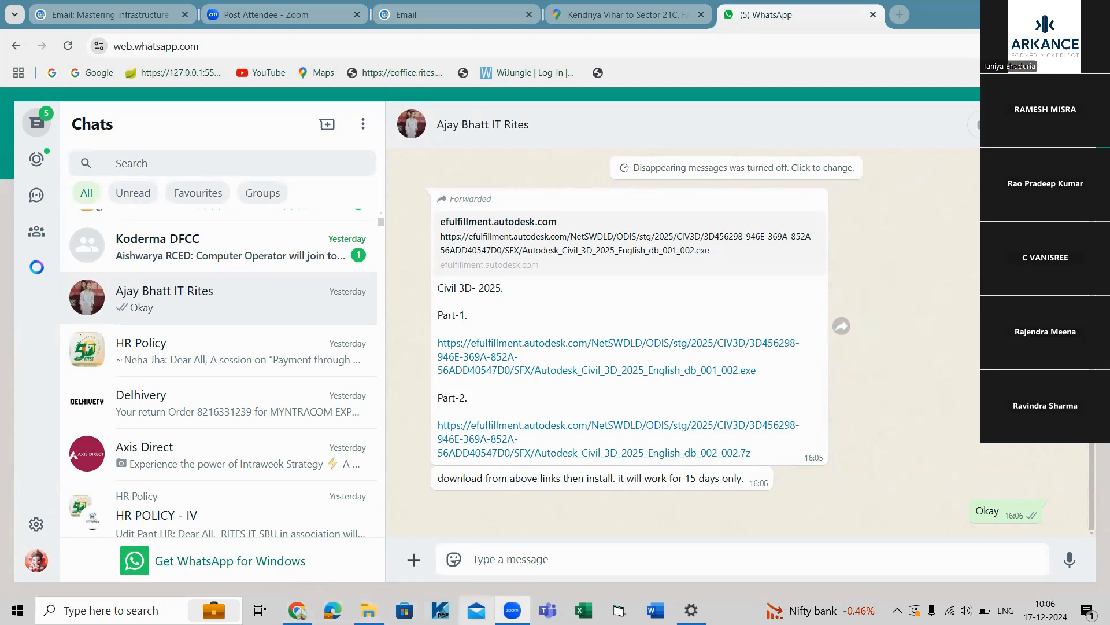
Switch to Civil 3D and open the drawing 01 from the data set folder on the Desktop.
mouse_move(513, 607)
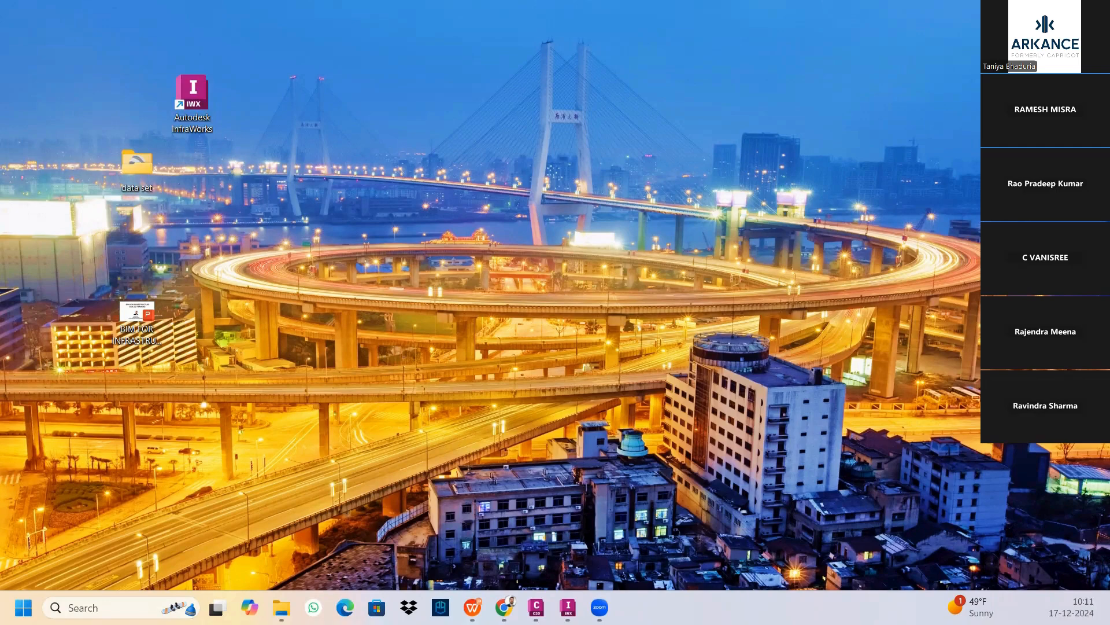
key("alt+Tab")
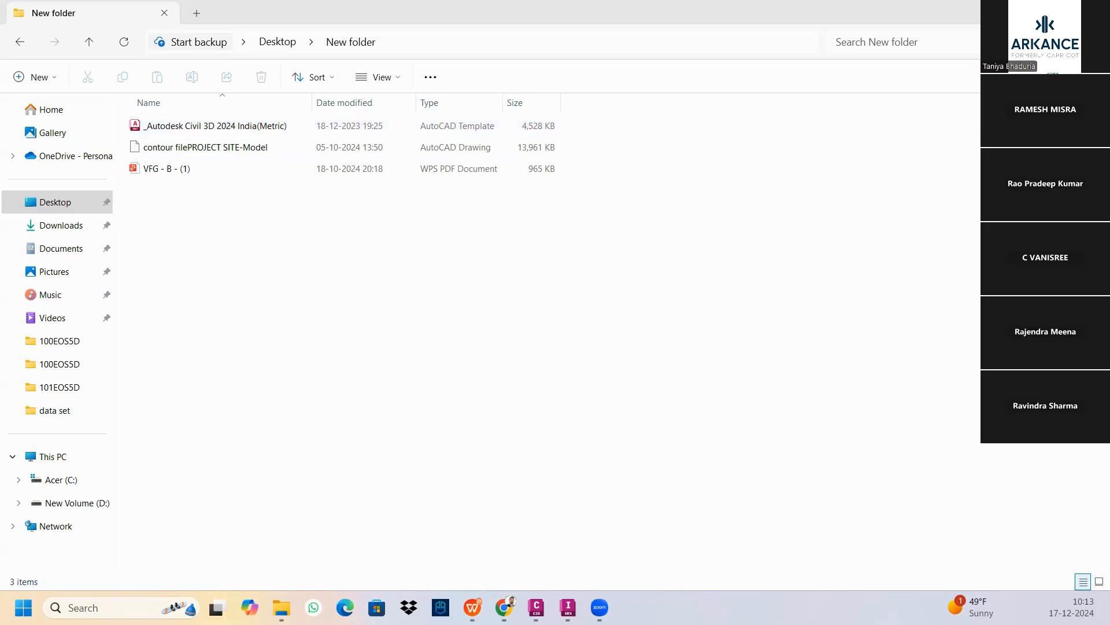
key("alt+Tab")
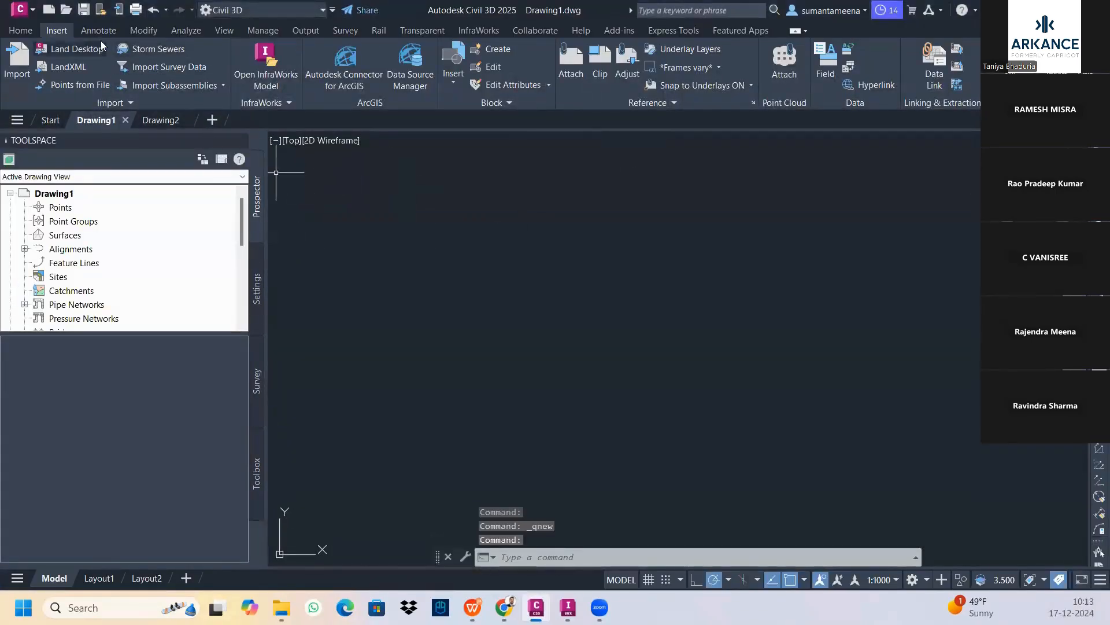
left_click(21, 30)
left_click(64, 9)
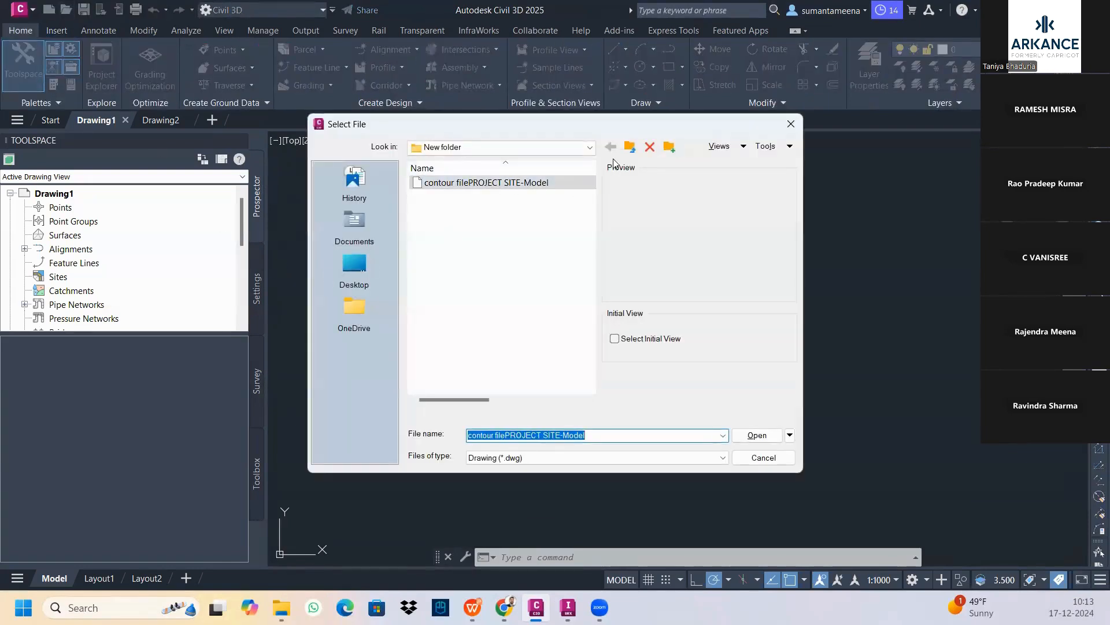
left_click(630, 146)
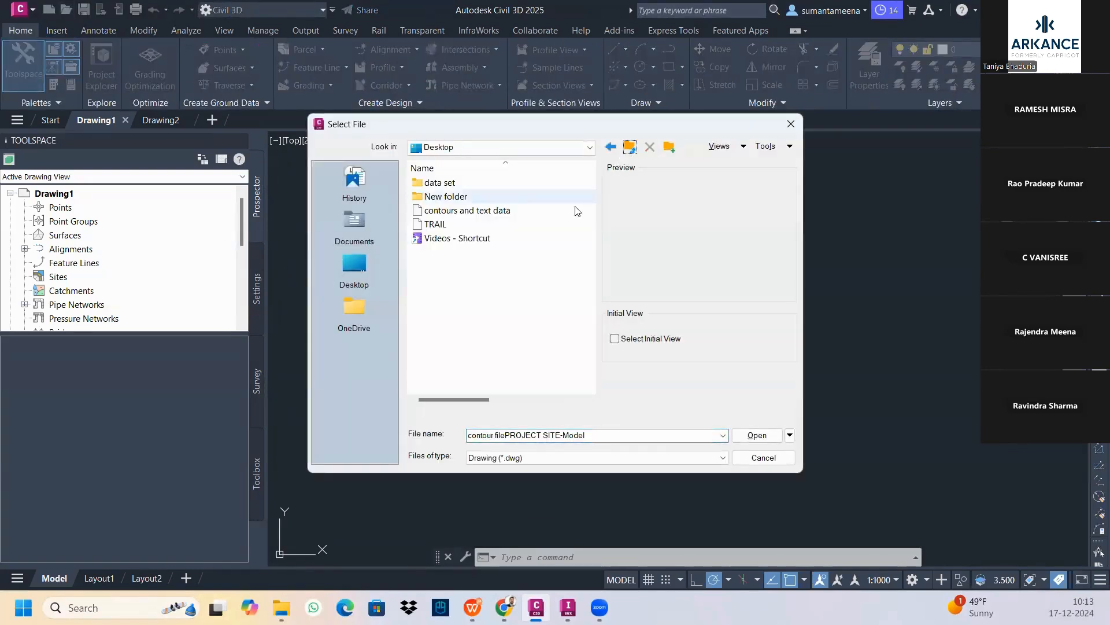
left_click(472, 196)
double_click(471, 182)
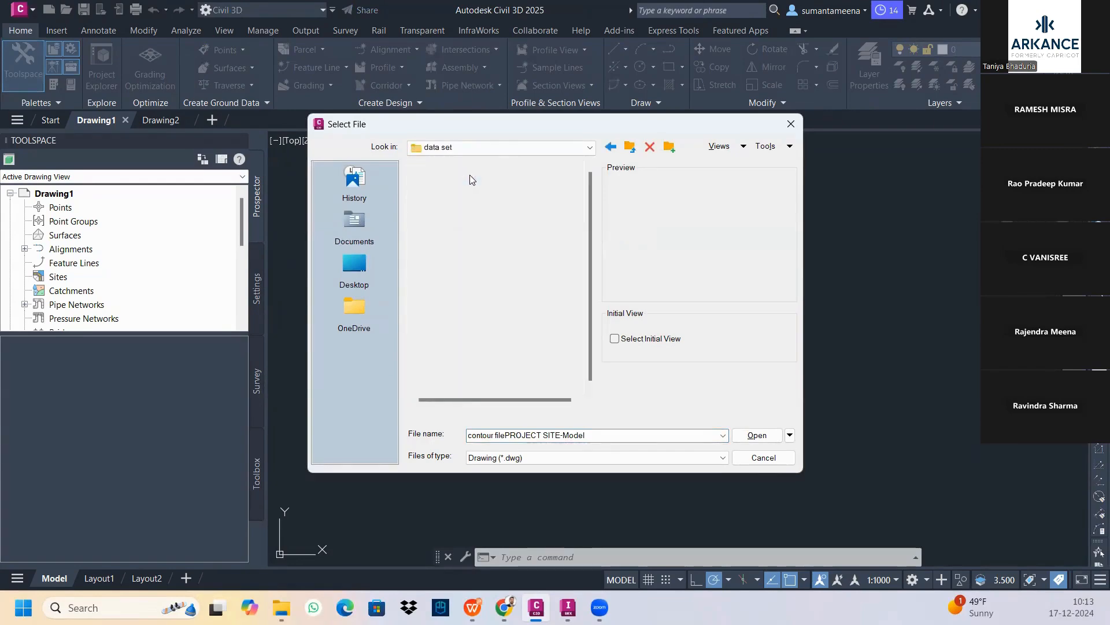
left_click(456, 253)
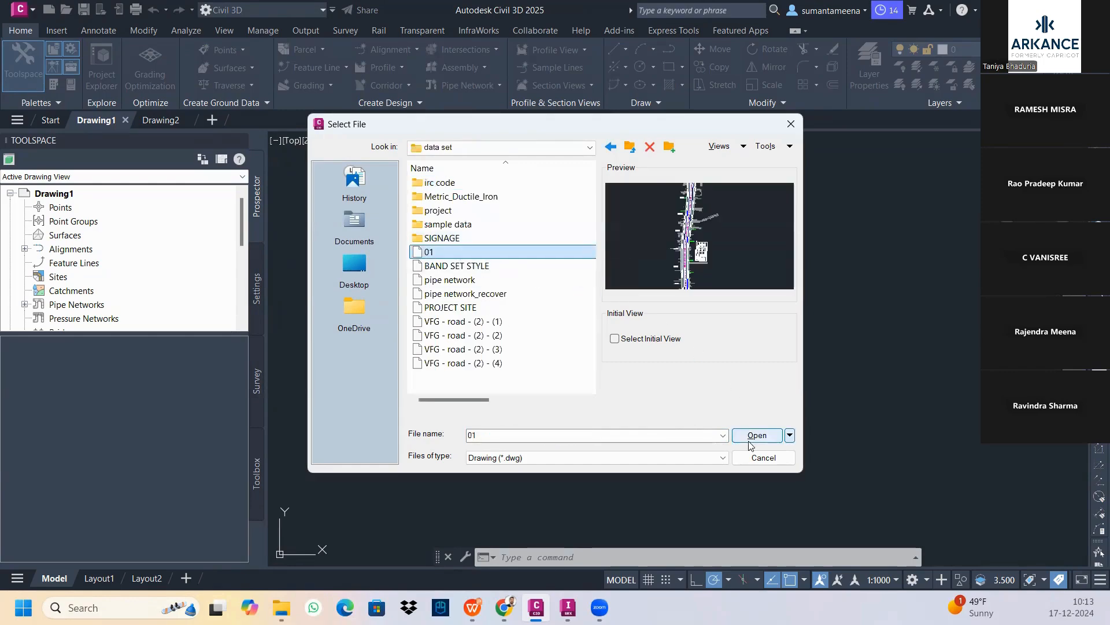
left_click(755, 436)
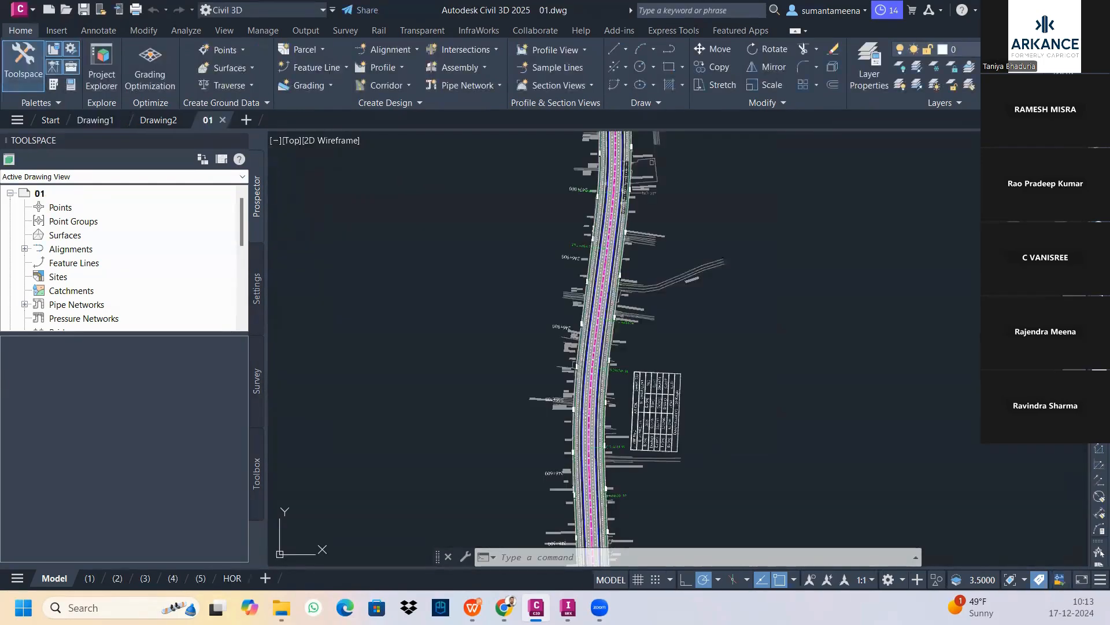
Examine the road plan down to the flyover junction and read the HIP No.1 curve data table.
mouse_move(707, 370)
middle_mouse_down()
mouse_move(682, 350)
mouse_move(685, 296)
middle_mouse_up()
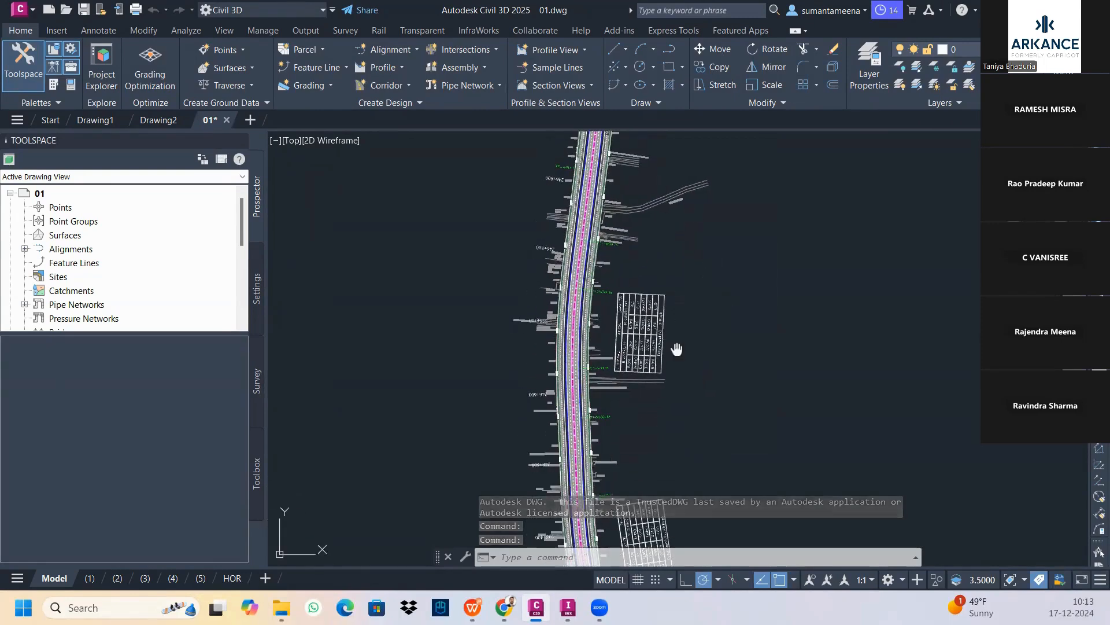
mouse_move(677, 347)
middle_mouse_down()
mouse_move(679, 292)
mouse_move(718, 195)
middle_mouse_up()
mouse_move(738, 344)
middle_mouse_down()
mouse_move(682, 286)
mouse_move(675, 230)
middle_mouse_up()
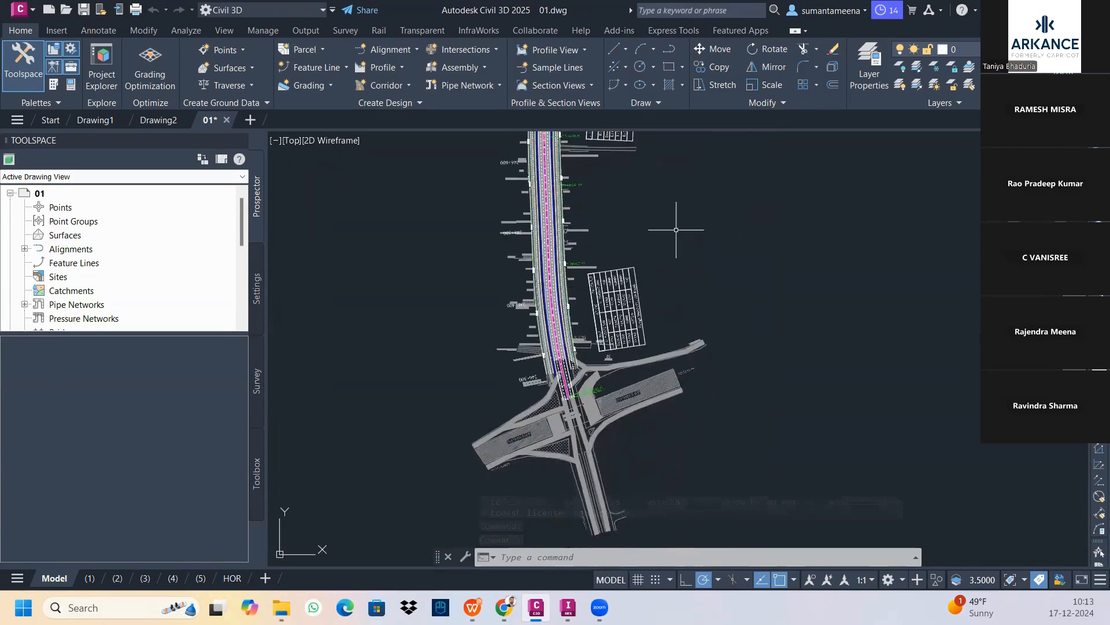
scroll(578, 355, "up", 1)
scroll(579, 355, "up", 5)
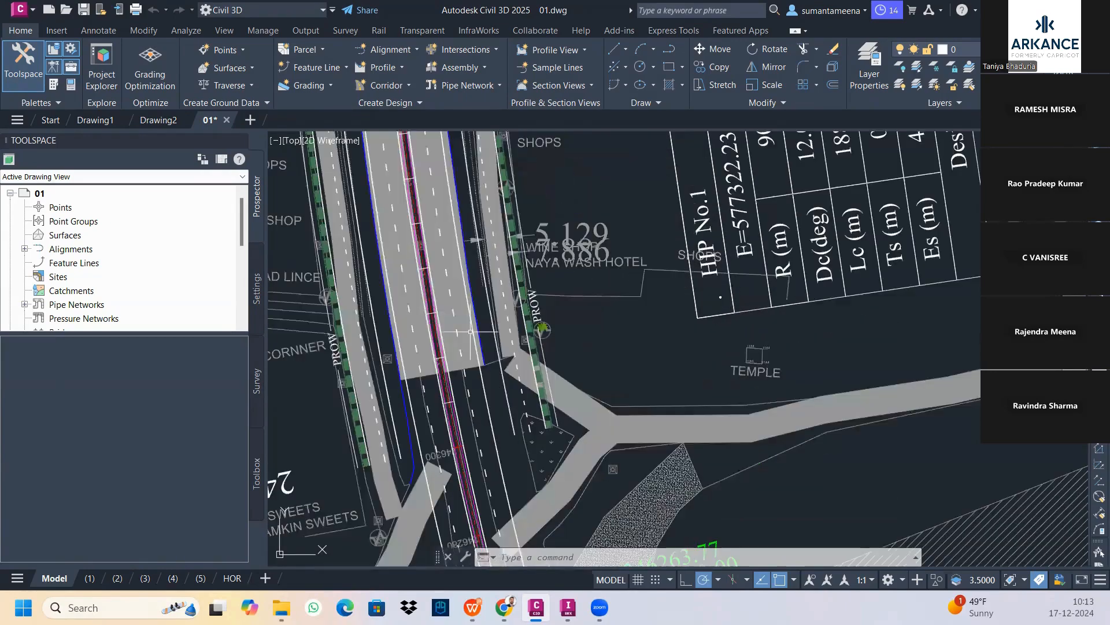
scroll(607, 347, "down", 5)
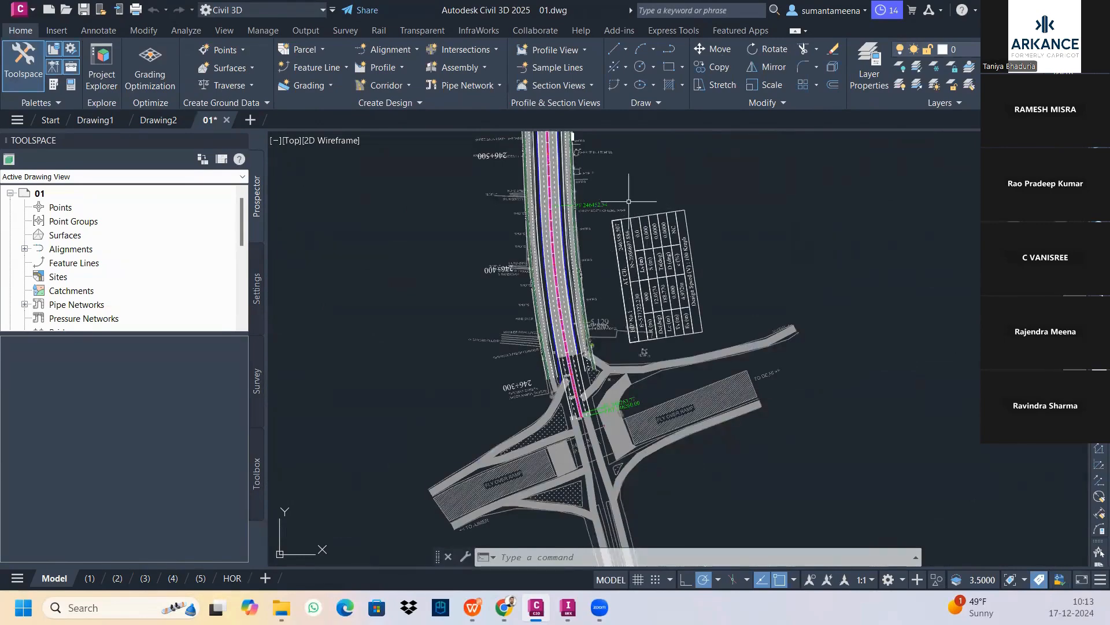
middle_click_drag(629, 201, 631, 224)
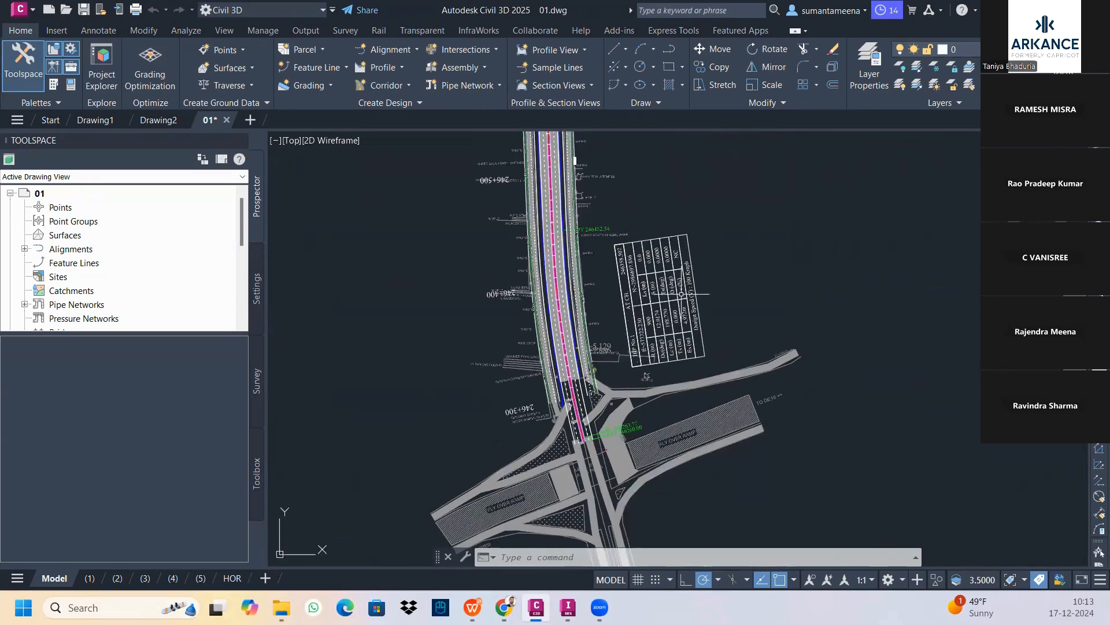
scroll(681, 294, "up", 5)
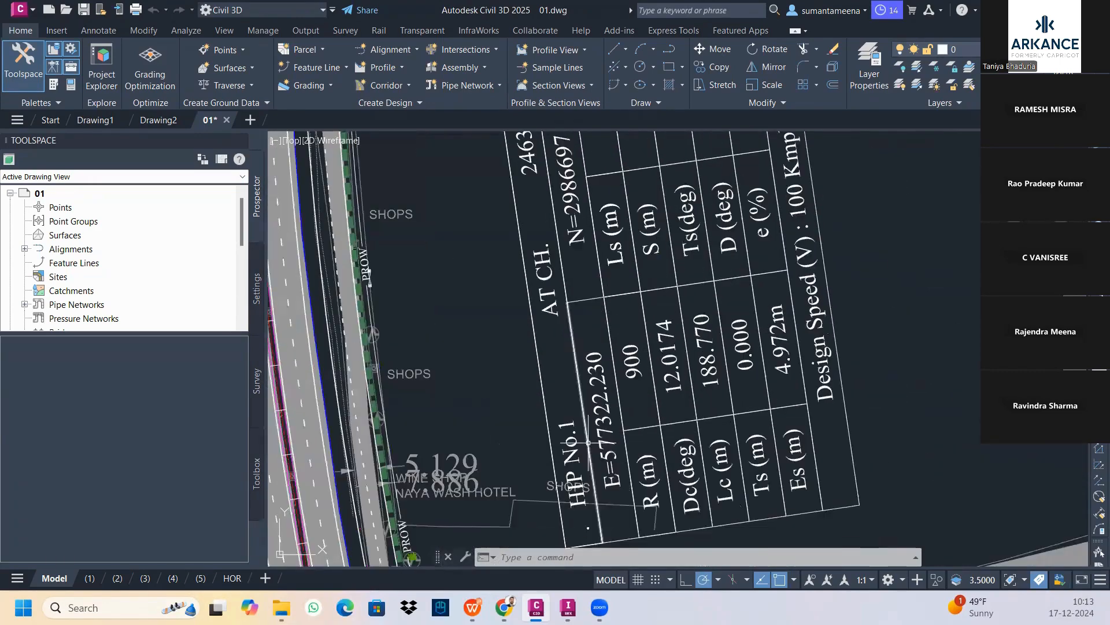
mouse_move(562, 246)
middle_mouse_down()
mouse_move(602, 364)
mouse_move(653, 377)
mouse_move(567, 208)
middle_mouse_up()
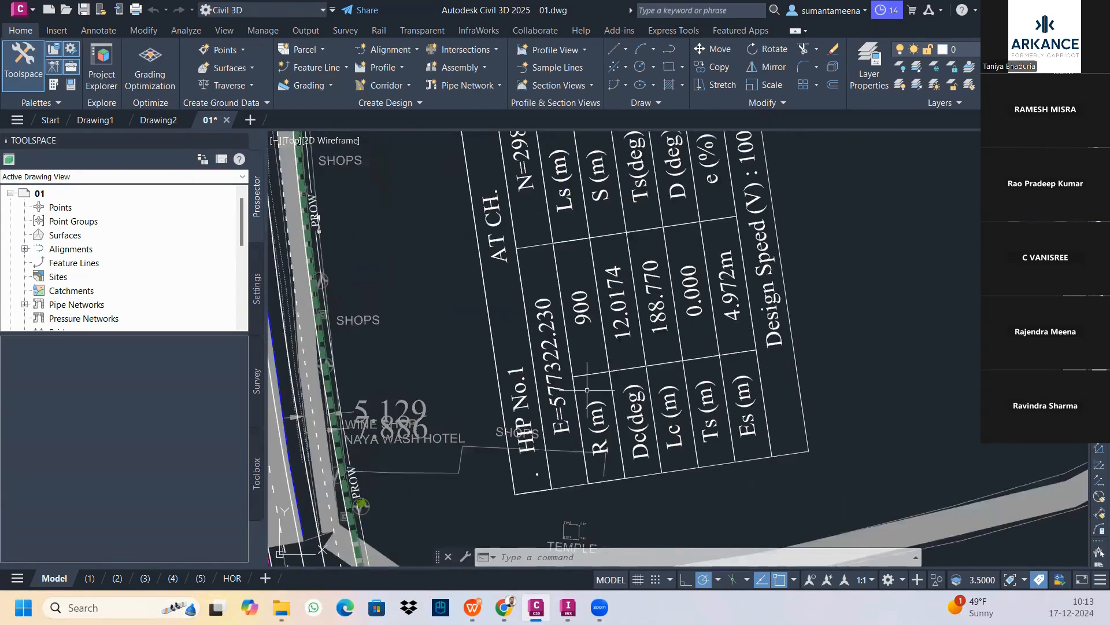
scroll(620, 276, "down", 3)
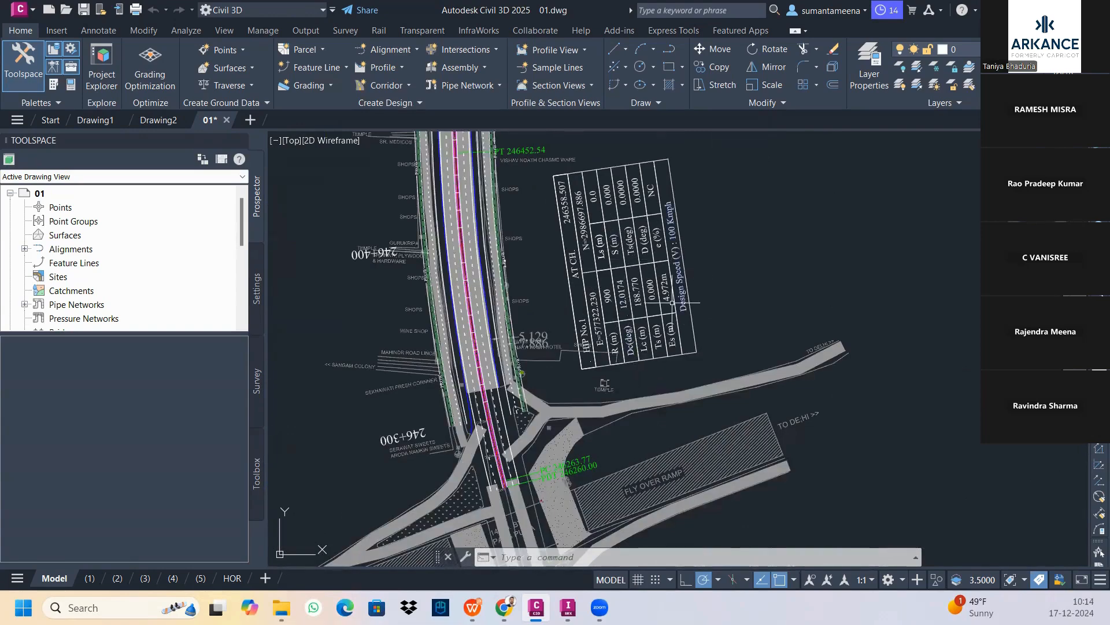
scroll(521, 278, "down", 5)
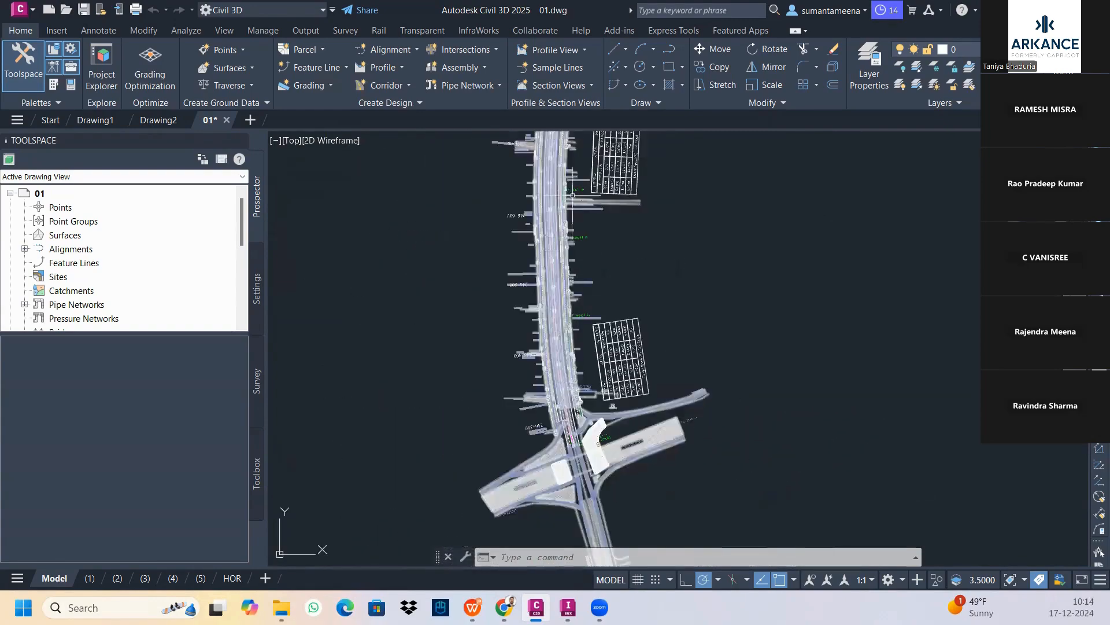
Examine the HIP No.2 curve data table and the carriageway linework beside it.
scroll(572, 196, "up", 7)
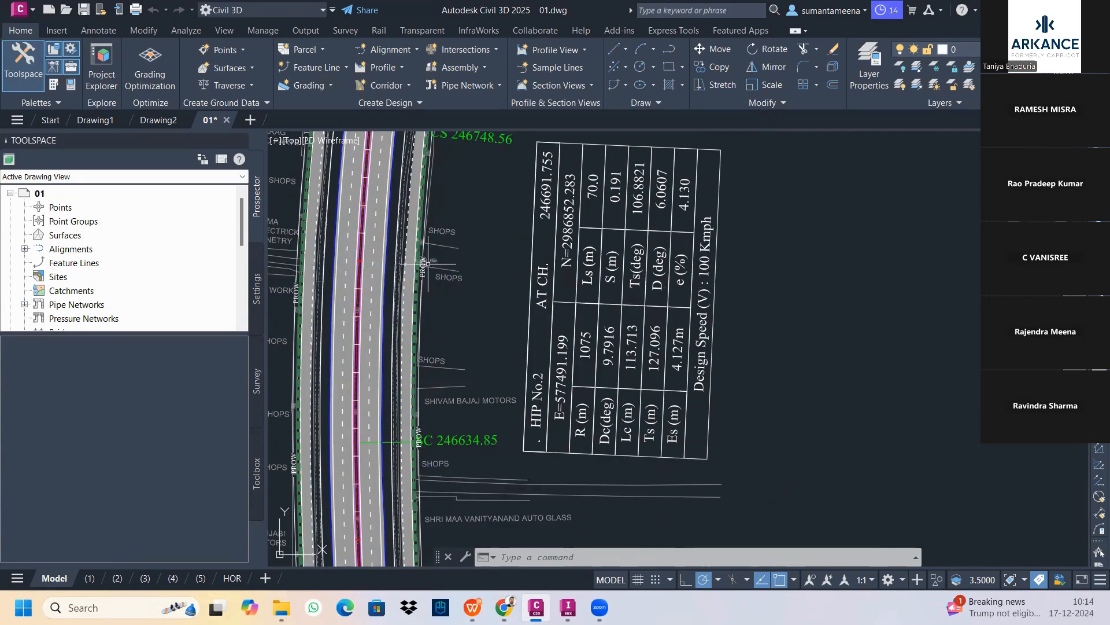
left_click(369, 271)
left_click(349, 265)
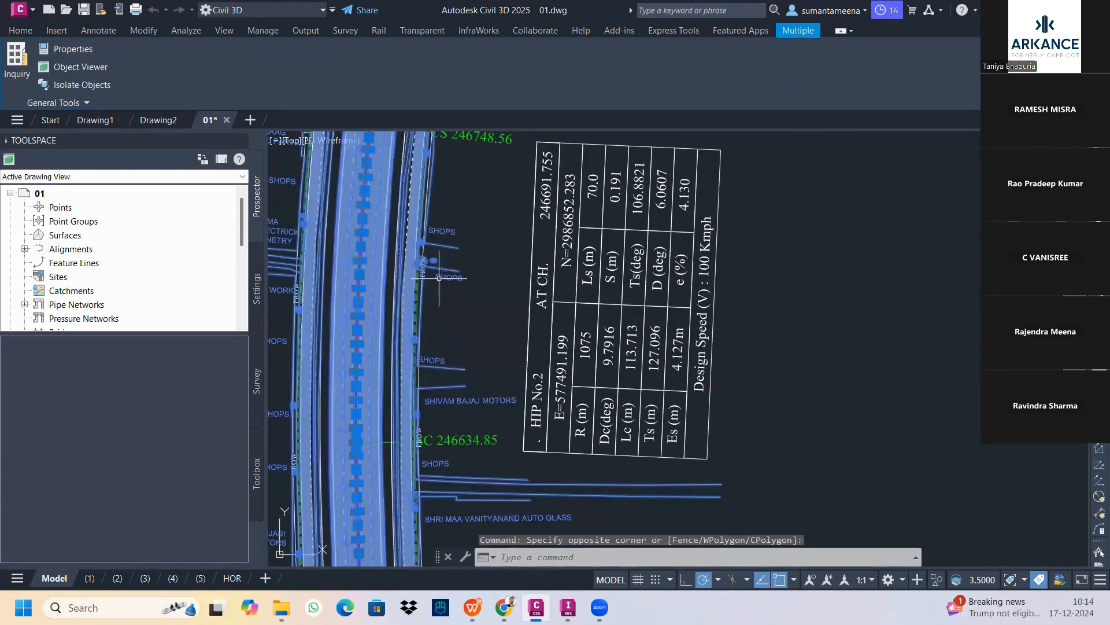
key("Escape")
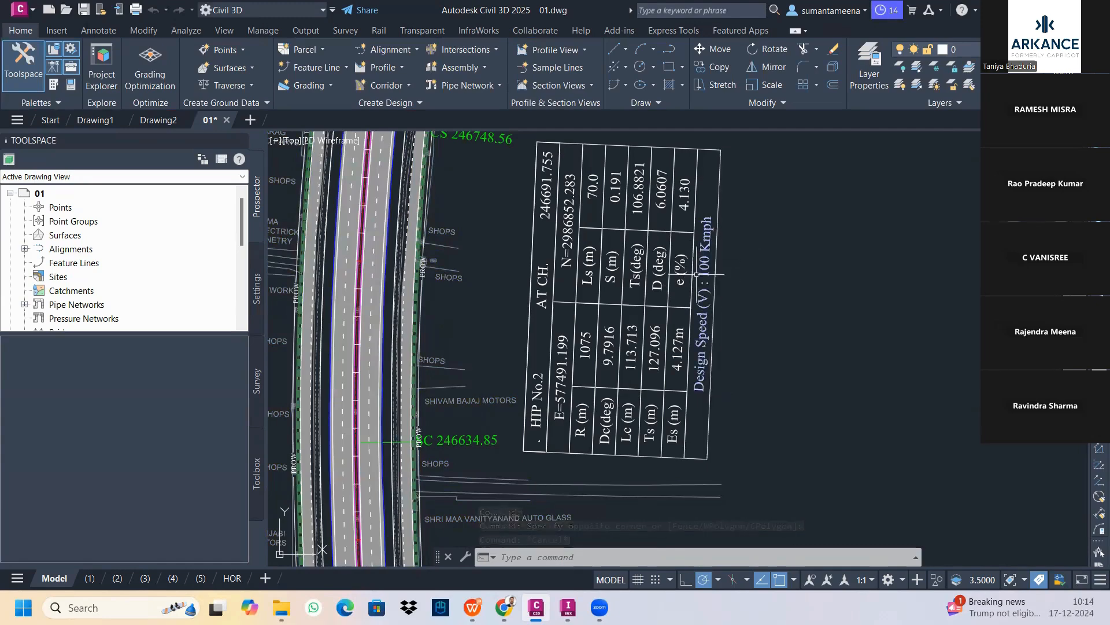
scroll(683, 228, "down", 6)
middle_click_drag(682, 227, 495, 267)
scroll(509, 327, "up", 6)
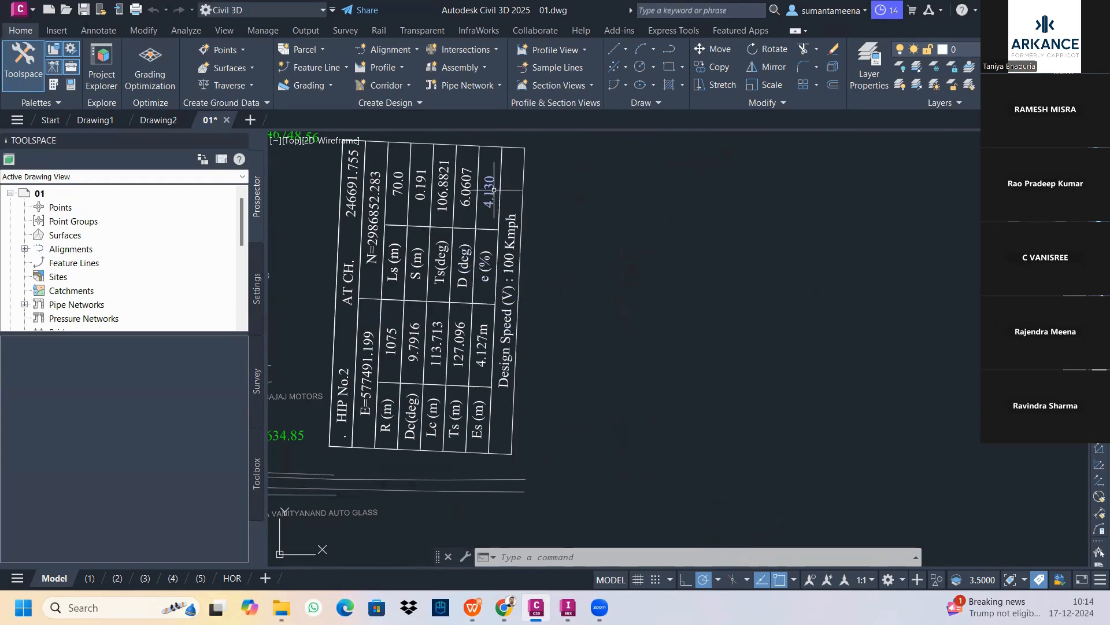
scroll(499, 194, "down", 10)
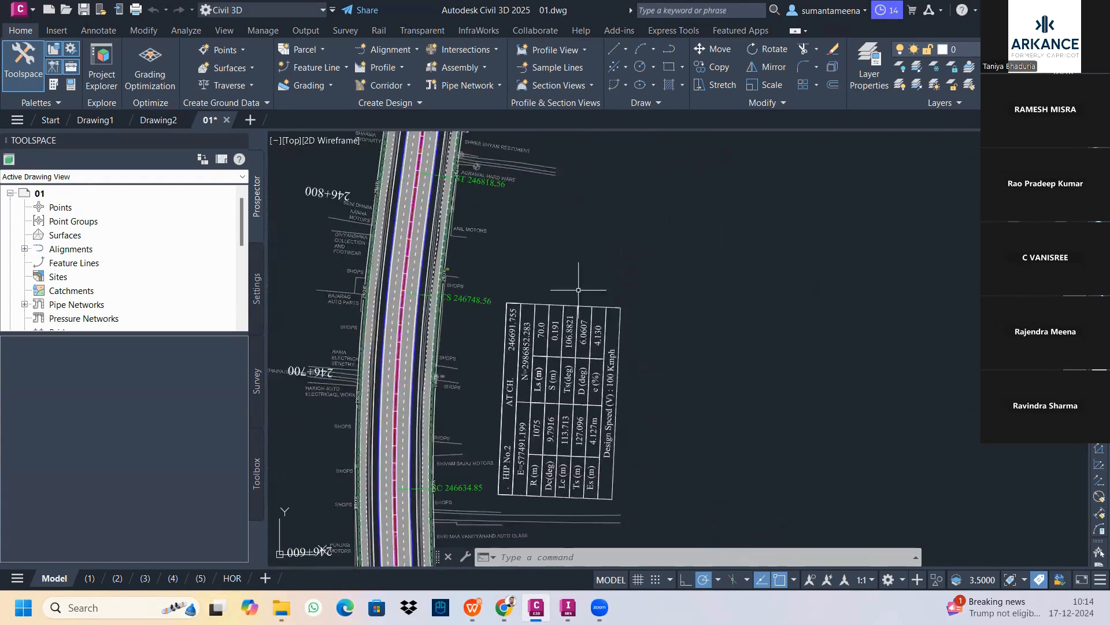
Inspect the carriageway line near chainage 247+300 by selecting it, and clear the selection.
middle_click_drag(567, 231, 598, 447)
scroll(600, 419, "up", 2)
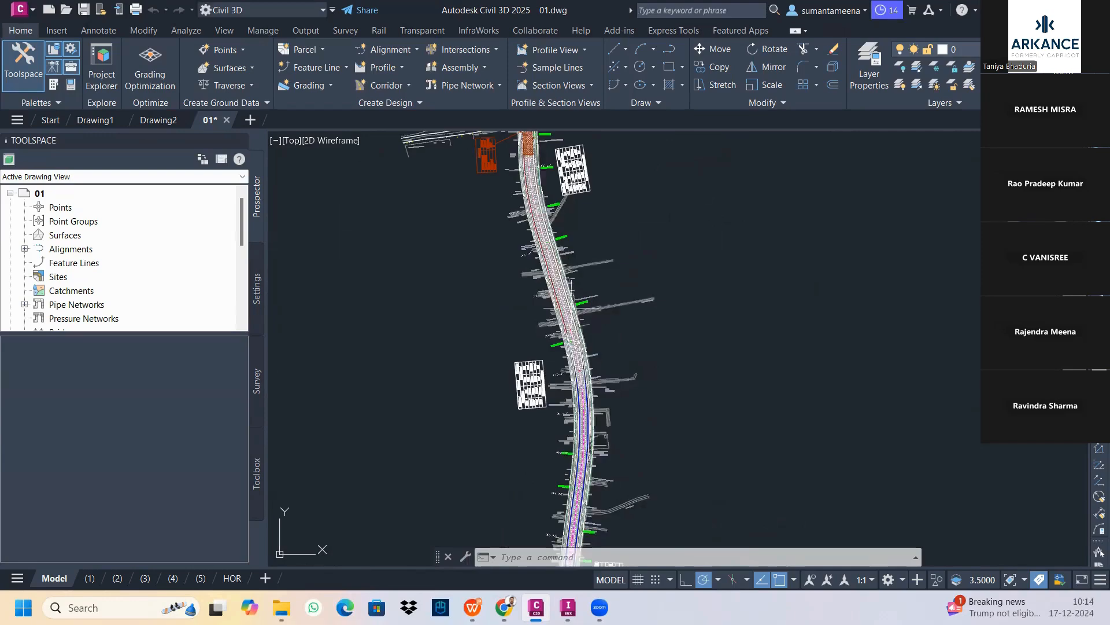
scroll(571, 330, "up", 2)
scroll(573, 332, "up", 2)
left_click(572, 344)
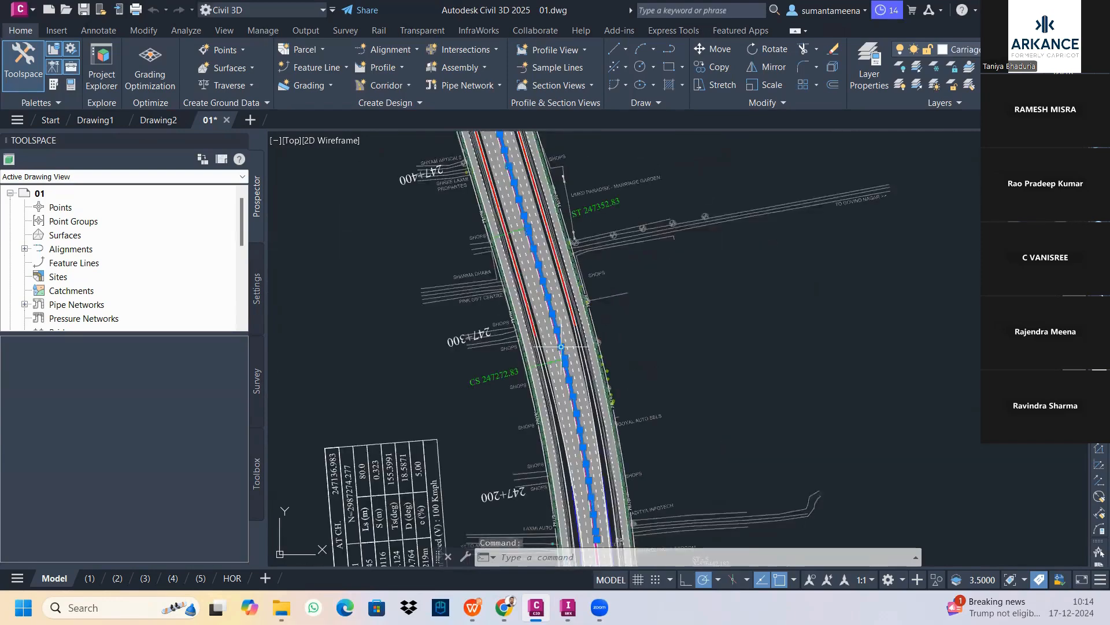
scroll(620, 346, "down", 7)
middle_click_drag(620, 347, 602, 271)
key("Escape")
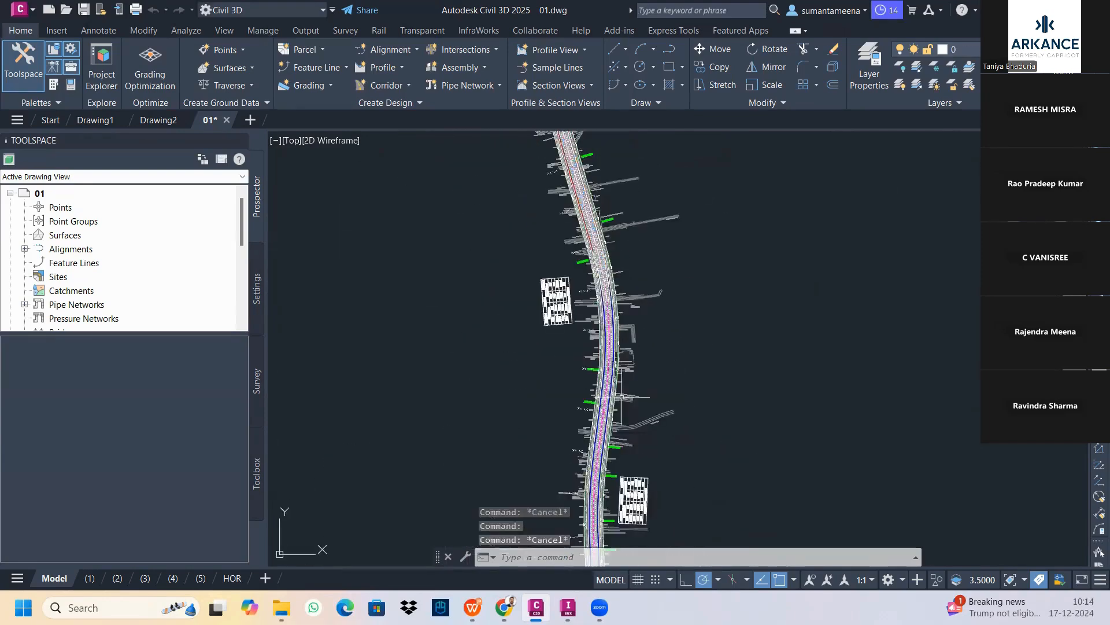
Follow the road back to the flyover junction and review the HIP No.1 curve data table again.
middle_click_drag(619, 397, 515, 249)
middle_click_drag(532, 322, 525, 226)
mouse_move(561, 381)
middle_mouse_down()
mouse_move(557, 248)
mouse_move(551, 390)
middle_mouse_up()
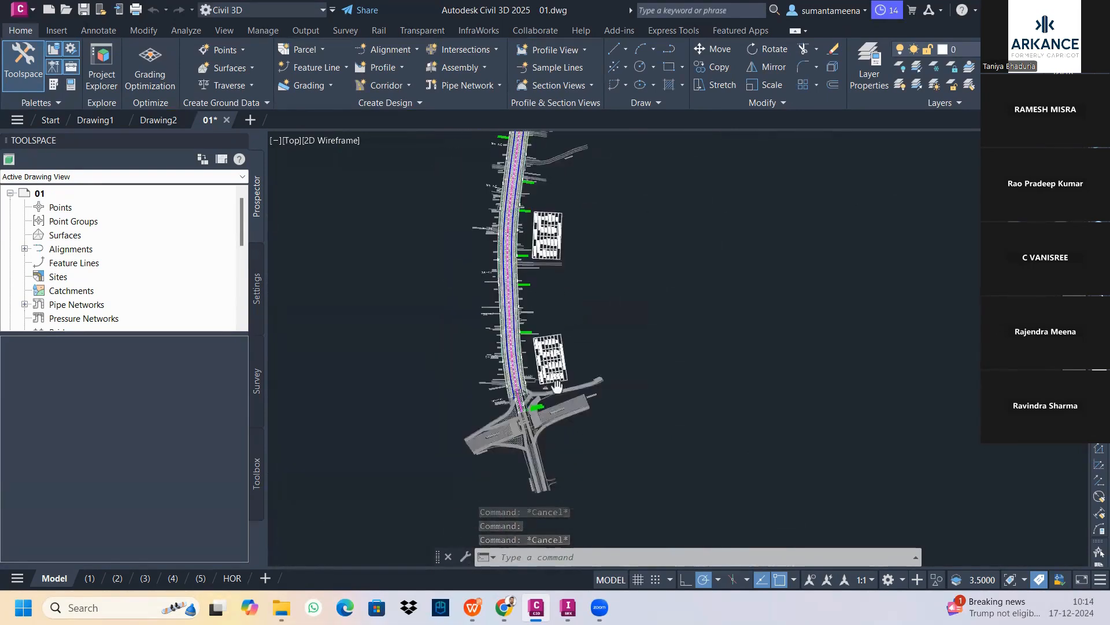
scroll(551, 390, "up", 2)
scroll(551, 390, "up", 5)
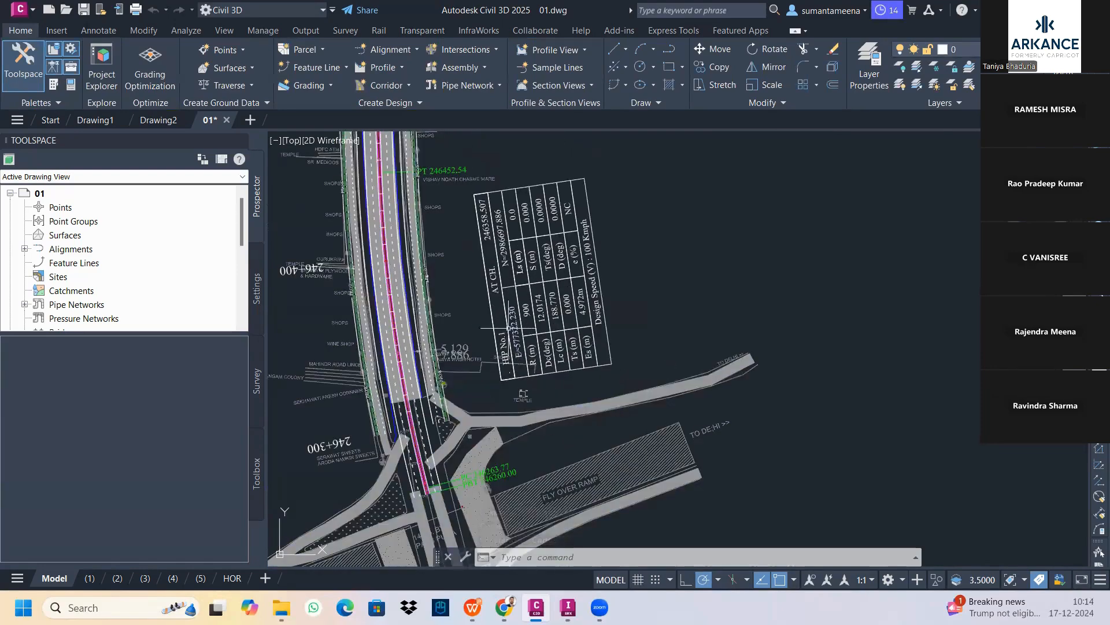
middle_click_drag(516, 292, 522, 308)
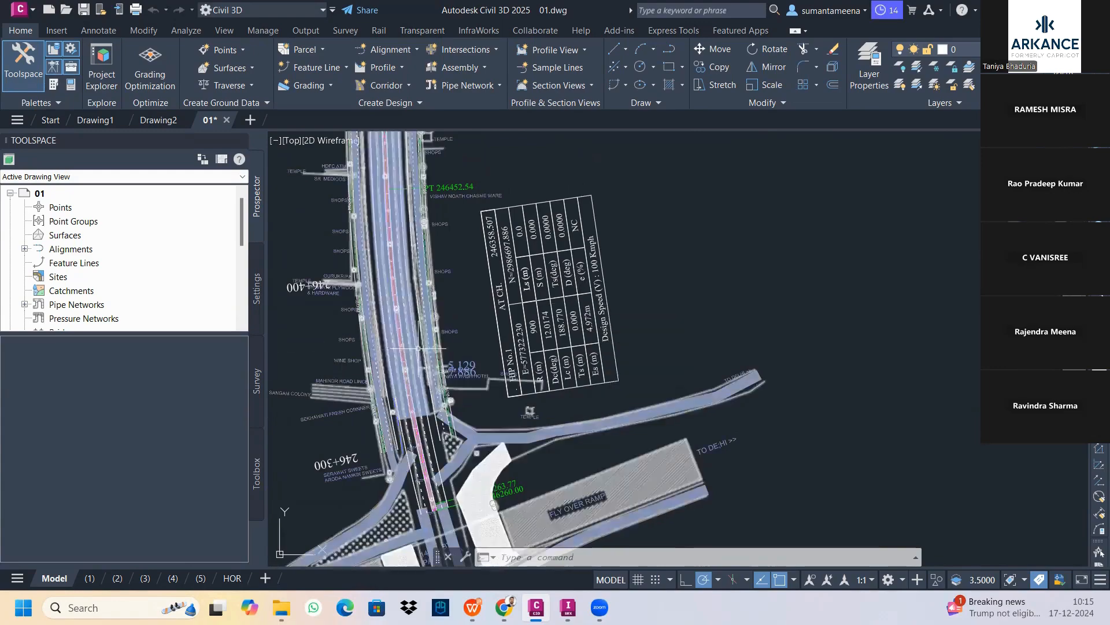
Inspect the road centreline beside the HIP No.1 table by selecting it, clear the selection, and review the wider road layout.
scroll(386, 359, "up", 5)
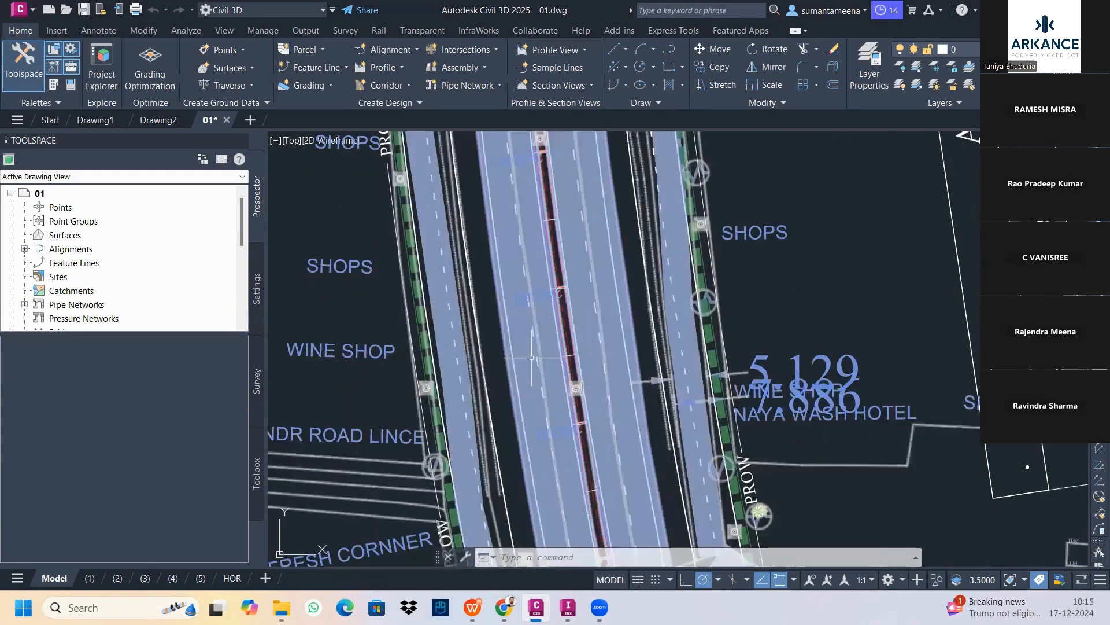
scroll(565, 319, "up", 2)
left_click(565, 319)
scroll(613, 329, "up", 1)
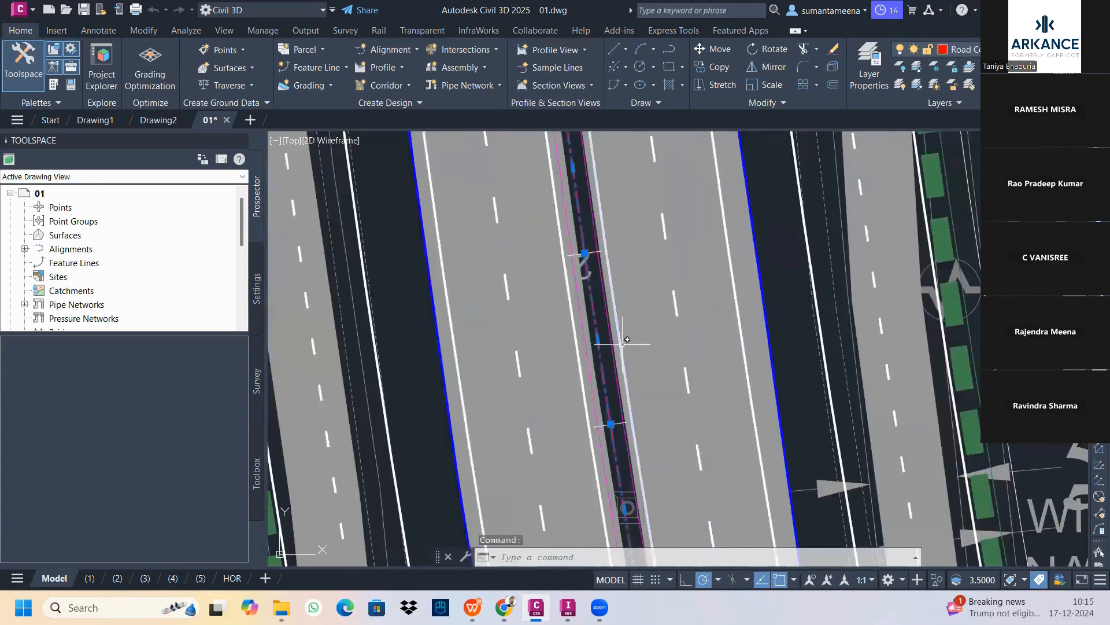
scroll(626, 339, "down", 6)
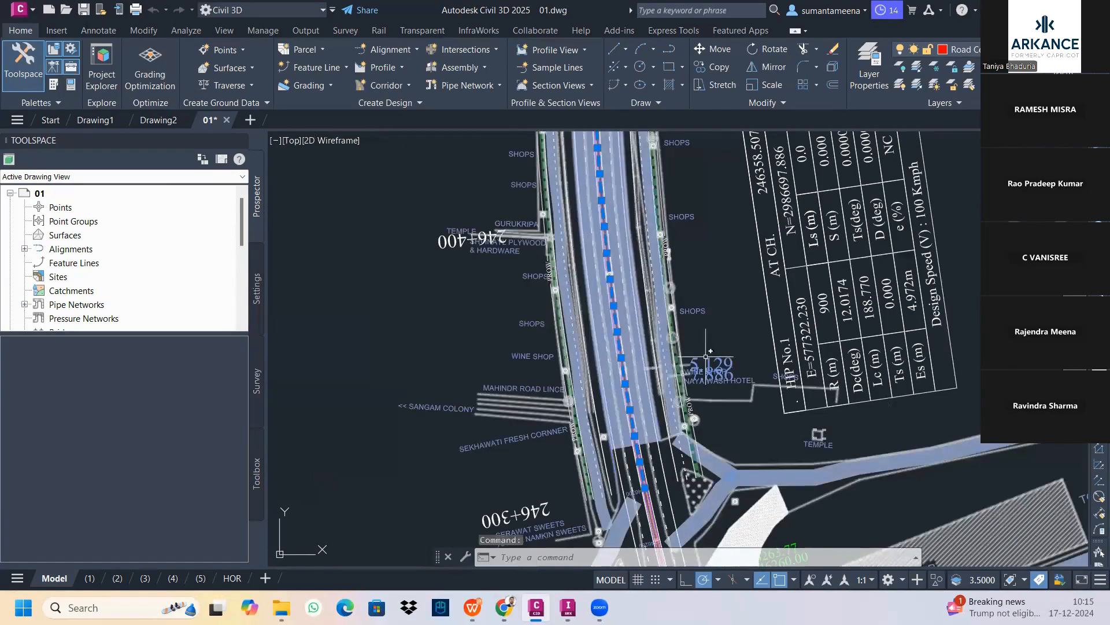
middle_click_drag(706, 357, 418, 345)
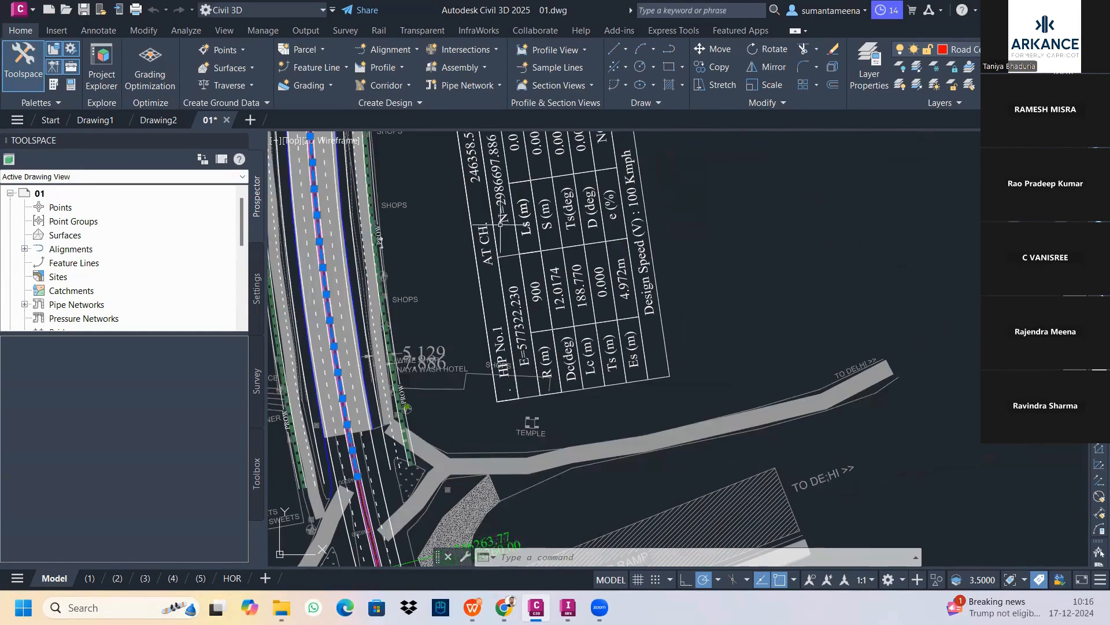
scroll(631, 365, "down", 4)
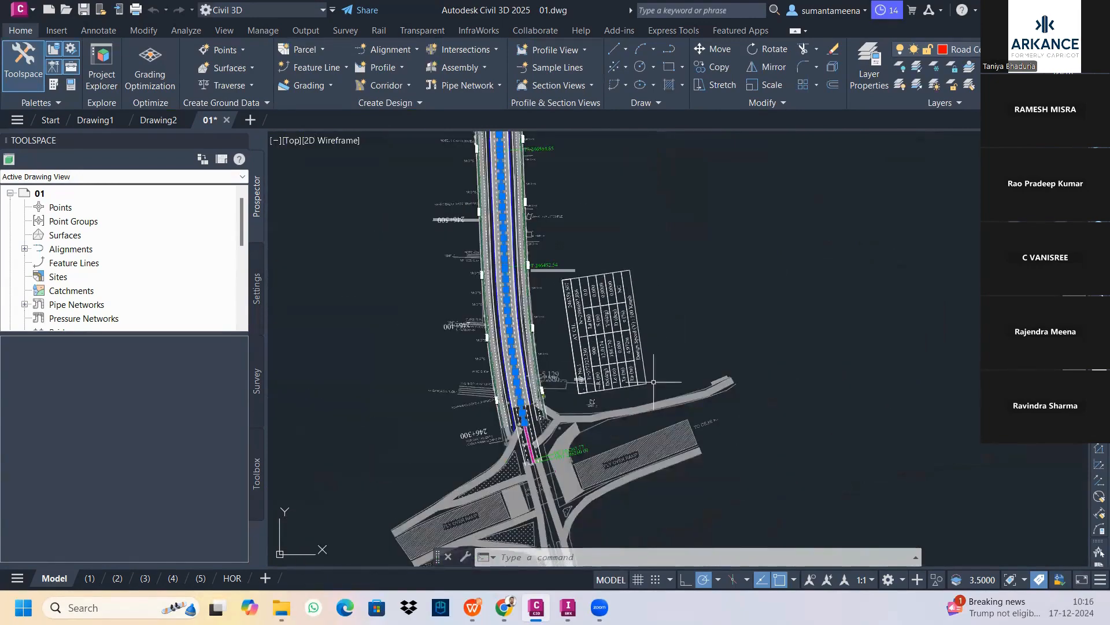
key("Escape")
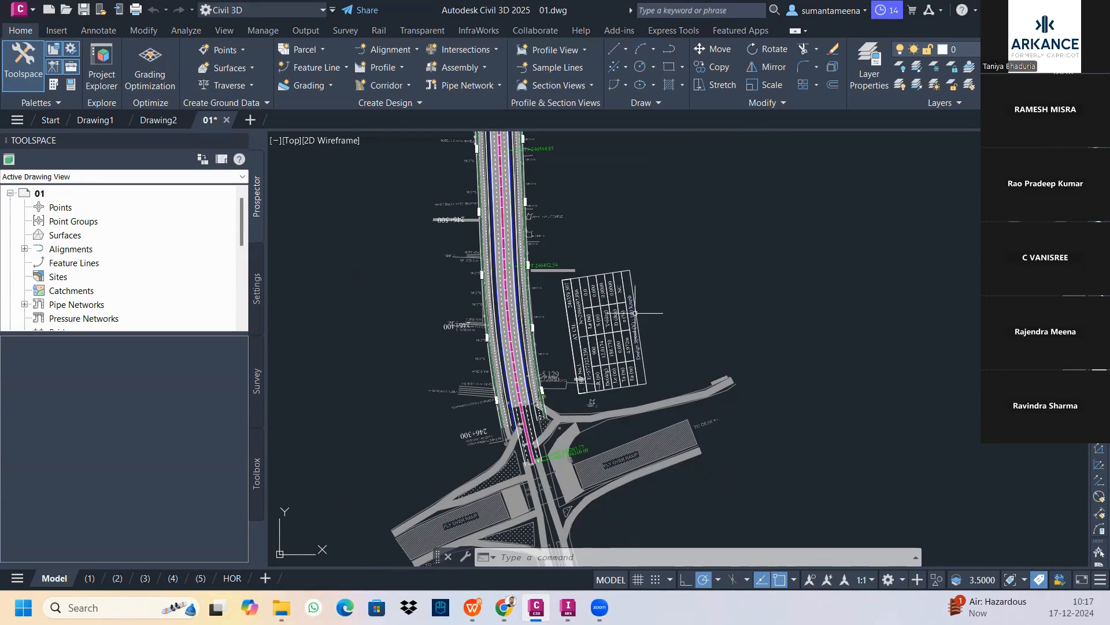
middle_click_drag(525, 378, 505, 288)
scroll(504, 288, "down", 6)
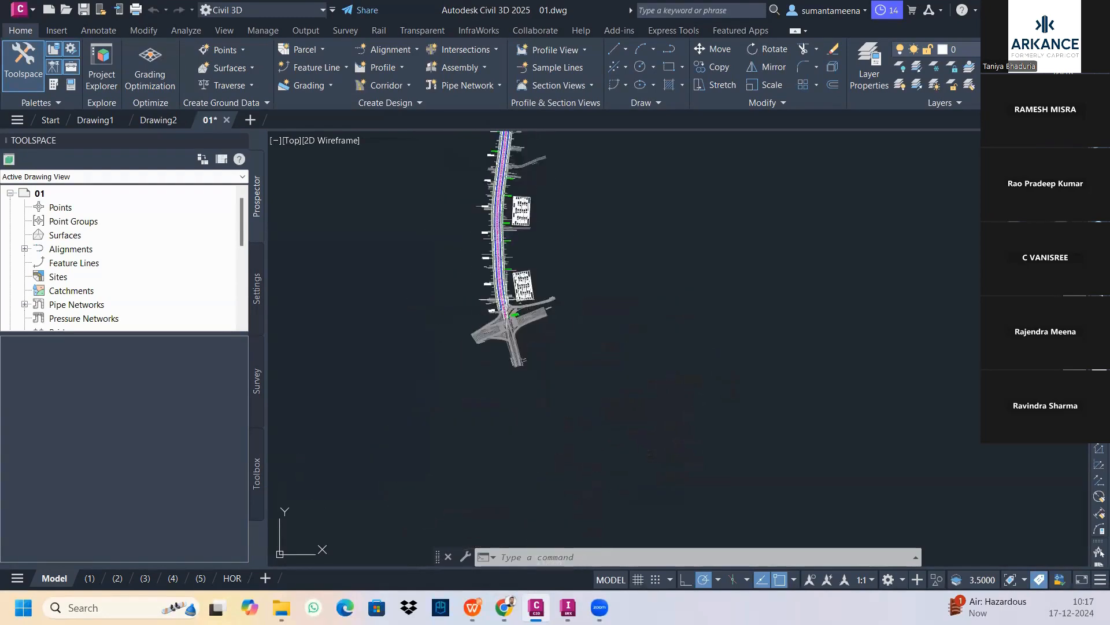
Review the full extent of the road layout and examine the HIP No.1 curve data table near the flyover junction.
scroll(537, 361, "up", 2)
scroll(537, 361, "down", 2)
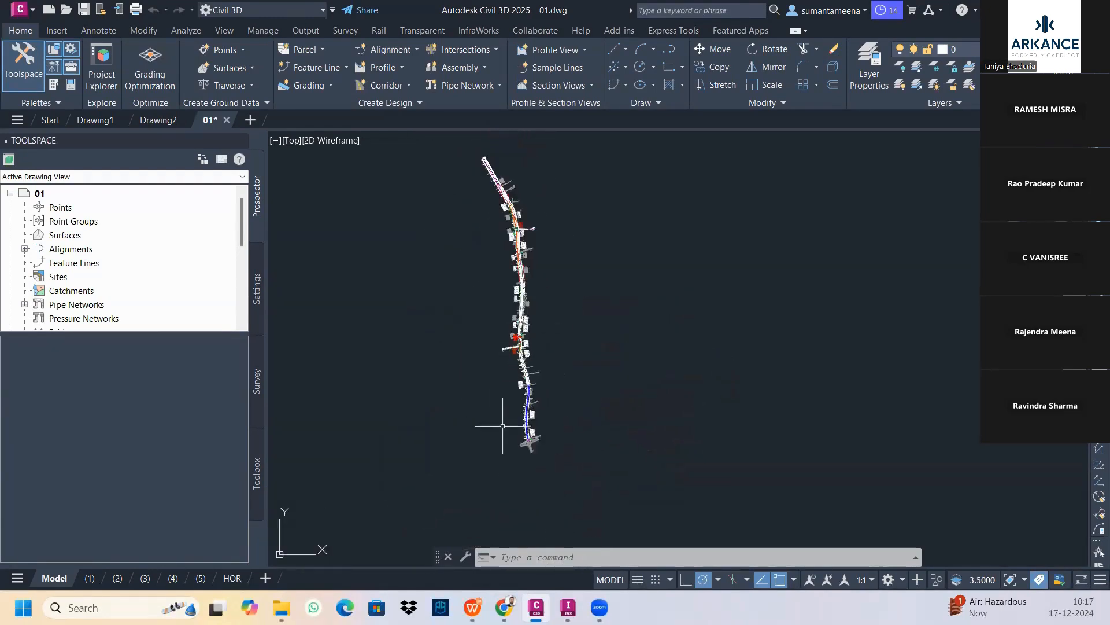
scroll(540, 440, "up", 8)
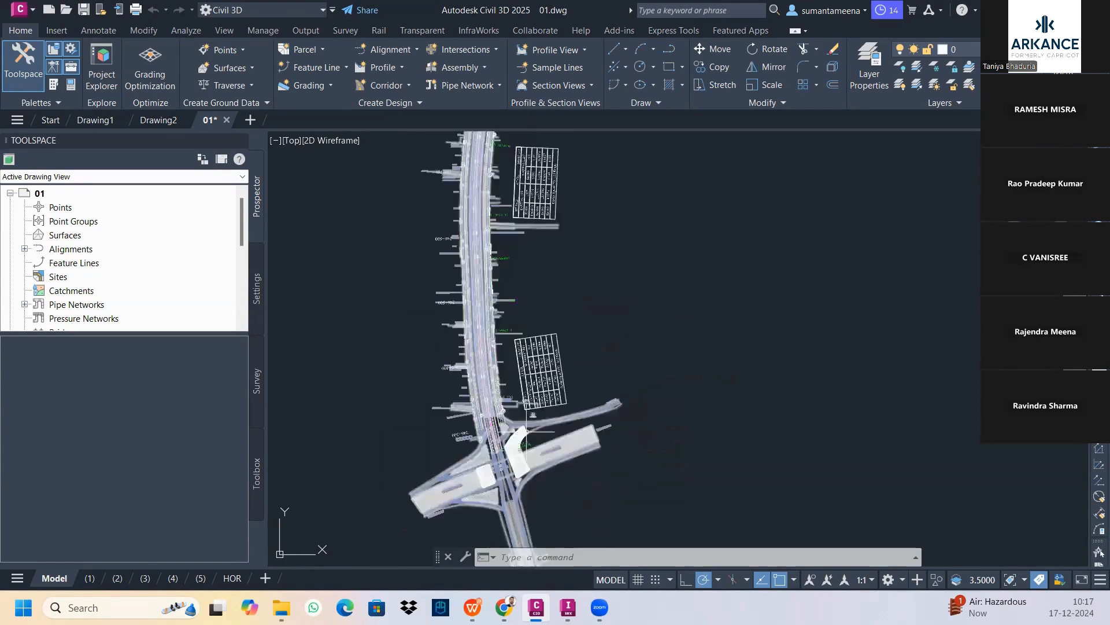
scroll(536, 373, "up", 3)
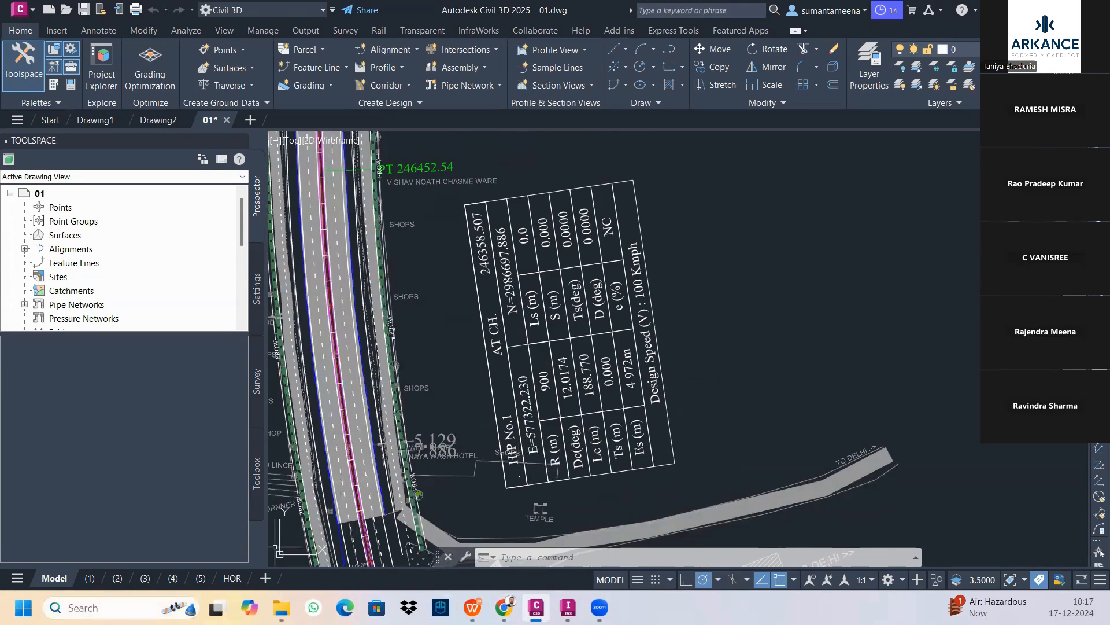
Open Google Earth Pro and dismiss its start-up tips.
left_click(116, 607)
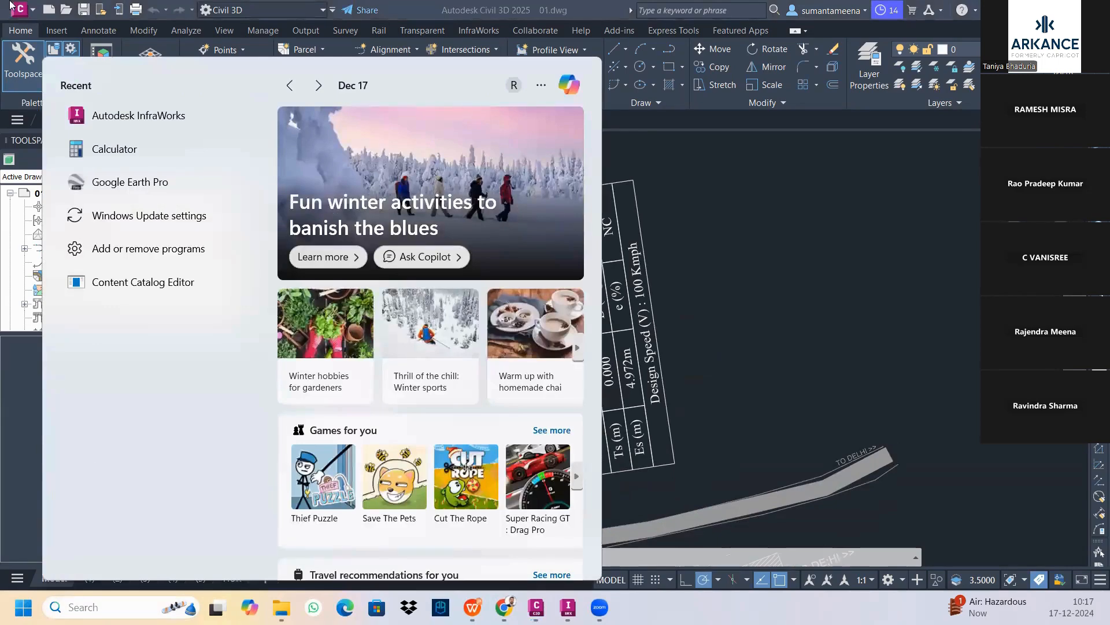
left_click(151, 189)
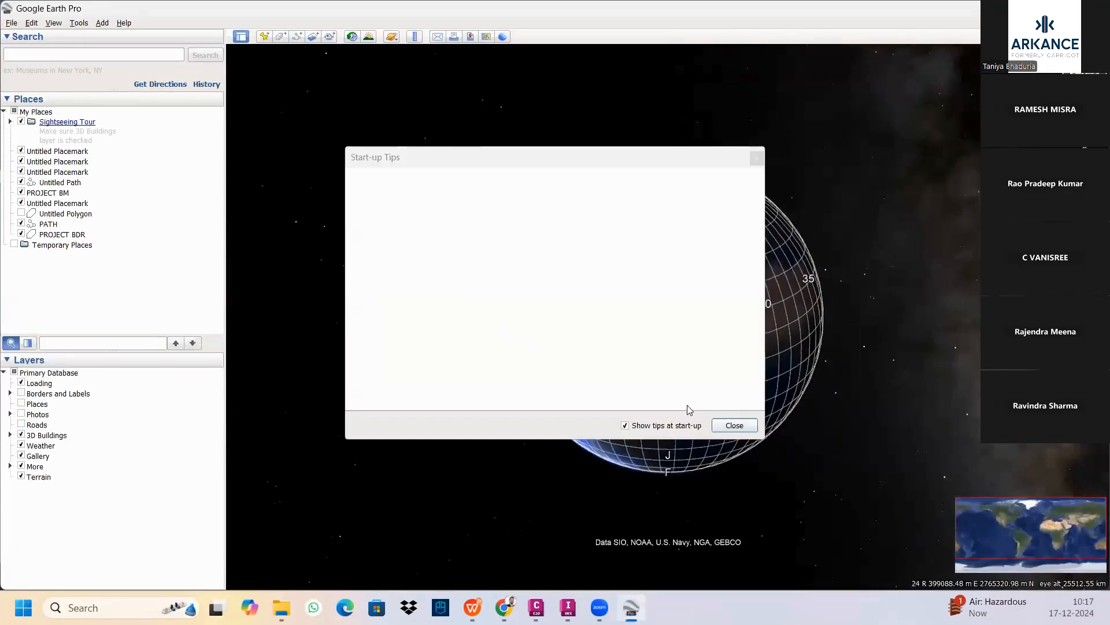
left_click(732, 423)
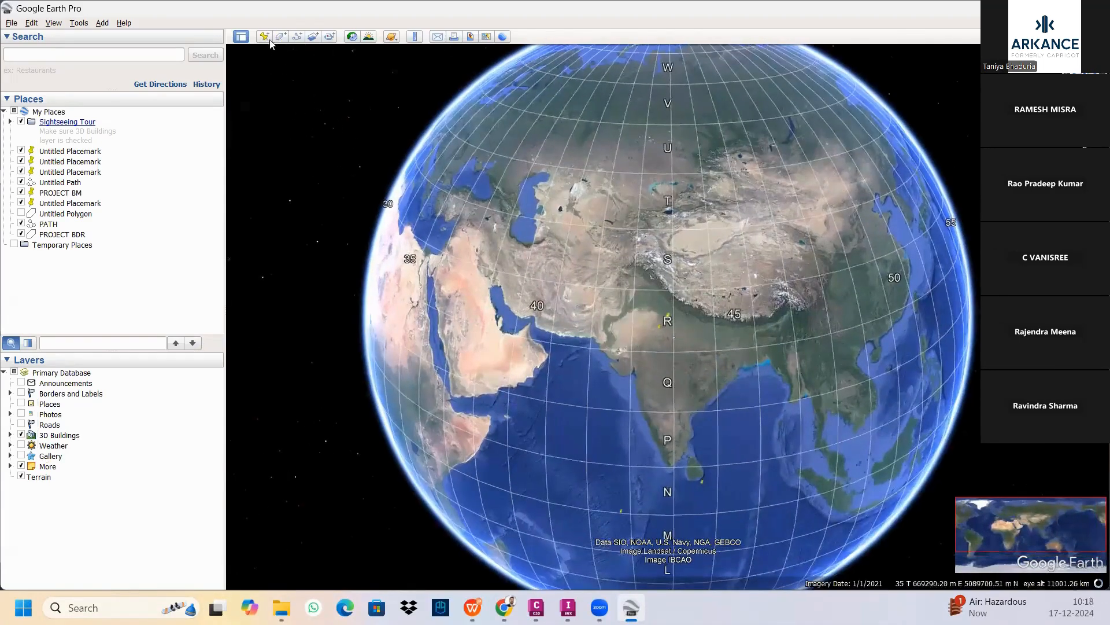
Start a new placemark in northern India, within zone 43 R, just south of the existing placemarks.
scroll(679, 348, "up", 1)
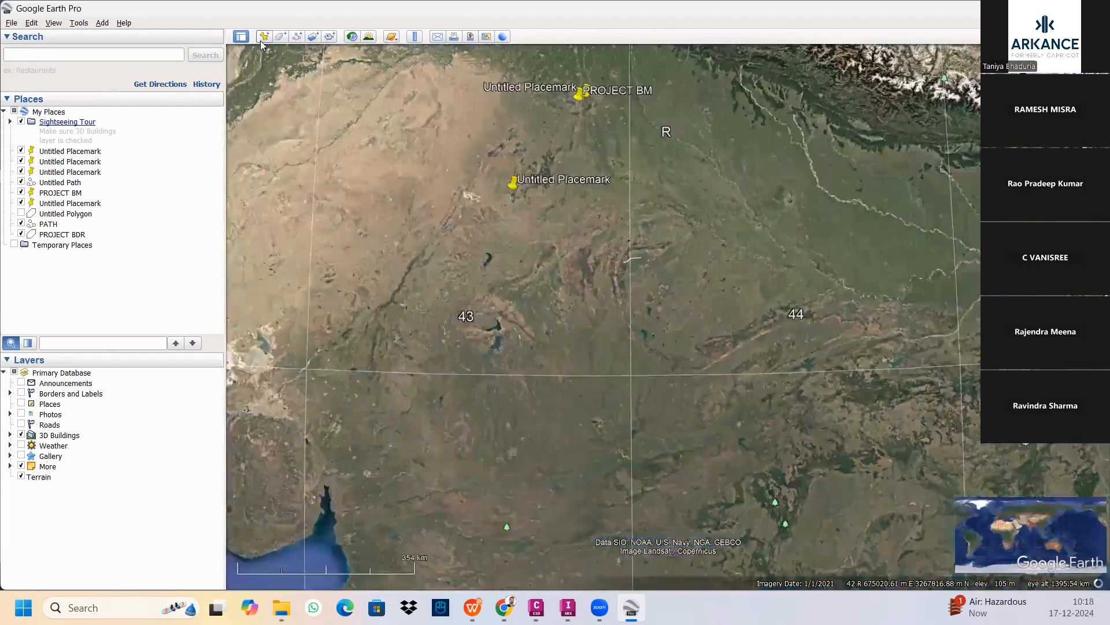
left_click(263, 37)
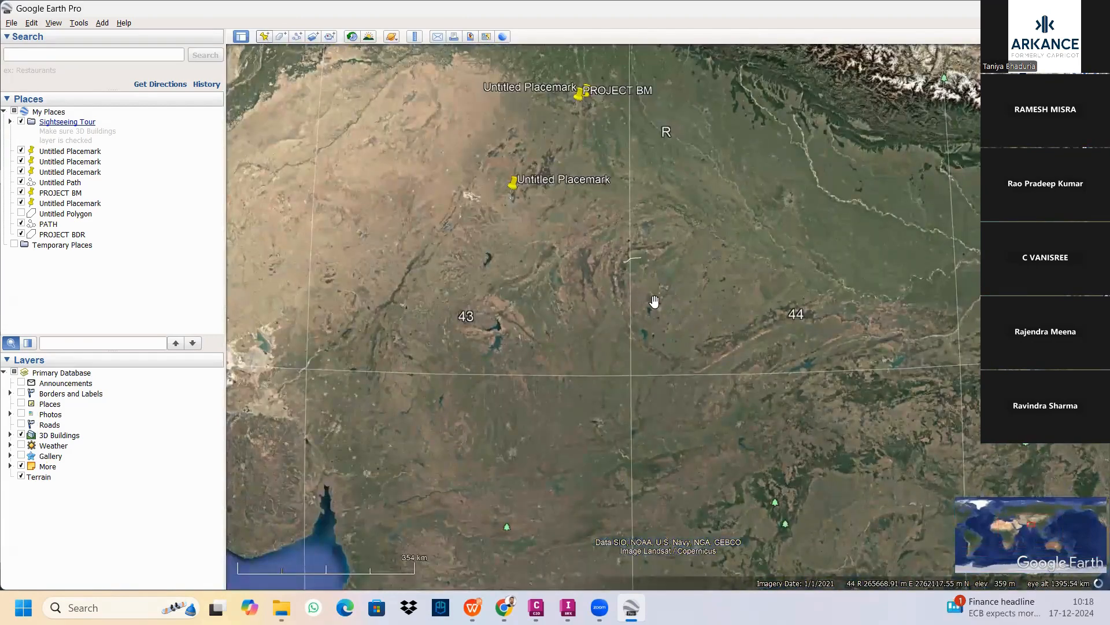
left_click(526, 254)
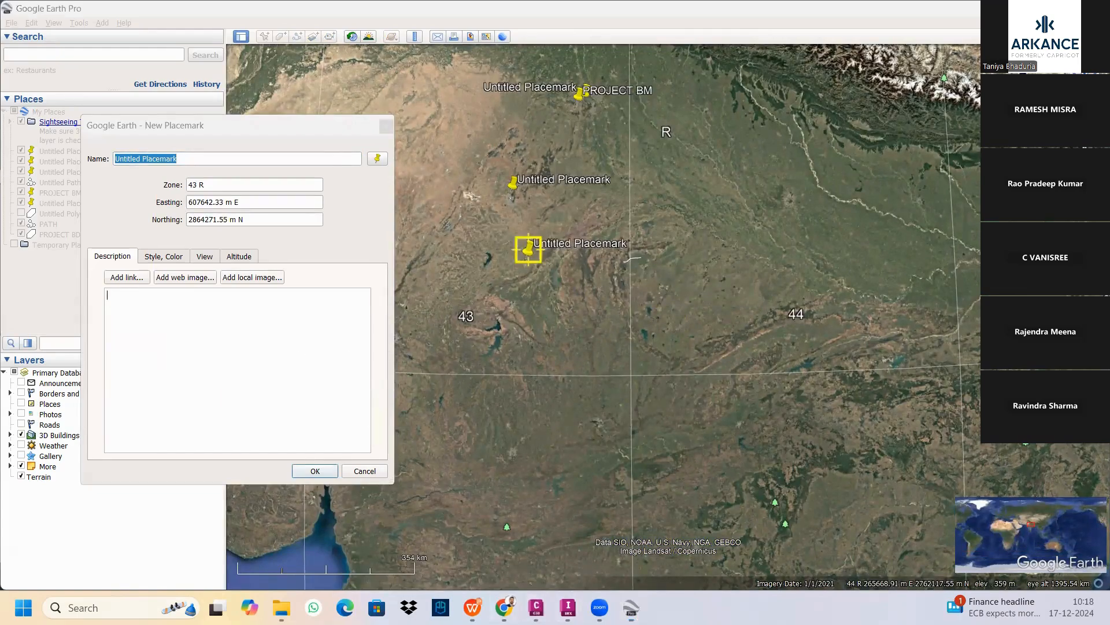
Switch to 01.dwg in Civil 3D and copy the easting value 577322.230 from the HIP No.1 table text.
mouse_move(553, 605)
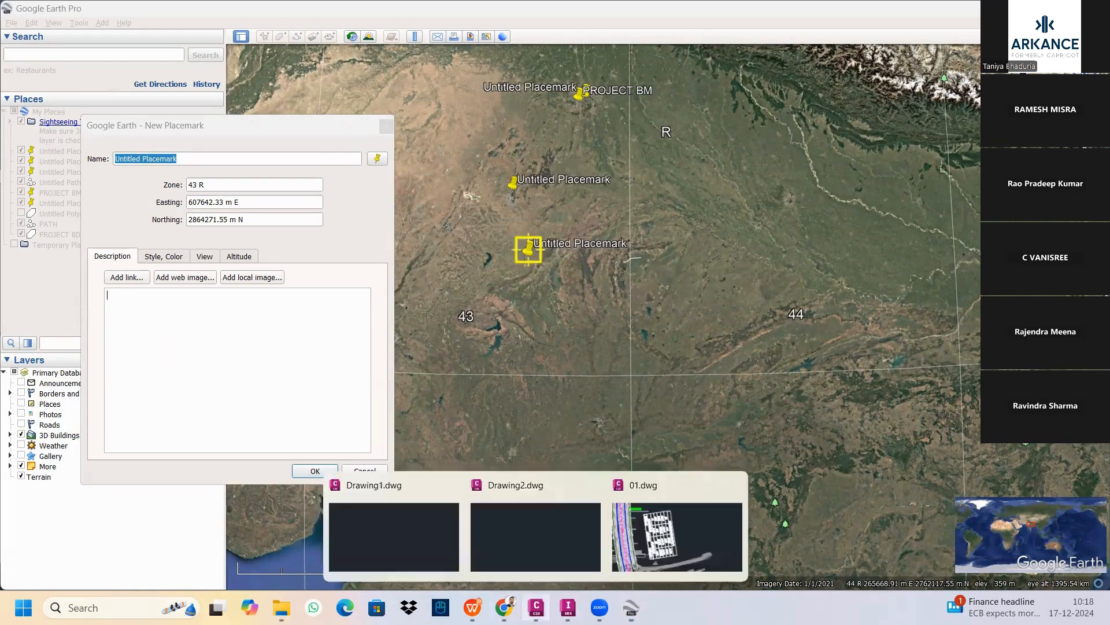
left_click(676, 535)
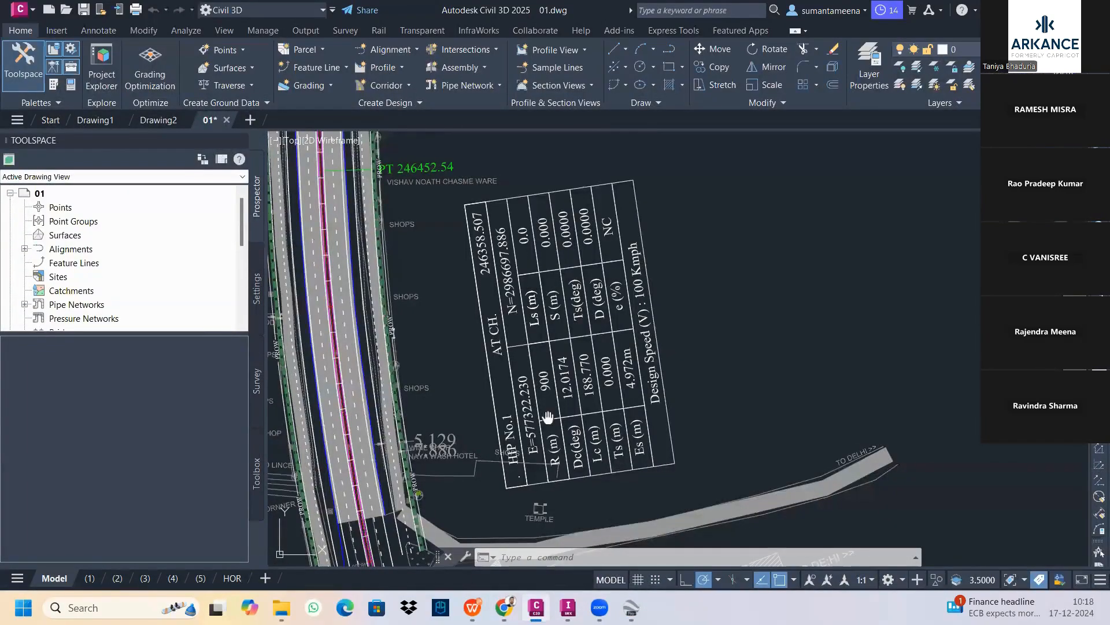
scroll(524, 498, "up", 3)
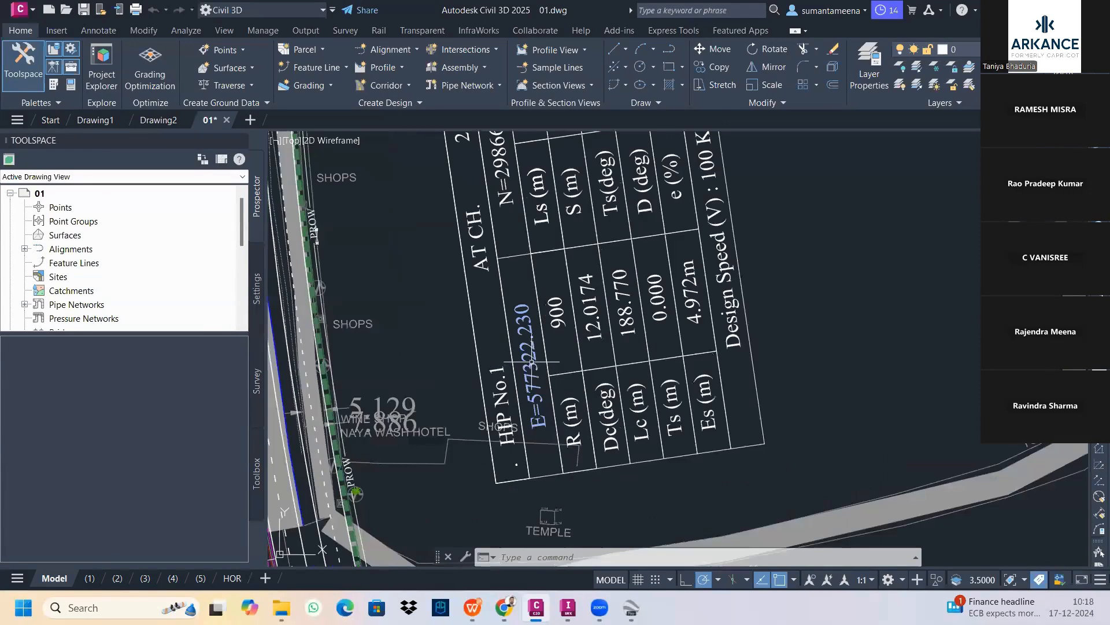
left_click(531, 366)
double_click(531, 365)
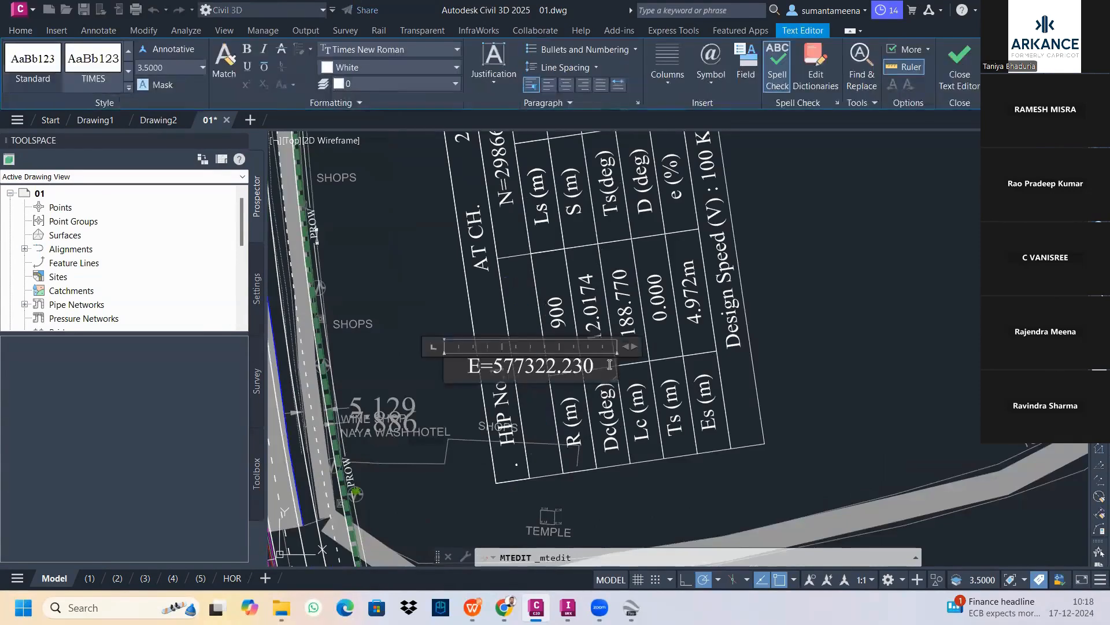
left_click_drag(595, 365, 501, 370)
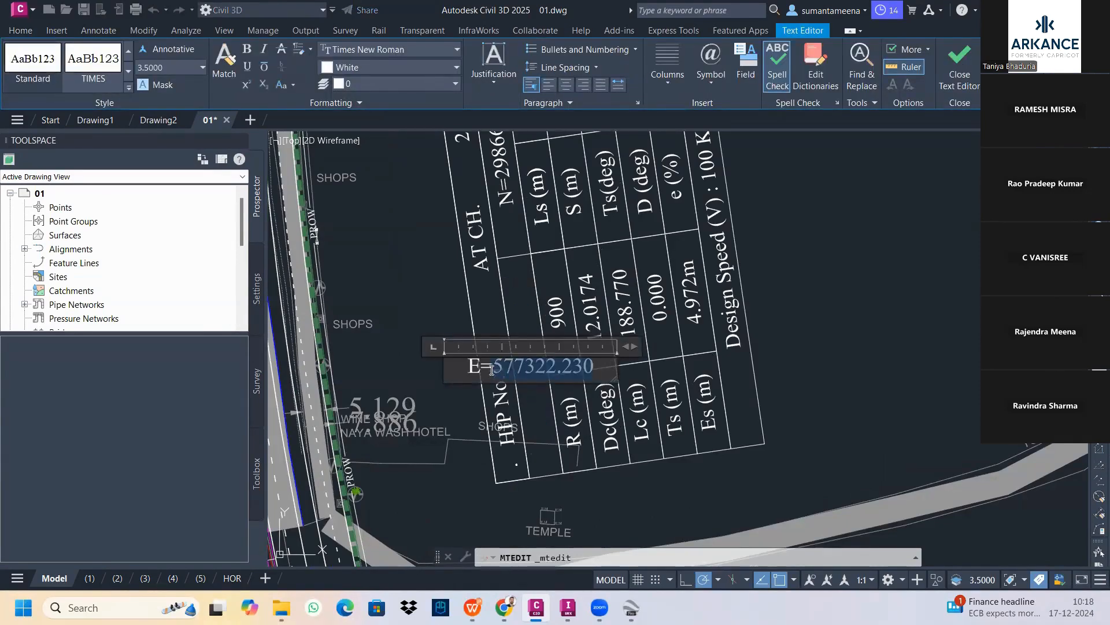
right_click(506, 370)
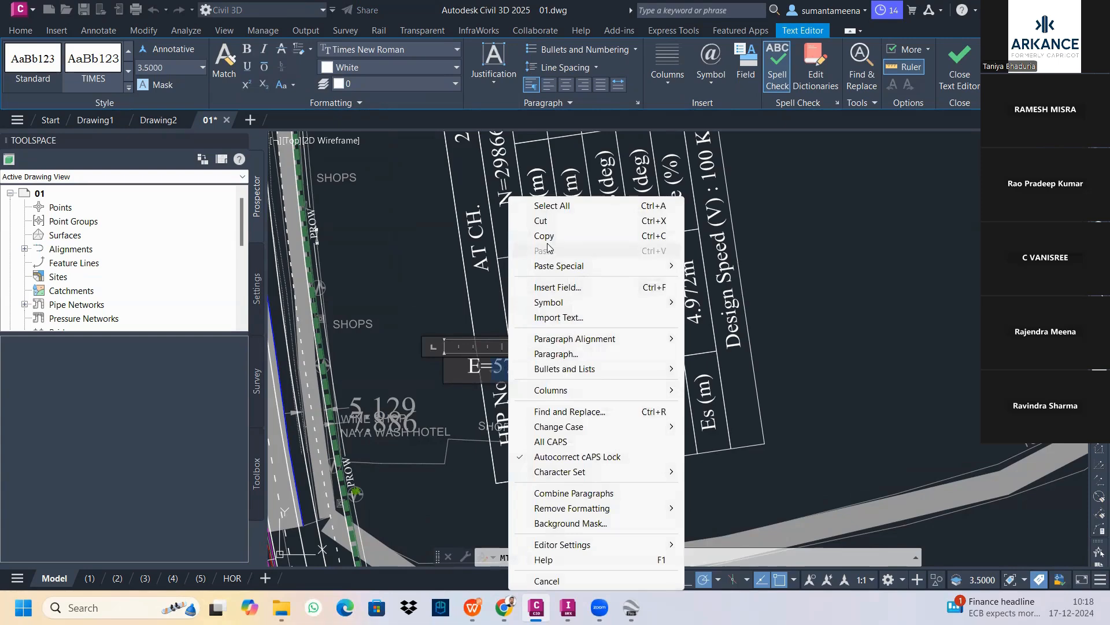
left_click(547, 236)
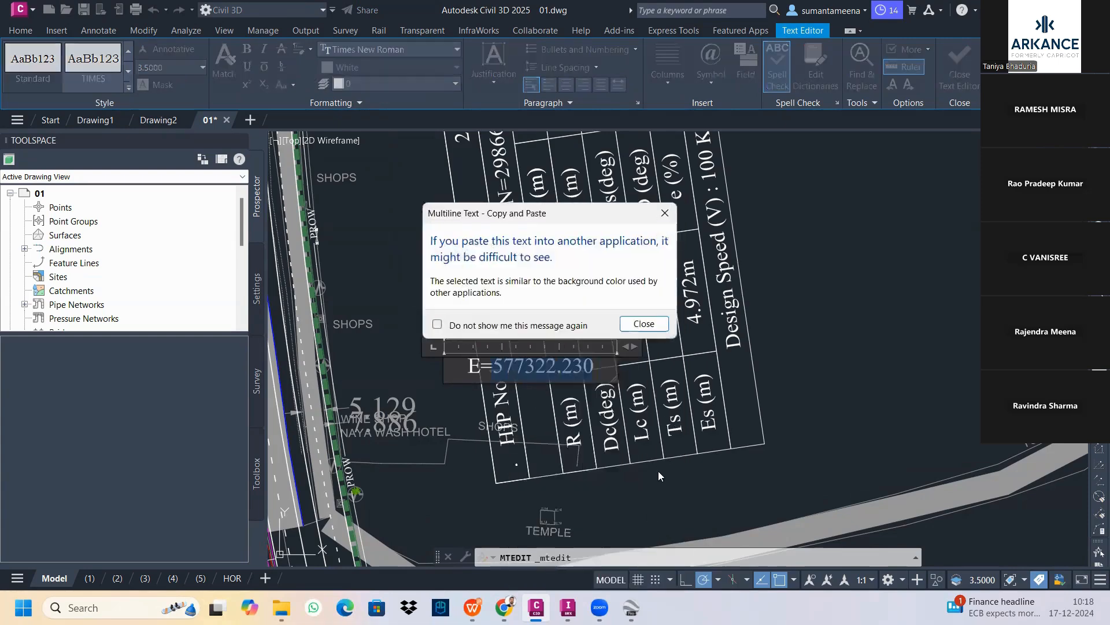
Switch to Google Earth Pro and clear the number from the new placemark's easting, keeping the m E suffix.
mouse_move(536, 608)
left_click(631, 607)
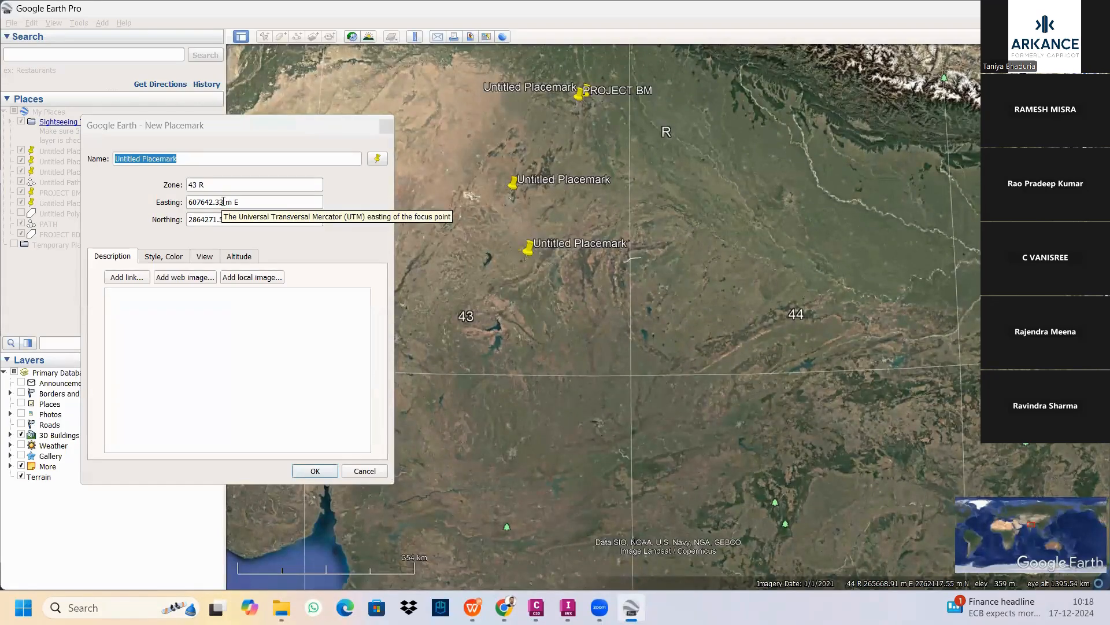
double_click(214, 201)
key("BackSpace")
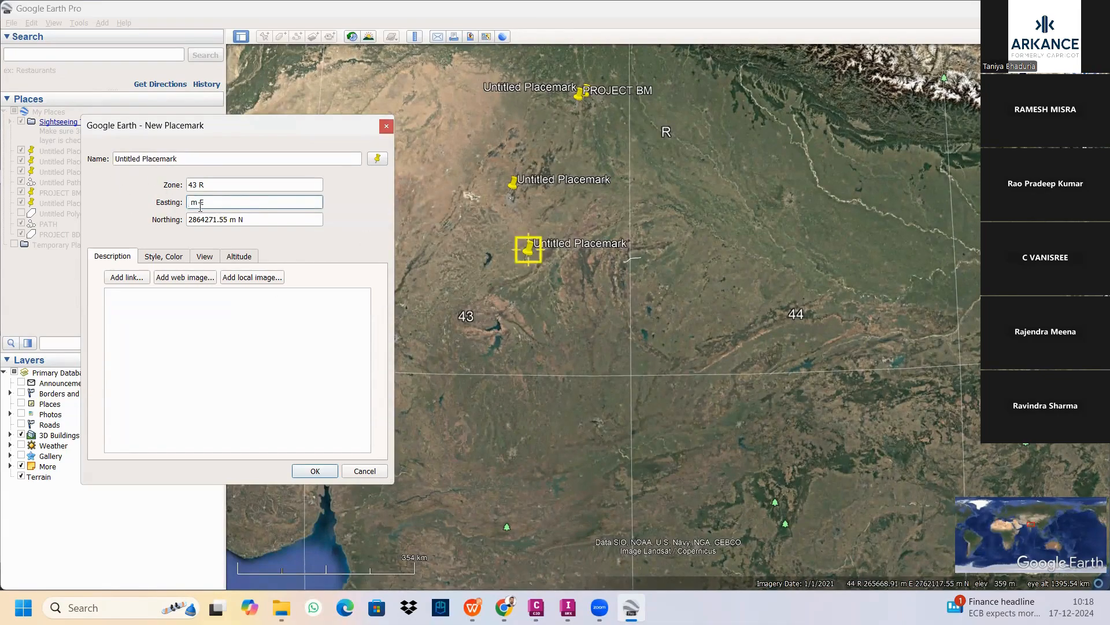
right_click(191, 203)
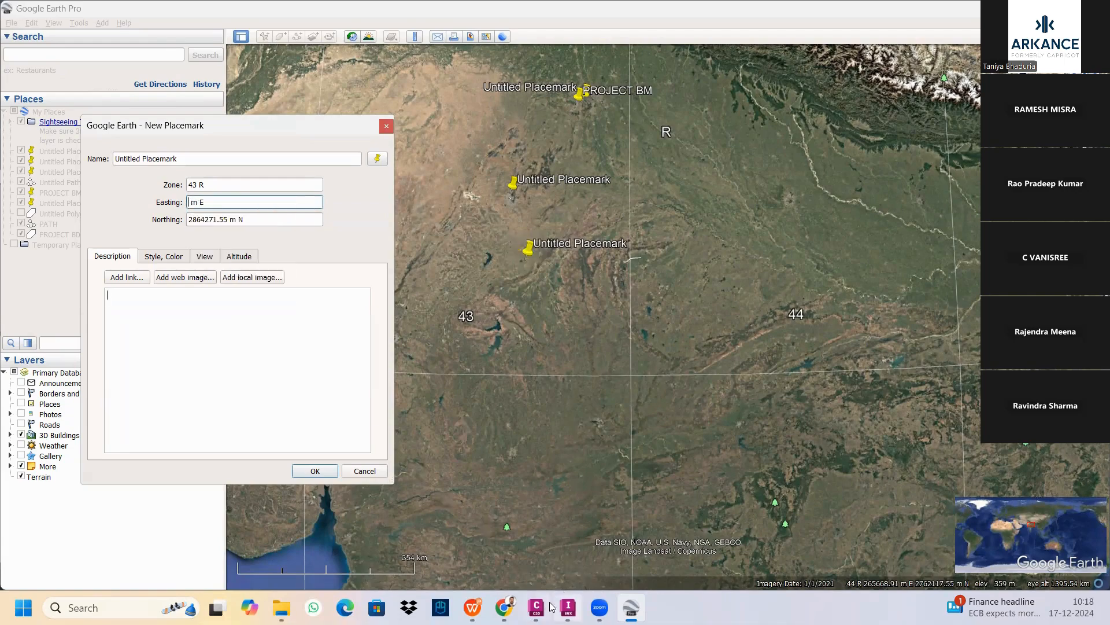
Return to 01.dwg in Civil 3D, dismiss the copy notice and copy the HIP No.1 easting value 577322.230 again.
left_click(648, 523)
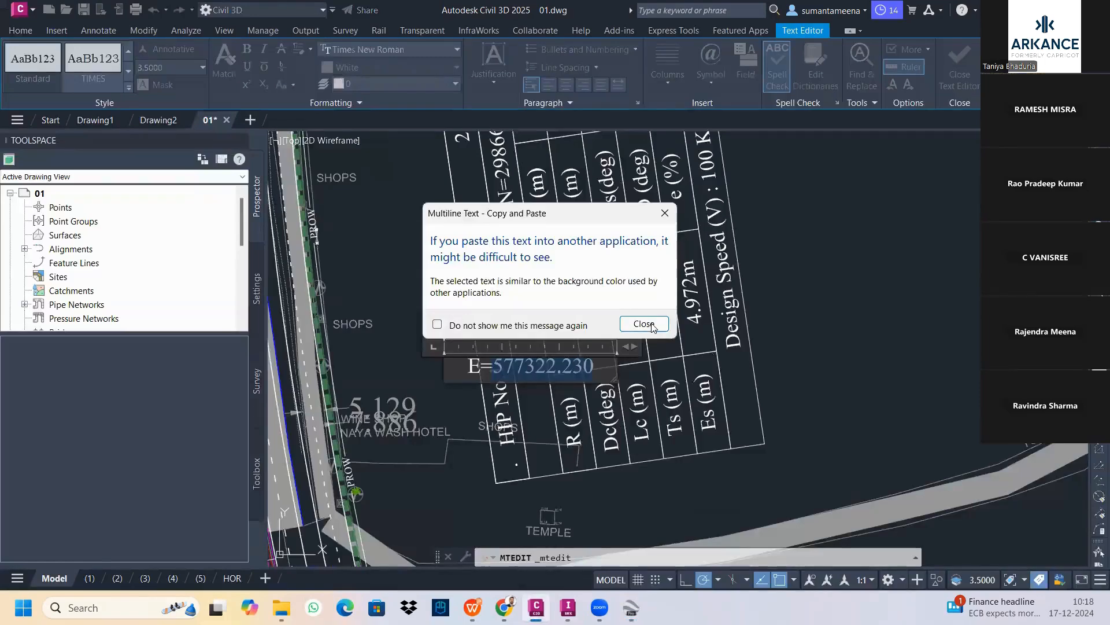
left_click(644, 323)
left_click(592, 372)
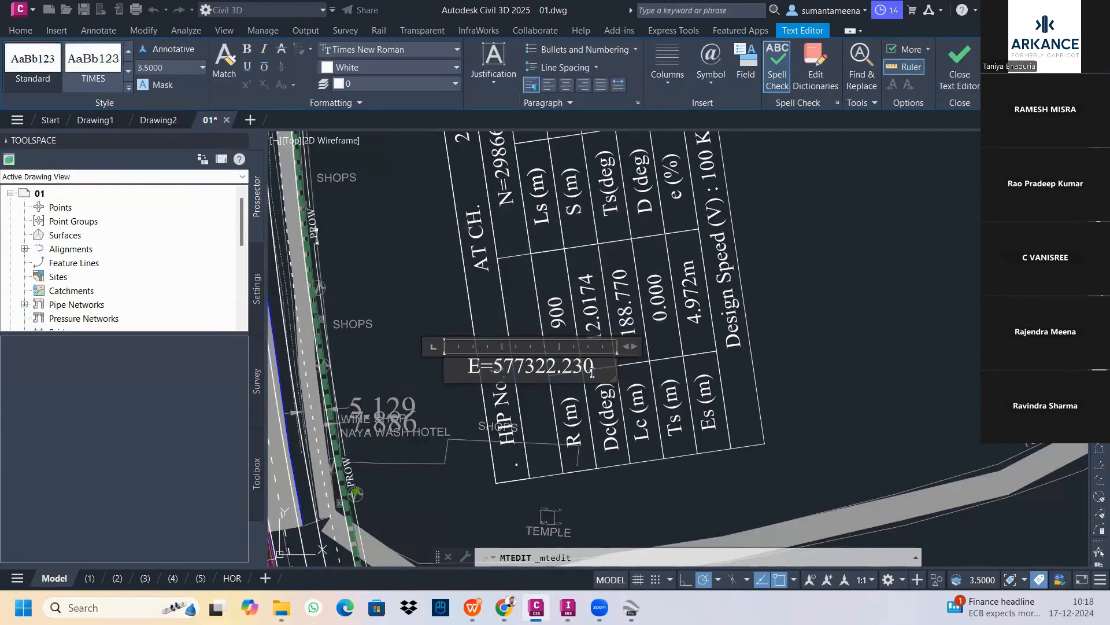
left_click_drag(525, 371, 496, 368)
right_click(496, 369)
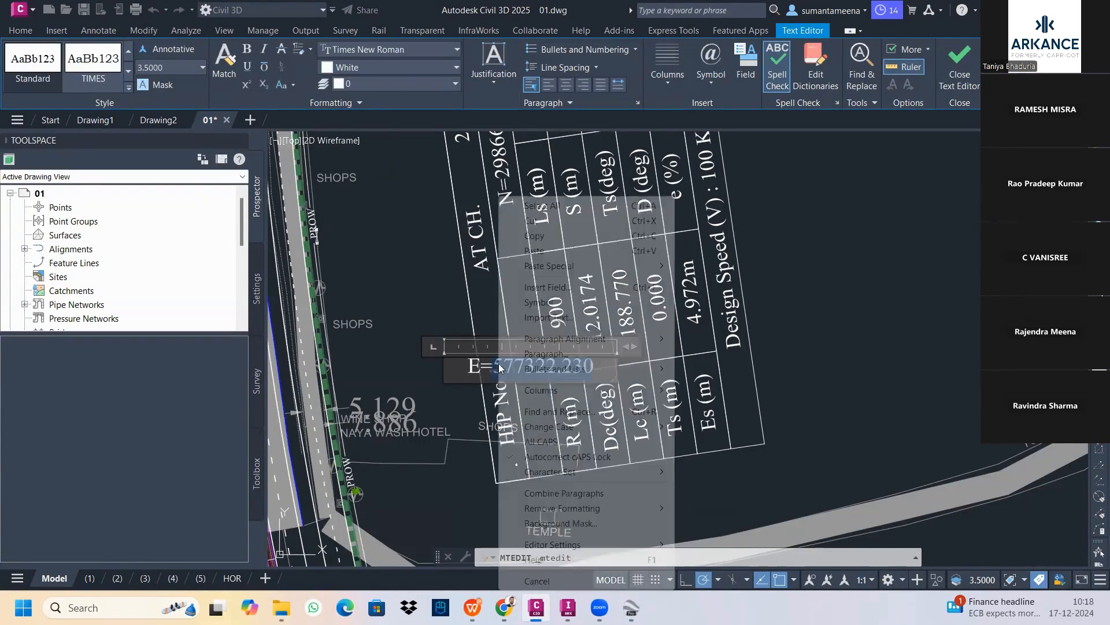
left_click(534, 236)
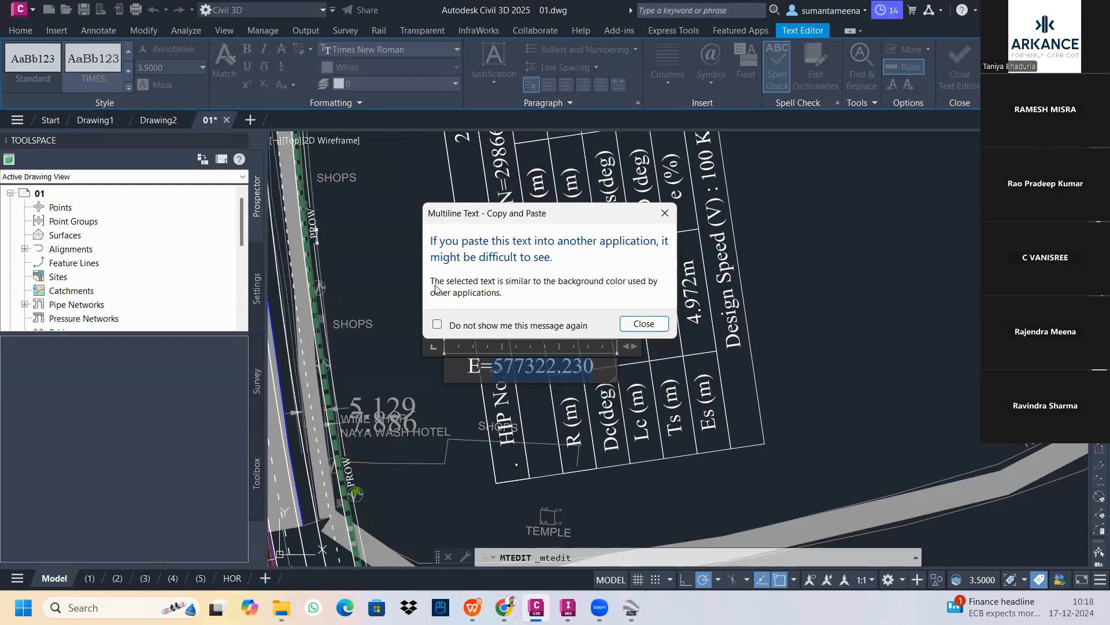
left_click(664, 329)
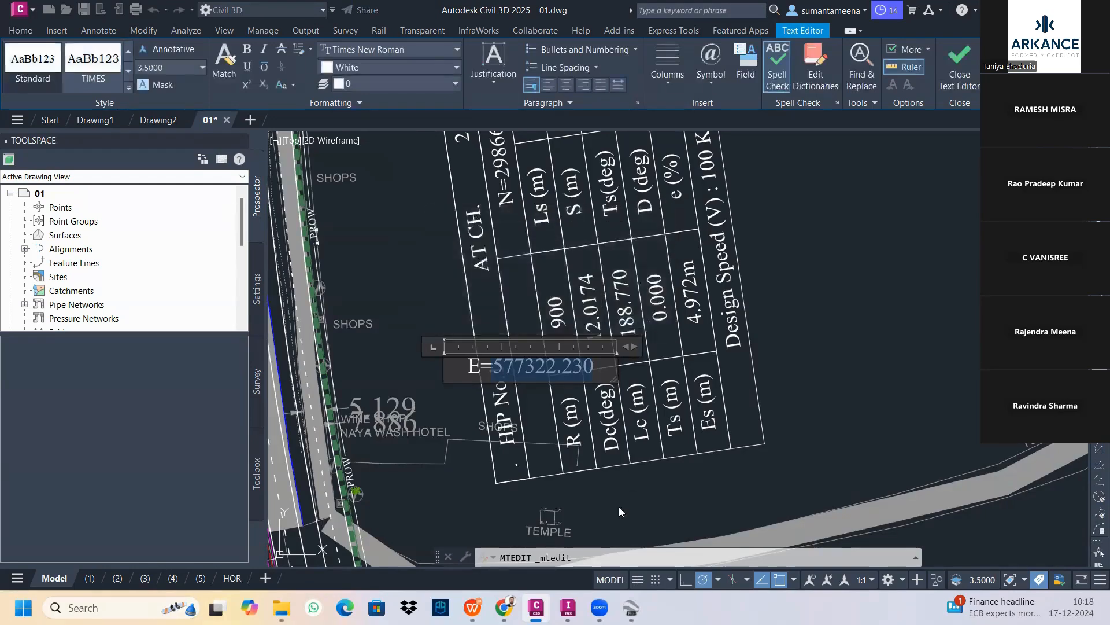
Switch to Google Earth Pro and set the new placemark's easting to 577322.230 m E using the copied value.
mouse_move(586, 605)
left_click(631, 607)
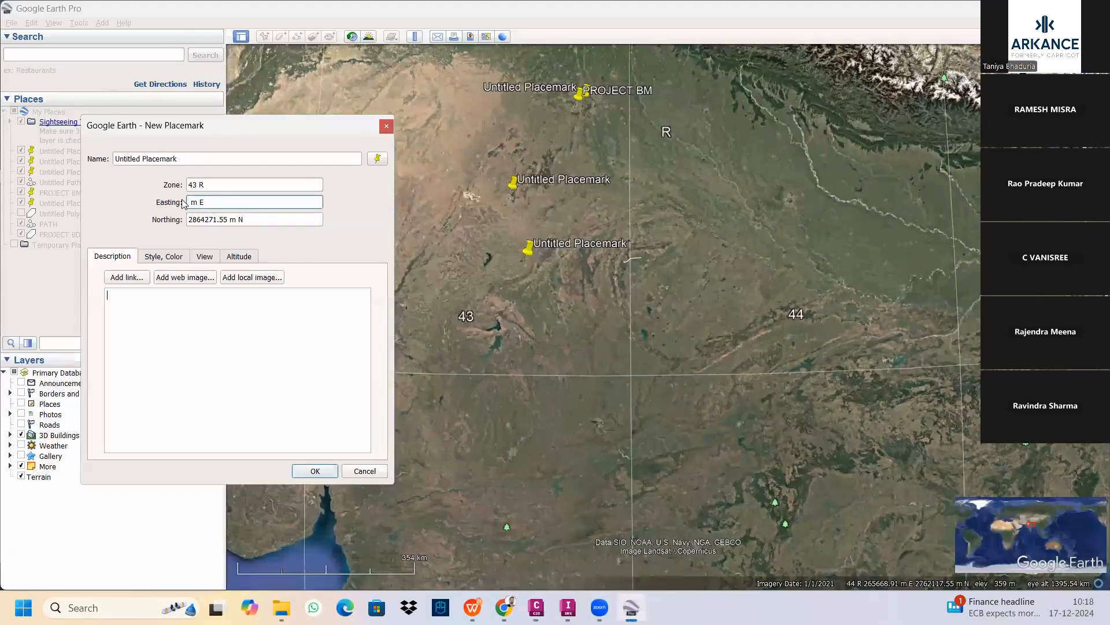
key("ctrl+v")
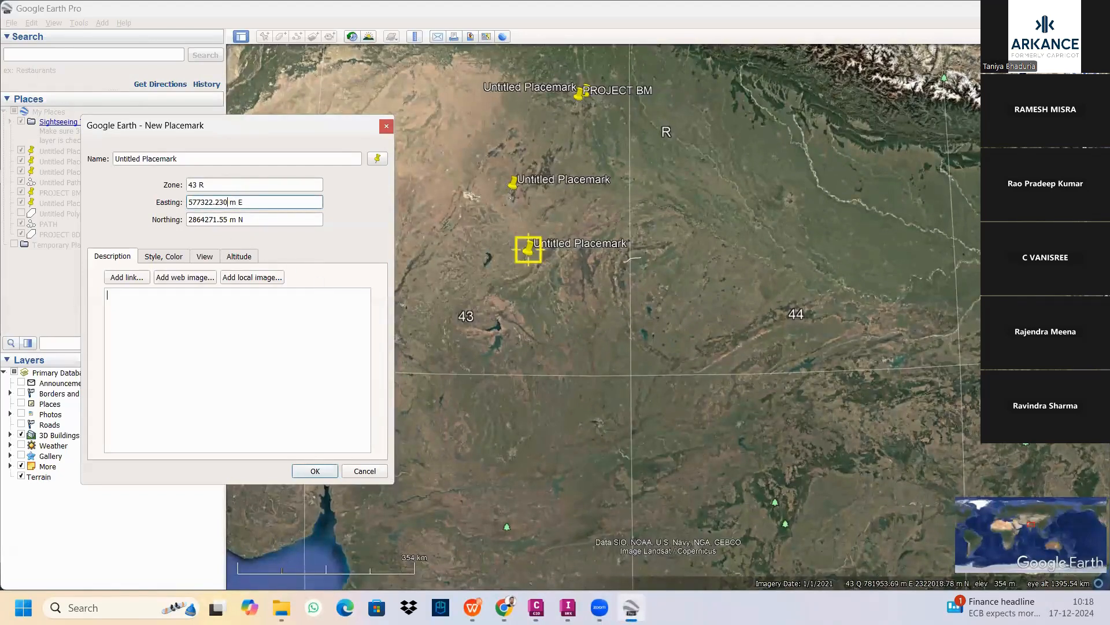
Switch to 01.dwg in Civil 3D and copy the northing value 2986697.886 from the HIP No.1 table text.
left_click(536, 608)
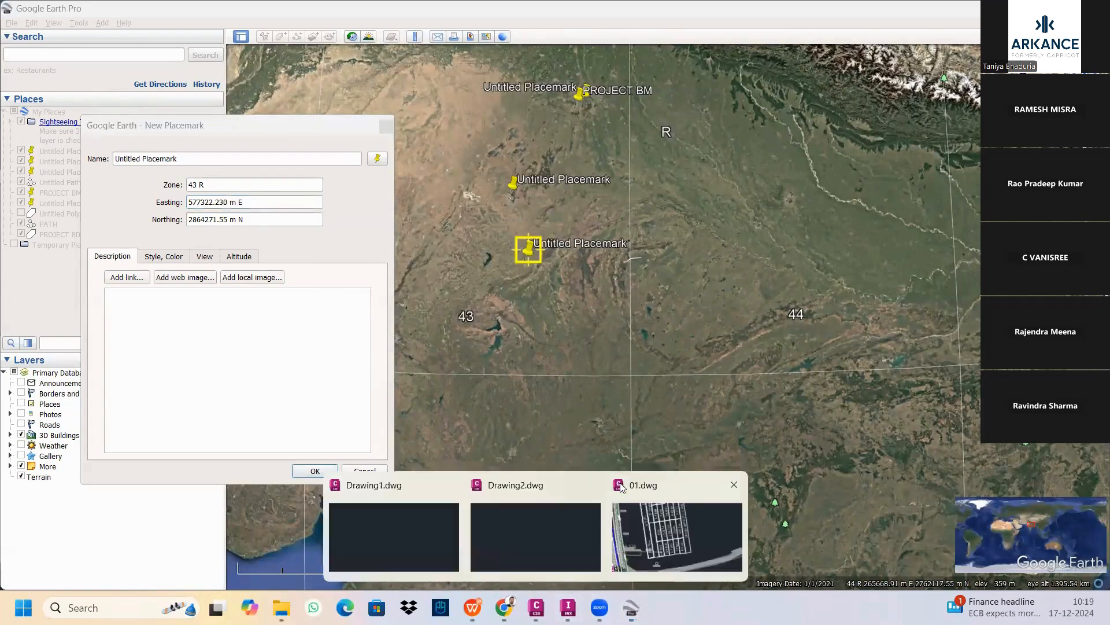
left_click(676, 537)
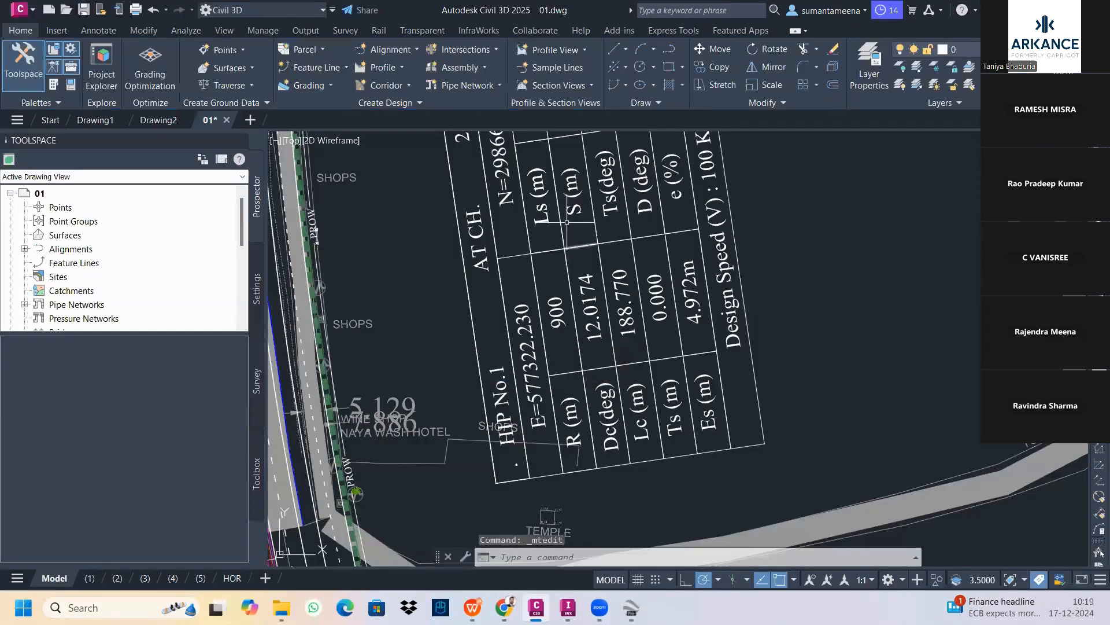
middle_click_drag(540, 194, 558, 364)
double_click(526, 318)
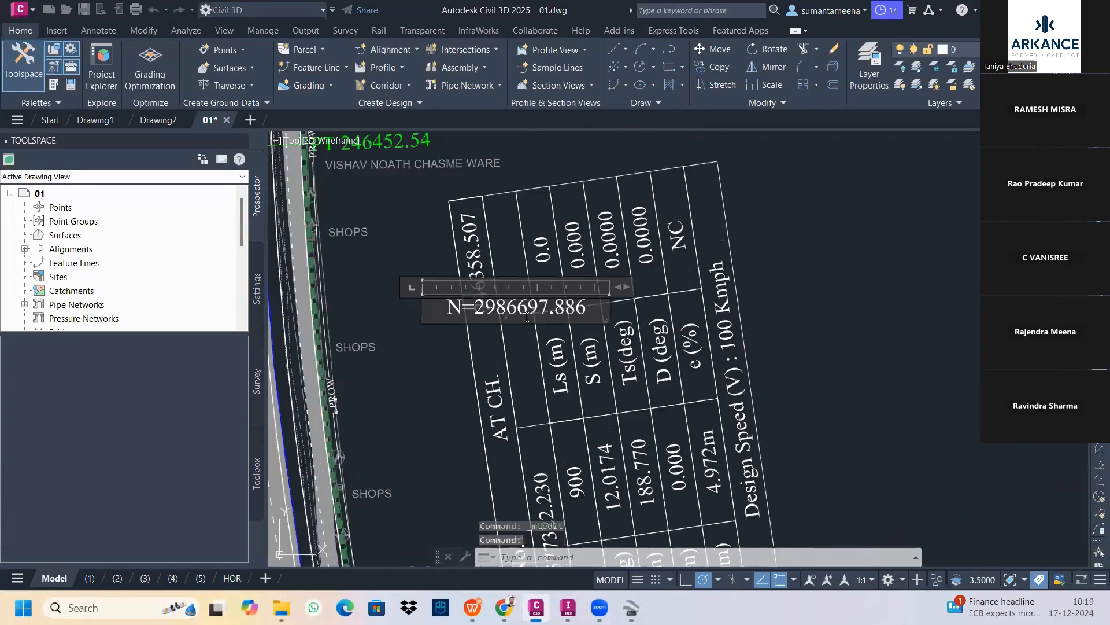
left_click_drag(585, 312, 481, 311)
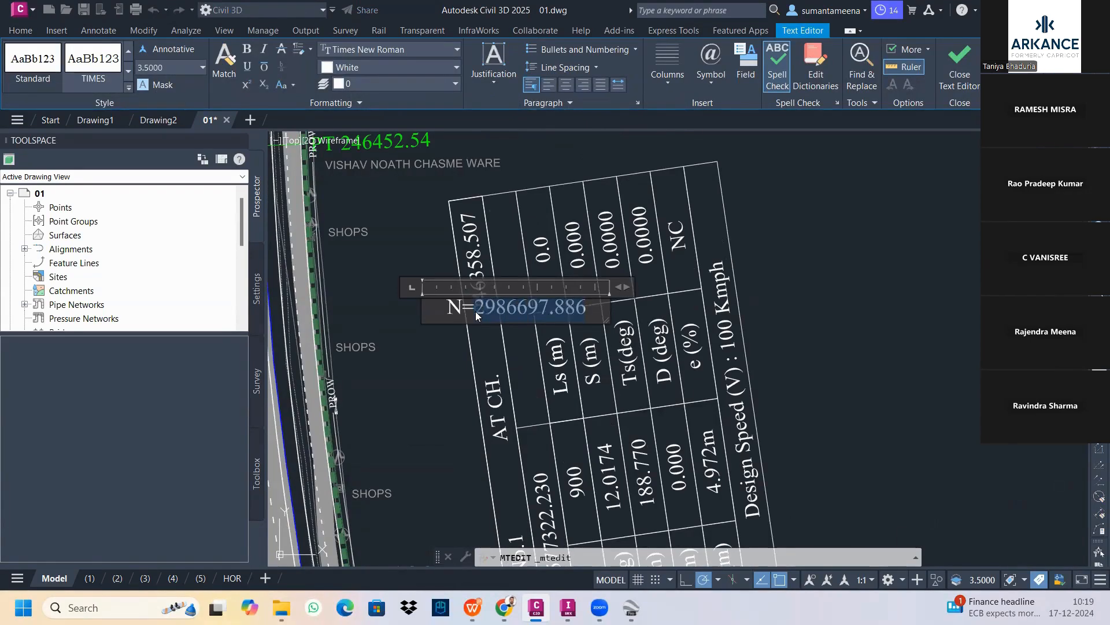
right_click(476, 311)
left_click(520, 236)
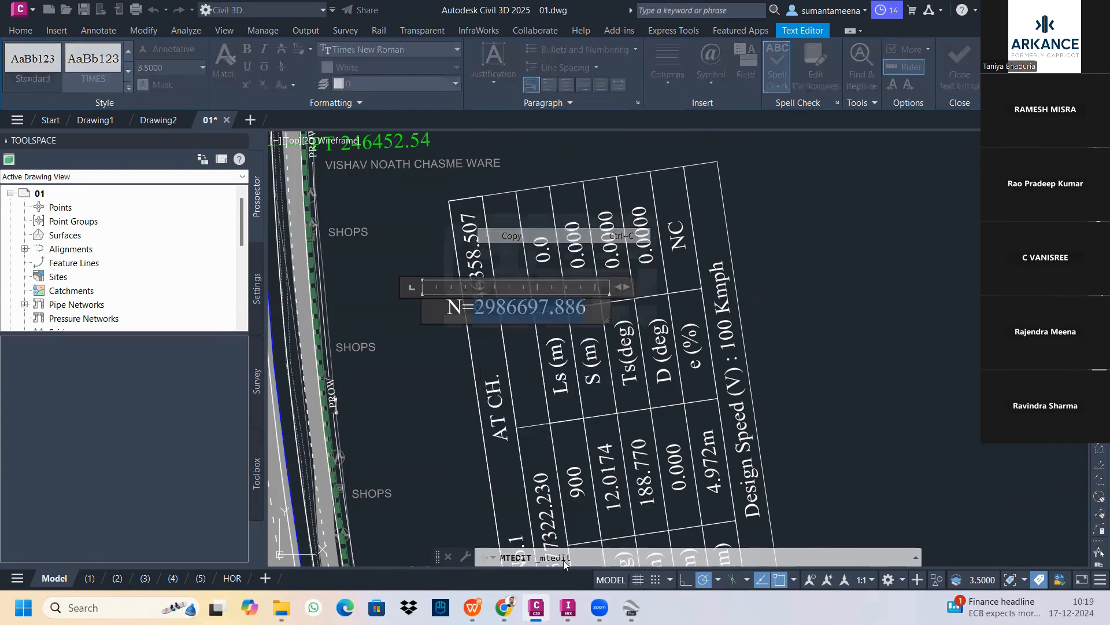
left_click(639, 324)
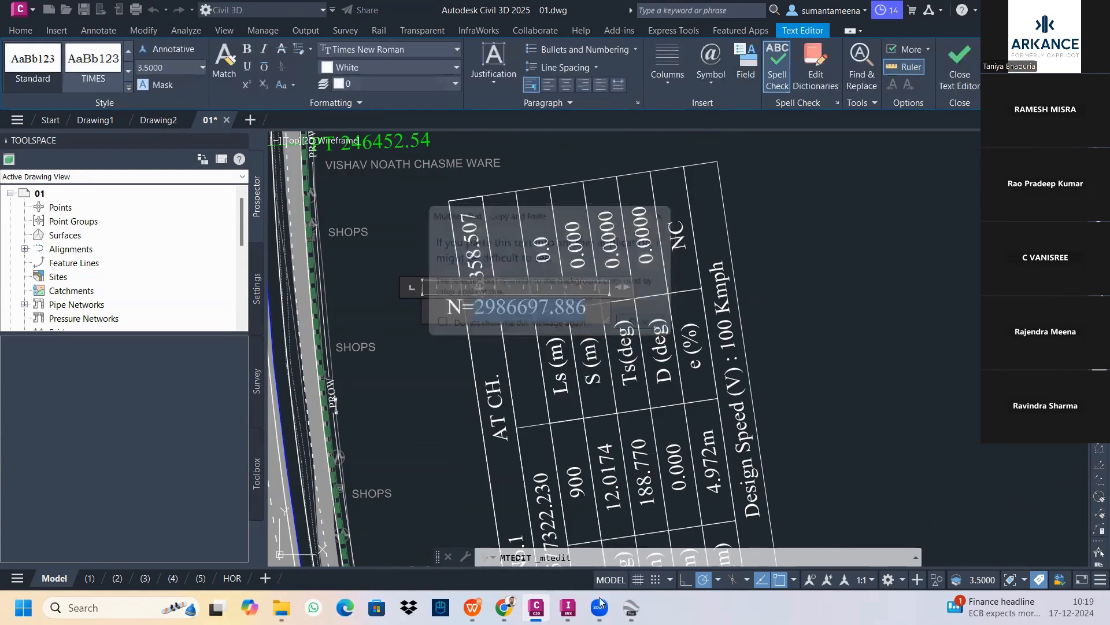
Switch to Google Earth Pro and set the new placemark's northing to 2986697.886 m N using the copied value.
mouse_move(538, 607)
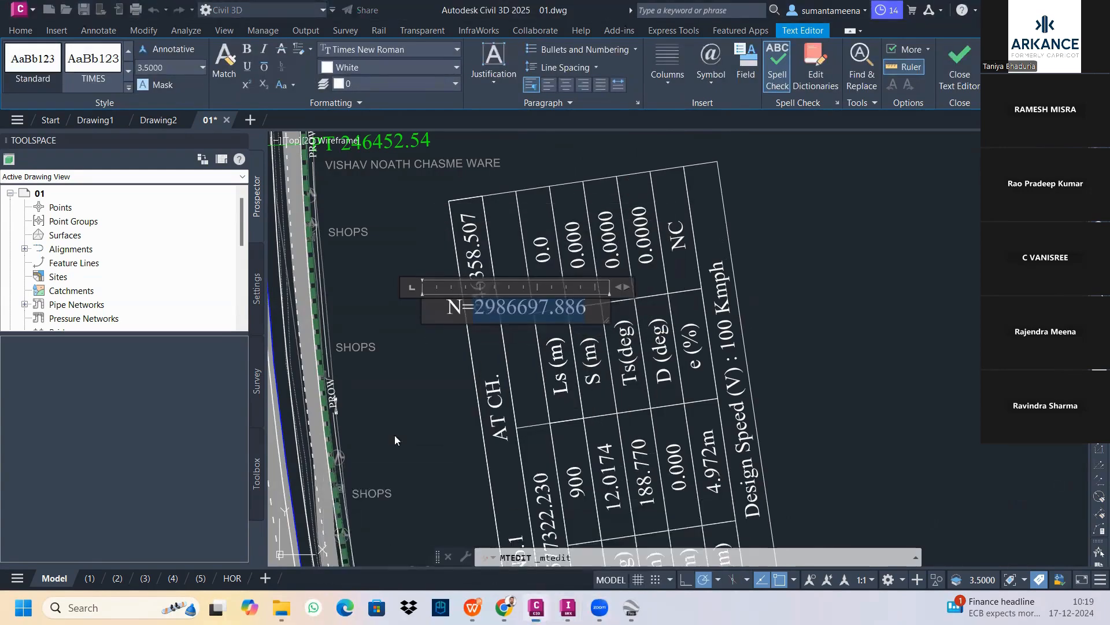
left_click(631, 608)
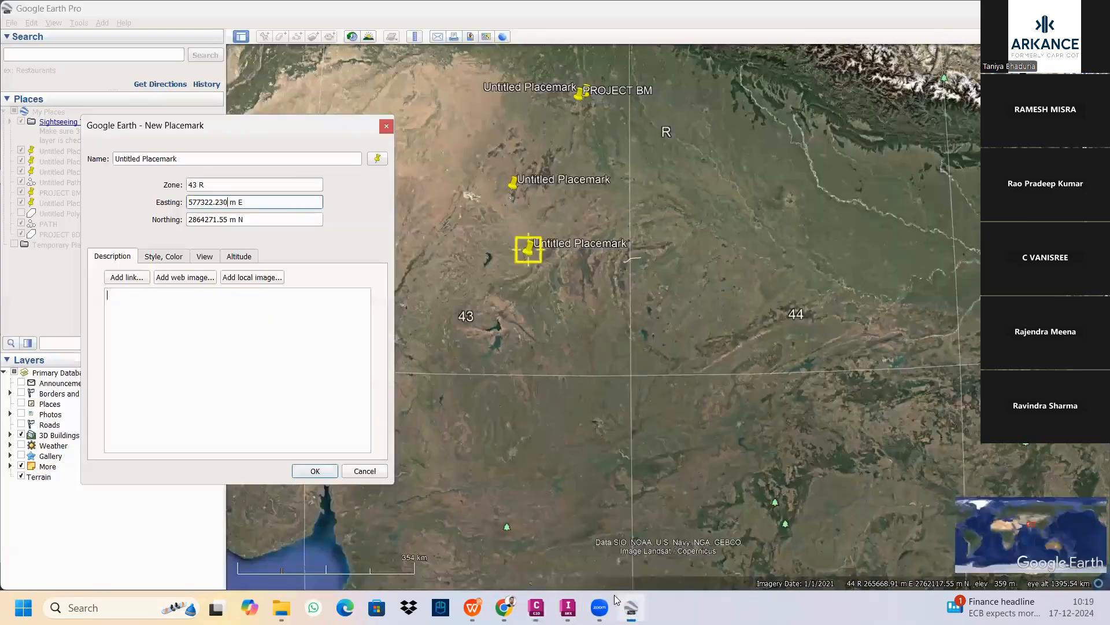
left_click_drag(229, 220, 190, 222)
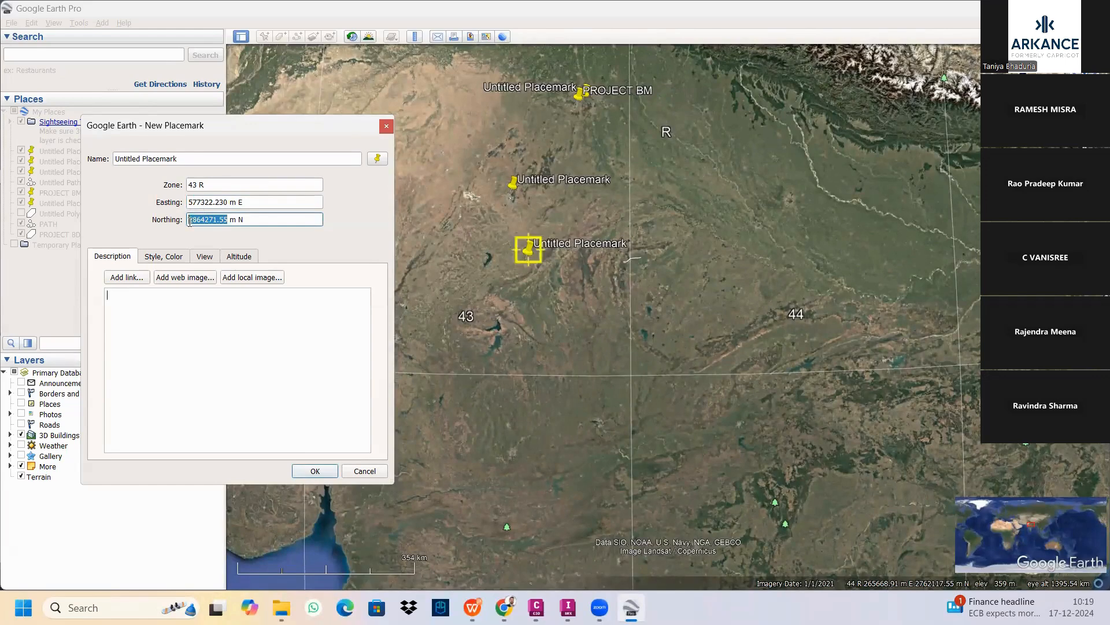
key("ctrl+v")
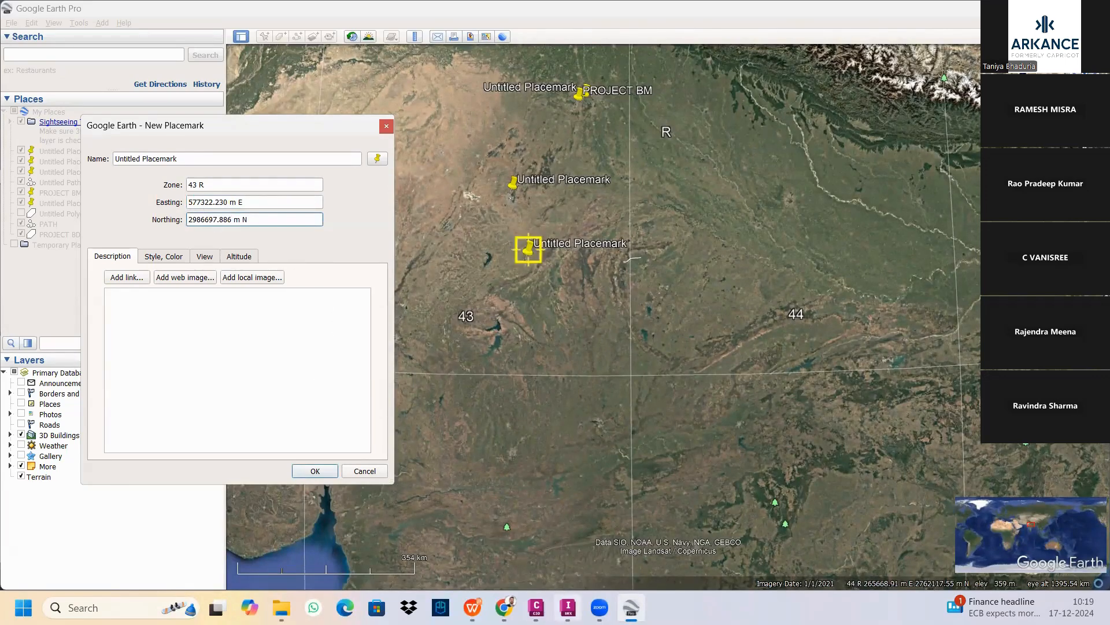
left_click(536, 607)
left_click(677, 537)
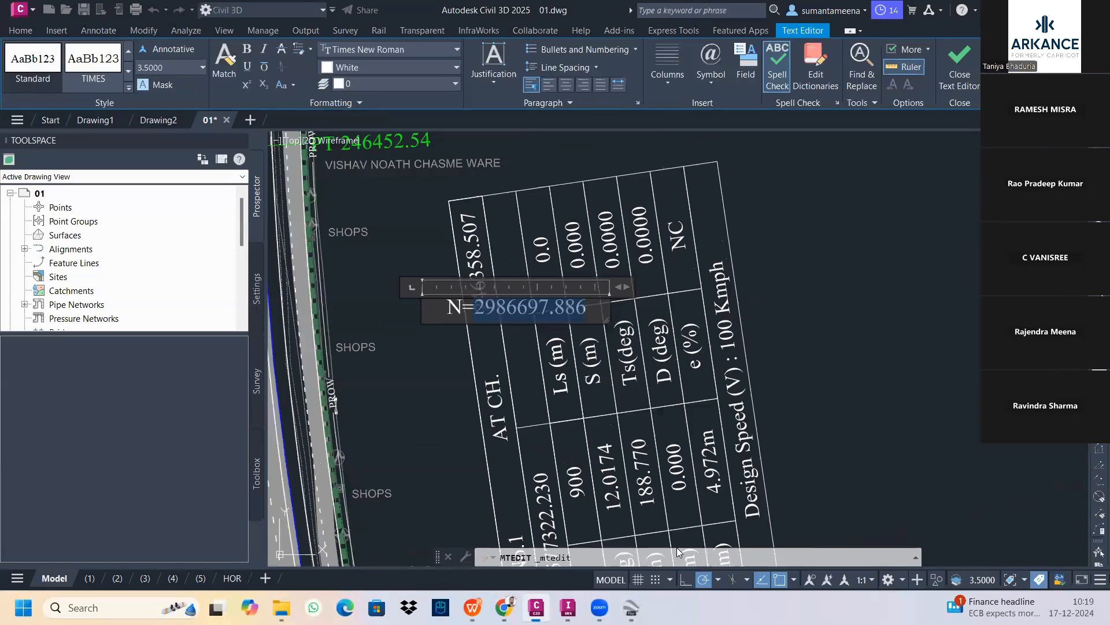
left_click(630, 607)
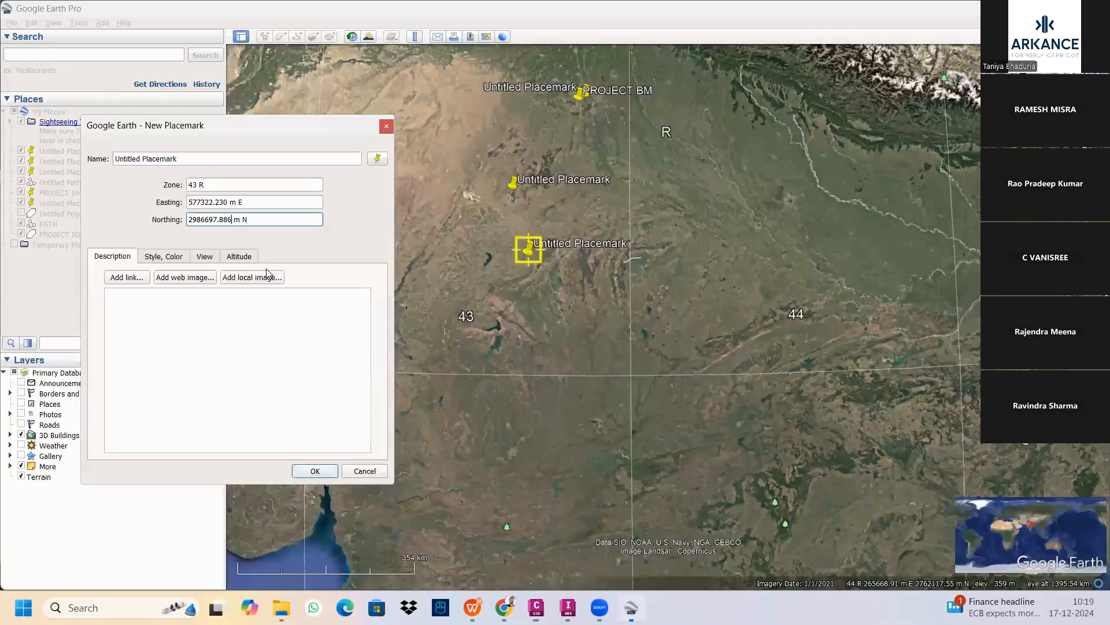
Name the placemark PROJECT STARTING and confirm its creation at the entered coordinates.
left_click_drag(208, 159, 116, 162)
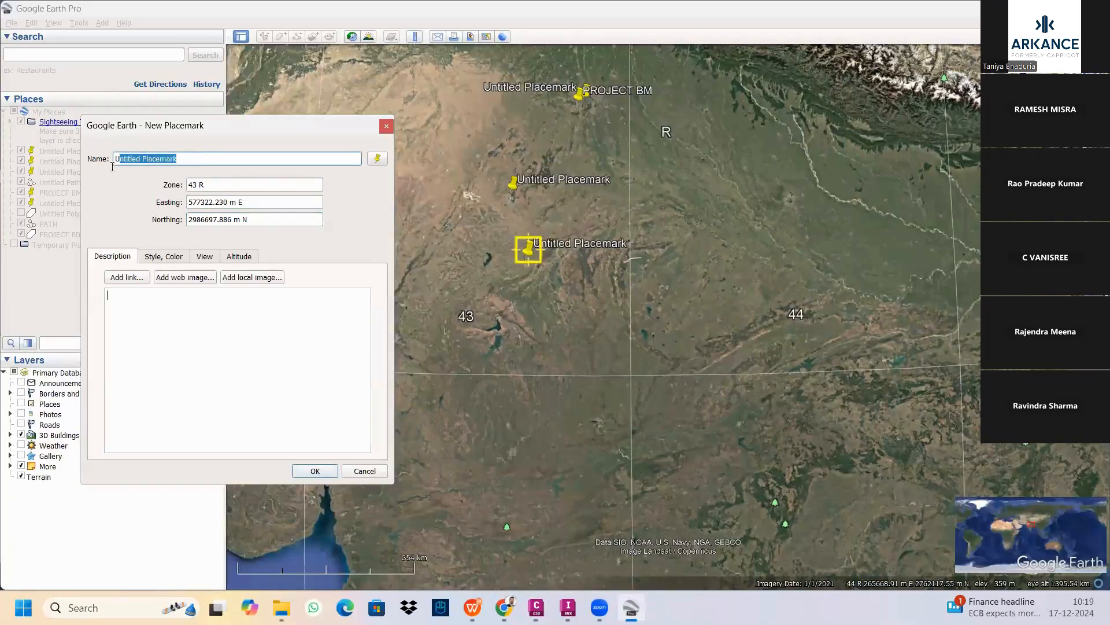
type("PR")
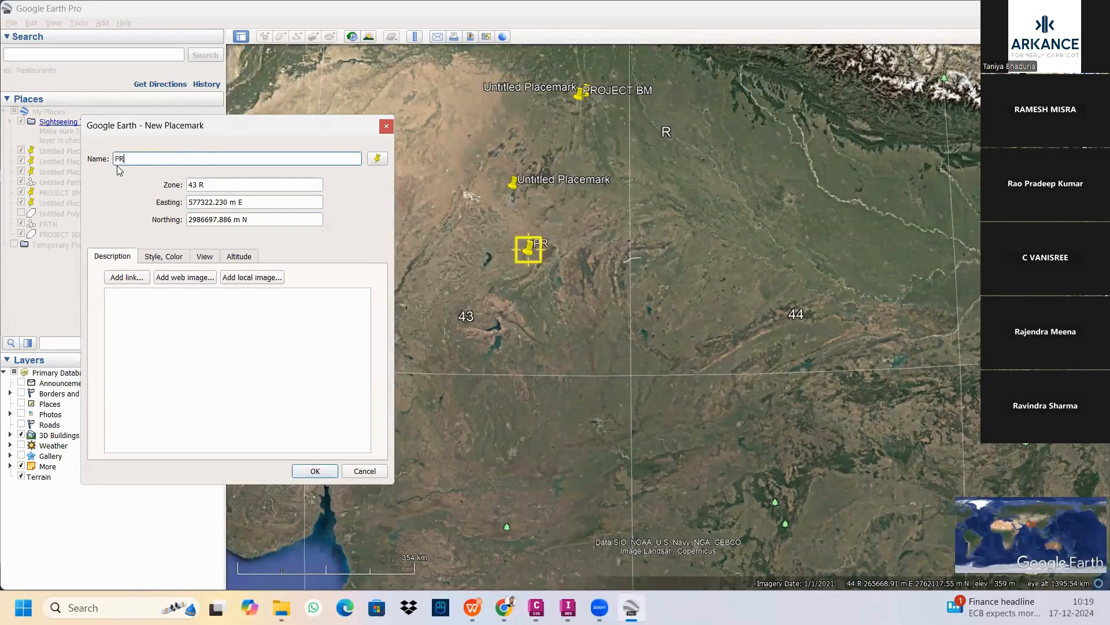
type("OJECT STARTING")
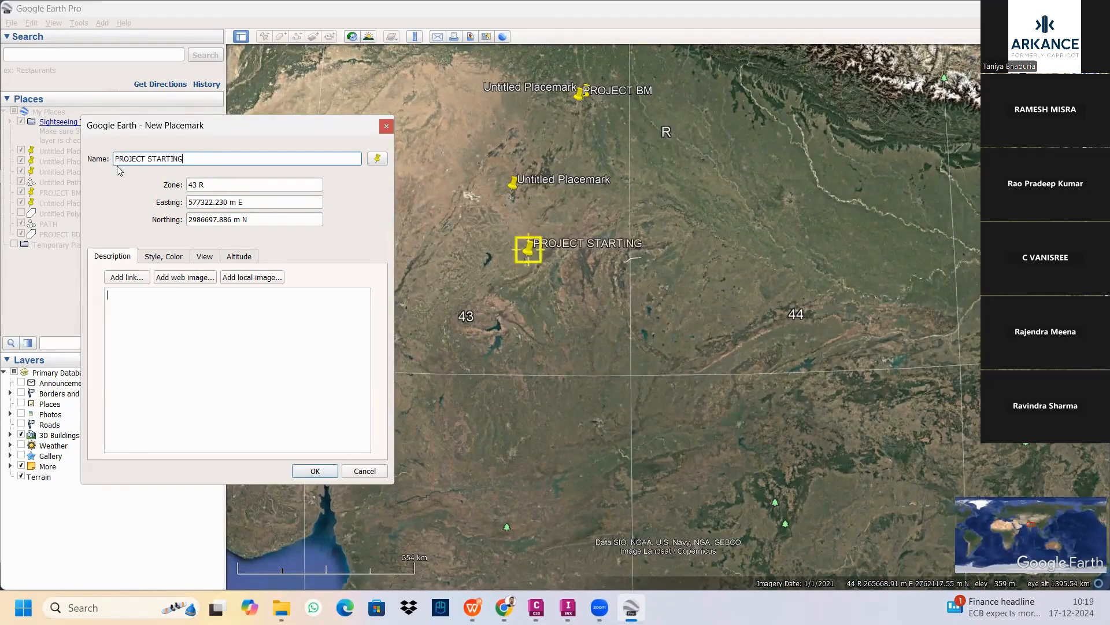
left_click(315, 470)
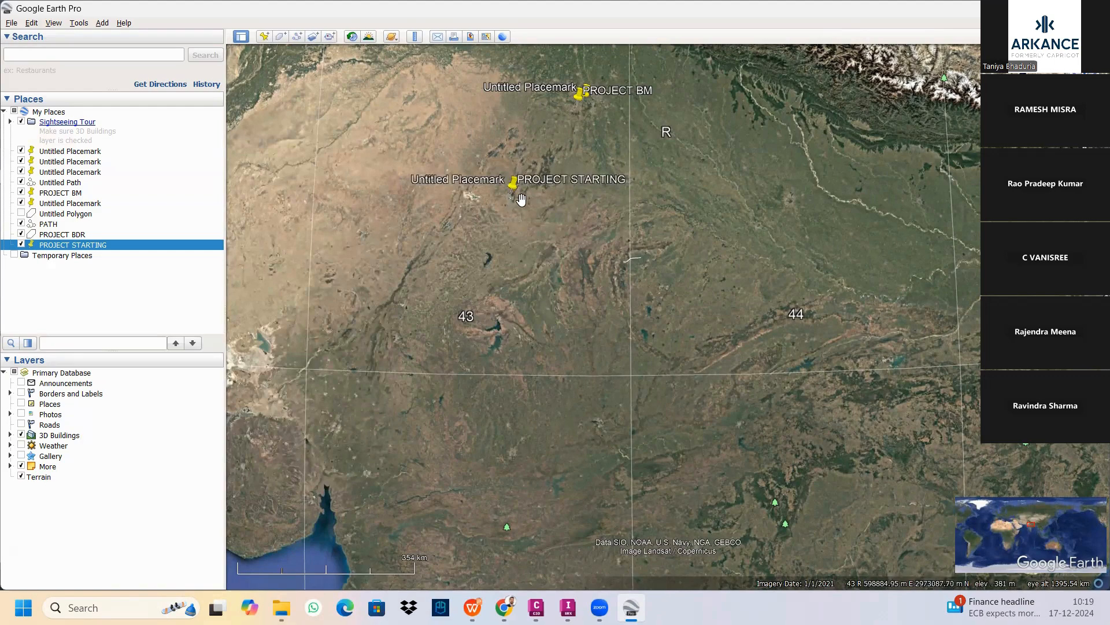
Examine the PROJECT STARTING placemark's surroundings, comparing the nearby road junction and highway in the satellite imagery.
scroll(520, 199, "up", 5)
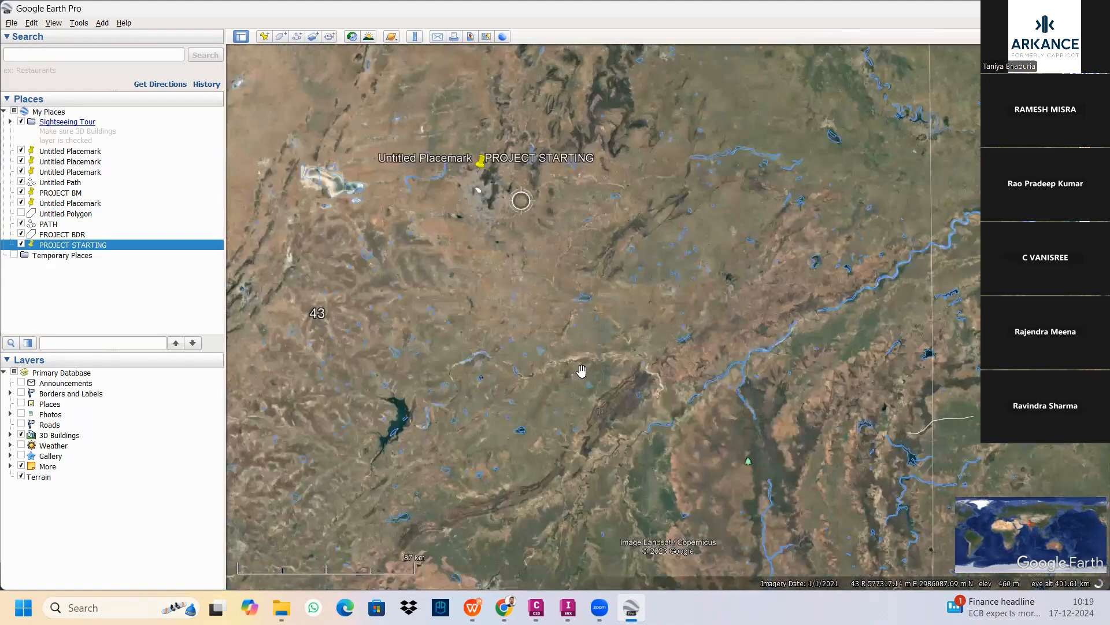
scroll(581, 370, "up", 3)
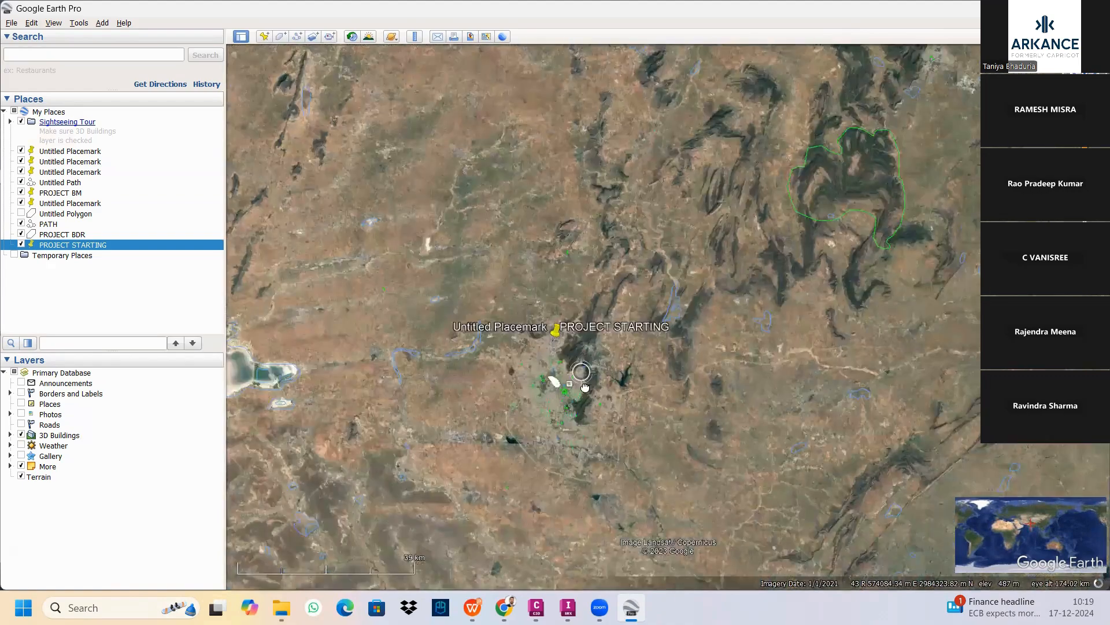
right_click_drag(585, 387, 576, 438)
scroll(564, 372, "up", 2)
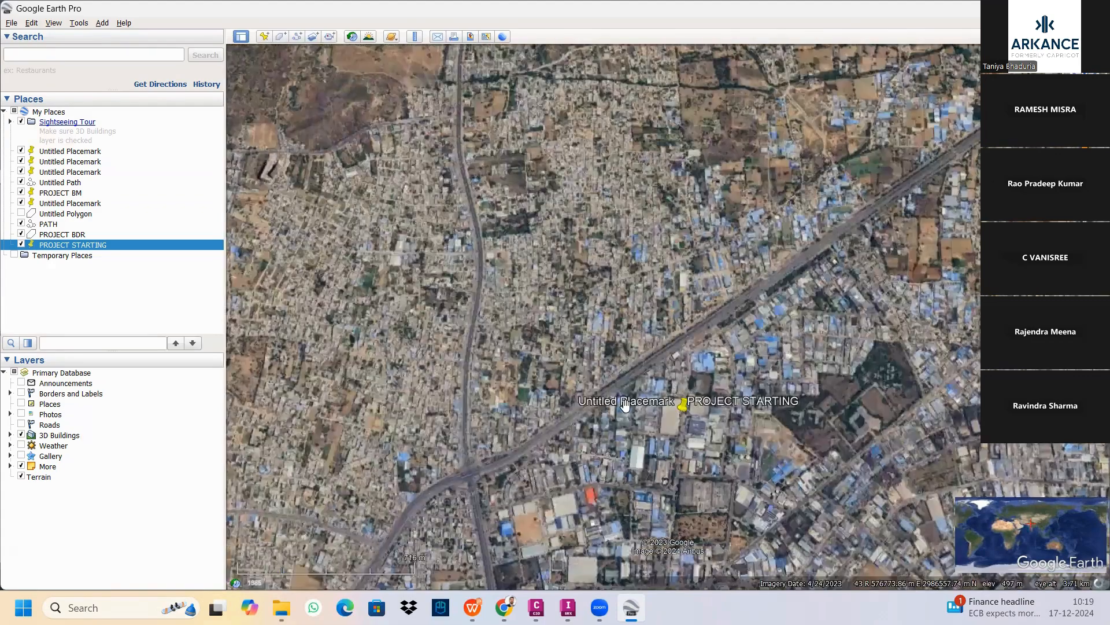
left_click_drag(565, 295, 600, 283)
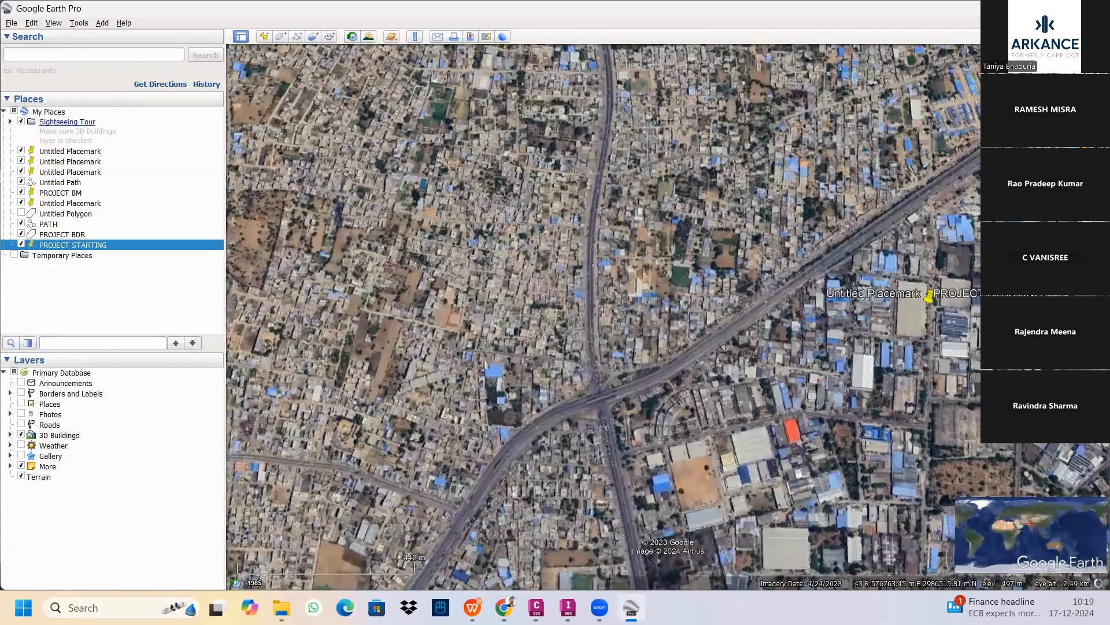
scroll(626, 418, "up", 2)
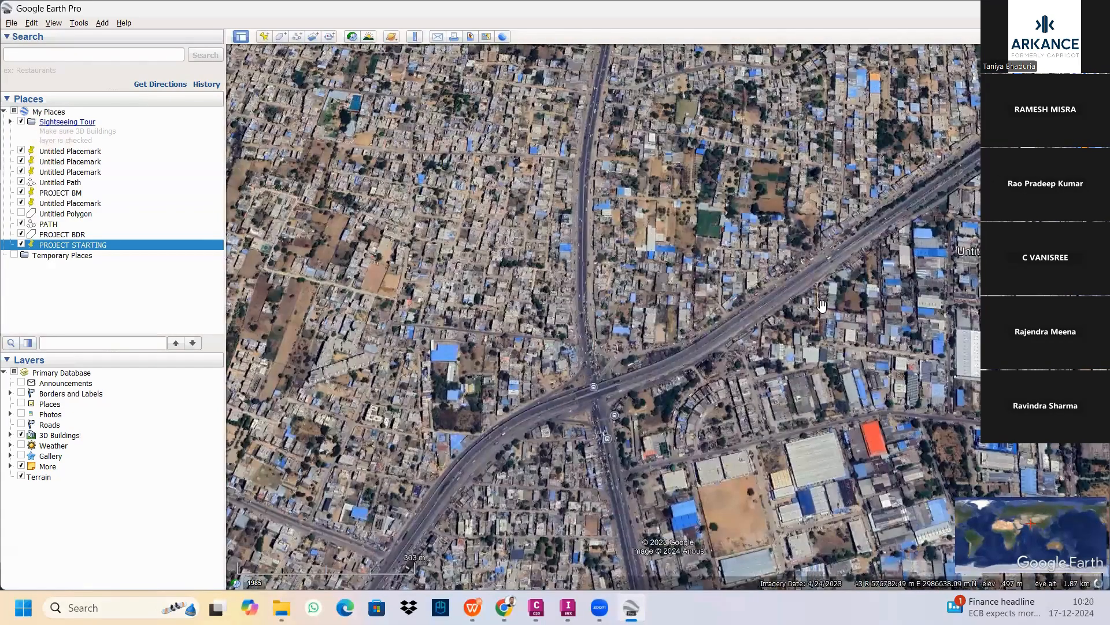
left_click_drag(634, 338, 610, 342)
scroll(610, 342, "down", 2)
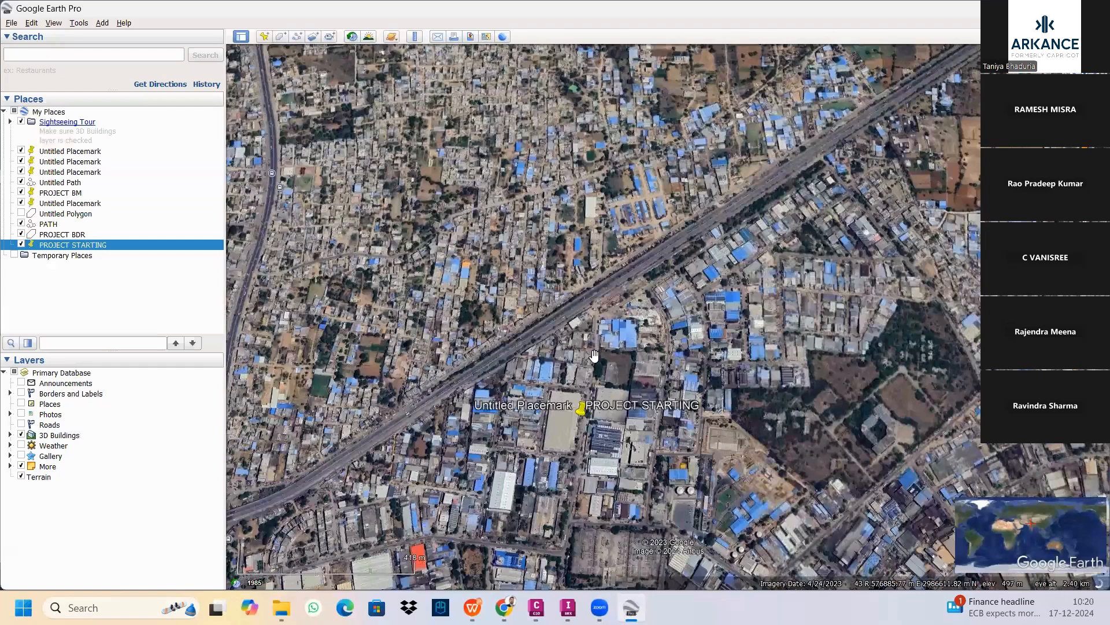
scroll(545, 390, "down", 2)
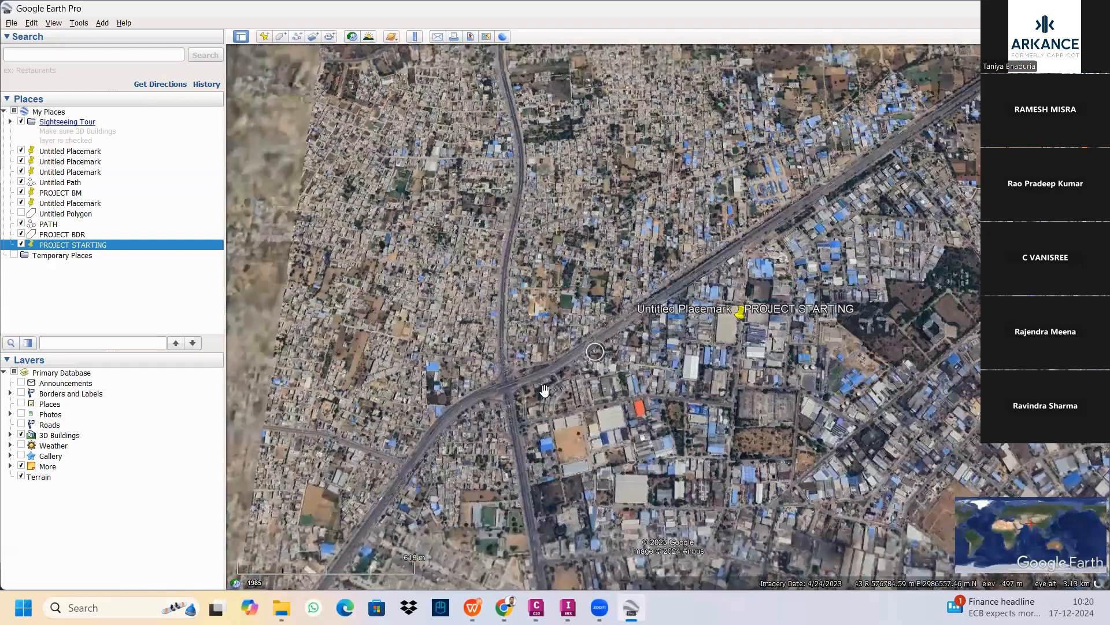
scroll(546, 370, "up", 3)
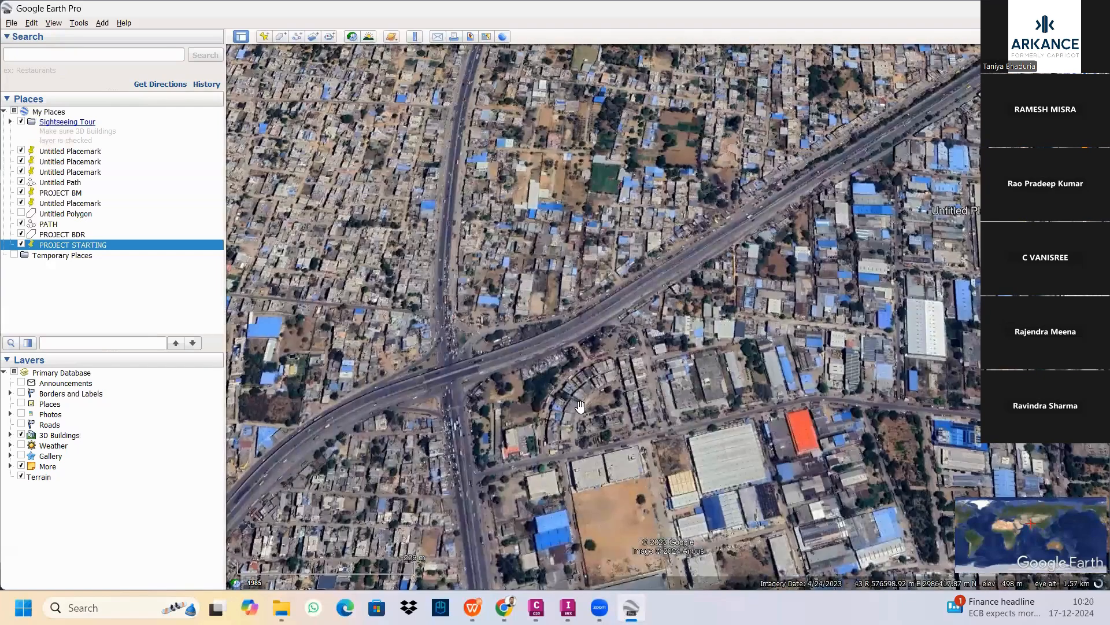
scroll(580, 407, "down", 2)
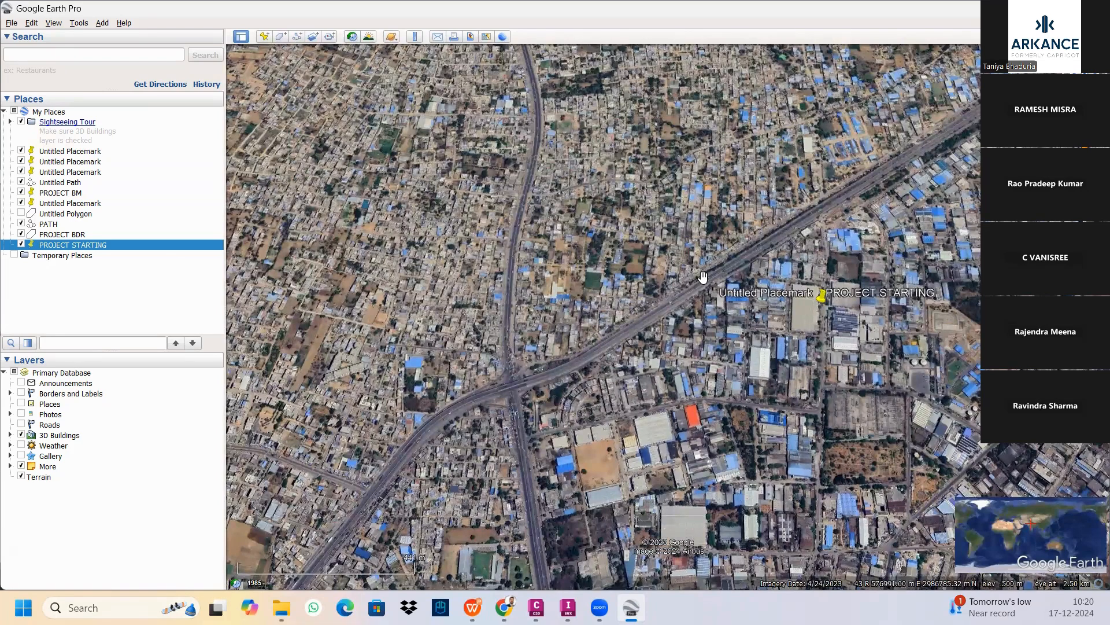
Return to 01.dwg in Civil 3D, leave the northing text editor and examine the highway plan from its southern junction upward.
mouse_move(536, 608)
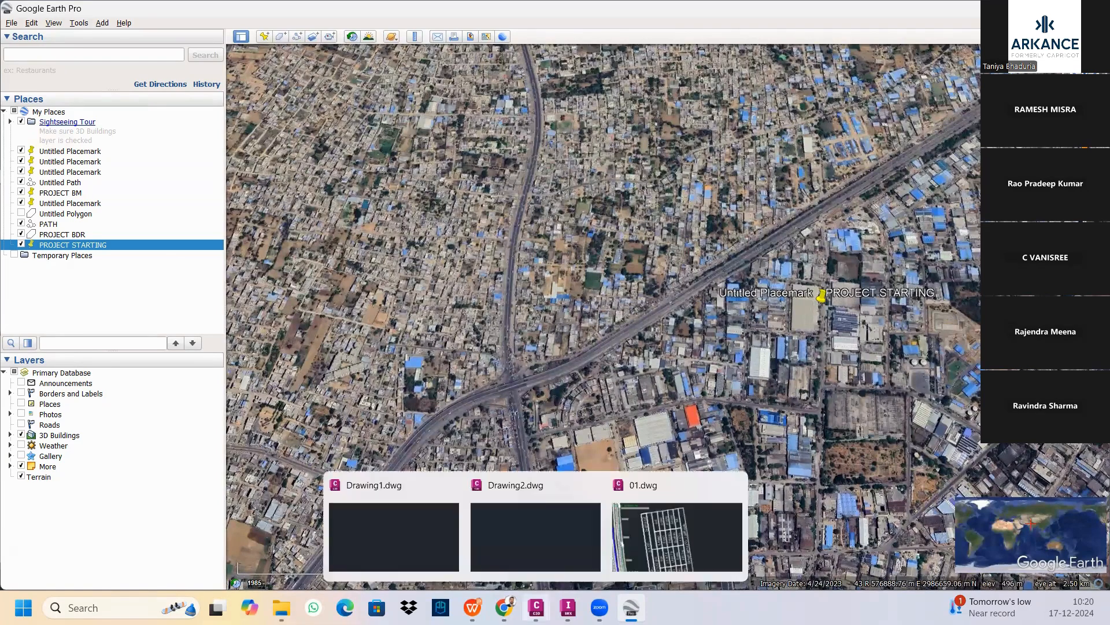
left_click(656, 546)
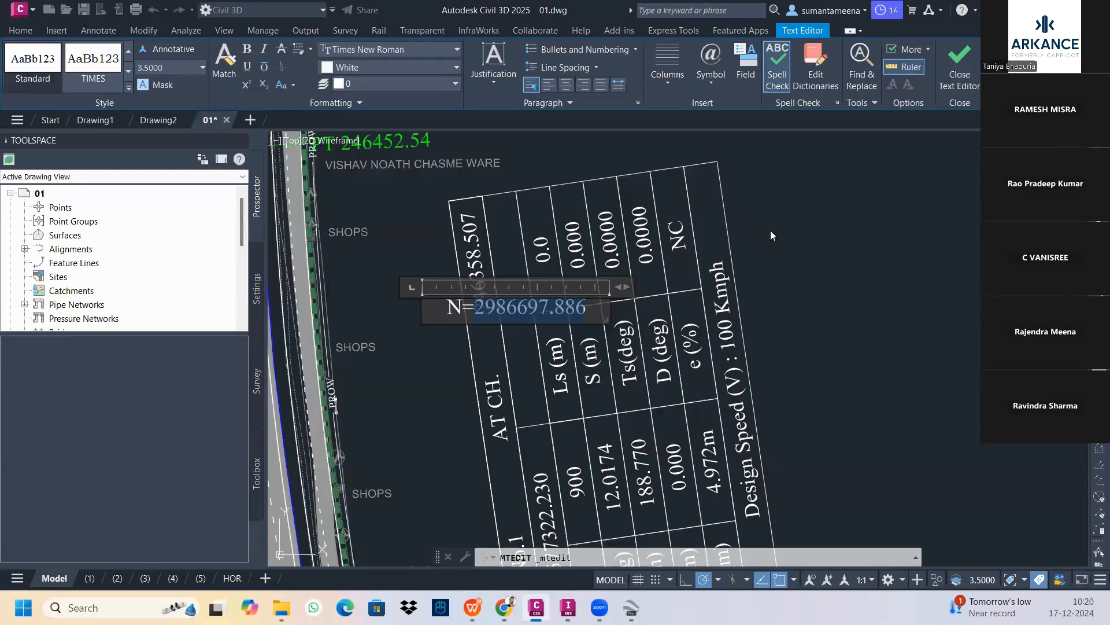
key("Escape")
key("Escape")
scroll(714, 169, "down", 10)
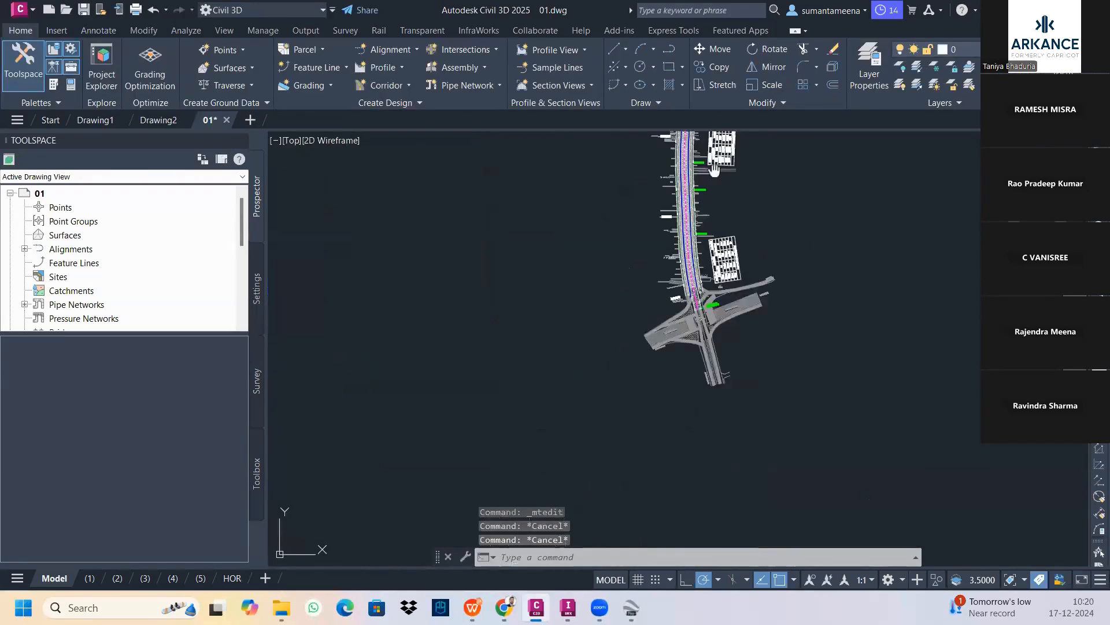
middle_click_drag(714, 170, 617, 352)
scroll(618, 303, "down", 3)
middle_click_drag(626, 275, 604, 369)
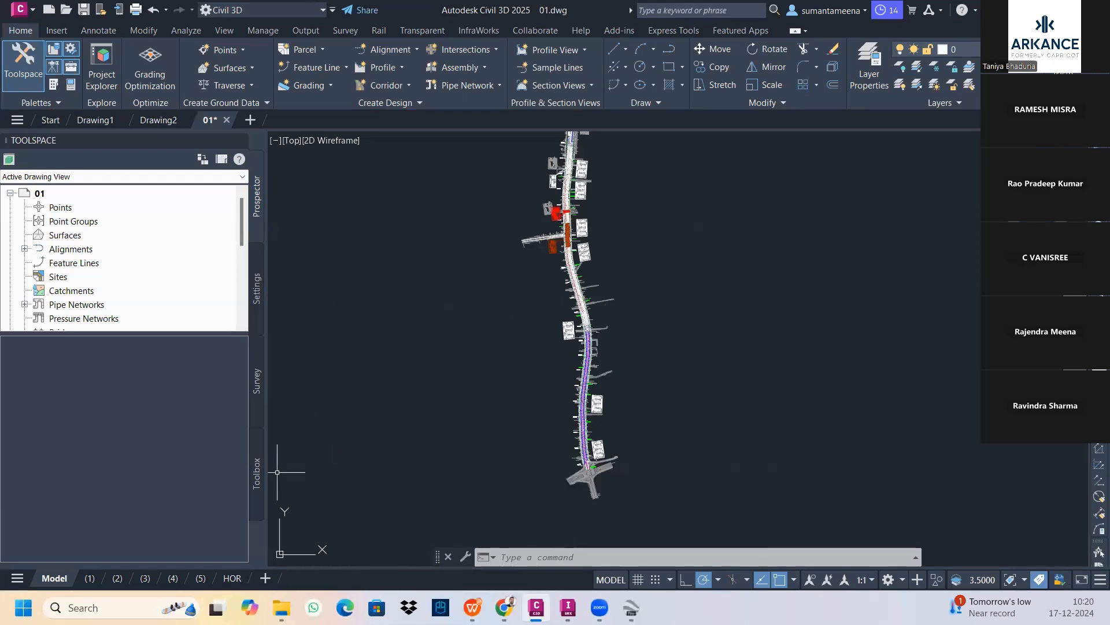
Launch the Export KML utility from Civil 3D's Miscellaneous Utilities for the 01 drawing.
left_click(260, 468)
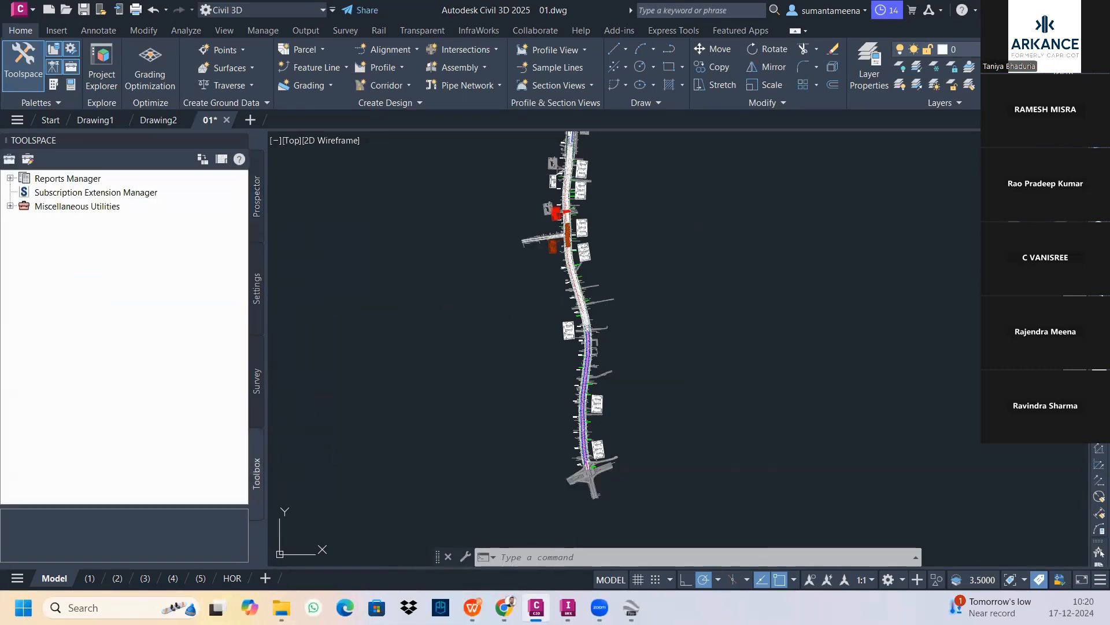
left_click(11, 206)
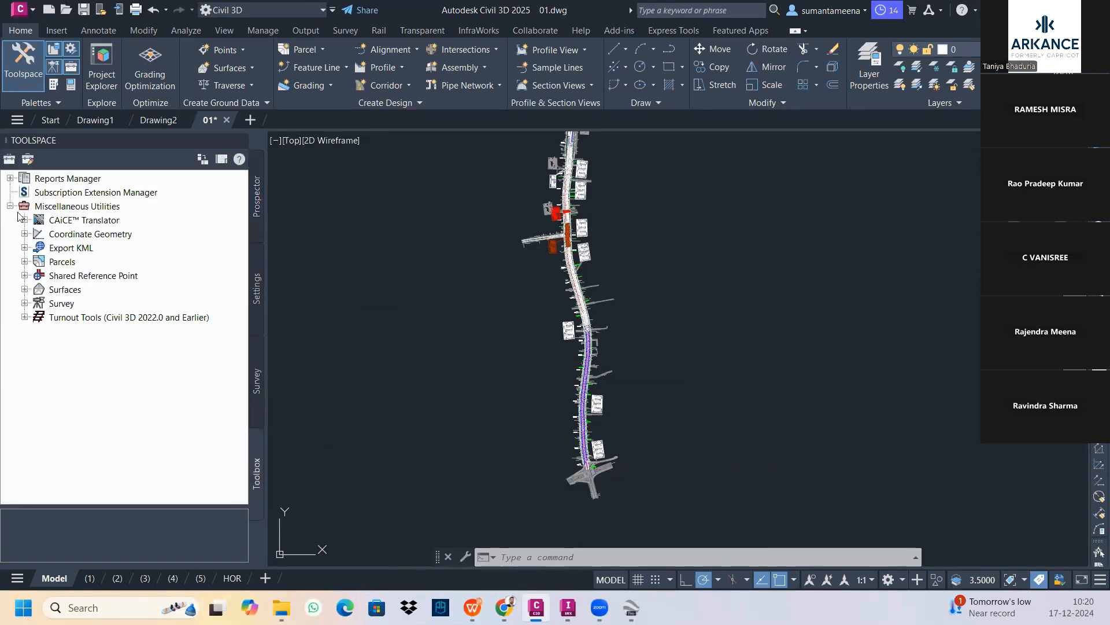
left_click(81, 249)
left_click(24, 247)
left_click(98, 263)
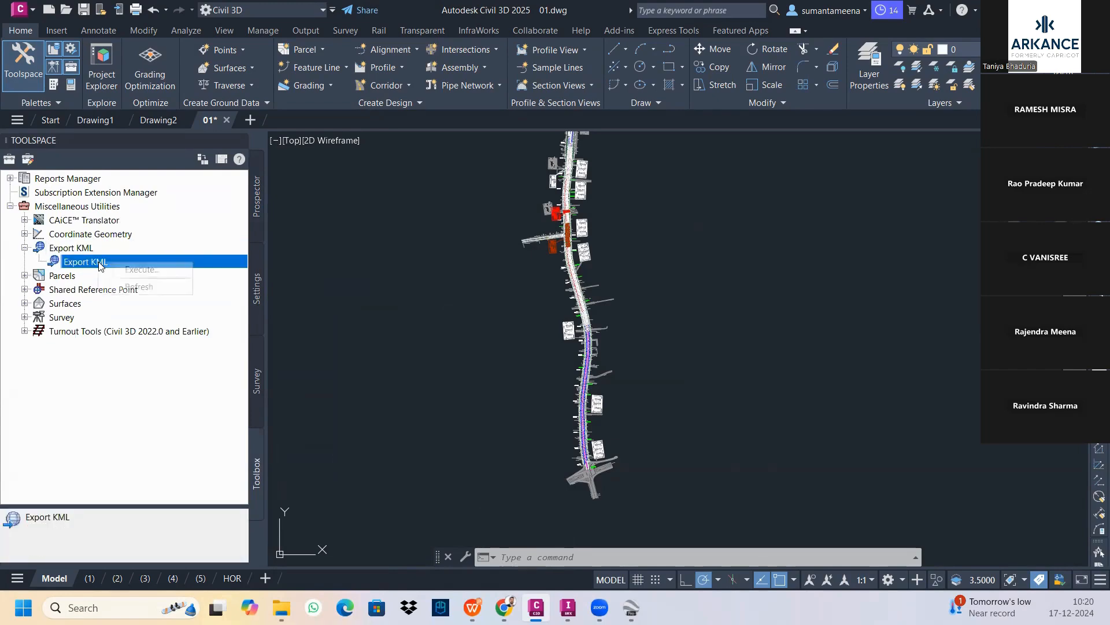
right_click(114, 265)
left_click(128, 270)
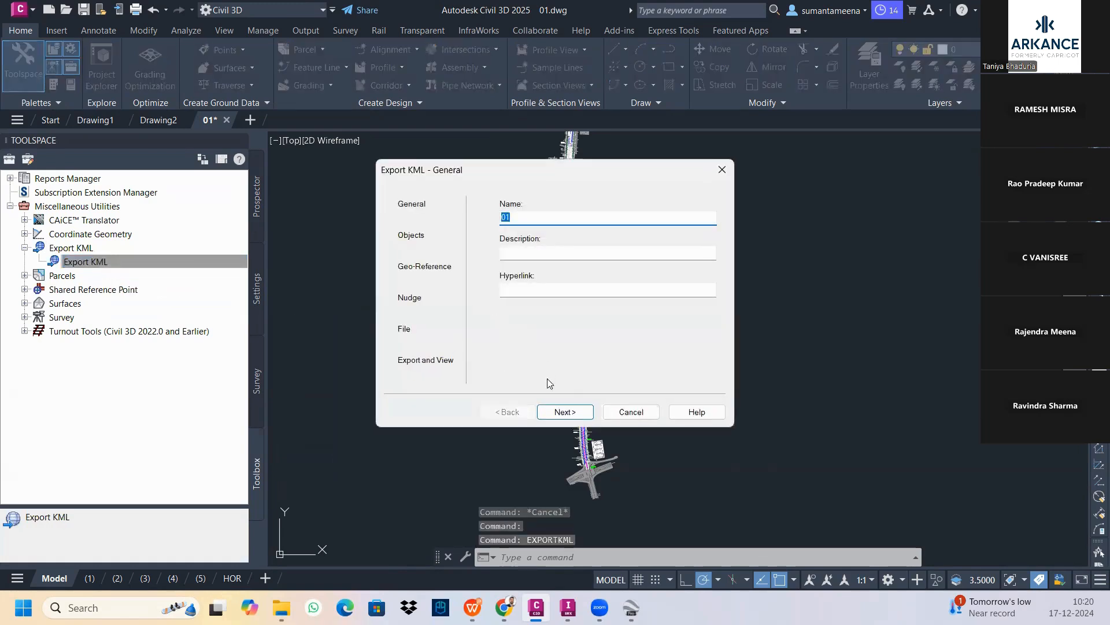
Accept the default name, all-objects and user-defined transform settings for the KML export, and set objects to drape on the ground.
left_click(555, 411)
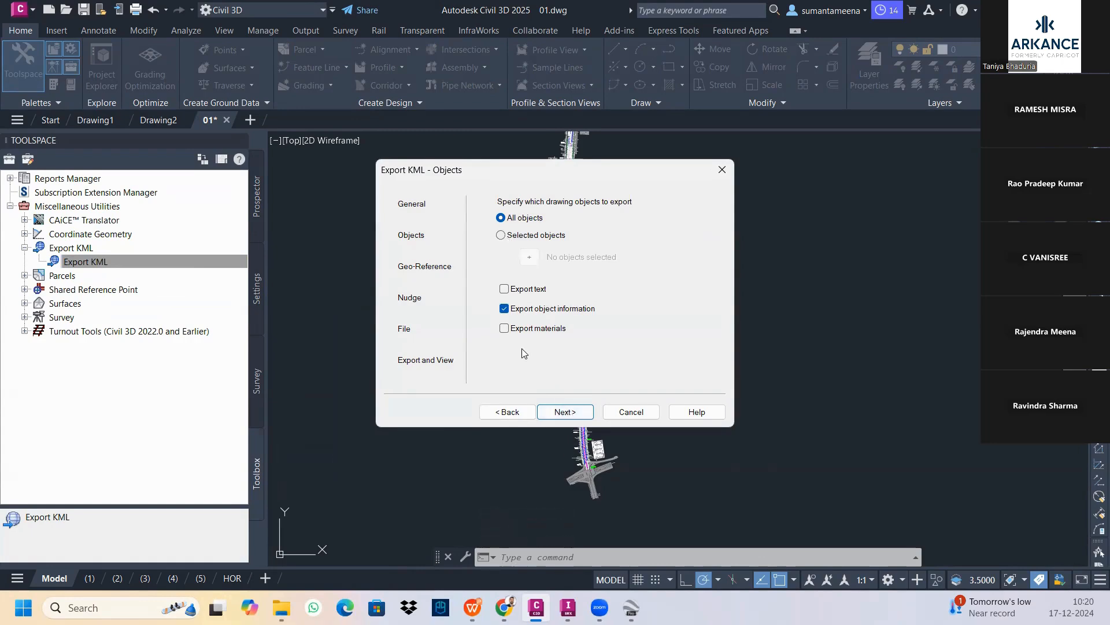
left_click(571, 414)
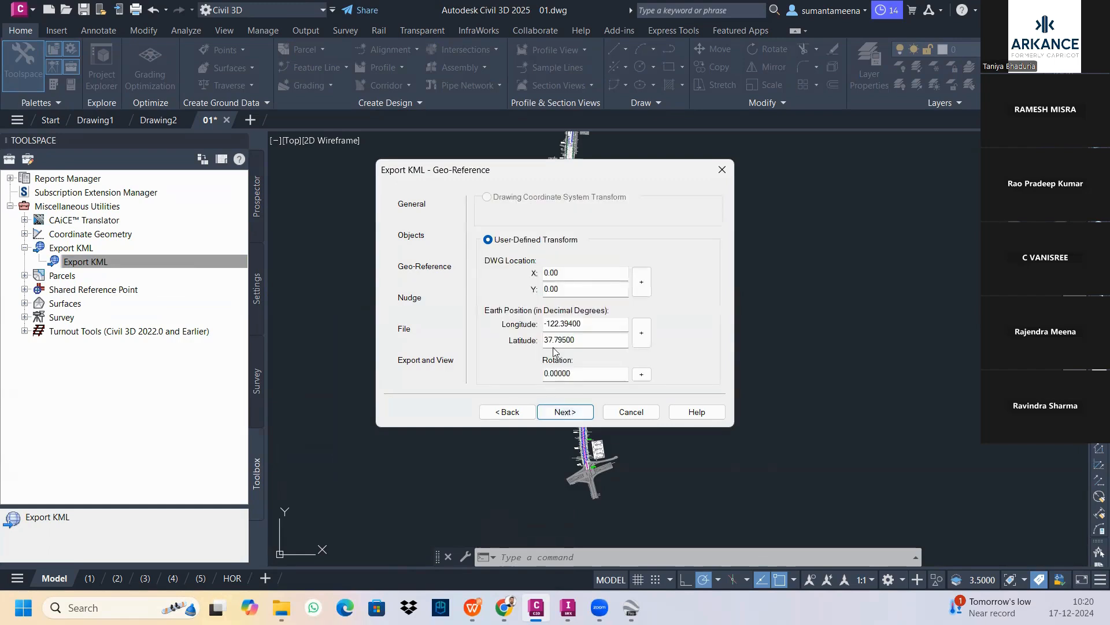
left_click(572, 413)
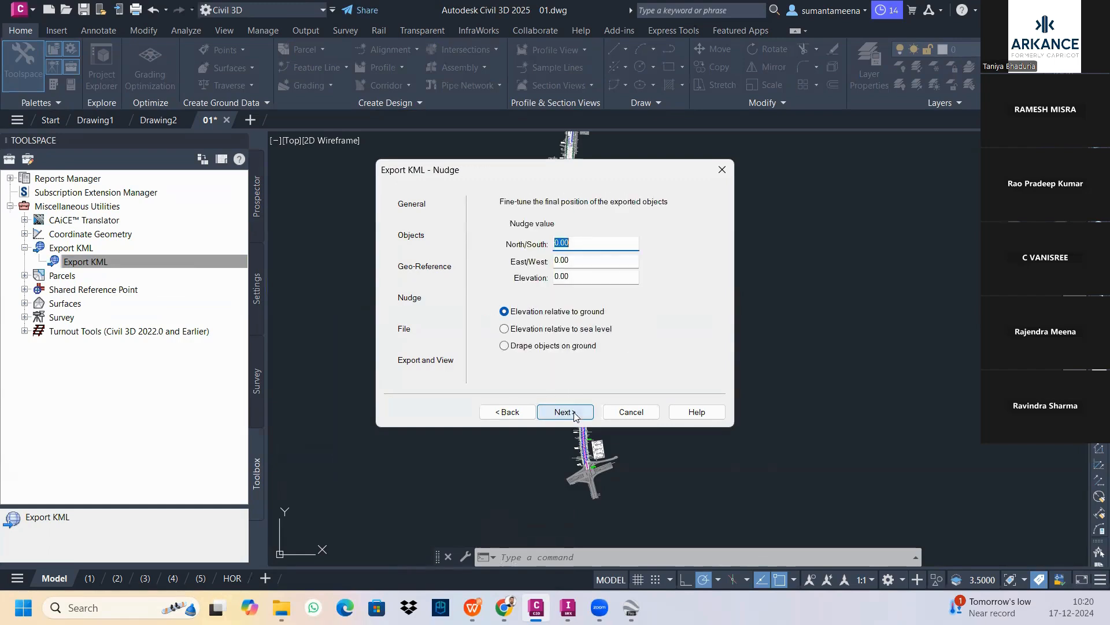
left_click(508, 346)
left_click(566, 412)
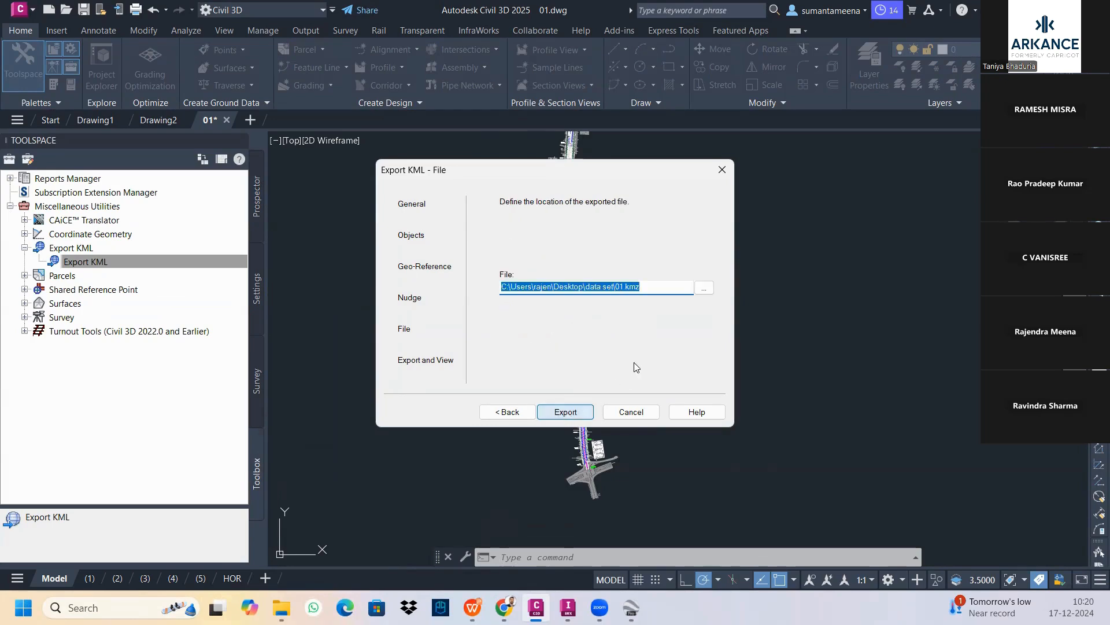
Set the KML output file to PROJECT 01 in the data set's sample data folder and run the export.
left_click(705, 289)
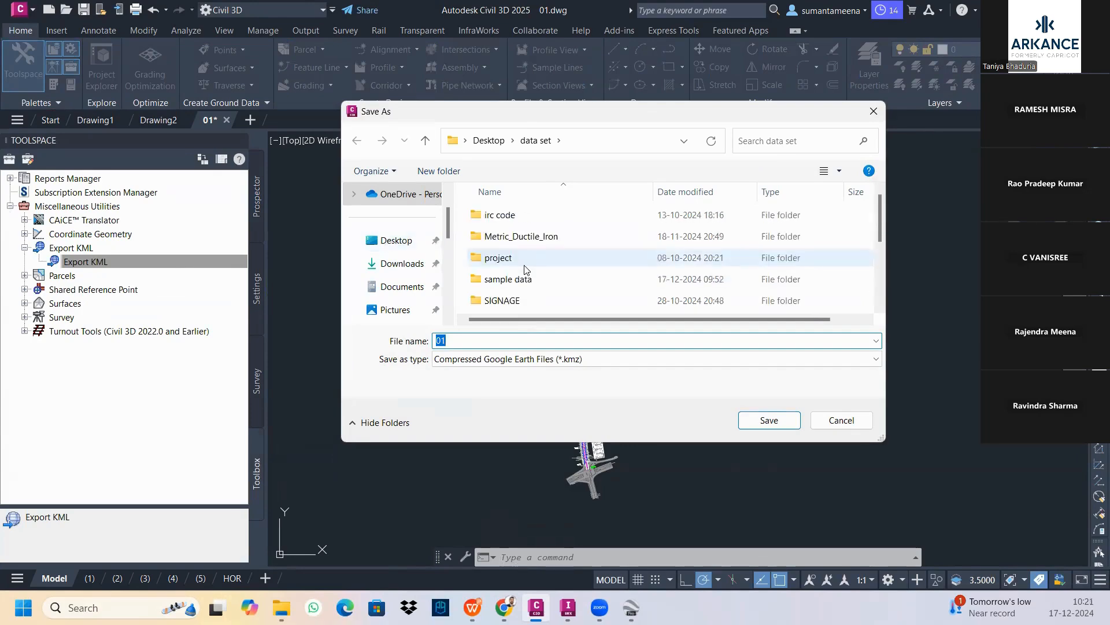
double_click(523, 279)
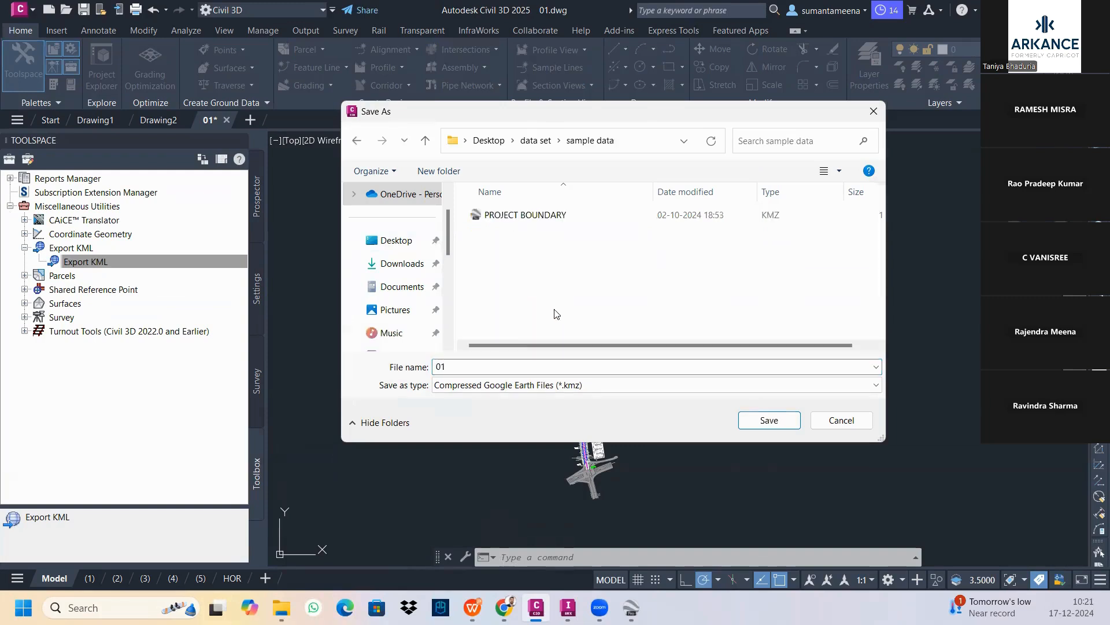
double_click(482, 363)
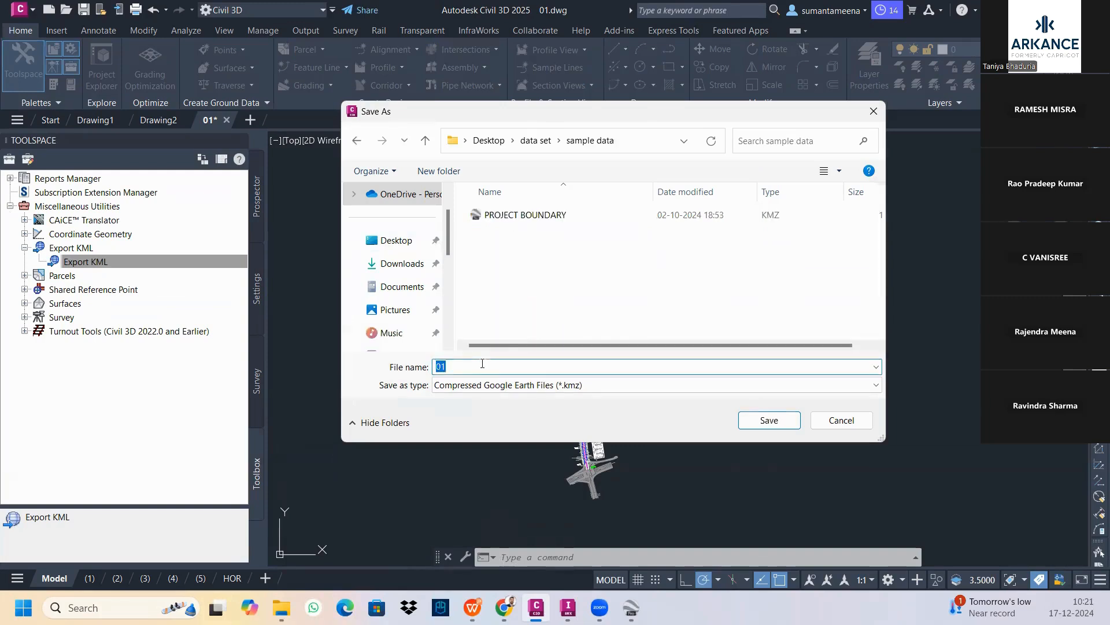
type("PROJECT")
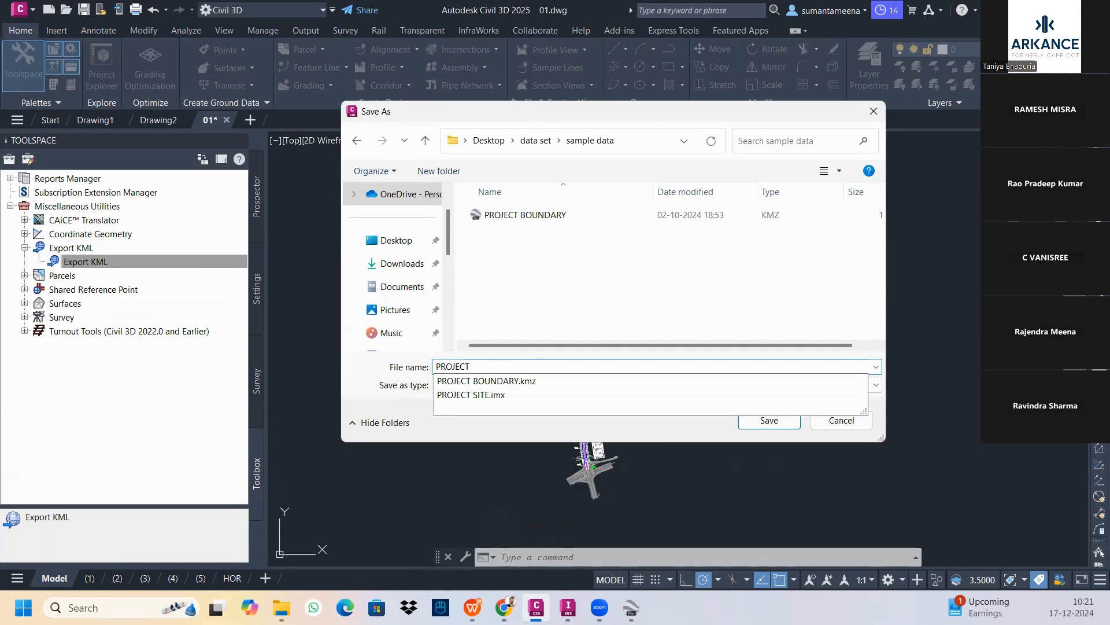
type(" 01")
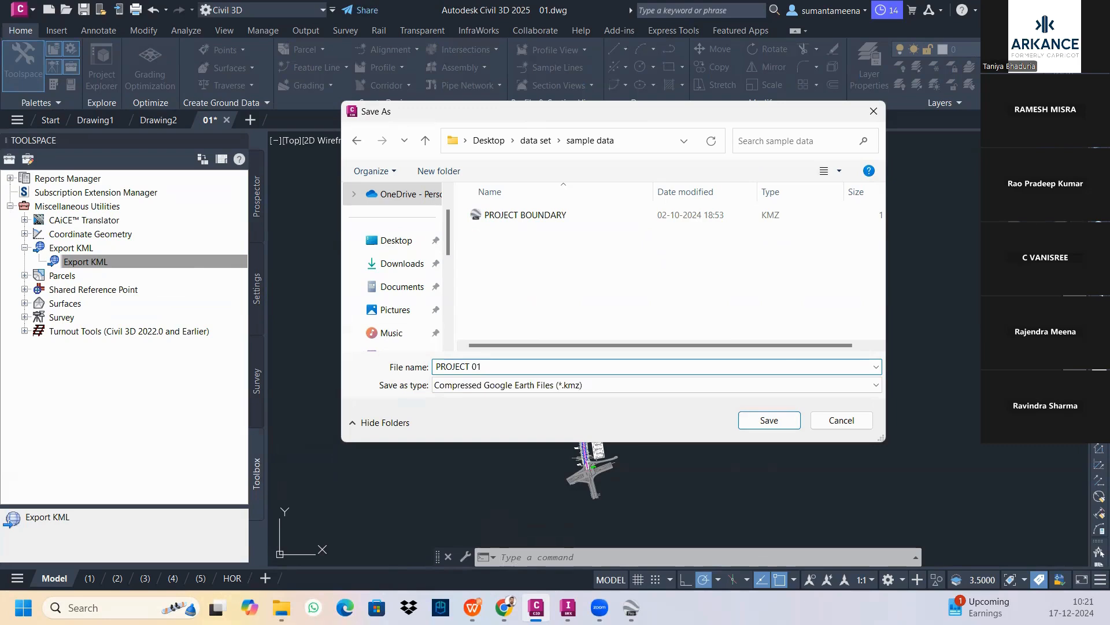
left_click(778, 421)
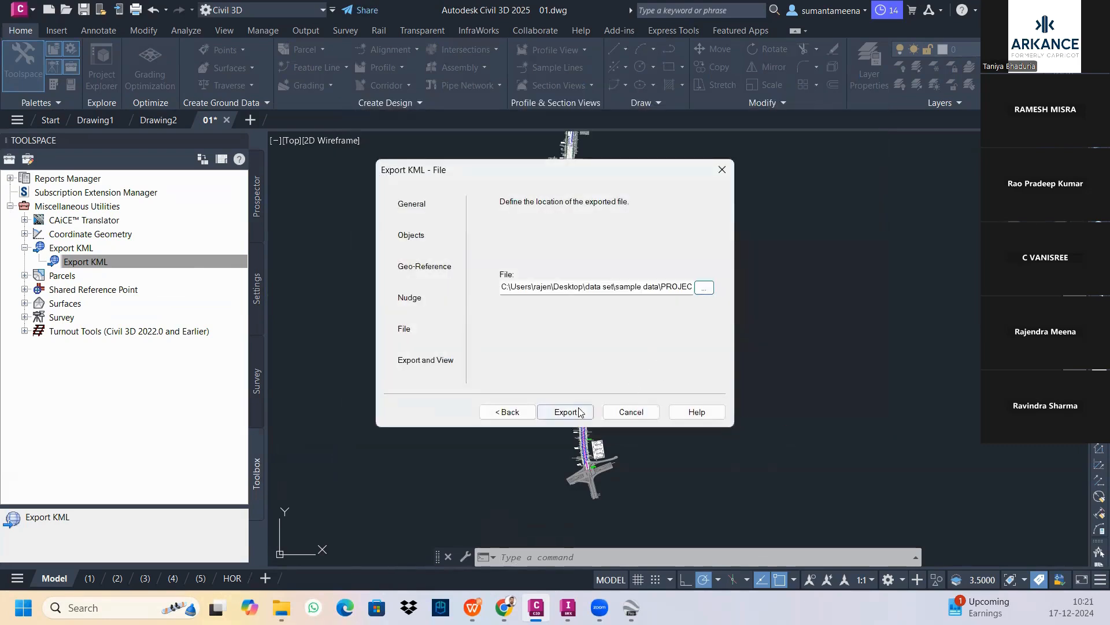
left_click(578, 412)
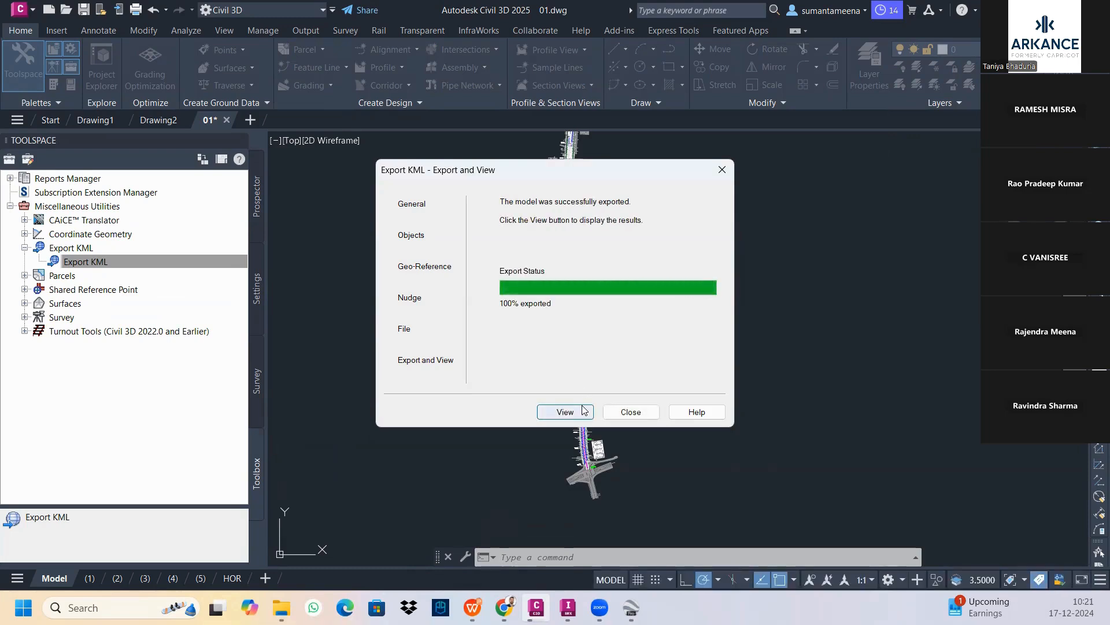
View the exported model in Google Earth Pro and hide the 01 overlay under Temporary Places.
left_click(565, 412)
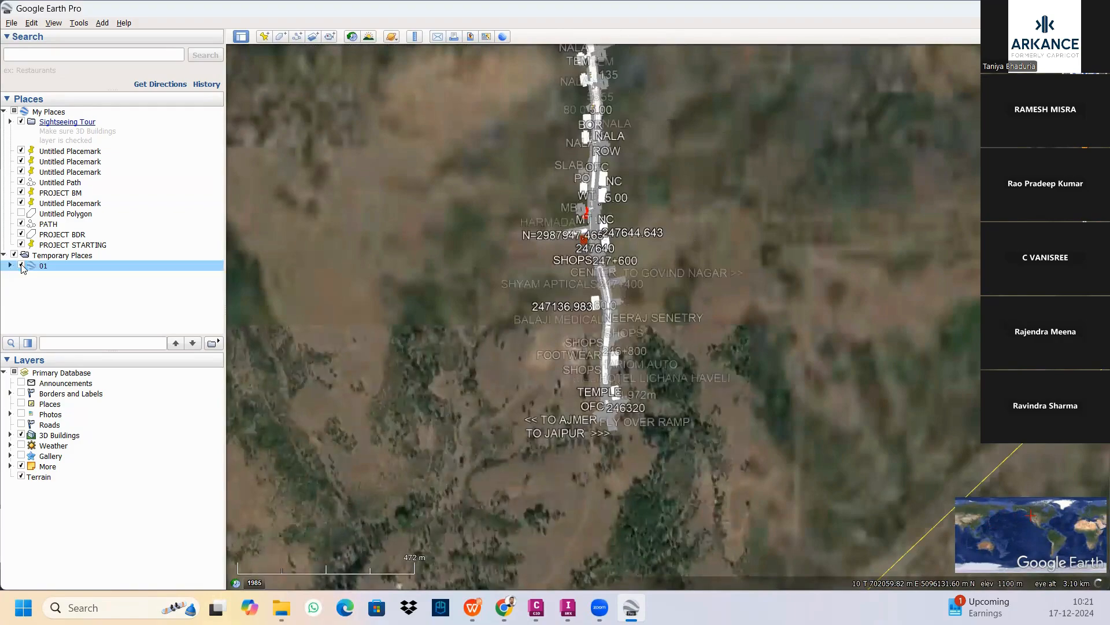
left_click(22, 265)
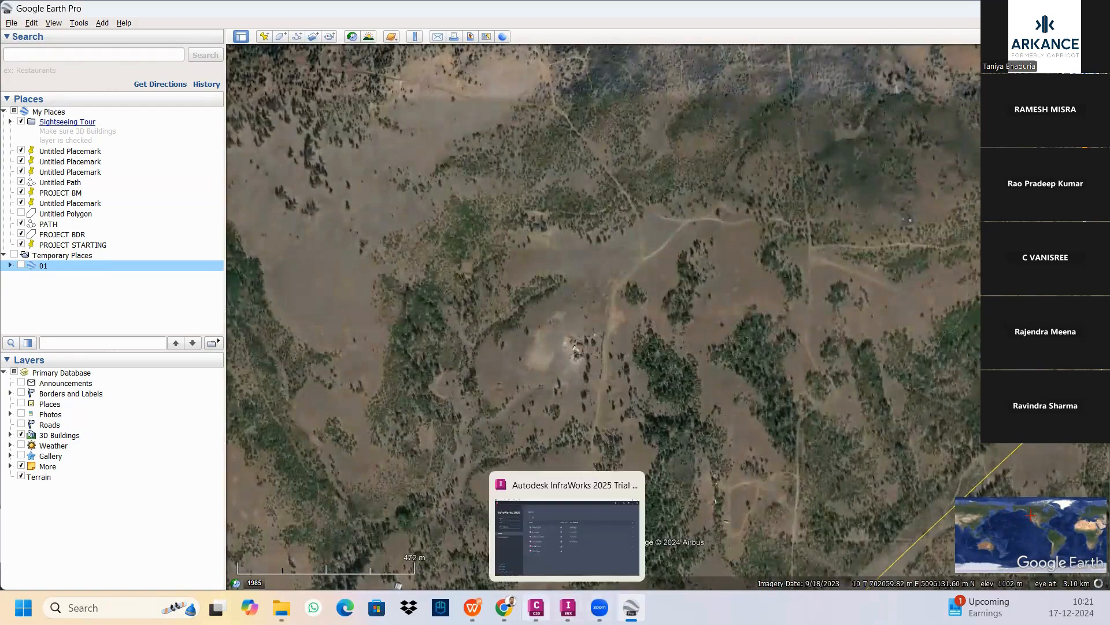
Return to Civil 3D and open the drawing settings of the 01 drawing.
mouse_move(536, 607)
left_click(676, 537)
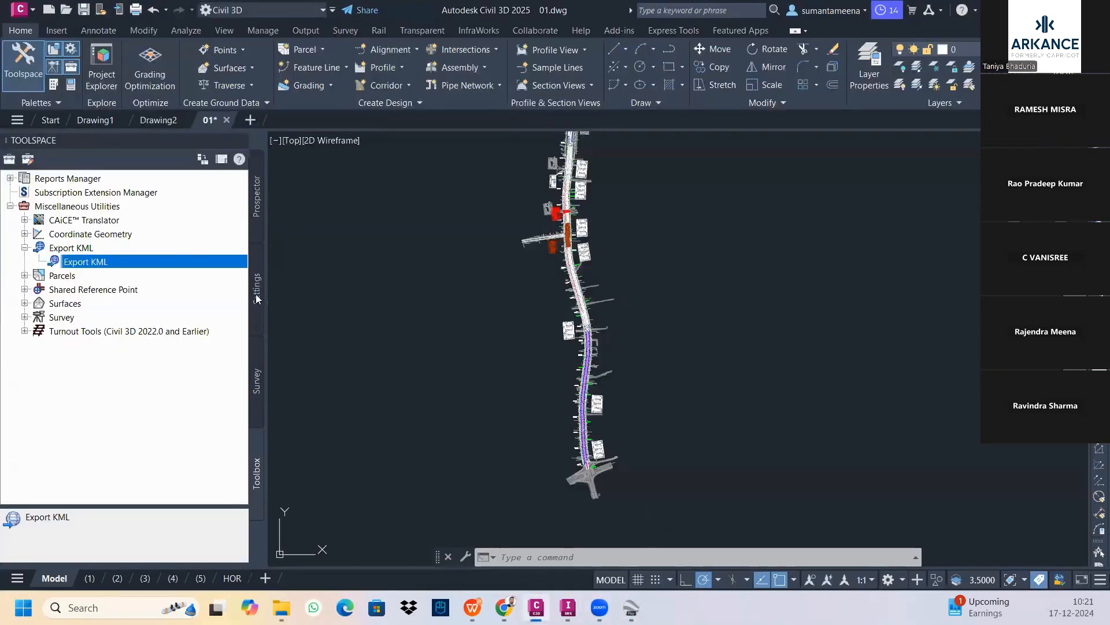
left_click(257, 295)
right_click(50, 198)
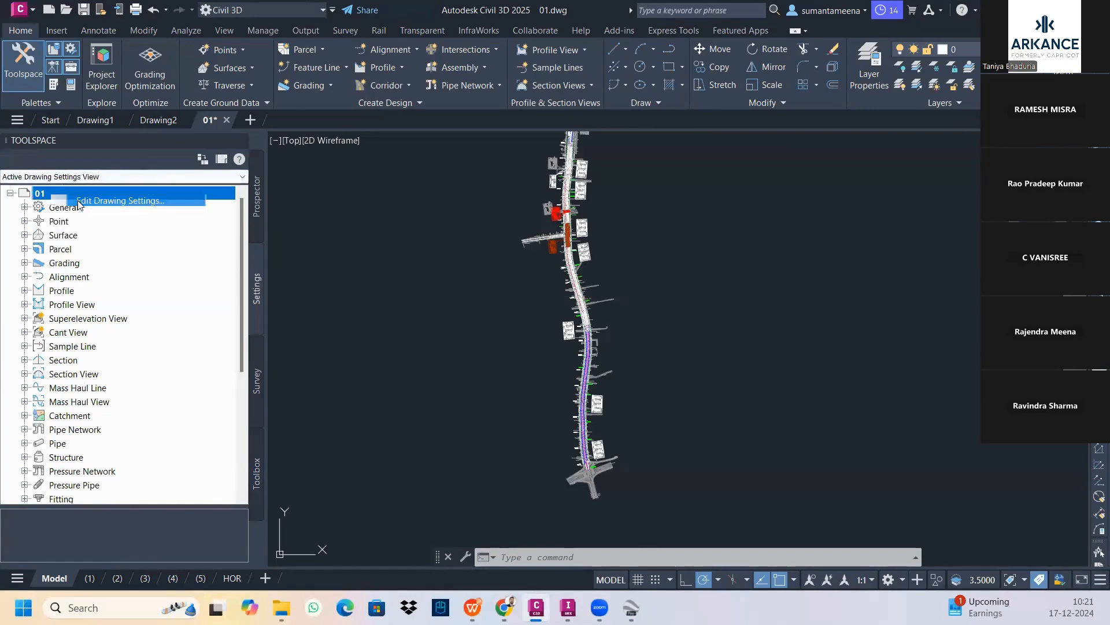
left_click(87, 207)
Switch to Google Earth Pro and fly to the PROJECT STARTING placemark to check its UTM zone.
left_click(631, 607)
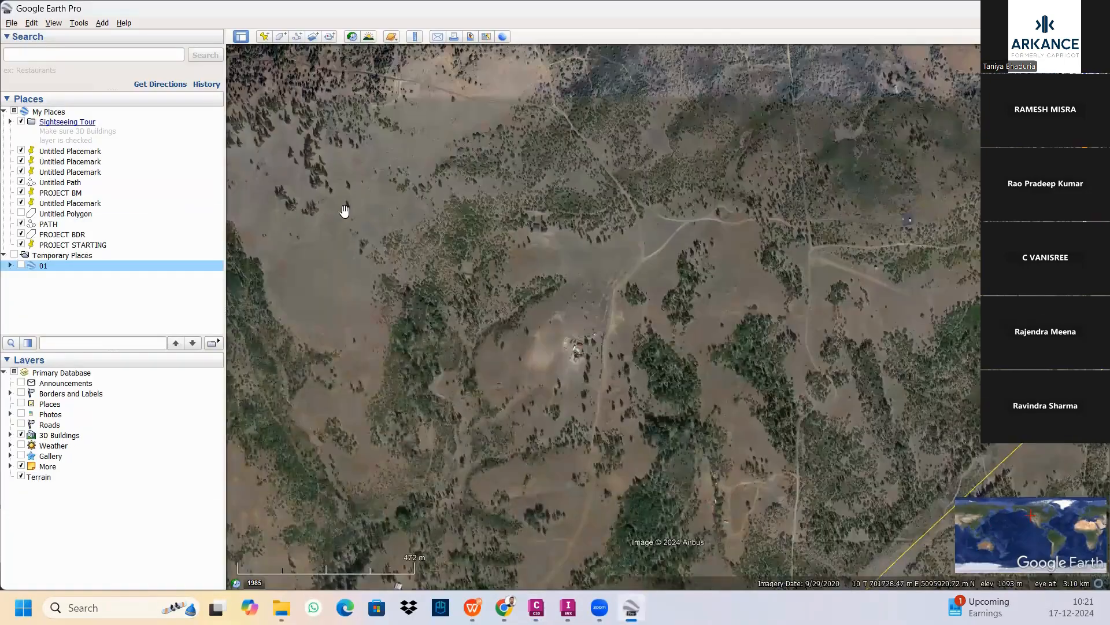
scroll(397, 263, "down", 2)
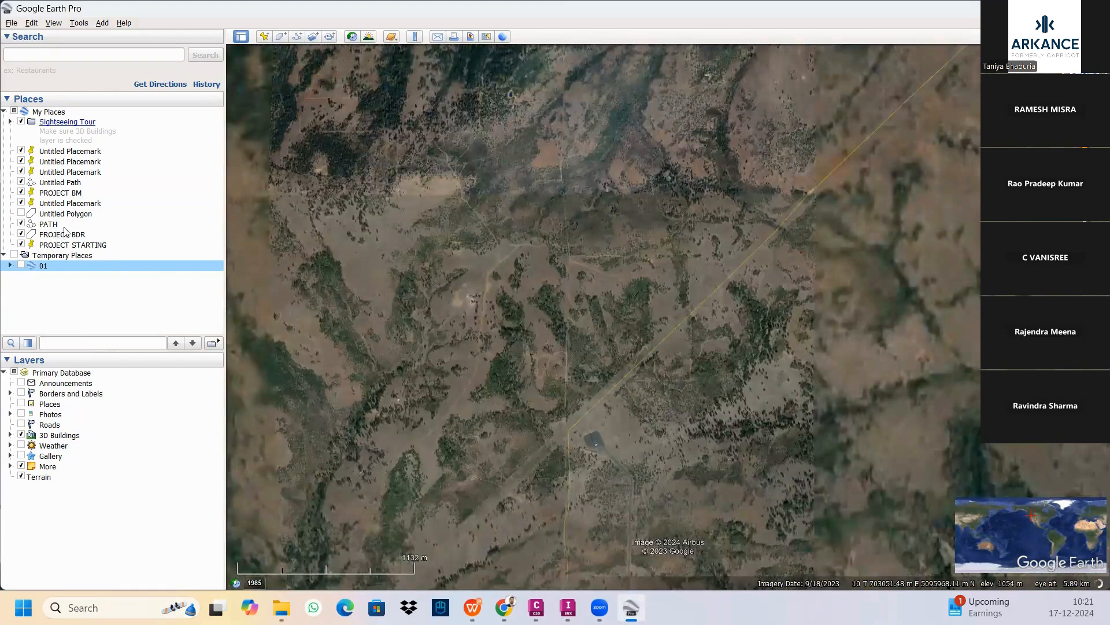
scroll(407, 243, "down", 2)
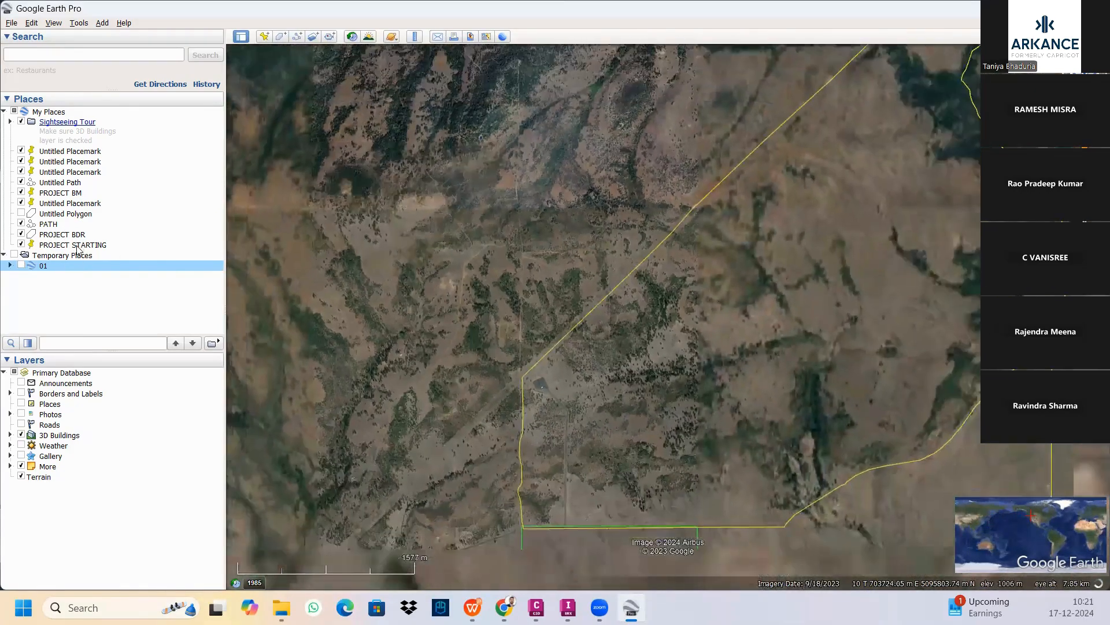
double_click(79, 246)
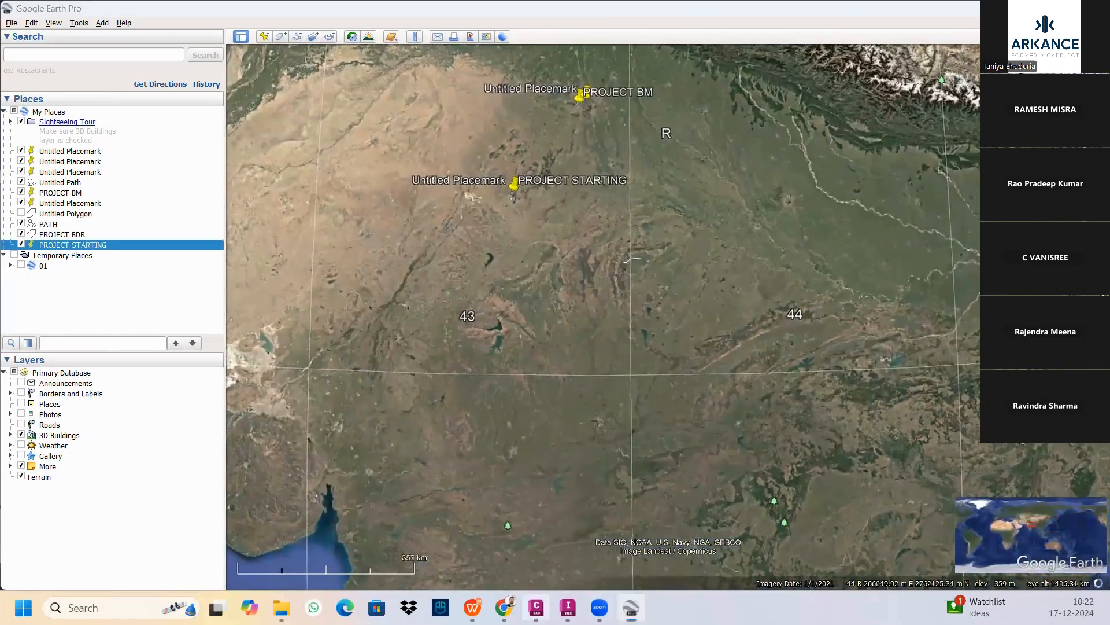
Back in Civil 3D, set the 01 drawing's coordinate system code to UTM84-43N and apply the drawing settings.
key("alt+Tab")
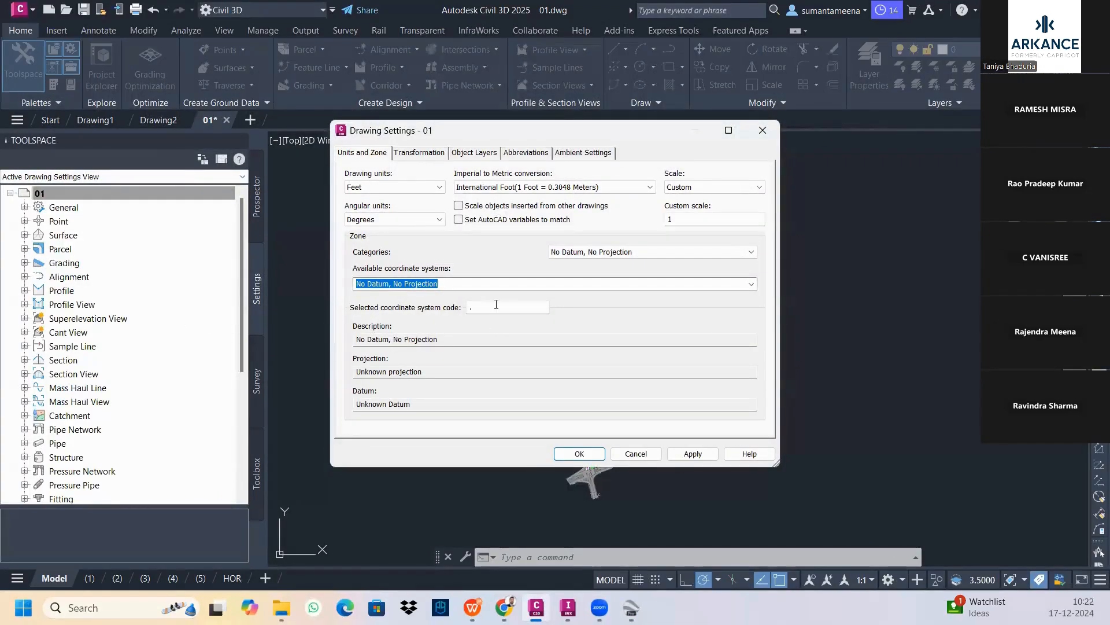
left_click(496, 304)
type("UTM84-")
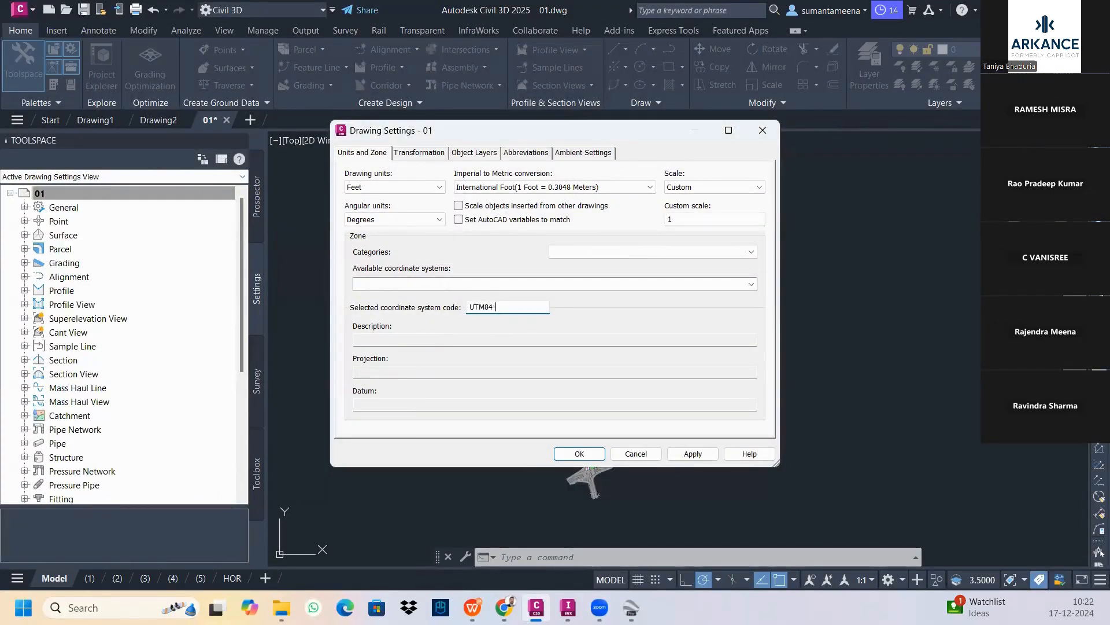
type("43N")
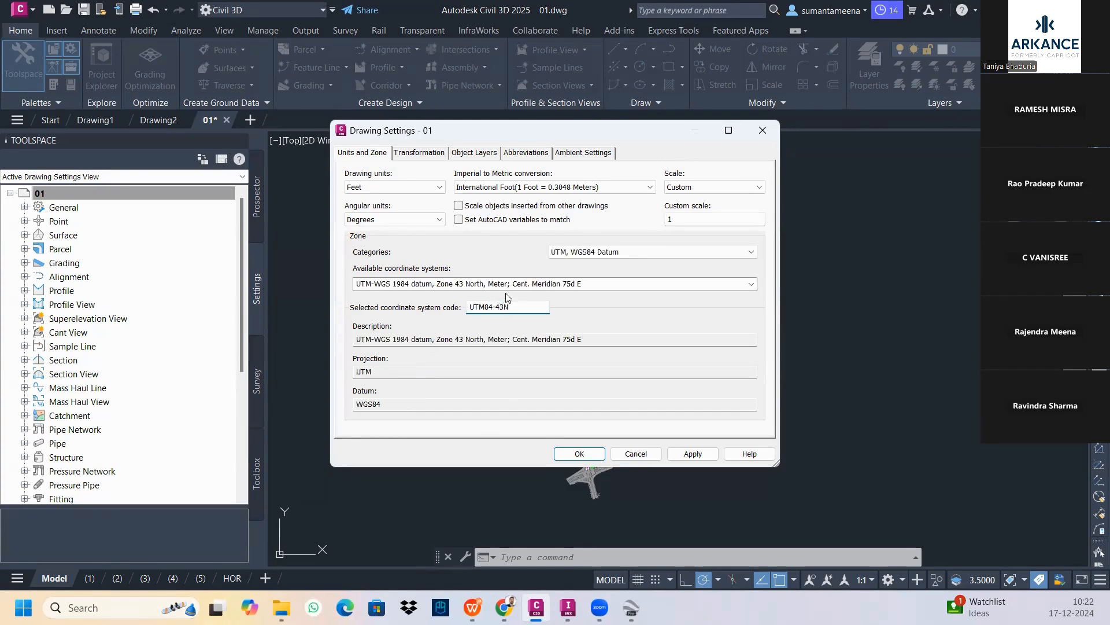
left_click(580, 454)
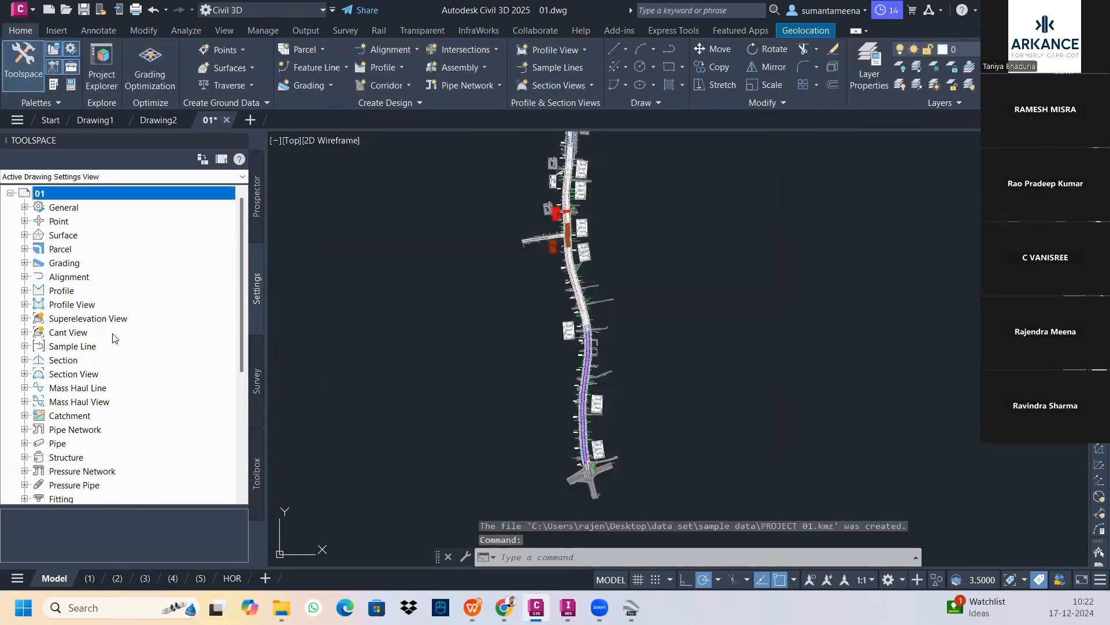
Relaunch Export KML for the 01 drawing, keeping all objects, the drawing coordinate system transform and draping on ground.
left_click(258, 470)
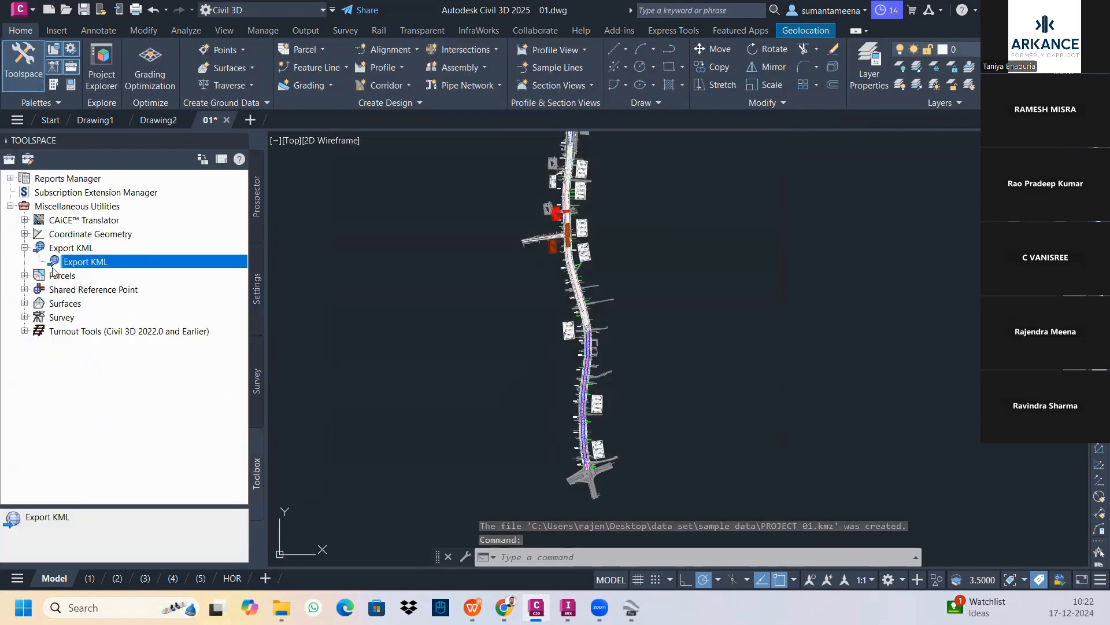
right_click(79, 262)
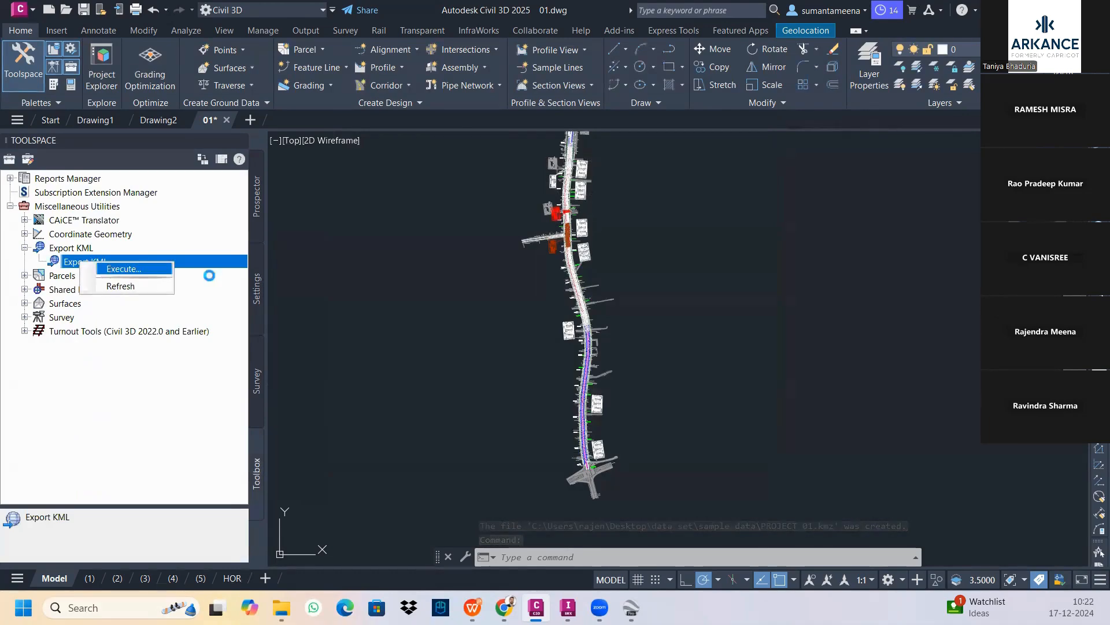
left_click(586, 346)
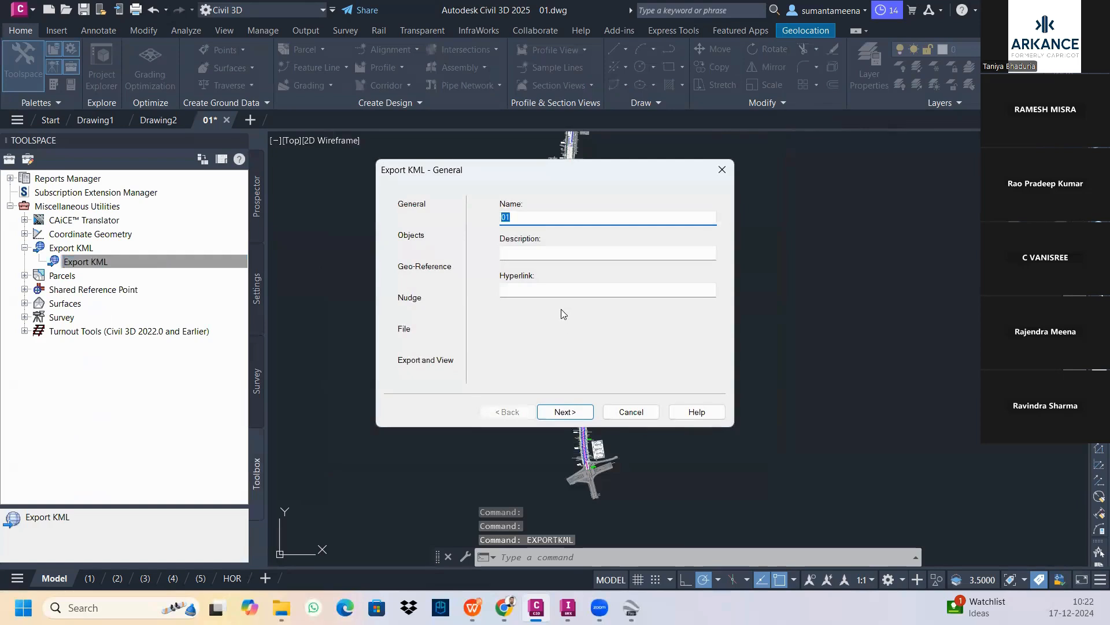
left_click(562, 413)
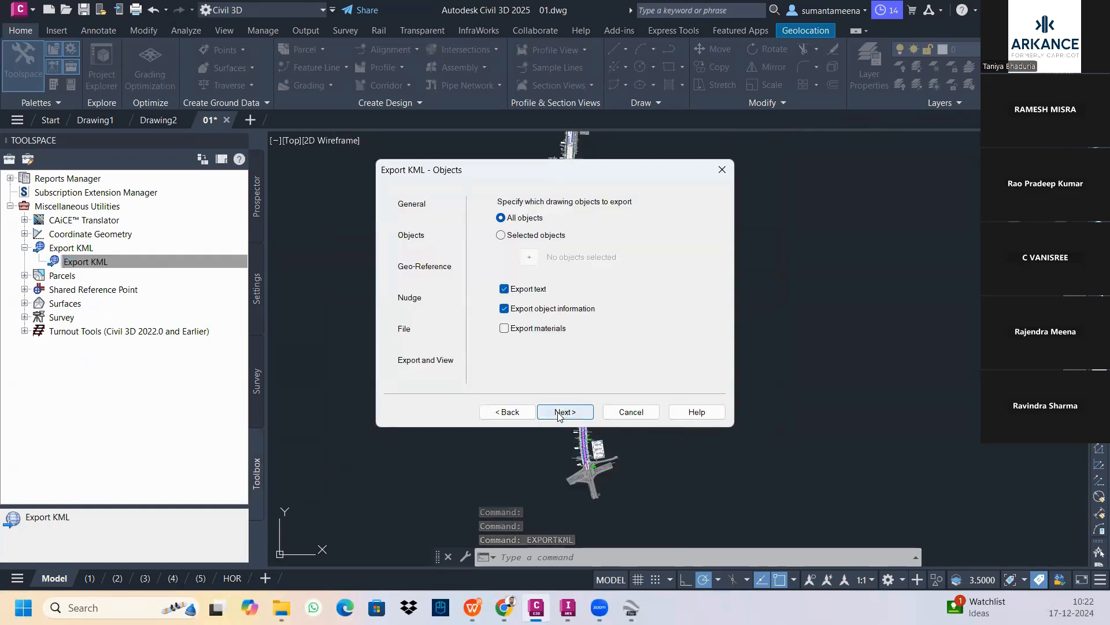
left_click(581, 412)
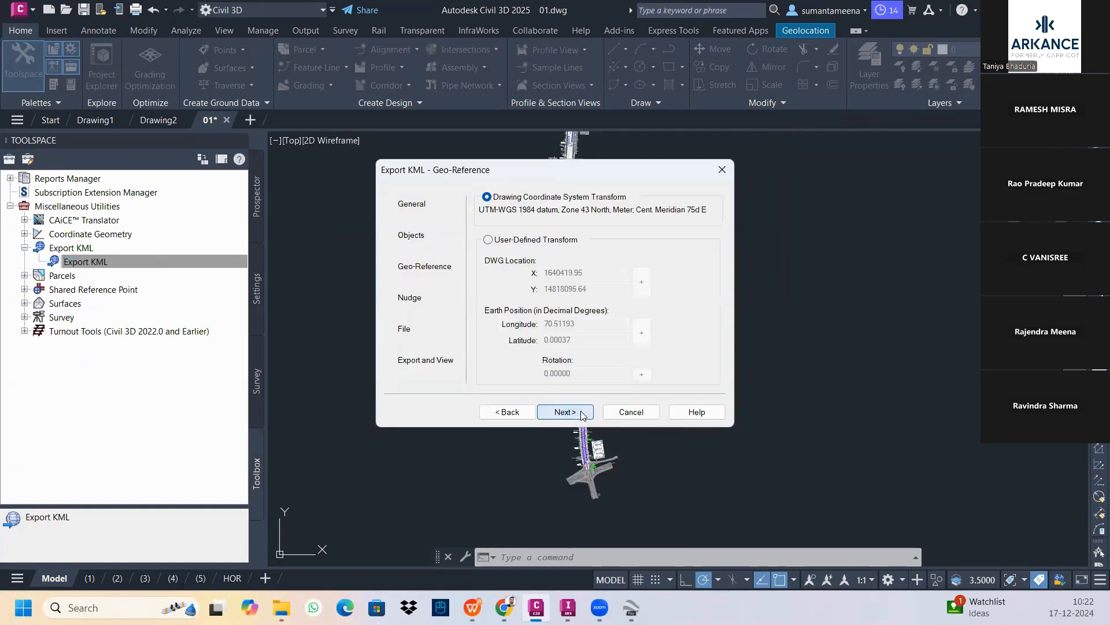
left_click(581, 412)
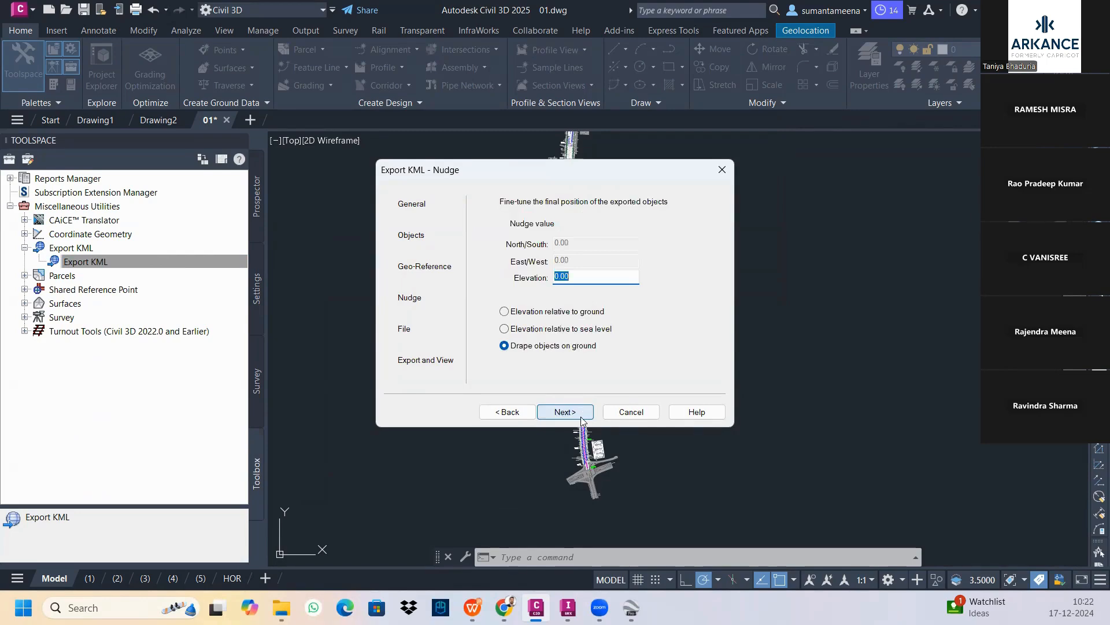
left_click(580, 411)
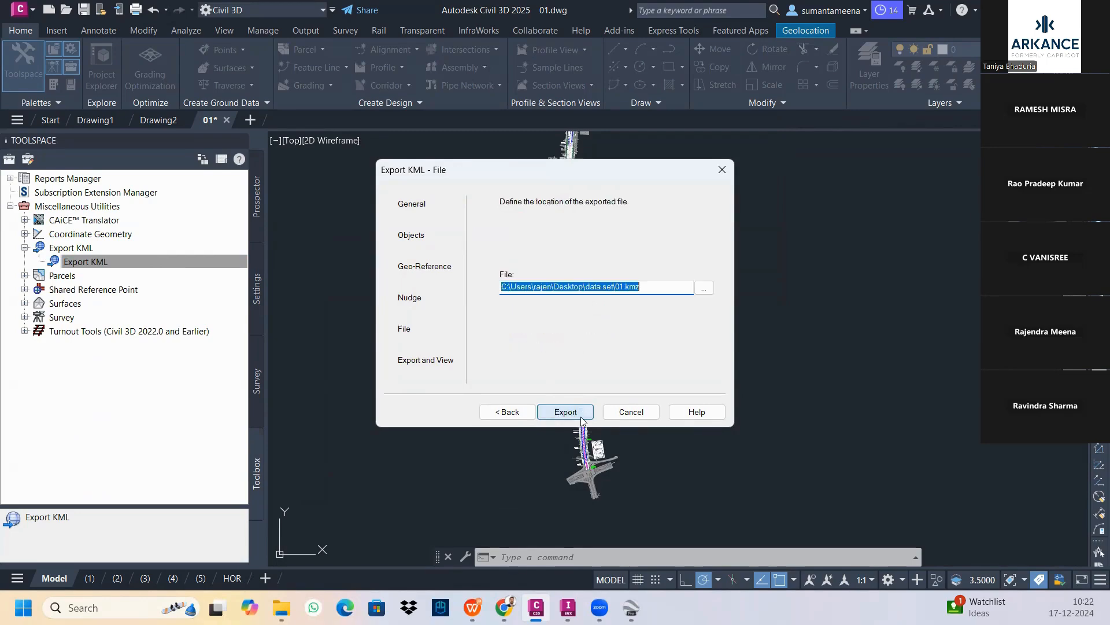
Export the model to the sample data folder, replacing the existing PROJECT 01 KMZ file.
left_click(705, 287)
left_click(528, 280)
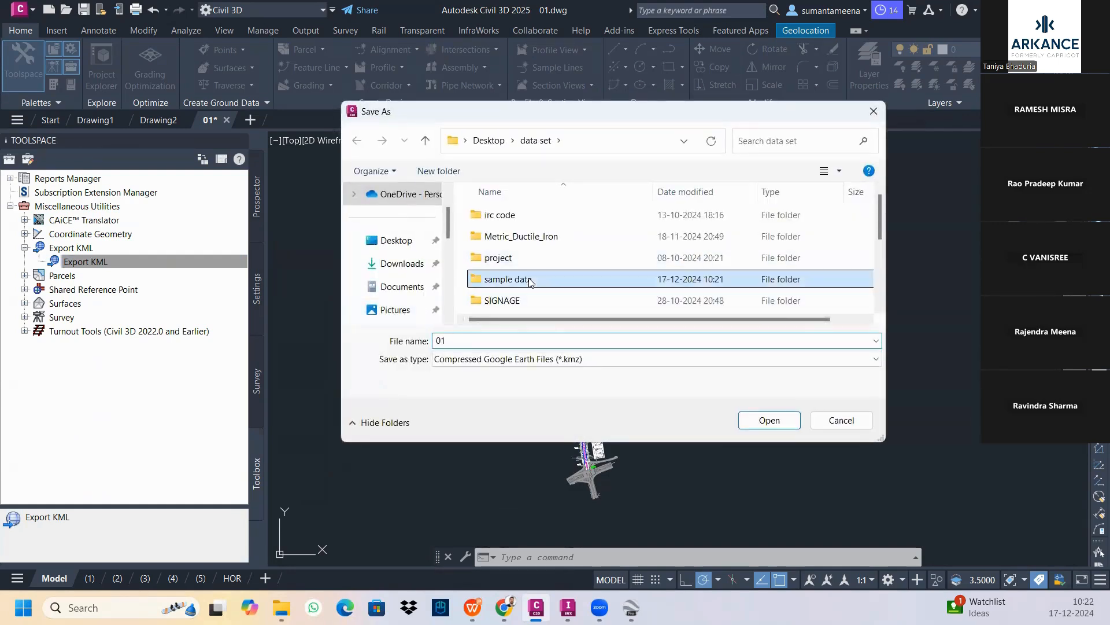
double_click(530, 280)
left_click(521, 215)
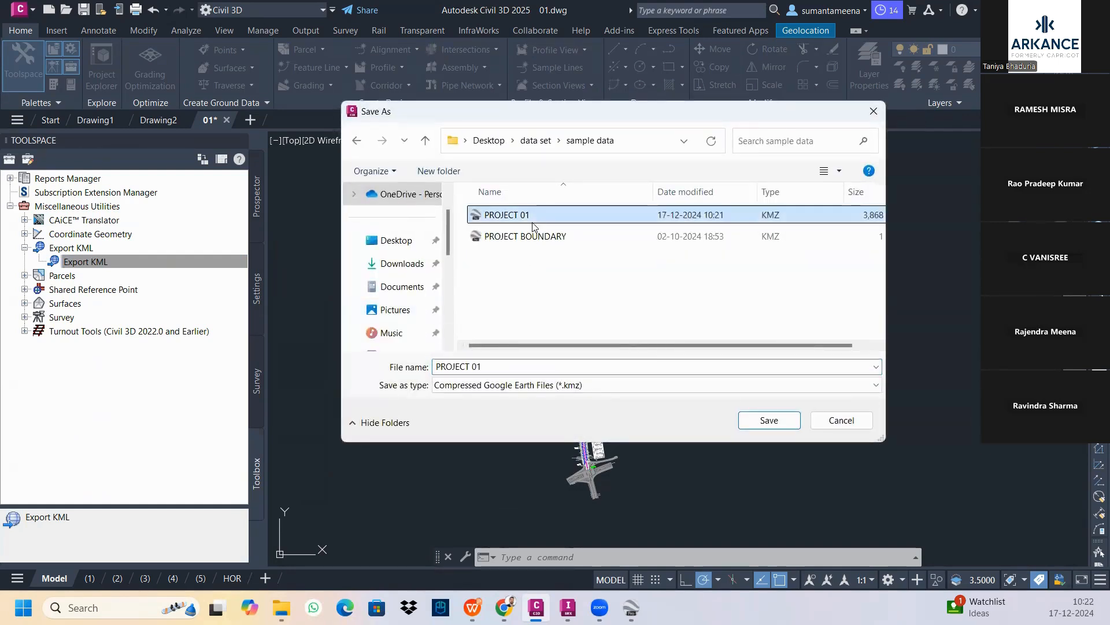
left_click(764, 428)
left_click(588, 304)
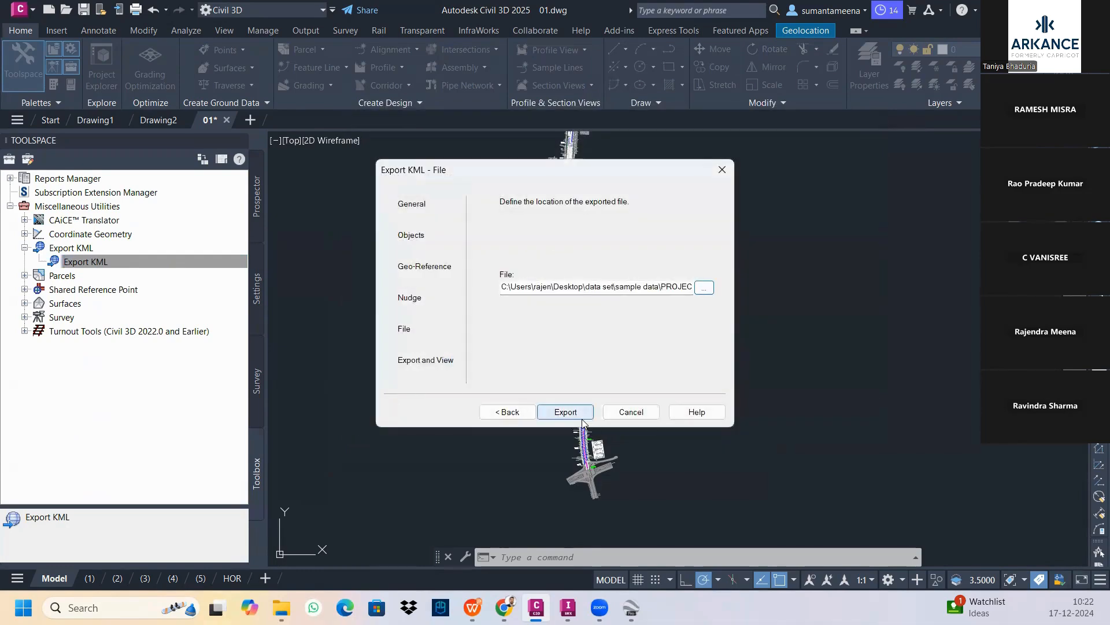
left_click(582, 419)
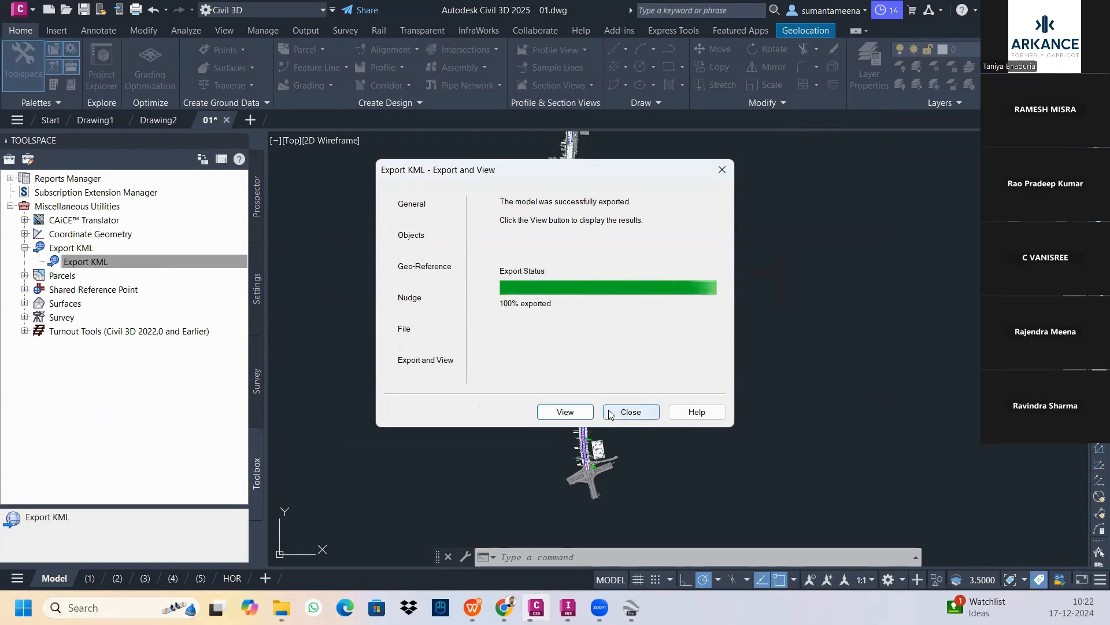
View the new export in Google Earth Pro, reloading PROJECT 01.kmz.
left_click(587, 414)
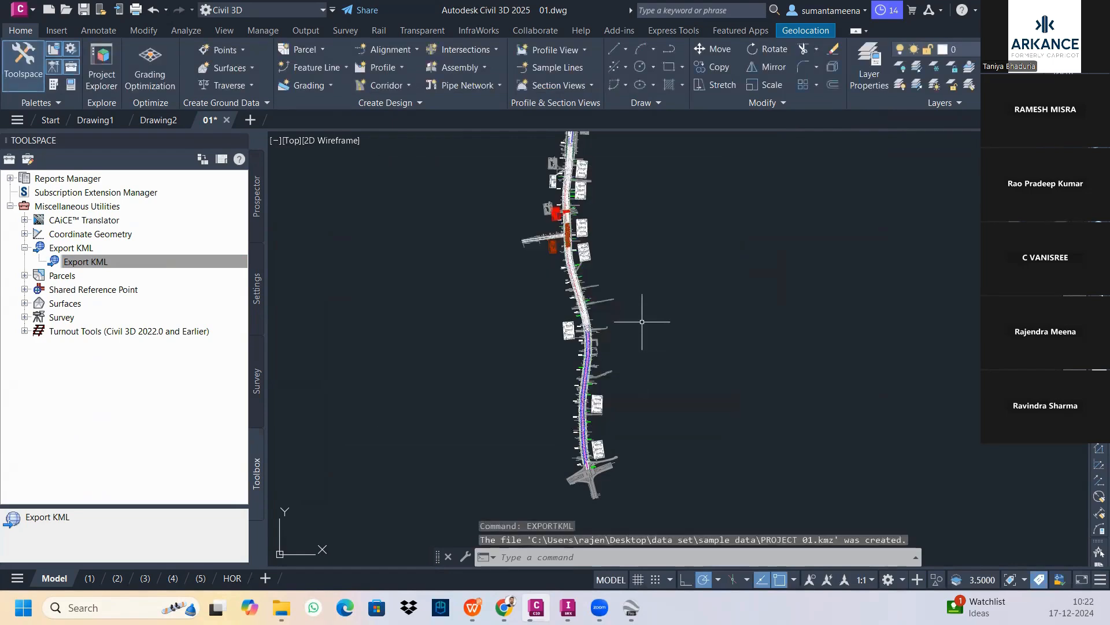
left_click(631, 605)
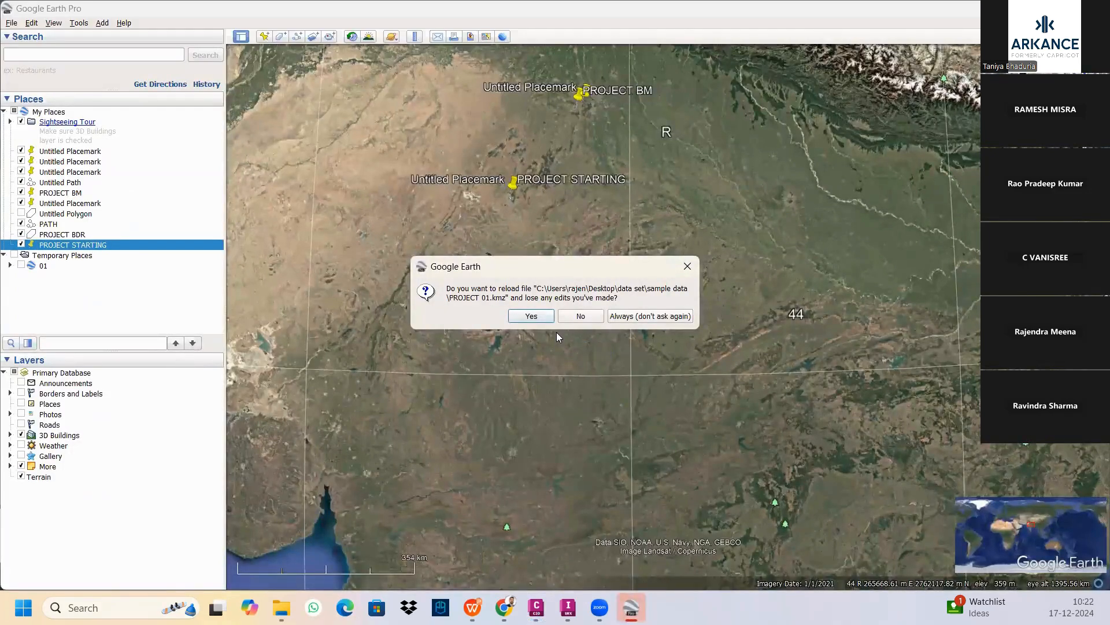
left_click(530, 316)
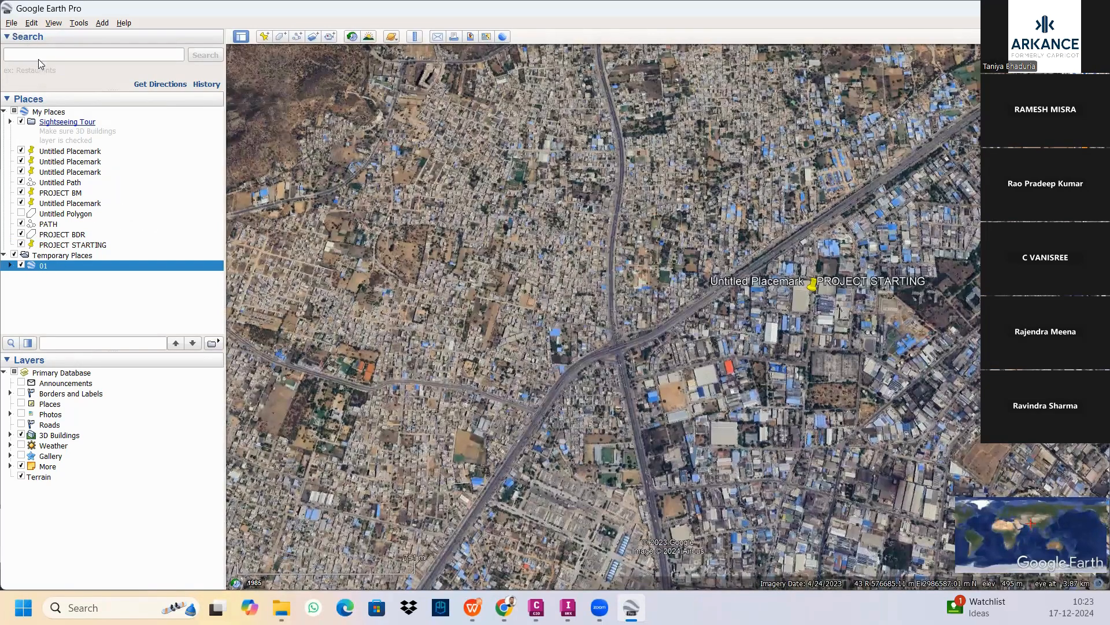
left_click(10, 23)
mouse_move(33, 48)
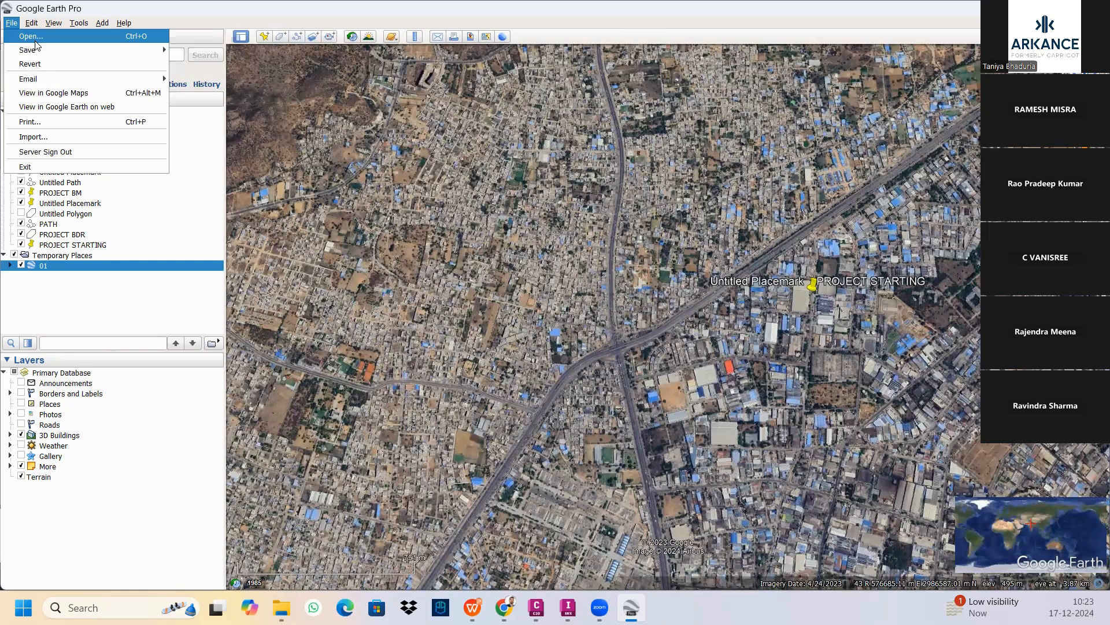
left_click(64, 136)
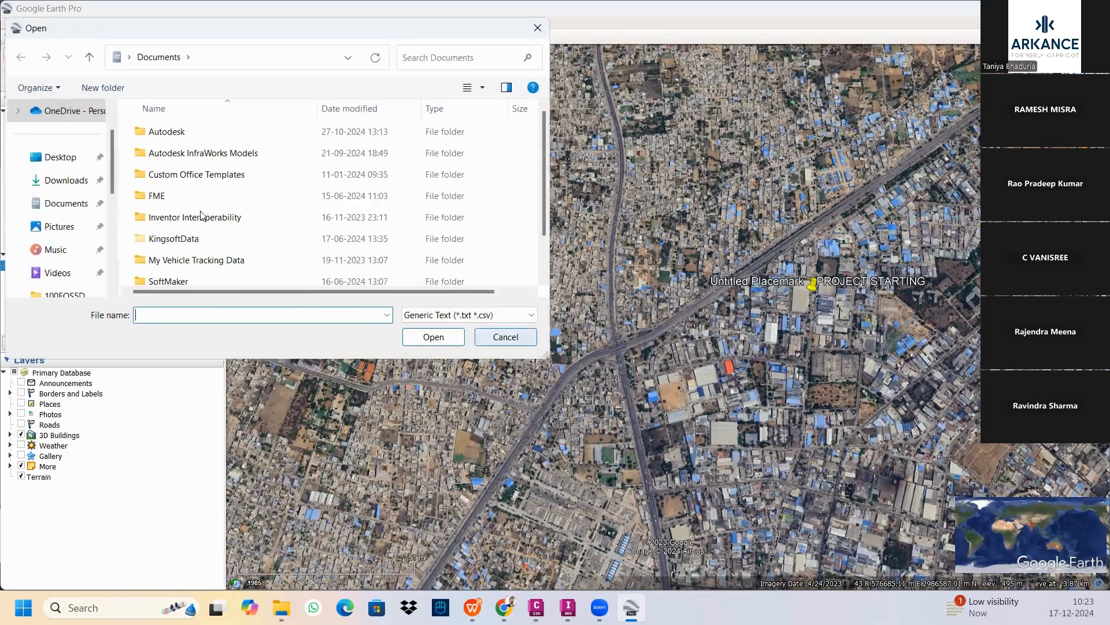
left_click(67, 162)
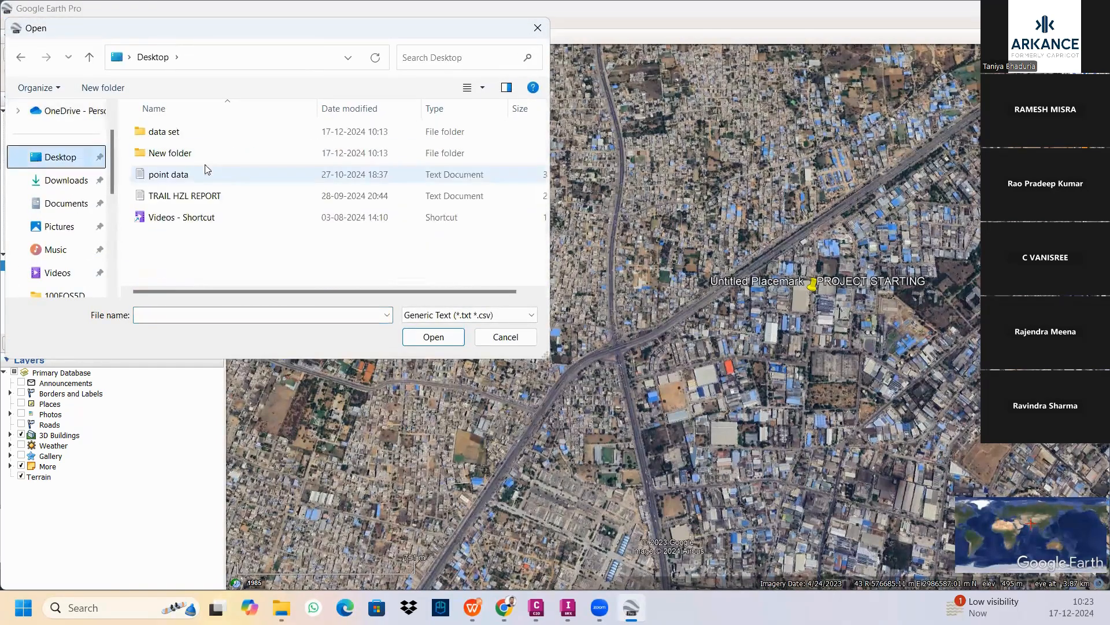
double_click(196, 155)
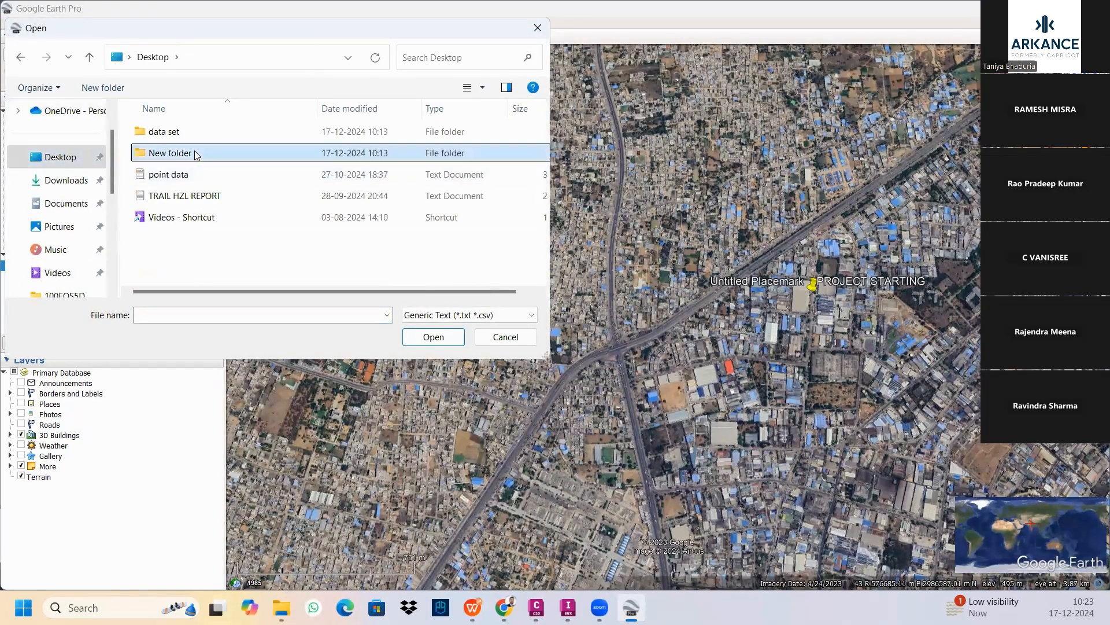
left_click(98, 63)
double_click(166, 130)
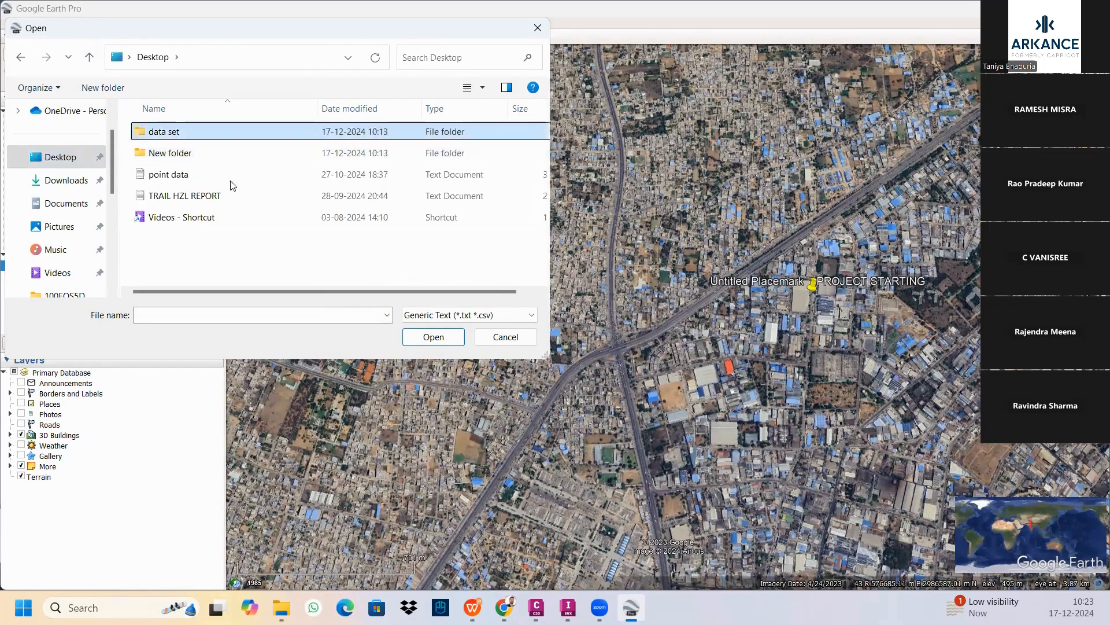
double_click(201, 181)
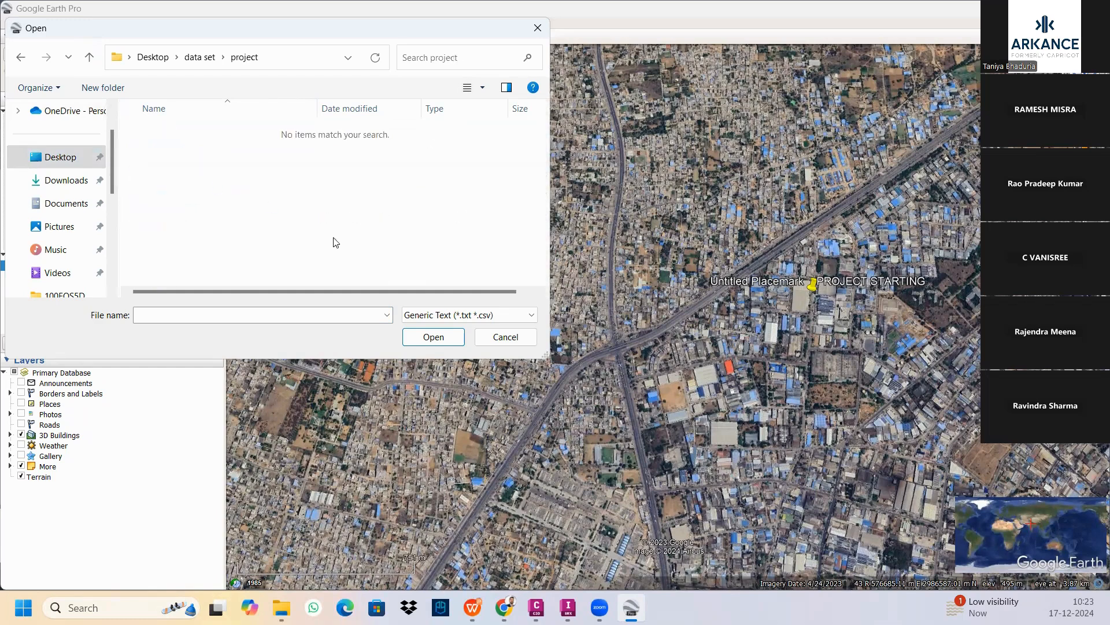
left_click(413, 314)
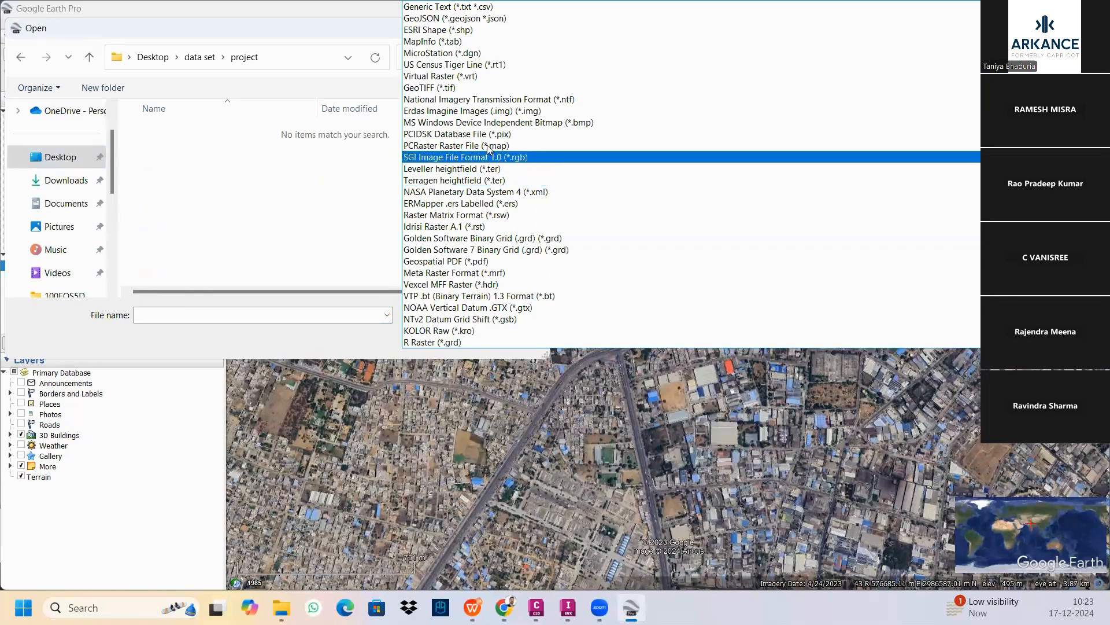
left_click(448, 7)
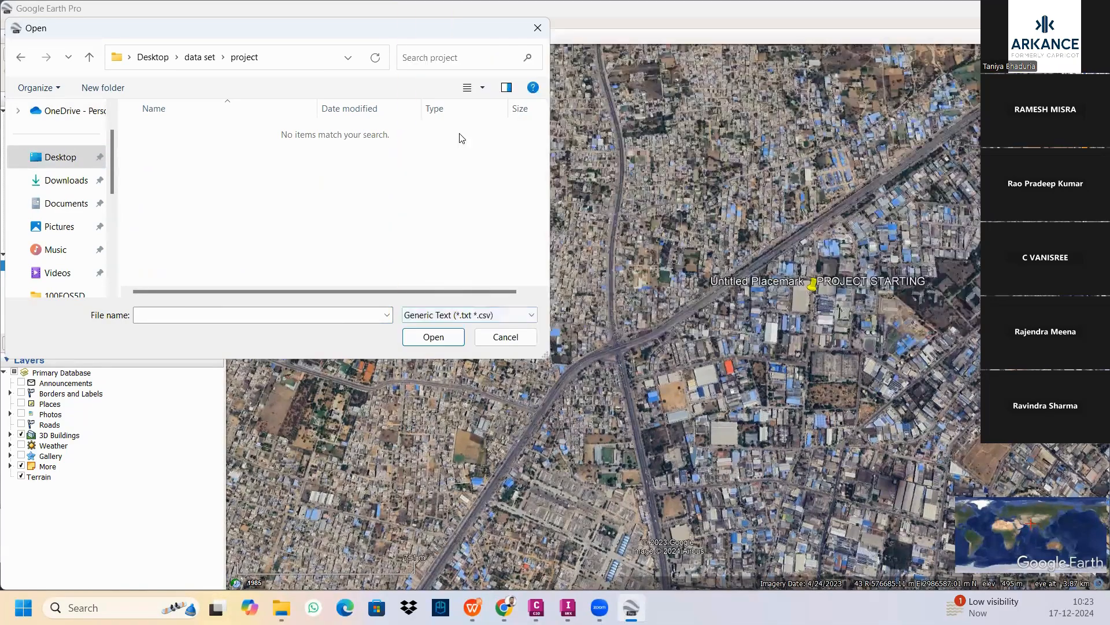
key("Escape")
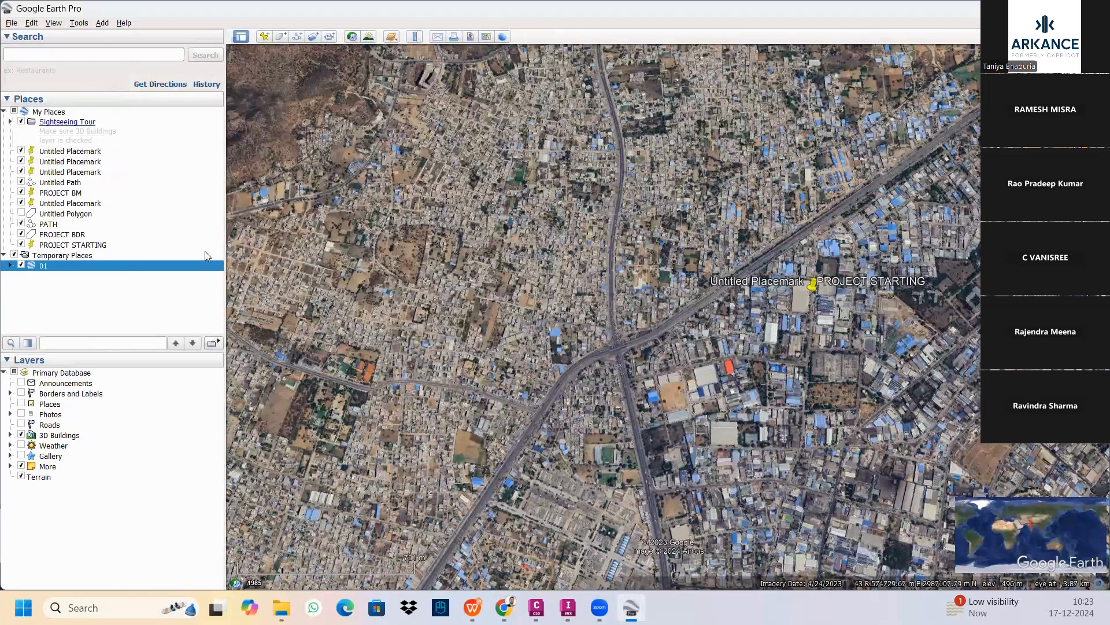
Open PROJECT 01.kmz from the sample data folder inside the data set folder on the Desktop.
left_click(31, 23)
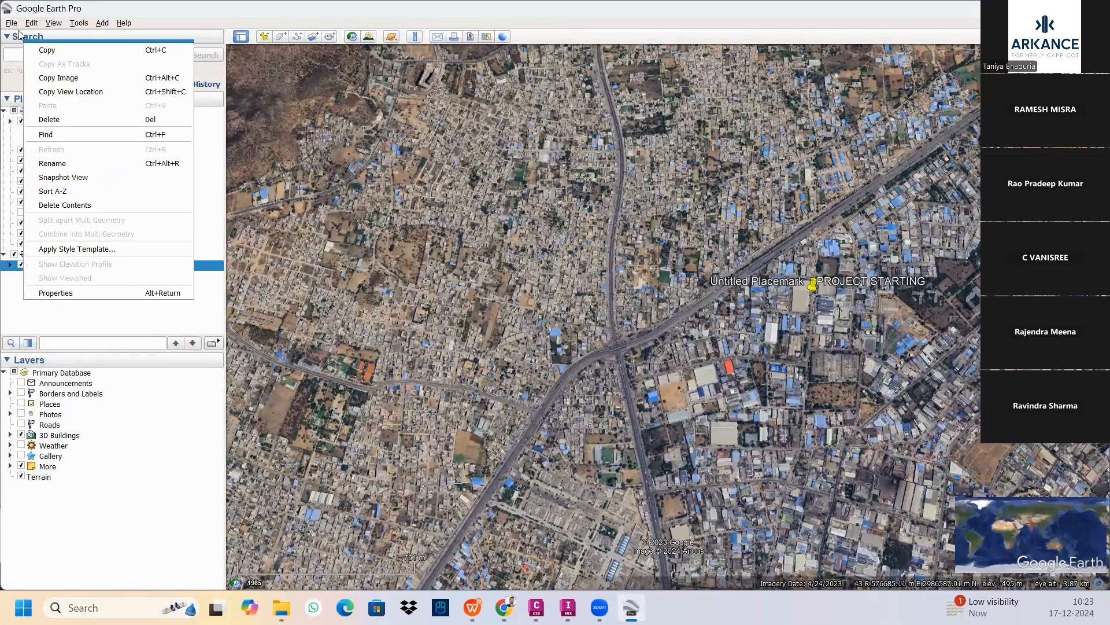
left_click(11, 22)
key("Return")
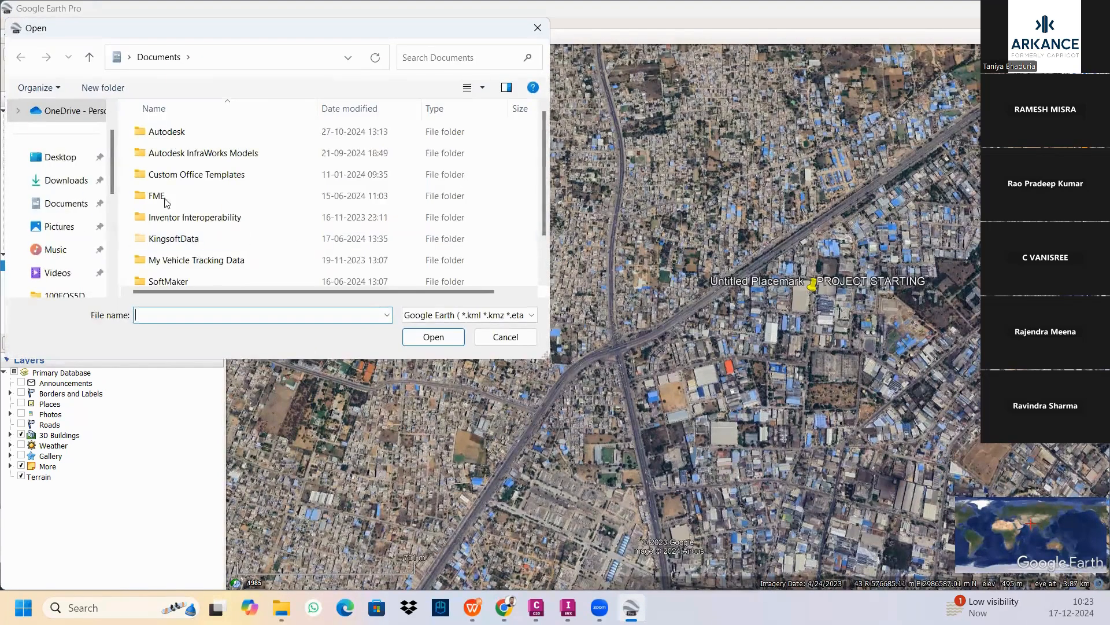
left_click(60, 157)
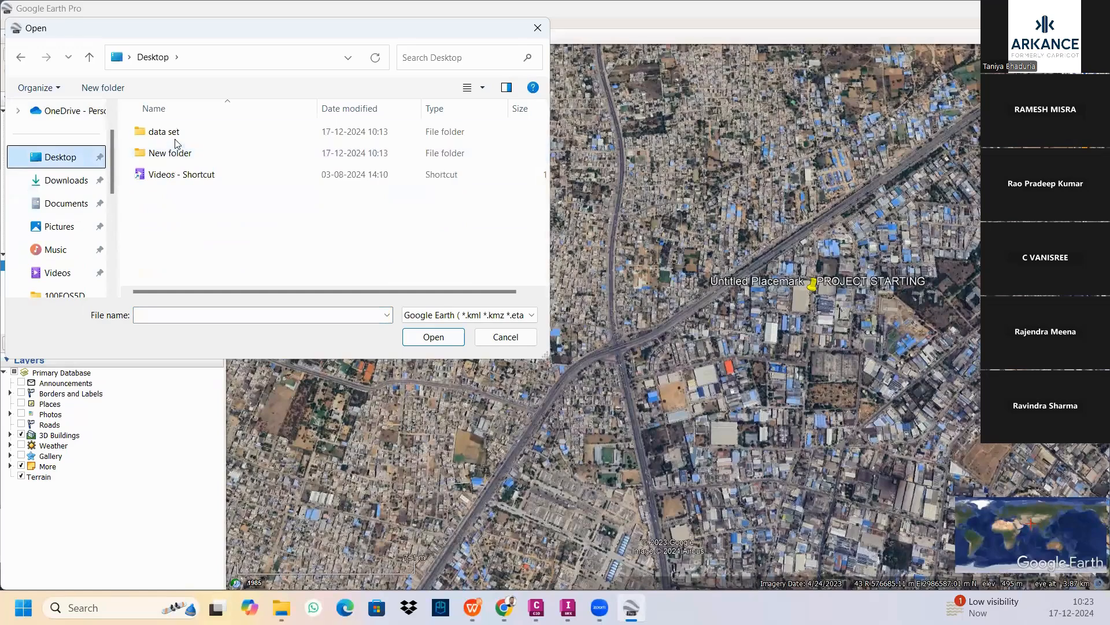
double_click(186, 132)
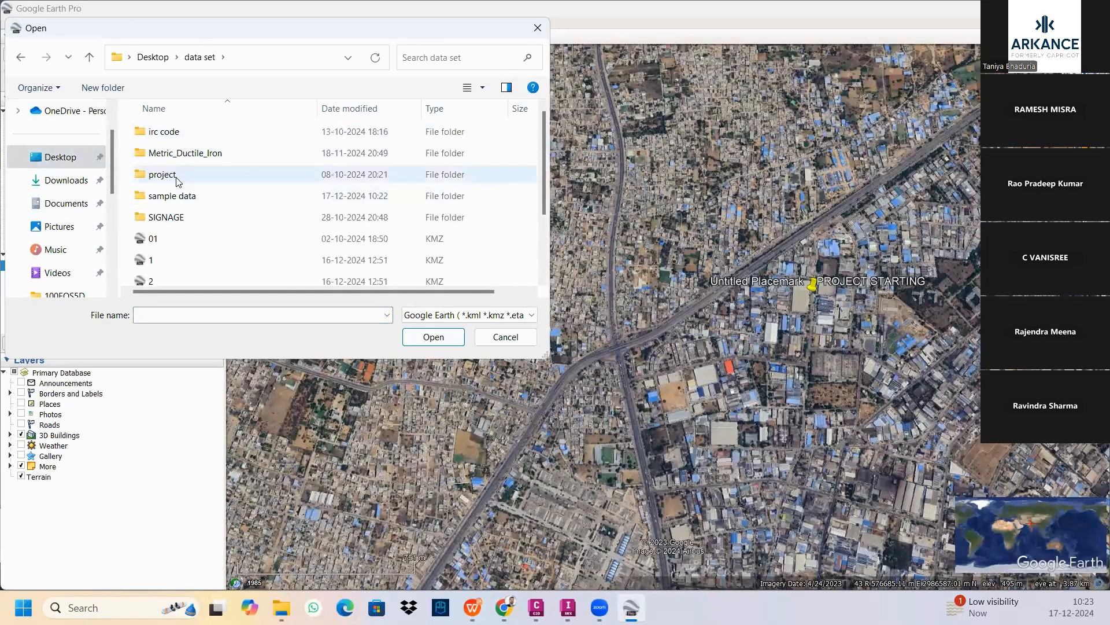
double_click(163, 174)
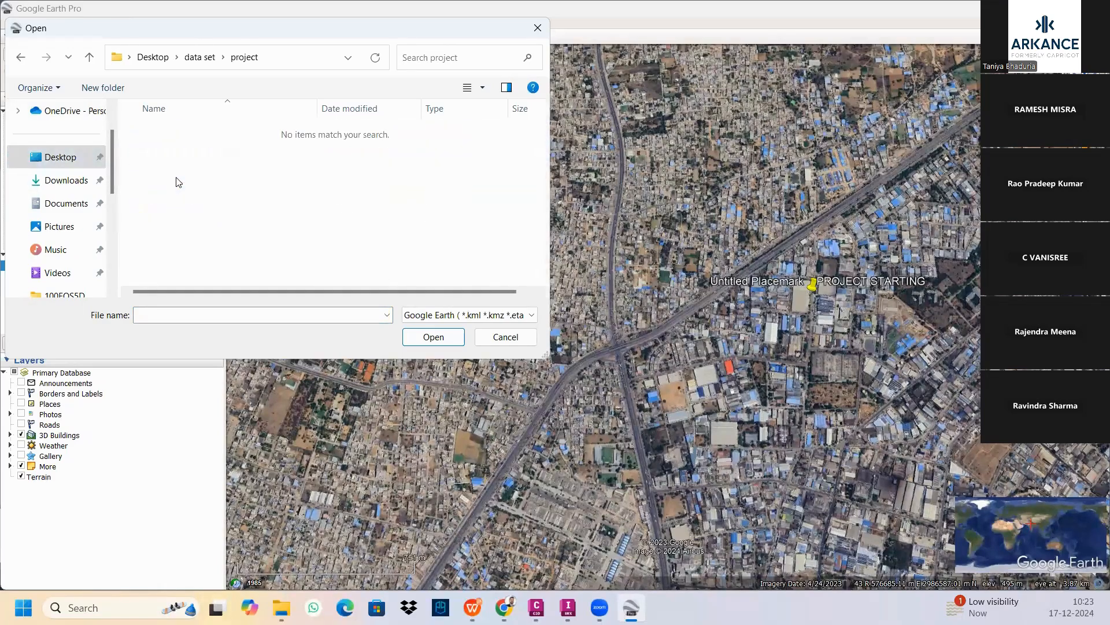
left_click(469, 315)
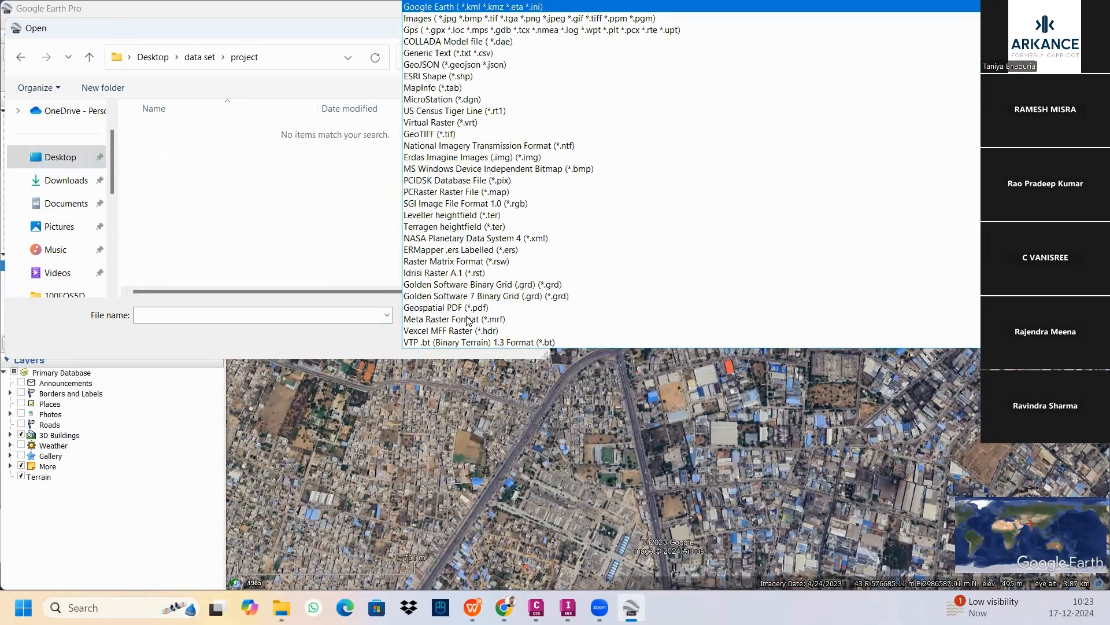
left_click(542, 8)
left_click(90, 58)
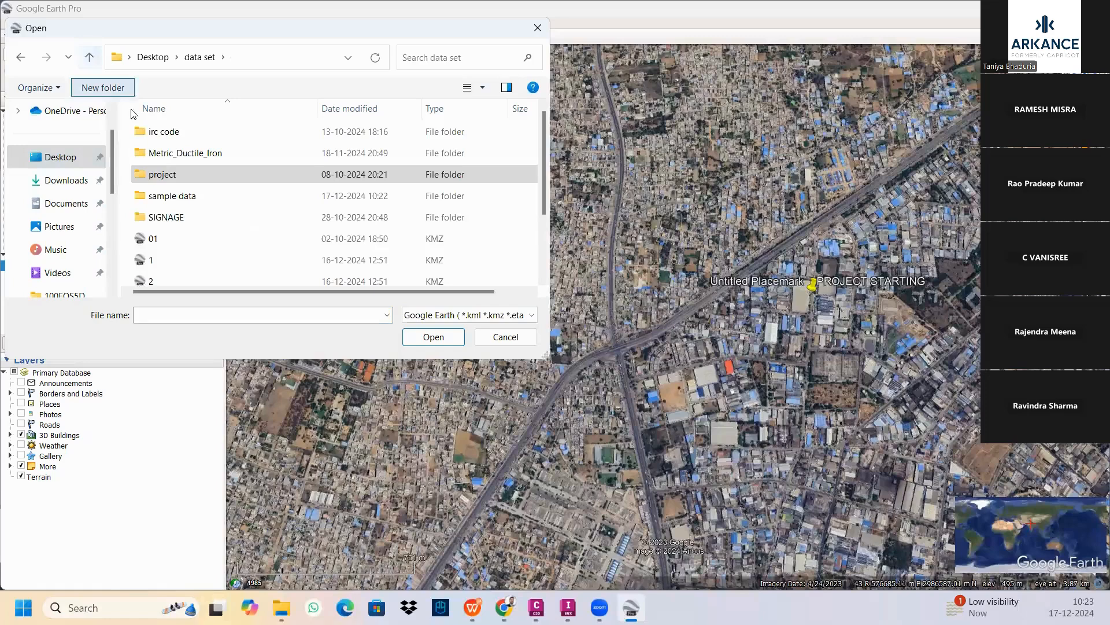
scroll(188, 232, "down", 2)
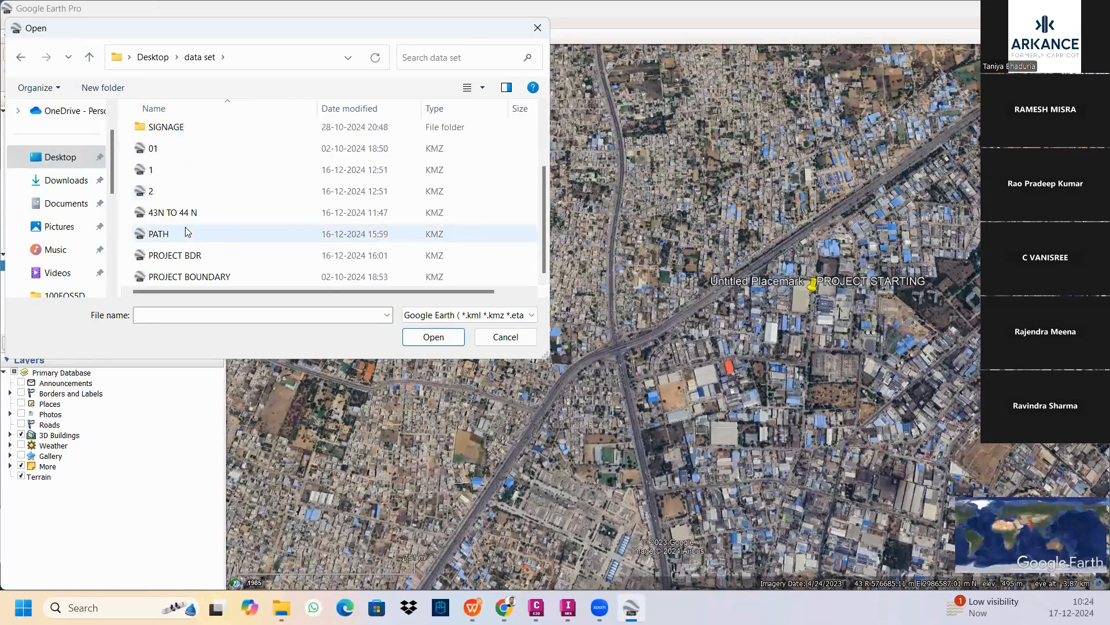
scroll(160, 193, "up", 1)
scroll(168, 184, "up", 1)
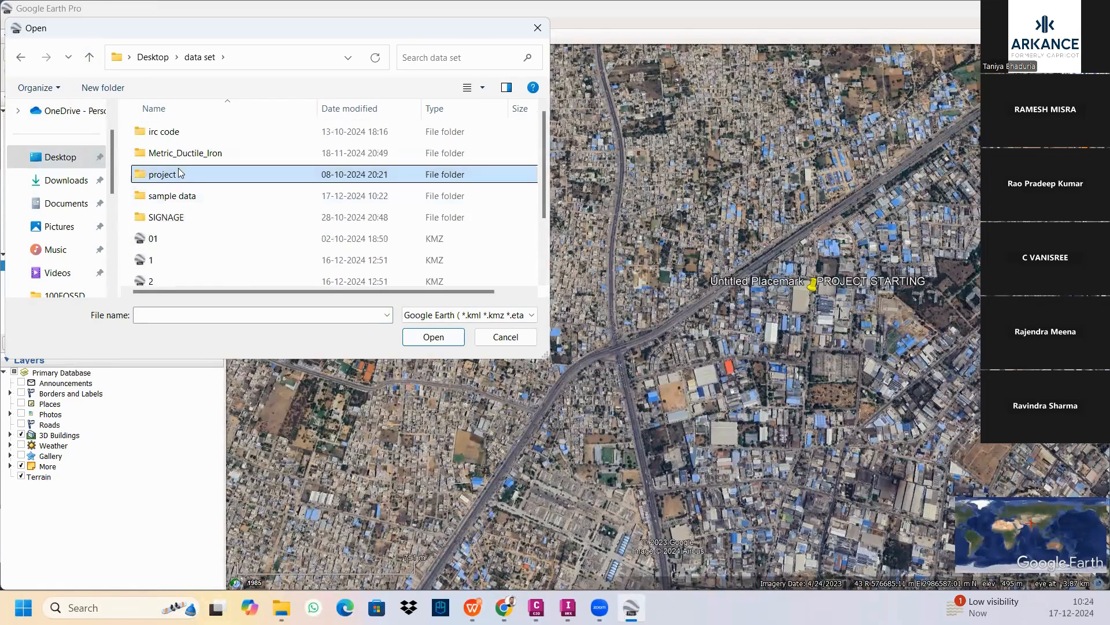
double_click(174, 199)
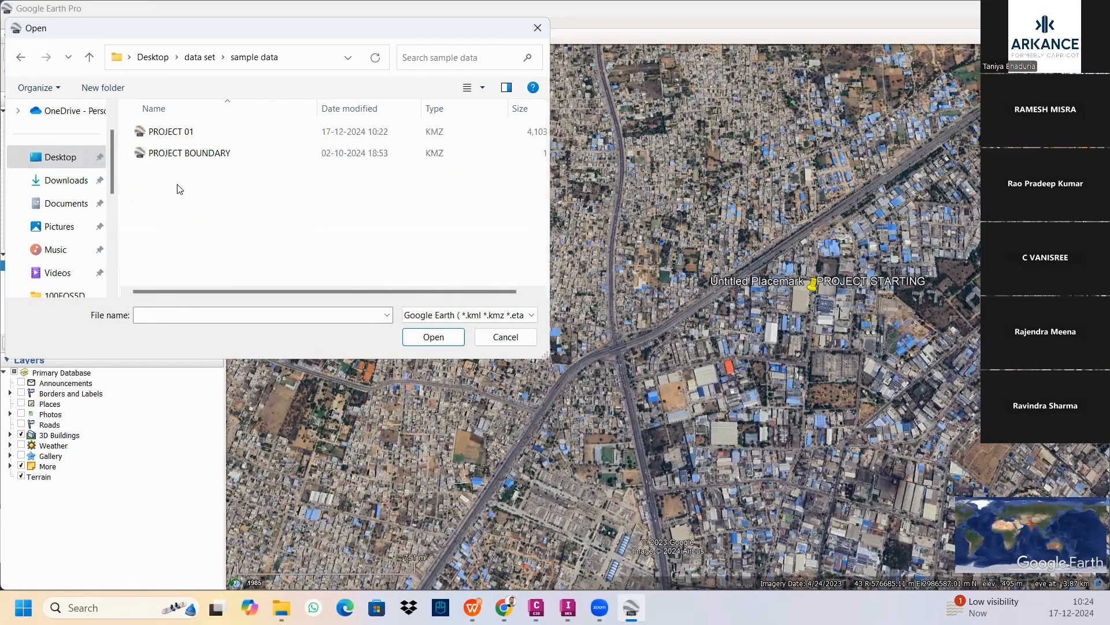
left_click(176, 134)
left_click(444, 340)
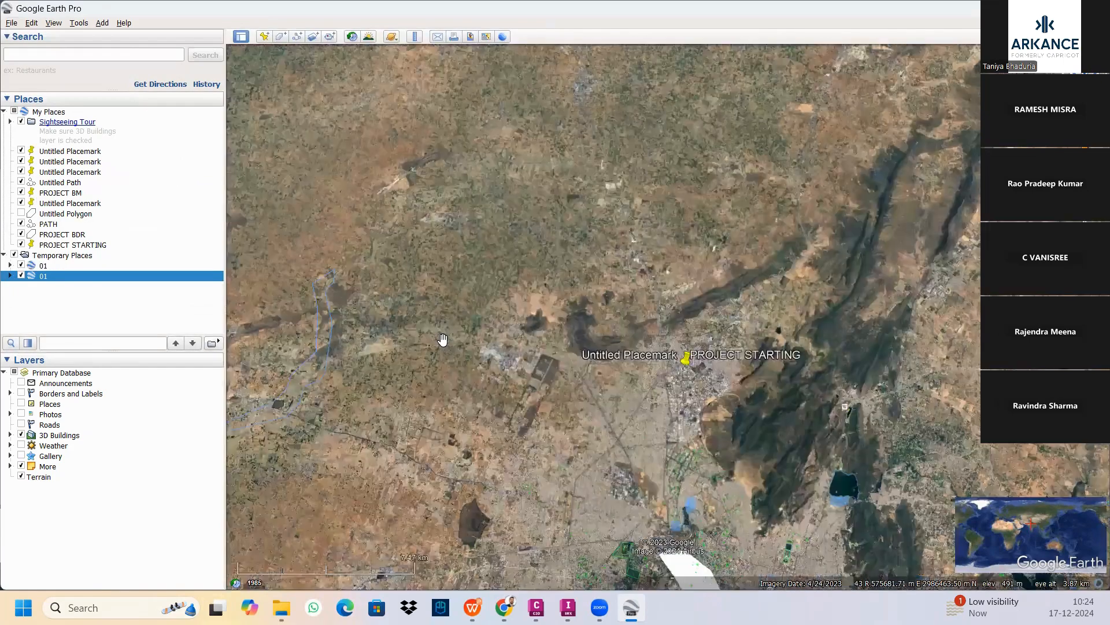
Hide the earlier 01 model, fly to the first polyline of the newly loaded one and examine its location against the UTM zones.
scroll(443, 339, "down", 10)
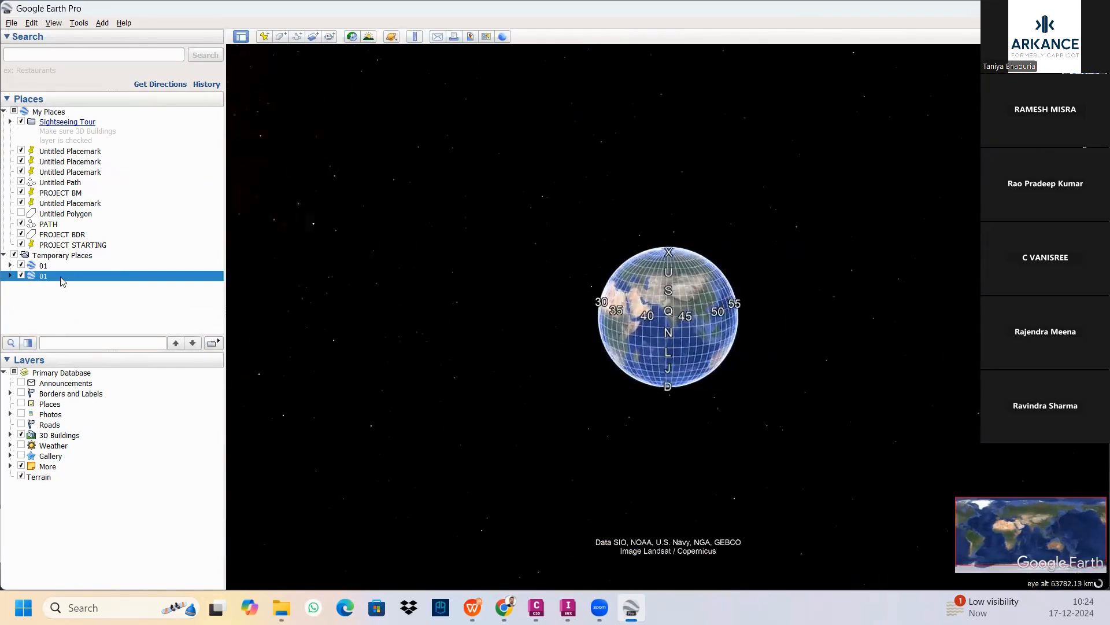
left_click(22, 265)
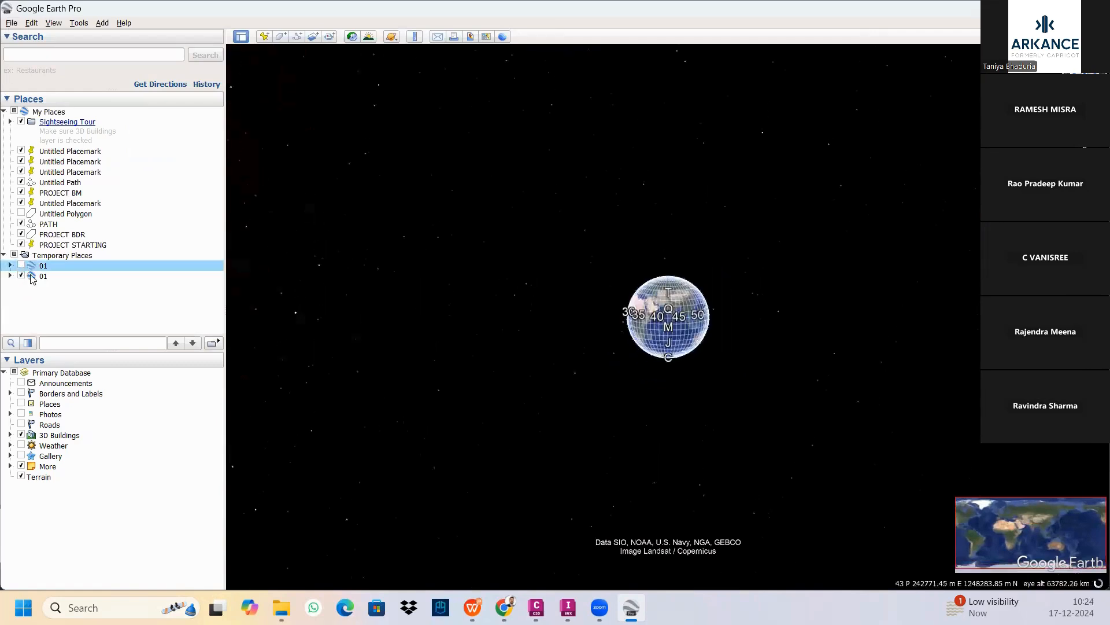
double_click(42, 278)
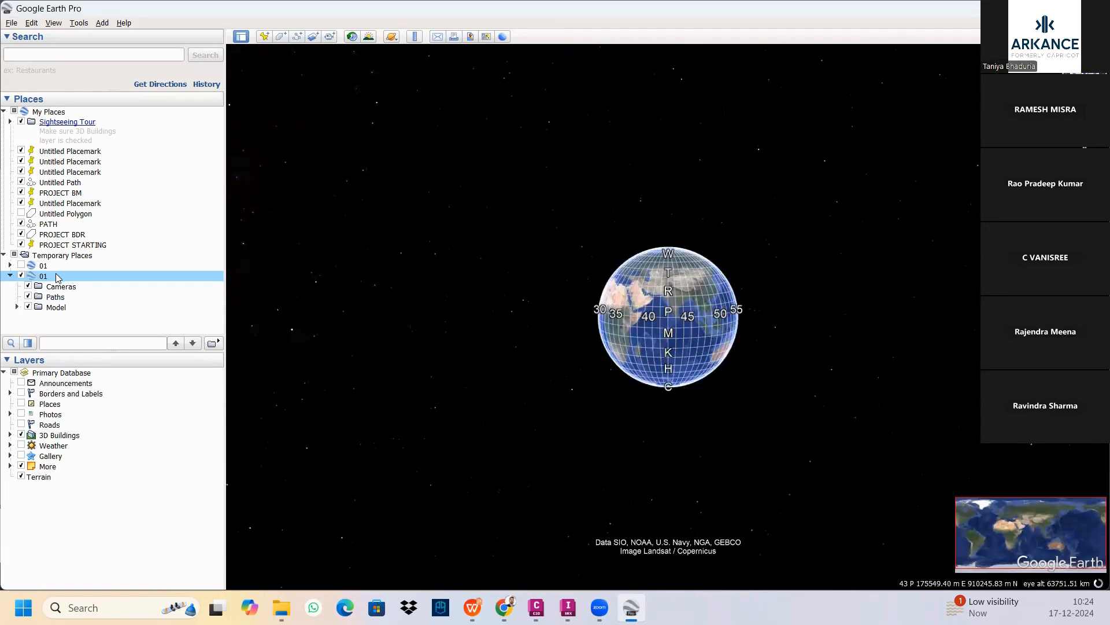
double_click(52, 307)
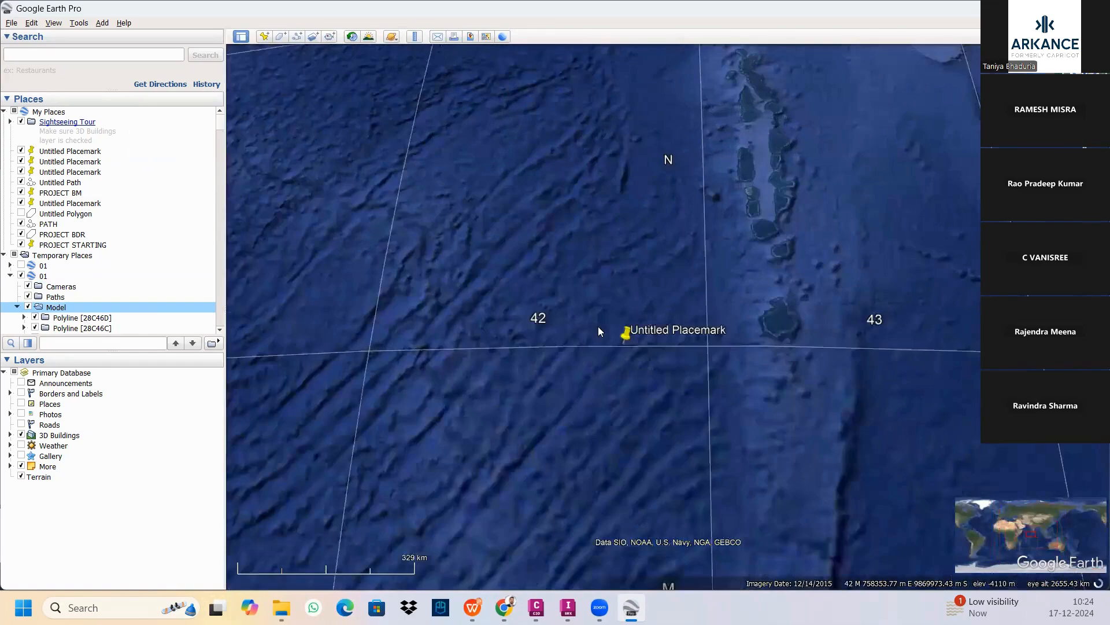
double_click(80, 320)
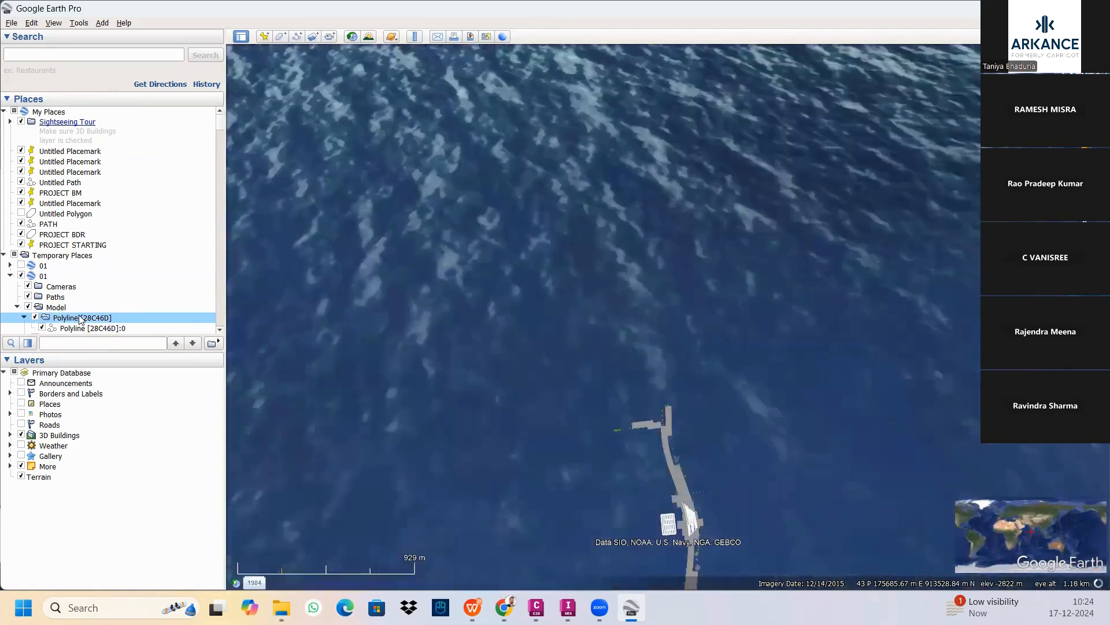
scroll(537, 300, "down", 5)
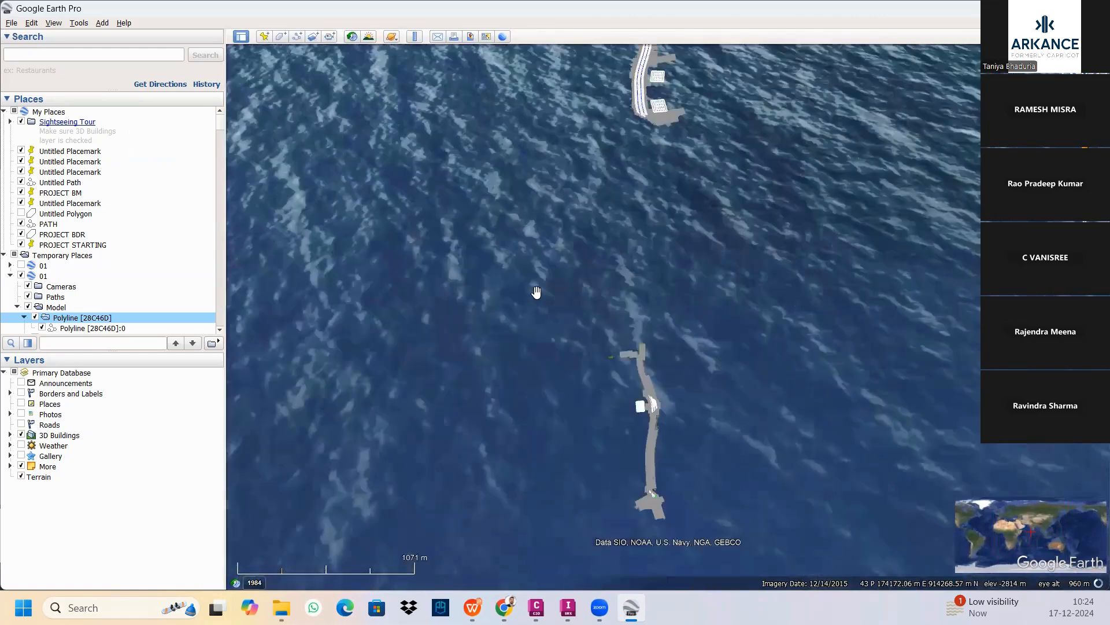
scroll(547, 292, "down", 5)
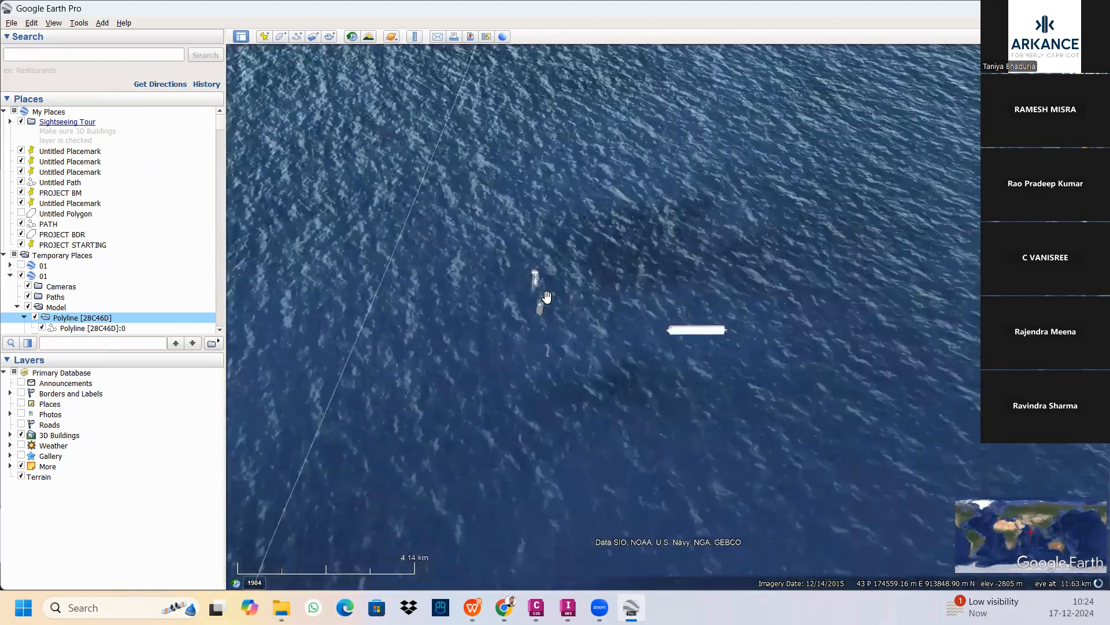
scroll(535, 299, "down", 5)
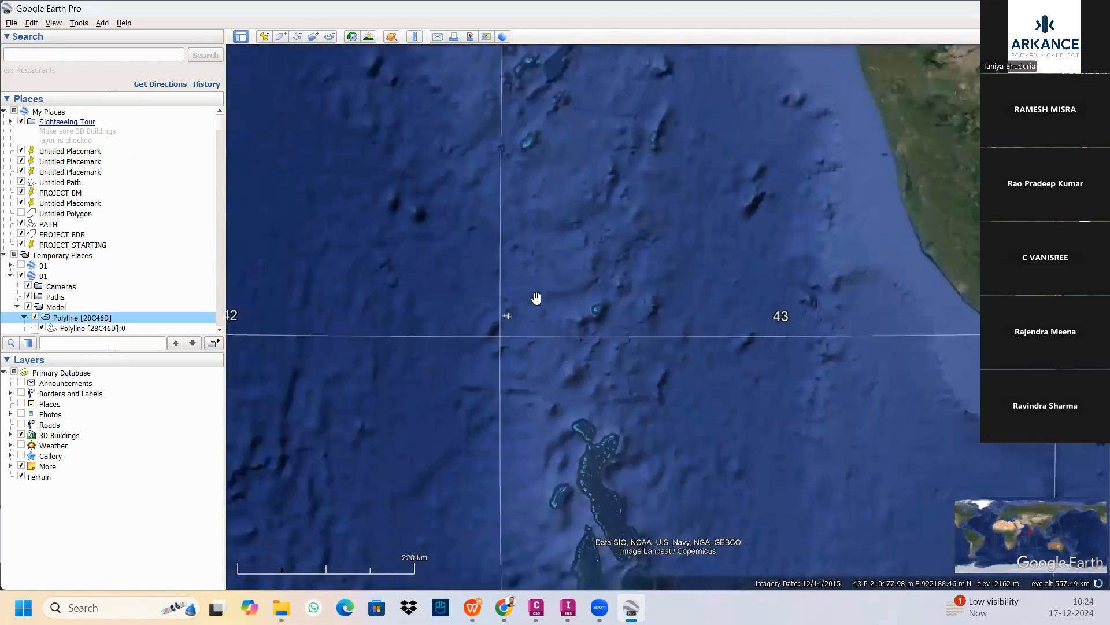
scroll(489, 301, "down", 5)
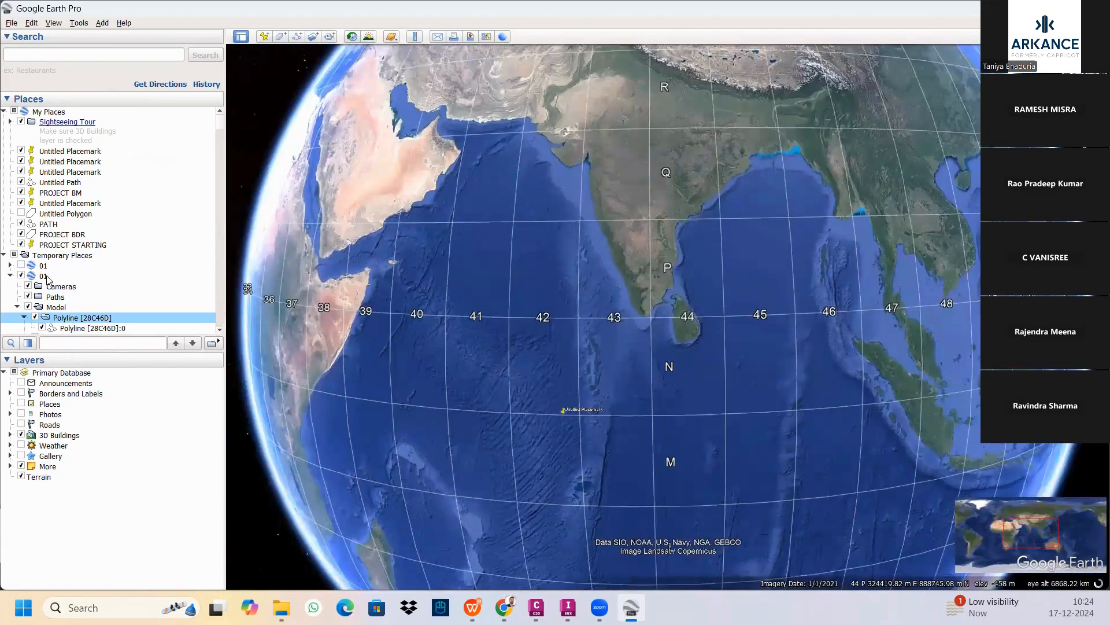
Delete both loaded 01 models from Temporary Places, including all their descendants.
right_click(46, 276)
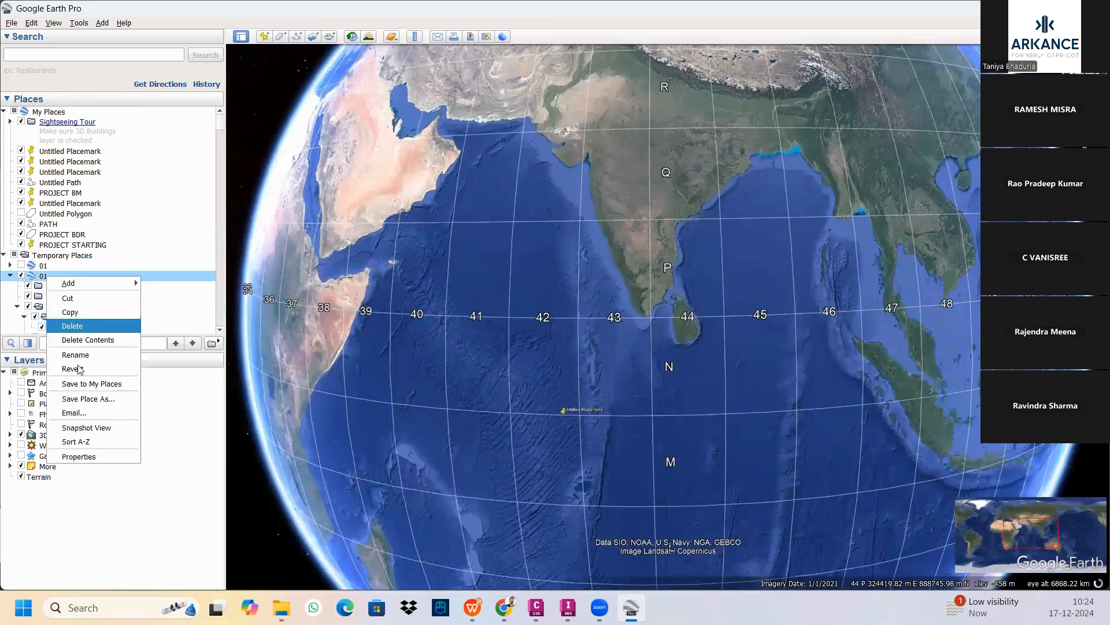
left_click(73, 326)
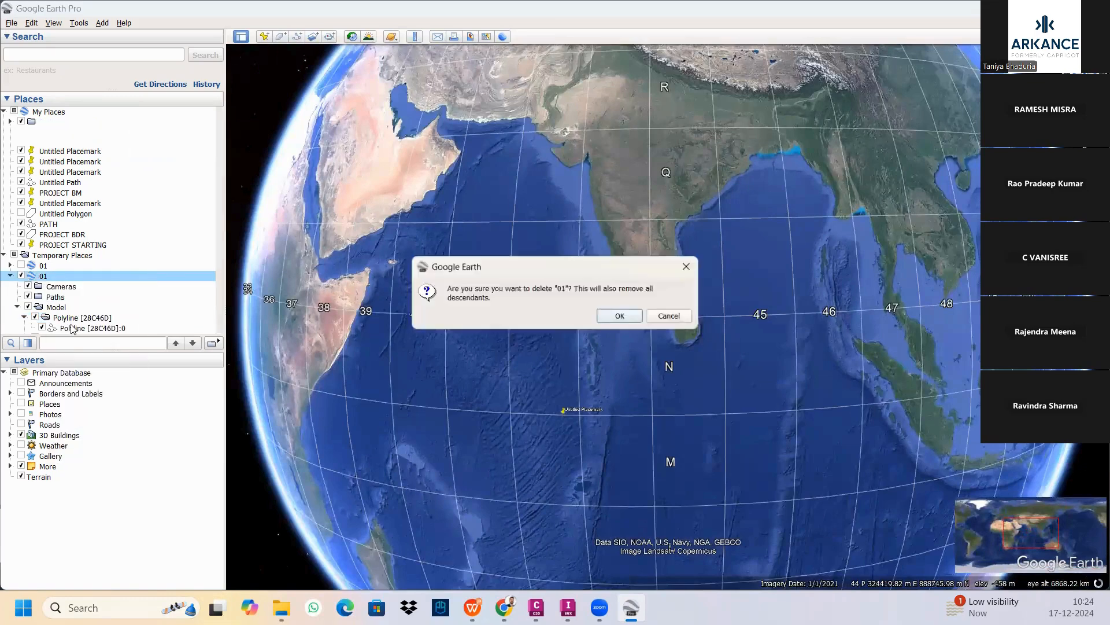
left_click(620, 316)
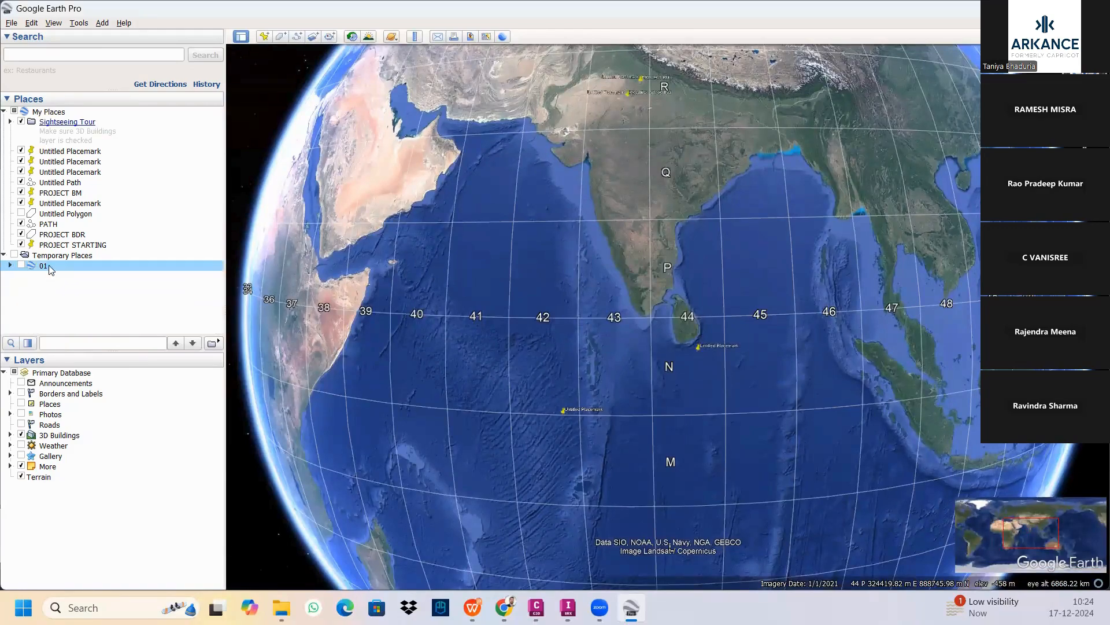
right_click(52, 266)
left_click(73, 326)
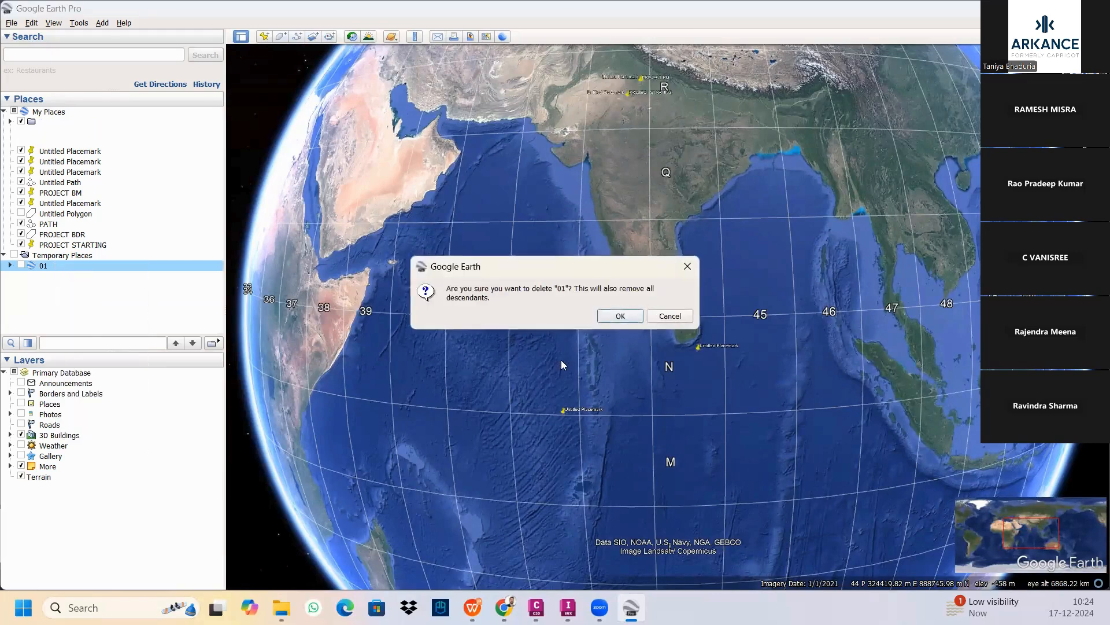
left_click(617, 316)
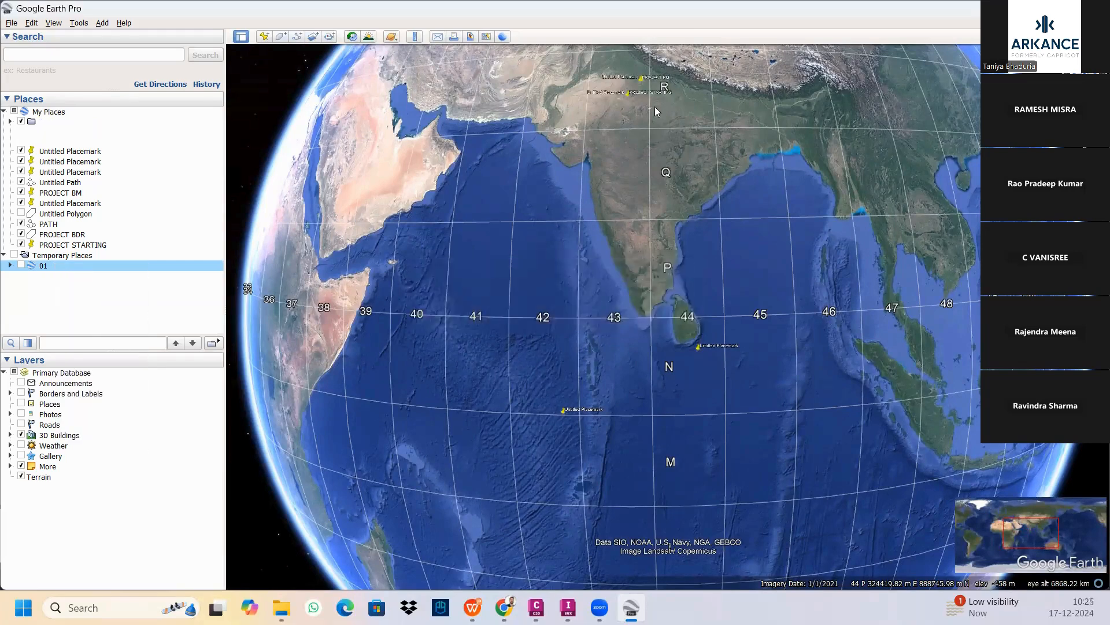
scroll(632, 106, "up", 3)
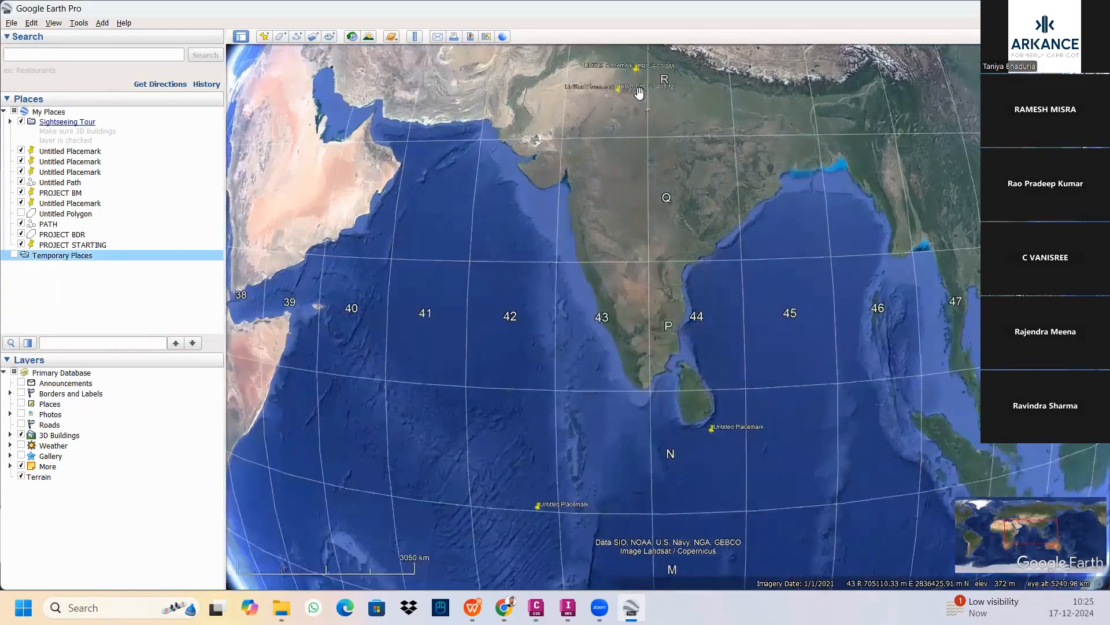
Fly to the PROJECT STARTING placemark and open its properties to examine its UTM zone, easting and northing.
scroll(675, 108, "up", 5)
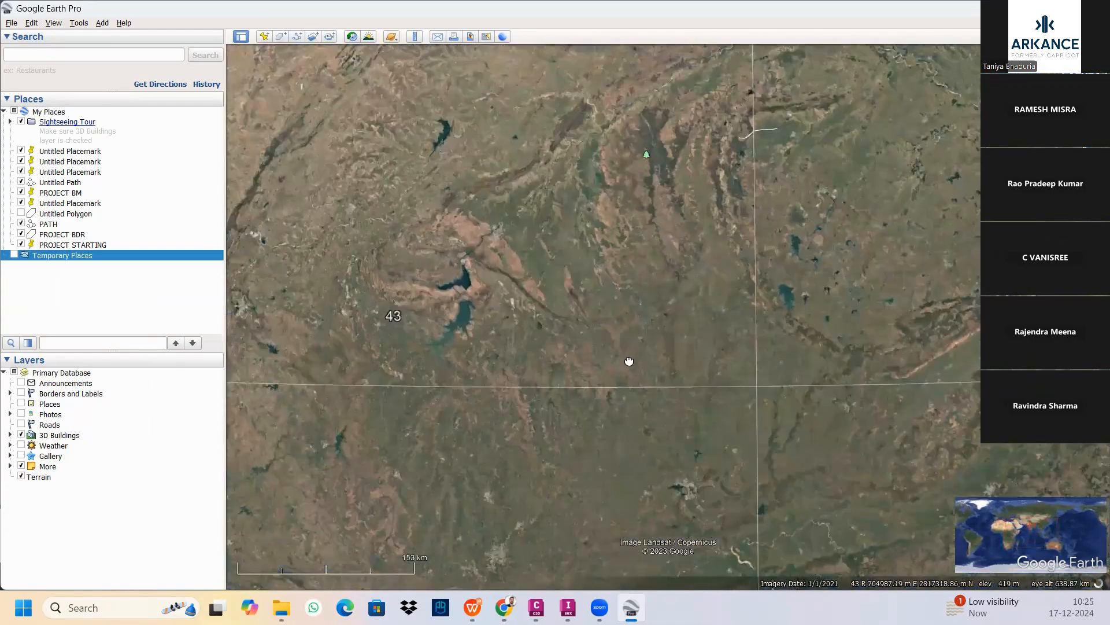
scroll(640, 265, "up", 3)
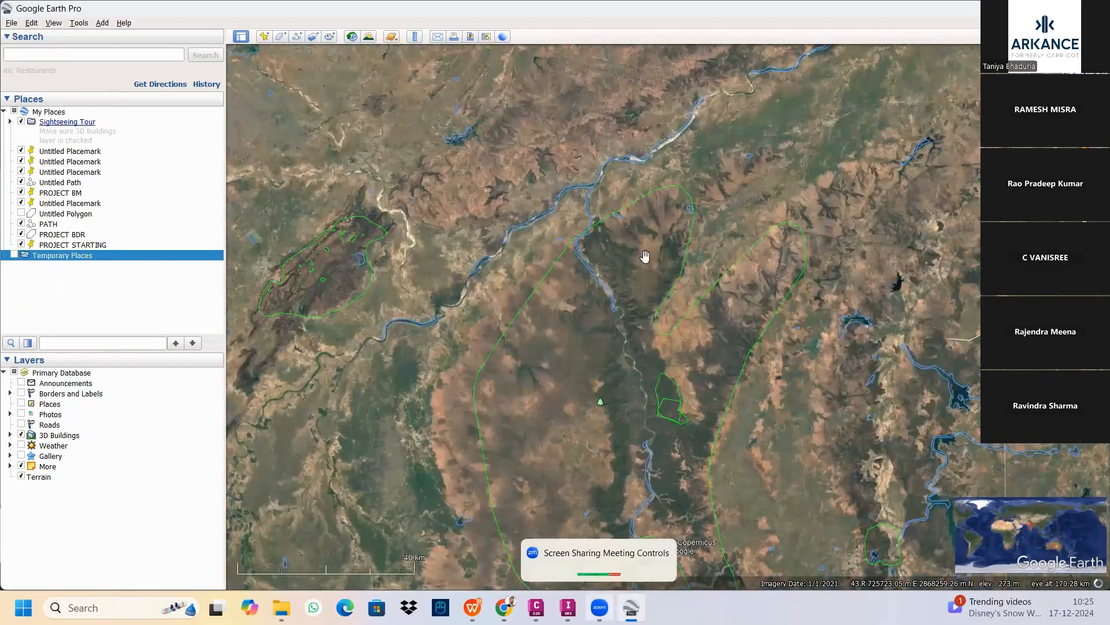
scroll(587, 225, "down", 1)
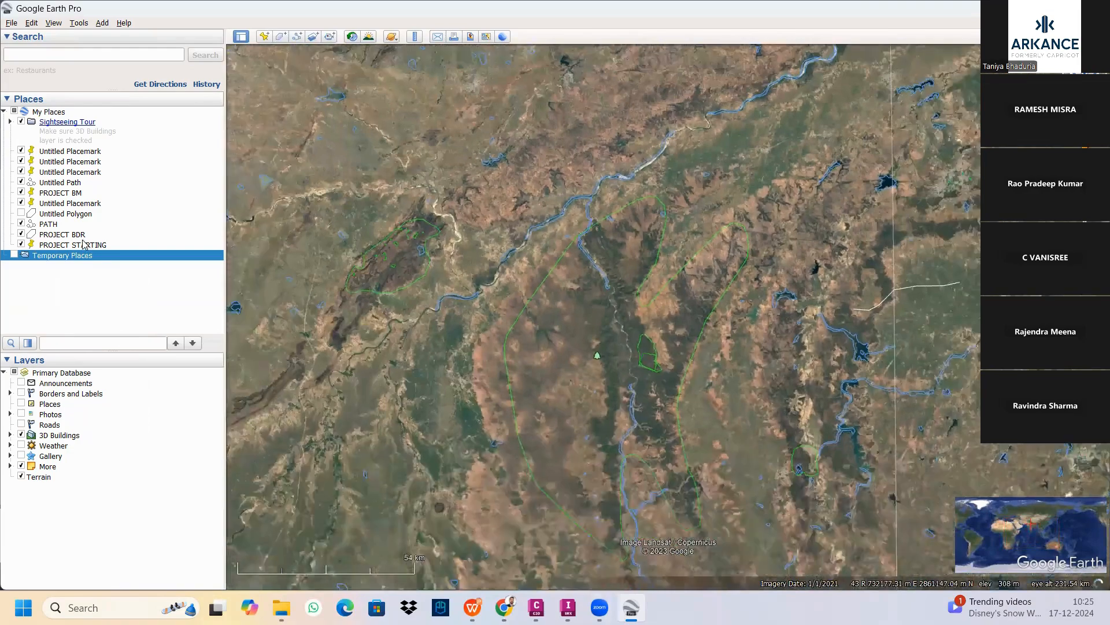
scroll(601, 270, "down", 2)
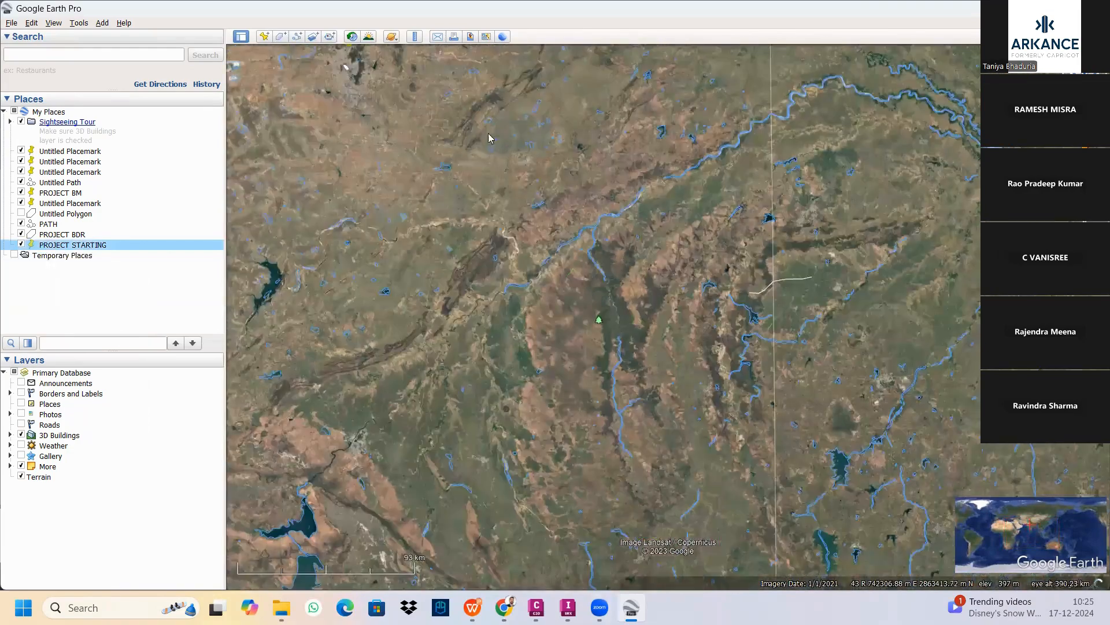
scroll(557, 301, "up", 3)
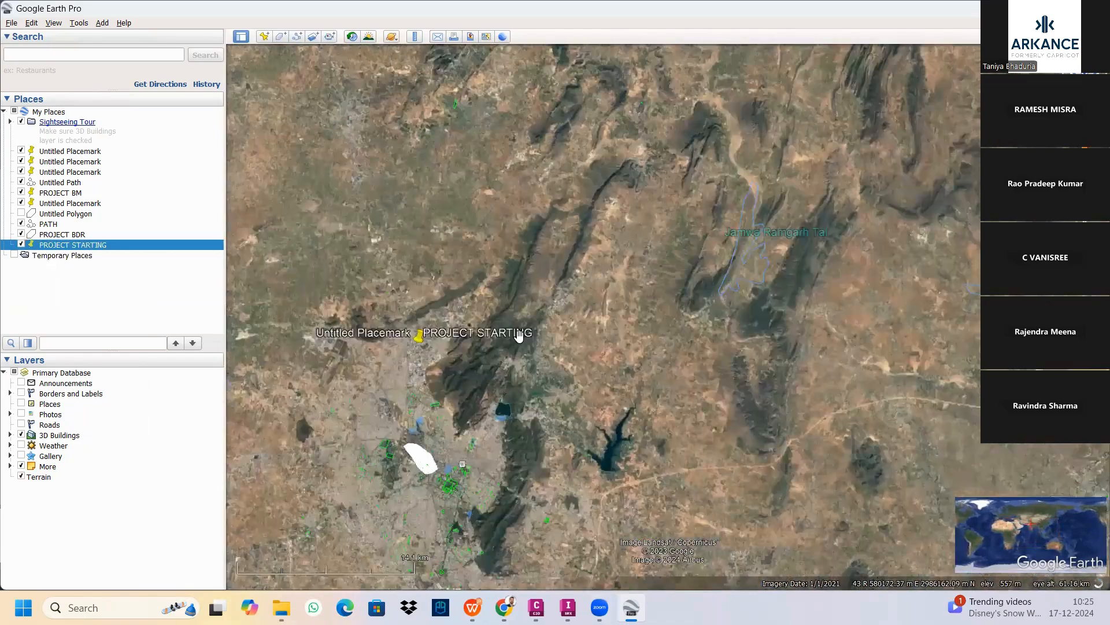
scroll(592, 350, "up", 2)
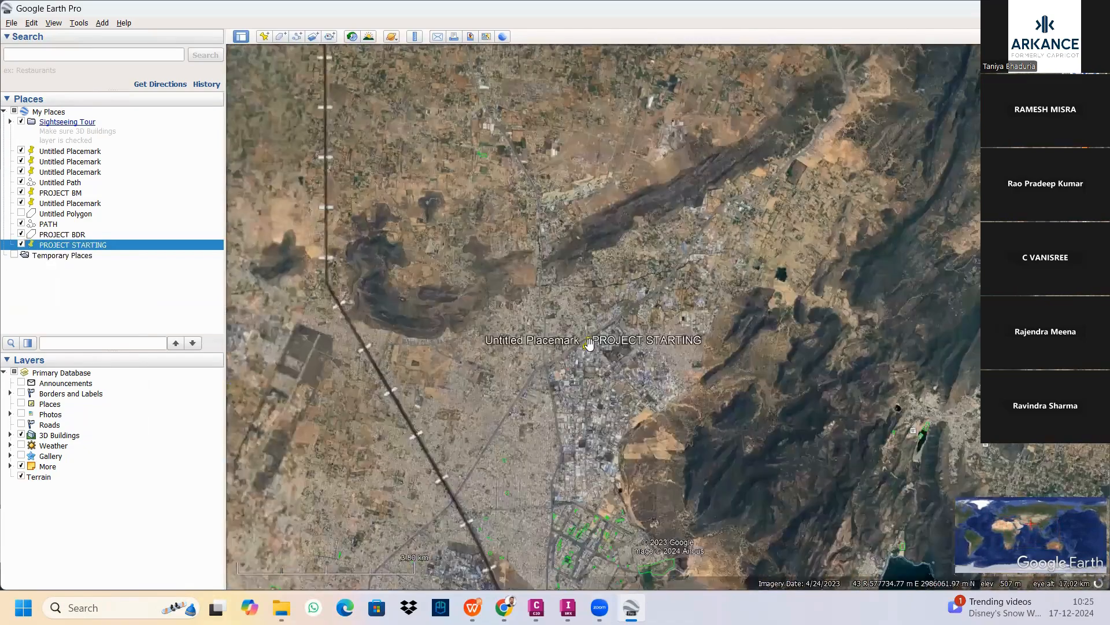
double_click(59, 246)
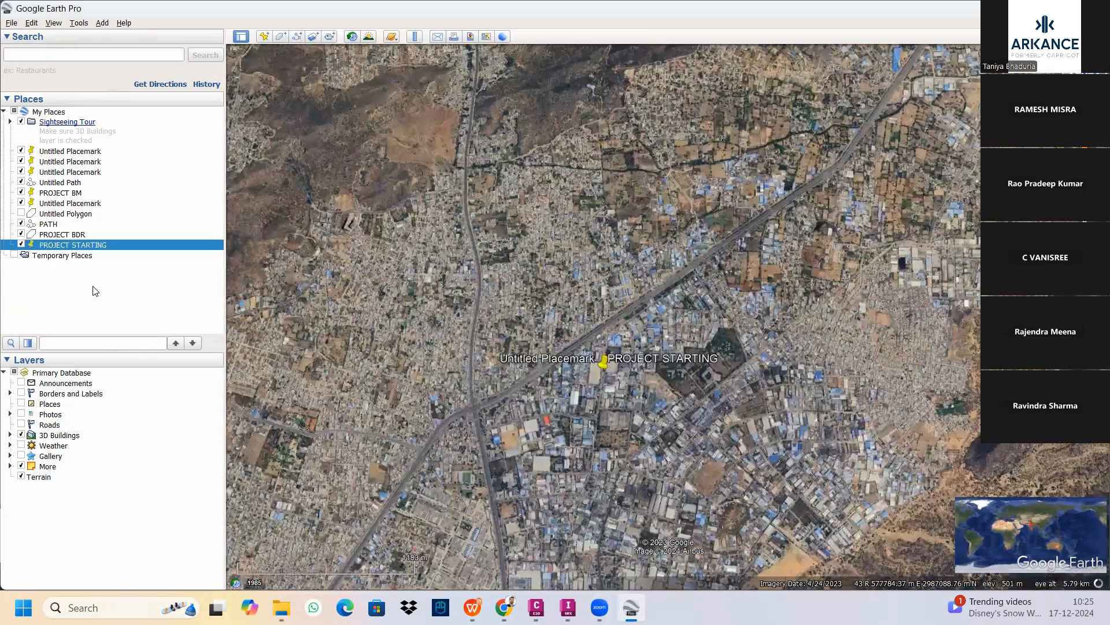
right_click(61, 246)
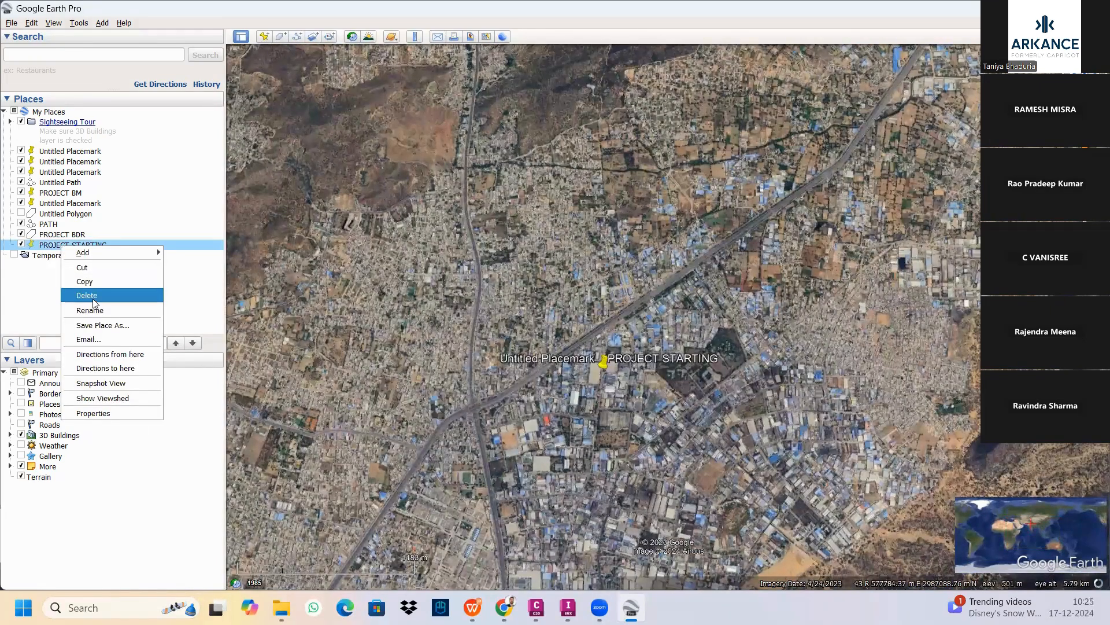
left_click(91, 413)
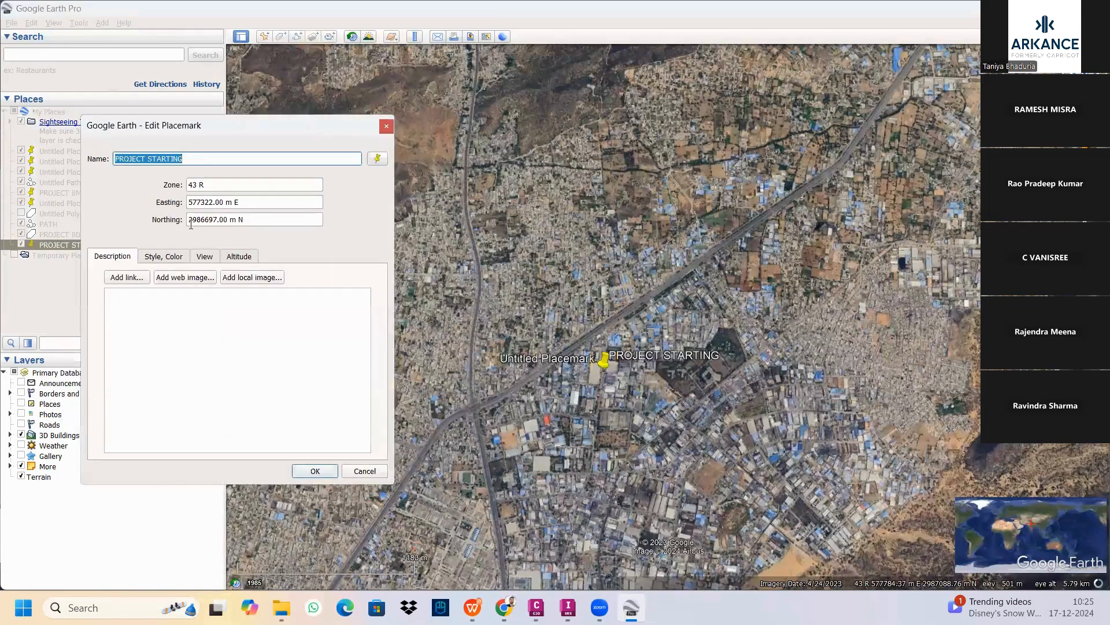
Switch to 01.dwg in Civil 3D and review the drawing's units and assigned coordinate zone in its drawing settings.
mouse_move(536, 607)
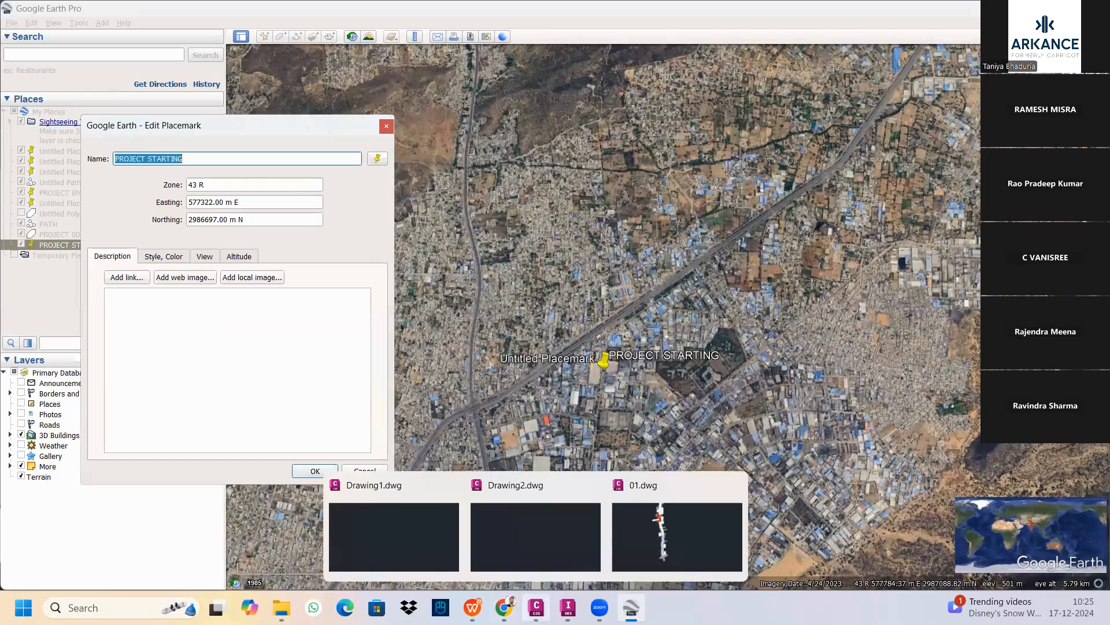
left_click(650, 539)
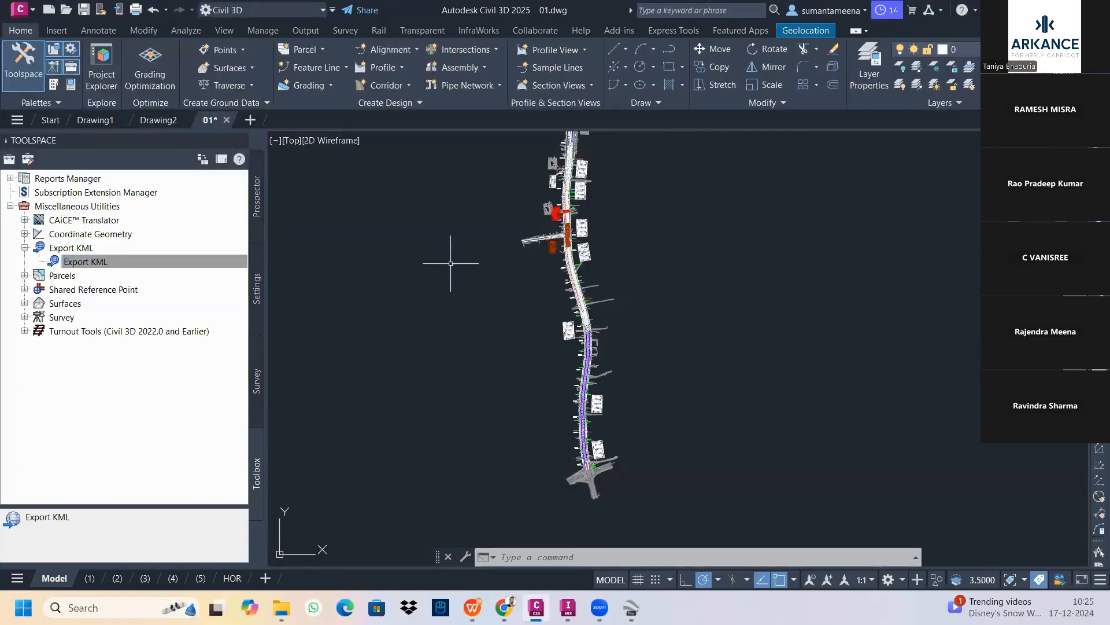
left_click(256, 284)
right_click(82, 201)
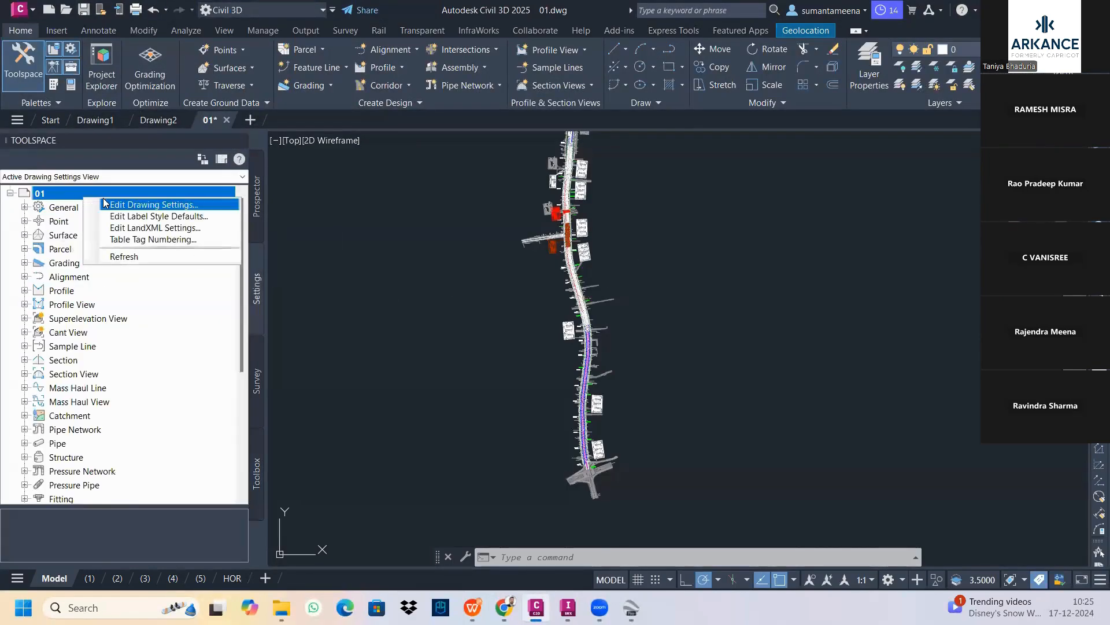
left_click(150, 203)
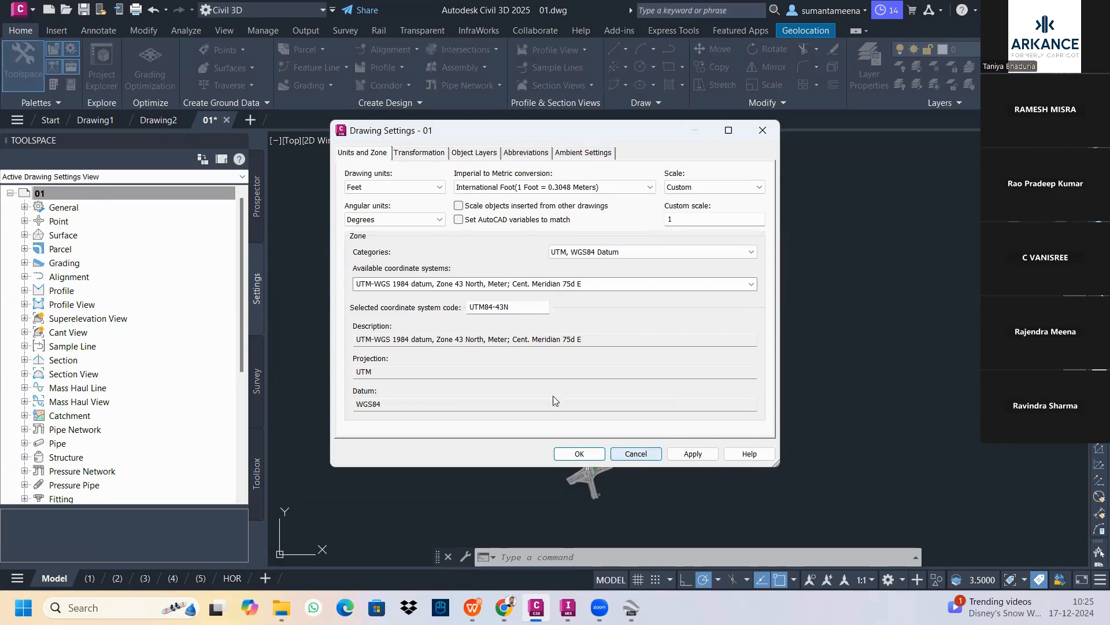
left_click(596, 454)
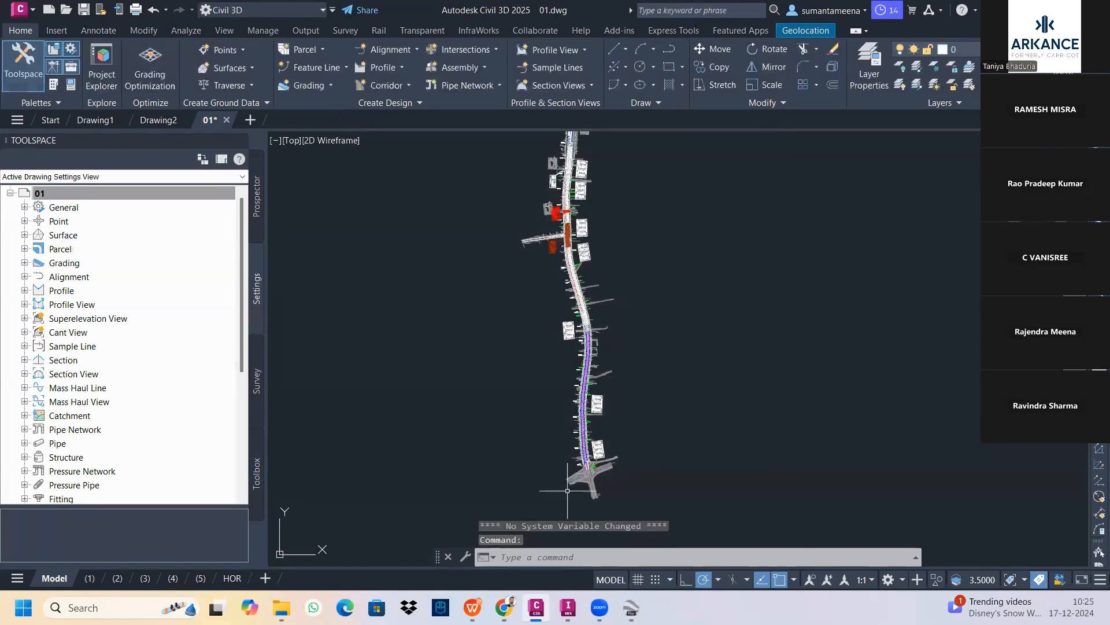
Return to Google Earth Pro, close the PROJECT STARTING properties without changes and select the PROJECT BM placemark.
mouse_move(536, 607)
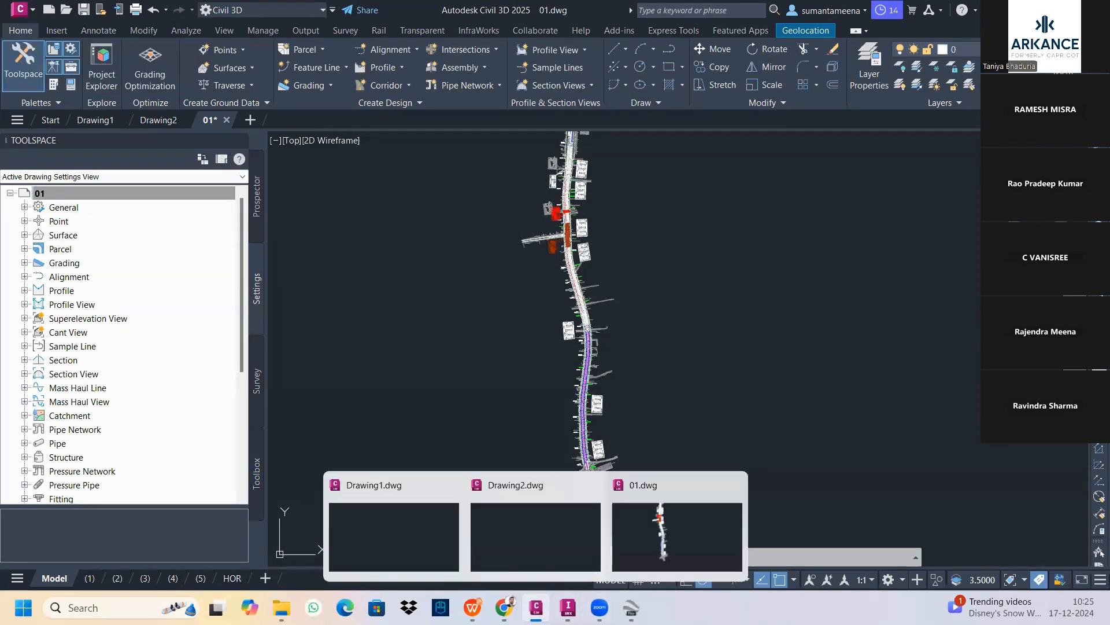
left_click(673, 514)
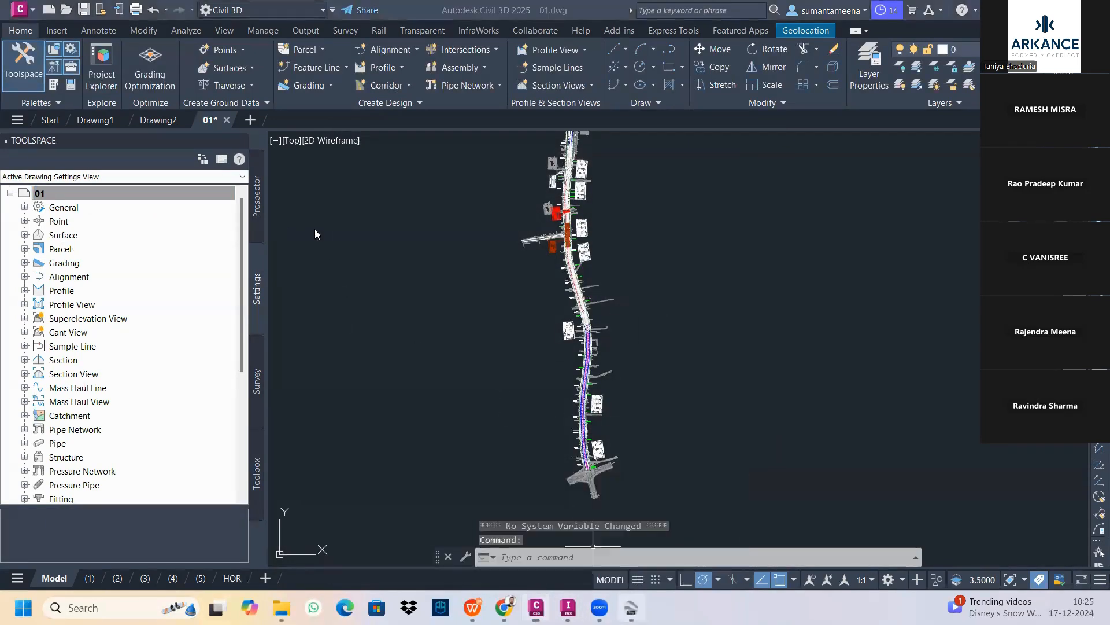
key("alt+Tab")
left_click(386, 124)
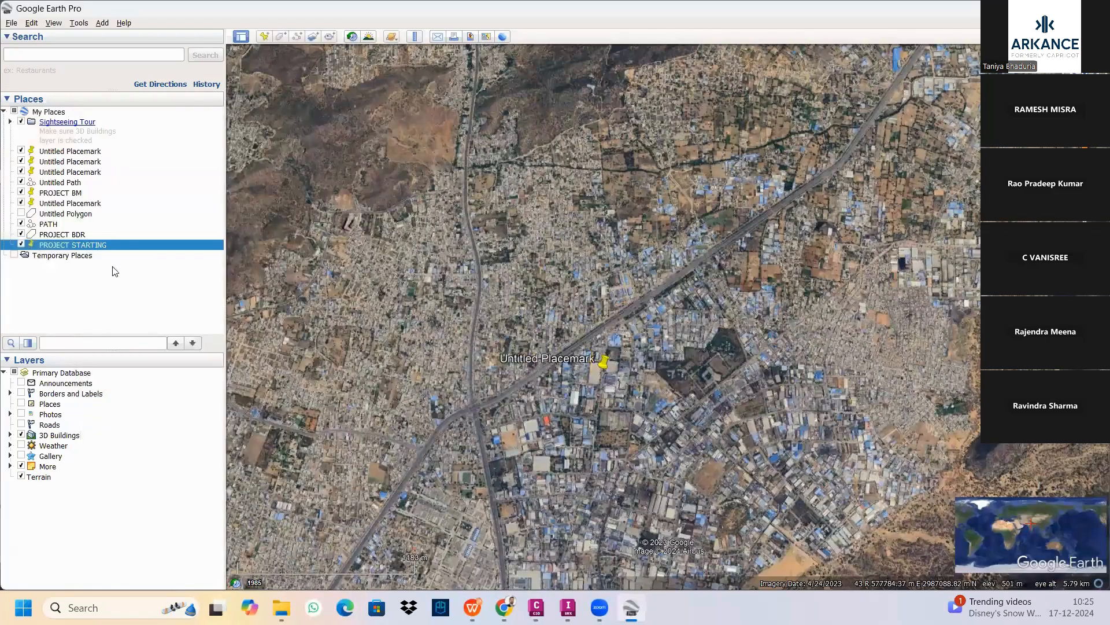
left_click(67, 196)
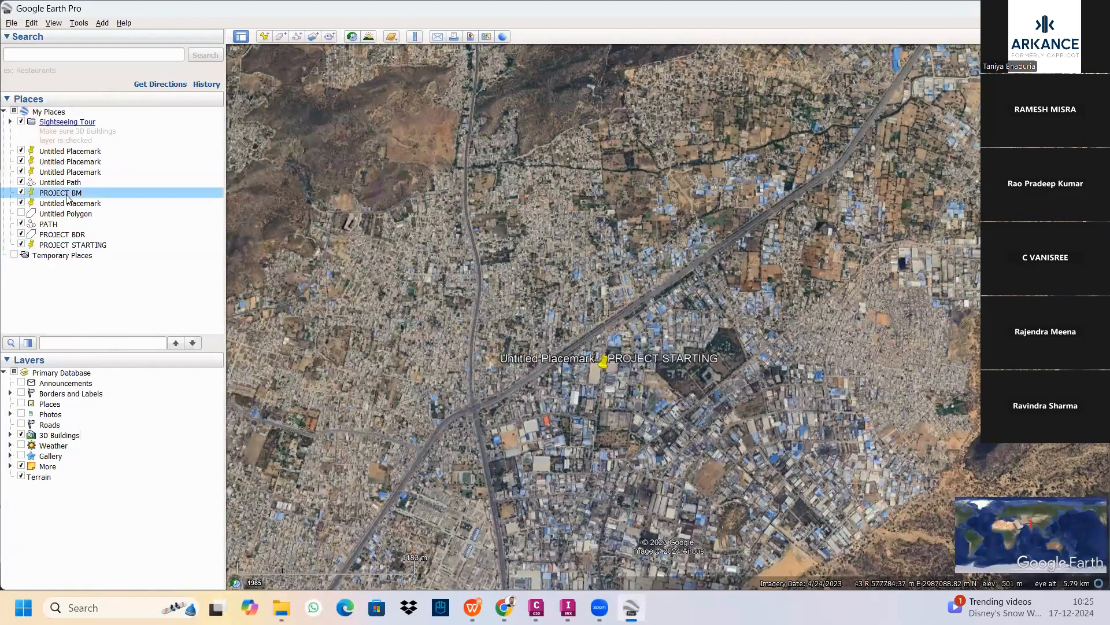
Start a data import and look in the project folder inside the data set folder, checking the available file formats.
left_click(12, 23)
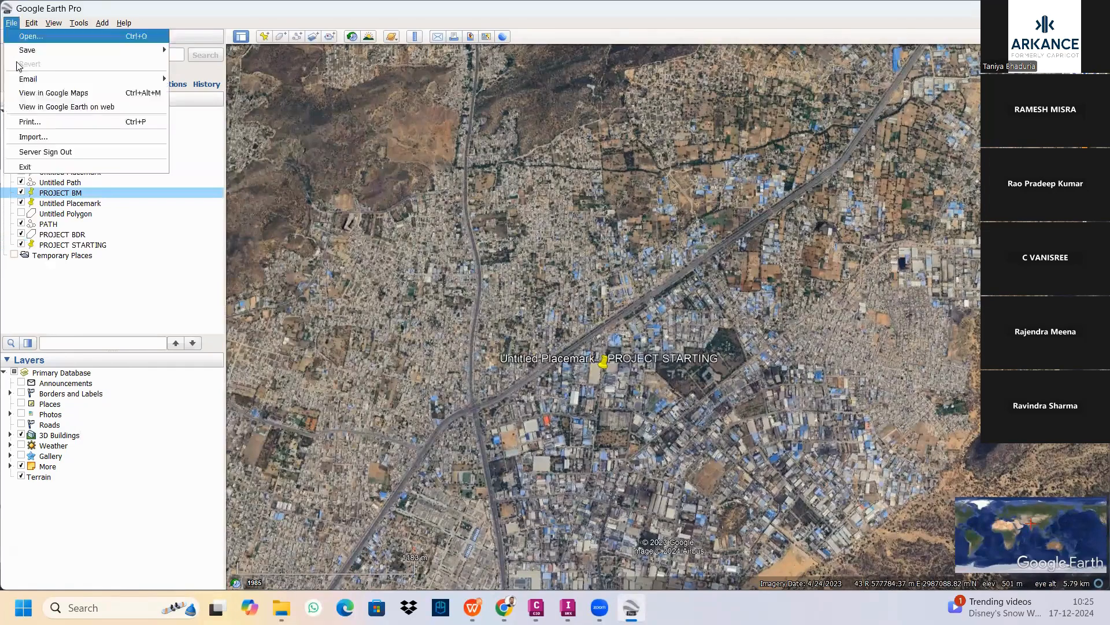
left_click(26, 137)
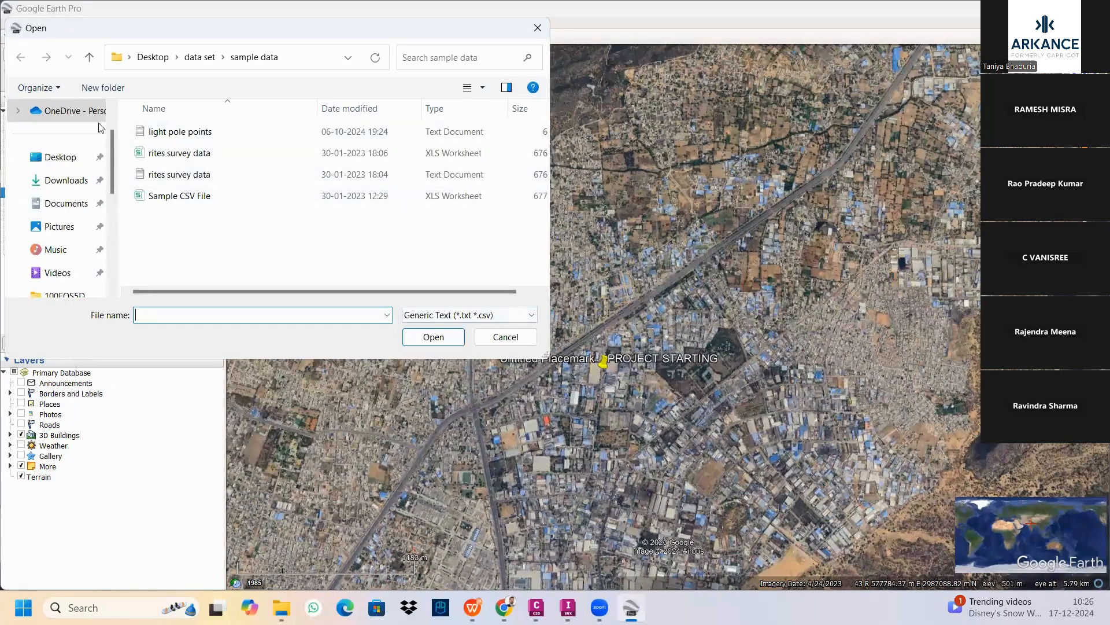
left_click(89, 57)
double_click(151, 174)
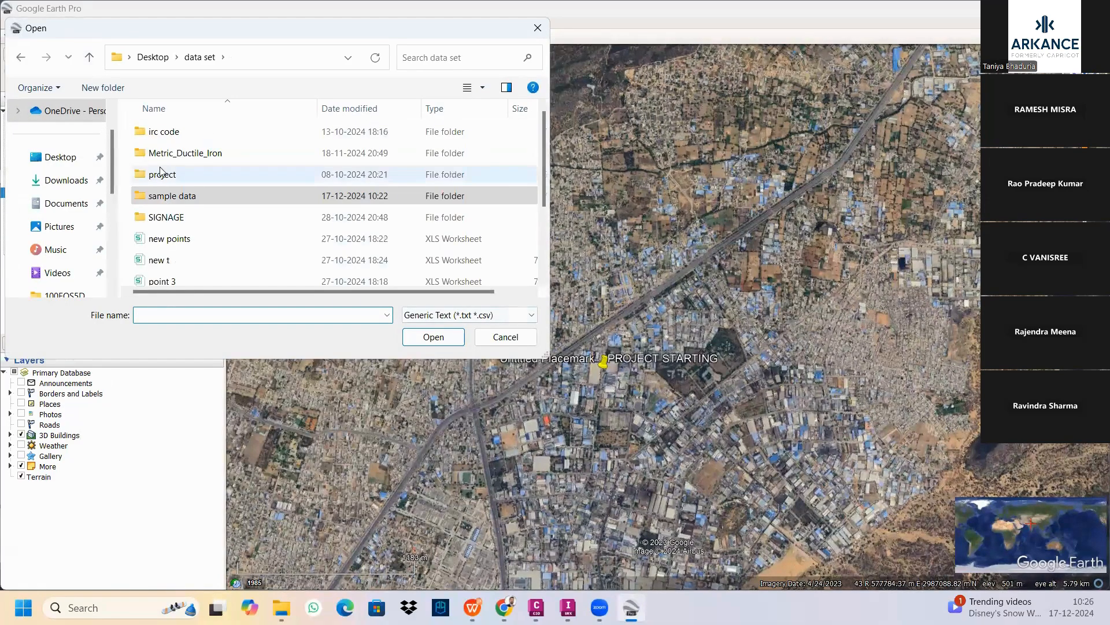
left_click(470, 315)
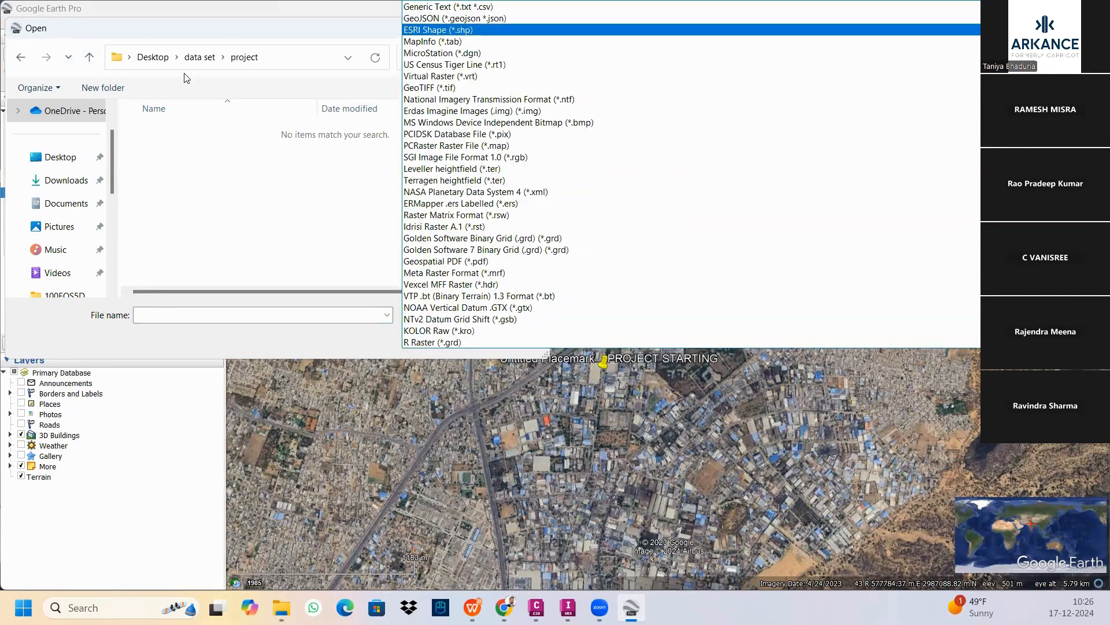
left_click(261, 172)
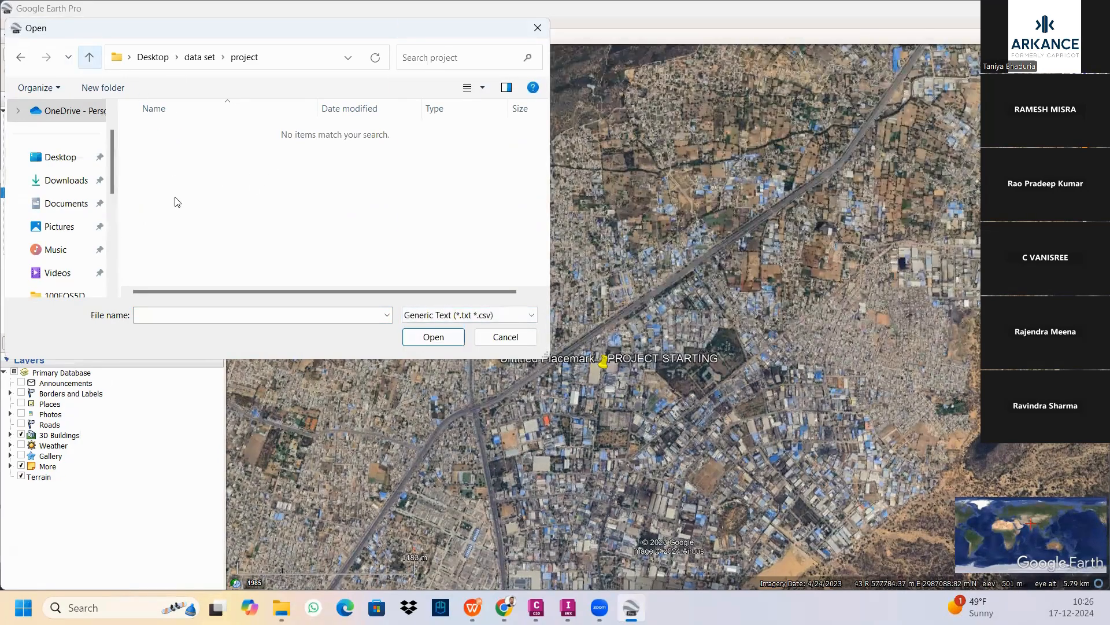
Browse to New folder on the Desktop and set the import file filter to All files (*.*).
left_click(89, 57)
left_click(89, 57)
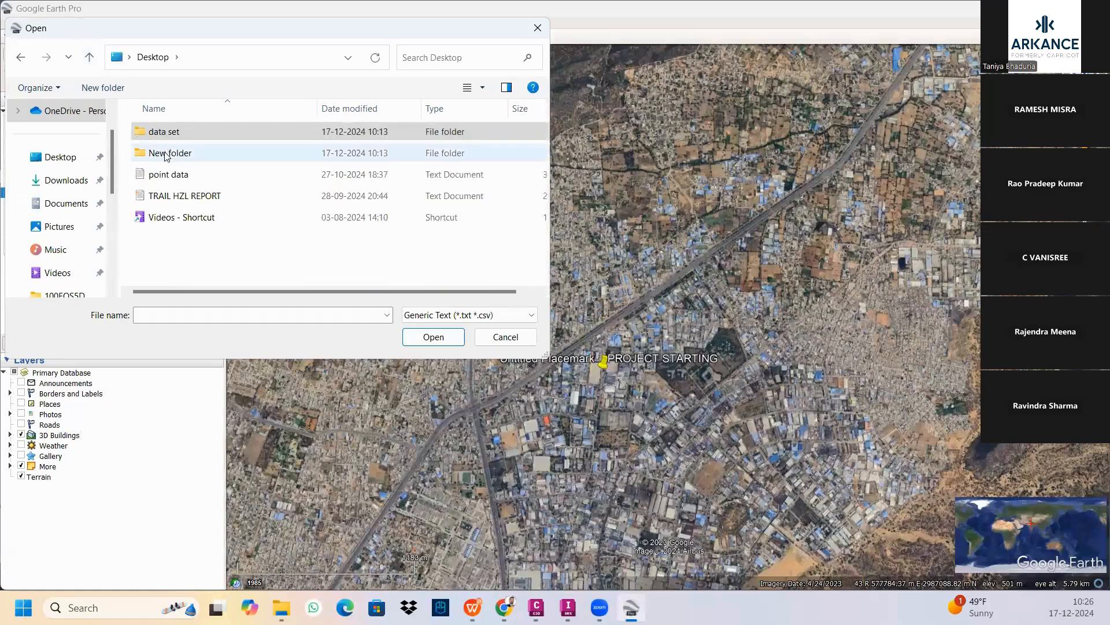
double_click(167, 153)
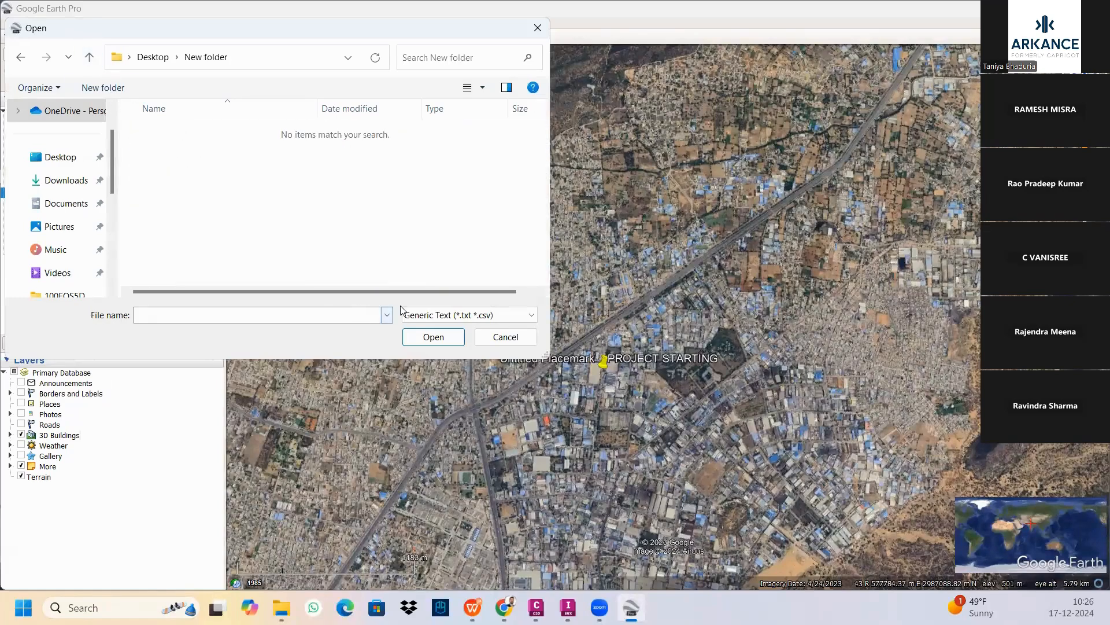
left_click(437, 320)
scroll(453, 340, "down", 2)
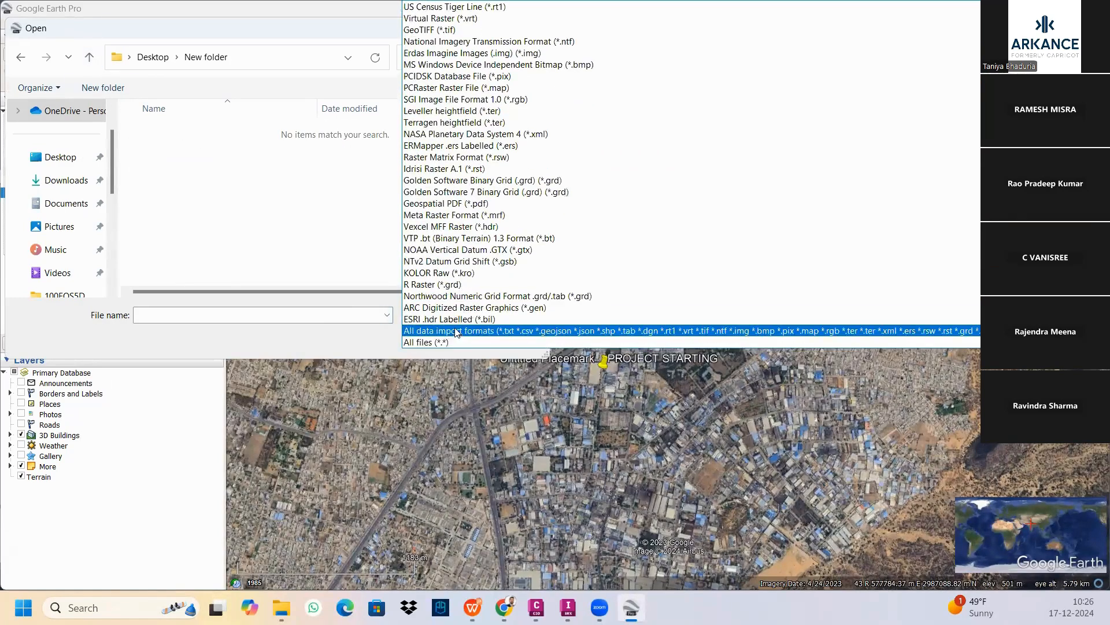
left_click(440, 344)
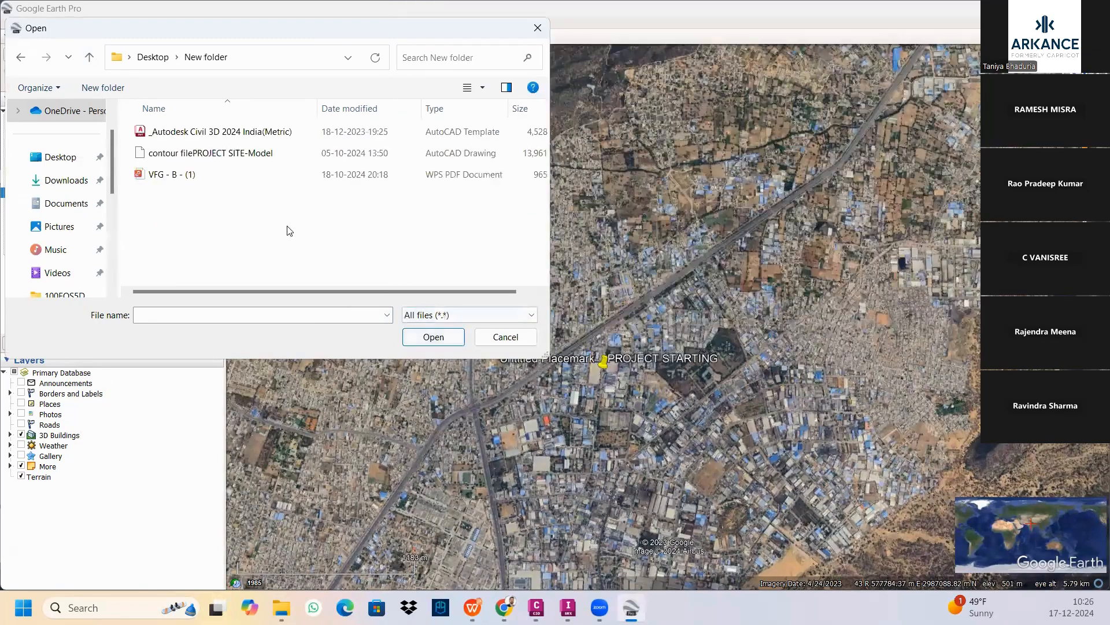
Import the PROJECT BOUNDARY KMZ from the sample data folder inside the data set folder on the Desktop.
left_click(89, 57)
double_click(170, 132)
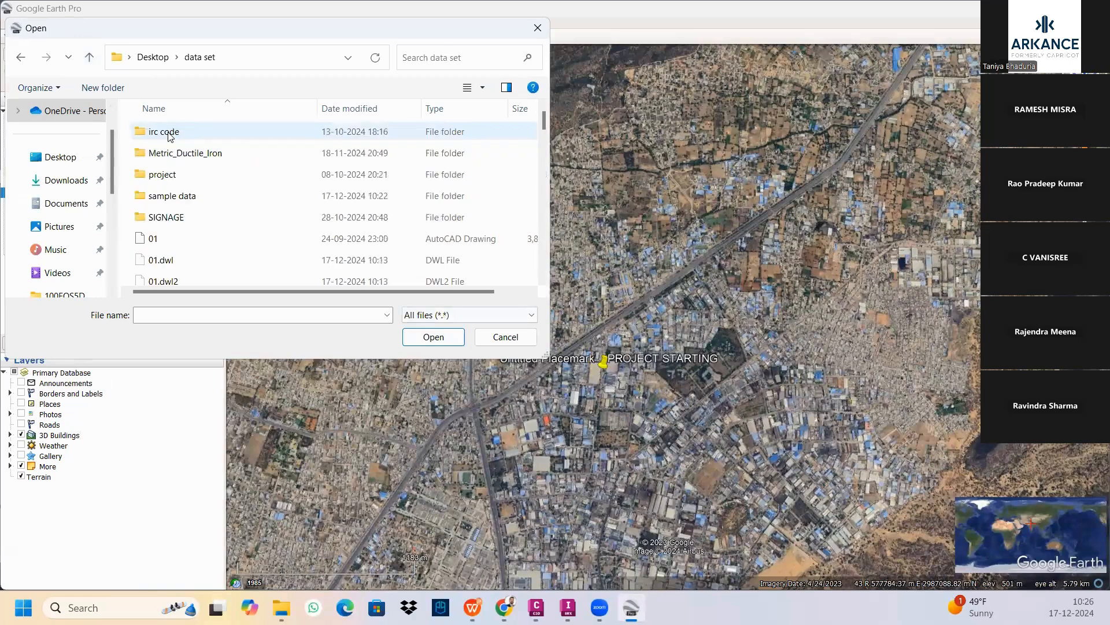
double_click(162, 174)
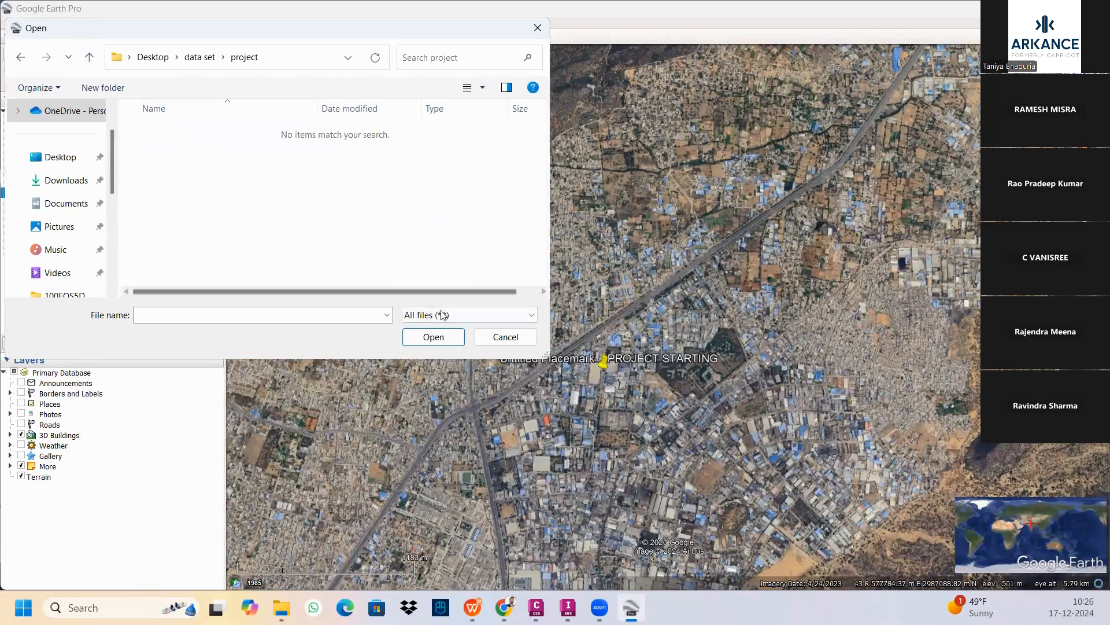
left_click(89, 56)
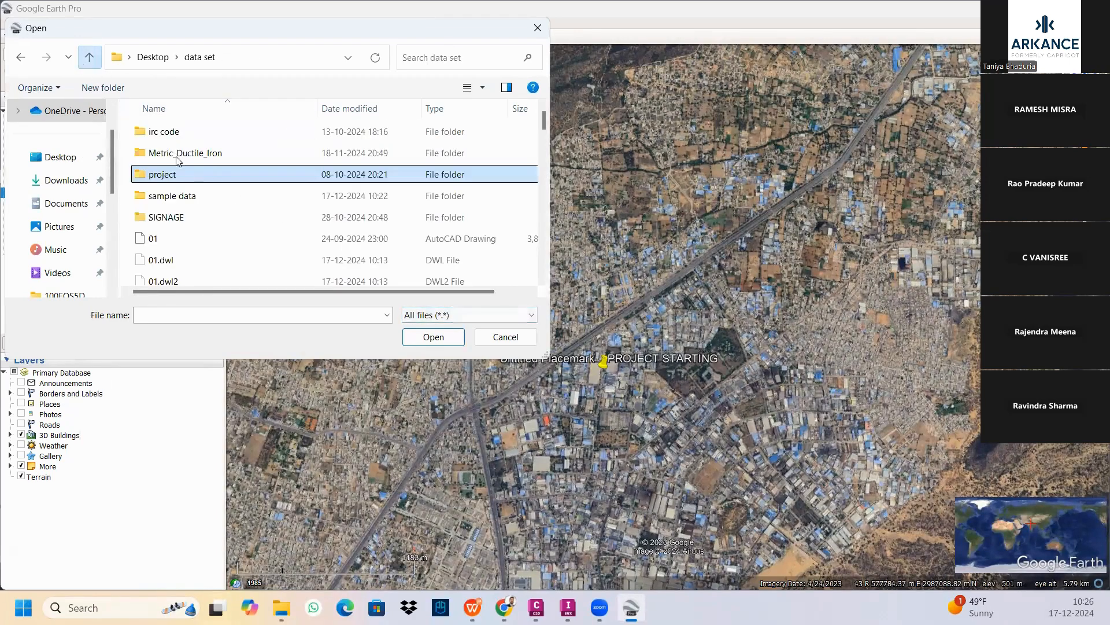
double_click(191, 197)
scroll(206, 176, "down", 5)
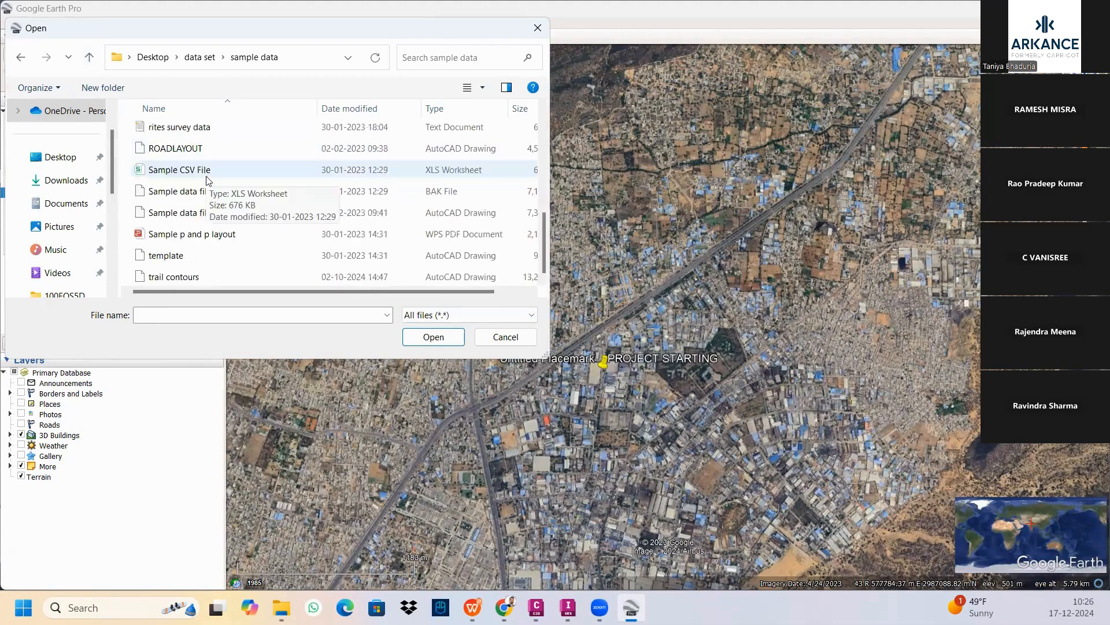
scroll(206, 180, "up", 5)
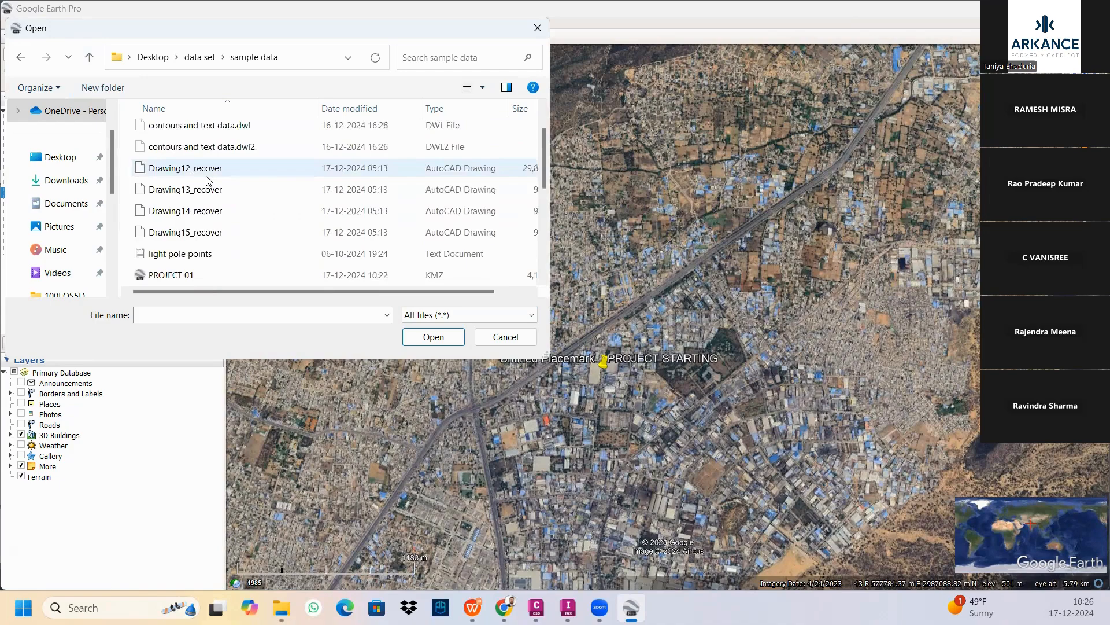
scroll(207, 180, "down", 1)
left_click(196, 232)
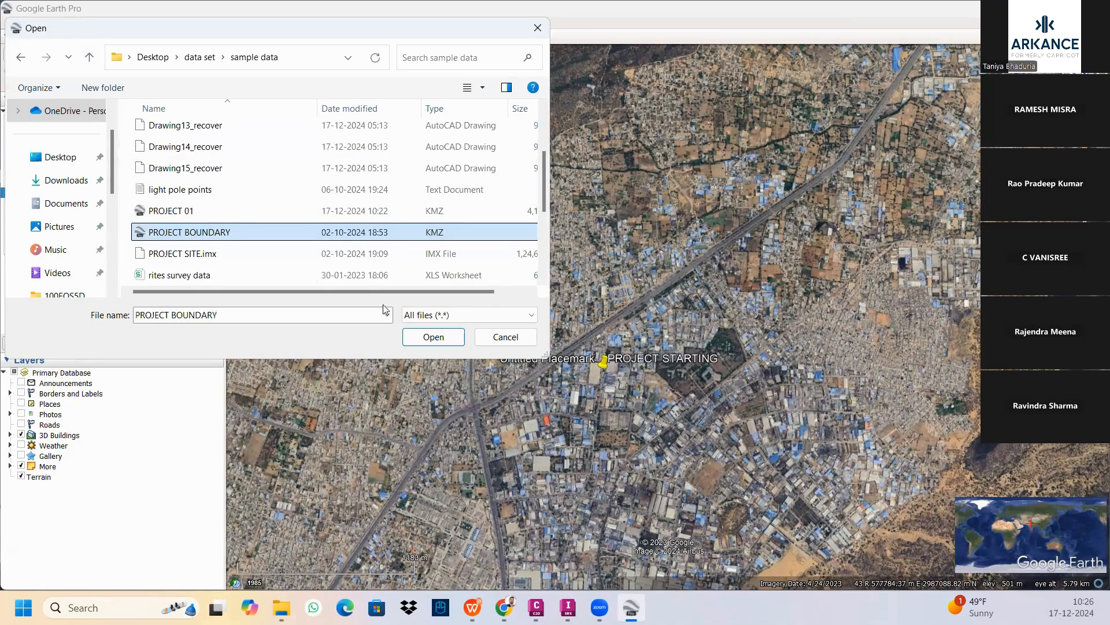
left_click(446, 344)
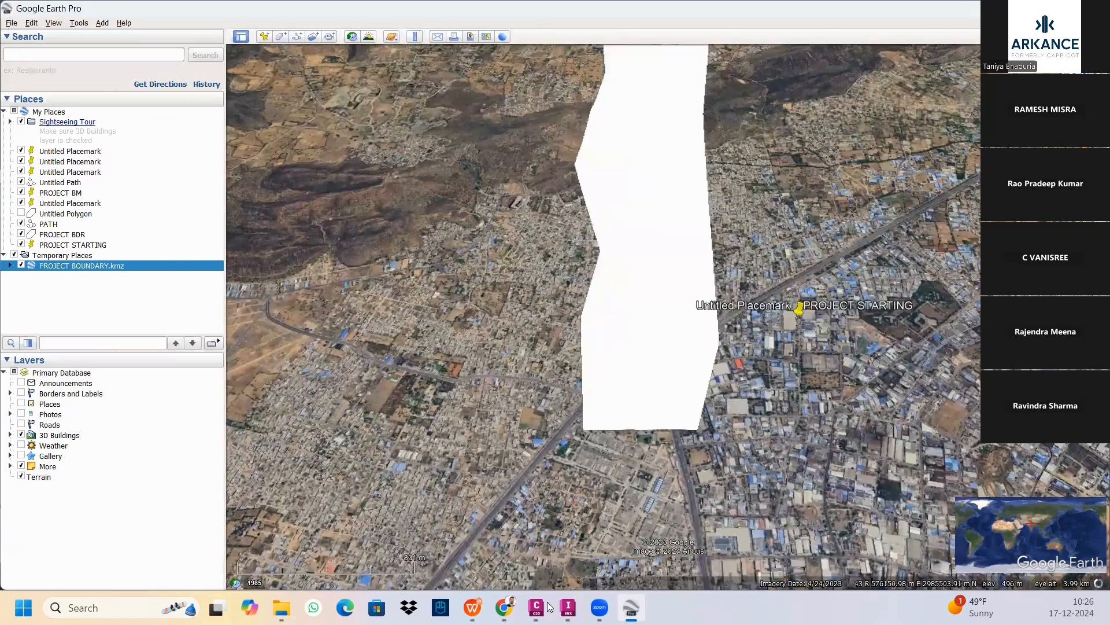
Switch to the 01.dwg drawing in Civil 3D and examine the flyover junction at the highway's southern end and the HIP No.1 curve table.
mouse_move(536, 607)
left_click(675, 535)
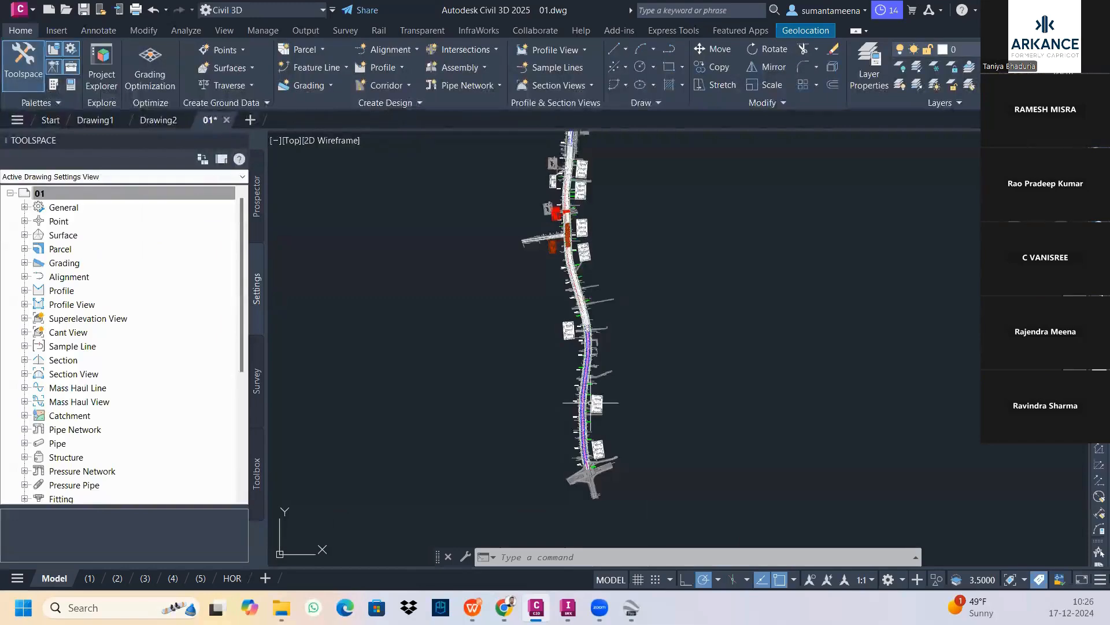
scroll(560, 397, "up", 1)
left_click(498, 359)
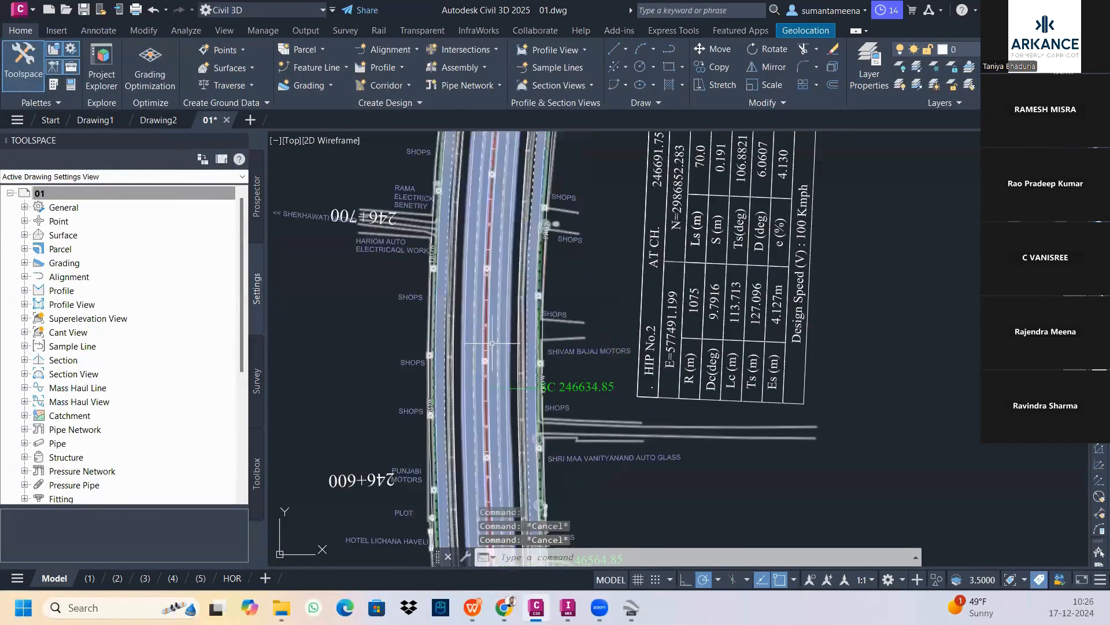
key("Escape")
key("Escape")
scroll(616, 314, "down", 2)
scroll(616, 318, "down", 3)
scroll(525, 302, "up", 3)
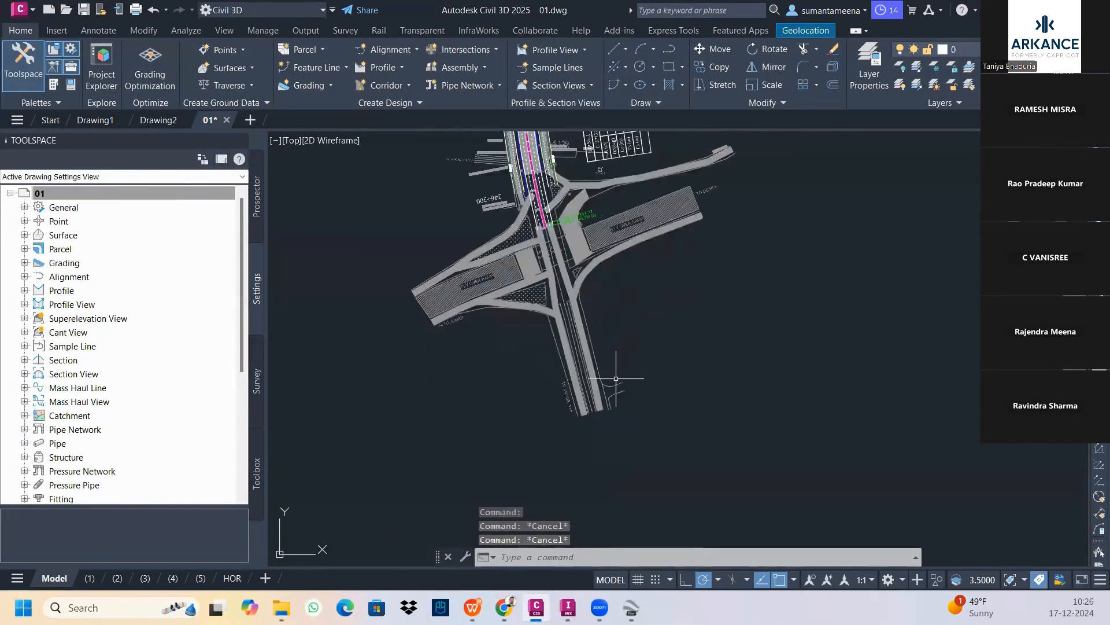
middle_click_drag(524, 302, 518, 367)
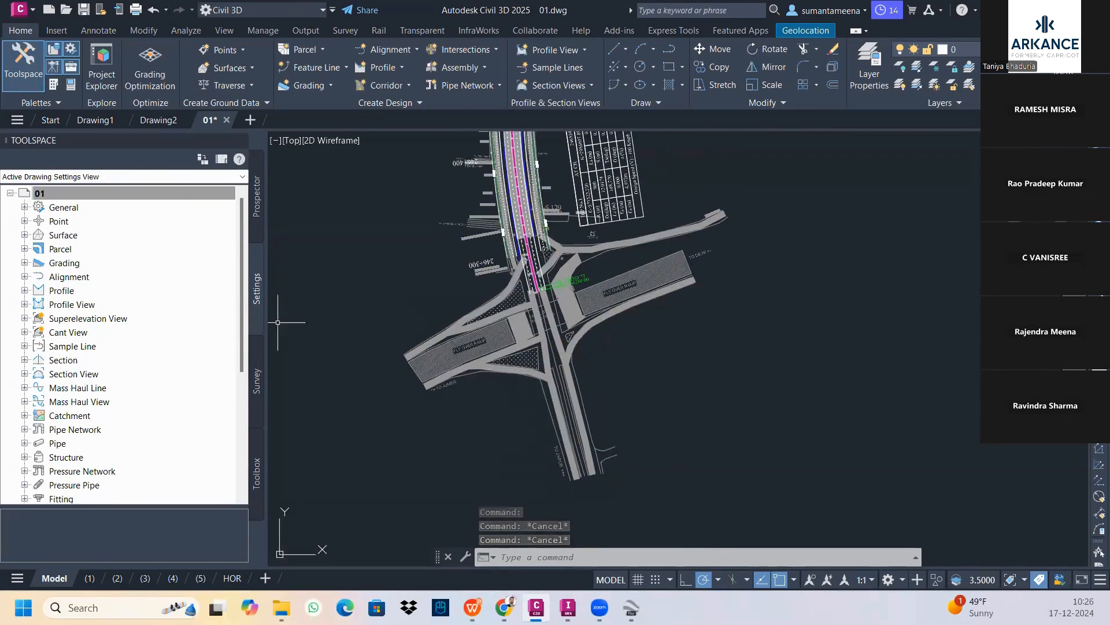
scroll(534, 340, "up", 3)
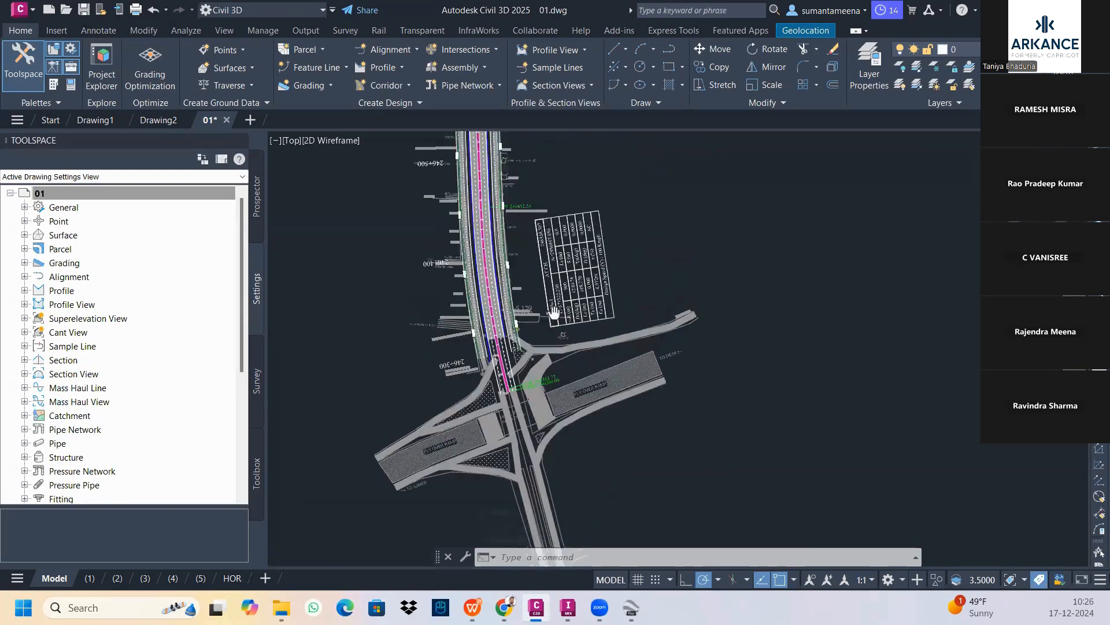
scroll(533, 340, "up", 3)
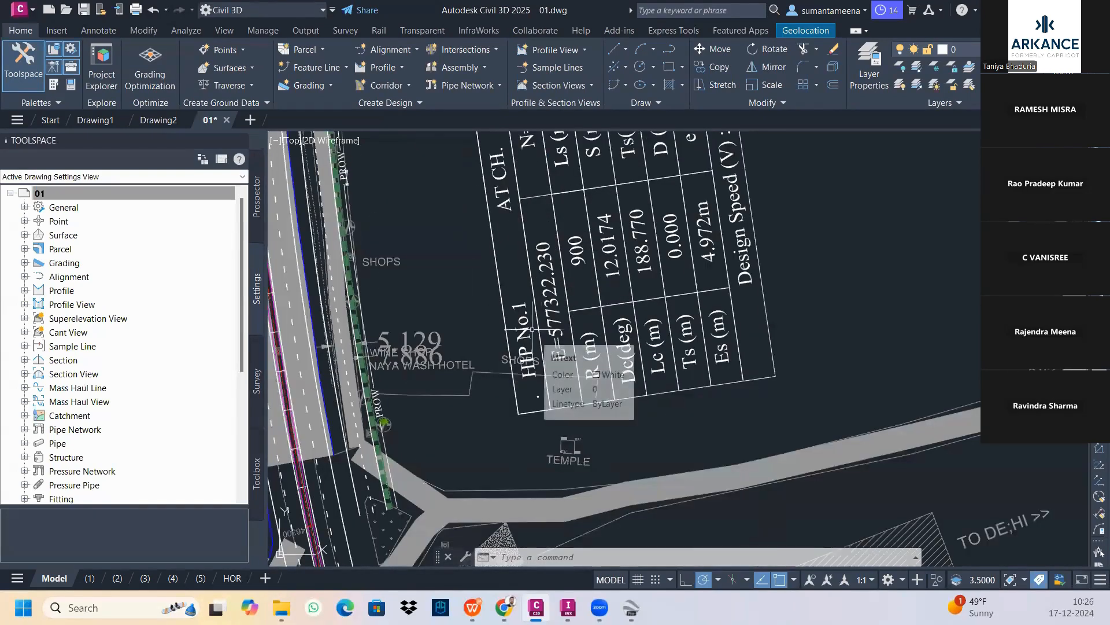
scroll(531, 329, "down", 2)
scroll(532, 330, "down", 4)
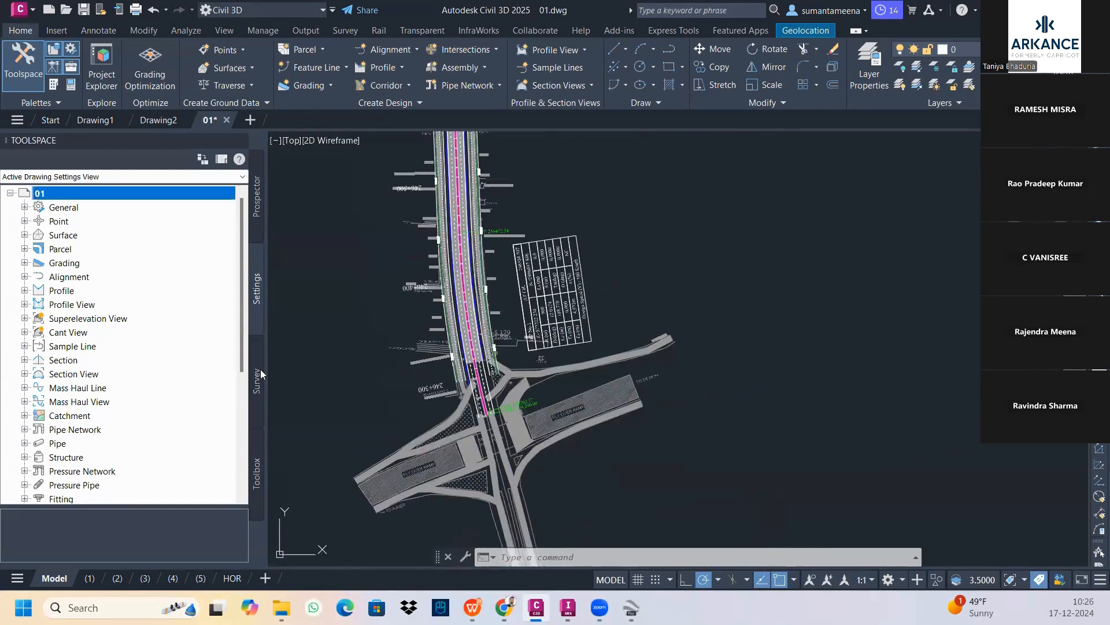
Set up a KML export of all objects with text and object information, using the drawing coordinate system transform and draping objects on ground.
scroll(70, 315, "down", 5)
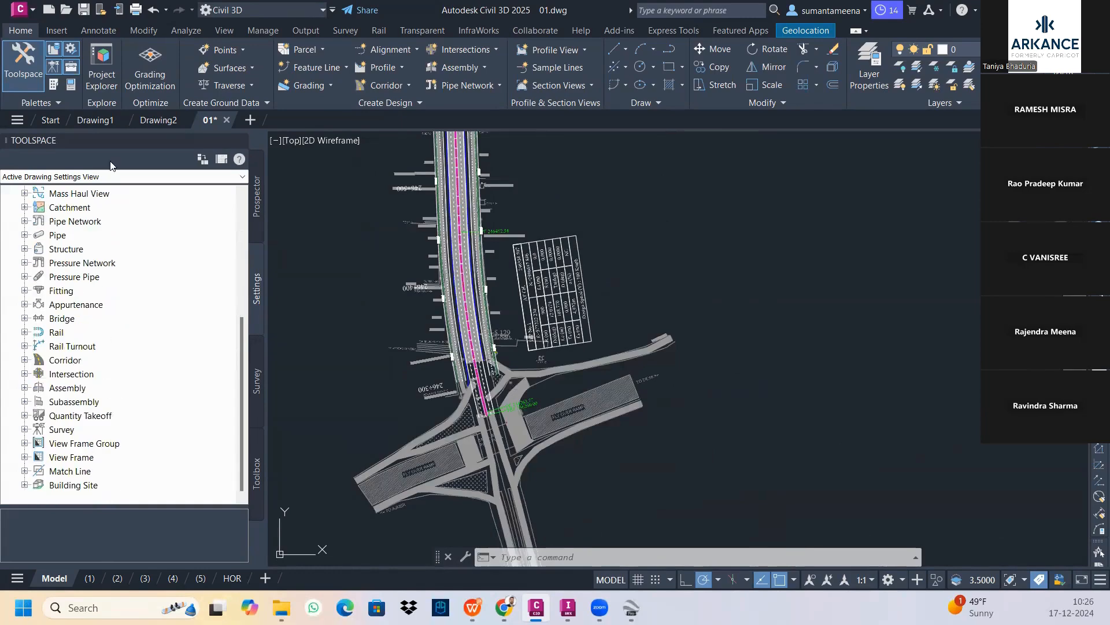
left_click(256, 473)
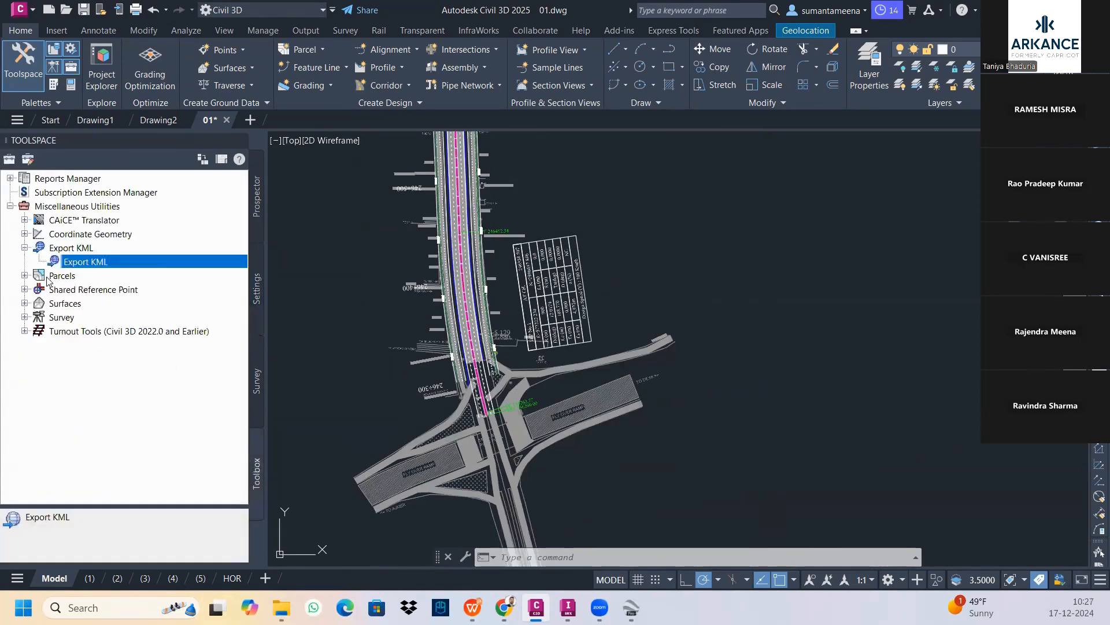
right_click(79, 265)
left_click(98, 277)
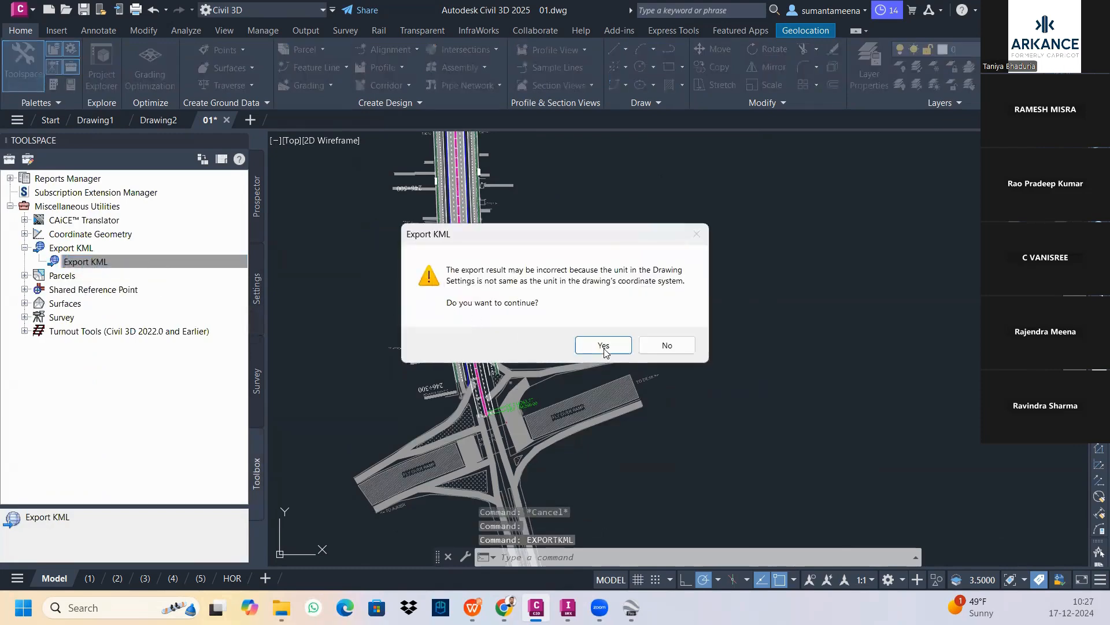
key("Return")
left_click(563, 411)
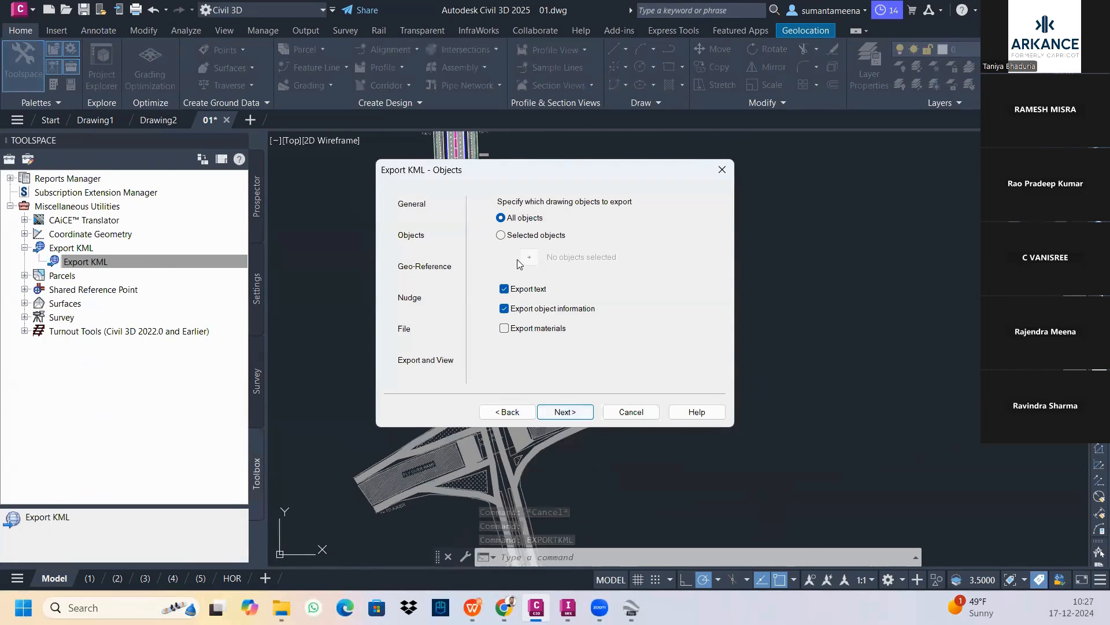
left_click(565, 411)
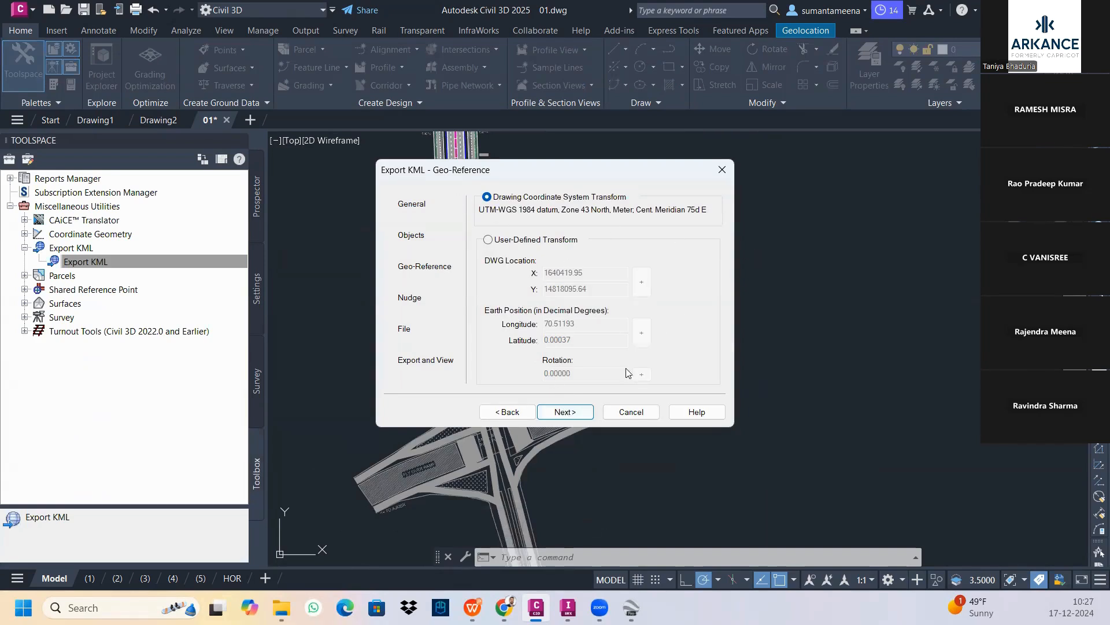
left_click(573, 412)
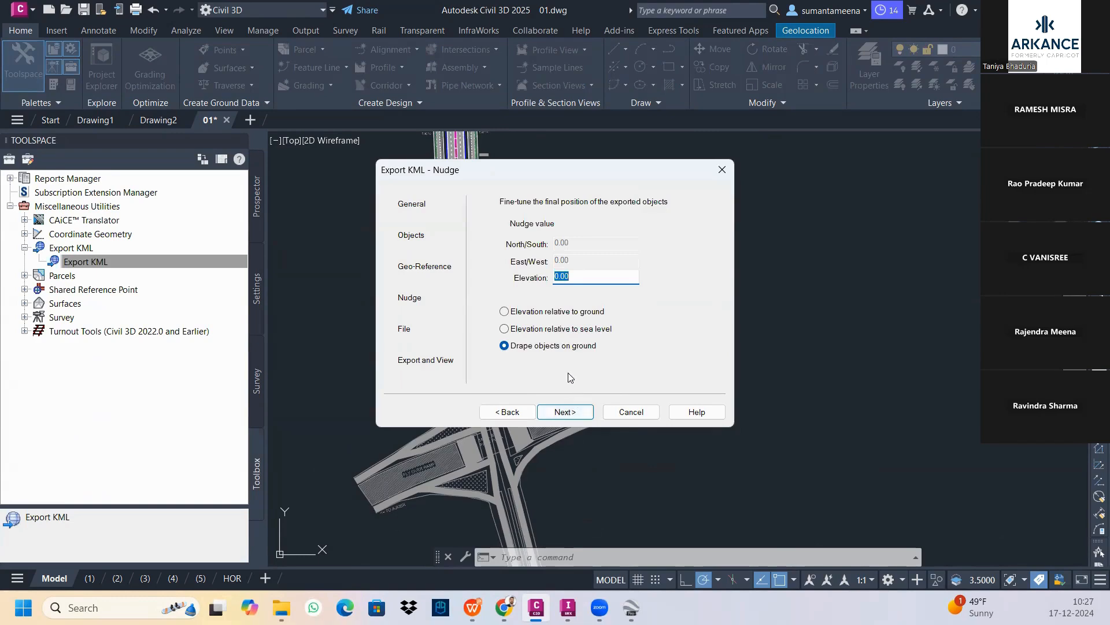
left_click(567, 412)
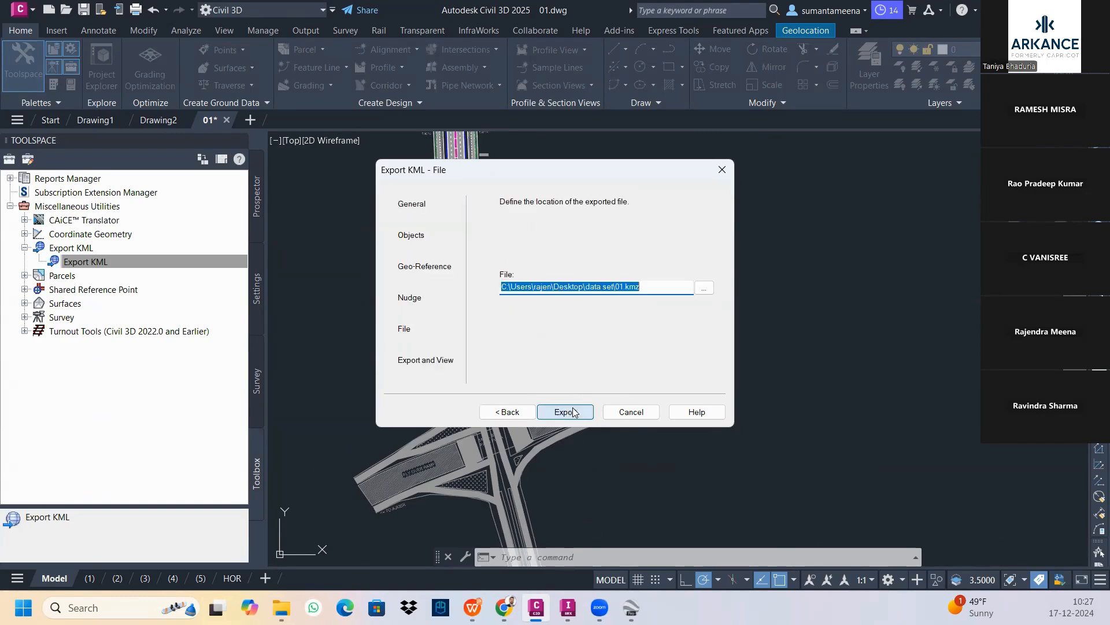
Export the model as a KMZ file named NEW PROJECT in the sample data folder, then close the export wizard.
left_click(706, 293)
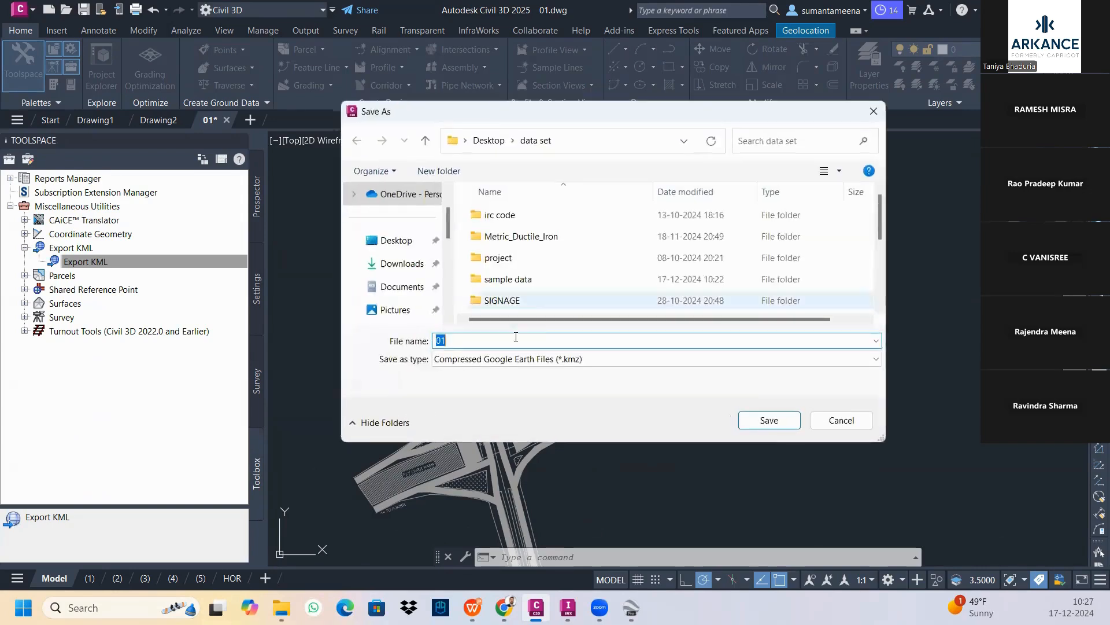
scroll(504, 302, "down", 3)
scroll(507, 308, "up", 3)
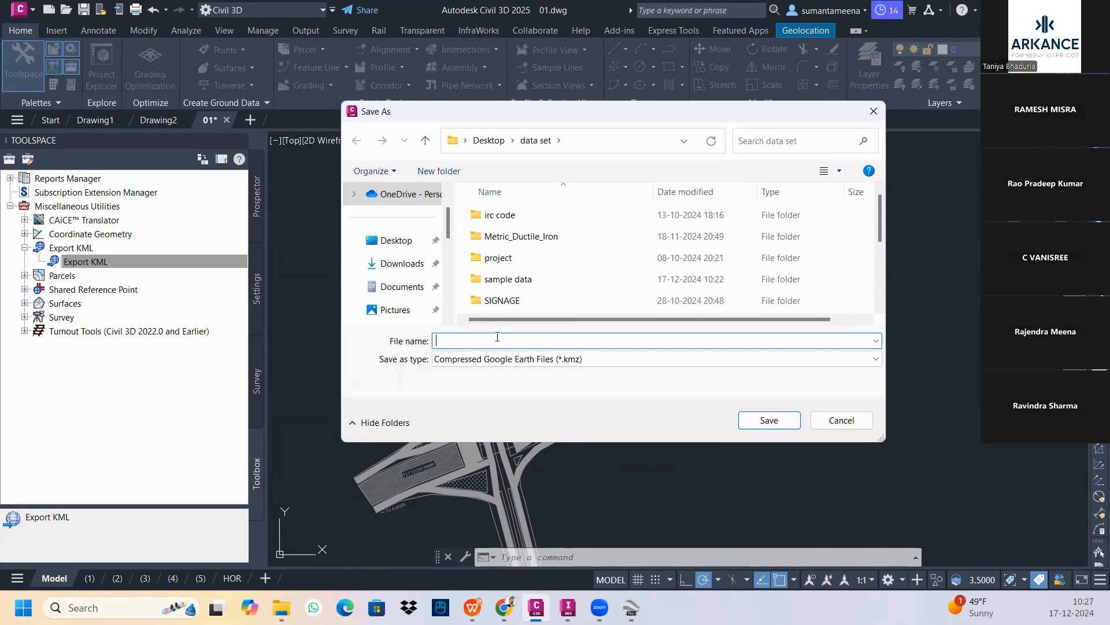
type("NEW PROJECT")
double_click(550, 280)
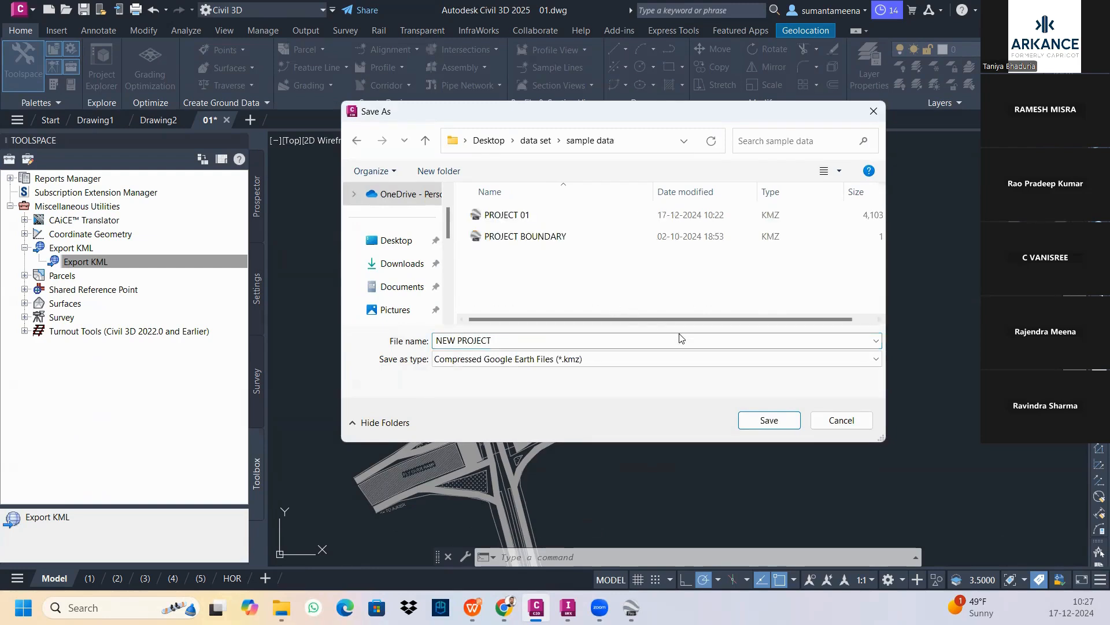
left_click(749, 420)
left_click(565, 411)
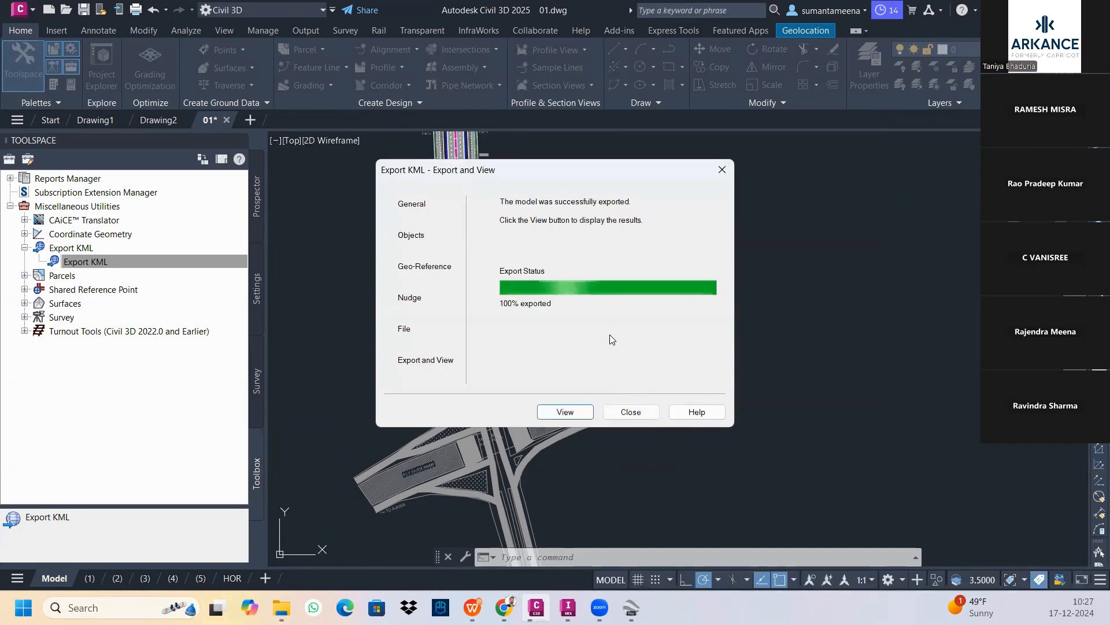
left_click(632, 411)
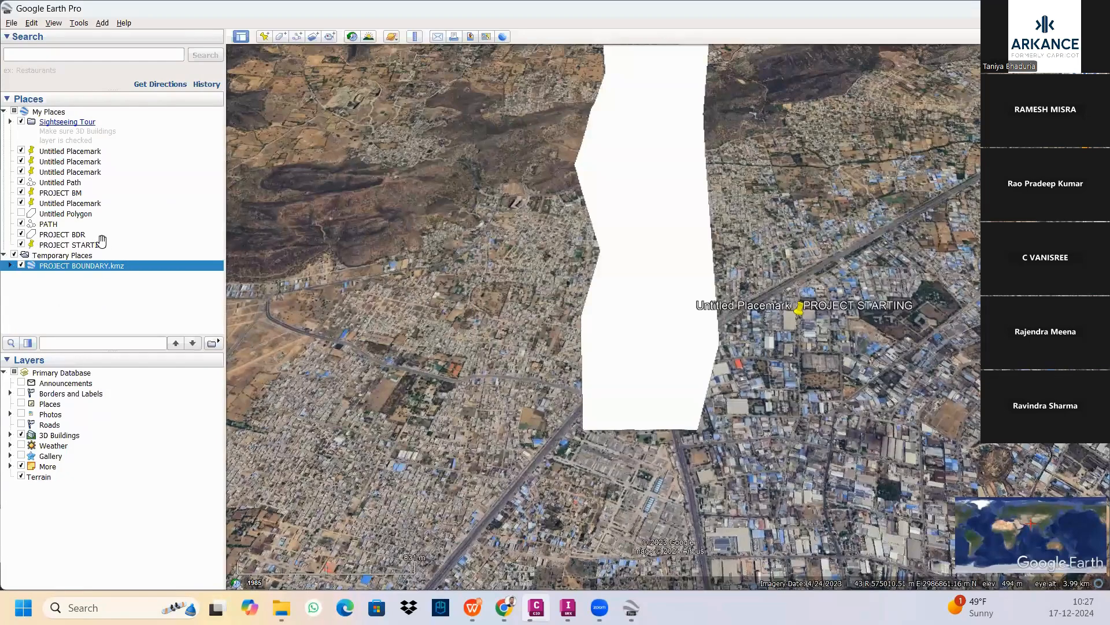
In Google Earth Pro, hide the PROJECT BOUNDARY overlay and import the NEW PROJECT KMZ from the sample data folder.
left_click(12, 23)
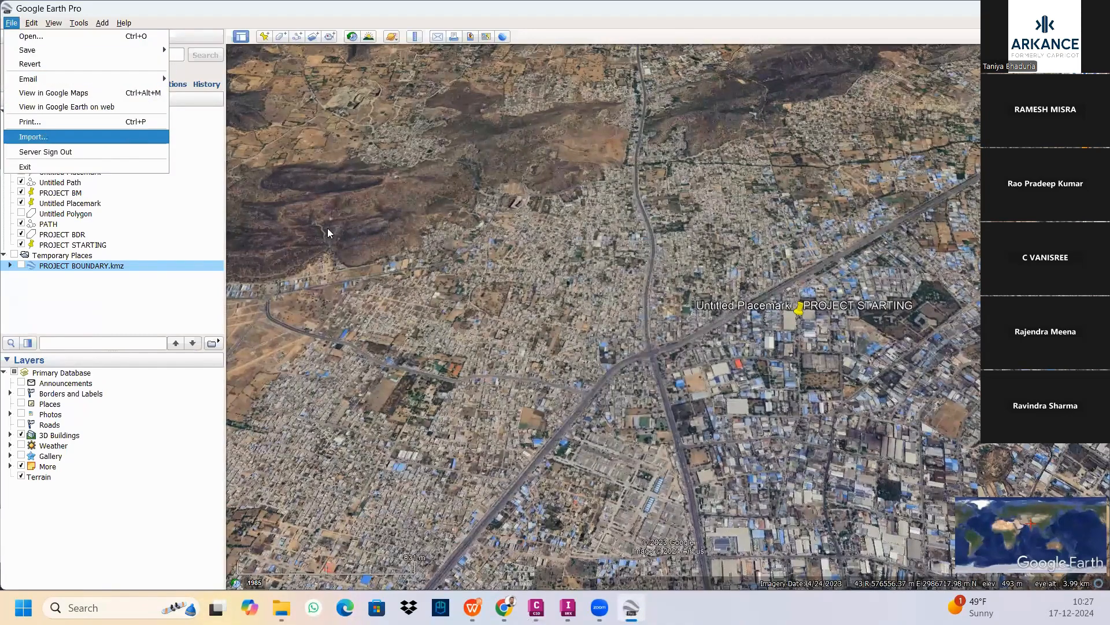
key("Return")
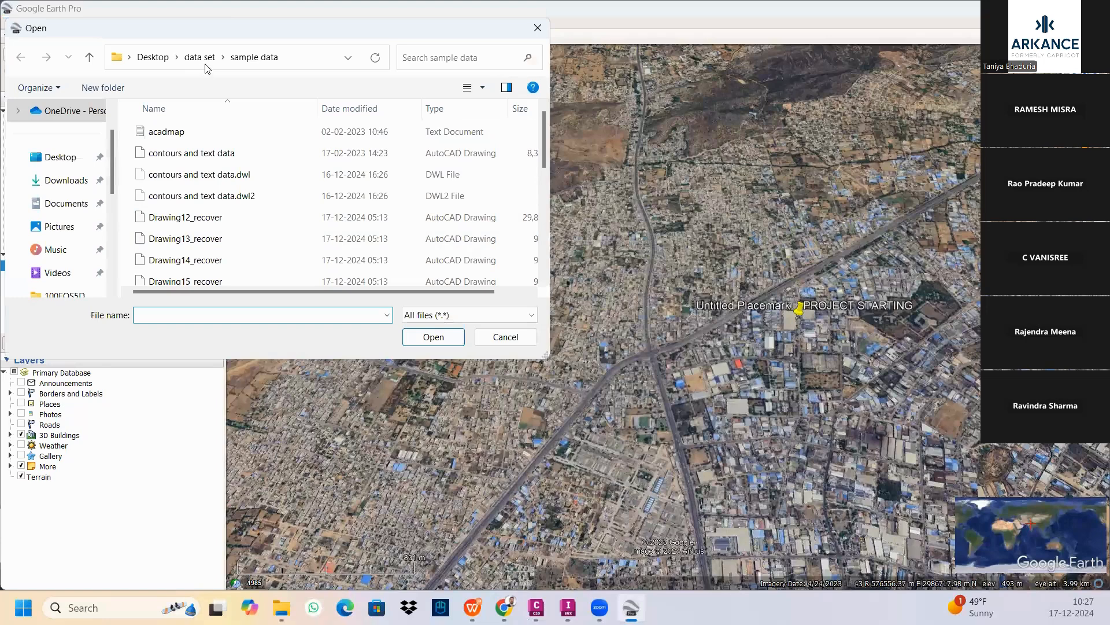
scroll(250, 157, "down", 2)
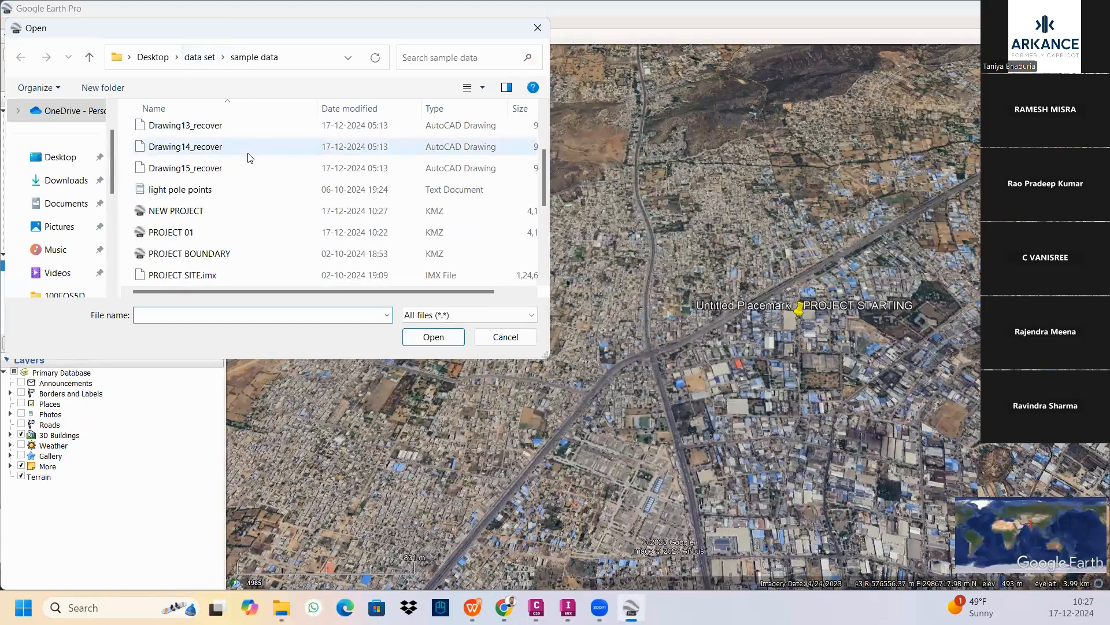
left_click(200, 211)
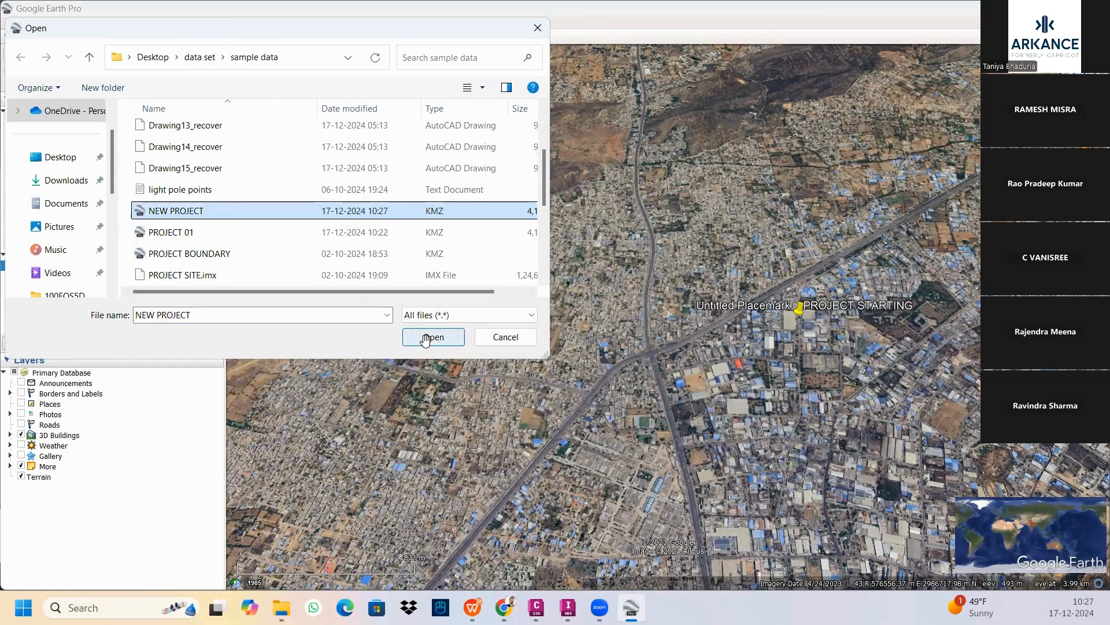
left_click(425, 337)
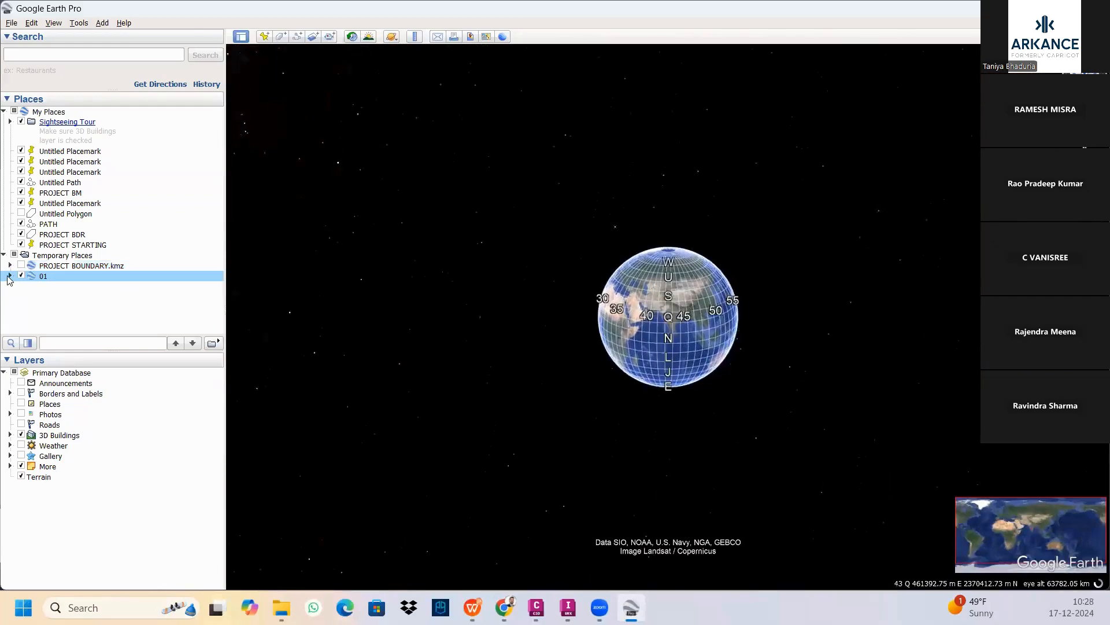
Expand the imported 01 entry and its Model folder, and fly to the first polyline to check its location.
left_click(10, 277)
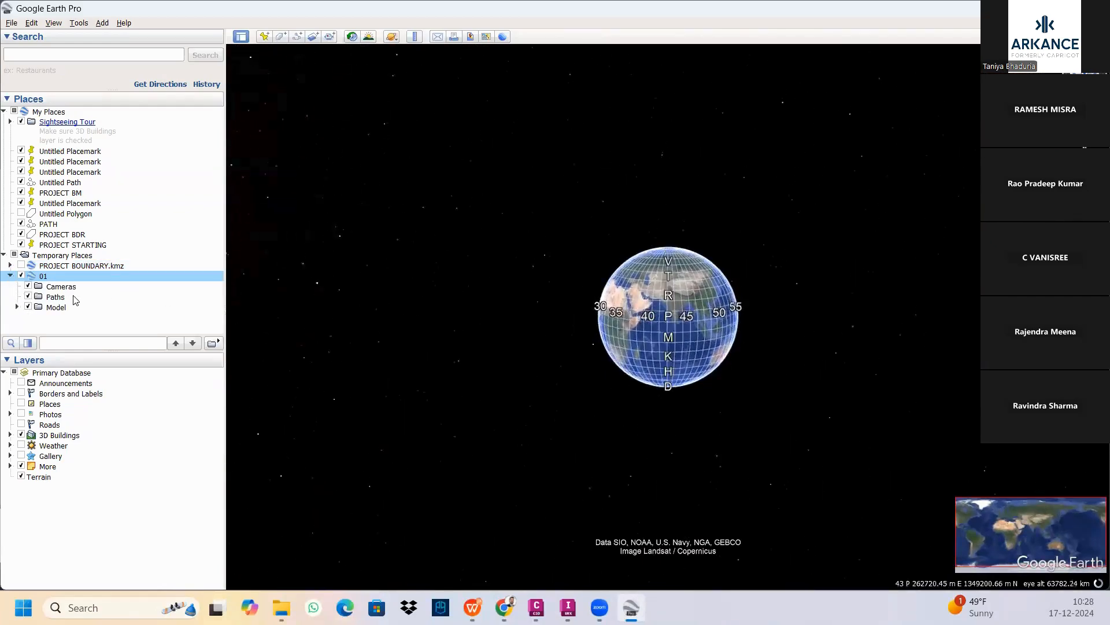
left_click(18, 307)
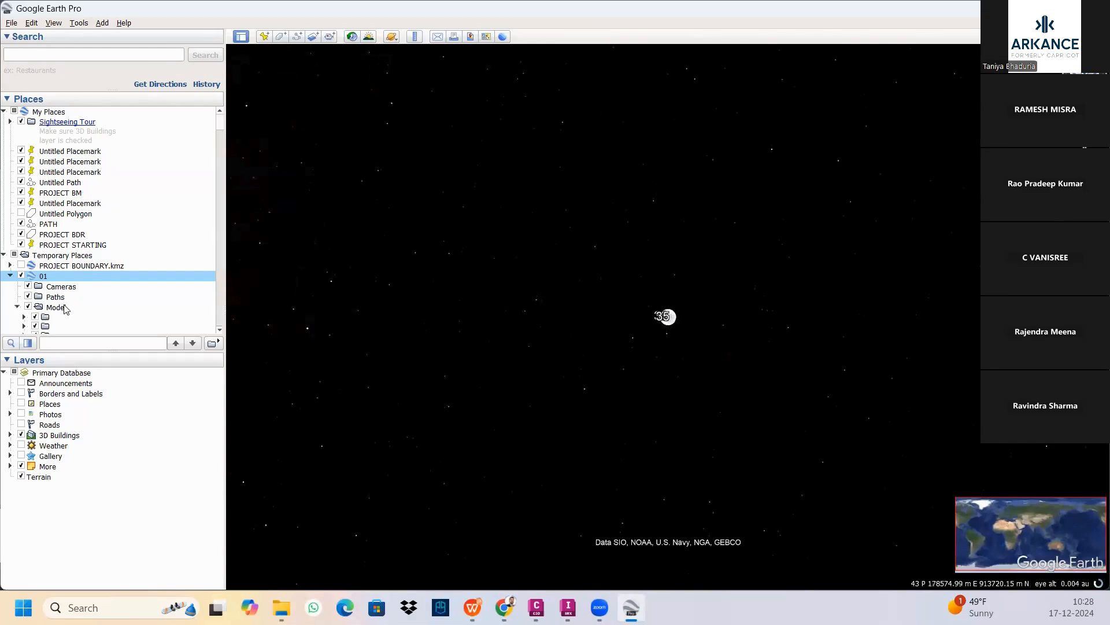
double_click(74, 321)
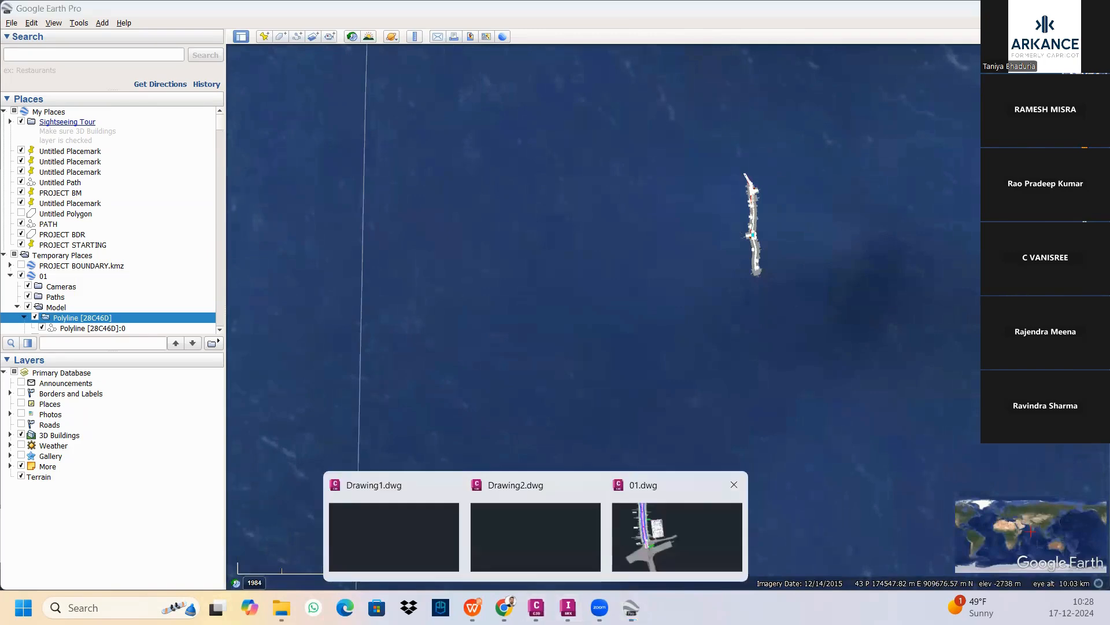
Return to the 01.dwg drawing in Civil 3D and erase the horizontal strip drawing southeast of the highway plan.
left_click(671, 541)
scroll(681, 330, "down", 6)
left_click(875, 421)
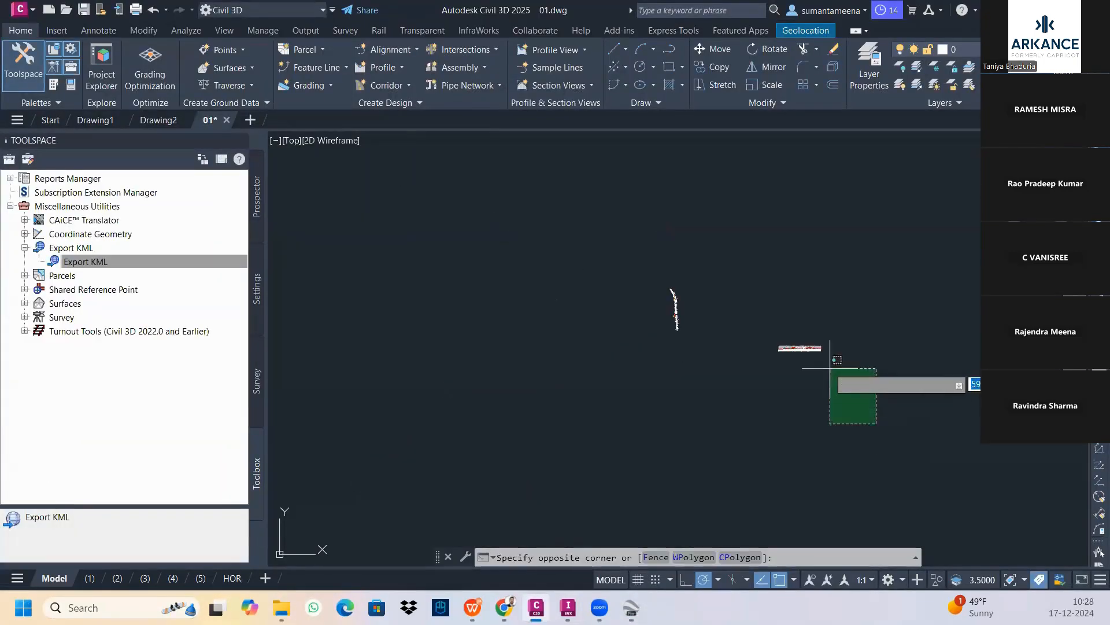
left_click(756, 325)
key("Delete")
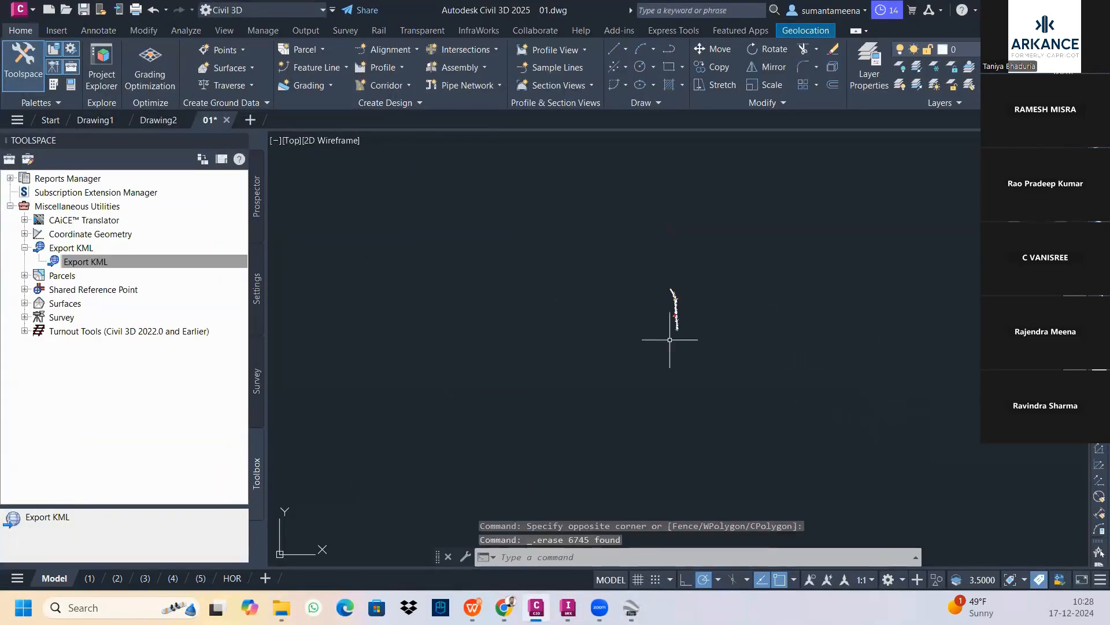
Erase the stray object lying in the empty area west of the highway plan.
left_click(560, 318)
left_click(411, 217)
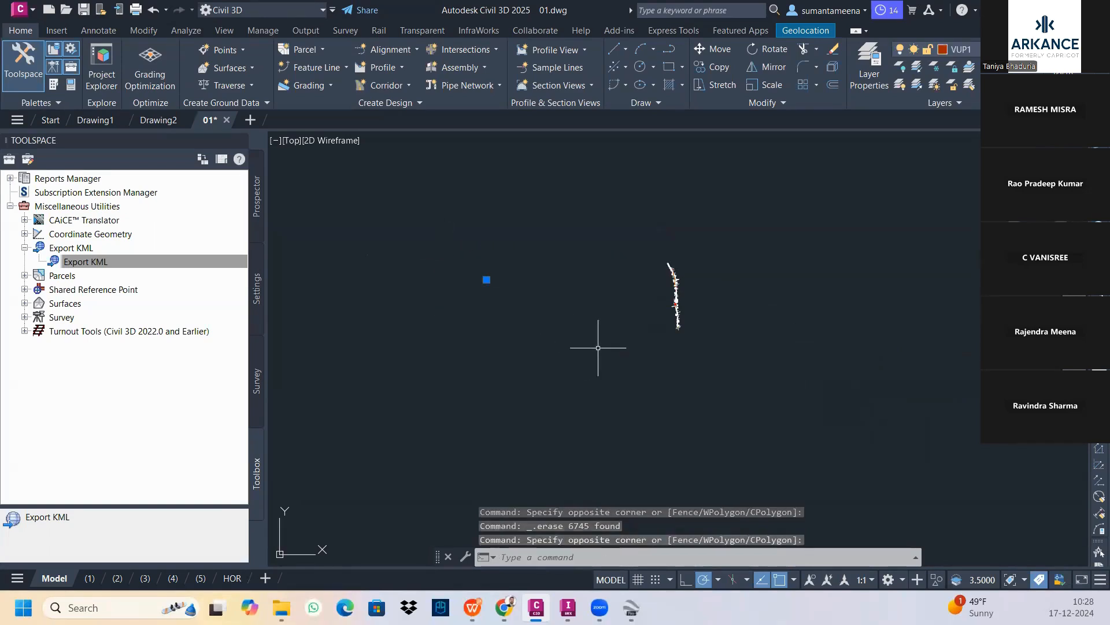
key("Delete")
Check the empty areas around the highway plan for leftover objects with selection windows and save the drawing.
middle_click_drag(617, 310, 496, 340)
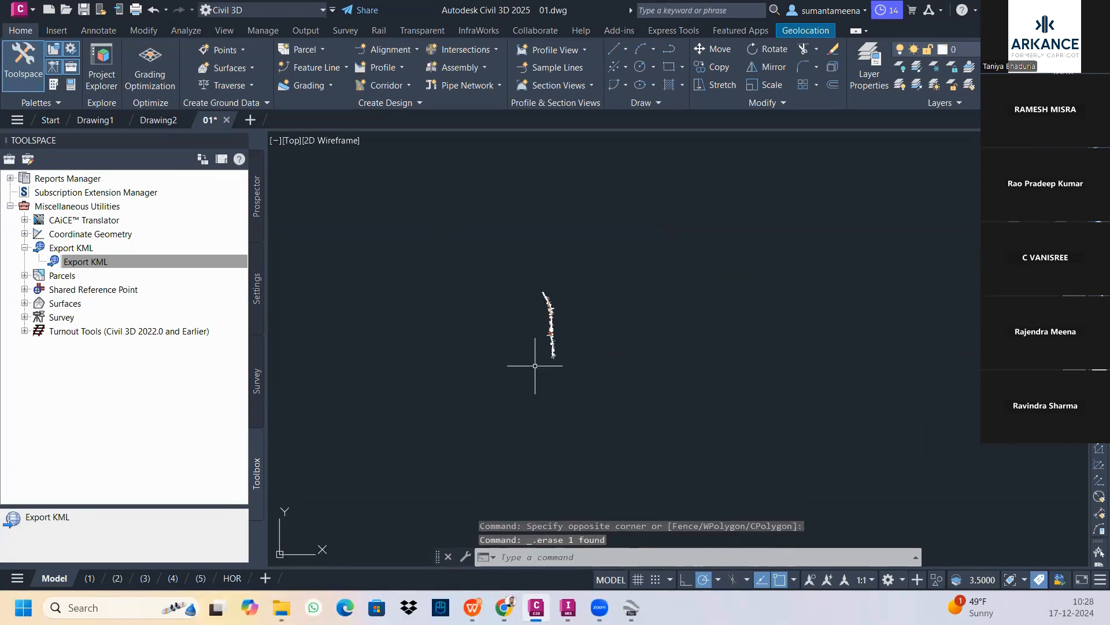
scroll(528, 351, "up", 4)
middle_click_drag(664, 368, 474, 463)
scroll(509, 373, "down", 1)
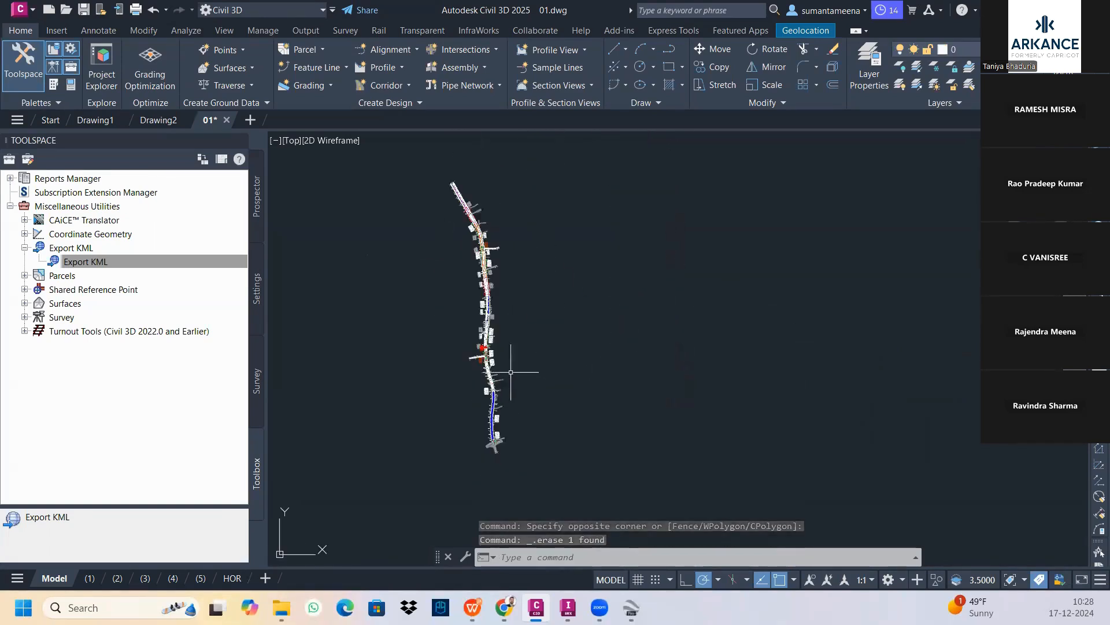
scroll(511, 371, "down", 5)
left_click(729, 441)
left_click(514, 240)
left_click(492, 420)
left_click(295, 250)
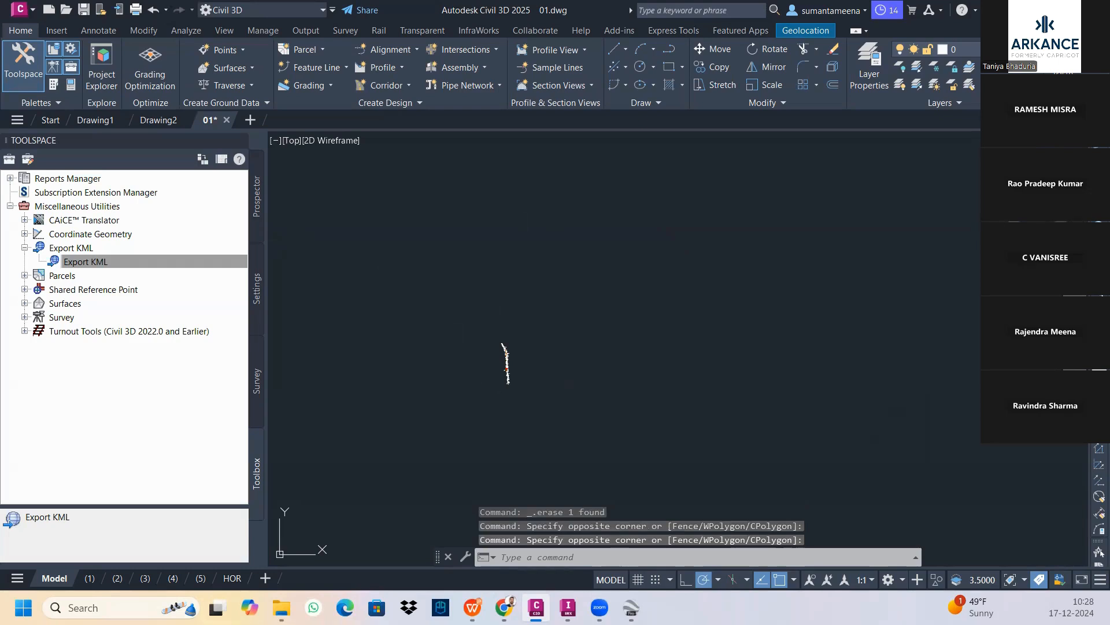
key("ctrl+s")
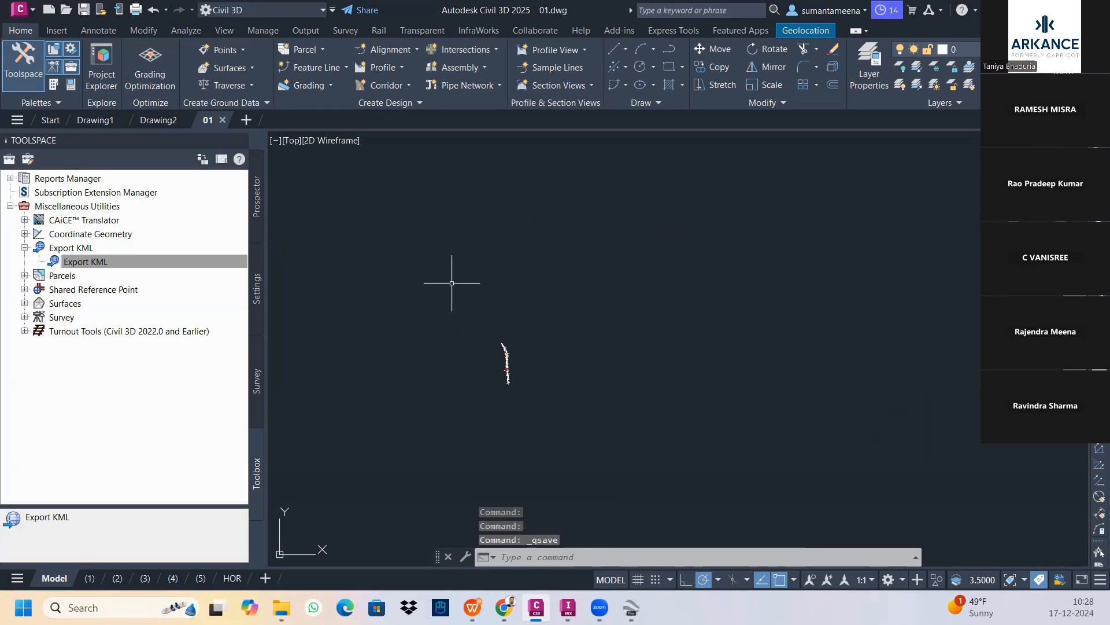
scroll(478, 368, "up", 2)
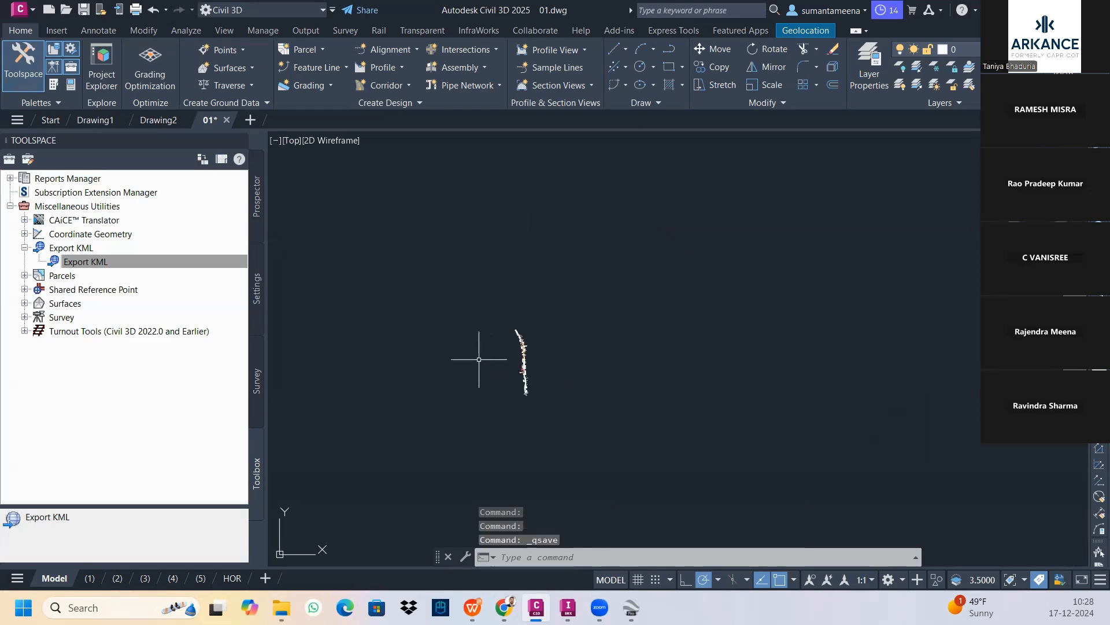
Start a KML export of all objects, accept the unit mismatch, and keep the default settings with objects draped on the ground.
scroll(510, 372, "up", 2)
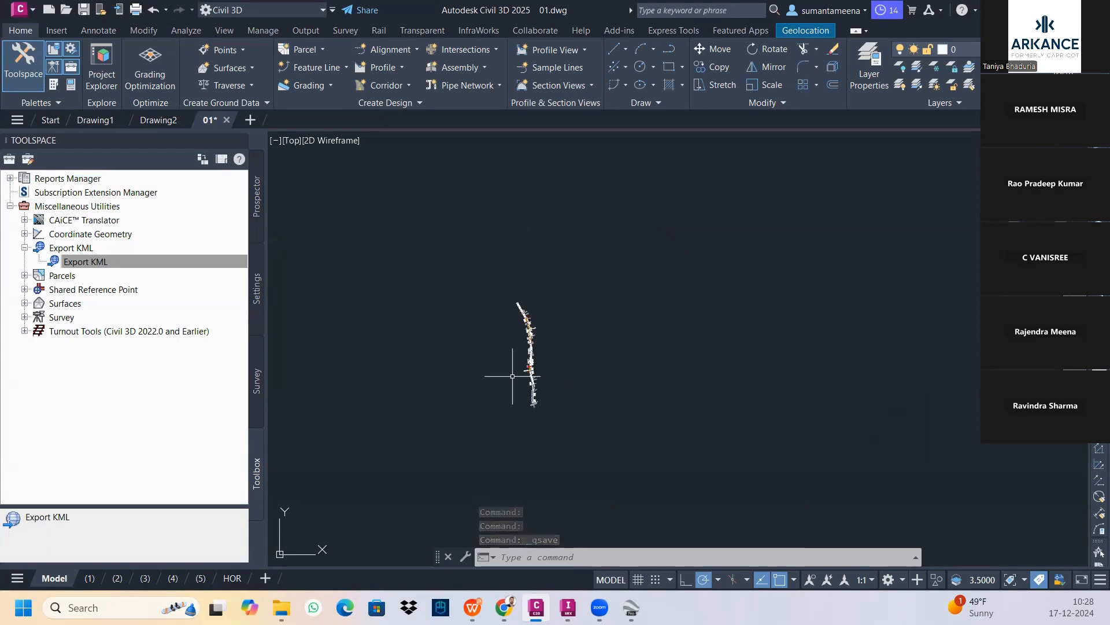
right_click(81, 262)
left_click(104, 266)
left_click(608, 343)
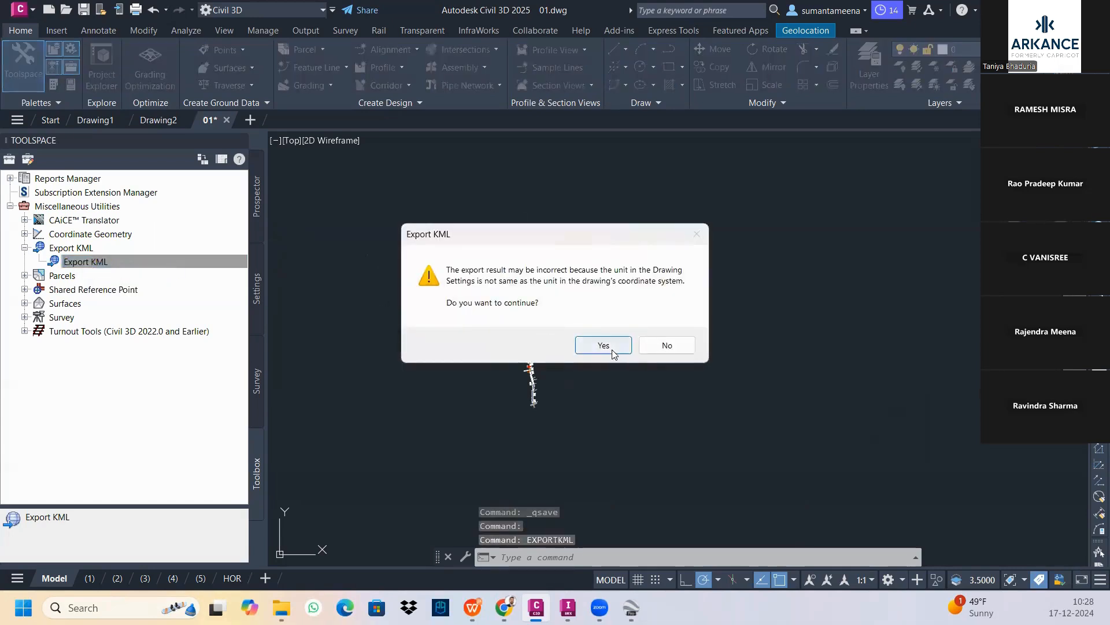
left_click(585, 412)
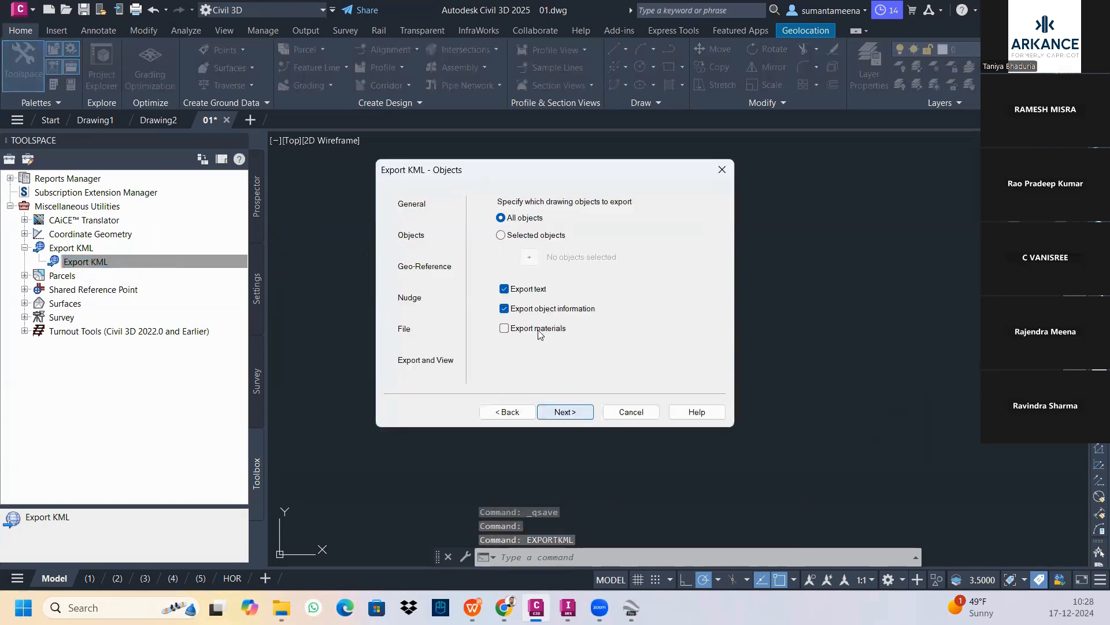
left_click(565, 412)
left_click(566, 411)
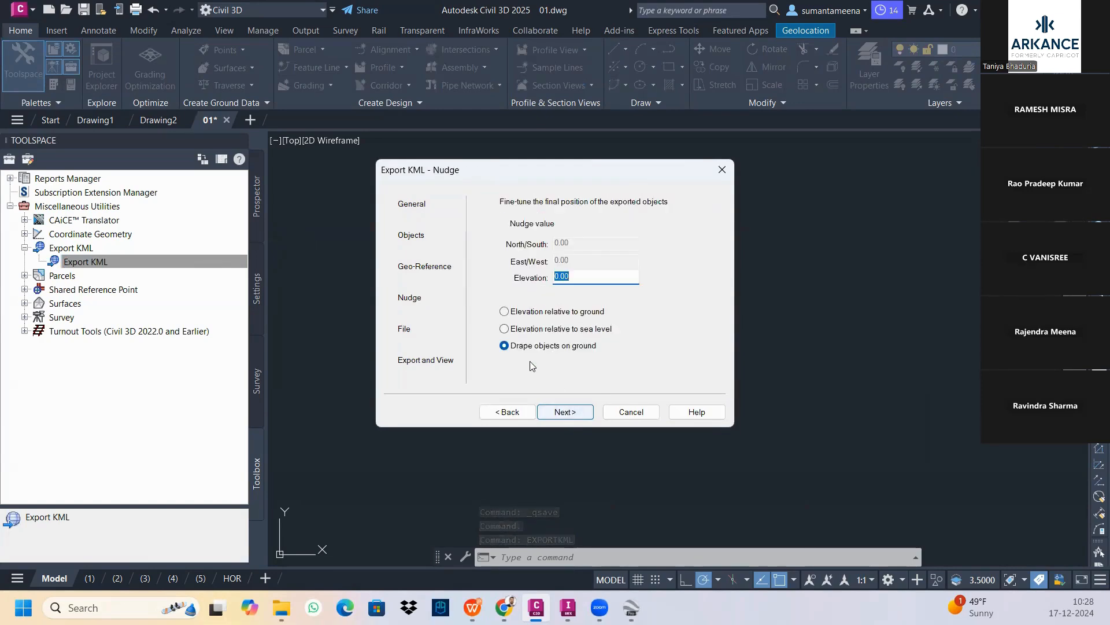
left_click(574, 414)
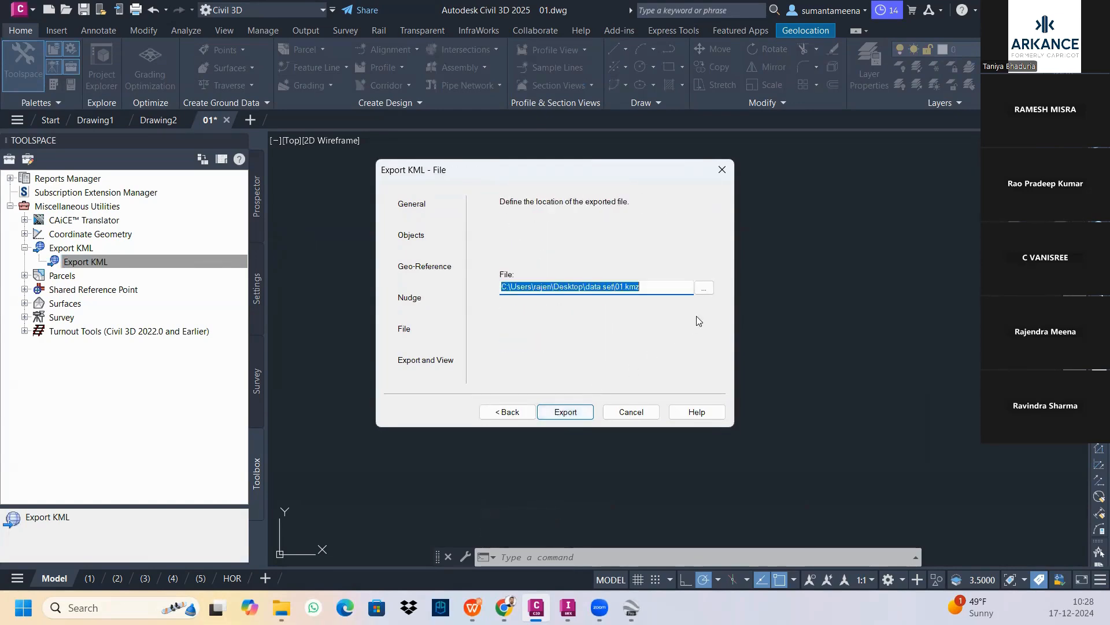
Set the export file to NEW PROJECT.kmz in the sample data folder, replace the existing file, and run the export.
left_click(712, 290)
left_click(516, 282)
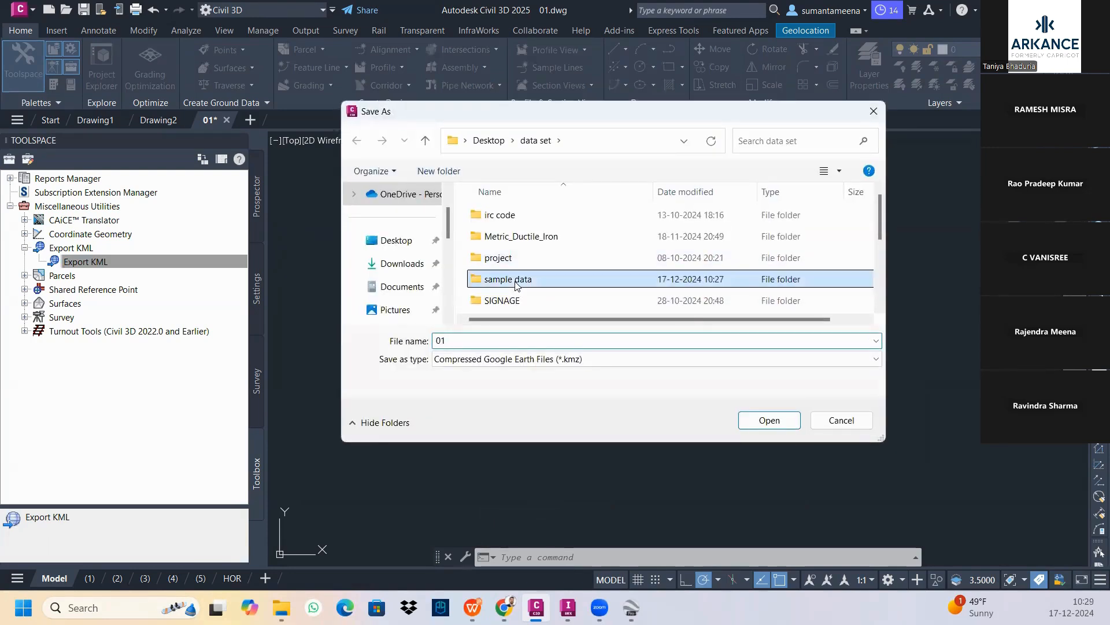
double_click(515, 280)
left_click(527, 219)
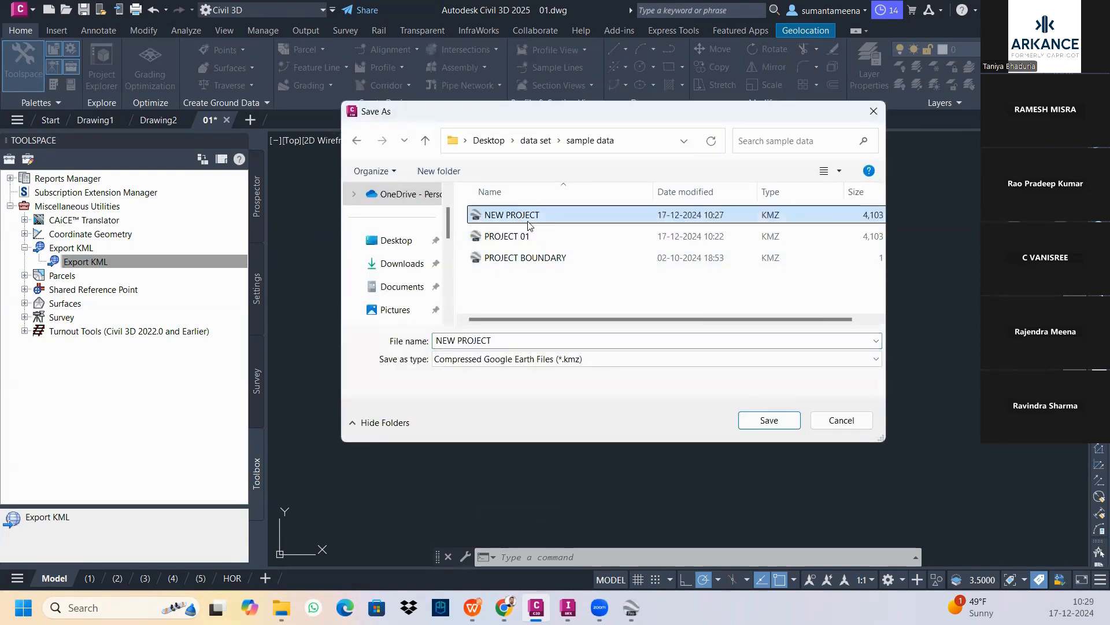
left_click(770, 422)
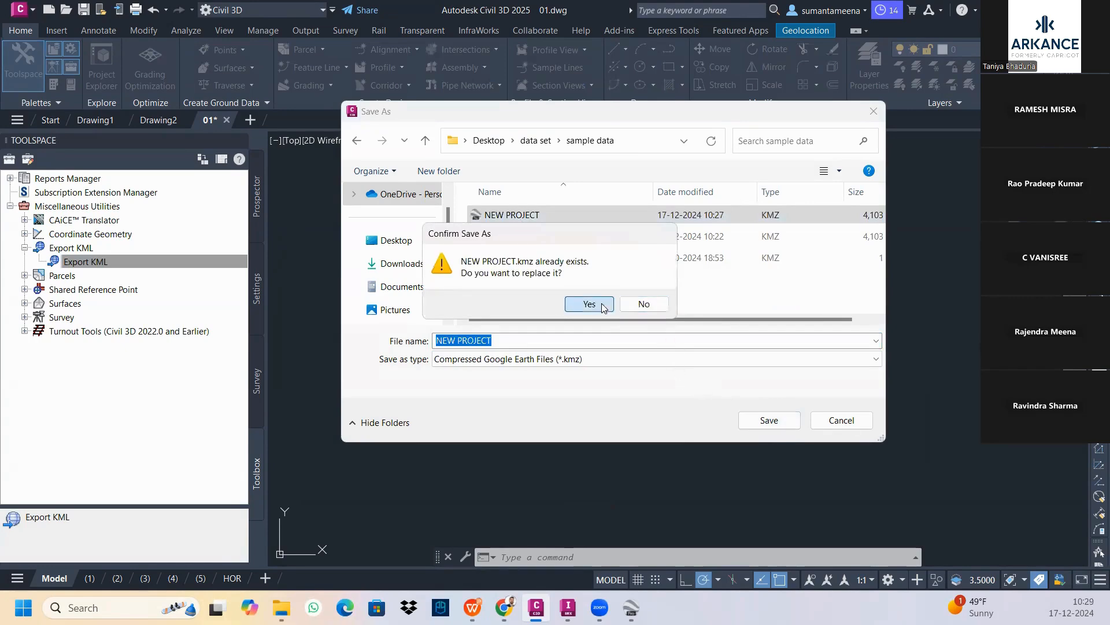
left_click(589, 304)
left_click(576, 412)
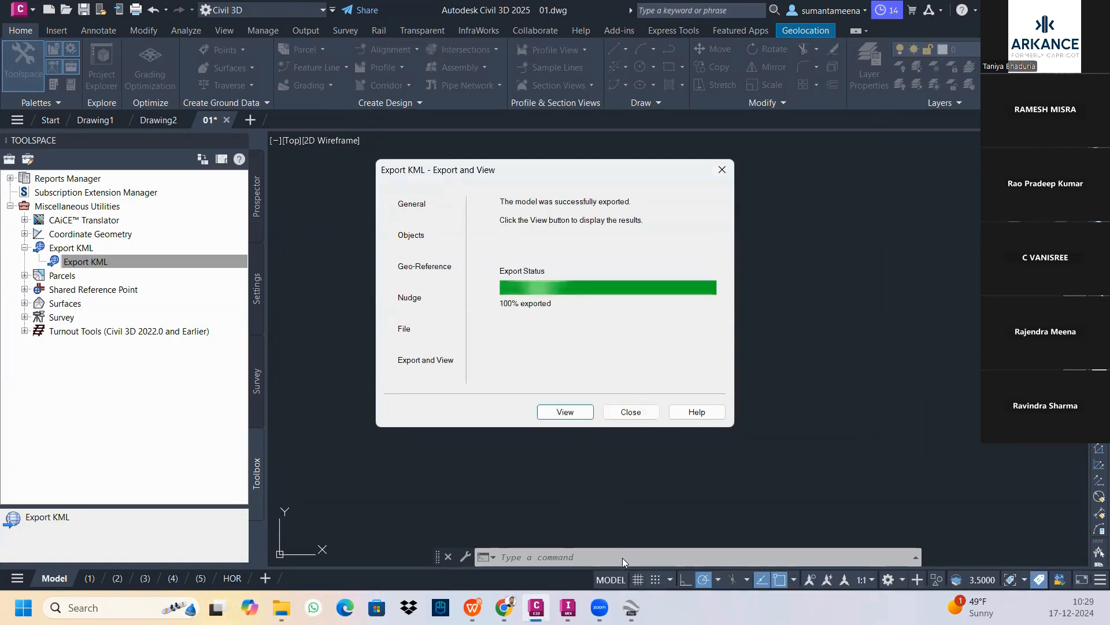
Switch to Google Earth Pro and delete the old 01 entry from Temporary Places.
left_click(630, 606)
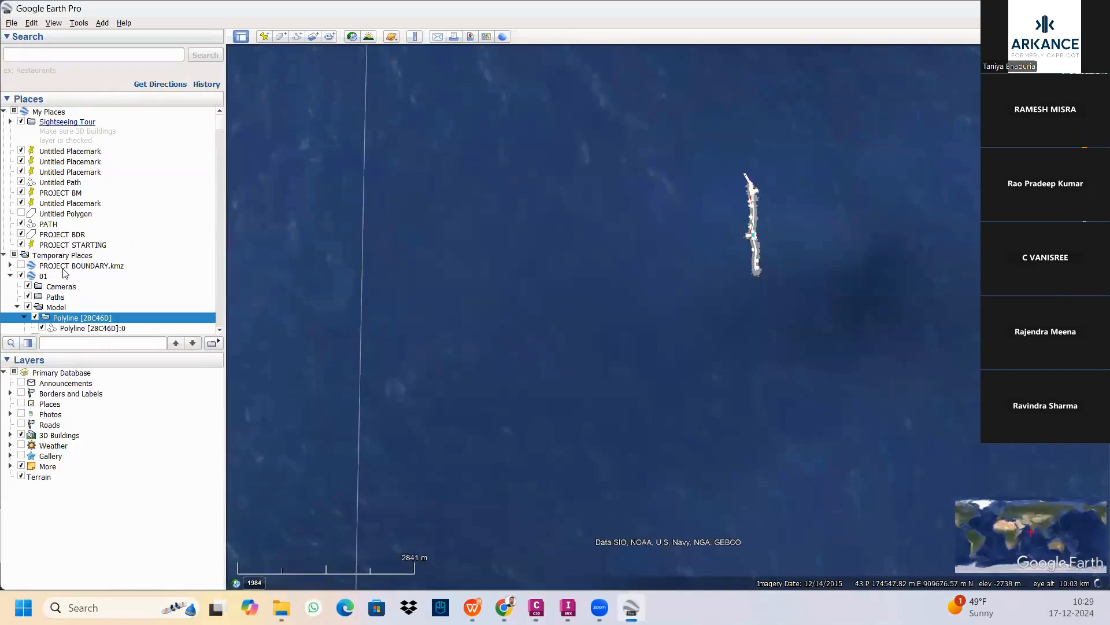
left_click(42, 276)
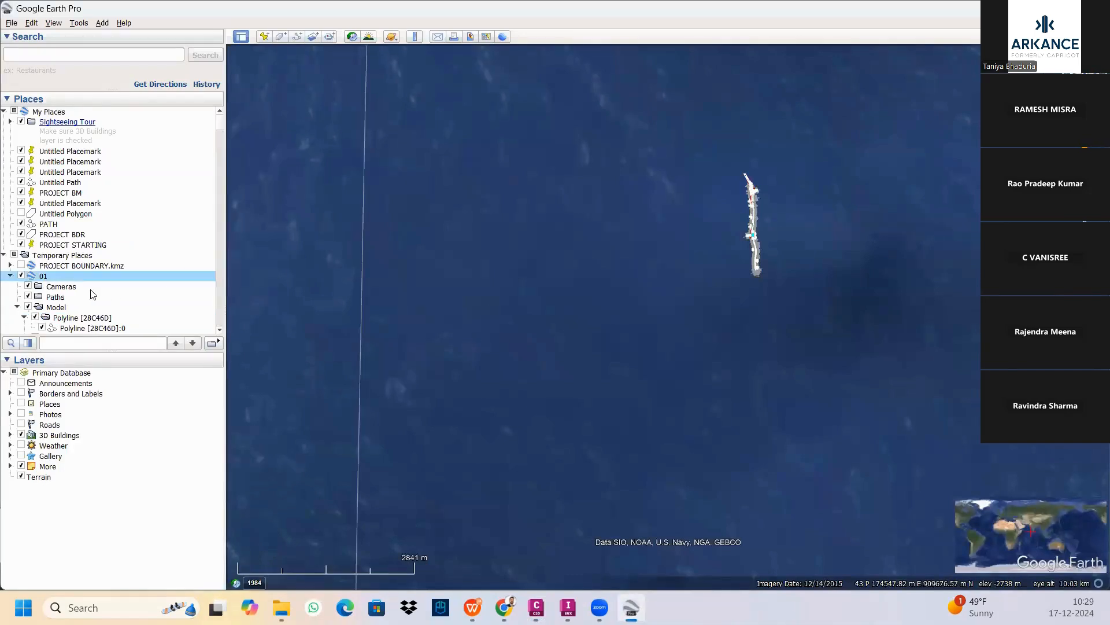
scroll(92, 294, "down", 7)
scroll(85, 294, "up", 8)
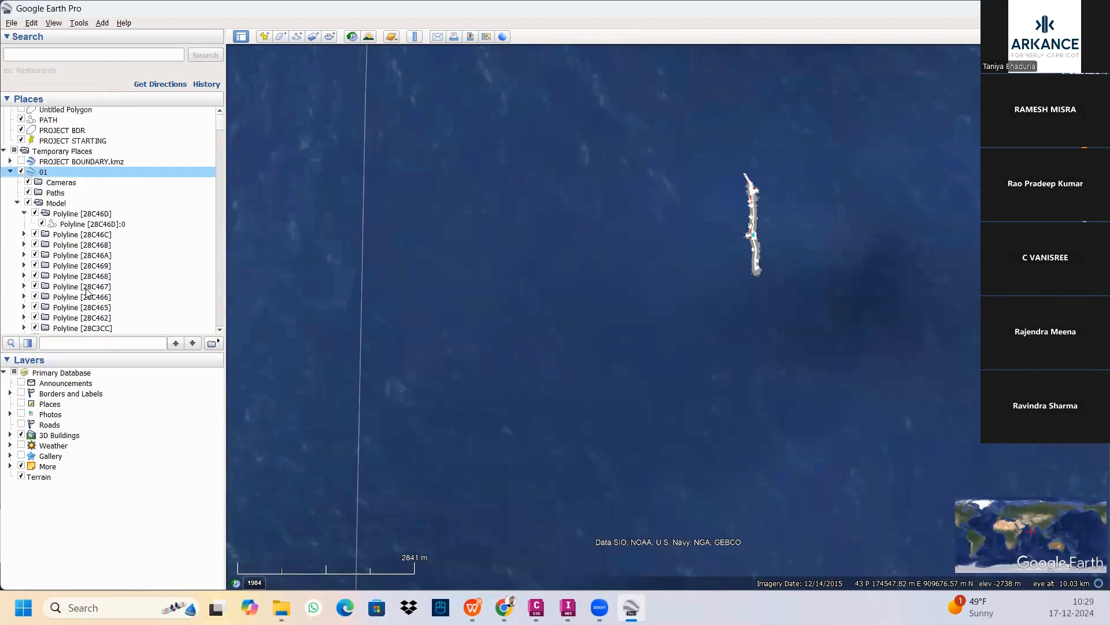
right_click(54, 227)
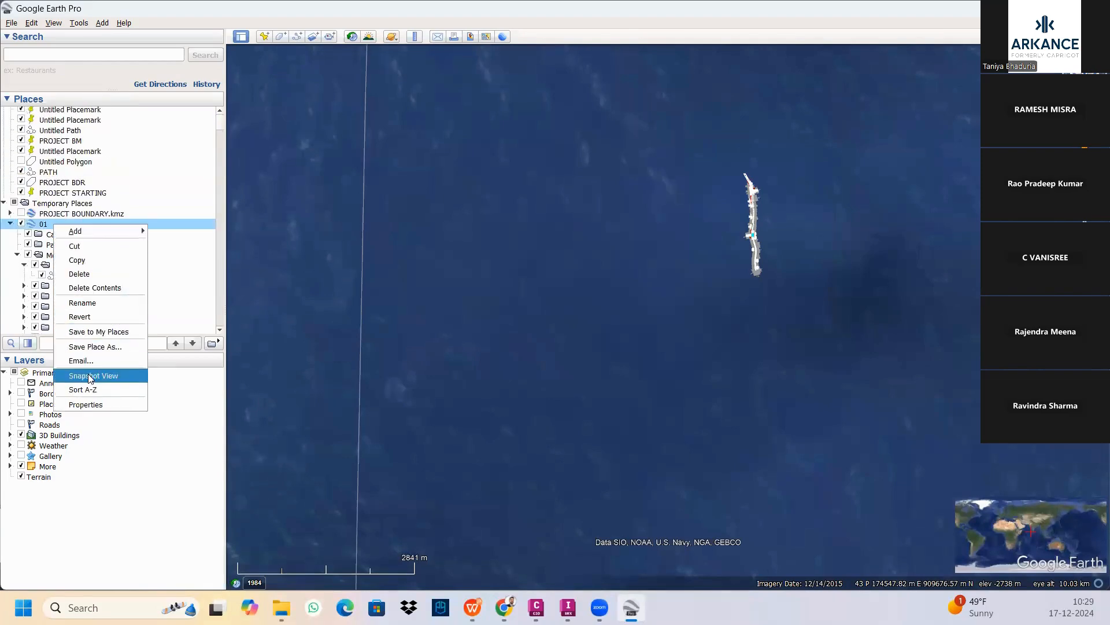
left_click(80, 274)
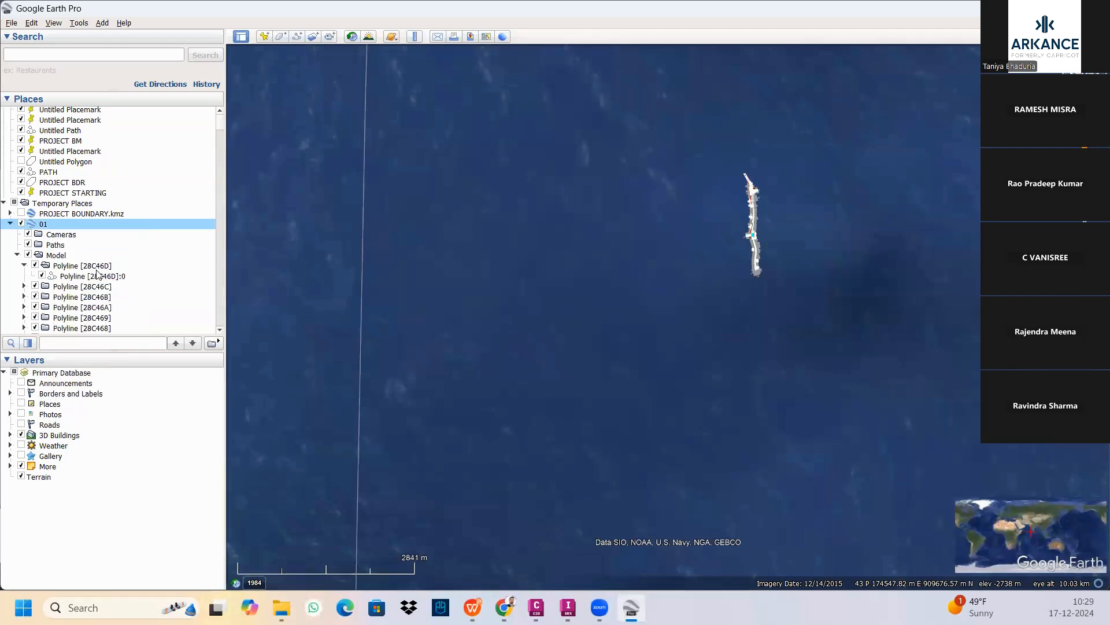
left_click(620, 316)
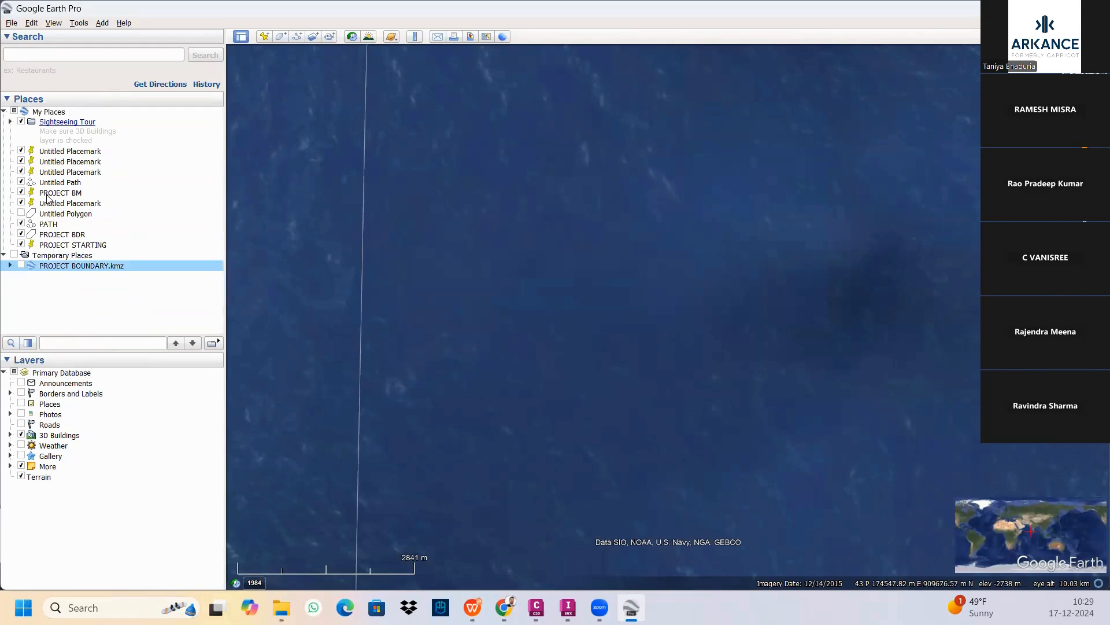
Import the NEW PROJECT KMZ file from the sample data folder into Google Earth Pro.
left_click(11, 23)
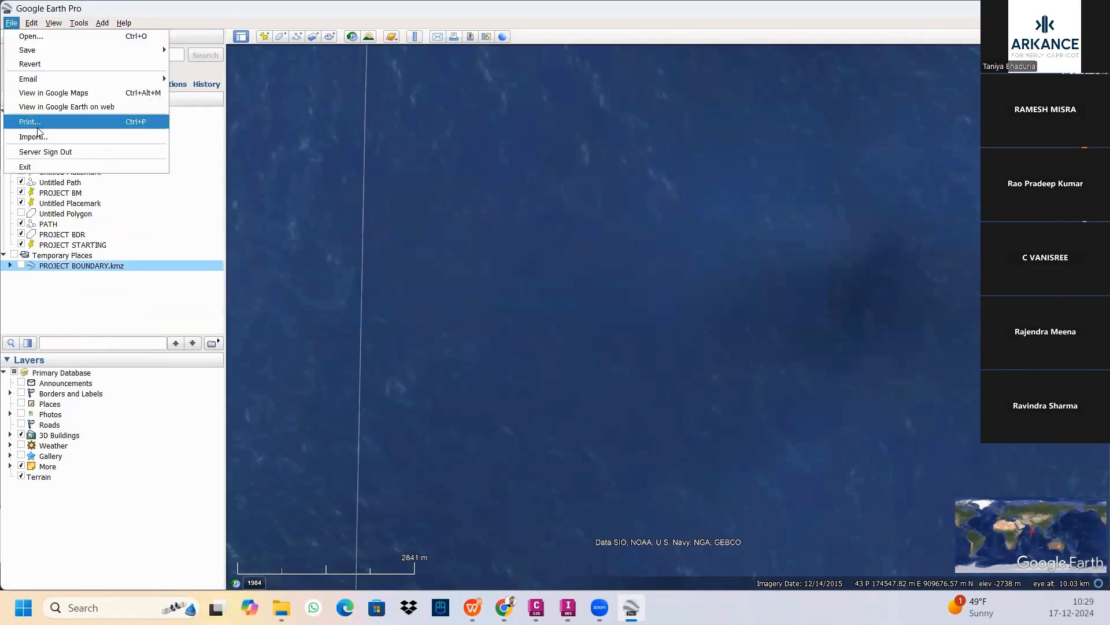
left_click(33, 133)
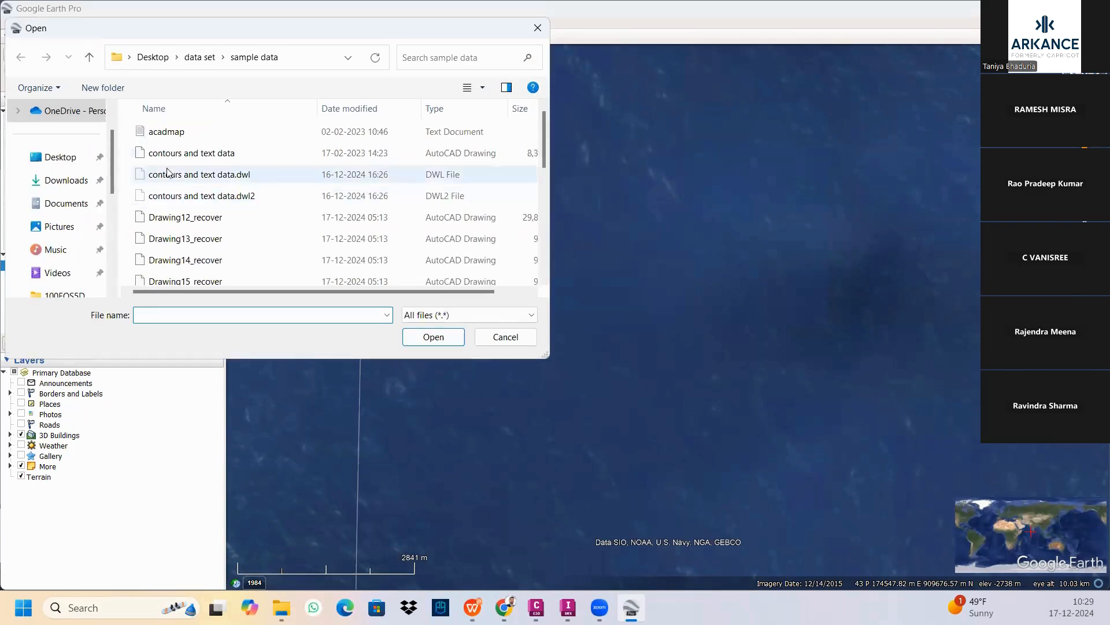
scroll(165, 166, "down", 2)
left_click(172, 217)
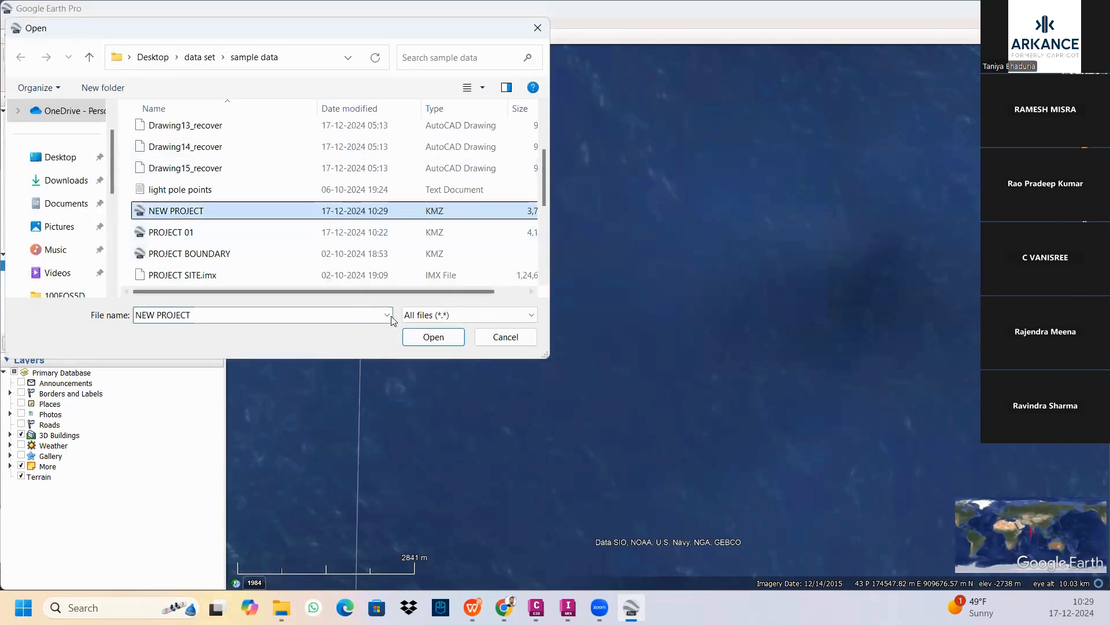
left_click(429, 338)
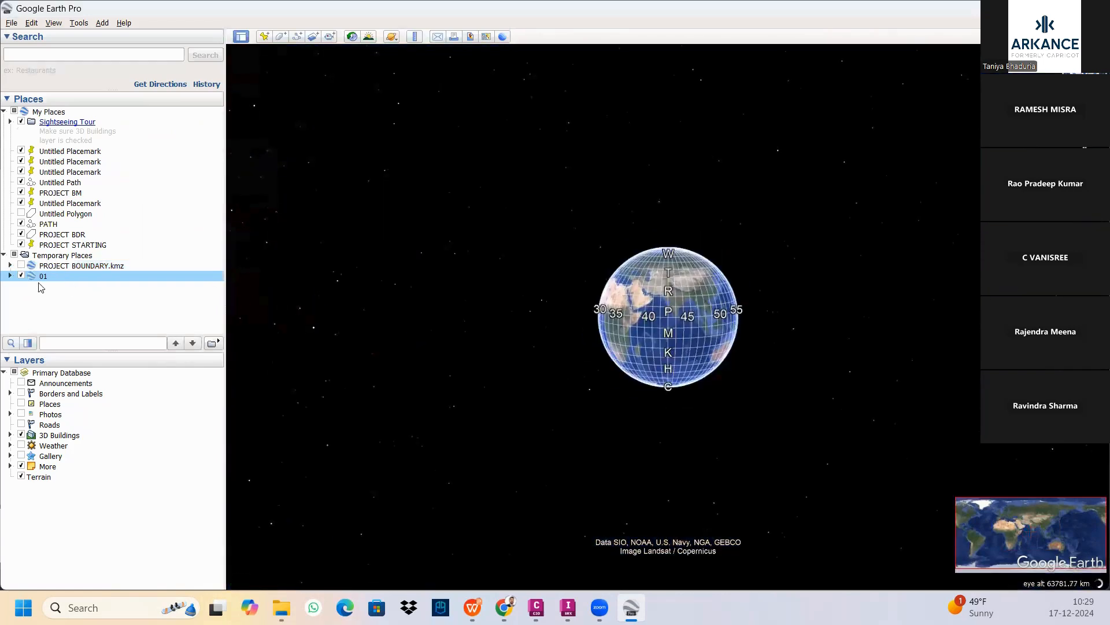
Expand the newly imported 01 entry and its Model folder, and fly to the first polyline to check the highway's location.
left_click(9, 275)
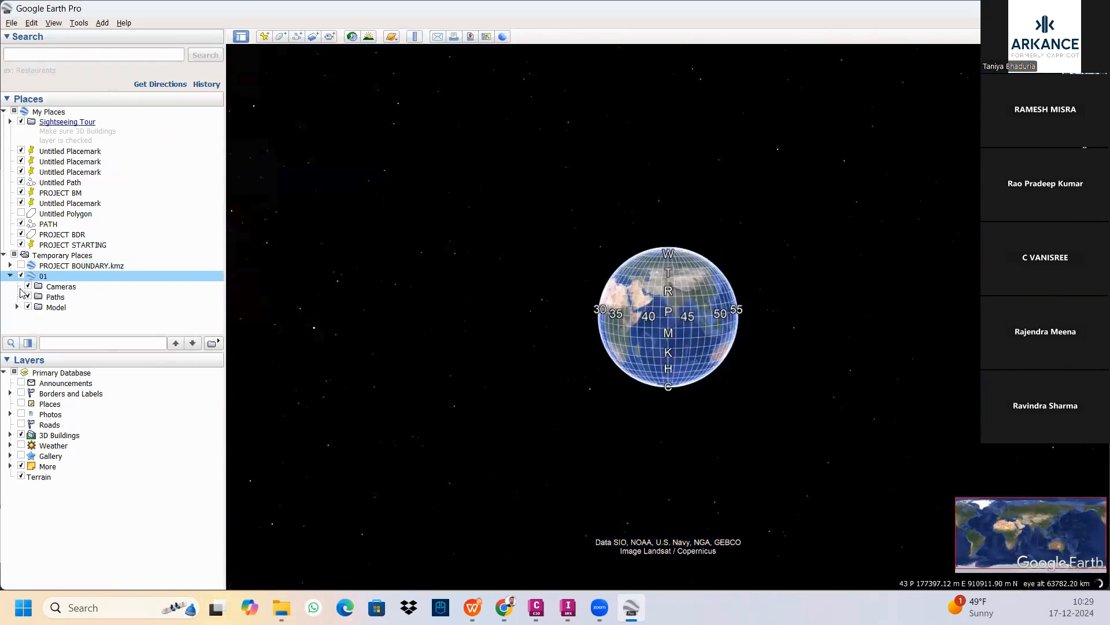
double_click(54, 308)
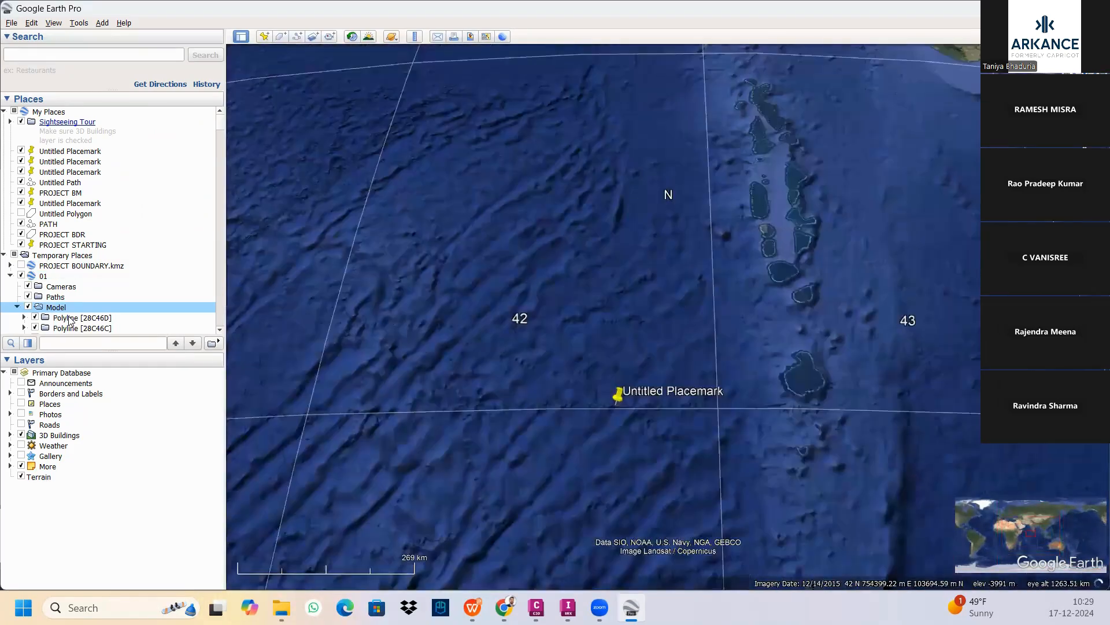
double_click(75, 319)
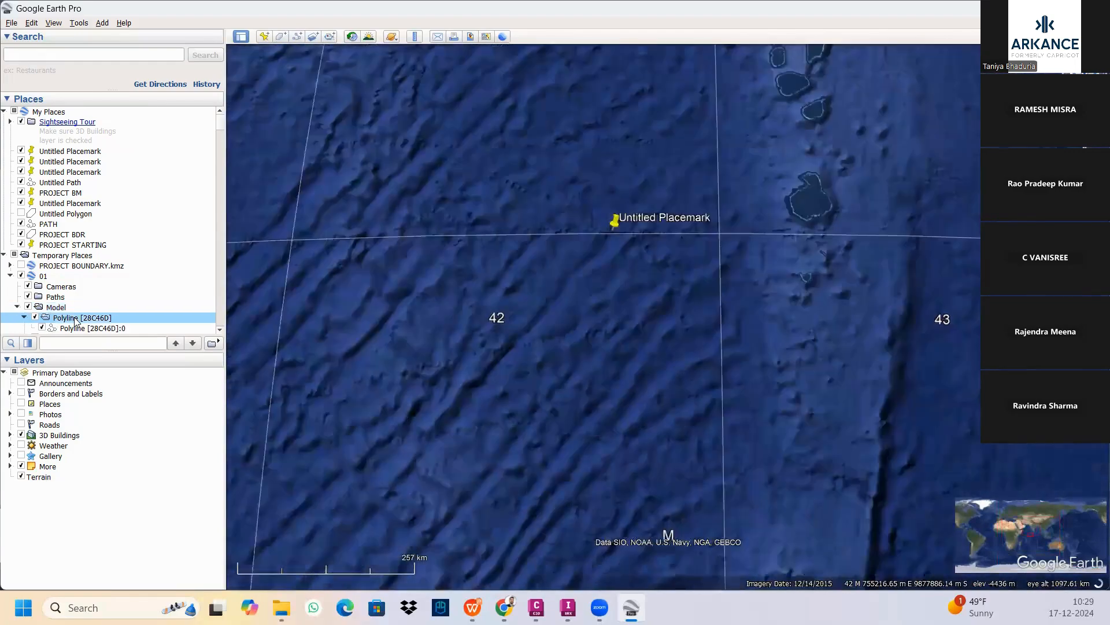
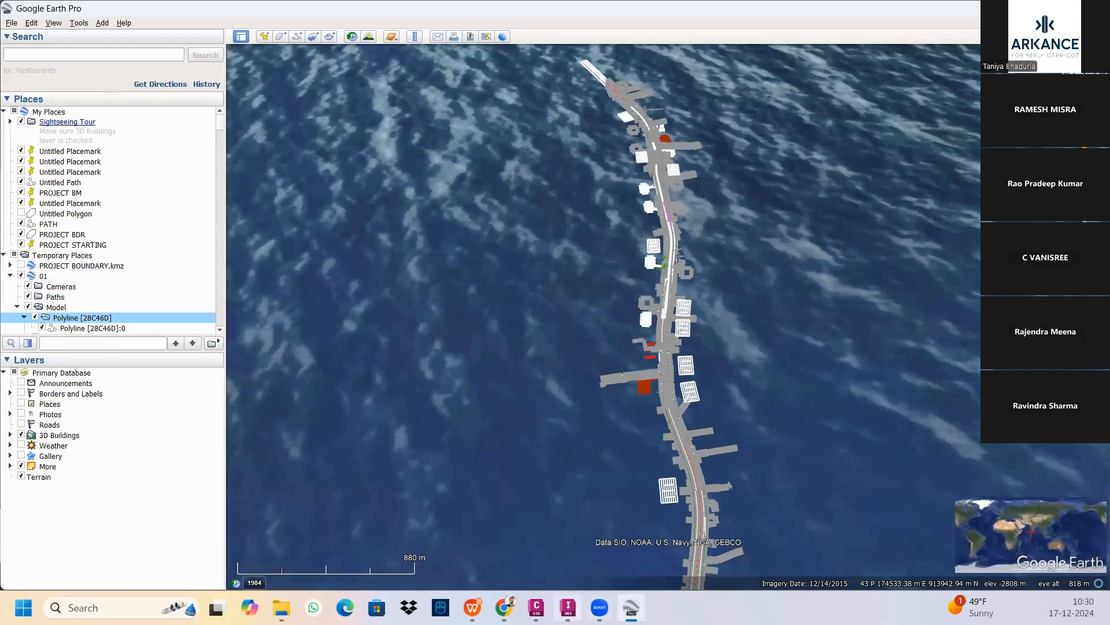
Return to Civil 3D, close the finished KML export, and display the settings tree of drawing 01.
mouse_move(537, 607)
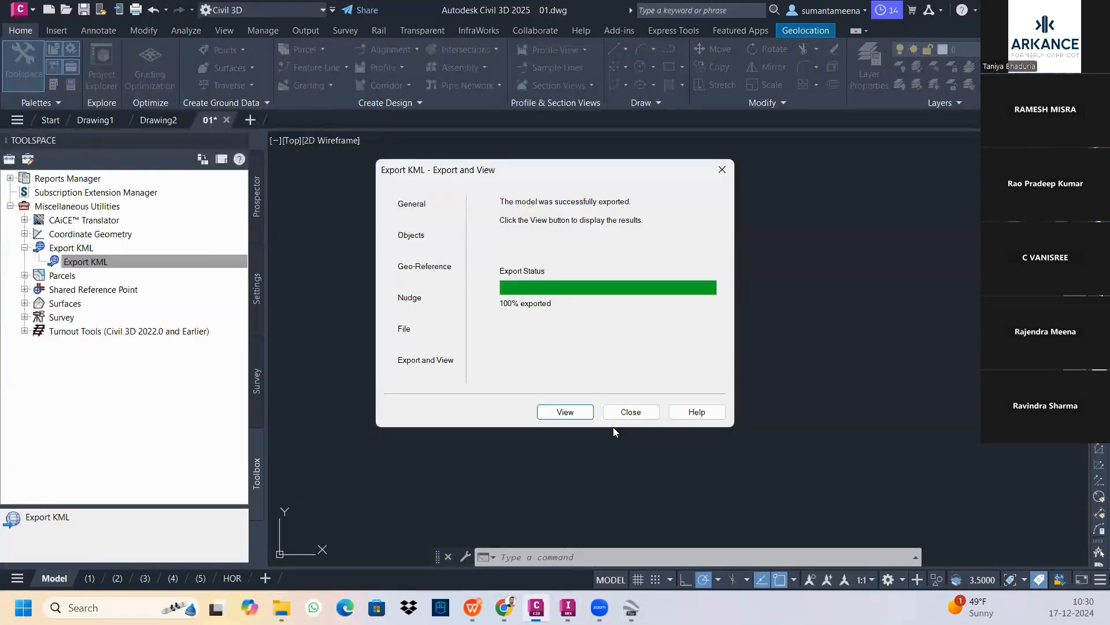
left_click(630, 412)
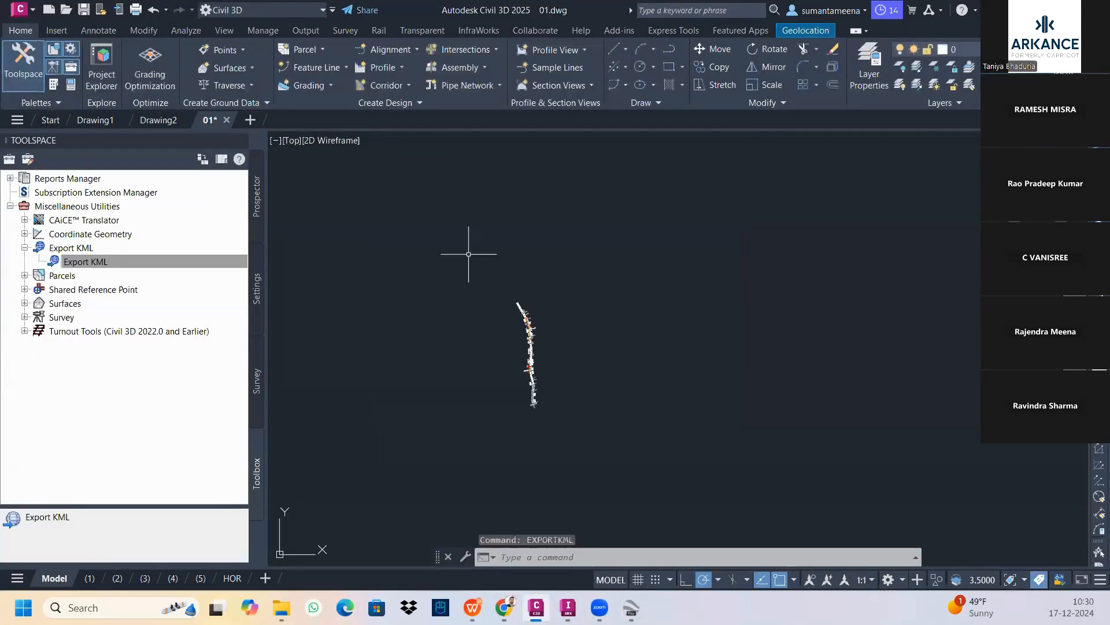
left_click(257, 290)
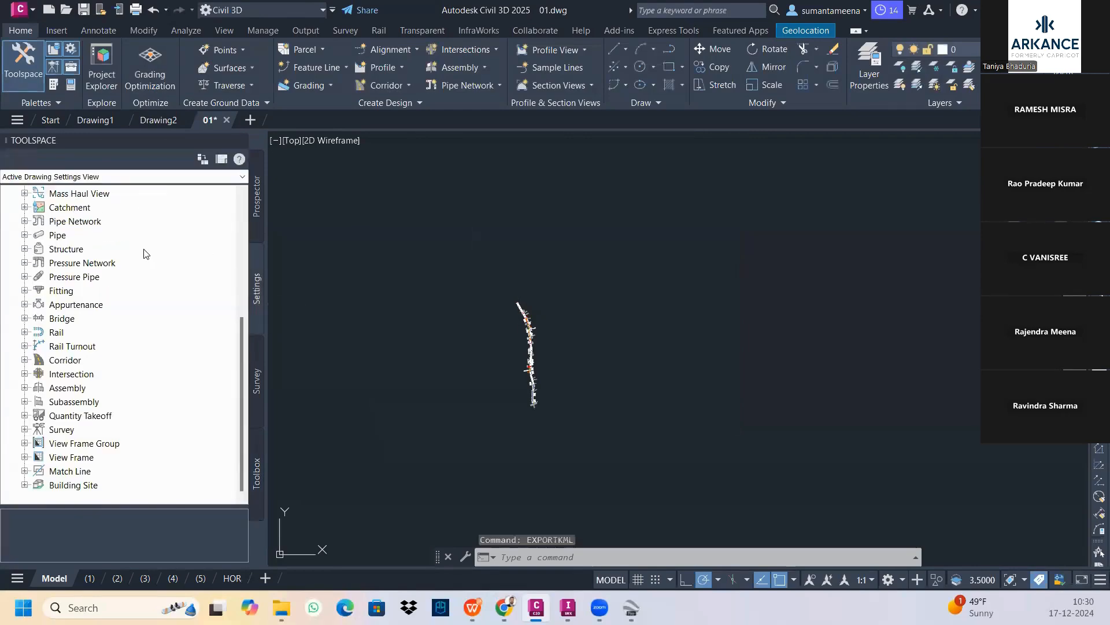
scroll(145, 253, "up", 5)
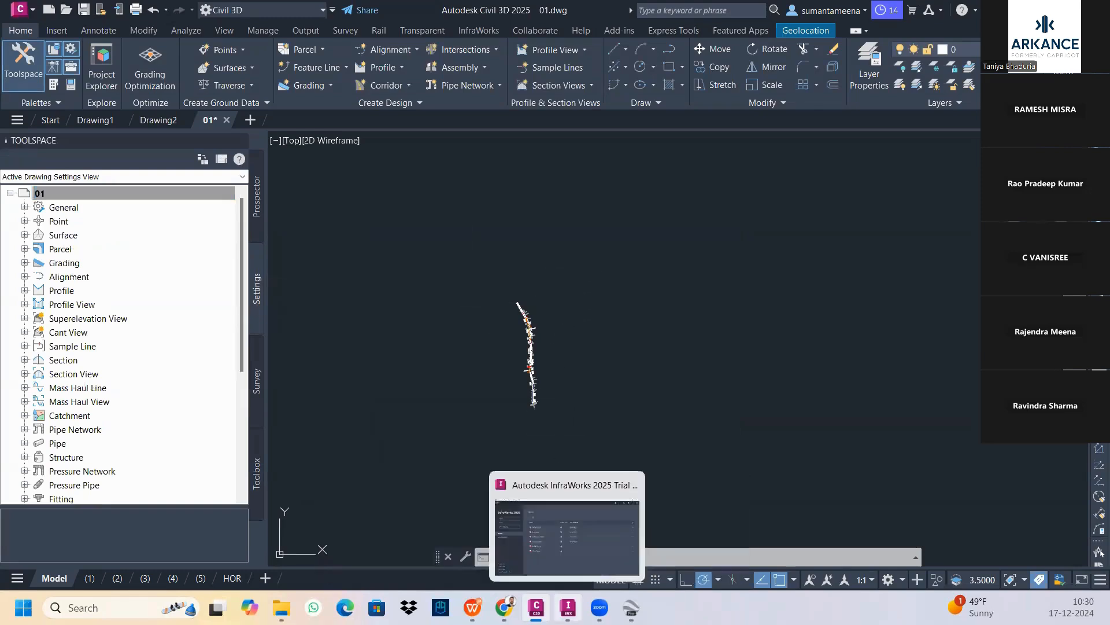
Switch to InfraWorks, open Model Builder, and import PROJECT SITE.prj with the PROJECT SITE shape file as the model area.
left_click(568, 607)
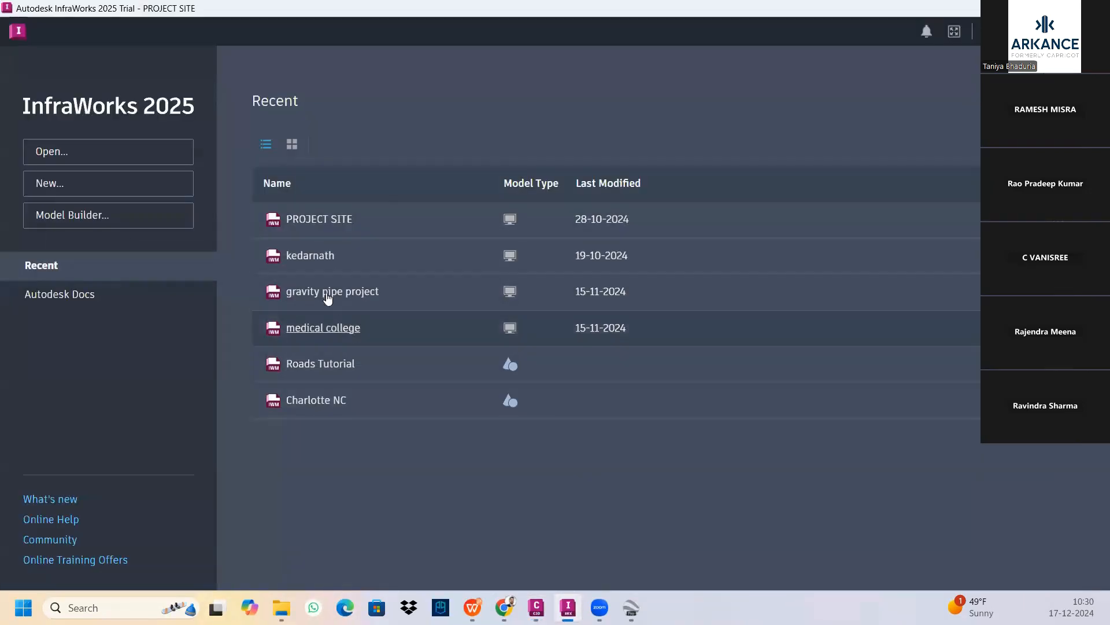
left_click(117, 218)
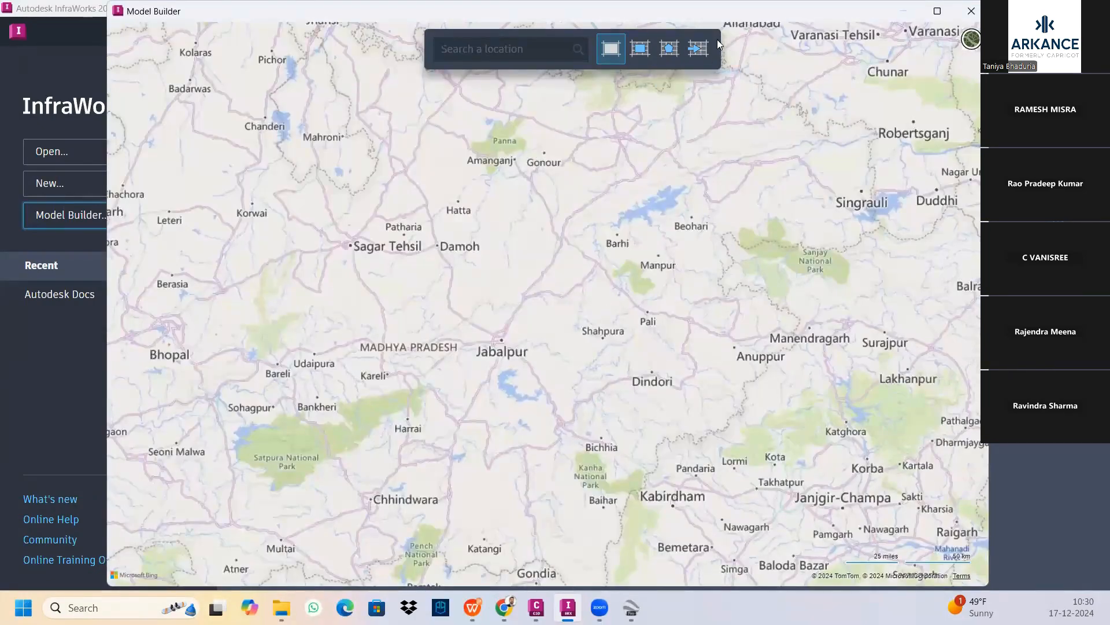
left_click(699, 49)
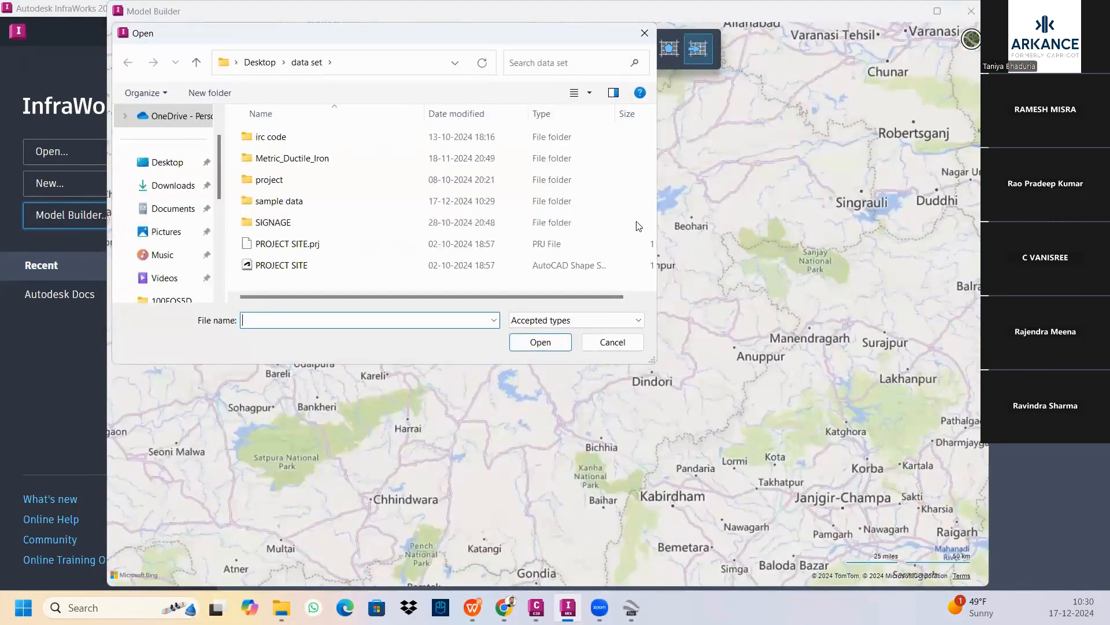
left_click(323, 245)
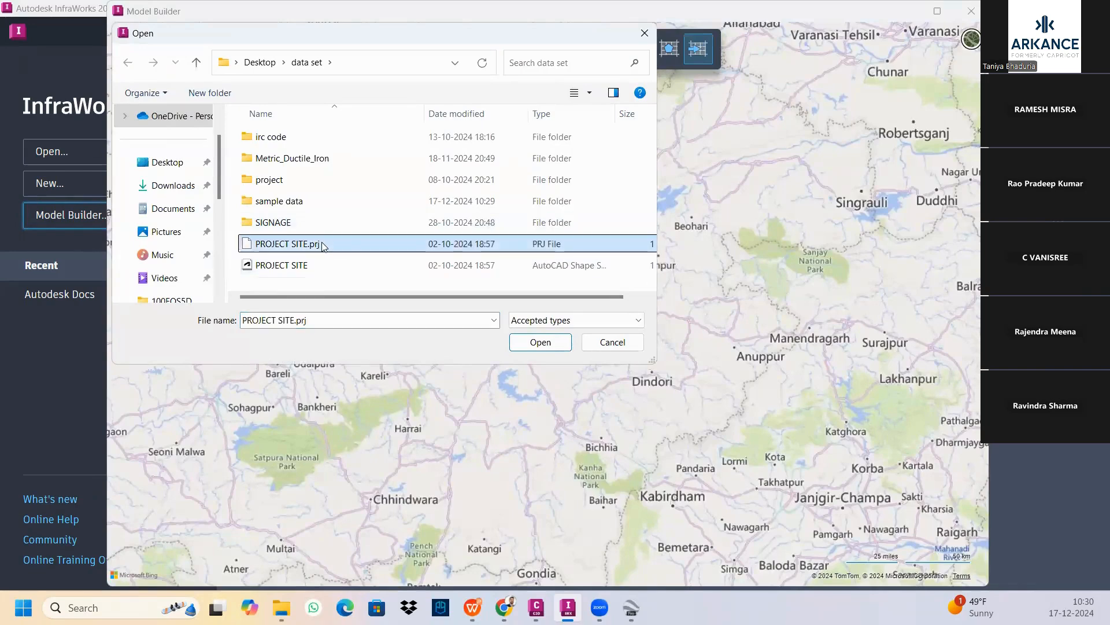
left_click(306, 265, "ctrl")
left_click(543, 342)
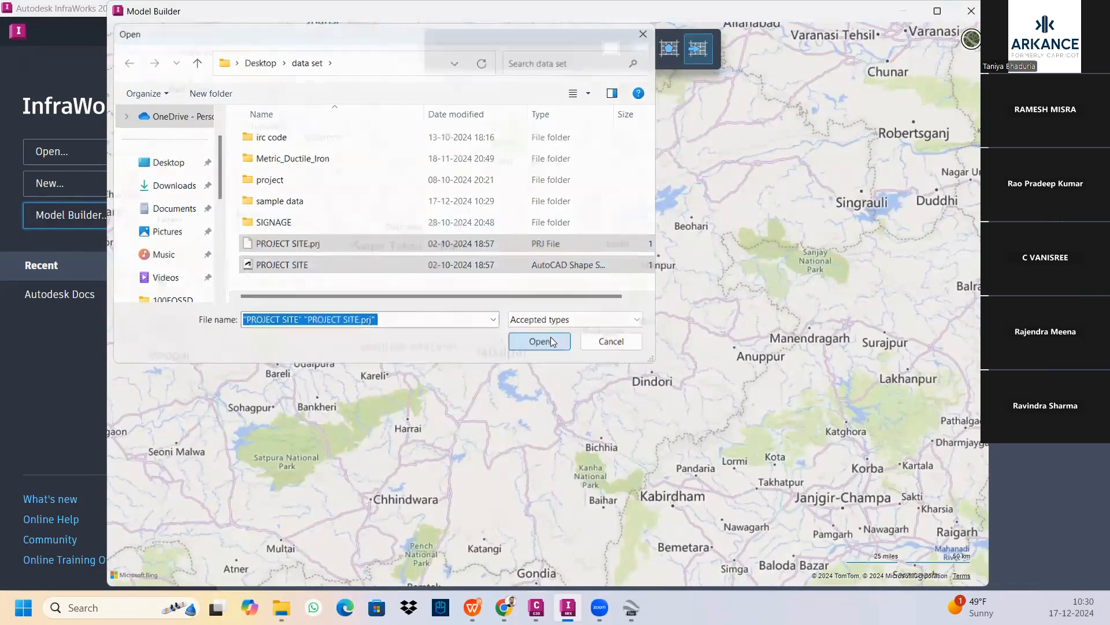
scroll(563, 336, "down", 5)
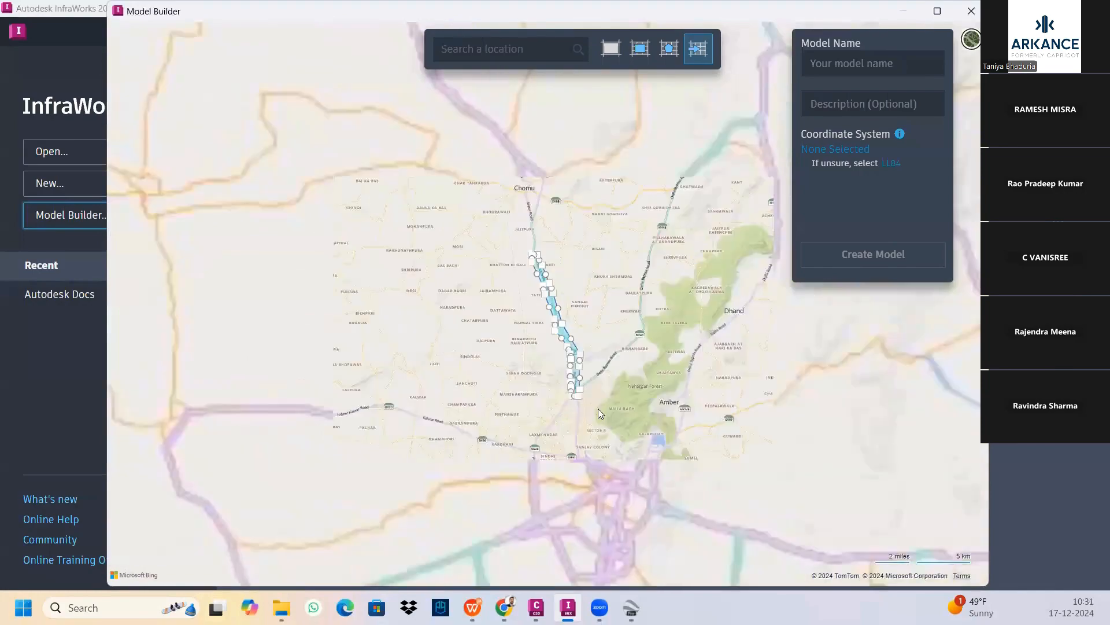
scroll(598, 409, "up", 10)
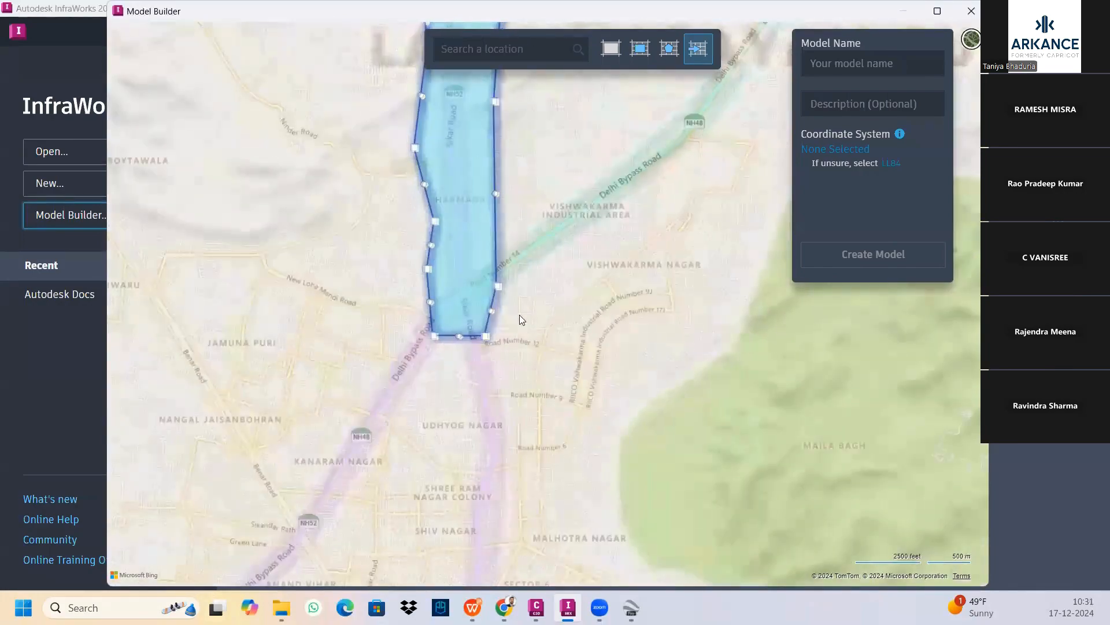
left_click_drag(584, 343, 636, 492)
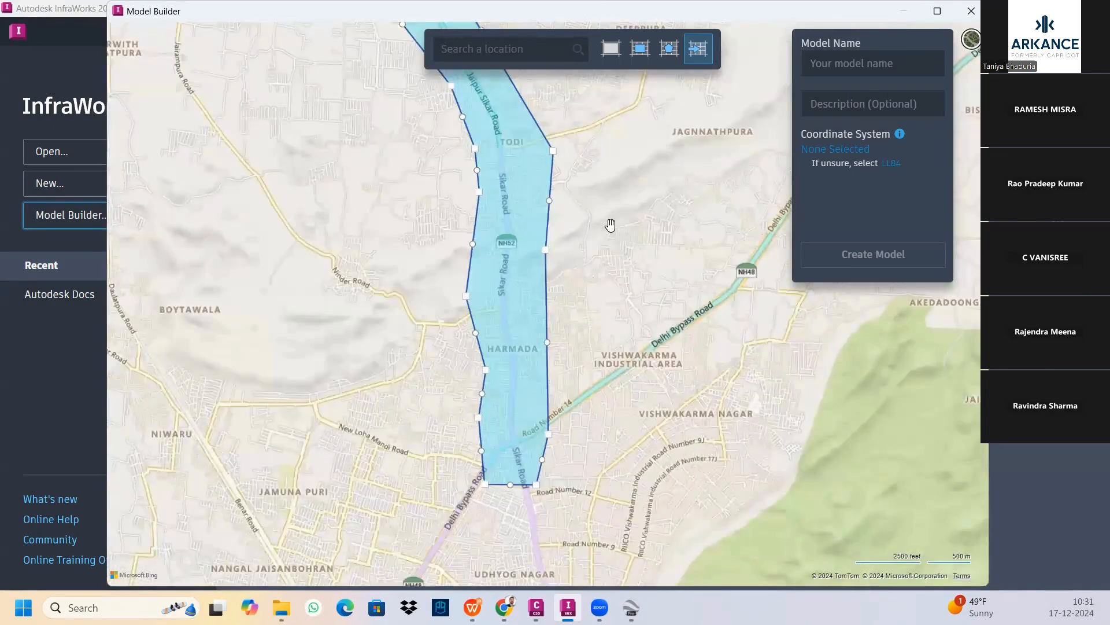
Review the imported area outline, switch to Google Earth Pro, and hide the imported 01 entry in the temporary places.
scroll(611, 226, "down", 1)
left_click_drag(615, 178, 642, 316)
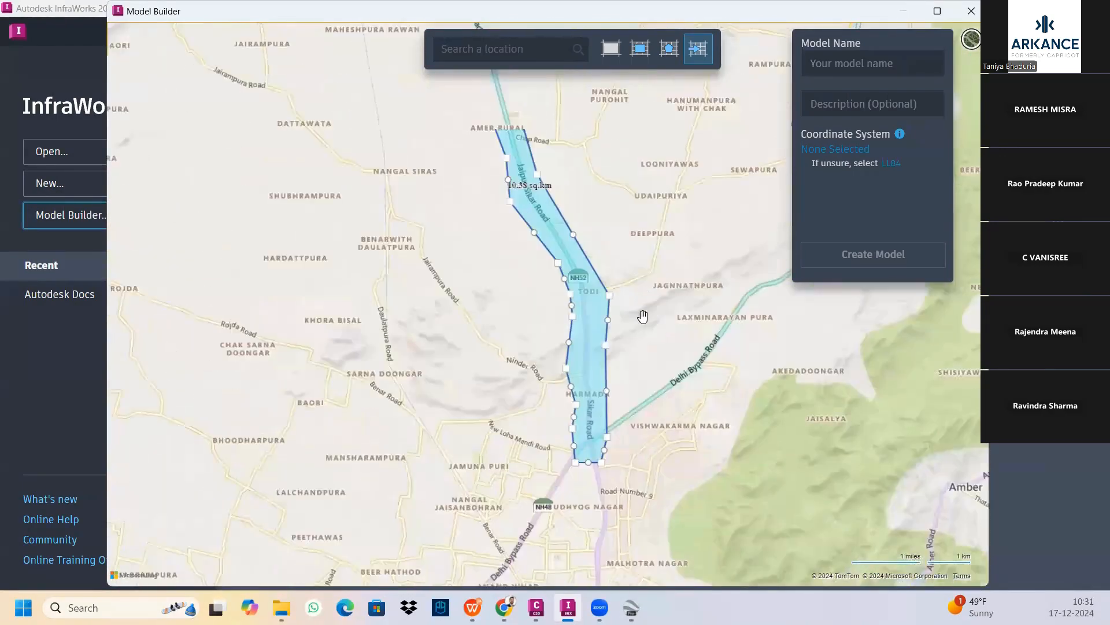
left_click(631, 607)
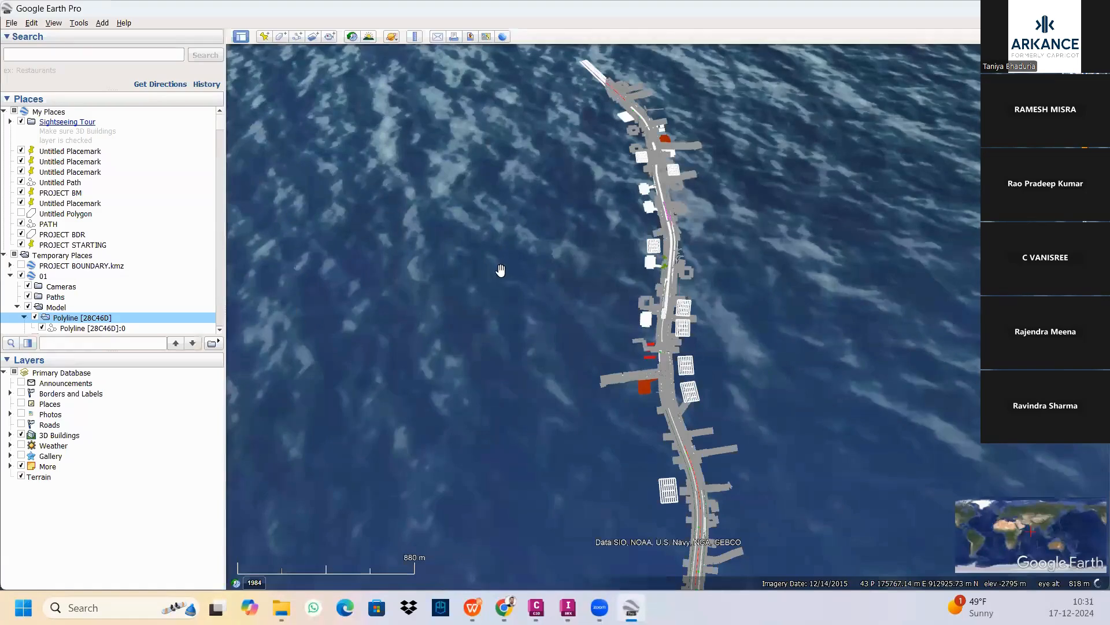
scroll(510, 270, "down", 3)
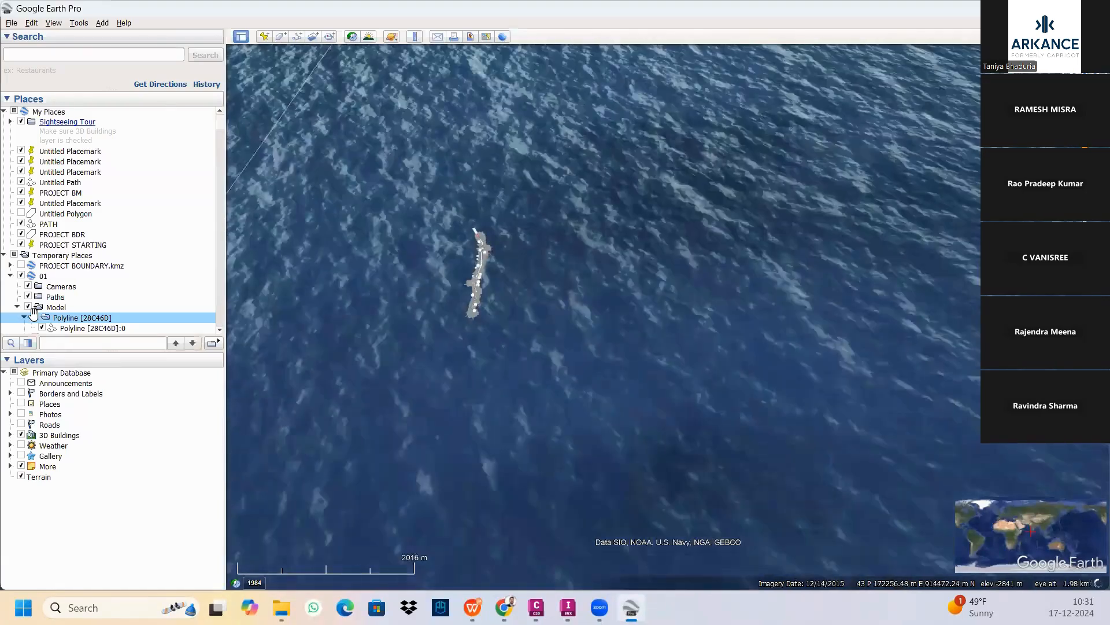
left_click(21, 276)
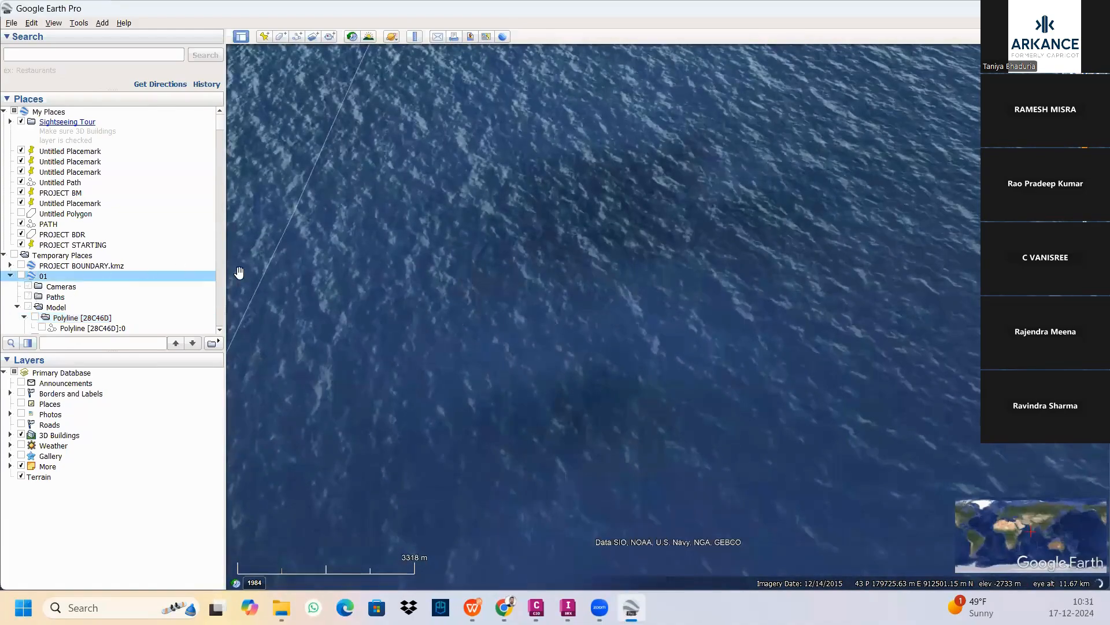
Fly towards the PROJECT STARTING placemark and examine the surroundings of the PROJECT BM placemark.
double_click(65, 244)
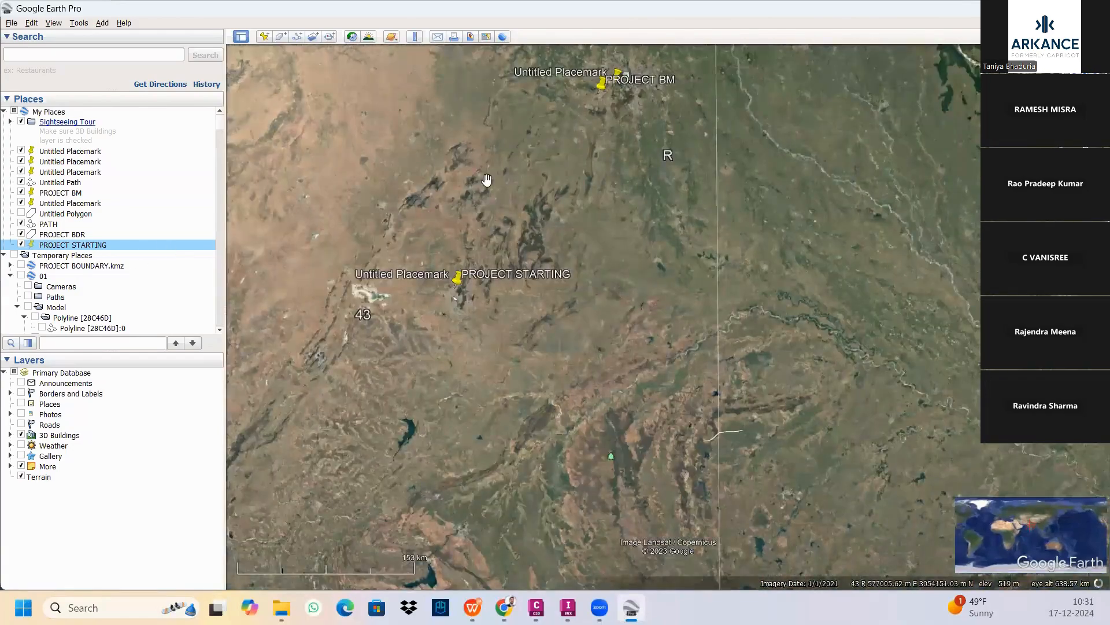
left_click_drag(586, 171, 577, 305)
scroll(577, 288, "up", 2)
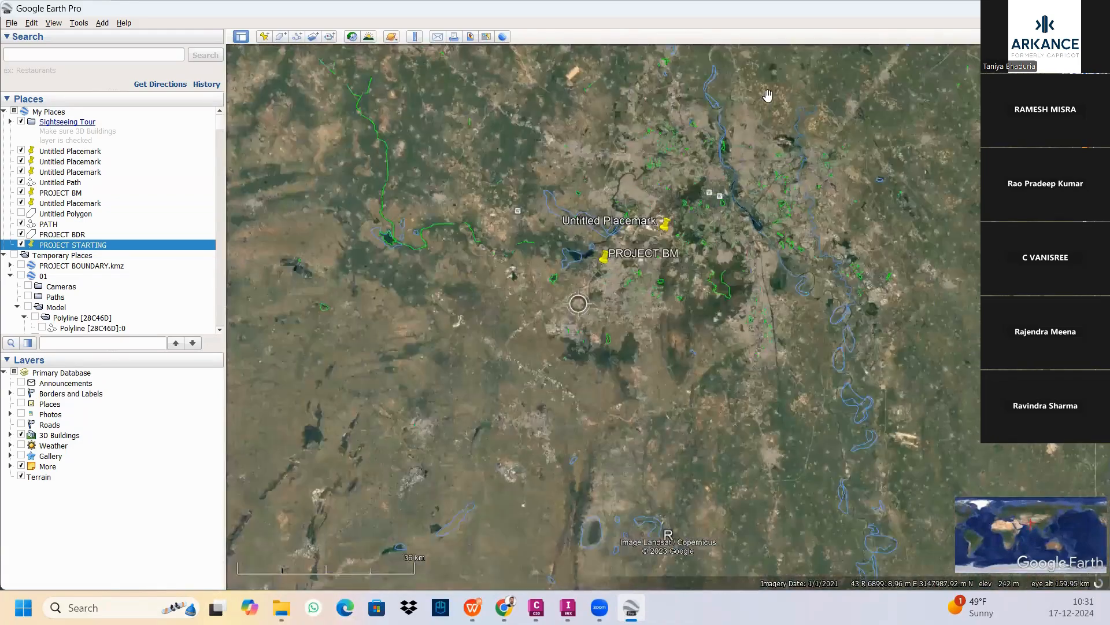
scroll(705, 280, "up", 4)
scroll(639, 295, "up", 3)
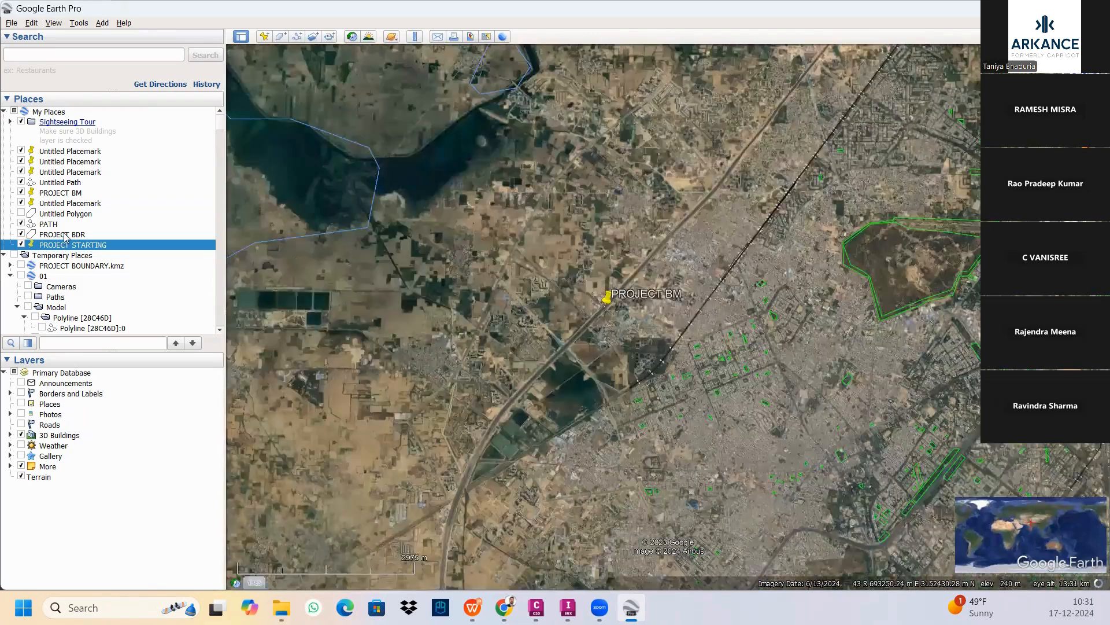
Show and fly to PROJECT BOUNDARY.kmz, and compare its shape and location with the model area in InfraWorks Model Builder.
double_click(65, 266)
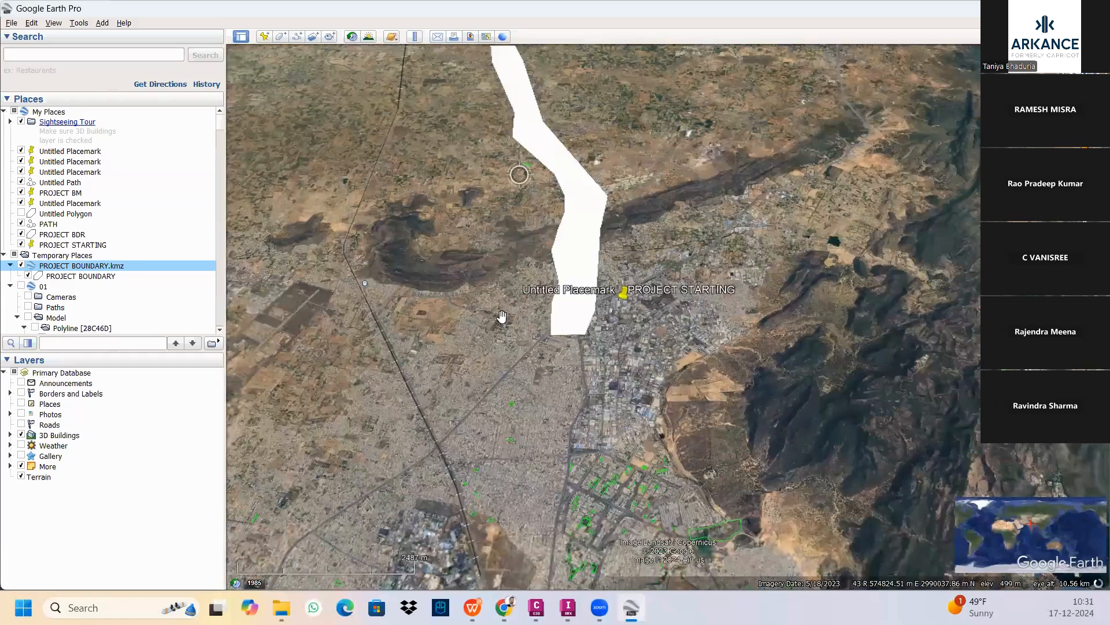
left_click_drag(519, 175, 564, 318)
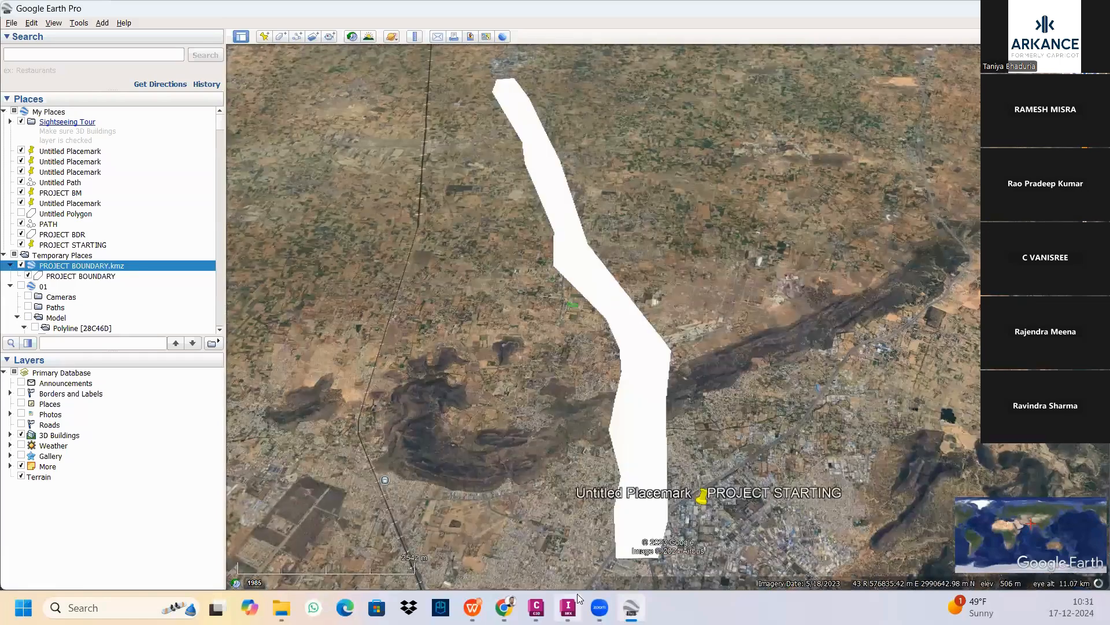
scroll(606, 307, "down", 1)
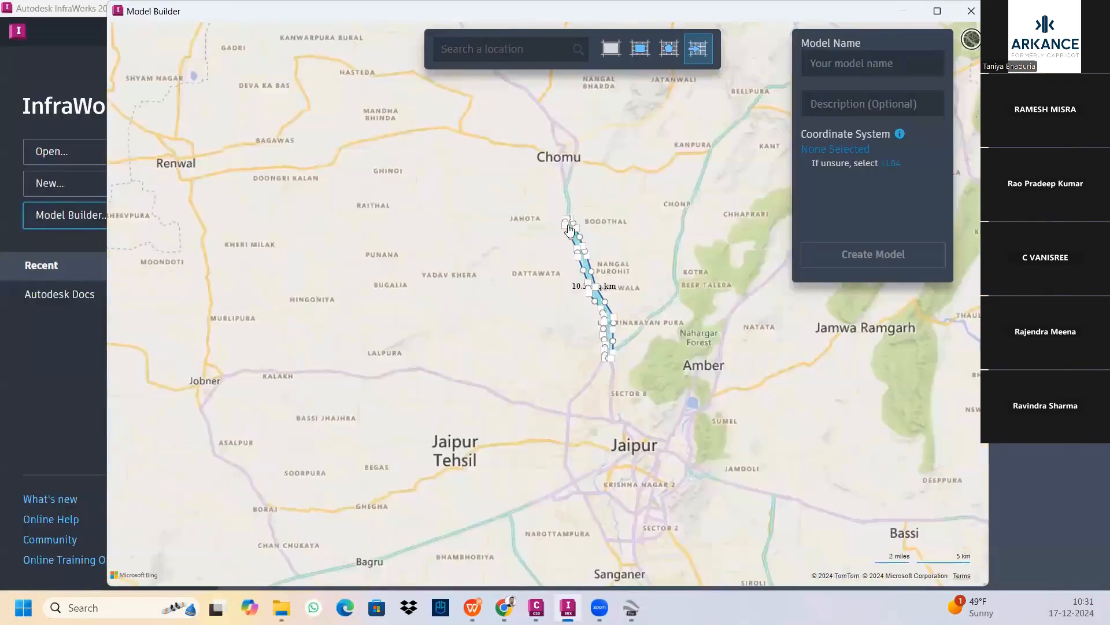
scroll(566, 222, "up", 1)
scroll(566, 222, "up", 2)
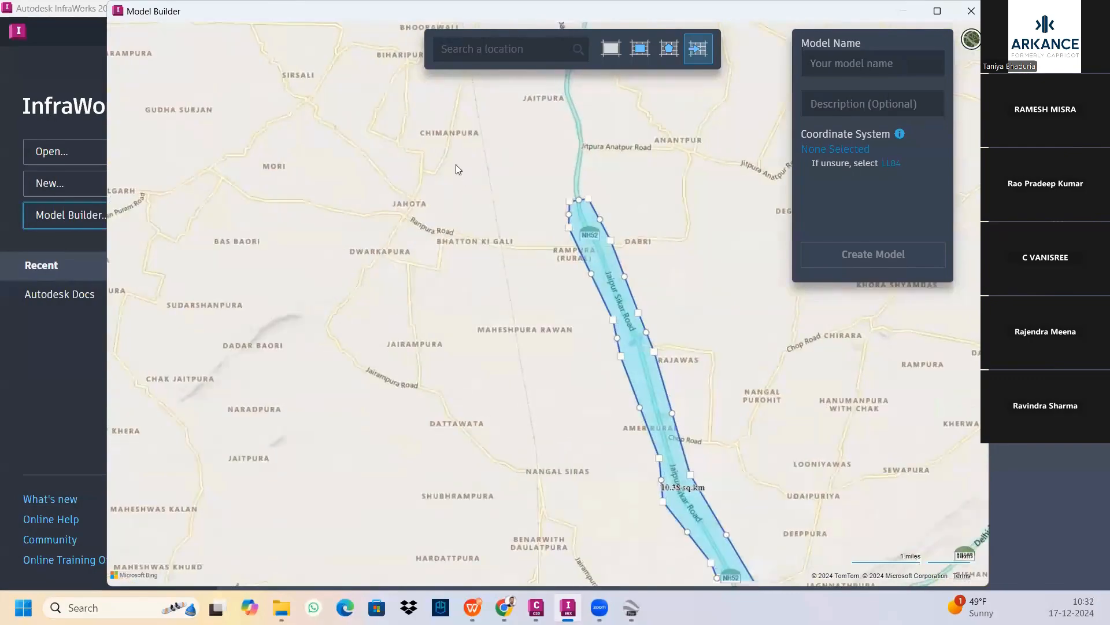
left_click_drag(574, 422, 493, 297)
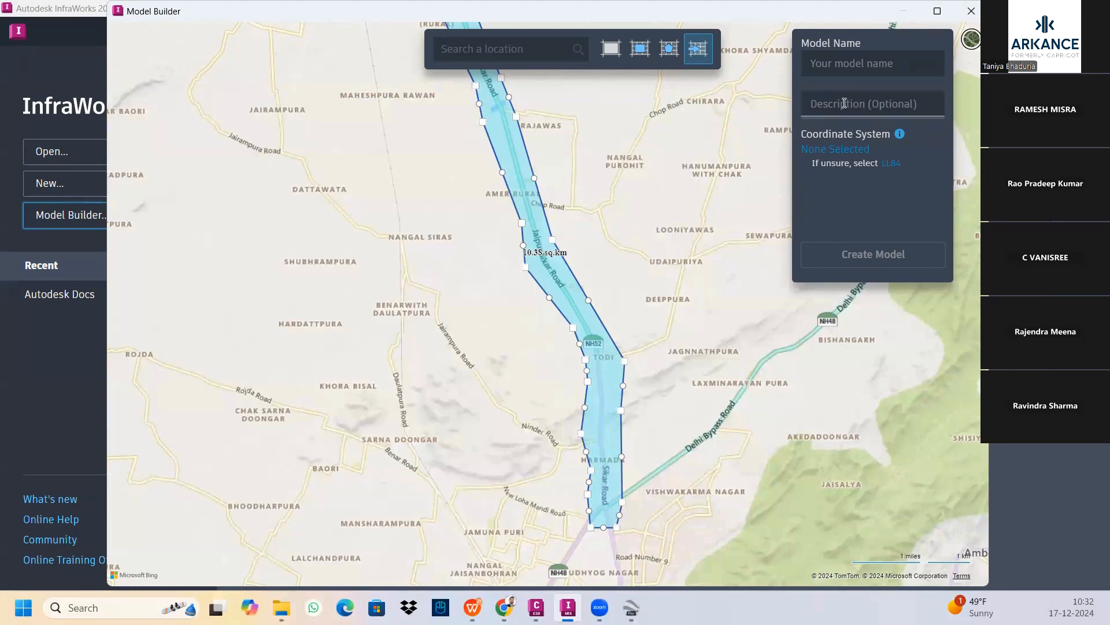
Create a model named NEW MODEL from the imported area with the LL84 coordinate system, and close Model Builder.
left_click(837, 72)
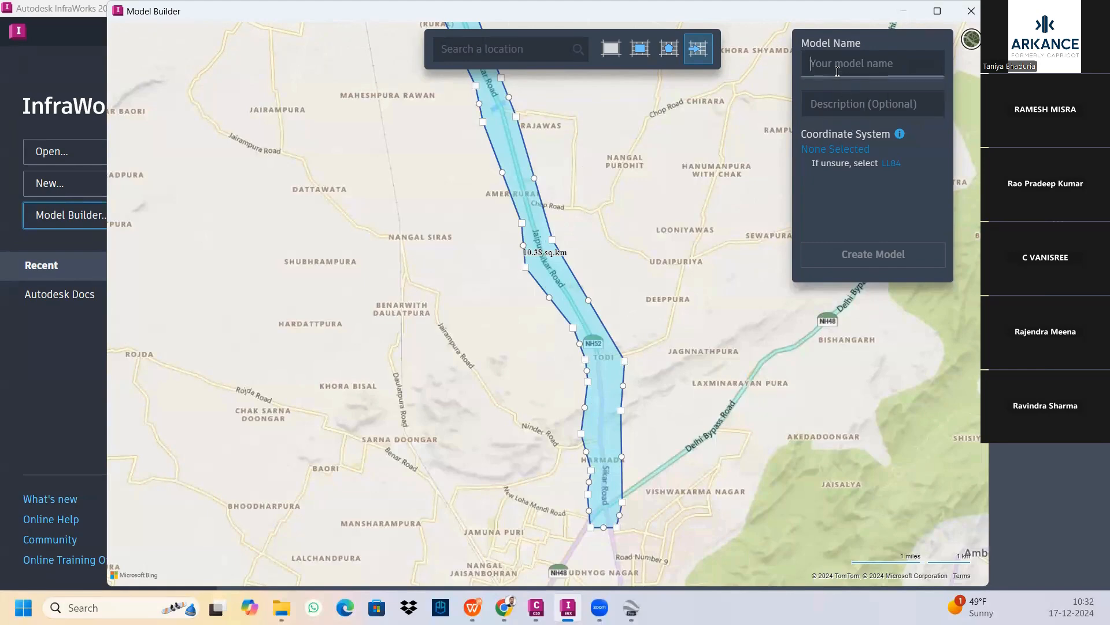
type("NE")
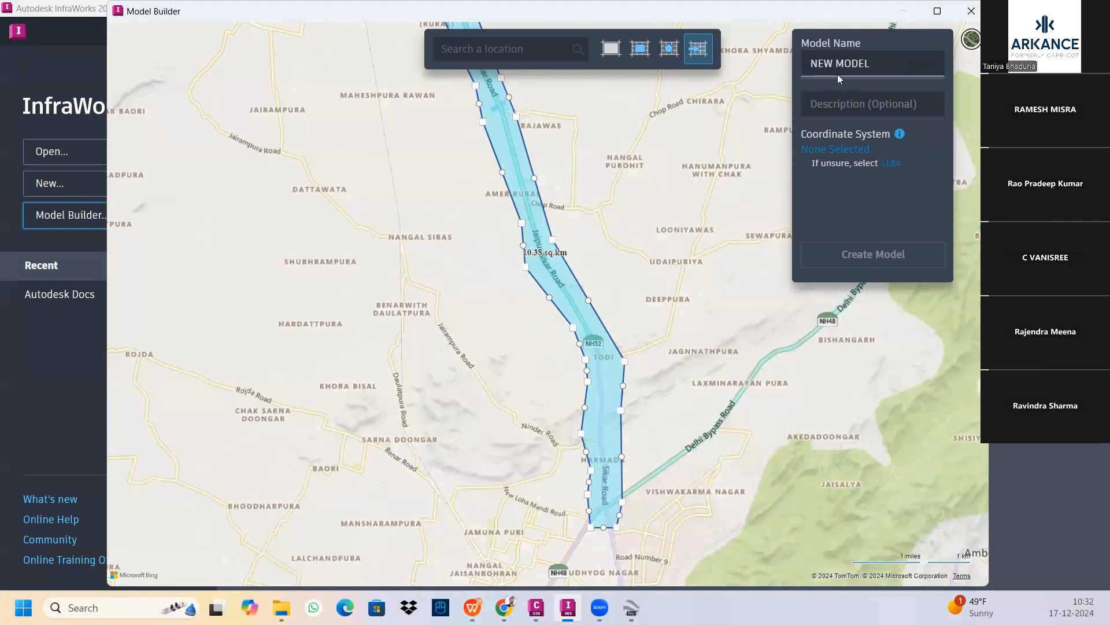
type("W MODEL")
left_click(891, 163)
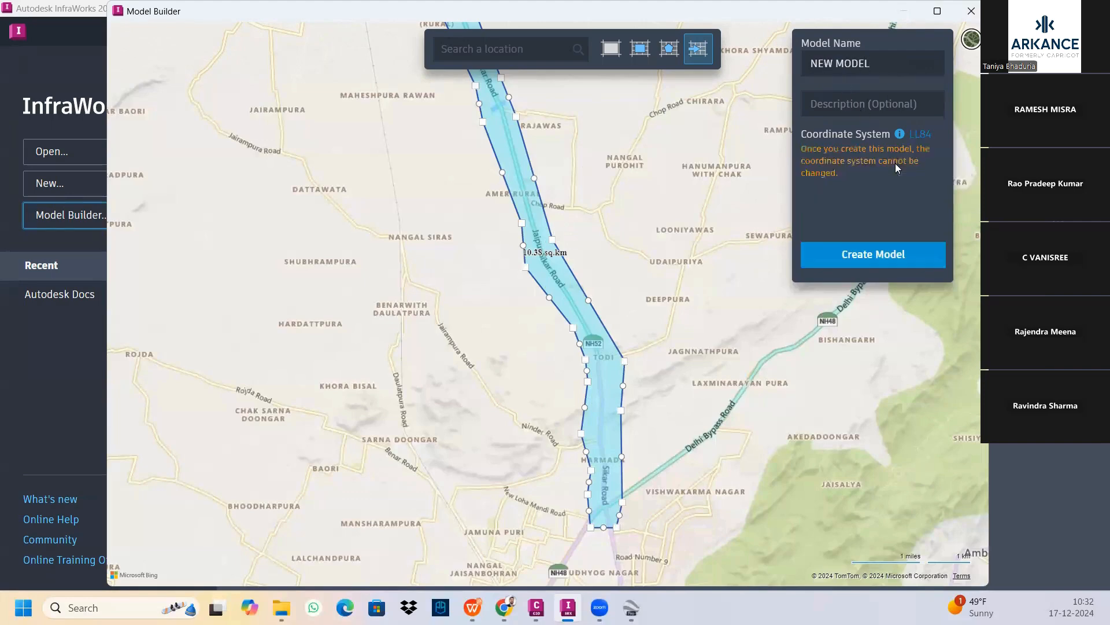
left_click(890, 257)
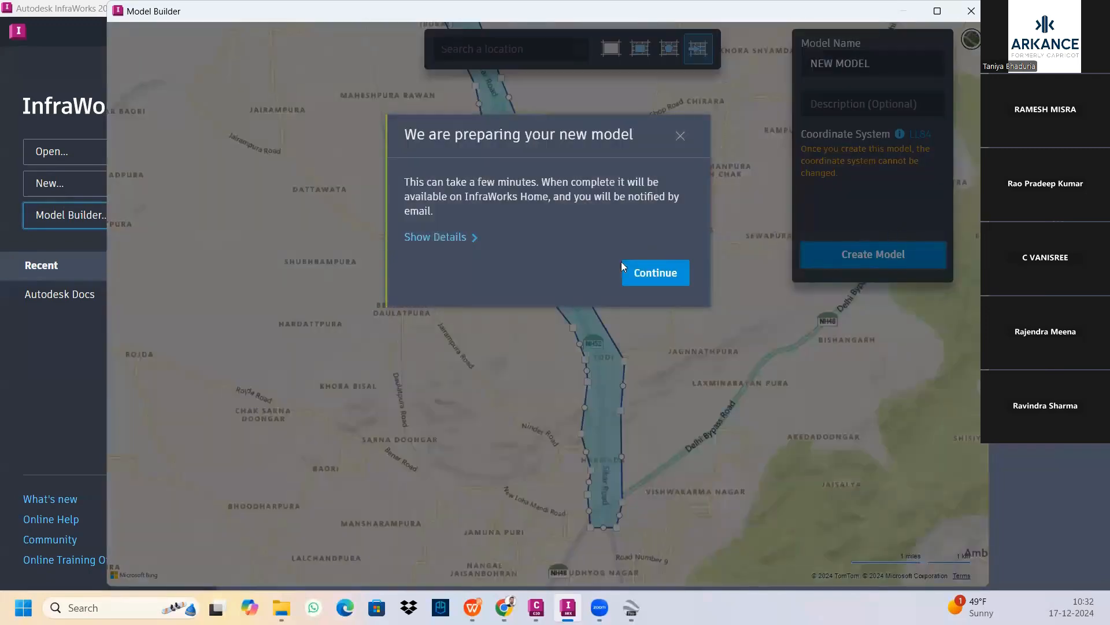
left_click(657, 271)
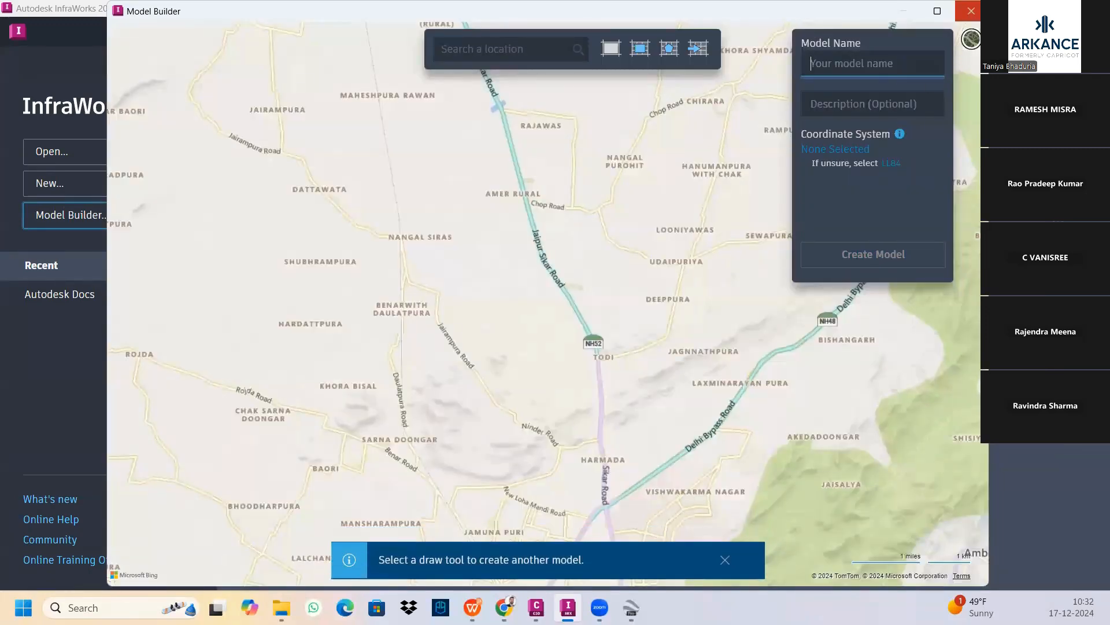
left_click(972, 11)
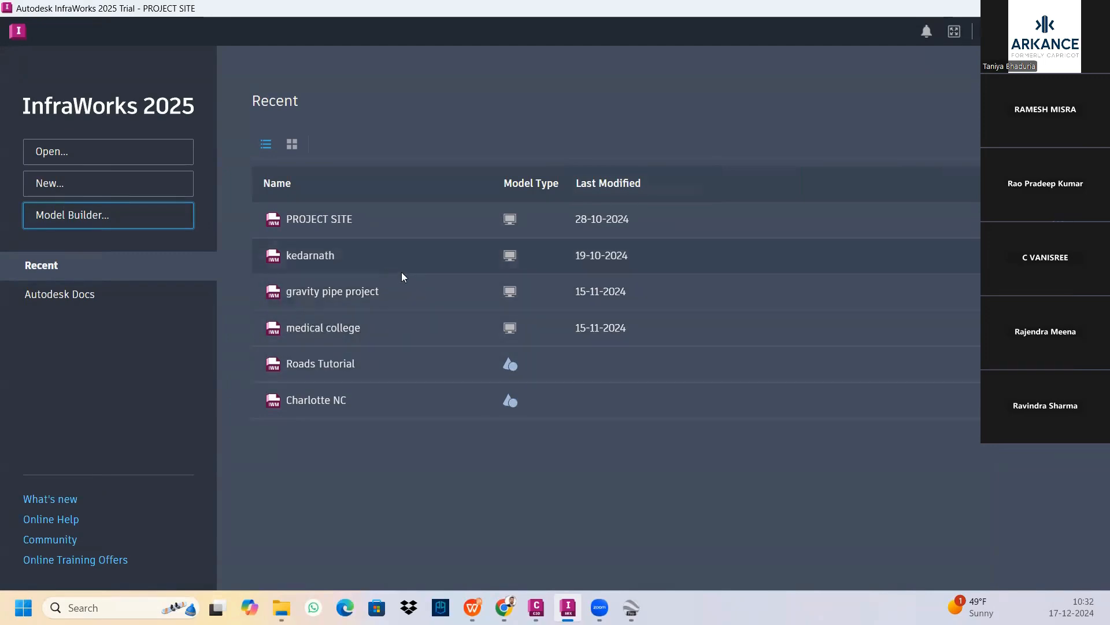
Open the recent PROJECT SITE model and examine the whole highway corridor in 3D.
left_click(320, 219)
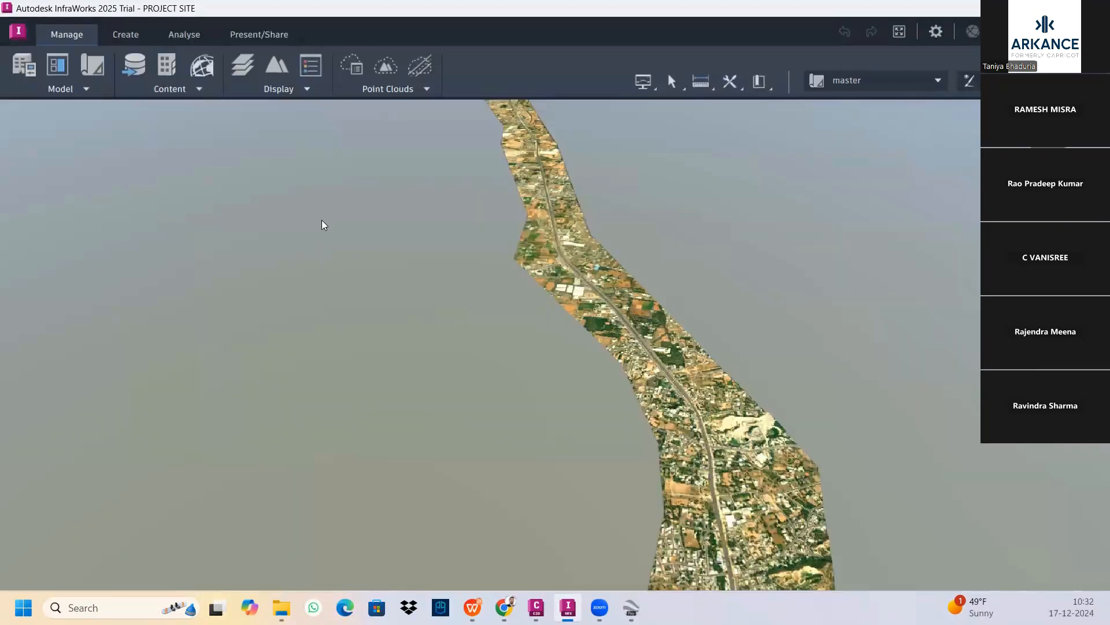
scroll(765, 349, "down", 3)
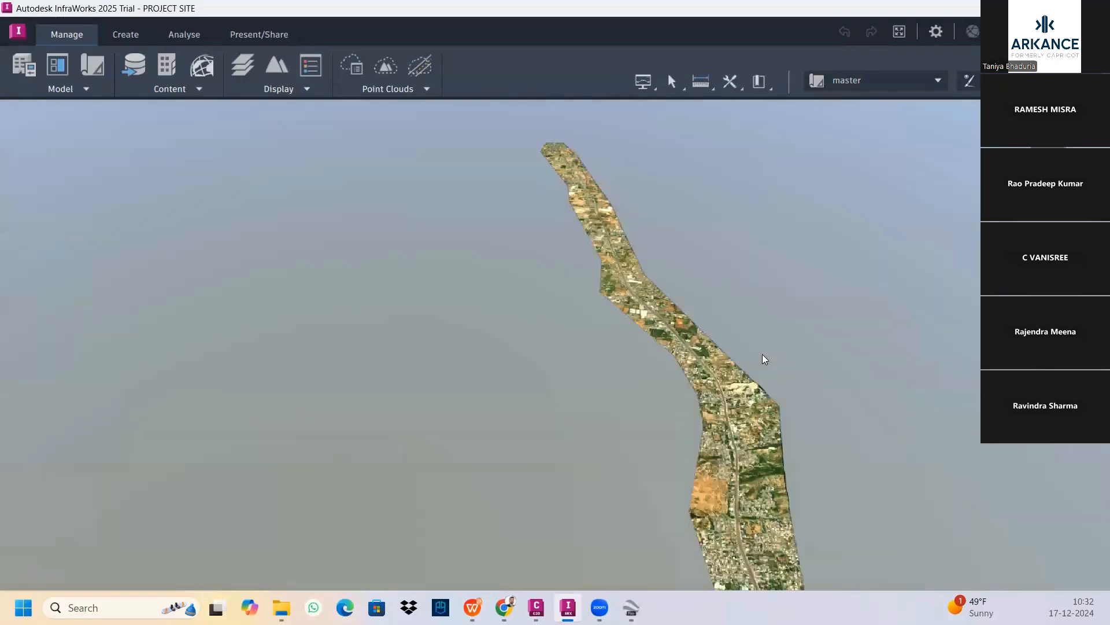
scroll(763, 355, "down", 1)
left_click_drag(763, 354, 710, 481)
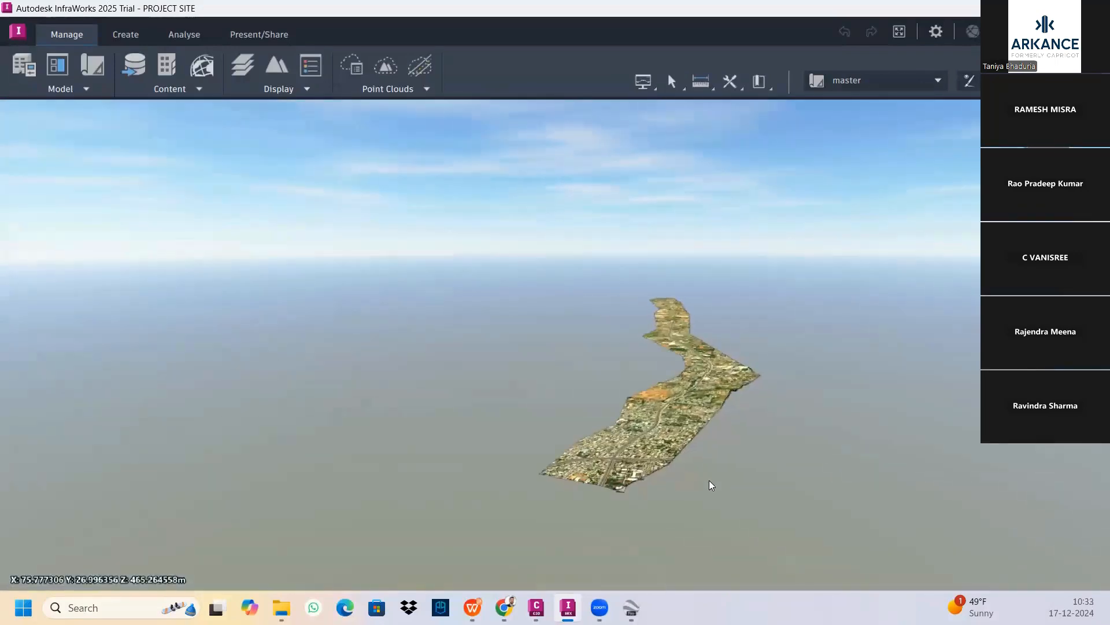
scroll(681, 478, "up", 5)
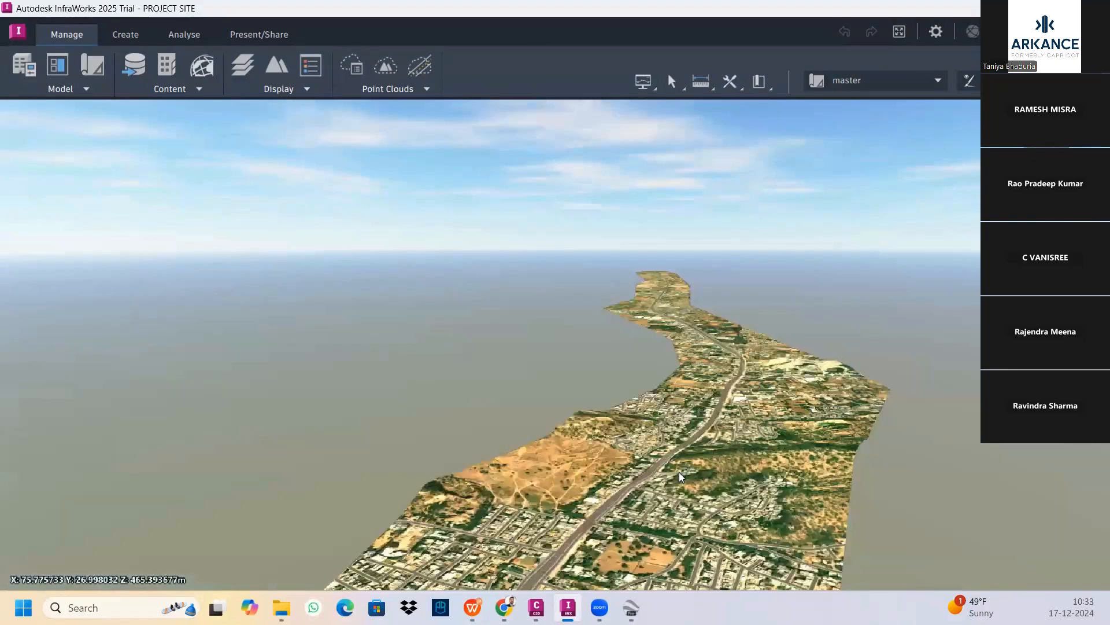
scroll(681, 475, "up", 4)
scroll(556, 289, "up", 3)
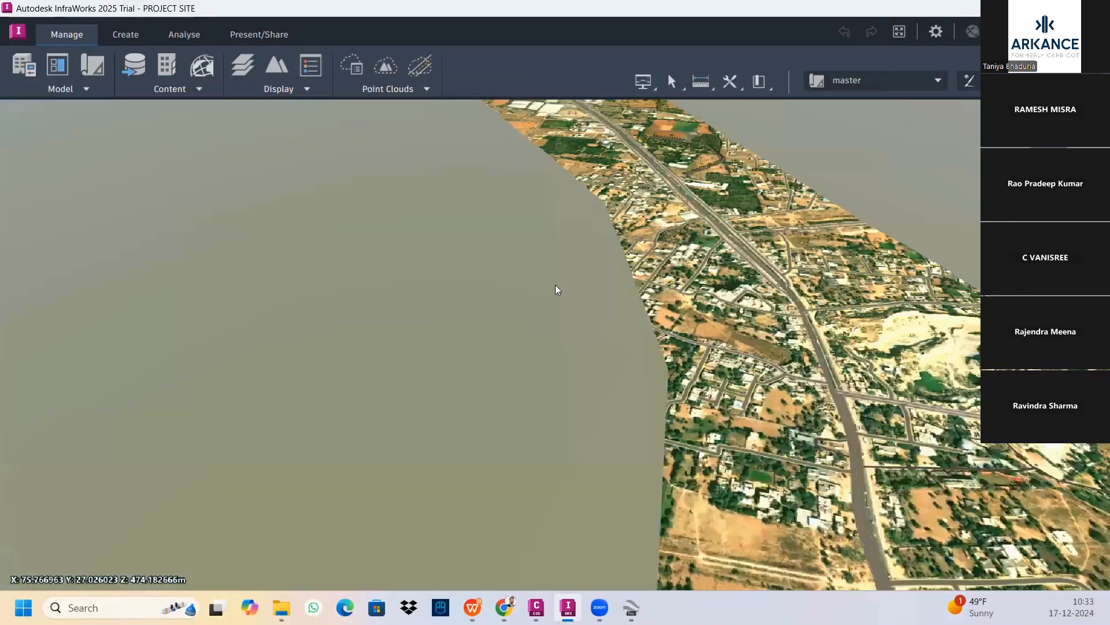
Follow the highway through the PROJECT SITE model and examine the terrain, side streets and the flyover junction.
left_click_drag(557, 289, 700, 317)
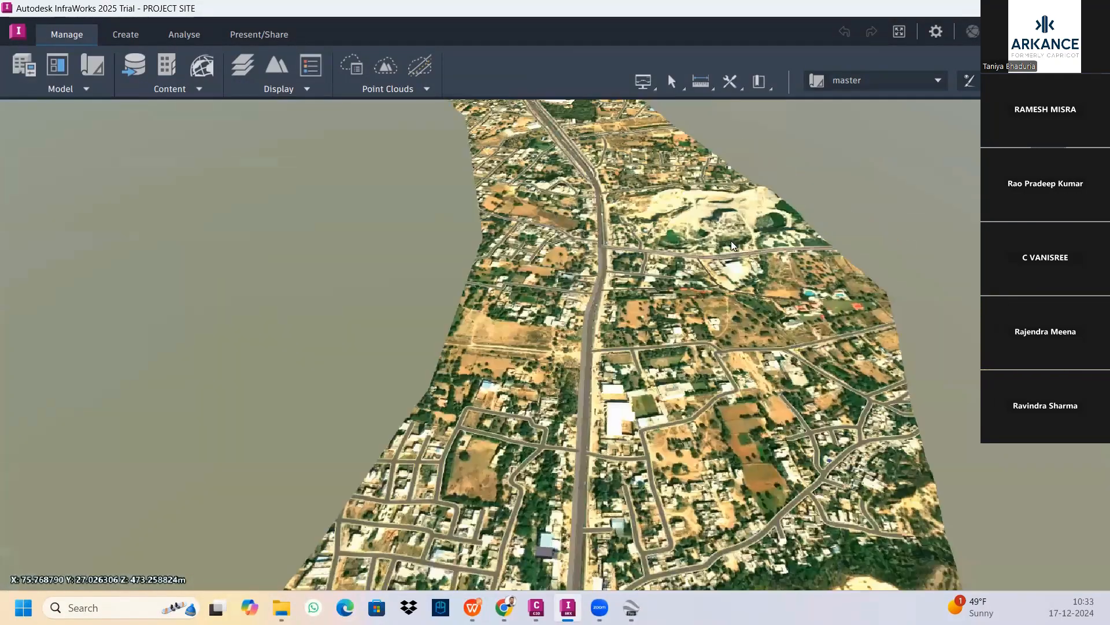
middle_click_drag(713, 440, 730, 317)
middle_click_drag(636, 455, 640, 307)
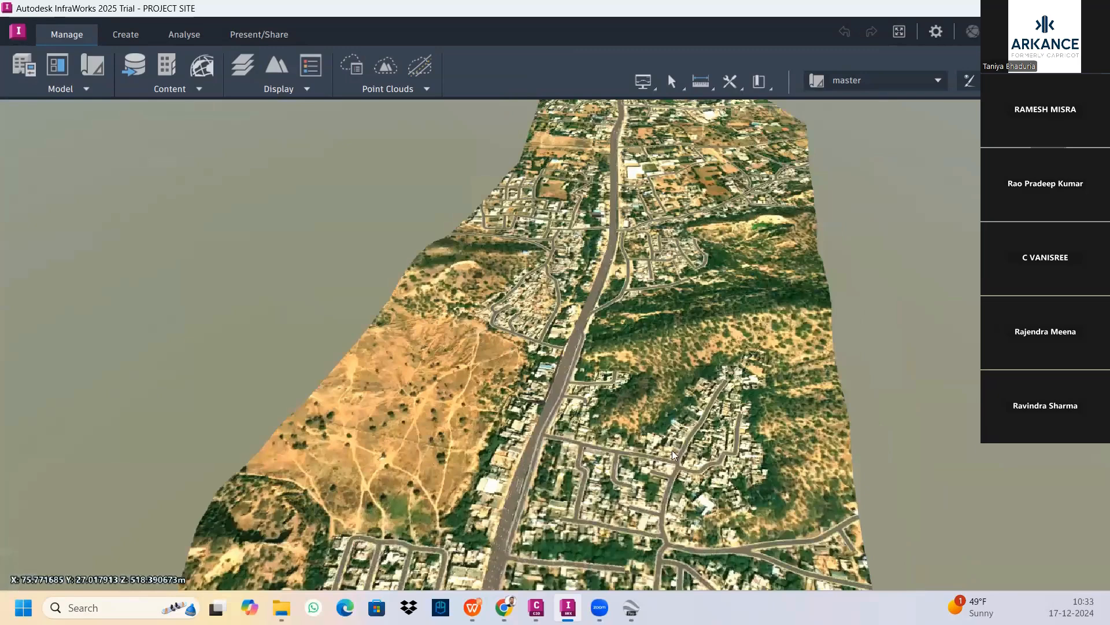
scroll(688, 327, "down", 3)
middle_click_drag(654, 438, 677, 373)
middle_click_drag(639, 475, 681, 334)
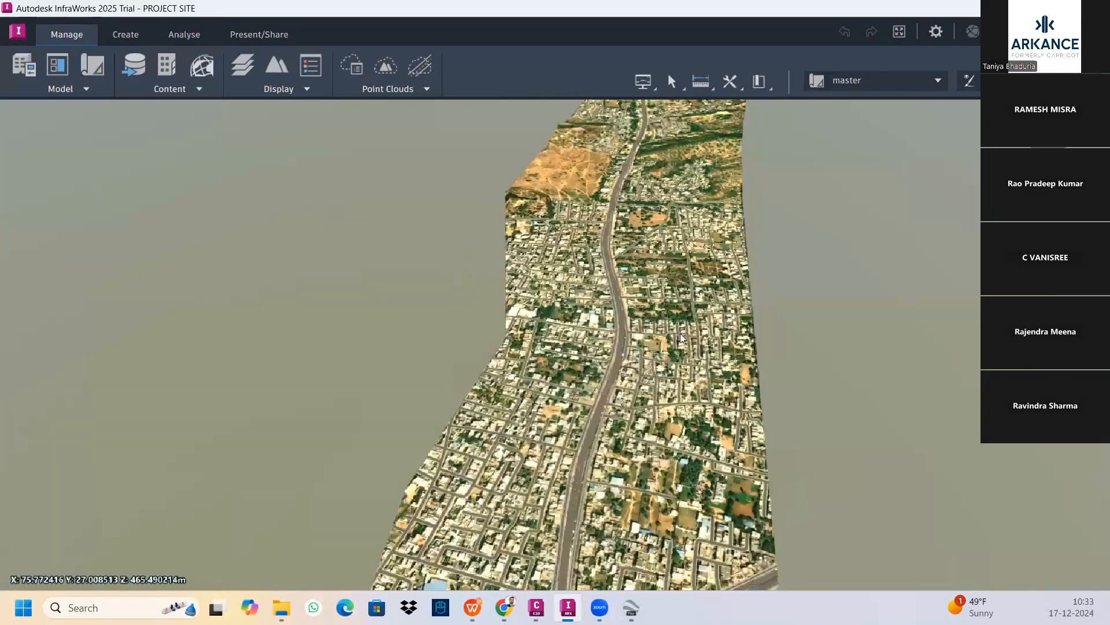
middle_click_drag(606, 523, 641, 413)
scroll(640, 429, "up", 2)
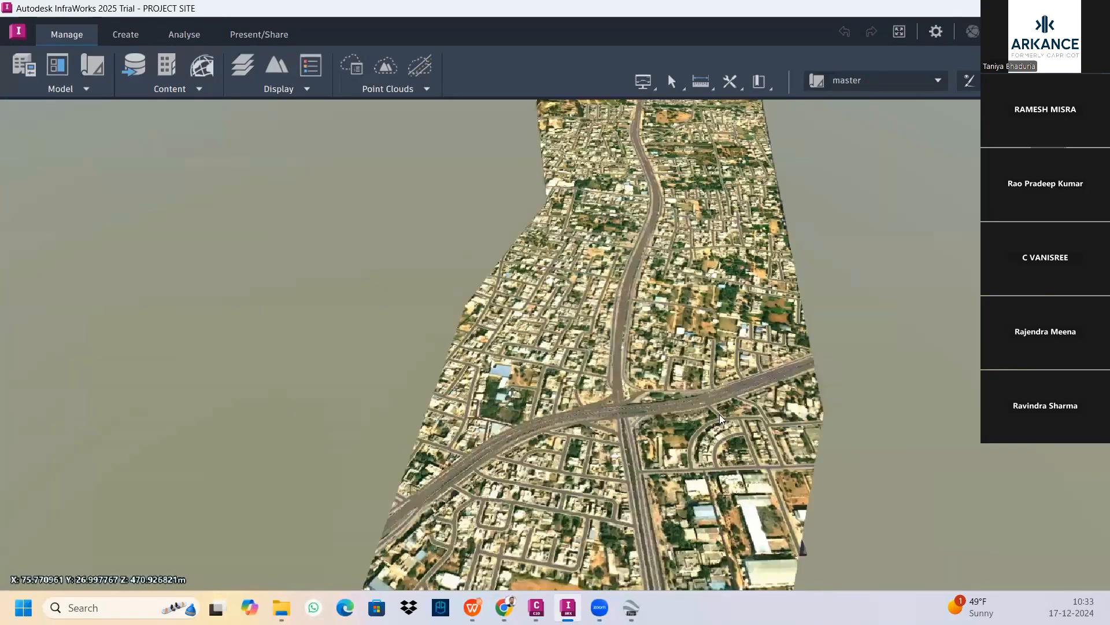
scroll(721, 418, "up", 2)
scroll(665, 354, "up", 2)
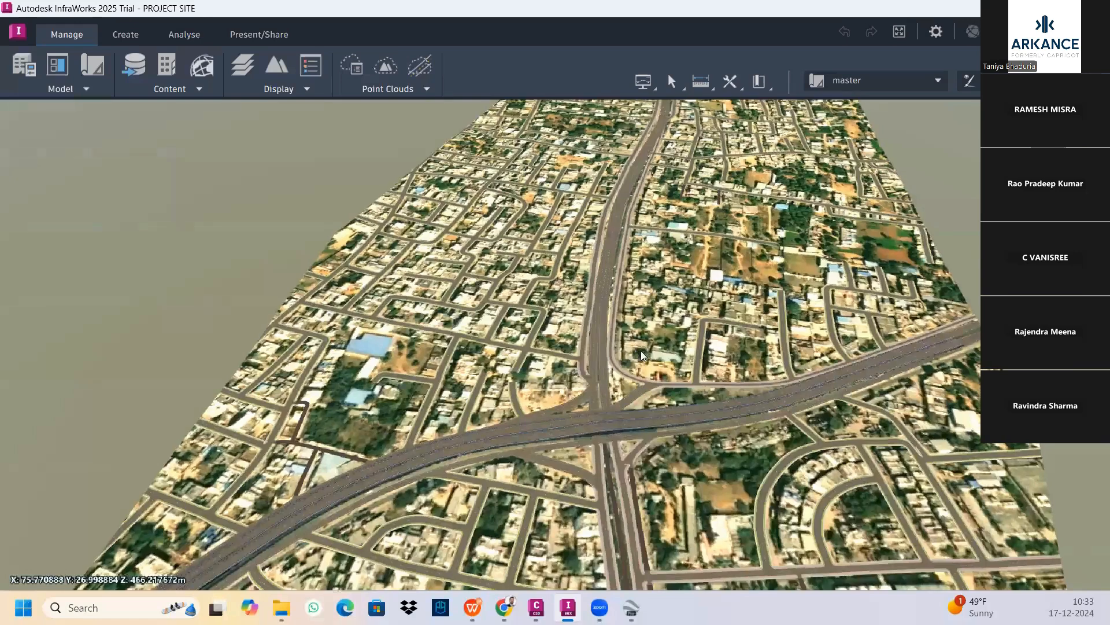
scroll(645, 405, "down", 1)
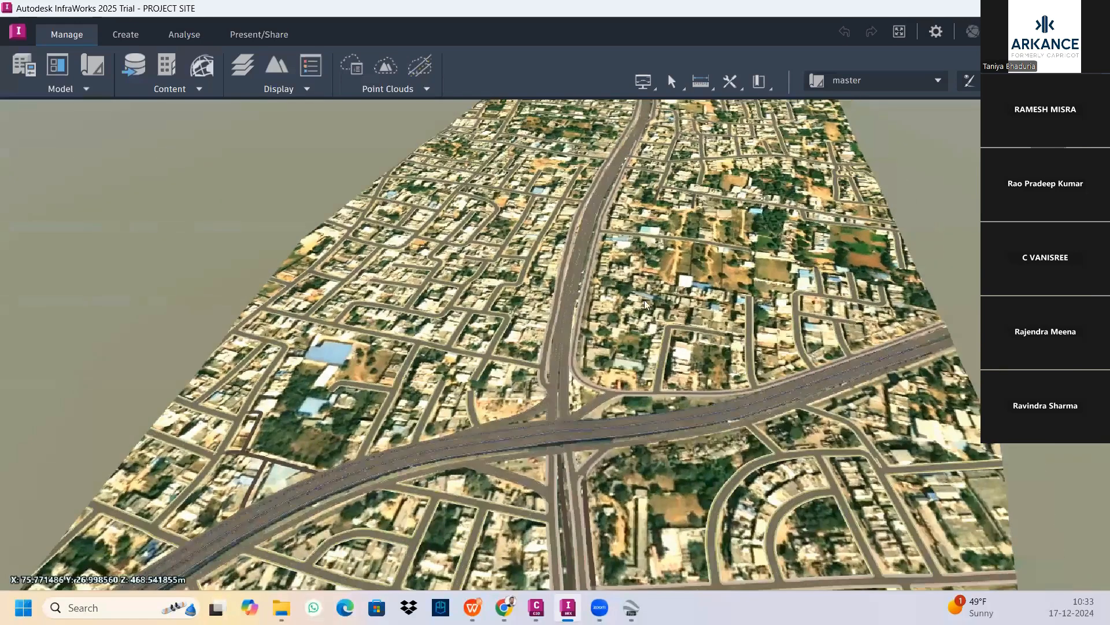
scroll(645, 312, "up", 1)
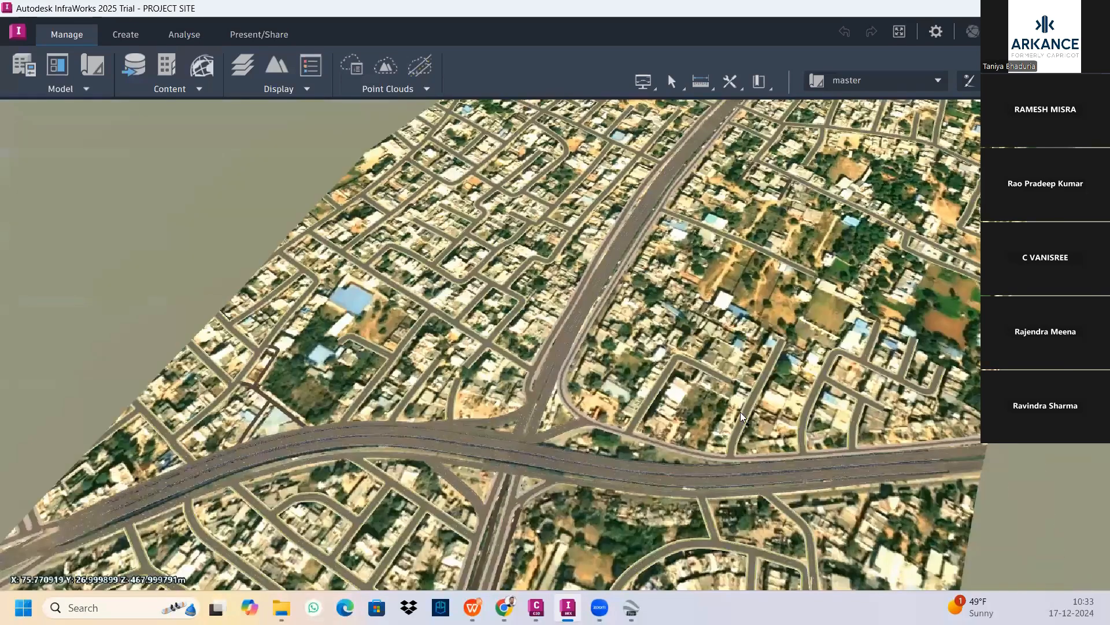
middle_click_drag(780, 103, 684, 384)
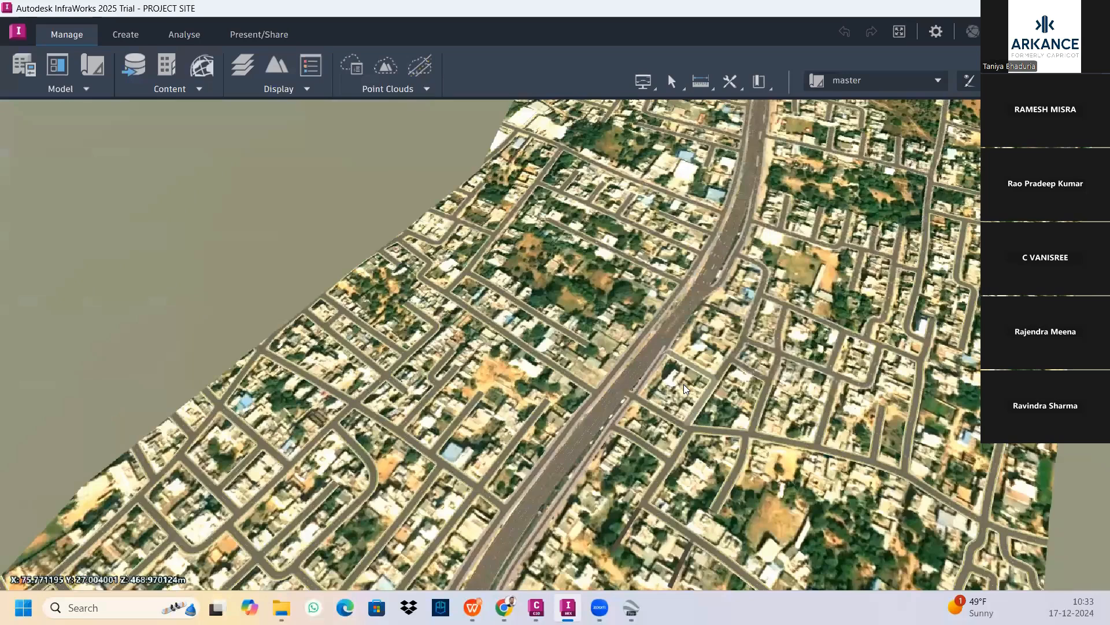
Open the OpenStreetMap source feature of the Chomu Pulia to Bassi road and examine its route on the map.
scroll(685, 388, "up", 2)
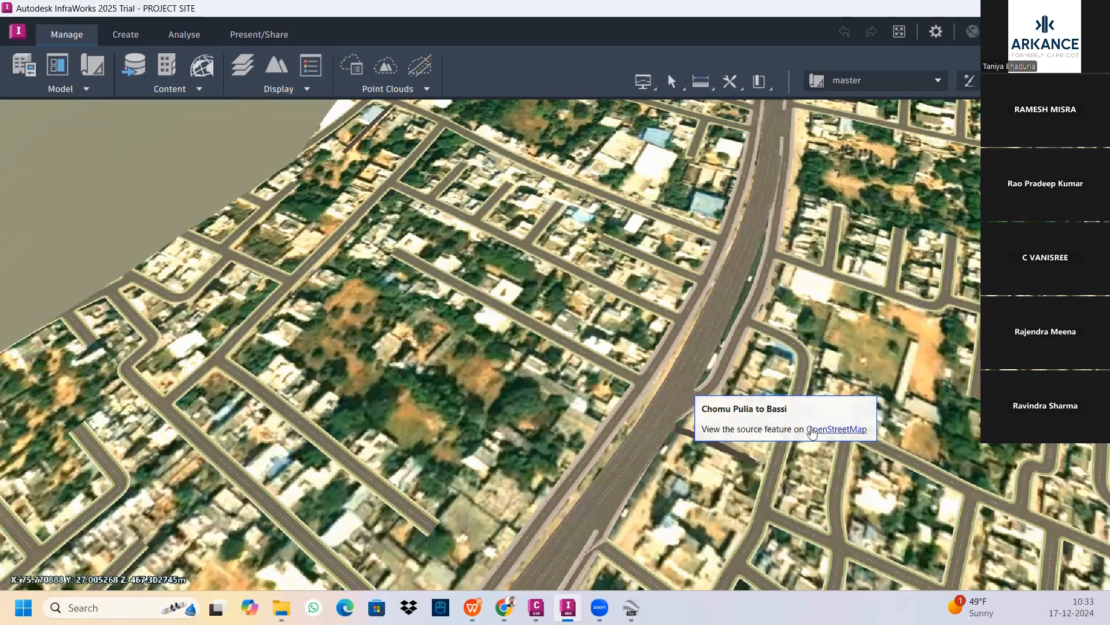
left_click(831, 433)
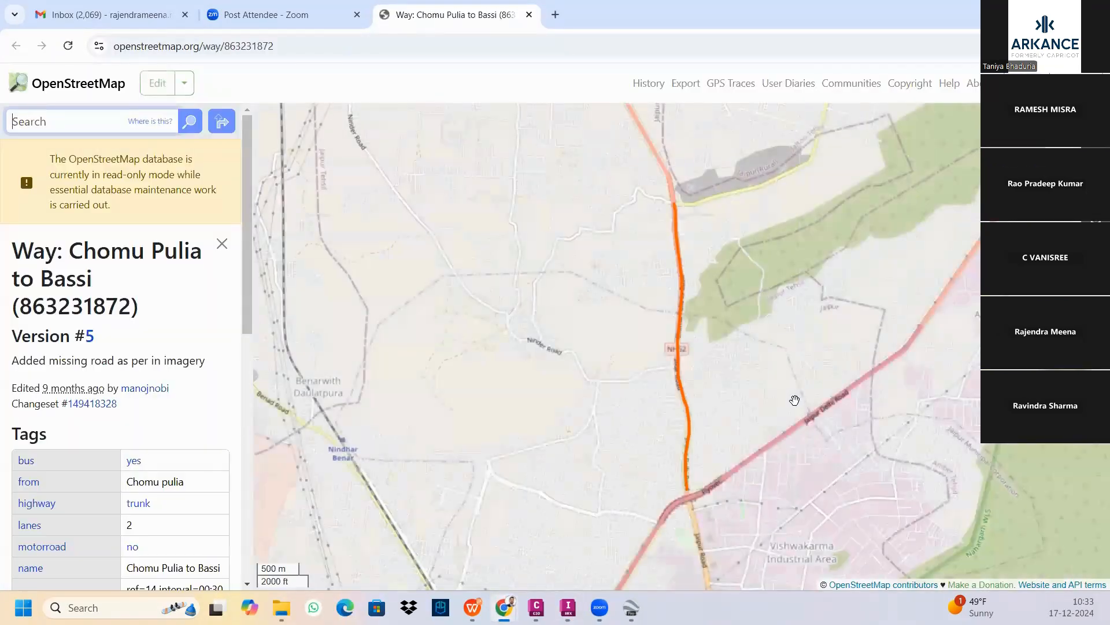
scroll(698, 503, "up", 3)
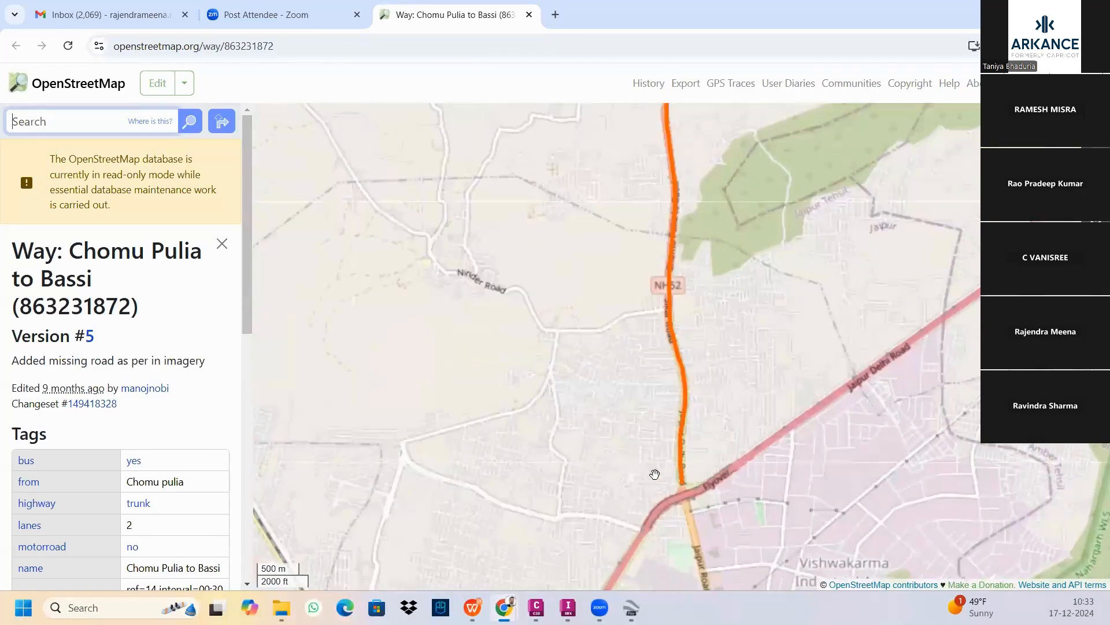
left_click_drag(691, 219, 675, 376)
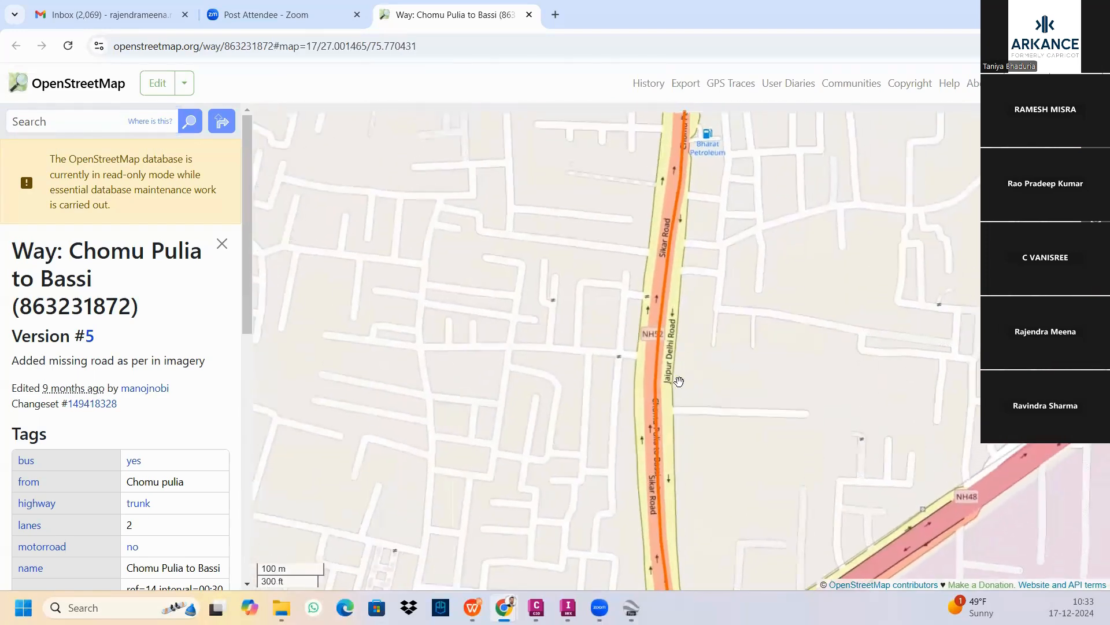
Follow the Chomu Pulia to Bassi road northward on the OpenStreetMap map and examine the stretch around Harmada.
left_click_drag(695, 235, 714, 358)
left_click_drag(683, 208, 711, 330)
left_click_drag(692, 236, 675, 451)
scroll(675, 370, "up", 2)
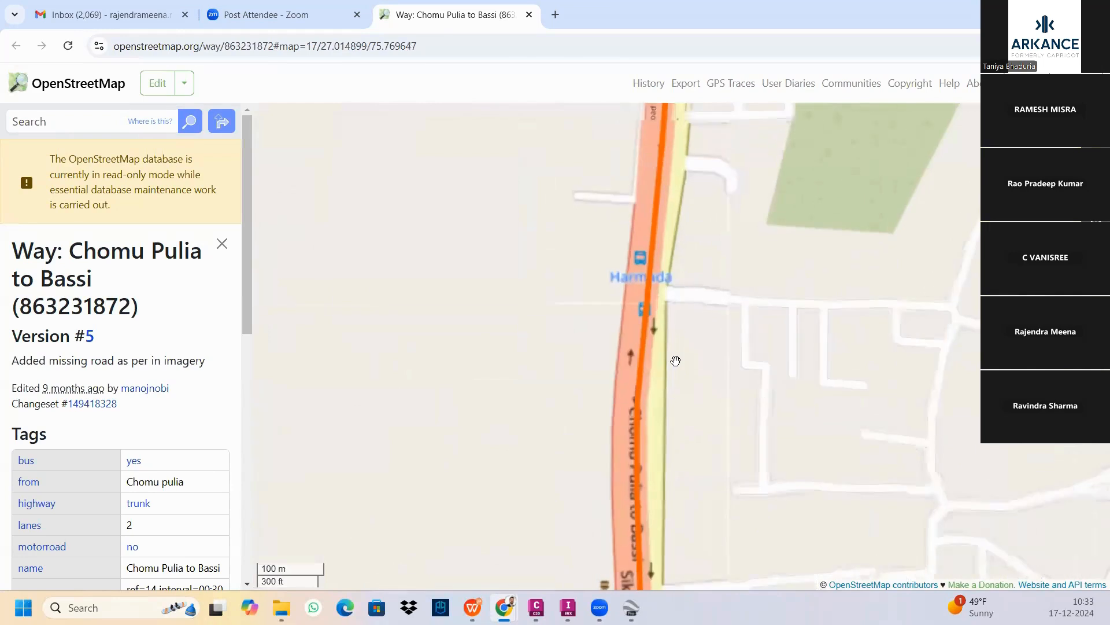
left_click_drag(674, 339, 651, 463)
left_click_drag(661, 231, 669, 362)
scroll(669, 359, "down", 2)
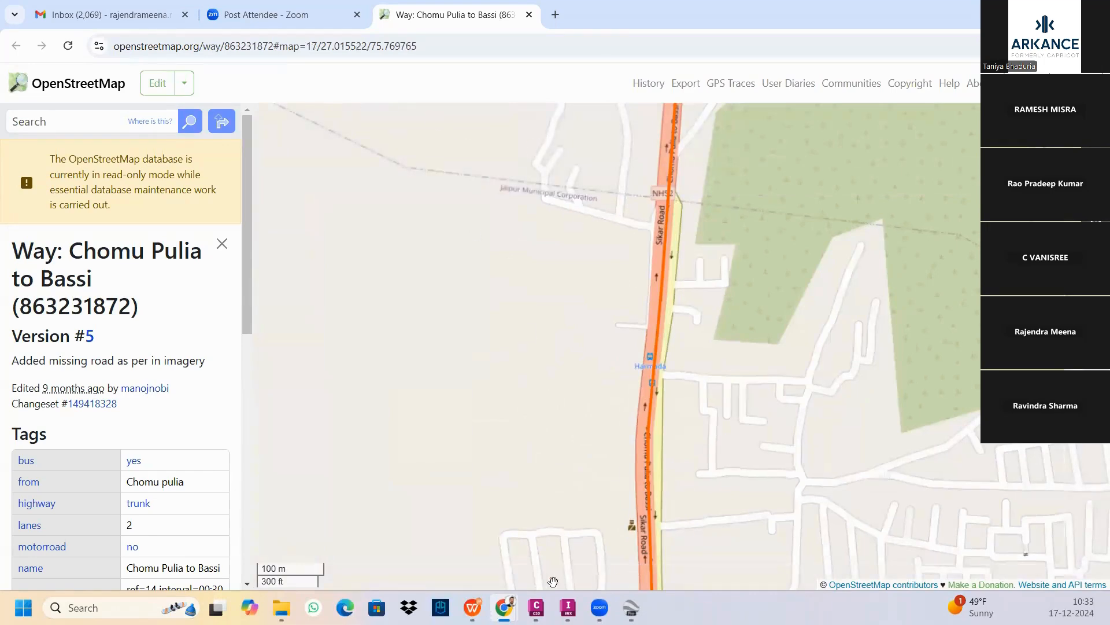
Switch back to the PROJECT SITE model in InfraWorks and examine the highway corridor from the built-up area out to the farmland.
left_click(537, 608)
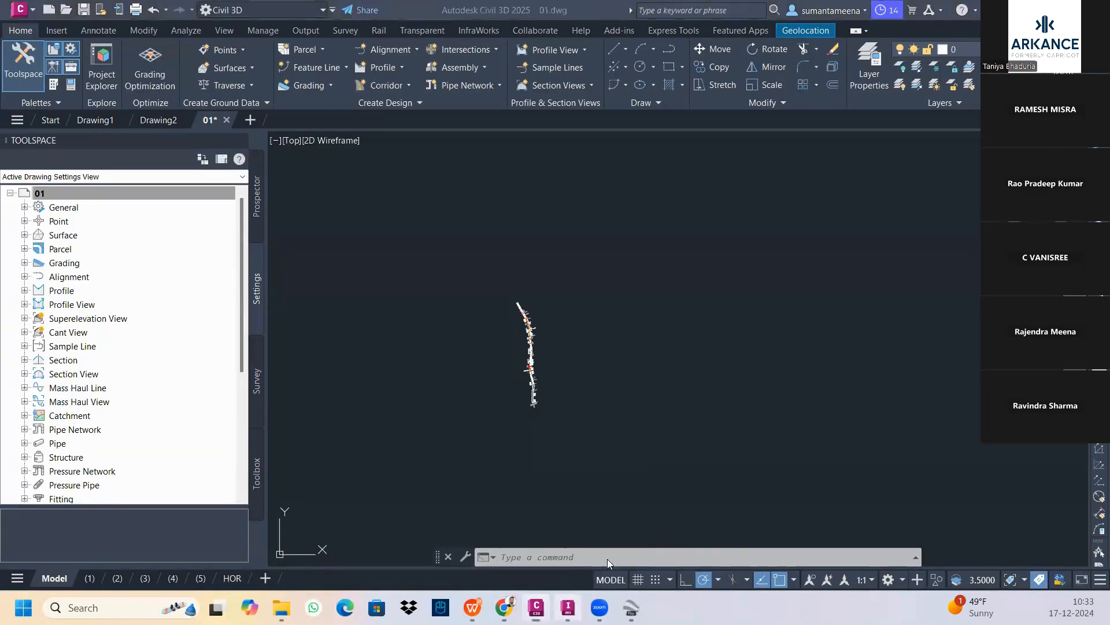
key("alt+Tab")
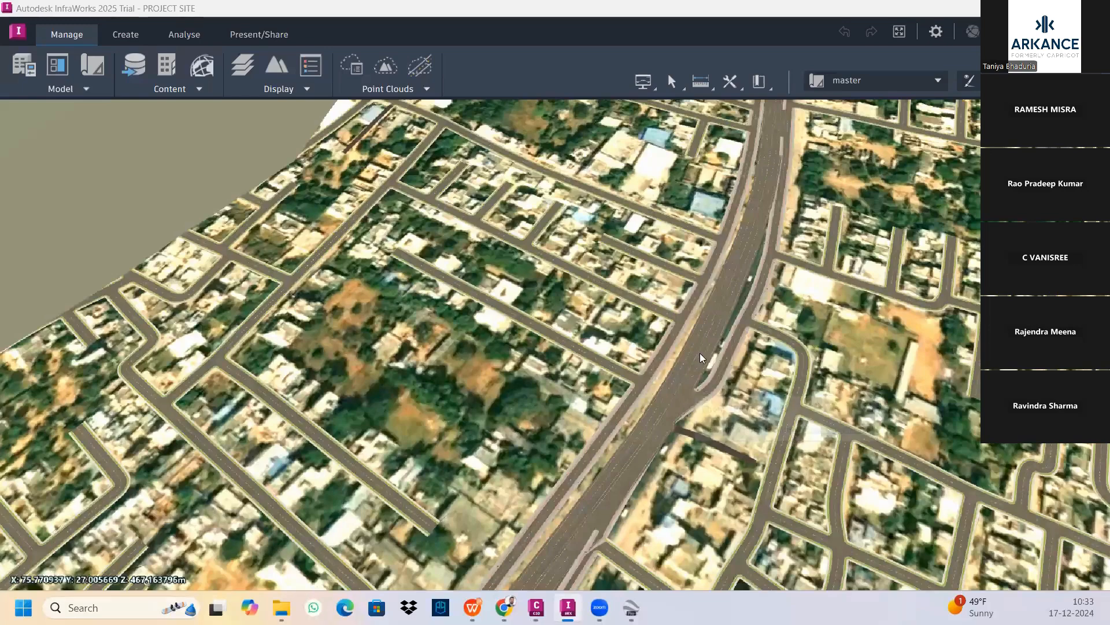
scroll(460, 369, "down", 2)
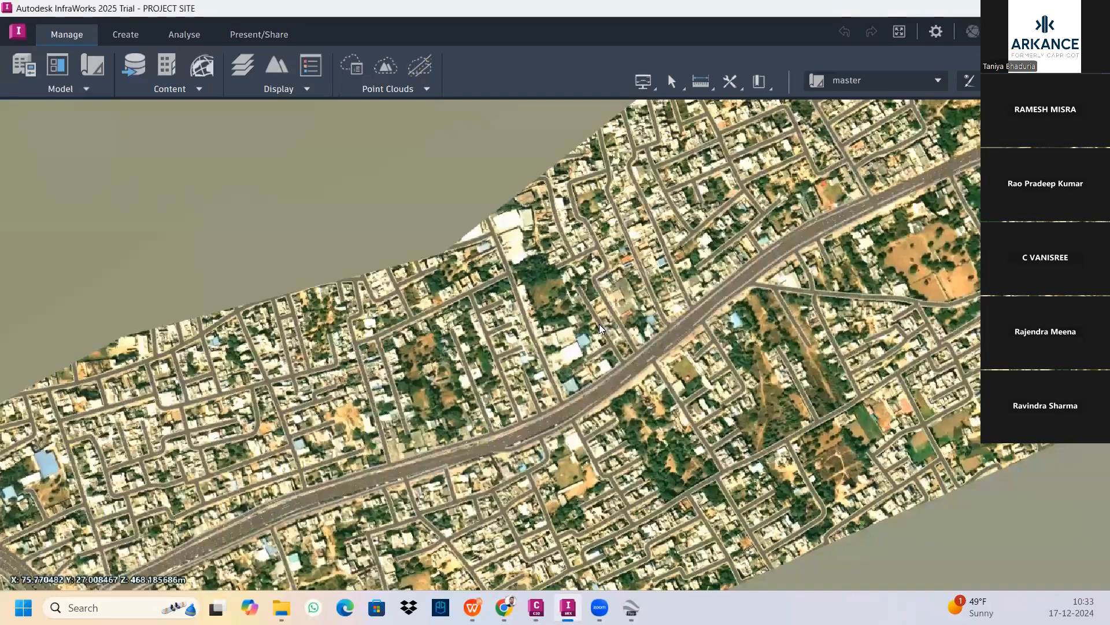
scroll(621, 340, "down", 2)
middle_click_drag(621, 340, 310, 474)
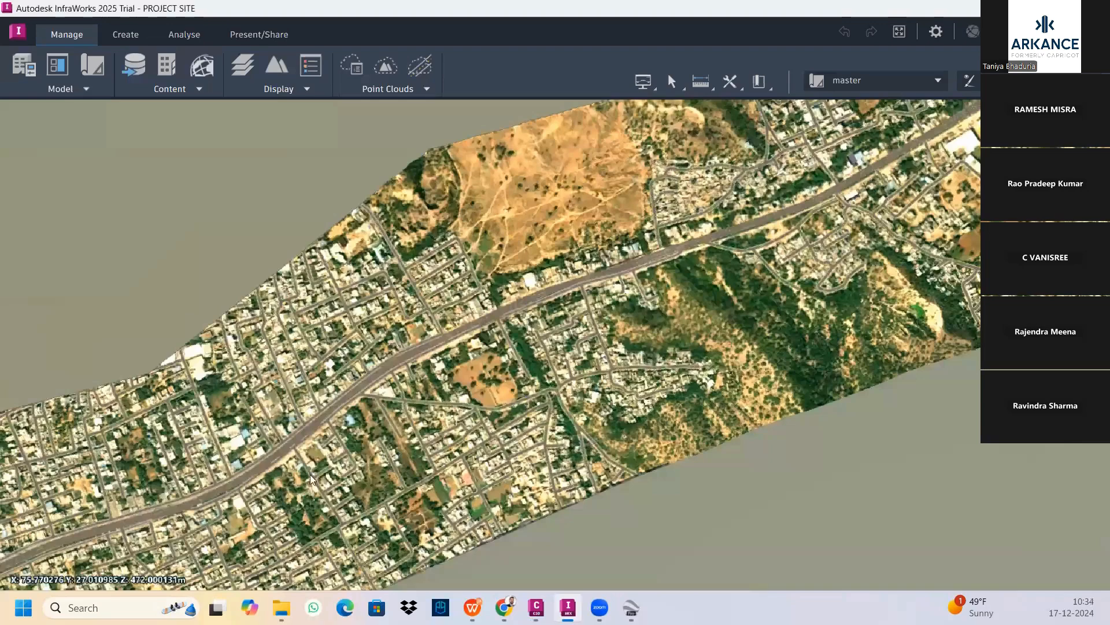
middle_click_drag(533, 382, 454, 502)
middle_click_drag(584, 367, 516, 465)
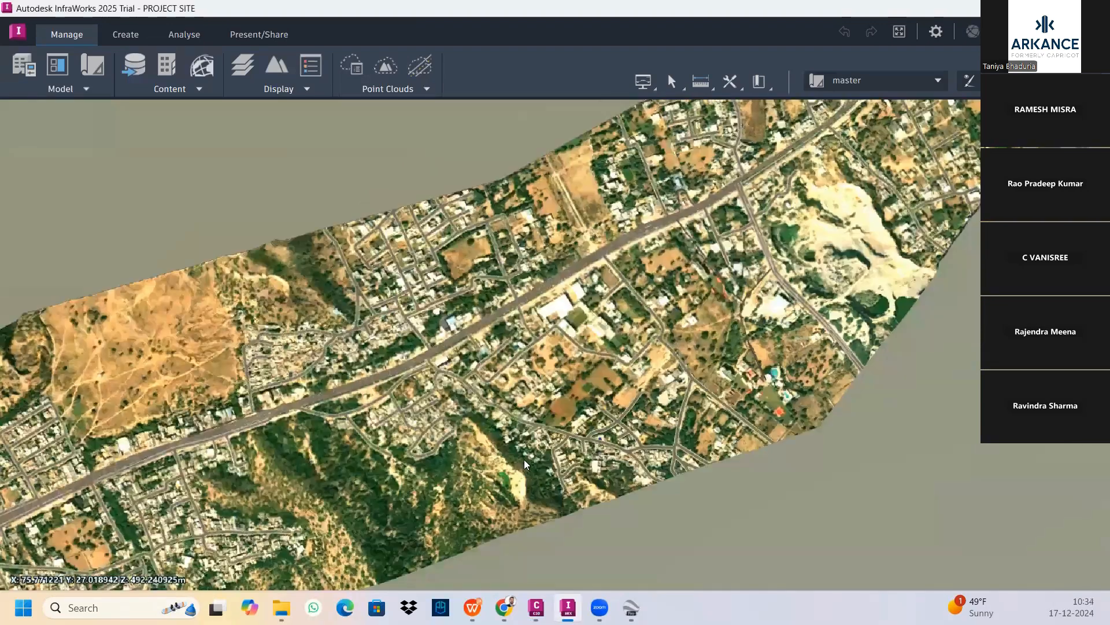
middle_click_drag(625, 398, 552, 456)
middle_click_drag(615, 344, 528, 456)
middle_click_drag(606, 320, 521, 486)
middle_click_drag(661, 365, 527, 508)
middle_click_drag(670, 379, 541, 462)
middle_click_drag(709, 370, 608, 444)
middle_click_drag(659, 399, 560, 495)
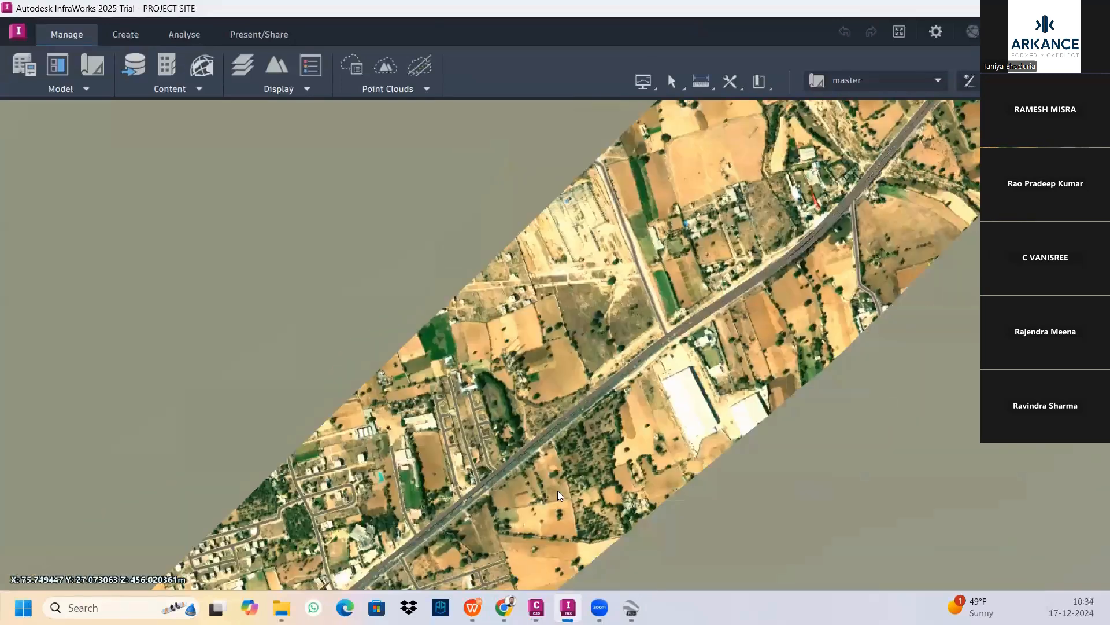
middle_click_drag(696, 326, 654, 361)
left_click_drag(573, 371, 647, 468)
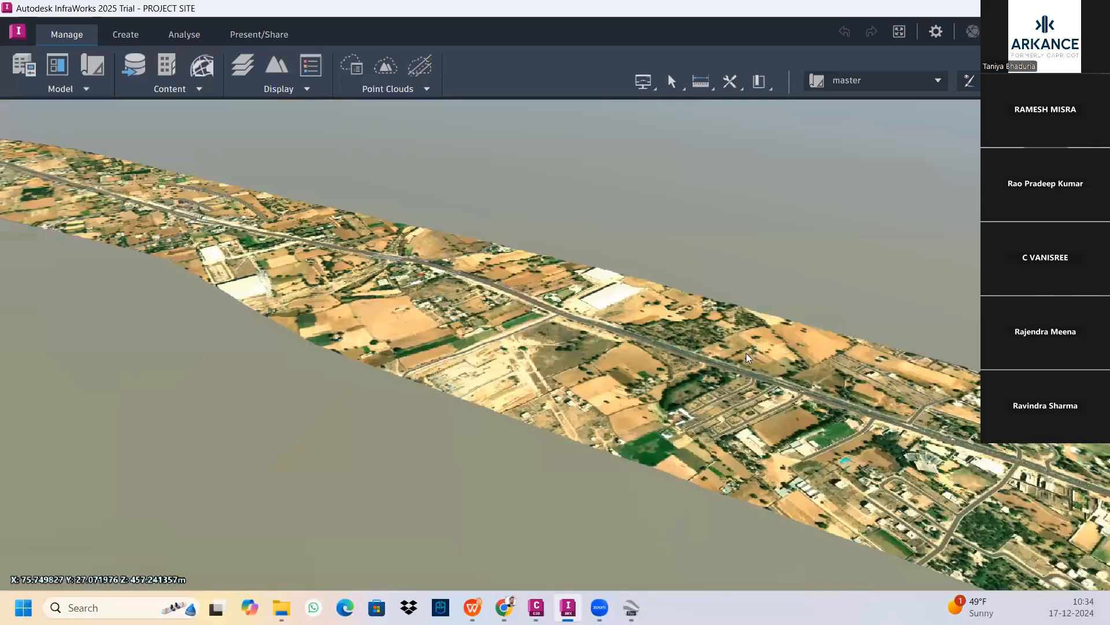
left_click_drag(610, 352, 363, 366)
left_click_drag(746, 378, 513, 379)
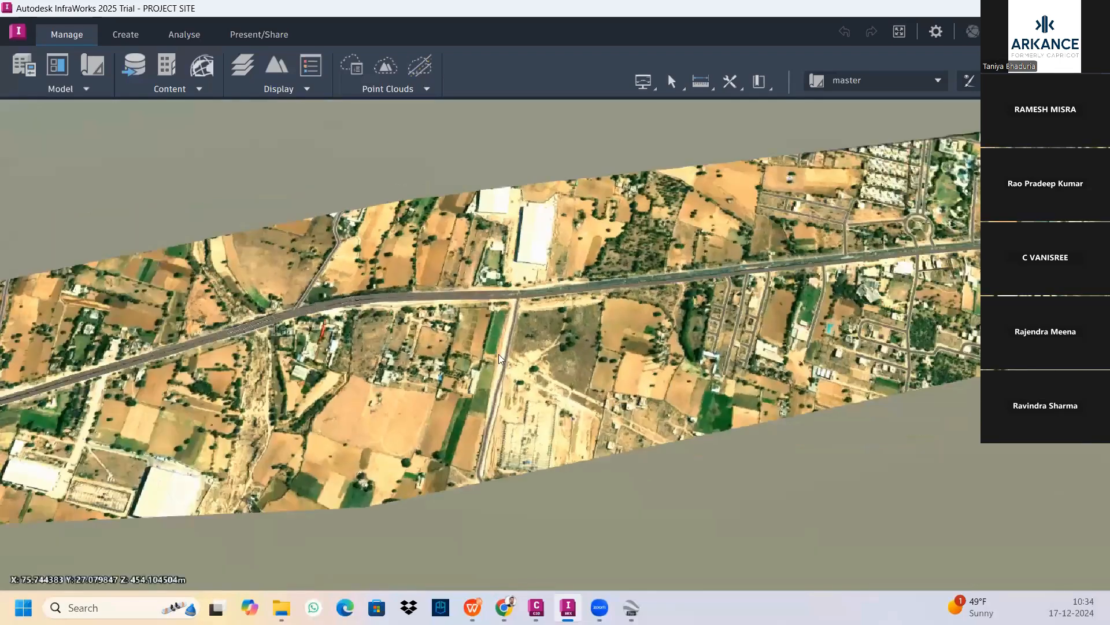
Examine where the highway crosses the dry riverbed and trace the channel through the terrain on both sides of the road.
middle_click_drag(496, 354, 546, 380)
scroll(537, 364, "up", 2)
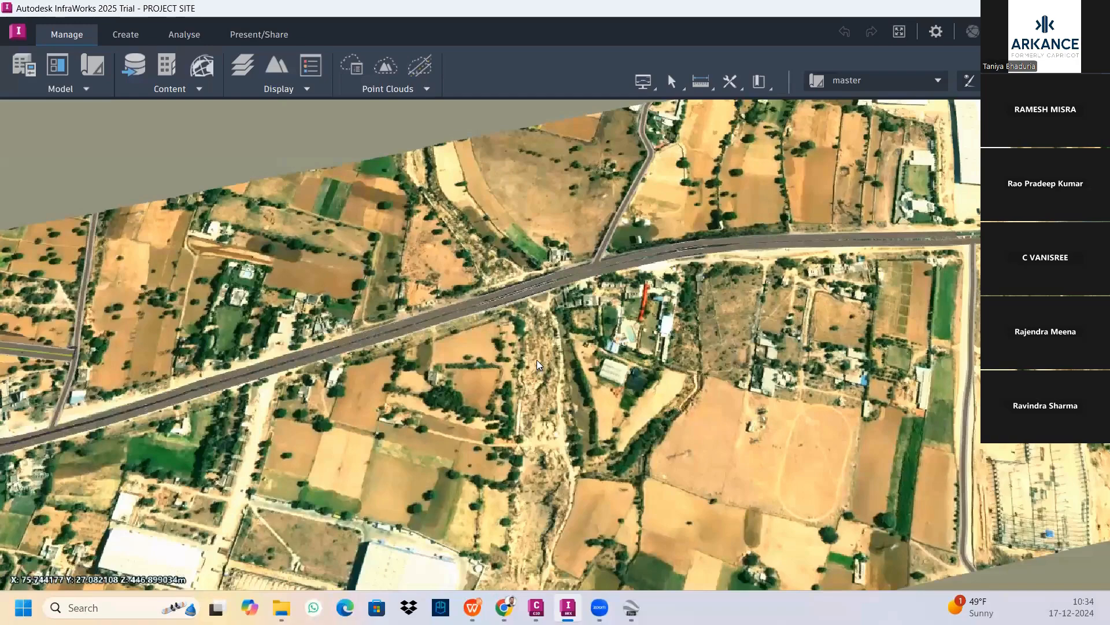
scroll(485, 397, "up", 2)
left_click_drag(655, 403, 535, 308)
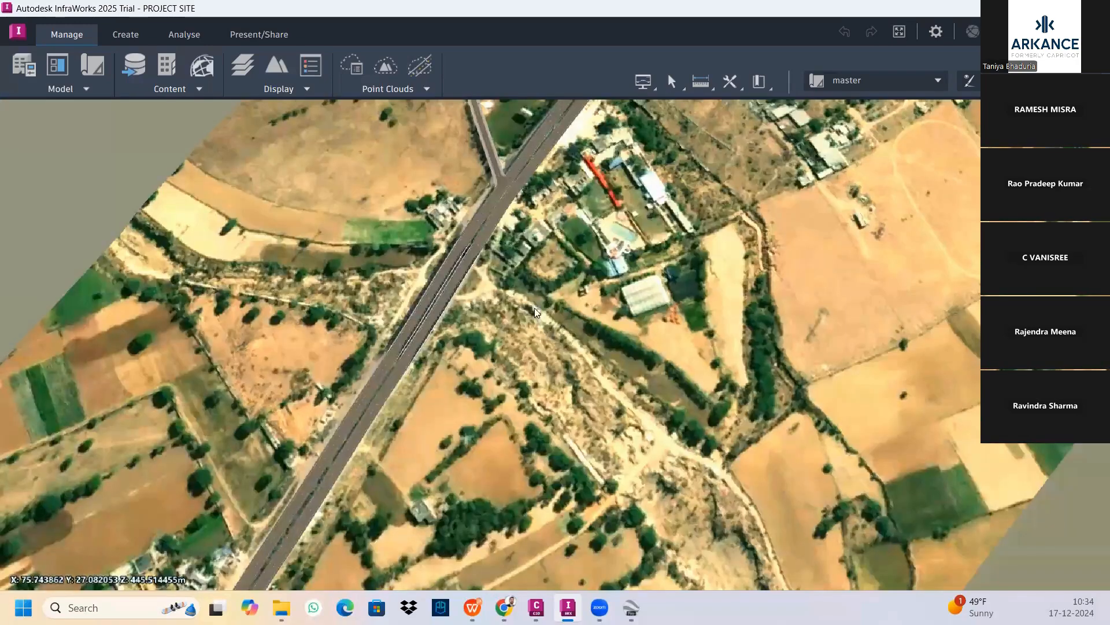
left_click_drag(479, 337, 512, 345)
left_click_drag(414, 314, 511, 430)
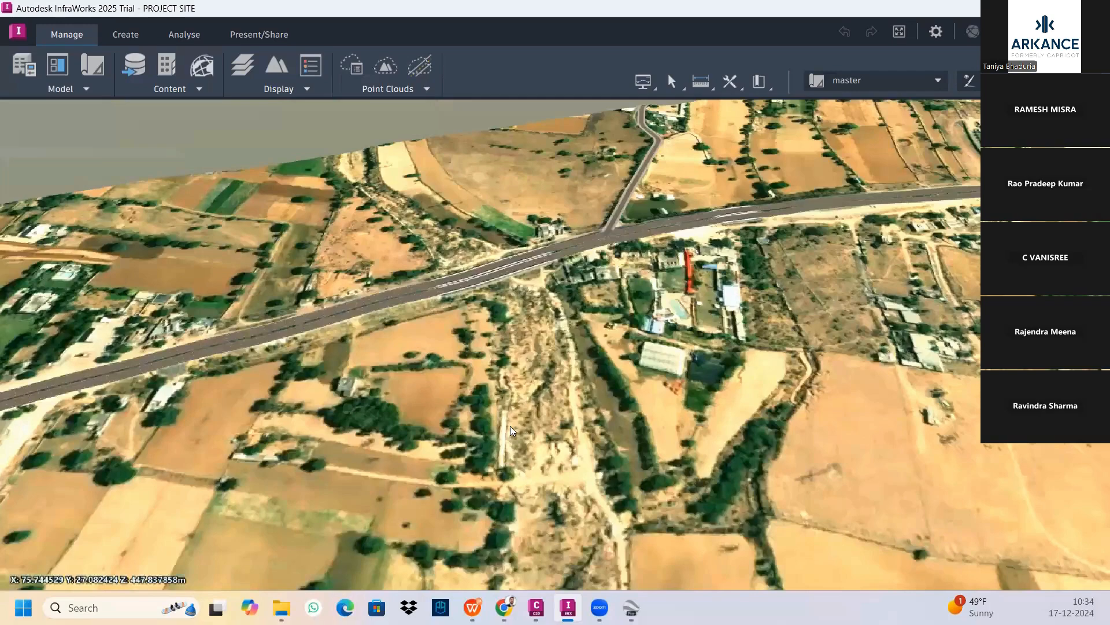
middle_click_drag(234, 346, 624, 344)
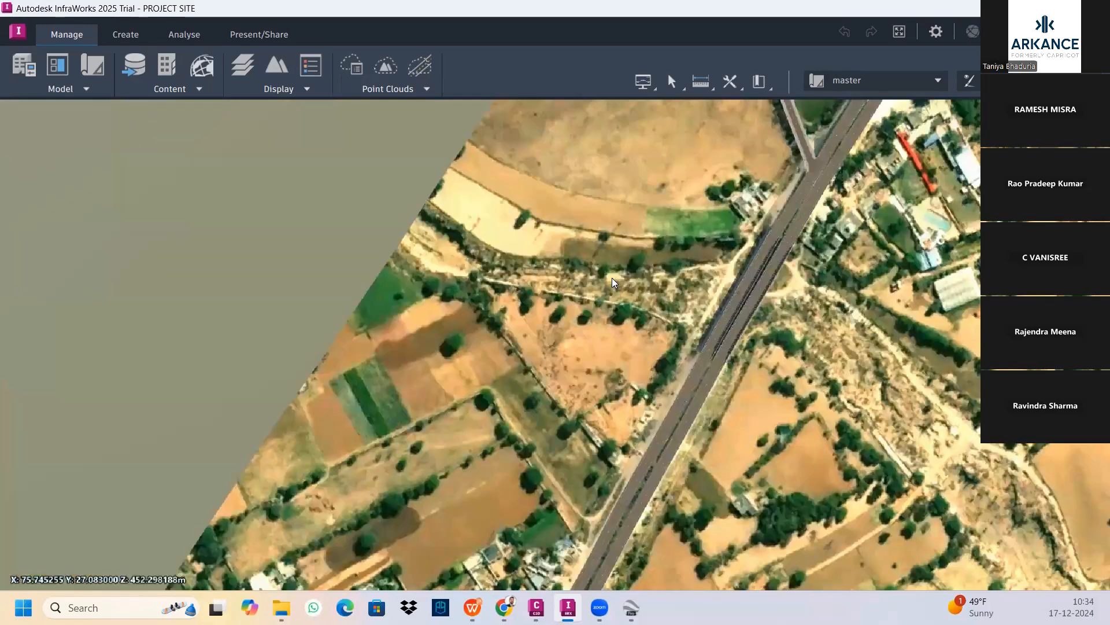
scroll(634, 294, "down", 2)
scroll(620, 272, "up", 3)
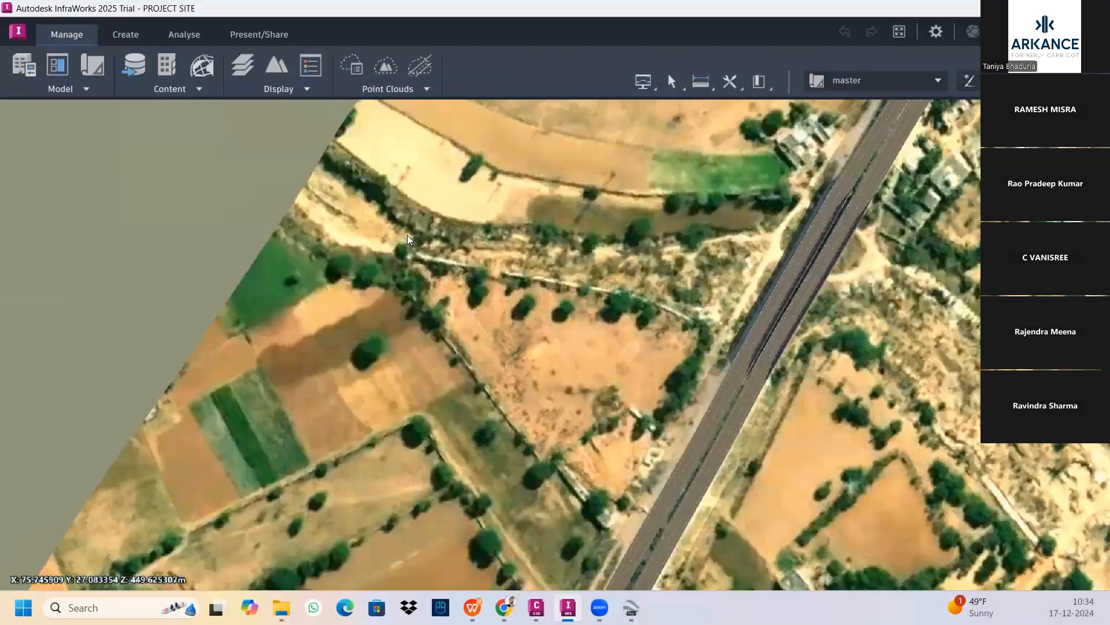
scroll(424, 238, "up", 1)
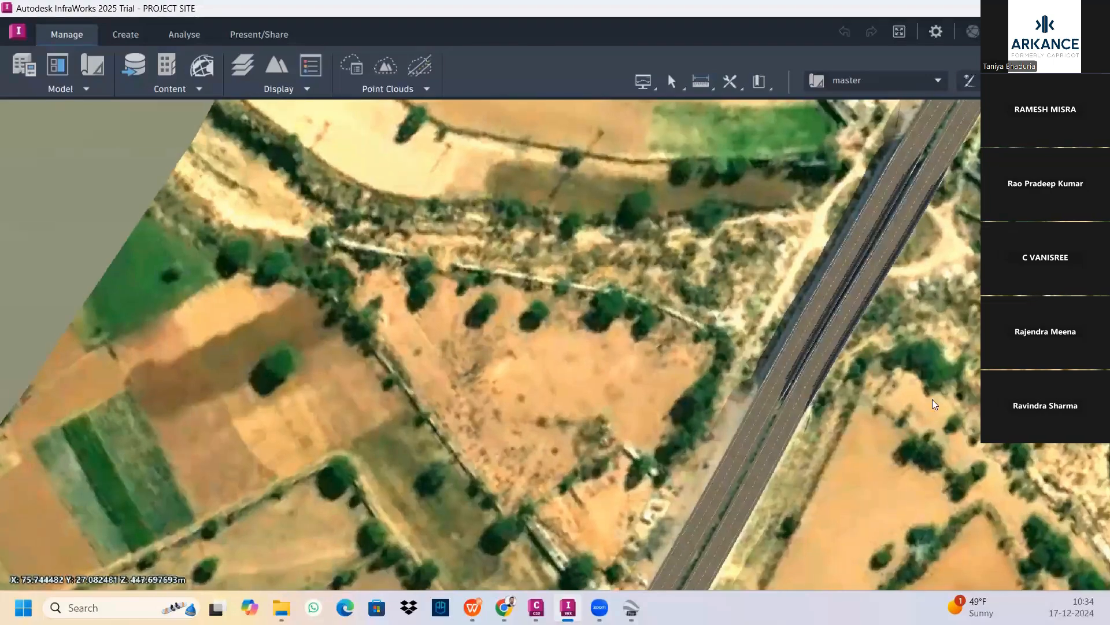
left_click_drag(935, 403, 668, 270)
scroll(697, 347, "down", 1)
left_click_drag(812, 408, 659, 263)
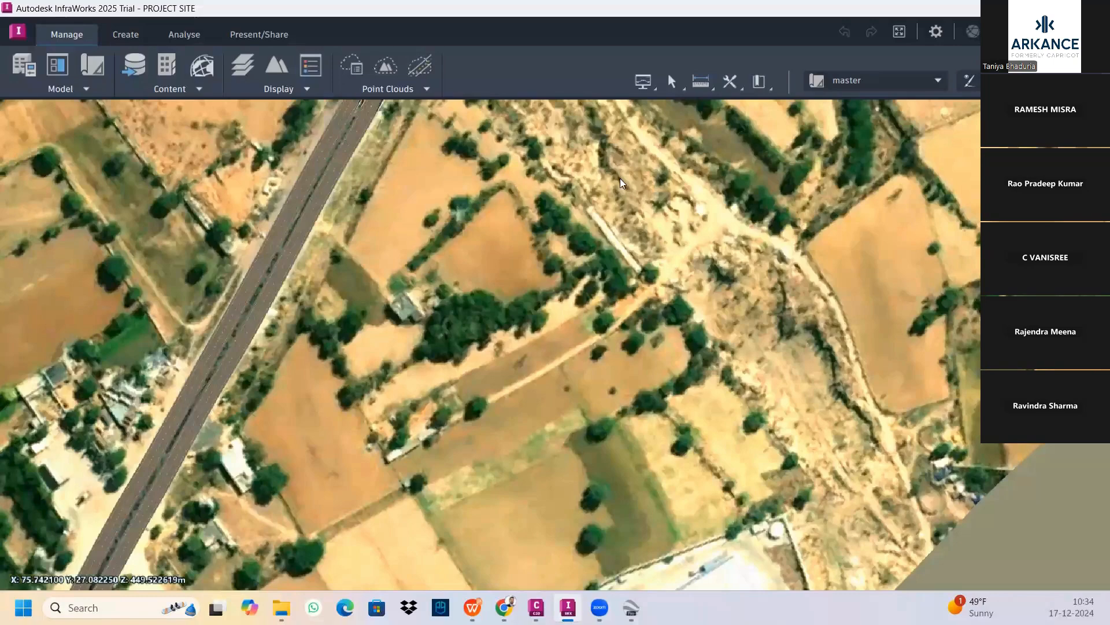
Examine the highway corridor from above, following it across the farmland to the two flyovers beside the main road.
left_click_drag(669, 326, 722, 430)
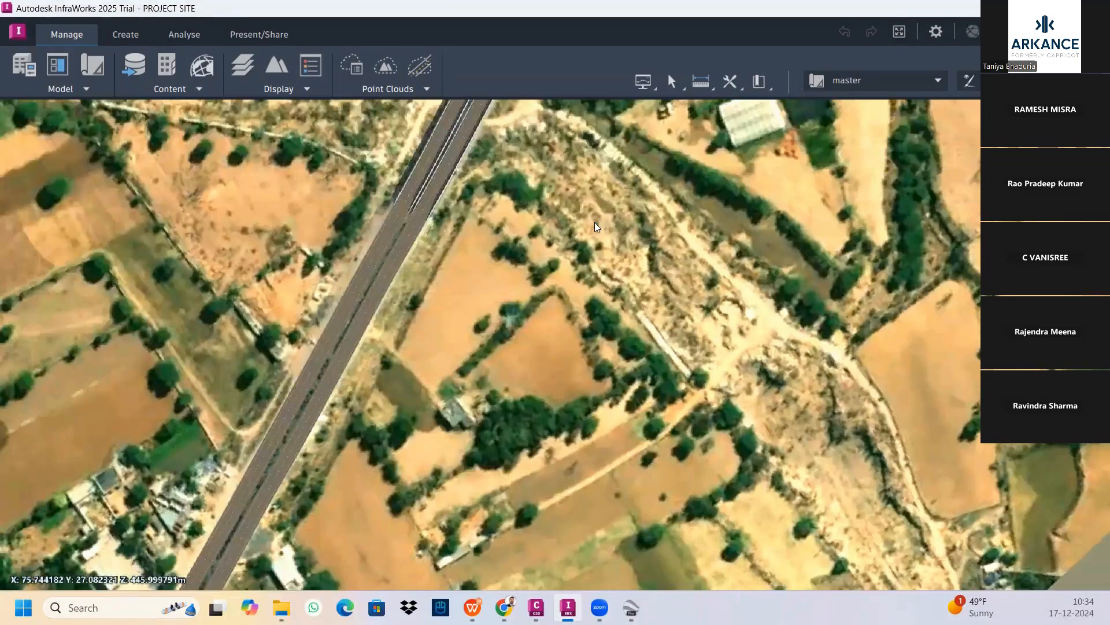
scroll(827, 472, "down", 1)
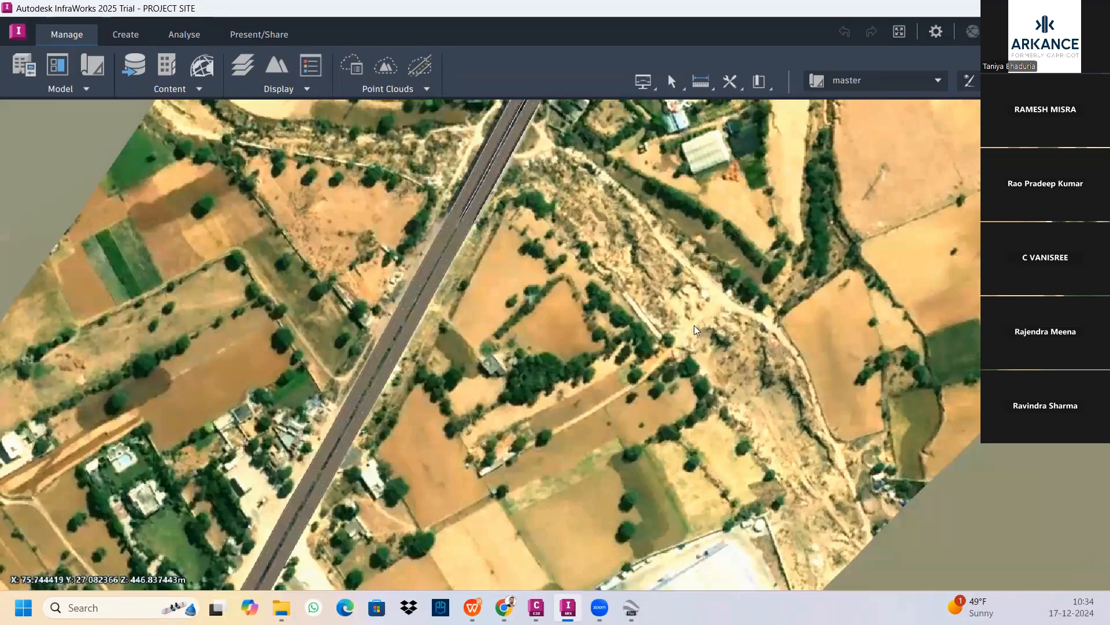
scroll(695, 329, "down", 1)
left_click_drag(720, 390, 762, 442)
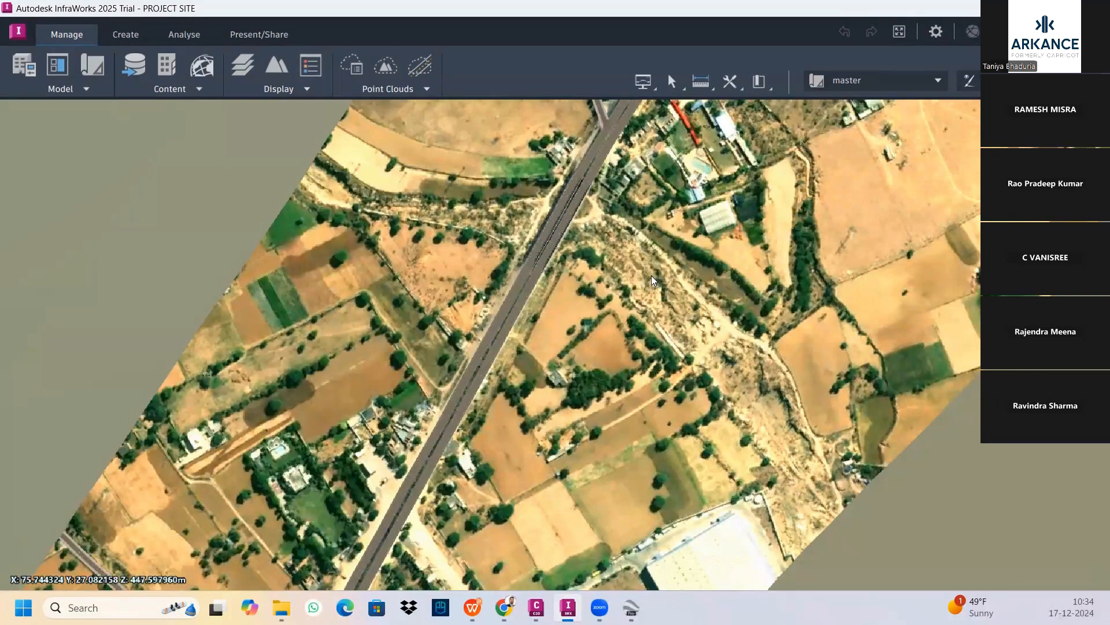
scroll(651, 281, "down", 1)
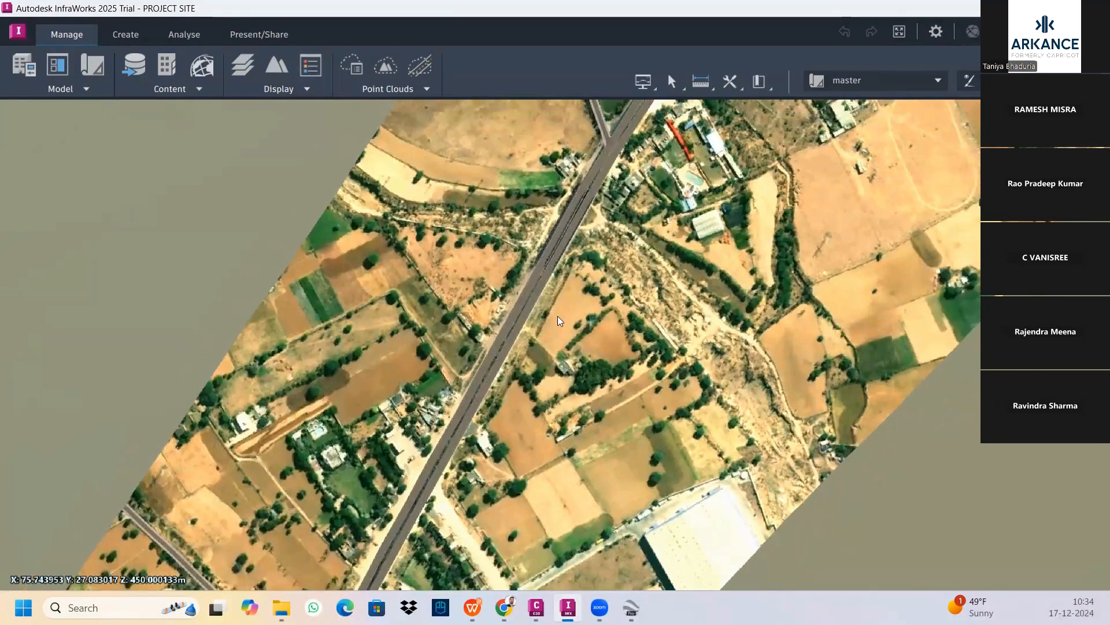
left_click_drag(557, 316, 650, 156)
left_click_drag(571, 413, 663, 239)
left_click_drag(607, 384, 755, 209)
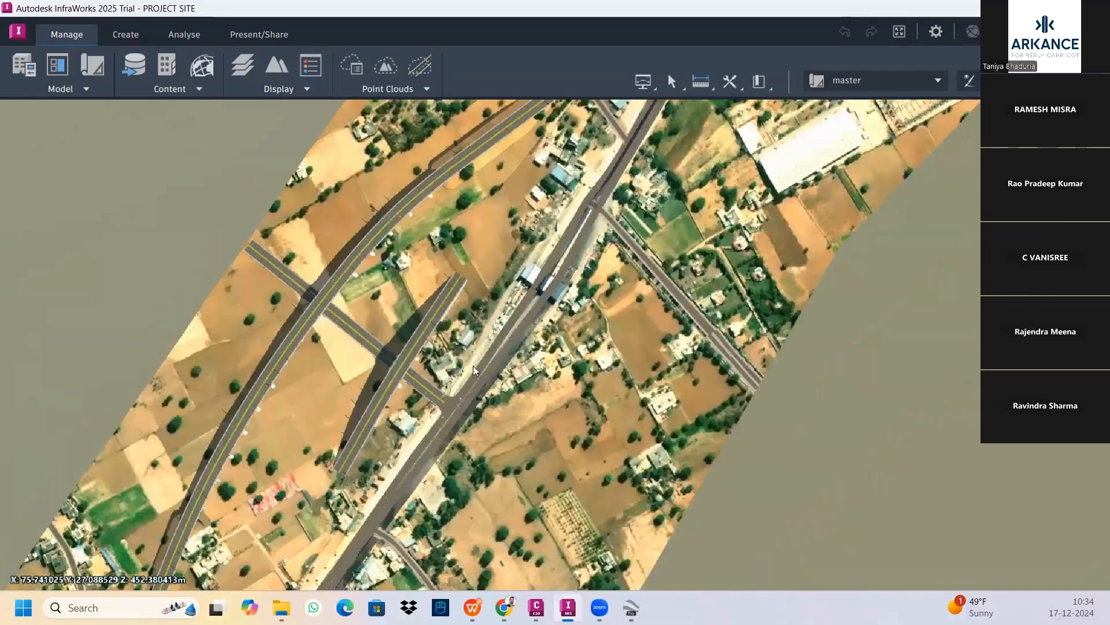
Examine the flyovers in perspective, from the overall layout beside the highway down to the piers, deck and street lights.
left_click_drag(473, 366, 305, 232)
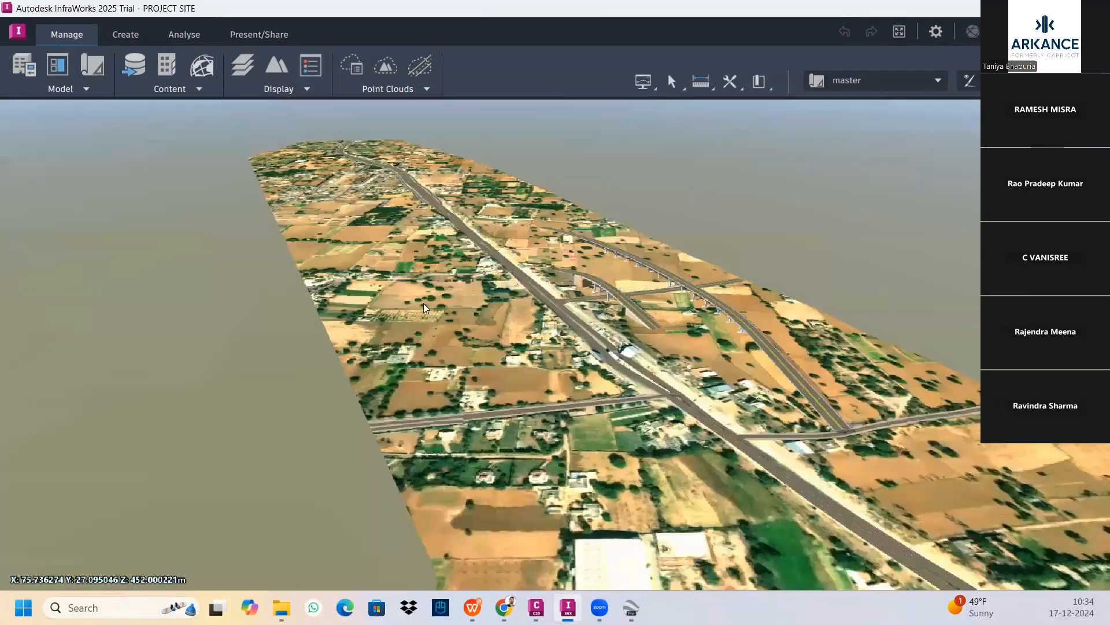
middle_click_drag(640, 427, 503, 363)
scroll(503, 361, "up", 2)
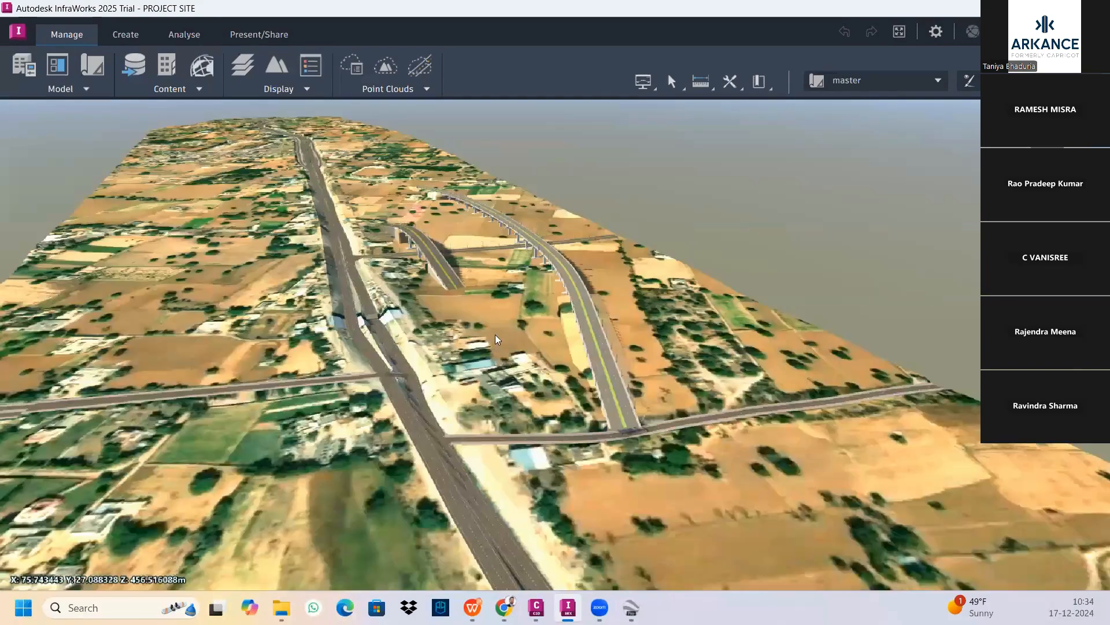
scroll(496, 335, "up", 3)
scroll(526, 287, "up", 3)
left_click_drag(454, 267, 381, 499)
scroll(414, 523, "up", 5)
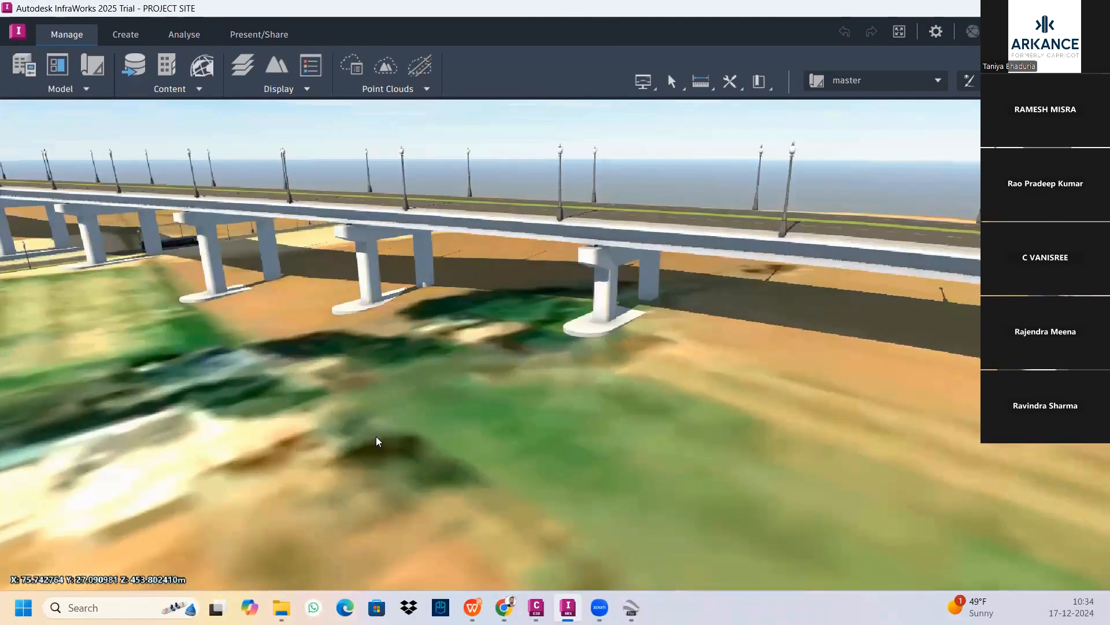
Inspect the short flyover's deck and abutments, the road passing beneath it and its junction with the highway.
left_click_drag(376, 437, 708, 370)
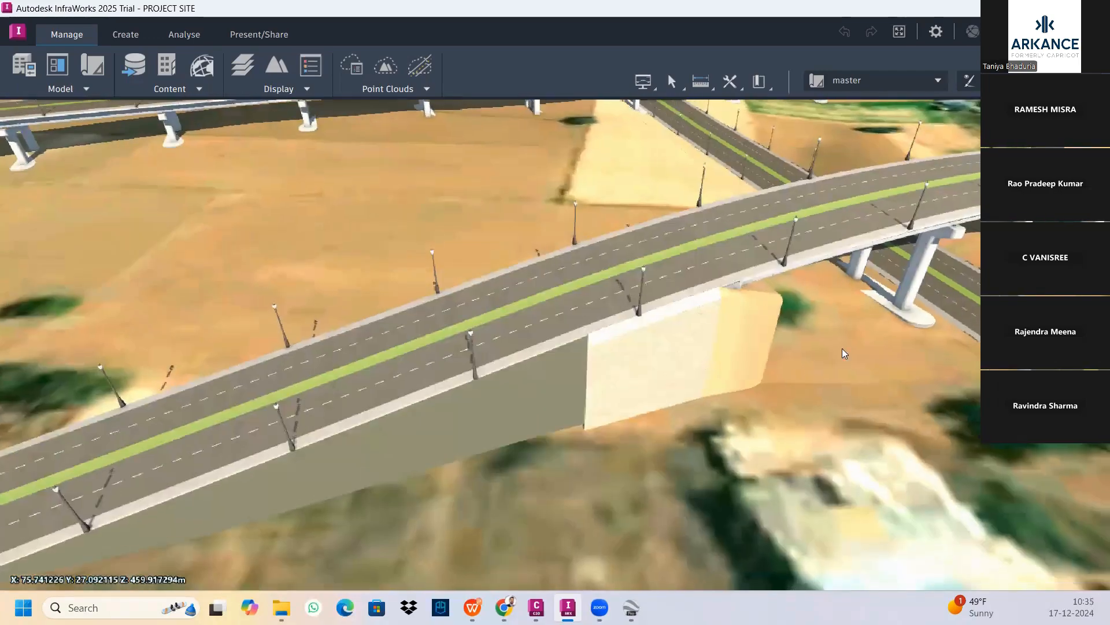
left_click_drag(842, 349, 749, 395)
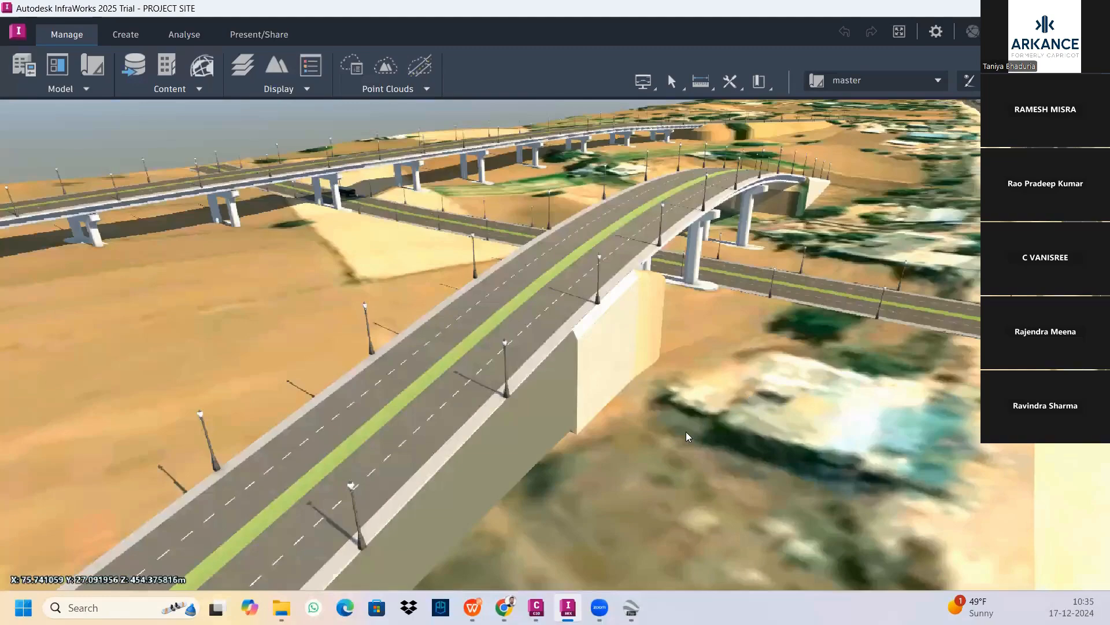
left_click_drag(686, 433, 728, 428)
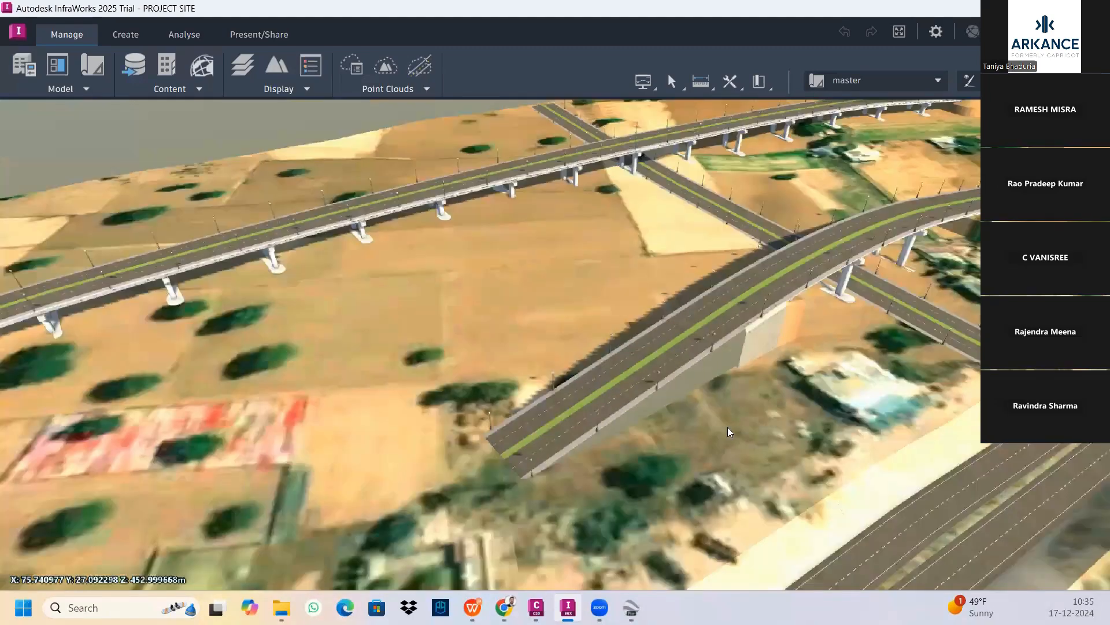
left_click_drag(649, 434, 895, 373)
left_click_drag(616, 370, 502, 468)
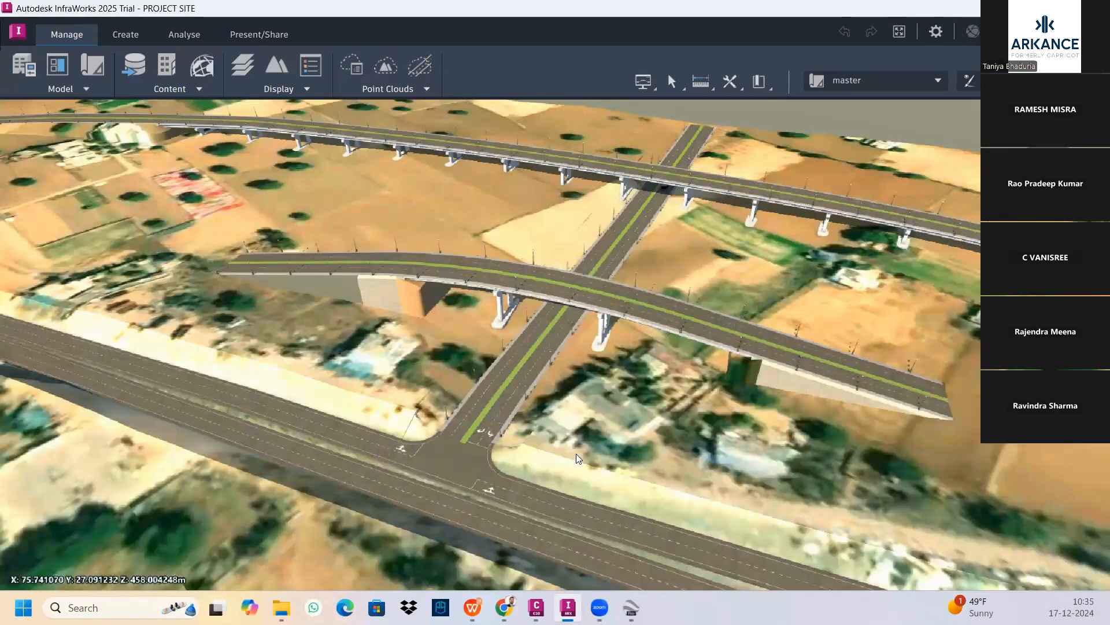
left_click_drag(576, 453, 575, 487)
scroll(555, 520, "down", 5)
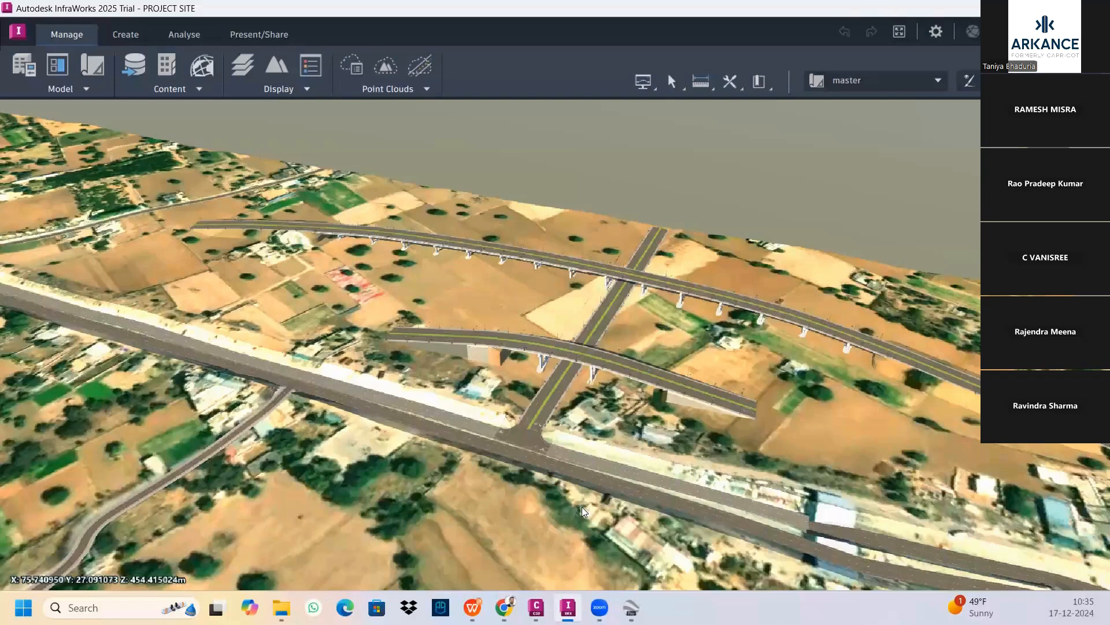
scroll(581, 507, "down", 3)
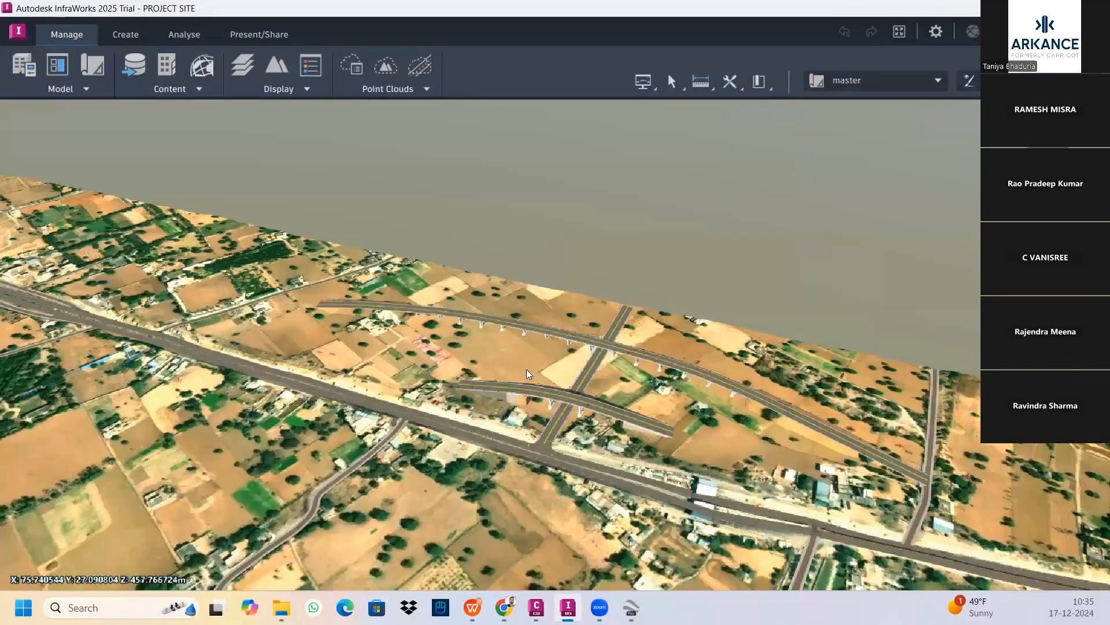
Review the full highway corridor in plan view, from the flyovers and the site's end to the roundabout area.
middle_click_drag(526, 369, 564, 451, "shift")
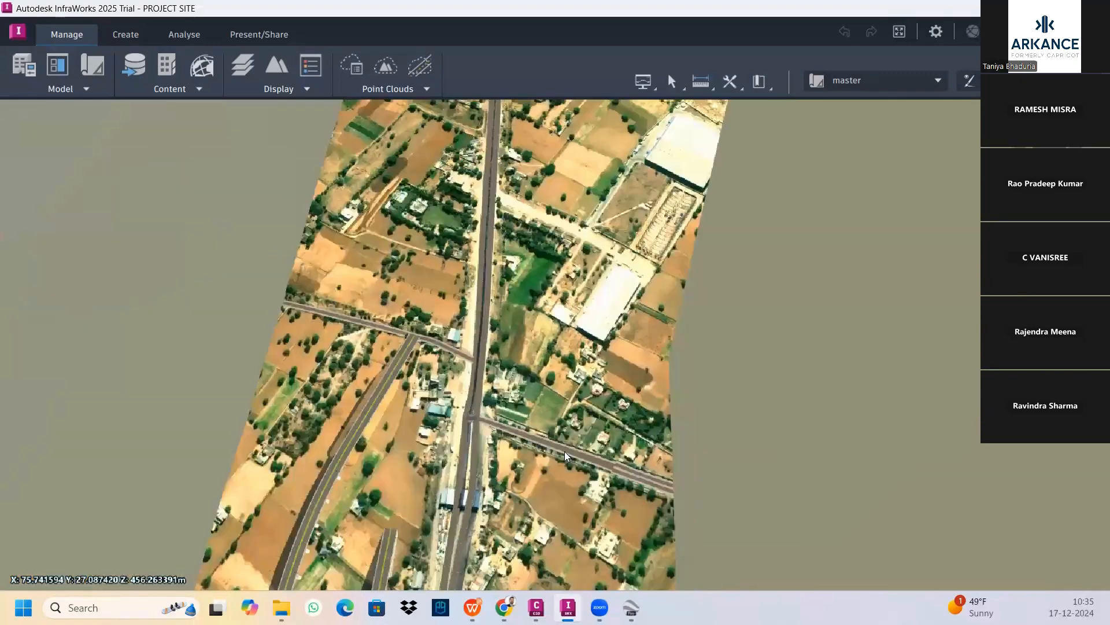
middle_click_drag(535, 266, 574, 339)
scroll(566, 451, "down", 2)
scroll(566, 451, "down", 2)
middle_click_drag(578, 474, 582, 179)
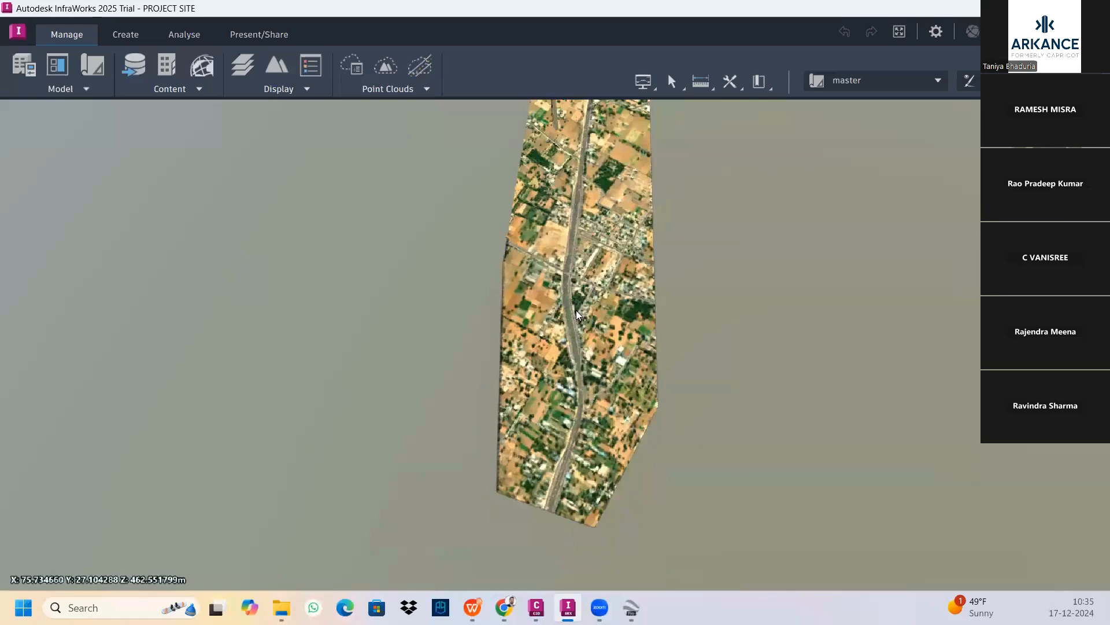
scroll(578, 263, "up", 3)
middle_click_drag(609, 242, 609, 460)
middle_click_drag(644, 301, 643, 525)
middle_click_drag(579, 278, 602, 474)
middle_click_drag(541, 354, 540, 444)
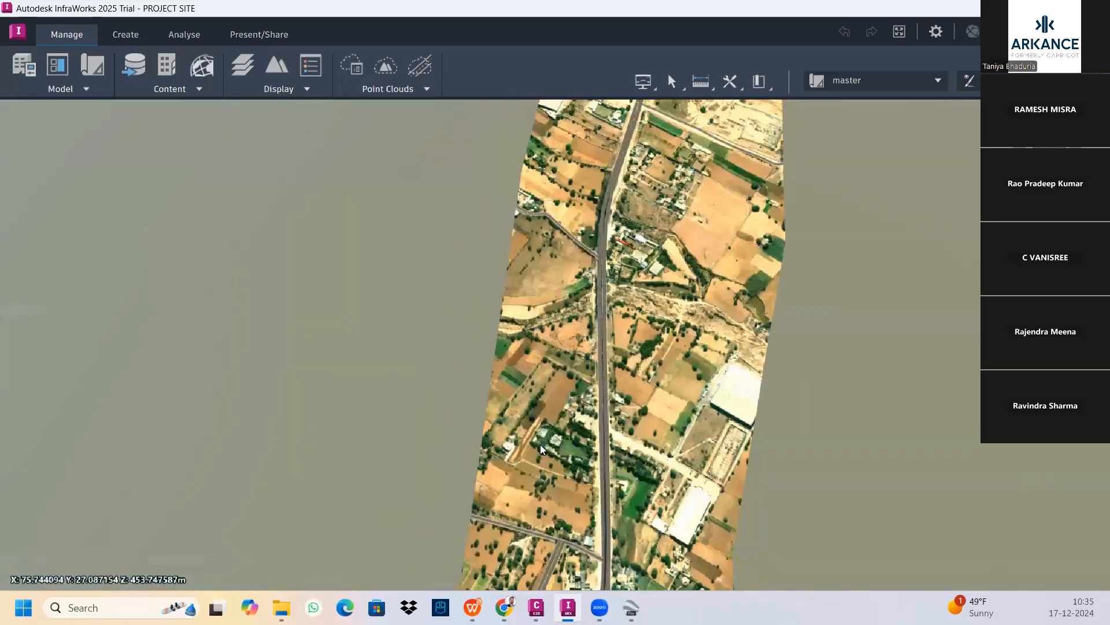
middle_click_drag(616, 385, 550, 512)
middle_click_drag(614, 110, 532, 454)
middle_click_drag(558, 315, 555, 589)
middle_click_drag(614, 214, 576, 447)
middle_click_drag(569, 328, 530, 510)
middle_click_drag(616, 350, 637, 489)
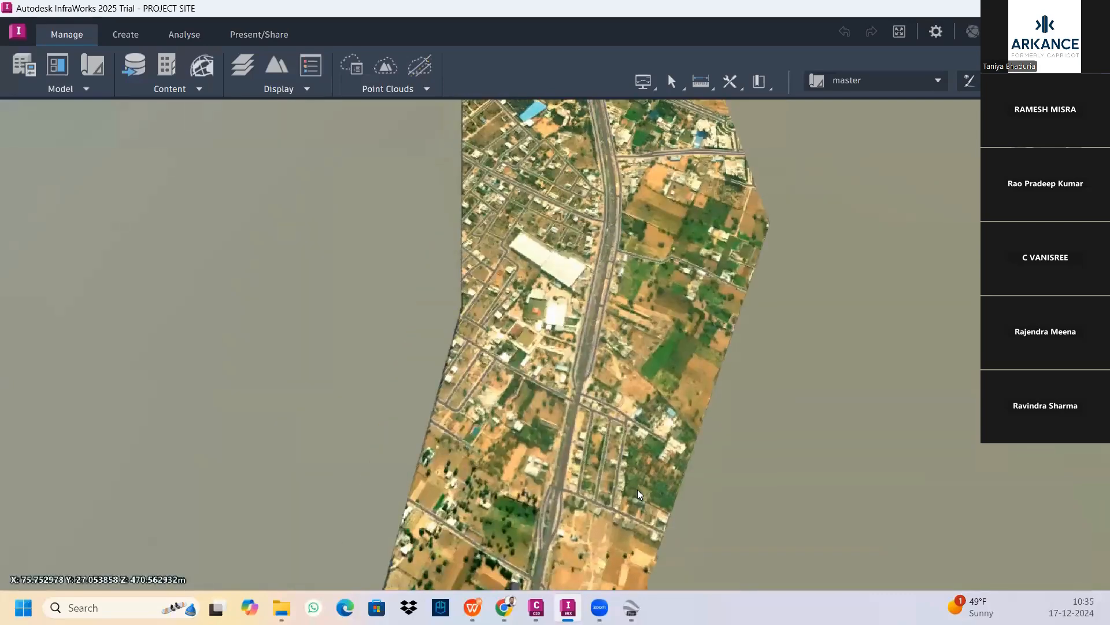
middle_click_drag(550, 290, 554, 376)
middle_click_drag(587, 211, 522, 486)
middle_click_drag(405, 206, 411, 365)
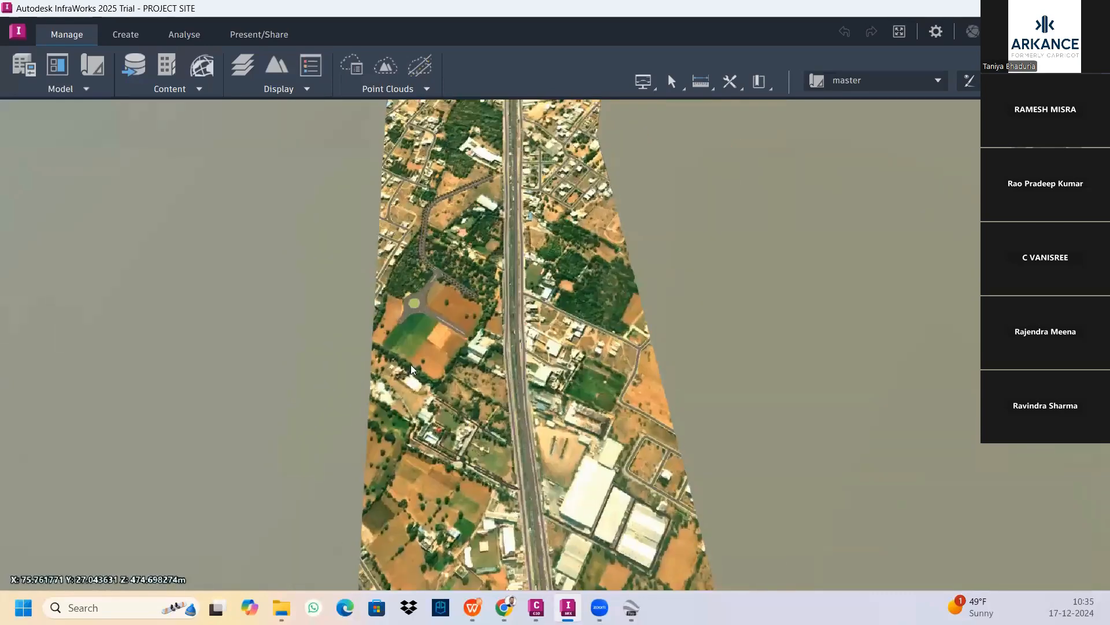
Inspect the palm-lined divided road near the roundabout at street level, including its median guardrails, street lights and roadside trees.
left_click_drag(625, 396, 875, 406)
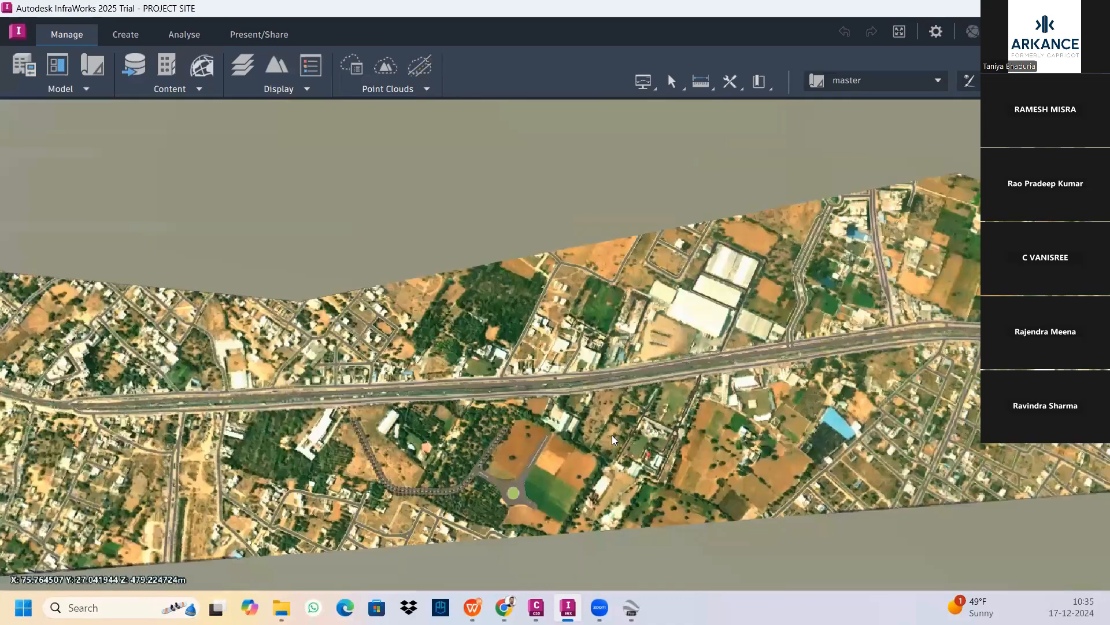
scroll(616, 432, "up", 2)
scroll(693, 404, "up", 3)
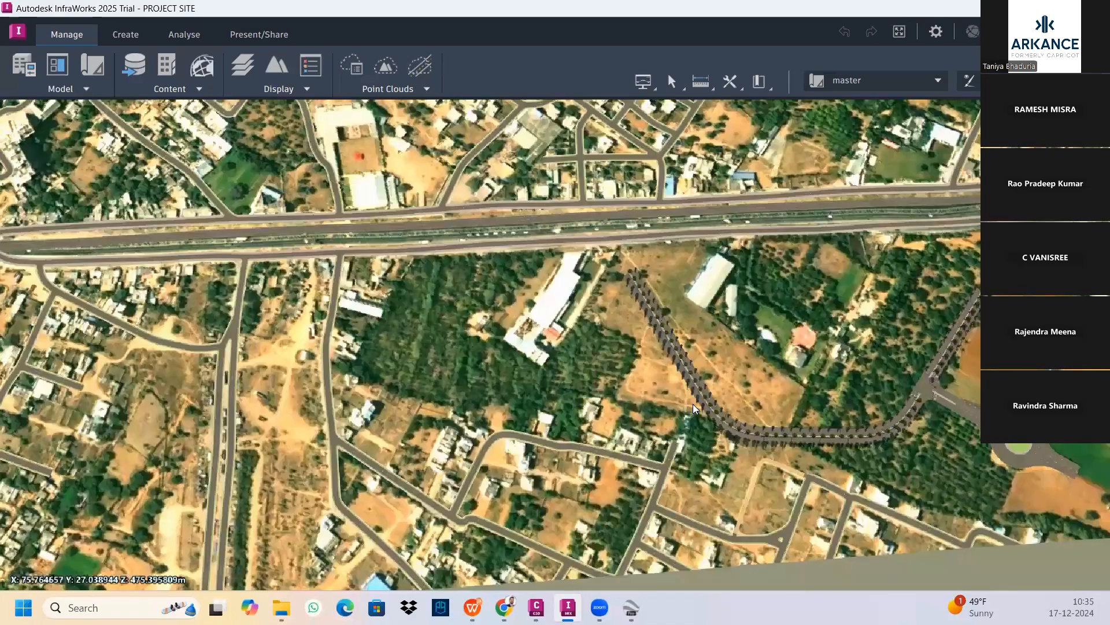
scroll(692, 404, "up", 5)
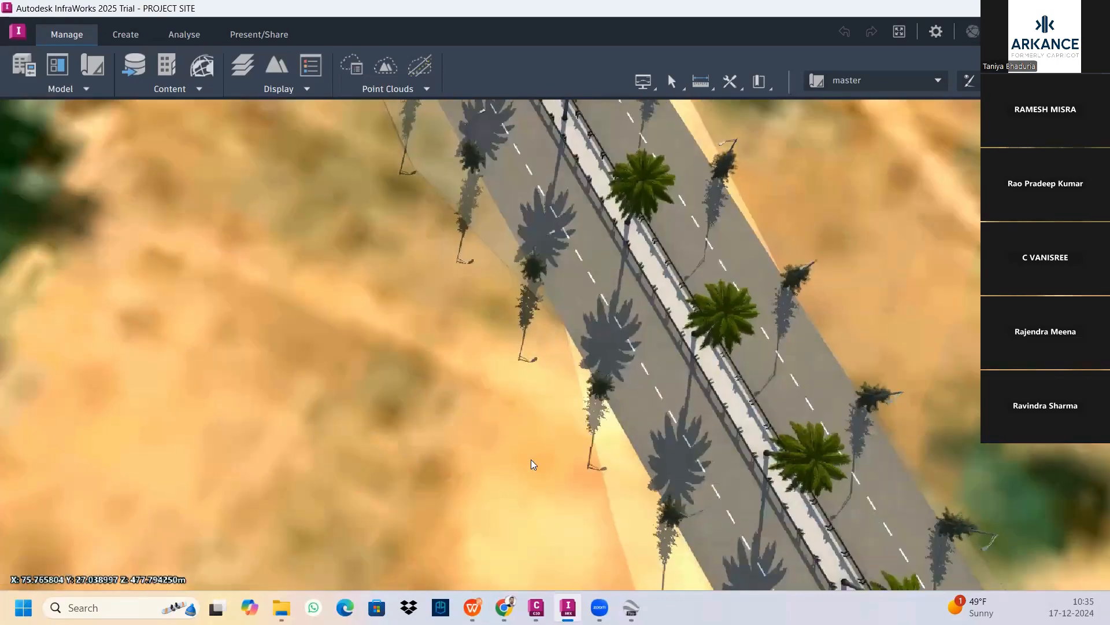
middle_click_drag(533, 463, 437, 271)
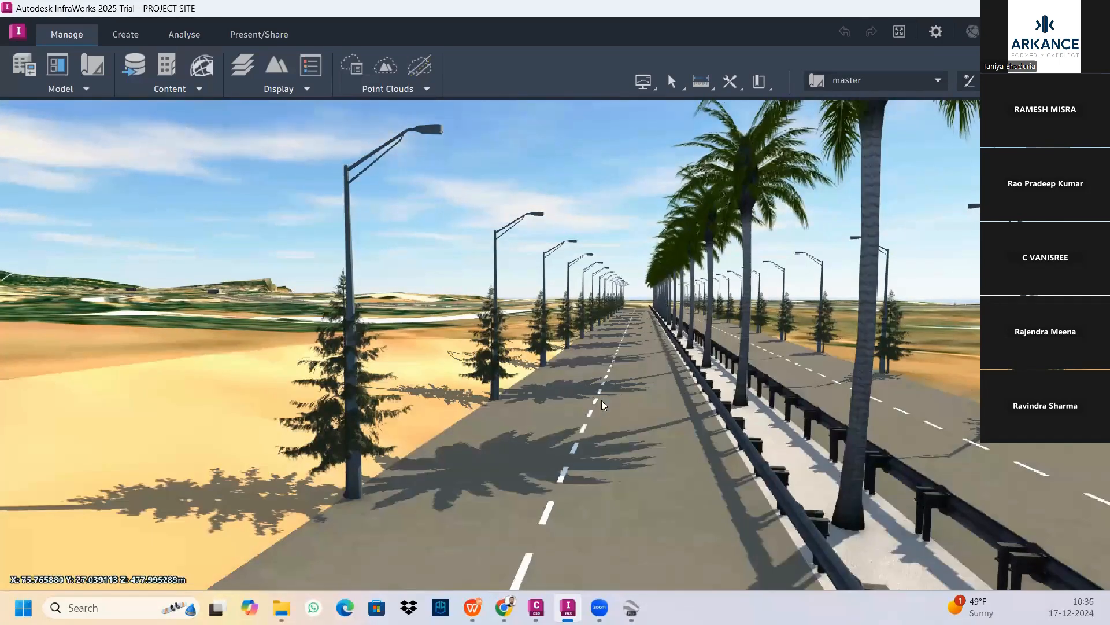
mouse_move(601, 400)
left_mouse_down()
mouse_move(641, 408)
mouse_move(550, 402)
mouse_move(621, 404)
left_mouse_up()
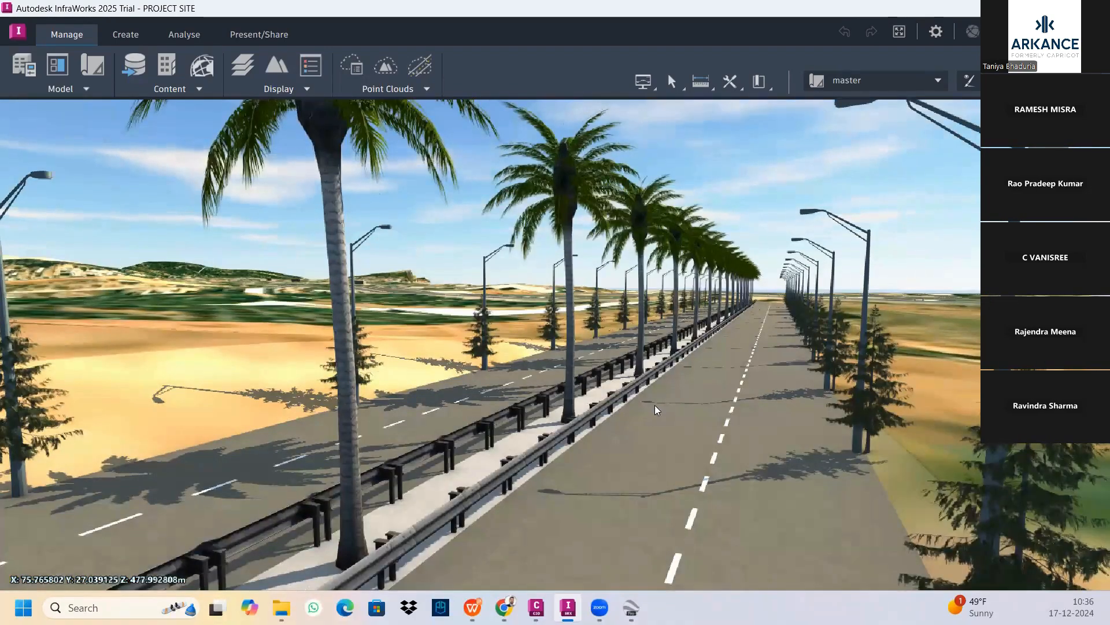
mouse_move(710, 425)
left_mouse_down()
mouse_move(673, 412)
mouse_move(678, 430)
mouse_move(708, 439)
left_mouse_up()
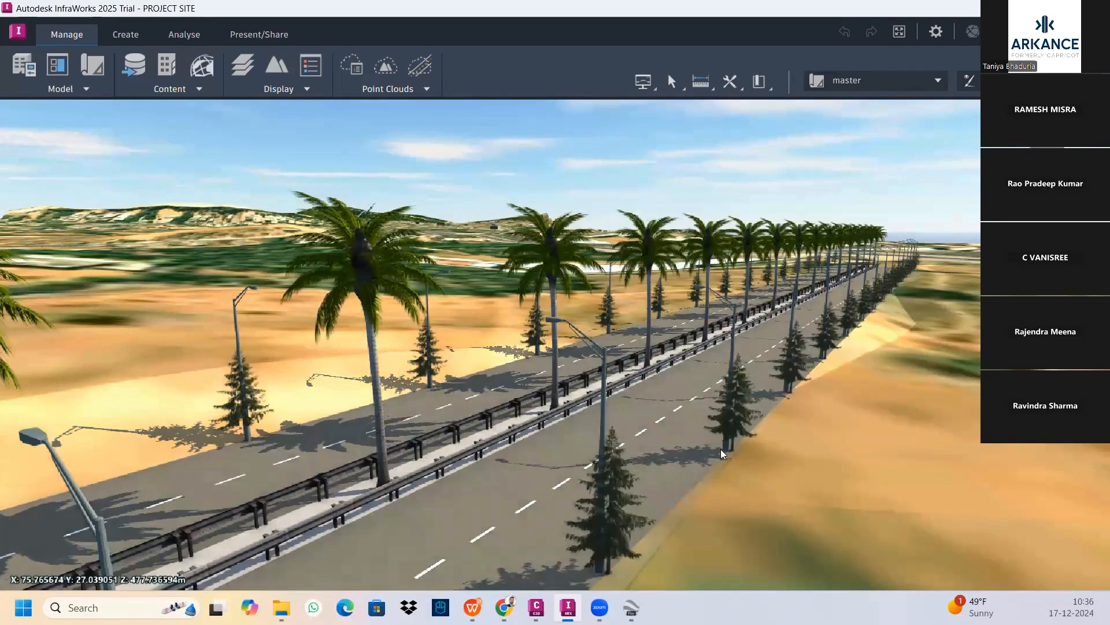
left_click_drag(720, 449, 442, 373)
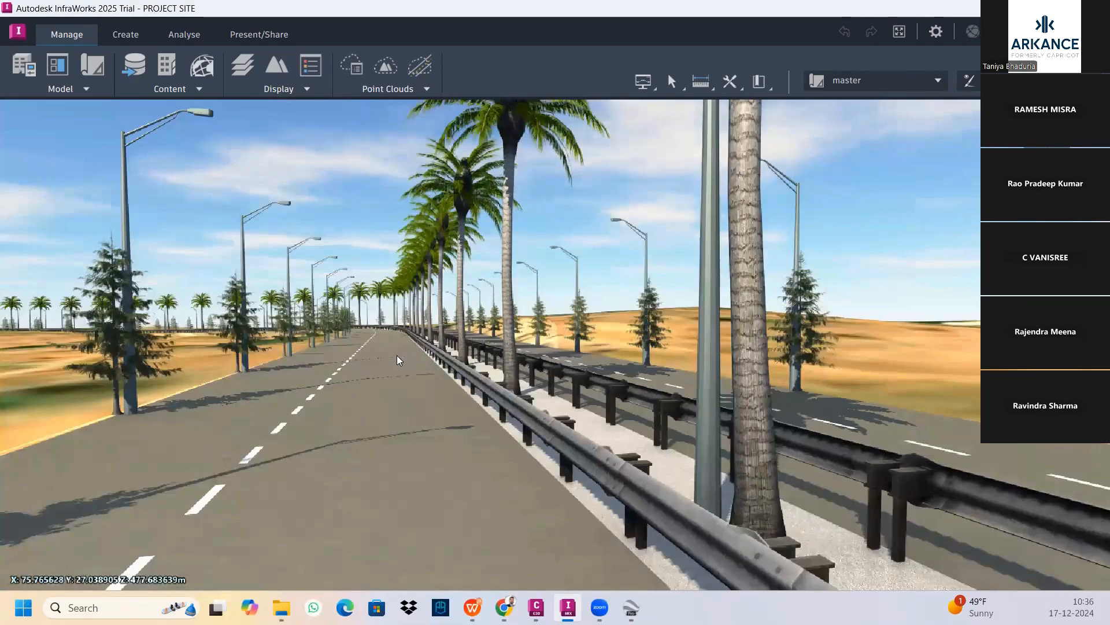
scroll(397, 355, "down", 3)
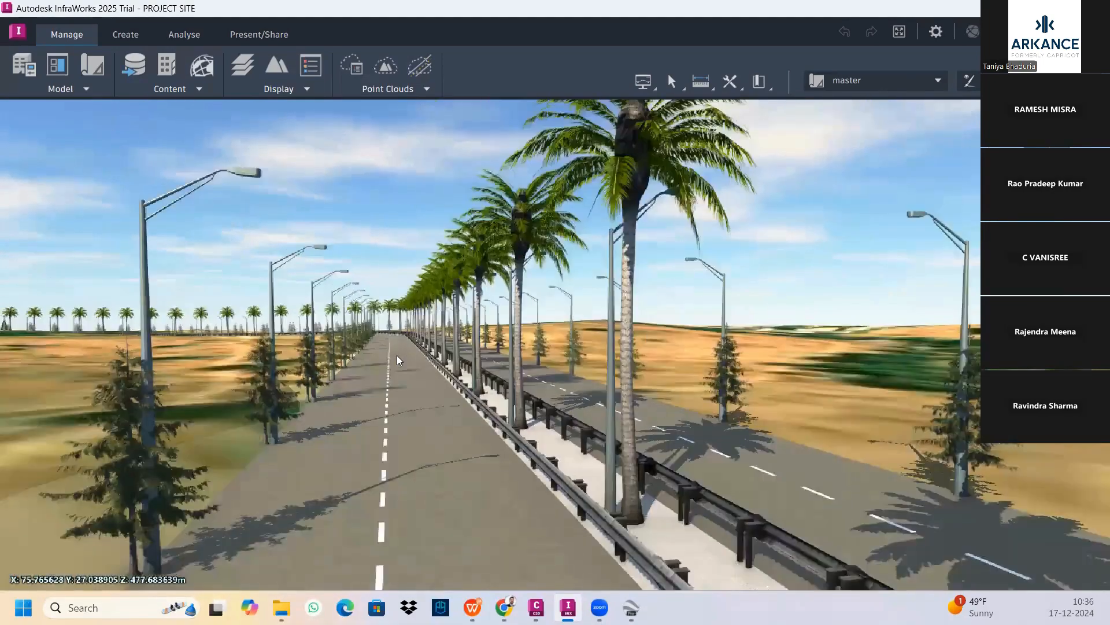
scroll(396, 355, "down", 3)
Examine the signalised intersection at the end of the palm-lined road and the adjoining roundabout with its approach roads.
left_click_drag(388, 325, 483, 367)
scroll(484, 366, "up", 5)
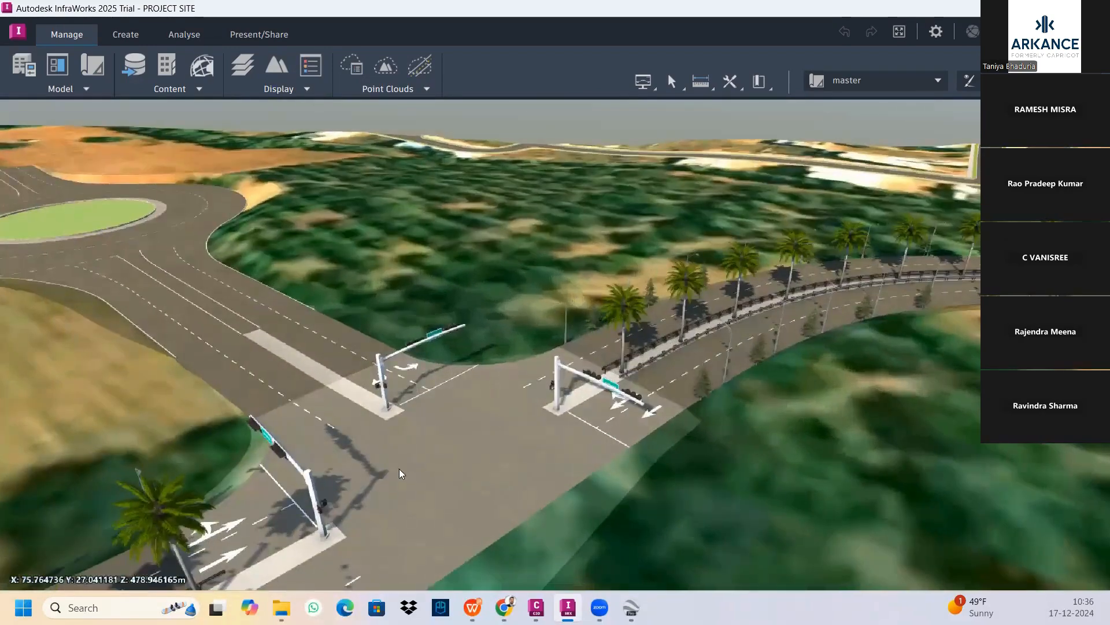
scroll(646, 467, "down", 5)
scroll(640, 474, "down", 5)
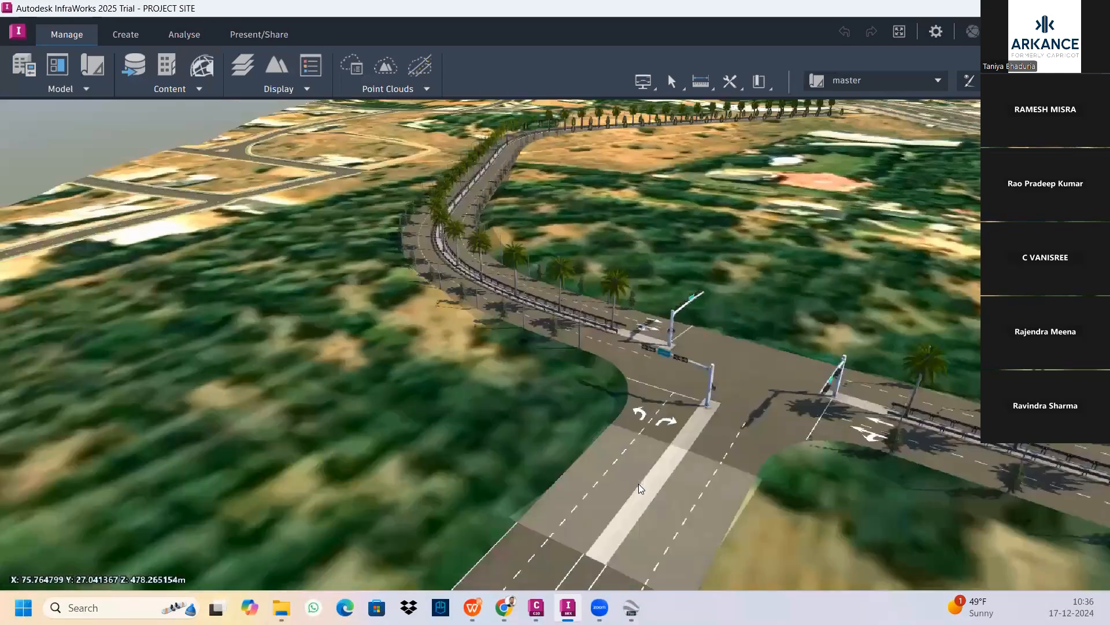
scroll(571, 520, "up", 5)
scroll(693, 518, "up", 2)
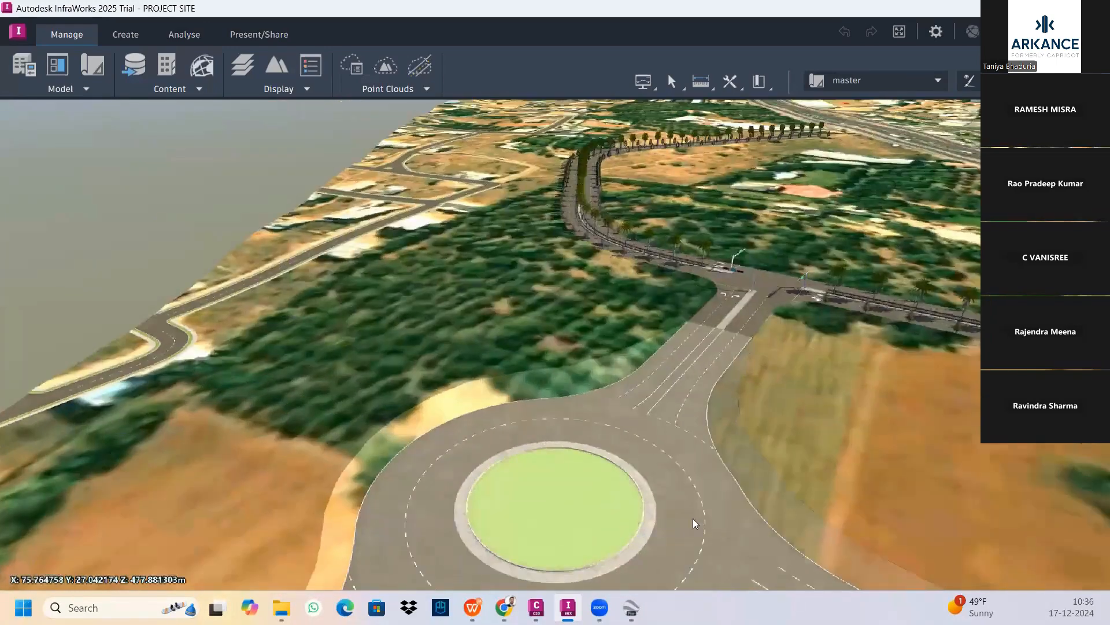
scroll(535, 425, "down", 2)
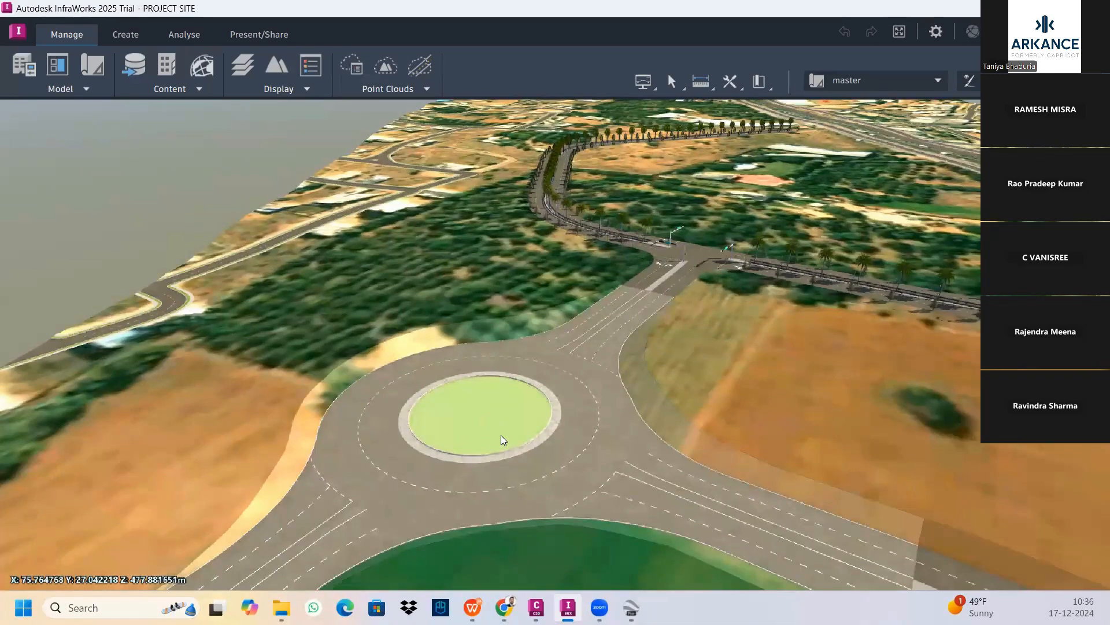
scroll(596, 399, "down", 3)
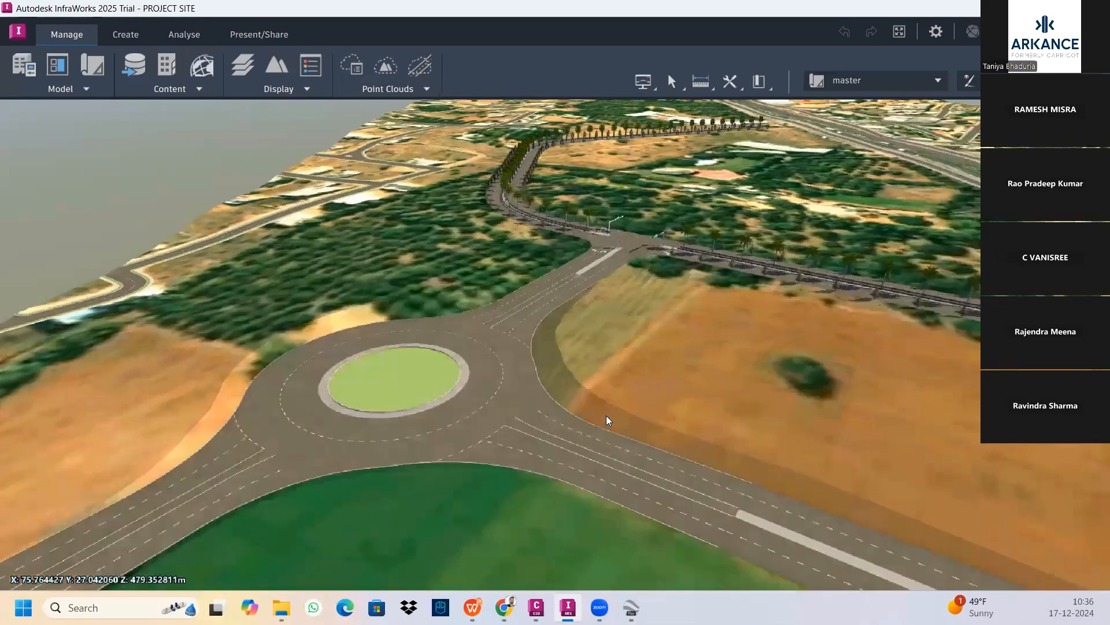
scroll(657, 456, "down", 3)
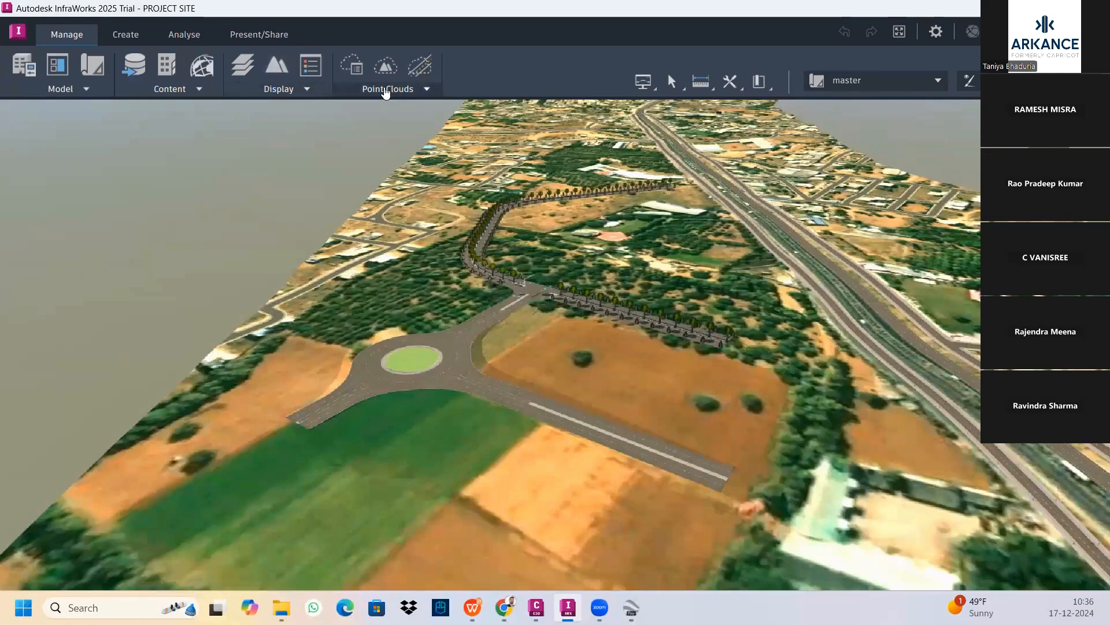
Open the city furniture draw styles and clear the TRAFFIC search filter to list every style.
left_click(129, 36)
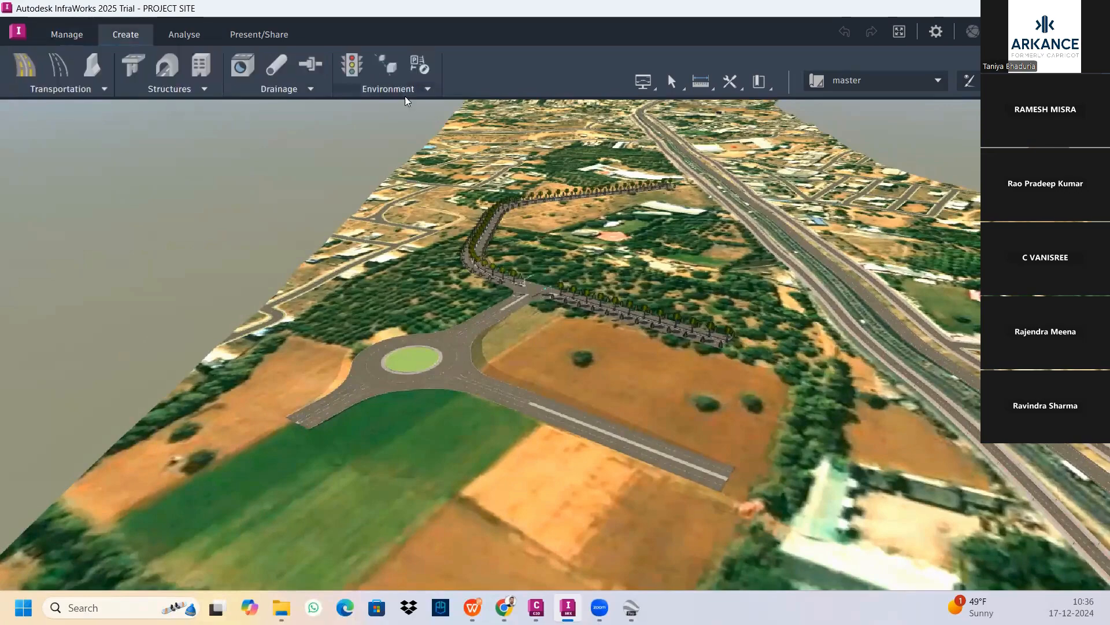
left_click(401, 96)
left_click(401, 109)
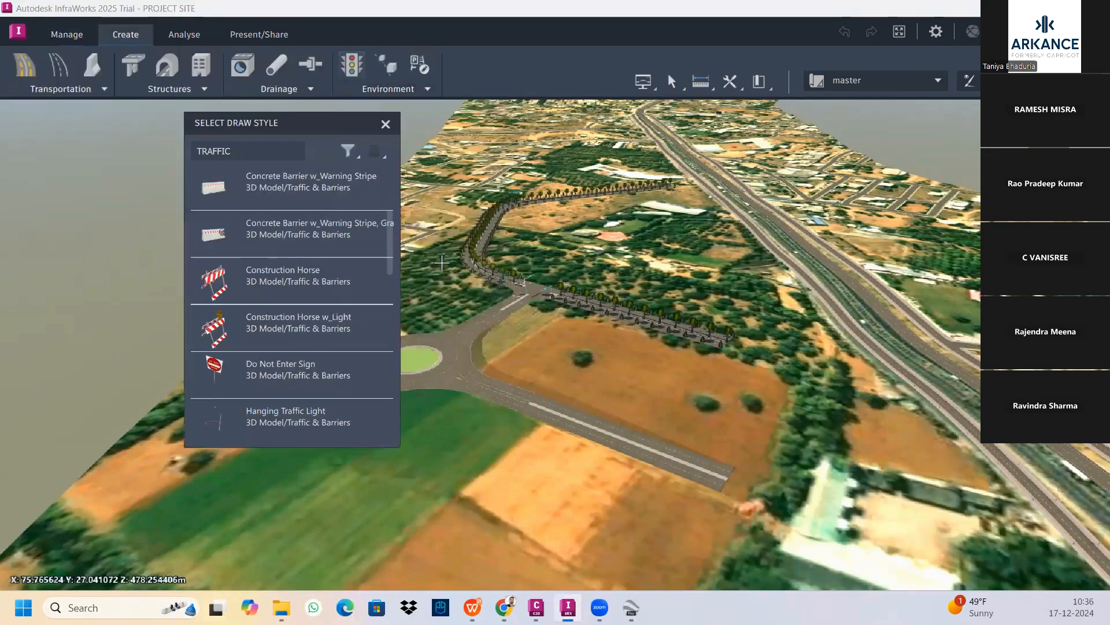
left_click(254, 149)
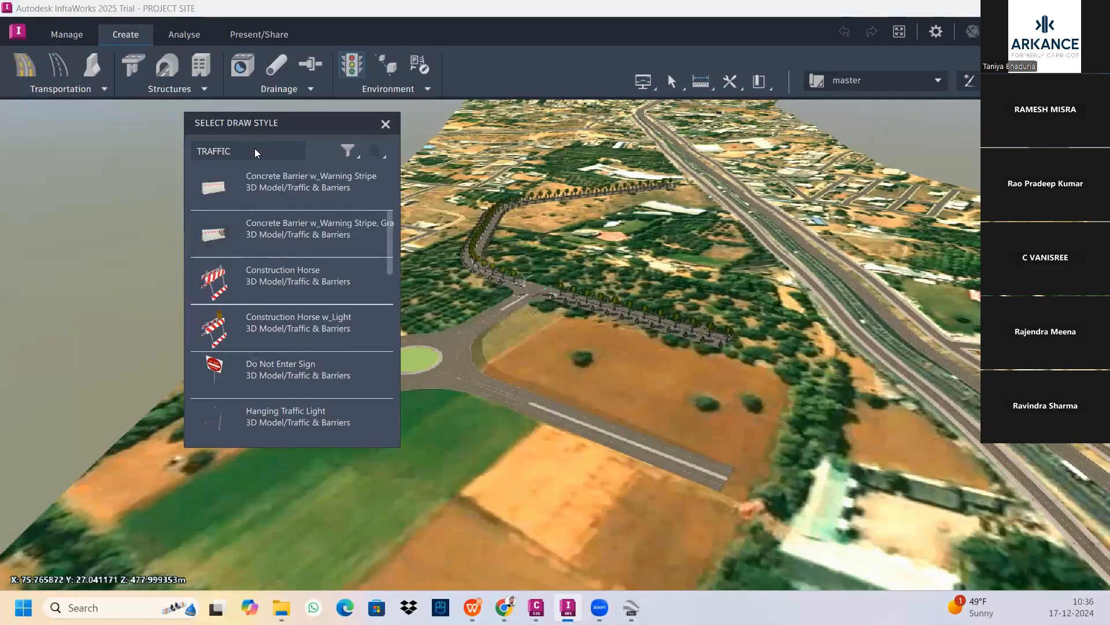
key("BackSpace")
key("BackSpace")
key("BackSpace")
key("BackSpace")
key("BackSpace")
key("BackSpace")
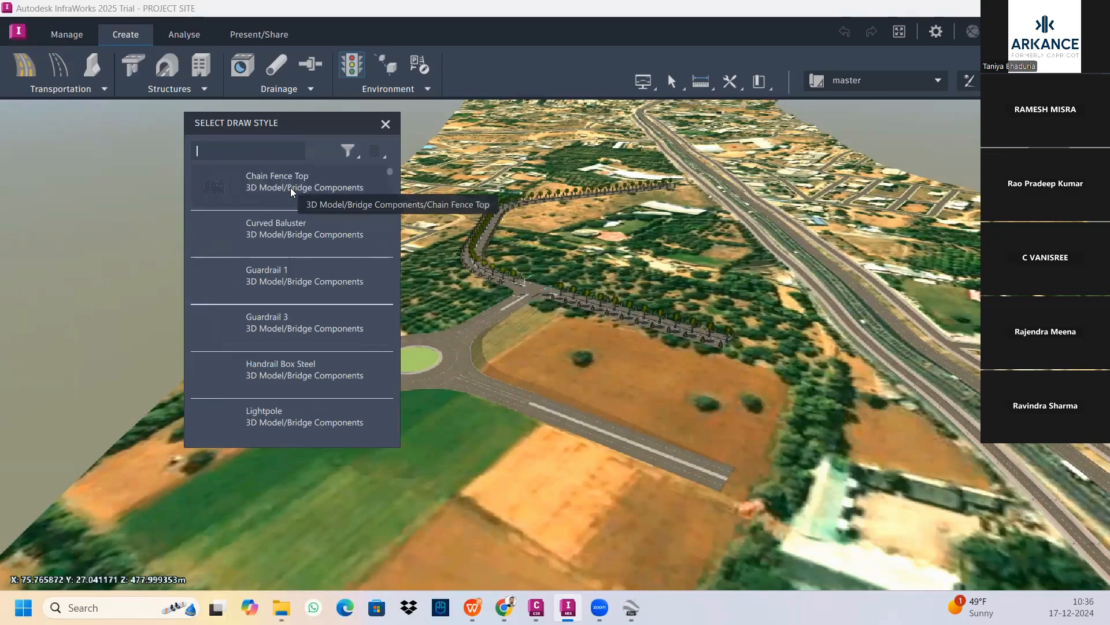
Browse the full 3D model style library, from bridge components and buildings through city furniture, people and ships to railway cars.
scroll(290, 189, "down", 1)
scroll(291, 191, "down", 10)
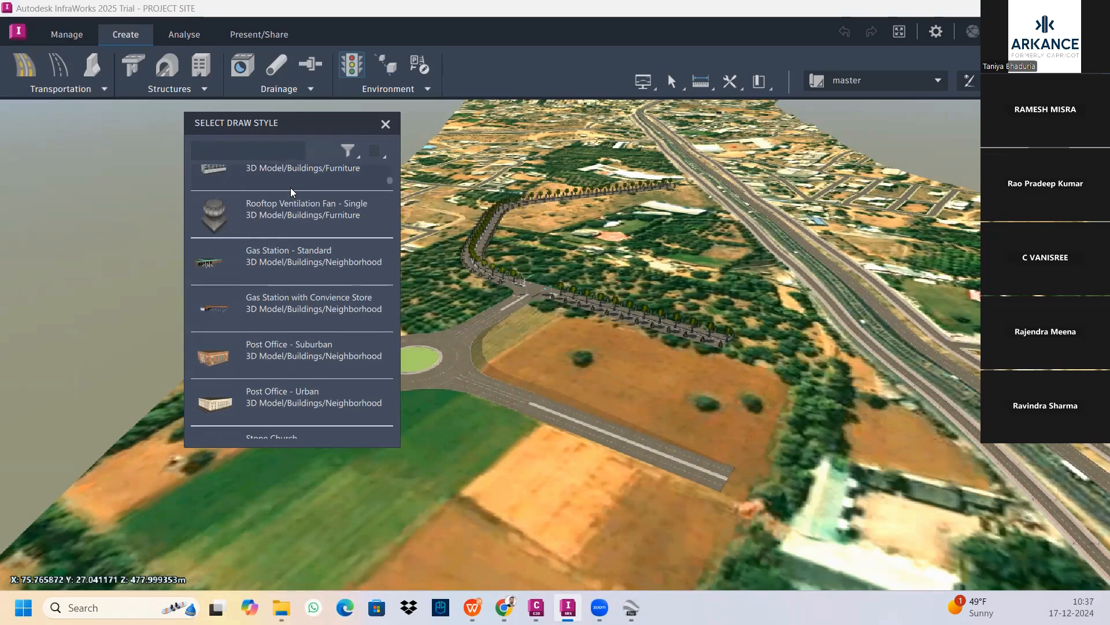
scroll(330, 306, "down", 2)
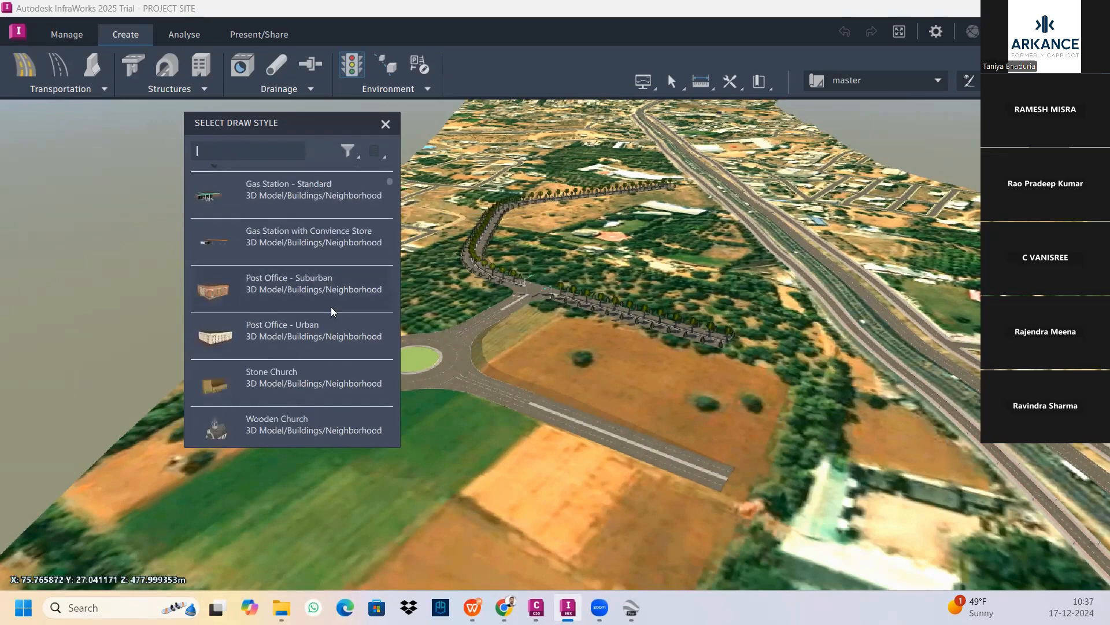
scroll(331, 309, "down", 20)
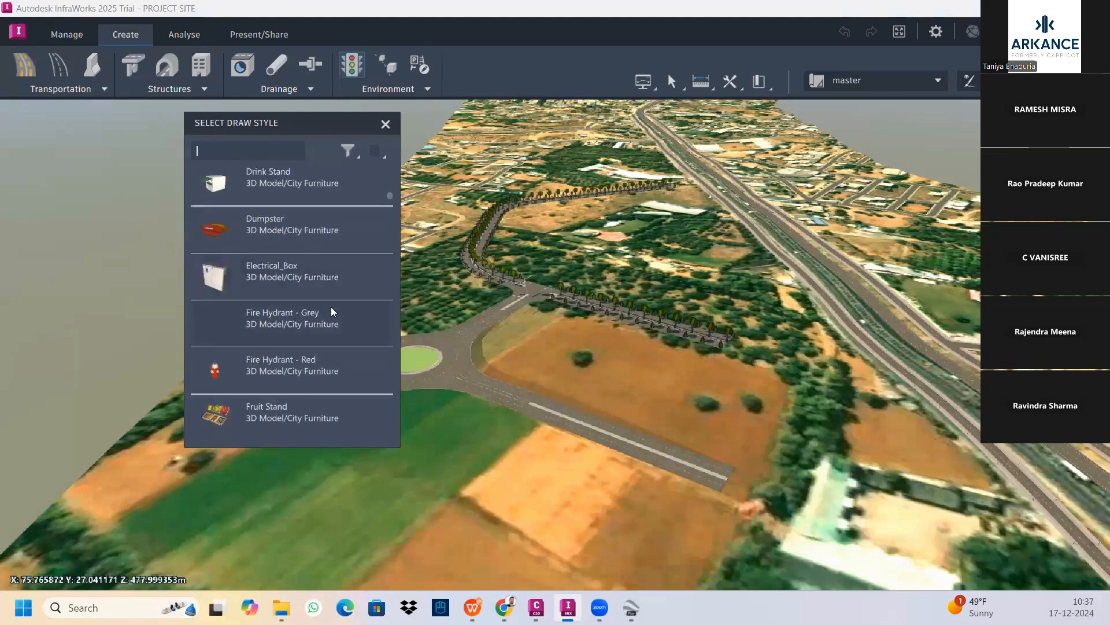
scroll(331, 308, "down", 10)
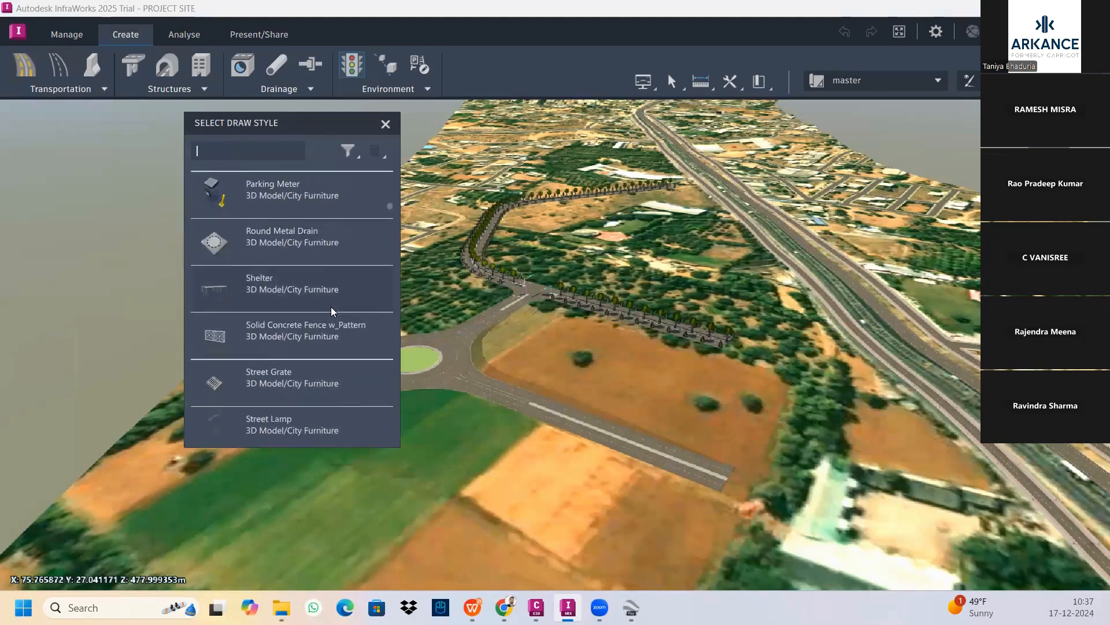
scroll(331, 311, "down", 15)
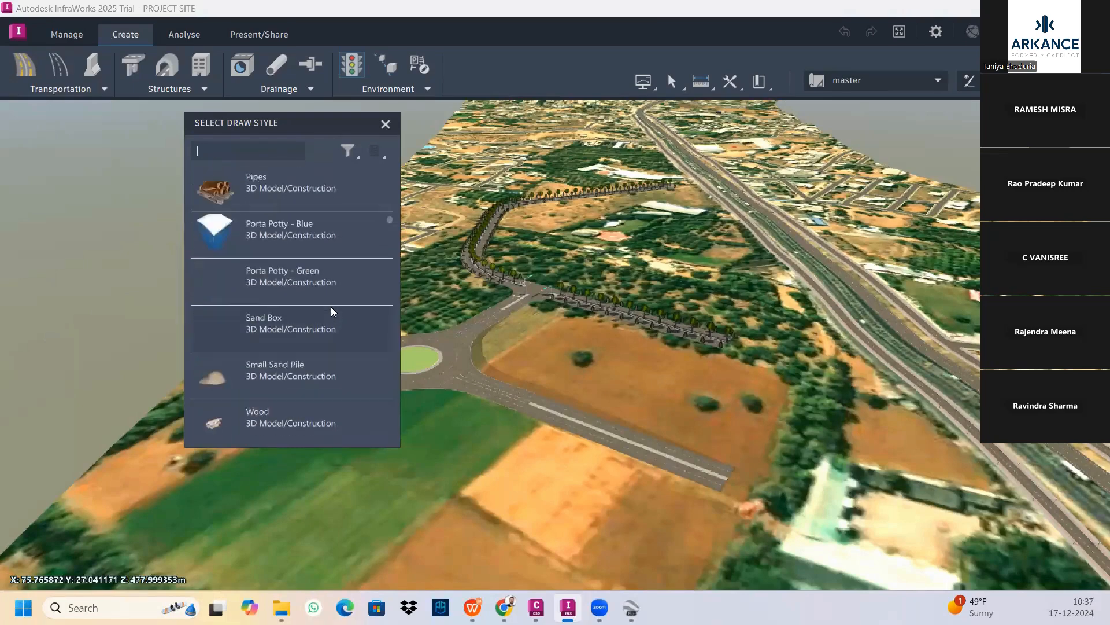
scroll(331, 311, "down", 15)
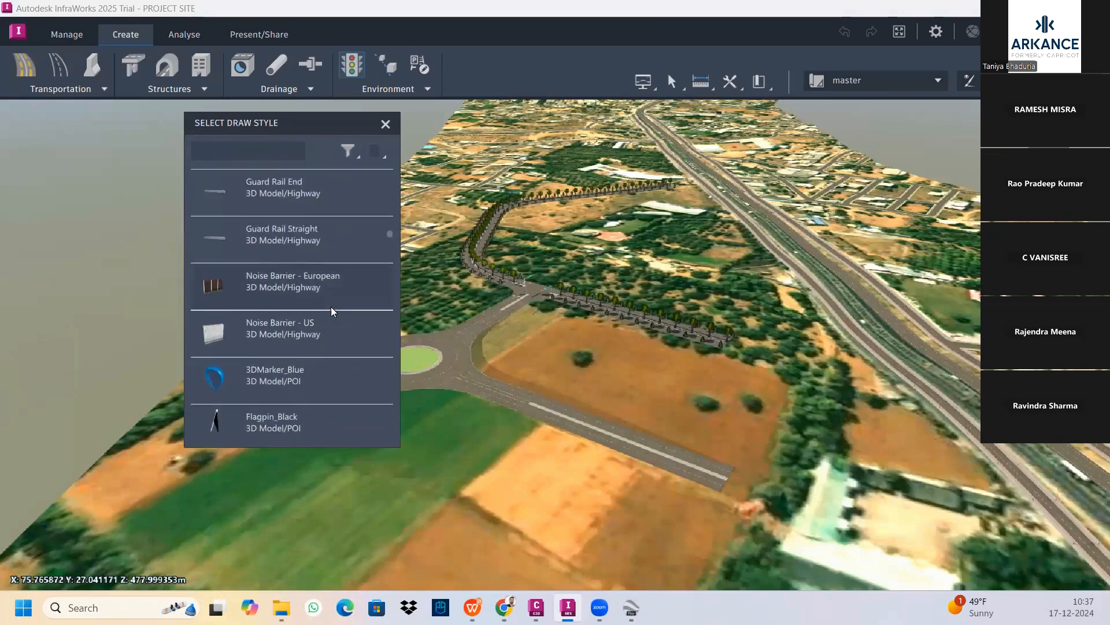
scroll(331, 308, "down", 8)
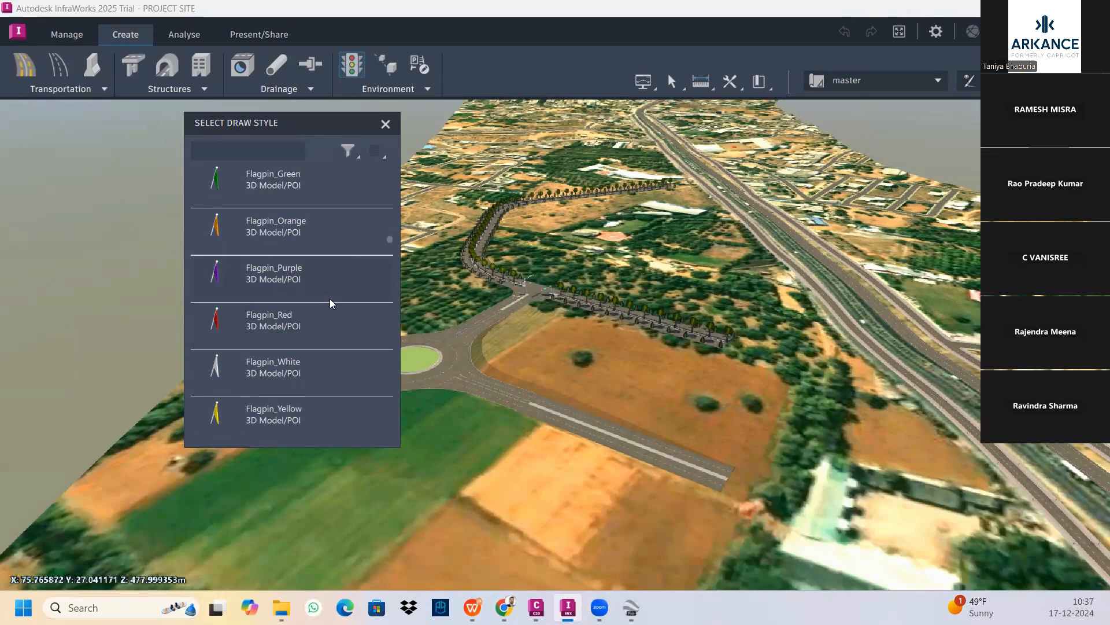
scroll(330, 299, "down", 8)
scroll(331, 303, "down", 15)
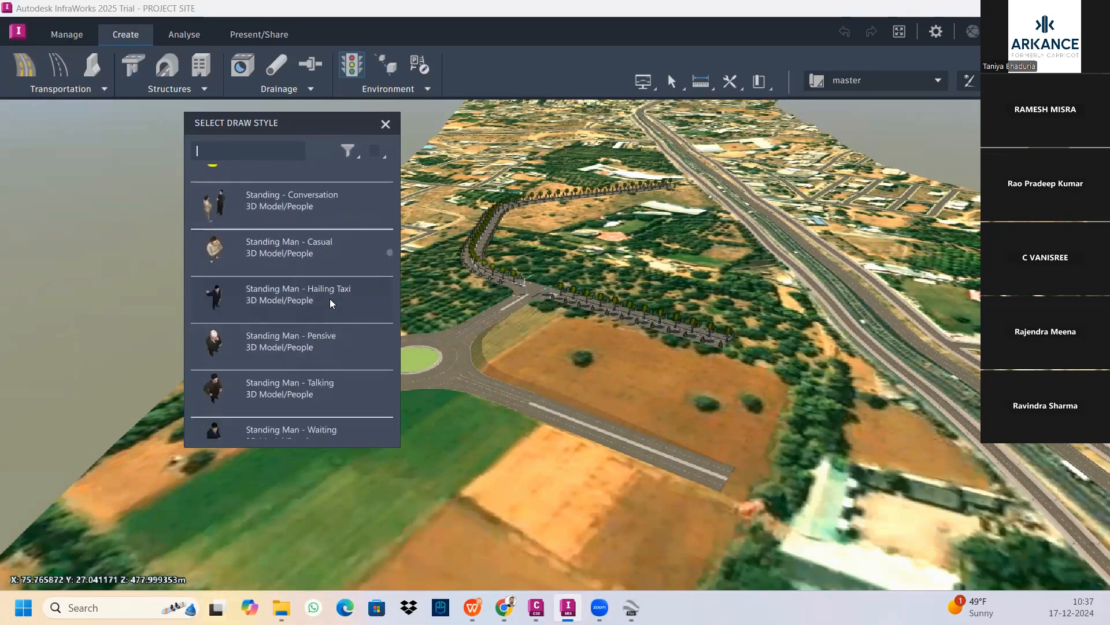
scroll(330, 299, "down", 15)
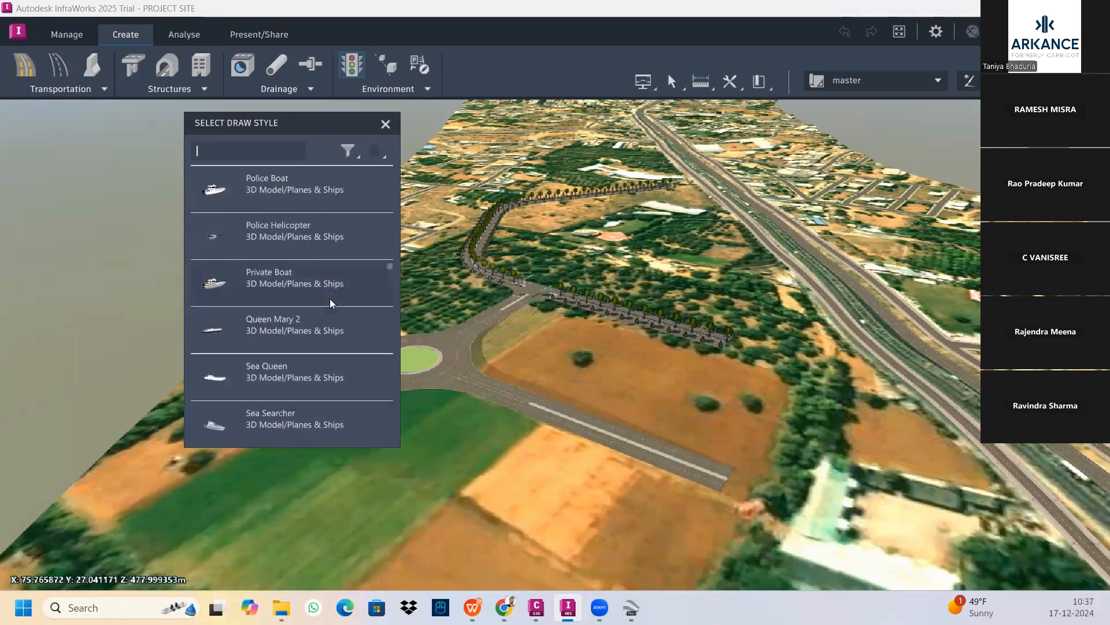
scroll(346, 291, "down", 4)
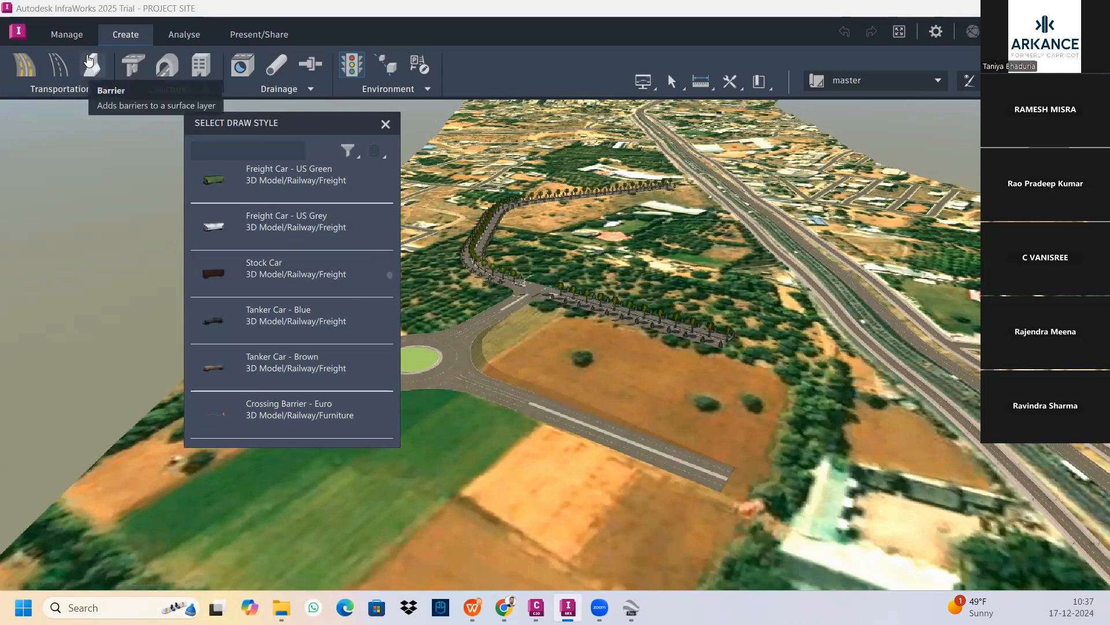
Review the file formats that can be imported as data sources, and close the data sources and draw style lists.
left_click(61, 35)
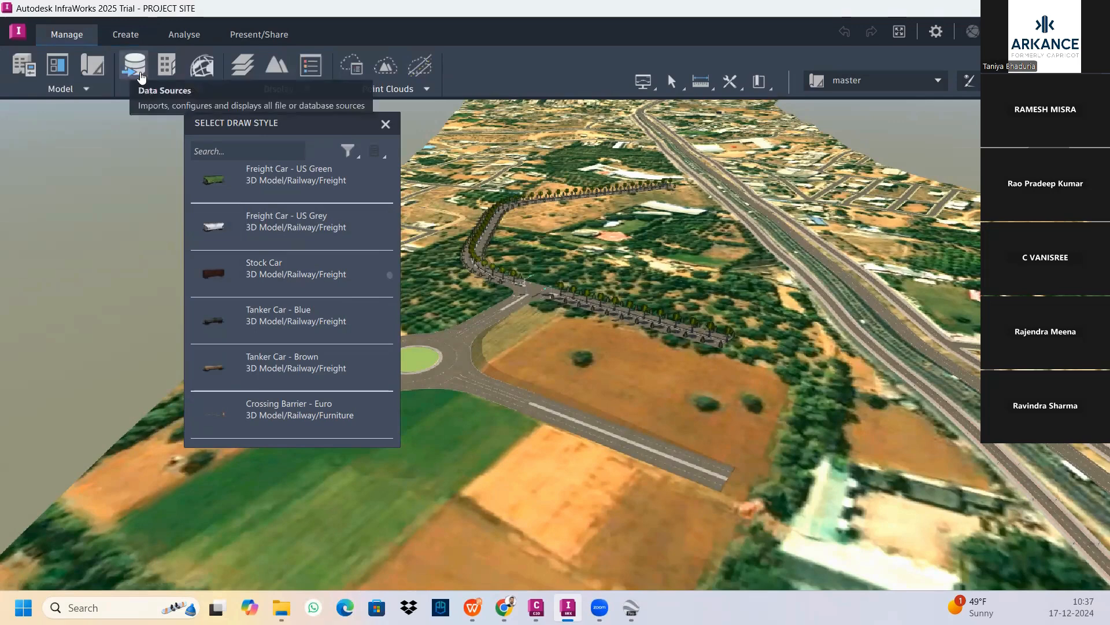
left_click(133, 65)
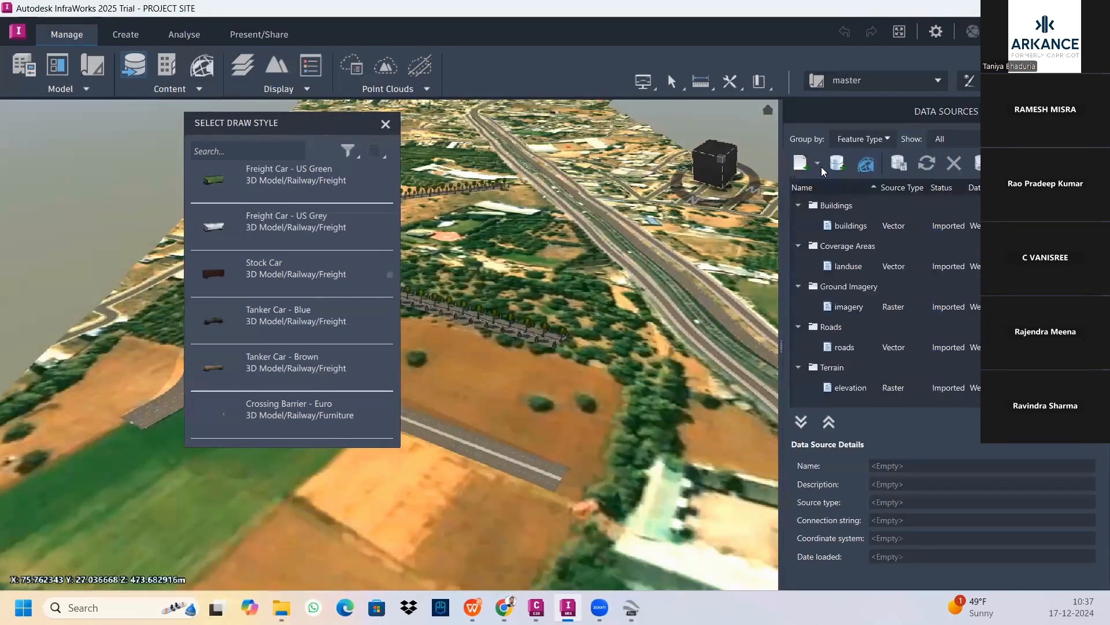
left_click(818, 164)
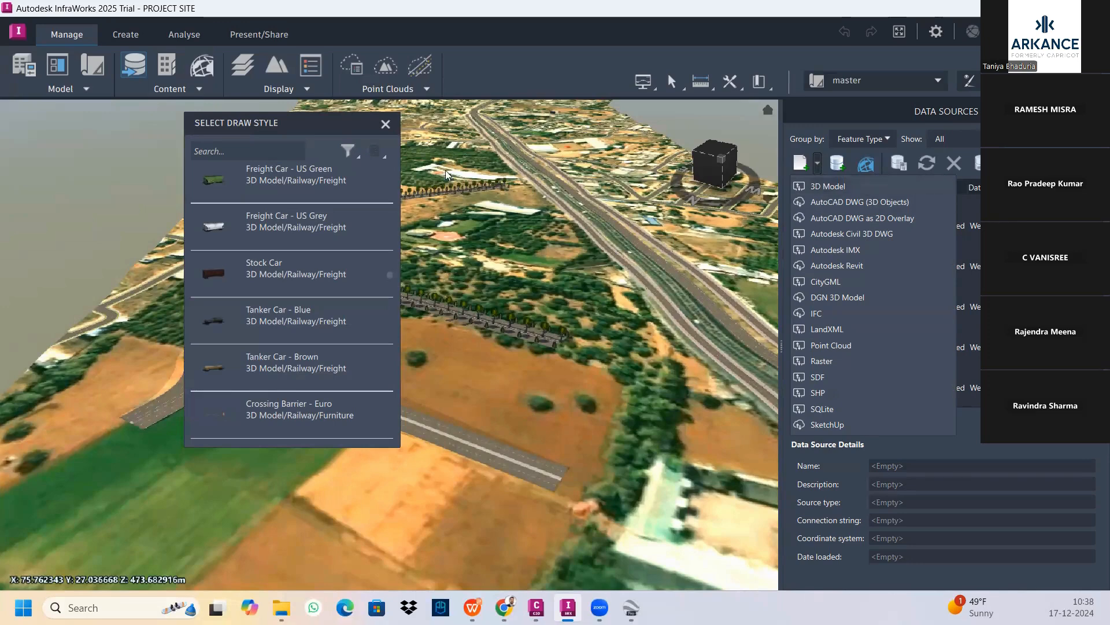
left_click(385, 128)
left_click(385, 126)
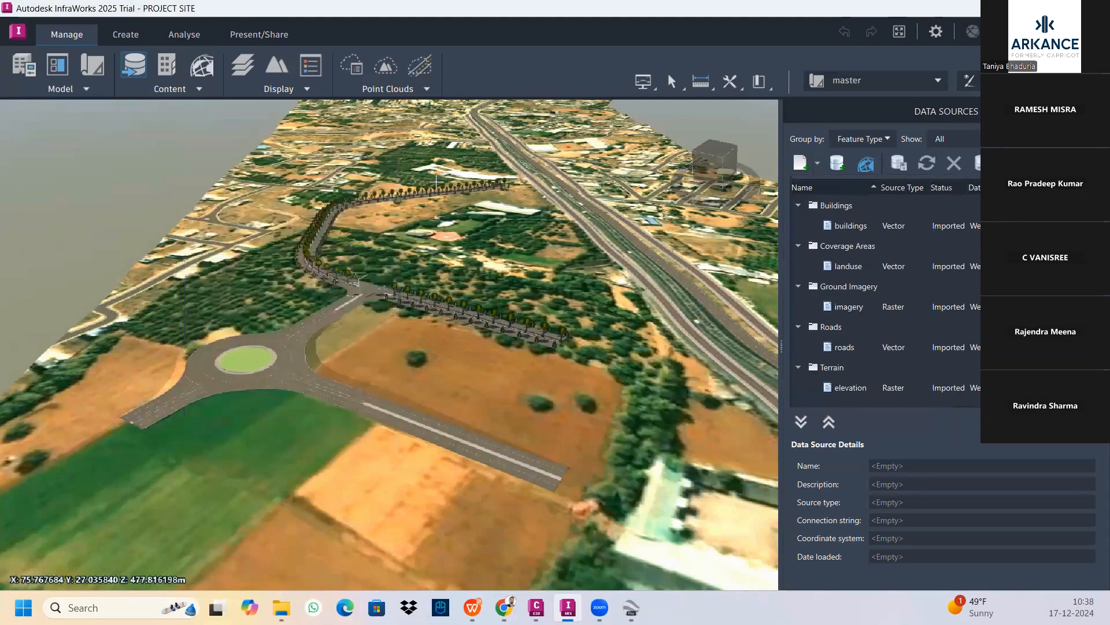
left_click(1095, 111)
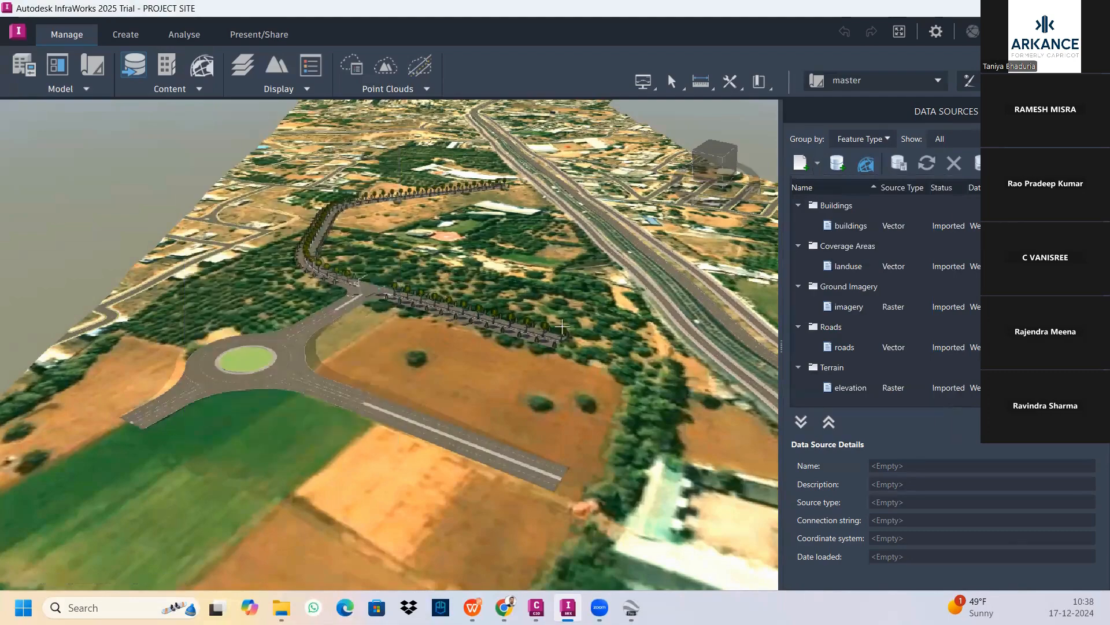
Review the whole highway site from above, including the roundabout, the palm-lined road and the surrounding plots.
scroll(525, 346, "down", 4)
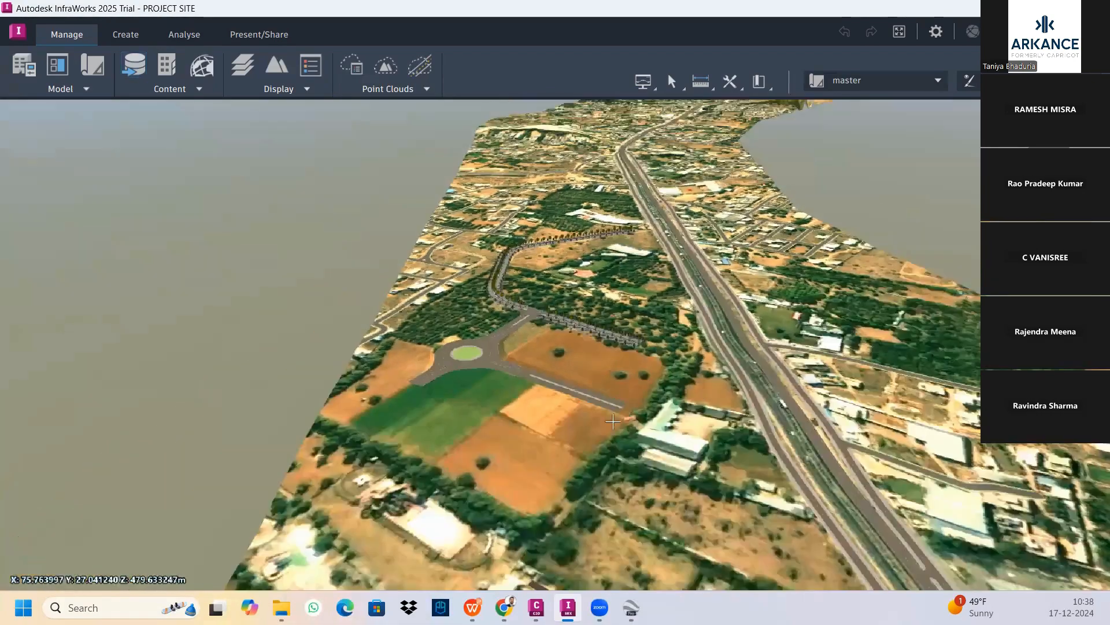
scroll(498, 343, "down", 2)
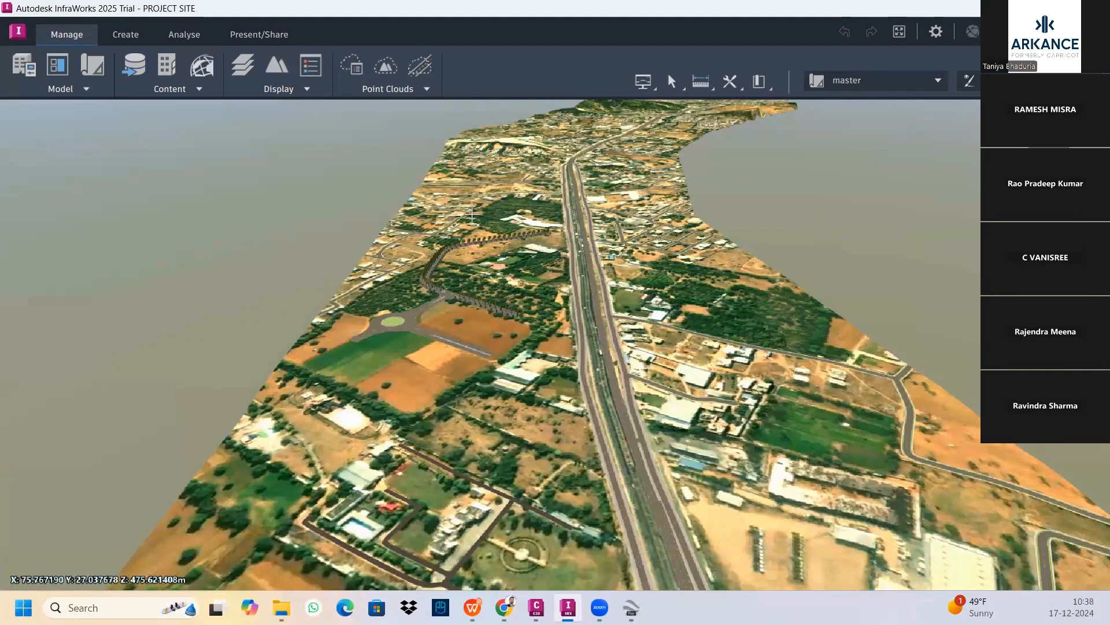
left_click_drag(512, 424, 628, 397)
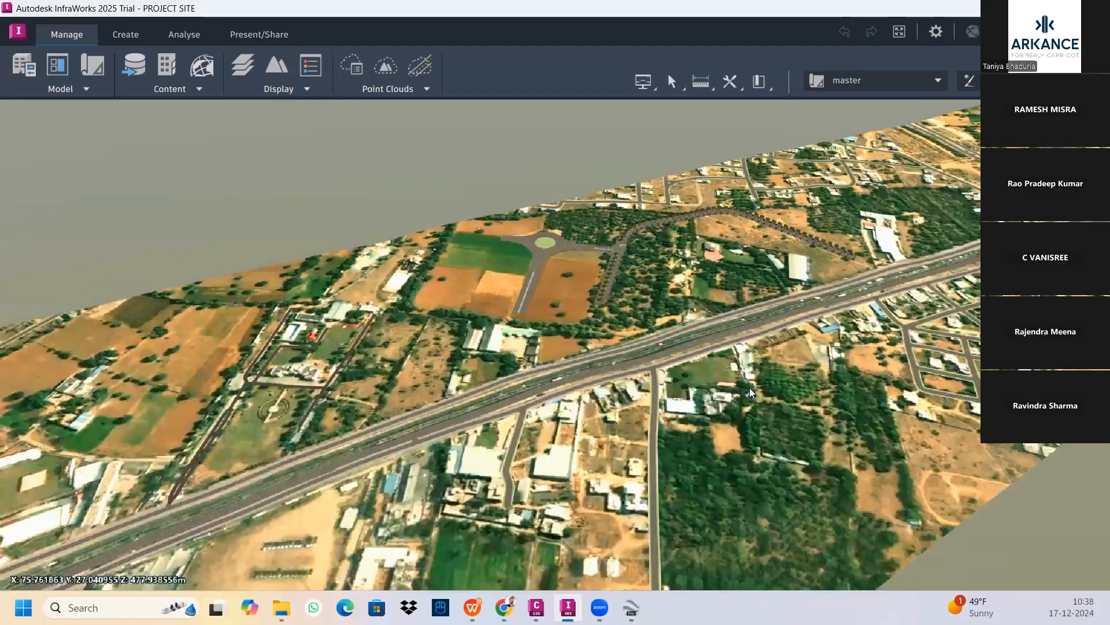
middle_click_drag(695, 269, 701, 265)
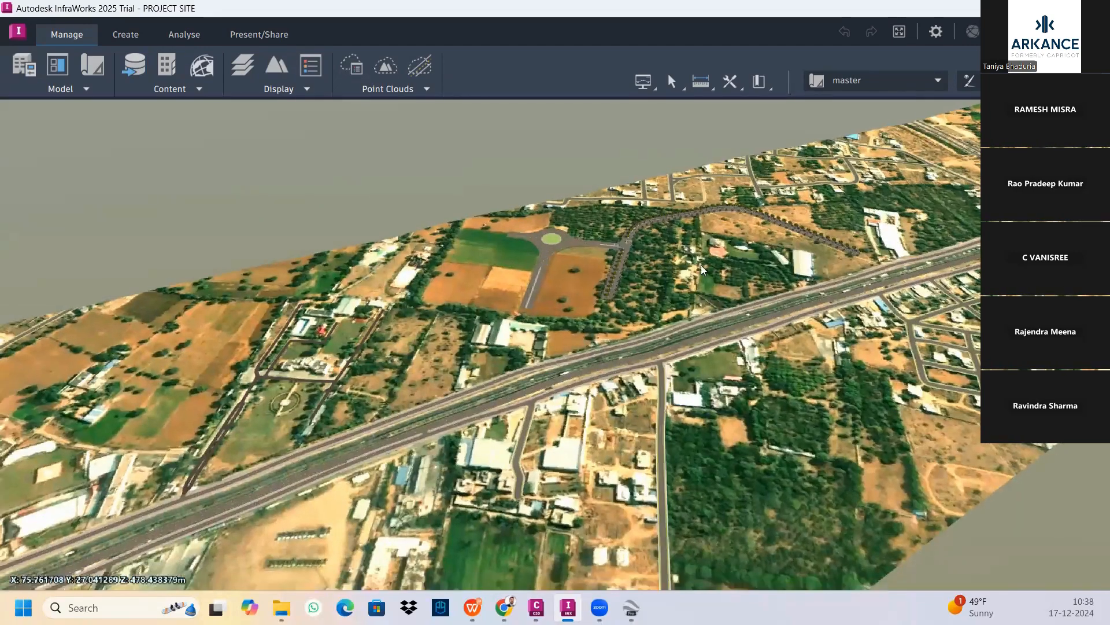
middle_click_drag(527, 440, 610, 357)
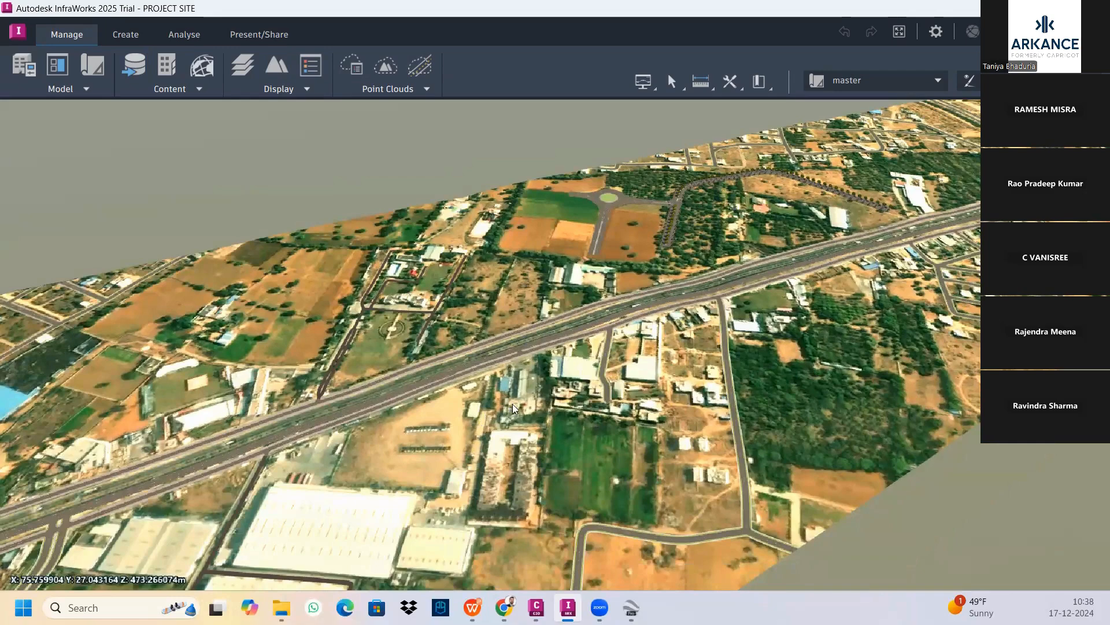
scroll(512, 404, "down", 2)
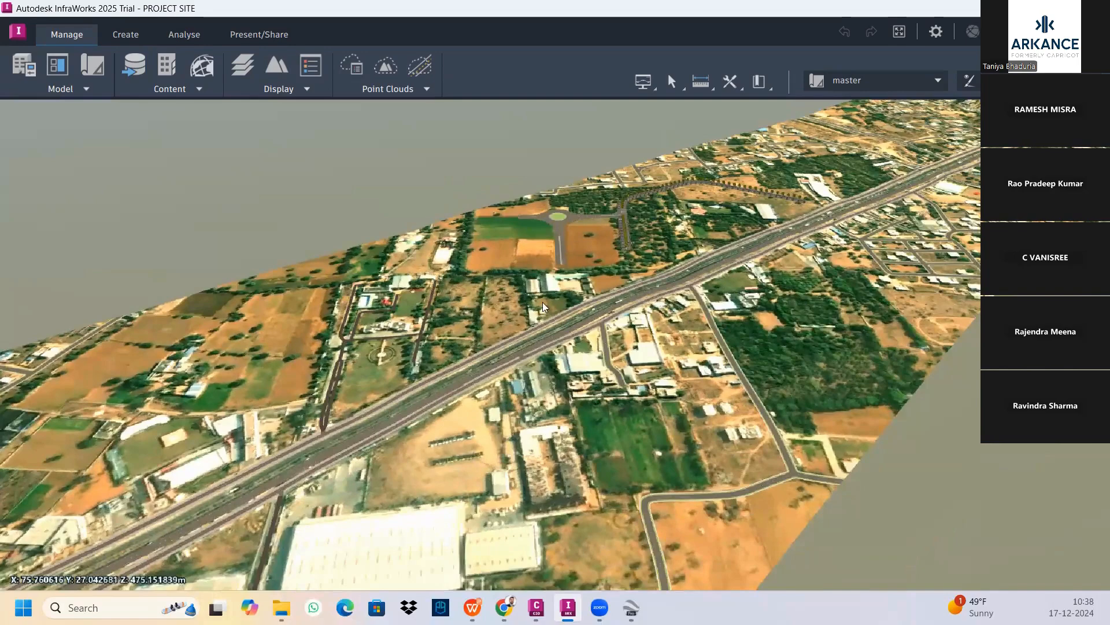
Start an IMX export of the model and choose the sample data folder as its destination.
left_click(261, 36)
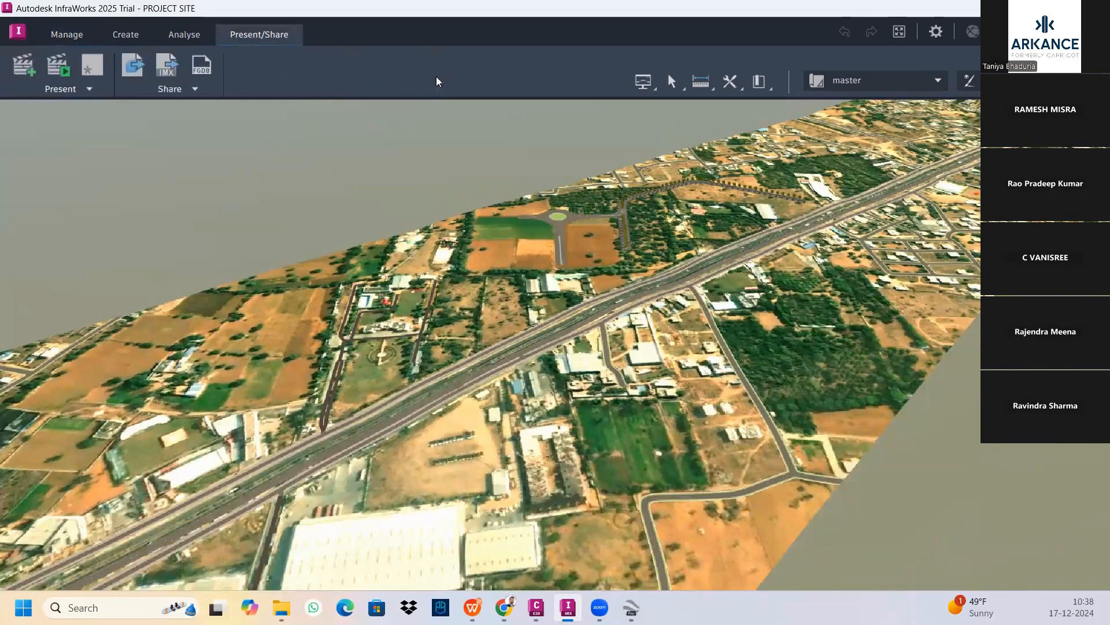
left_click(184, 89)
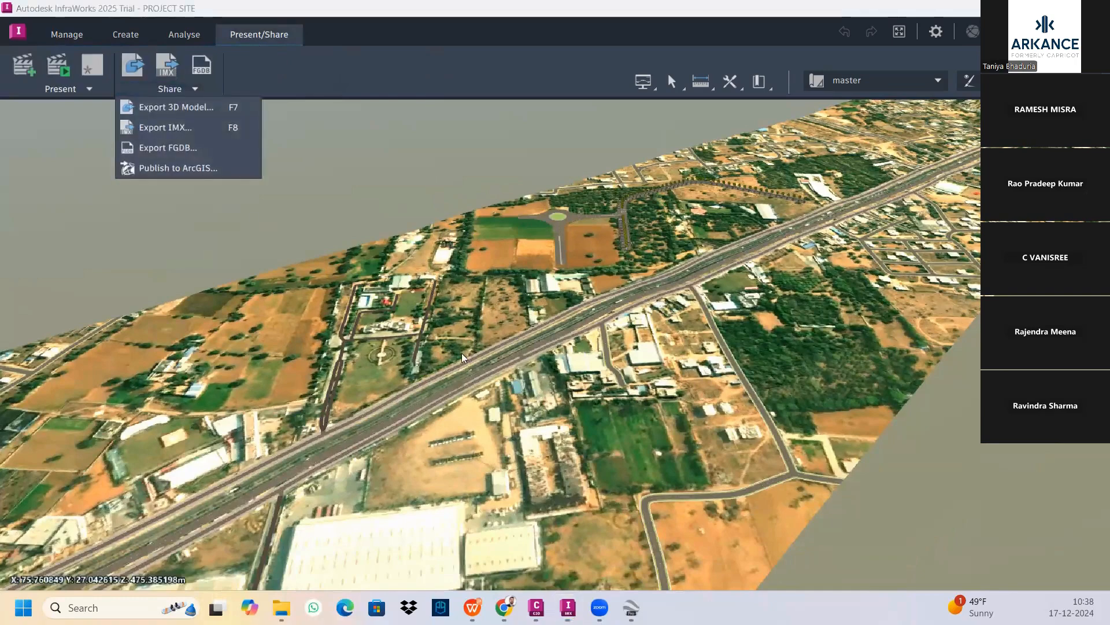
left_click(207, 129)
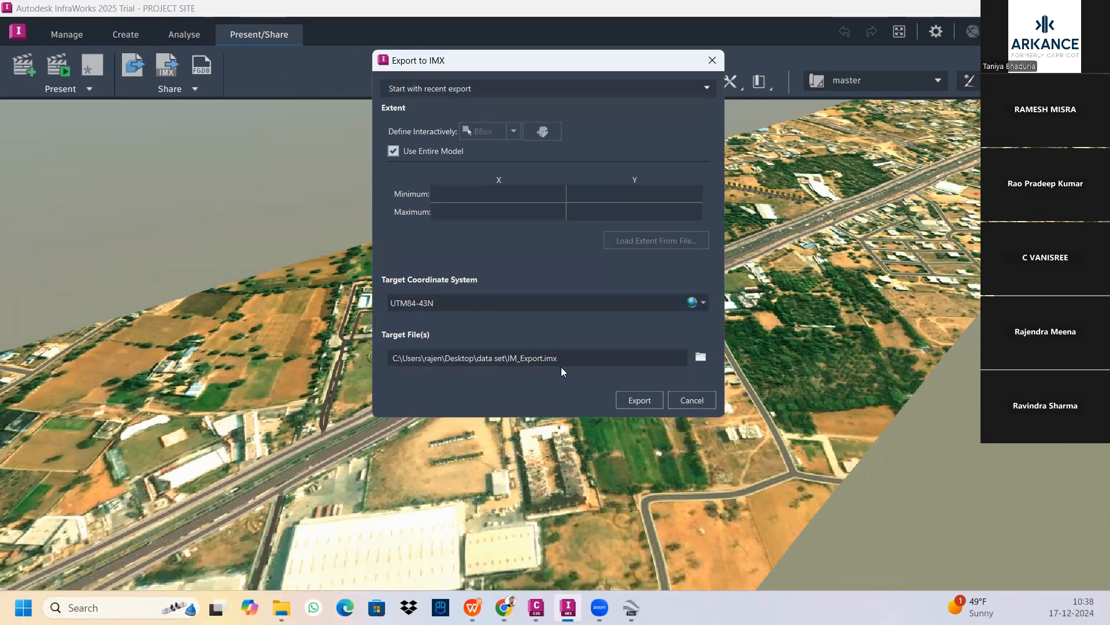
left_click(699, 358)
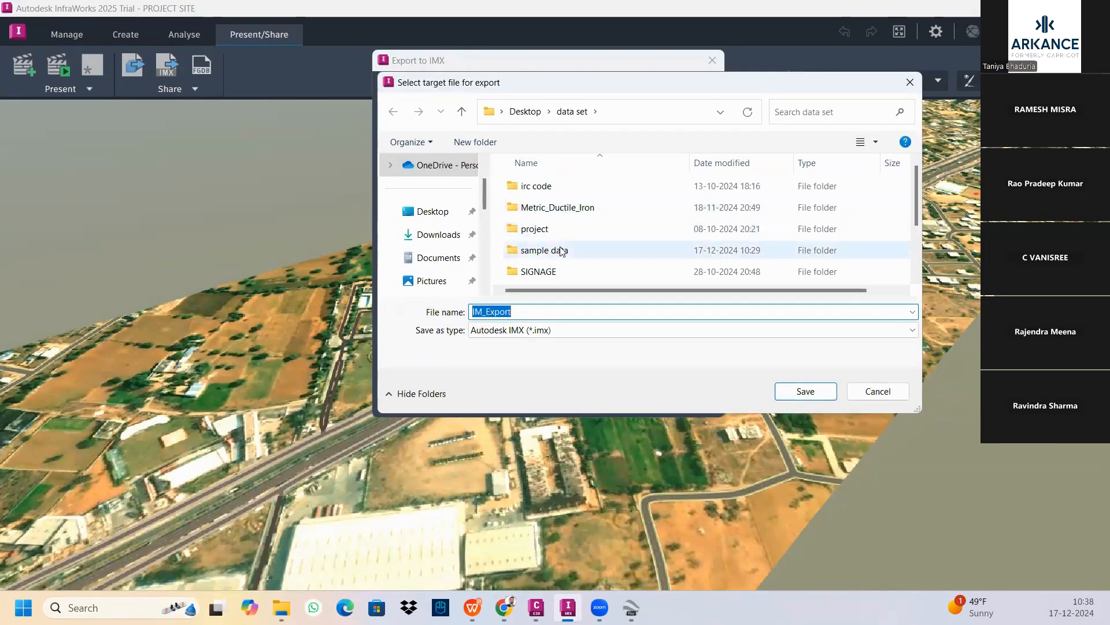
double_click(556, 250)
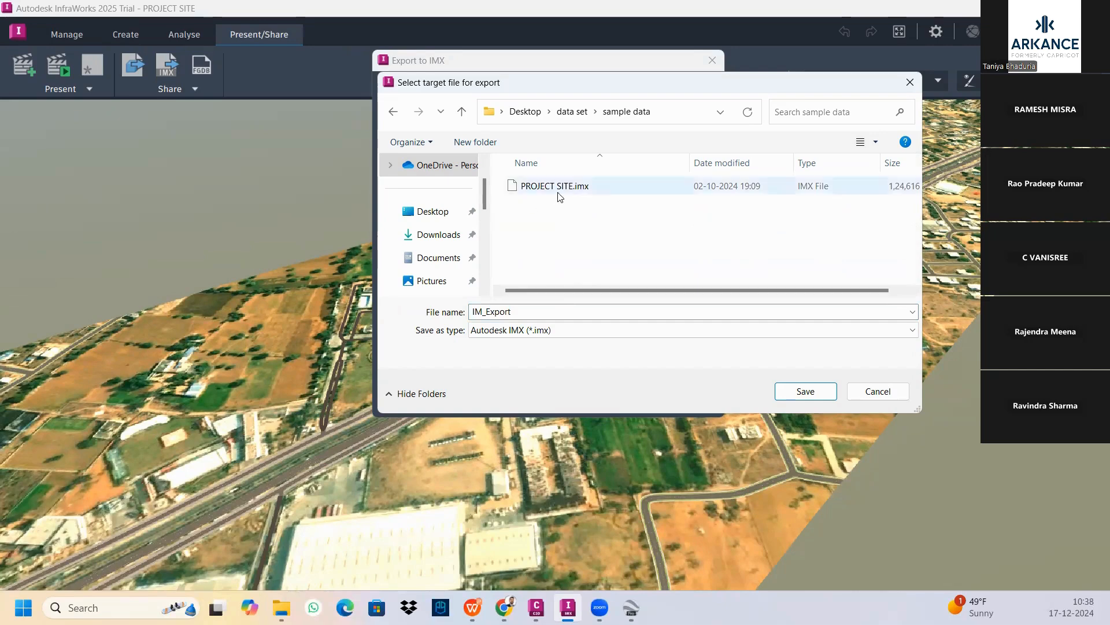
Name the target IMX file NEW PROJECT SITE and export the model to it.
double_click(526, 313)
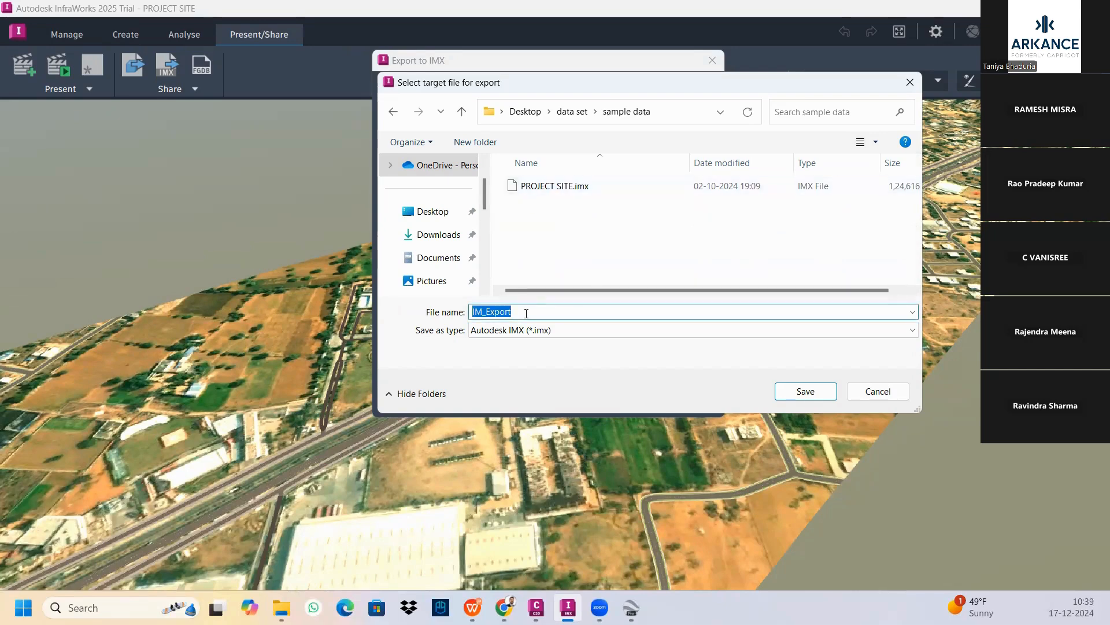
key("BackSpace")
type("NEW ")
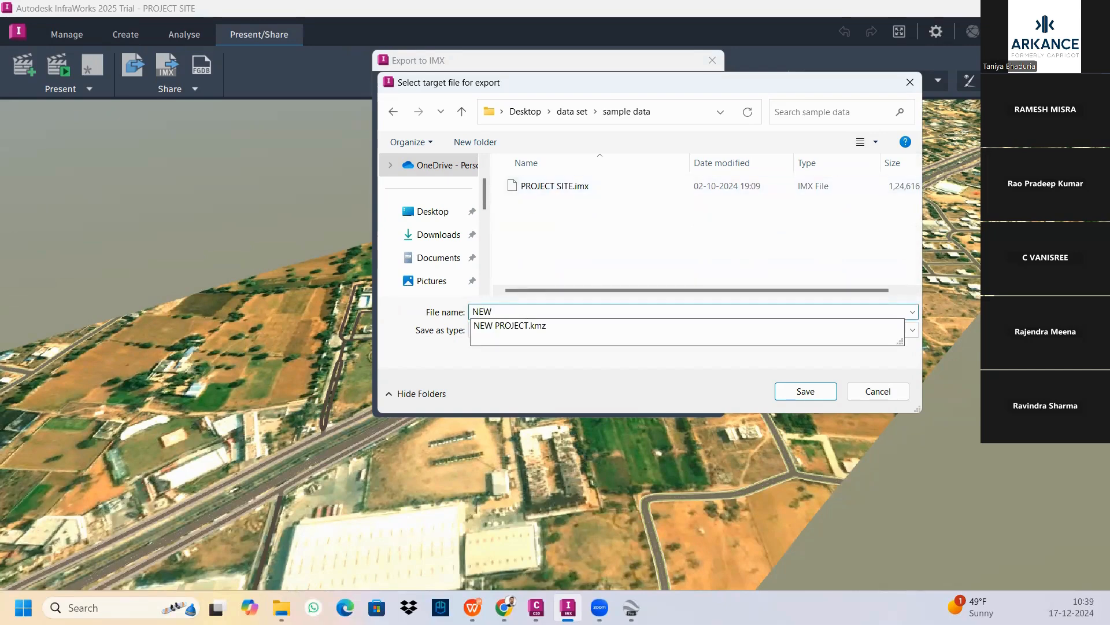
type("PROJECT")
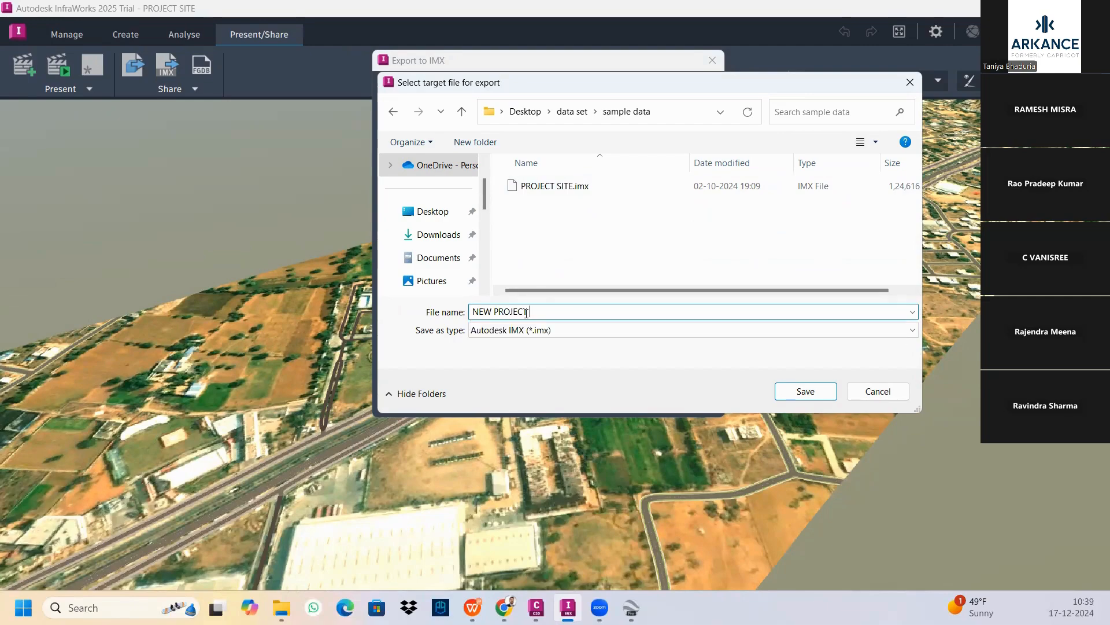
type(" SITE")
left_click(804, 391)
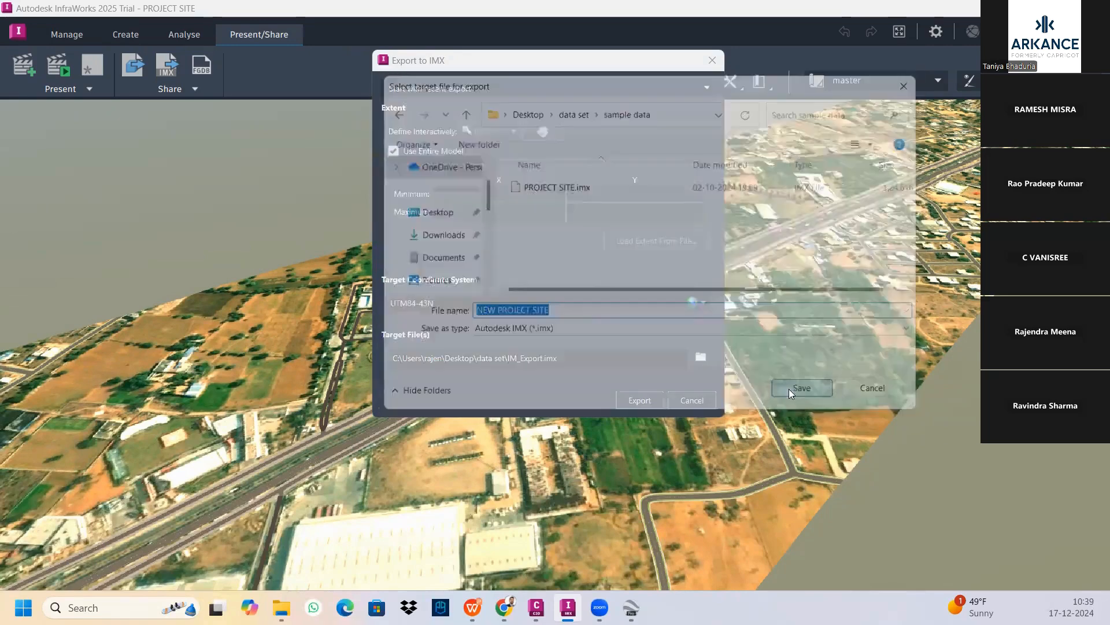
left_click(649, 397)
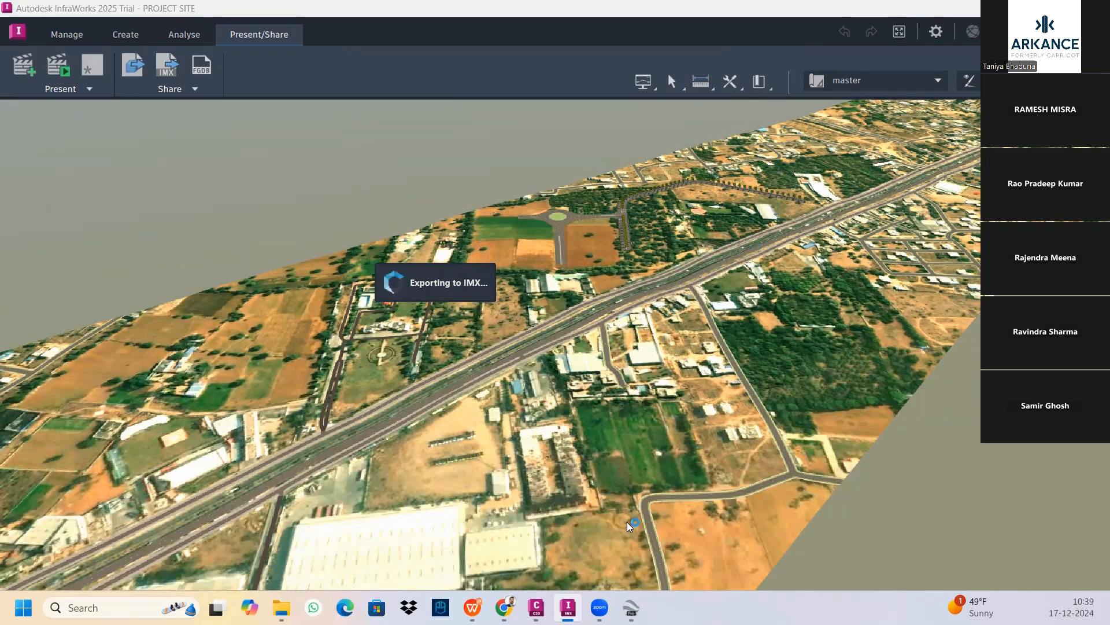
Switch to Civil 3D to view the 01.dwg drawing, and return to the highway model in InfraWorks.
mouse_move(542, 601)
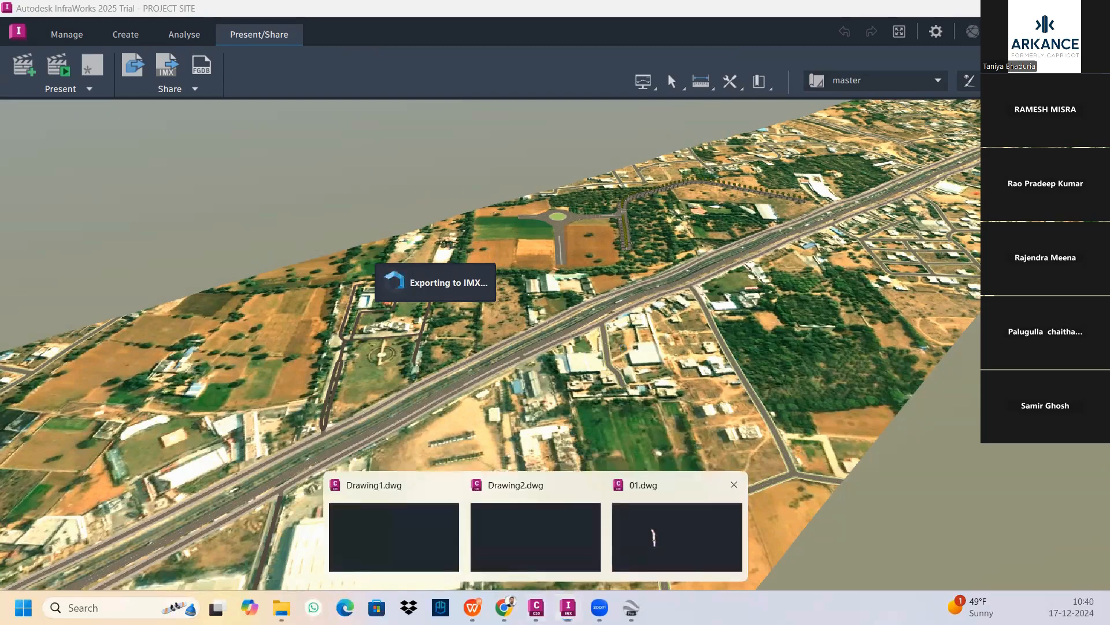
left_click(676, 537)
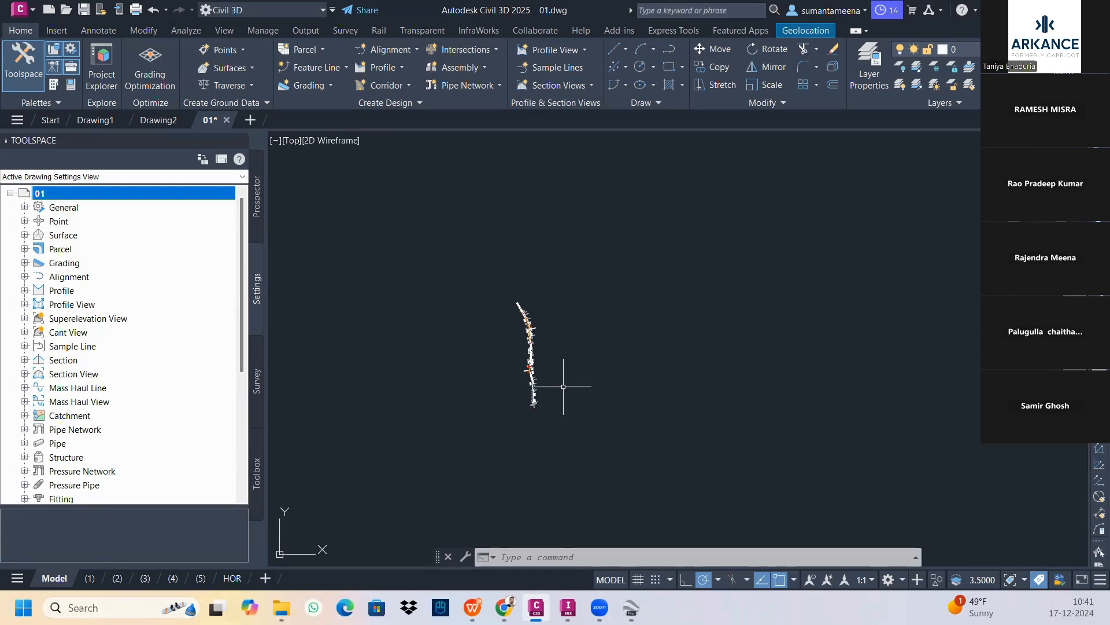
left_click(568, 608)
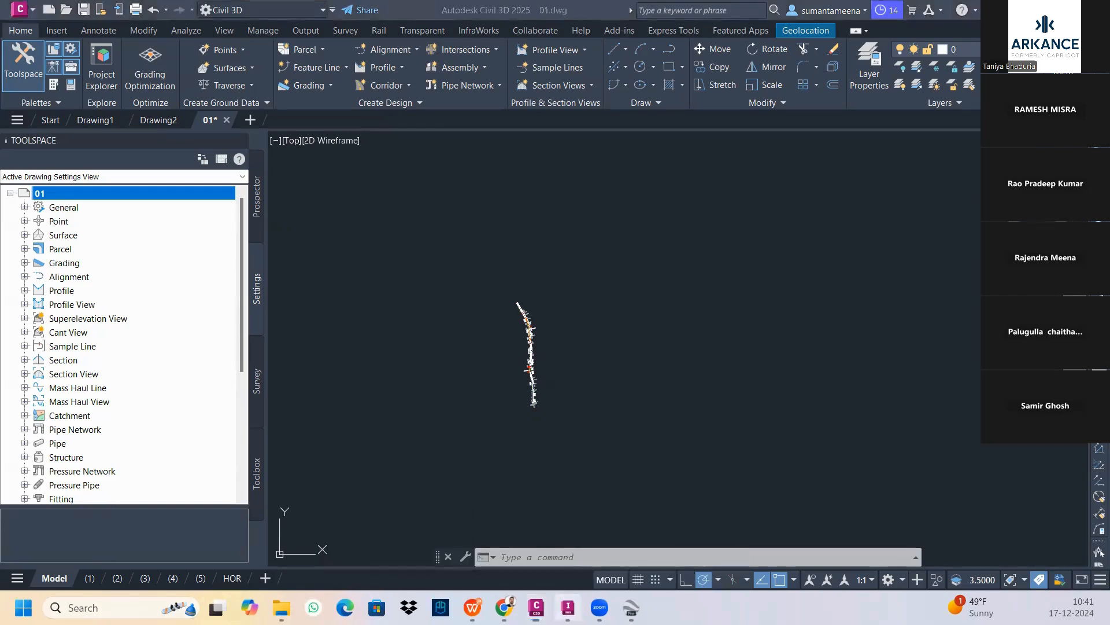
scroll(581, 298, "down", 5)
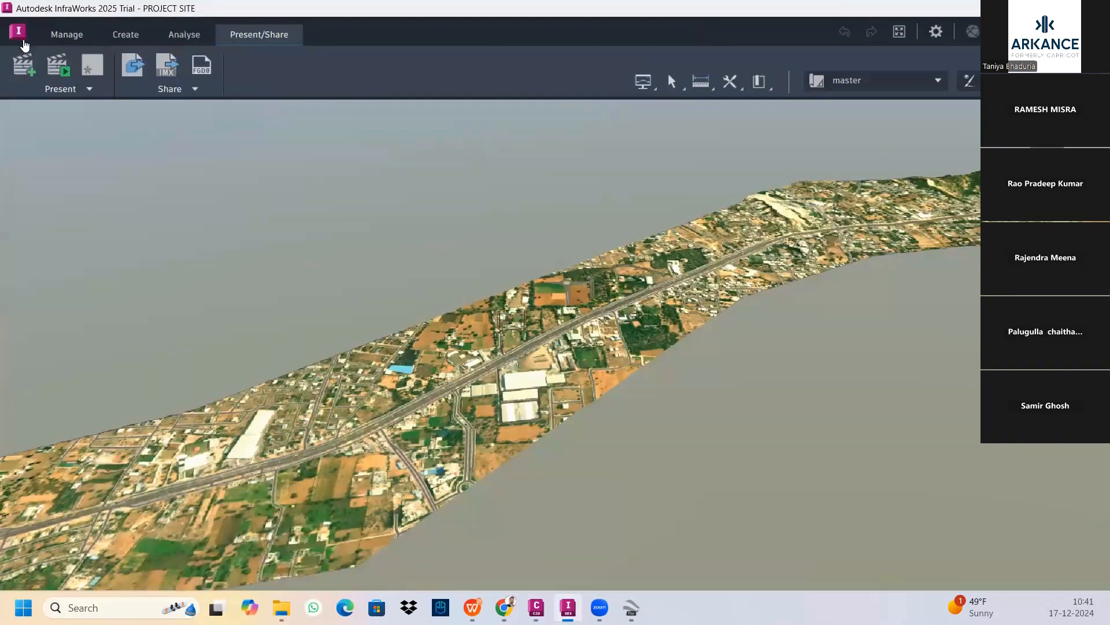
Open Model Builder, find Vishakhapatnam, Andhra Pradesh on its map and frame the city with its coastline.
left_click(18, 31)
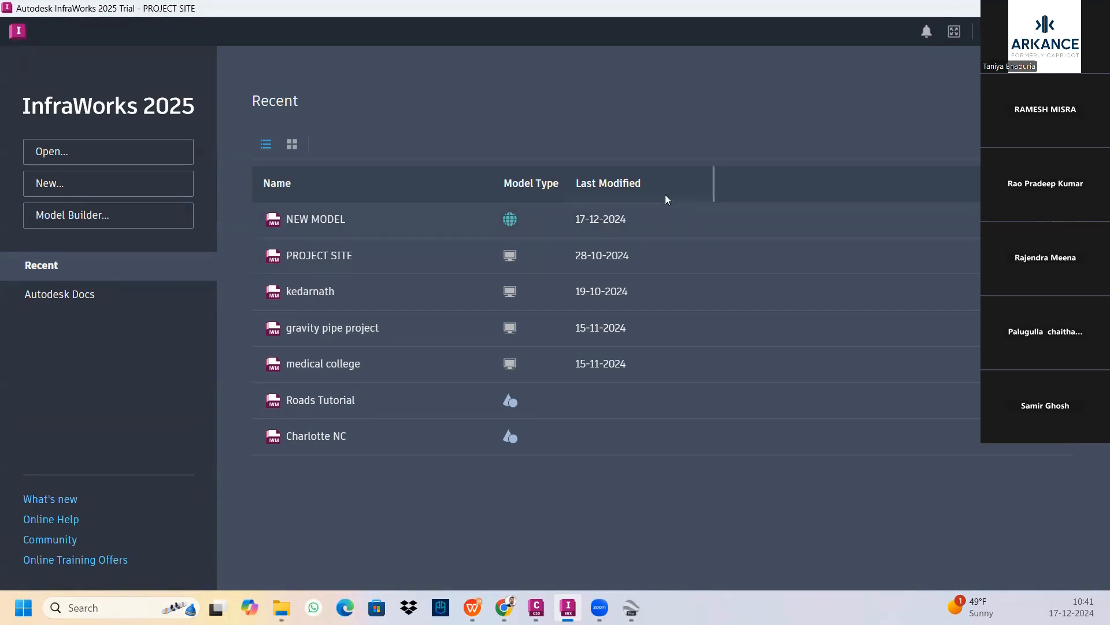
left_click(110, 215)
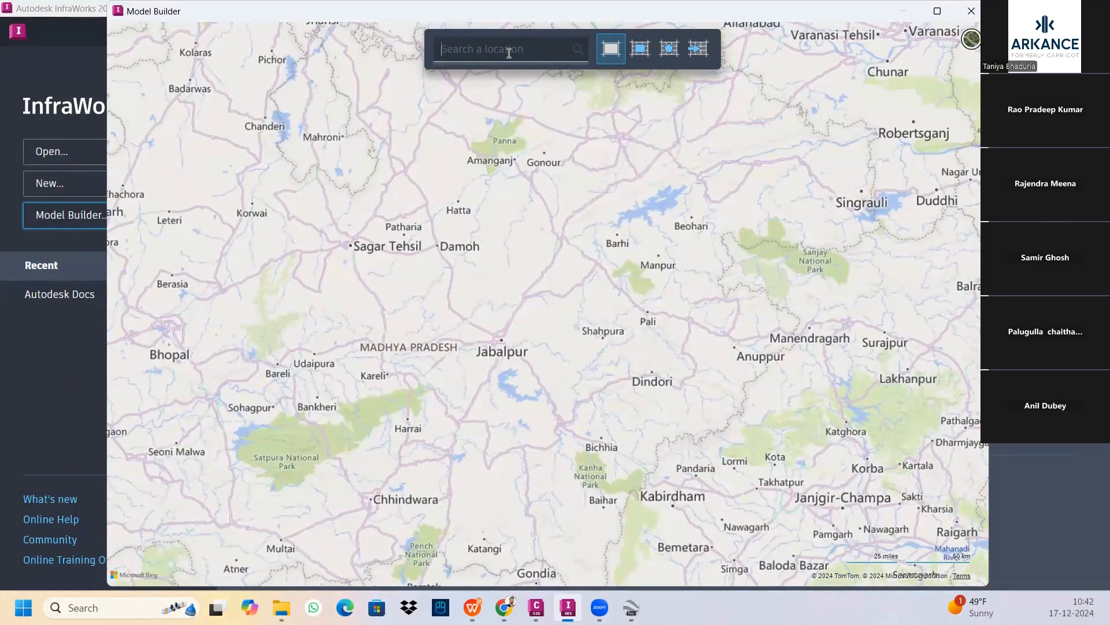
type("Vi")
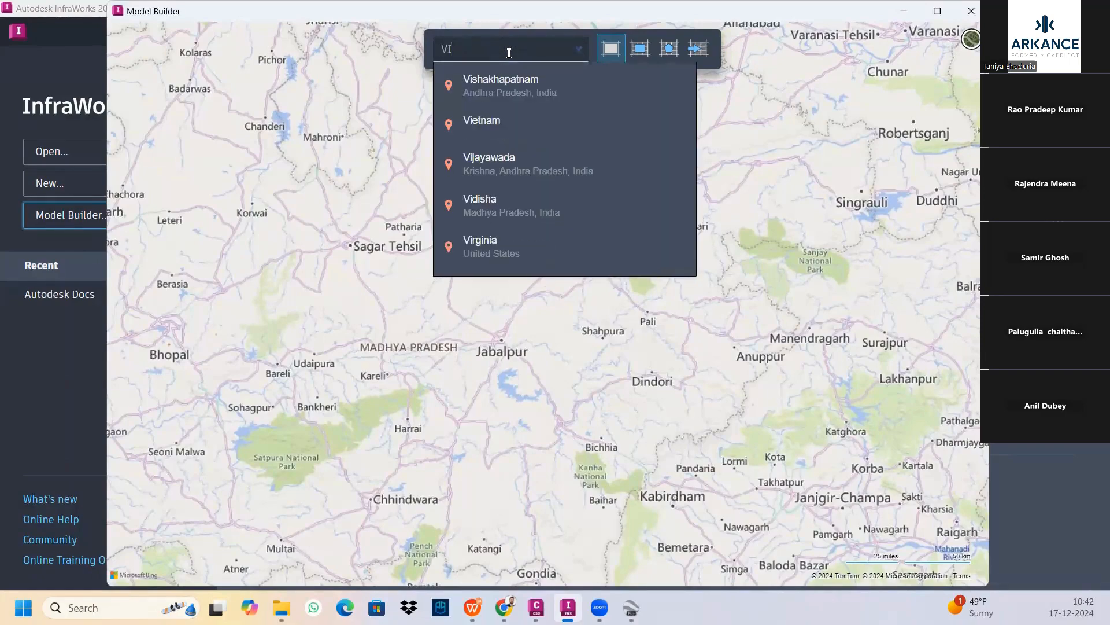
left_click(515, 76)
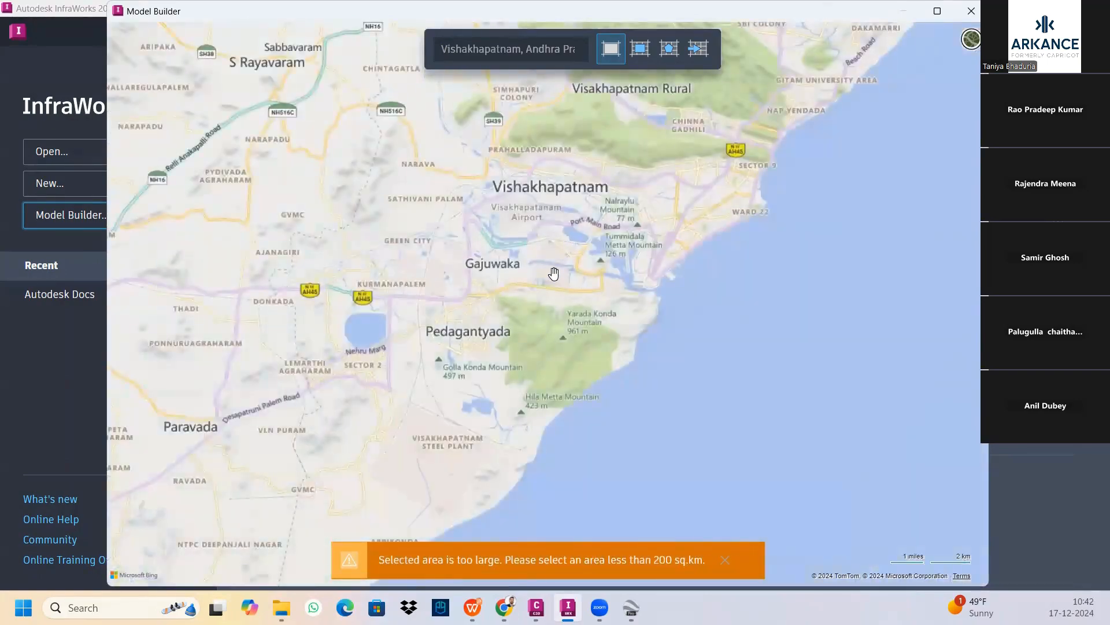
scroll(557, 203, "up", 3)
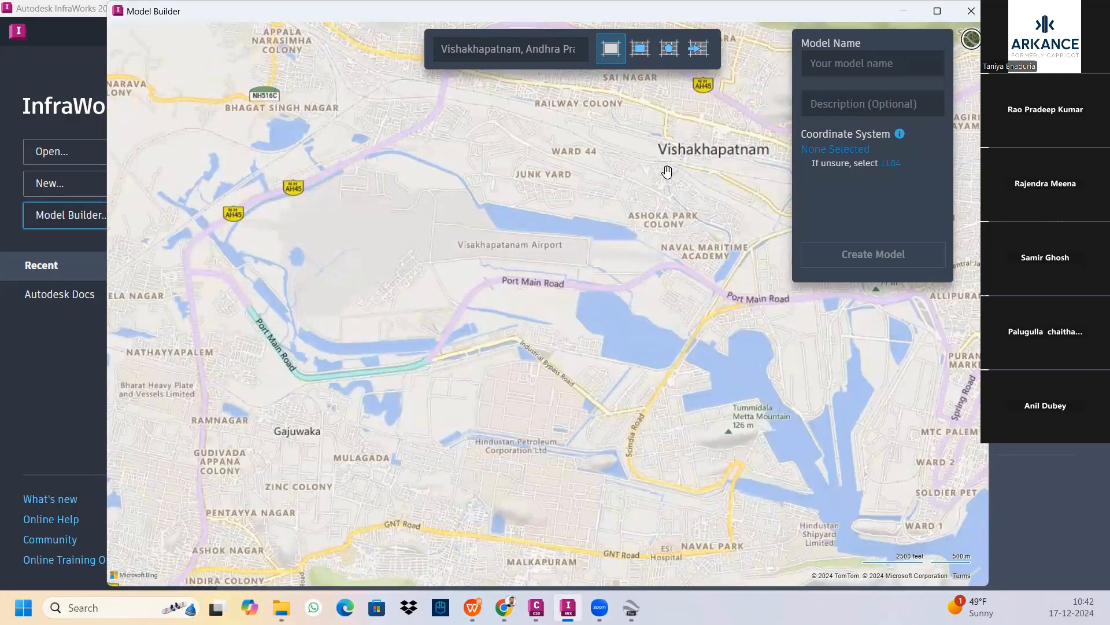
left_click_drag(596, 238, 491, 330)
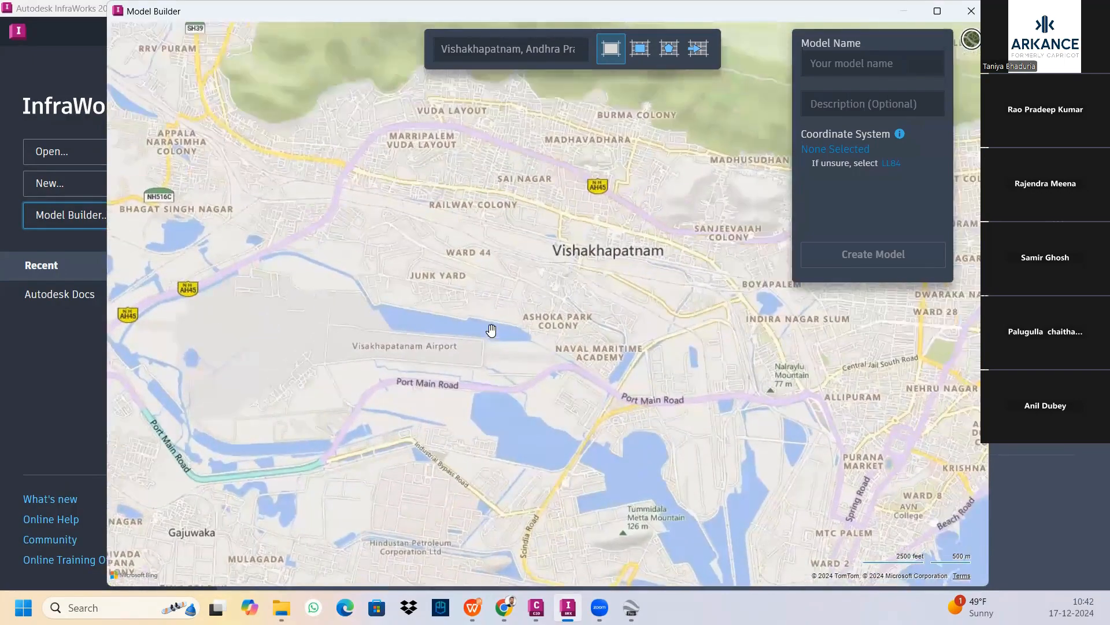
left_click_drag(617, 310, 538, 495)
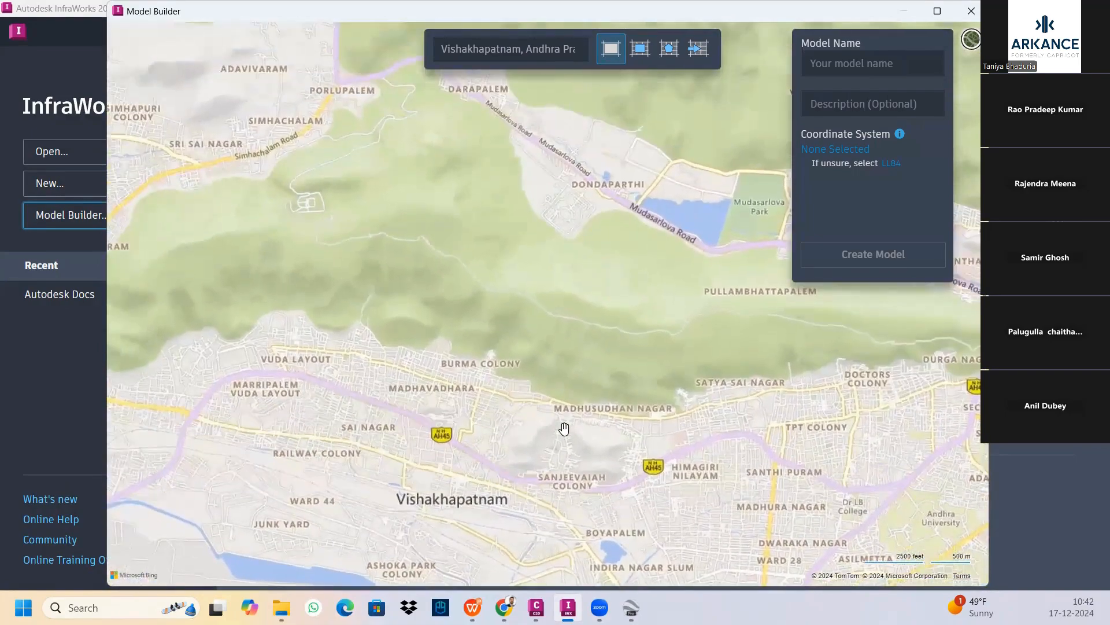
scroll(564, 428, "down", 3)
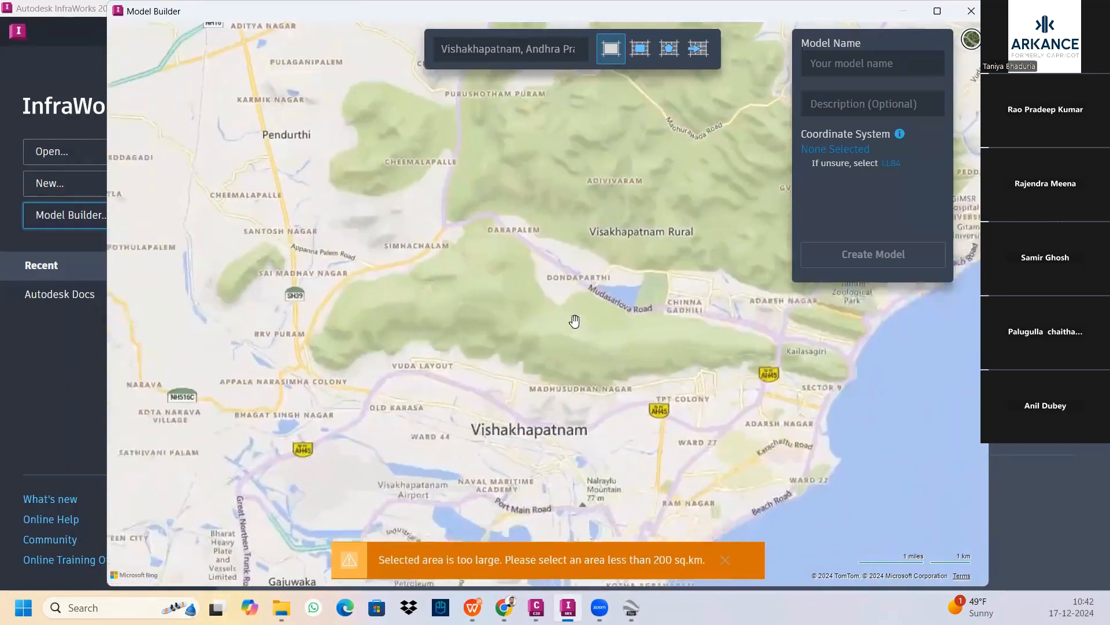
left_click_drag(575, 321, 561, 255)
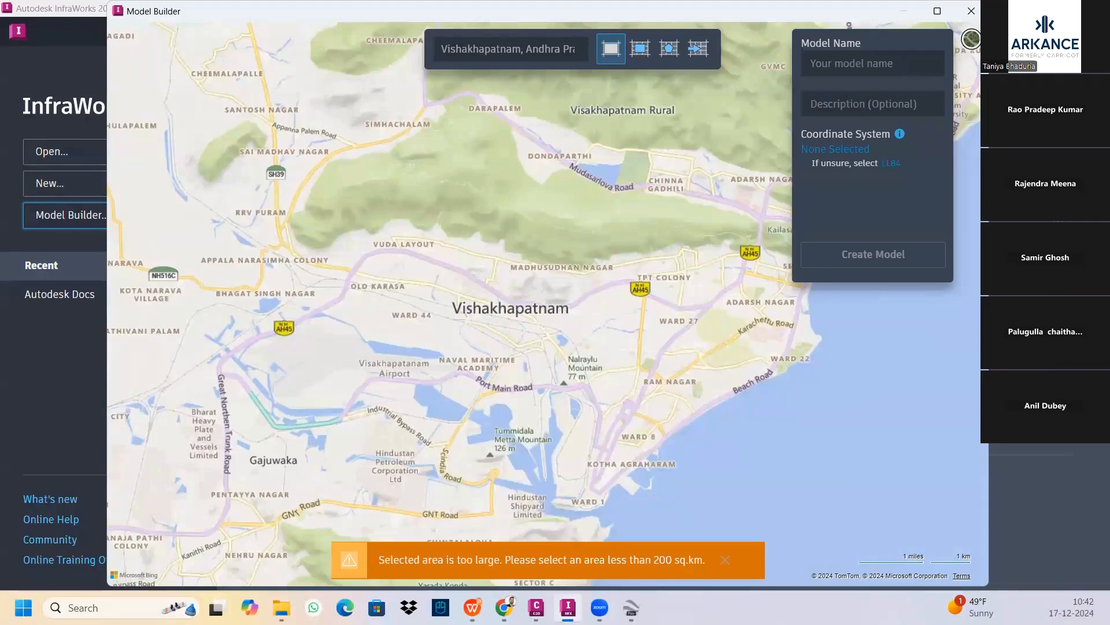
Switch to Google Earth Pro to view the whole project boundary strip, and return to Model Builder in InfraWorks.
key("alt+Tab")
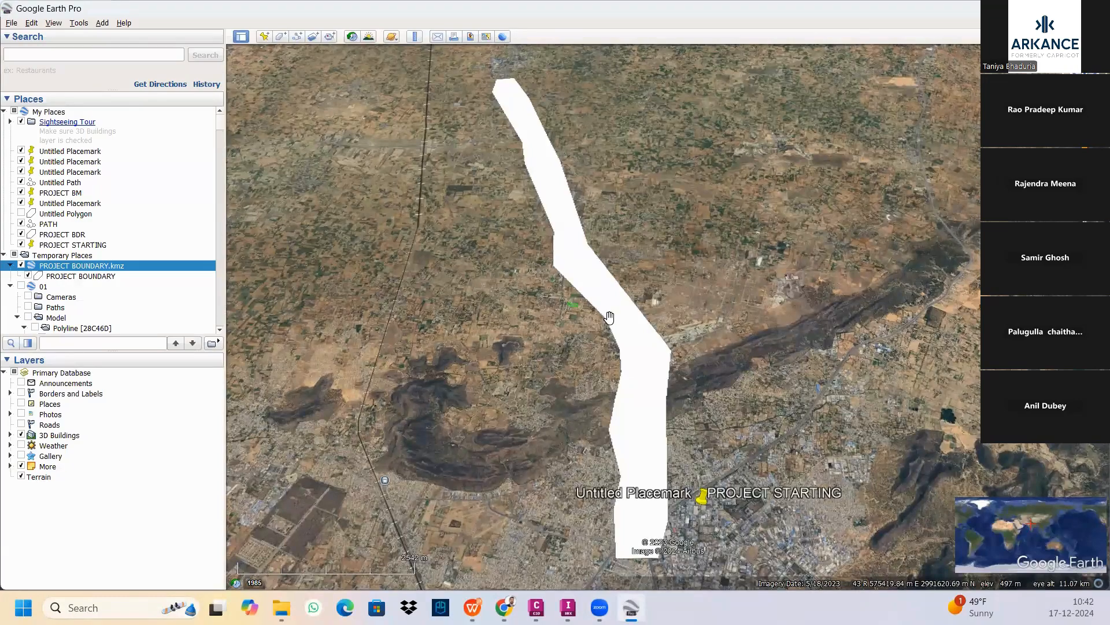
scroll(607, 313, "down", 4)
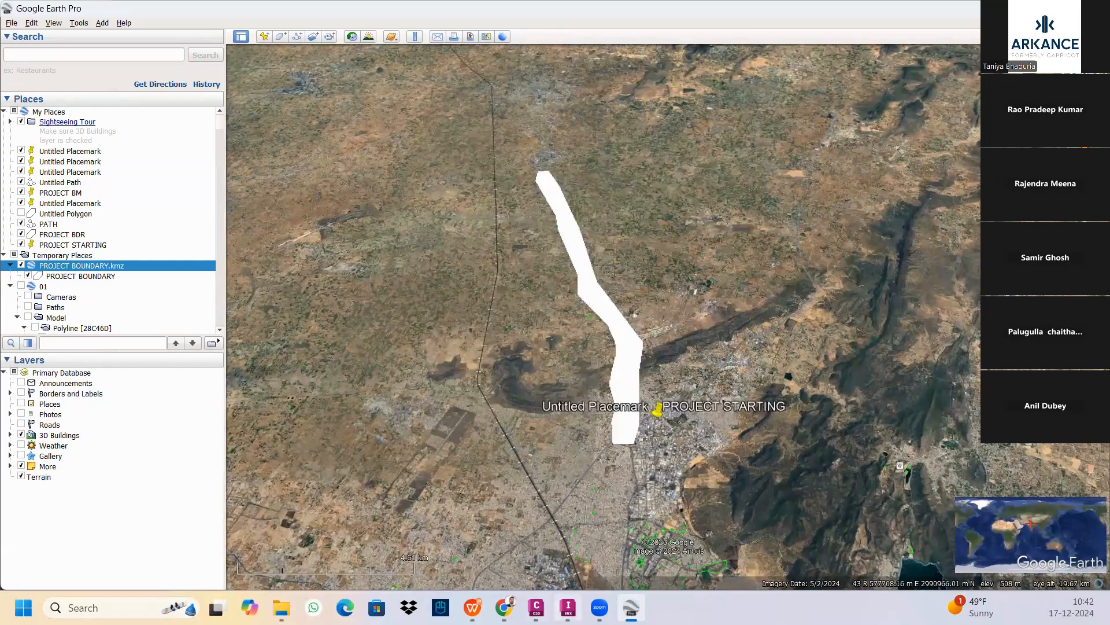
left_click(568, 608)
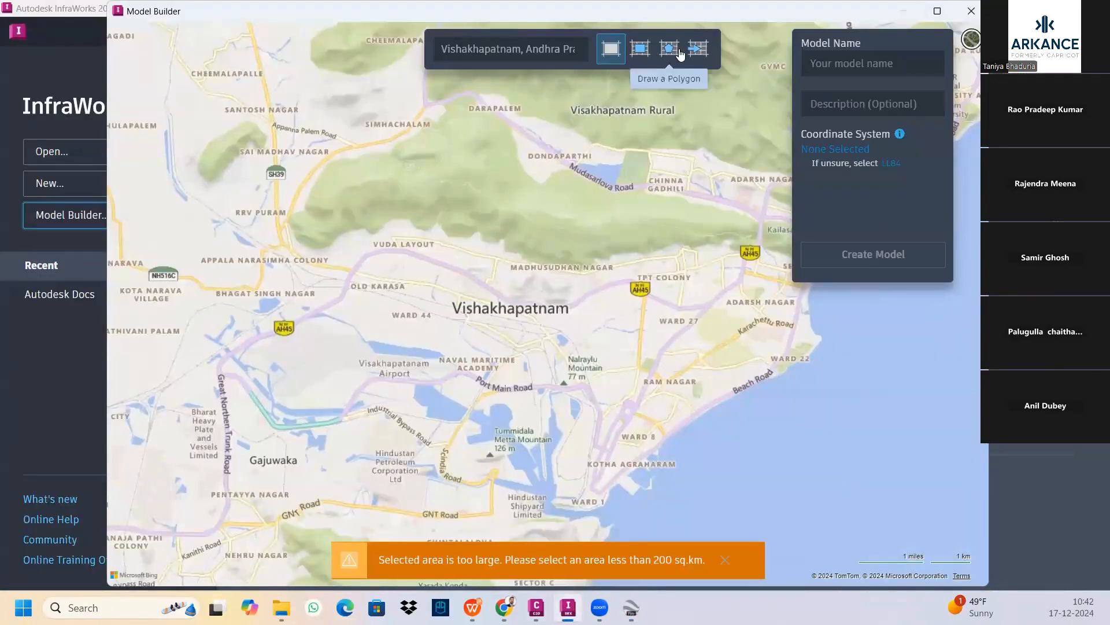
Check the option for importing the model area from a file without picking one, and examine the Port Main Road area of Vishakhapatnam.
left_click(698, 49)
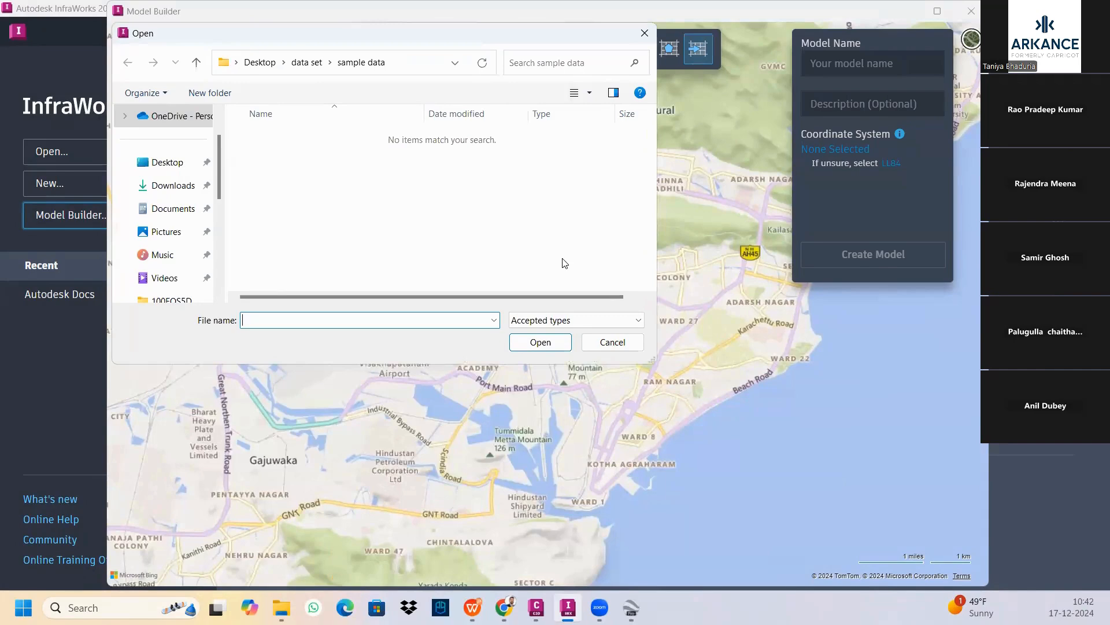
left_click(646, 34)
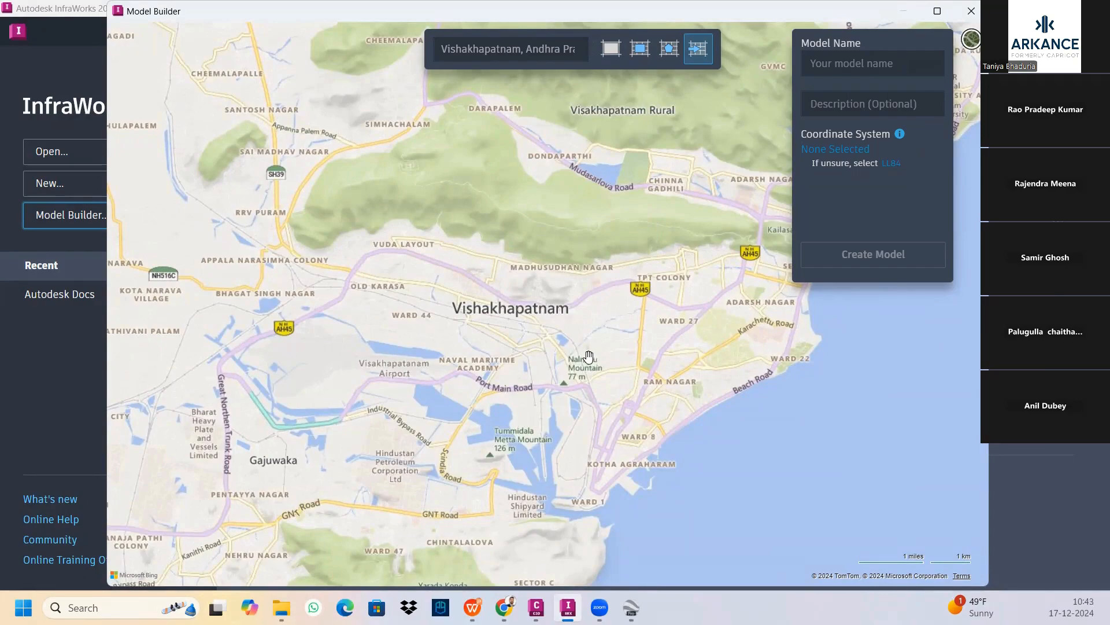
scroll(581, 381, "up", 3)
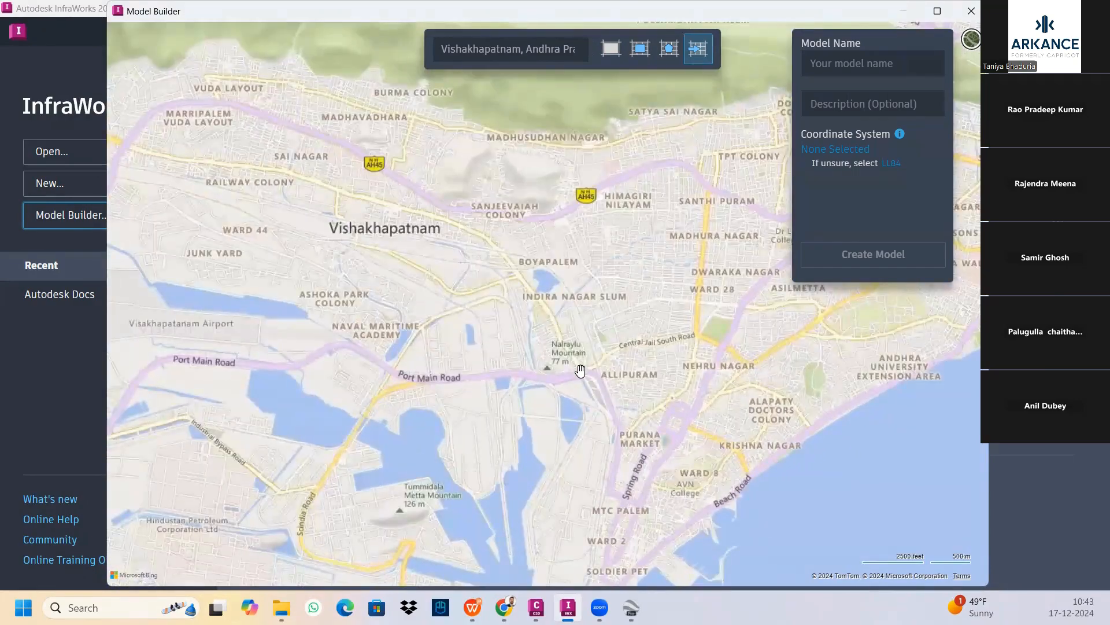
left_click_drag(581, 370, 602, 339)
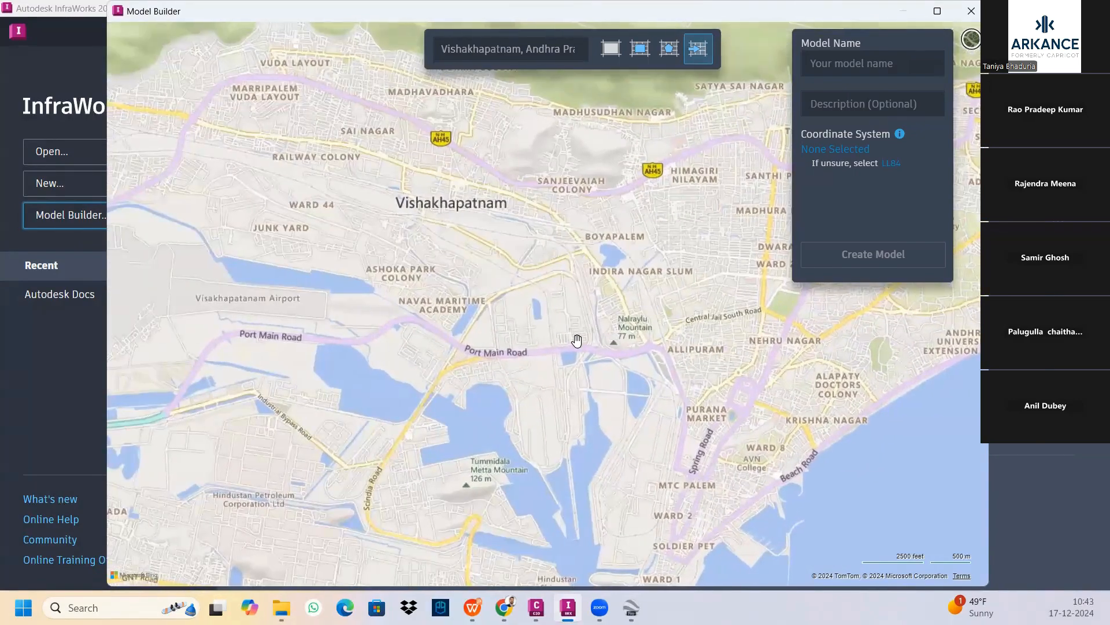
left_click_drag(531, 326, 590, 312)
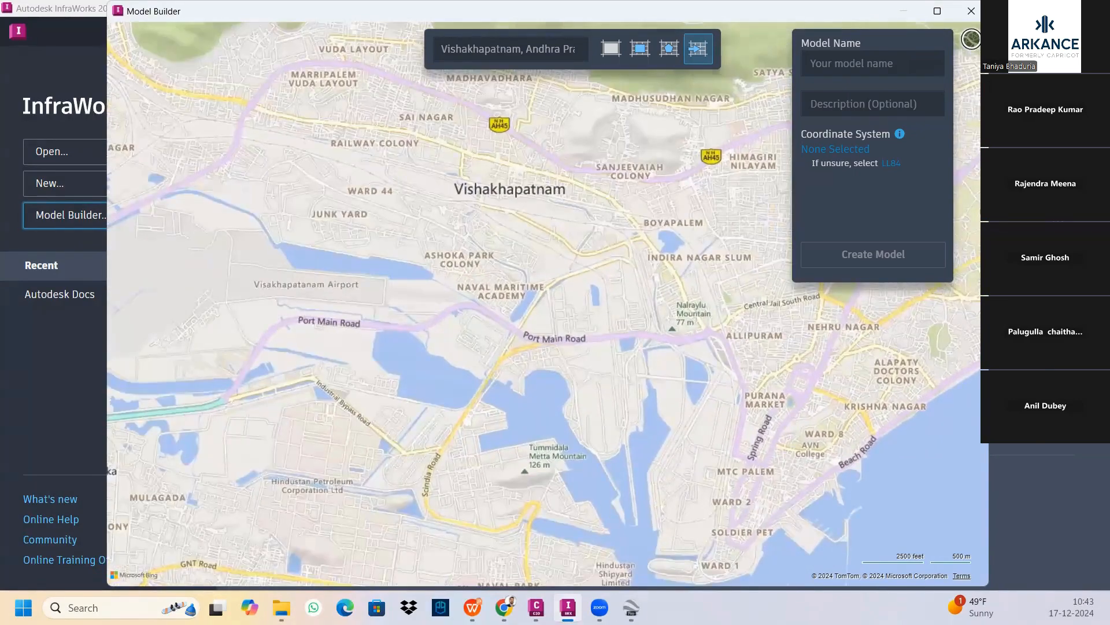
Switch to Google Earth Pro, try a place search beginning with NMBC VIS, and clear the search text.
key("alt+Tab")
left_click(101, 50)
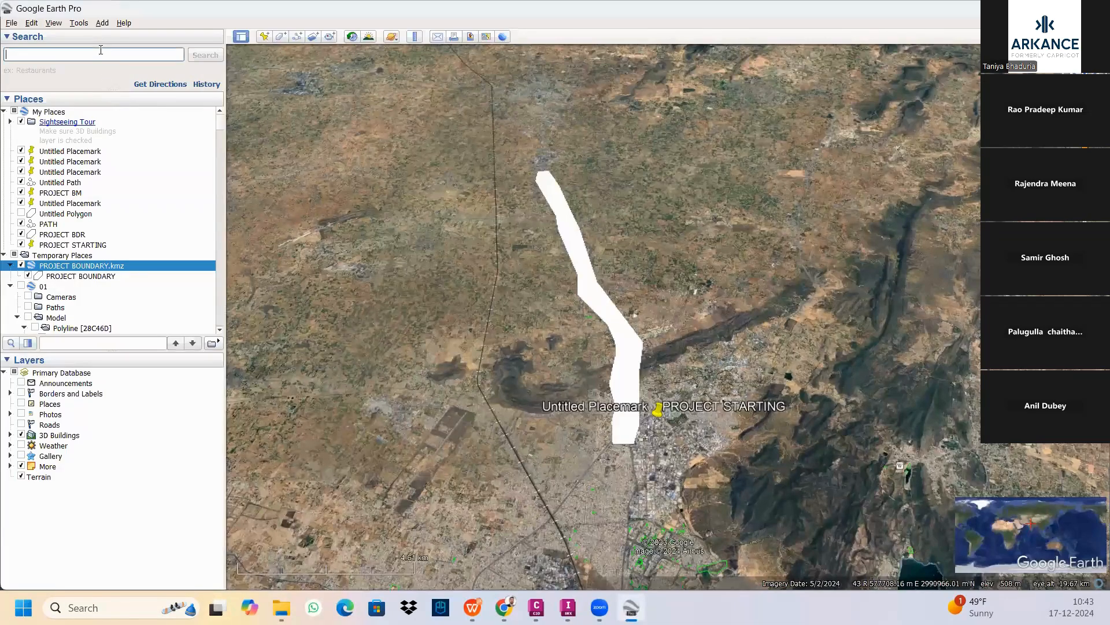
type("NMBC ")
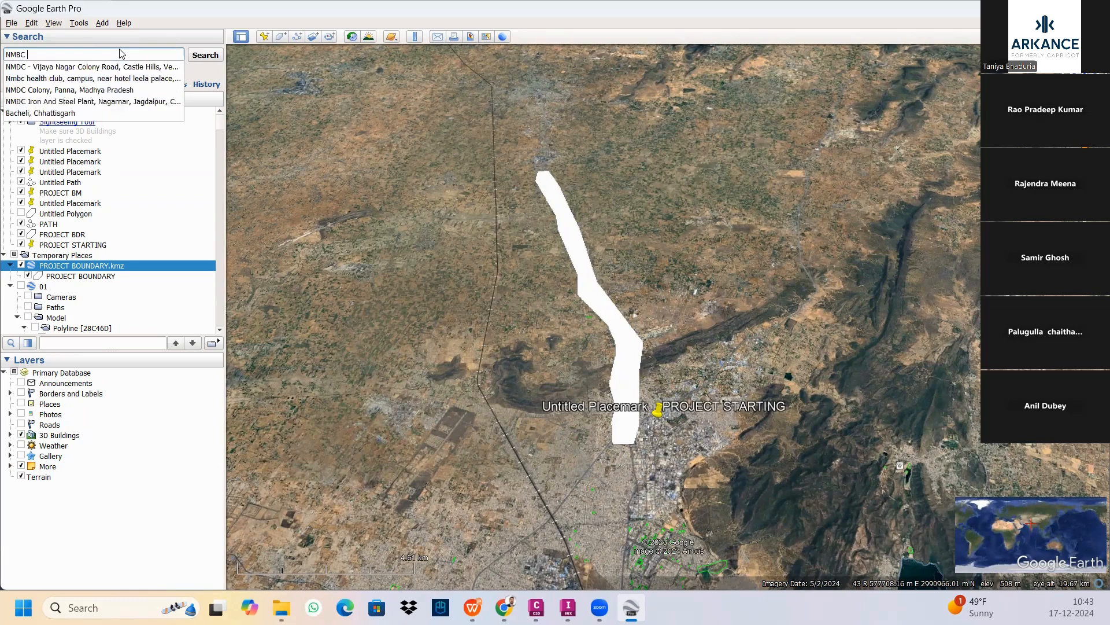
type("VI")
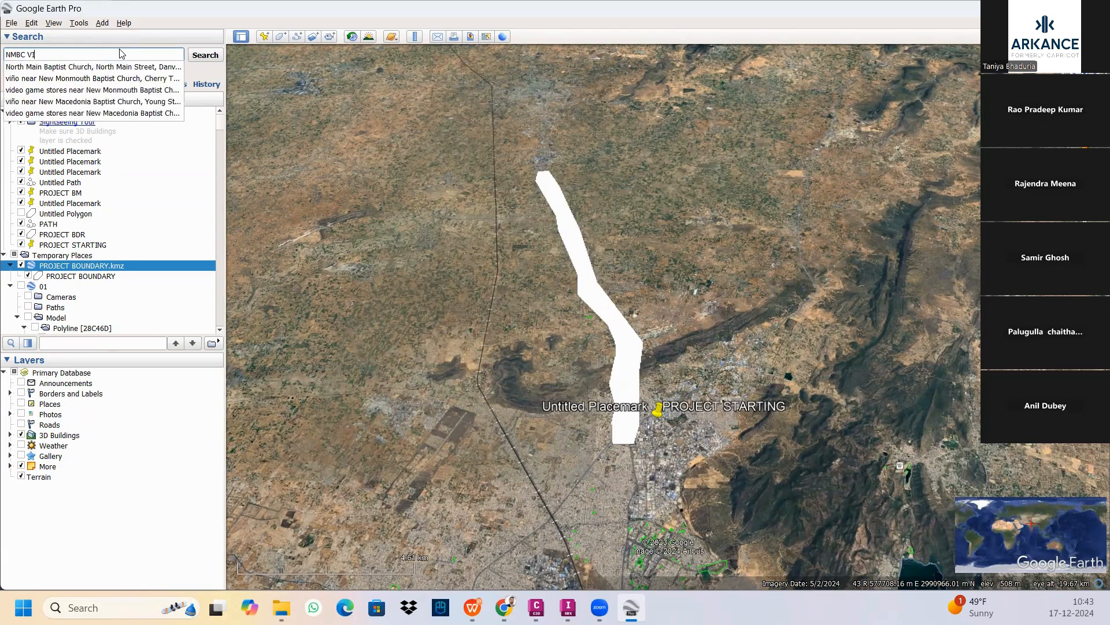
type("S")
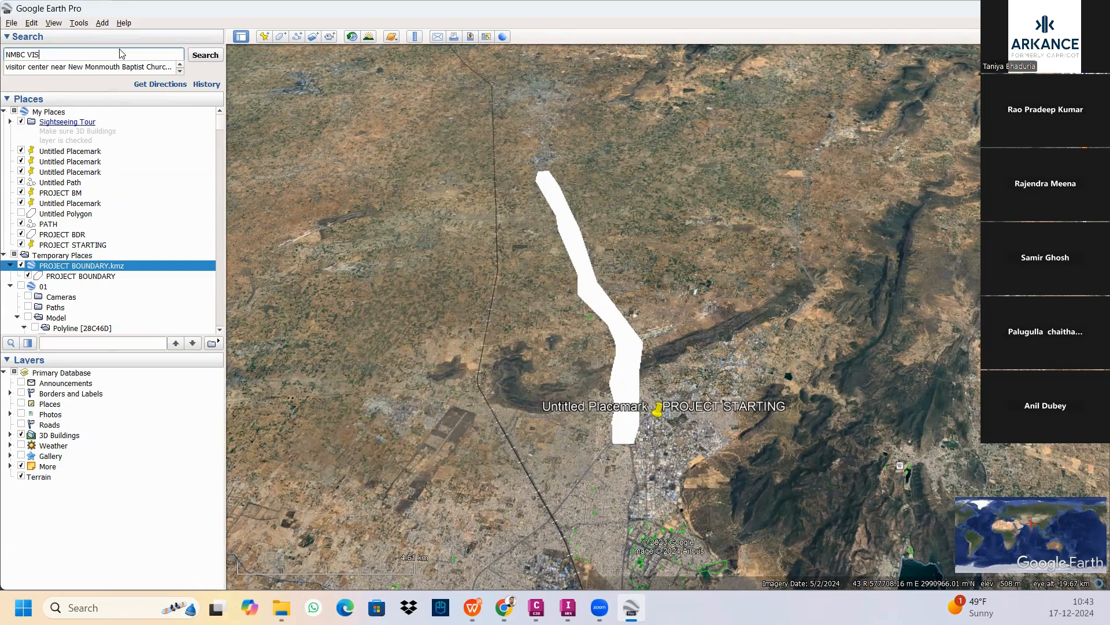
type("HKAA")
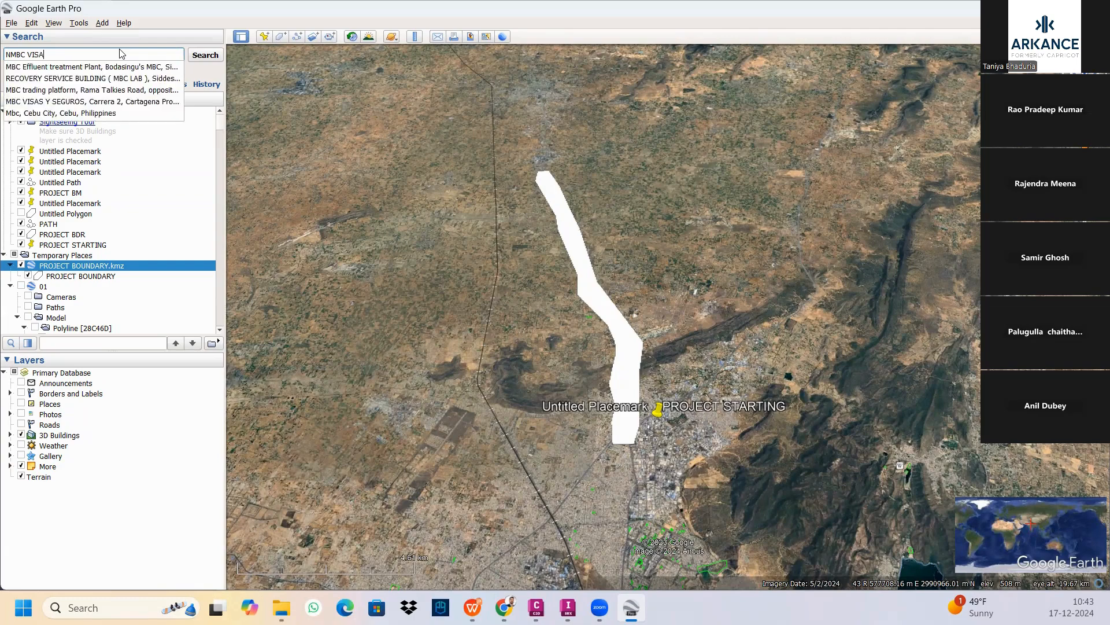
key("BackSpace")
key("BackSpace")
key("BackSpace")
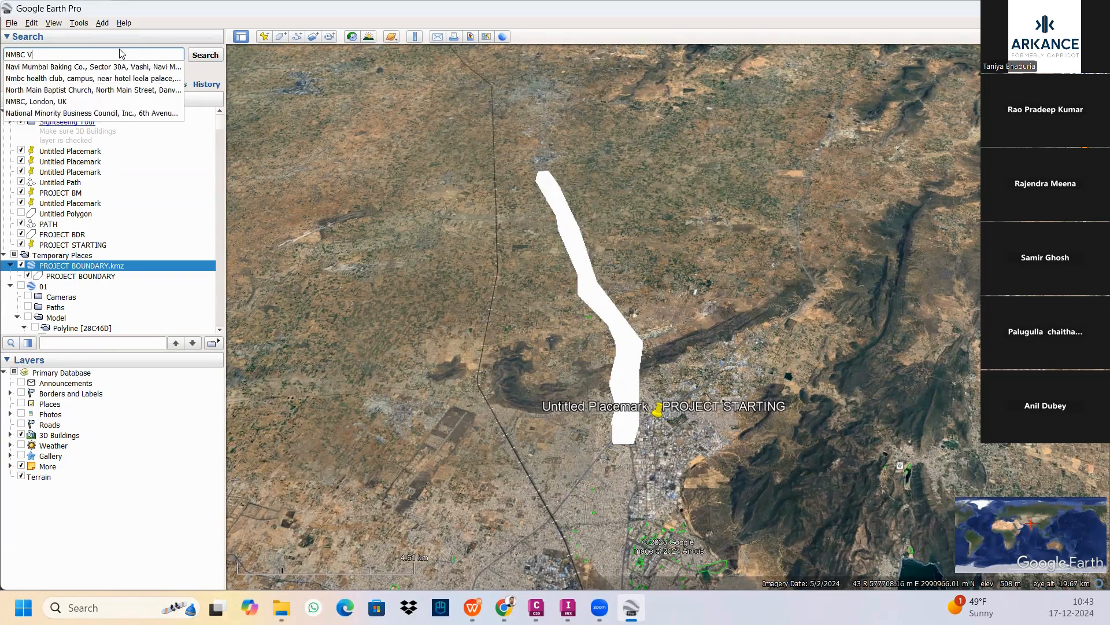
key("BackSpace")
key("BackSpace")
key("BackSpace")
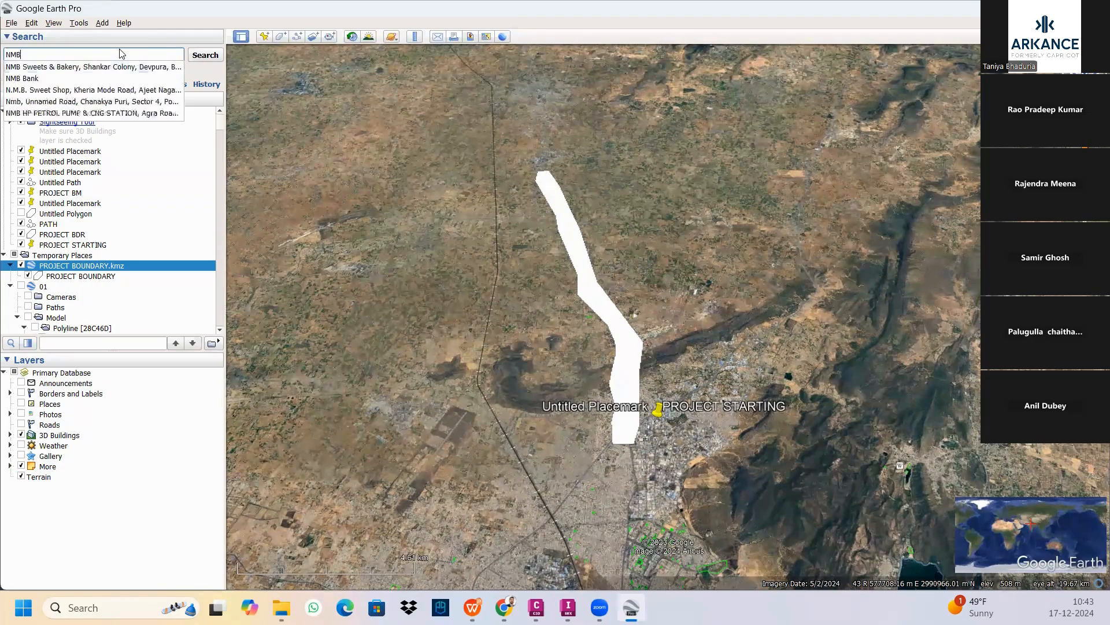
key("BackSpace")
key("BackSpace")
key("BackSpace")
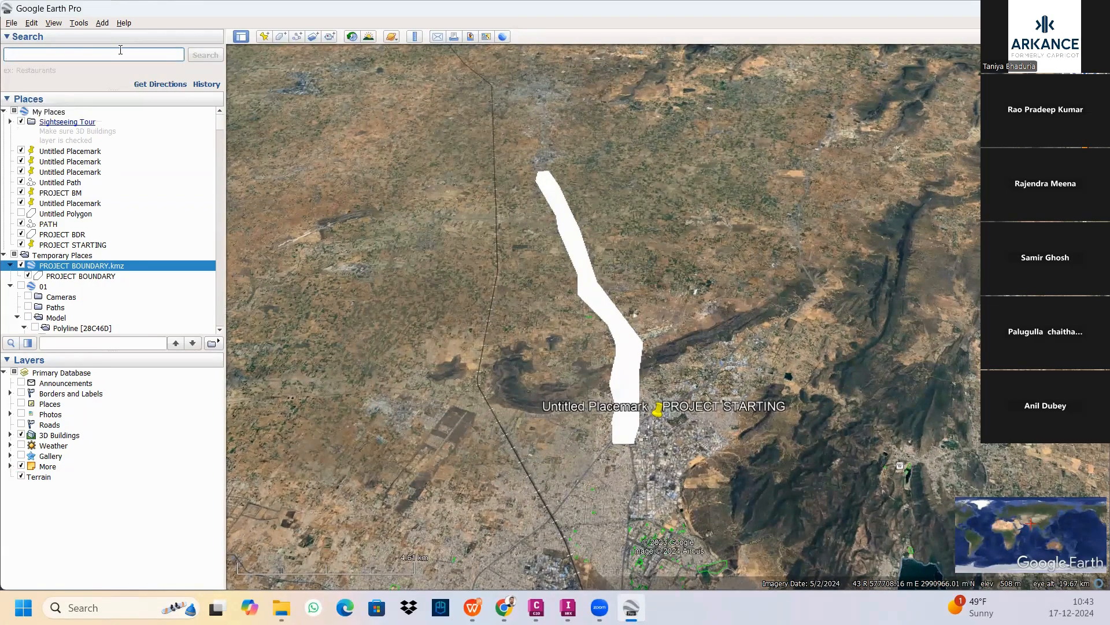
Add a new placemark by coordinates, with the easting set to 732453.0 m and a new northing entered.
left_click(263, 36)
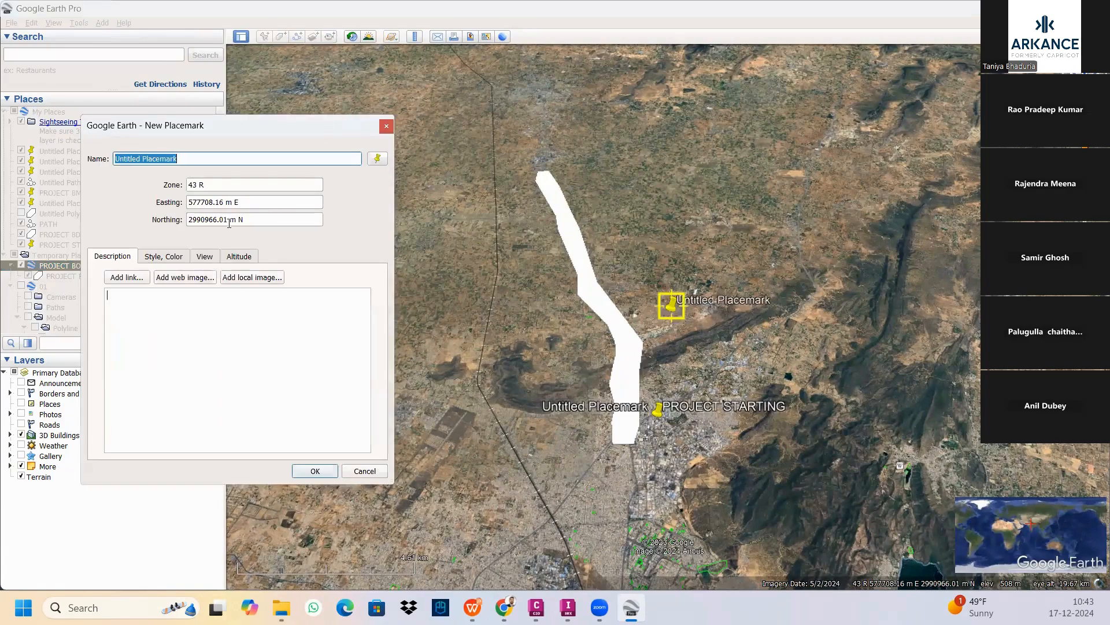
double_click(220, 202)
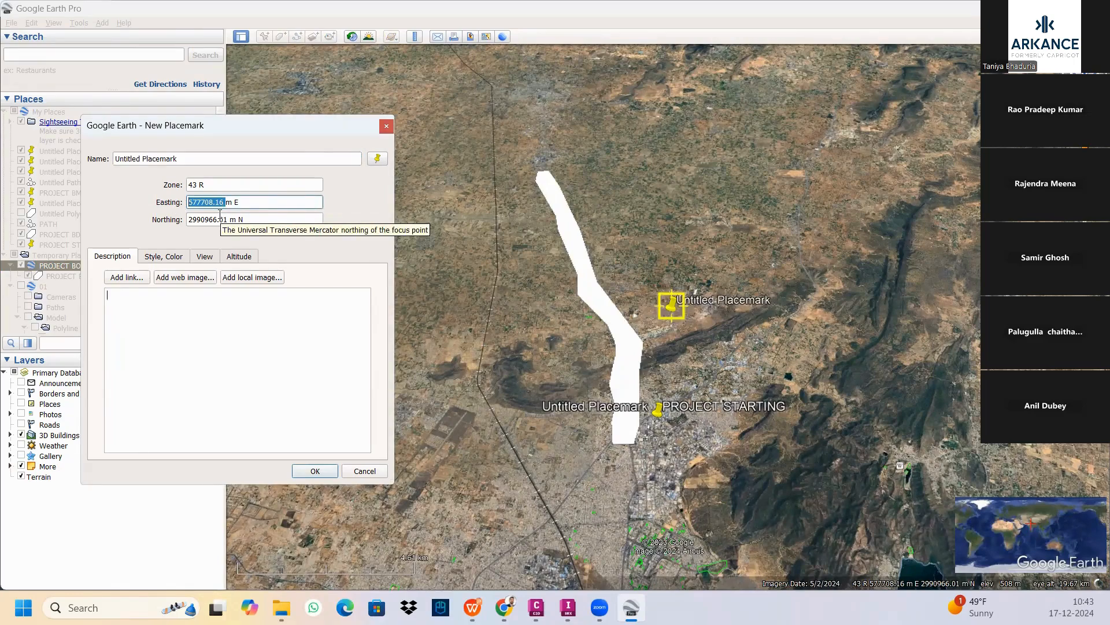
type("732453.0")
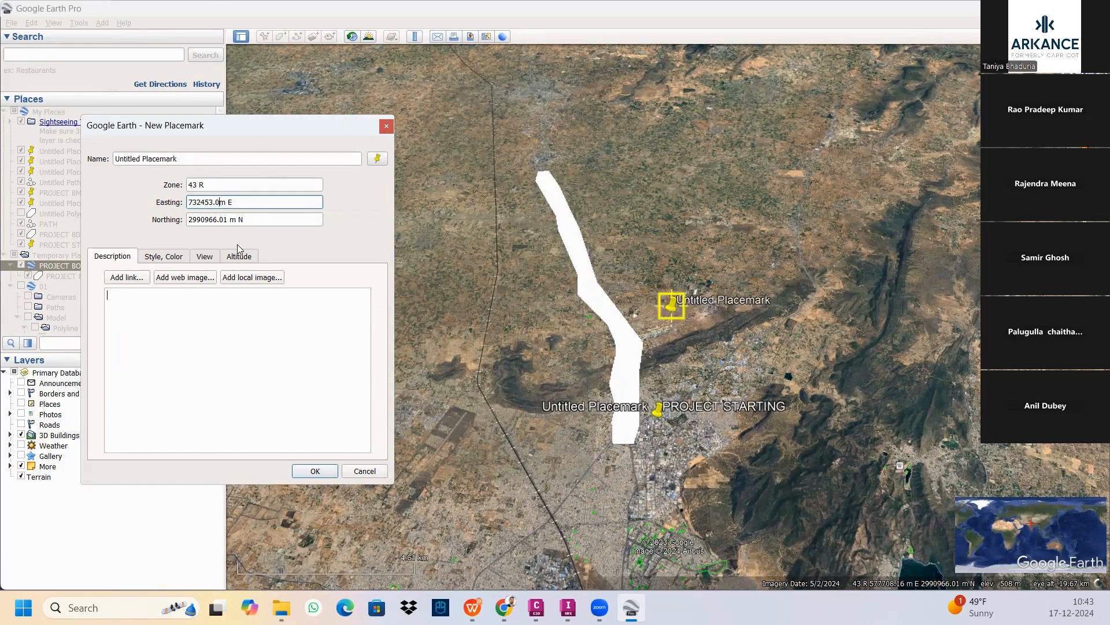
left_click_drag(228, 220, 172, 224)
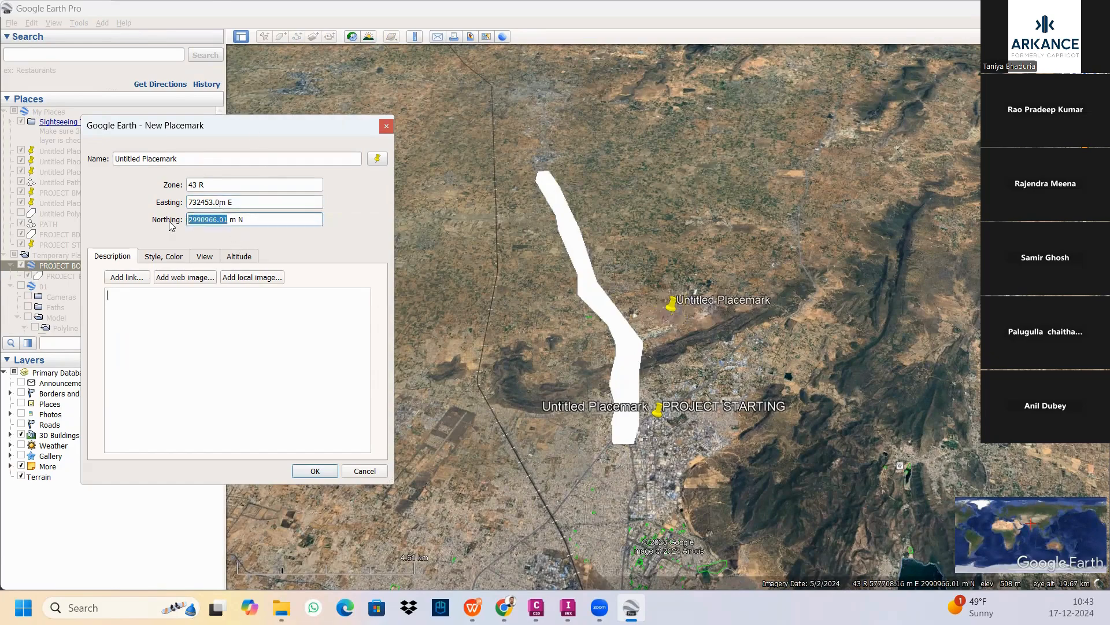
type("9")
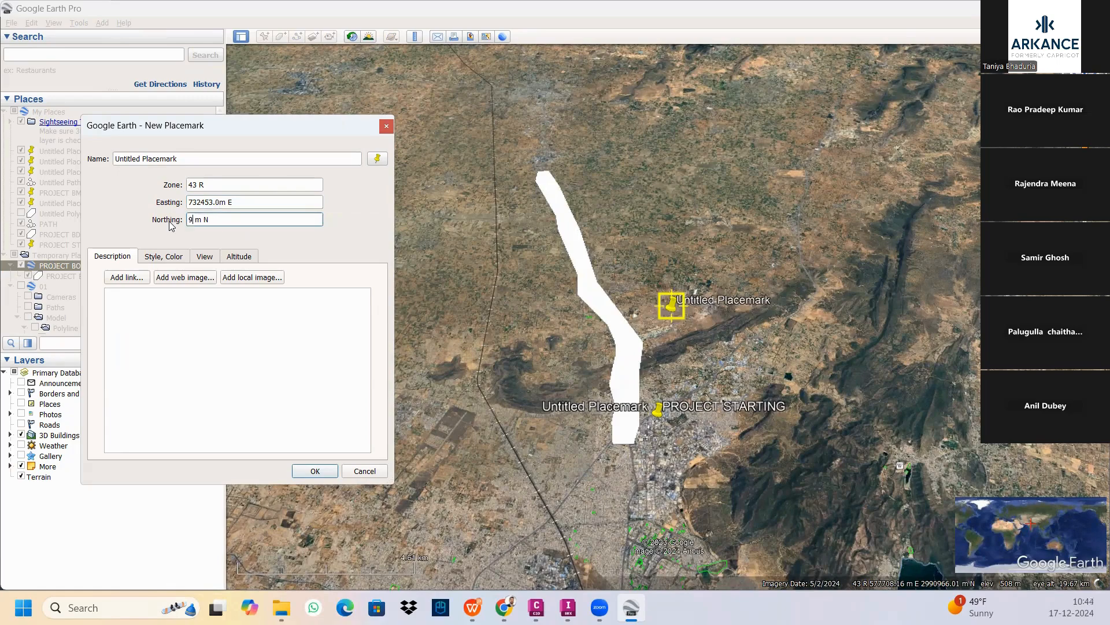
type("1")
type("51170.0")
left_click(315, 471)
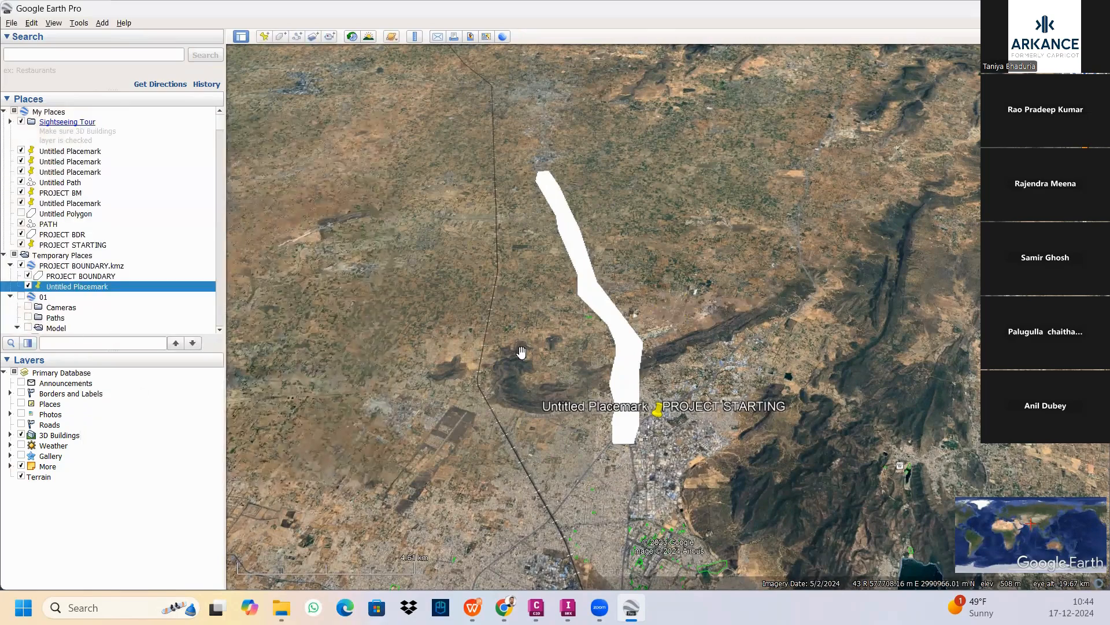
Correct the new untitled placemark's UTM zone to 44 Q.
scroll(531, 347, "down", 3)
scroll(554, 361, "down", 10)
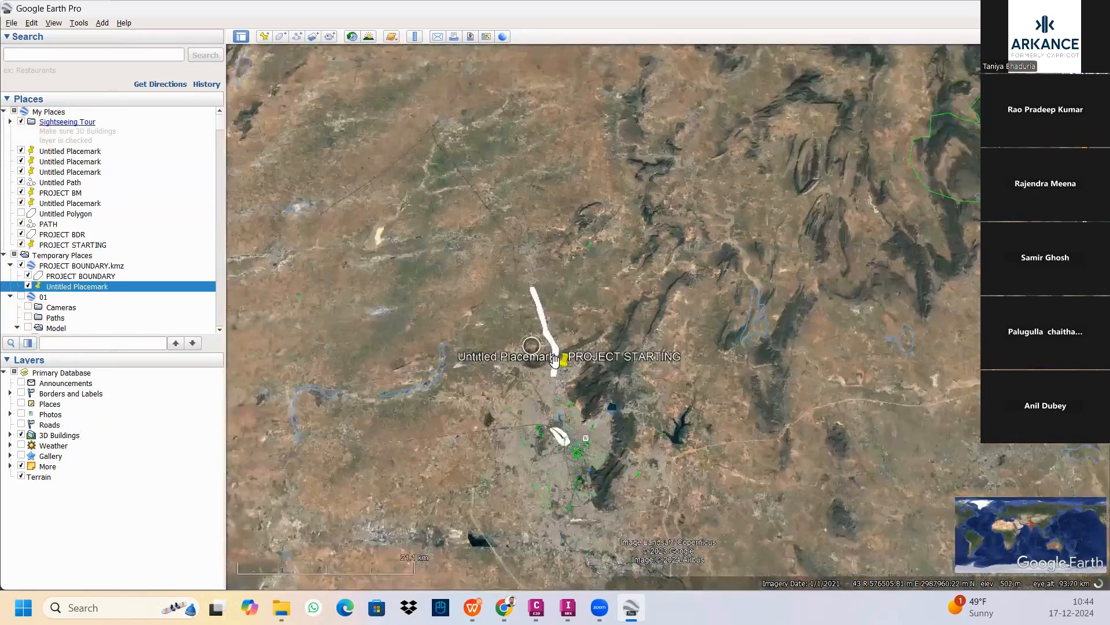
scroll(554, 361, "down", 6)
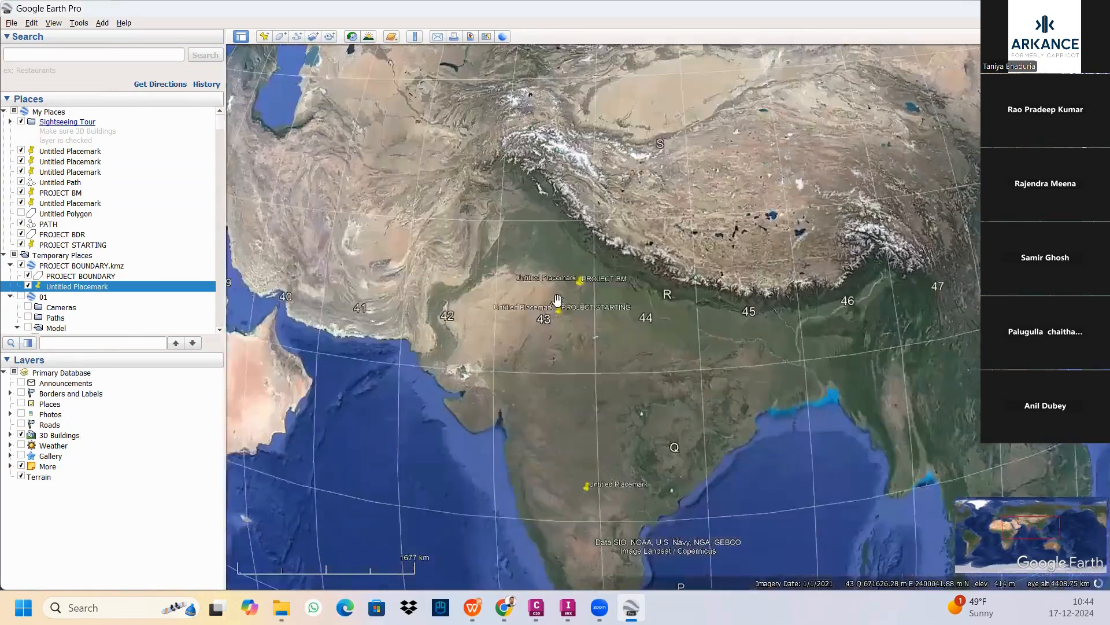
left_click_drag(583, 429, 575, 367)
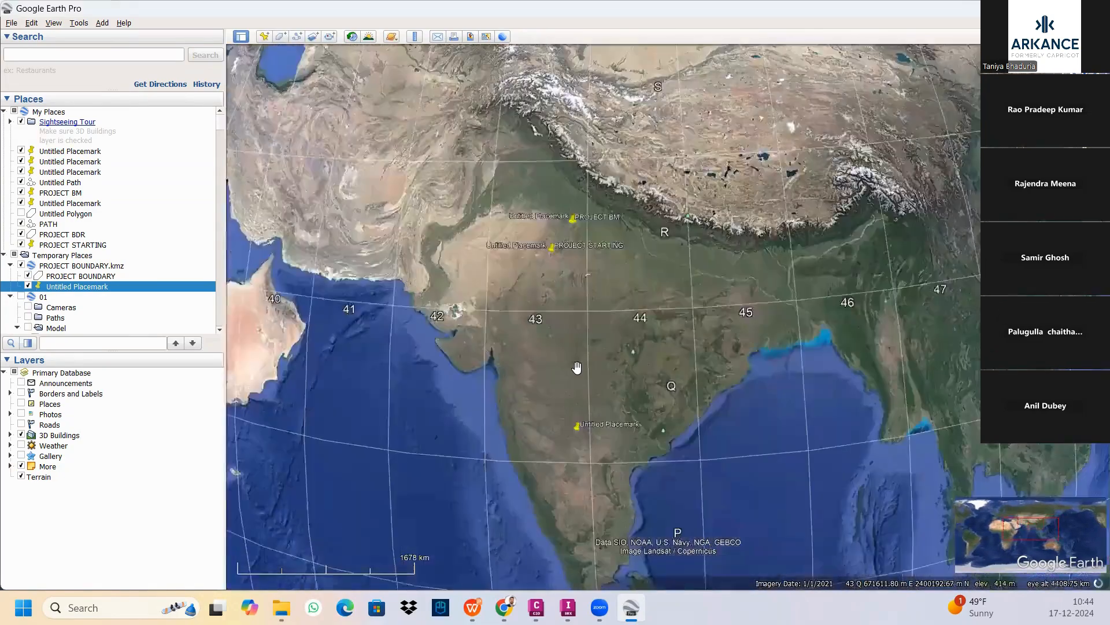
scroll(577, 368, "up", 4)
scroll(558, 409, "up", 5)
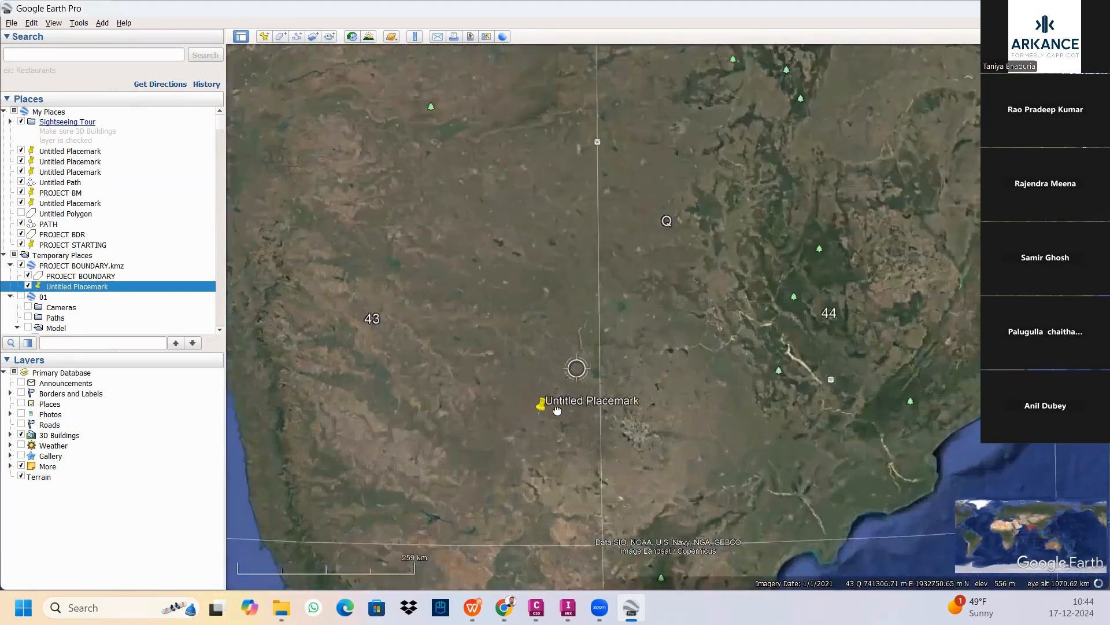
scroll(527, 375, "up", 4)
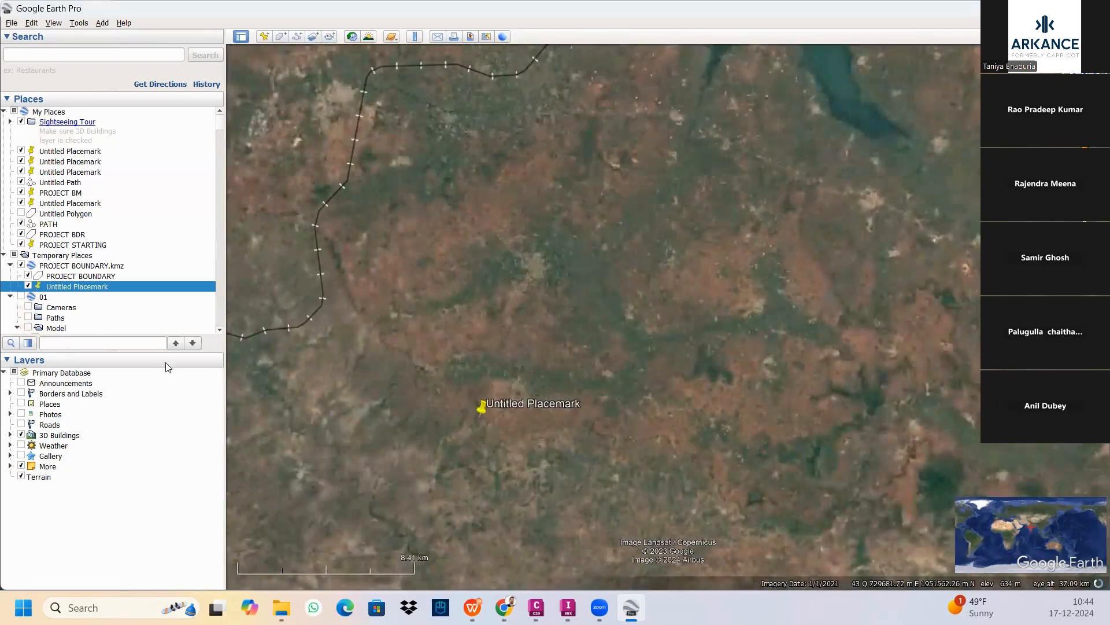
right_click(93, 289)
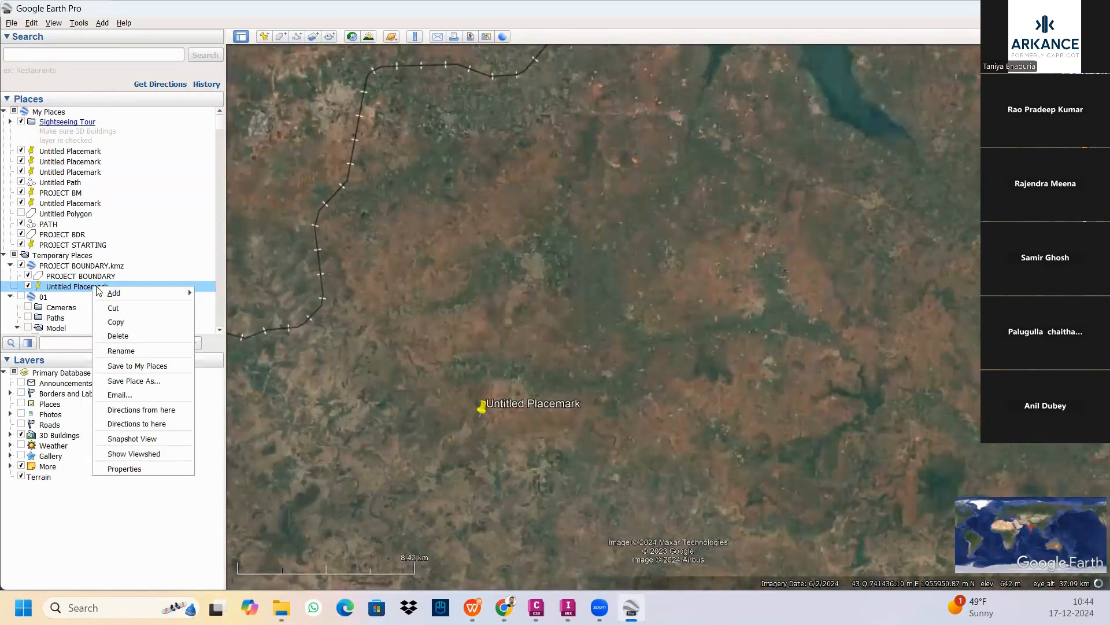
left_click(124, 466)
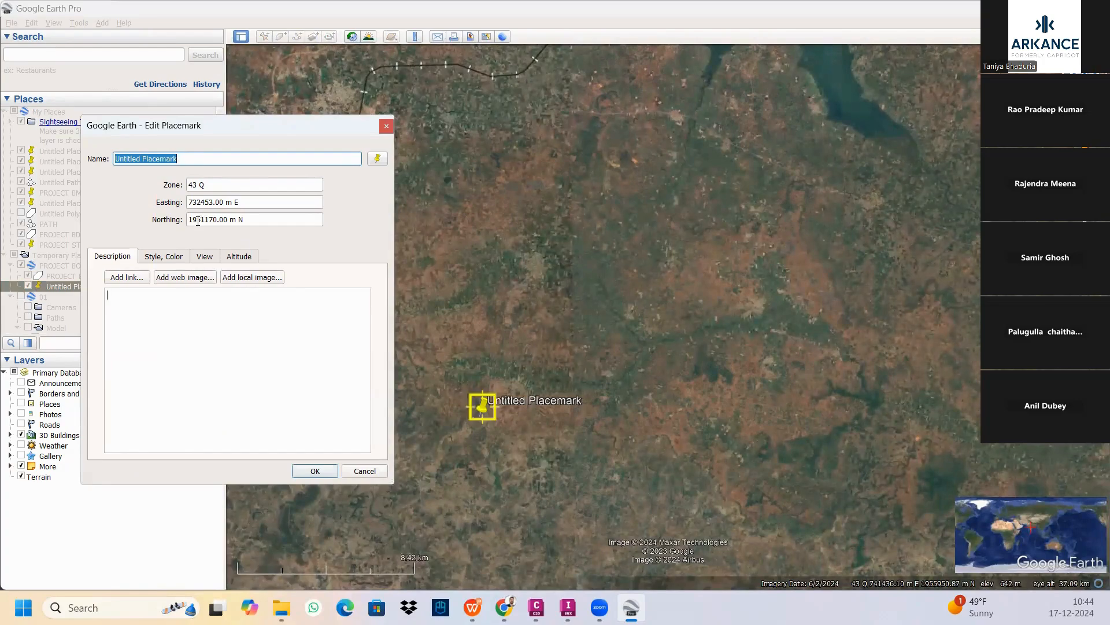
left_click(197, 185)
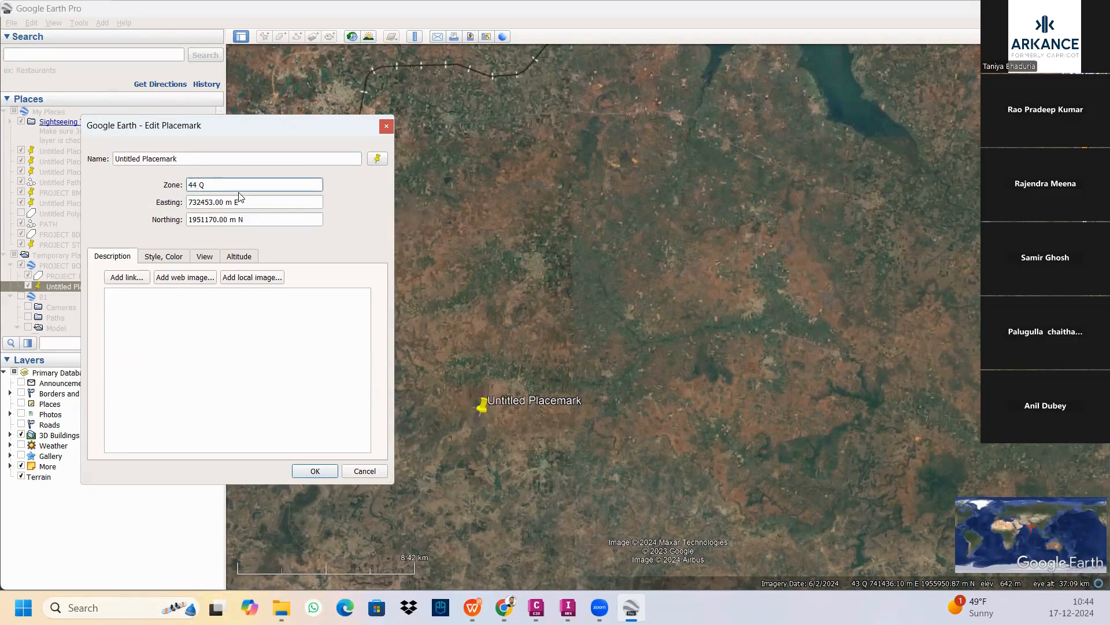
left_click(332, 473)
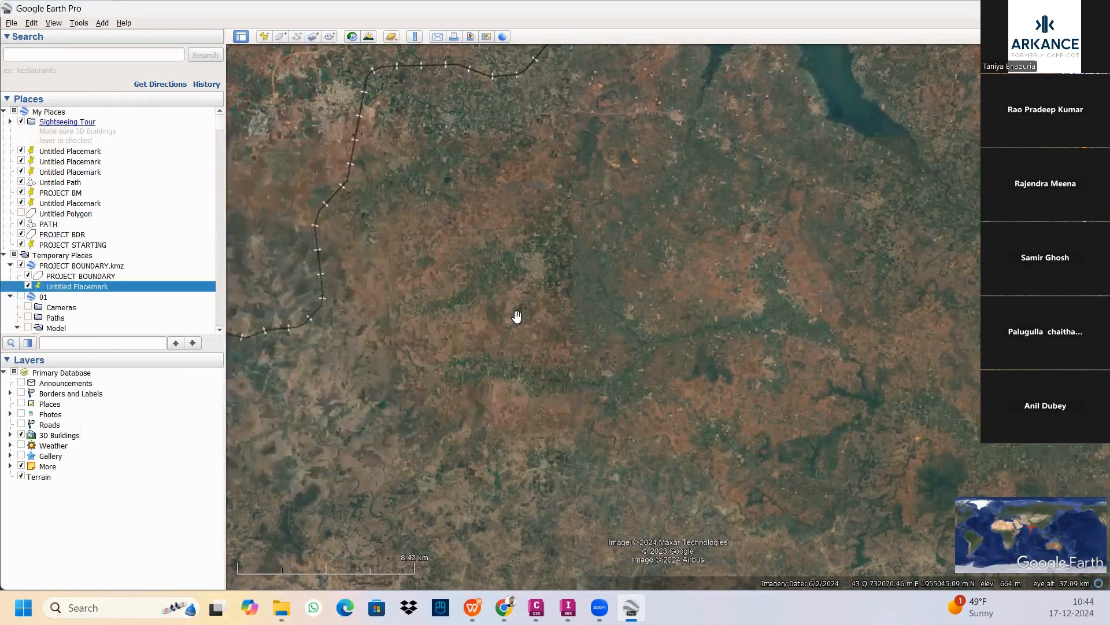
Locate the corrected placemark on India's east coast and examine the port and industrial area around it.
scroll(517, 316, "down", 5)
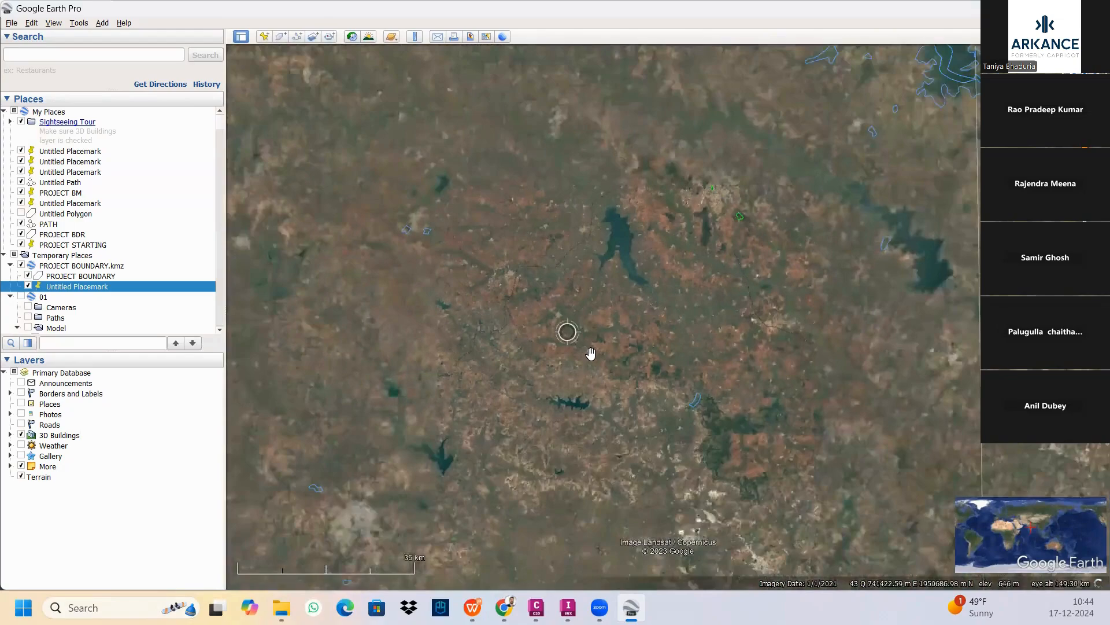
scroll(591, 353, "down", 5)
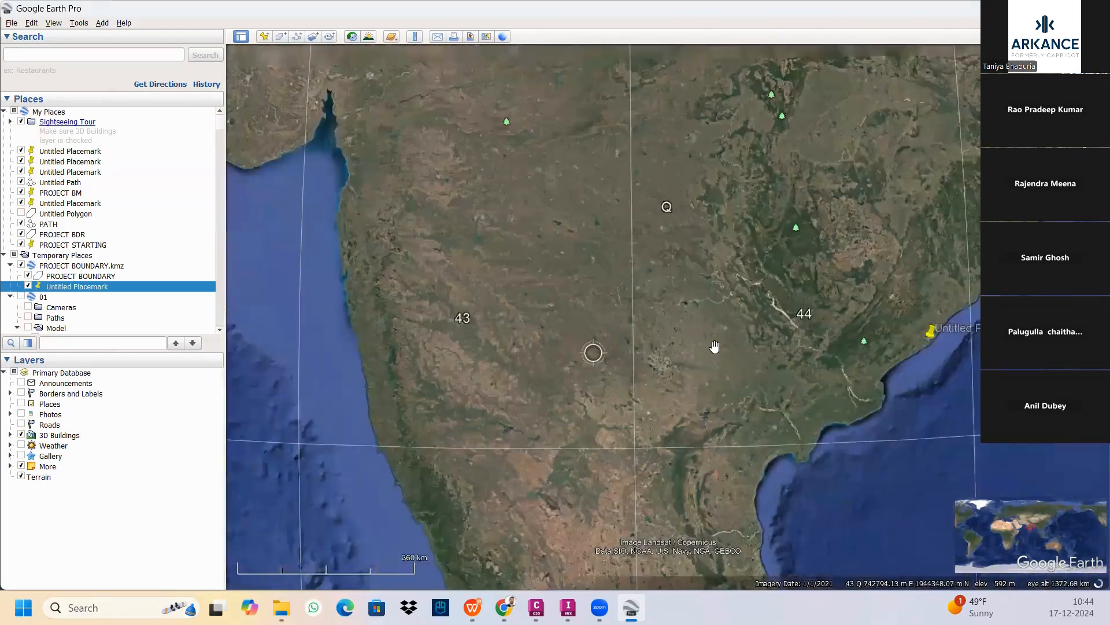
scroll(615, 377, "down", 1)
left_click_drag(813, 324, 585, 307)
scroll(601, 329, "up", 1)
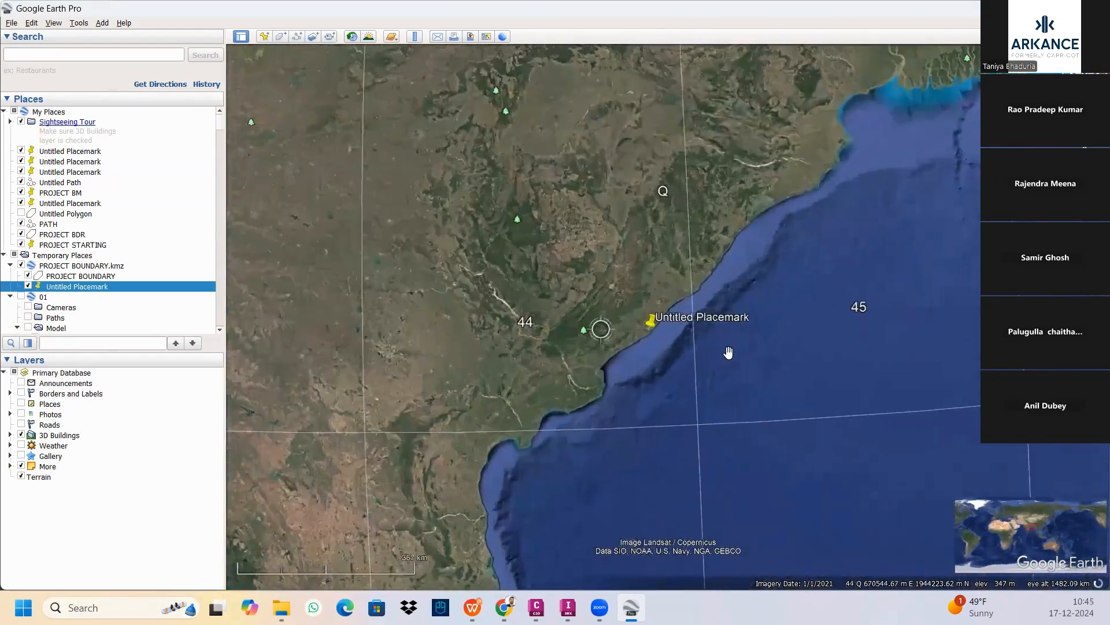
scroll(728, 352, "up", 5)
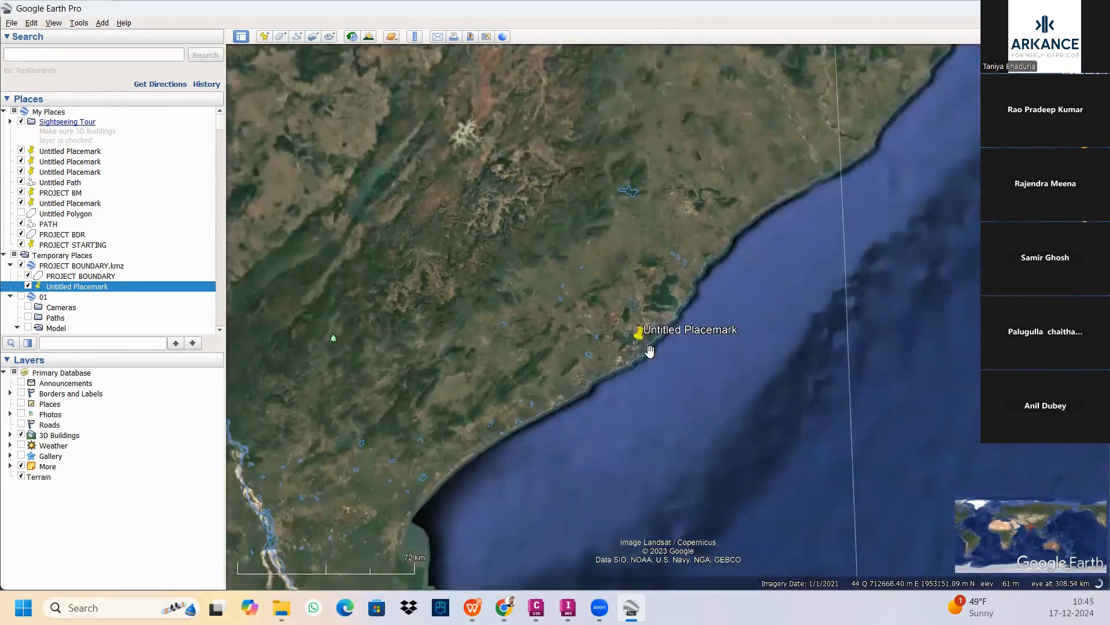
scroll(614, 342, "up", 5)
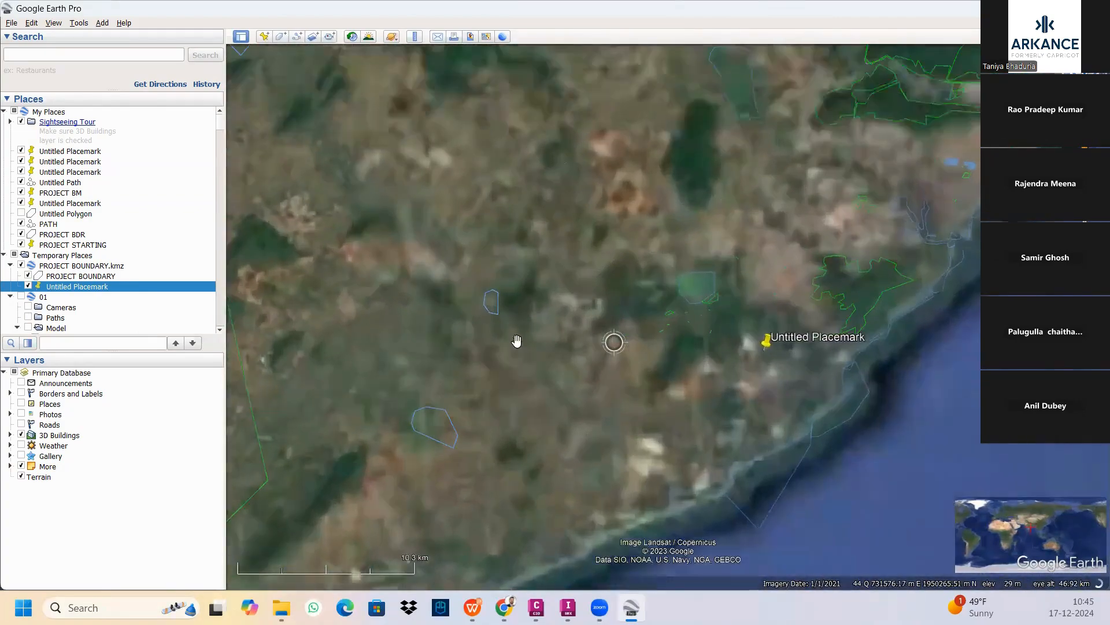
scroll(590, 337, "up", 3)
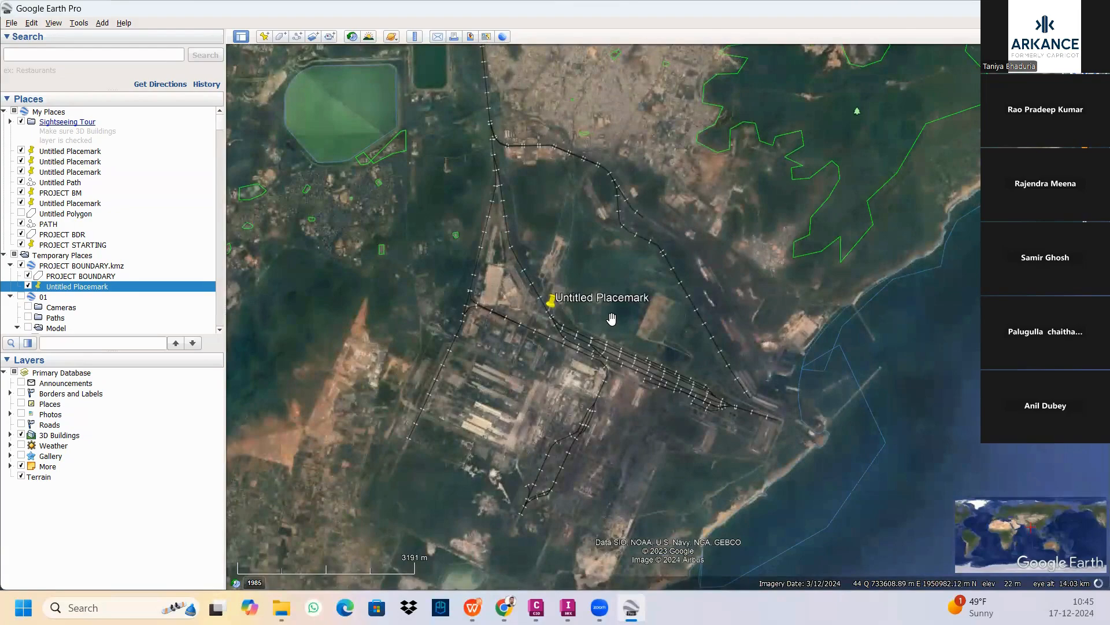
left_click_drag(627, 310, 628, 234)
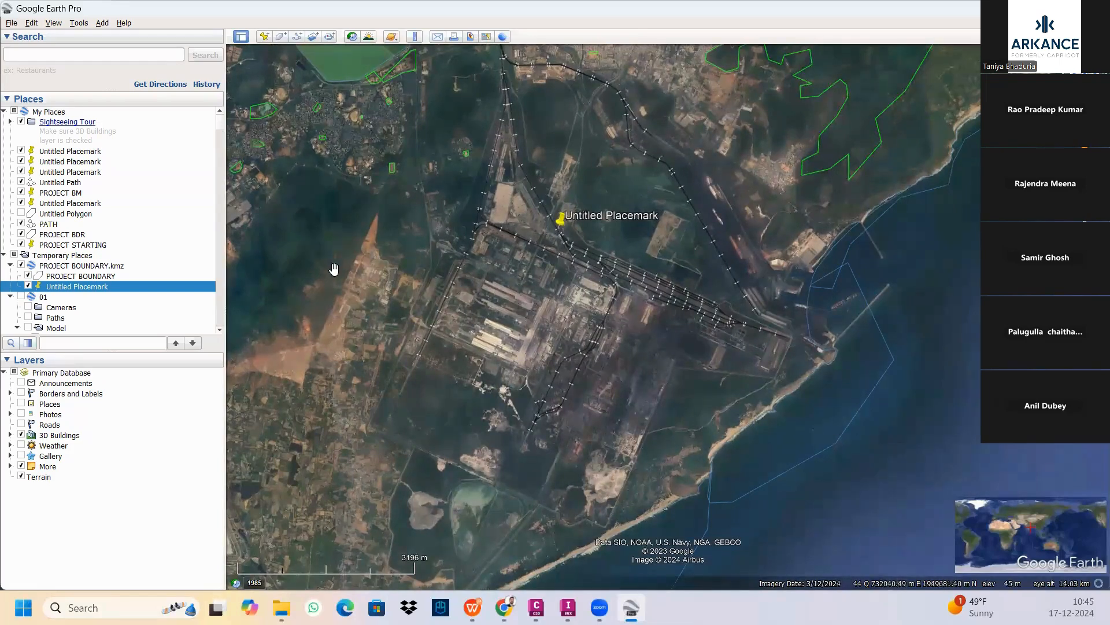
Draw a new polygon enclosing the railway yards and industrial area around the placemark, down to the coastline.
left_click(281, 37)
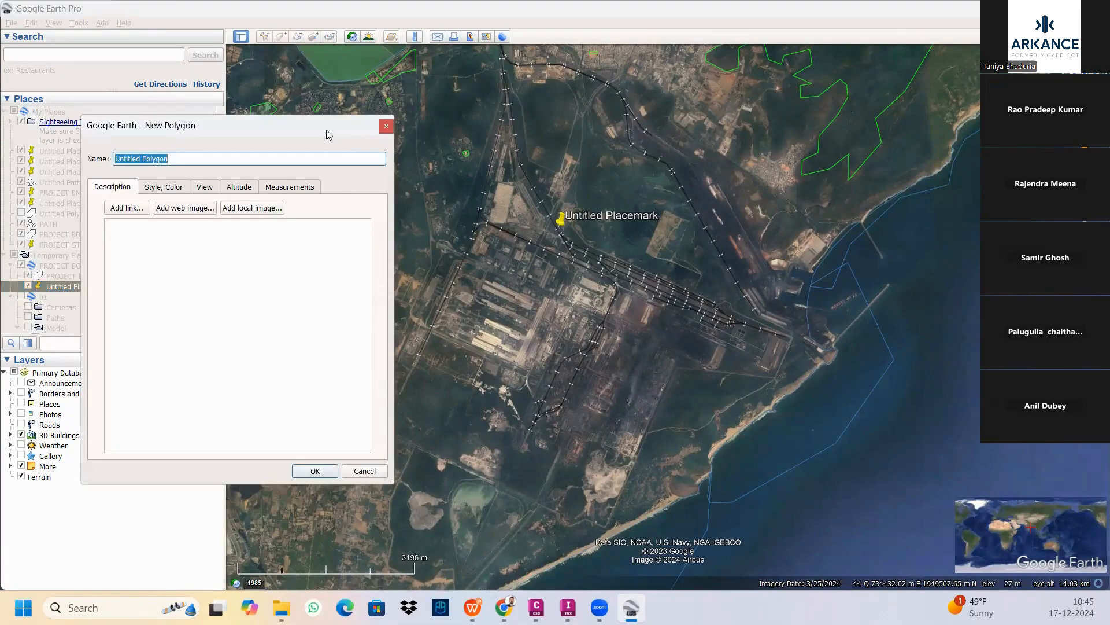
left_click_drag(327, 131, 203, 145)
left_click(396, 259)
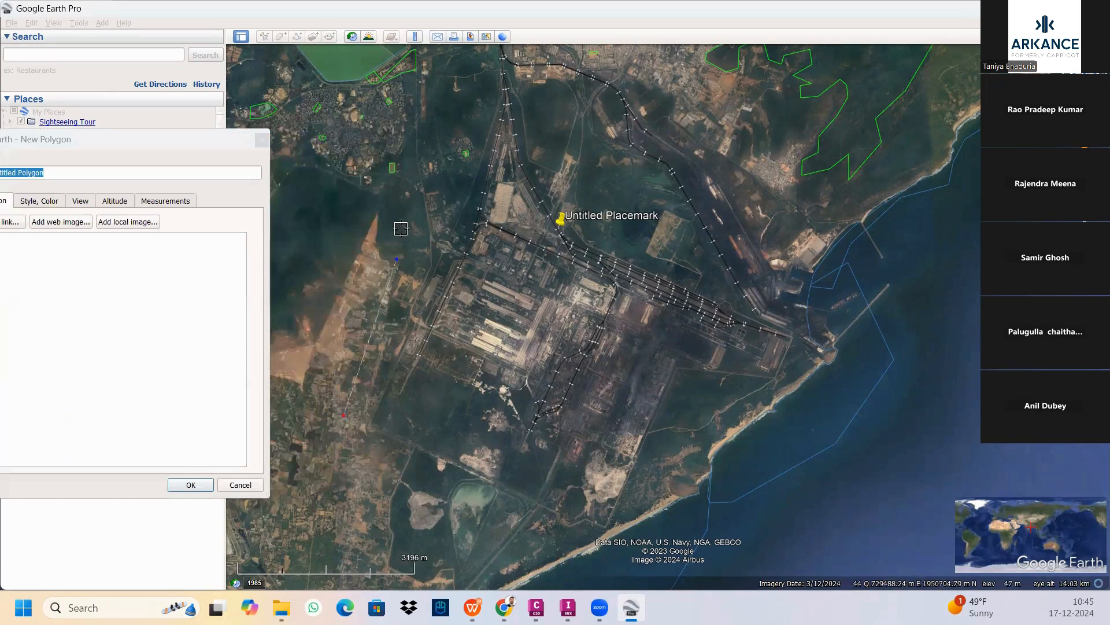
left_click(433, 131)
left_click(481, 66)
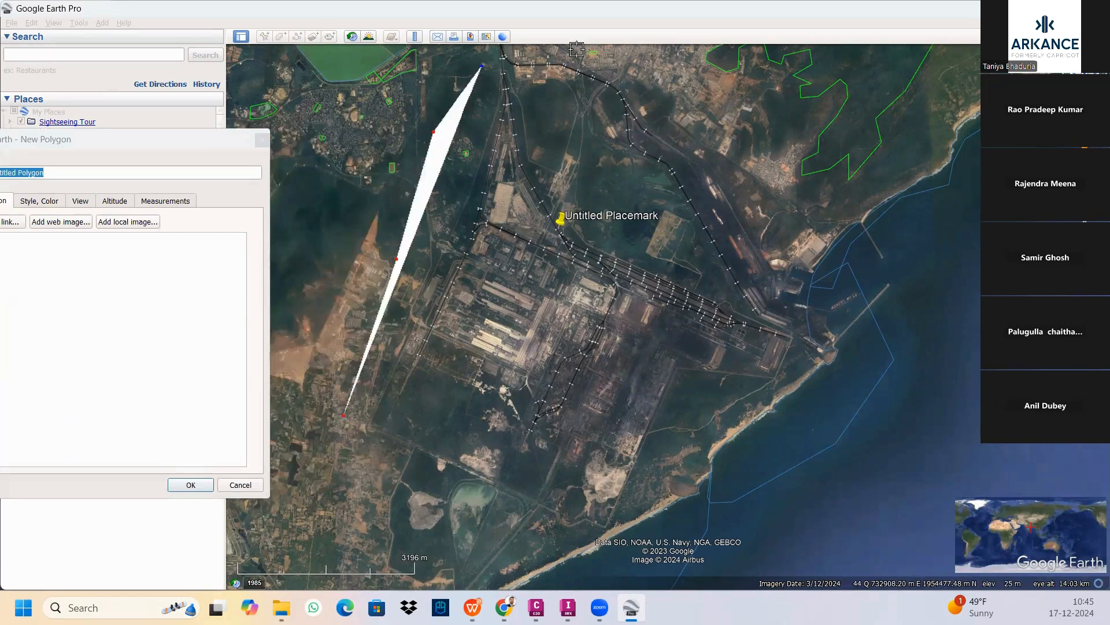
left_click(577, 51)
left_click(704, 76)
left_click(801, 154)
left_click(822, 227)
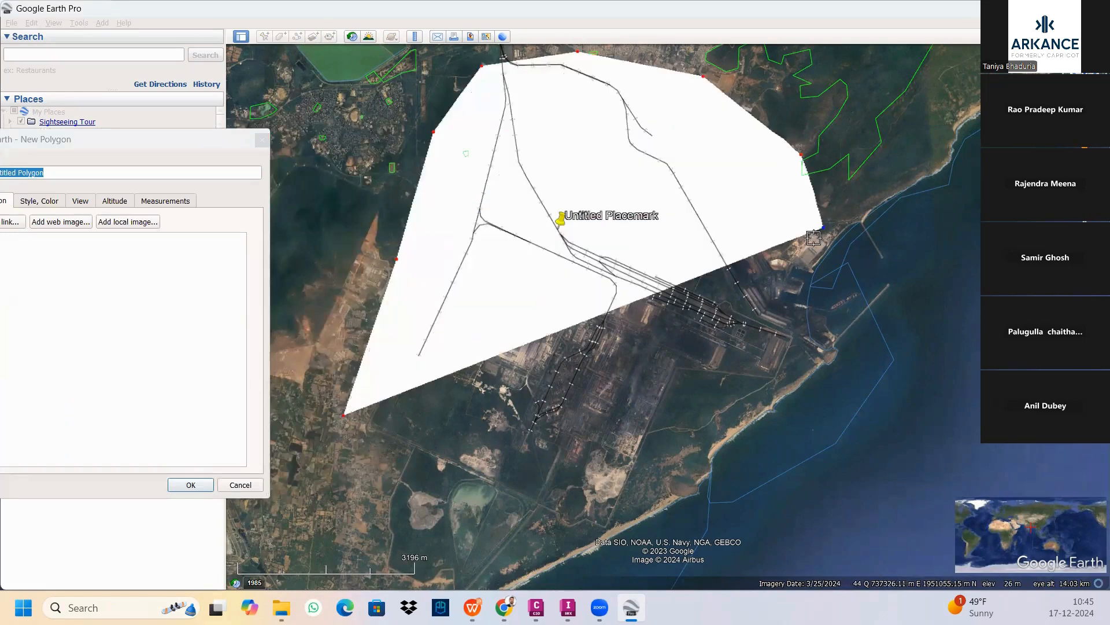
left_click(810, 265)
left_click(840, 331)
left_click(816, 375)
left_click(740, 472)
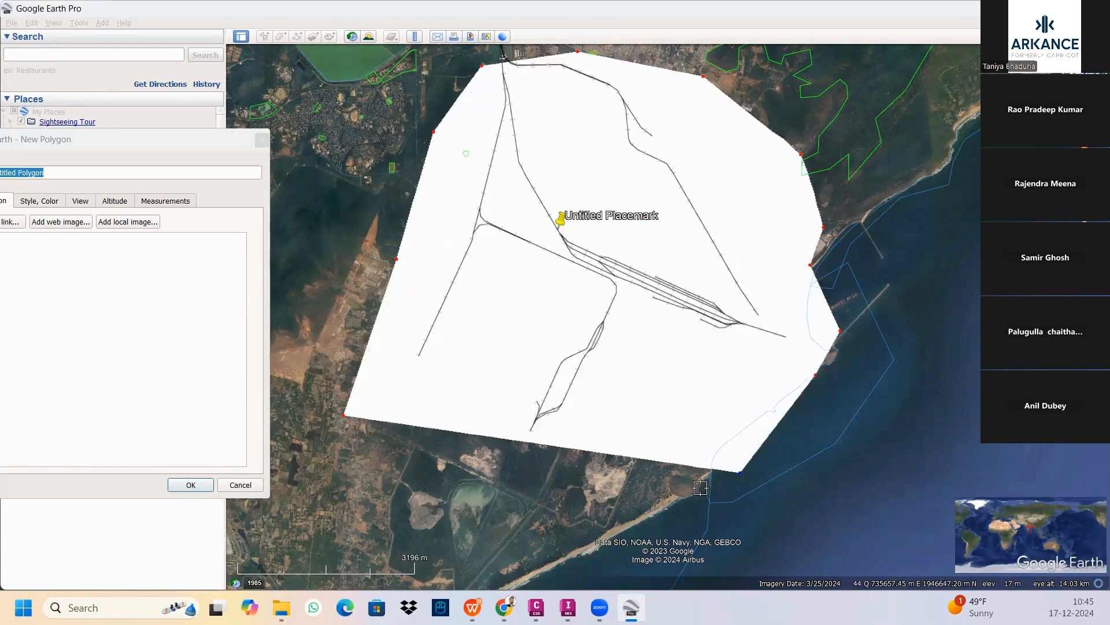
left_click(644, 511)
left_click(488, 515)
left_click(395, 486)
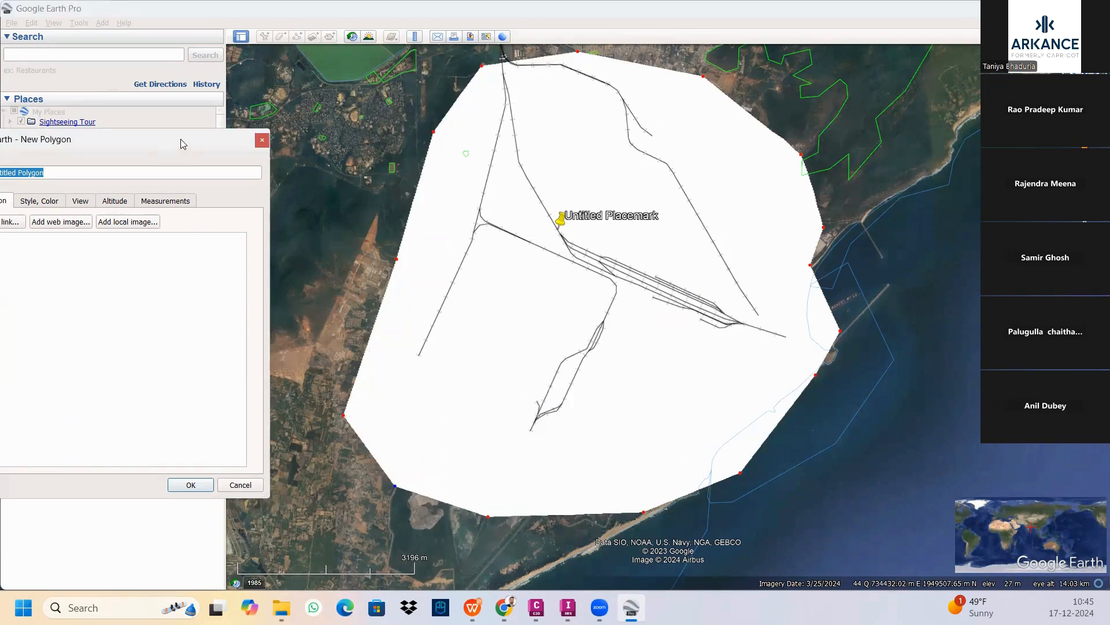
Name the new polygon VIKS and save its properties.
left_click_drag(180, 139, 210, 137)
left_click_drag(281, 140, 341, 122)
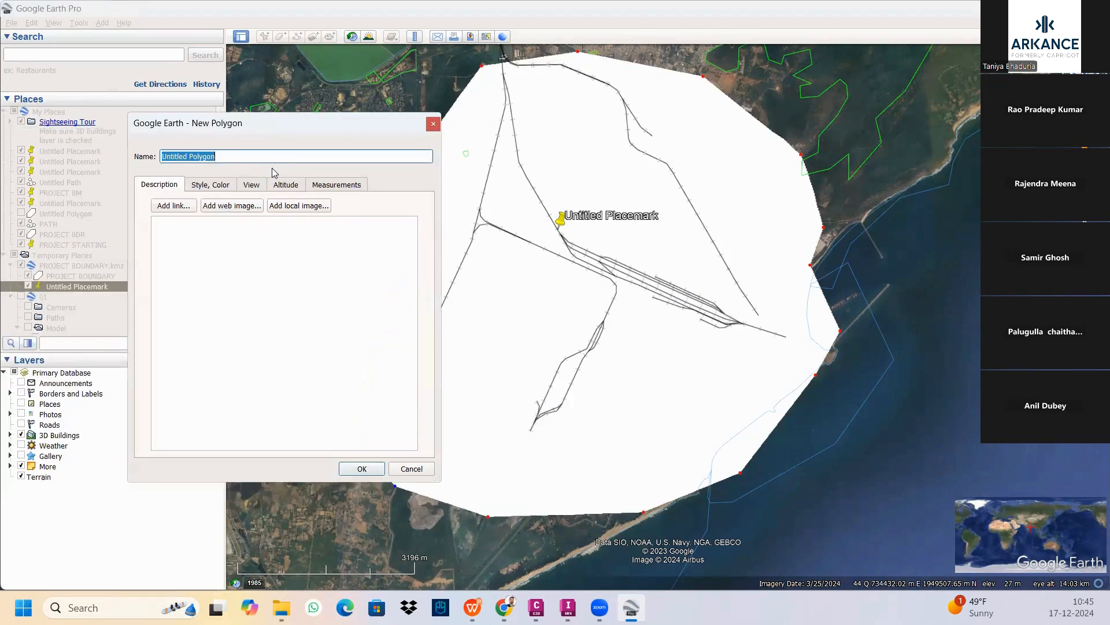
type("VIKS")
left_click(361, 469)
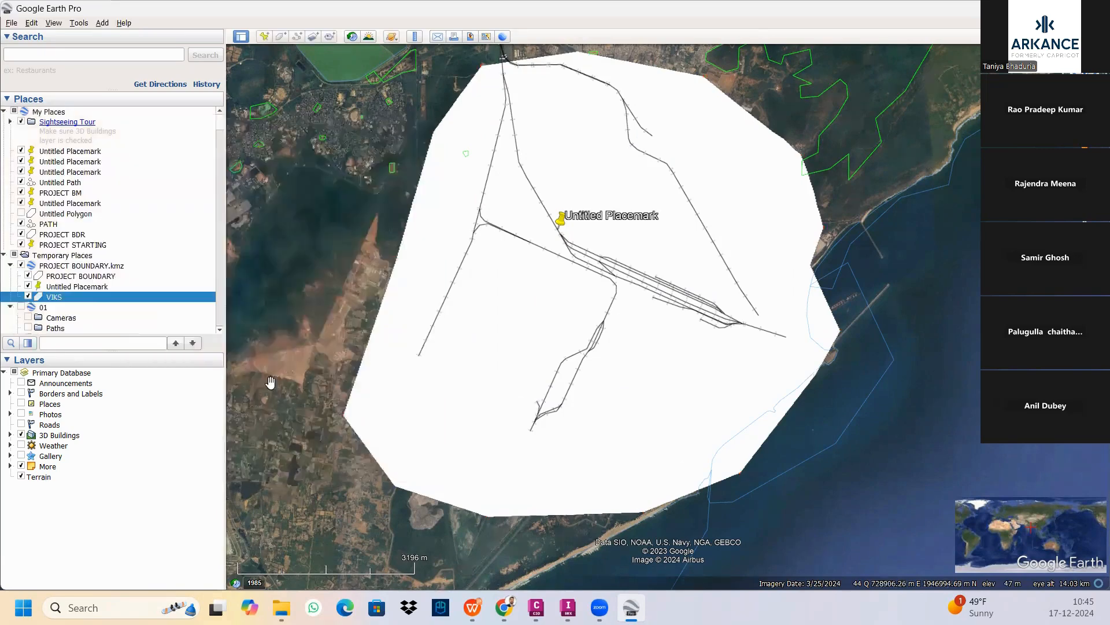
Save the VIKS polygon as a KMZ file named VIKS in the sample data folder.
right_click(101, 305)
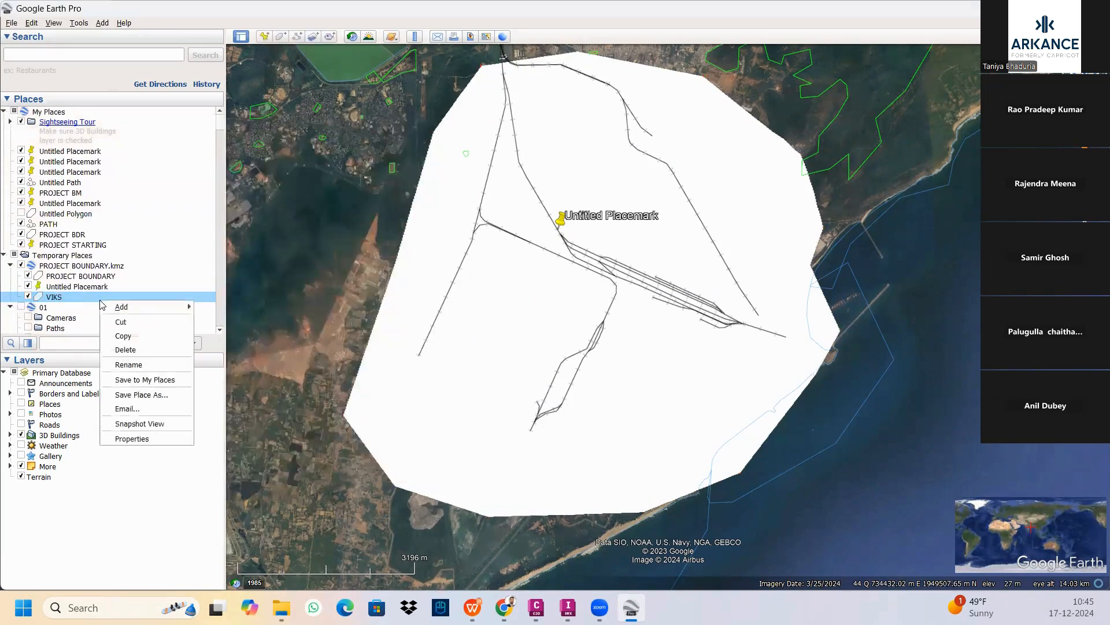
left_click(139, 395)
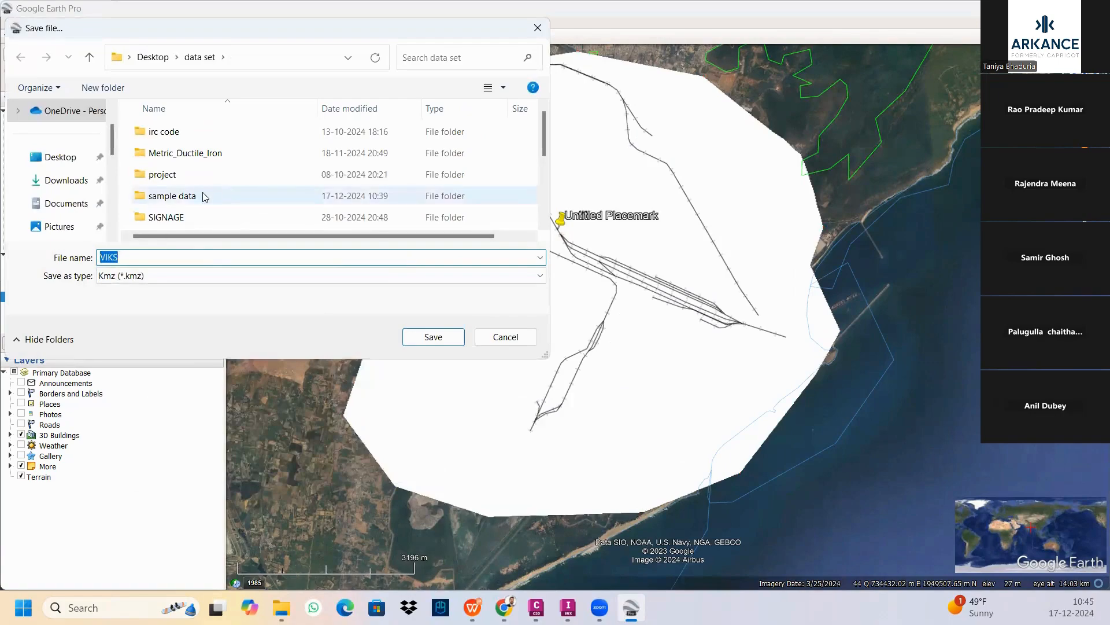
double_click(205, 196)
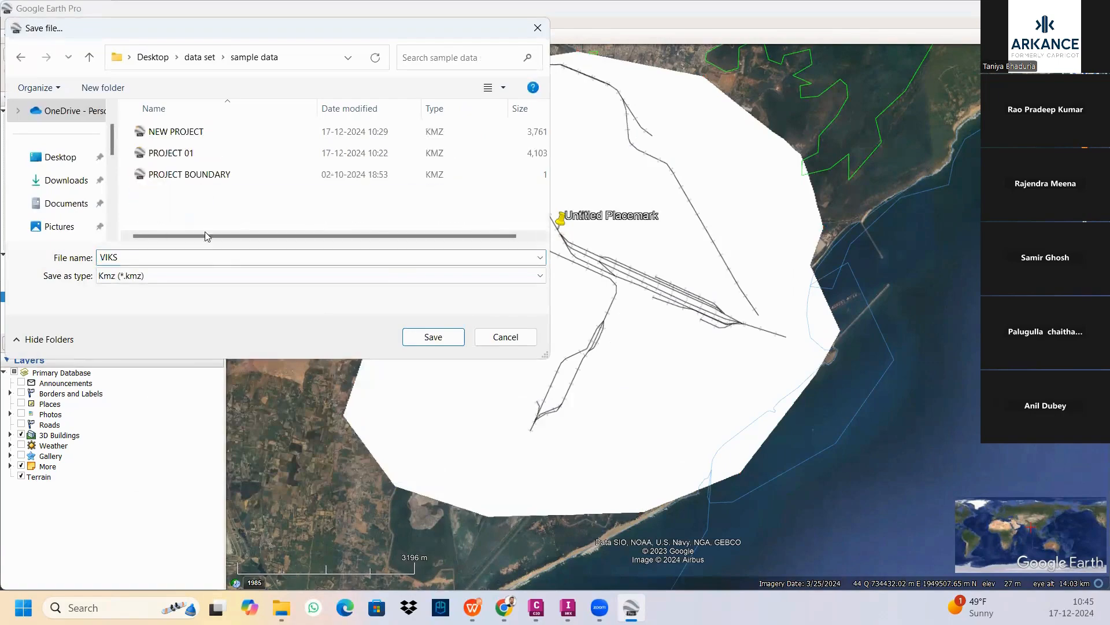
left_click(432, 337)
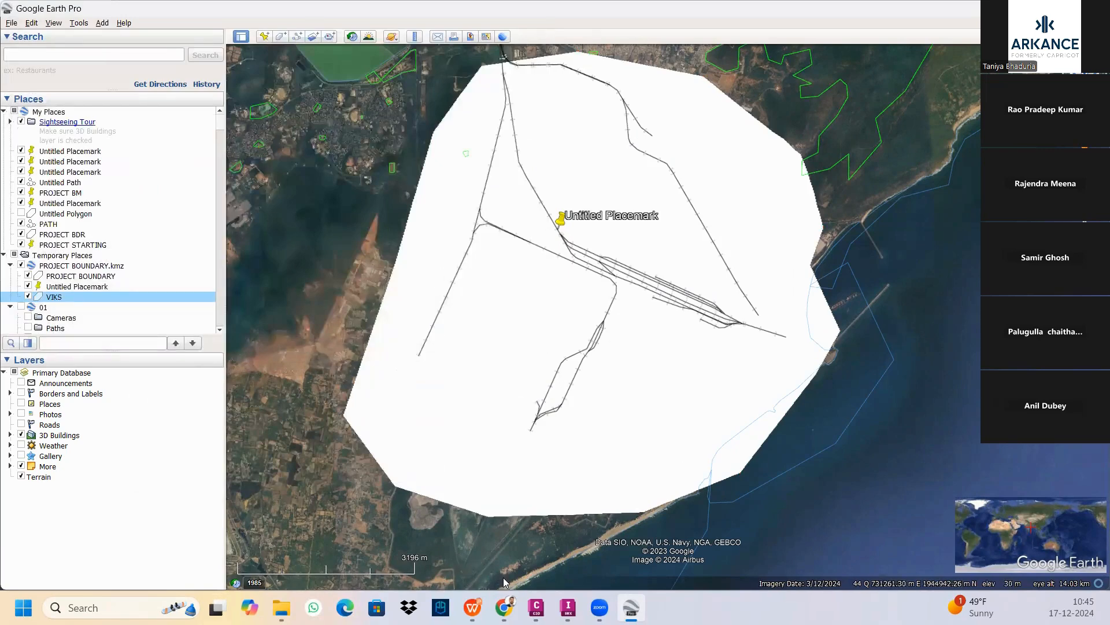
Switch to the 01.dwg window in Civil 3D and create a new blank drawing.
mouse_move(536, 607)
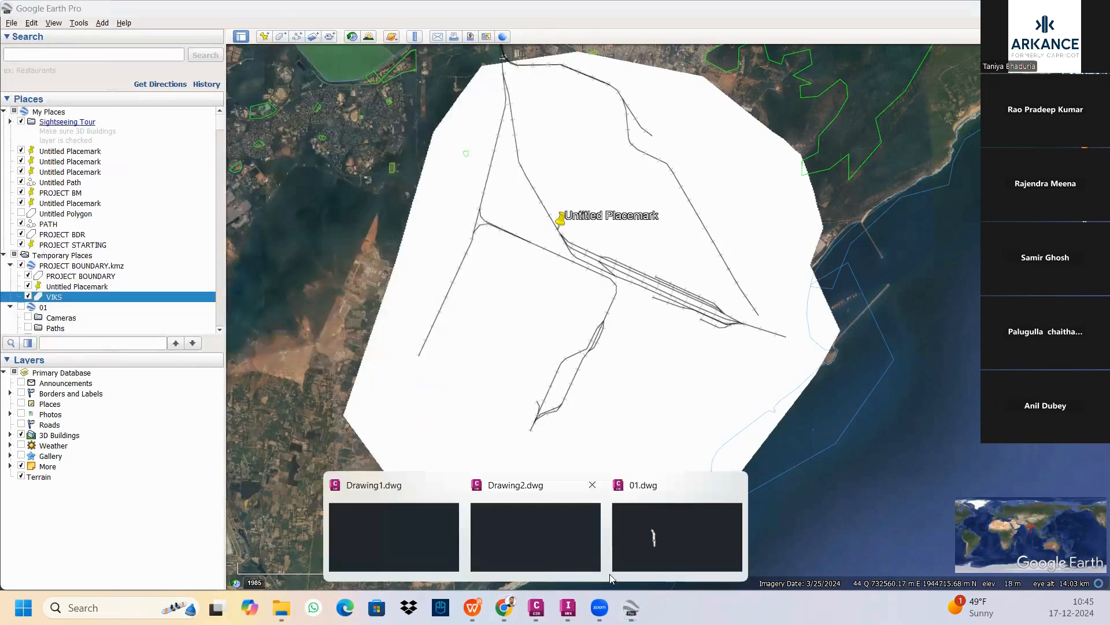
left_click(679, 538)
left_click(240, 120)
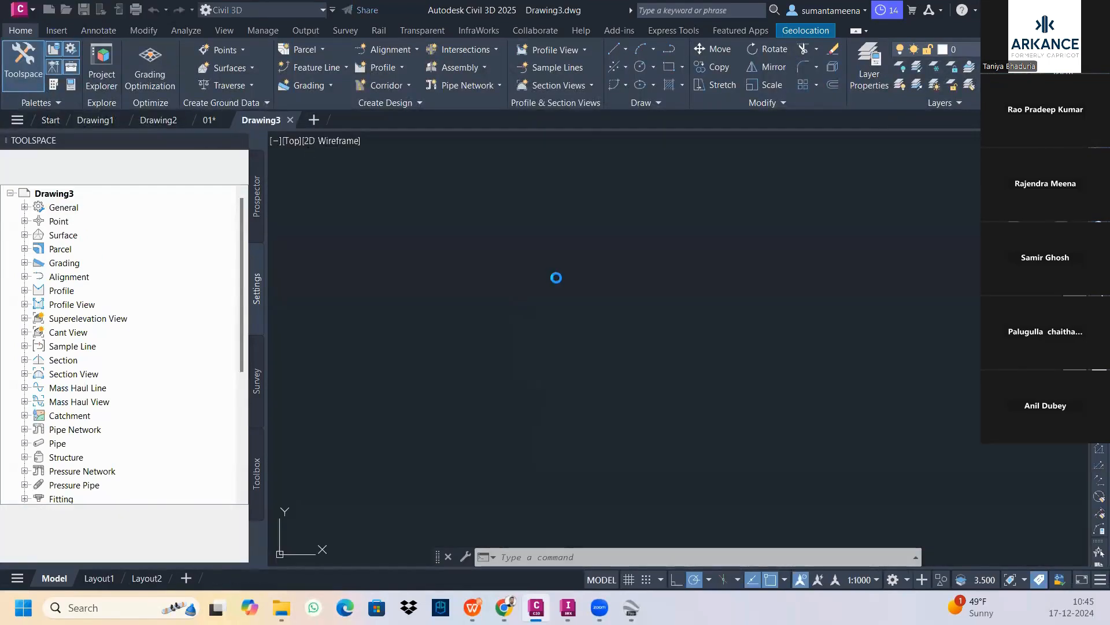
Start the IMPORT command, browse to the data set folder on the Desktop and list all file types.
type("l")
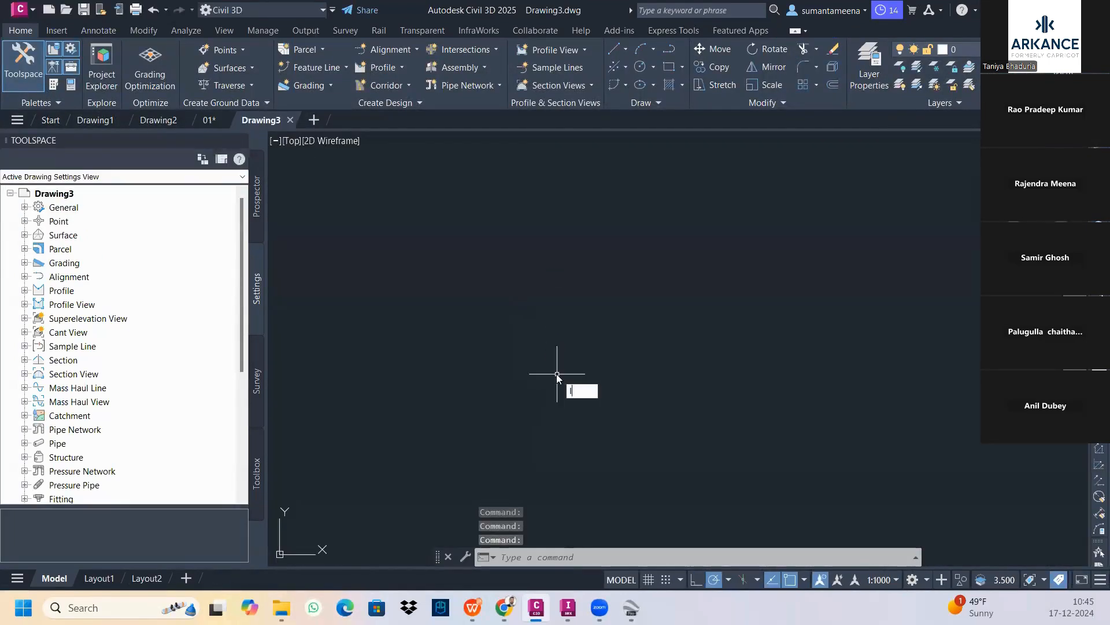
type("MPORT")
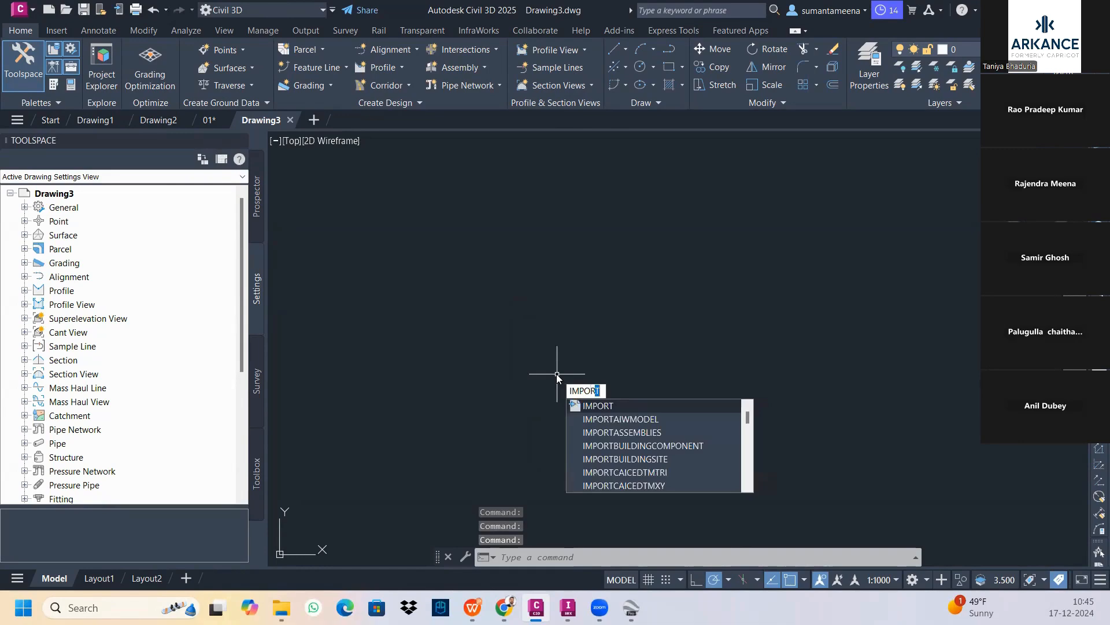
left_click(597, 405)
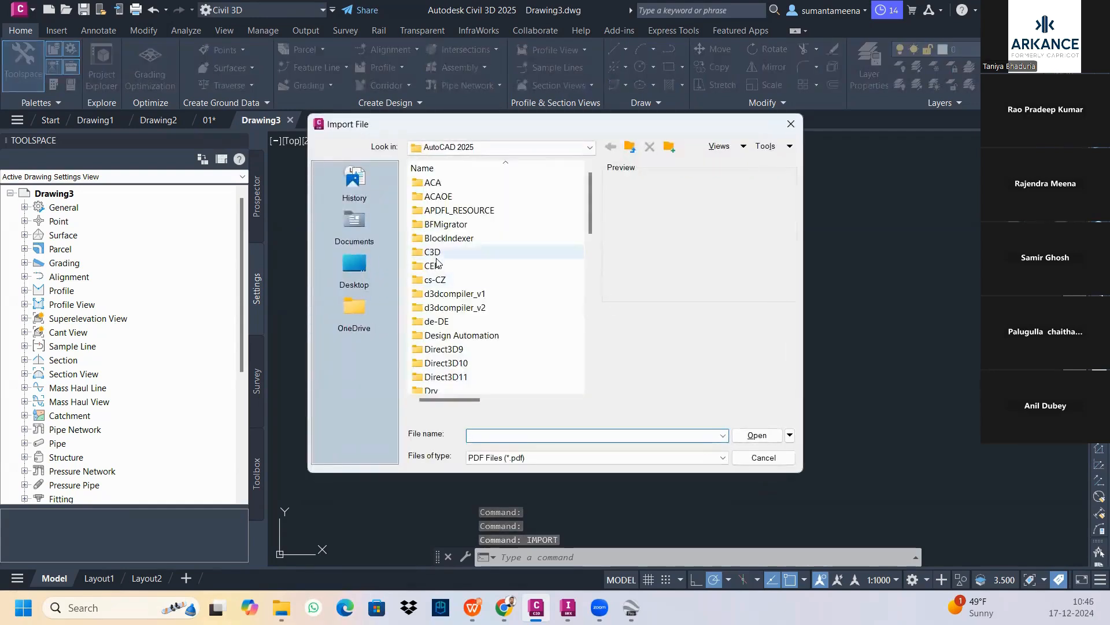
left_click(355, 269)
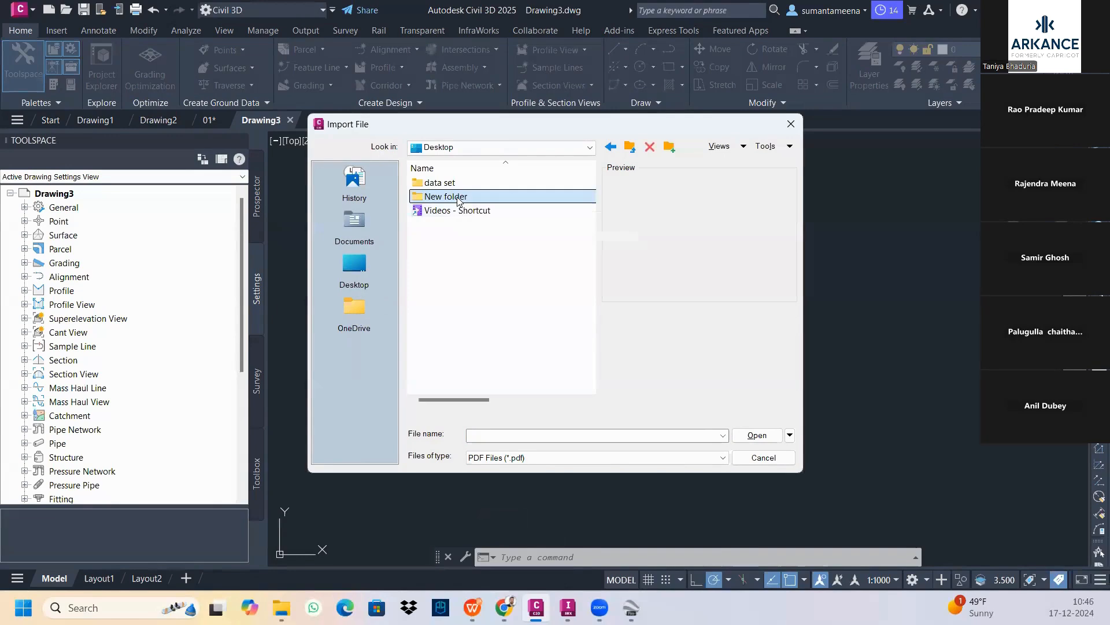
double_click(446, 197)
key("BackSpace")
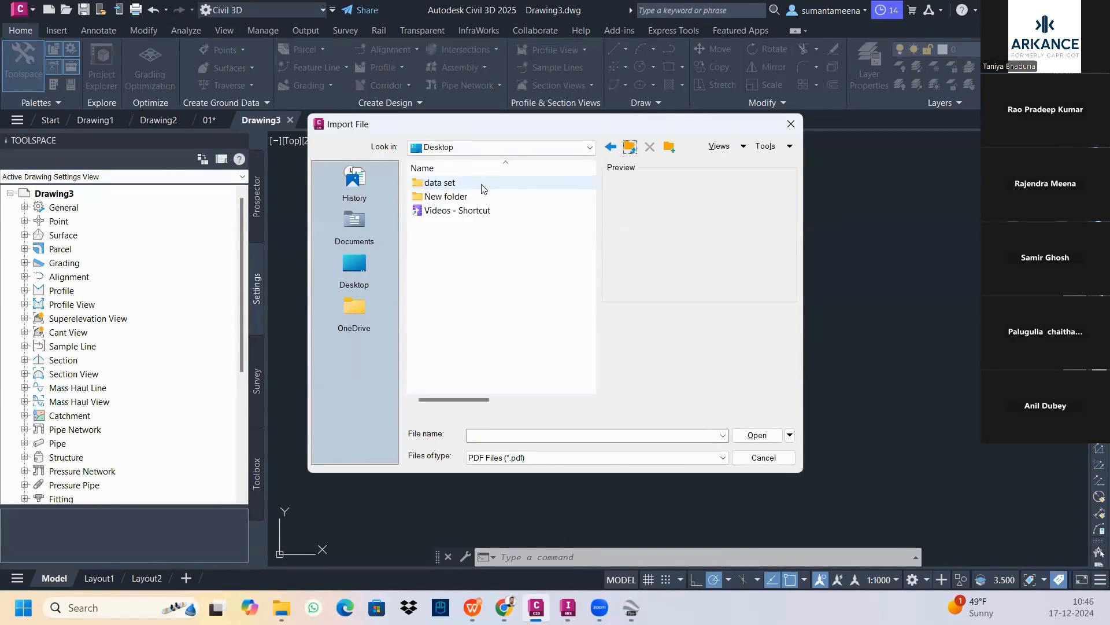
double_click(471, 184)
left_click(471, 225)
double_click(471, 225)
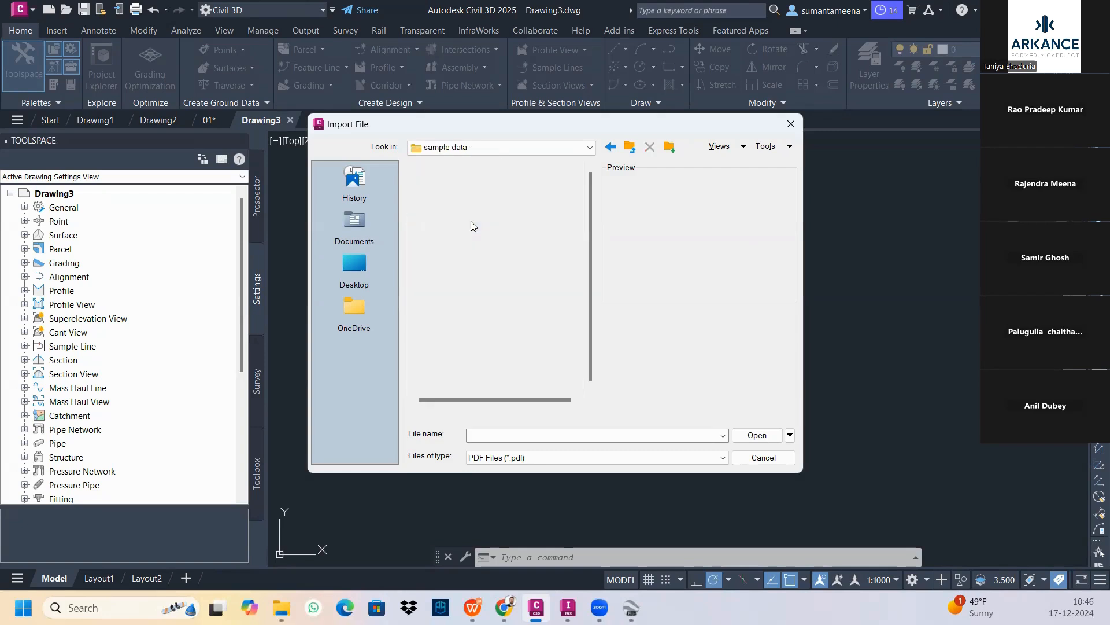
left_click(629, 147)
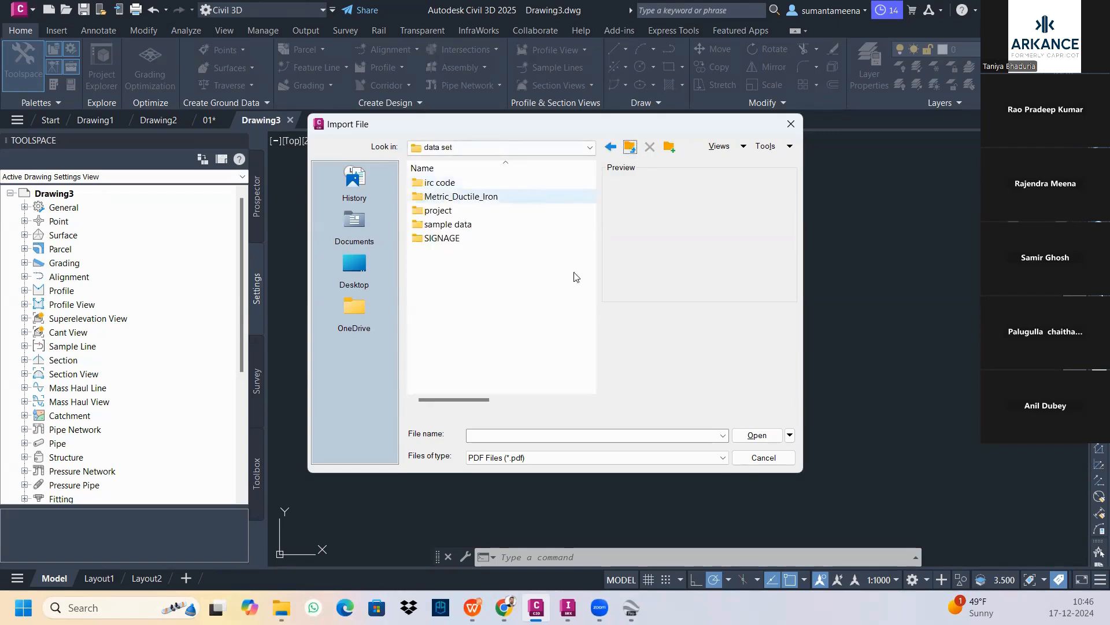
left_click(668, 456)
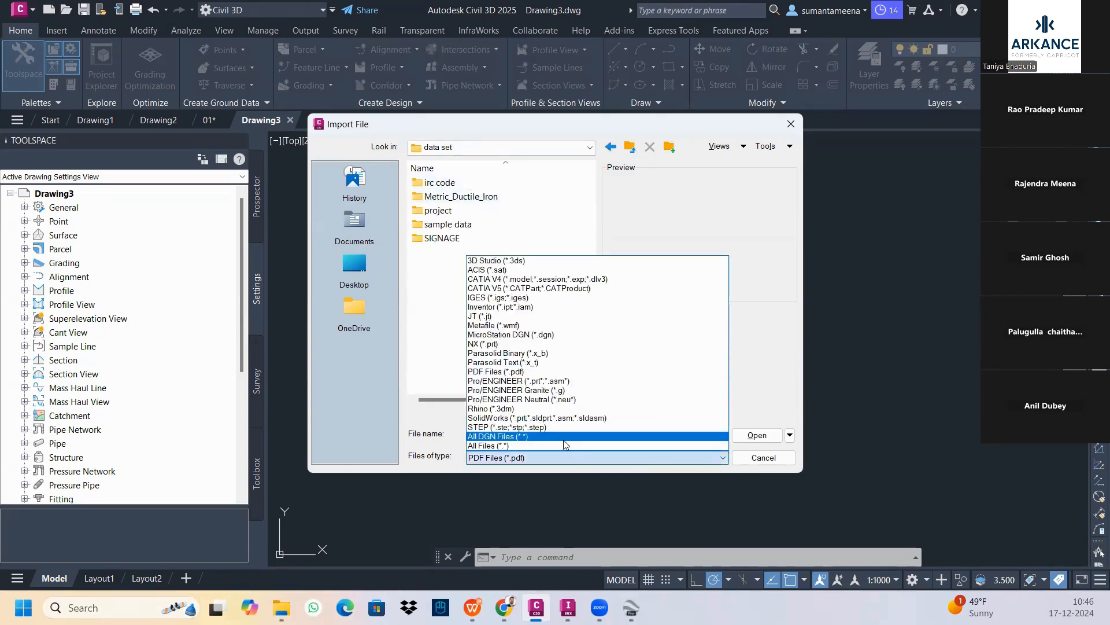
left_click(563, 444)
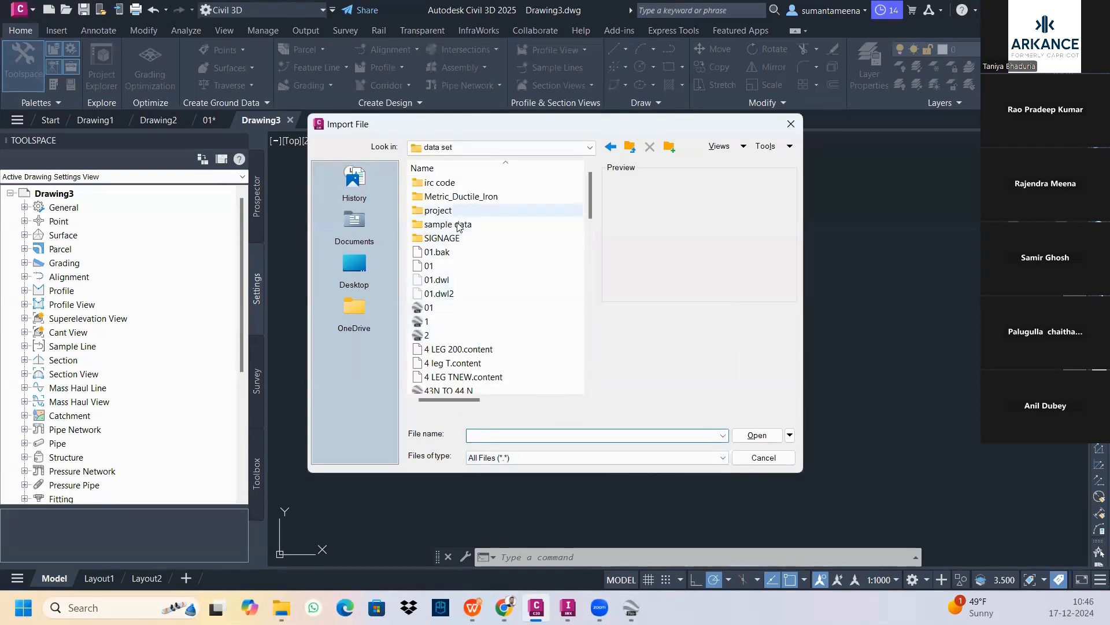
Try to import the VIKS file from the sample data folder with the IMPORT command and zoom to the drawing extents.
double_click(456, 224)
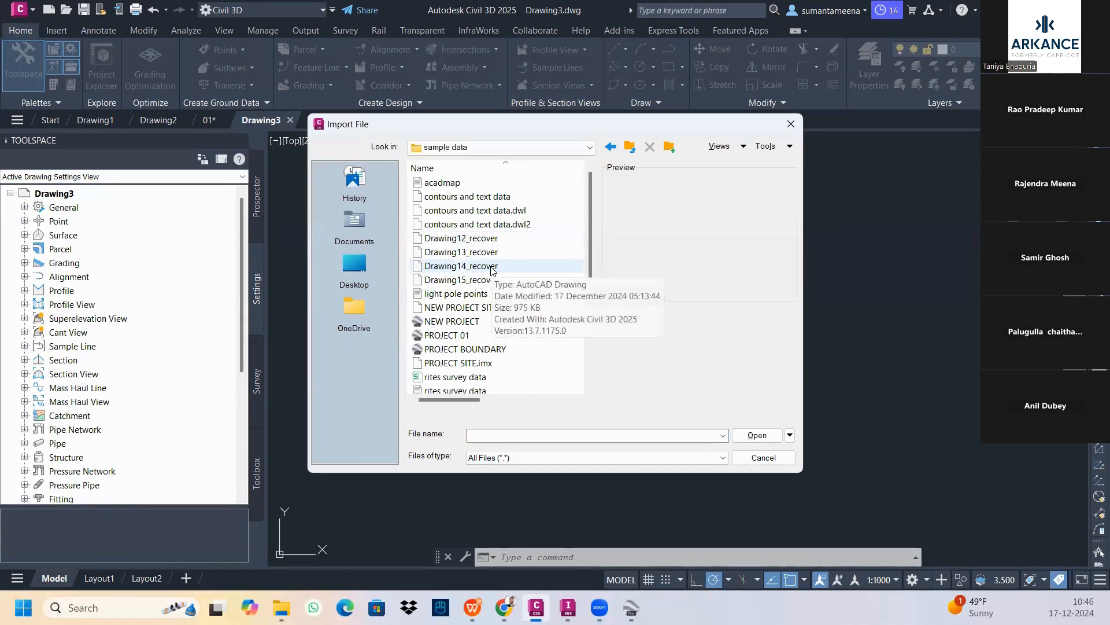
scroll(491, 272, "down", 3)
left_click(433, 377)
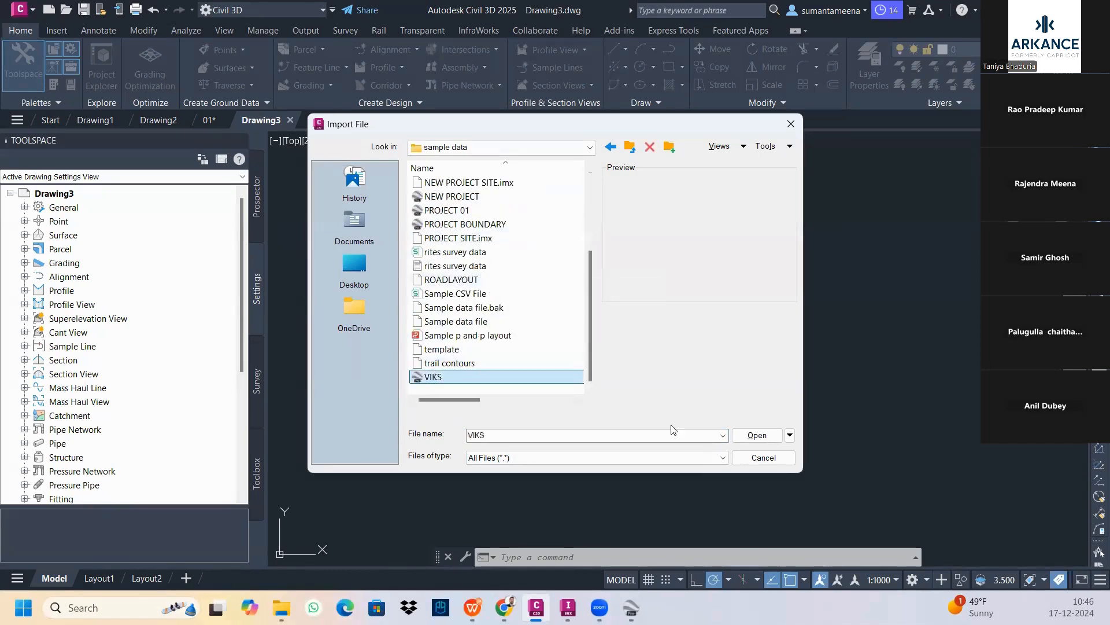
left_click(757, 435)
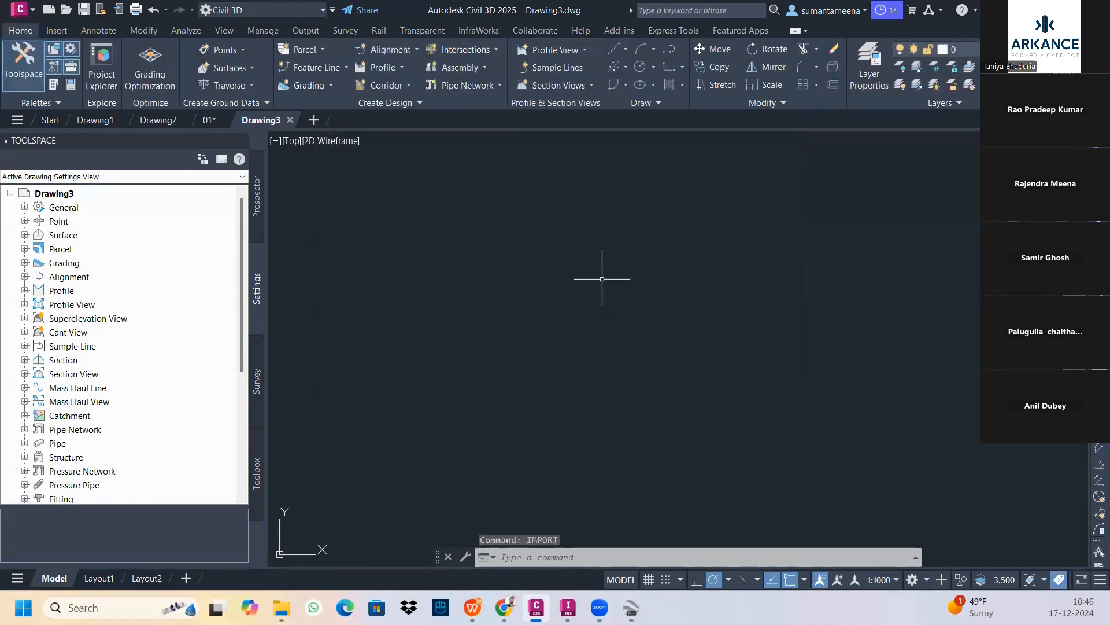
middle_click(616, 270)
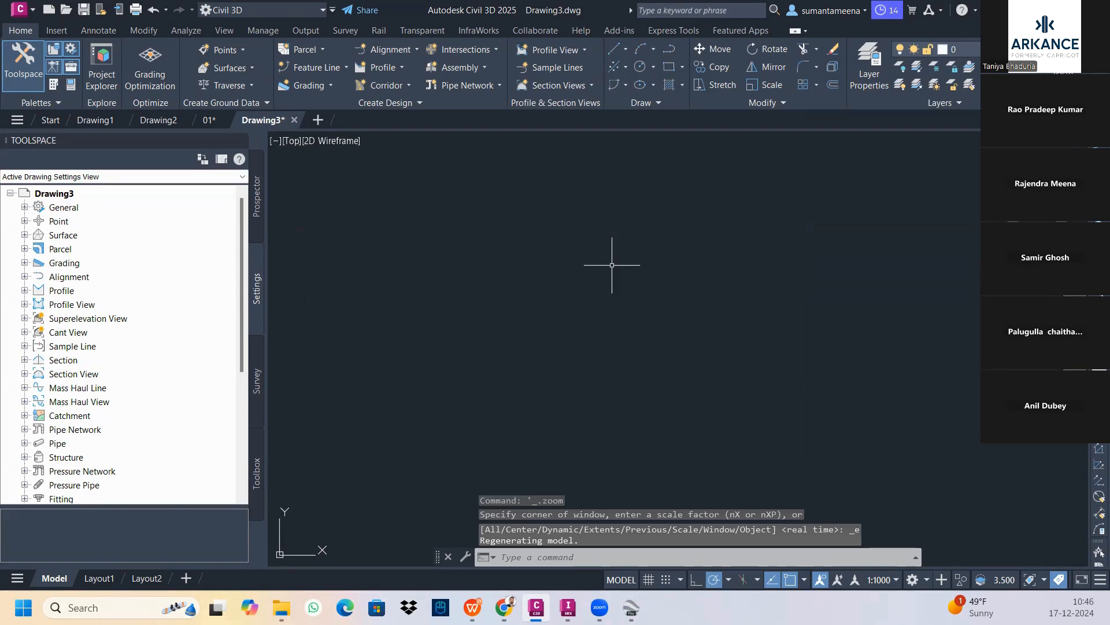
middle_click_drag(664, 246, 699, 234)
middle_click(697, 250)
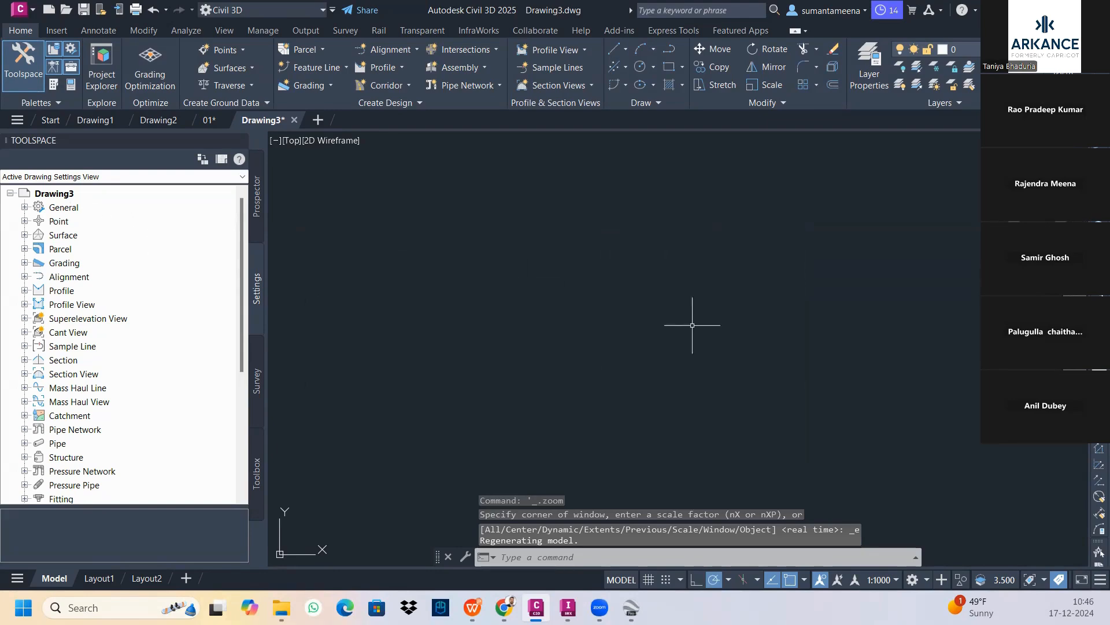
Set the drawing's coordinate system code to UTM84-44N in the drawing settings.
right_click(65, 196)
left_click(91, 207)
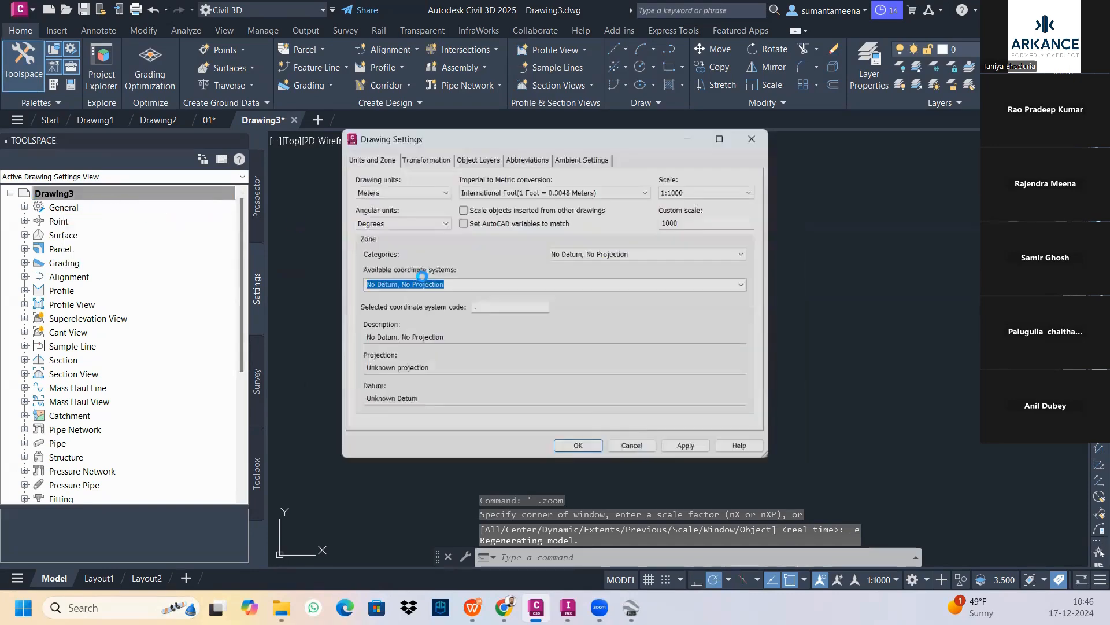
left_click(496, 310)
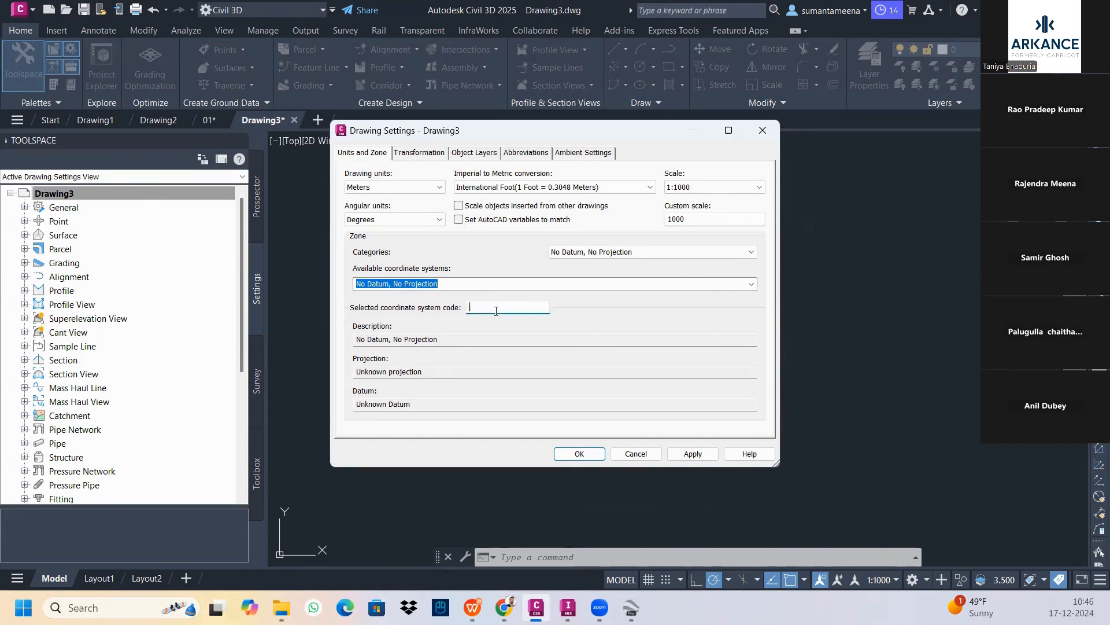
type("UTM")
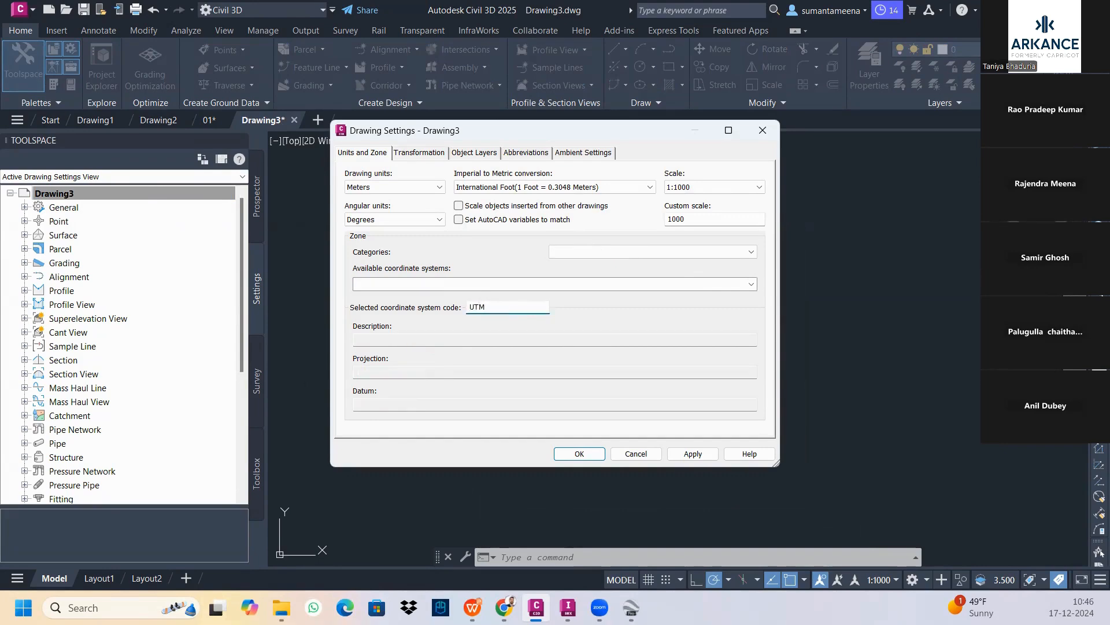
type("84-")
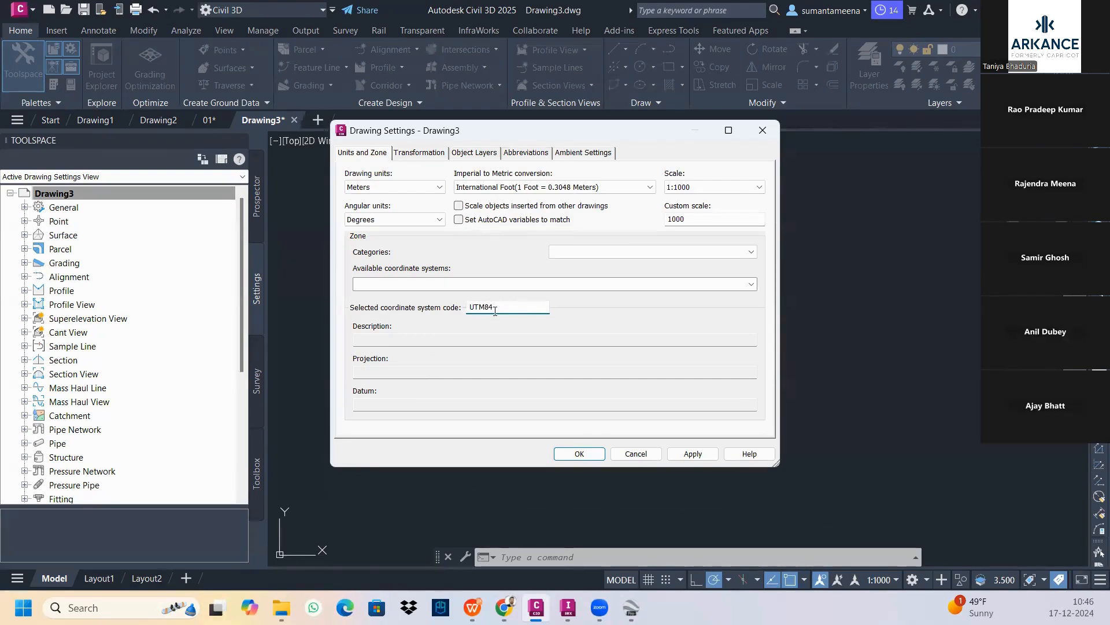
type("44N")
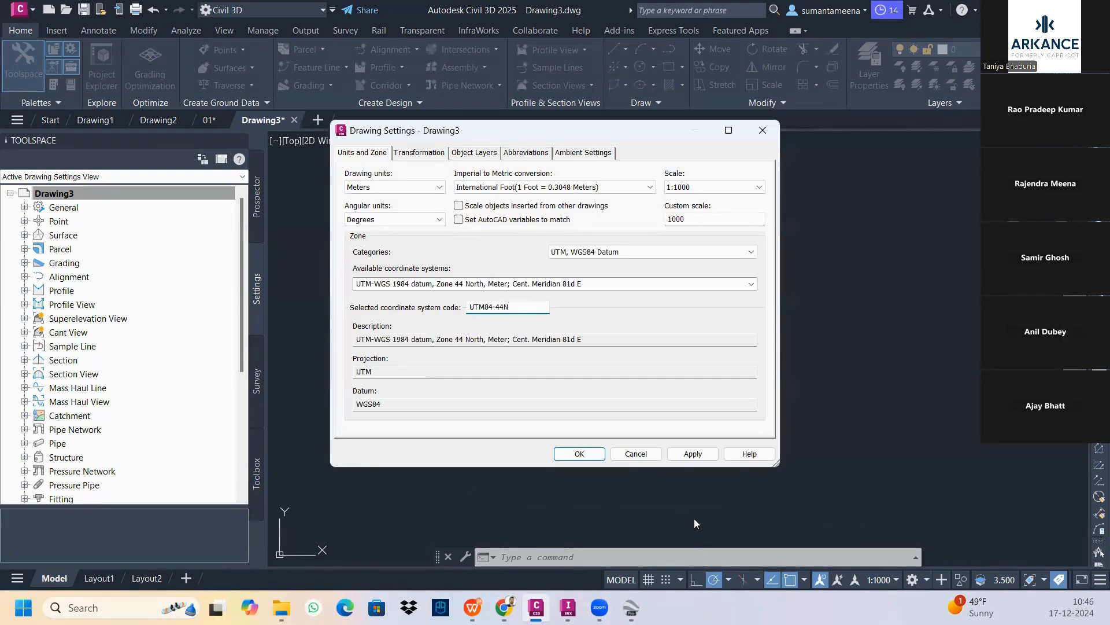
left_click(581, 452)
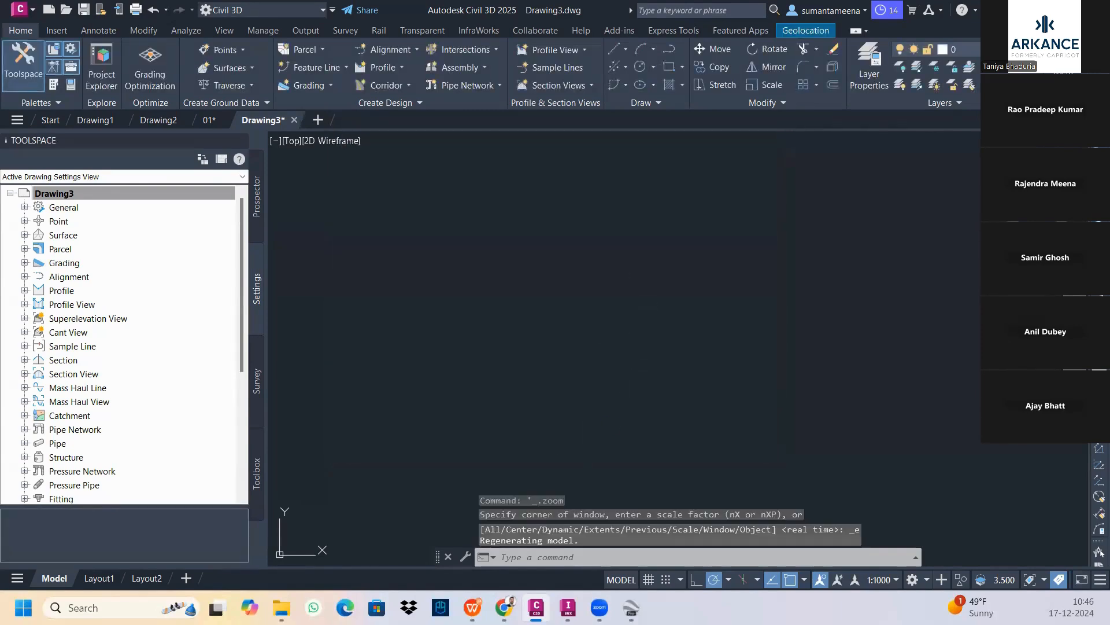
Switch to Google Earth to check the VIKS polygon's location, and return to Drawing3 in Civil 3D.
left_click(632, 608)
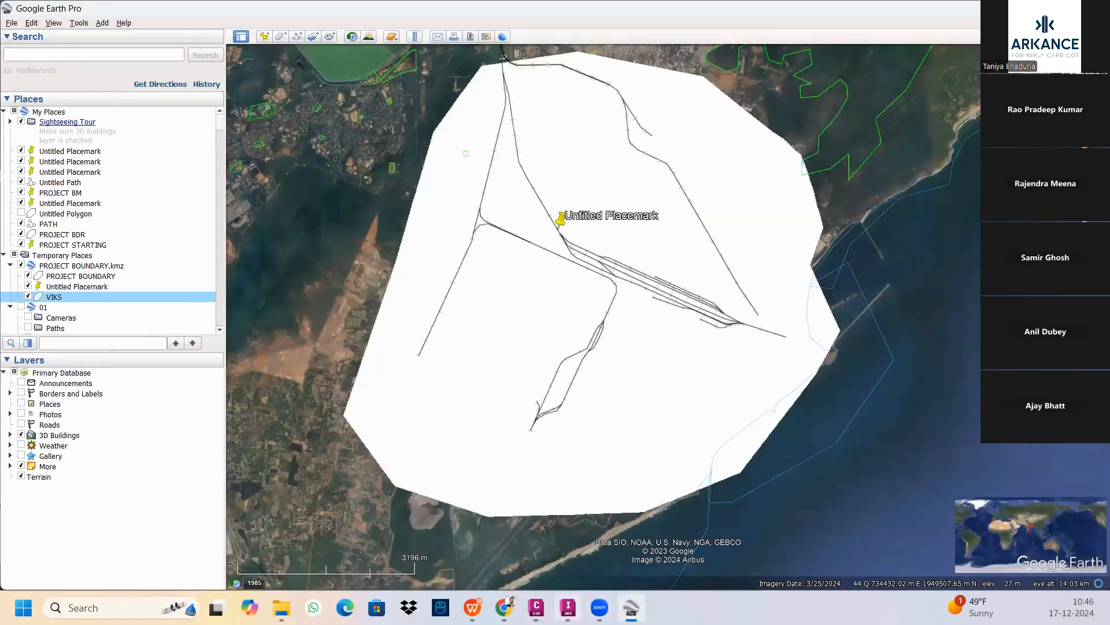
mouse_move(537, 608)
left_click(723, 541)
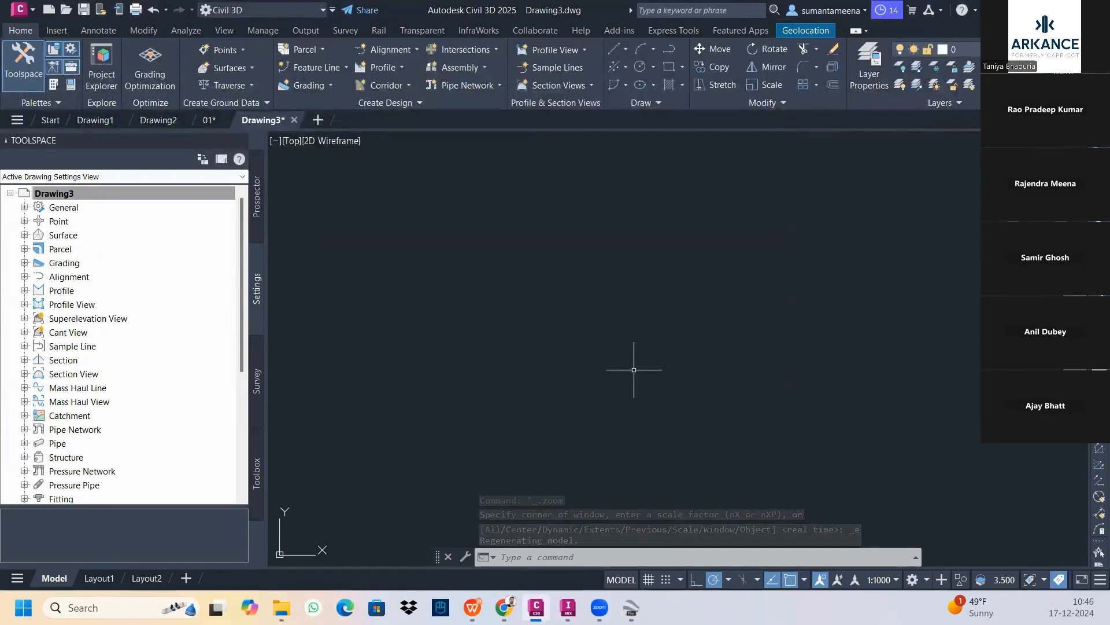
Import VIKS.kmz from the sample data folder with MAPIMPORT, bringing polygons in as closed polylines, and zoom to the boundary.
type("MAPIMANAGE")
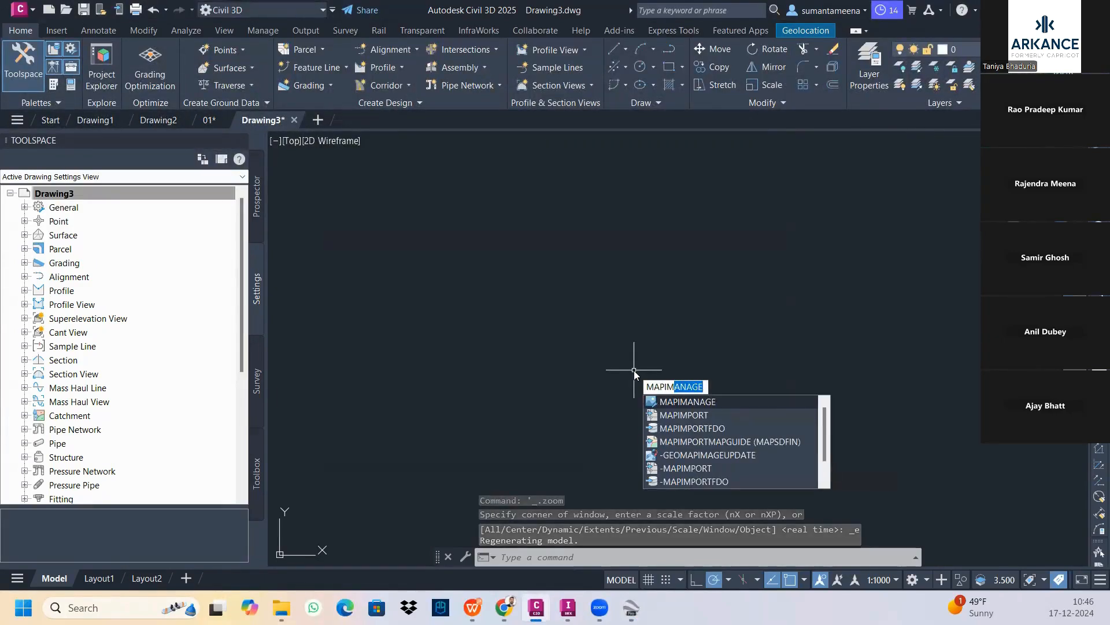
key("Down")
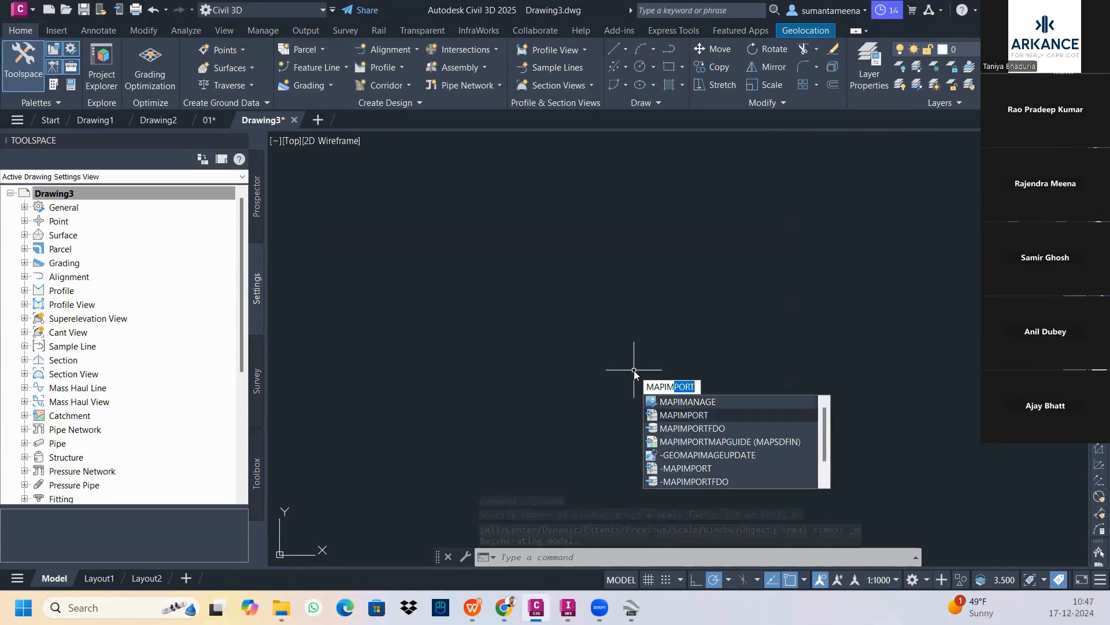
key("Return")
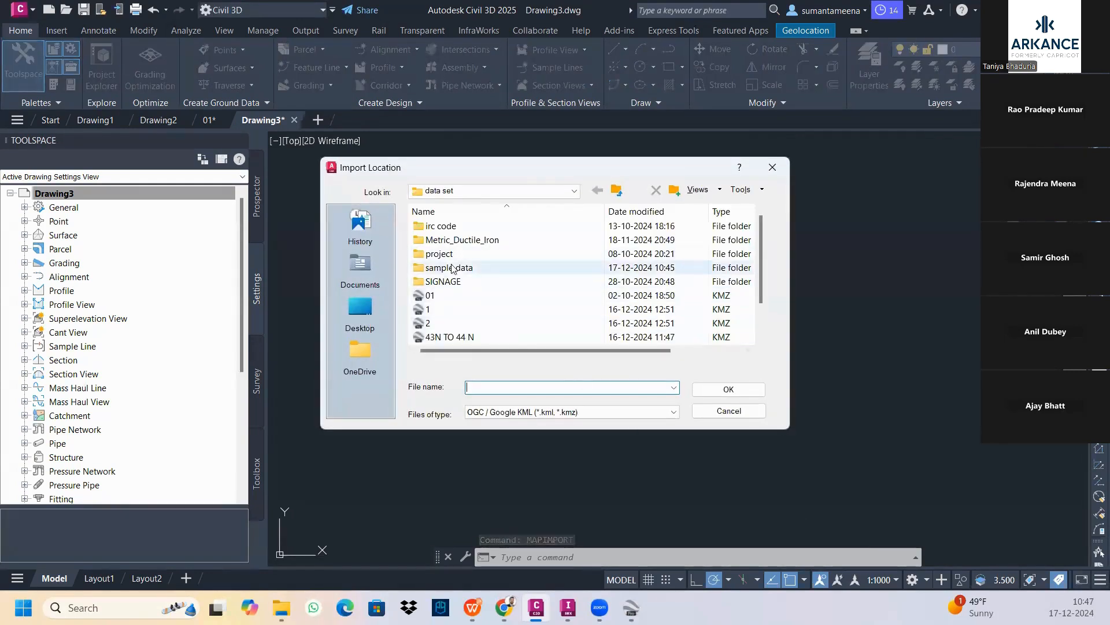
double_click(452, 268)
left_click(445, 271)
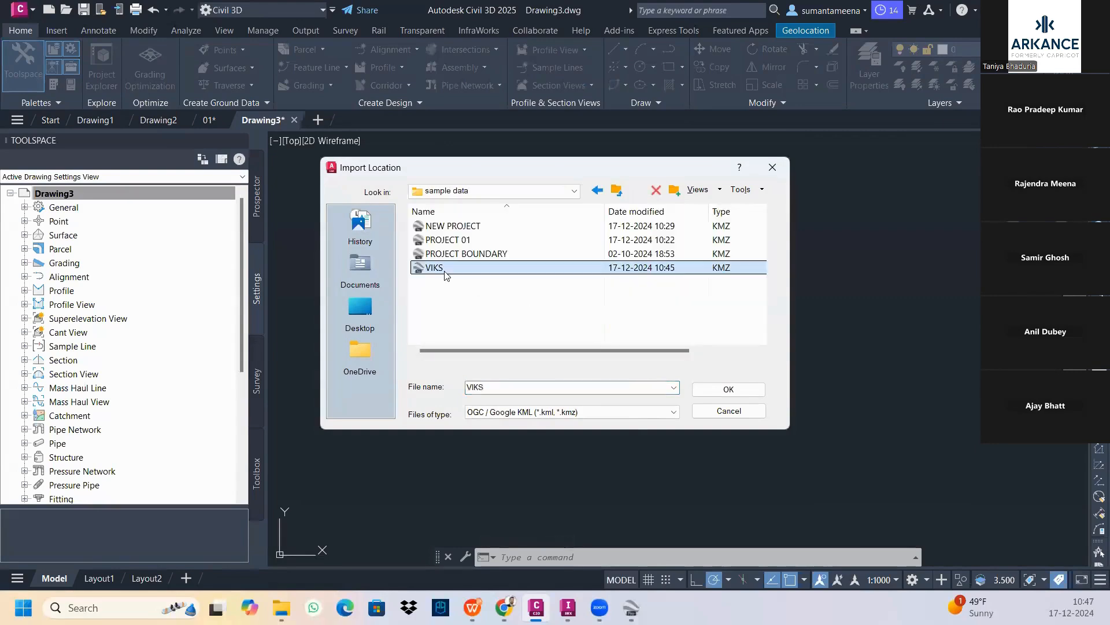
left_click(728, 390)
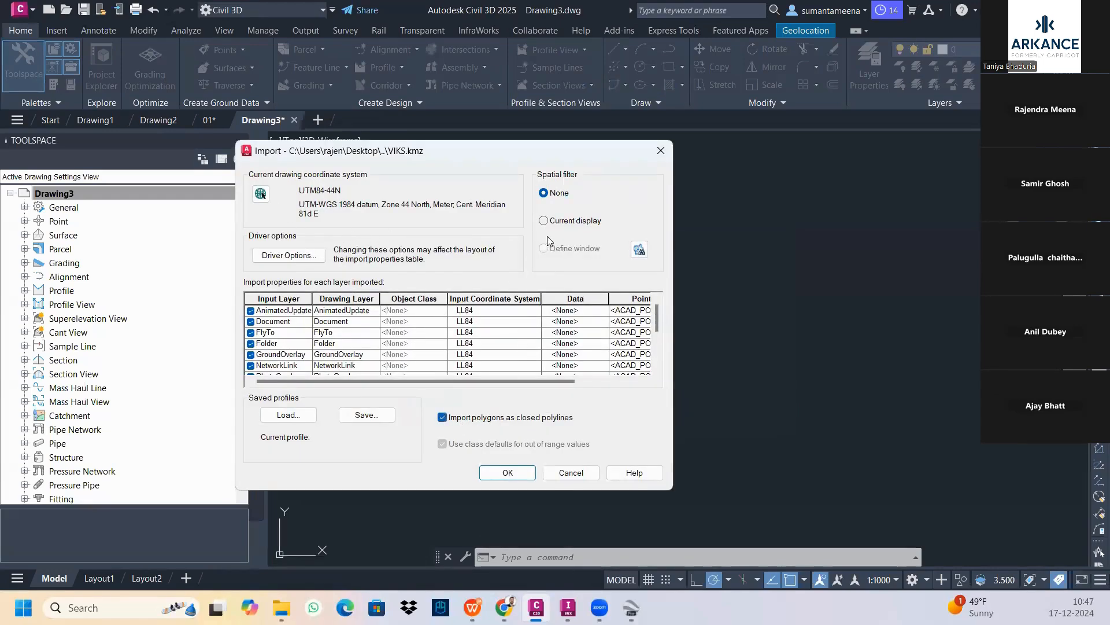
left_click(506, 471)
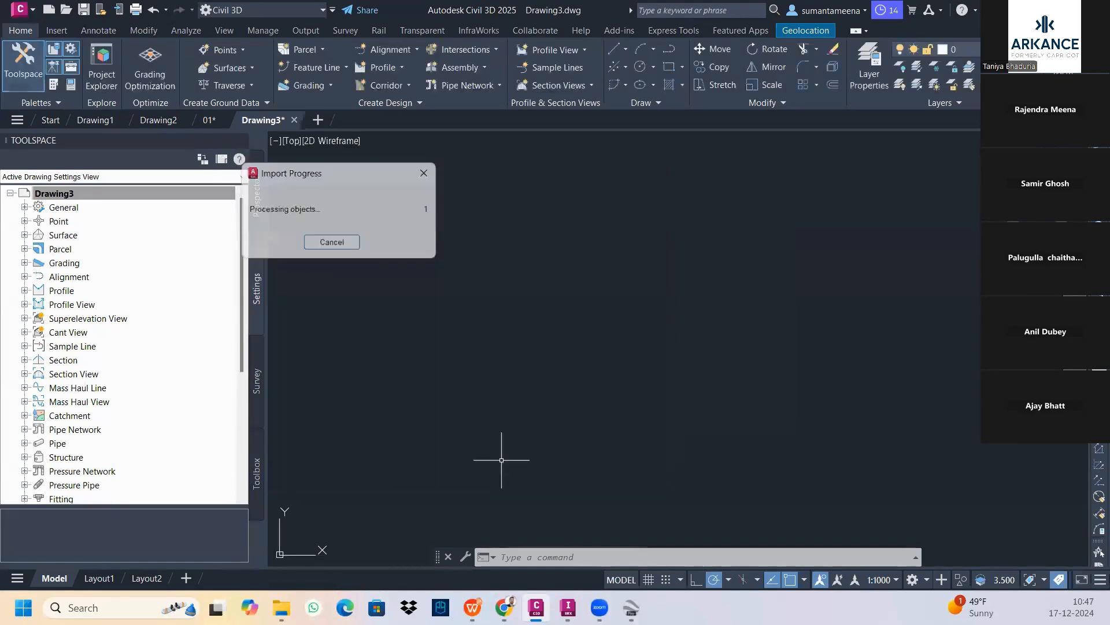
middle_click(582, 275)
middle_click(582, 276)
scroll(608, 287, "down", 1)
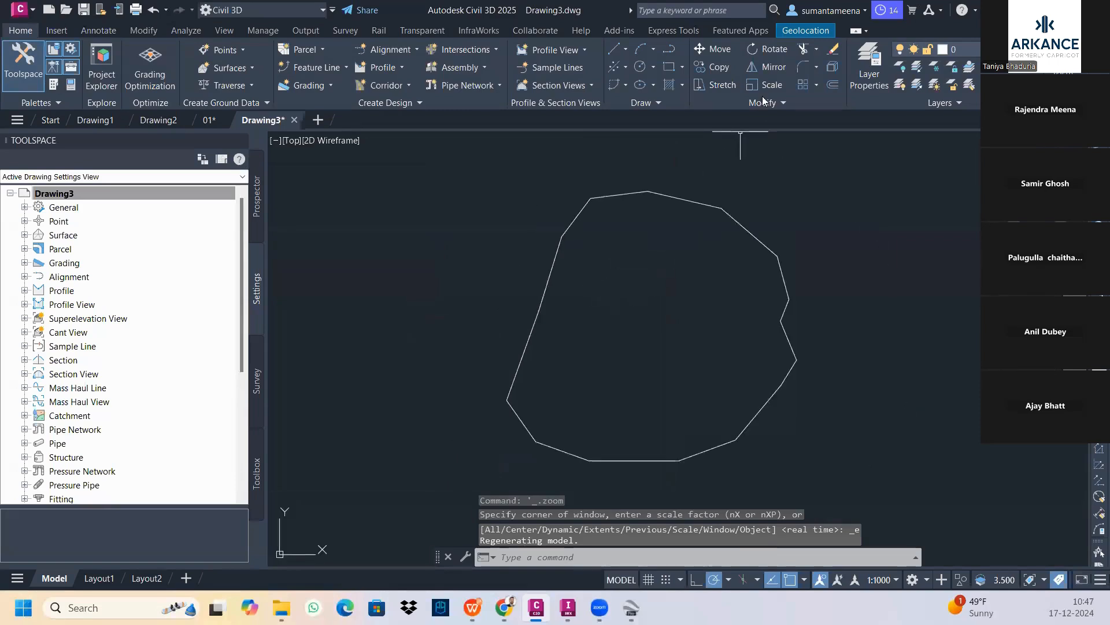
Turn on the Bing Aerial online map behind the imported boundary.
left_click(790, 33)
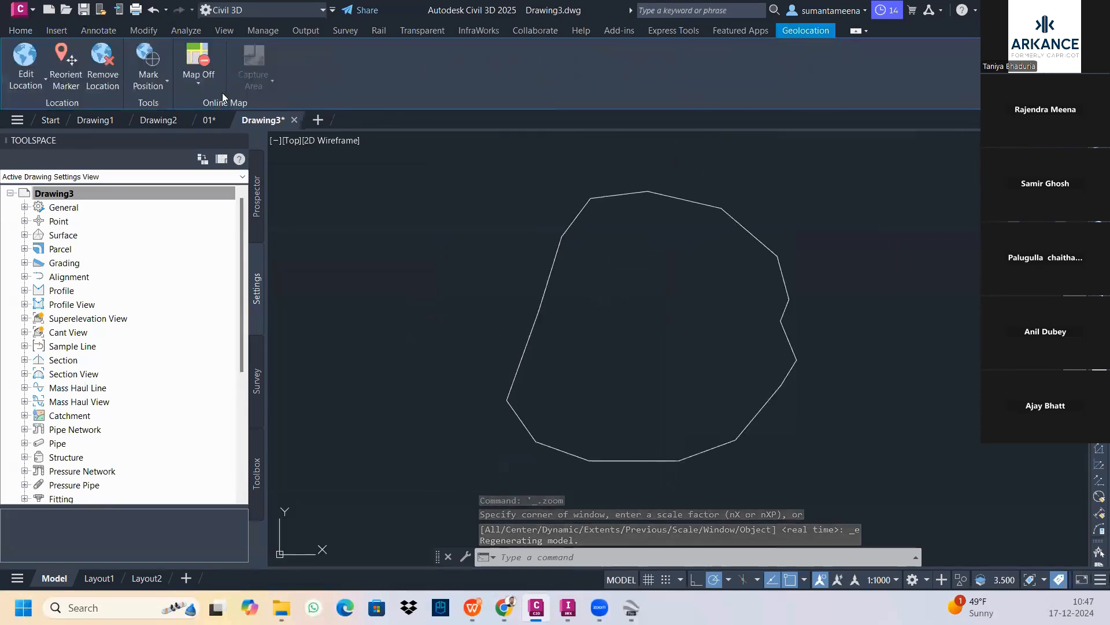
left_click(199, 86)
left_click(218, 251)
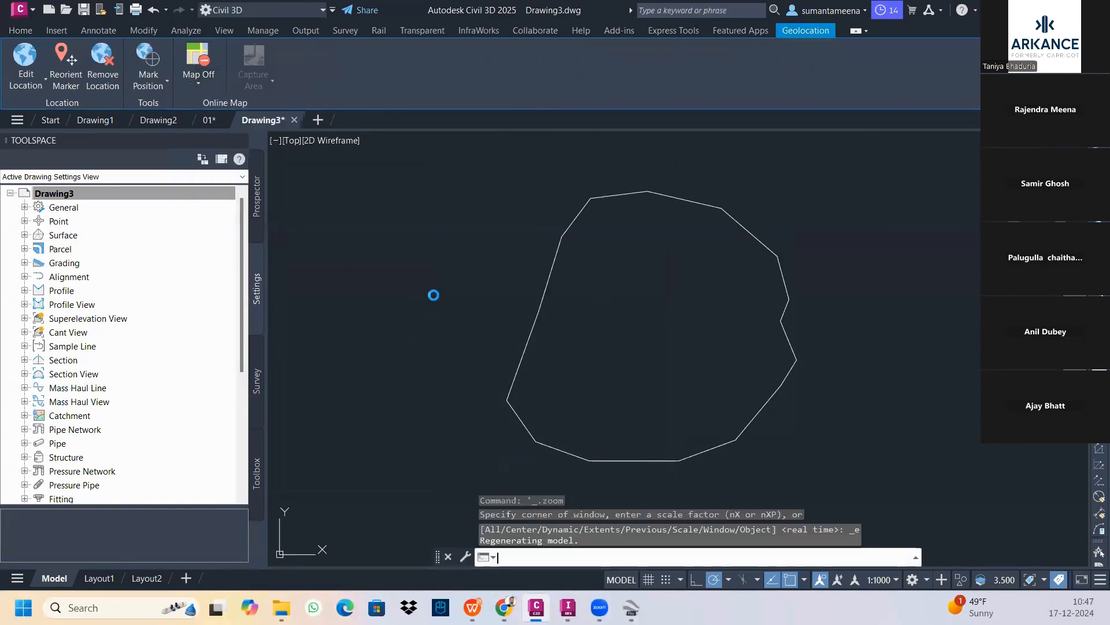
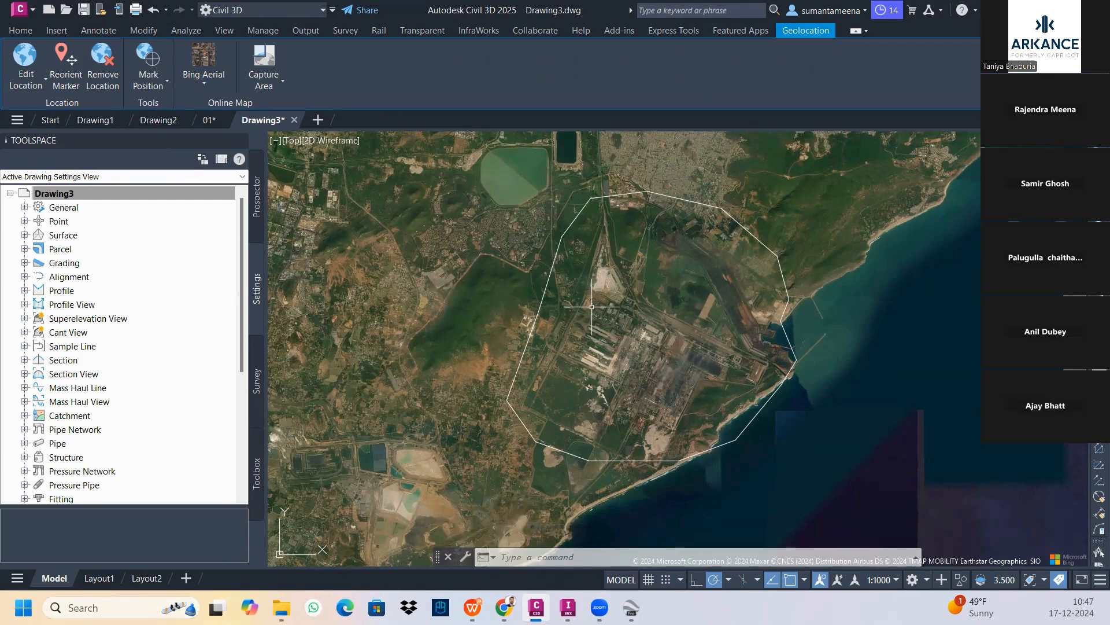
Start a MAPEXPORT of the drawing and set the output file type to ESRI Shapefile (*.shp).
type("MAPEXPORT")
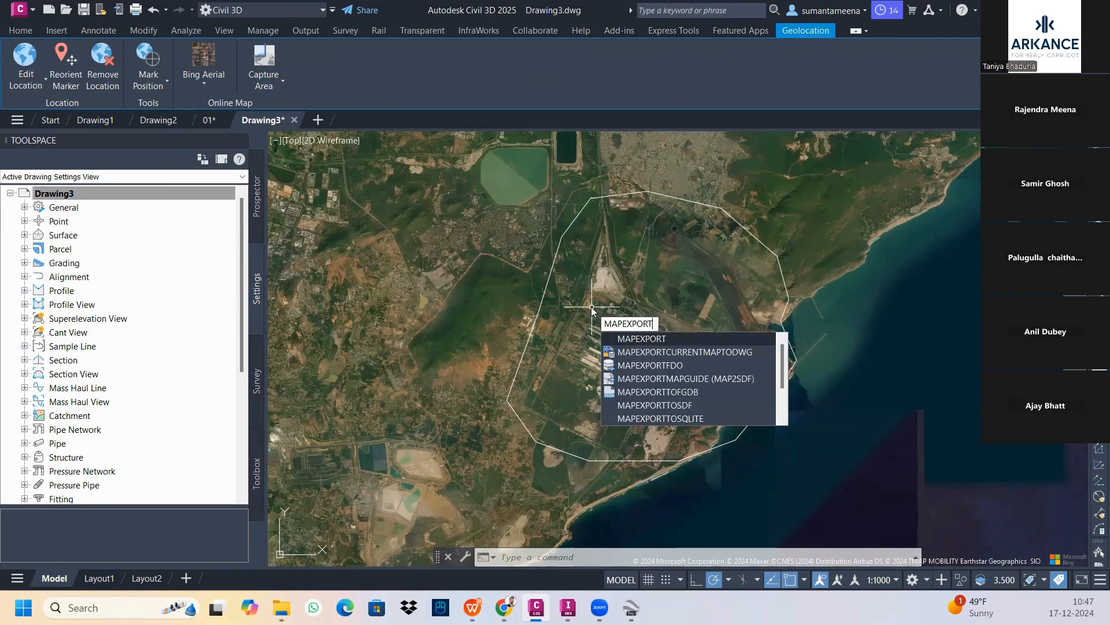
key("Return")
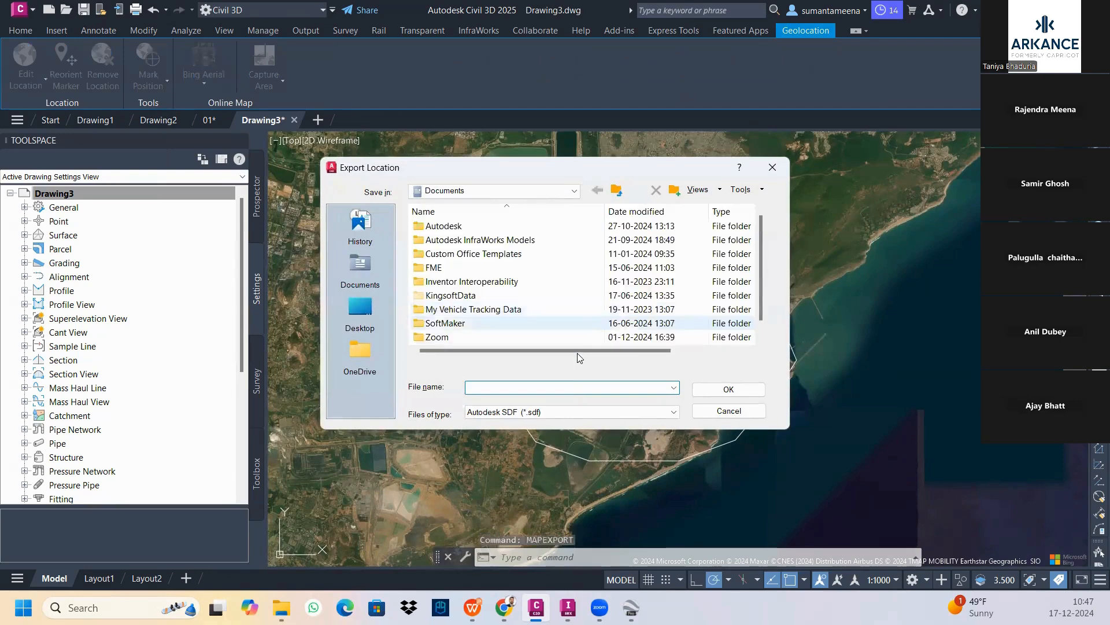
left_click(569, 408)
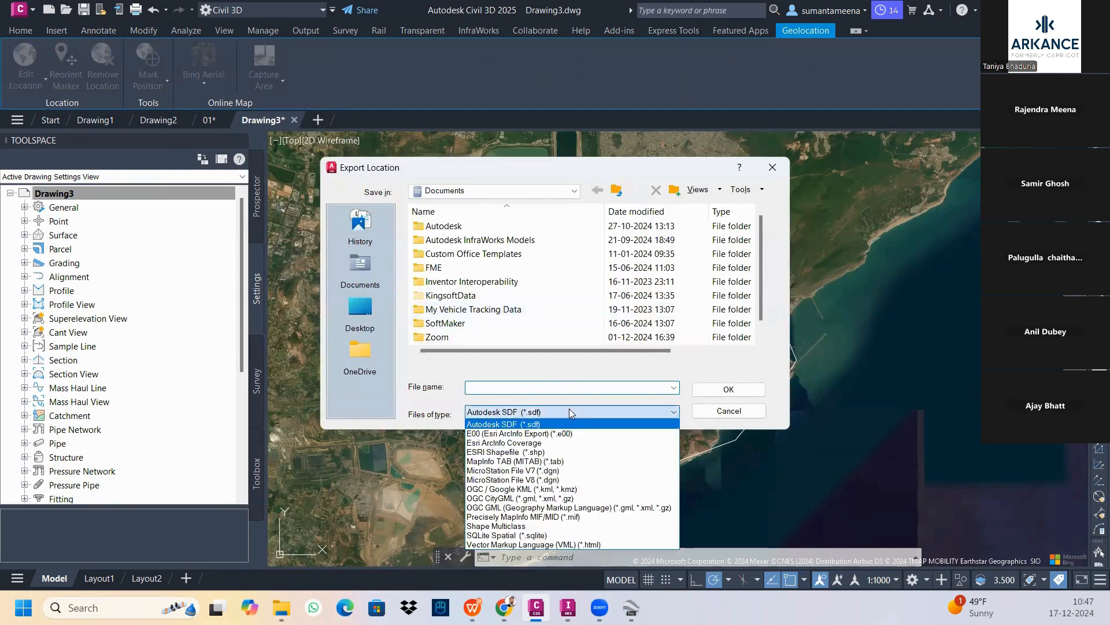
left_click(565, 451)
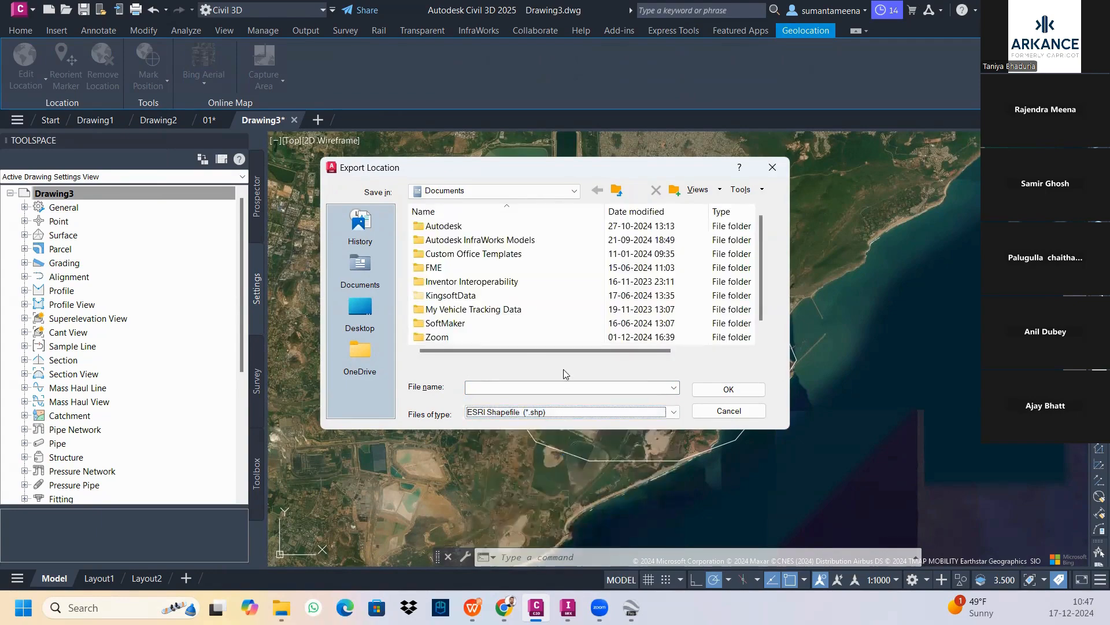
Create a folder named RITES DATA inside the Desktop's data set folder and open it as the export location.
left_click(360, 311)
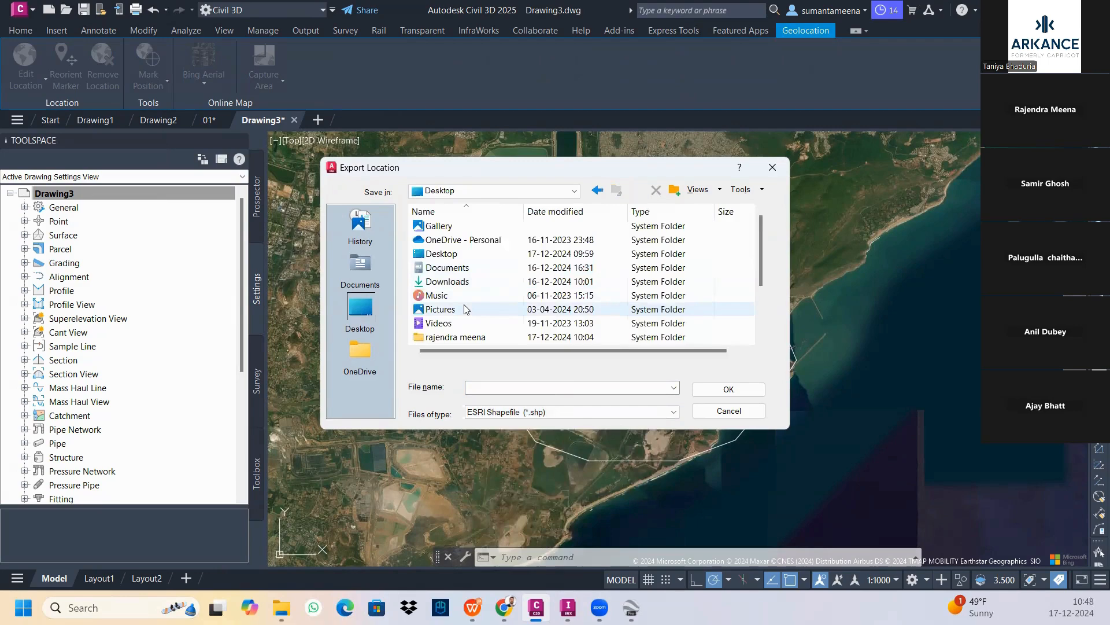
scroll(468, 289, "down", 2)
scroll(465, 281, "up", 2)
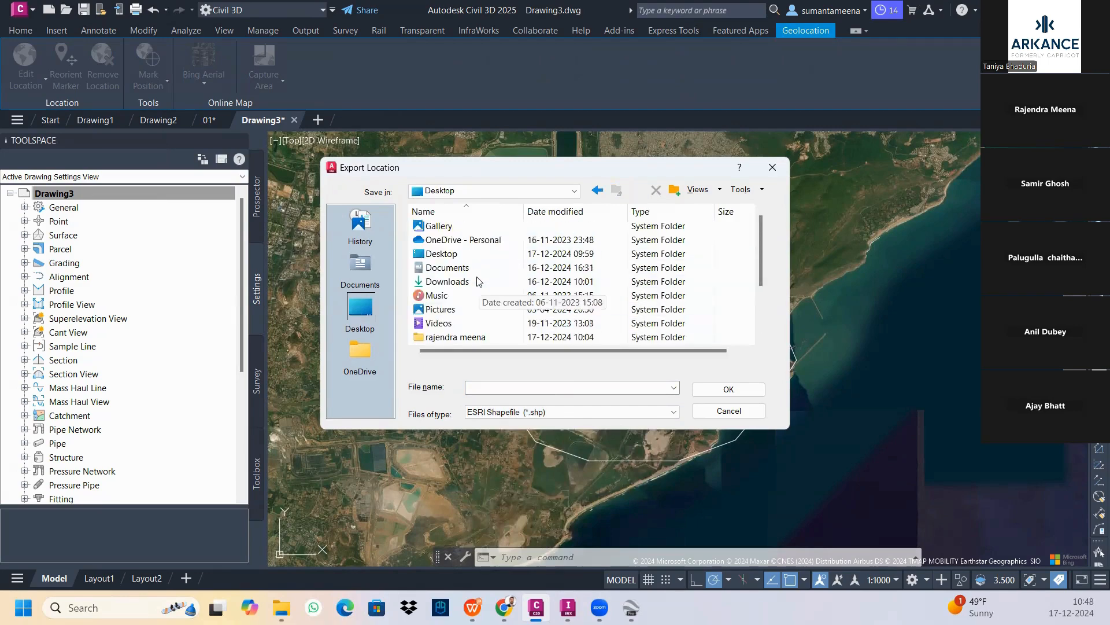
double_click(454, 258)
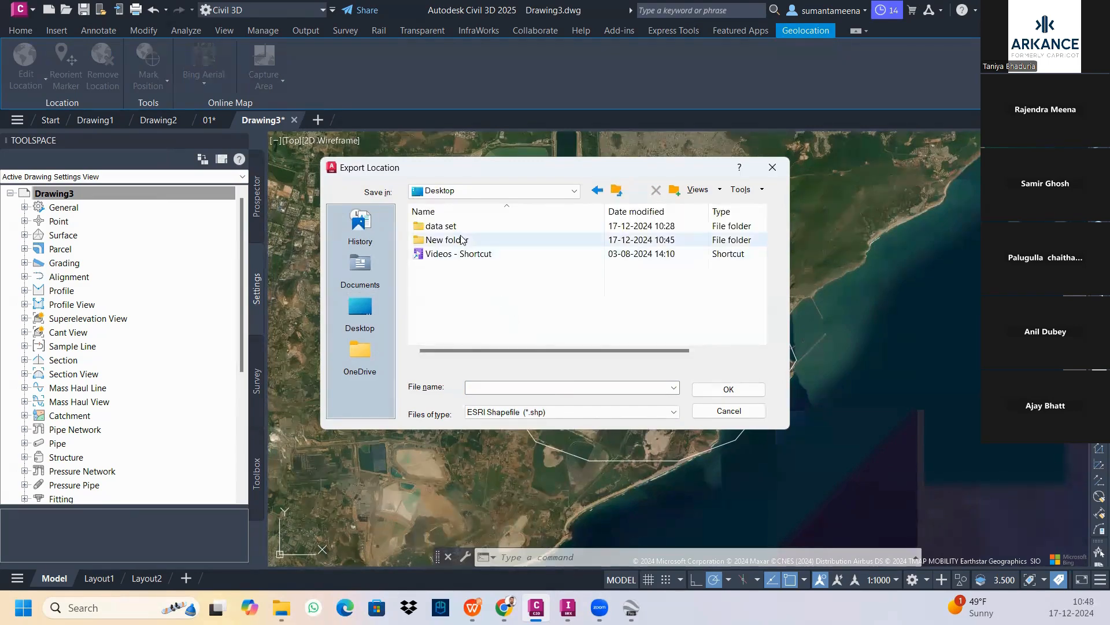
double_click(461, 240)
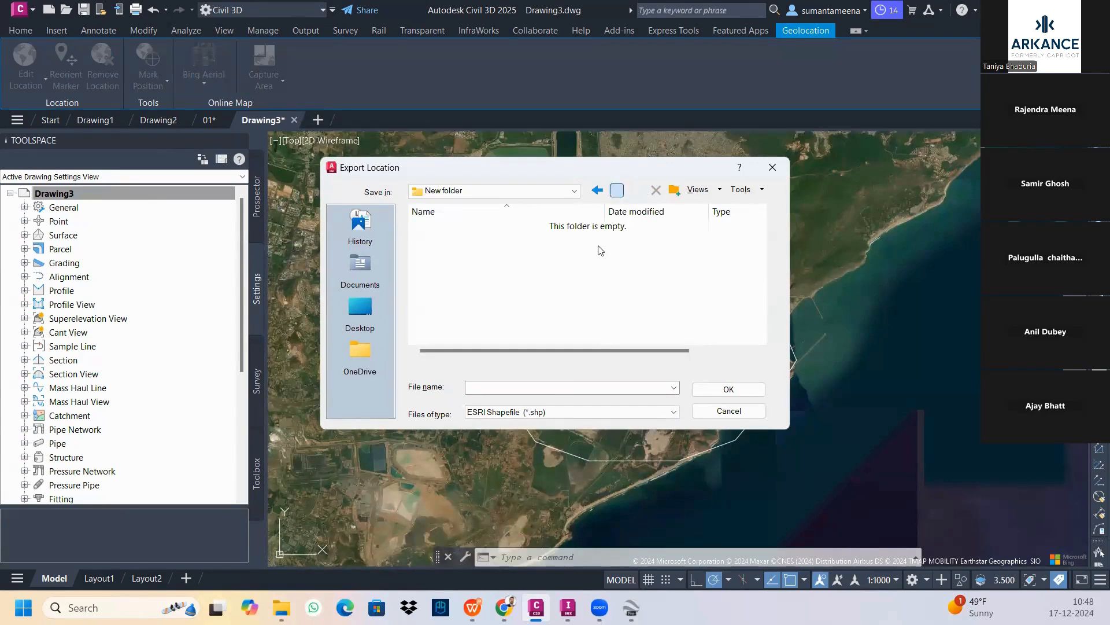
left_click(616, 191)
double_click(441, 226)
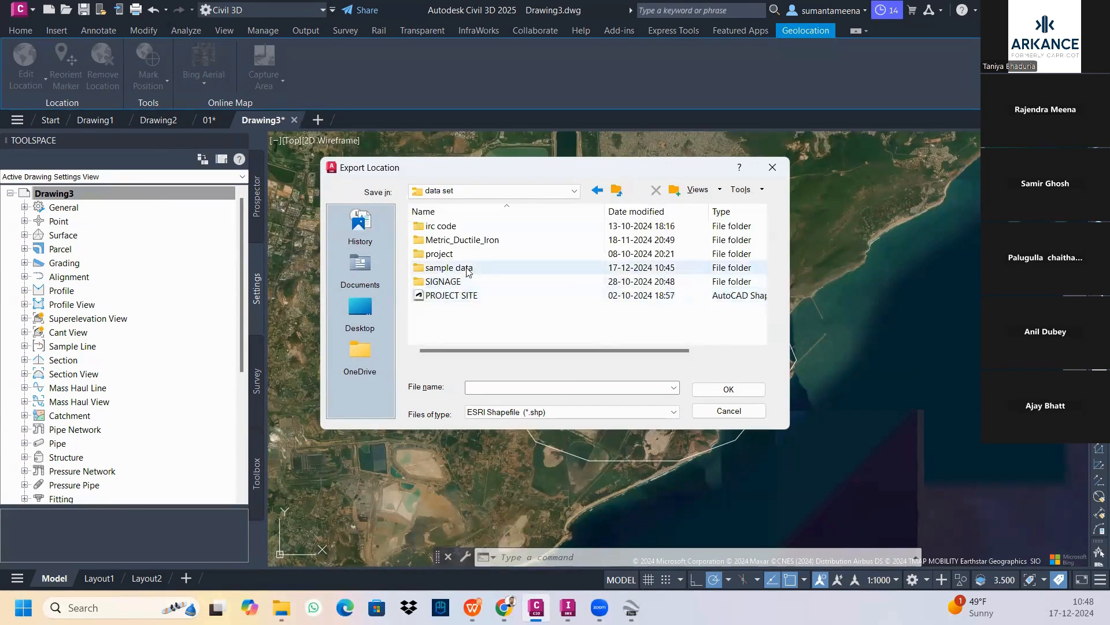
left_click(674, 191)
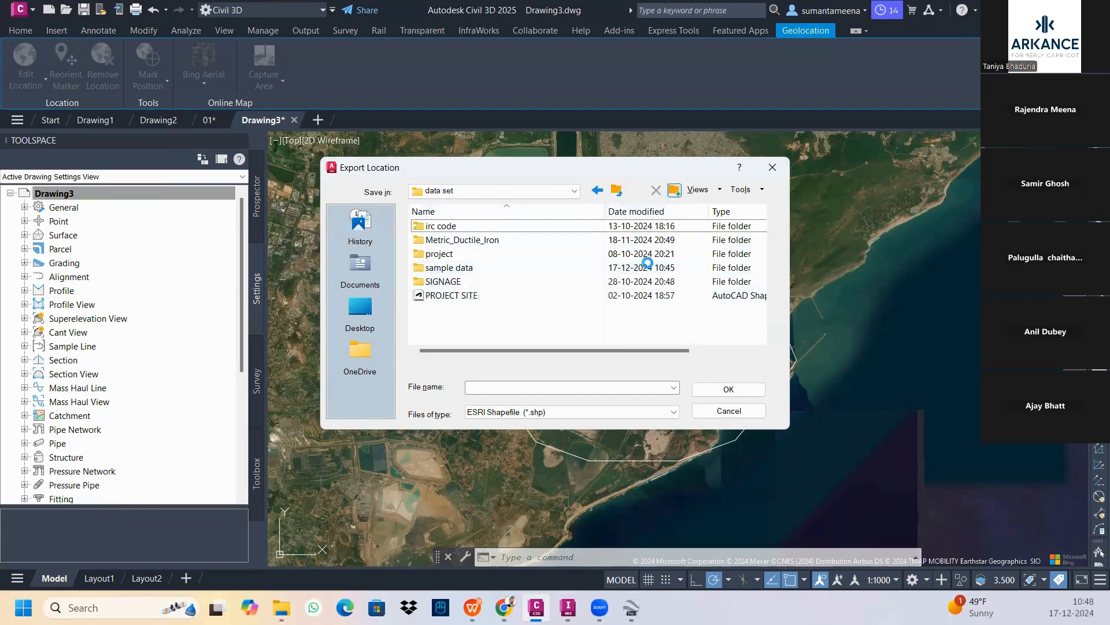
type("RIT")
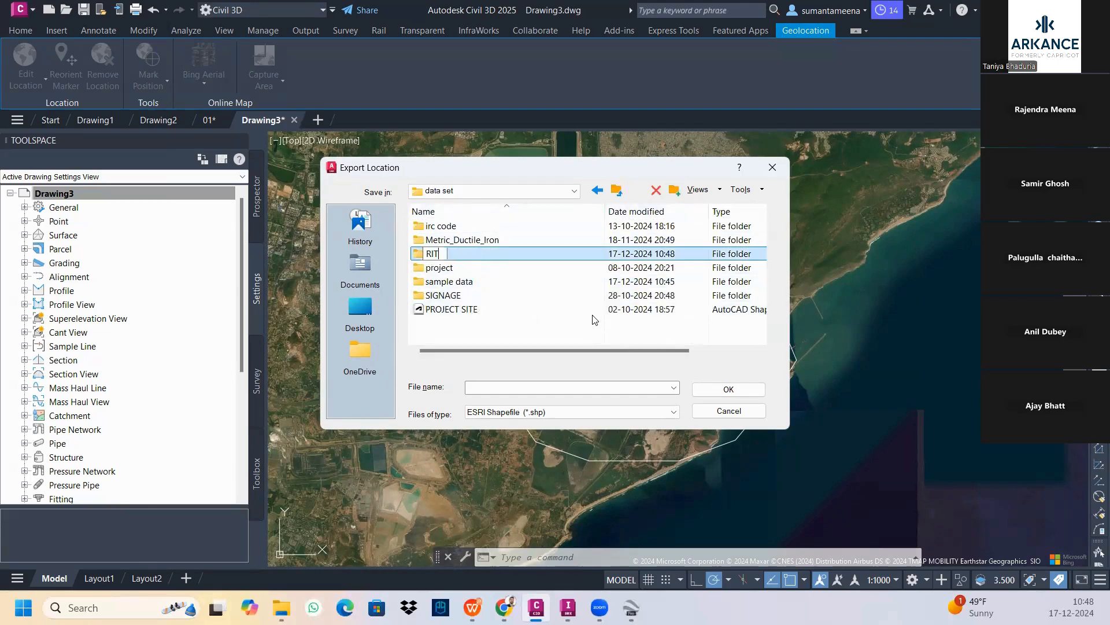
type("ES DATA")
key("Return")
double_click(516, 257)
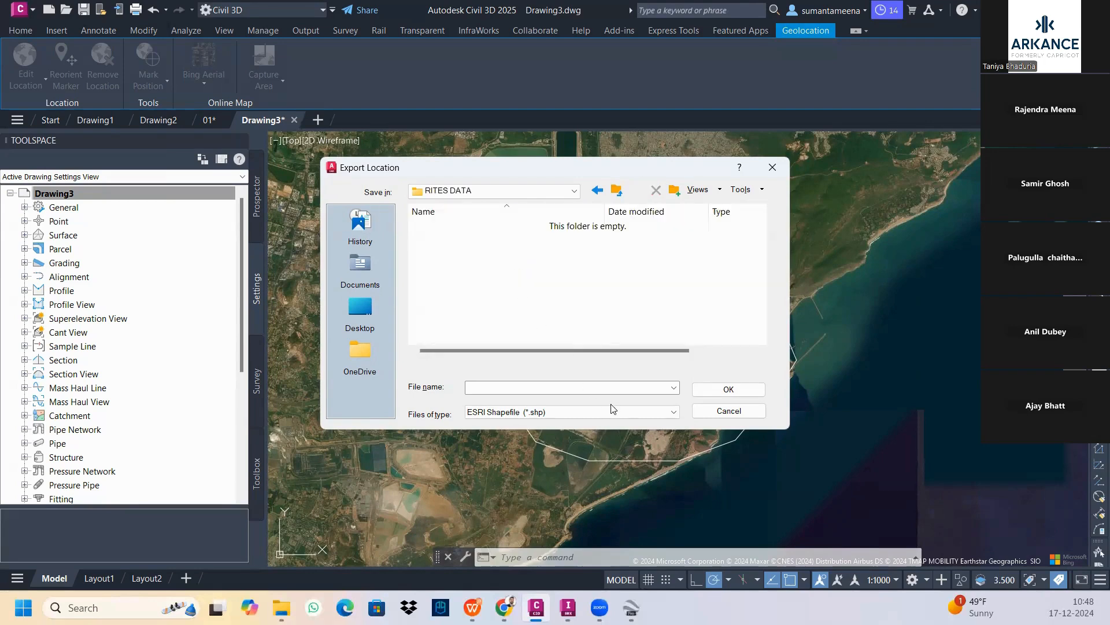
left_click(595, 386)
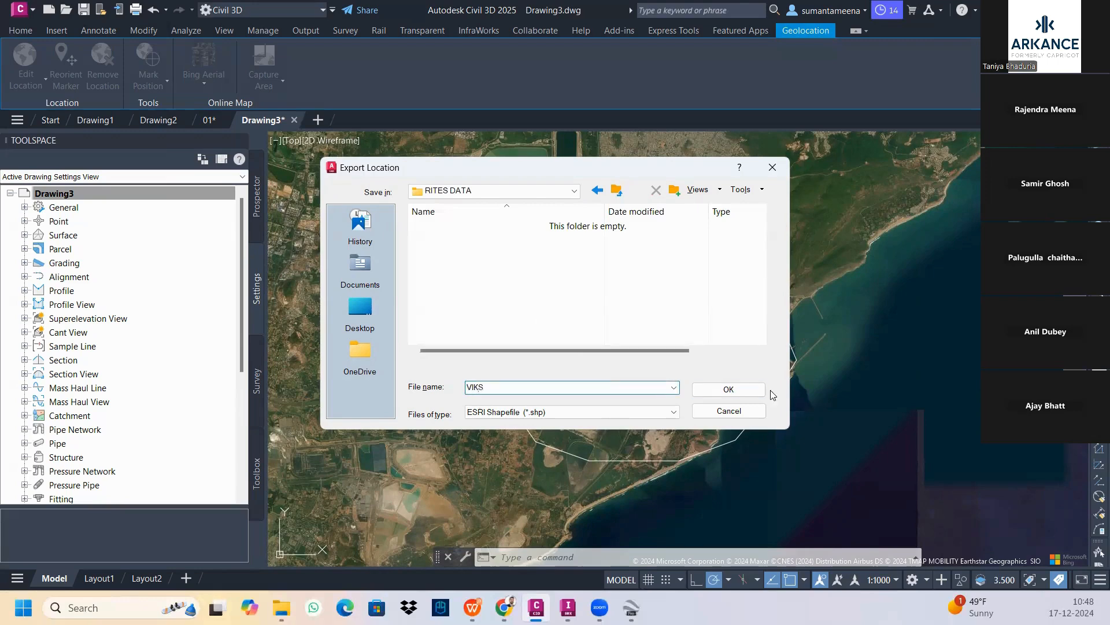
left_click(749, 390)
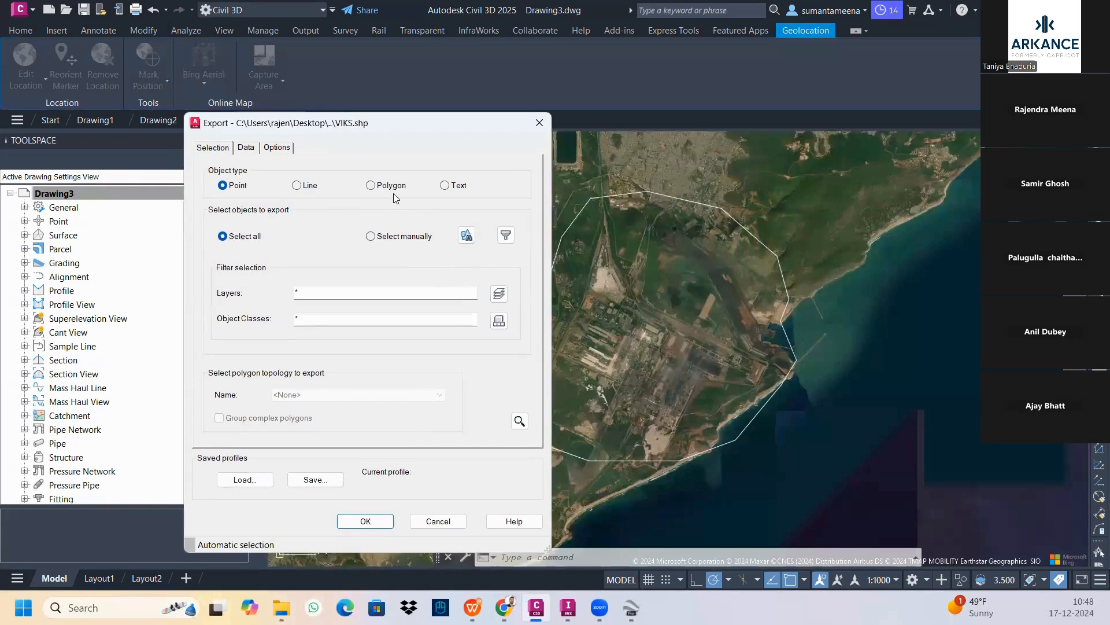
left_click(537, 123)
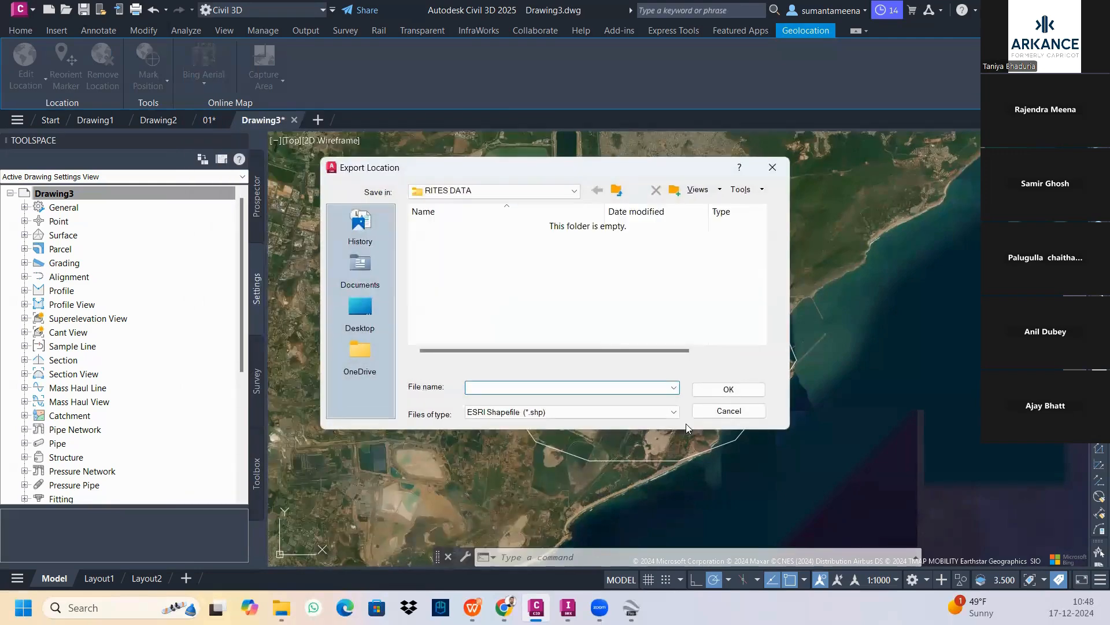
left_click(772, 167)
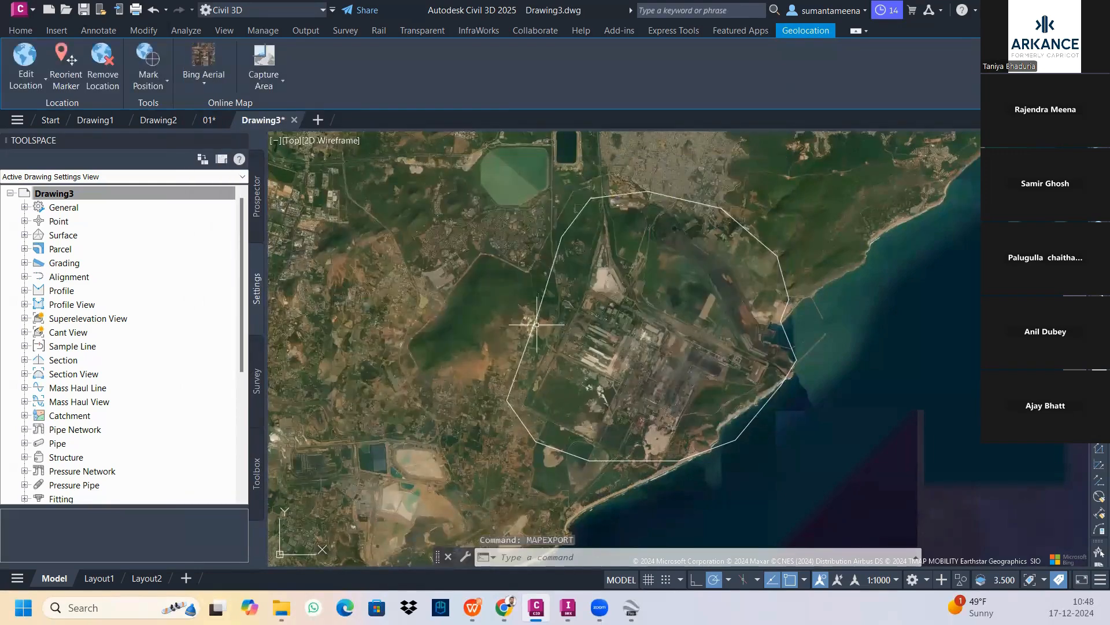
Convert the imported boundary polyline into a filled polygon with MPOLYGON, using its Select objects option.
type("MP")
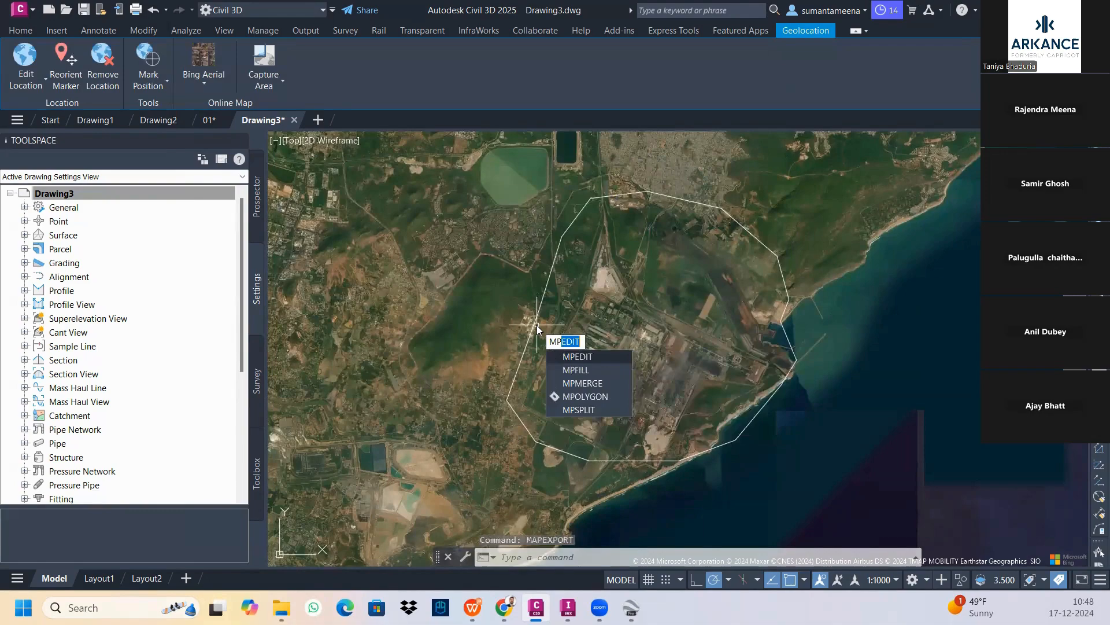
type("OLYGON")
key("BackSpace")
key("BackSpace")
key("BackSpace")
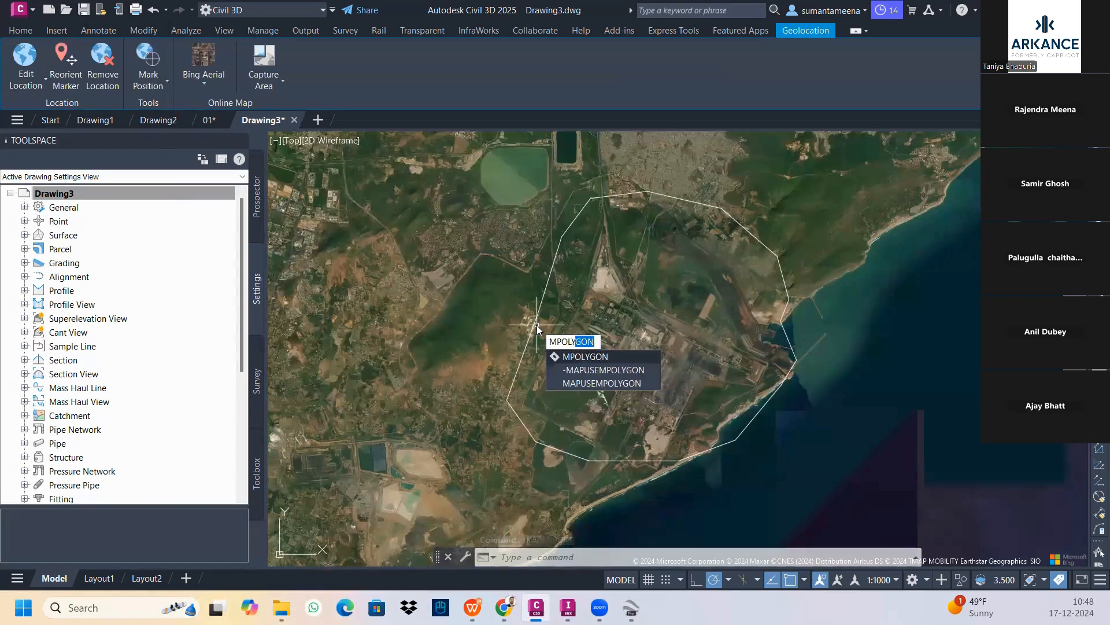
left_click(599, 360)
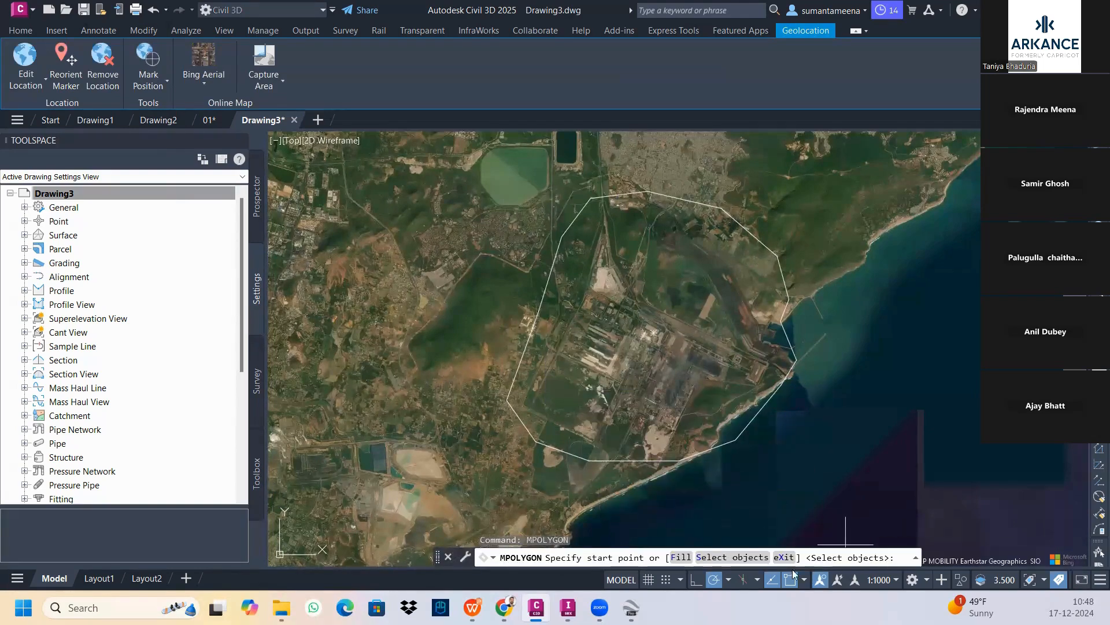
left_click(732, 557)
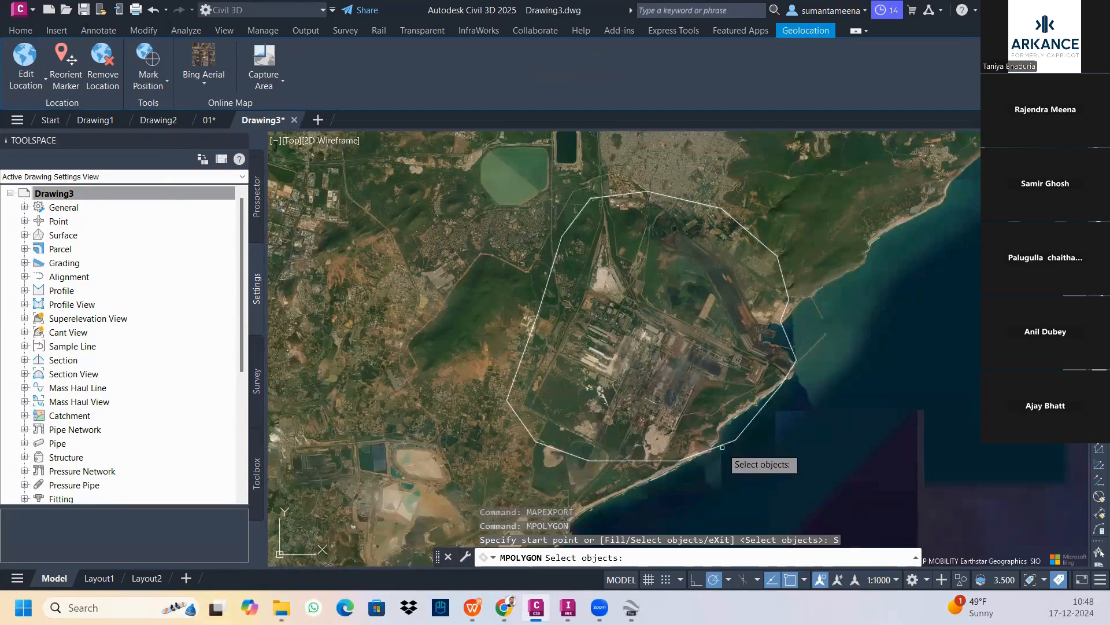
left_click(716, 444)
key("Return")
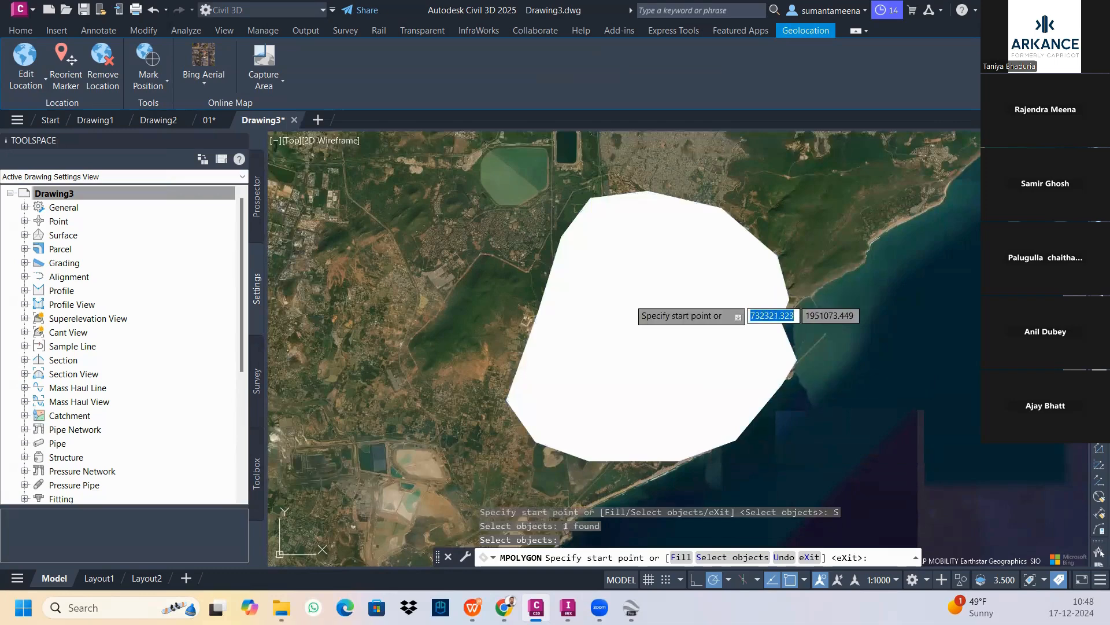
key("Return")
key("Escape")
Start MAPEXPORT again and name the ESRI shapefile VIKS in the RITES DATA folder.
type("MA")
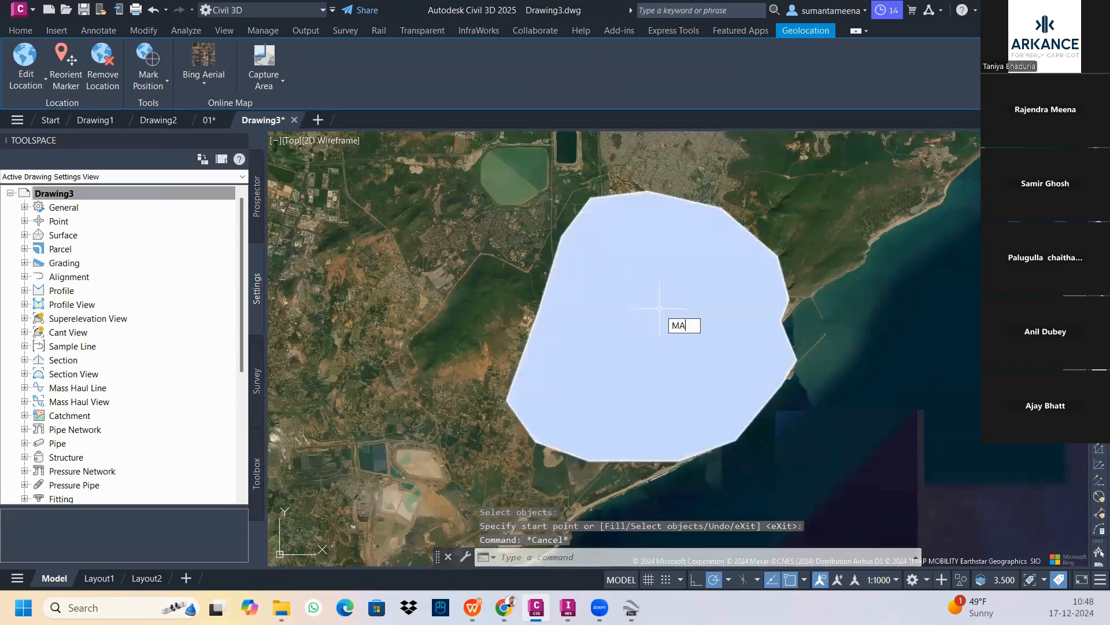
type("PEXPORT")
key("Return")
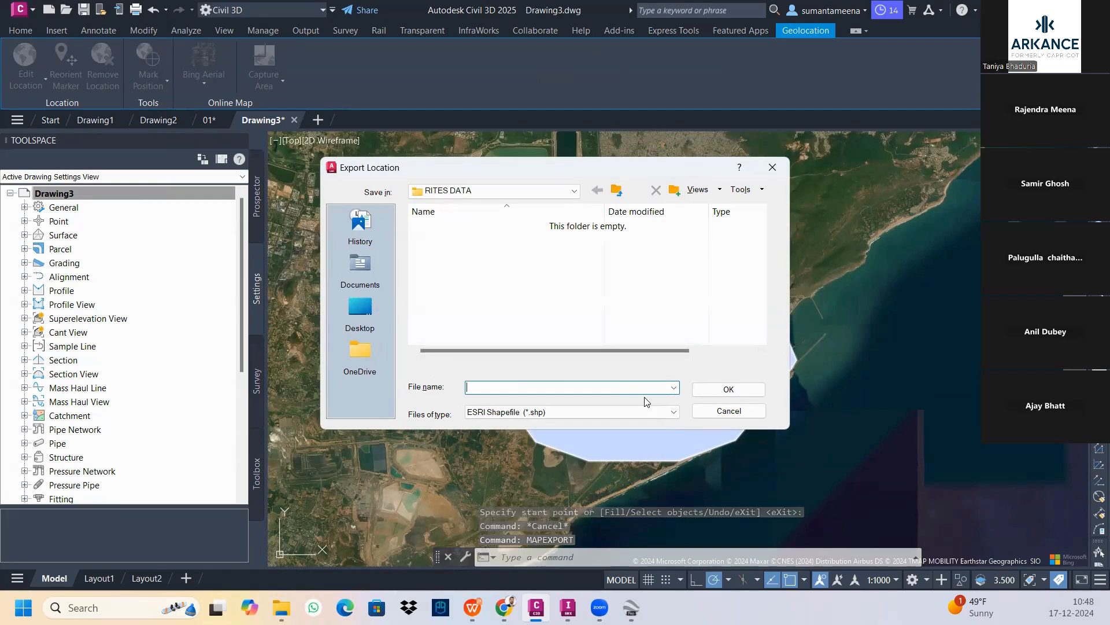
type("VIKS")
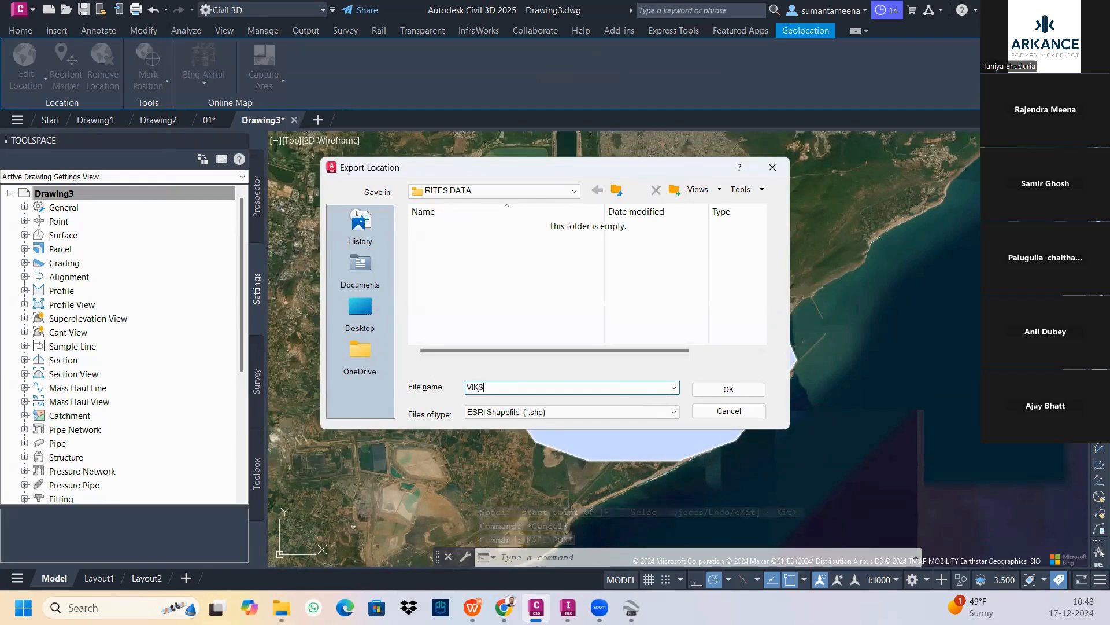
left_click(750, 391)
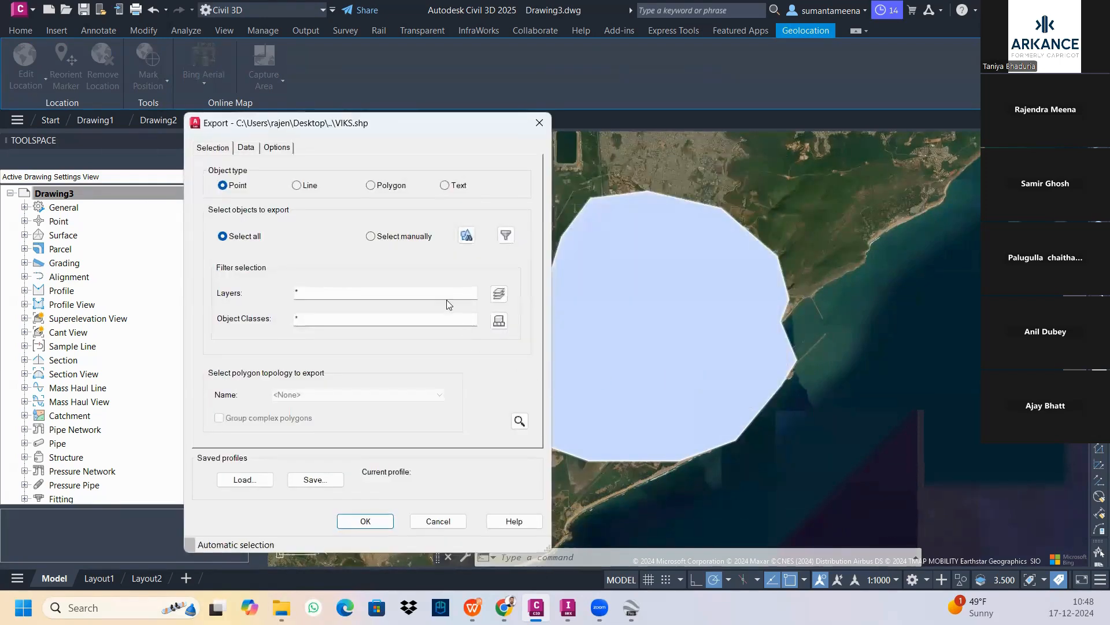
Export the manually selected boundary with object type Polygon, reviewing the attribute data and coordinate conversion settings first.
left_click(467, 236)
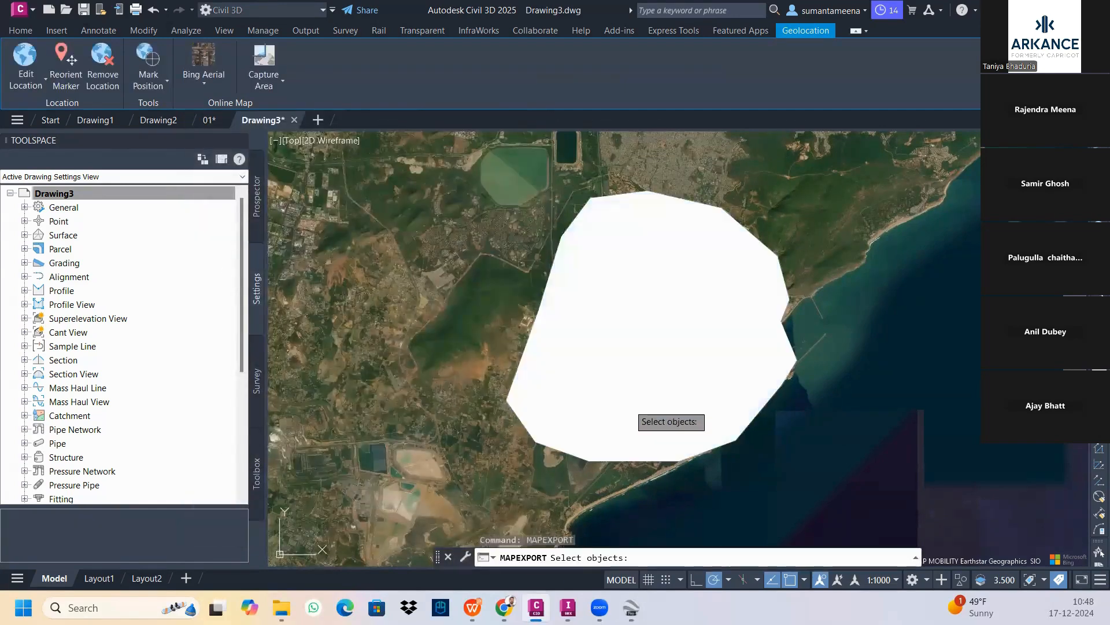
left_click(636, 392)
key("Return")
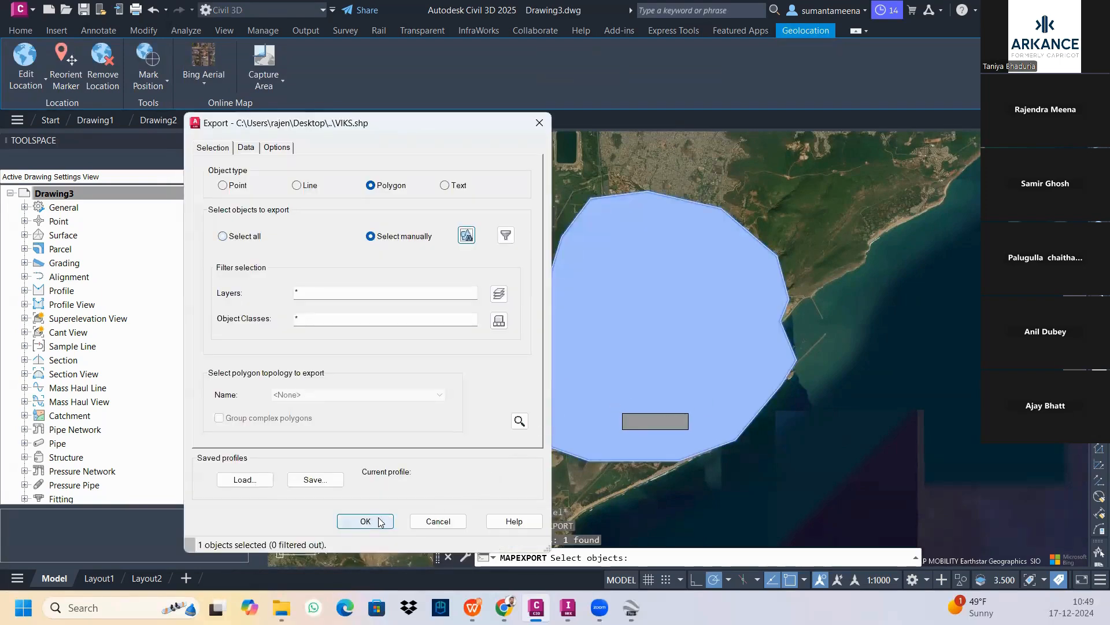
left_click(252, 145)
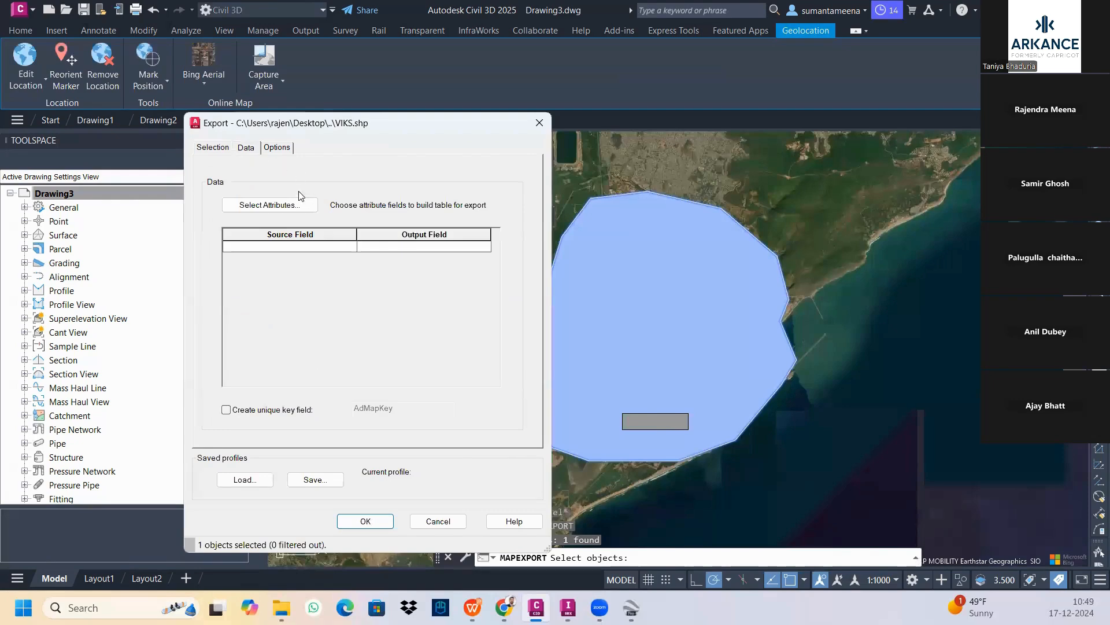
left_click(278, 148)
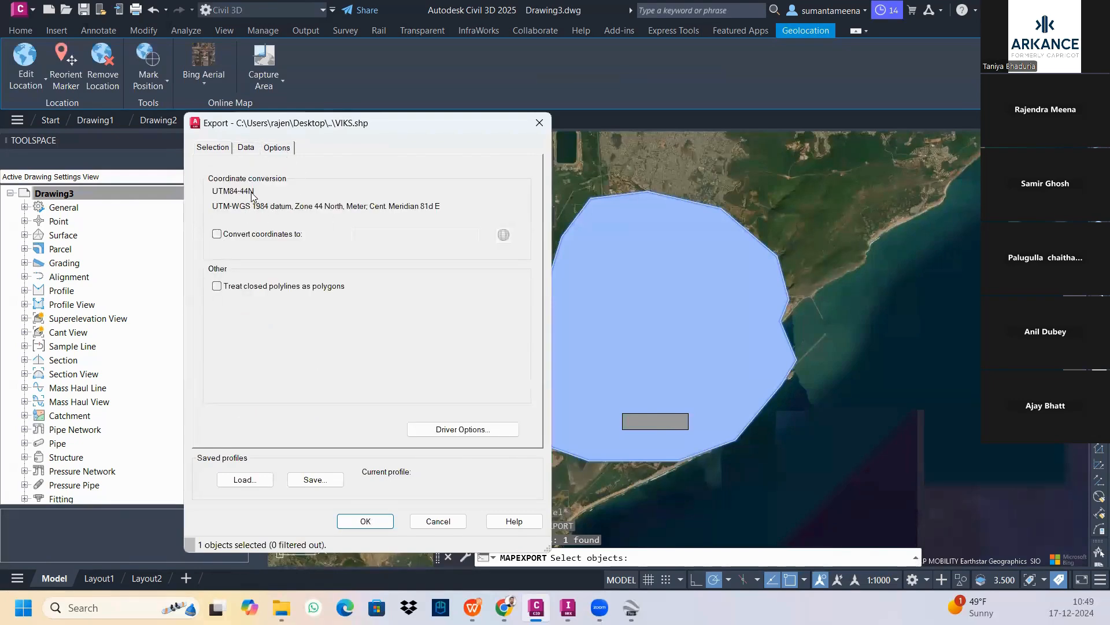
left_click(212, 148)
left_click(364, 521)
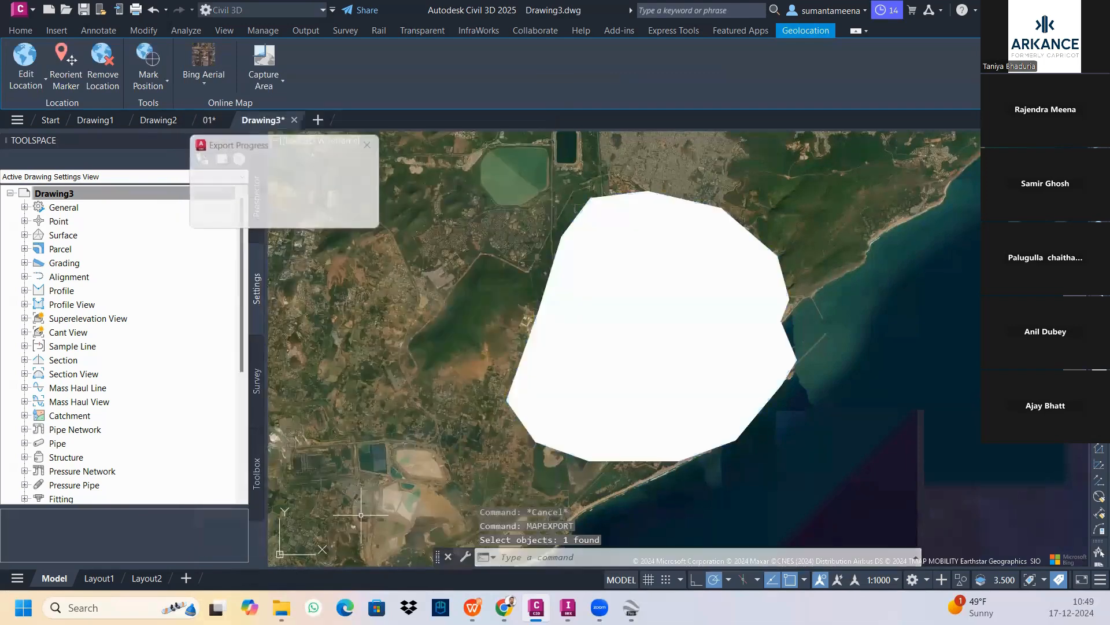
Switch to InfraWorks and import the VIKS shapefile with its VIKS.prj from the RITES DATA folder as the Model Builder area polygon.
mouse_move(568, 607)
left_click(566, 535)
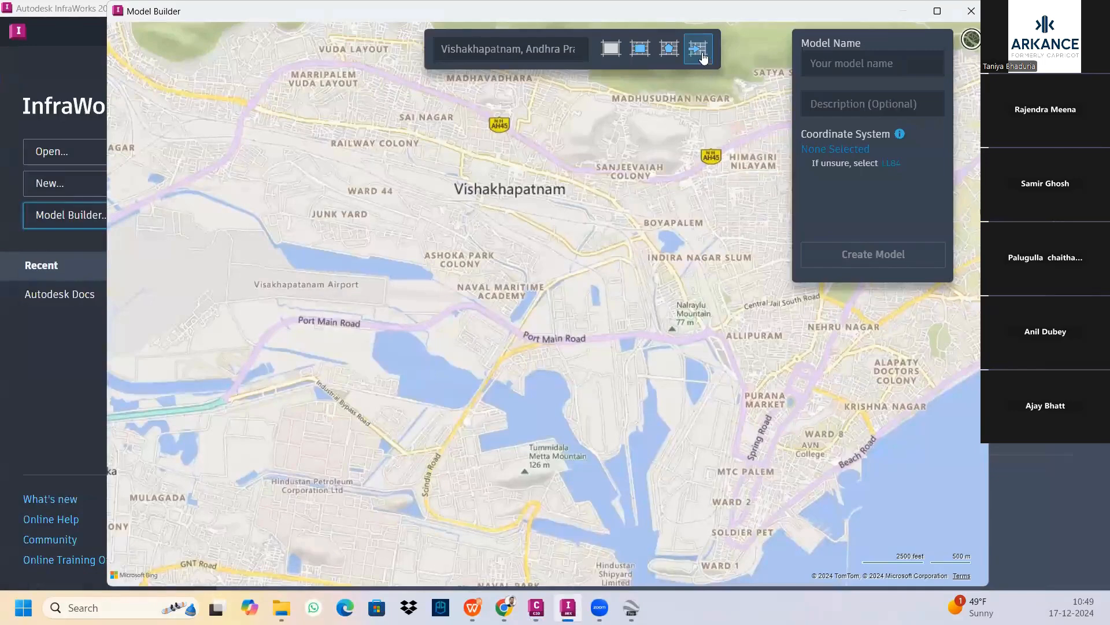
scroll(674, 249, "down", 1)
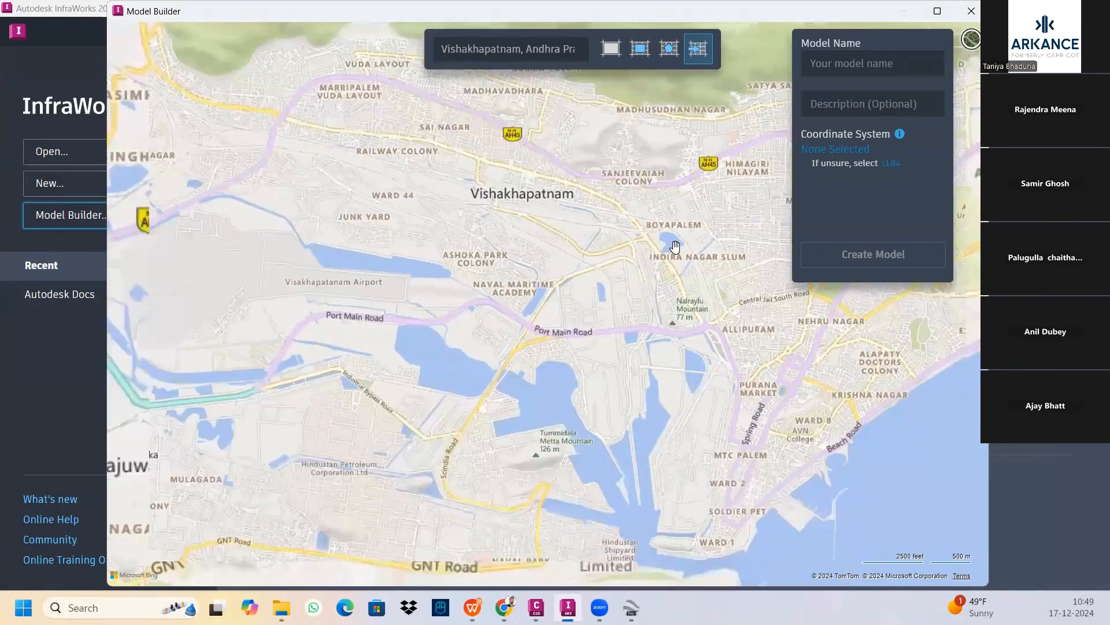
scroll(675, 249, "down", 3)
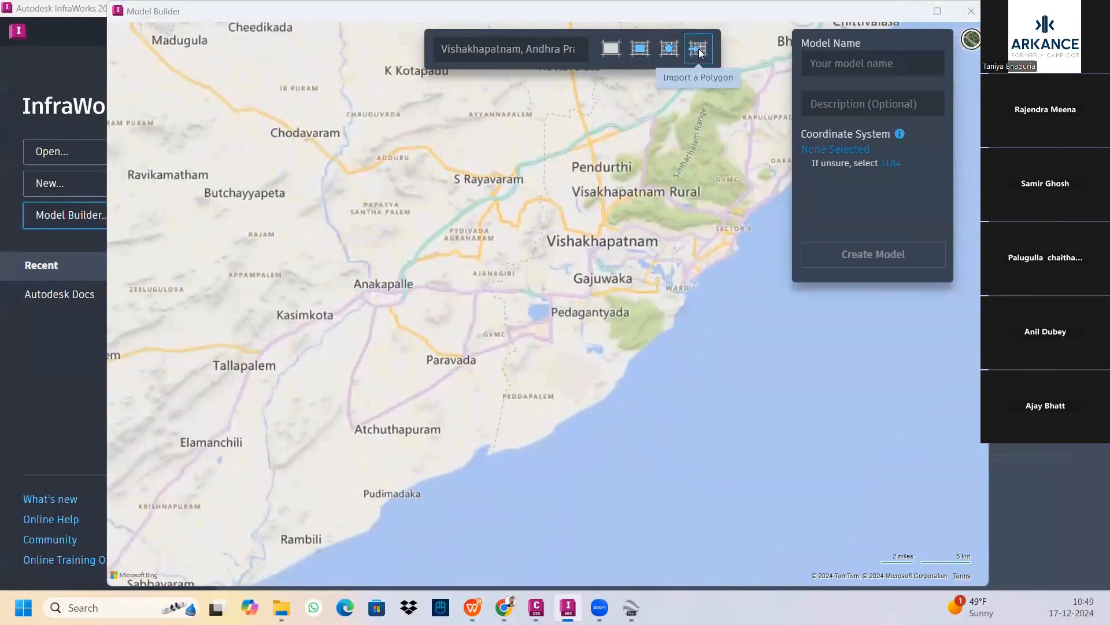
left_click(698, 50)
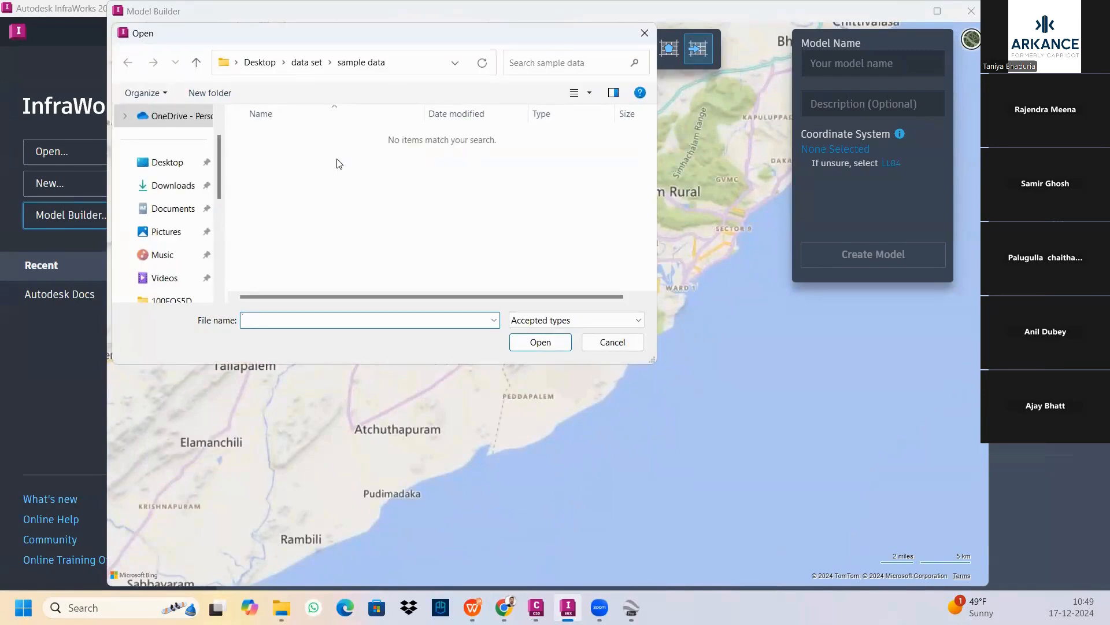
left_click(306, 62)
double_click(346, 201)
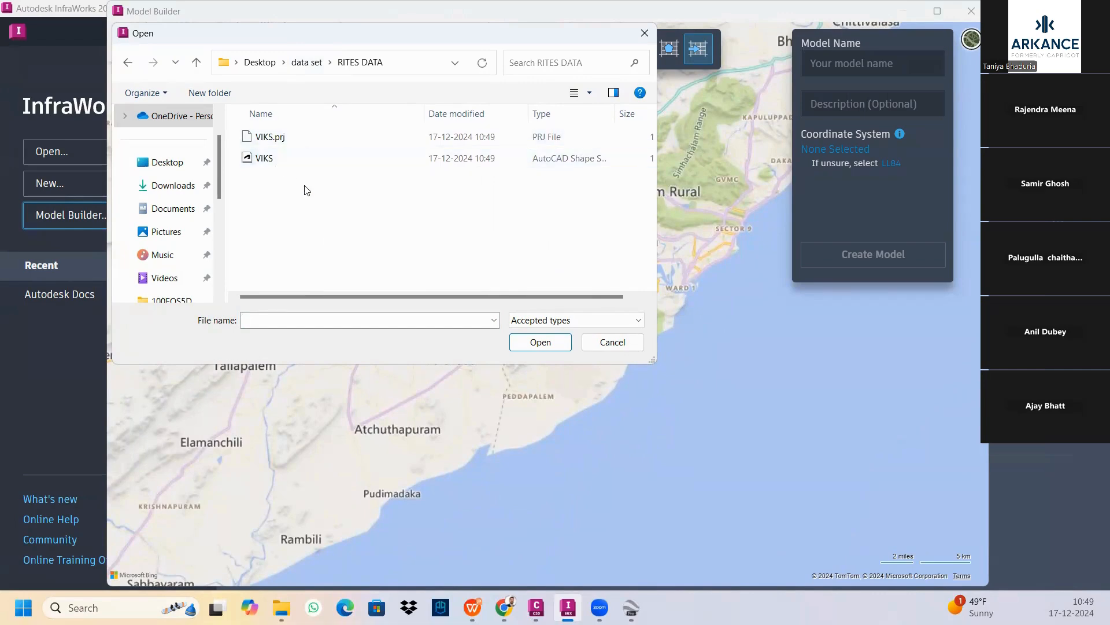
left_click_drag(305, 185, 266, 141)
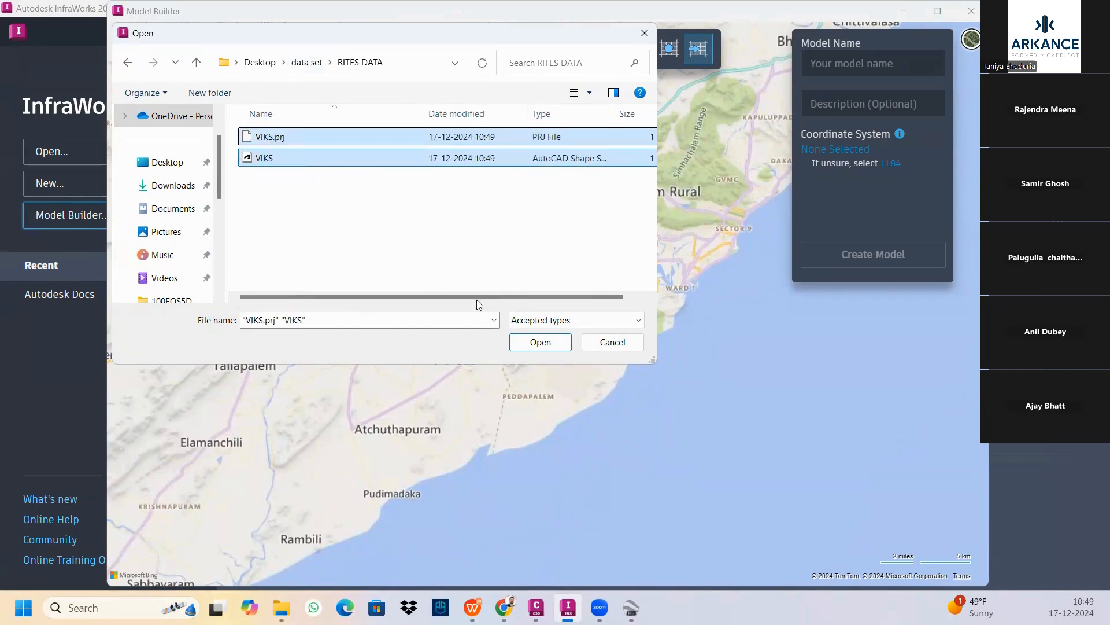
left_click(540, 342)
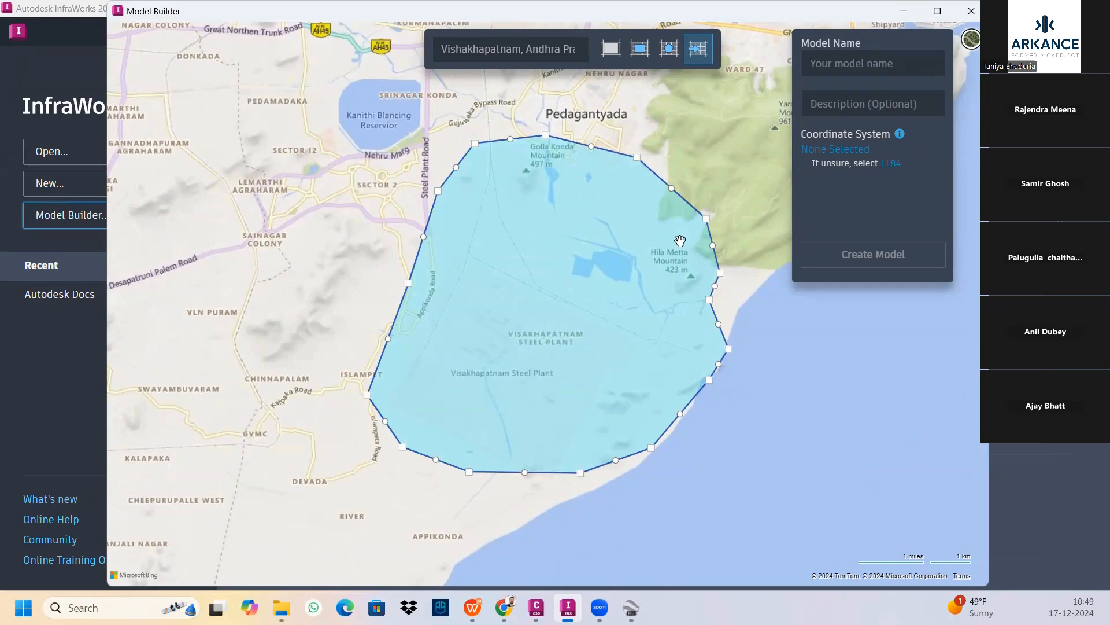
Name the model VIKS, assign the LL84 coordinate system, create the model and close Model Builder.
left_click(808, 62)
type("VIKS")
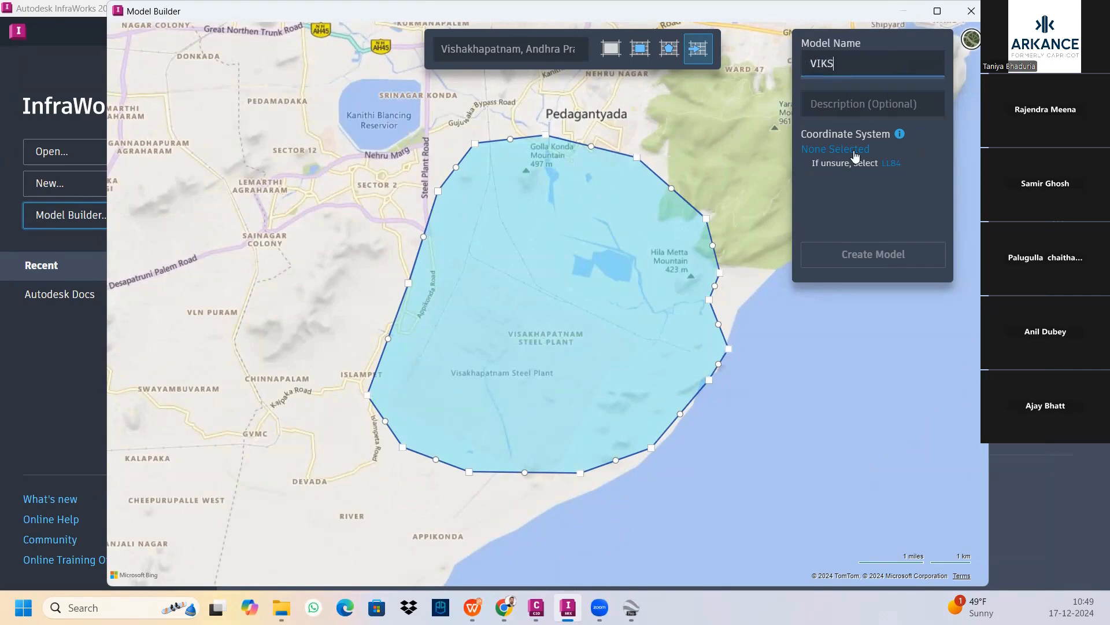
left_click(891, 166)
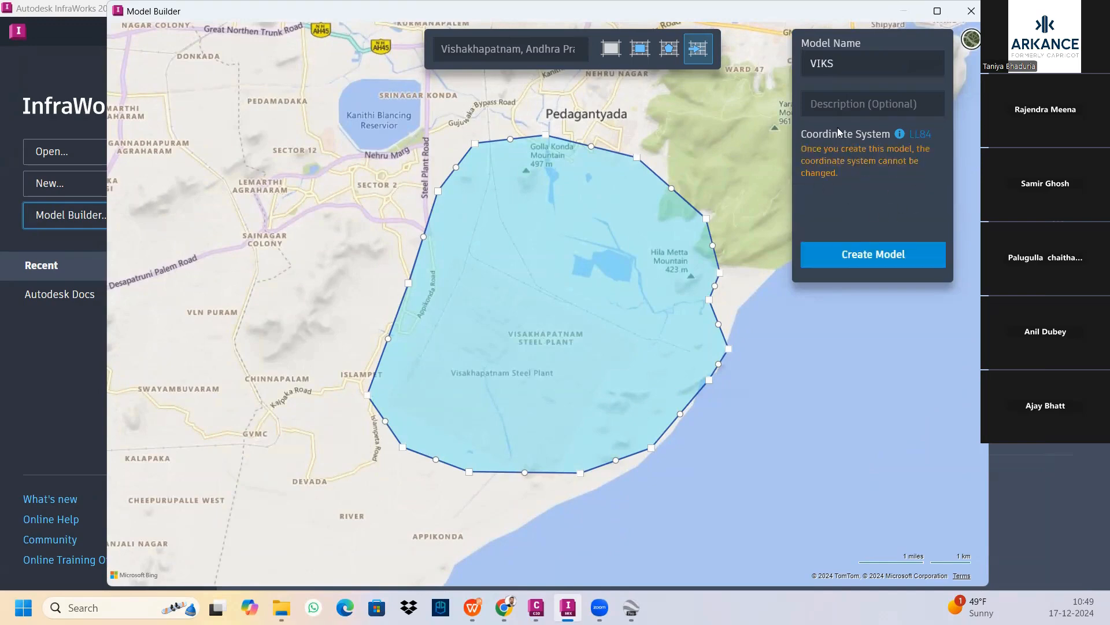
left_click(828, 254)
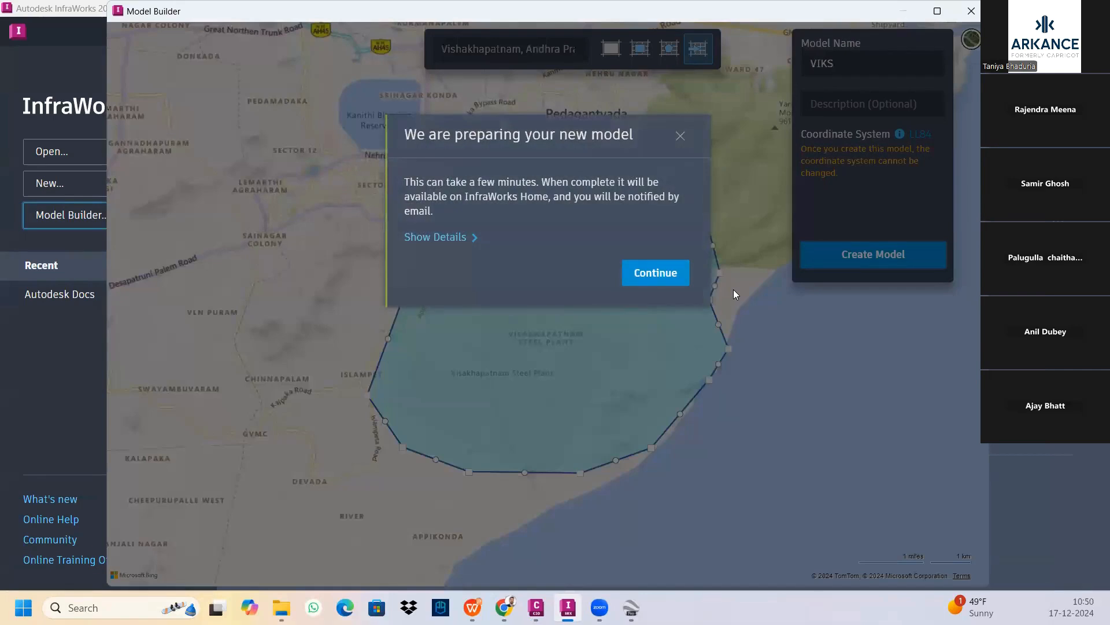
left_click(625, 273)
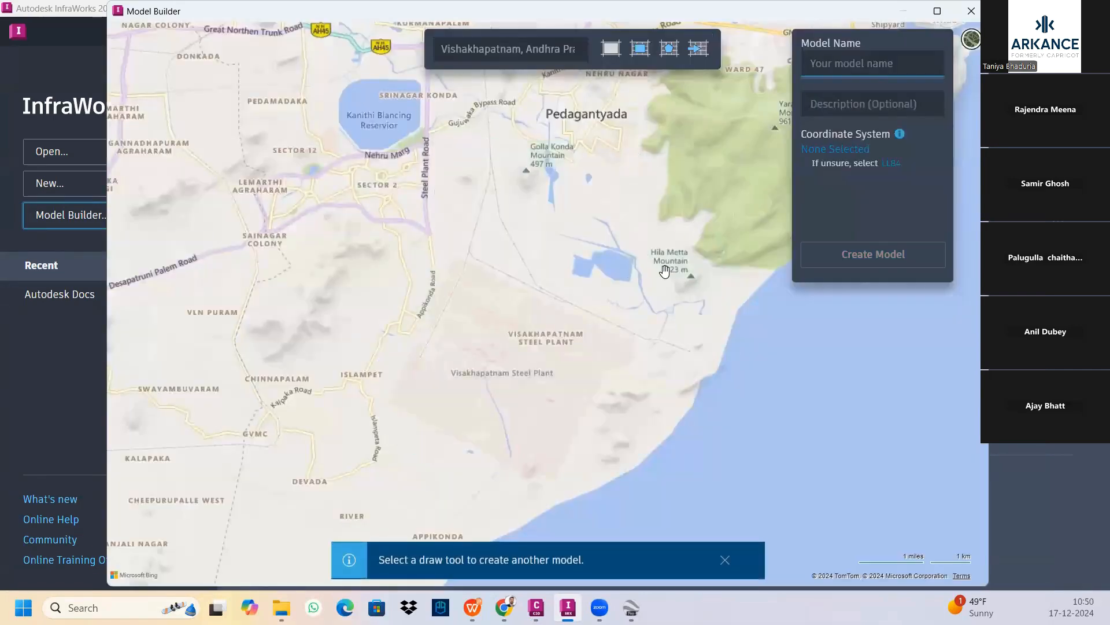
left_click(971, 39)
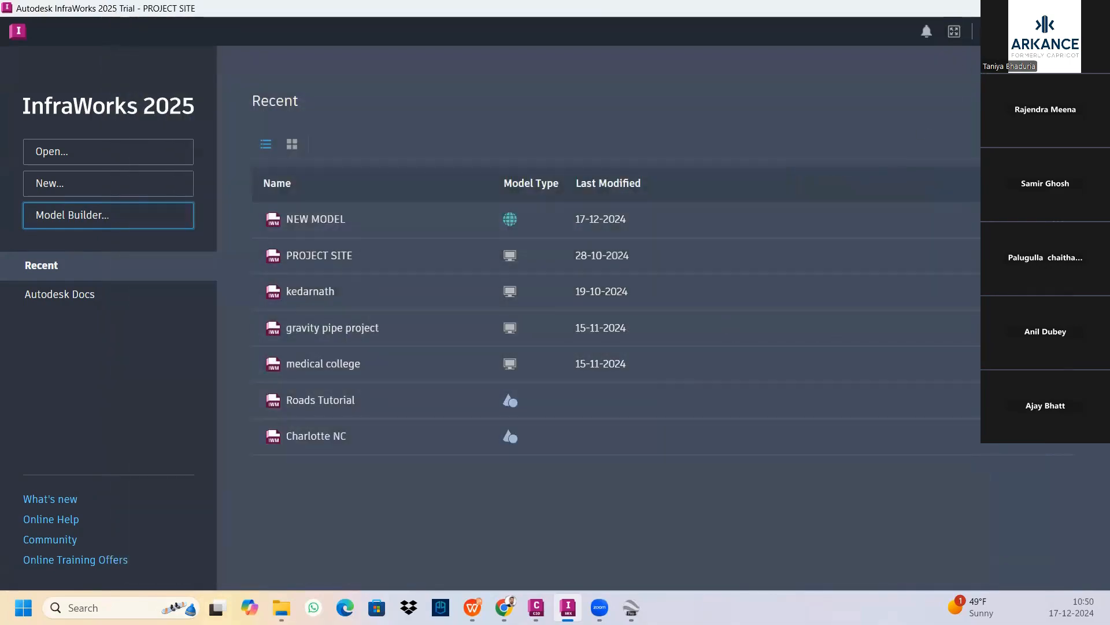
Return to Civil 3D and create a new blank drawing alongside Drawing3.
left_click(1029, 9)
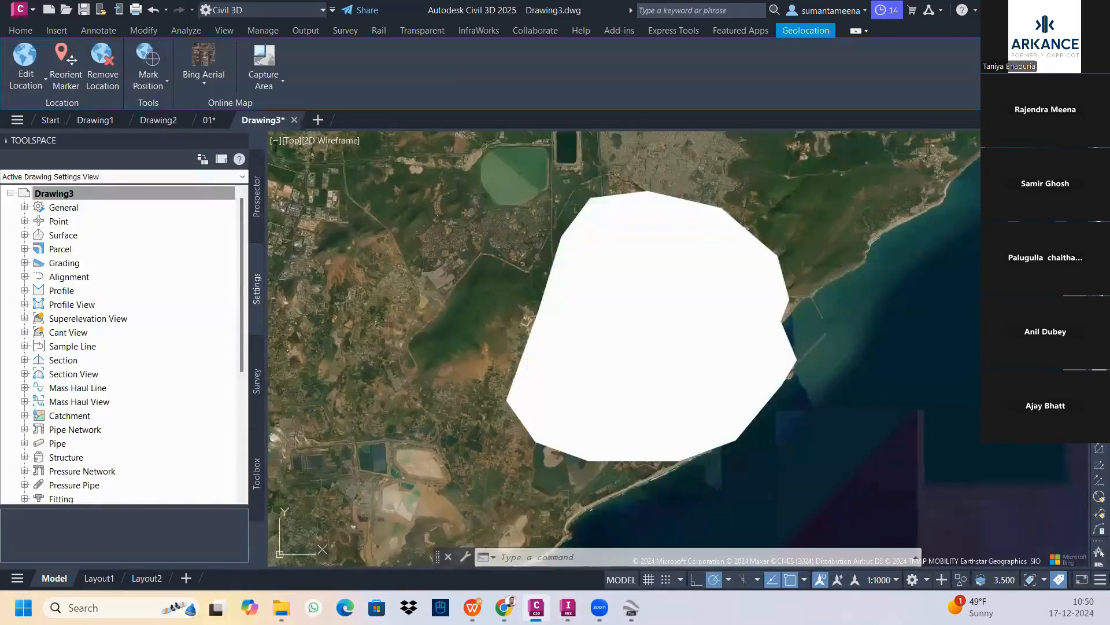
scroll(422, 223, "down", 4)
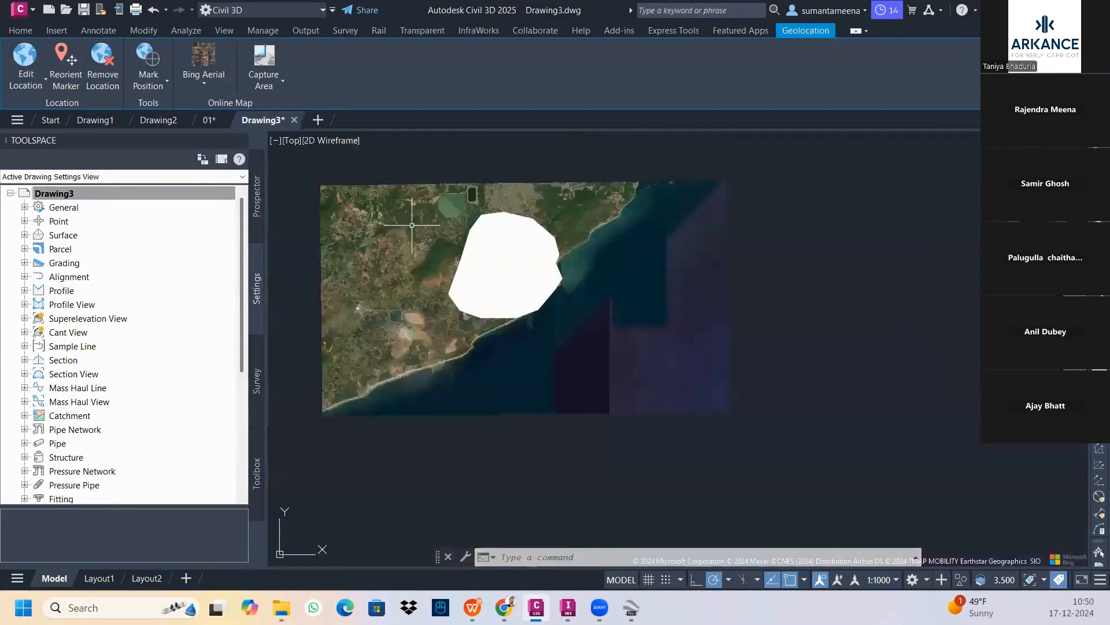
left_click(323, 122)
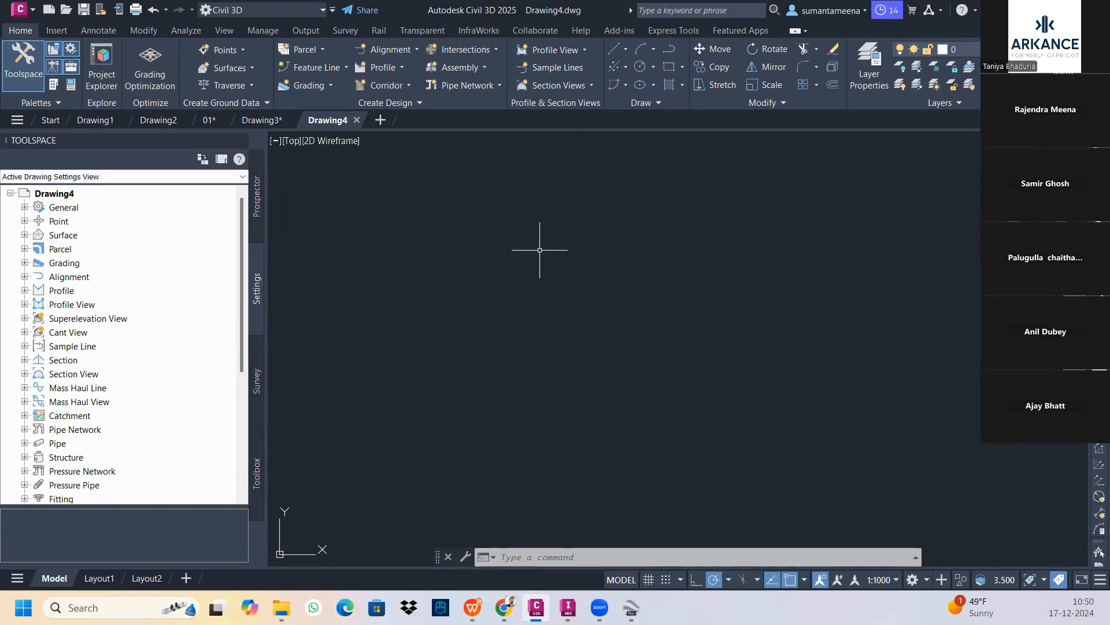
Start a point import in the new drawing and add the rites survey data text file from the sample data folder.
left_click(256, 206)
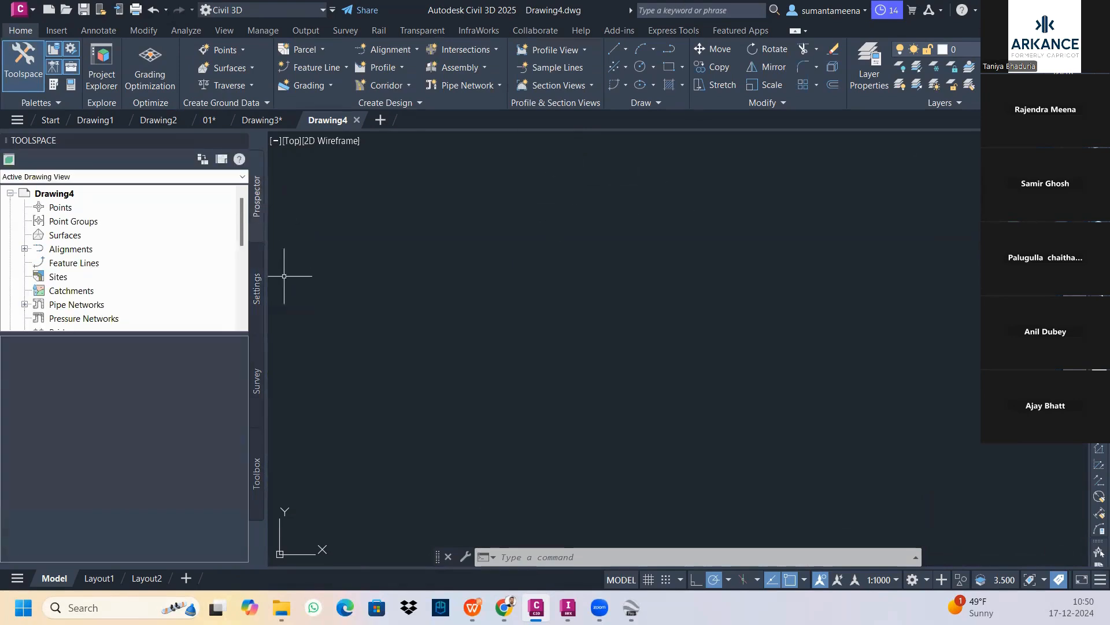
left_click(72, 208)
right_click(72, 208)
left_click(110, 213)
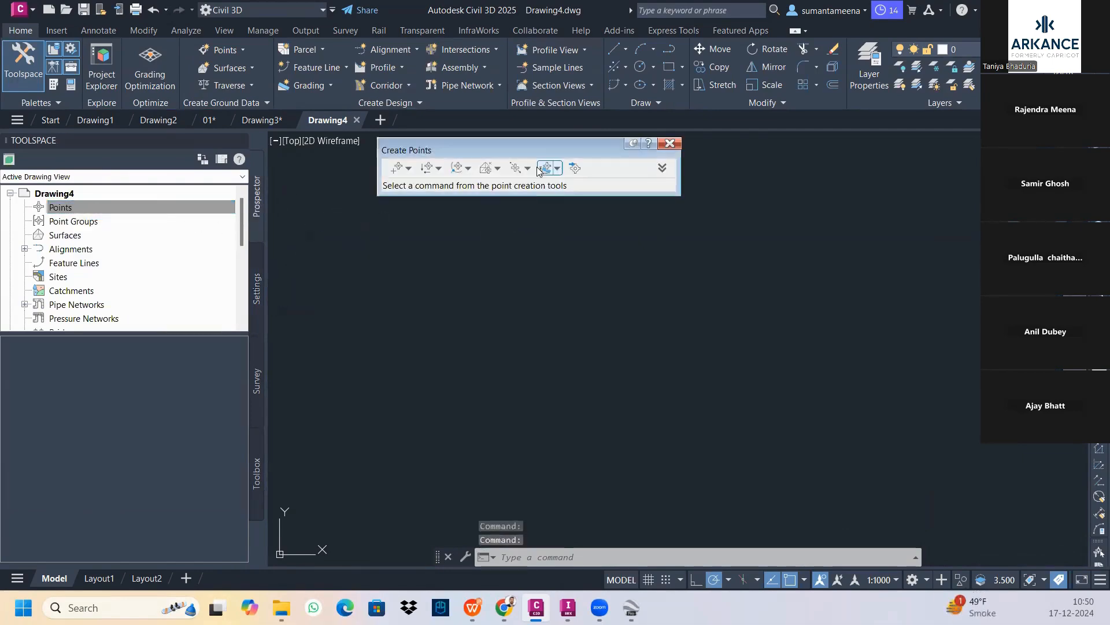
left_click(576, 169)
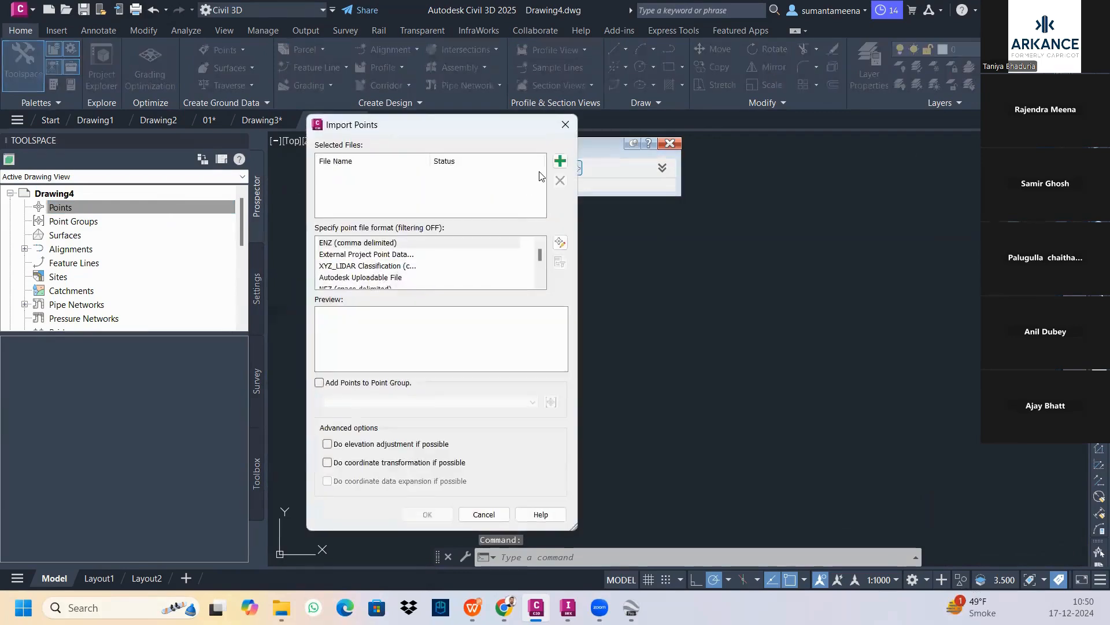
left_click(559, 161)
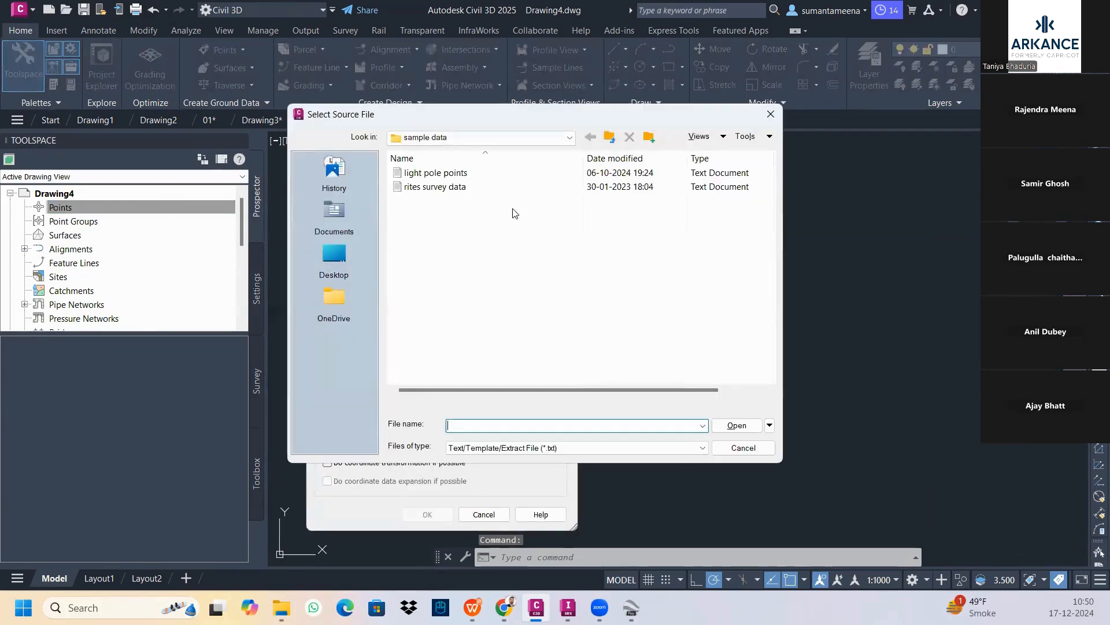
left_click(454, 191)
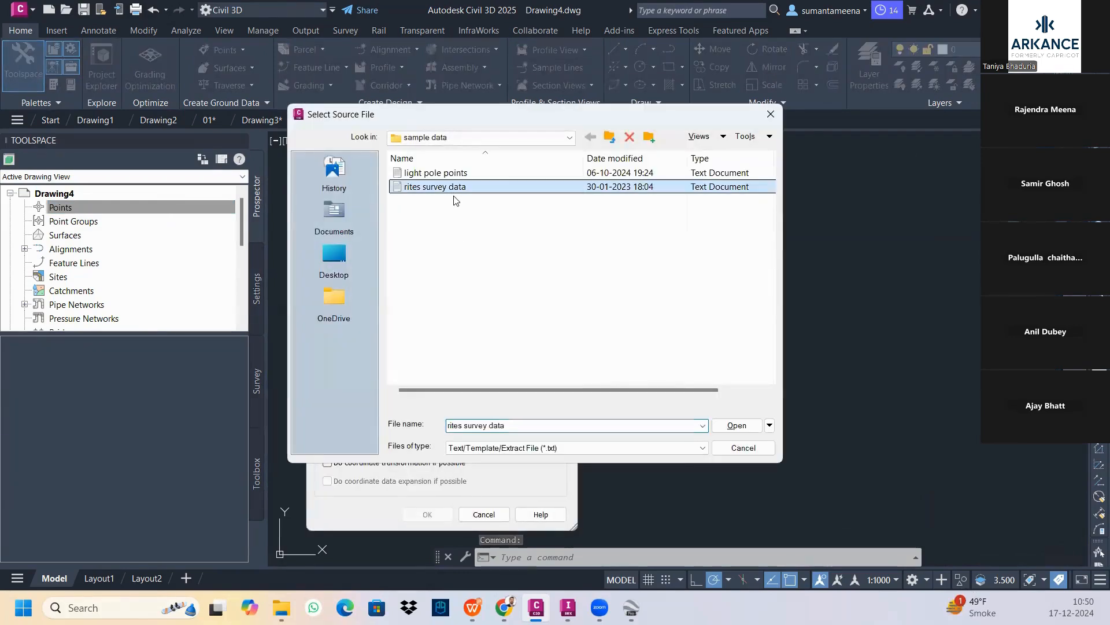
left_click(736, 424)
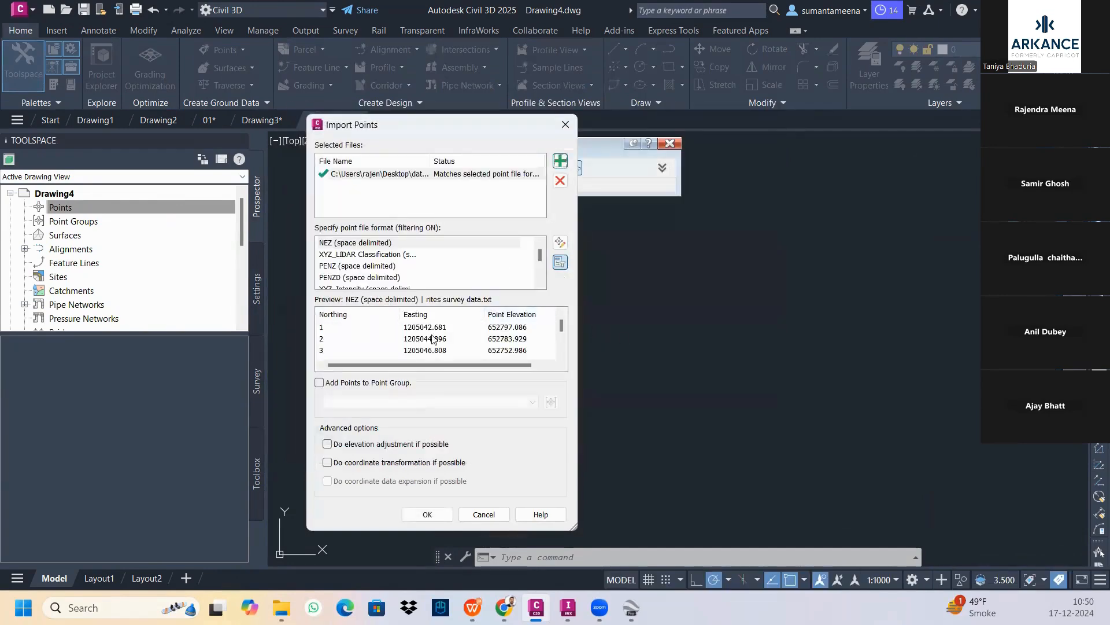
Import the survey points with the PNEZD (space delimited) format and zoom to the drawing extents.
scroll(381, 269, "down", 2)
left_click(376, 267)
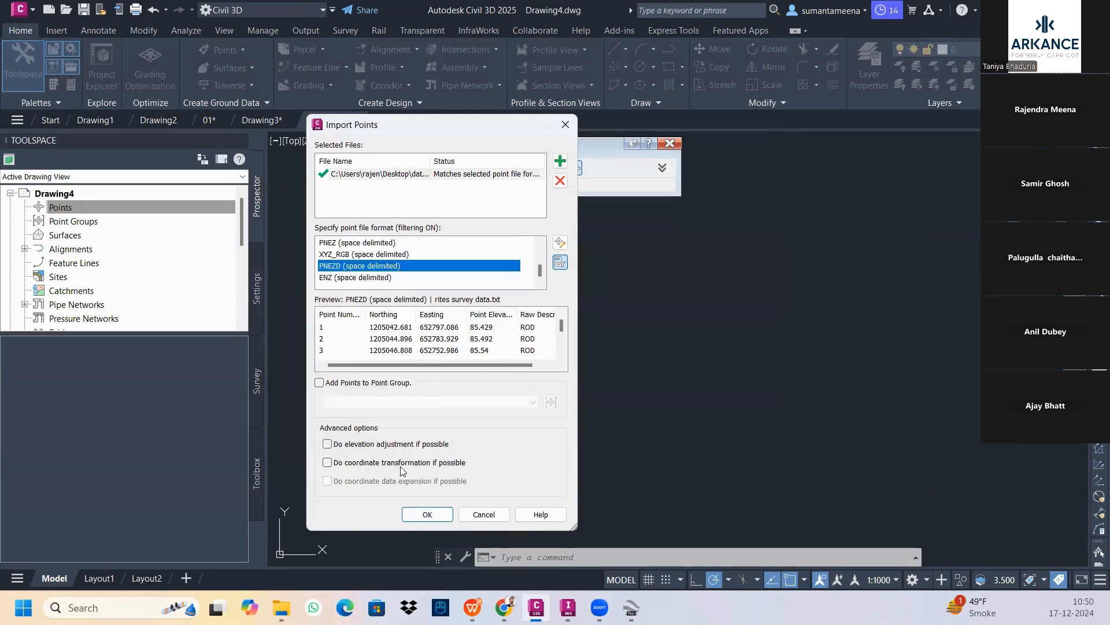
left_click(427, 514)
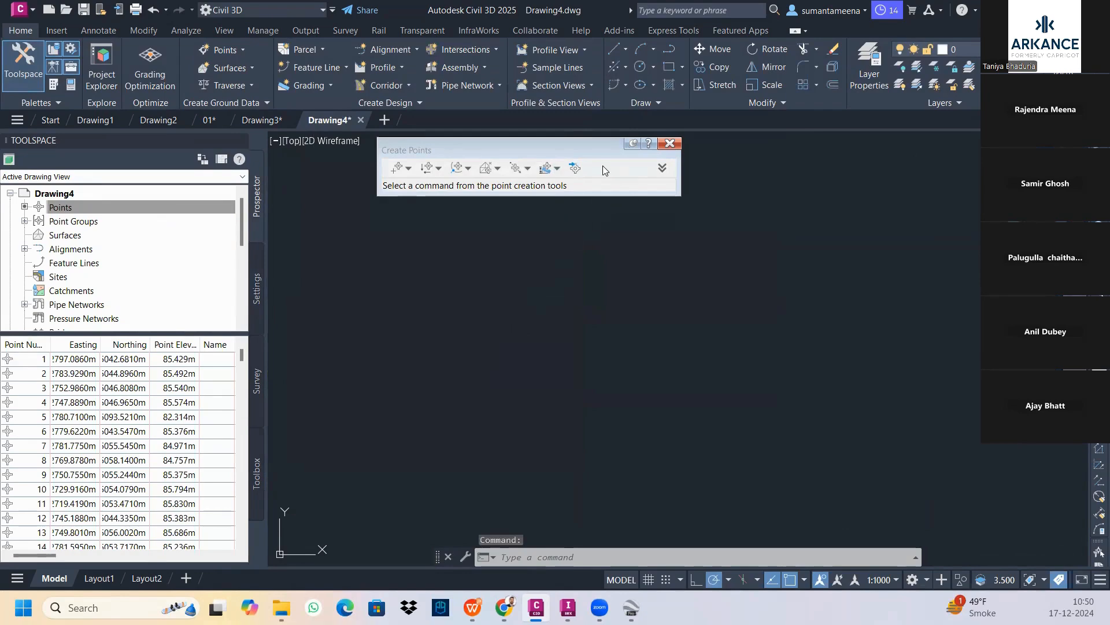
left_click(671, 142)
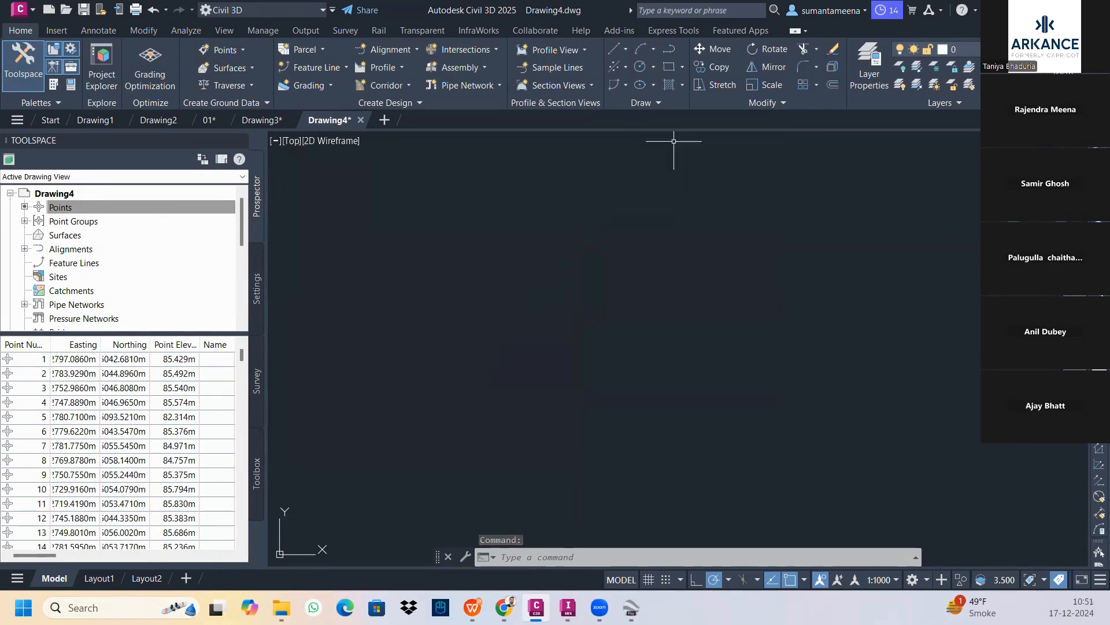
middle_click(622, 234)
middle_click(622, 235)
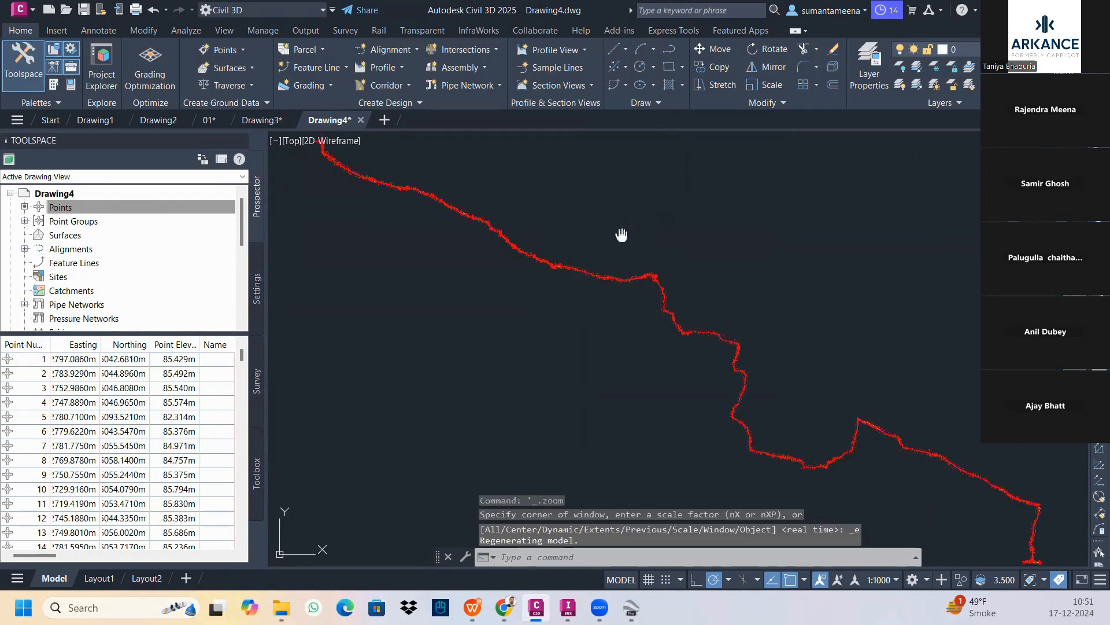
Assign the coordinate system code UTM84-43N in the drawing settings of Drawing4.
left_click(258, 288)
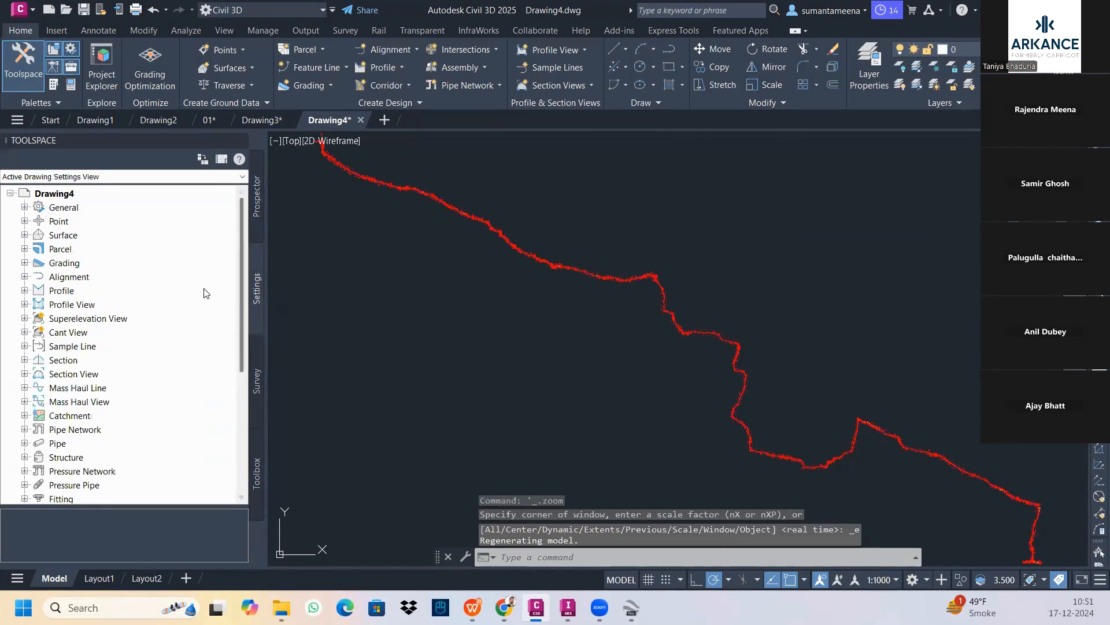
left_click(66, 194)
right_click(65, 195)
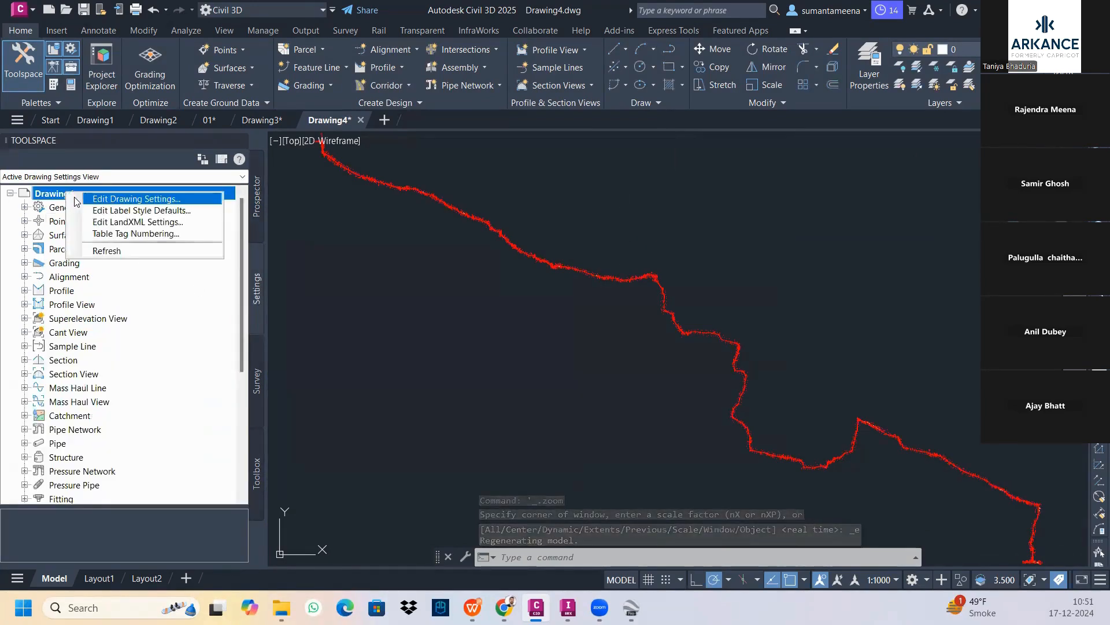
left_click(116, 197)
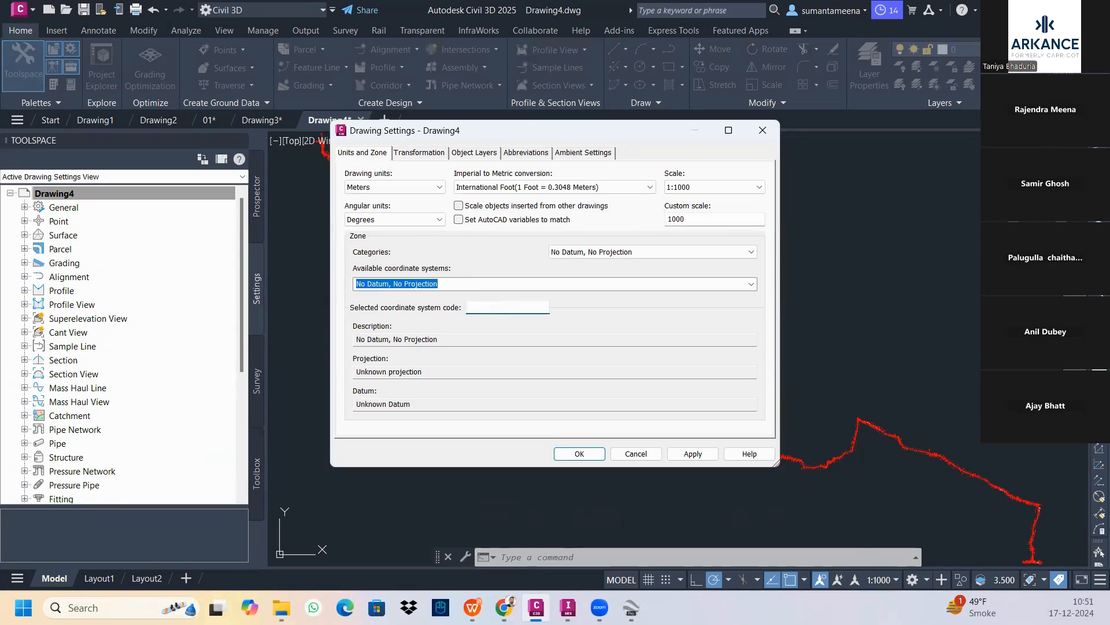
type("UTM84-")
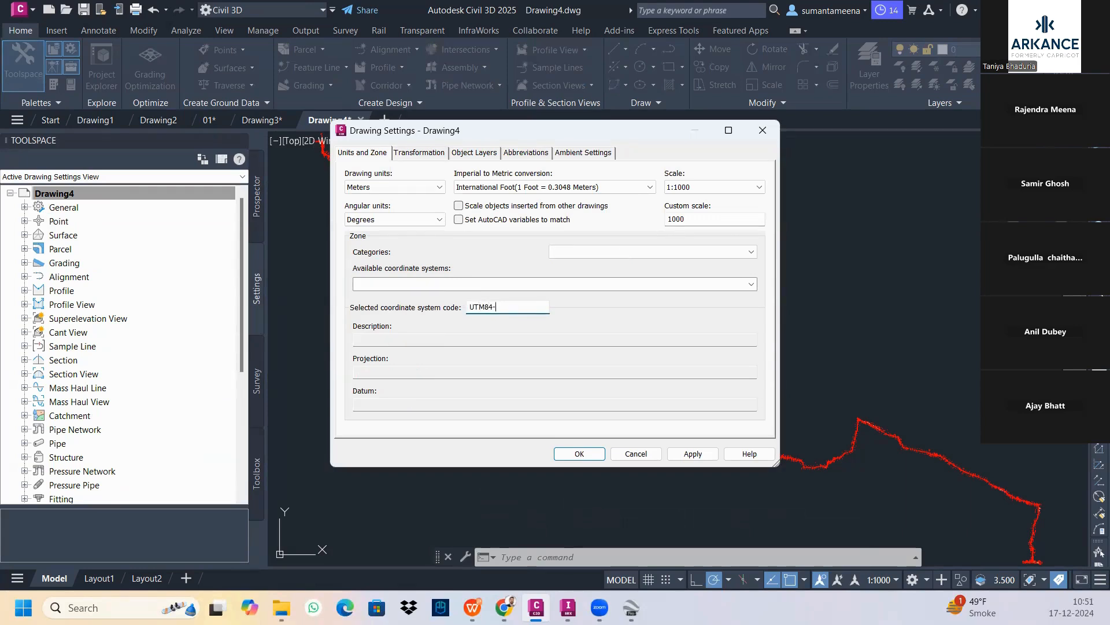
type("43N")
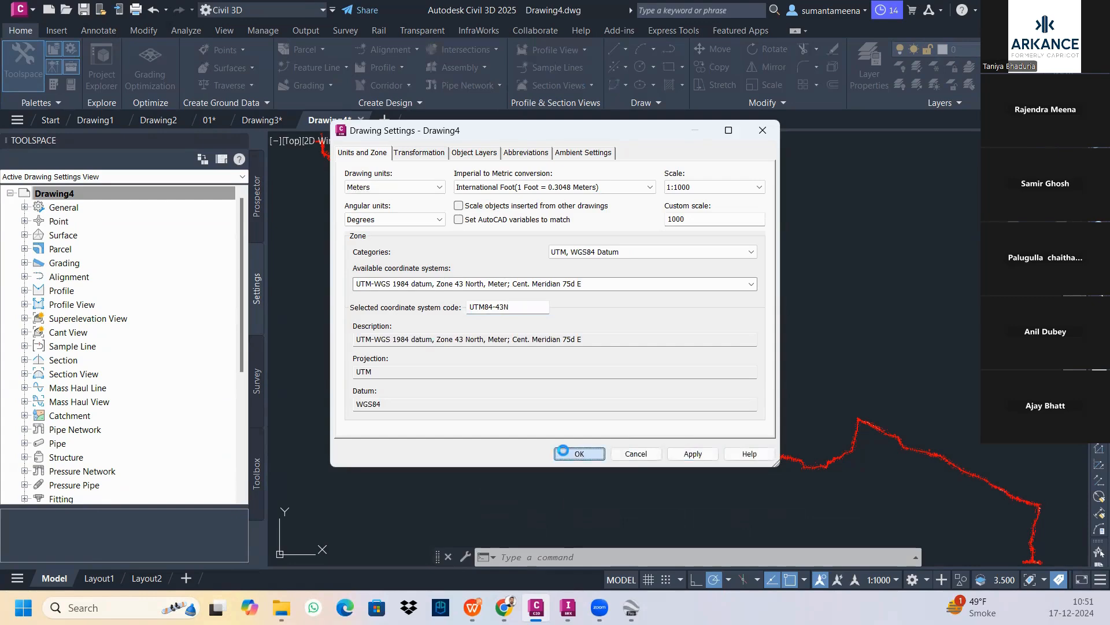
left_click(578, 453)
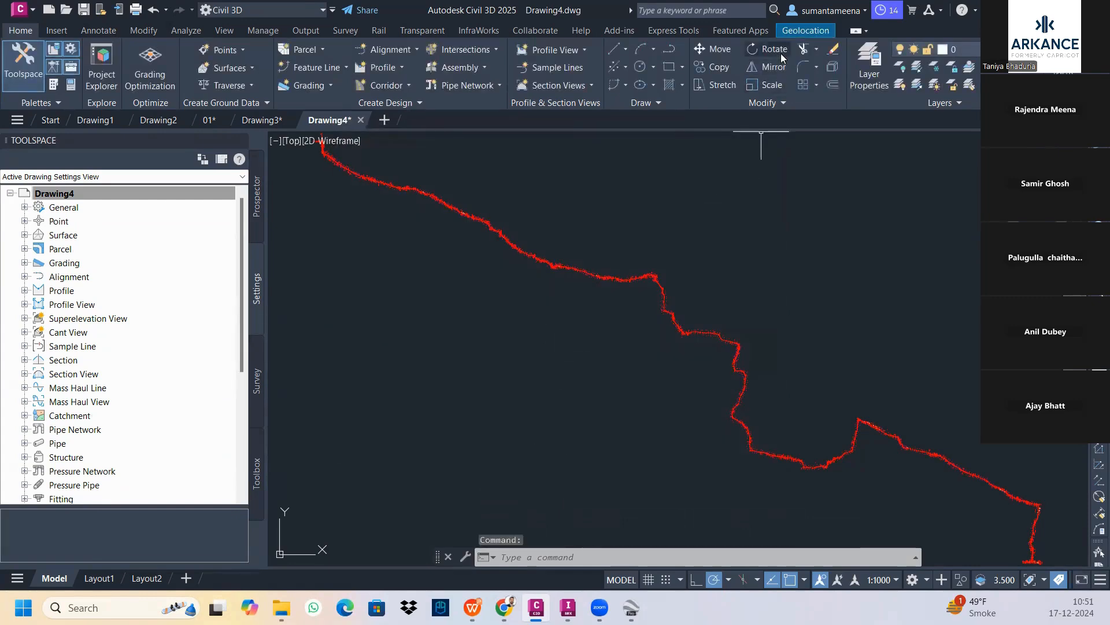
Turn on the Bing Aerial online map behind the survey points and inspect their alignment with the road up close.
scroll(777, 278, "down", 4)
middle_click_drag(777, 278, 632, 250)
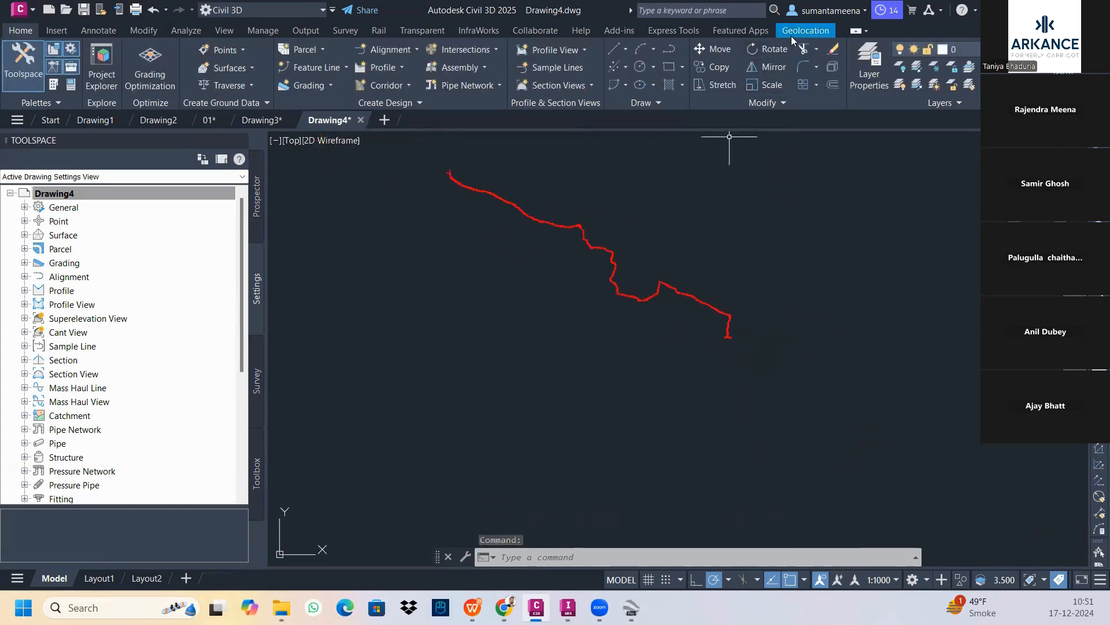
left_click(810, 30)
left_click(198, 76)
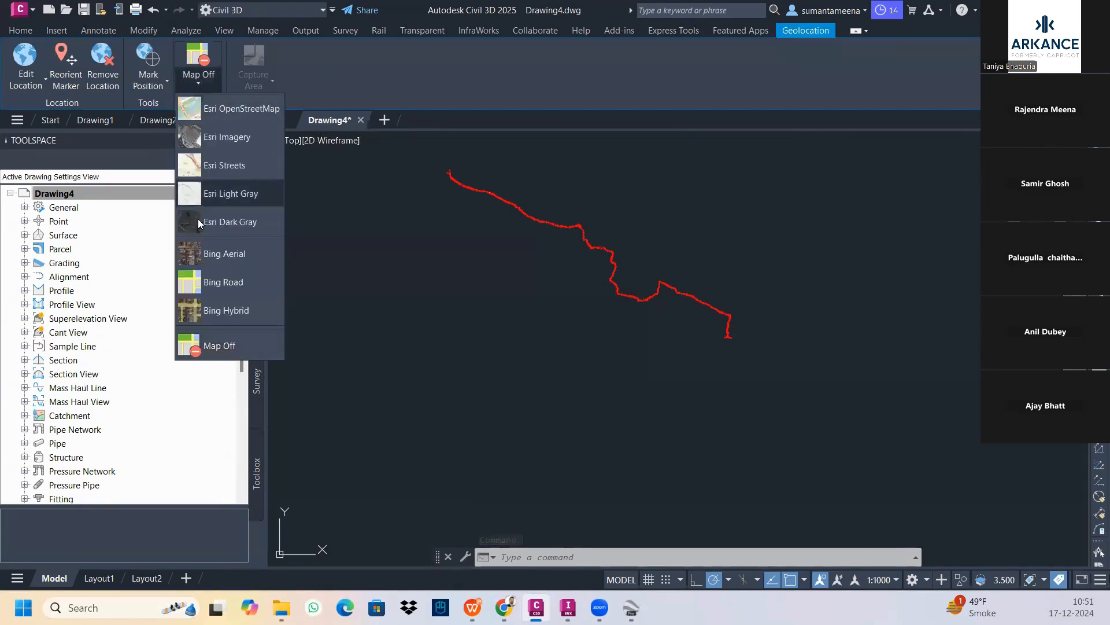
left_click(223, 251)
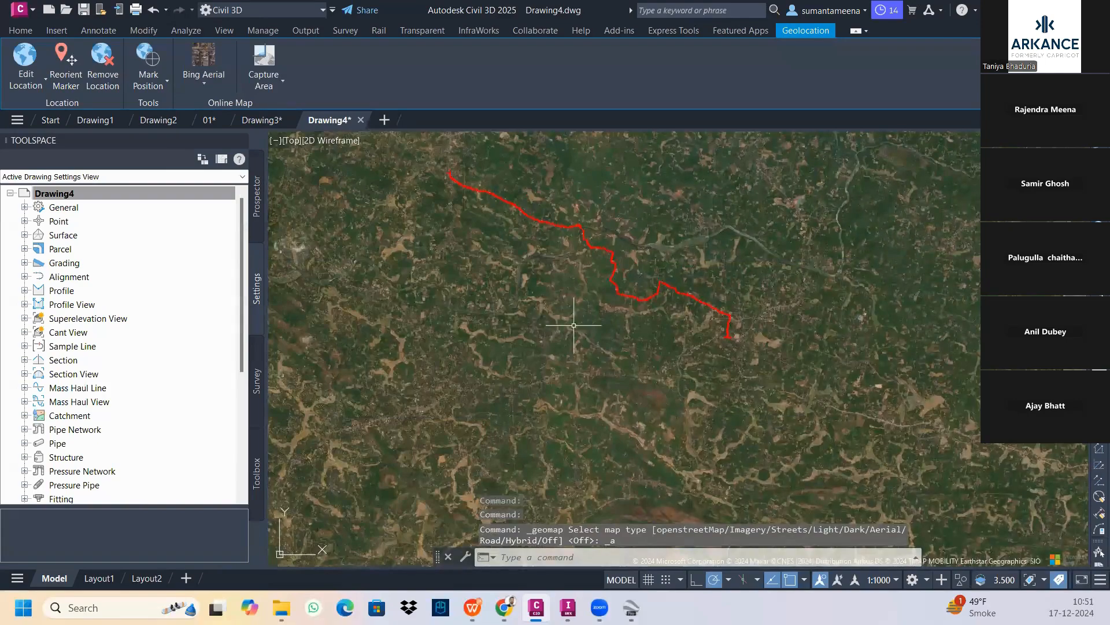
scroll(712, 327, "up", 8)
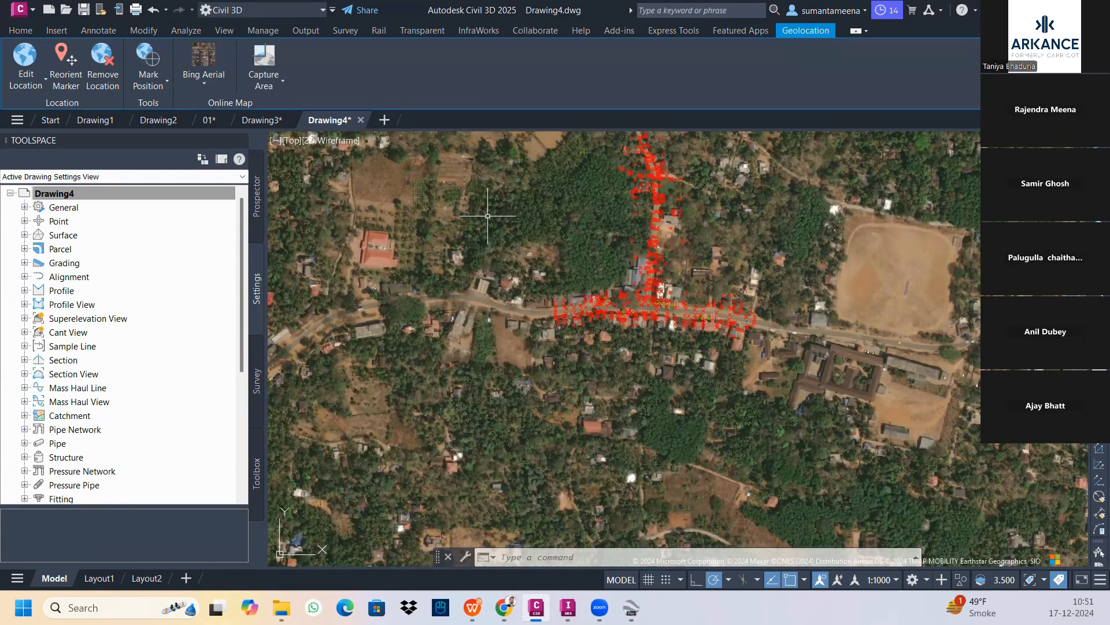
Start creating a new surface from the Surfaces collection of Drawing4.
left_click(257, 199)
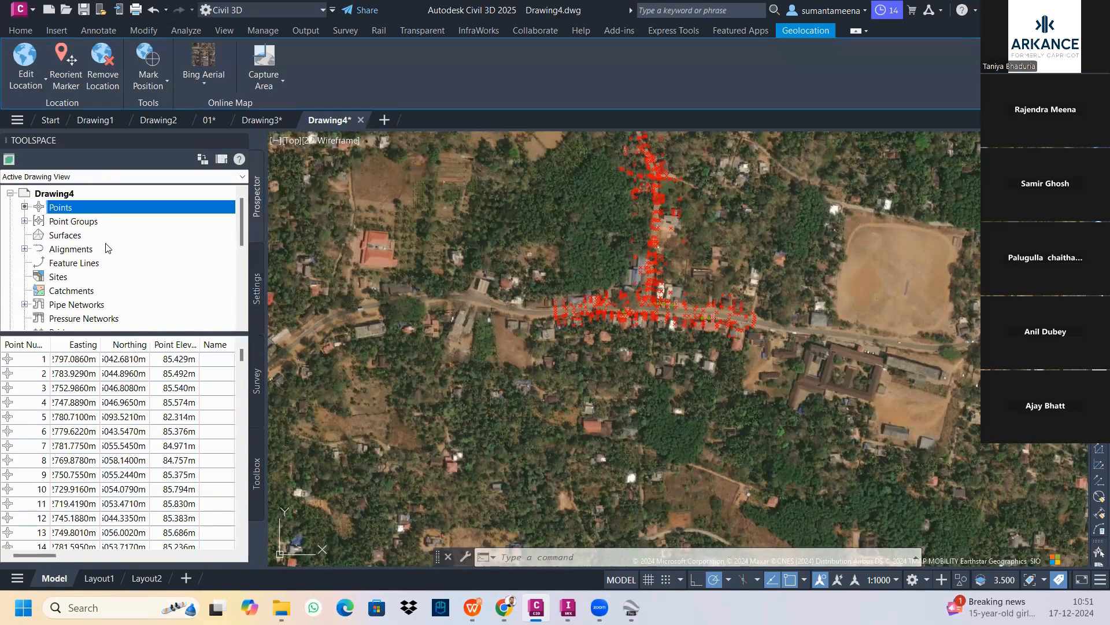
scroll(602, 317, "down", 4)
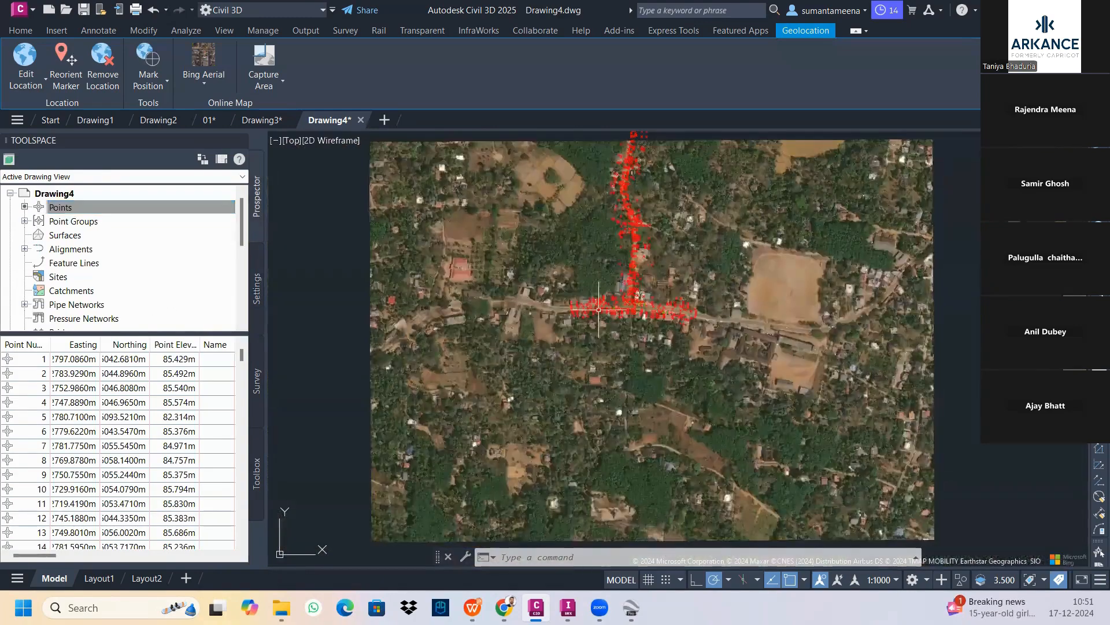
scroll(601, 317, "down", 3)
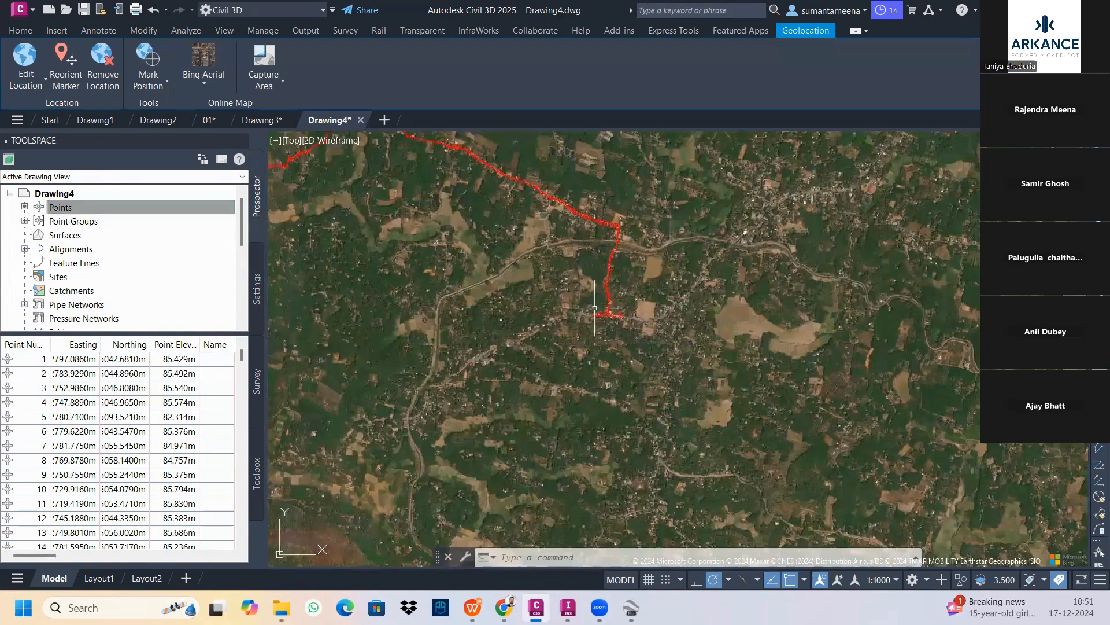
scroll(588, 299, "down", 3)
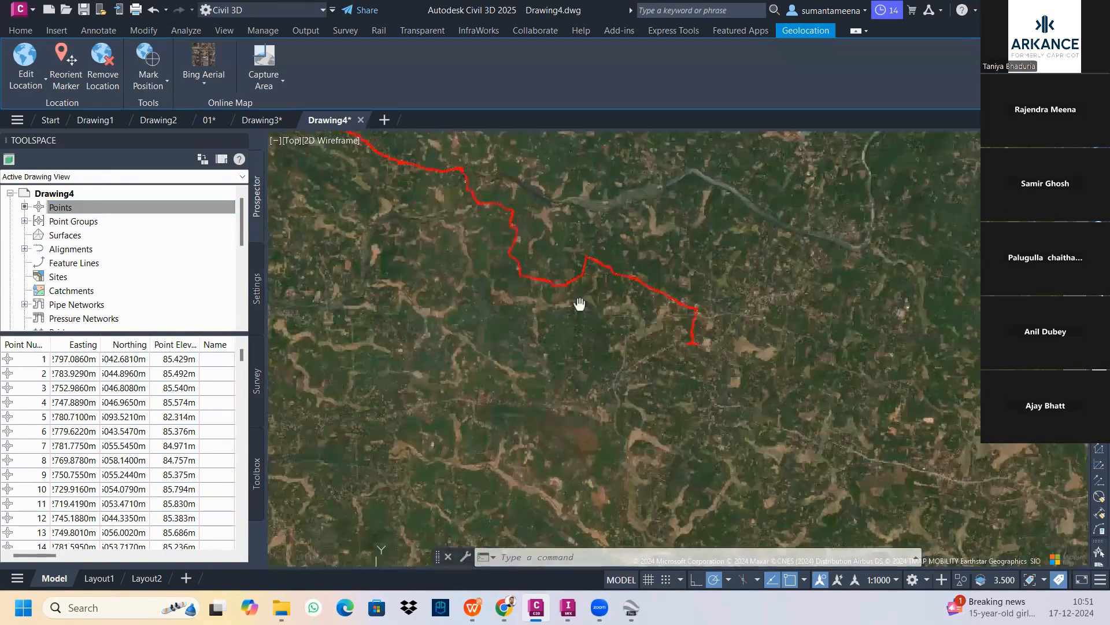
left_click(69, 237)
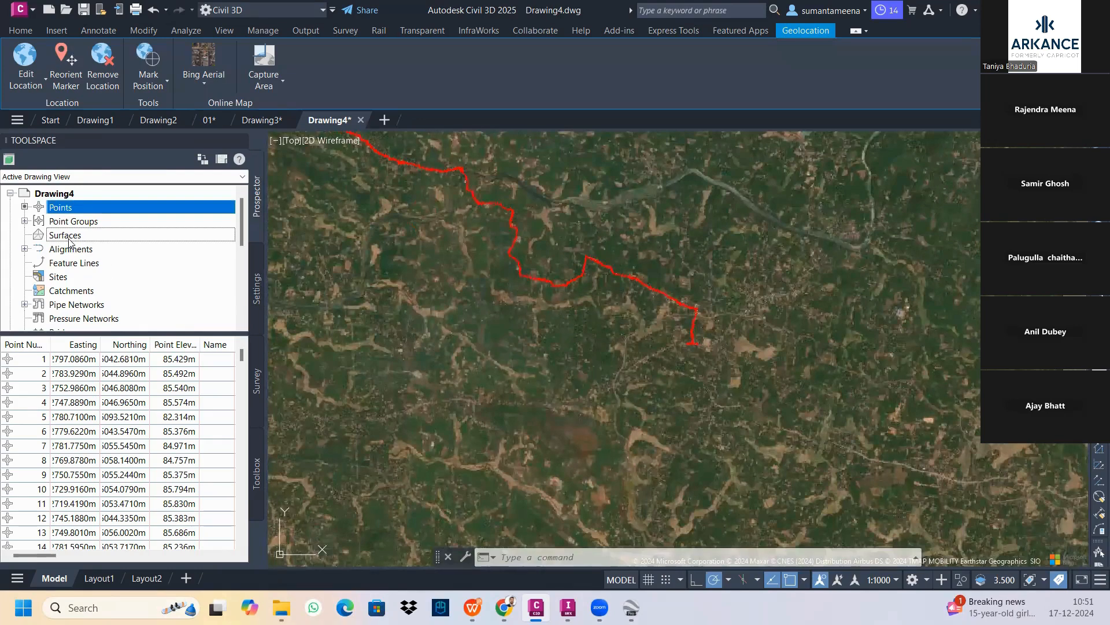
right_click(69, 242)
left_click(102, 246)
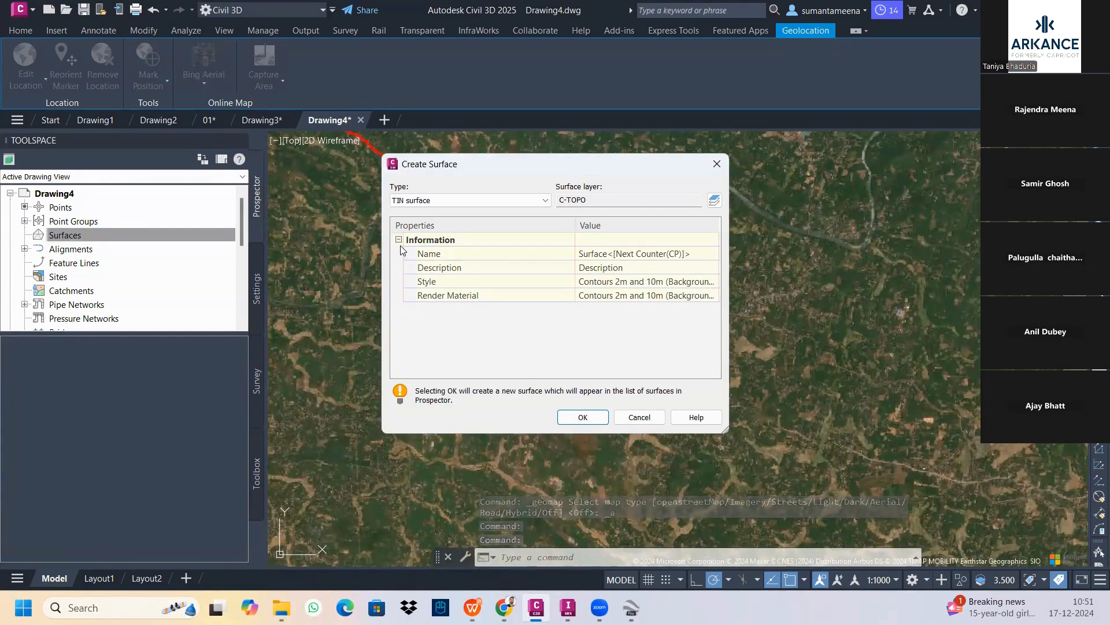
Set the new surface's type to TIN volume surface and review the available surface types.
left_click(440, 203)
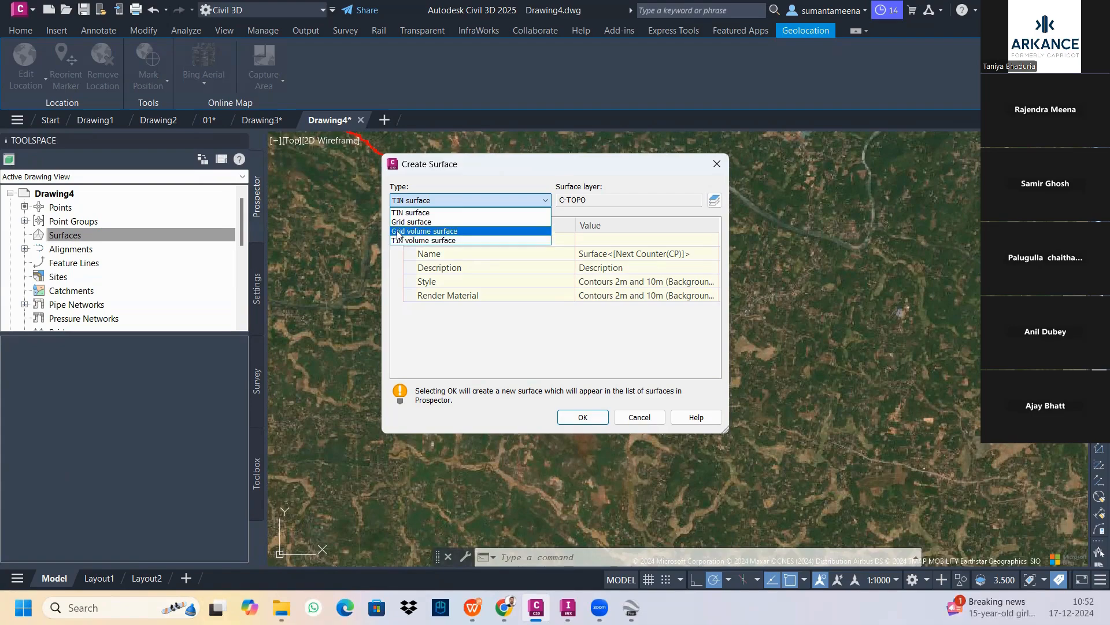
left_click(410, 239)
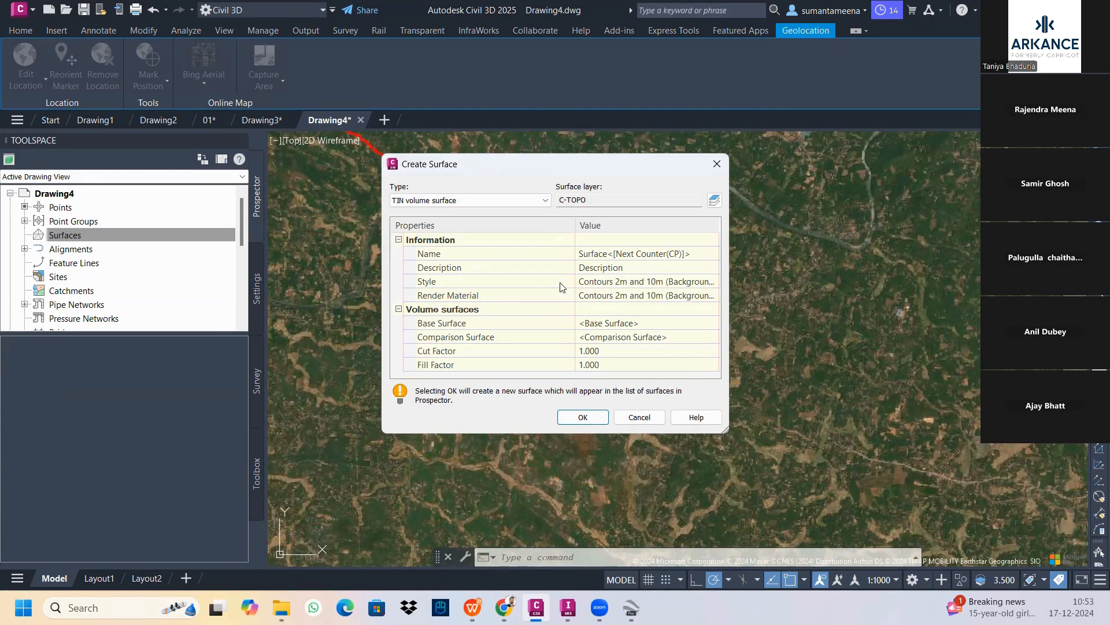
left_click(471, 205)
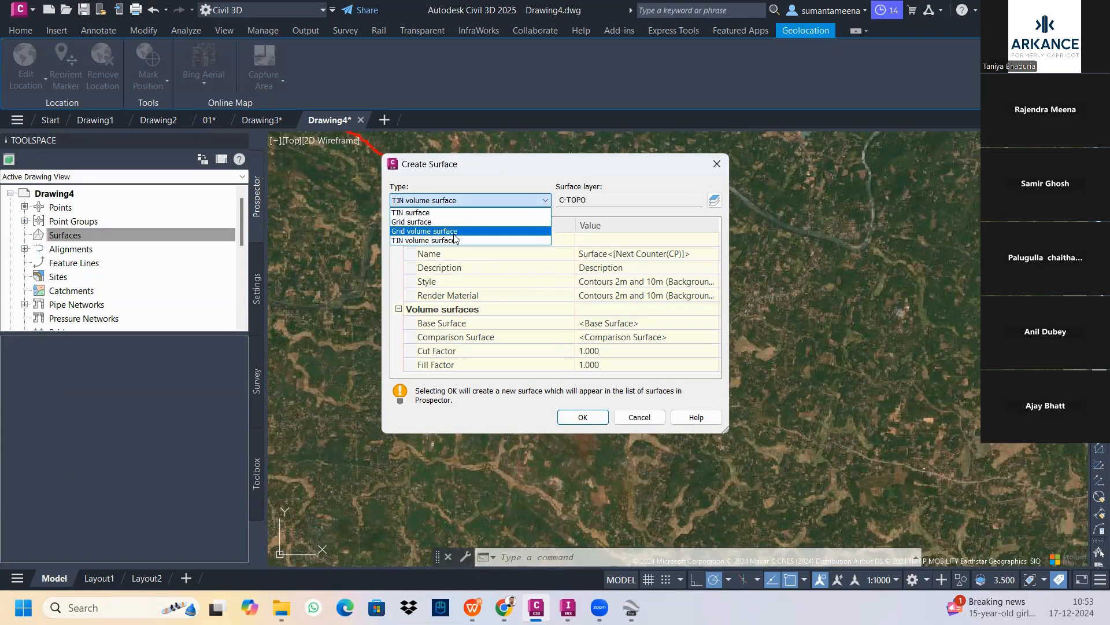
left_click(641, 172)
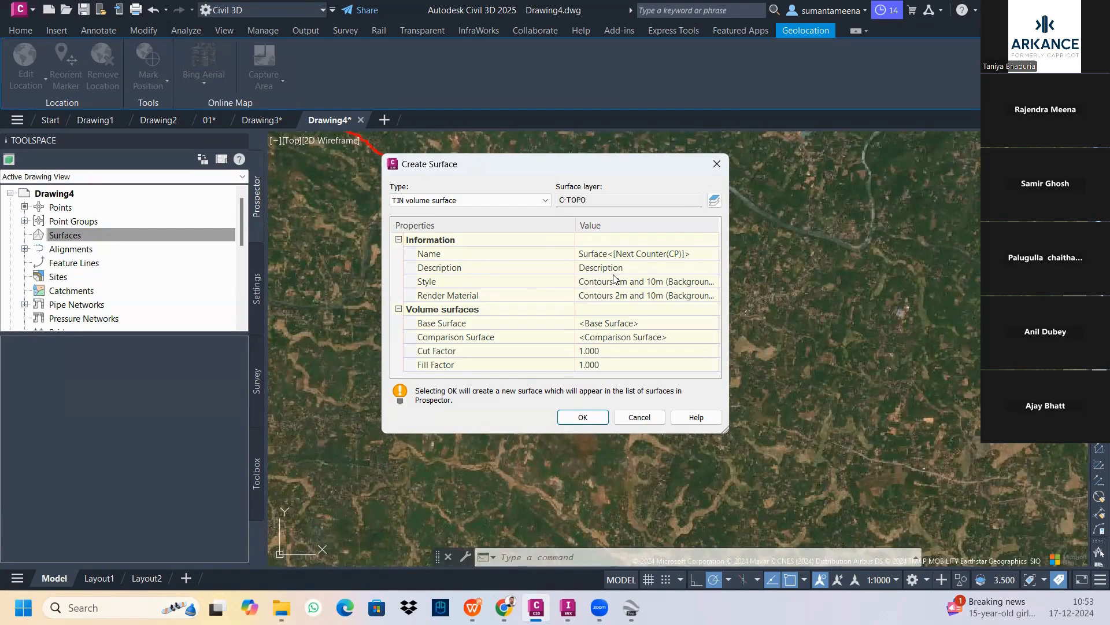
Set the new surface's style to Contours 1m and 5m (Design).
left_click(708, 282)
left_click(712, 283)
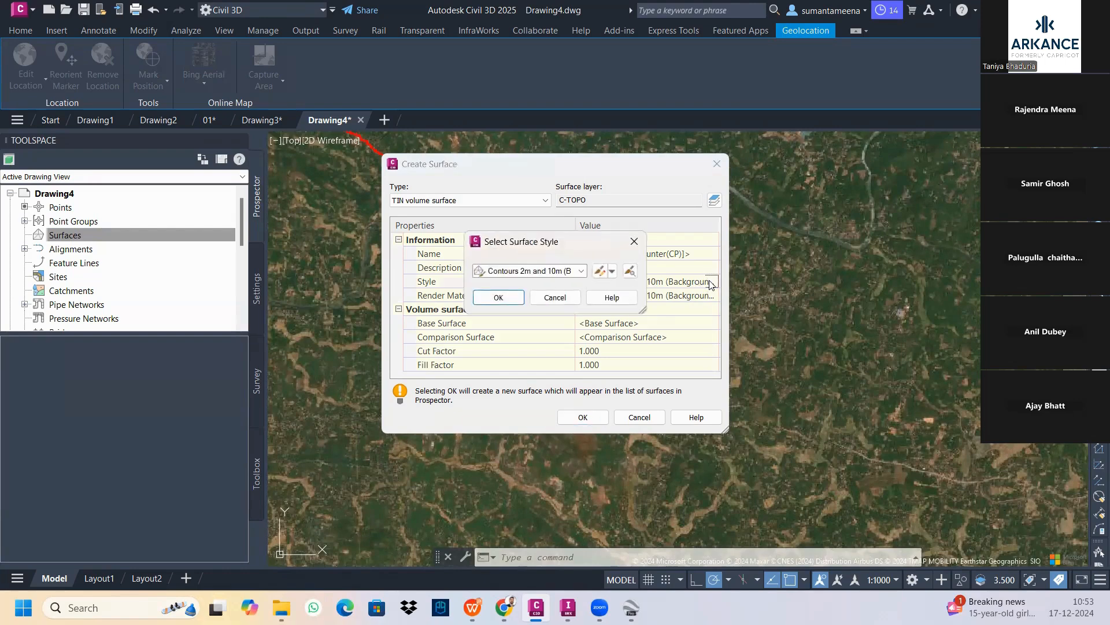
left_click(582, 271)
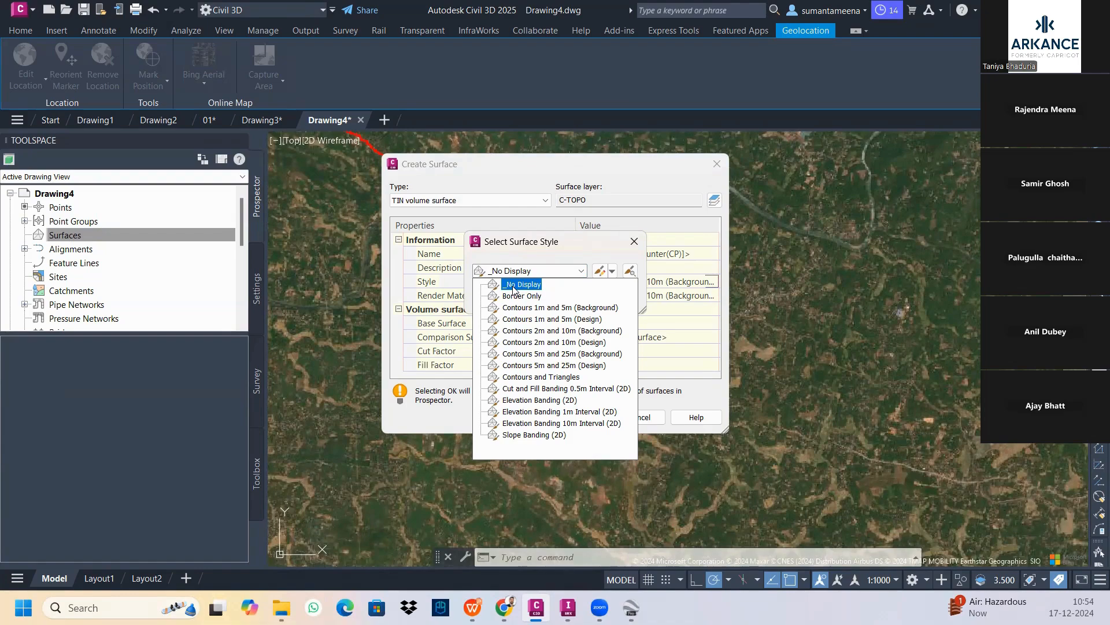
left_click(519, 319)
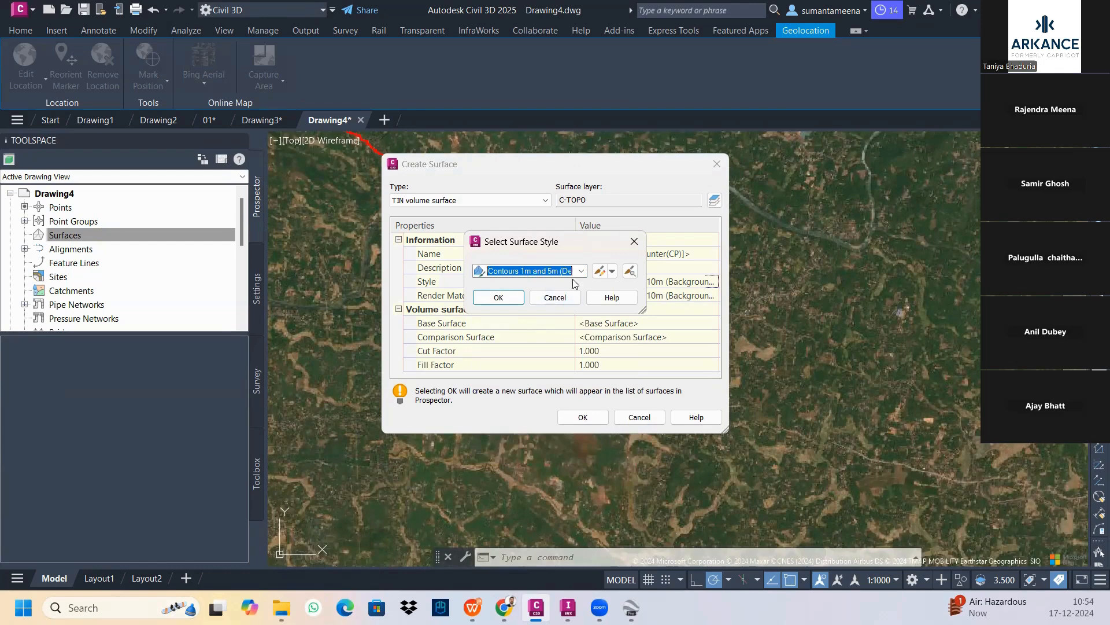
left_click(499, 297)
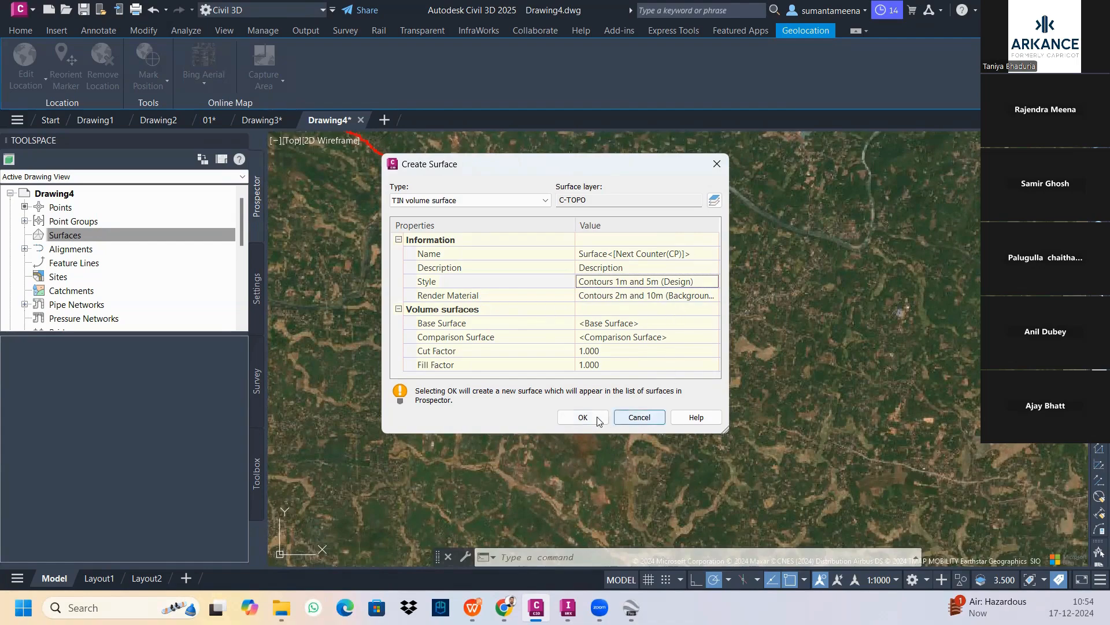
Change the surface type to TIN surface, name it NGL and create the surface.
left_click(582, 417)
left_click(584, 334)
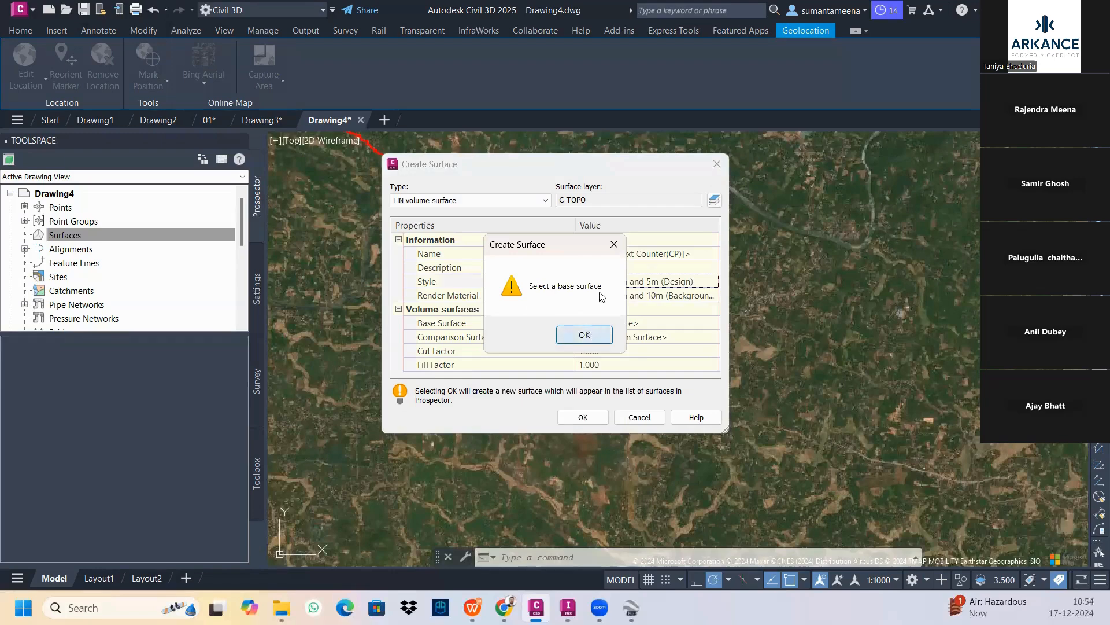
left_click(463, 200)
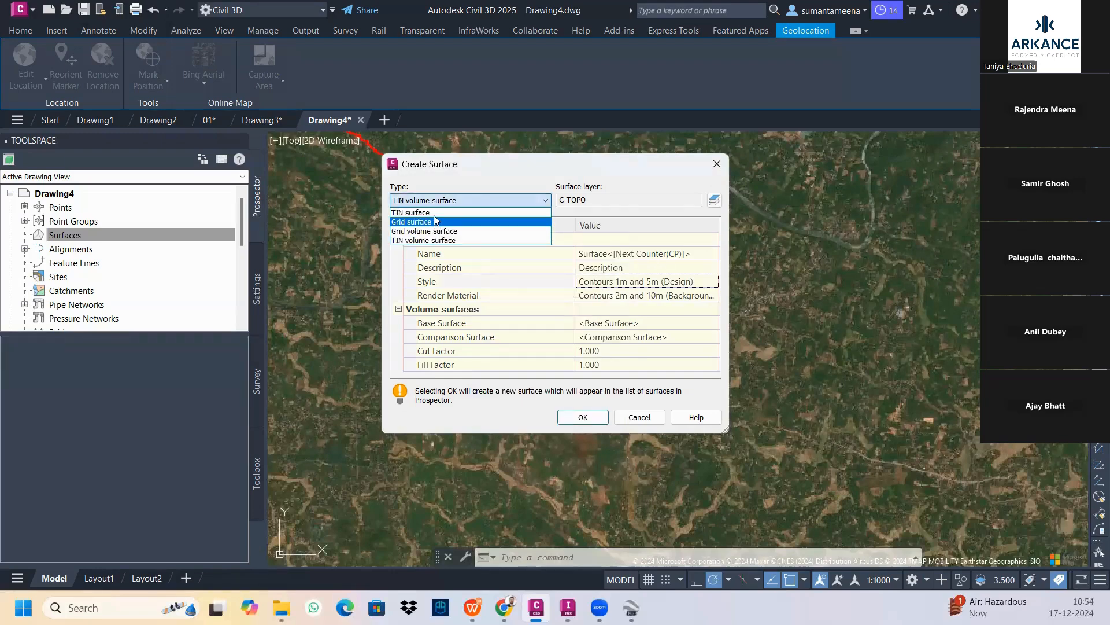
left_click(438, 213)
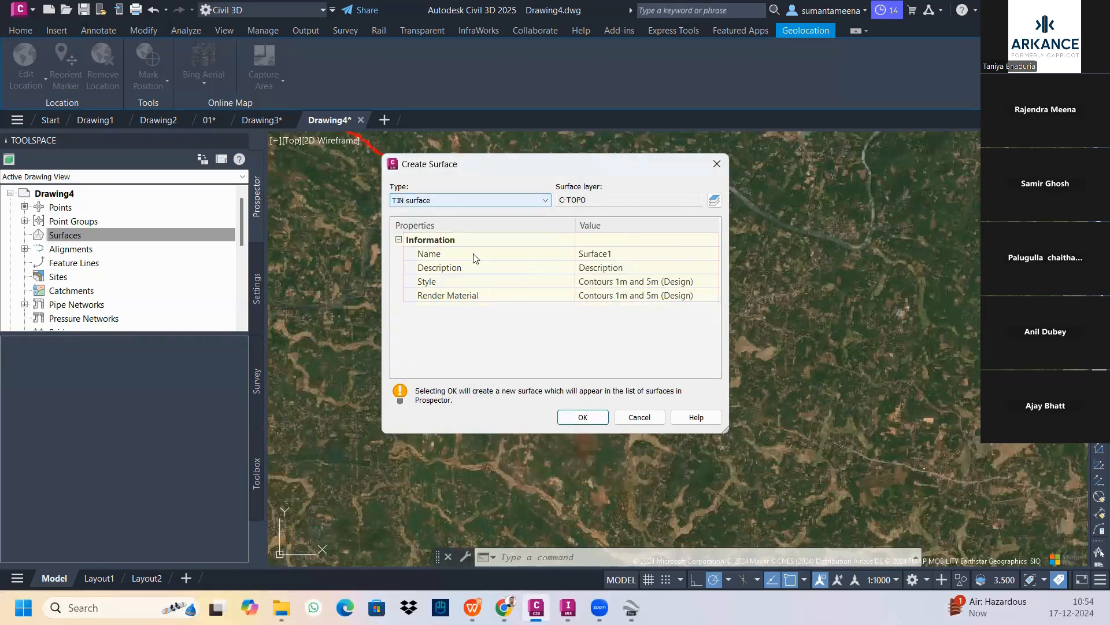
left_click(631, 254)
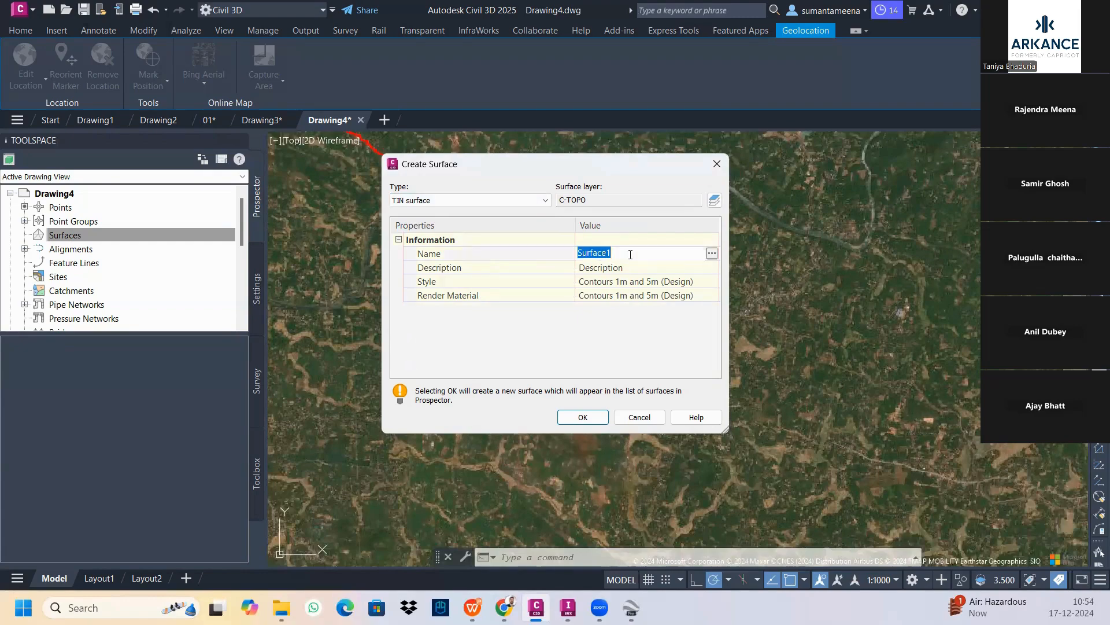
type("NGL")
left_click(581, 418)
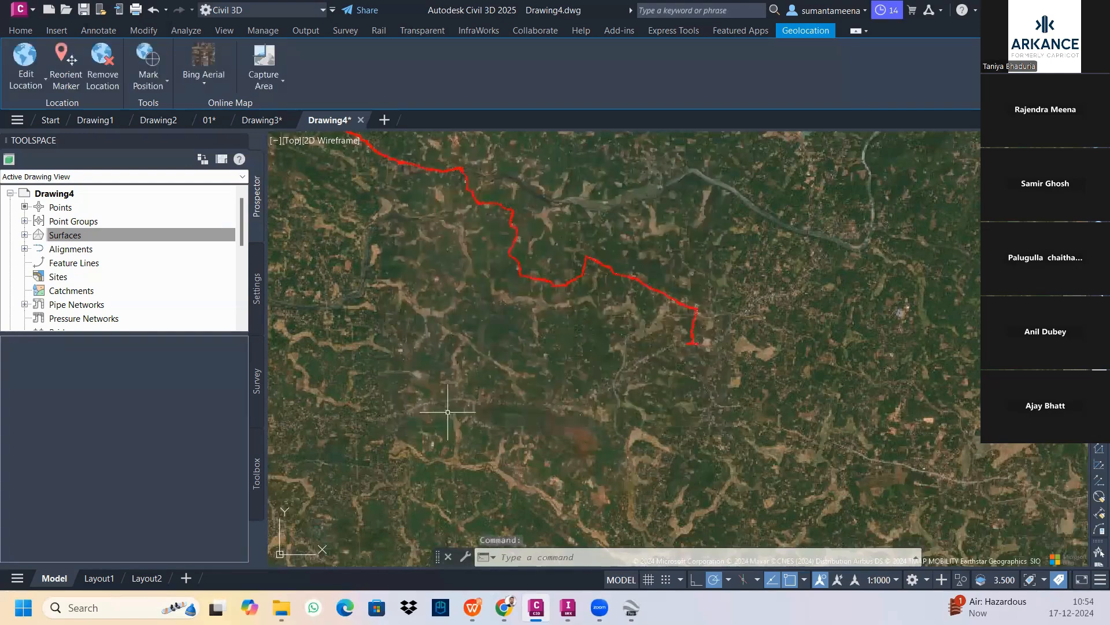
Expand the NGL surface under Surfaces down to the data types in its Definition.
left_click(26, 236)
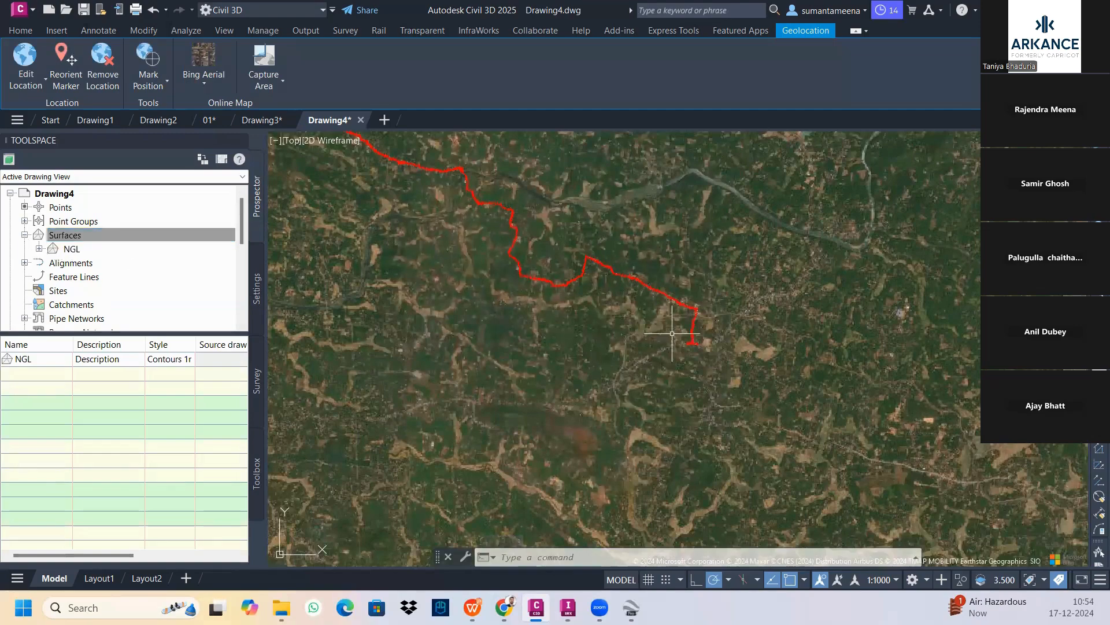
scroll(687, 342, "up", 3)
scroll(687, 342, "up", 3)
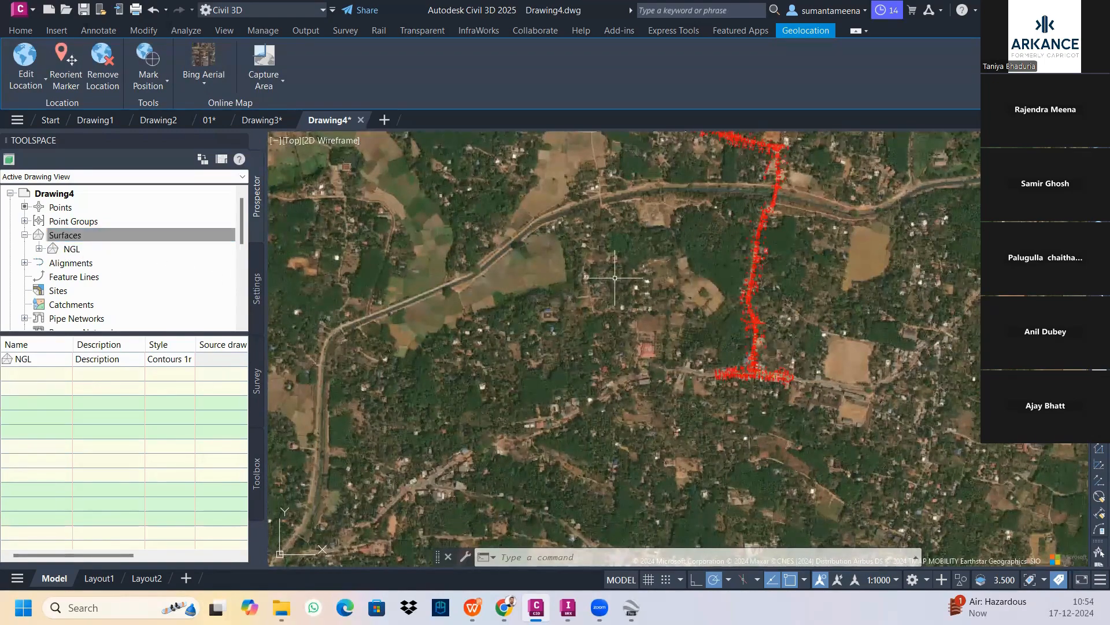
left_click(51, 253)
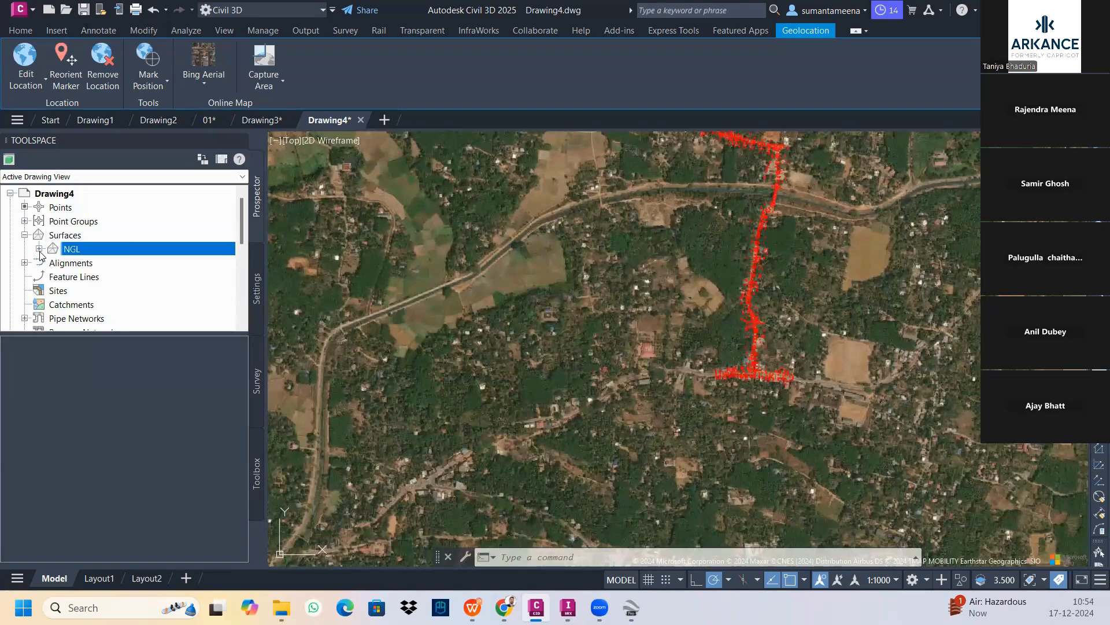
left_click(39, 249)
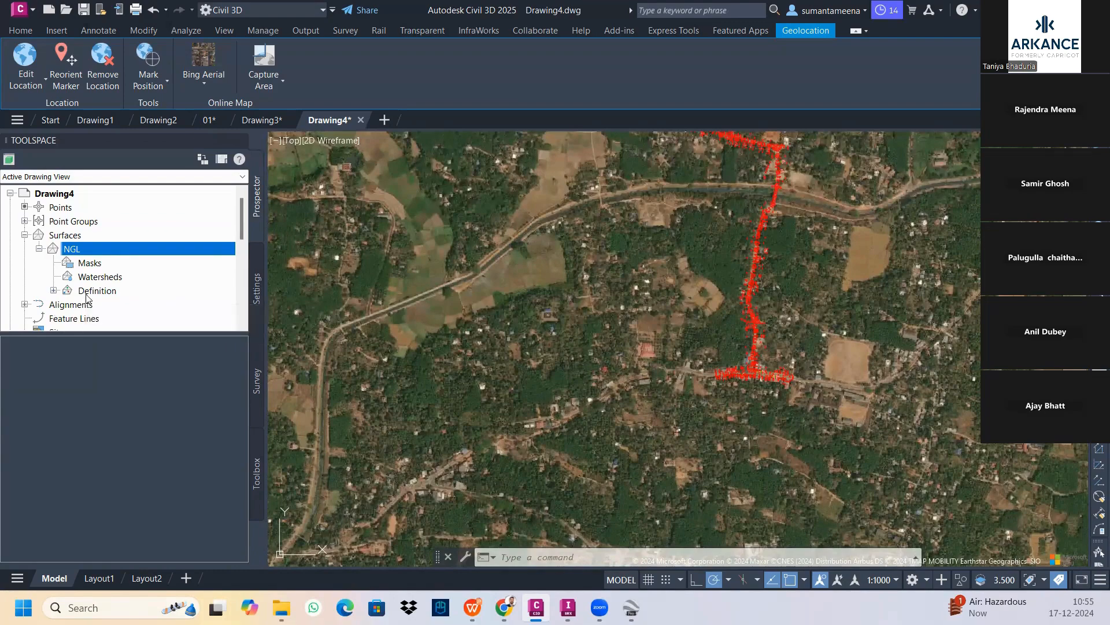
left_click(54, 291)
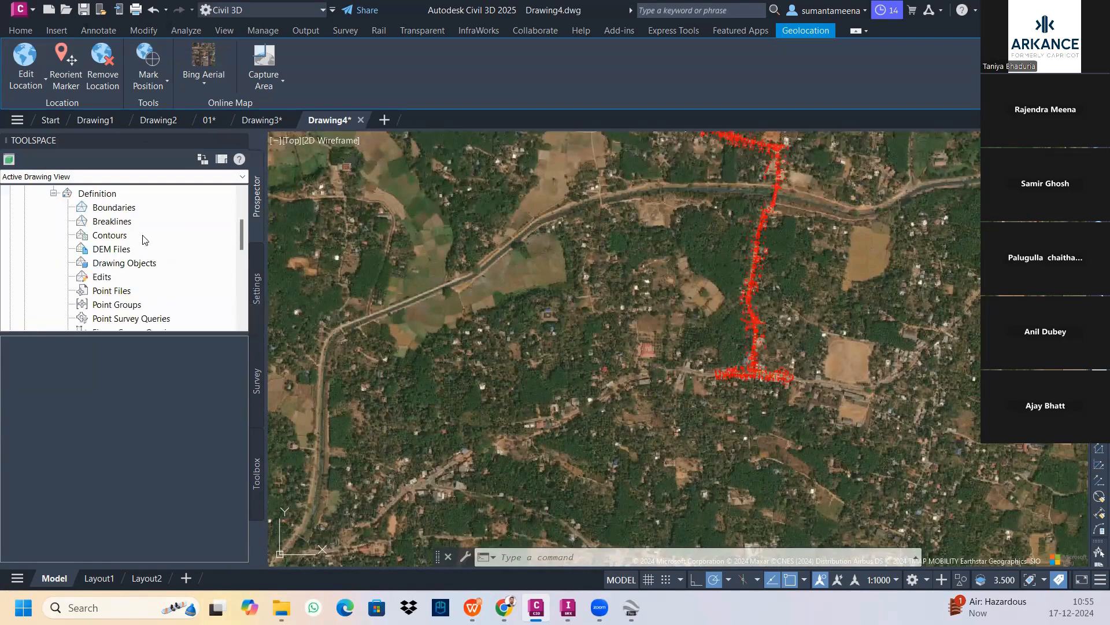
mouse_move(124, 210)
left_mouse_down()
mouse_move(148, 230)
mouse_move(116, 237)
mouse_move(141, 246)
mouse_move(114, 259)
mouse_move(136, 264)
mouse_move(138, 307)
left_mouse_up()
scroll(138, 307, "up", 1)
right_click(137, 305)
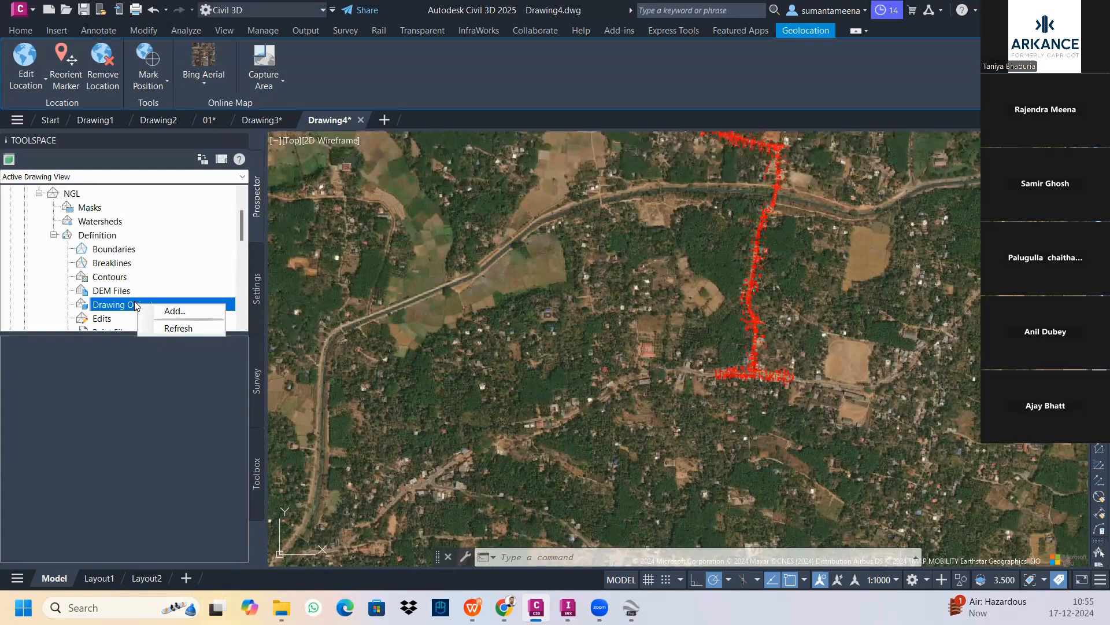
left_click(58, 276)
Add the _All Points point group to the NGL surface definition.
scroll(115, 295, "down", 3)
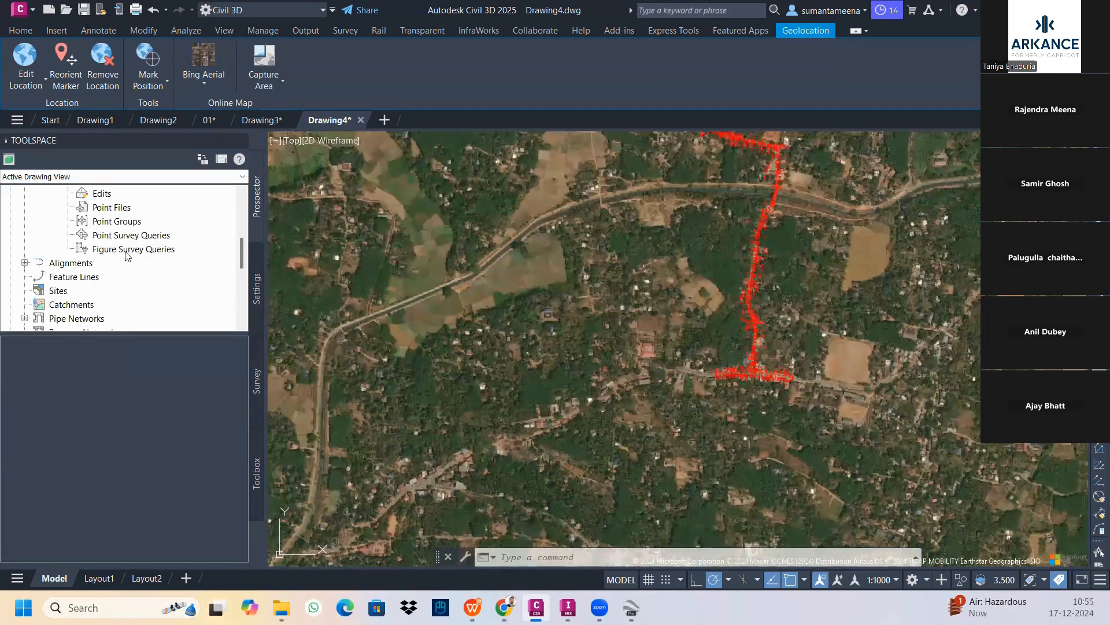
right_click(125, 225)
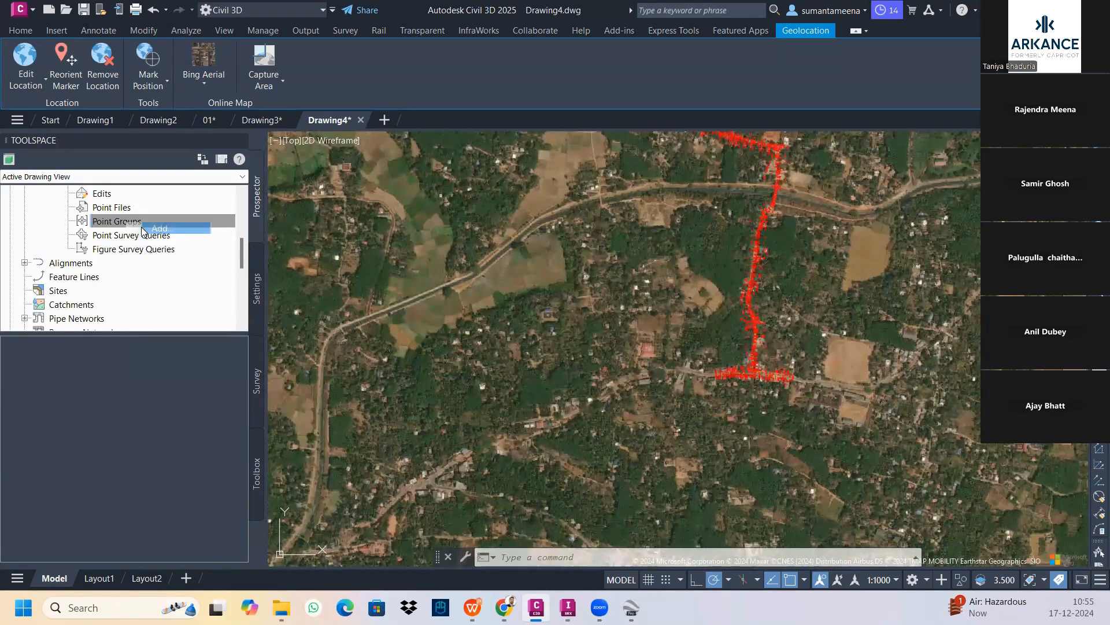
left_click(141, 227)
left_click(178, 255)
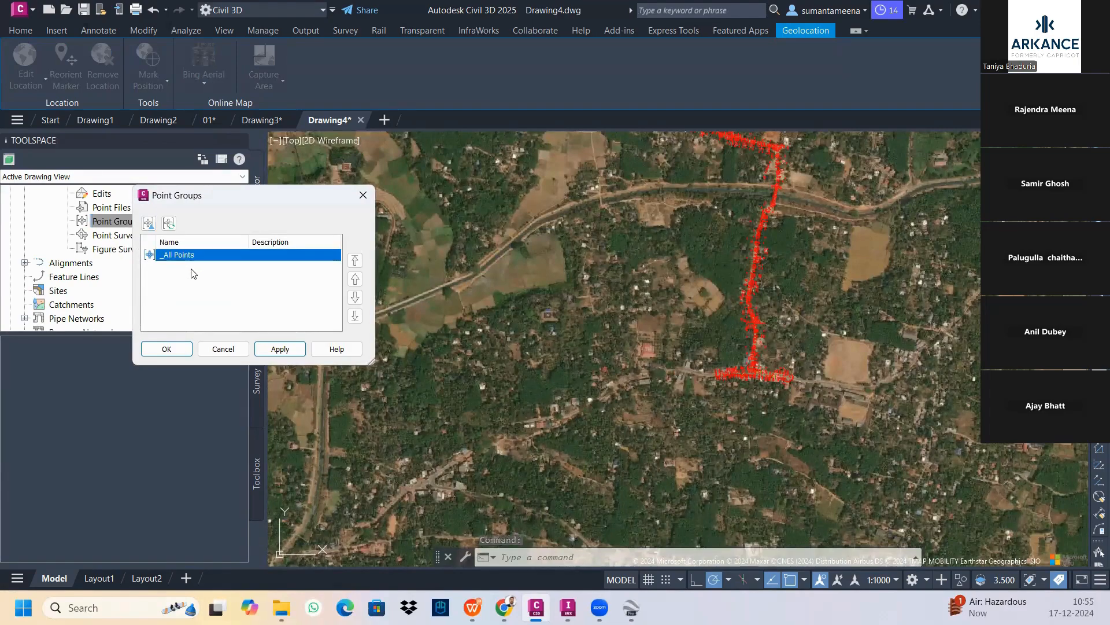
left_click(267, 350)
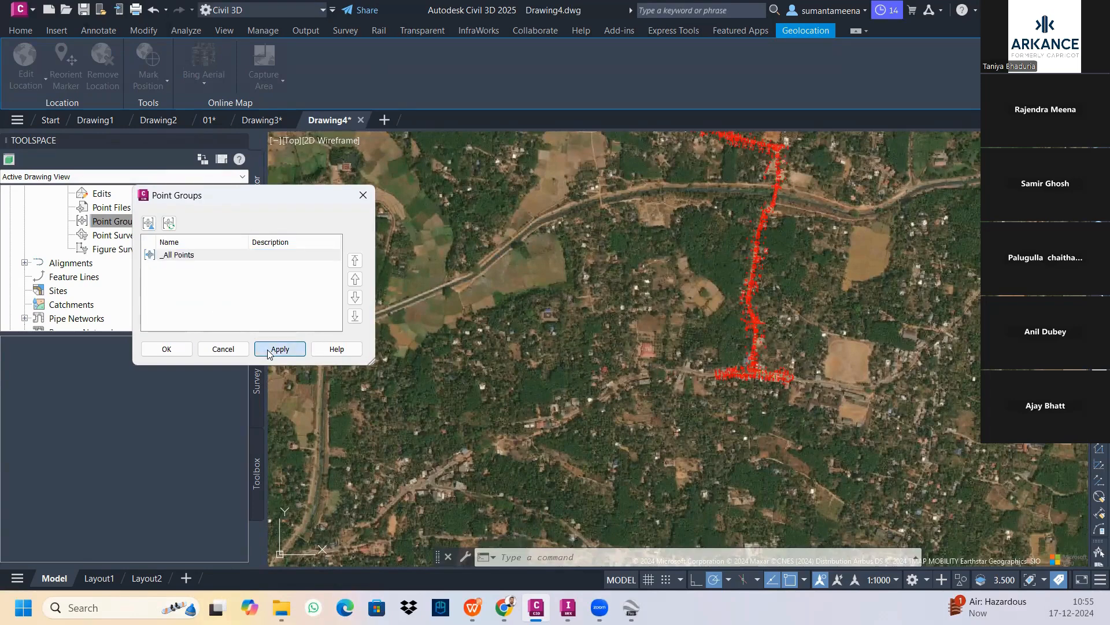
left_click(175, 352)
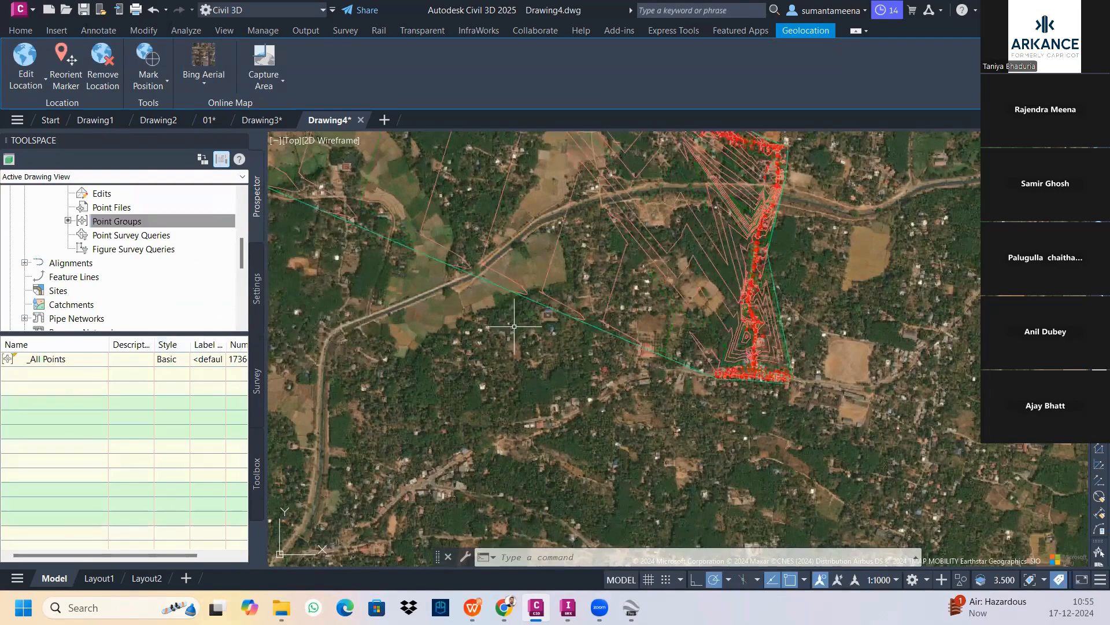
Examine the NGL surface's contours and outer boundary over the aerial imagery, first as a whole and then close to the surveyed road.
scroll(514, 327, "down", 5)
middle_click_drag(359, 237, 629, 363)
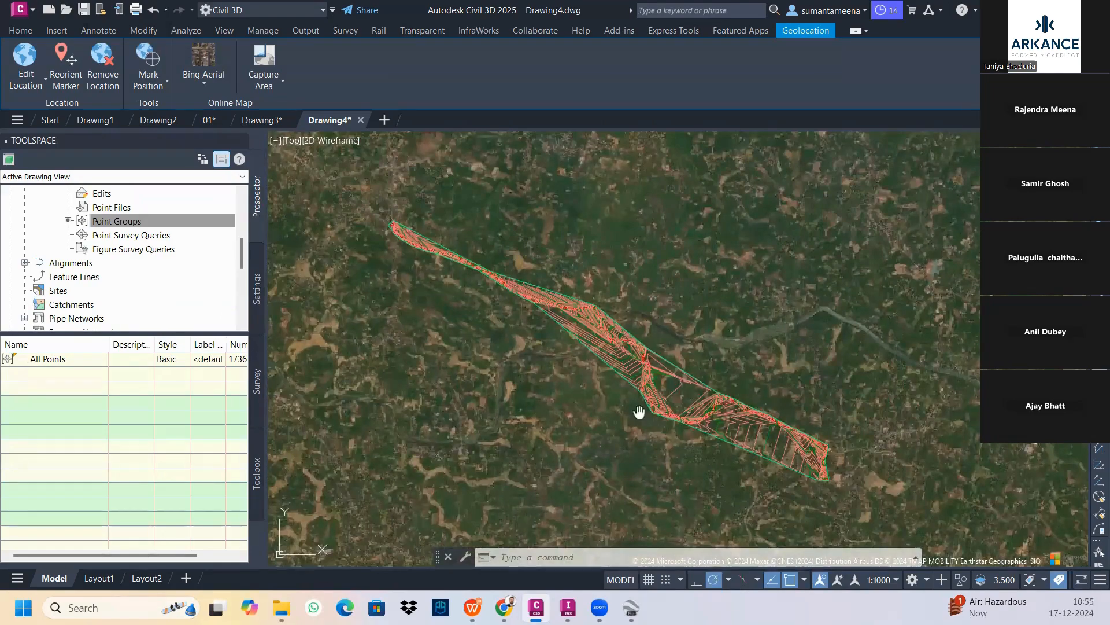
middle_click_drag(639, 412, 594, 380)
scroll(710, 382, "up", 1)
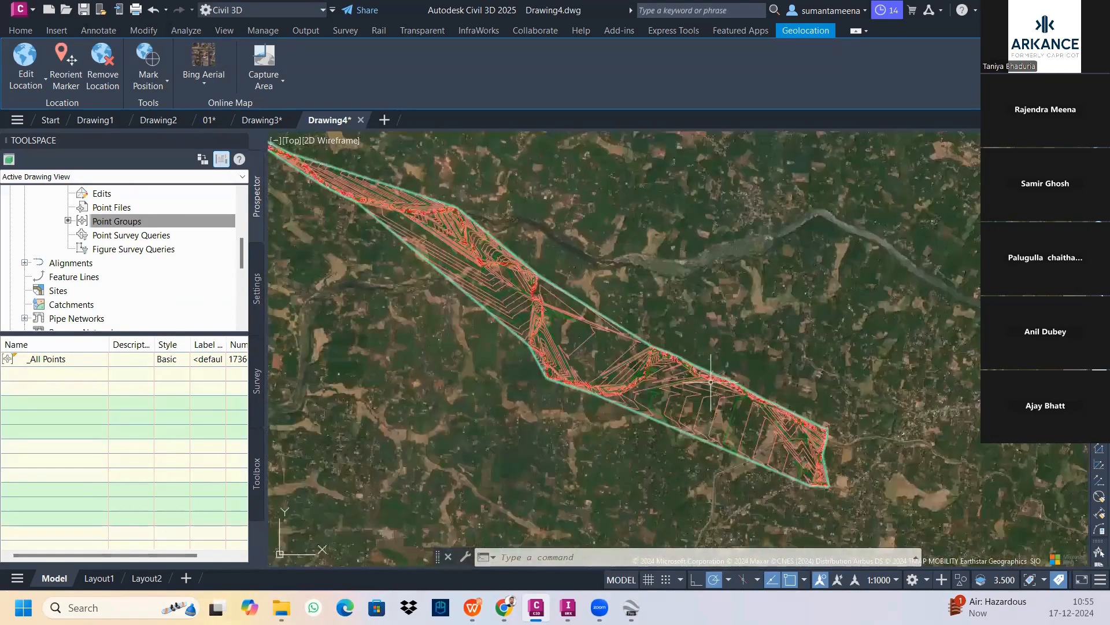
scroll(711, 382, "up", 2)
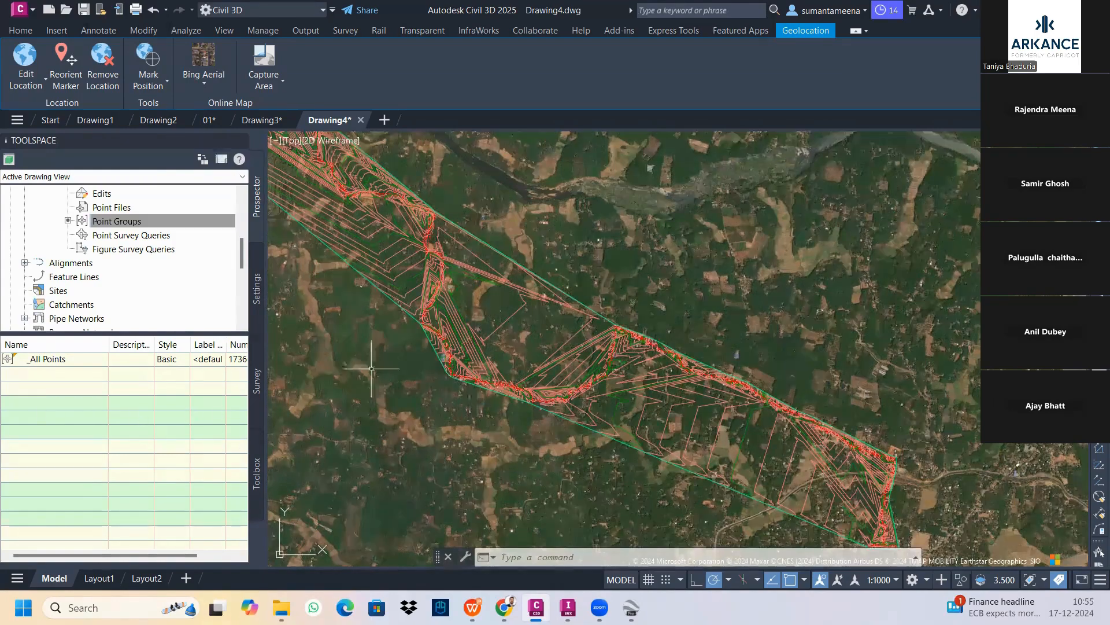
scroll(622, 418, "up", 3)
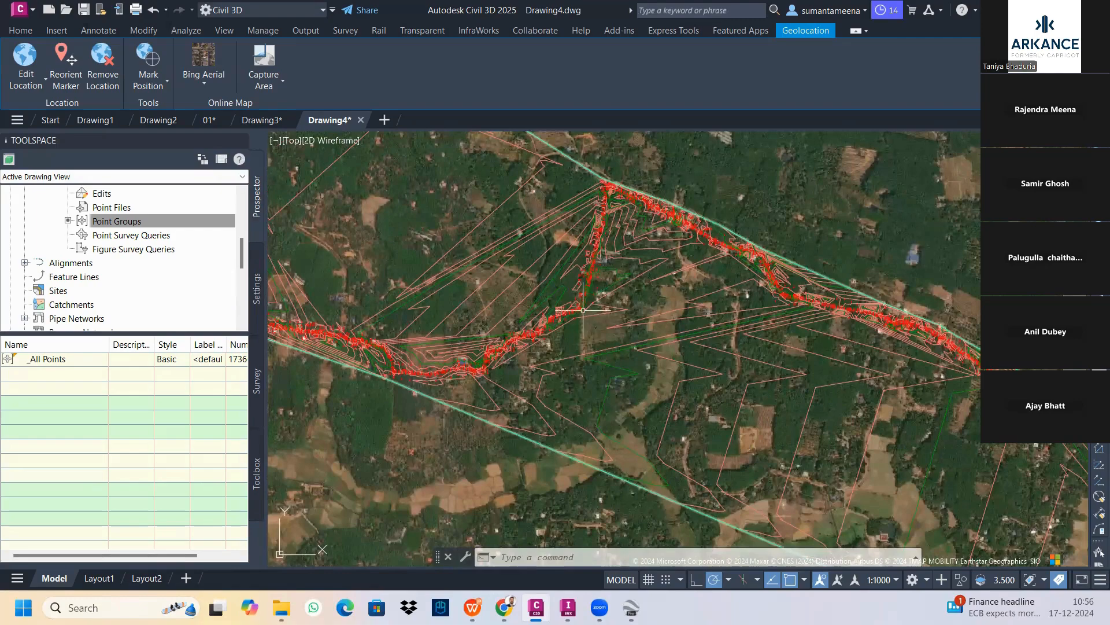
scroll(583, 310, "up", 2)
scroll(583, 310, "up", 2)
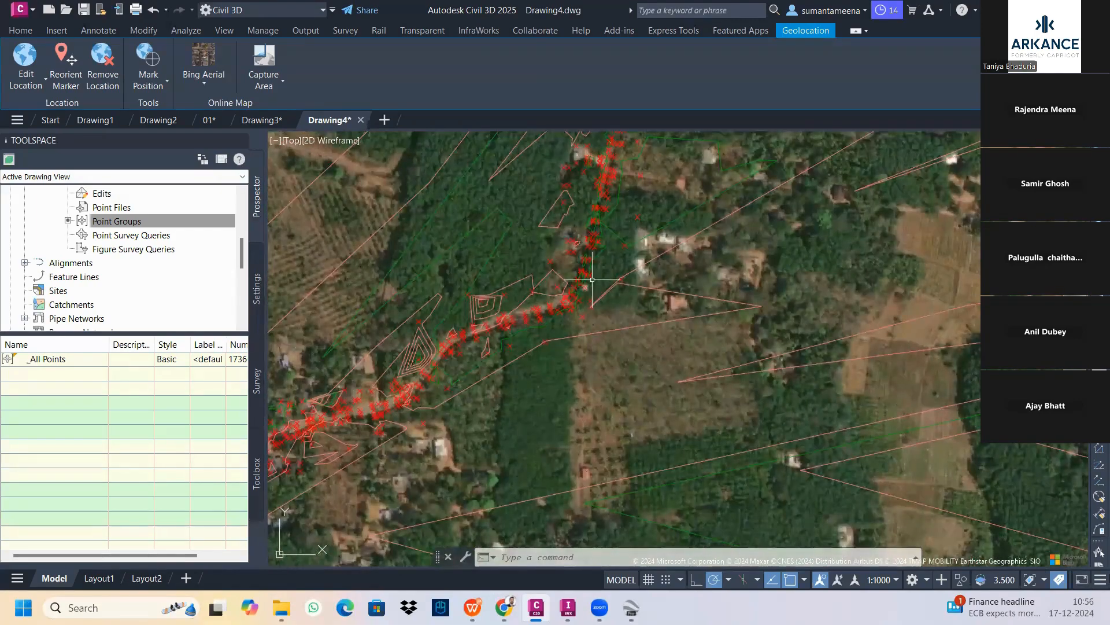
Examine the NGL surface's contours along the surveyed road, including the stray triangulation between the points and the outer border.
mouse_move(545, 339)
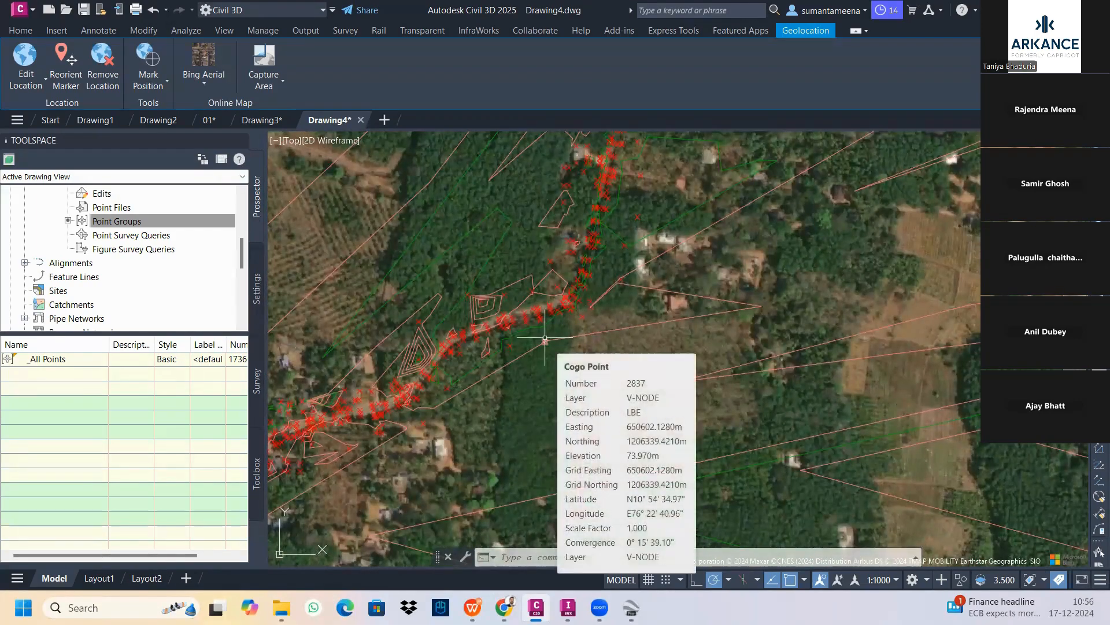
scroll(561, 367, "down", 3)
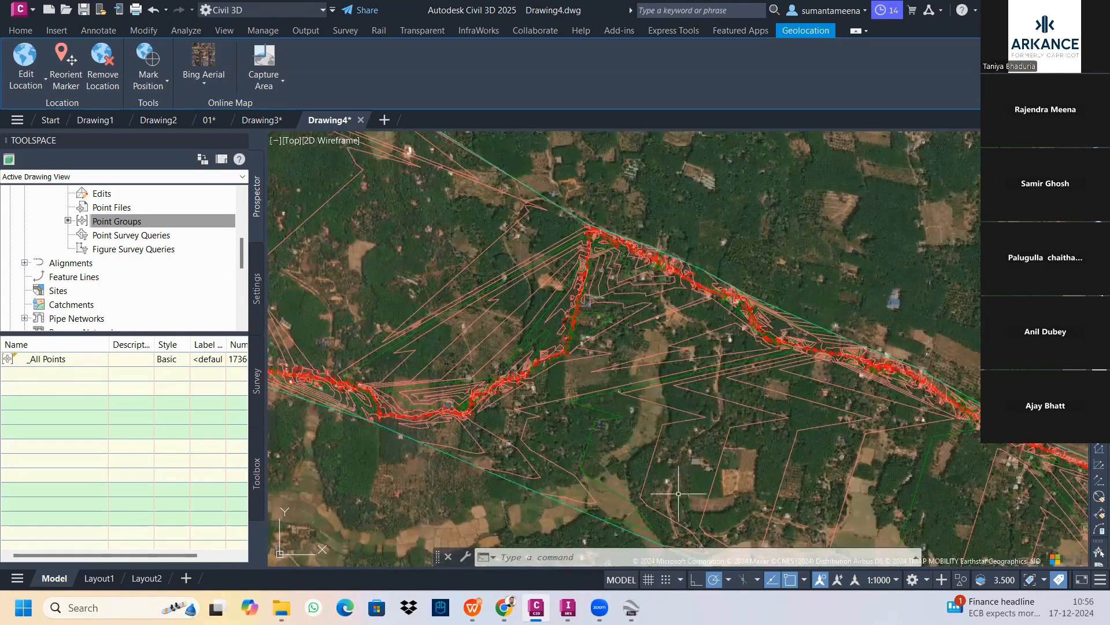
scroll(702, 468, "down", 3)
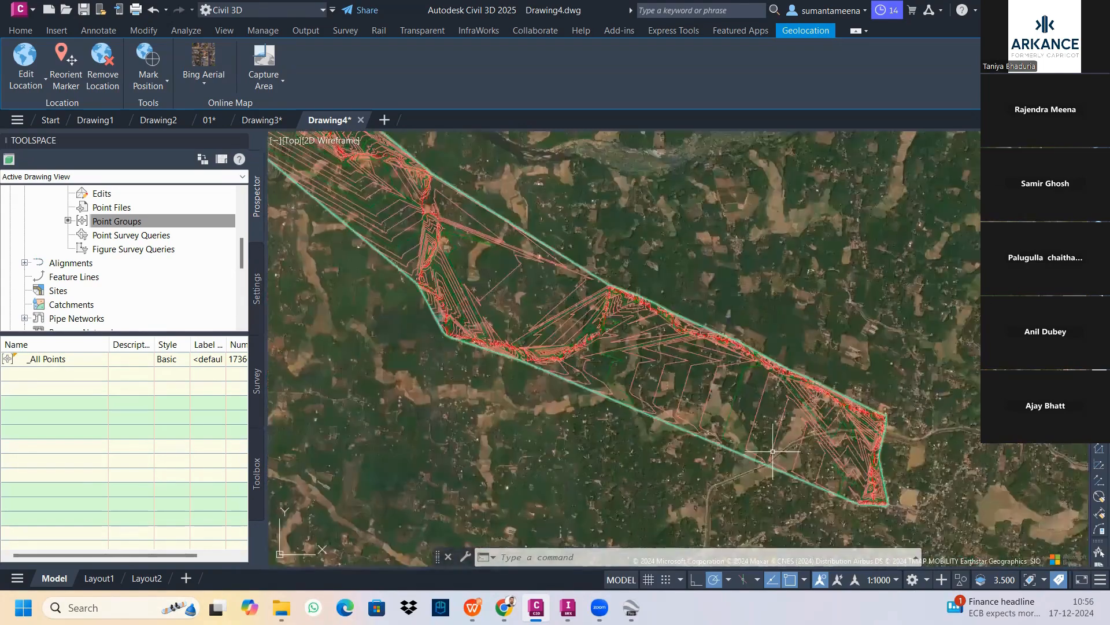
mouse_move(772, 451)
middle_mouse_down()
mouse_move(654, 416)
mouse_move(613, 386)
middle_mouse_up()
middle_click_drag(550, 341, 782, 477)
middle_click_drag(552, 318, 715, 398)
middle_click_drag(525, 329, 661, 440)
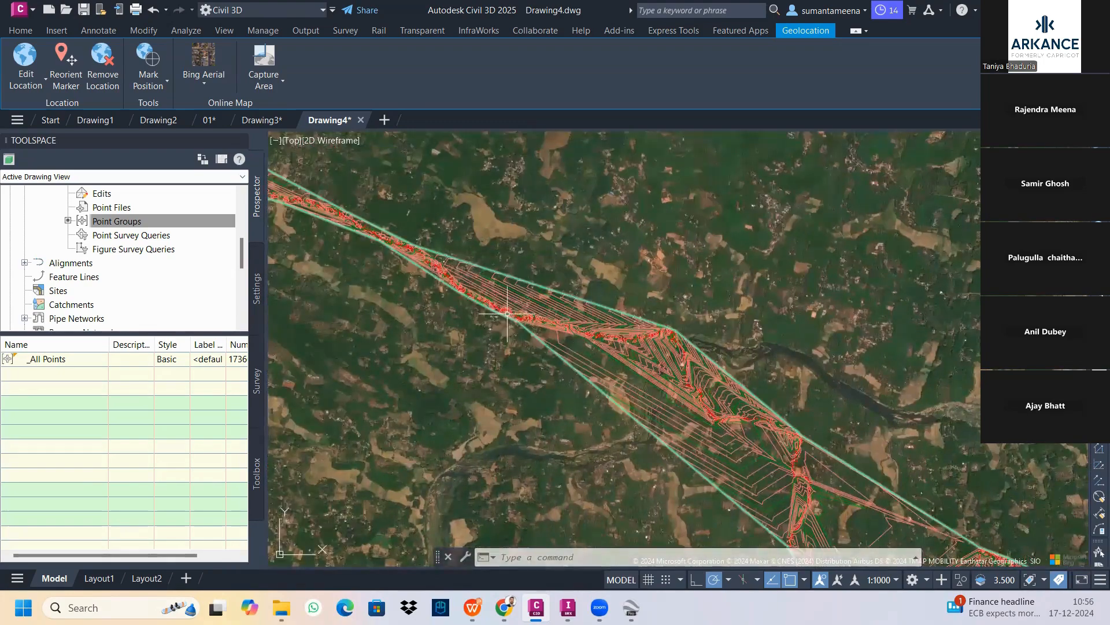
scroll(497, 290, "up", 5)
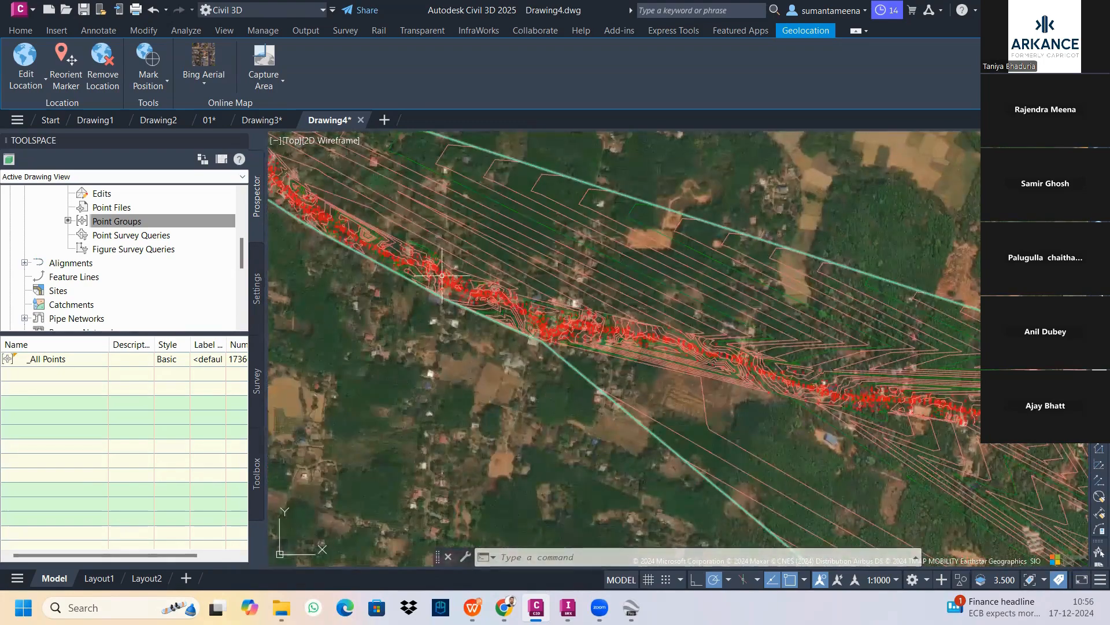
mouse_move(488, 298)
scroll(578, 324, "down", 3)
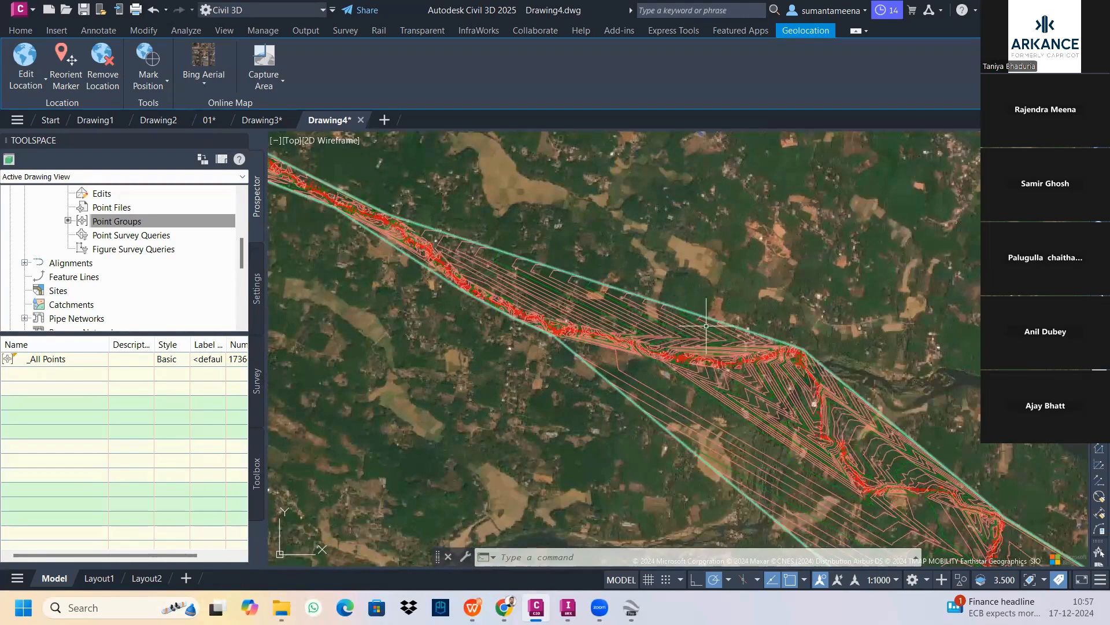
mouse_move(706, 326)
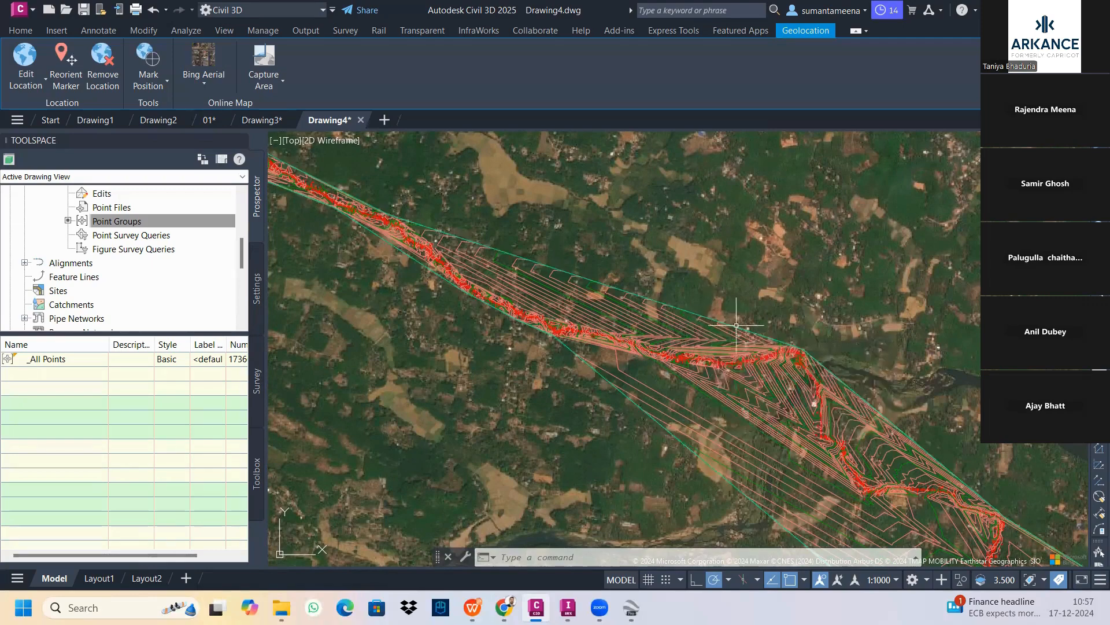
mouse_move(770, 350)
middle_mouse_down()
mouse_move(657, 280)
mouse_move(594, 213)
middle_mouse_up()
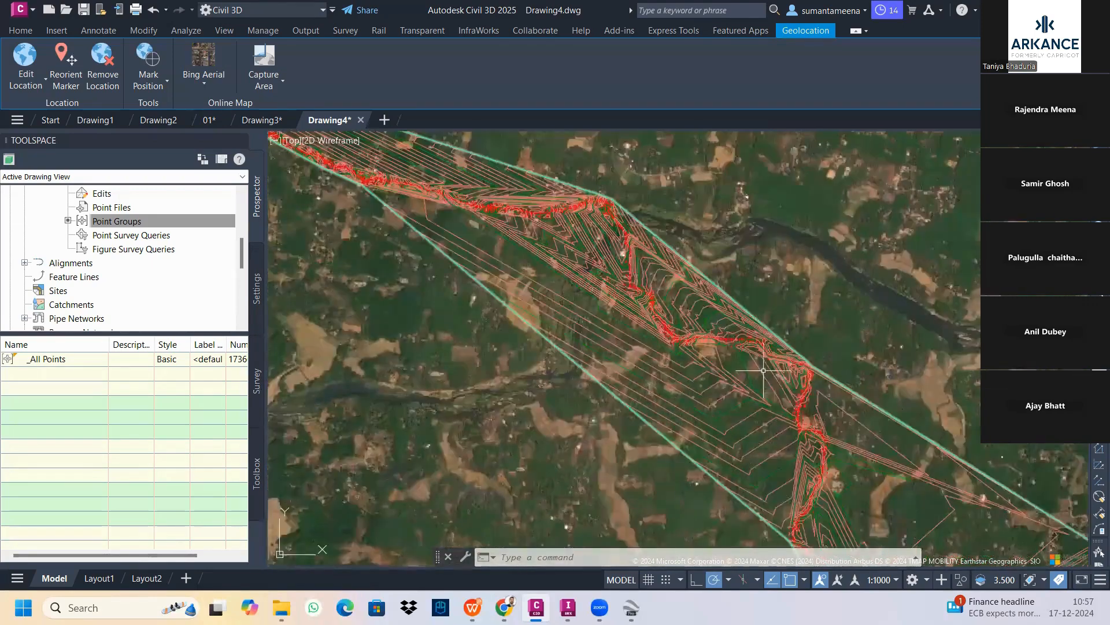
scroll(767, 367, "down", 2)
middle_click_drag(884, 361, 553, 208)
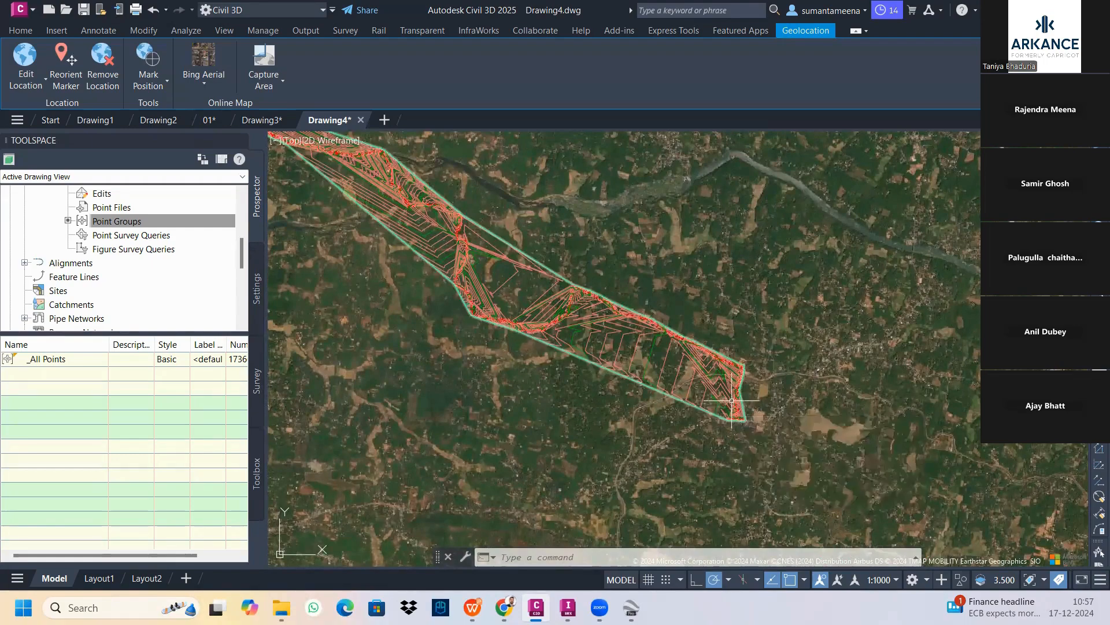
Draw a closed polyline enclosing the survey points along the southeastern stretch of the road.
scroll(732, 400, "up", 3)
scroll(732, 400, "up", 3)
type("pl")
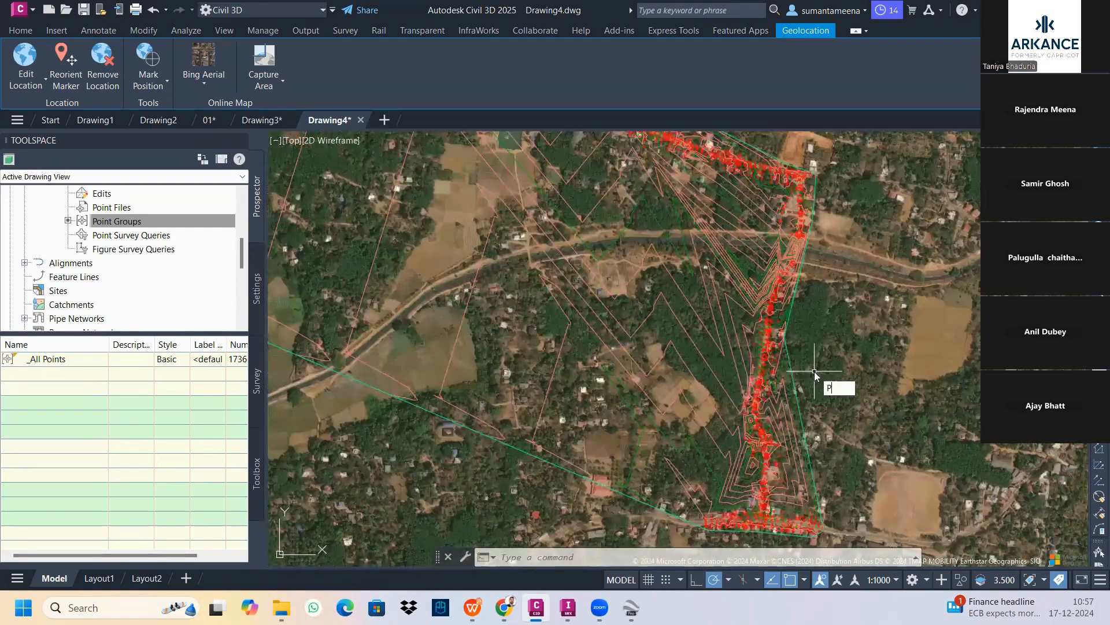
key("Return")
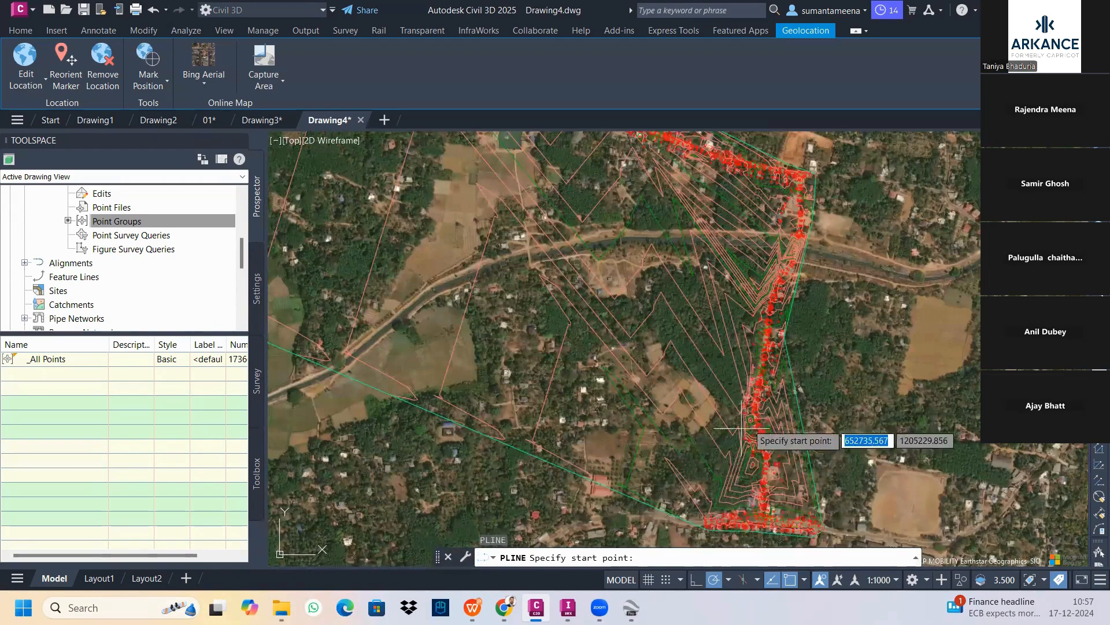
key("Escape")
key("Escape")
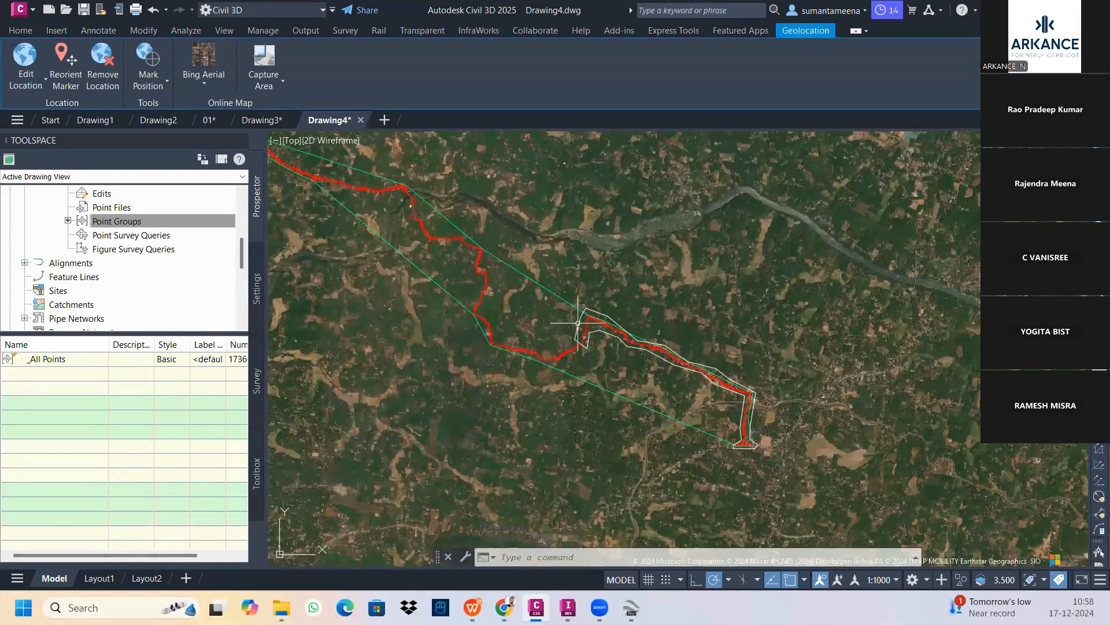
Add an Outer boundary with non-destructive breakline to the NGL surface definition, using the closed polyline around the road's southeastern stretch.
scroll(197, 262, "up", 3)
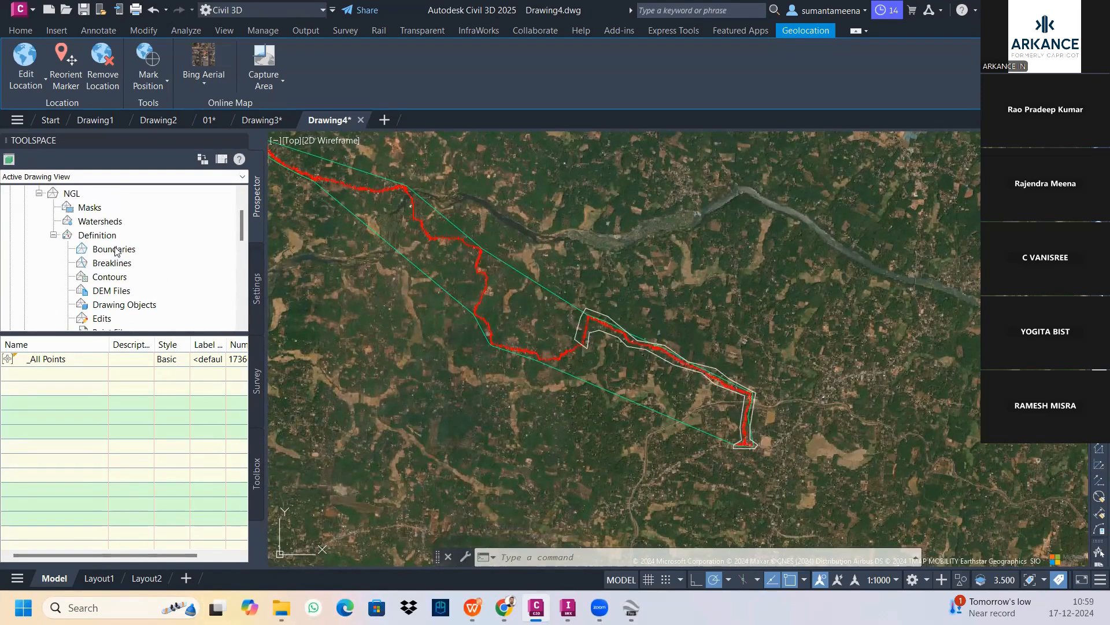
left_click(115, 251)
right_click(115, 252)
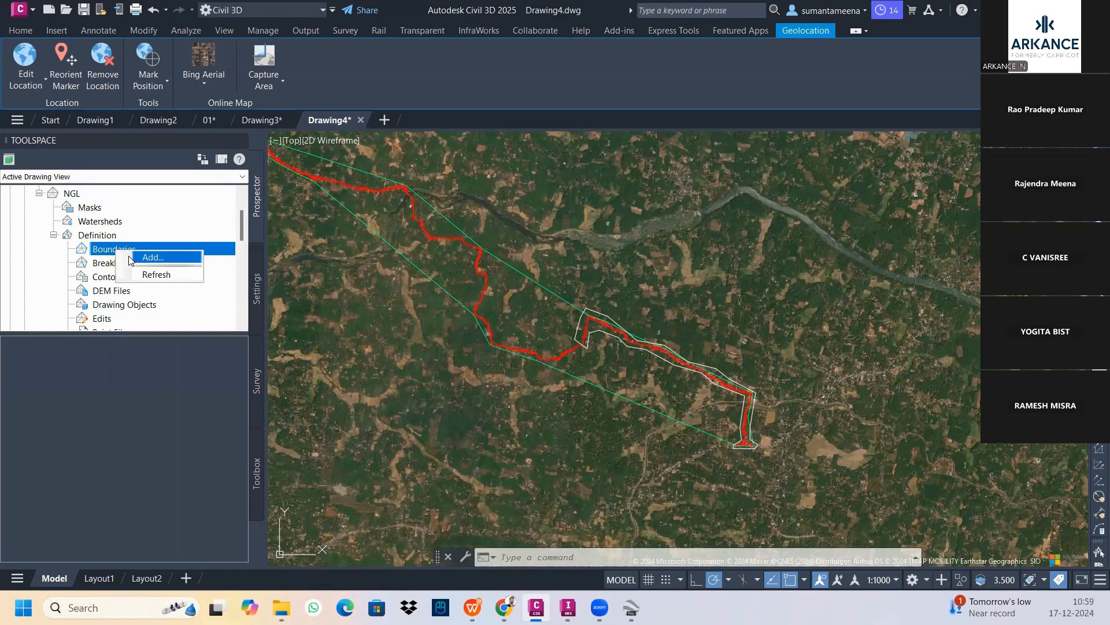
left_click(152, 258)
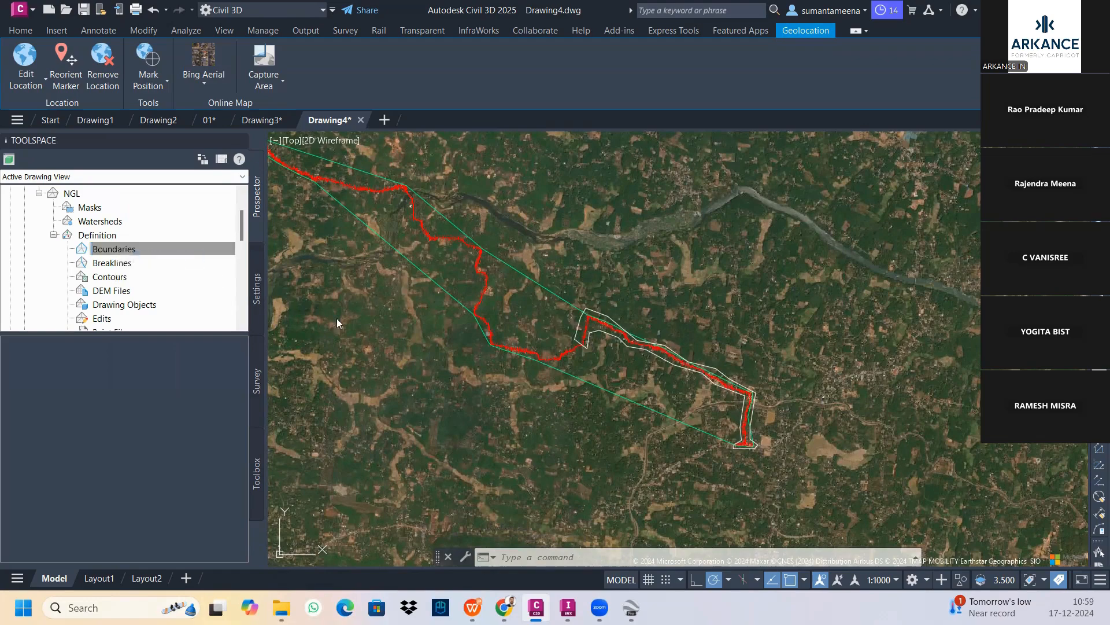
left_click(565, 285)
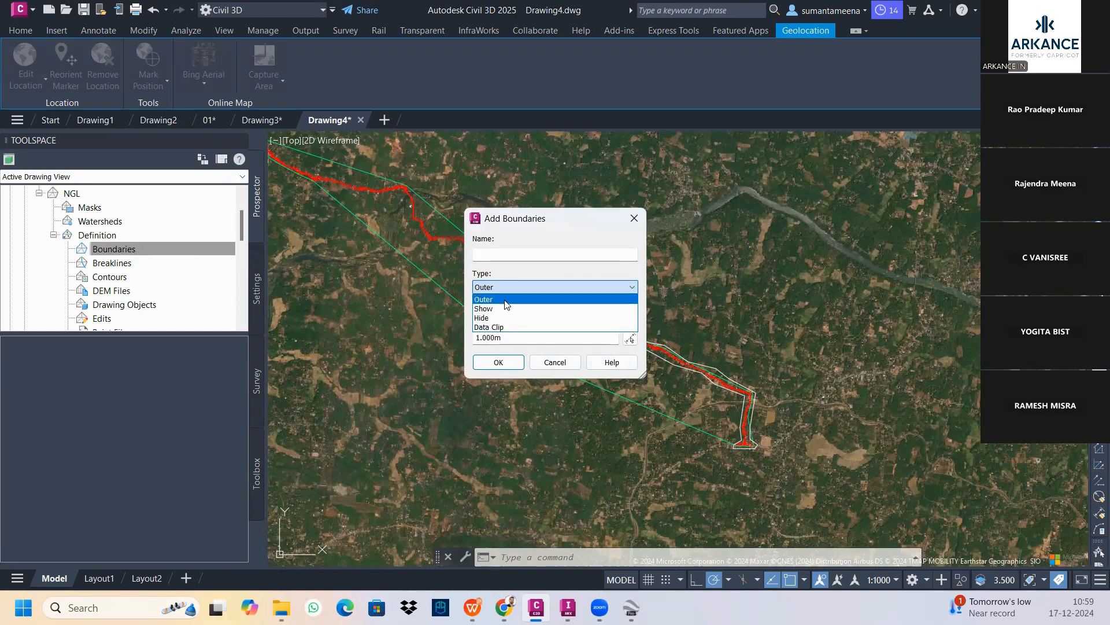
left_click(506, 302)
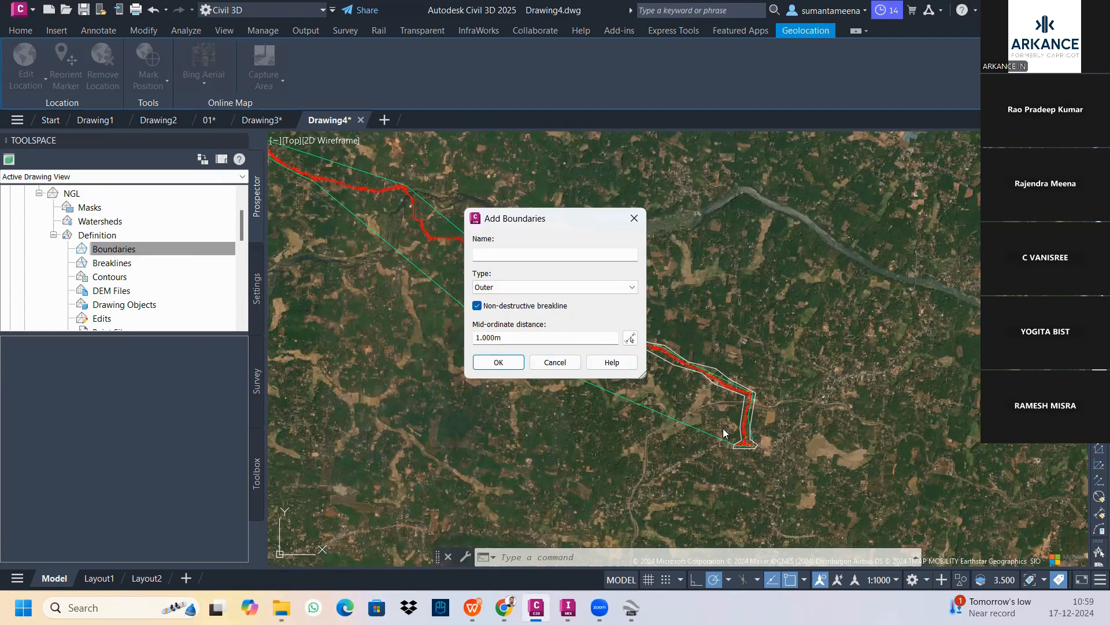
left_click(498, 362)
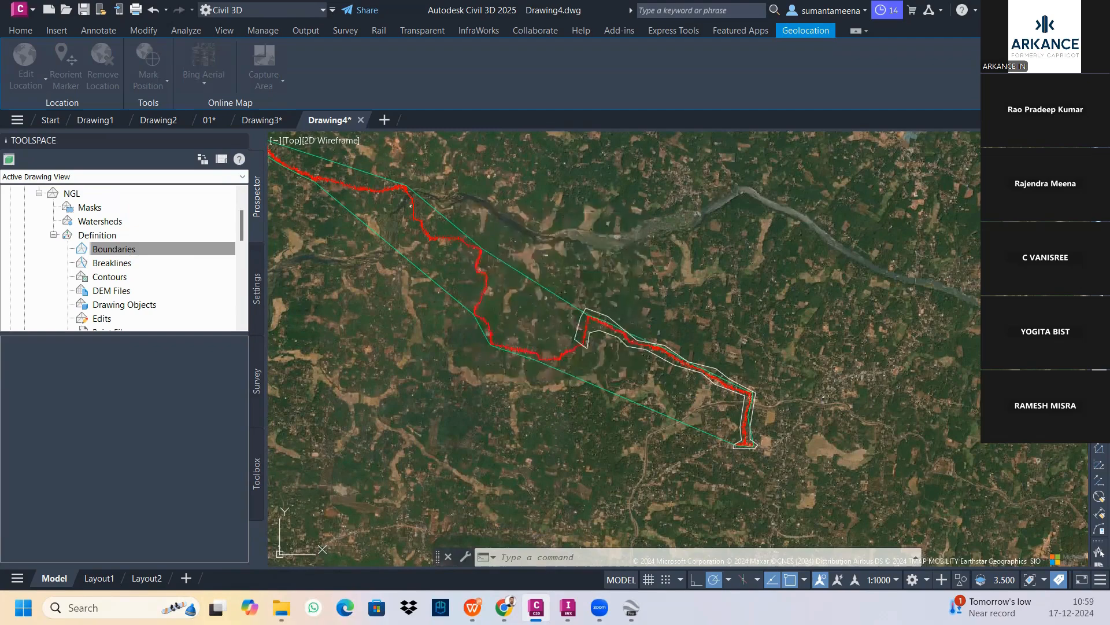
scroll(668, 359, "up", 5)
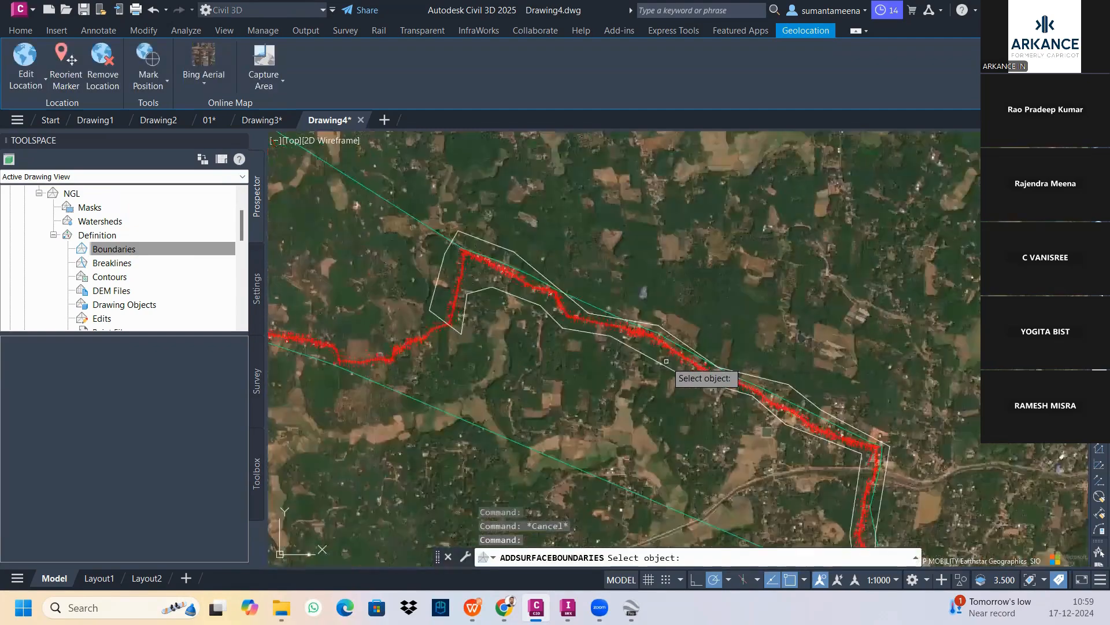
left_click(661, 365)
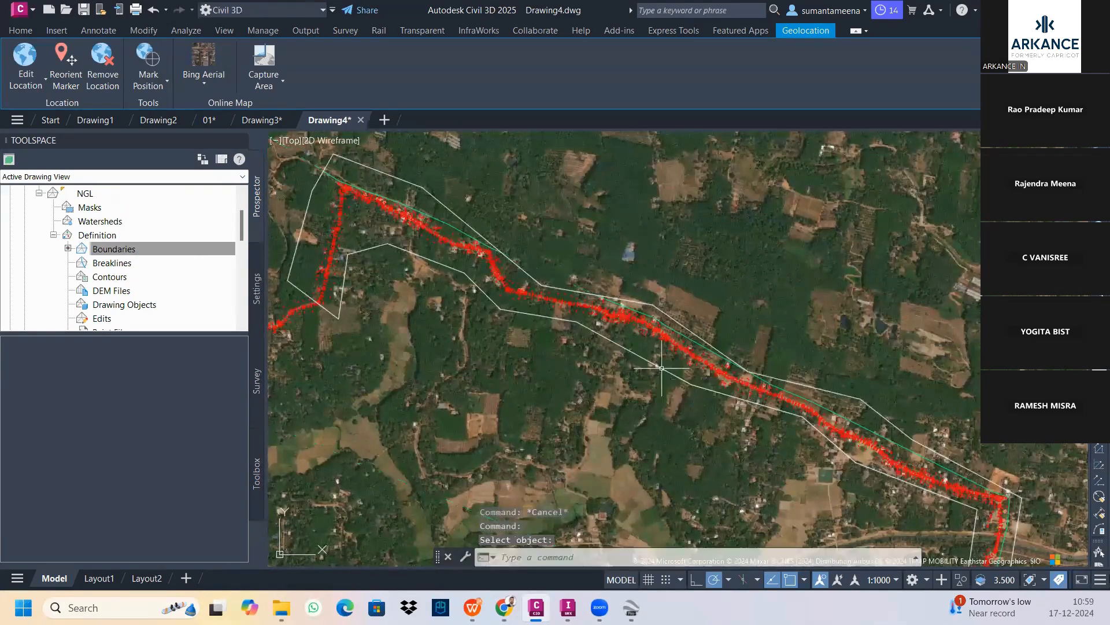
Examine the NGL surface's extent inside the outer boundary and along the rest of the surveyed road.
scroll(546, 319, "down", 6)
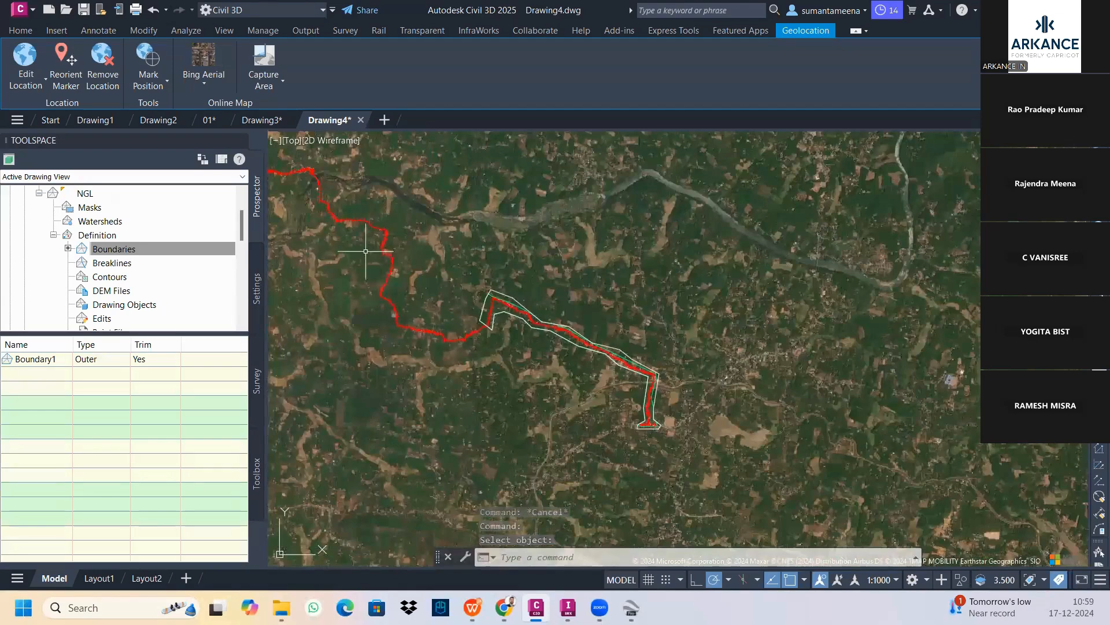
middle_click_drag(371, 258, 540, 302)
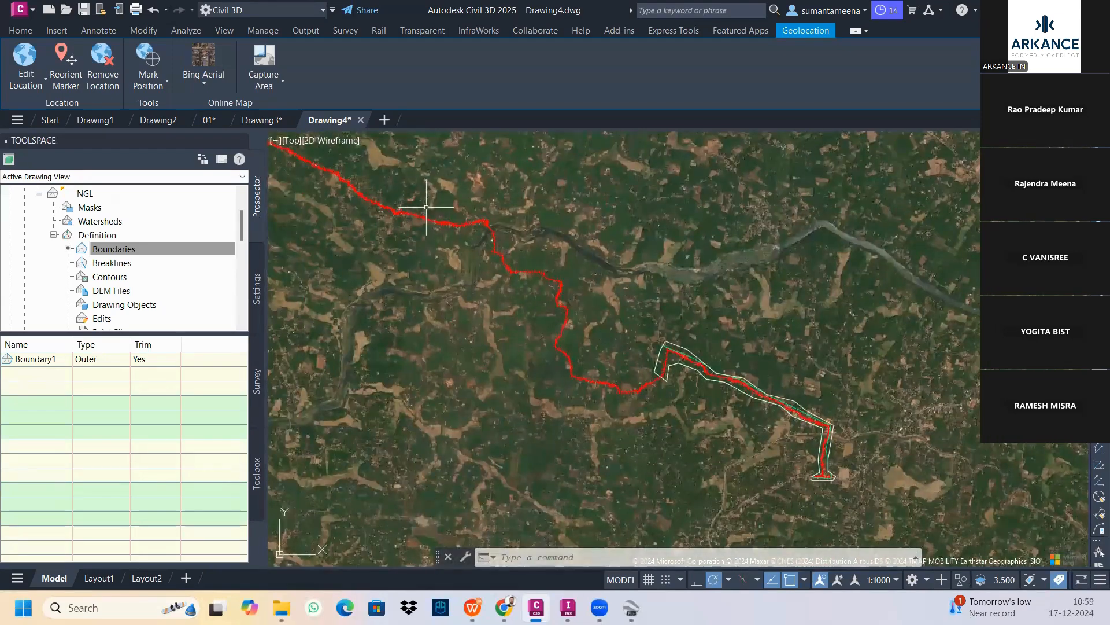
scroll(573, 360, "up", 8)
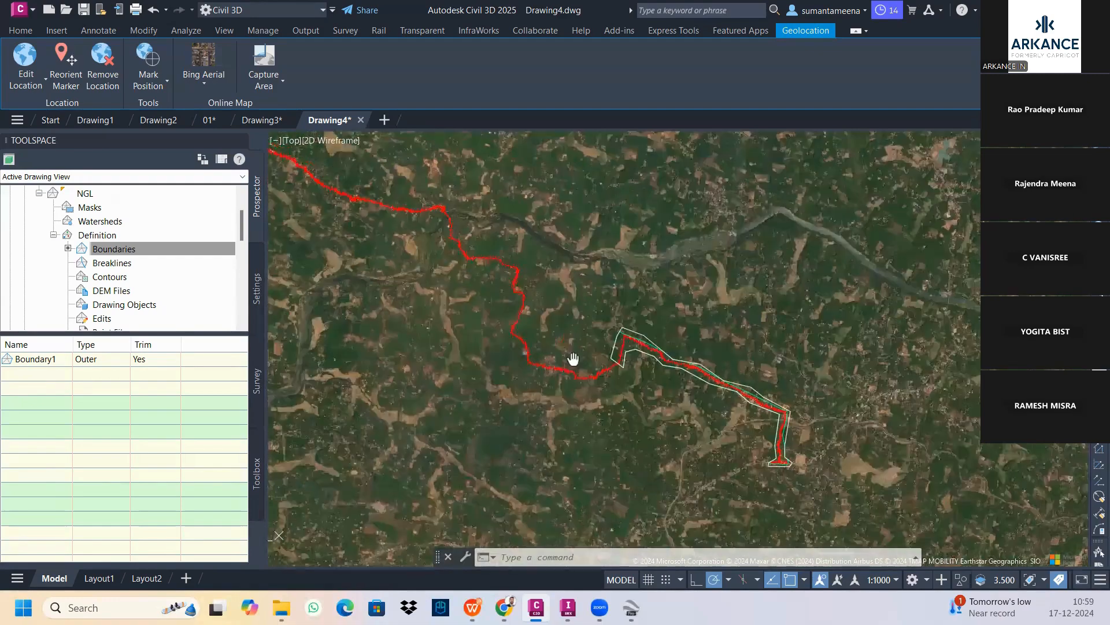
left_click(573, 317)
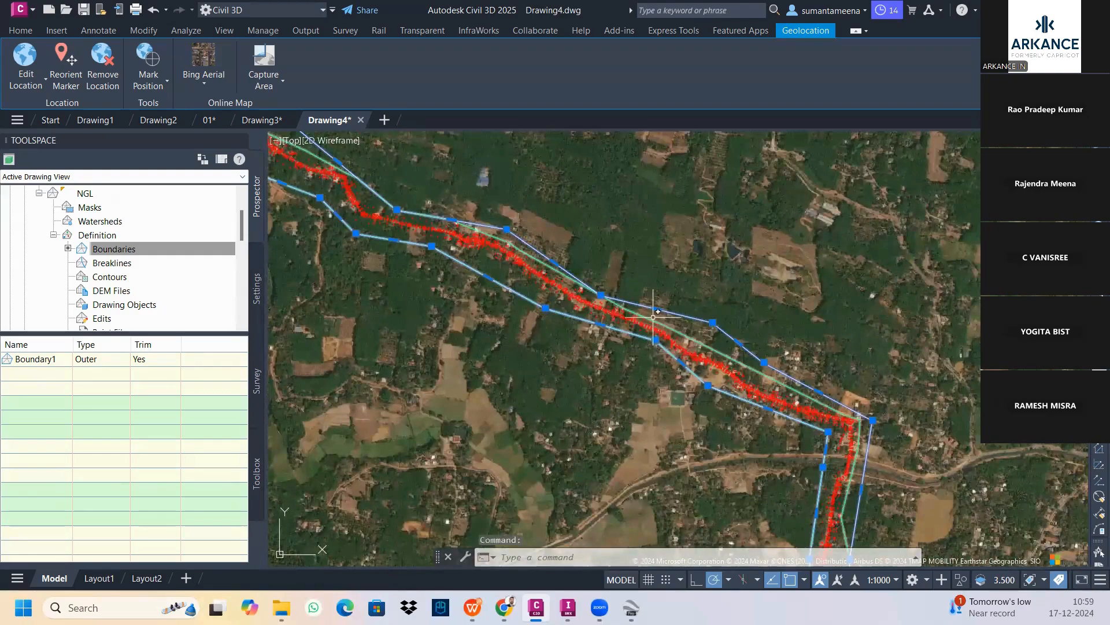
middle_click_drag(829, 440, 794, 254)
key("Escape")
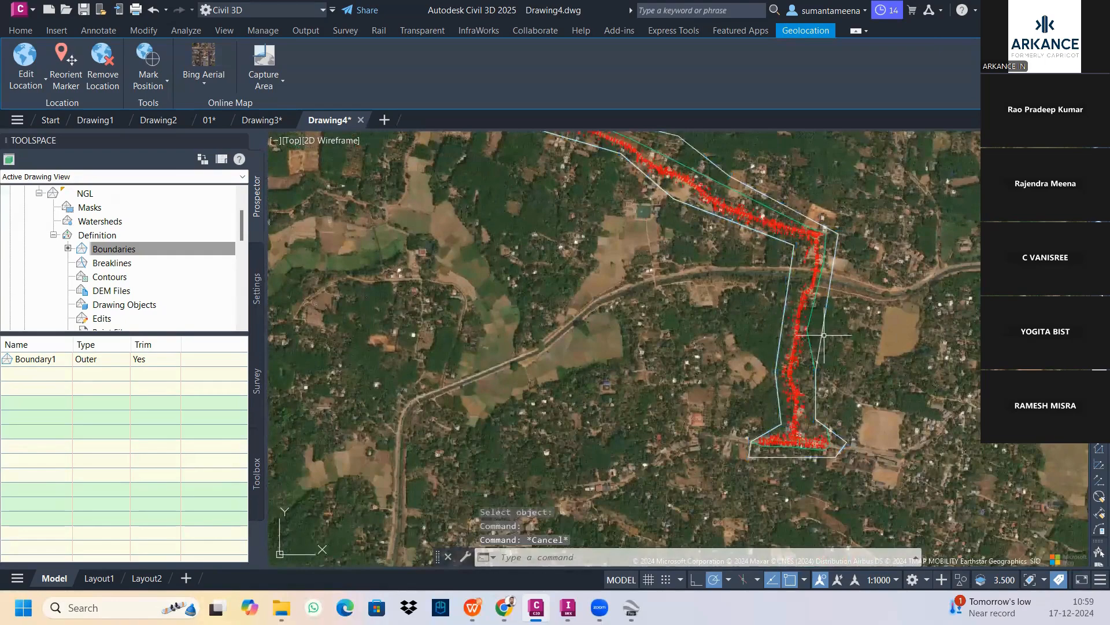
middle_click_drag(637, 269, 709, 416)
middle_click_drag(423, 274, 586, 347)
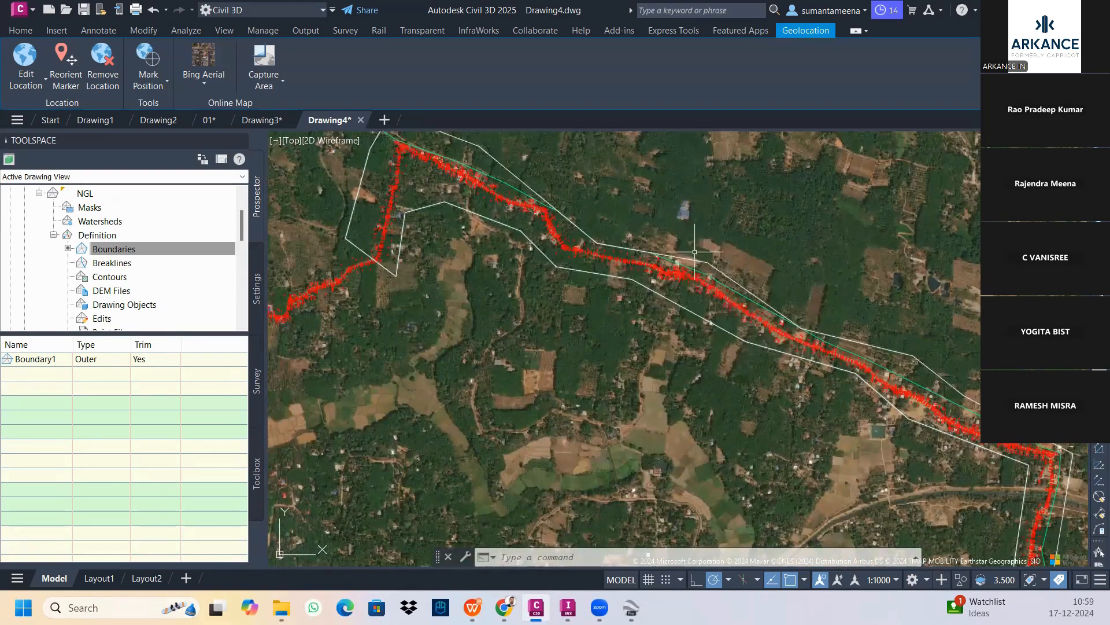
middle_click_drag(648, 221, 753, 305)
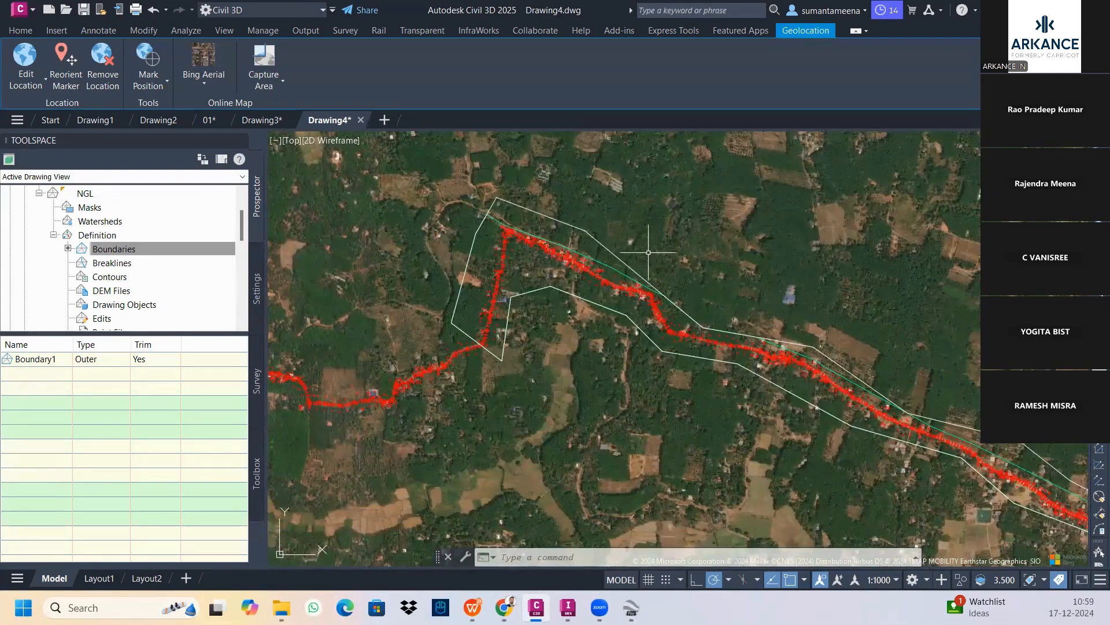
key("Escape")
key("Escape")
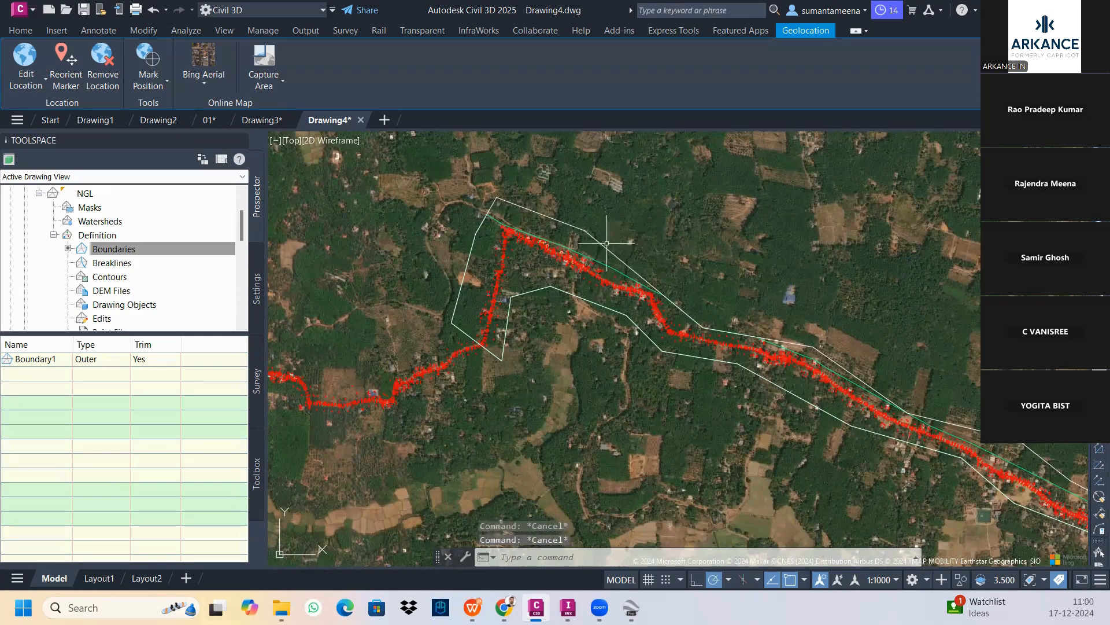
Delete Boundary1 from the NGL surface definition and rebuild the surface.
right_click(149, 254)
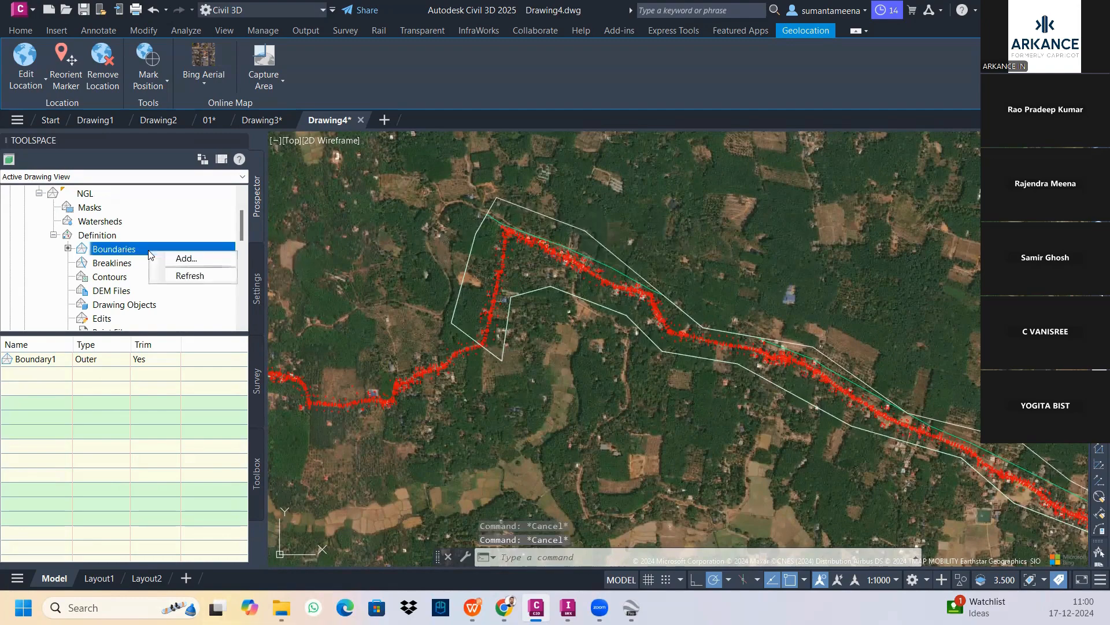
right_click(57, 358)
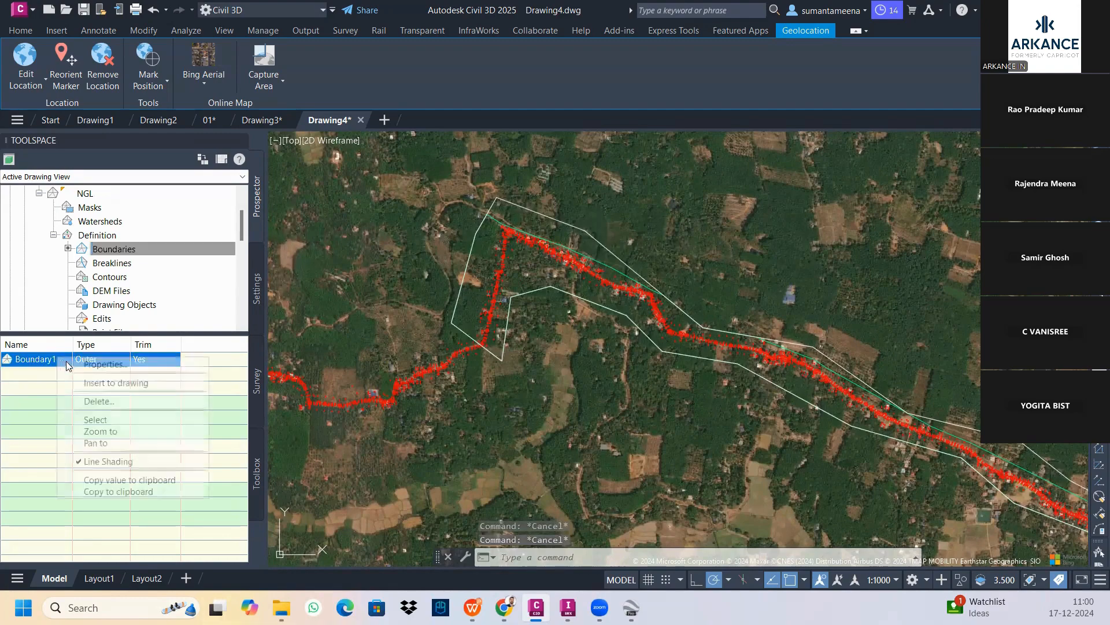
left_click(92, 400)
left_click(602, 334)
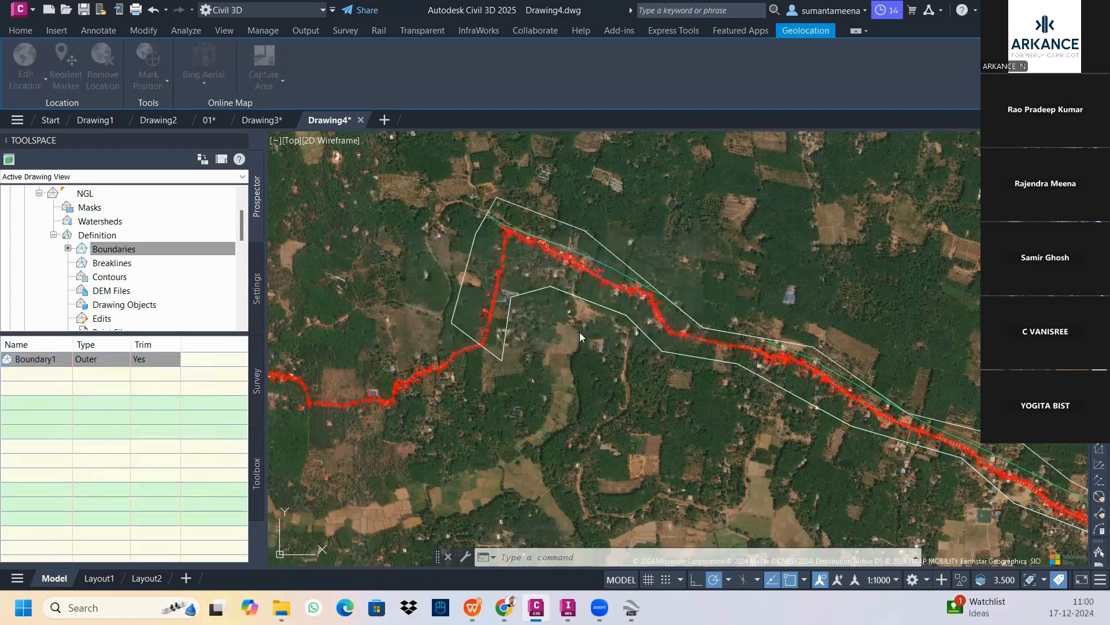
right_click(96, 194)
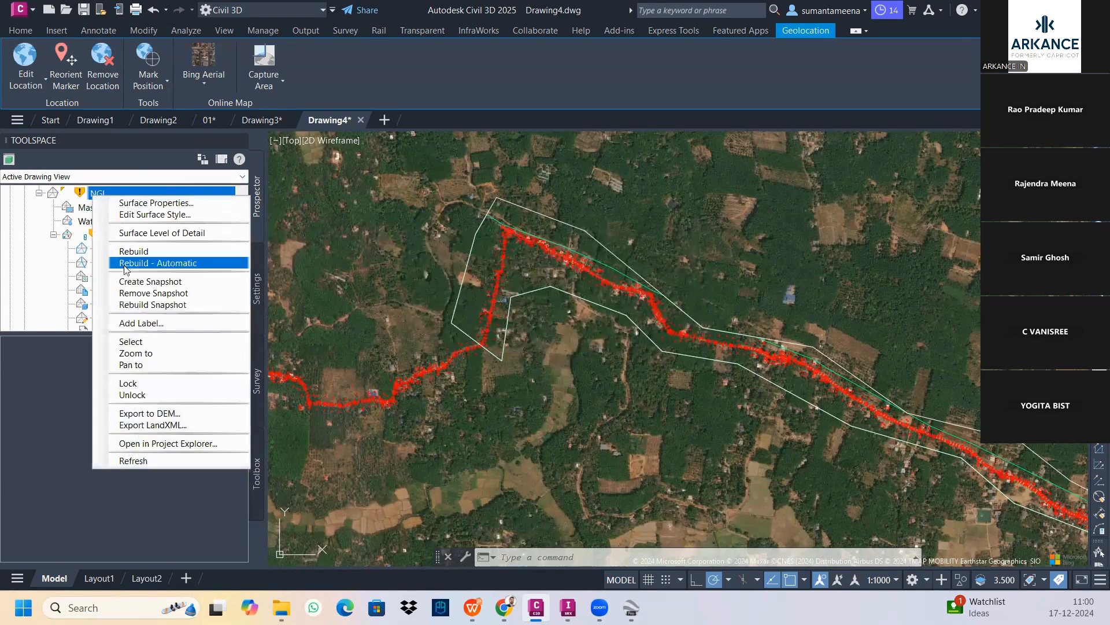
left_click(134, 251)
scroll(568, 310, "down", 3)
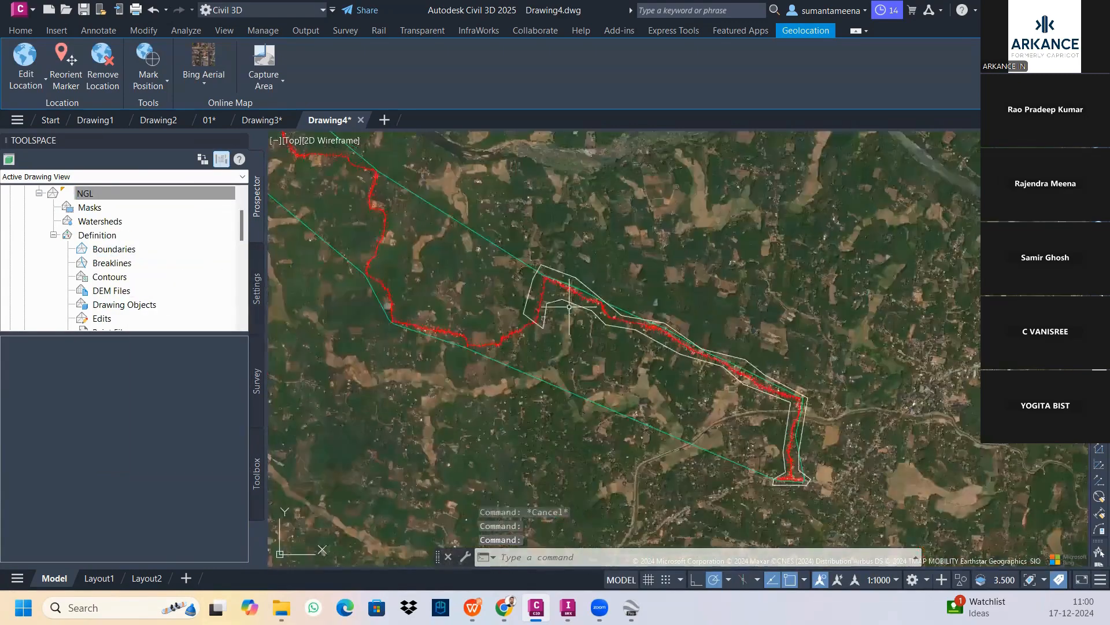
middle_click_drag(409, 217, 504, 296)
middle_click_drag(698, 369, 602, 314)
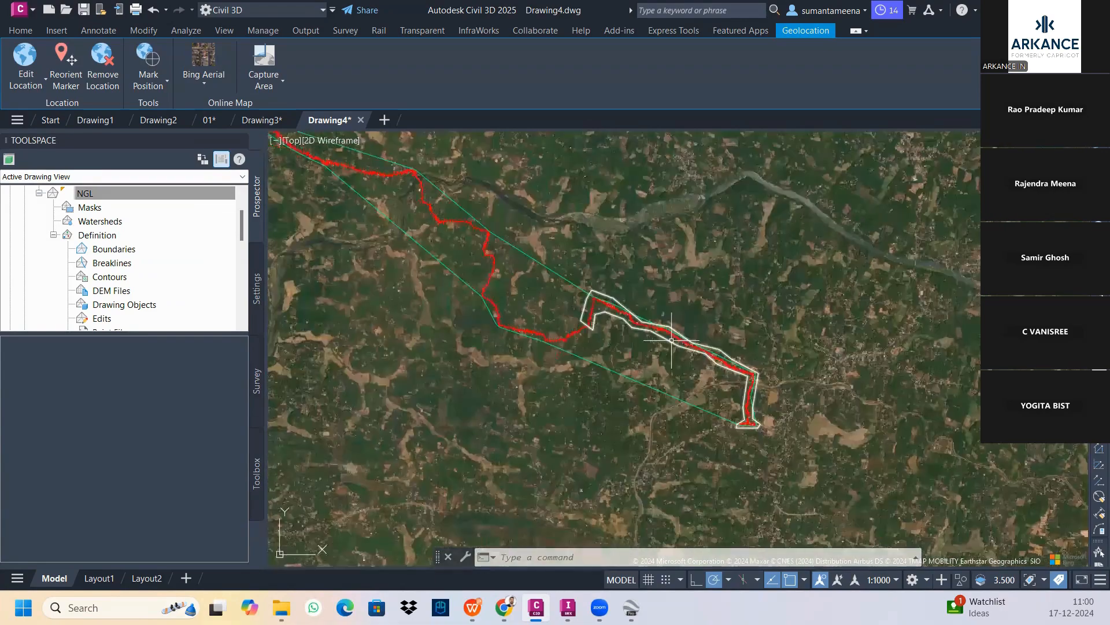
scroll(732, 399, "up", 1)
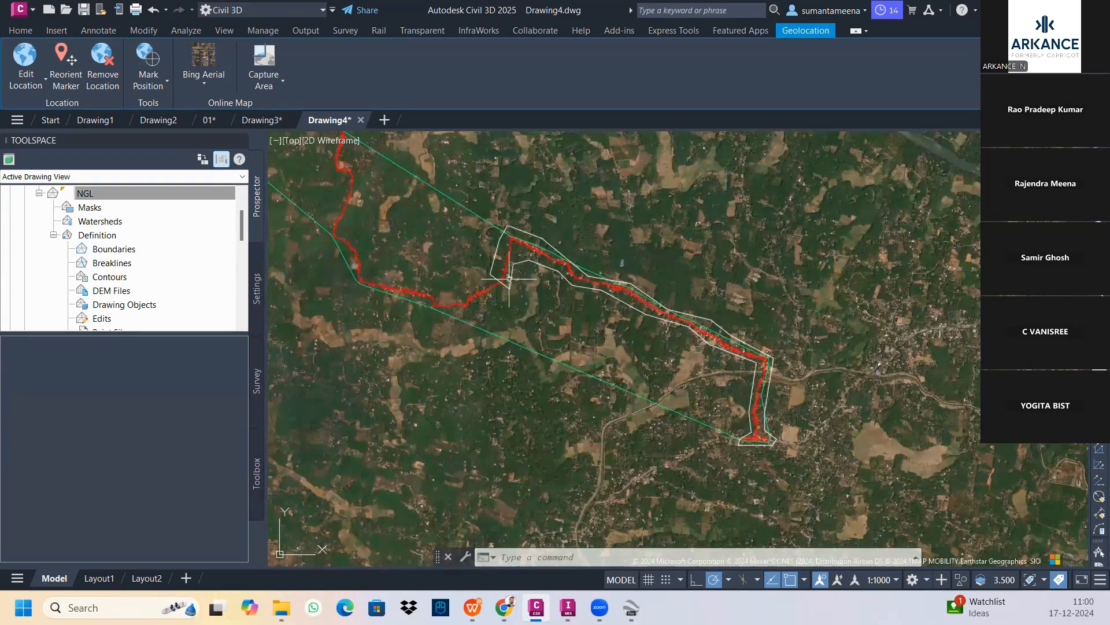
Open the surface properties of the NGL TIN surface and show its definition options.
scroll(501, 284, "up", 2)
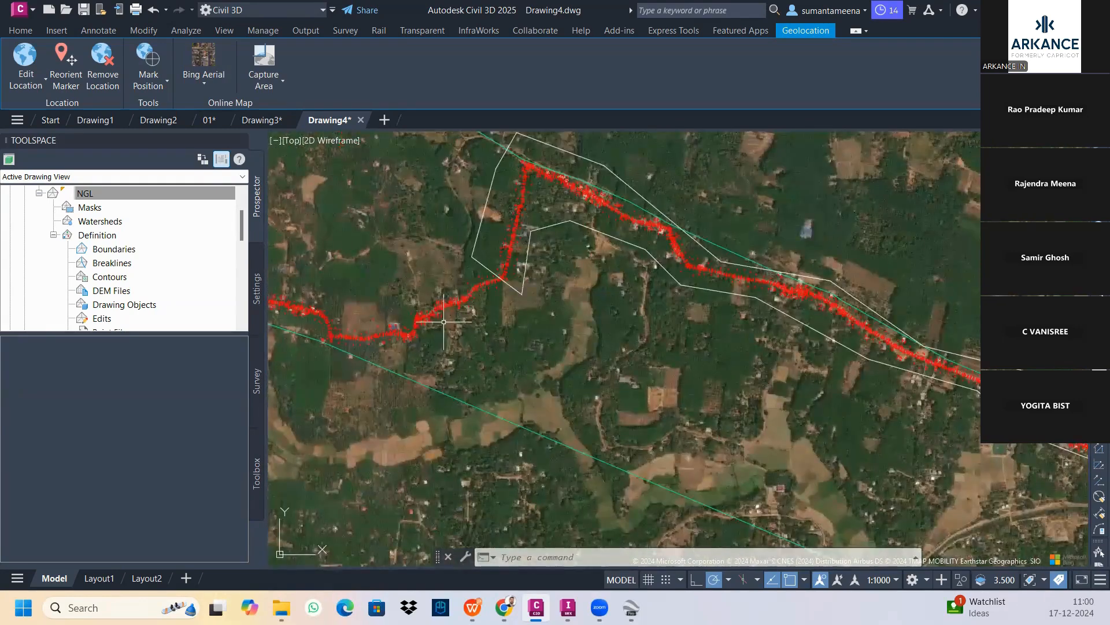
scroll(451, 314, "up", 1)
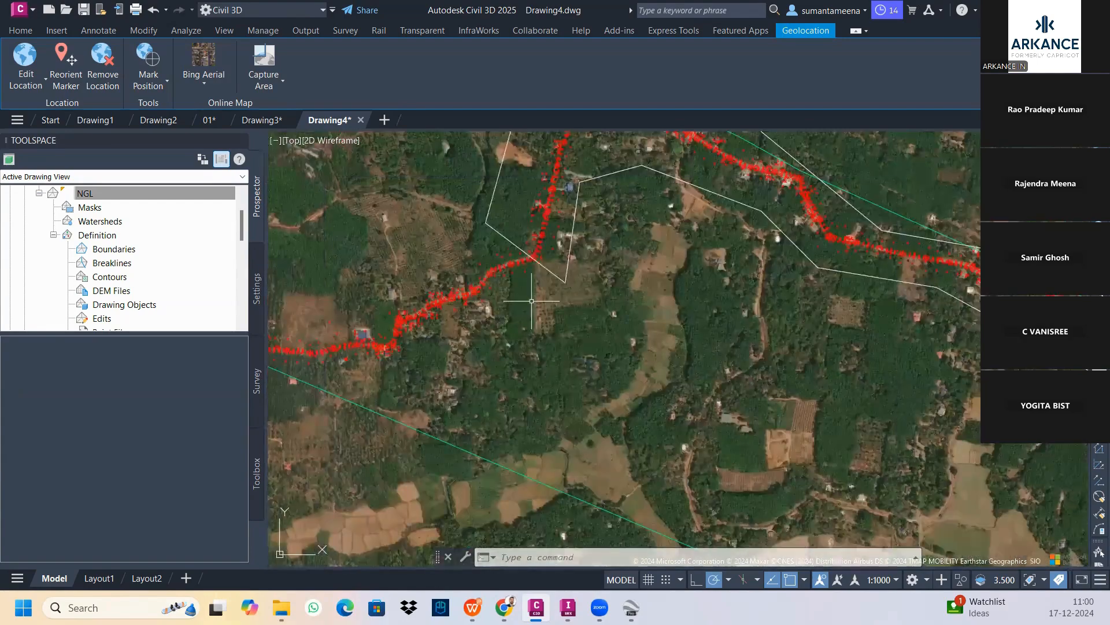
scroll(532, 298, "down", 4)
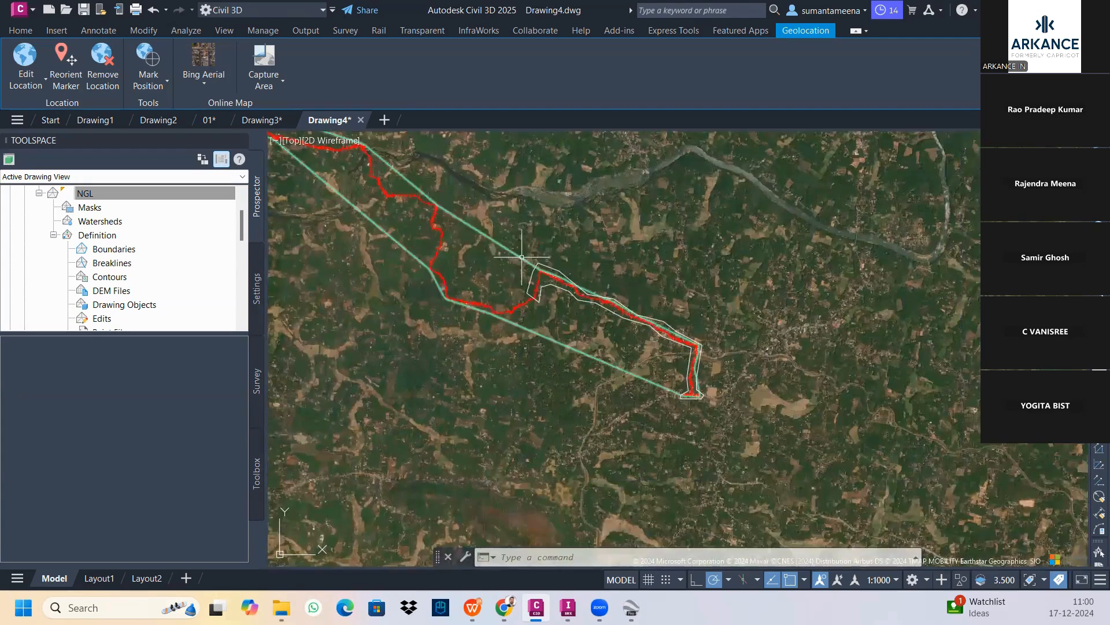
mouse_move(522, 257)
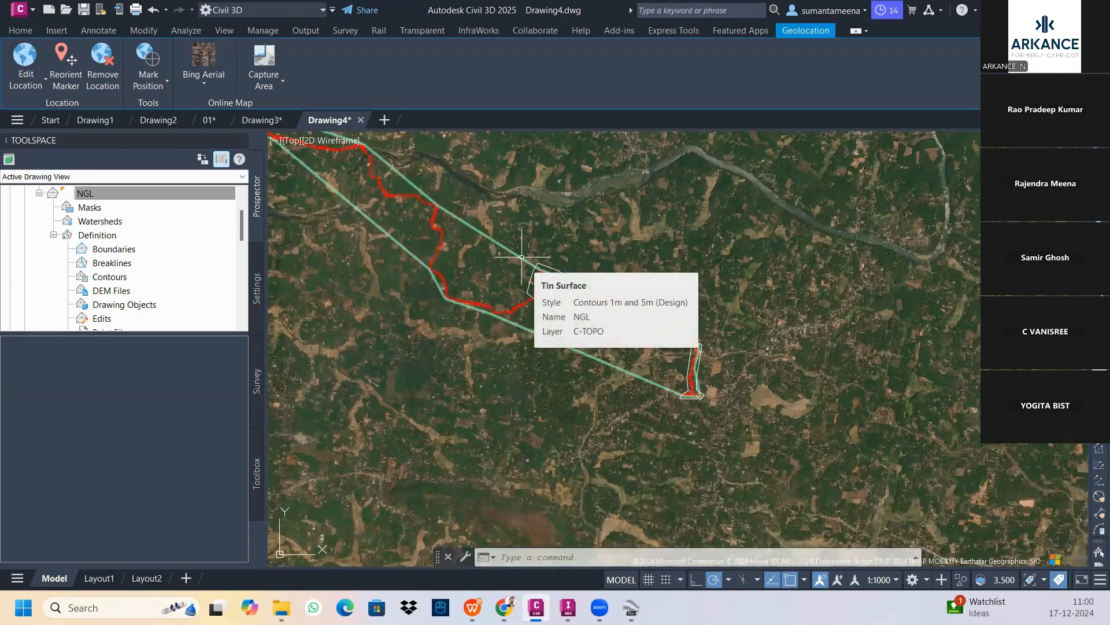
left_click(522, 256)
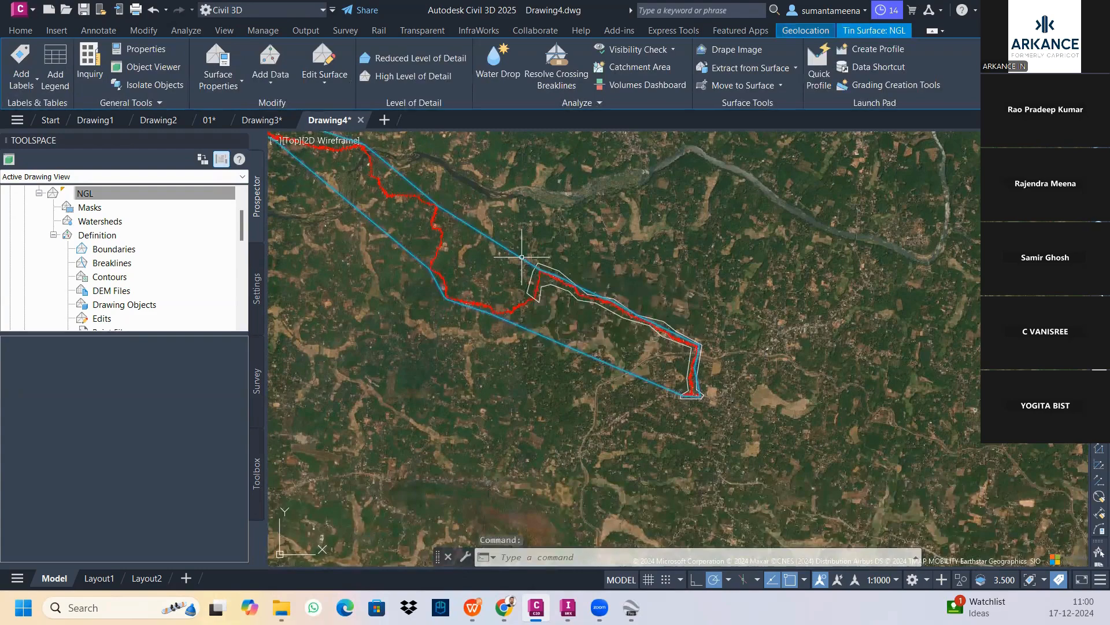
right_click(521, 257)
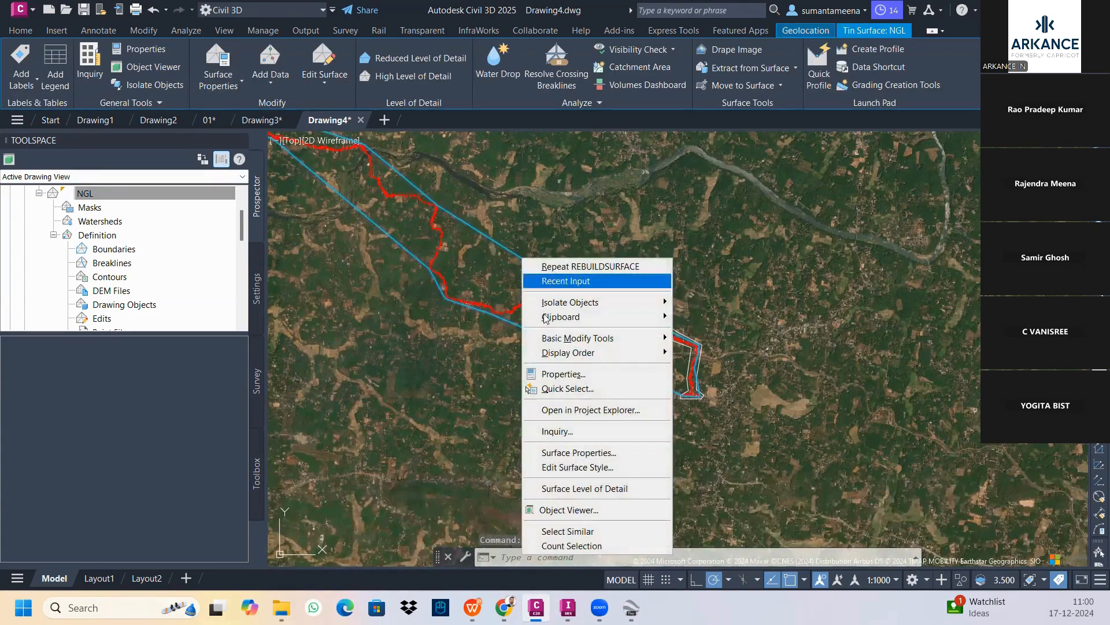
left_click(576, 460)
left_click(443, 162)
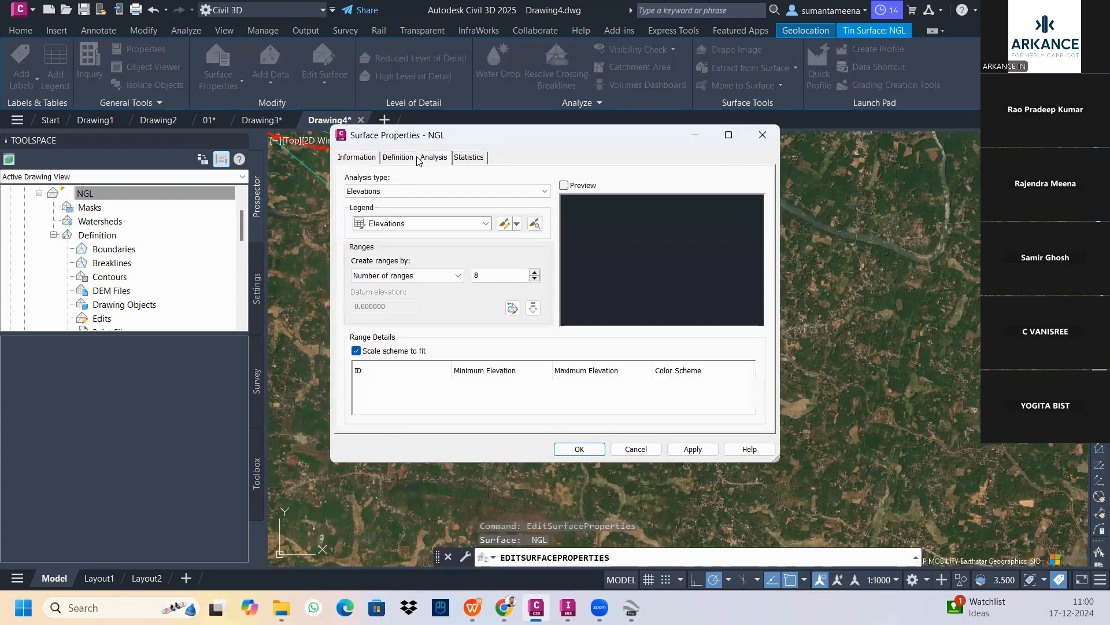
left_click(413, 159)
Look through the data operations options in the NGL surface definition.
left_click(374, 213)
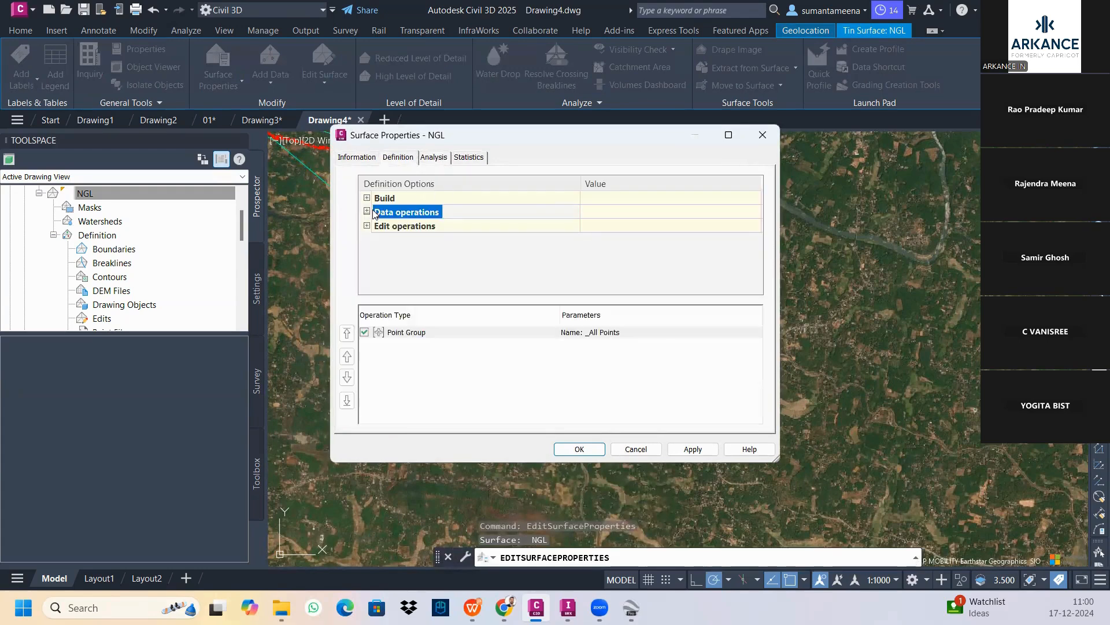
left_click(367, 212)
scroll(440, 217, "down", 2)
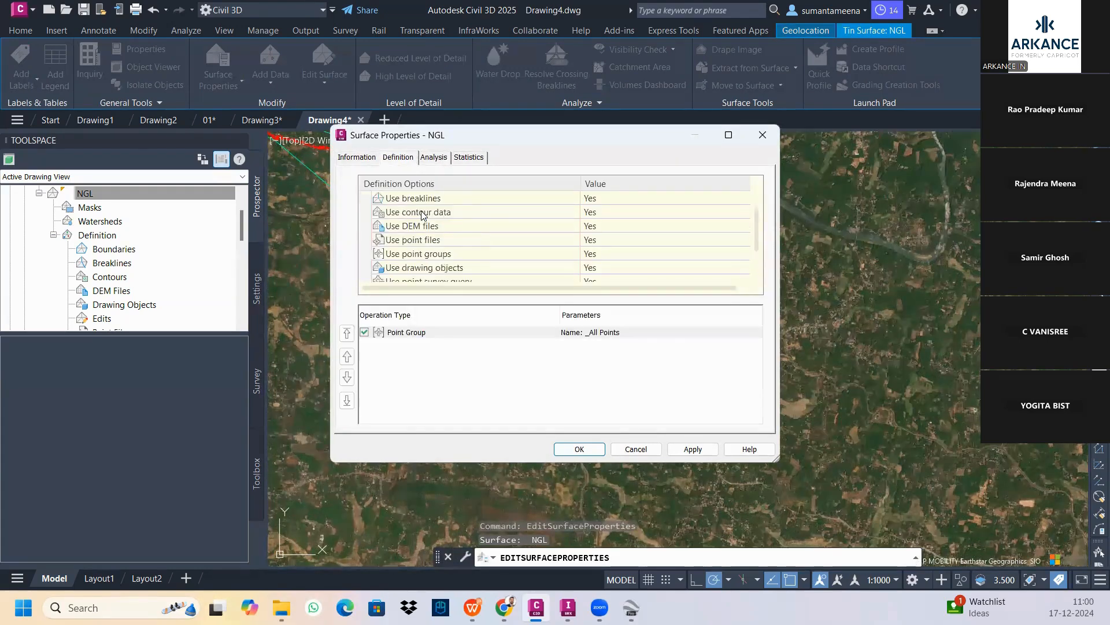
scroll(474, 231, "up", 1)
scroll(474, 231, "up", 1)
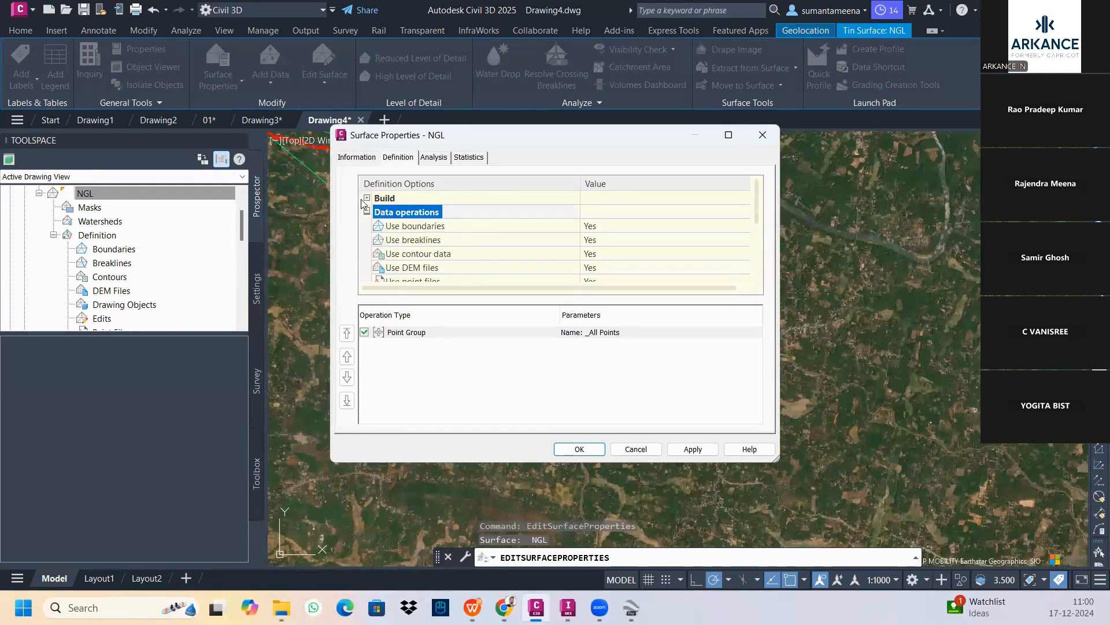
In the NGL build options, enable the maximum triangle length, set it to 70 m and apply the surface properties.
left_click(367, 198)
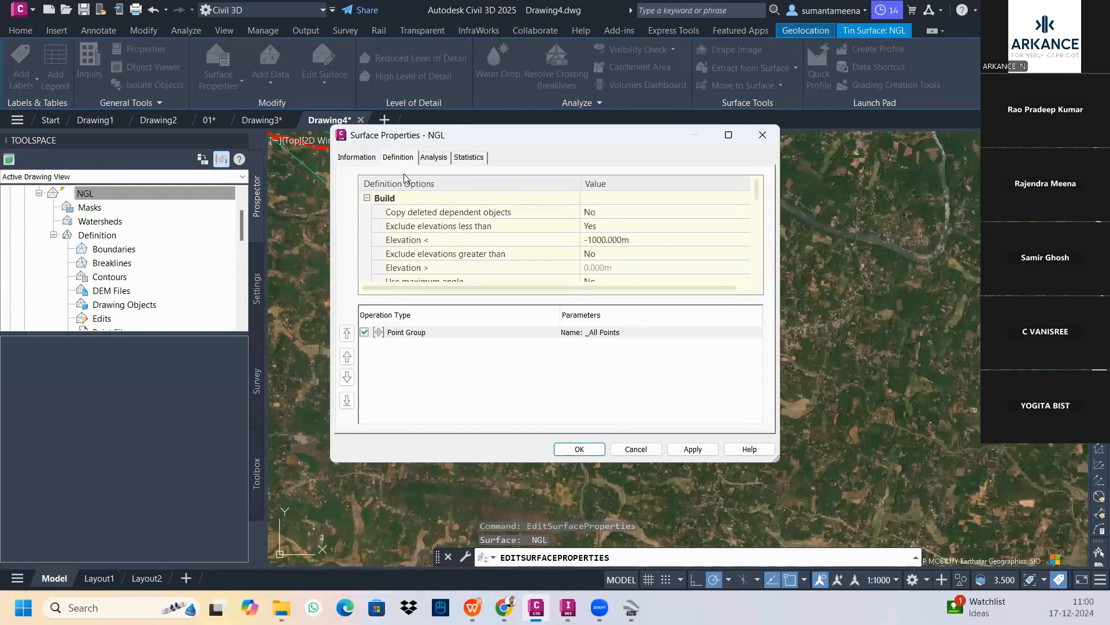
scroll(474, 228, "down", 1)
scroll(485, 241, "down", 1)
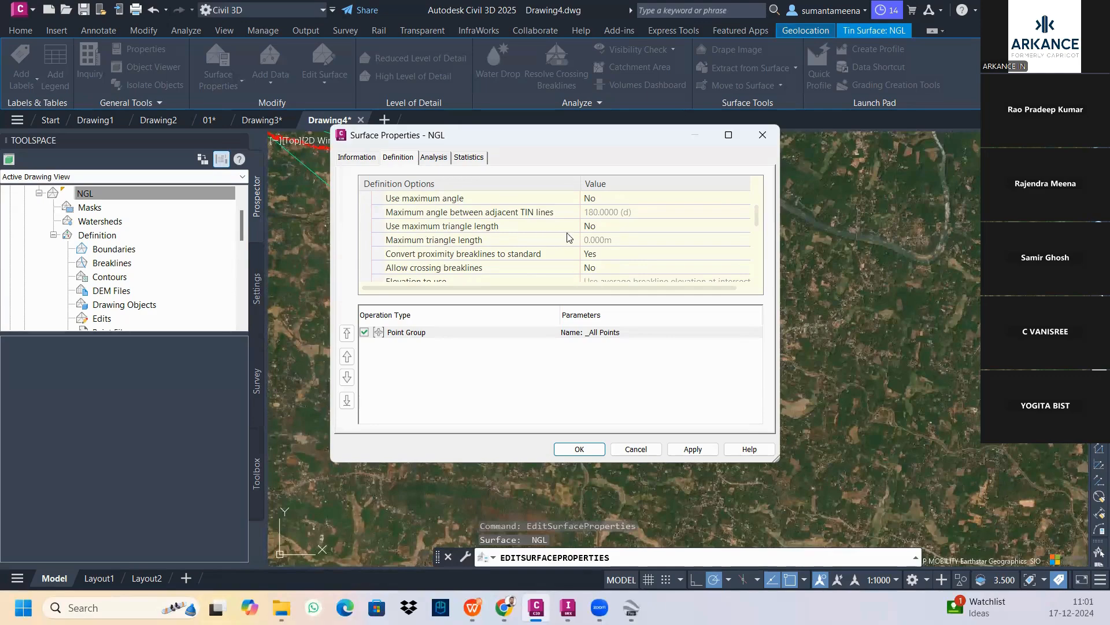
left_click(590, 226)
left_click(590, 225)
left_click(583, 255)
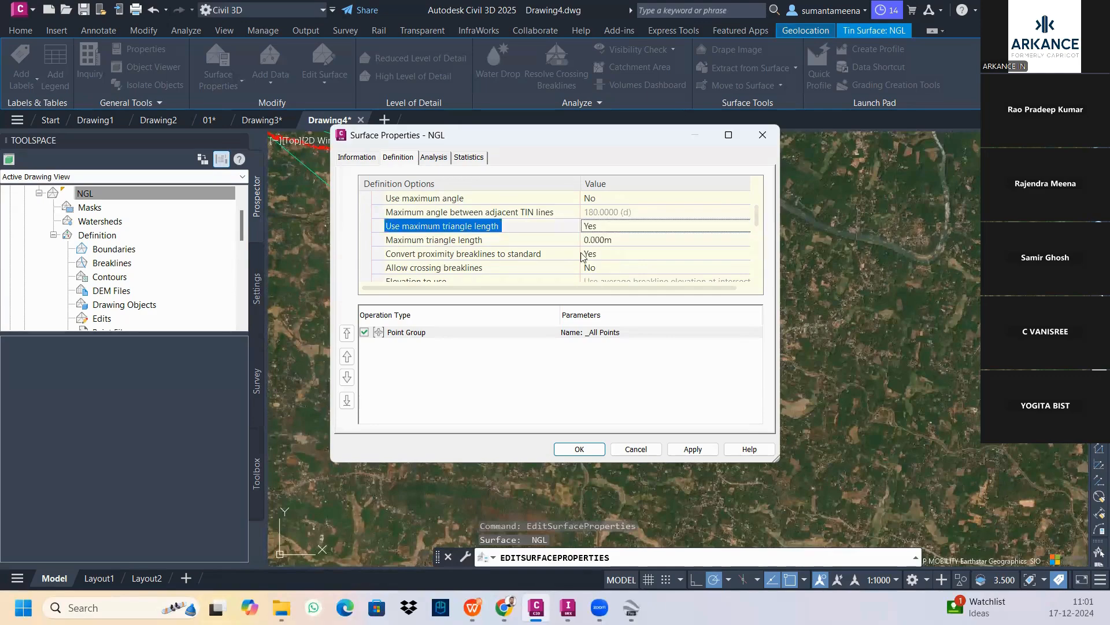
left_click(598, 239)
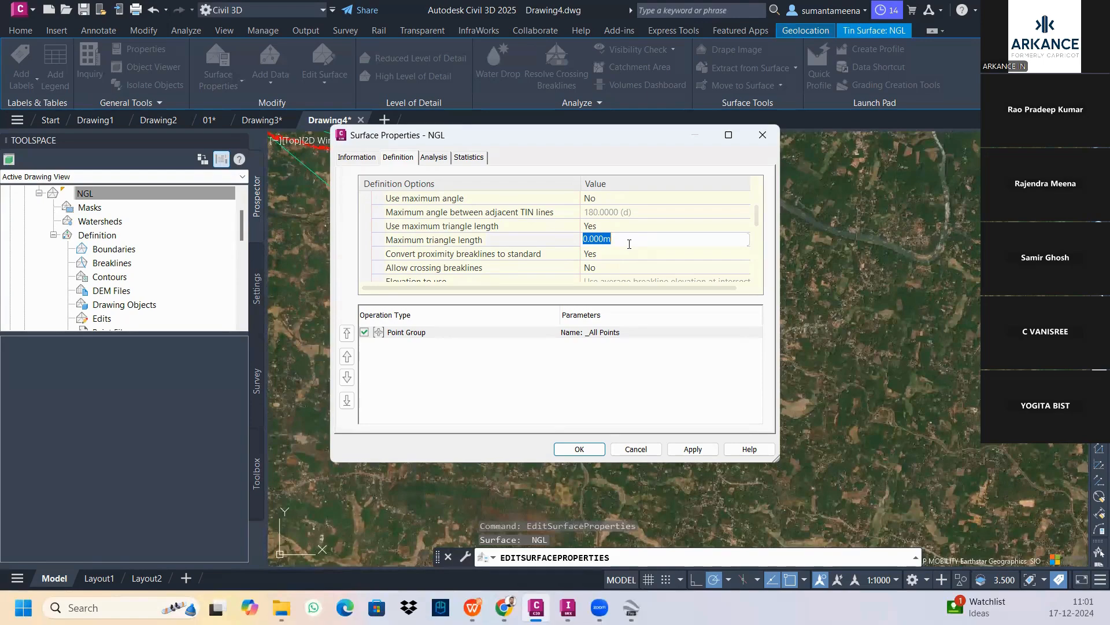
type("70")
left_click(691, 449)
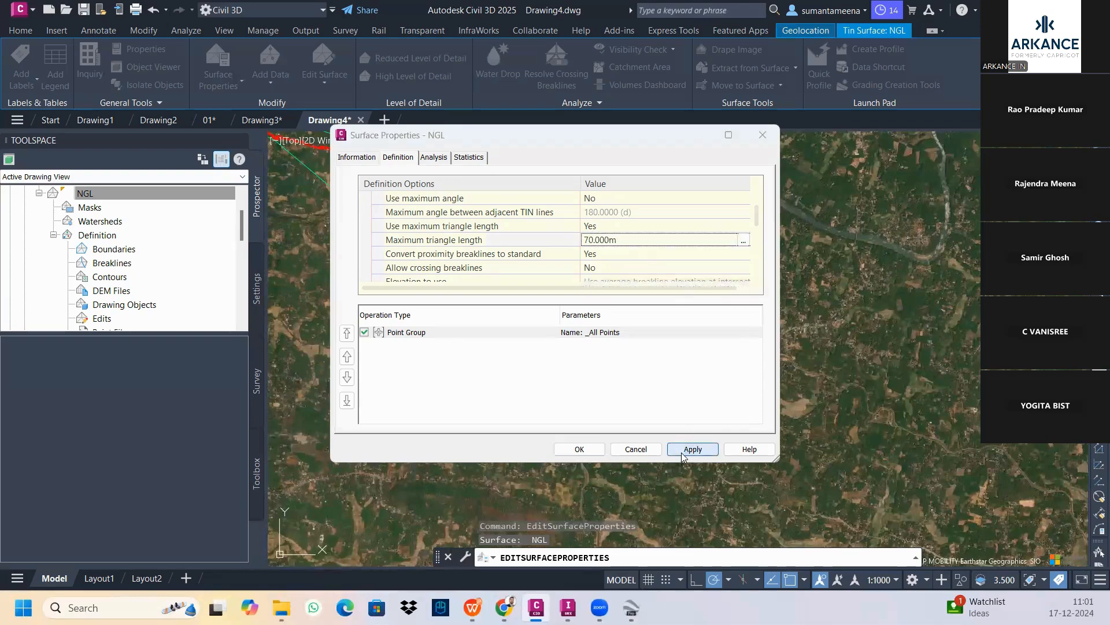
left_click(575, 268)
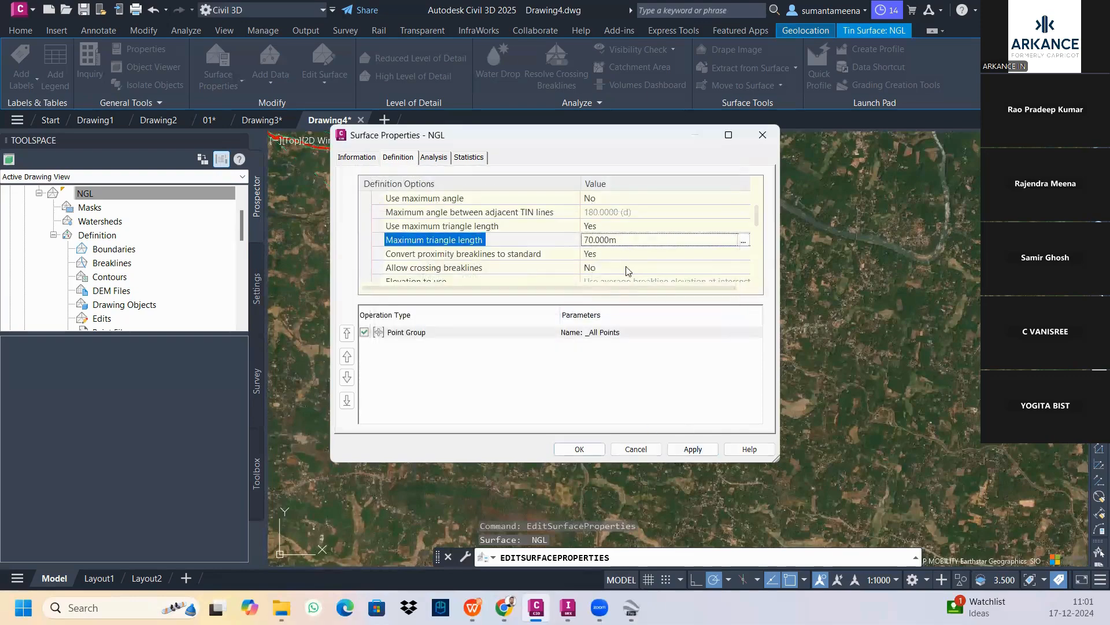
left_click(578, 447)
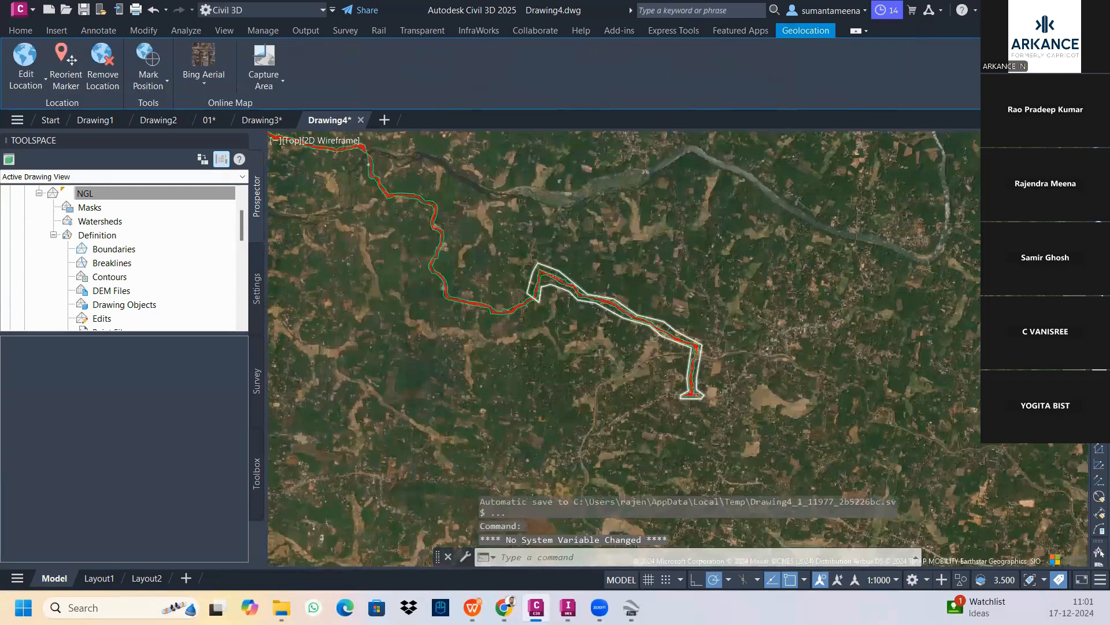
Delete the closed boundary polyline around the southeastern stretch of the road.
scroll(695, 399, "up", 6)
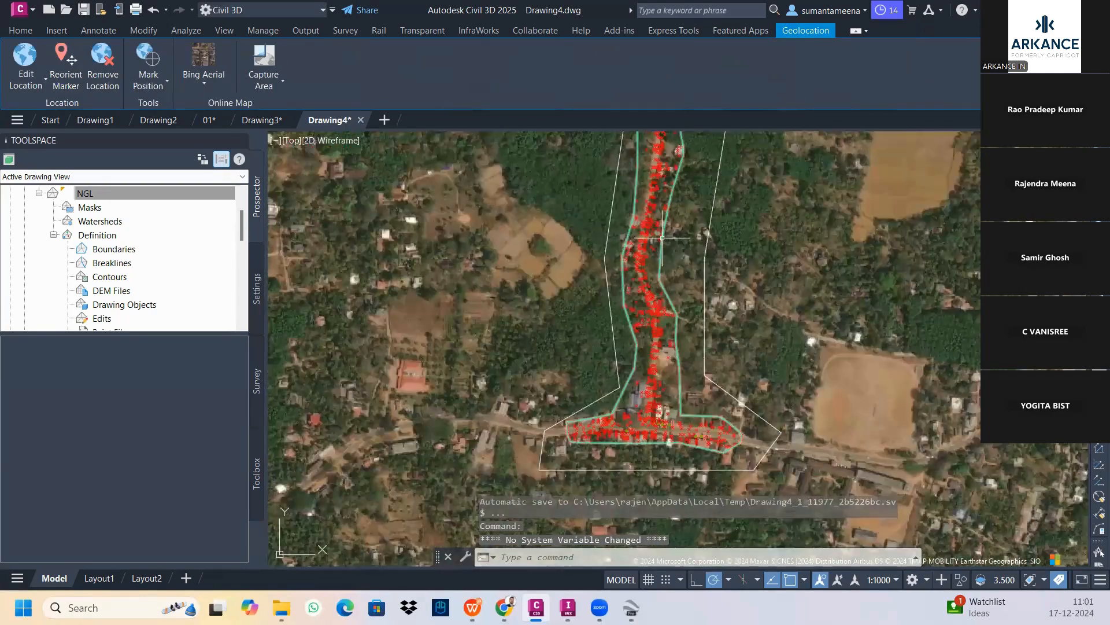
middle_click_drag(665, 194, 683, 549)
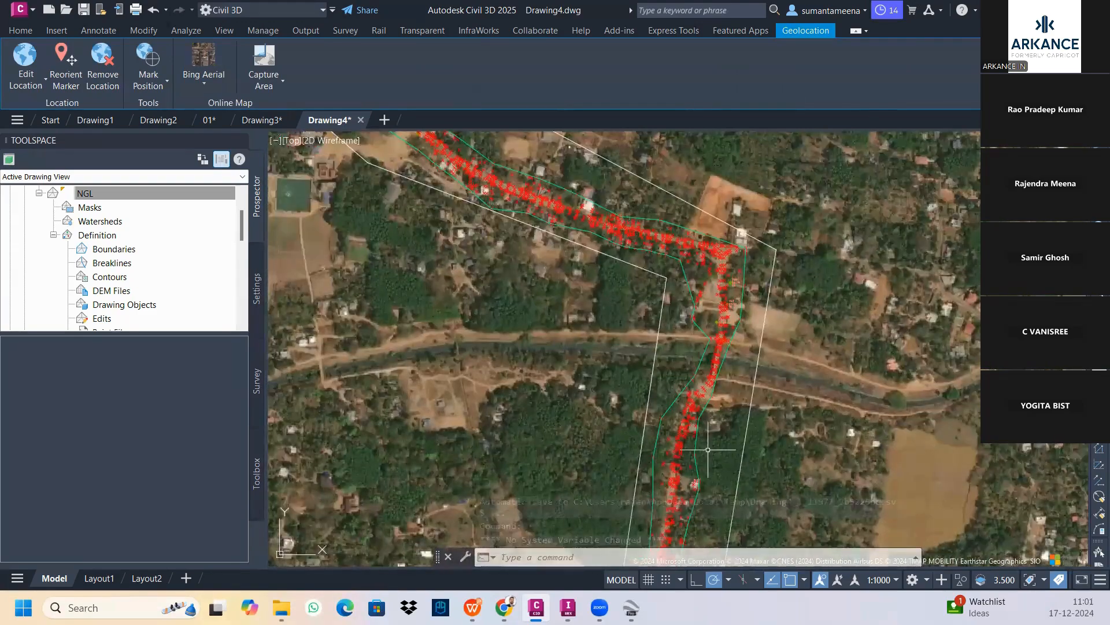
left_click(657, 337)
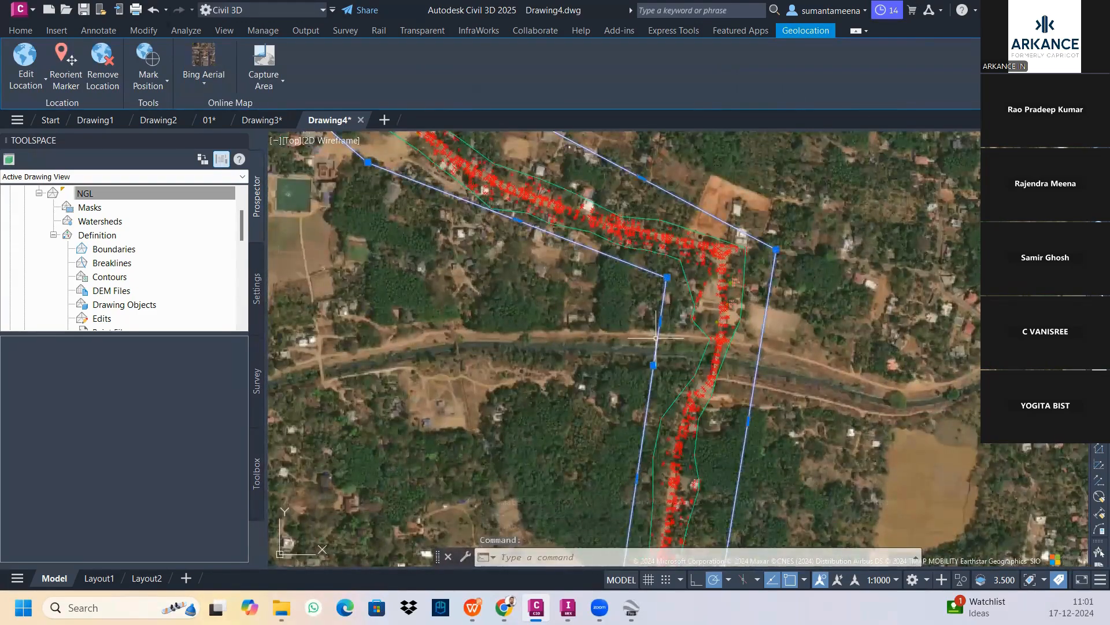
key("Delete")
scroll(733, 332, "down", 6)
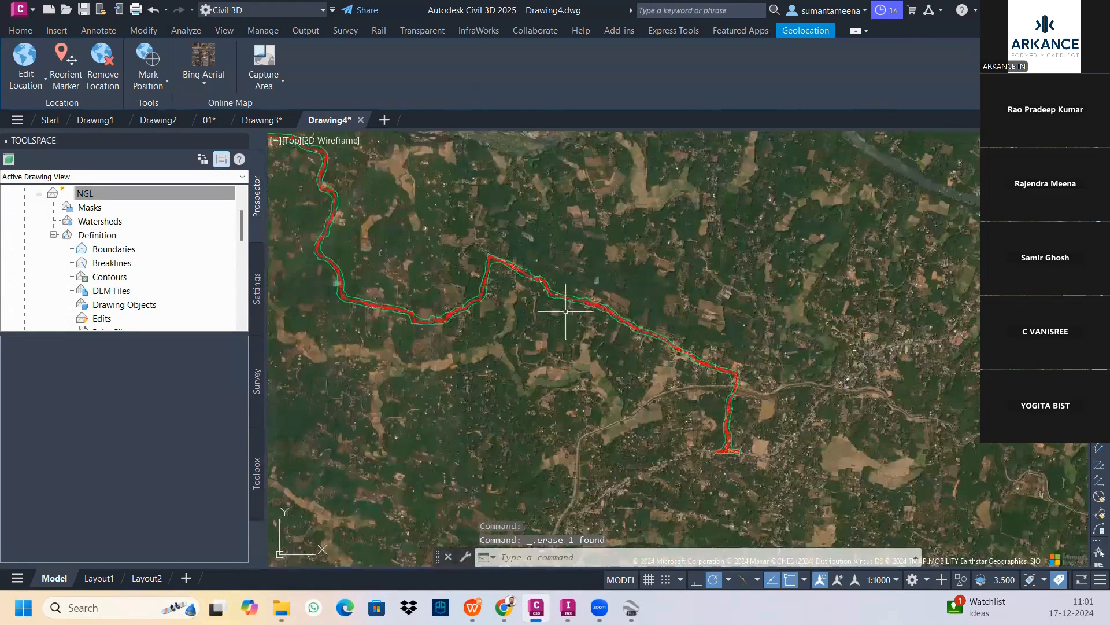
middle_click_drag(493, 261, 765, 423)
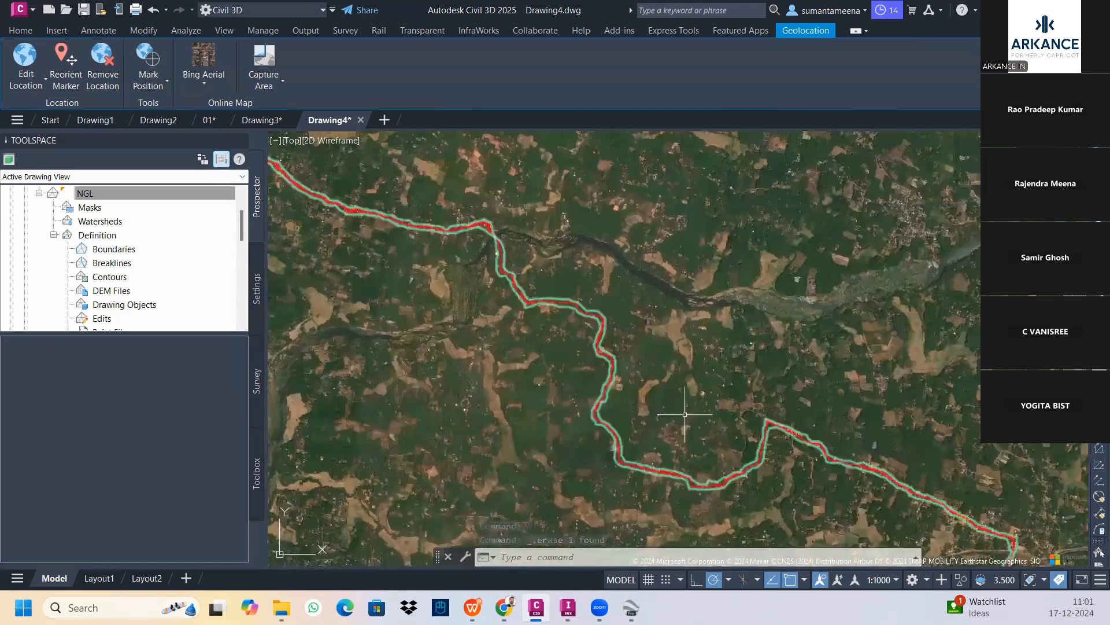
Examine the NGL surface over the aerial map along the road from the river bend to its northwestern end.
middle_click_drag(544, 314, 776, 452)
scroll(724, 401, "up", 8)
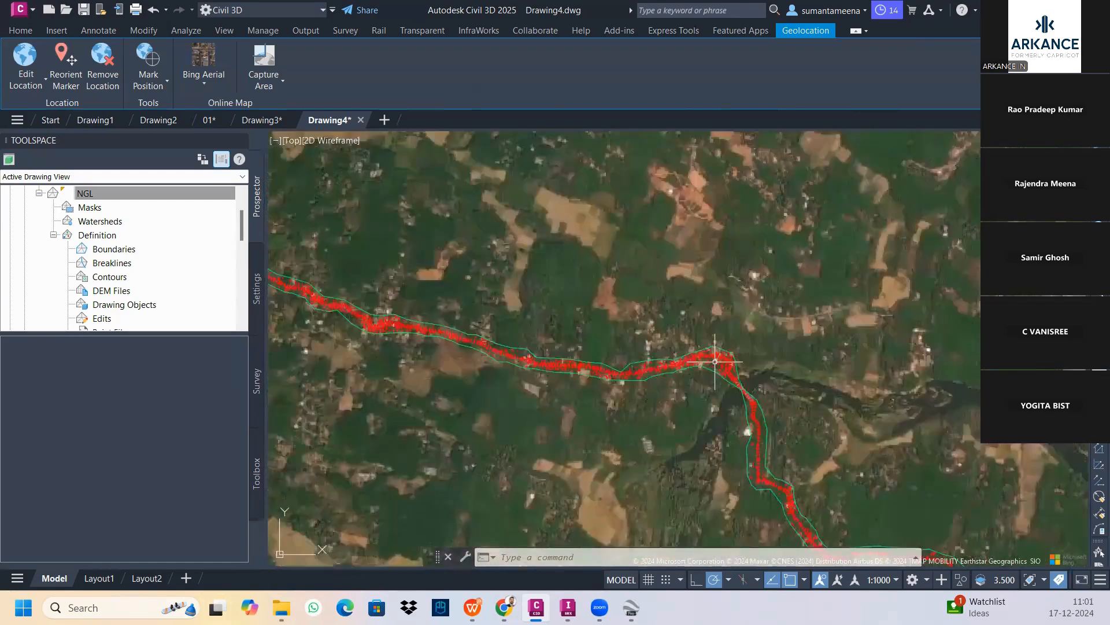
middle_click_drag(303, 349, 753, 341)
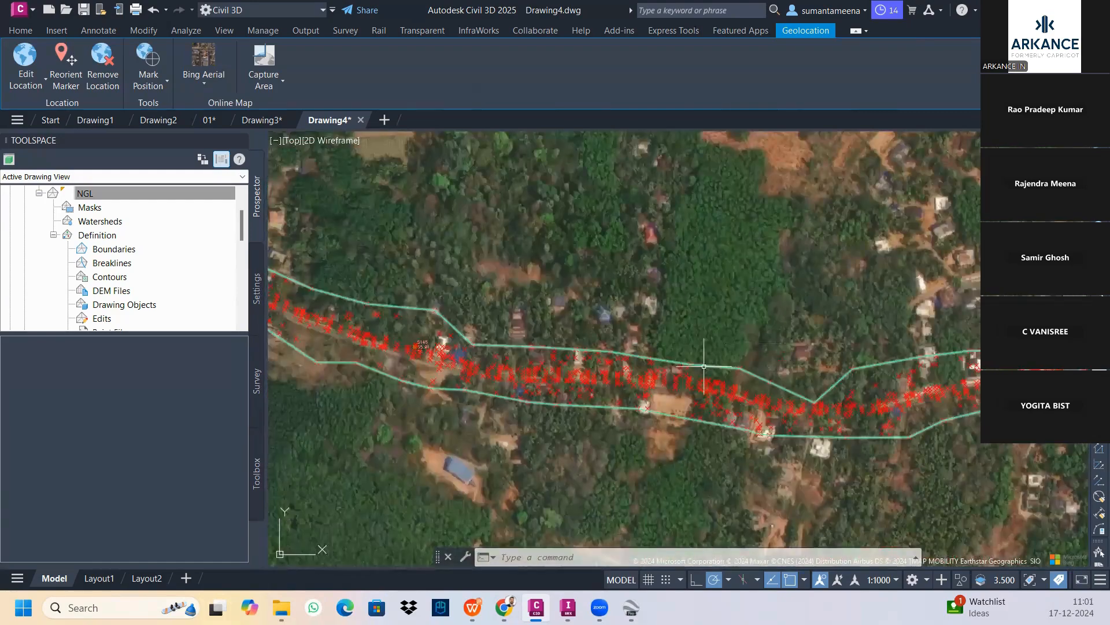
scroll(725, 354, "down", 2)
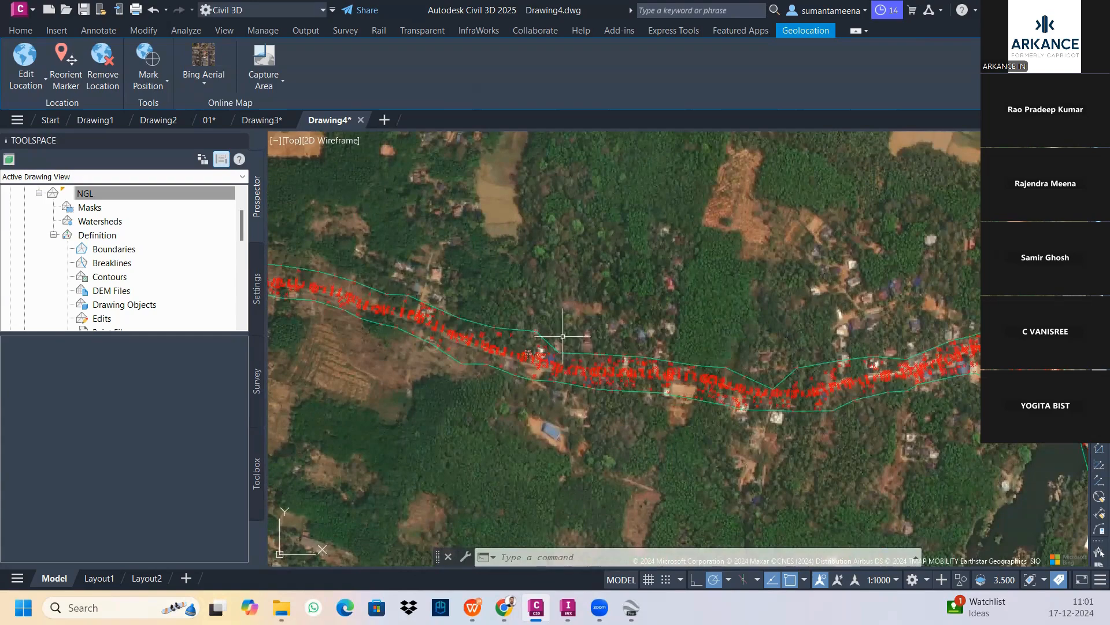
scroll(526, 309, "down", 3)
scroll(548, 267, "up", 3)
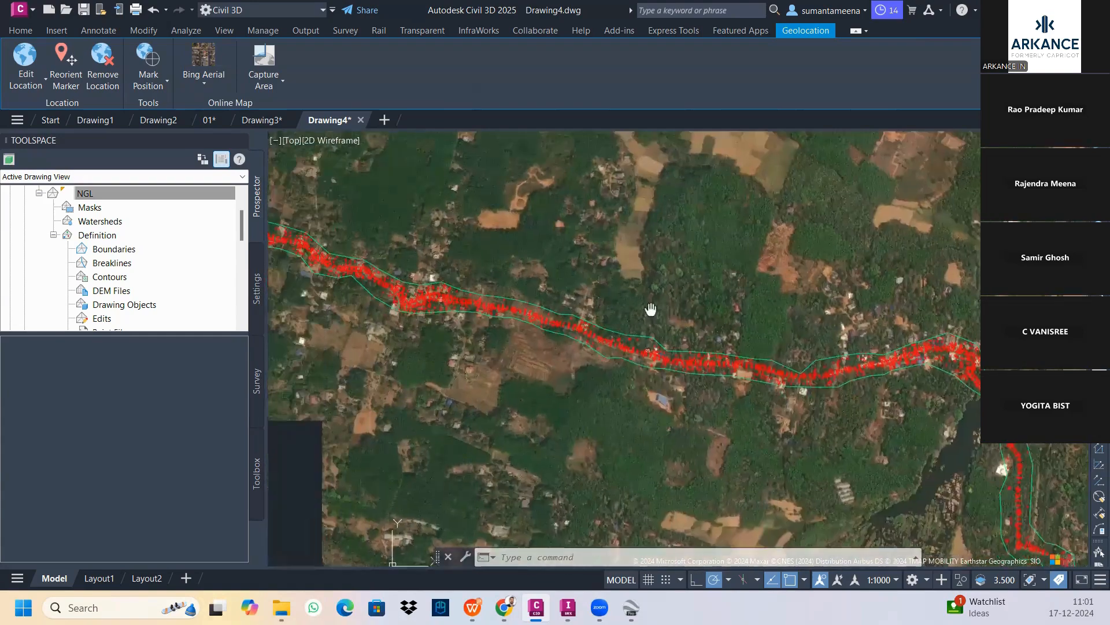
middle_click_drag(455, 253, 858, 307)
middle_click_drag(669, 241, 764, 337)
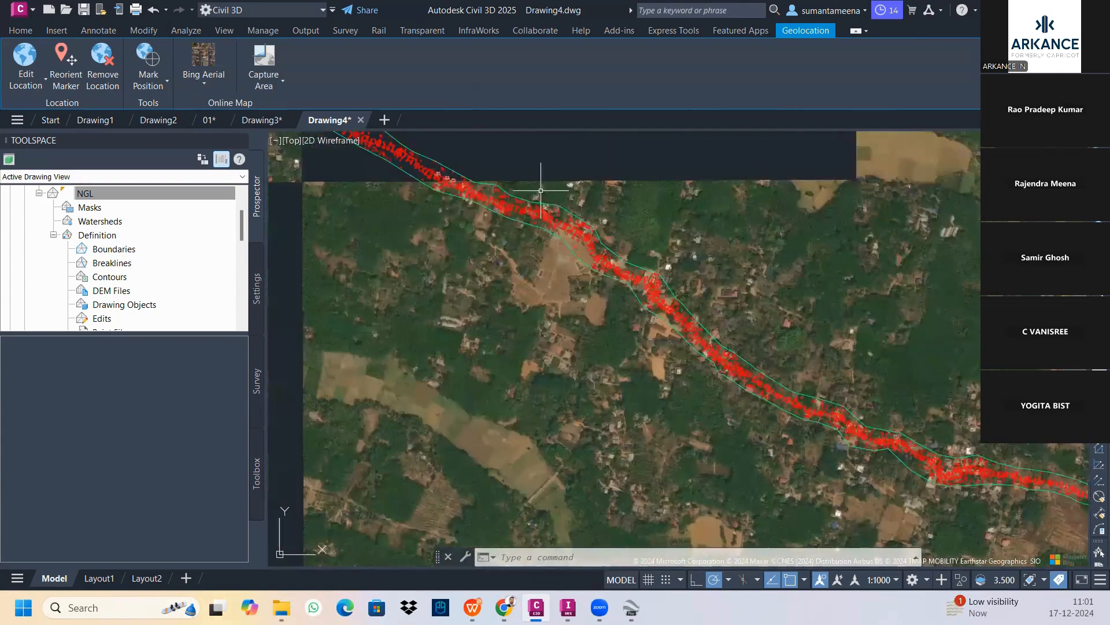
middle_click_drag(431, 144, 647, 278)
scroll(702, 295, "down", 4)
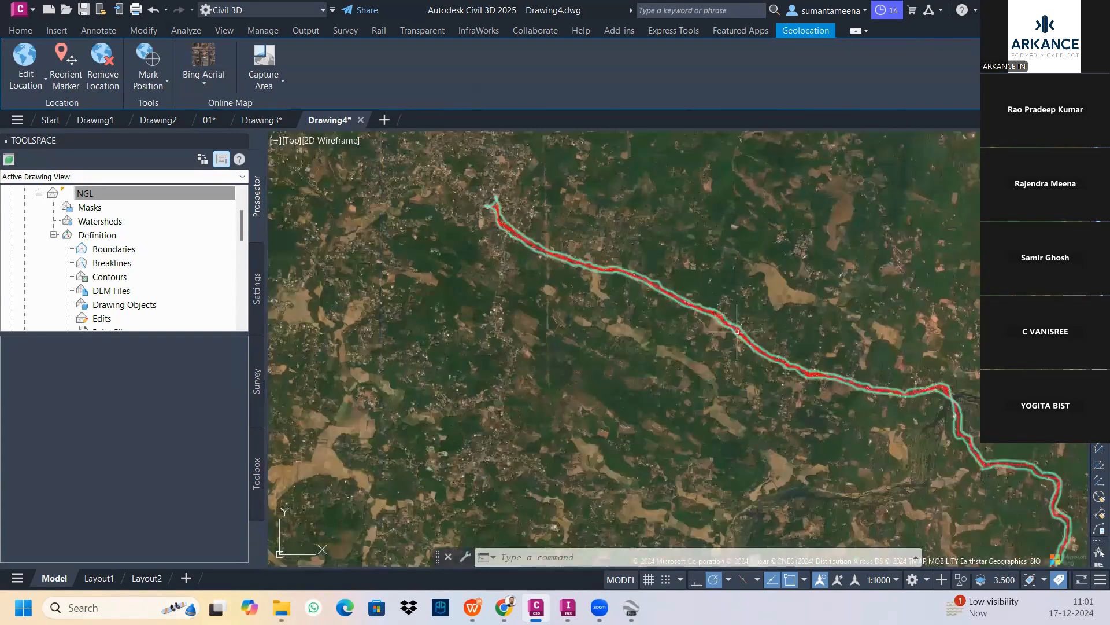
Inspect the NGL surface border and survey points along the road toward the southeastern end of the corridor.
middle_click_drag(825, 363, 751, 322)
middle_click_drag(878, 427, 709, 326)
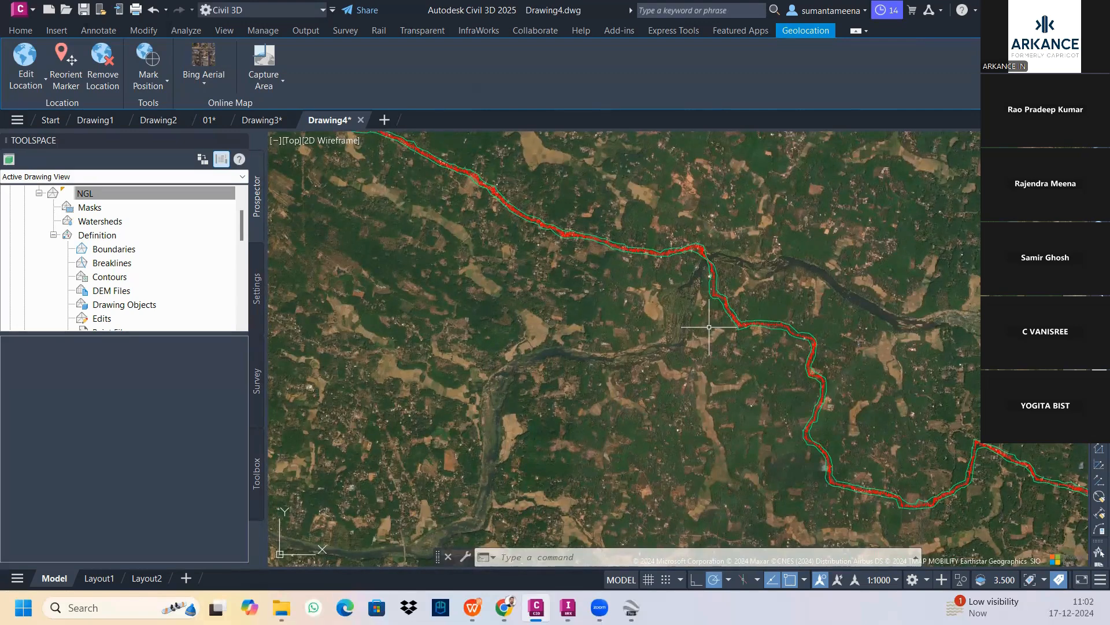
middle_click_drag(829, 353, 587, 256)
scroll(776, 398, "up", 8)
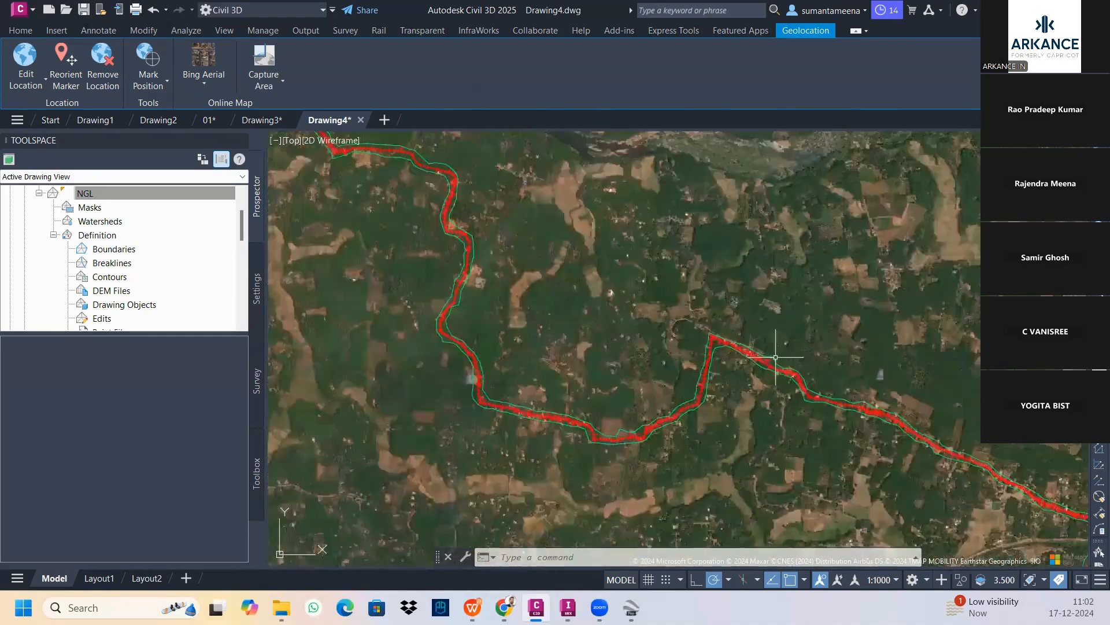
middle_click_drag(775, 398, 628, 247)
middle_click_drag(812, 327, 544, 228)
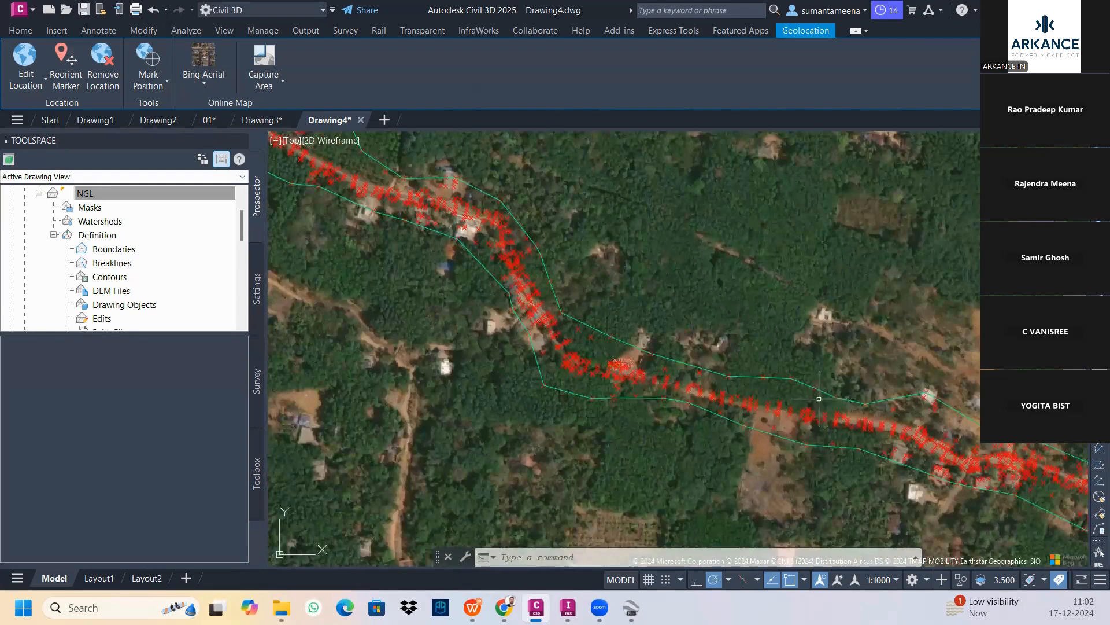
scroll(797, 381, "down", 2)
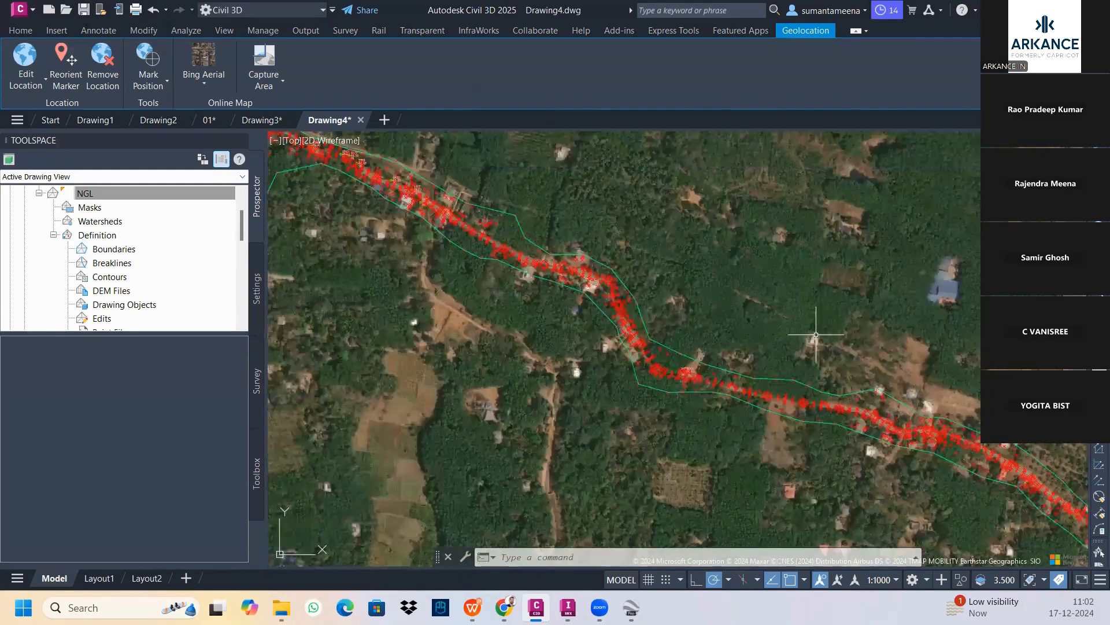
middle_click_drag(816, 333, 383, 144)
scroll(384, 144, "down", 3)
scroll(703, 353, "up", 3)
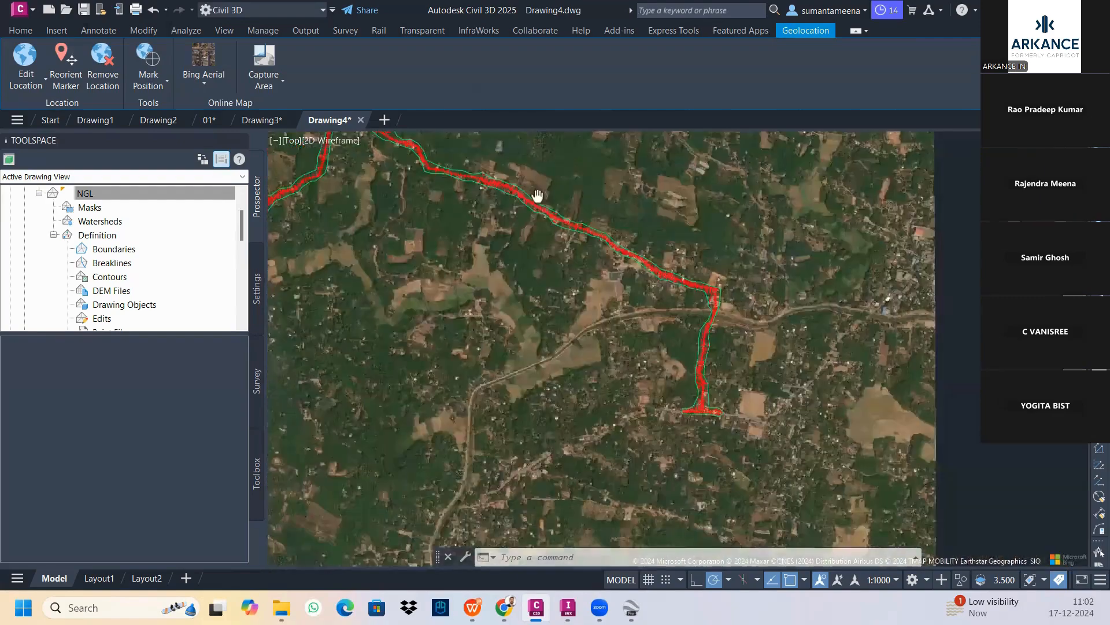
scroll(703, 353, "up", 3)
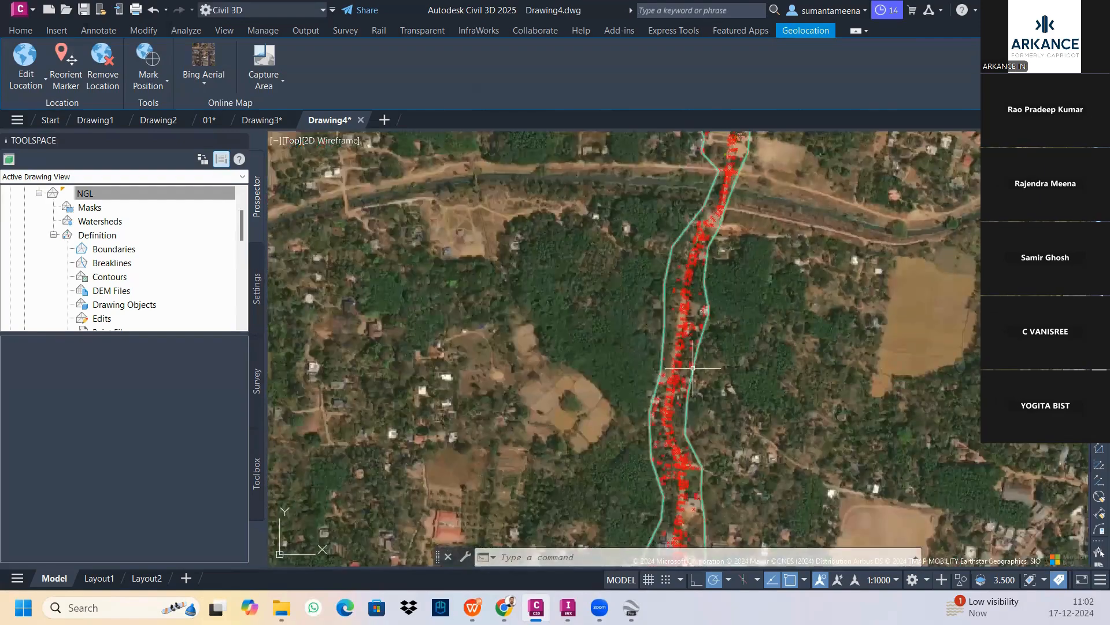
left_click(687, 414)
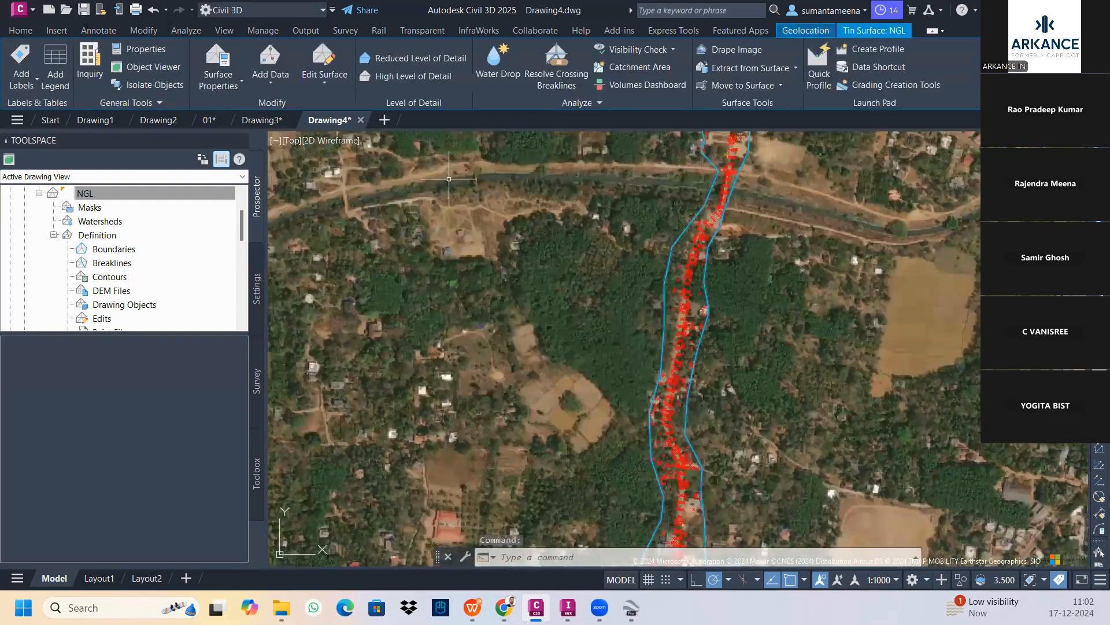
left_click(322, 84)
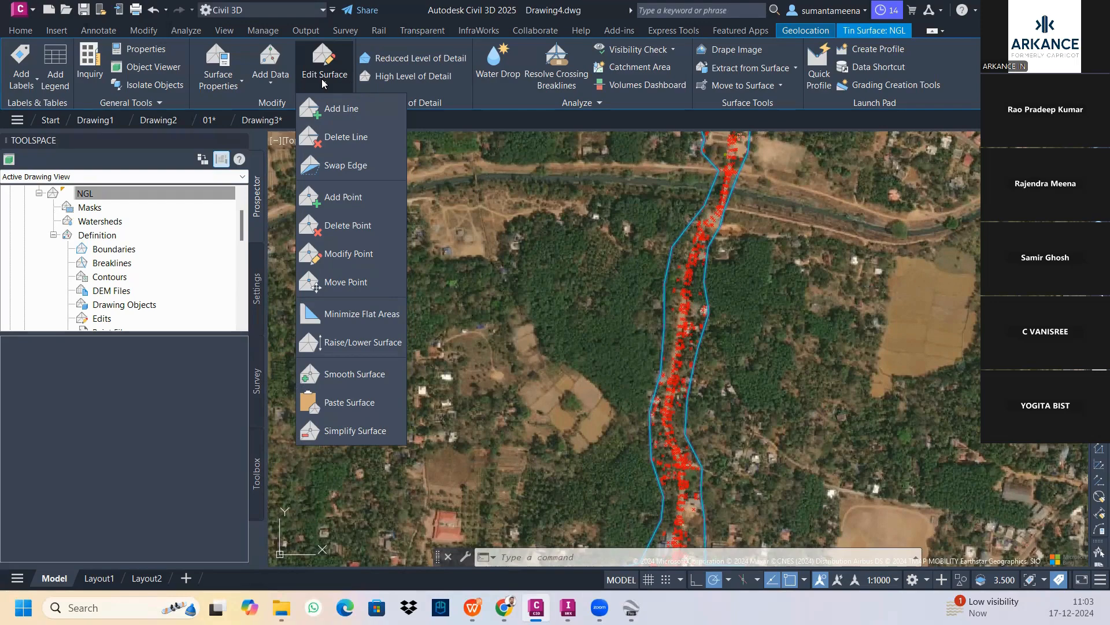
key("Escape")
key("Escape")
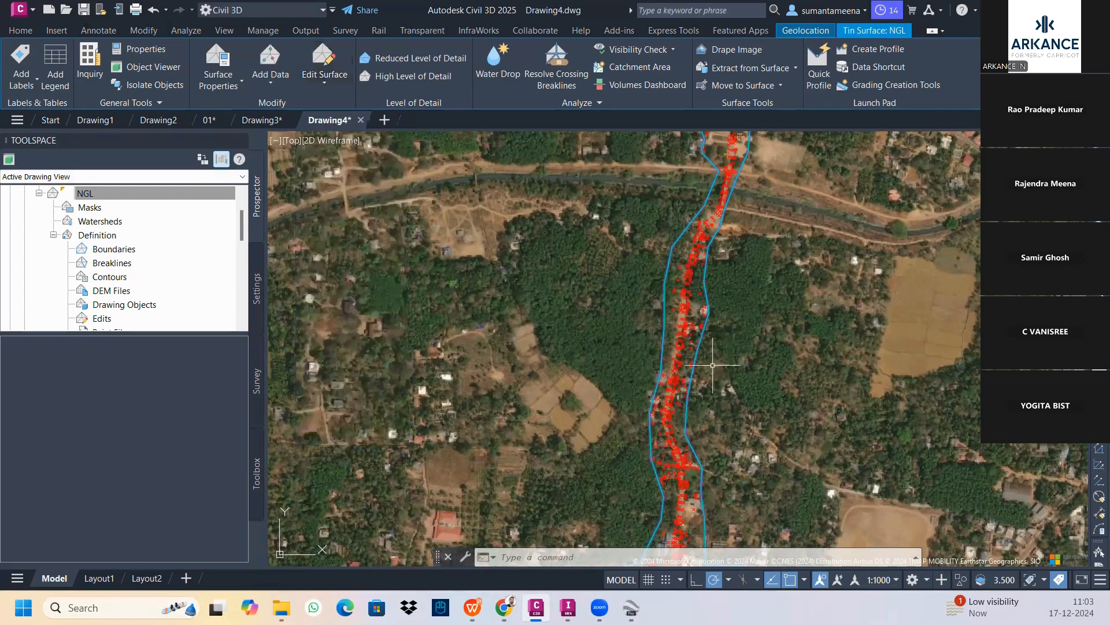
Edit the NGL surface's style to make Major Contour and Minor Contour visible in plan view, and apply it.
mouse_move(701, 377)
middle_mouse_down()
mouse_move(661, 222)
mouse_move(656, 154)
middle_mouse_up()
scroll(666, 305, "up", 1)
scroll(666, 305, "up", 1)
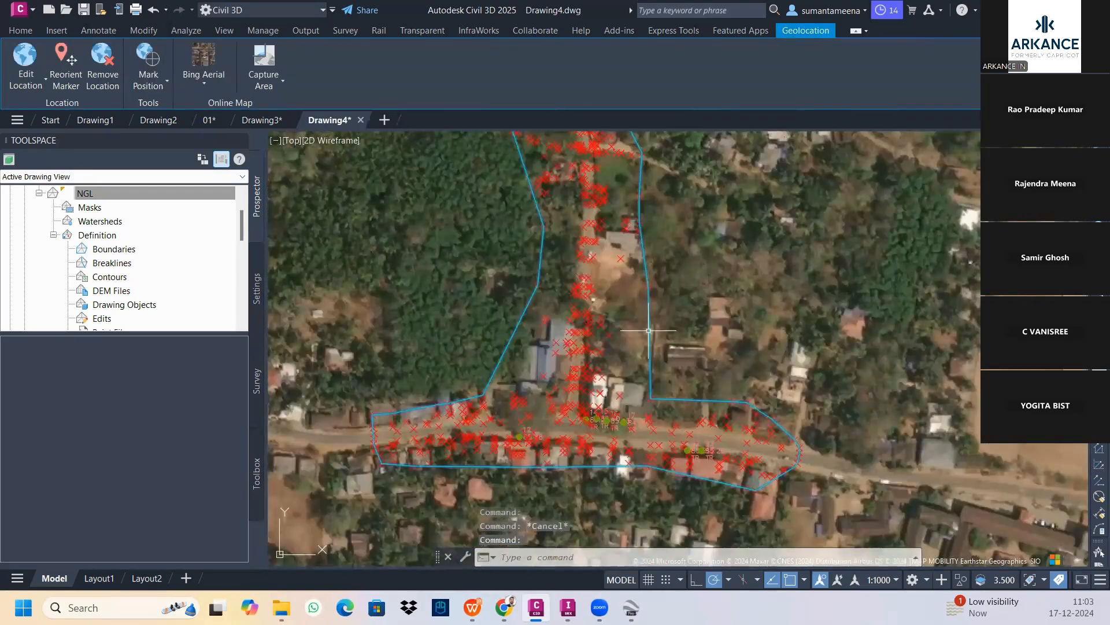
left_click(649, 324)
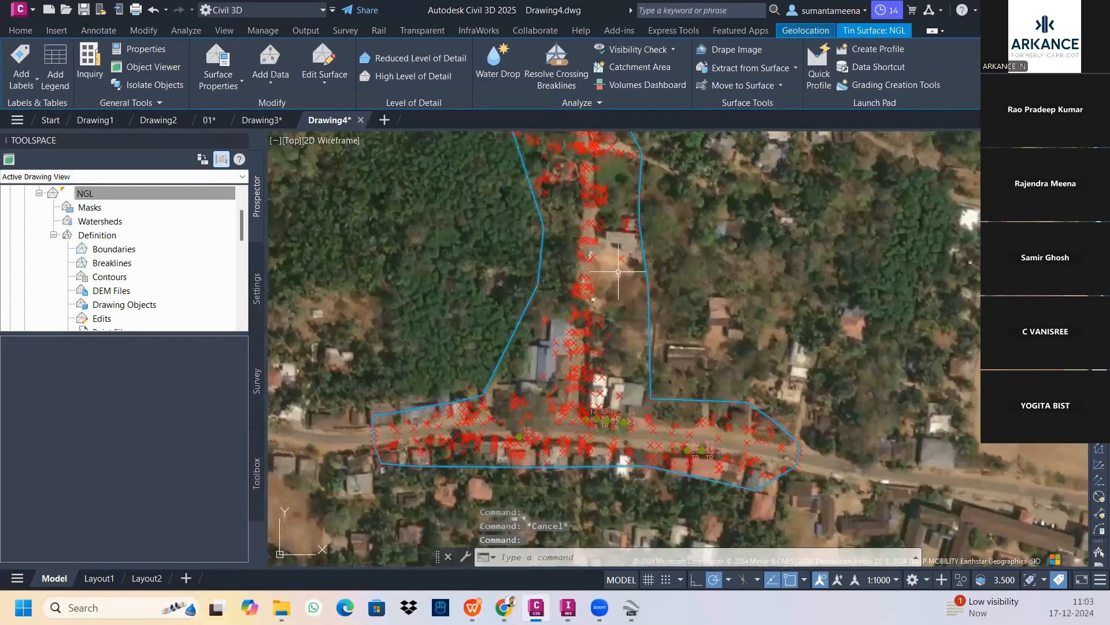
right_click(645, 310)
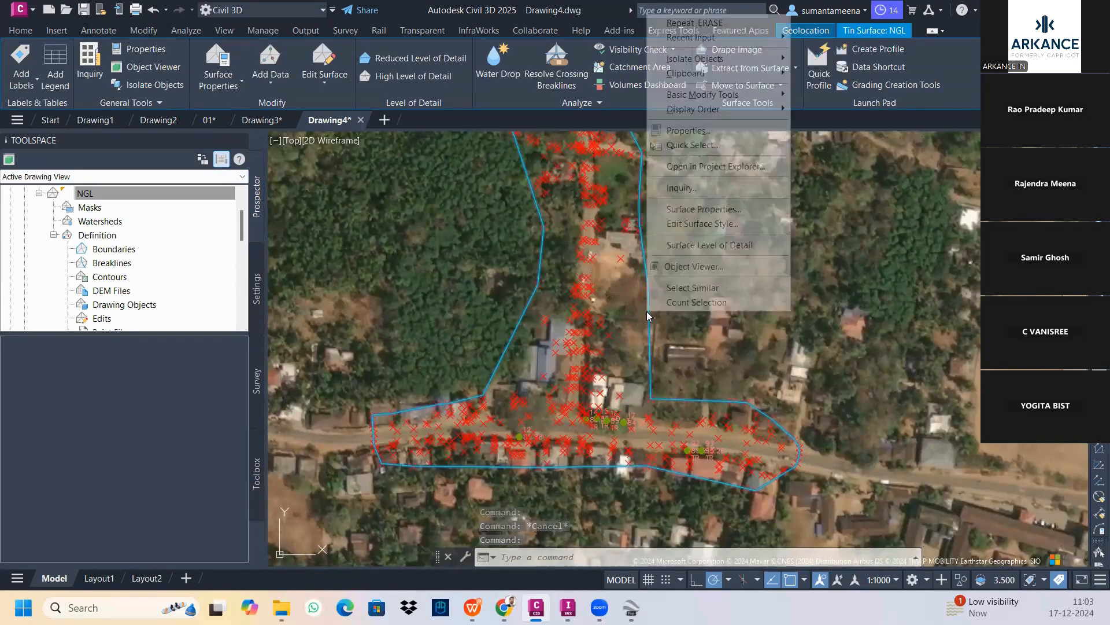
left_click(697, 224)
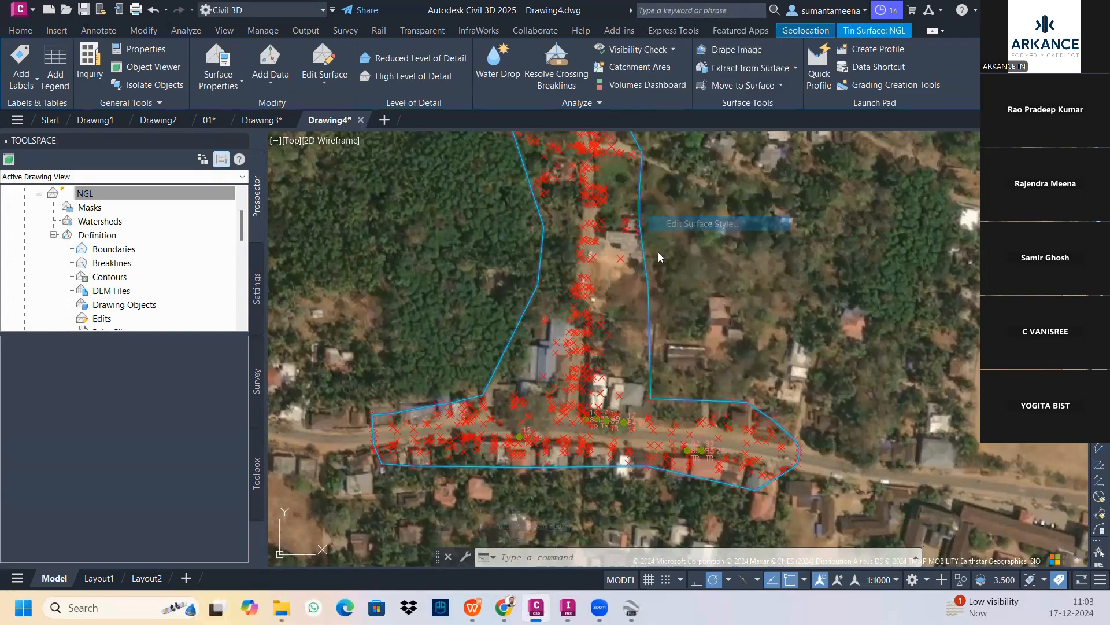
left_click(401, 279)
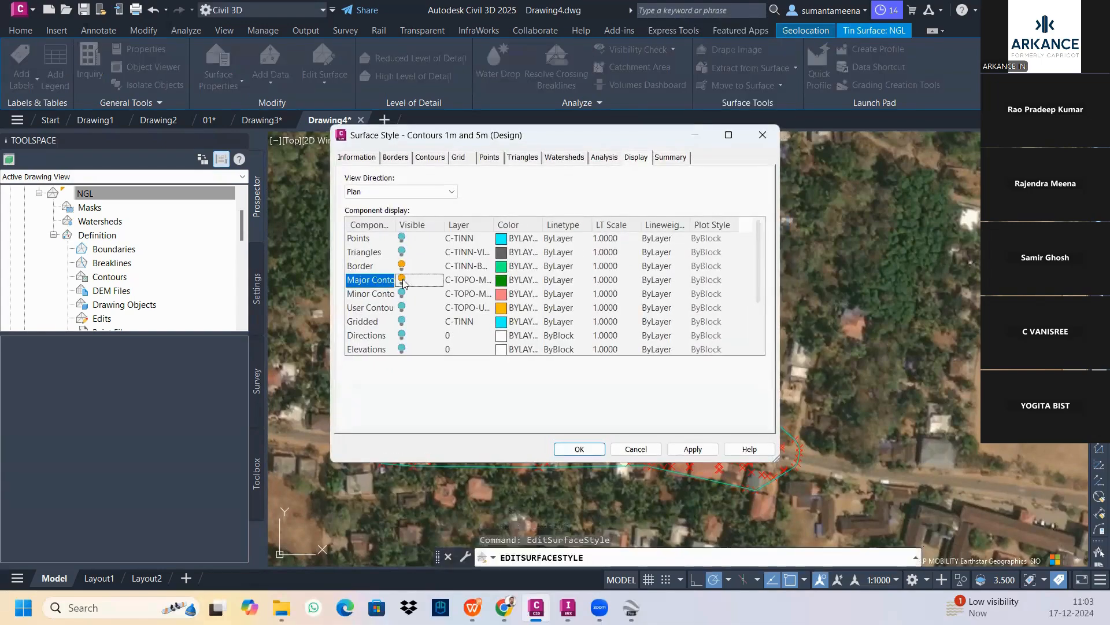
left_click(402, 293)
left_click(689, 451)
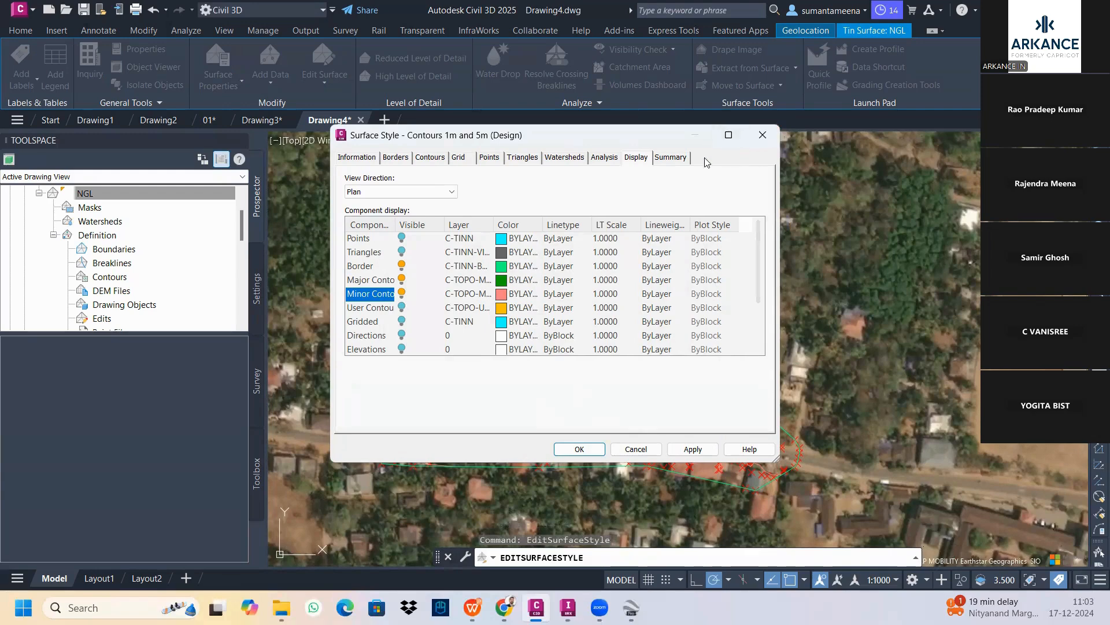
Widen the Component Type column, move the style dialog off the surface, and set the Minor Contour color to 254.
left_click_drag(396, 220, 457, 222)
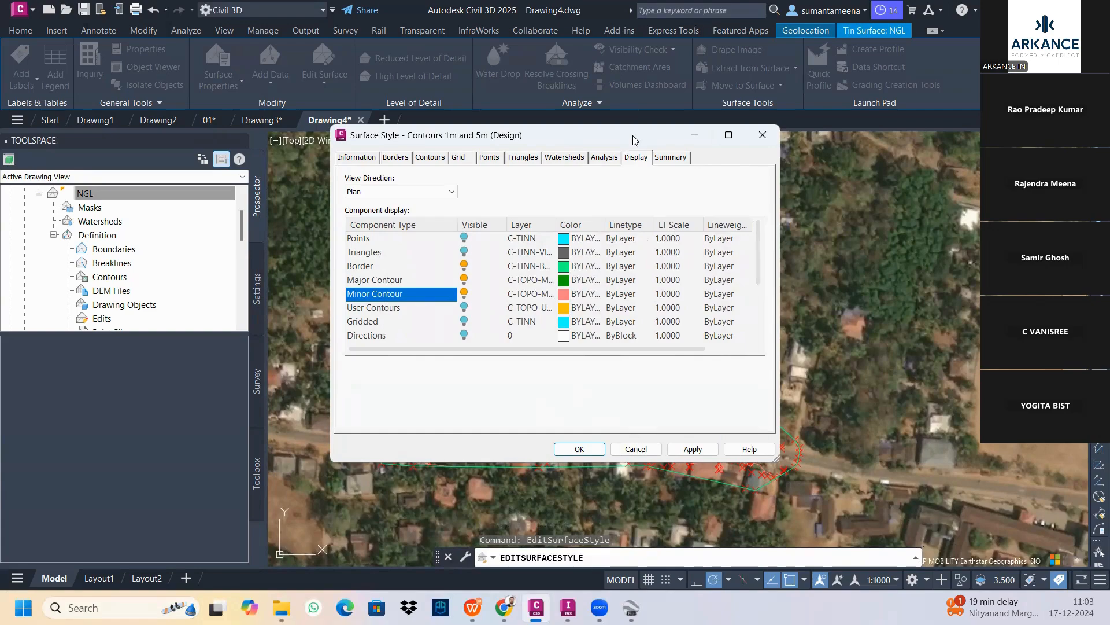
left_click_drag(634, 140, 402, 190)
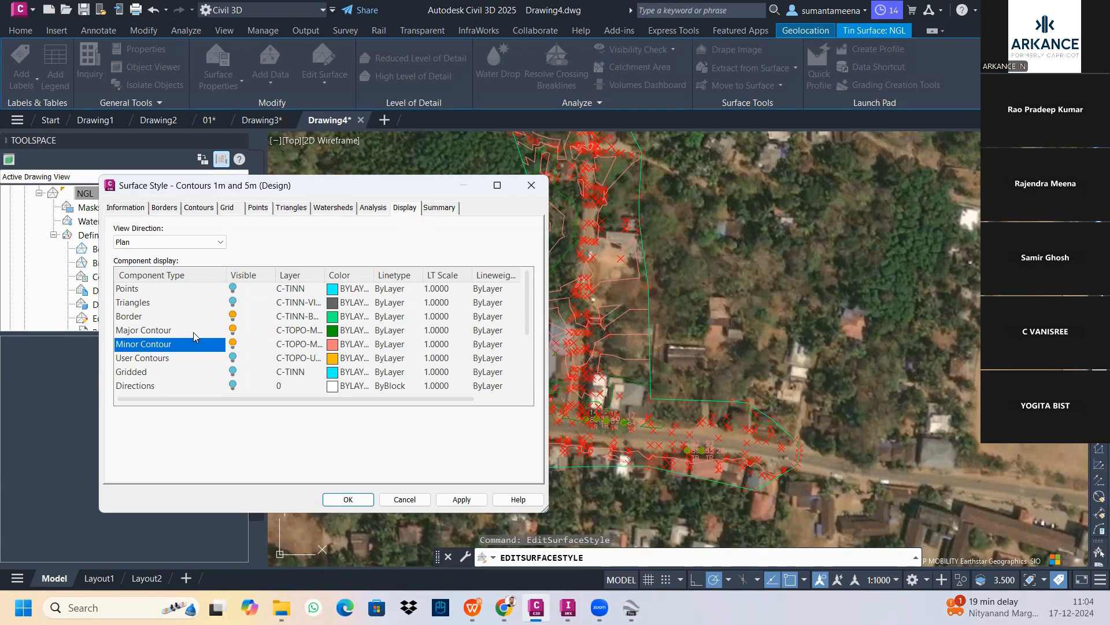
left_click(335, 345)
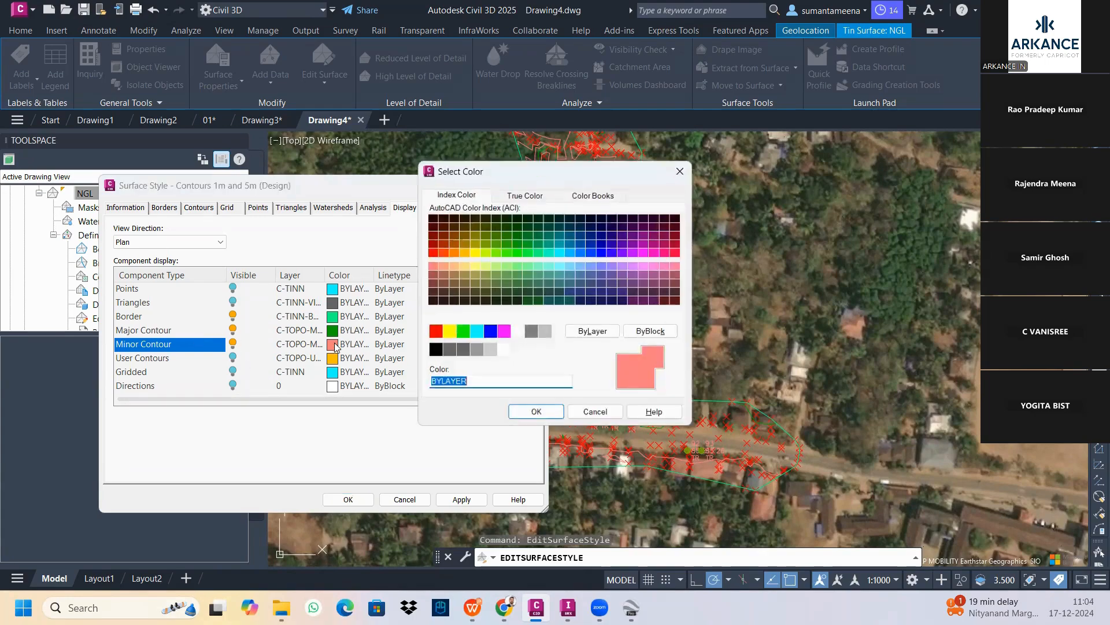
left_click(489, 351)
left_click(536, 415)
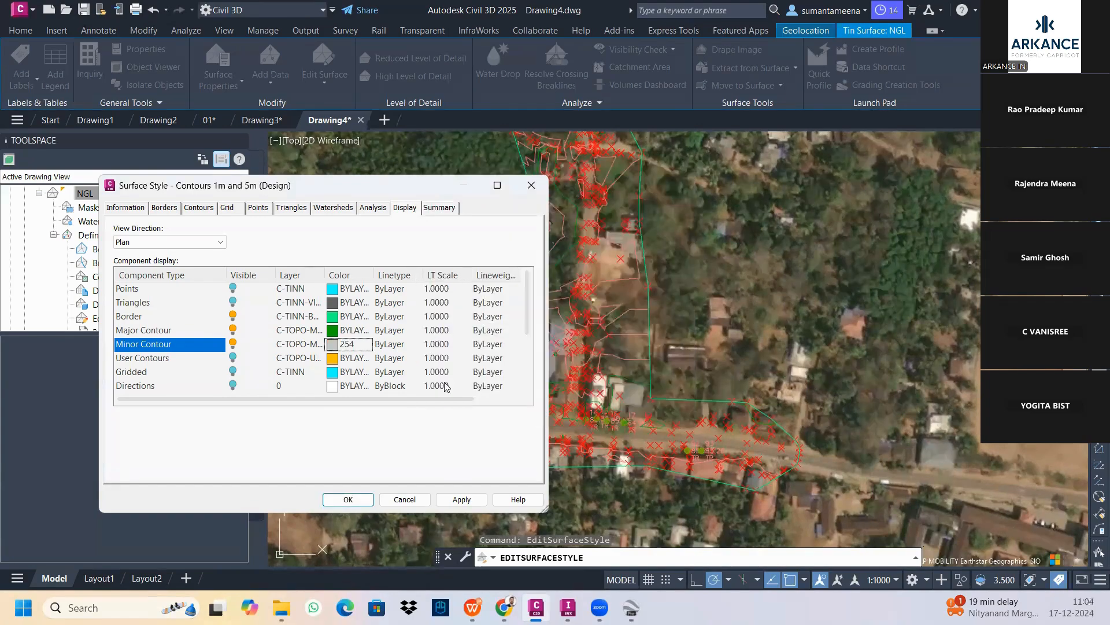
Set the Major Contour color to 8 and apply the style changes.
left_click(333, 331)
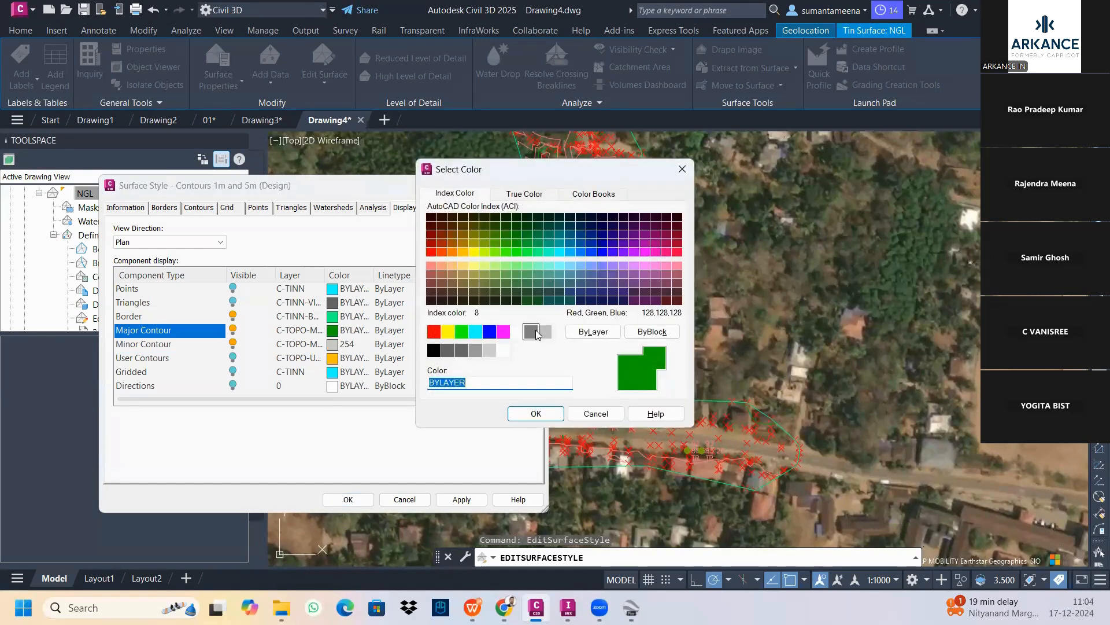
left_click(530, 333)
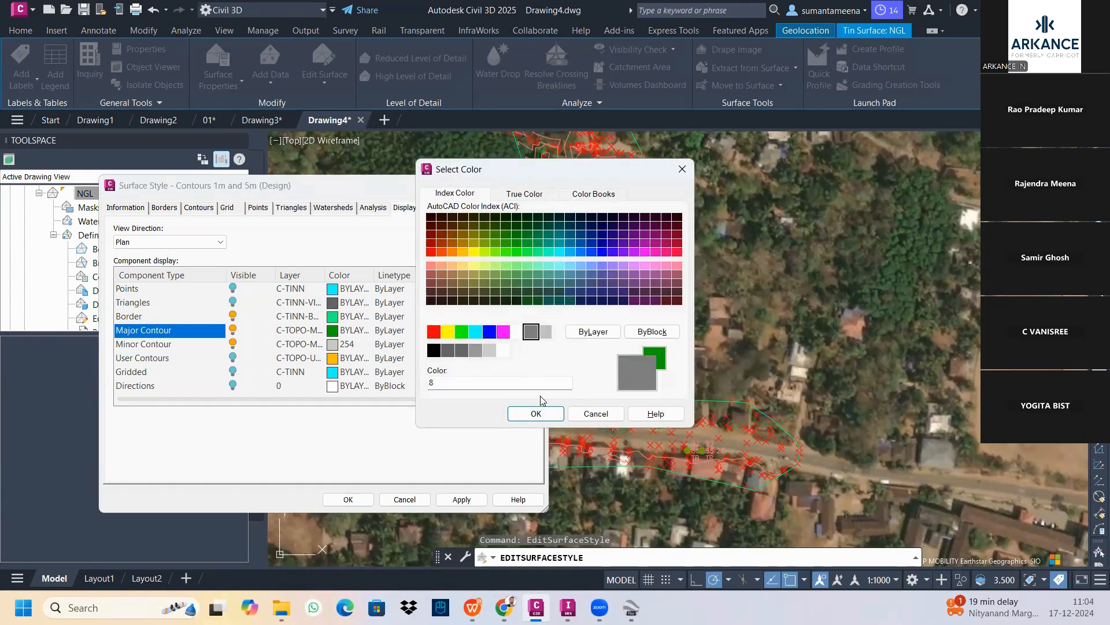
left_click(536, 414)
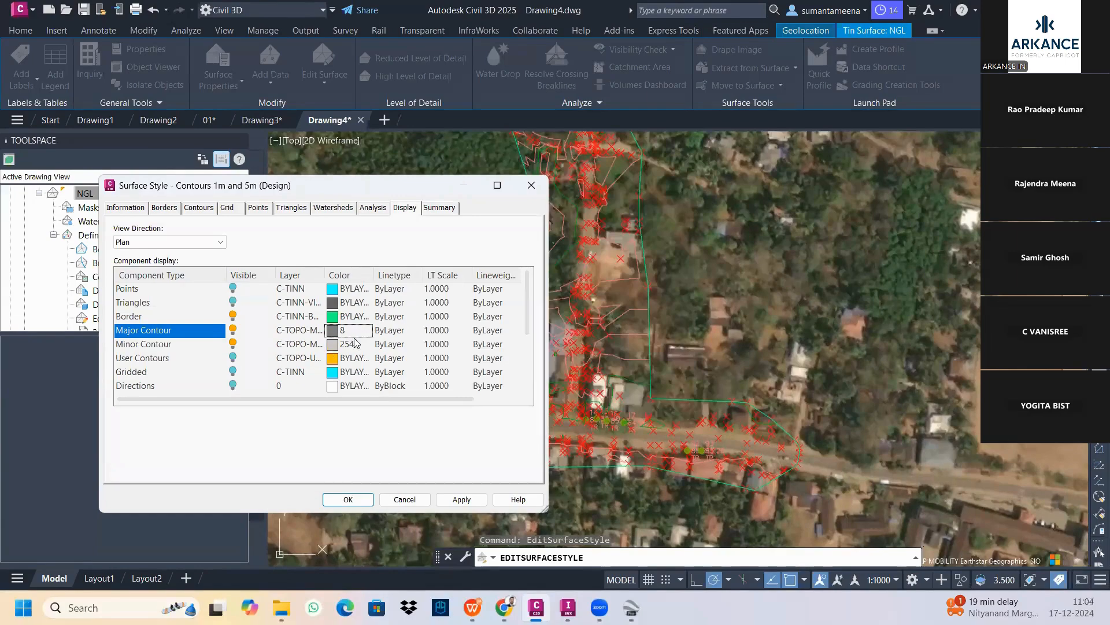
left_click(460, 499)
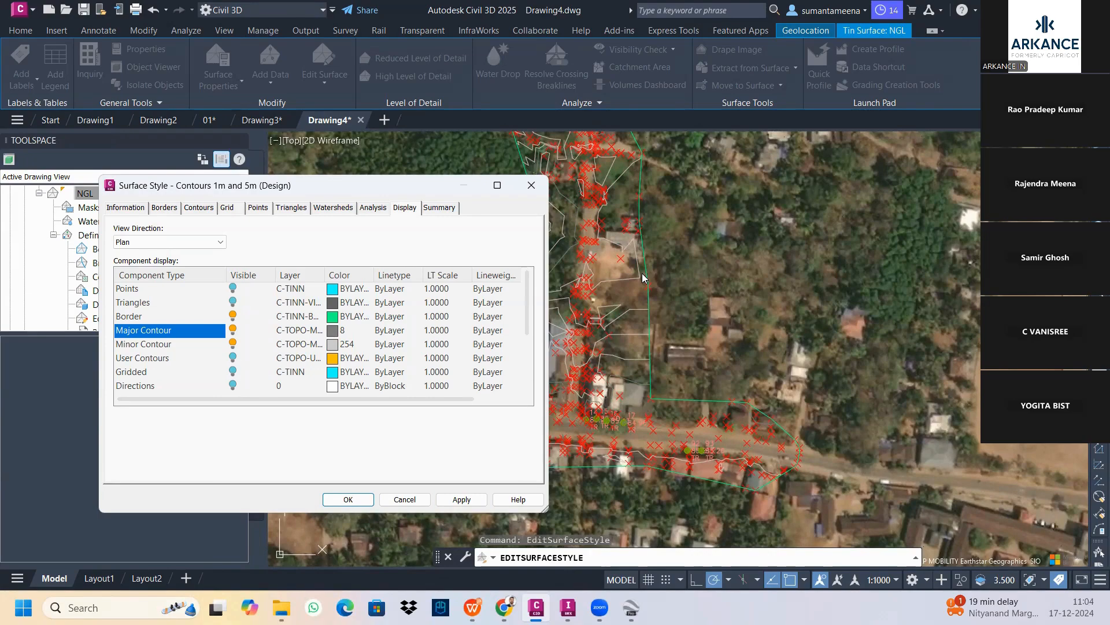
Show the surface's Triangles, hide Major Contour and Minor Contour, and save the surface style.
left_click(233, 302)
left_click(233, 344)
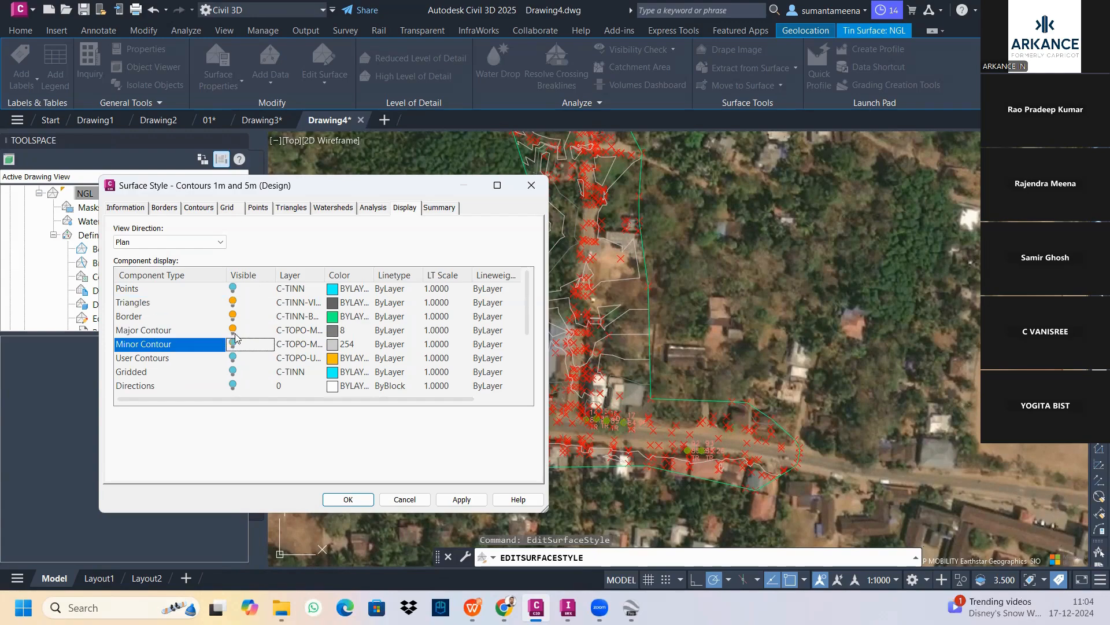
left_click(234, 333)
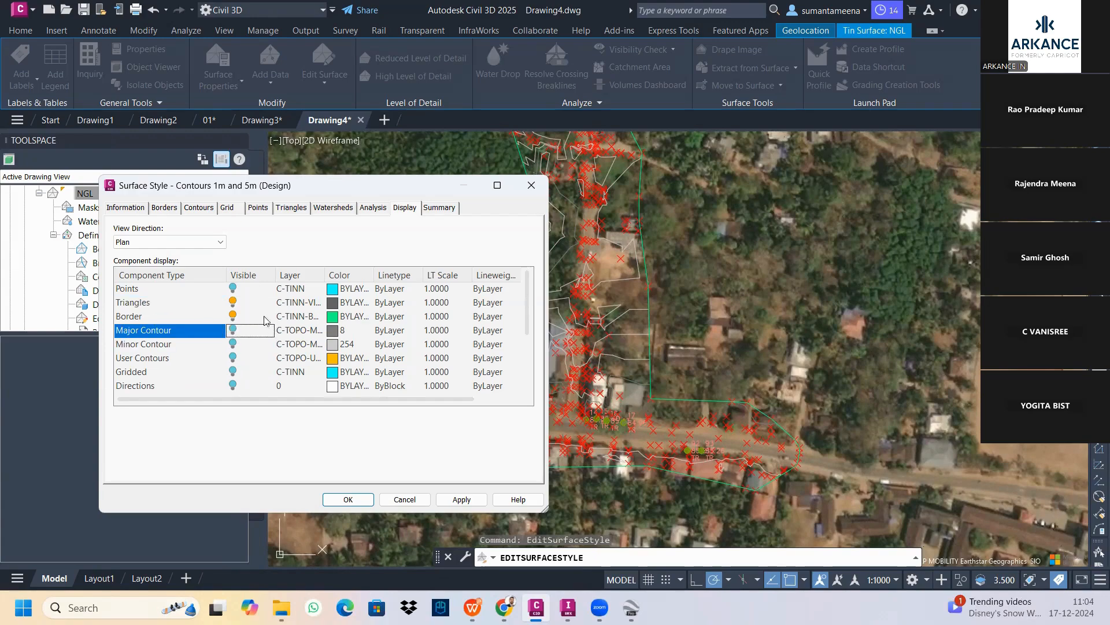
left_click(460, 499)
left_click(350, 499)
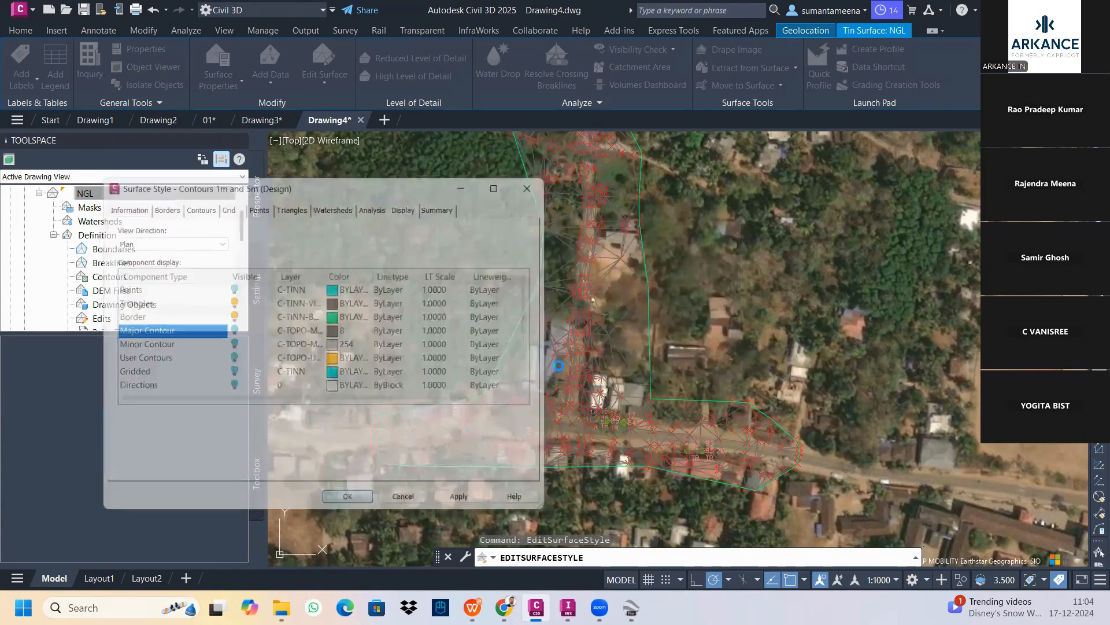
Delete the NGL surface triangle edge running from the protruding boundary corner north of the road down to the road's edge.
mouse_move(615, 182)
middle_mouse_down()
mouse_move(634, 266)
mouse_move(634, 347)
mouse_move(617, 248)
mouse_move(648, 365)
mouse_move(584, 401)
mouse_move(459, 239)
middle_mouse_up()
scroll(635, 347, "down", 3)
scroll(459, 239, "up", 3)
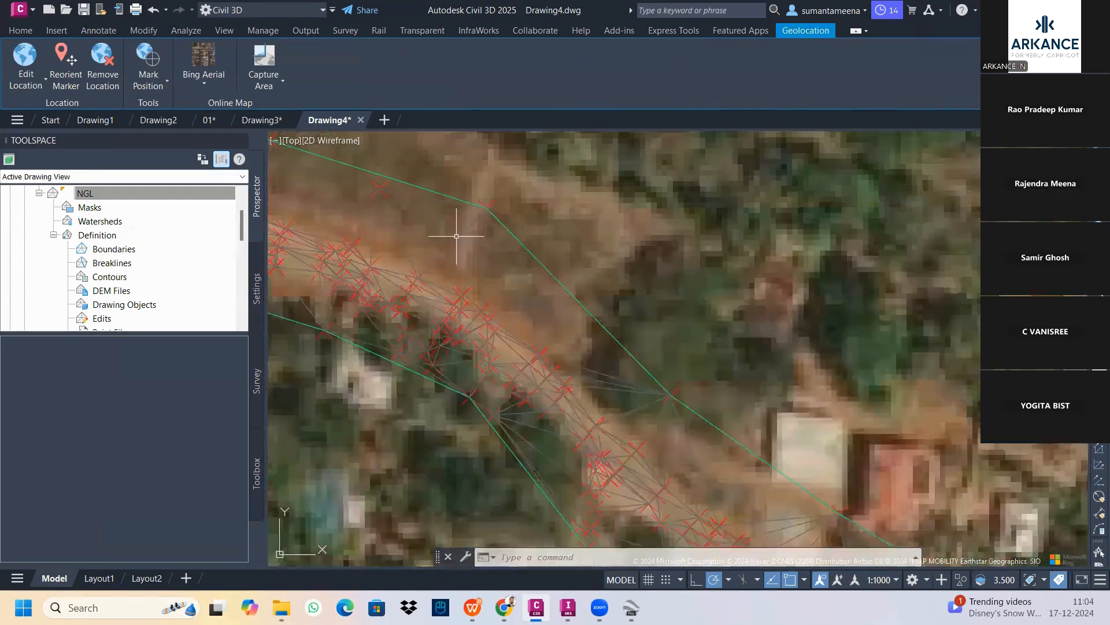
scroll(587, 285, "up", 1)
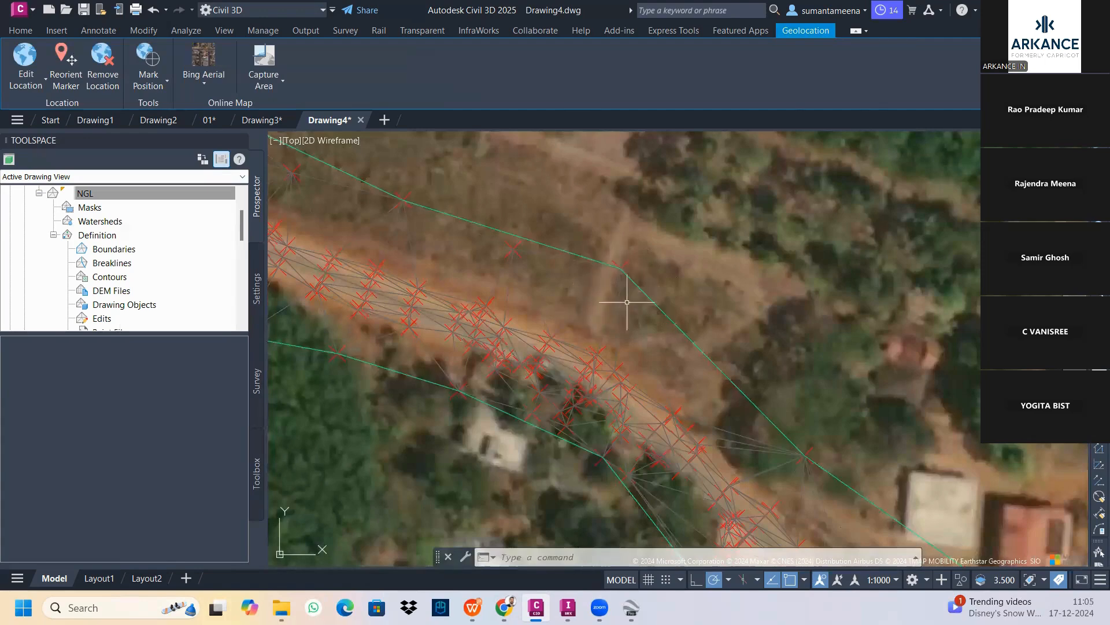
left_click(613, 286)
left_click(328, 79)
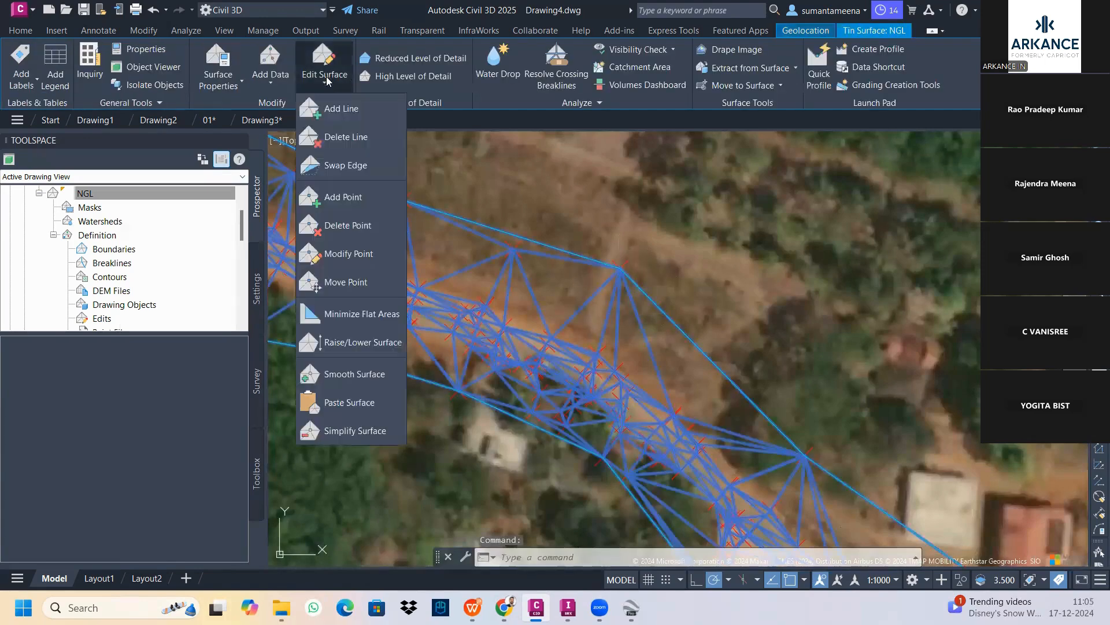
left_click(343, 139)
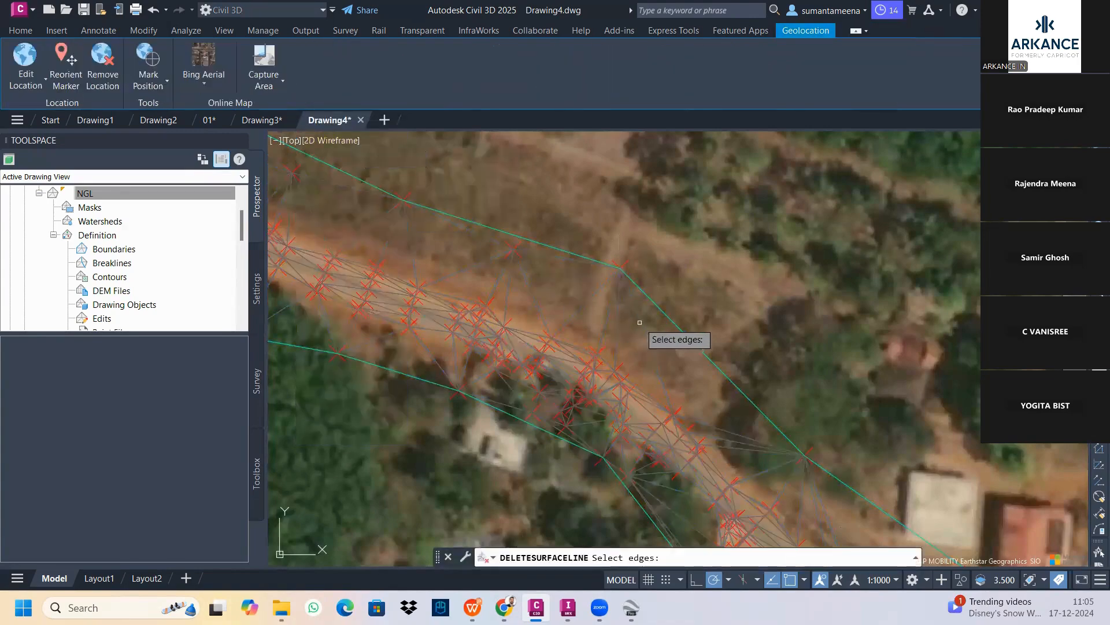
left_click(639, 328)
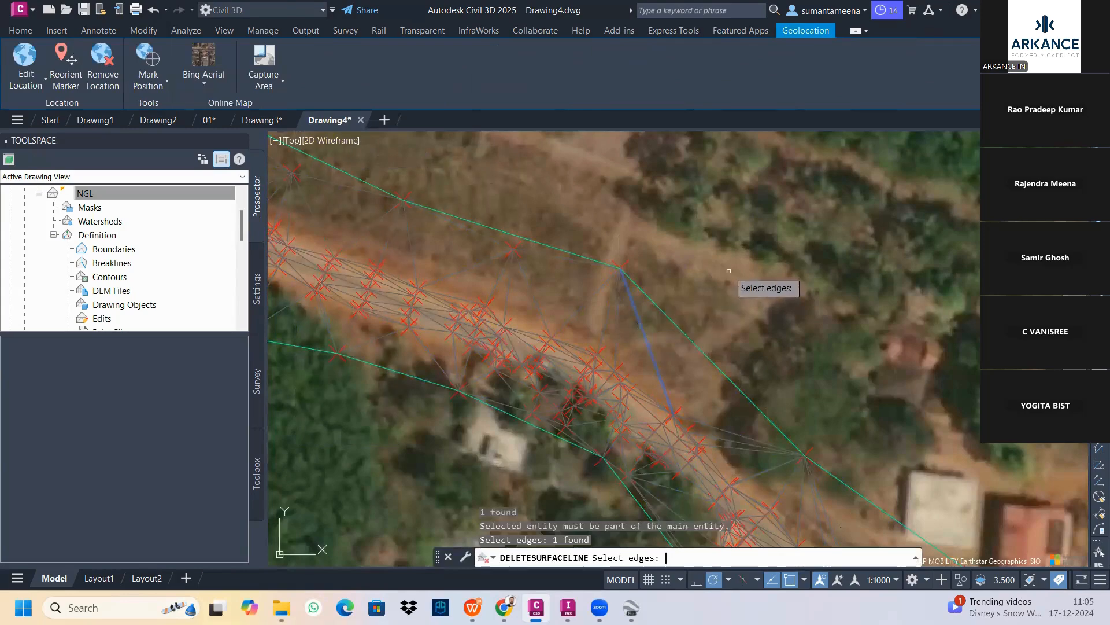
key("Return")
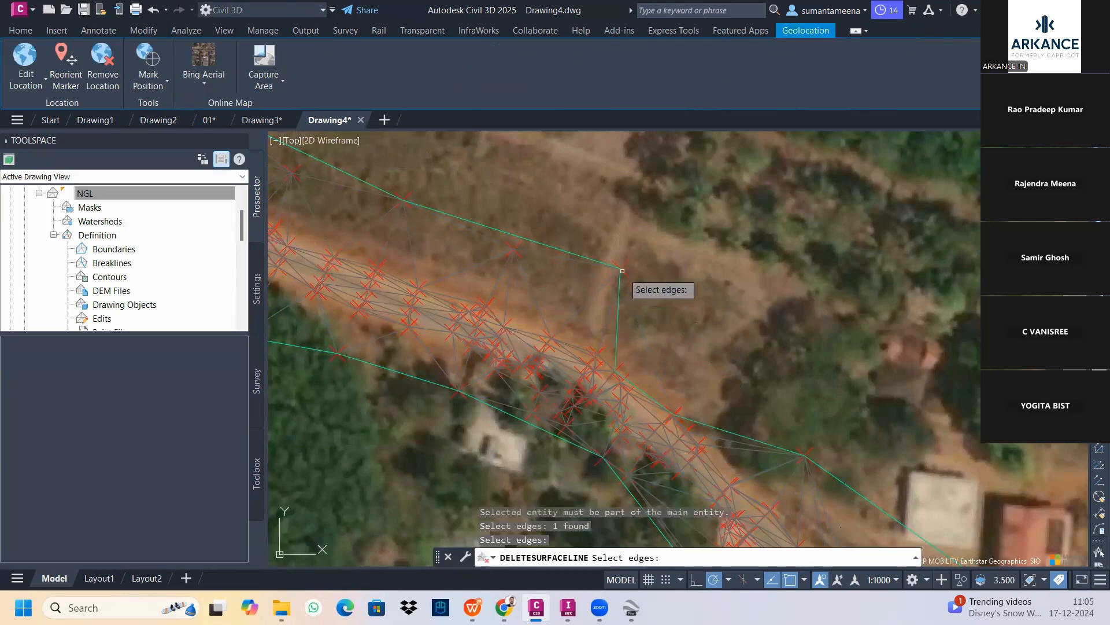
Delete the triangle edge between the protruding boundary corner and the nearest surface point to its west.
left_click(549, 256)
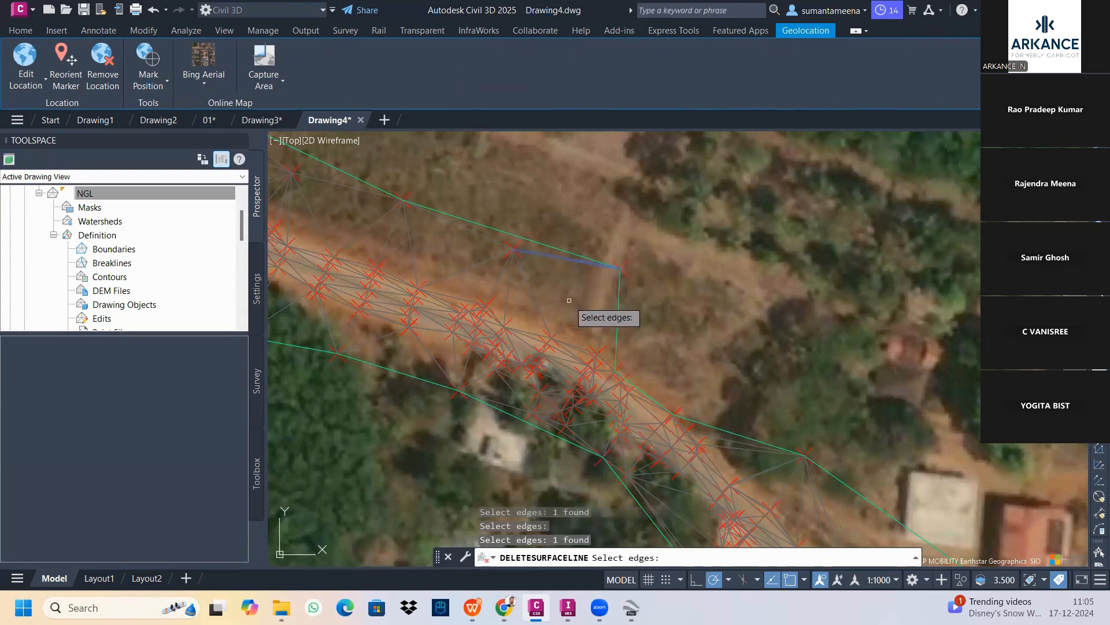
key("Return")
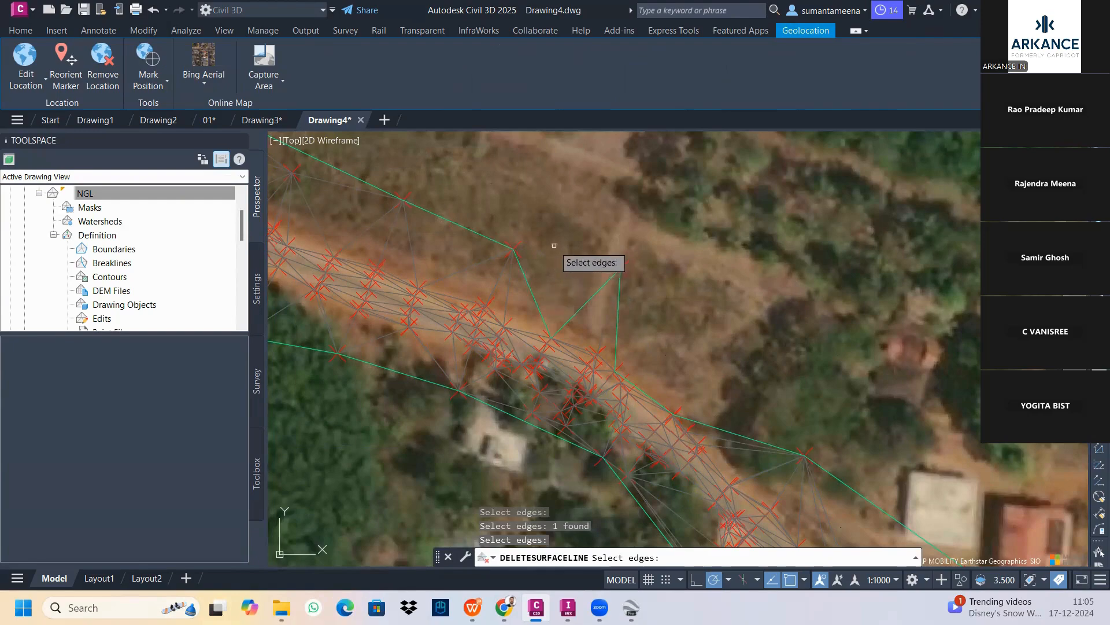
key("Escape")
Add a surface line to NGL from the point west of the gap to the protruding corner point.
left_click(525, 281)
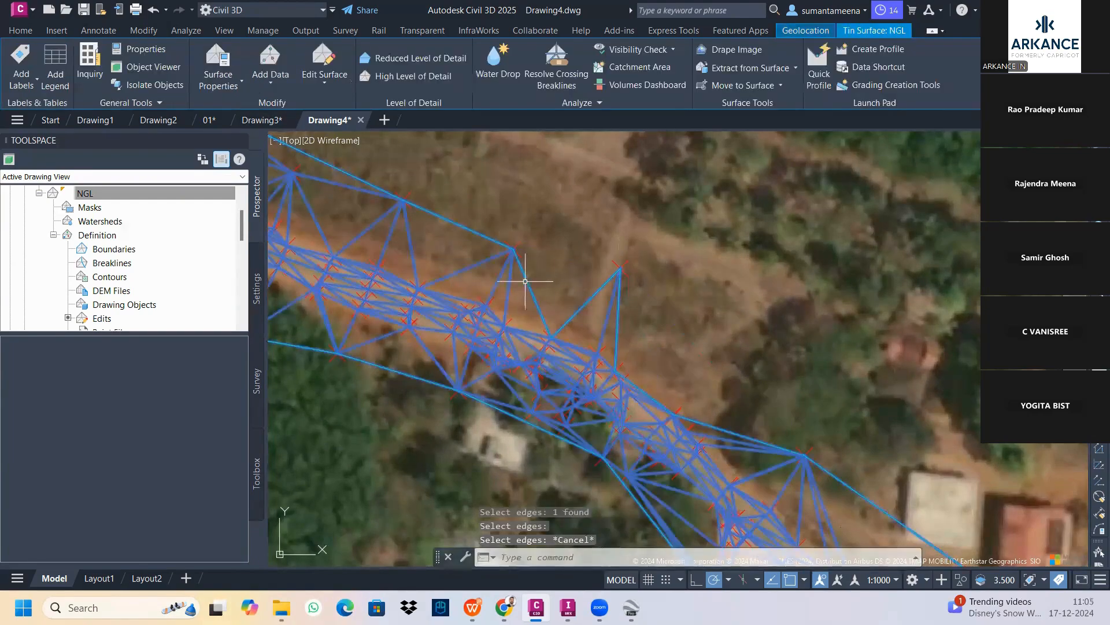
left_click(325, 79)
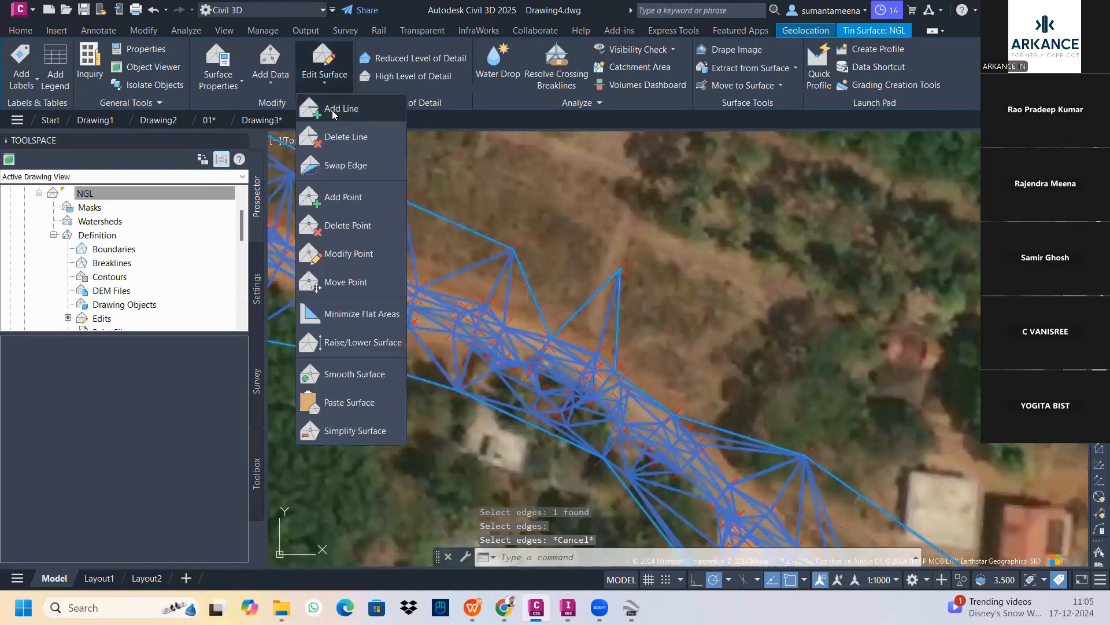
left_click(333, 110)
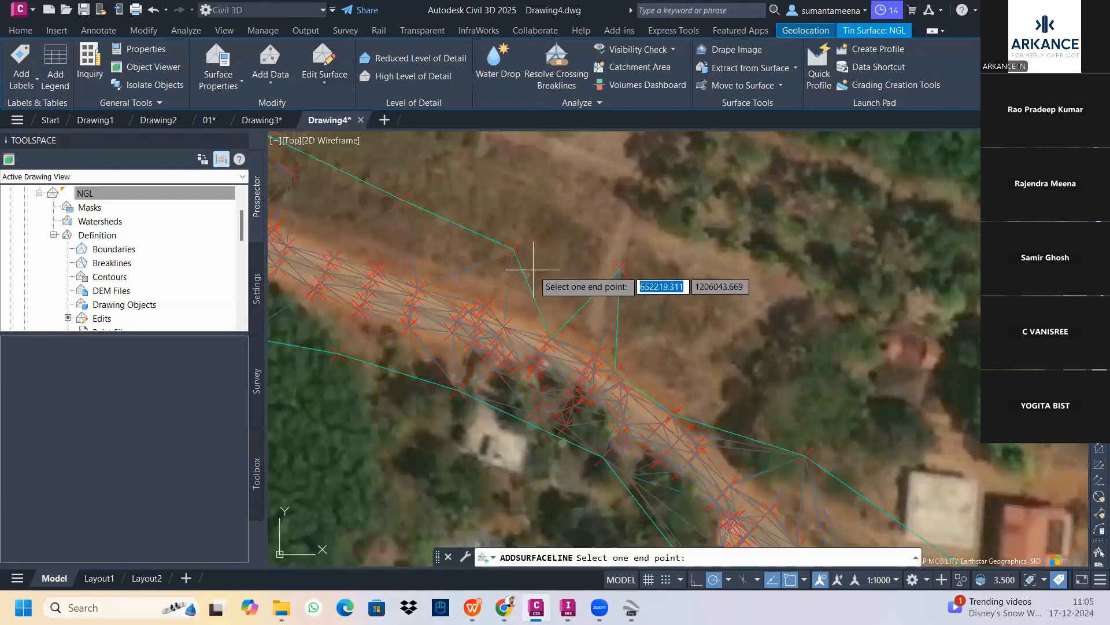
left_click(520, 249)
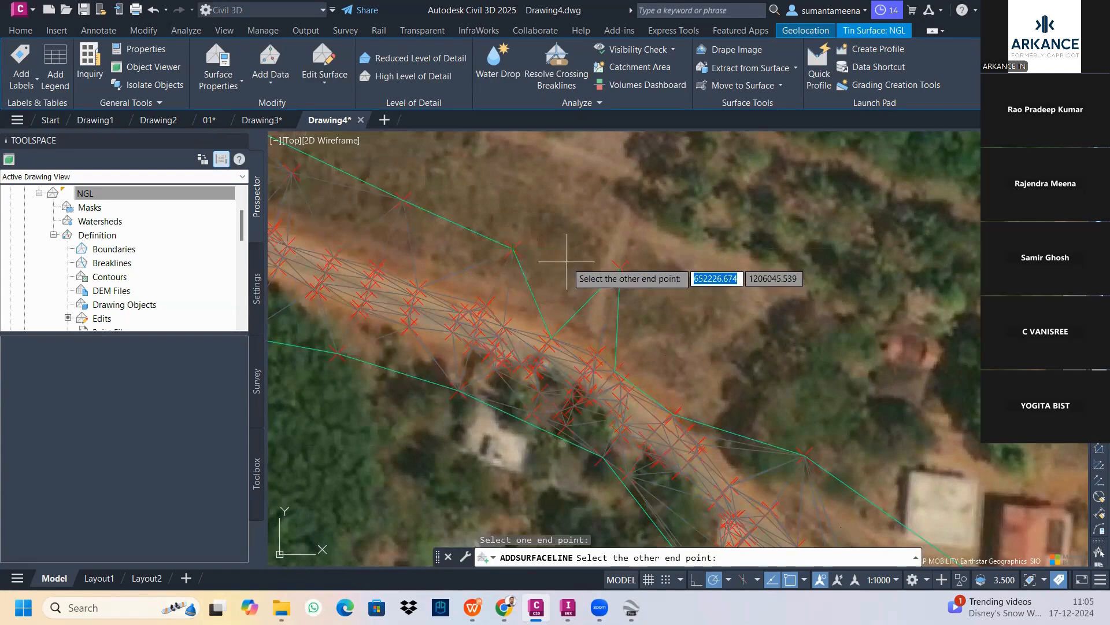
left_click(620, 267)
key("Escape")
key("Escape")
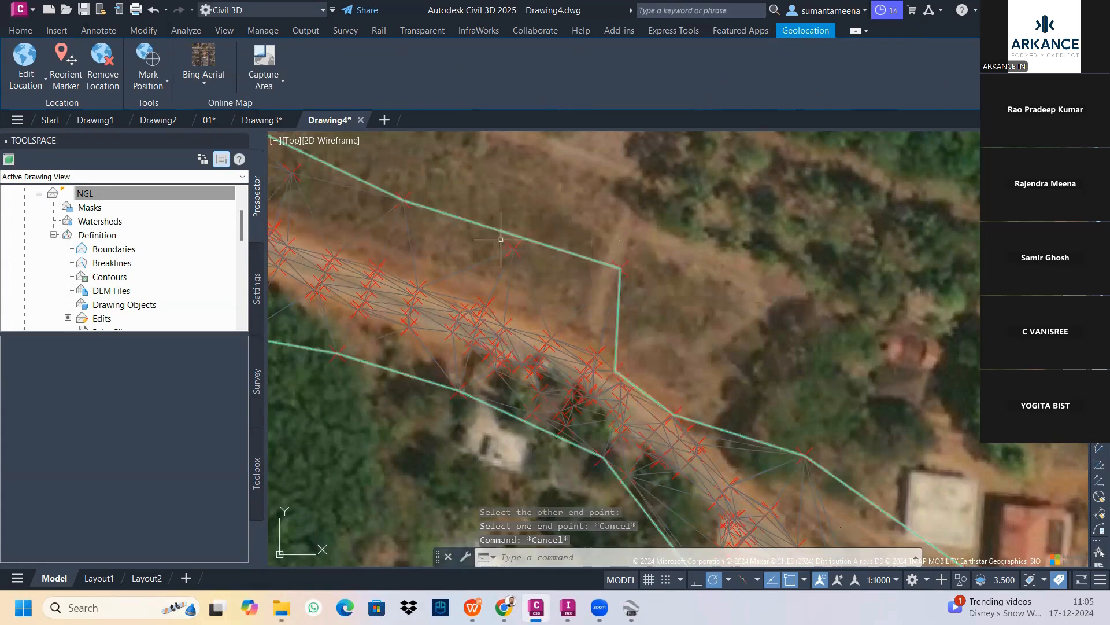
Delete the protruding corner point and its western neighbour from the NGL surface, and maintain the current display.
left_click(413, 202)
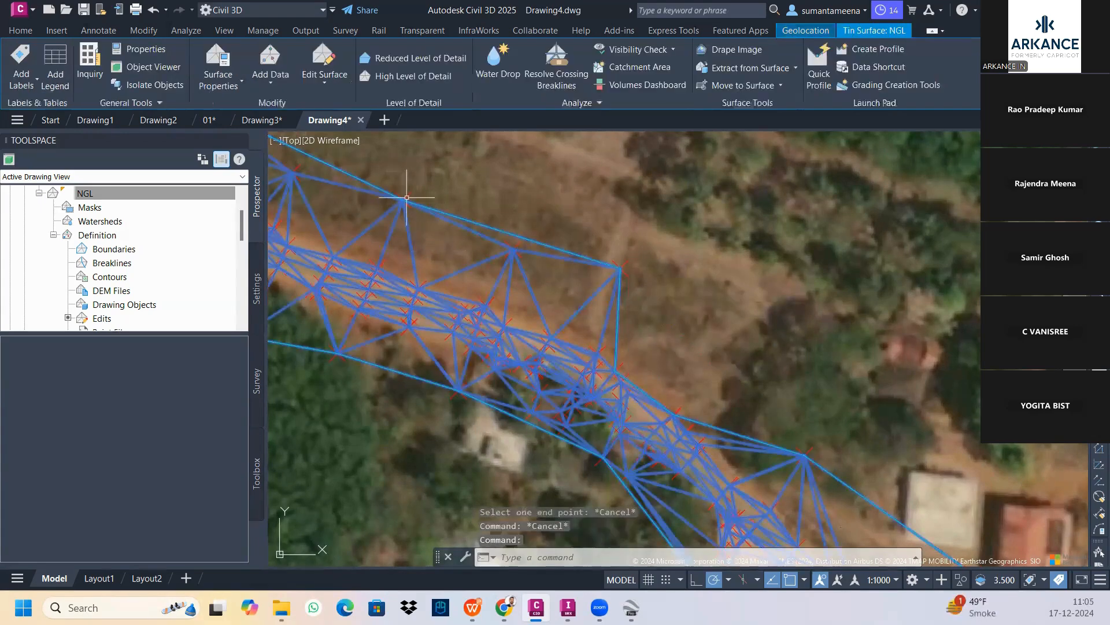
left_click(326, 82)
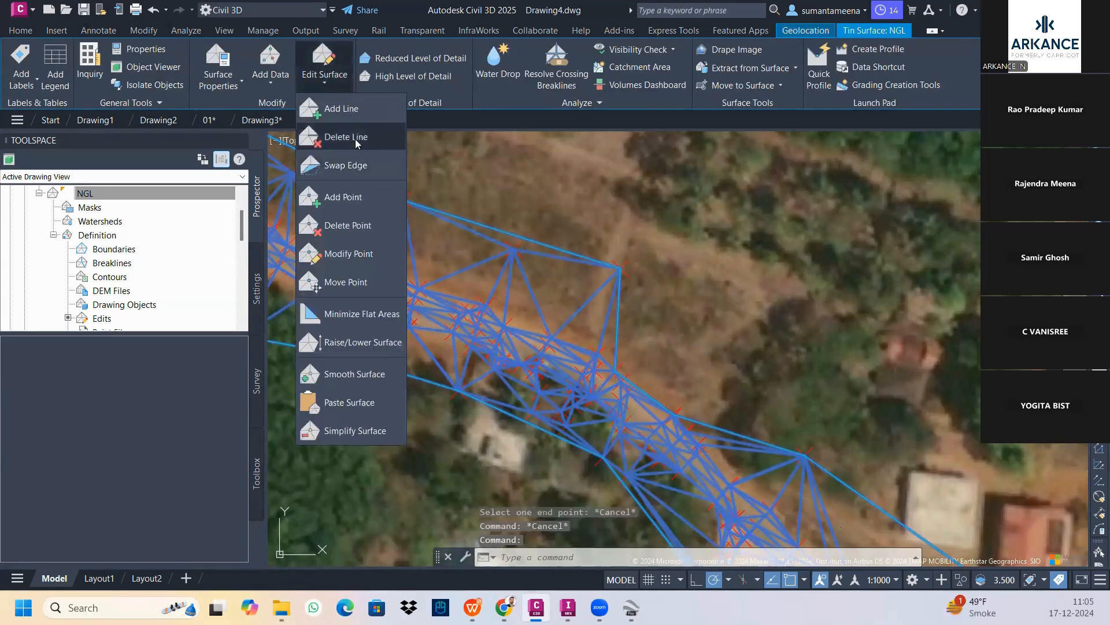
left_click(353, 227)
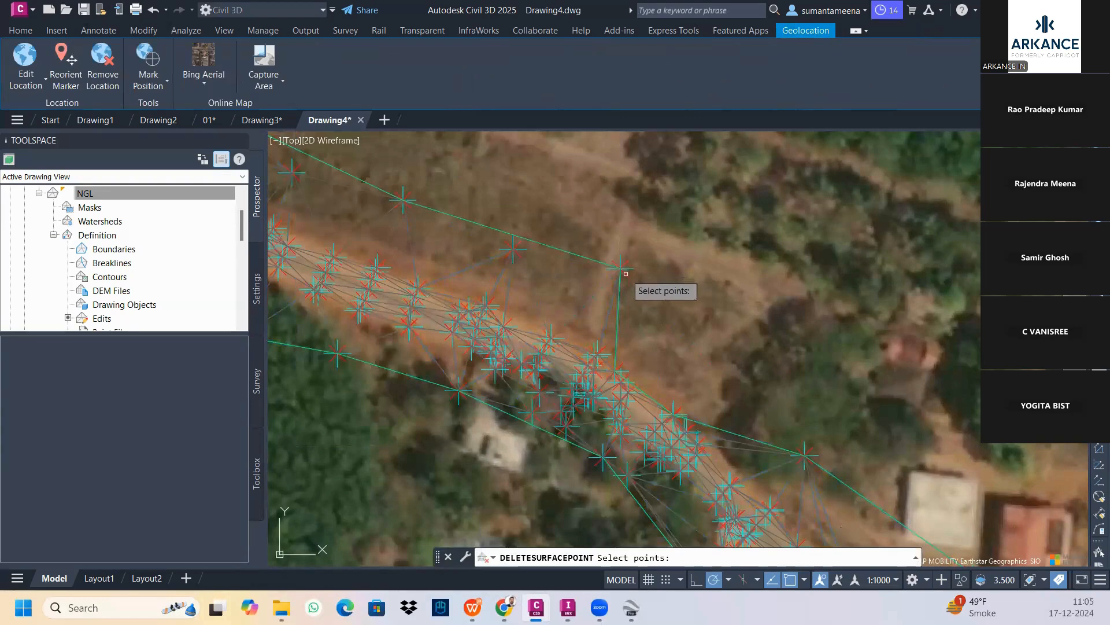
left_click(622, 267)
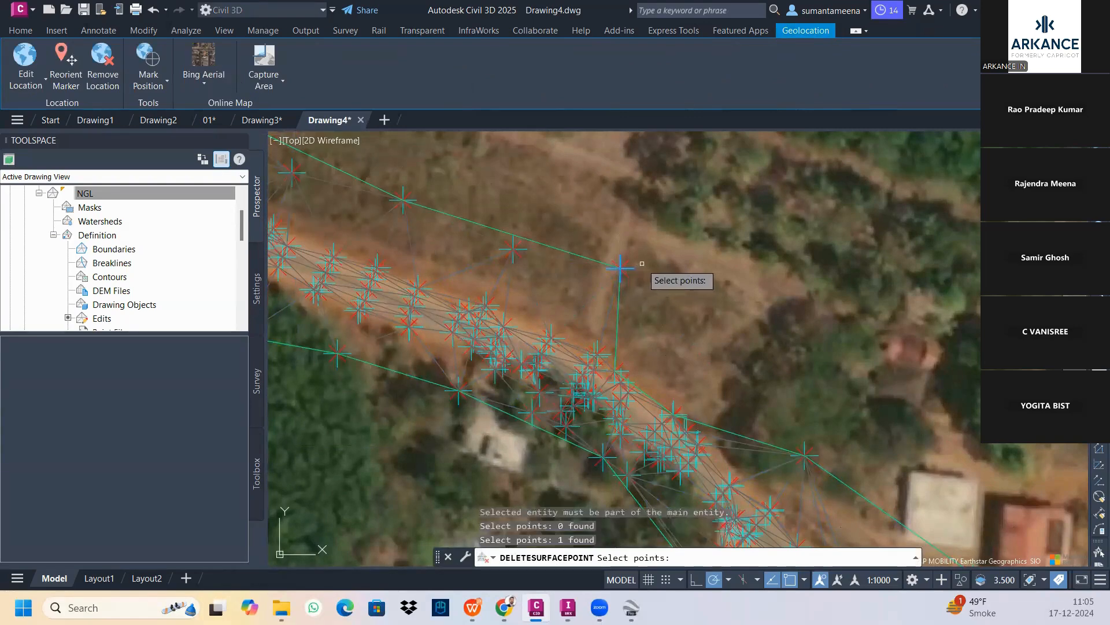
key("Return")
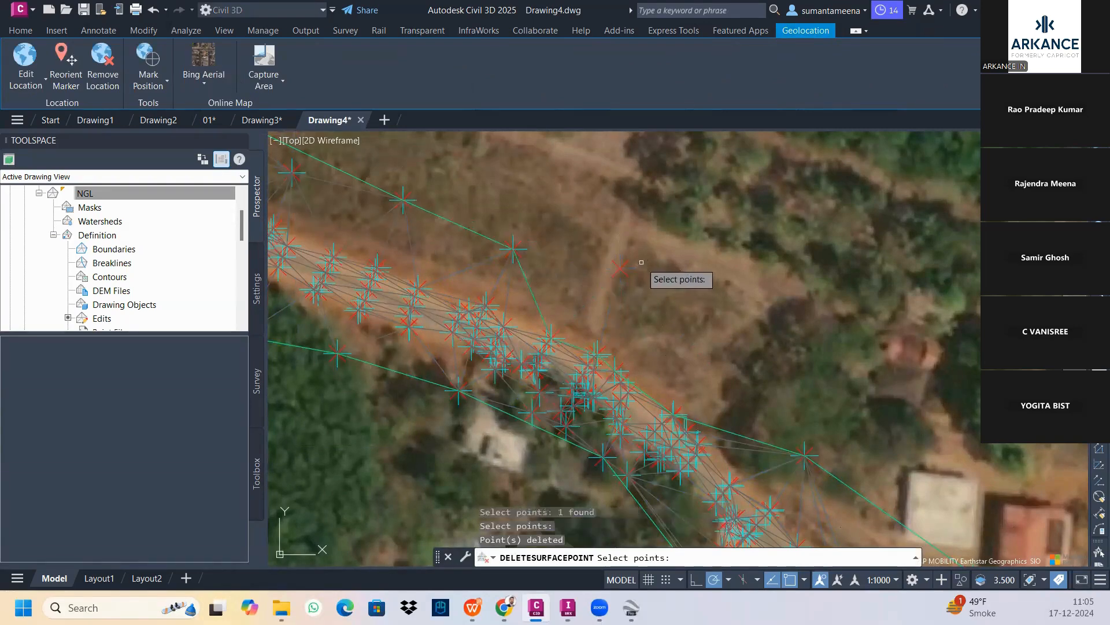
left_click(522, 249)
key("Return")
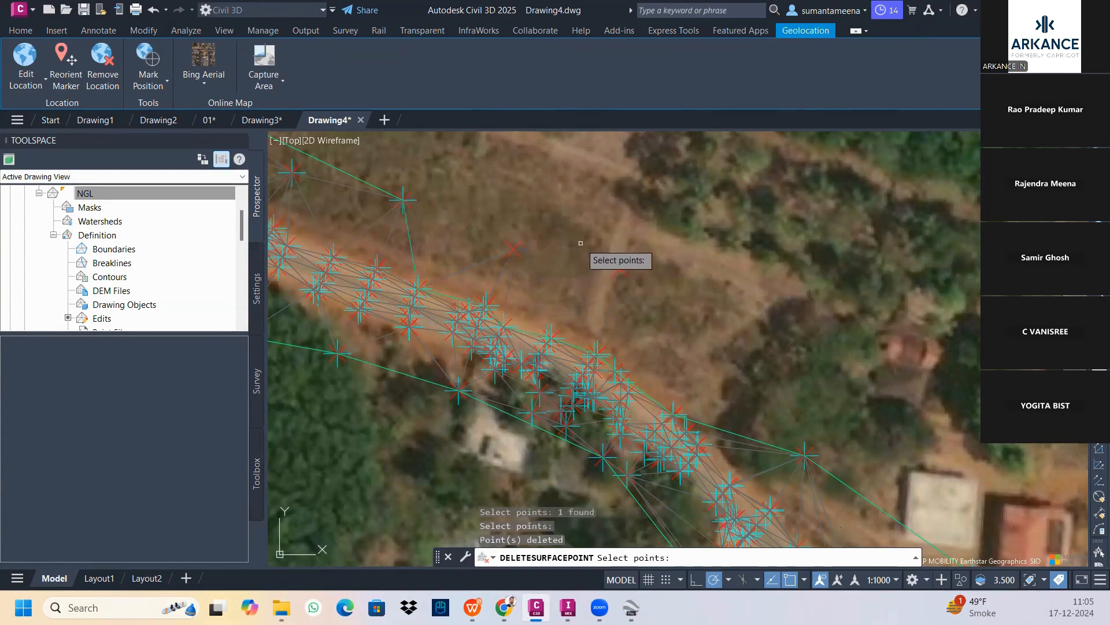
key("Escape")
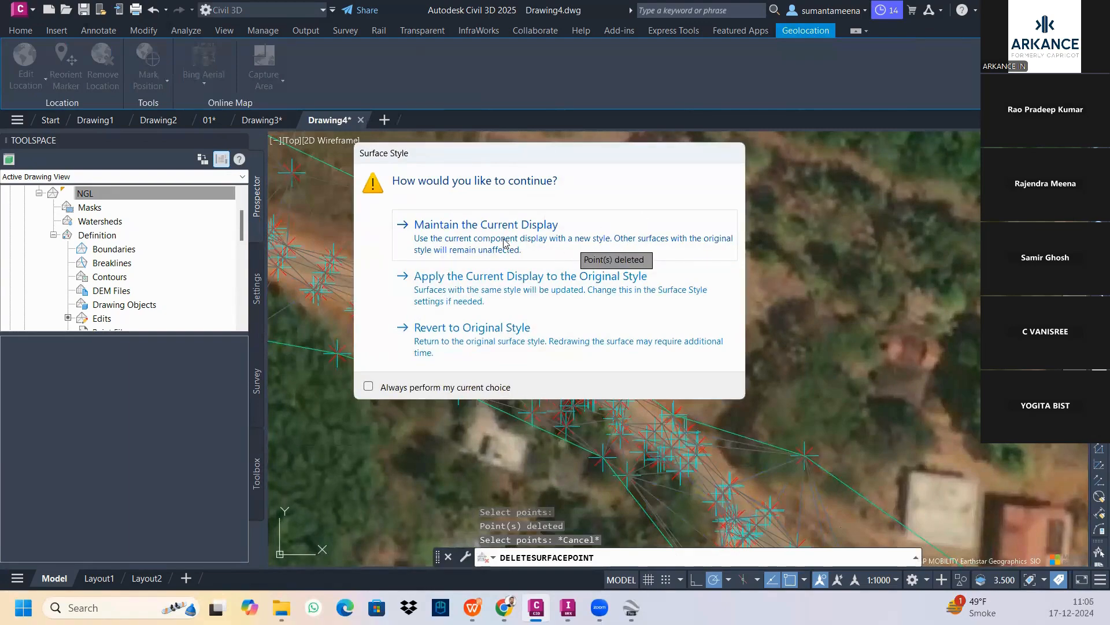
left_click(503, 241)
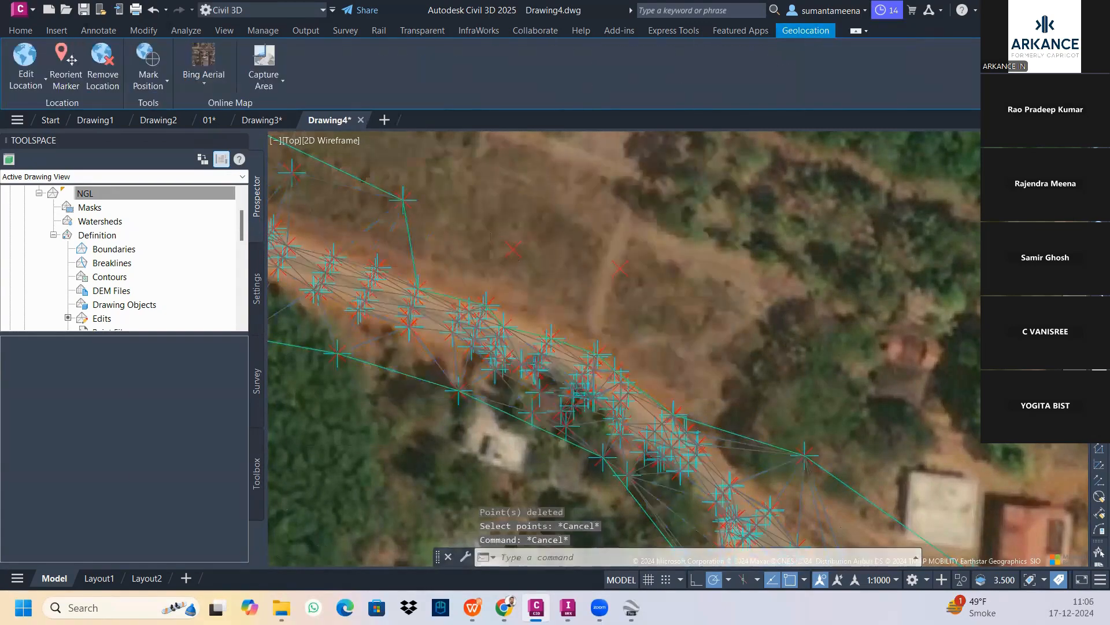
Raise the whole NGL surface by adding 2 to all elevations.
scroll(520, 297, "down", 5)
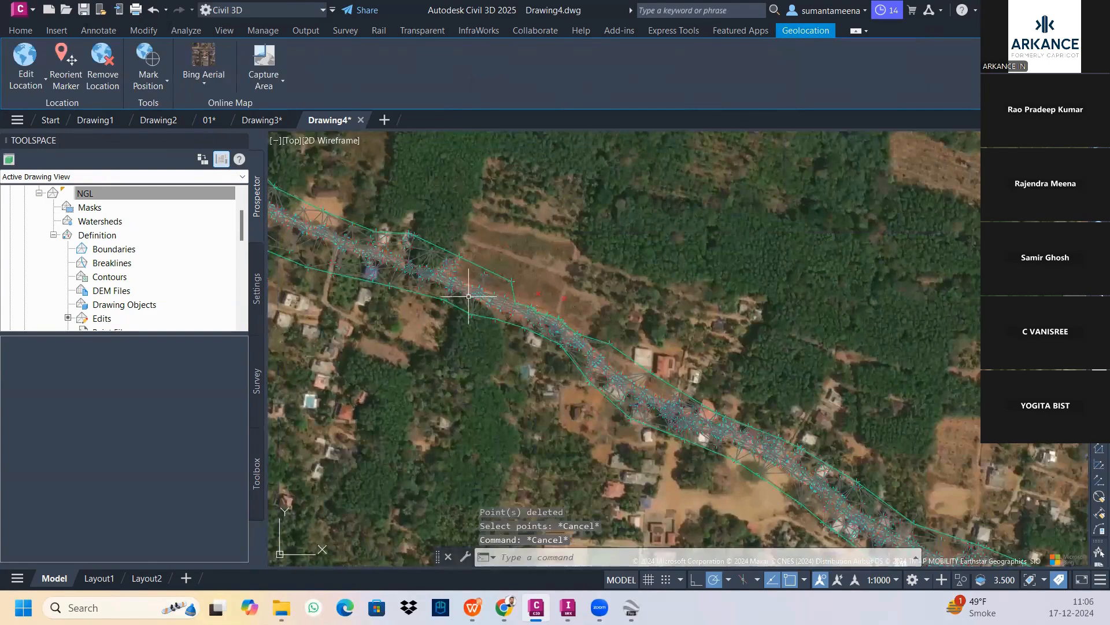
middle_click_drag(714, 367, 550, 249)
left_click(508, 269)
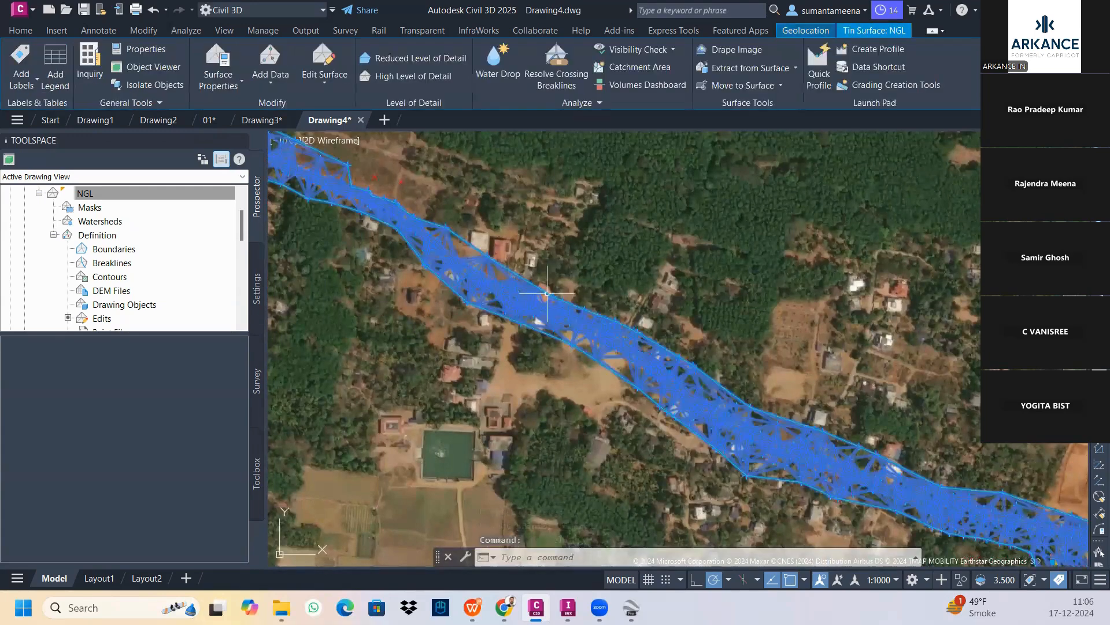
left_click(324, 80)
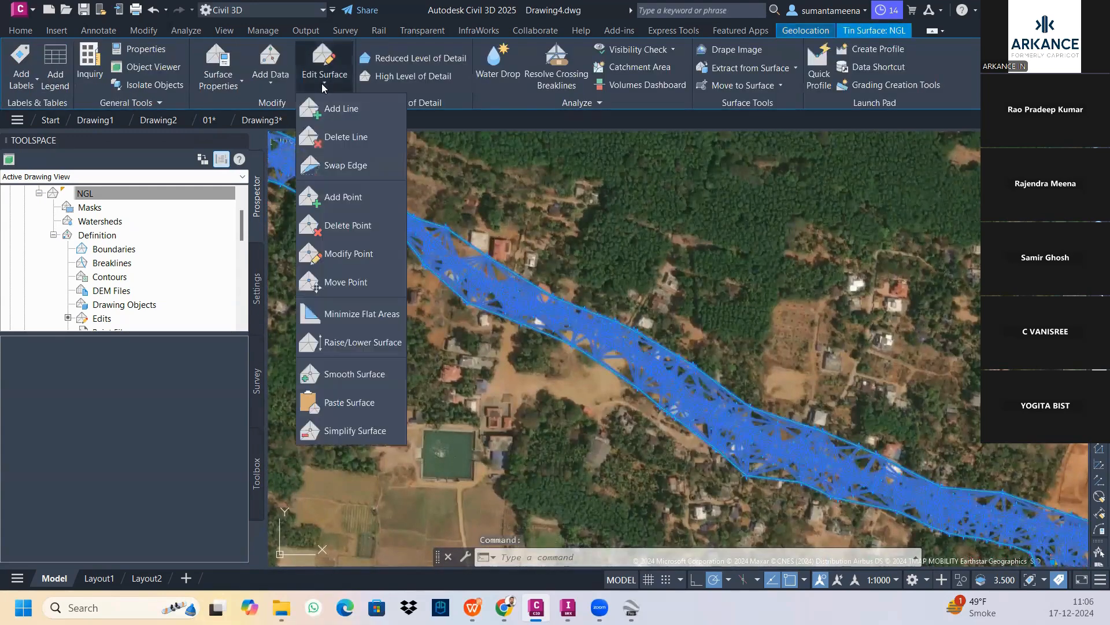
left_click(346, 343)
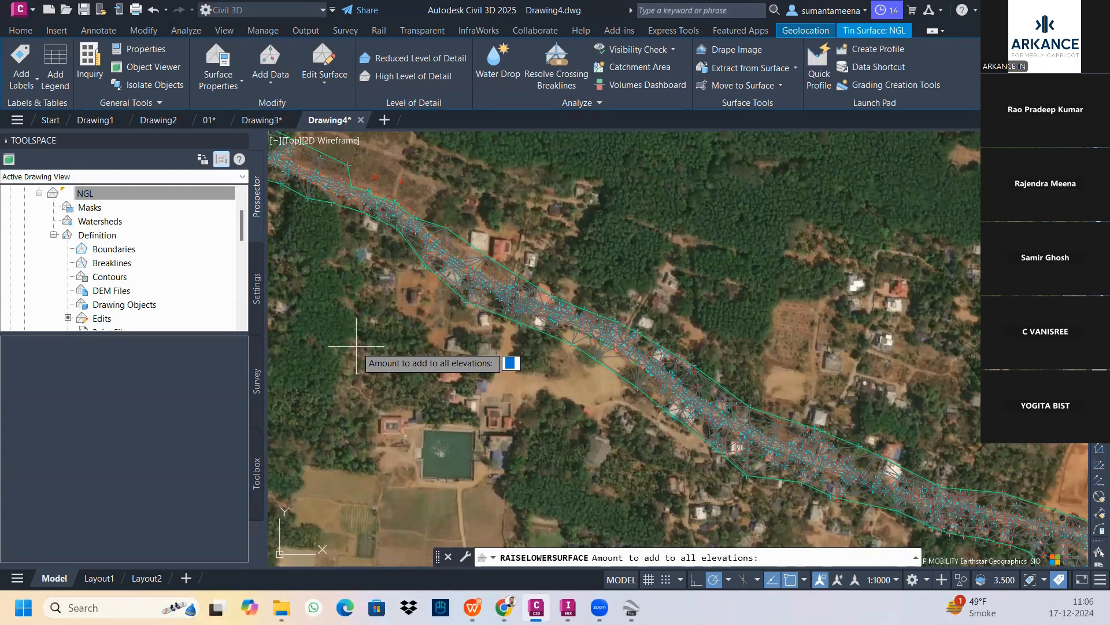
type("2")
key("Return")
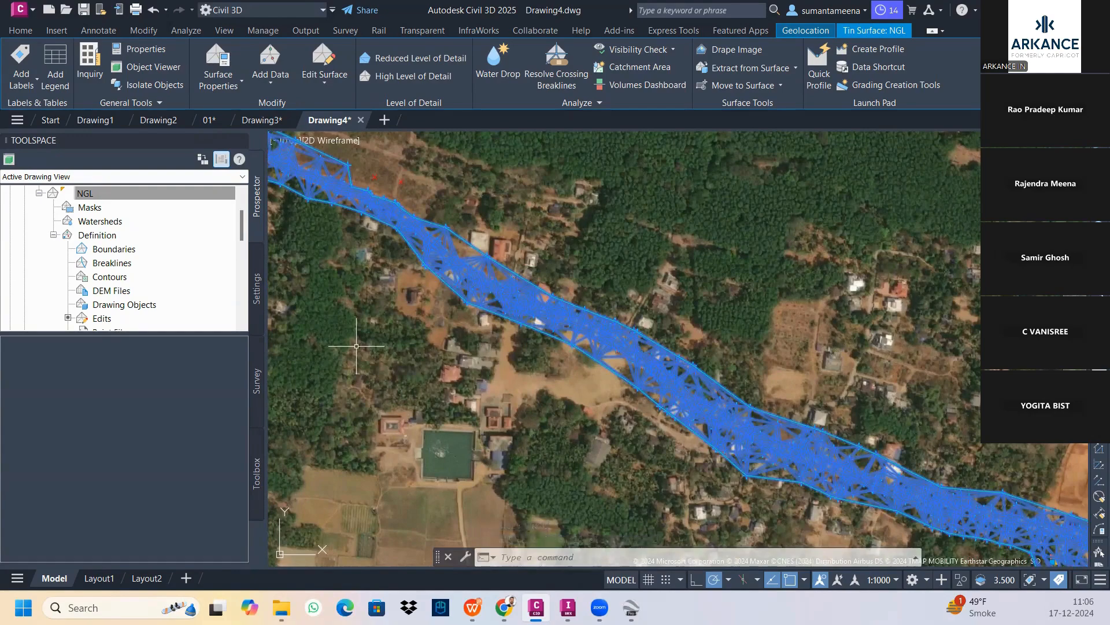
key("Escape")
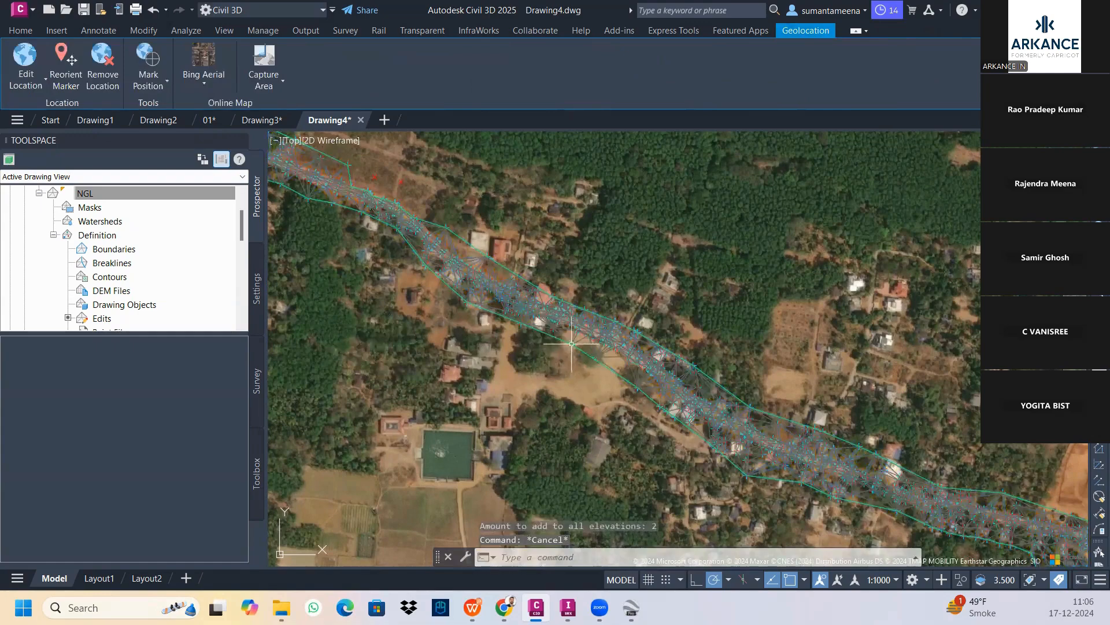
Check which surfaces are available to paste into the NGL surface, and leave Paste Surface without pasting any.
scroll(627, 323, "down", 8)
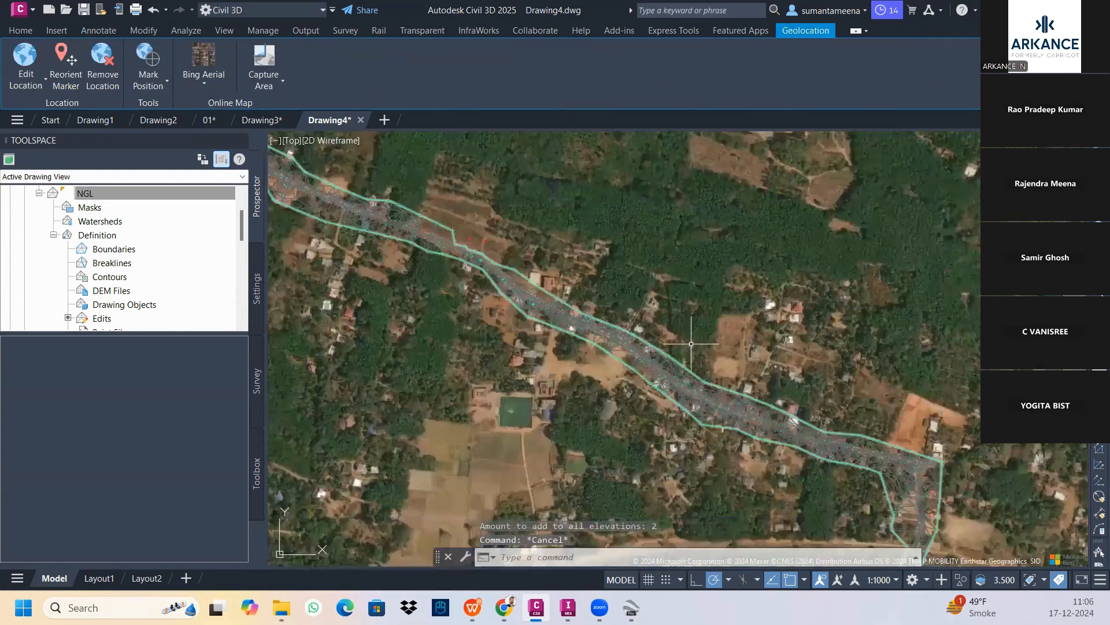
scroll(671, 255, "up", 7)
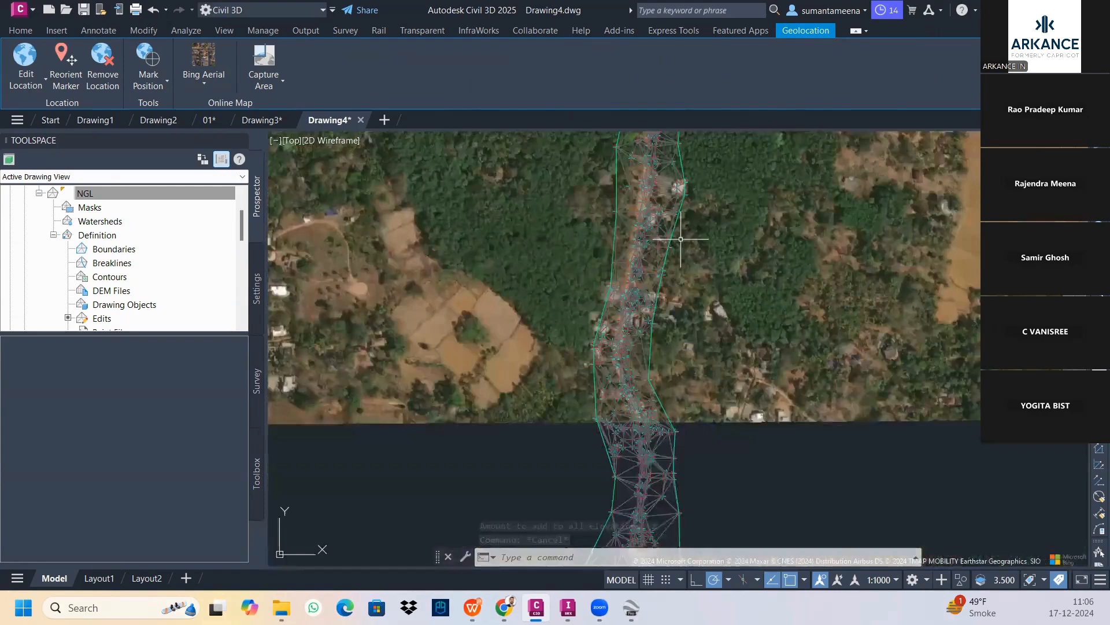
middle_click_drag(662, 303, 666, 142)
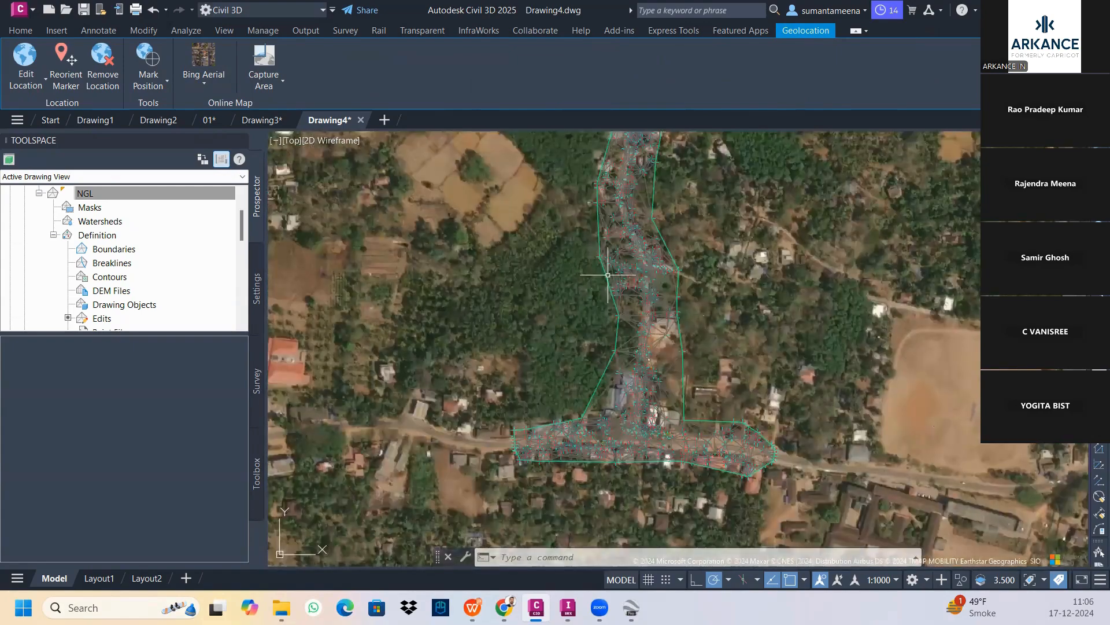
left_click(684, 365)
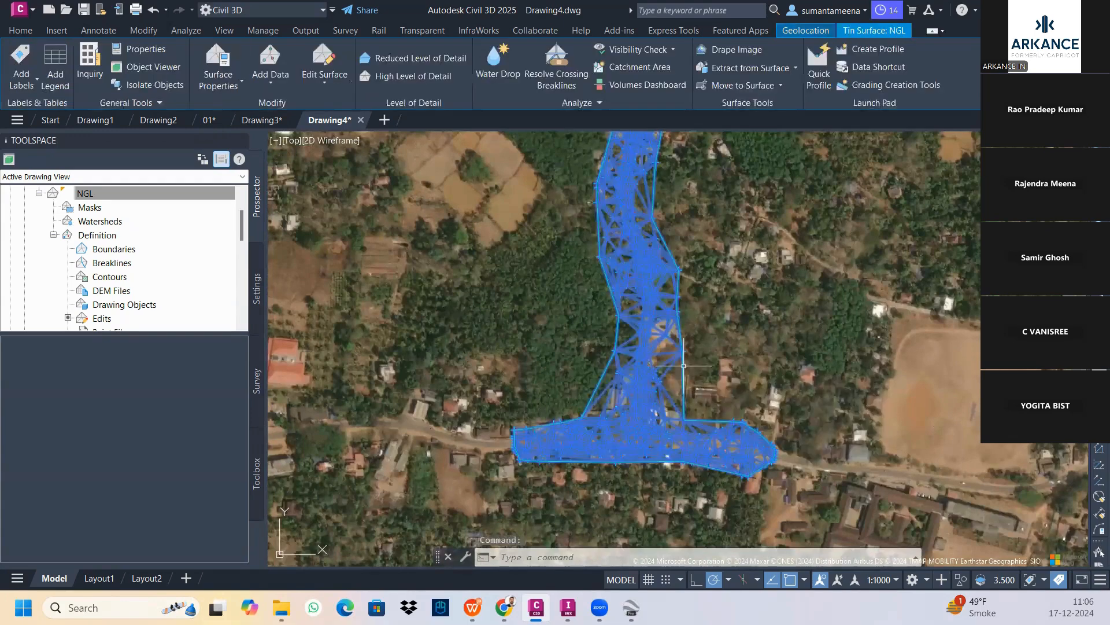
left_click(325, 78)
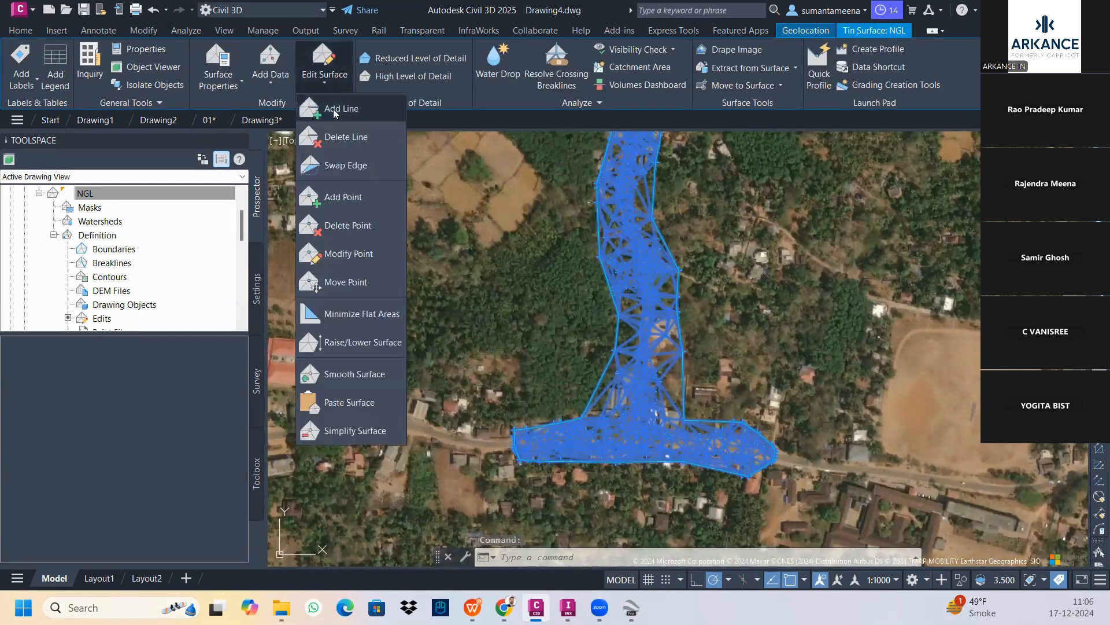
left_click(346, 409)
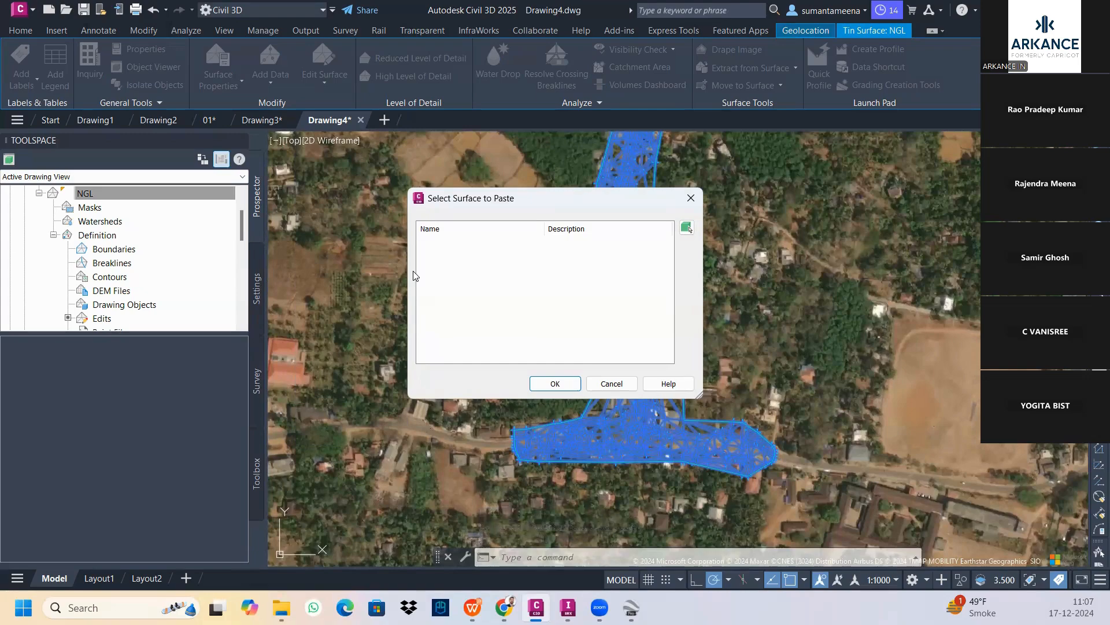
key("Escape")
key("Escape")
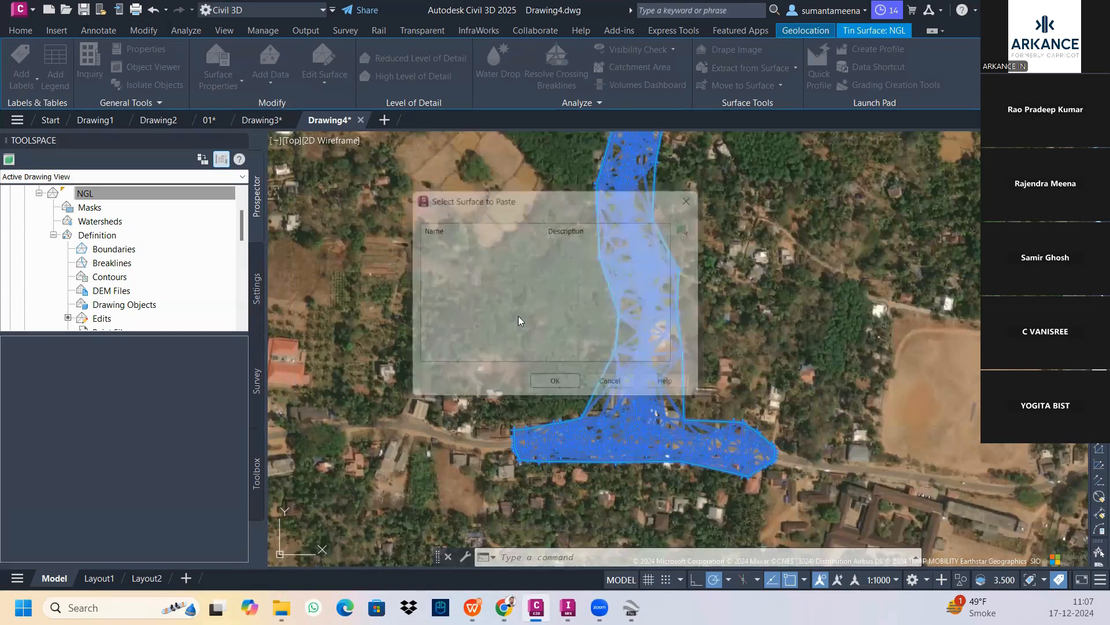
scroll(589, 271, "down", 4)
scroll(589, 277, "down", 2)
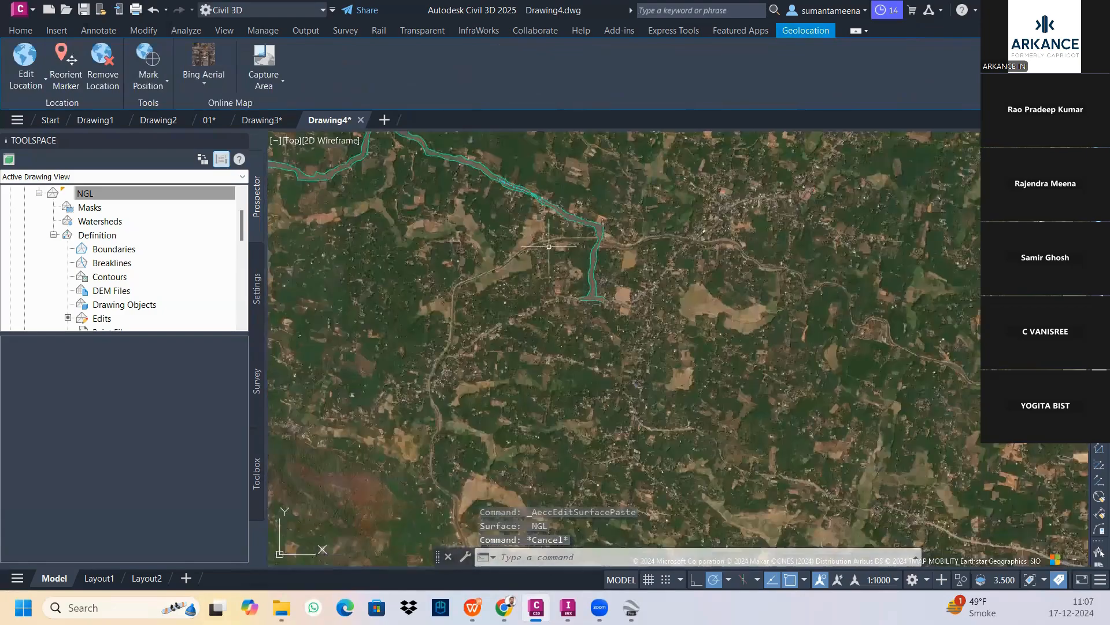
Delete the NGL surface from the drawing.
middle_click_drag(548, 248, 678, 377)
scroll(607, 297, "up", 2)
left_click(87, 193)
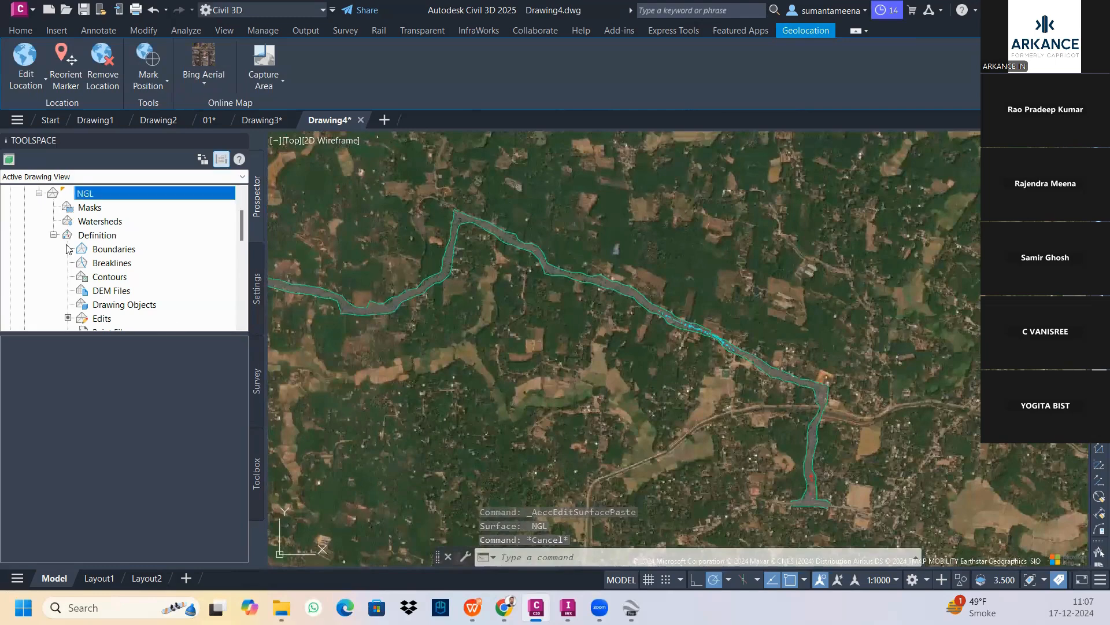
scroll(91, 242, "up", 1)
scroll(90, 242, "up", 1)
right_click(90, 238)
right_click(82, 249)
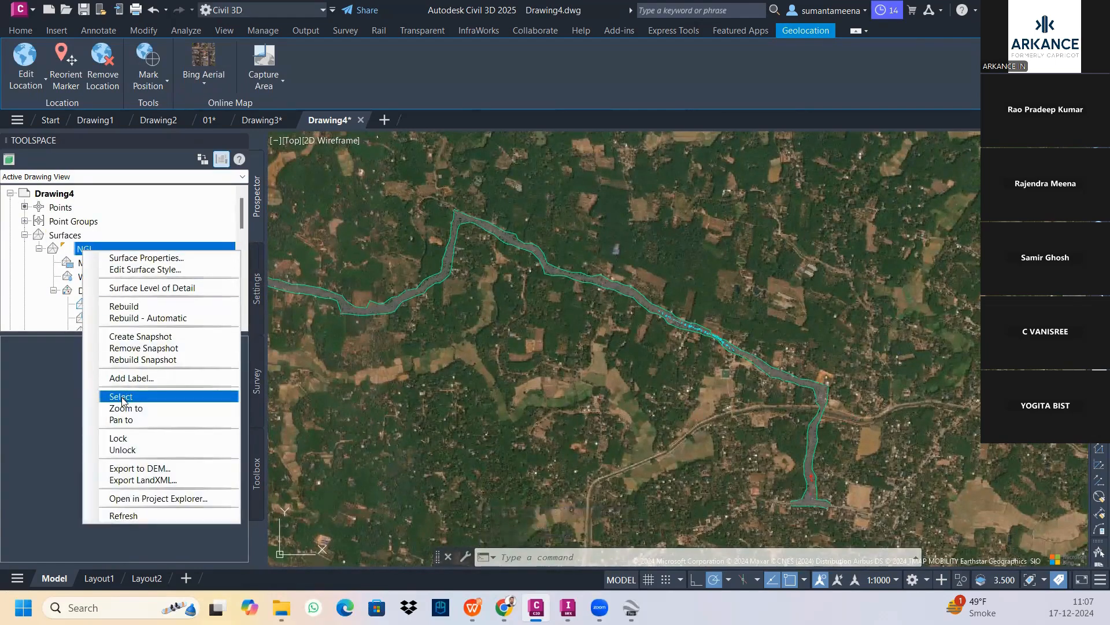
left_click(124, 398)
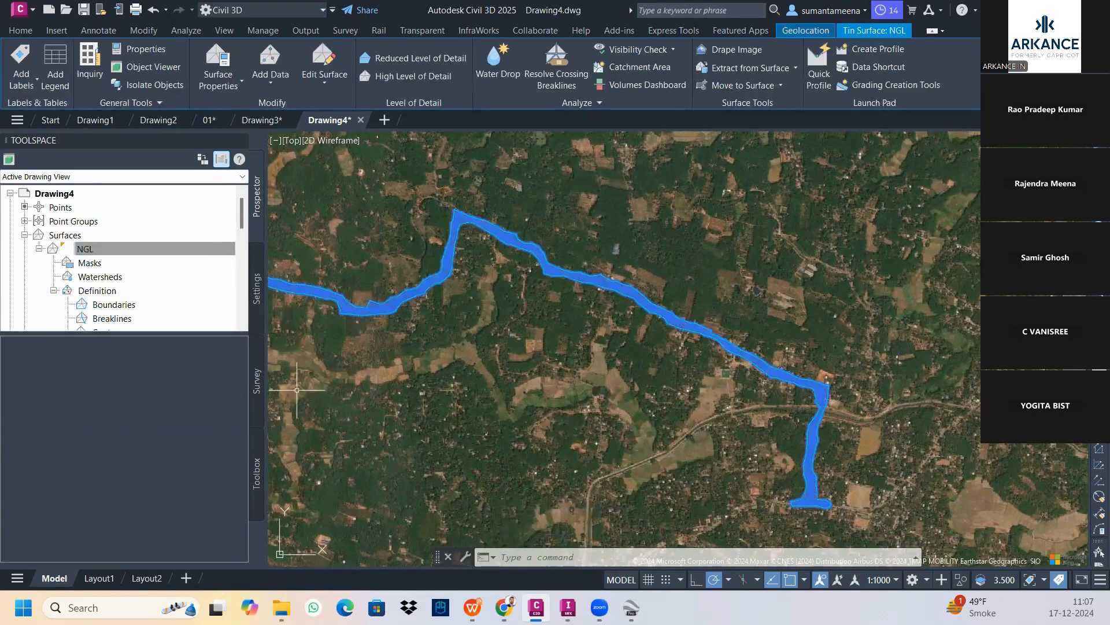
key("Delete")
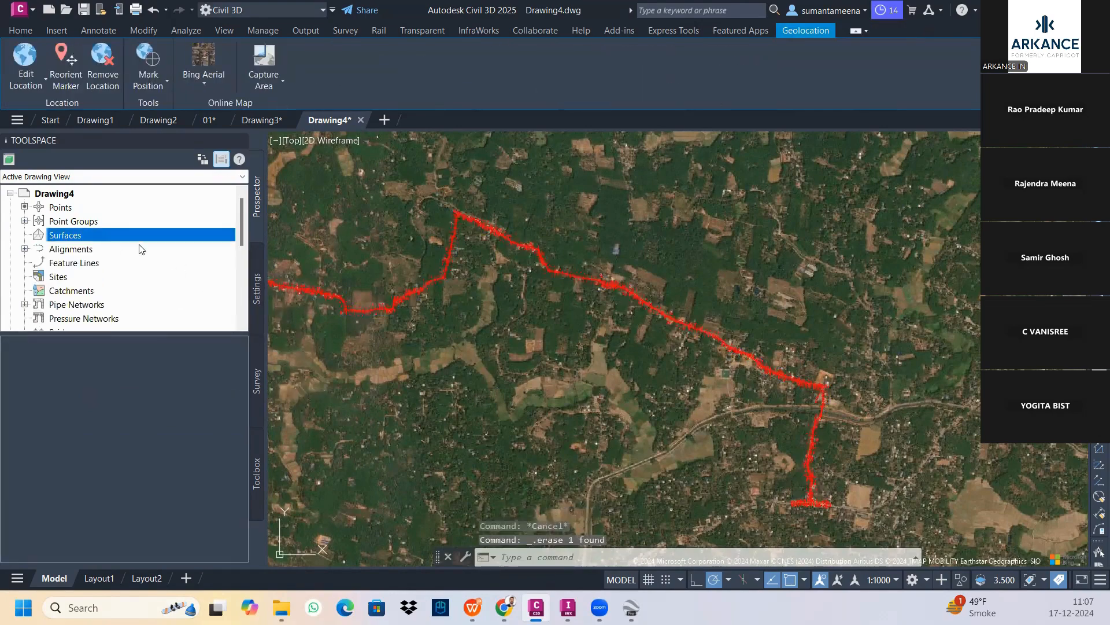
Draw a closed polyline around the southeastern stretch of survey points, from the sharp northern bend down to the T-shaped southern end.
type("PL")
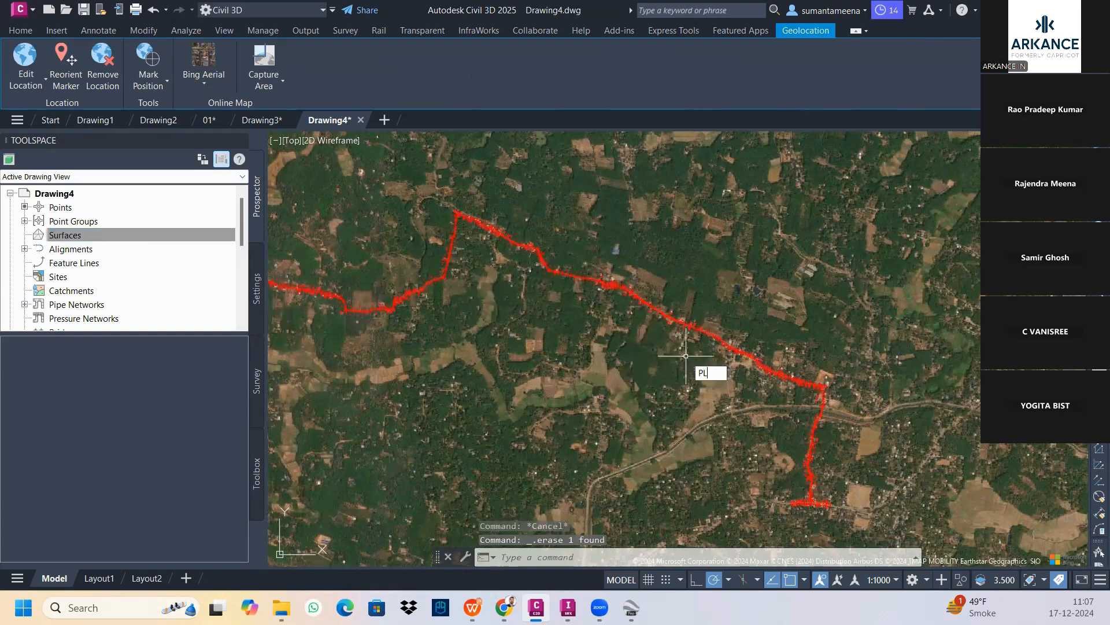
key("Return")
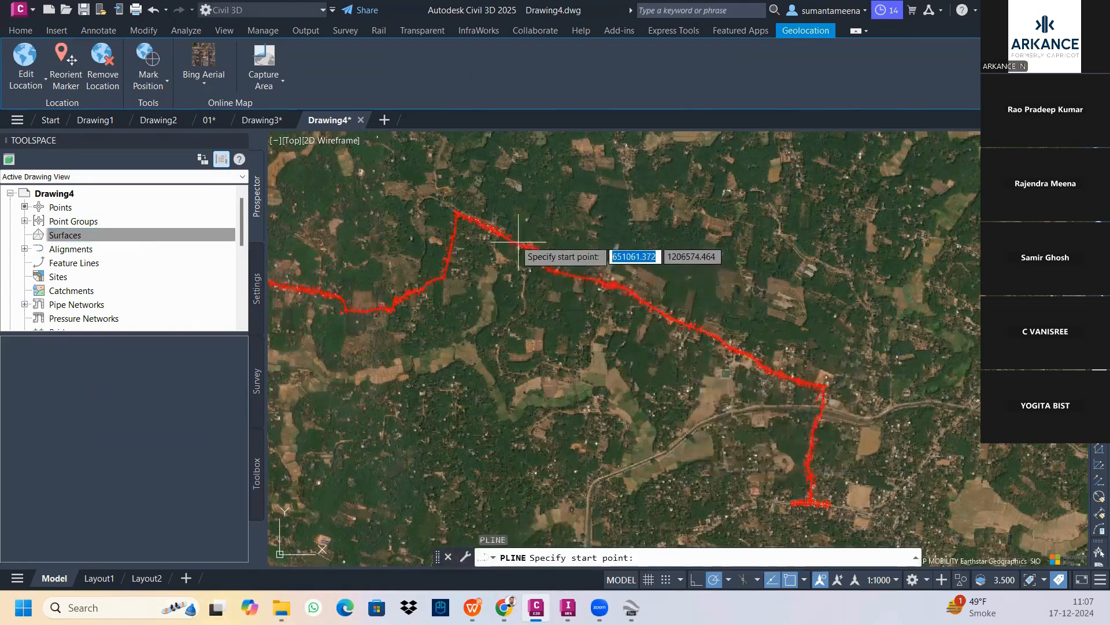
left_click(434, 215)
left_click(456, 225)
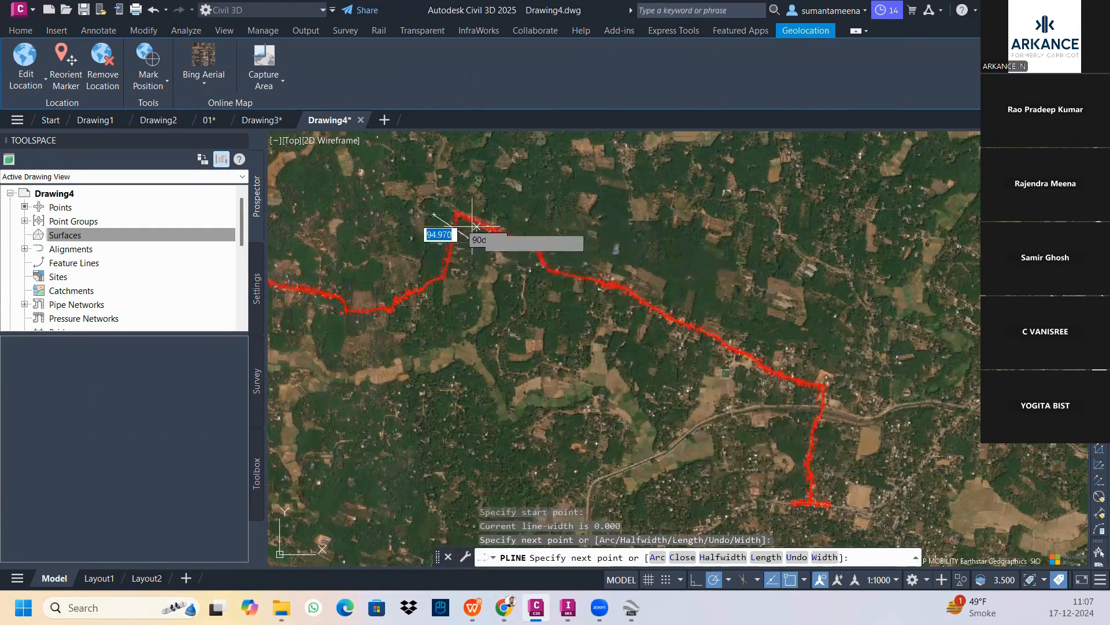
left_click(682, 344)
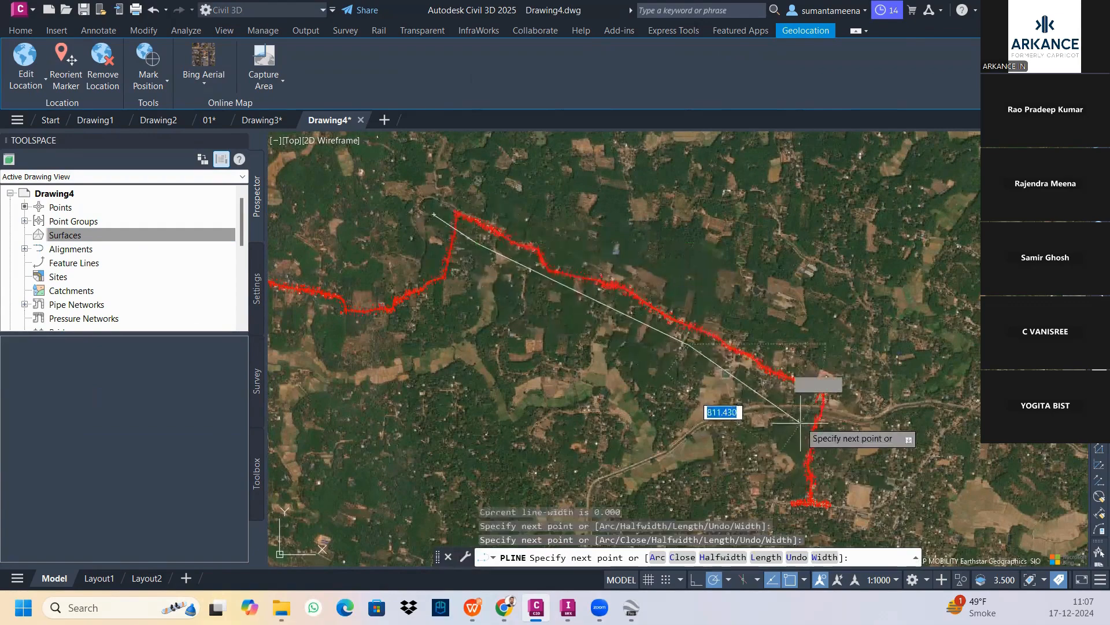
left_click(800, 399)
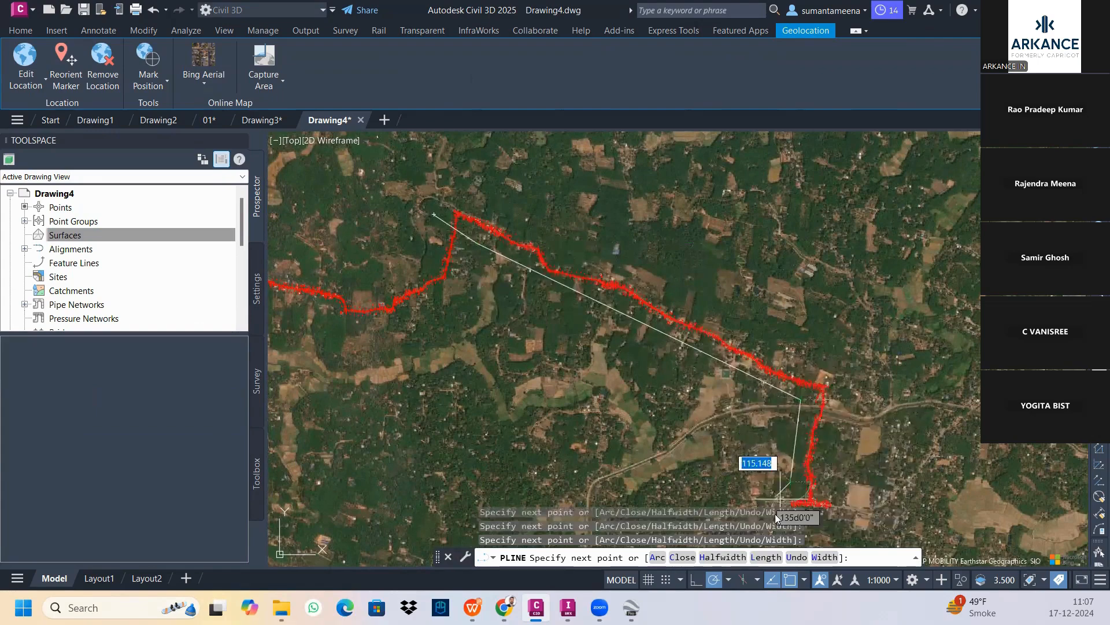
left_click(792, 481)
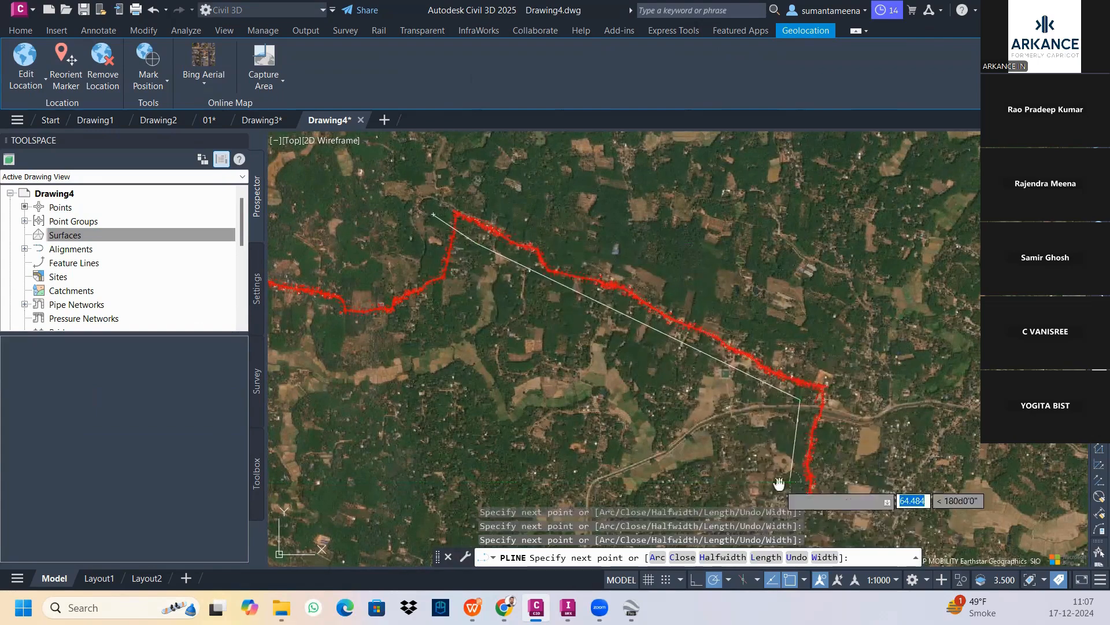
middle_click_drag(764, 522, 743, 423)
left_click(743, 422)
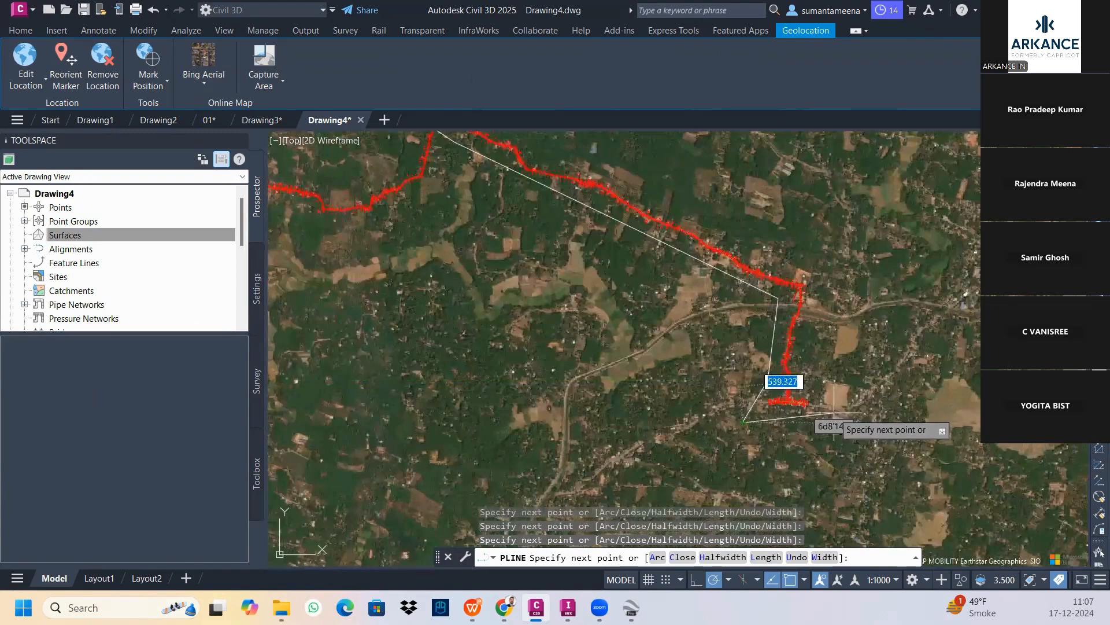
left_click(834, 412)
left_click(813, 266)
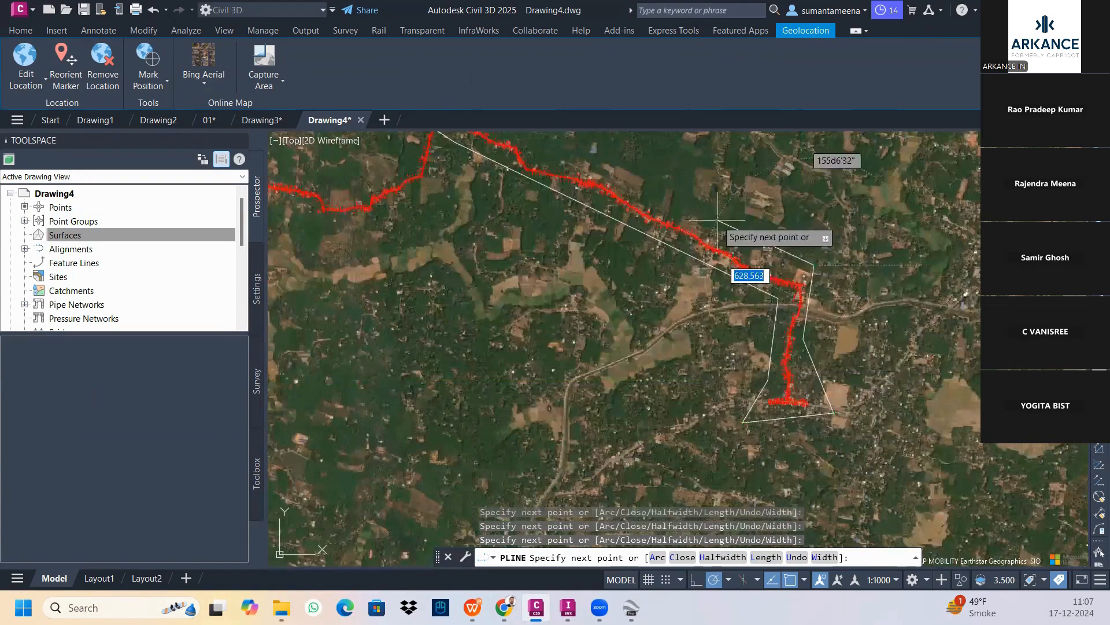
left_click(590, 160)
right_click(701, 289)
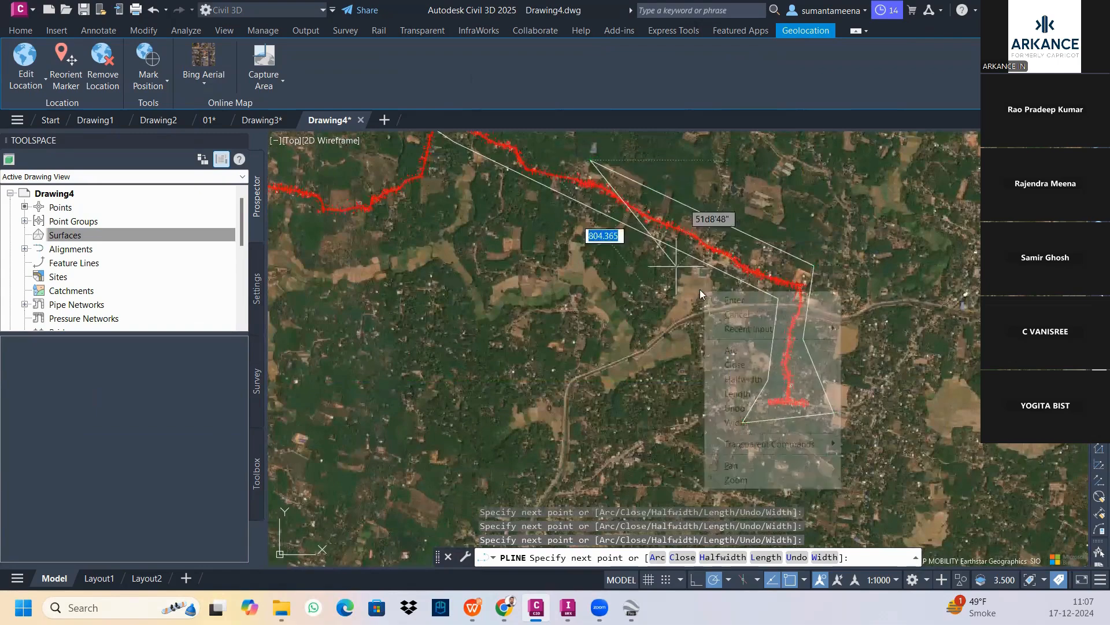
left_click(599, 159)
middle_click_drag(539, 141, 710, 408)
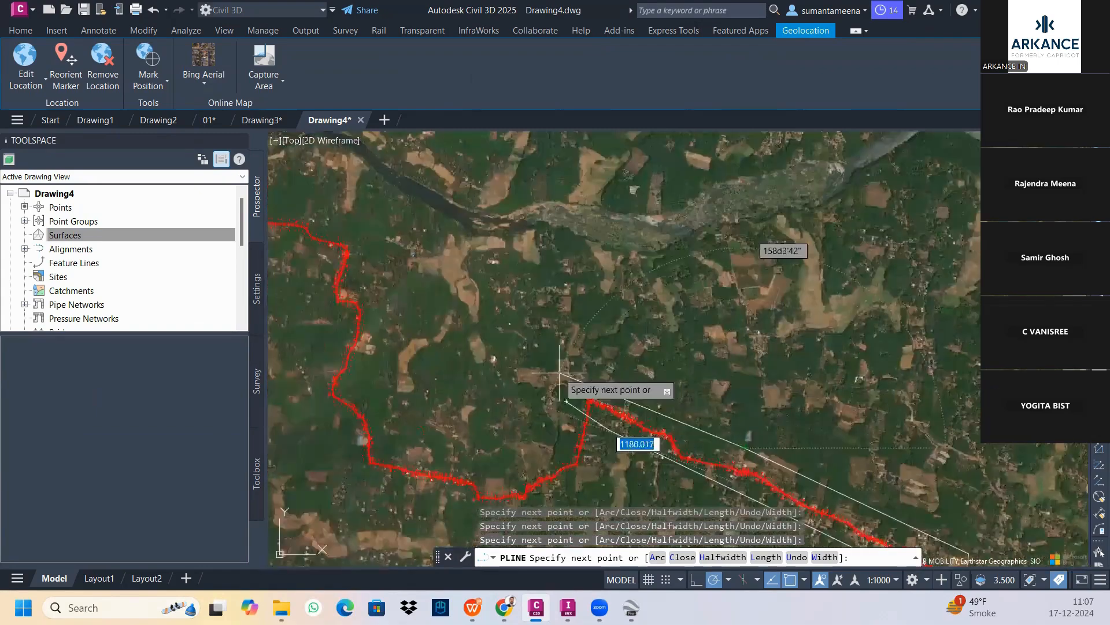
scroll(567, 395, "up", 5)
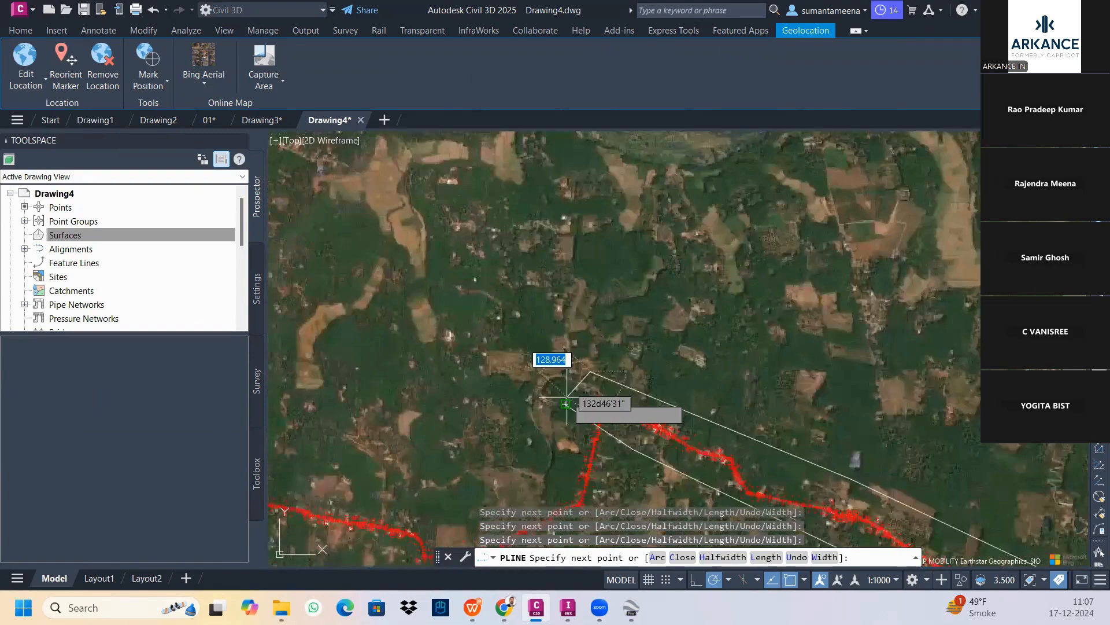
key("Return")
Draw a second closed polyline around the U-shaped middle stretch of survey points, starting and ending on the first outline's southwestern edge.
scroll(597, 405, "down", 5)
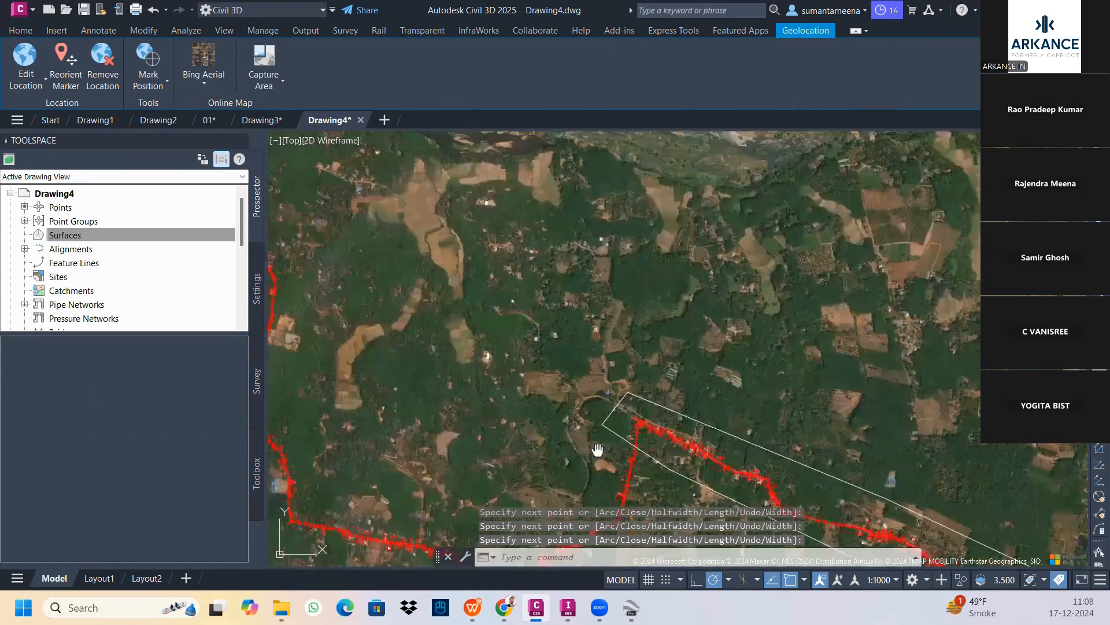
key("Return")
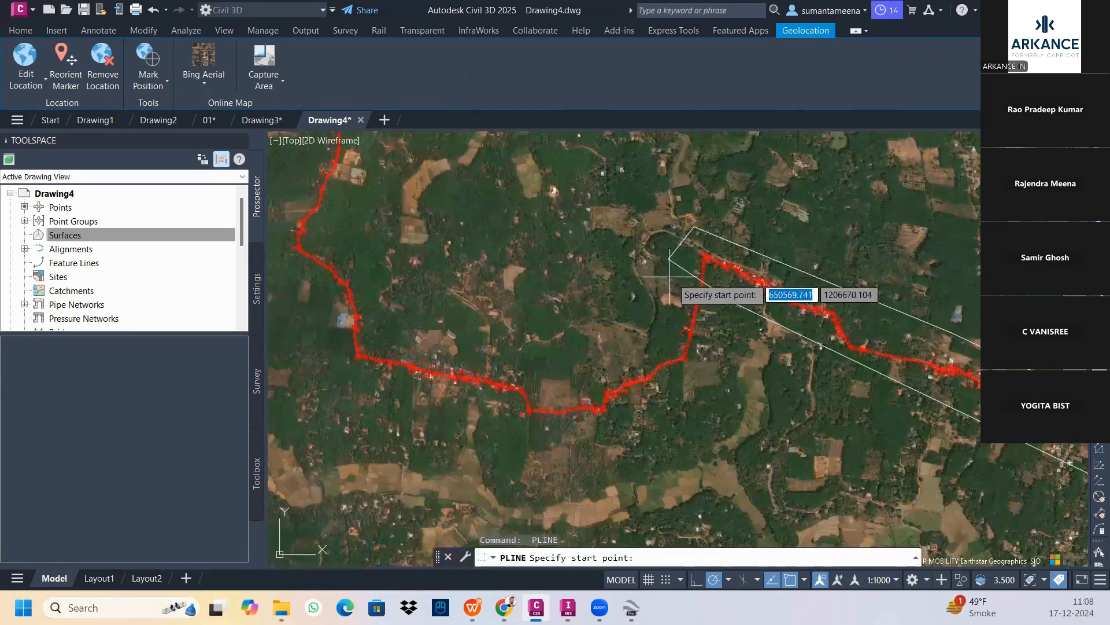
left_click(683, 267)
left_click(654, 362)
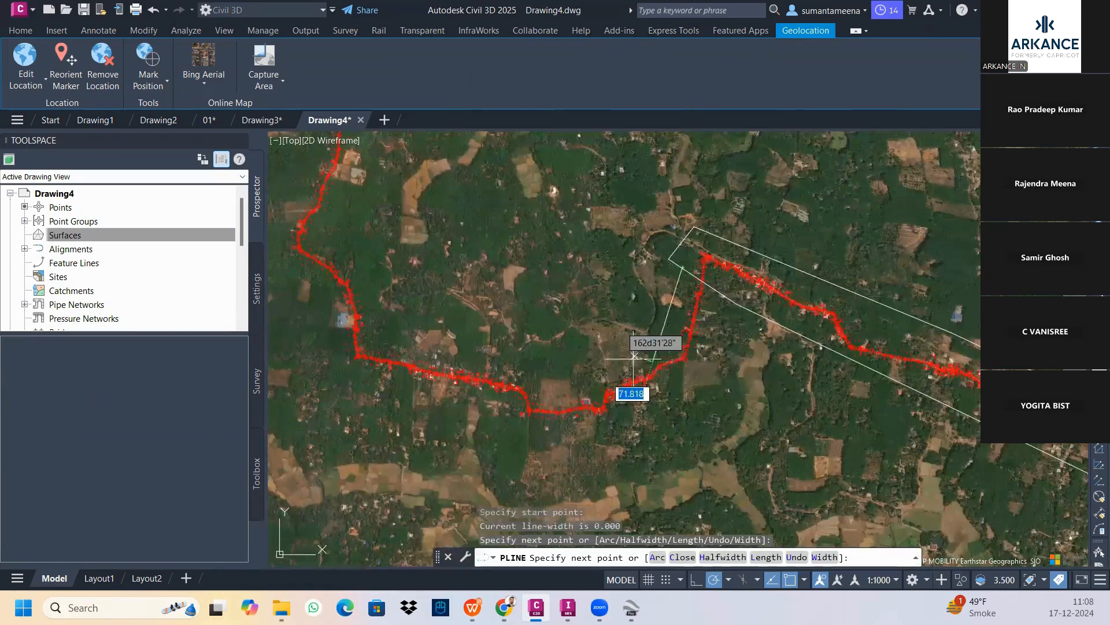
left_click(538, 362)
left_click(433, 329)
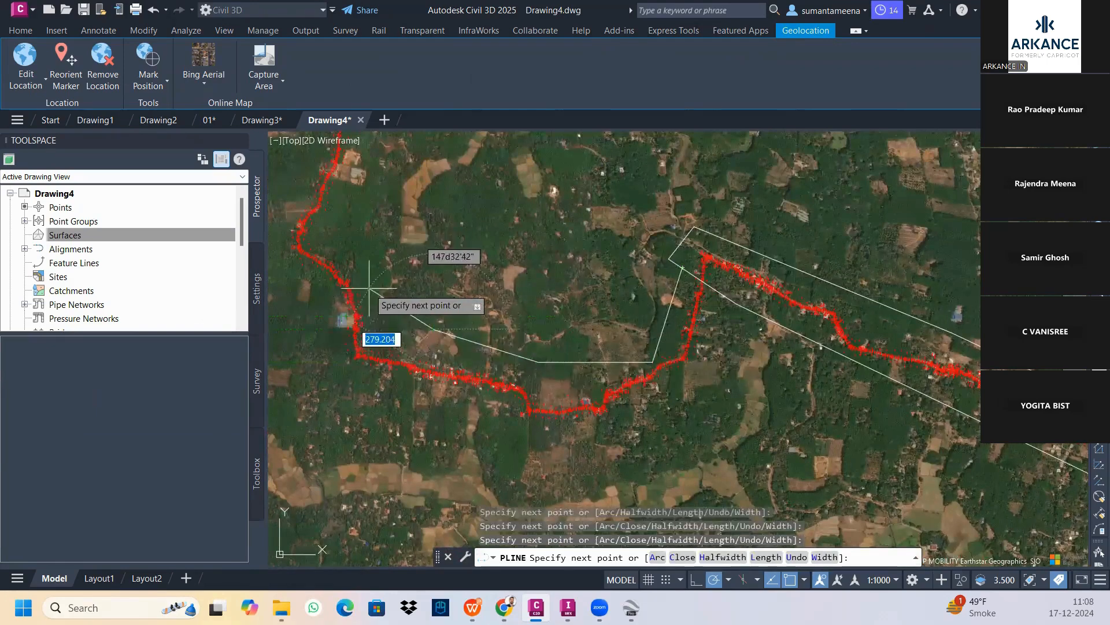
left_click(362, 272)
left_click(351, 225)
left_click(289, 271)
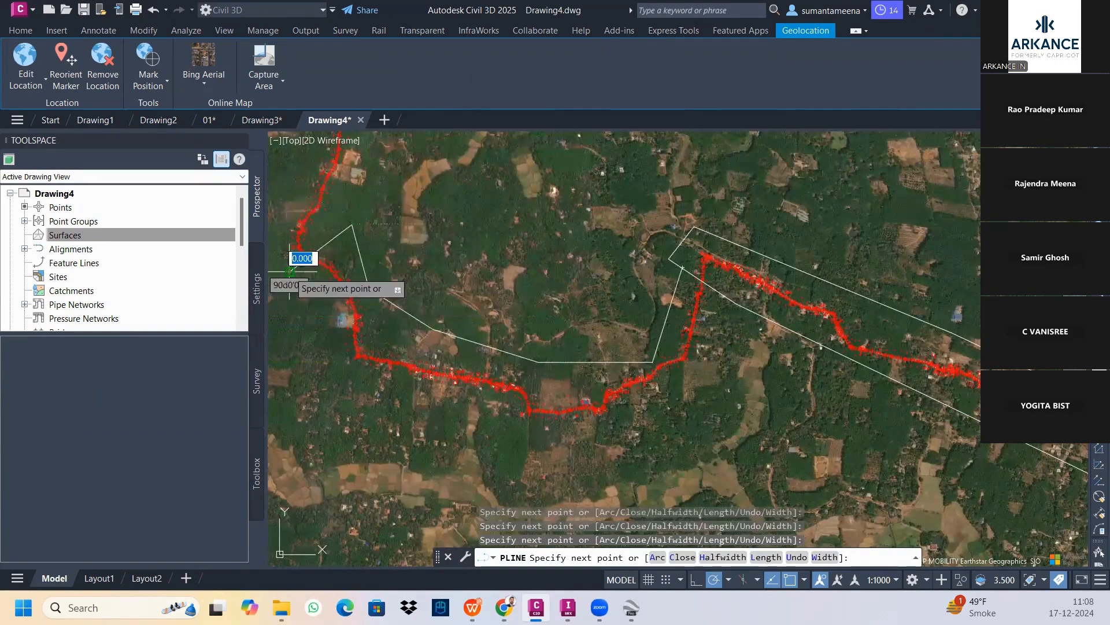
left_click(366, 409)
left_click(492, 429)
left_click(586, 429)
left_click(696, 392)
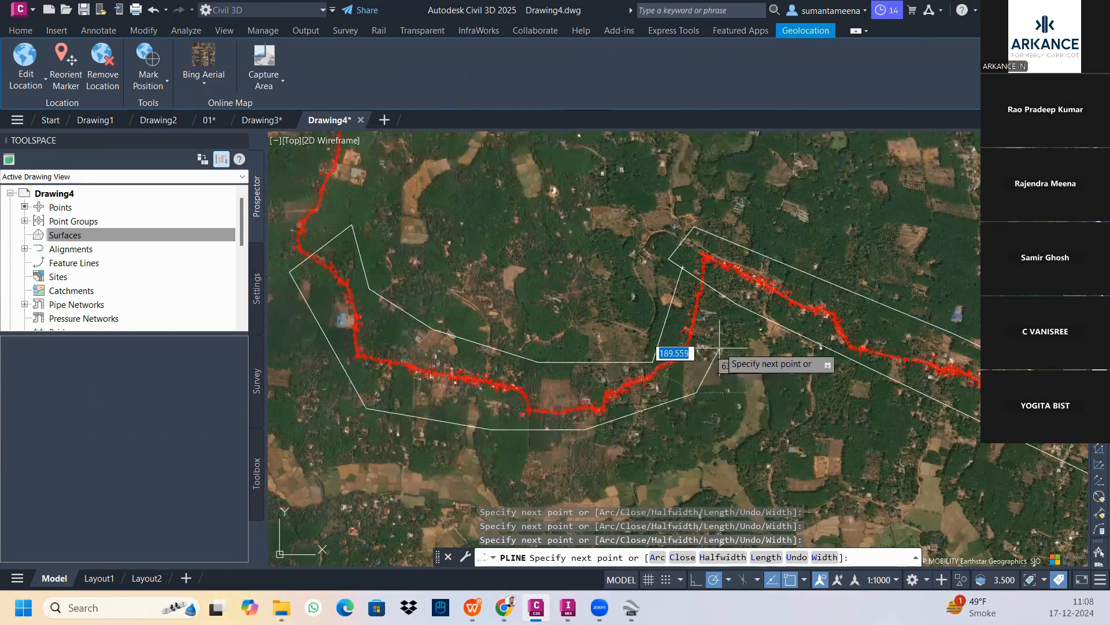
left_click(720, 347)
left_click(708, 282)
scroll(711, 286, "up", 5)
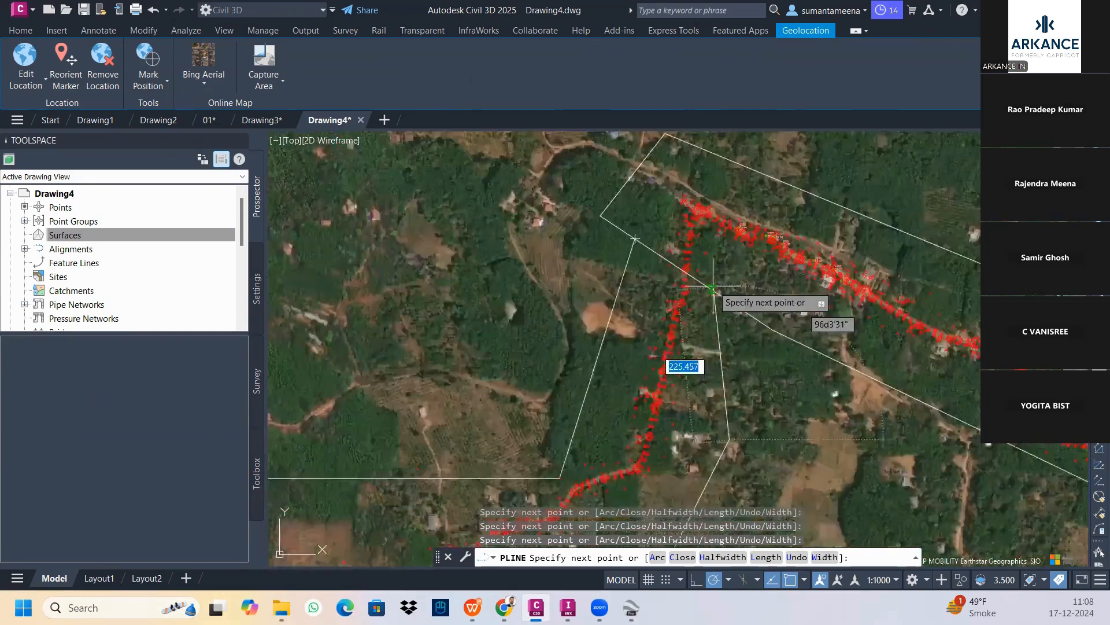
left_click(514, 169)
key("Return")
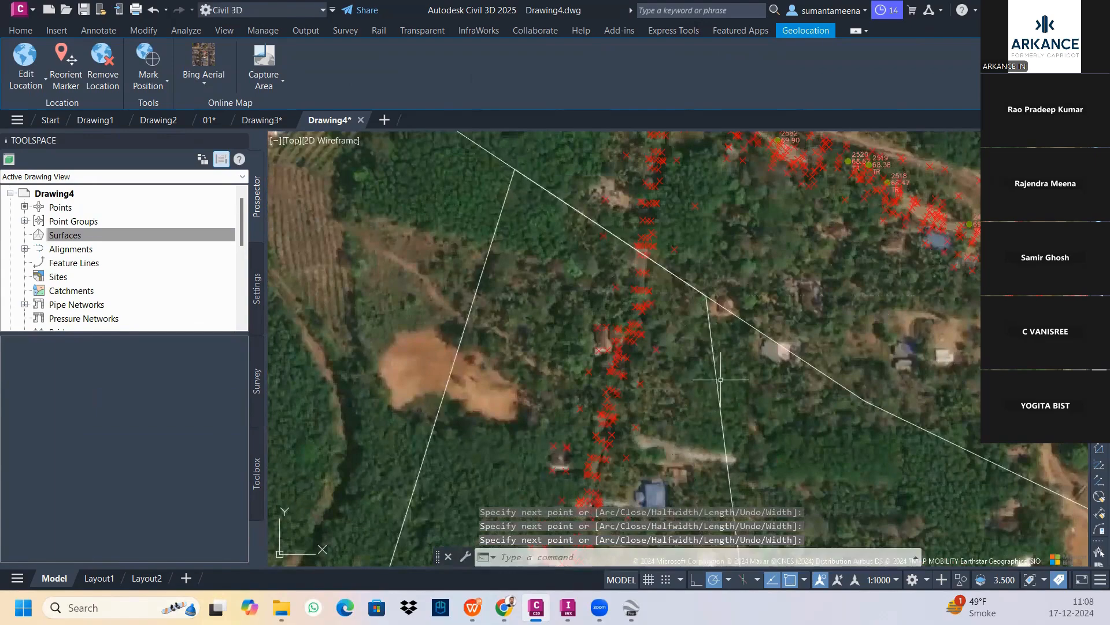
key("Escape")
Draw a third closed polyline around the survey points northwest of the U-shaped stretch, near the river, leaving a gap to the second outline.
scroll(642, 315, "down", 10)
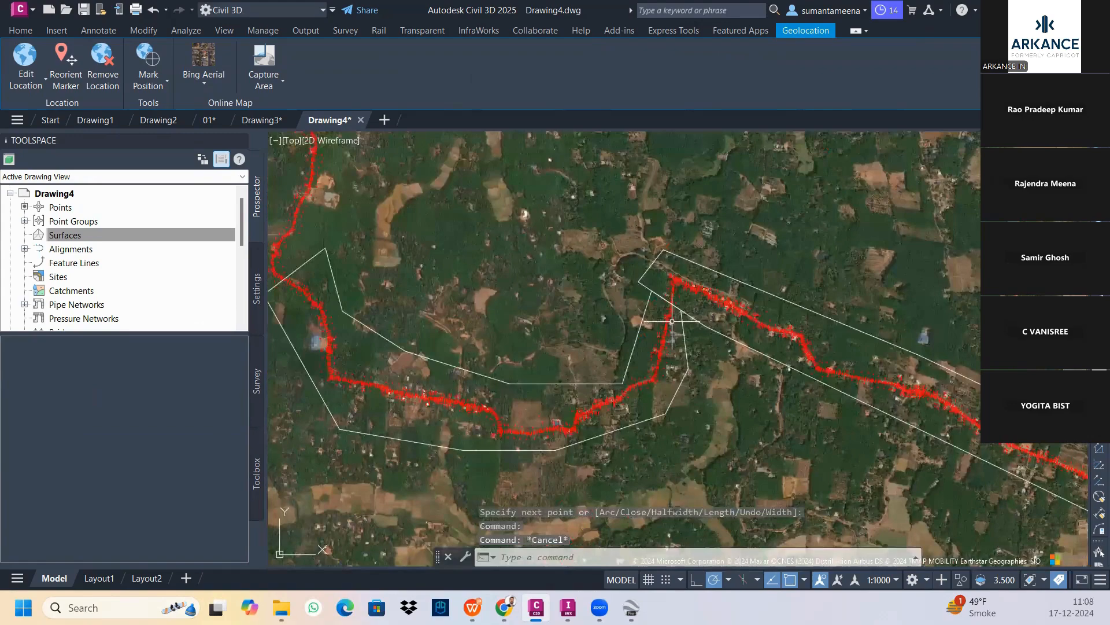
middle_click_drag(481, 256, 536, 325)
key("Return")
left_click(396, 182)
left_click(388, 225)
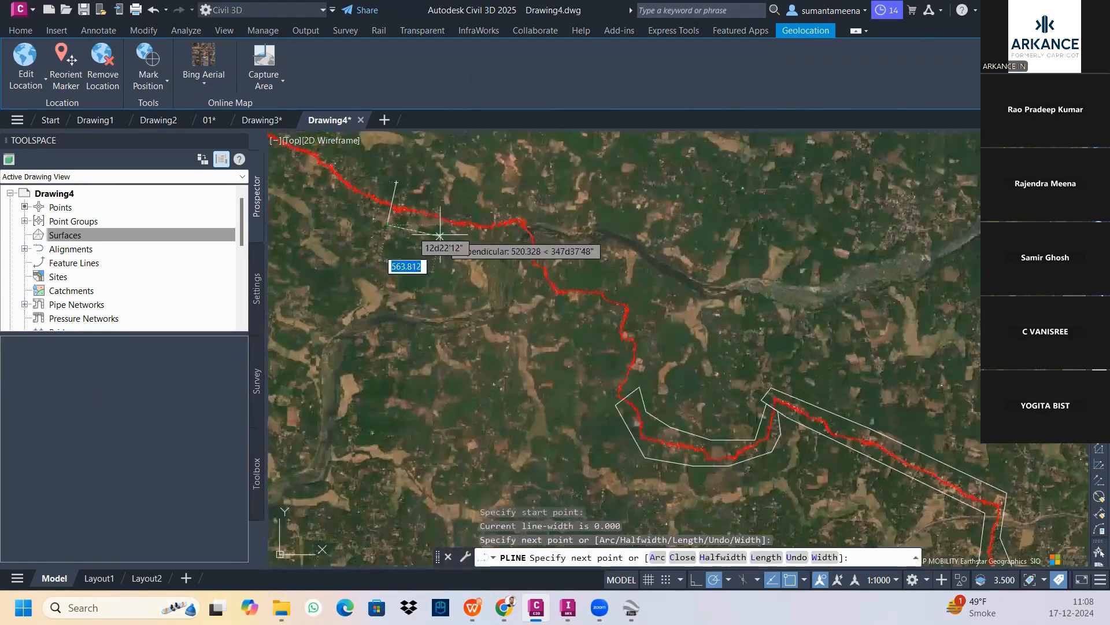
left_click(451, 239)
left_click(523, 271)
left_click(555, 310)
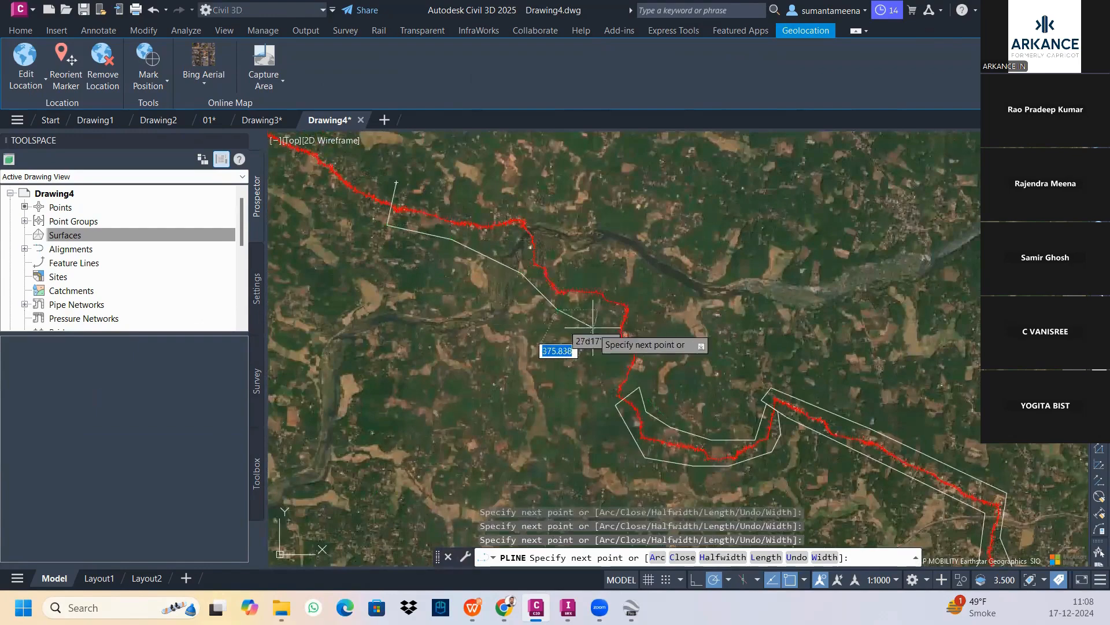
left_click(594, 327)
left_click(615, 283)
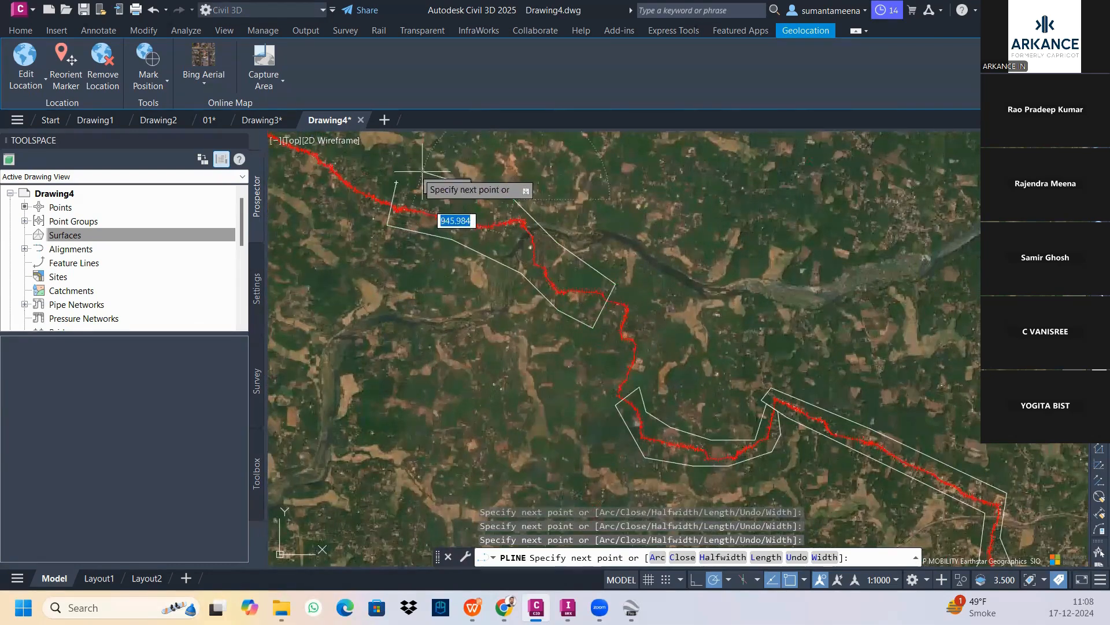
left_click(396, 183)
key("Return")
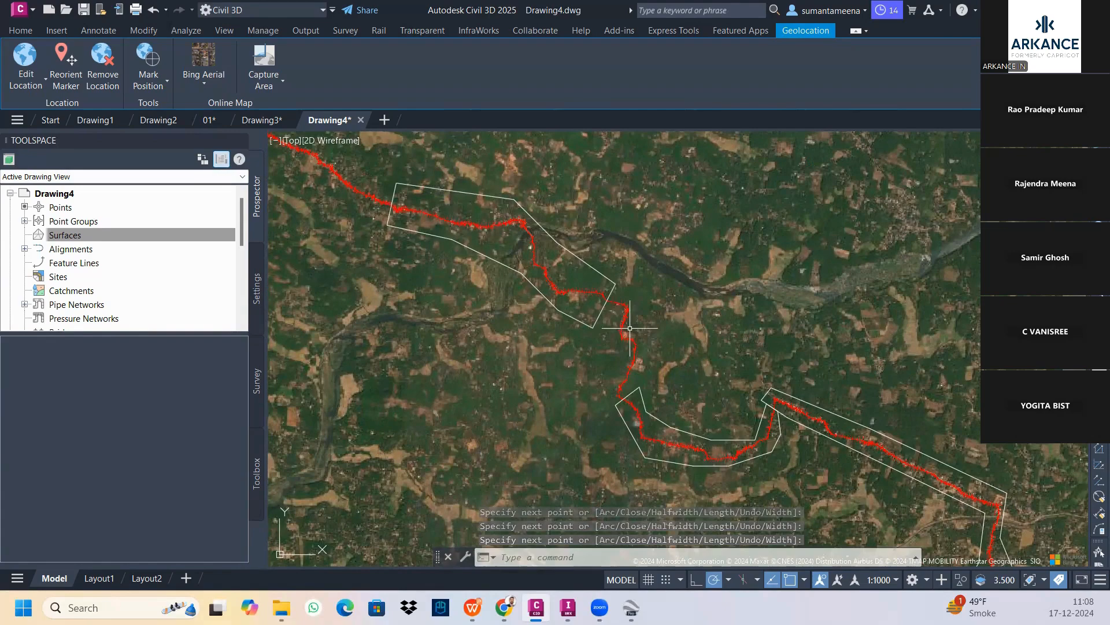
Create a new TIN surface named 1 with the default style Contours 1m and 5m (Design).
middle_click_drag(603, 288, 589, 280)
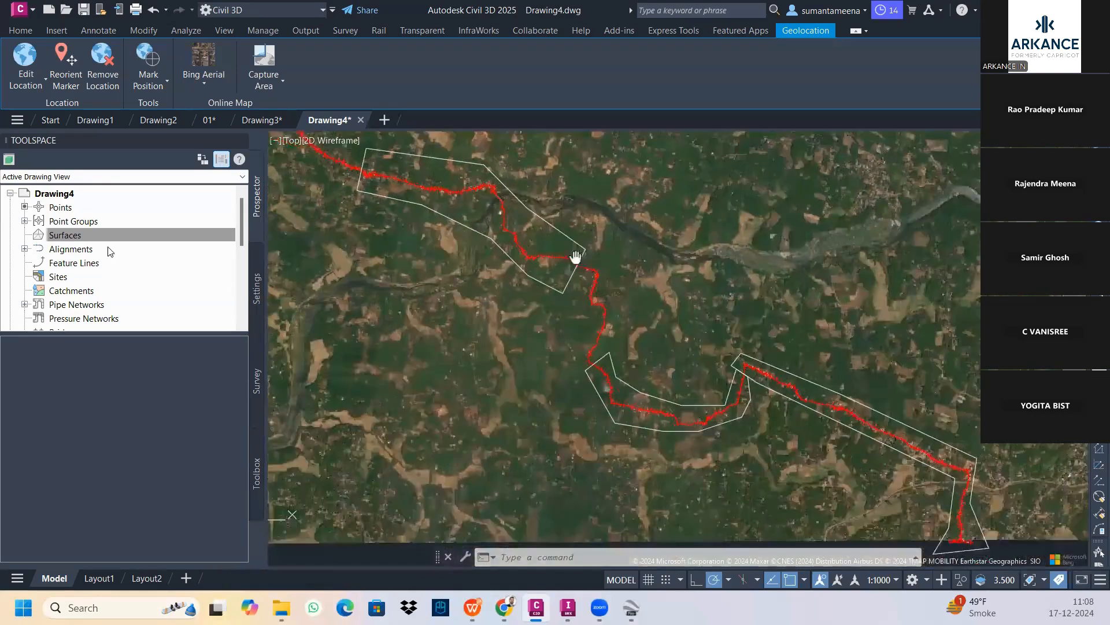
left_click(65, 235)
right_click(65, 235)
left_click(179, 243)
left_click(619, 253)
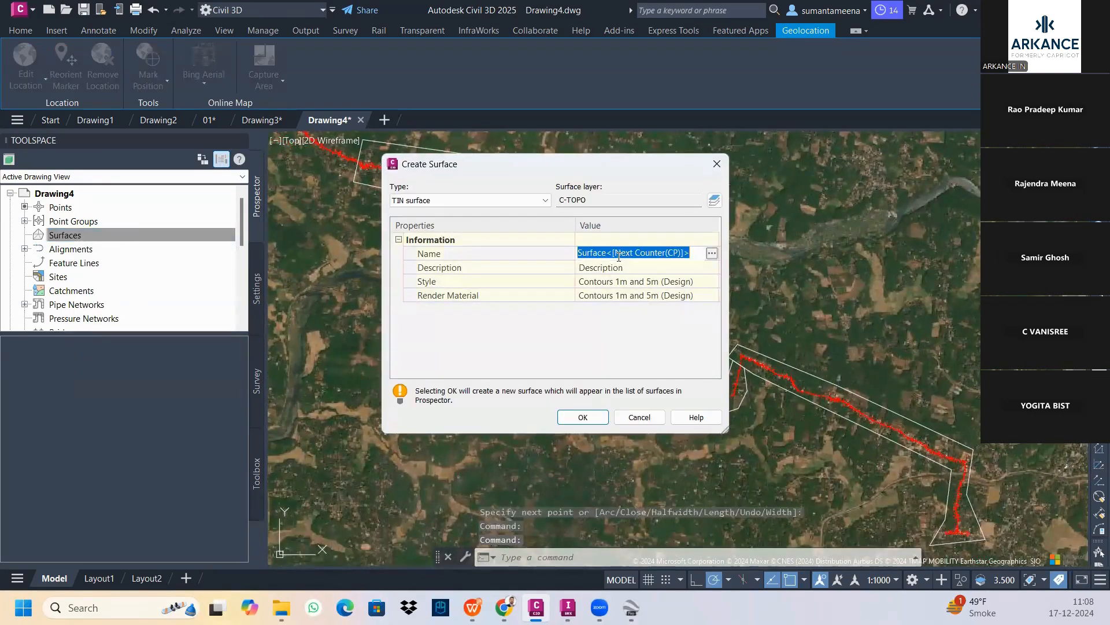
type("1")
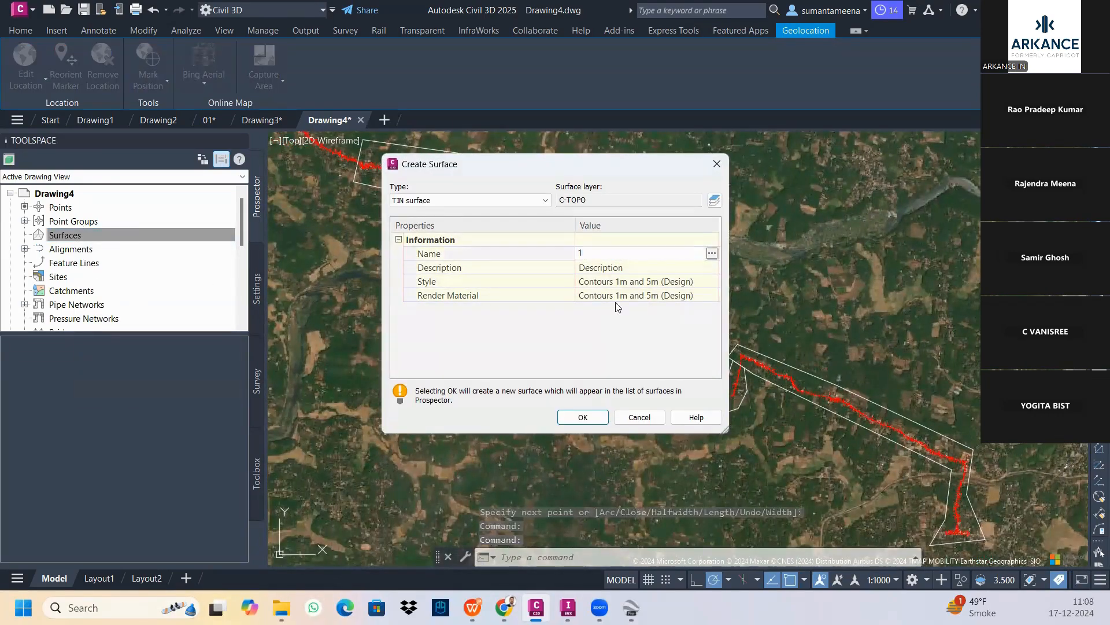
left_click(583, 417)
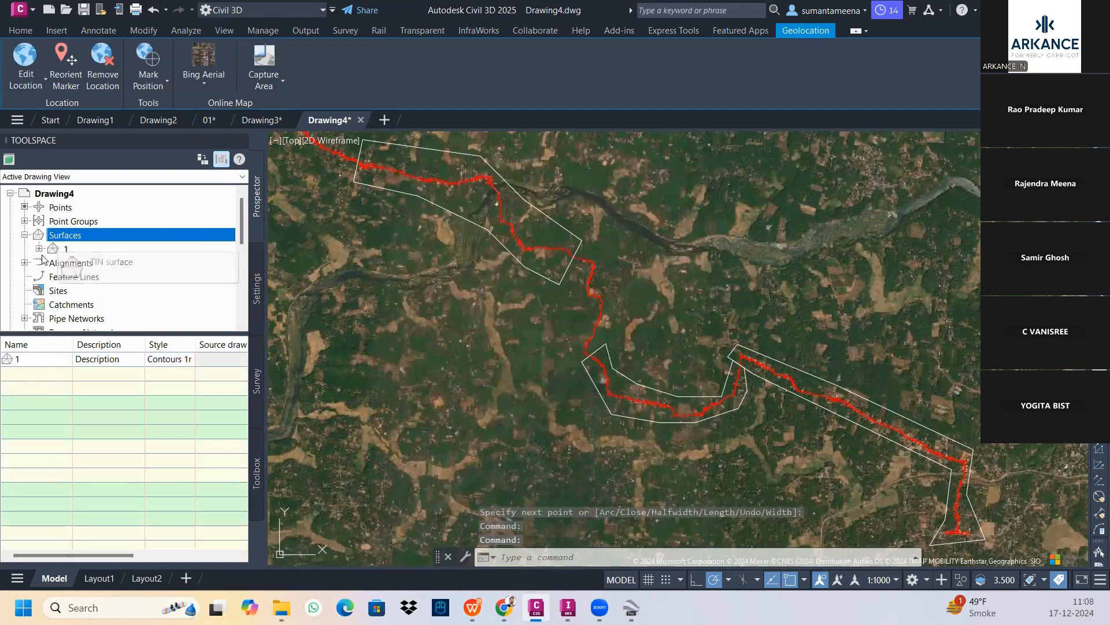
Open the definition data of surface 1 and select its Point Groups.
double_click(57, 248)
left_click(53, 291)
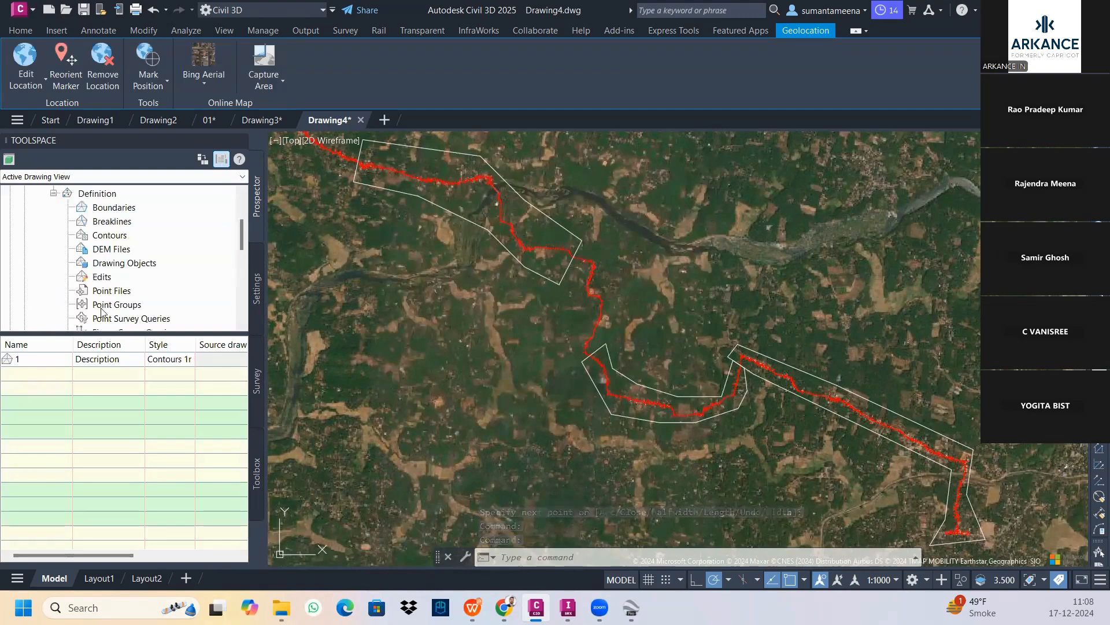
left_click(121, 305)
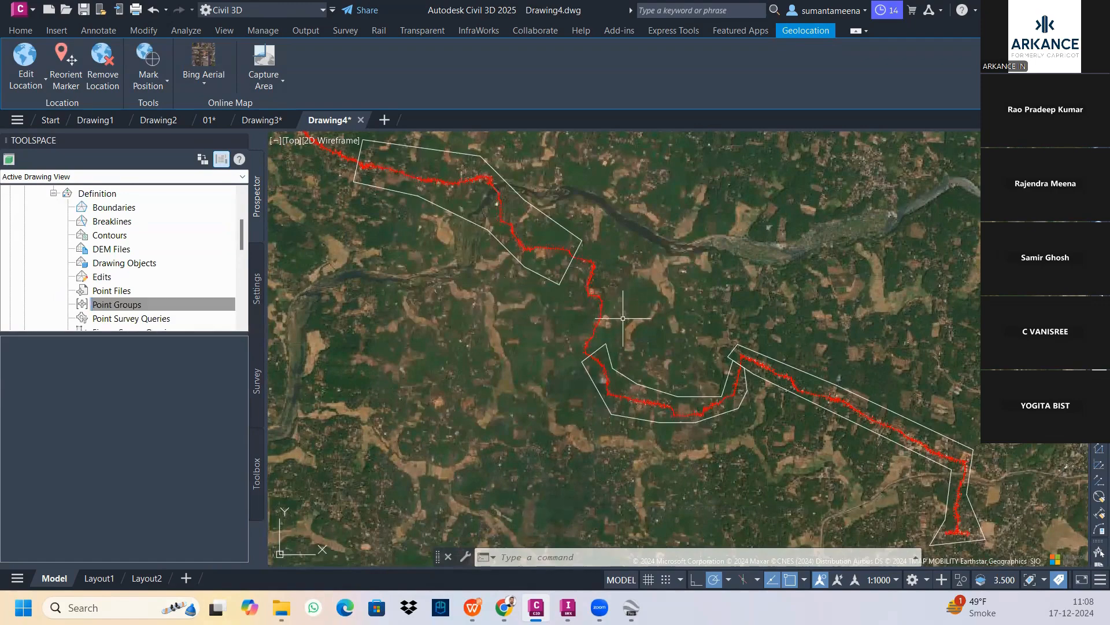
scroll(617, 314, "down", 1)
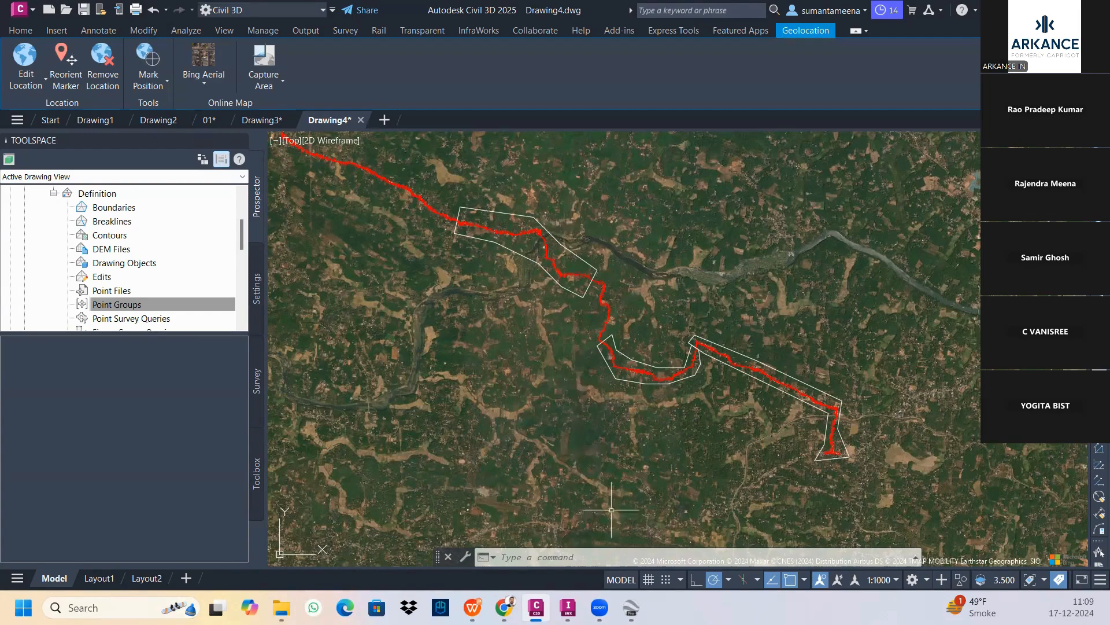
left_click(625, 600)
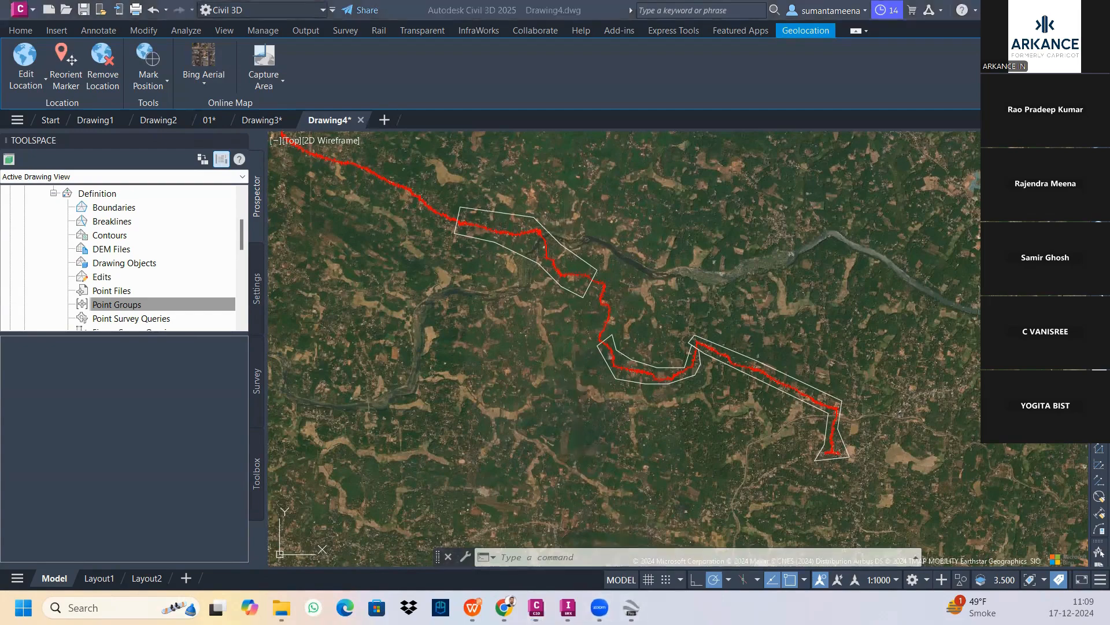
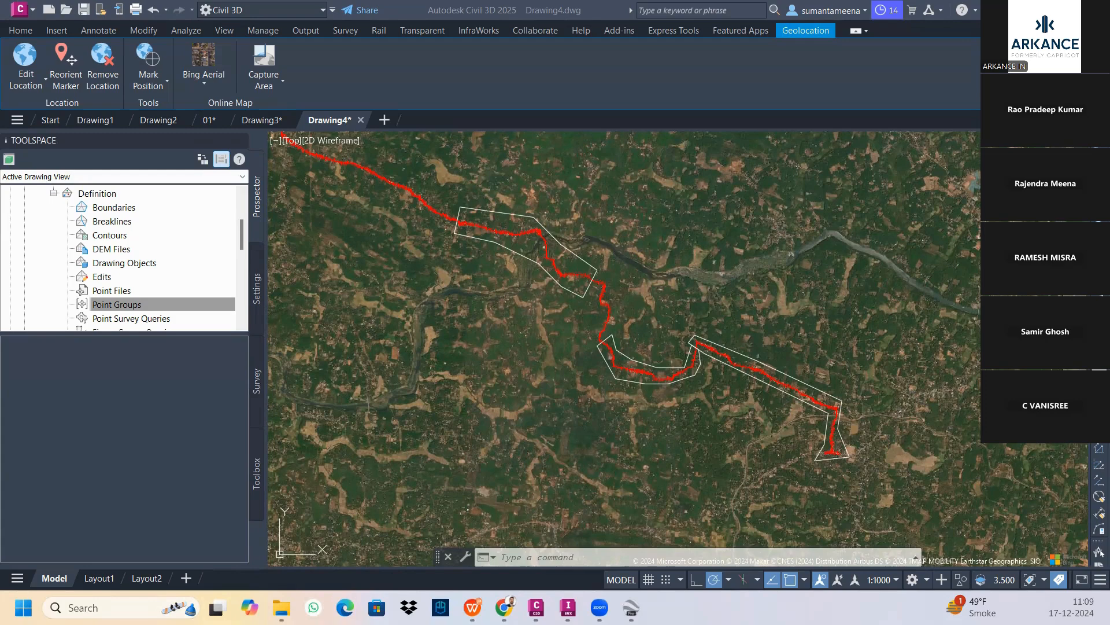
key("alt+Tab")
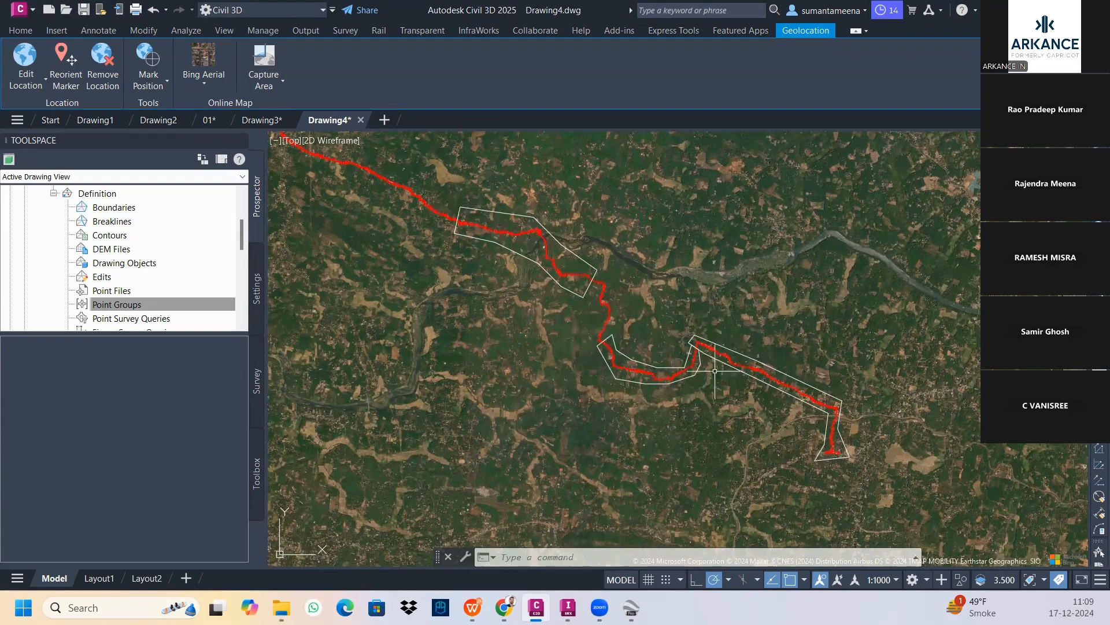
Add the _All Points point group to the definition of surface 1.
left_click(148, 308)
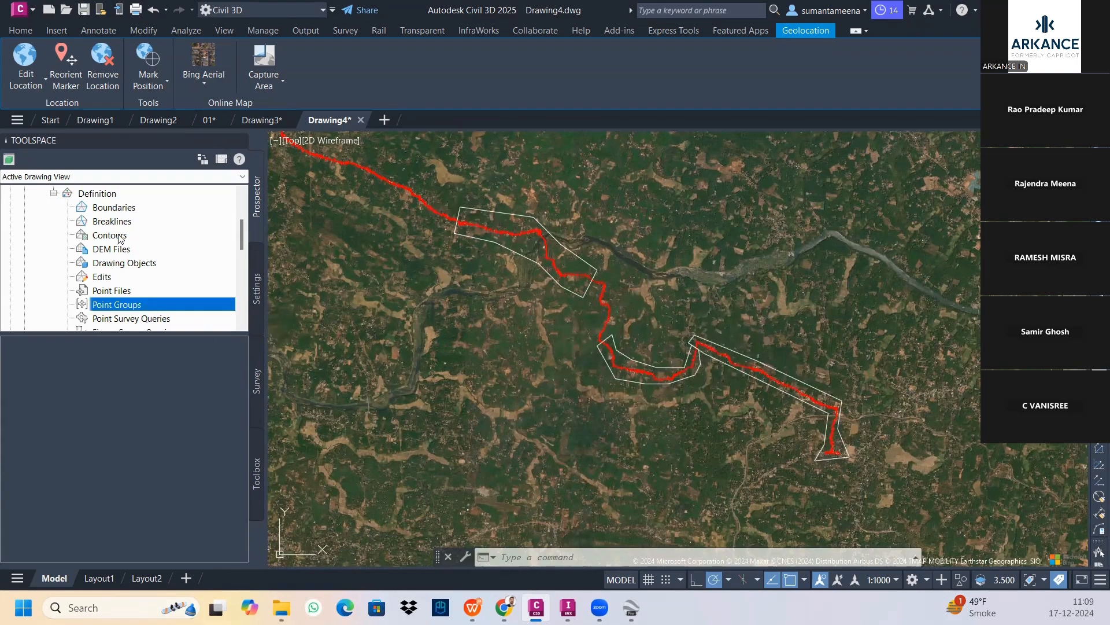
scroll(122, 238, "up", 2)
scroll(103, 239, "down", 1)
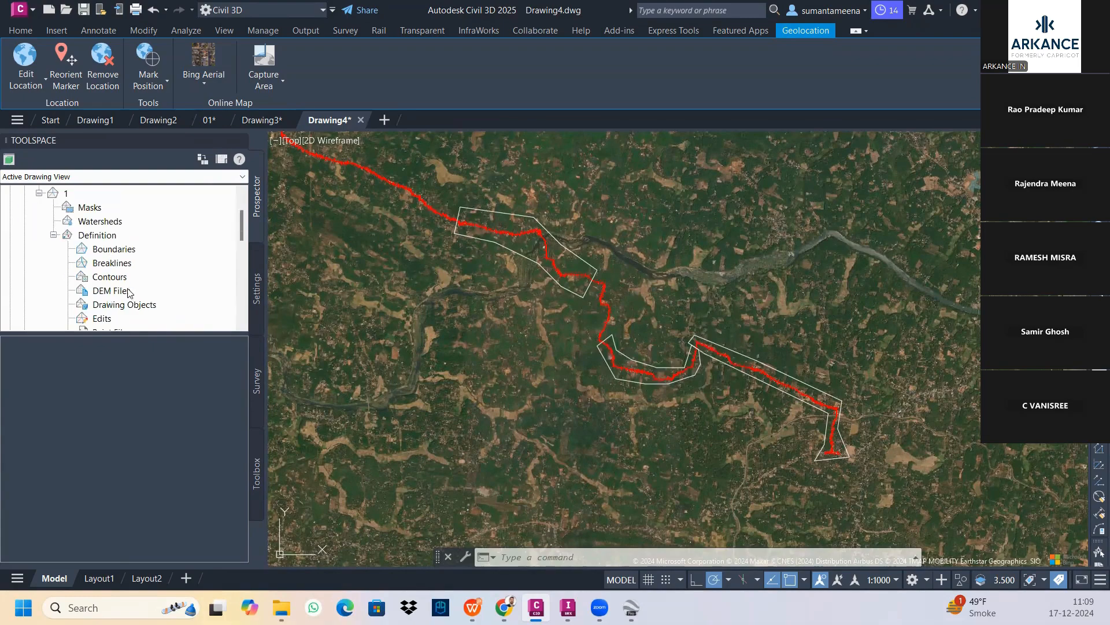
scroll(127, 294, "down", 2)
right_click(128, 268)
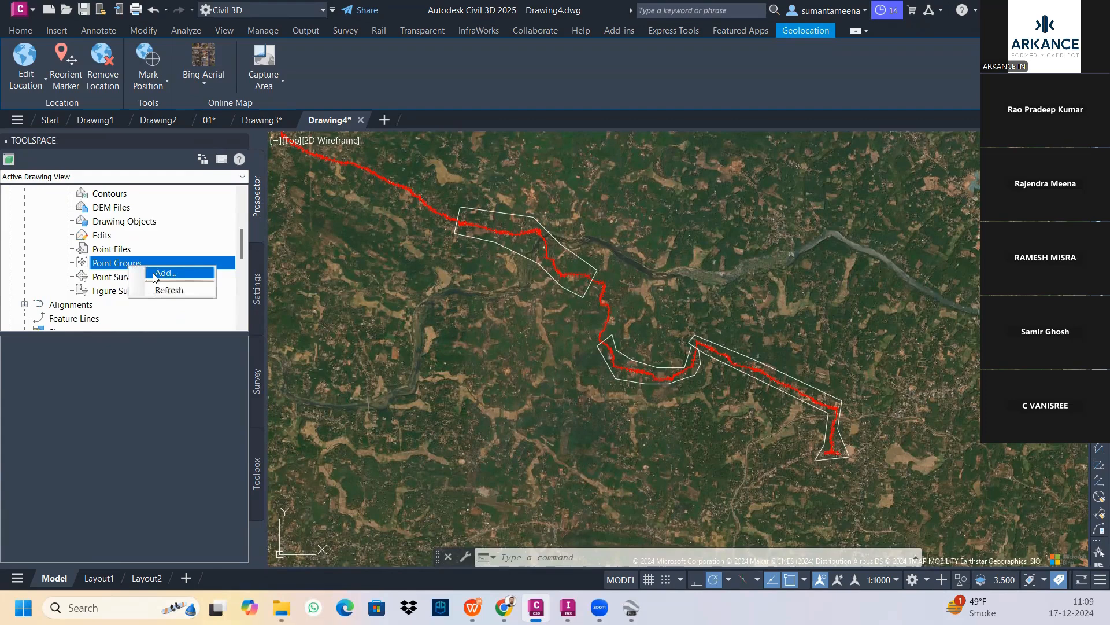
left_click(165, 272)
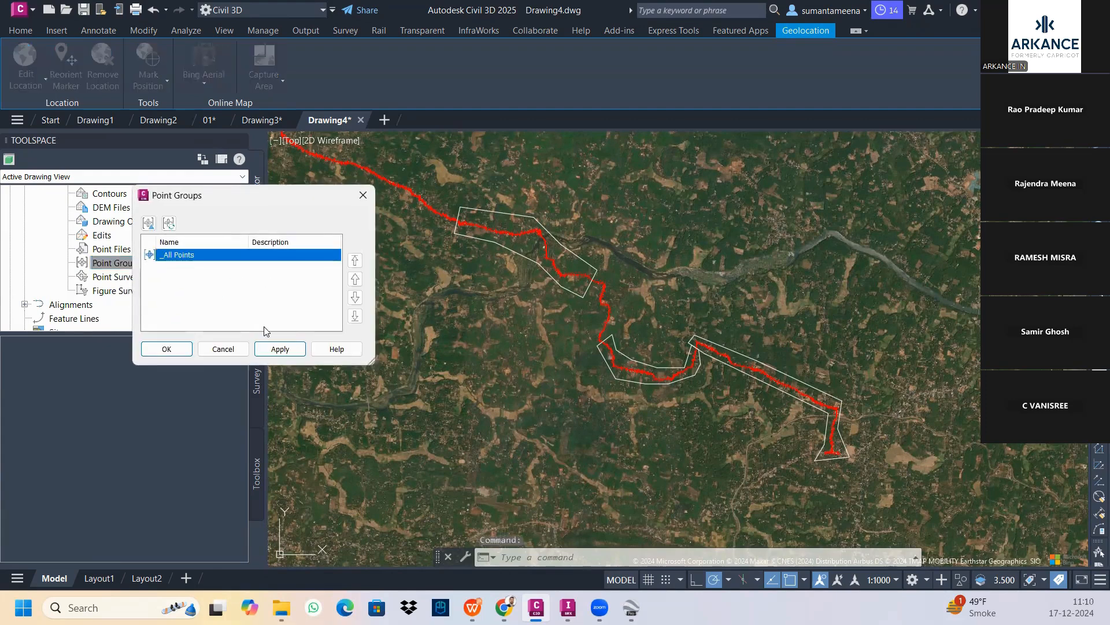
left_click(166, 348)
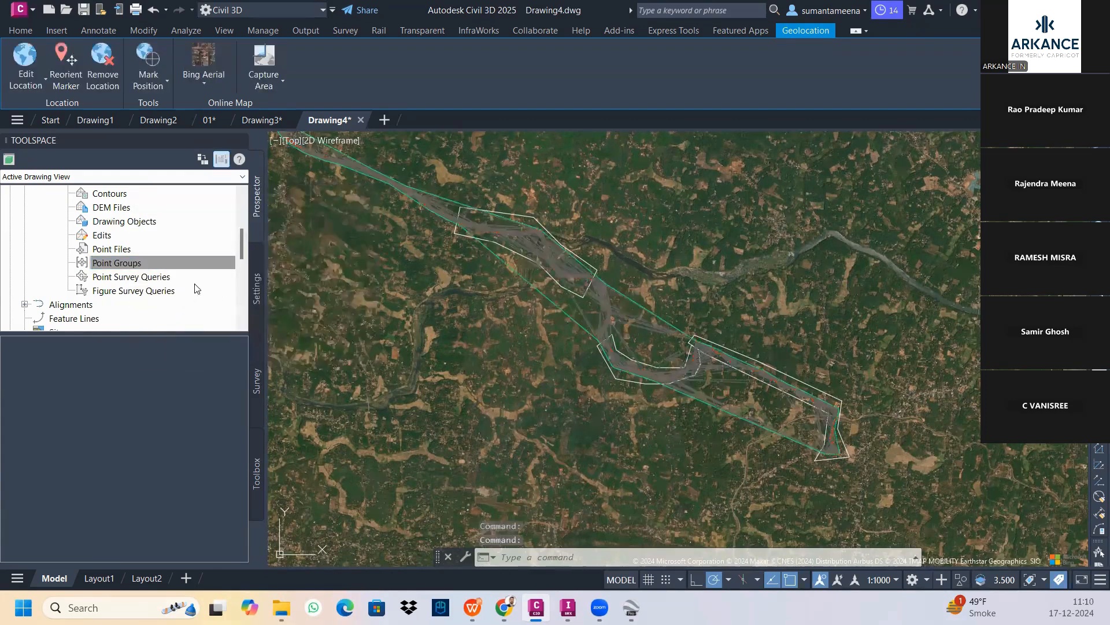
Add an outer boundary with non-destructive breakline to surface 1, using the closed polyline around the southeastern stretch of survey points.
scroll(128, 228, "up", 1)
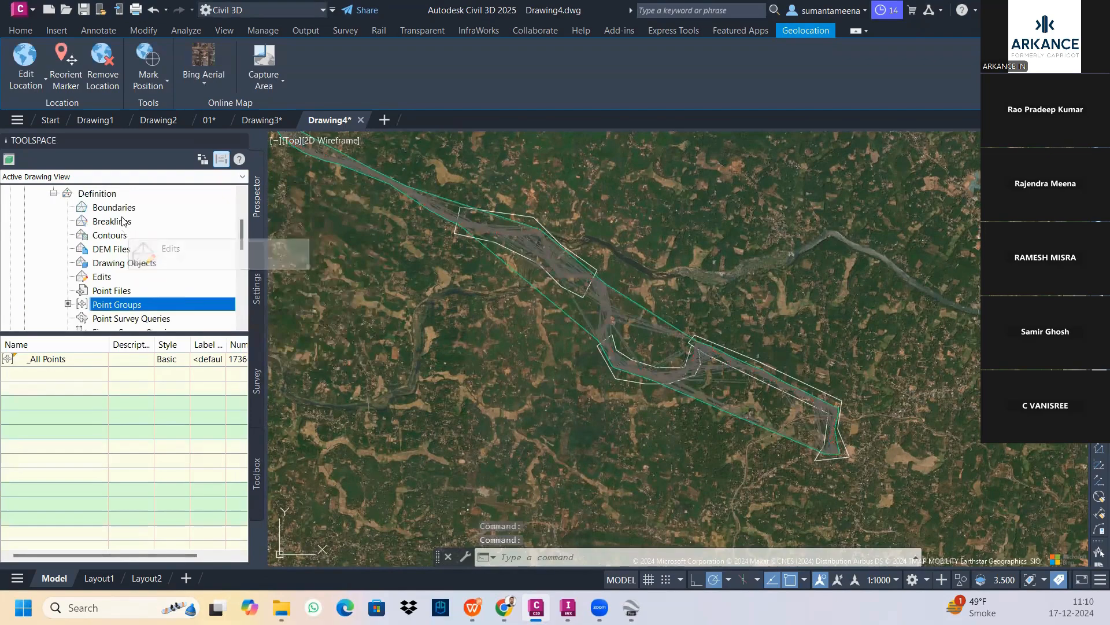
left_click(116, 208)
right_click(118, 208)
left_click(152, 216)
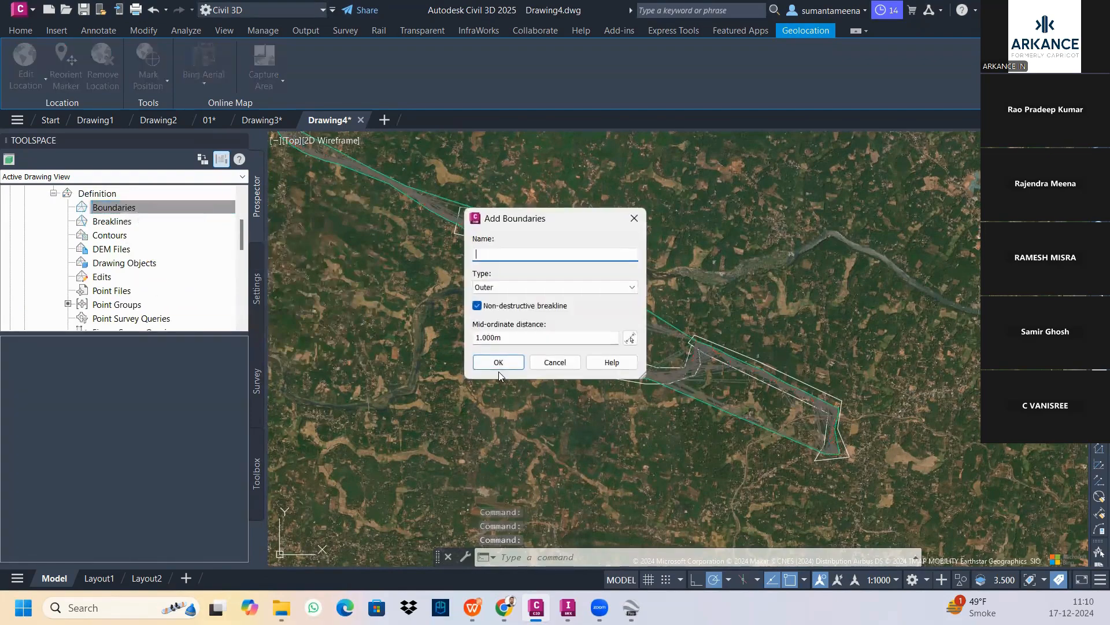
left_click(498, 363)
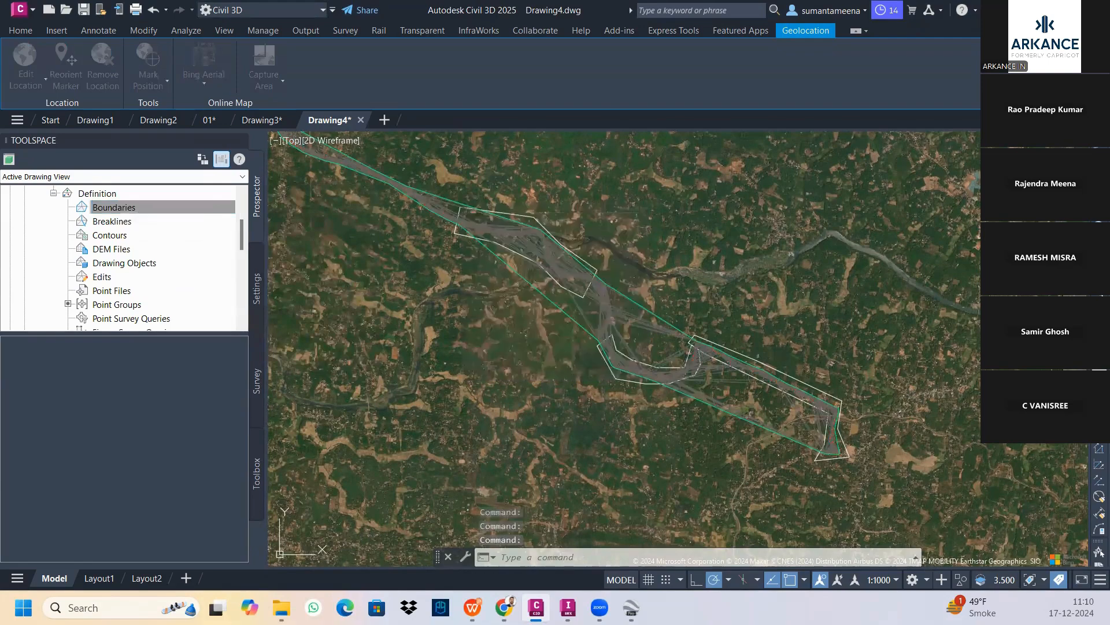
left_click(813, 389)
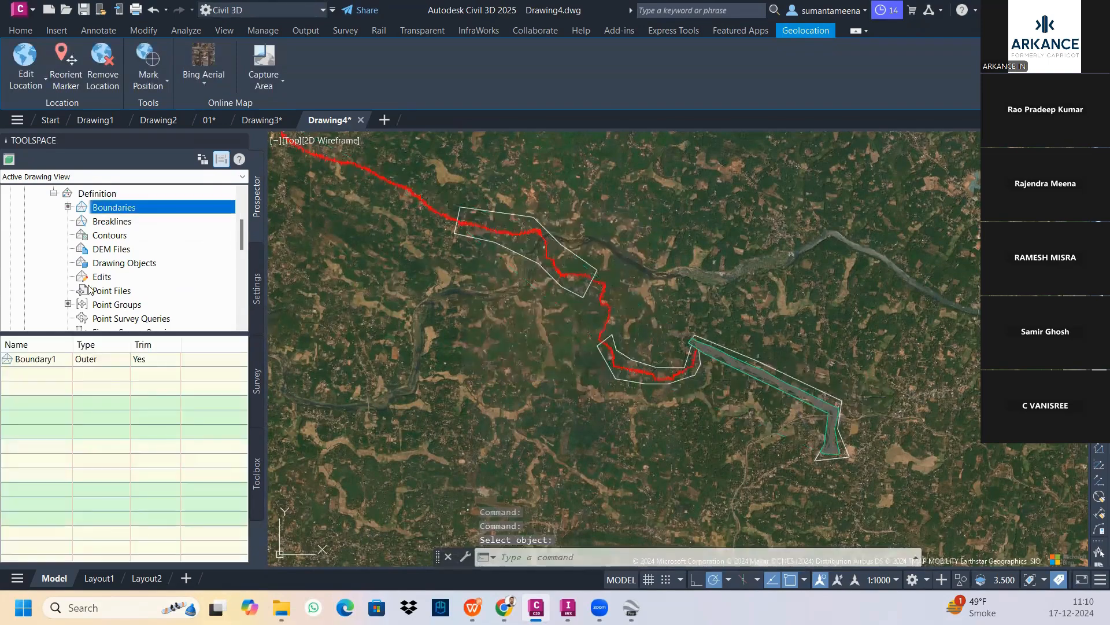
Create a new TIN surface named 2 with the default style Contours 1m and 5m (Design).
scroll(123, 231, "up", 2)
left_click(67, 236)
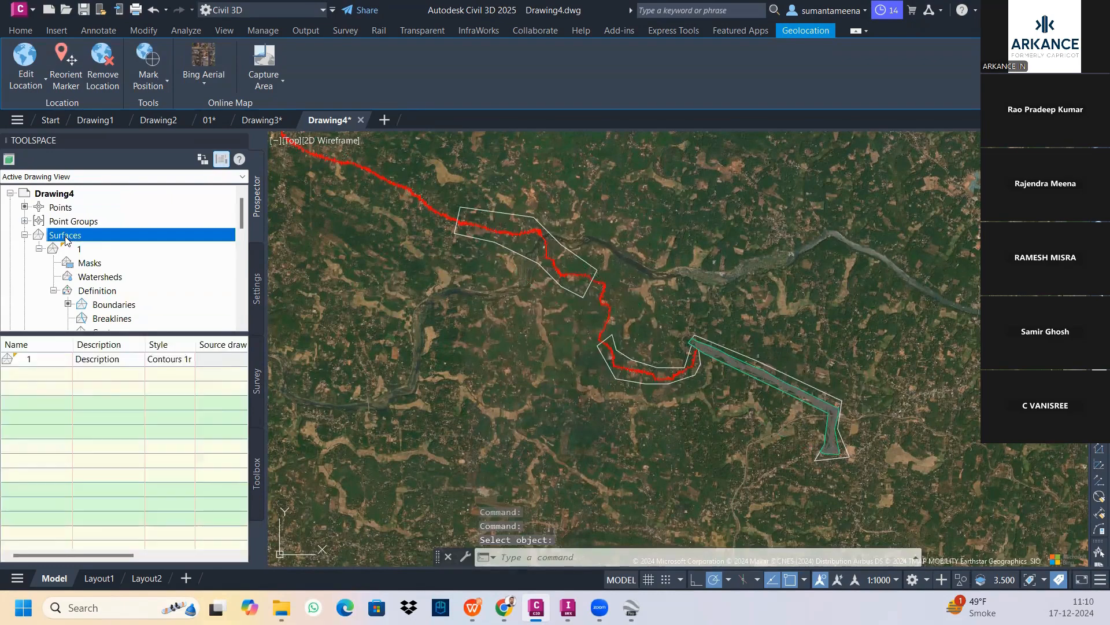
right_click(67, 236)
left_click(93, 244)
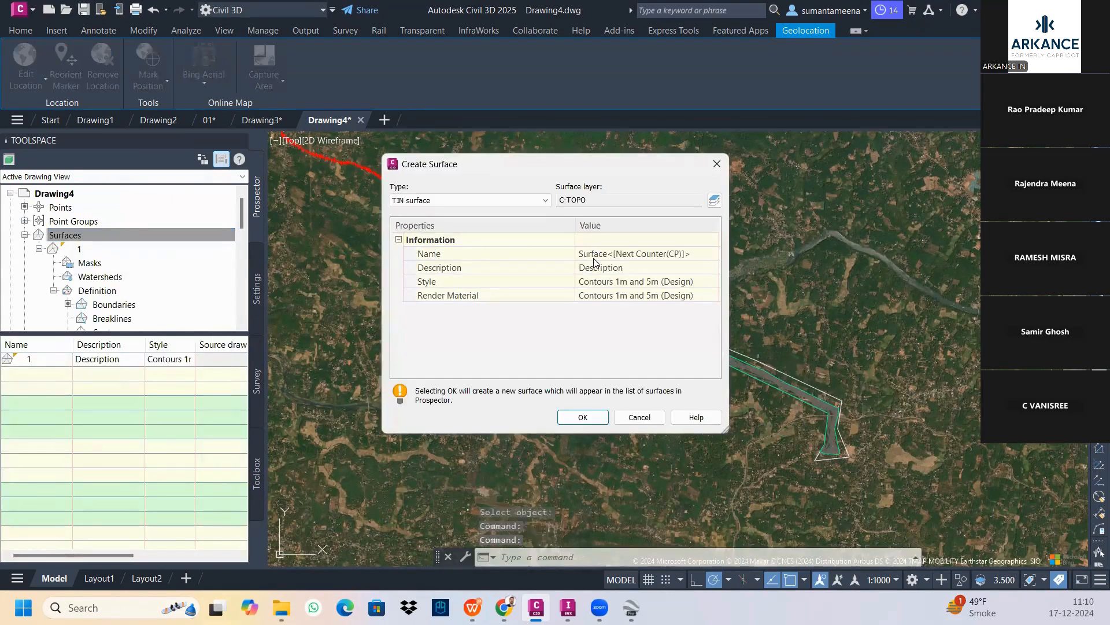
left_click(582, 254)
type("2")
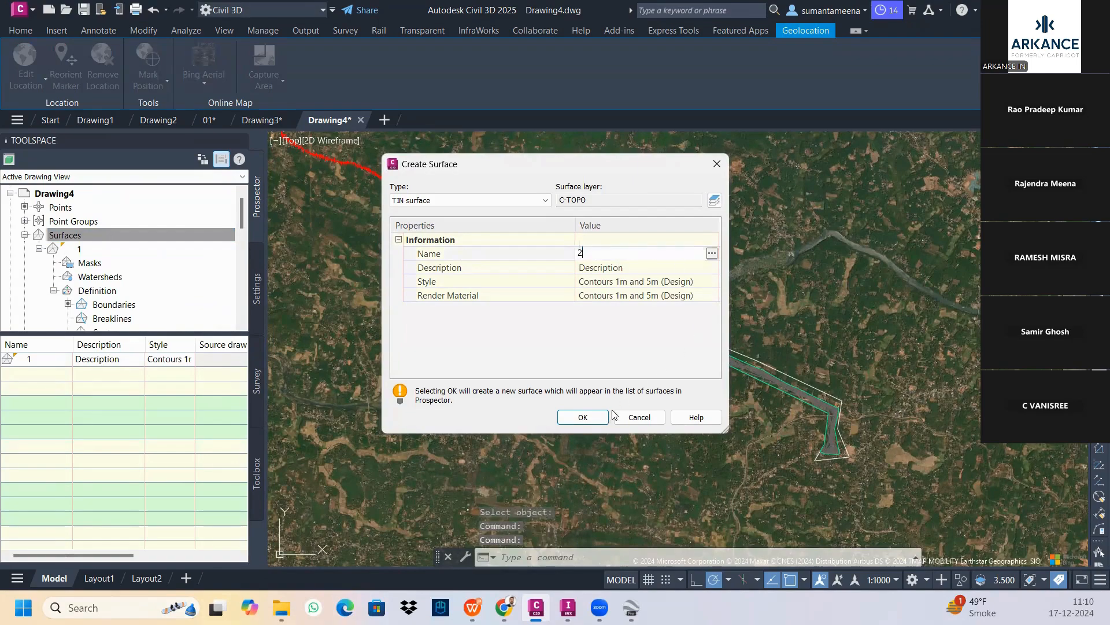
left_click(580, 417)
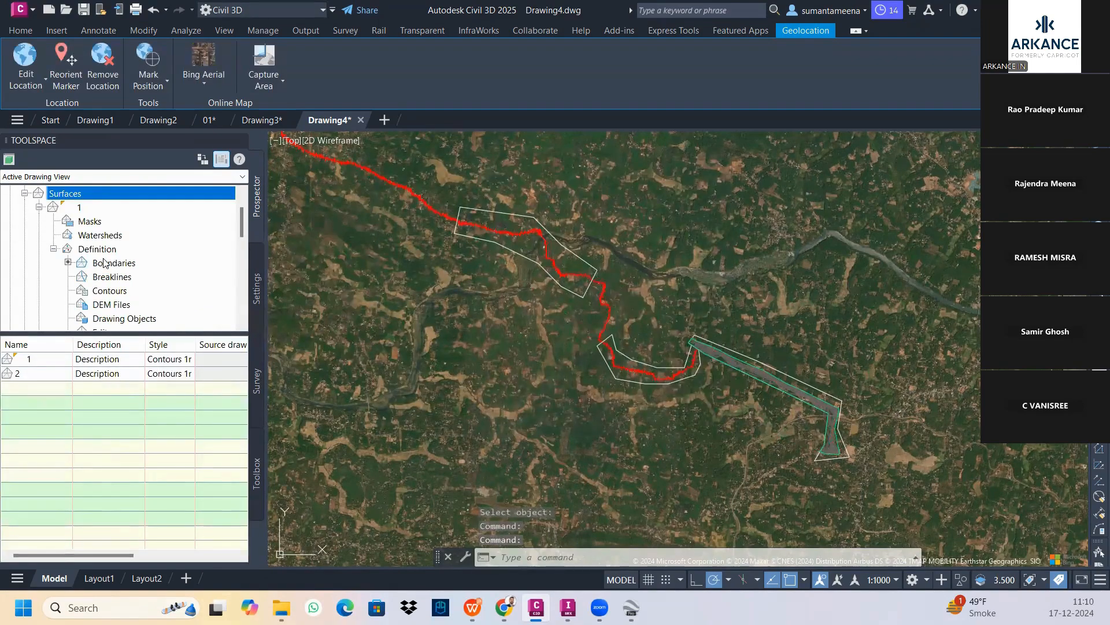
Add the _All Points point group to the definition of surface 2.
scroll(104, 263, "down", 2)
left_click(37, 318)
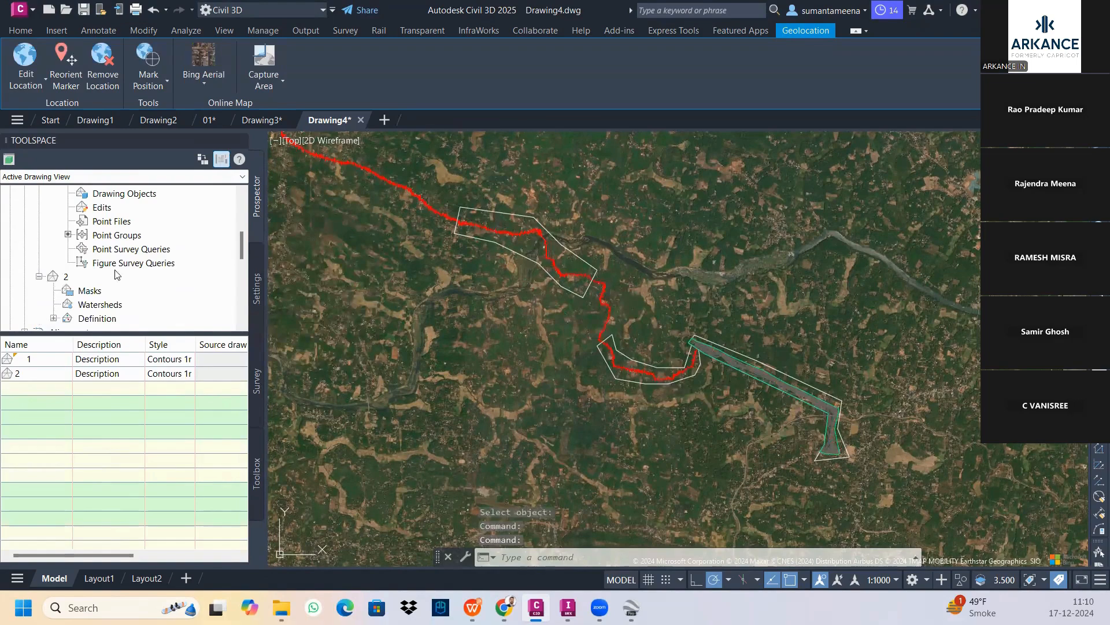
scroll(52, 266, "down", 1)
left_click(56, 239)
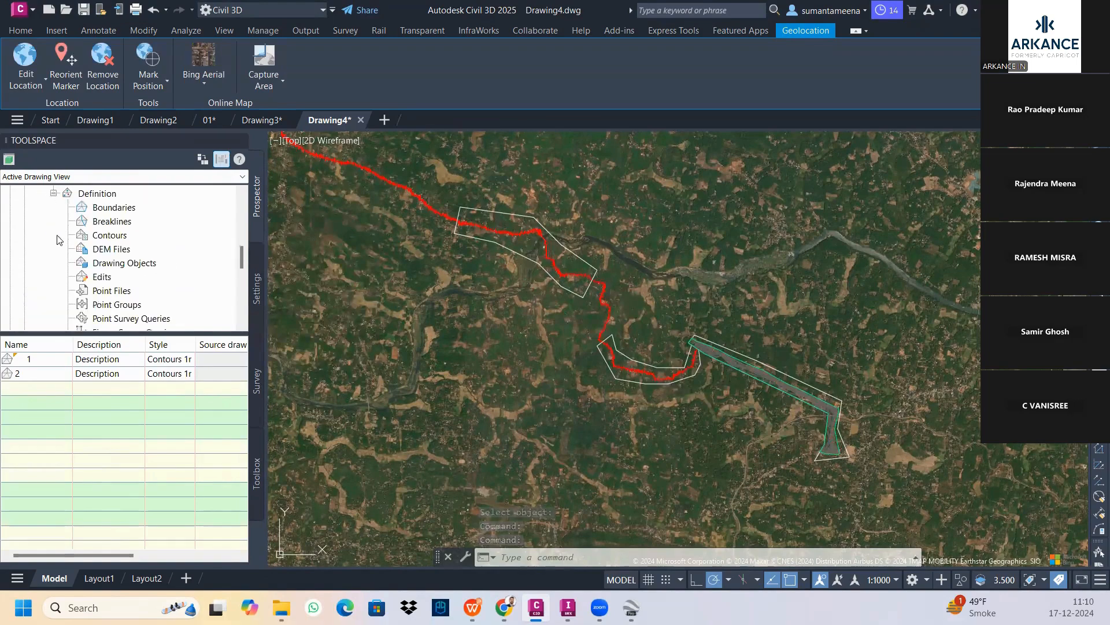
right_click(106, 306)
left_click(125, 312)
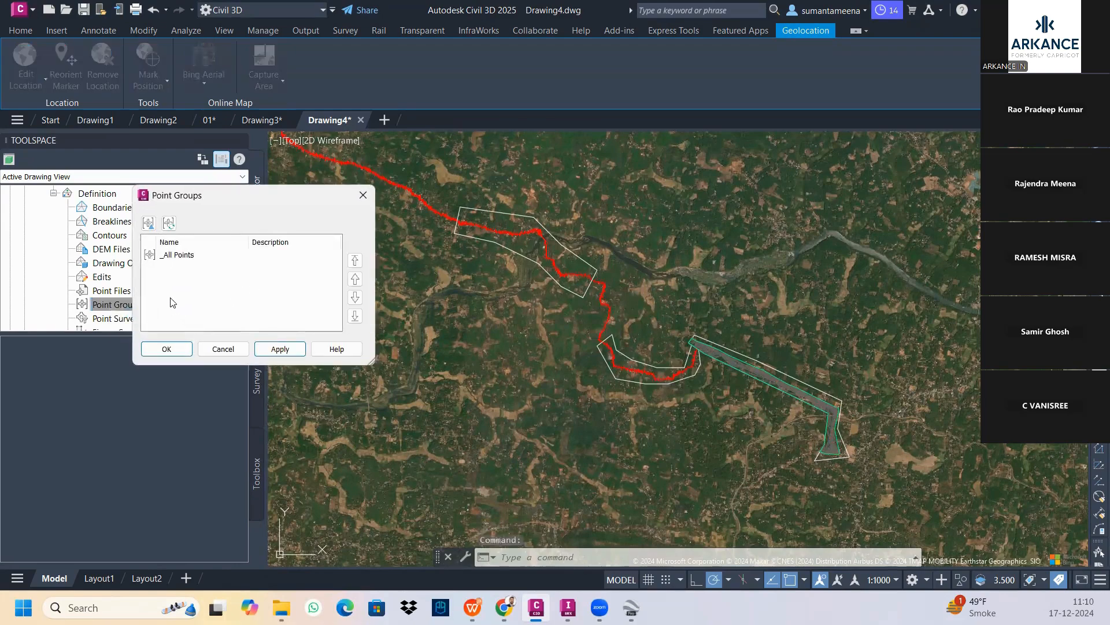
left_click(177, 256)
left_click(279, 349)
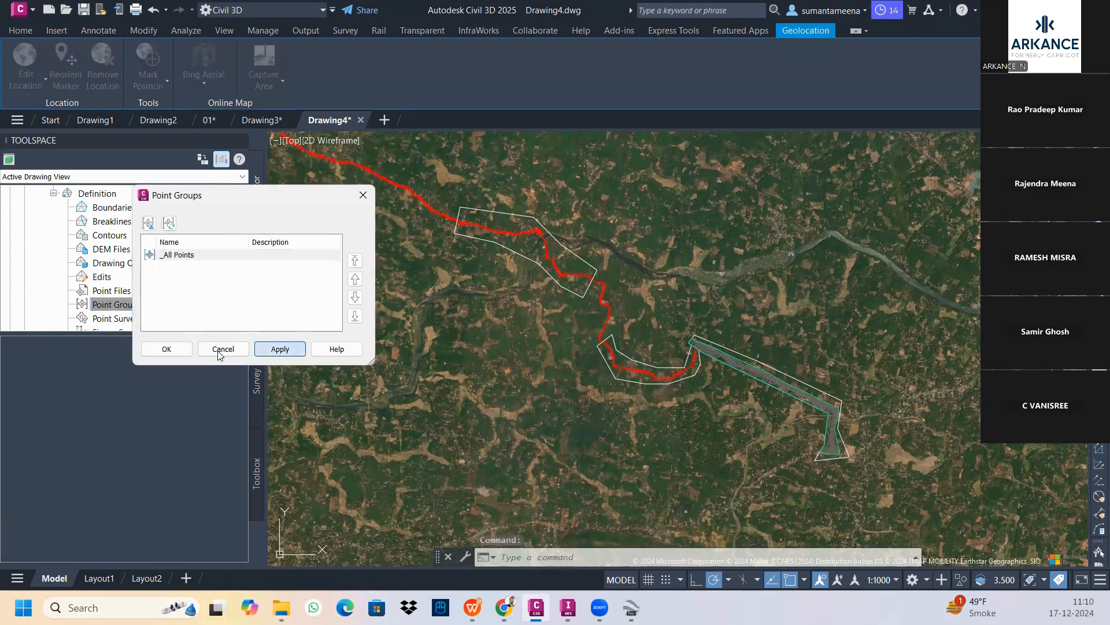
left_click(182, 351)
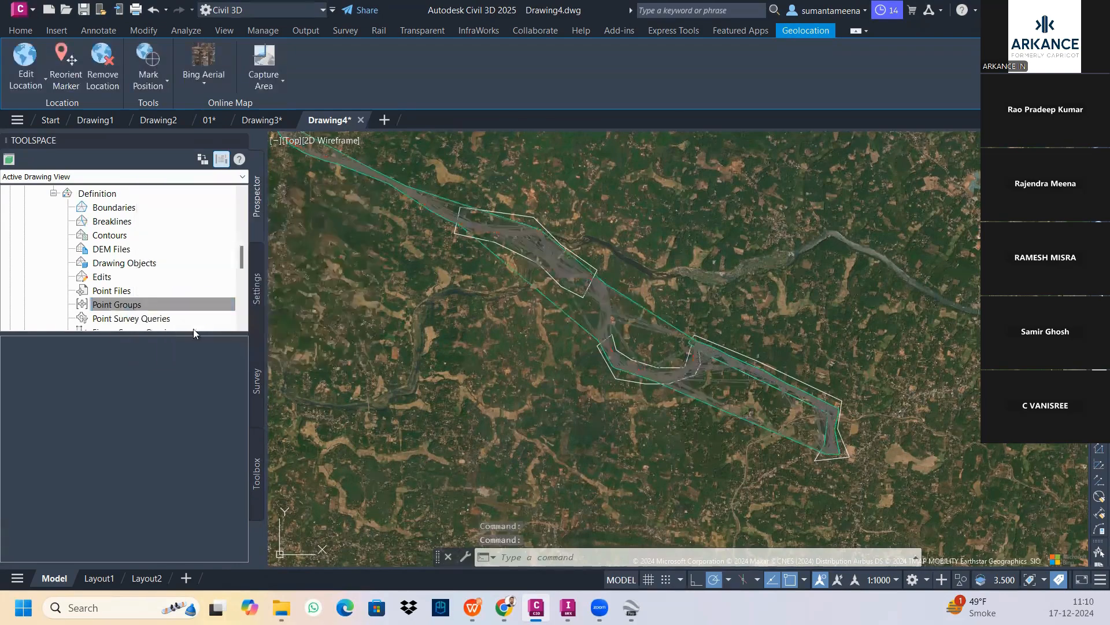
Add an outer boundary with non-destructive breakline to surface 2, using the closed polyline around the U-shaped middle stretch.
right_click(113, 209)
left_click(139, 220)
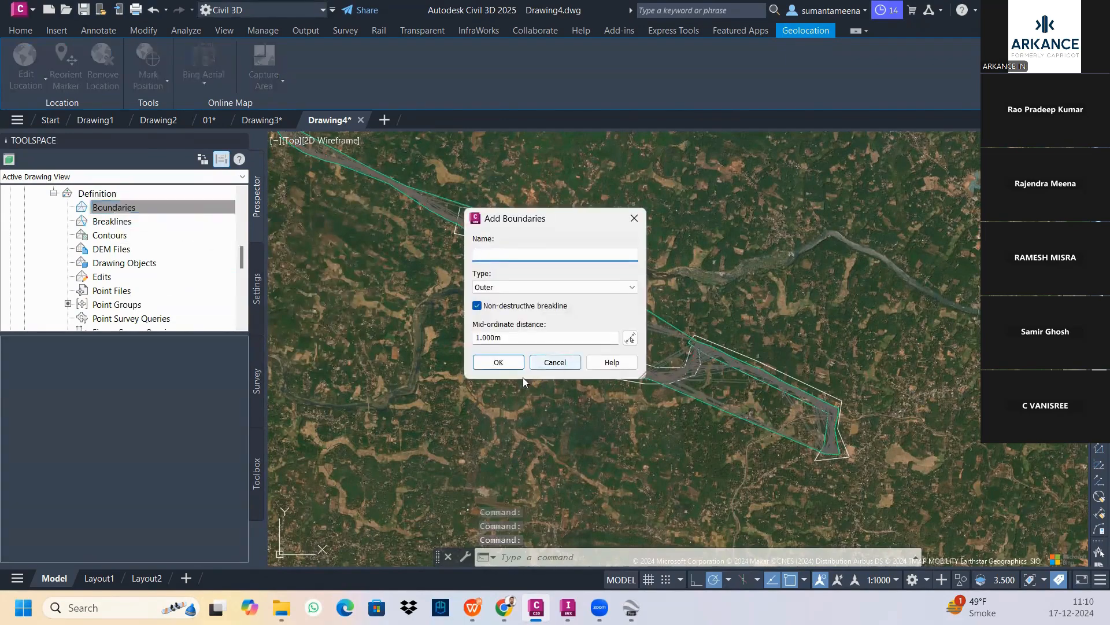
left_click(499, 362)
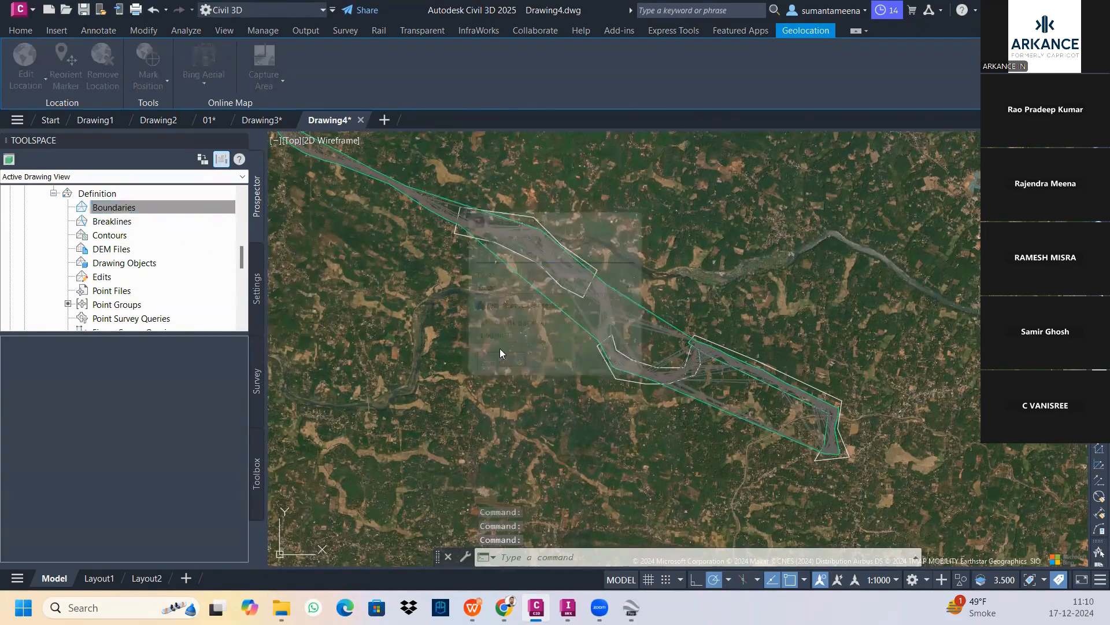
left_click(618, 380)
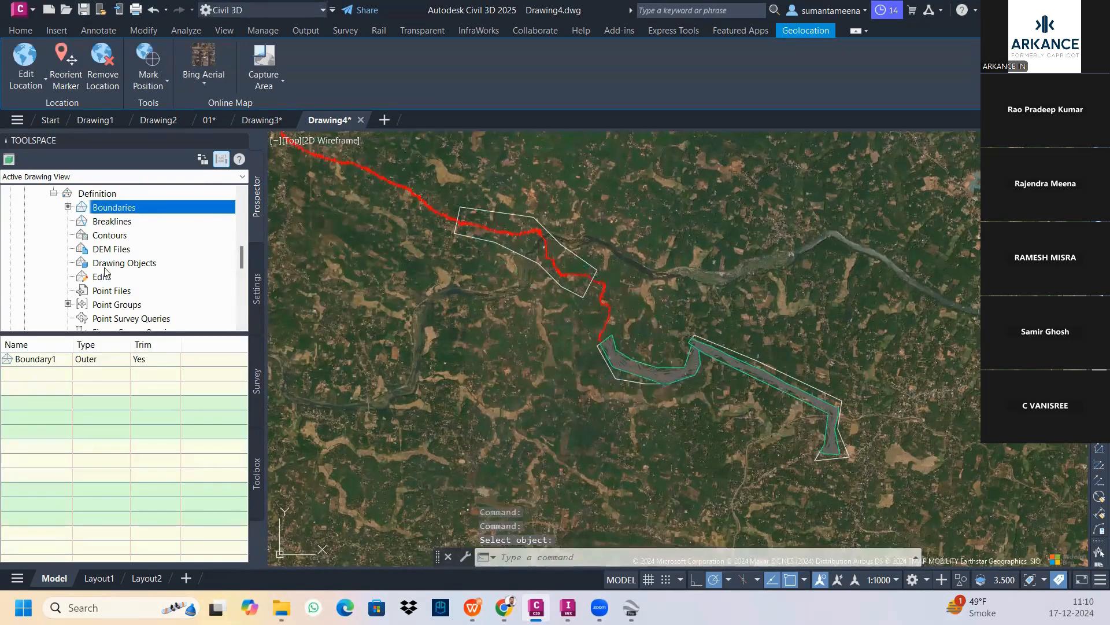
Create a new TIN surface named 3 with the default style Contours 1m and 5m (Design).
scroll(104, 271, "up", 1)
scroll(104, 268, "up", 5)
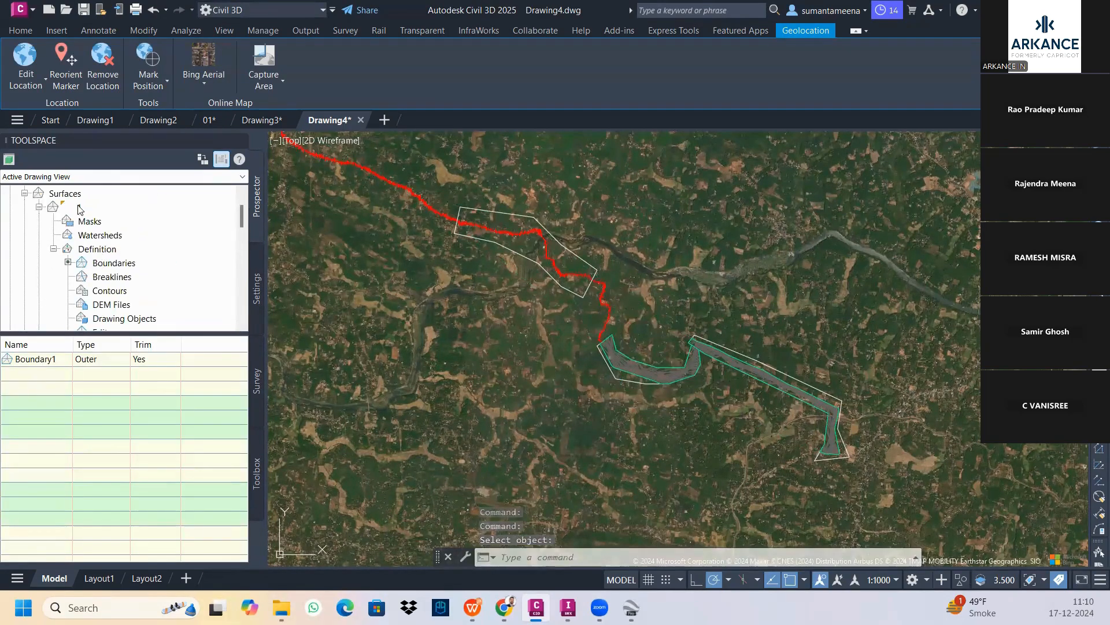
right_click(162, 195)
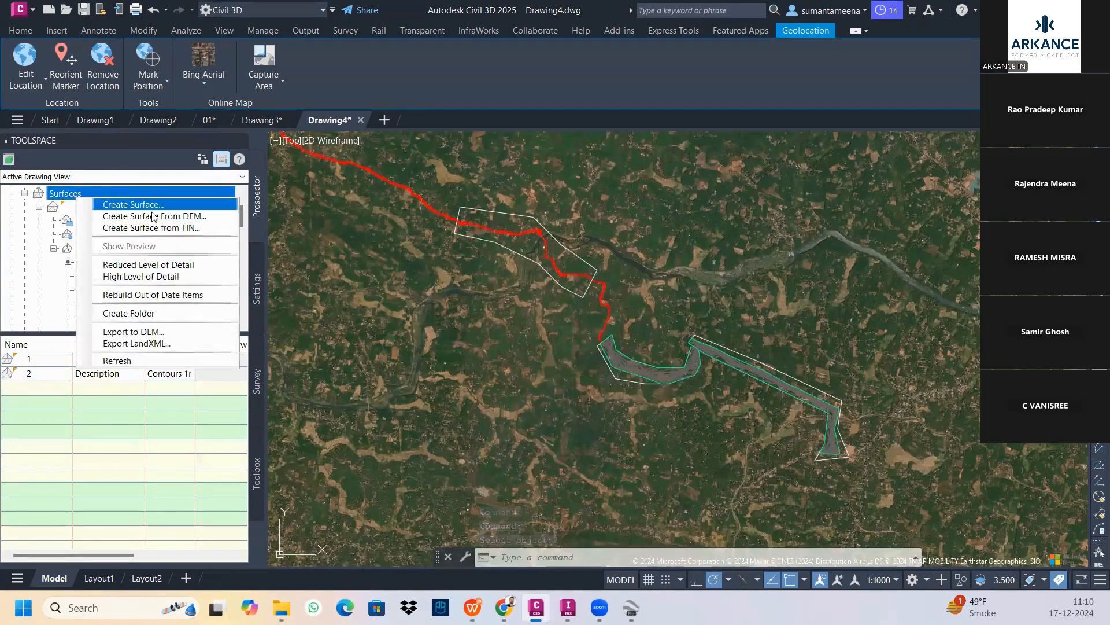
left_click(185, 203)
left_click(666, 250)
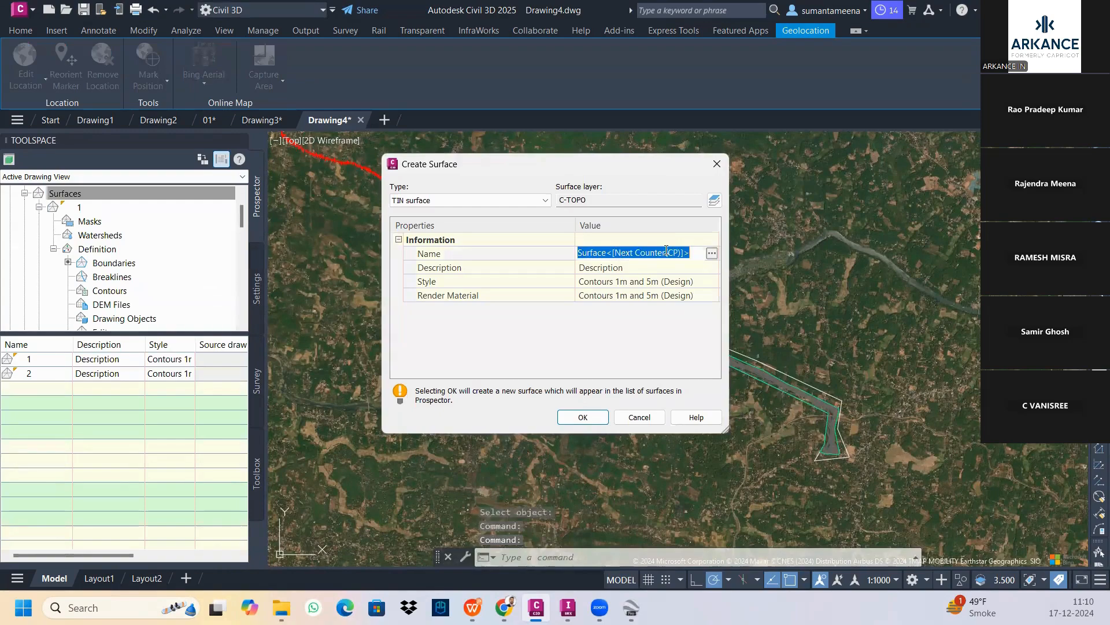
type("3")
left_click(594, 420)
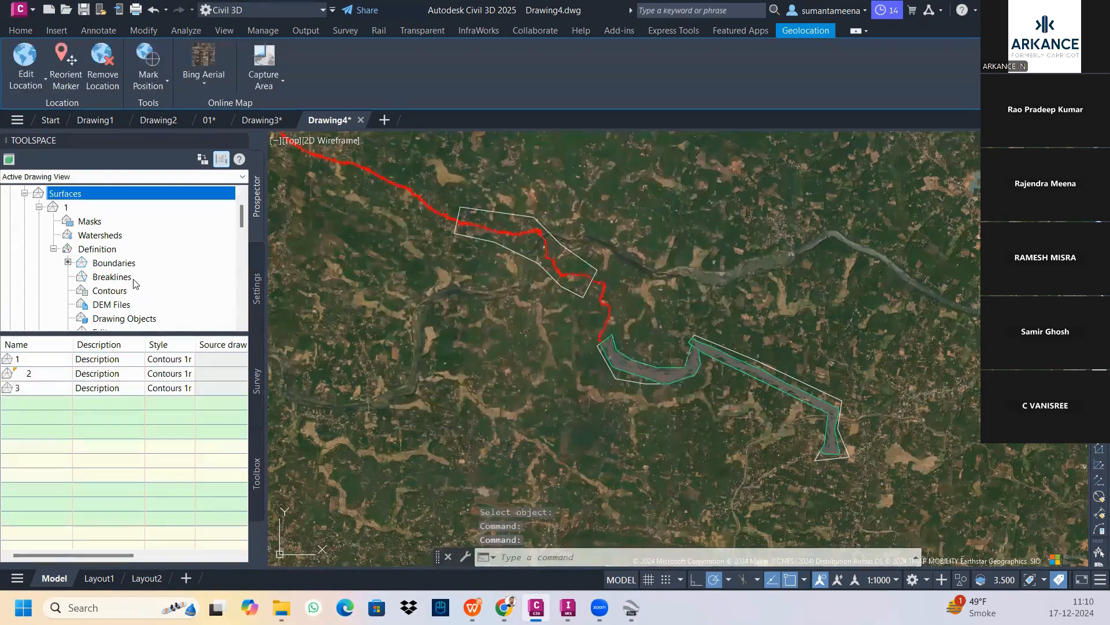
Add the _All Points point group to the definition of surface 3.
scroll(116, 272, "down", 8)
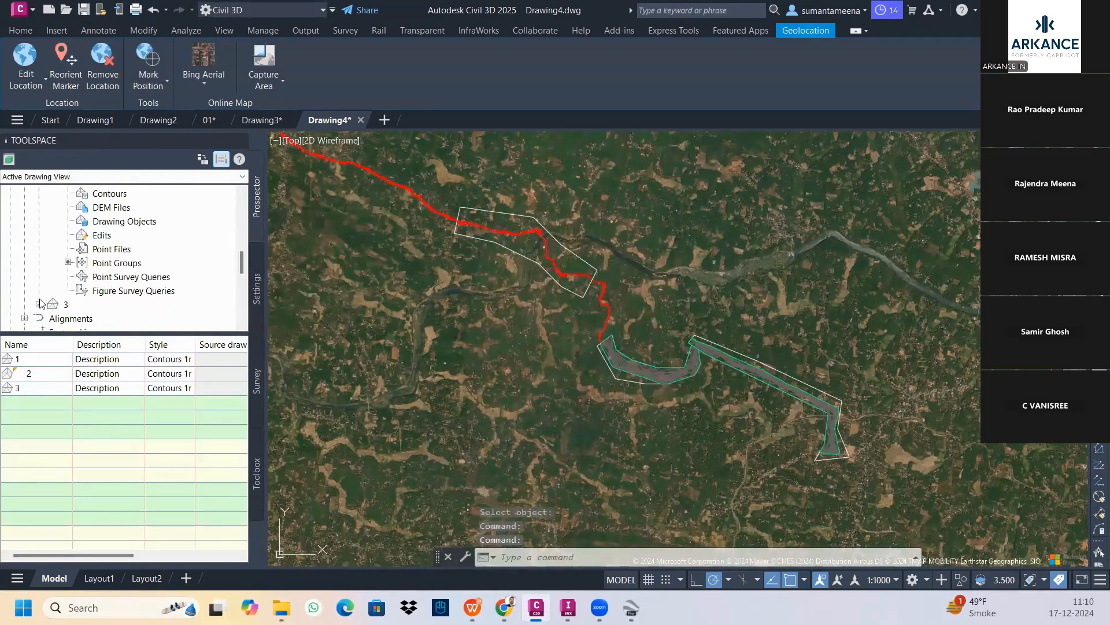
left_click(39, 304)
scroll(82, 302, "down", 3)
scroll(61, 236, "up", 2)
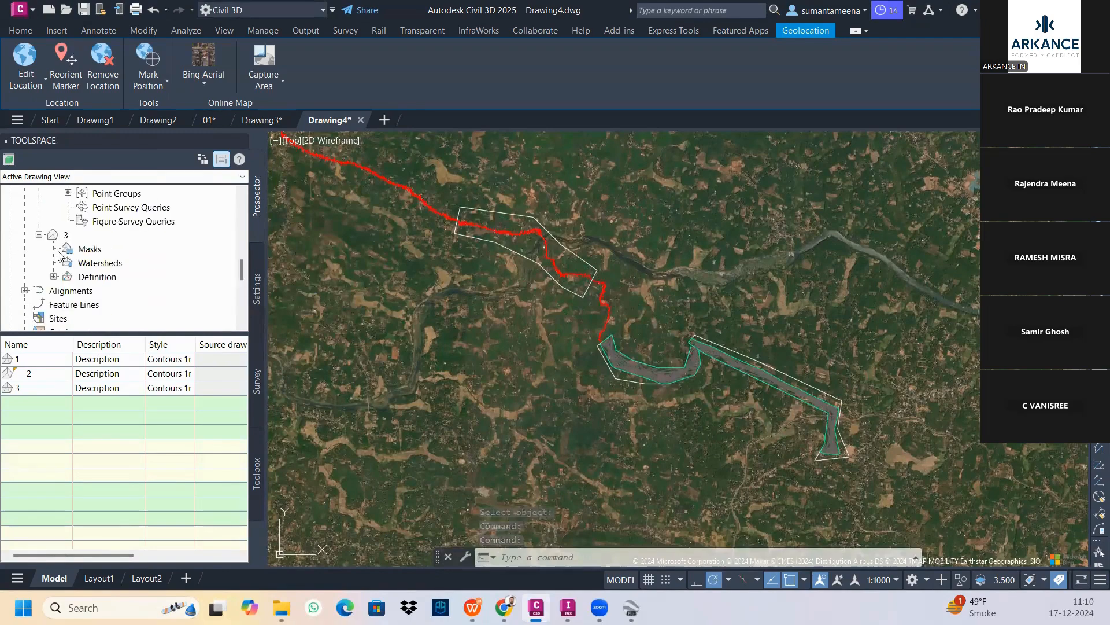
left_click(55, 275)
left_click(116, 305)
right_click(115, 307)
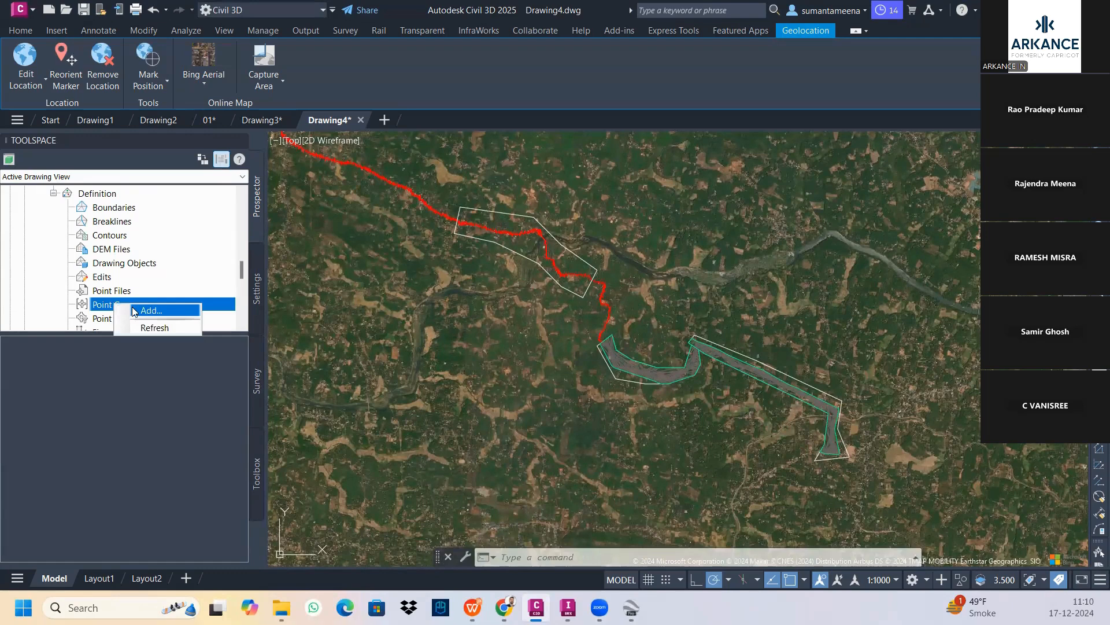
left_click(144, 312)
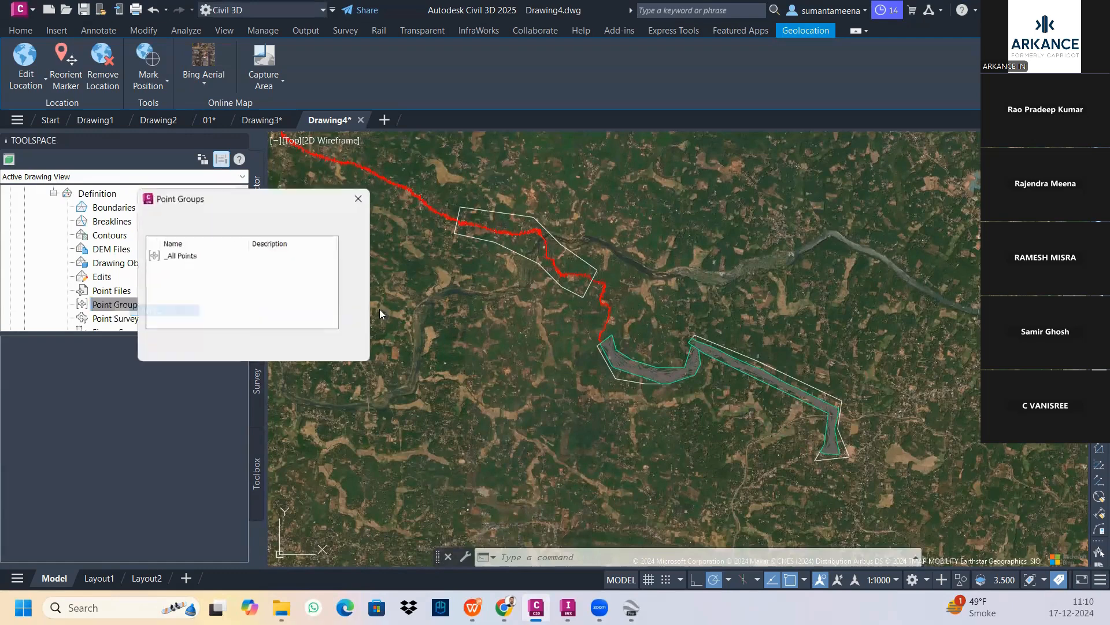
left_click(175, 257)
left_click(281, 348)
left_click(165, 349)
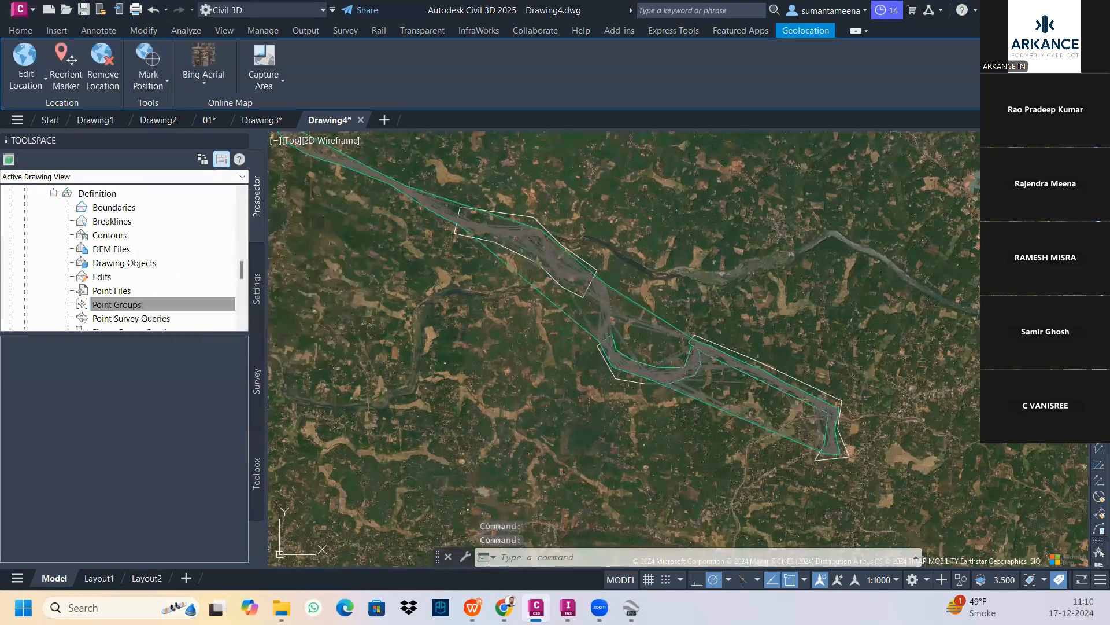
Add an outer boundary with non-destructive breakline to surface 3, using the closed polyline around the wide northwestern stretch.
left_click(113, 208)
right_click(112, 212)
left_click(153, 238)
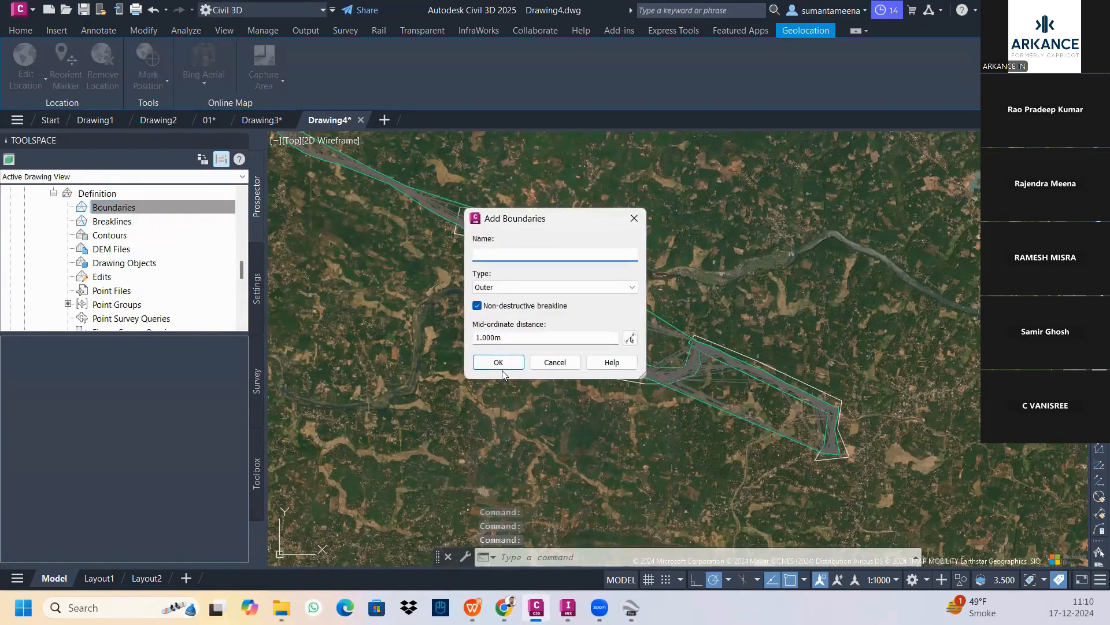
left_click(500, 365)
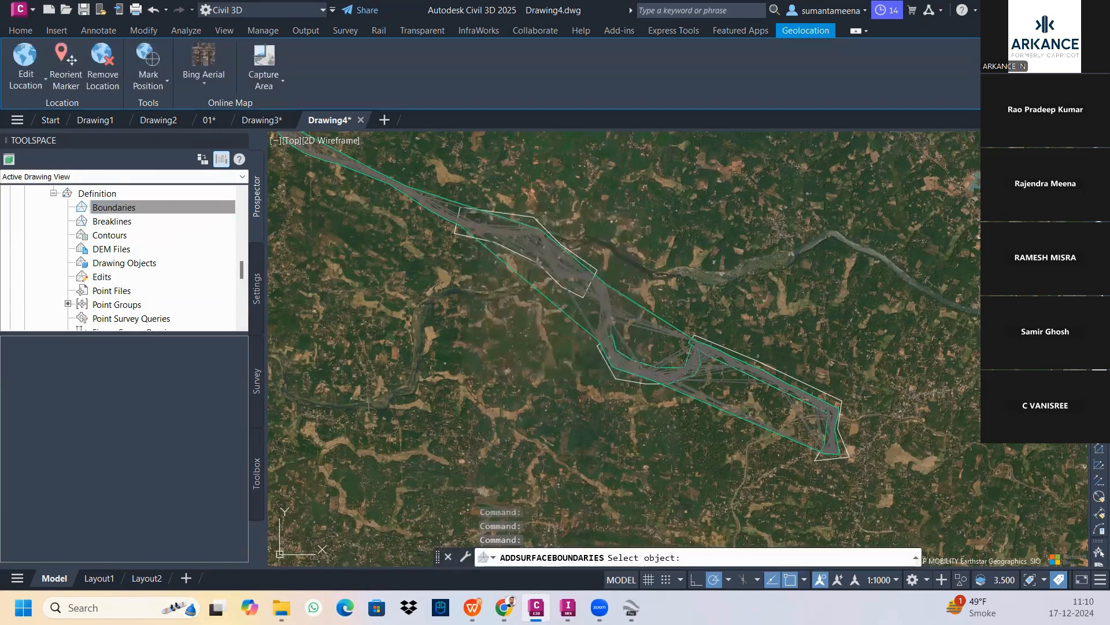
left_click(546, 272)
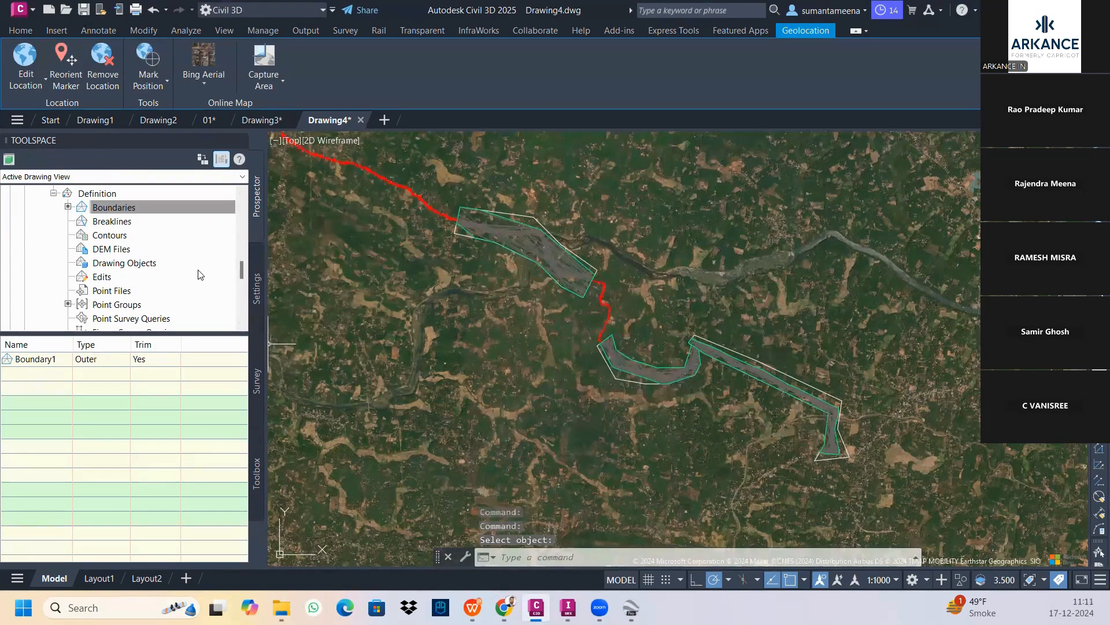
Create a new TIN surface named COMBINE with the default style Contours 1m and 5m (Design).
scroll(198, 274, "down", 3)
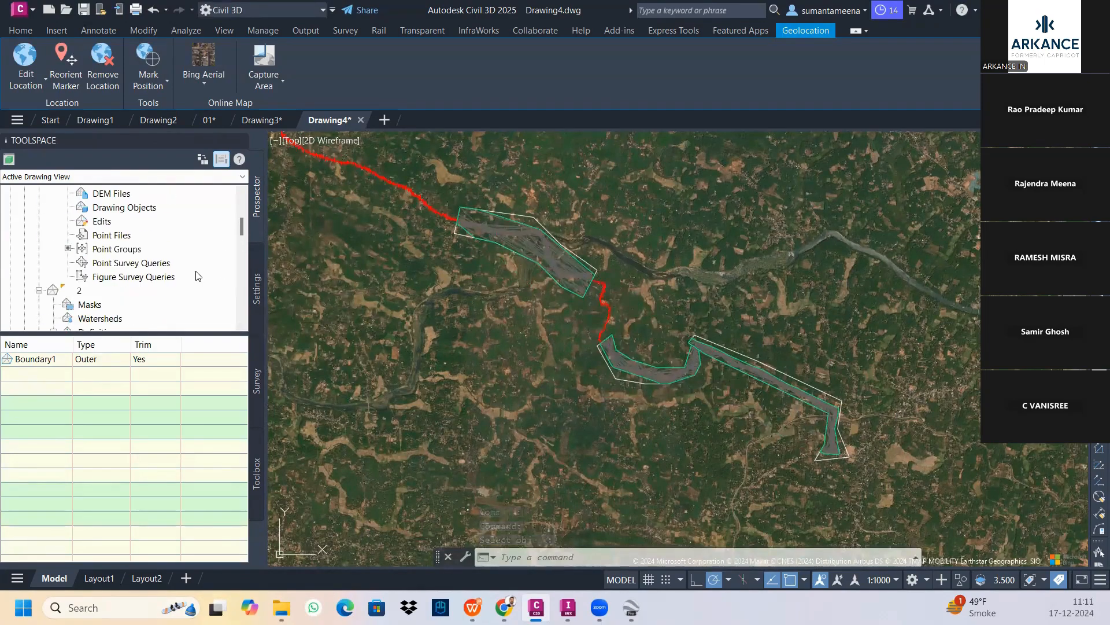
scroll(197, 275, "up", 3)
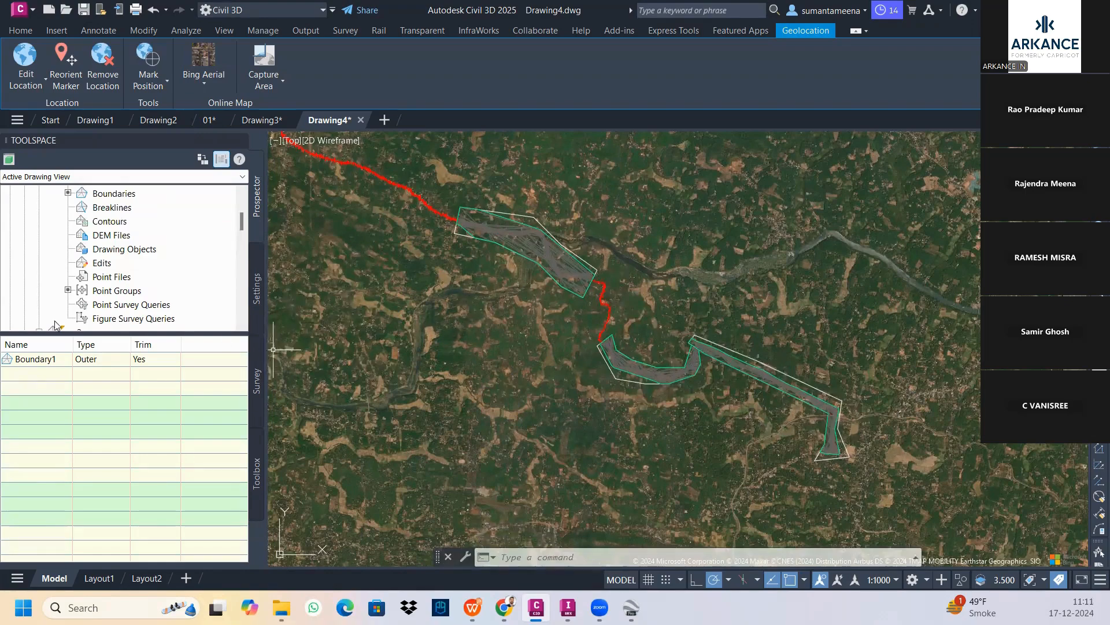
scroll(79, 275, "up", 3)
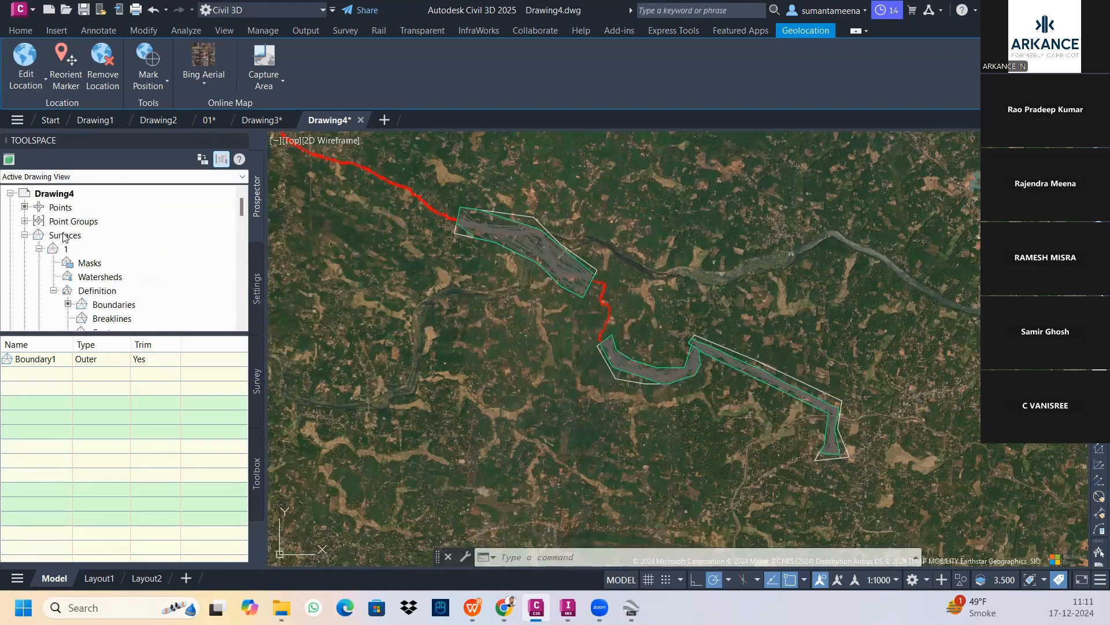
left_click(65, 235)
right_click(153, 235)
left_click(179, 242)
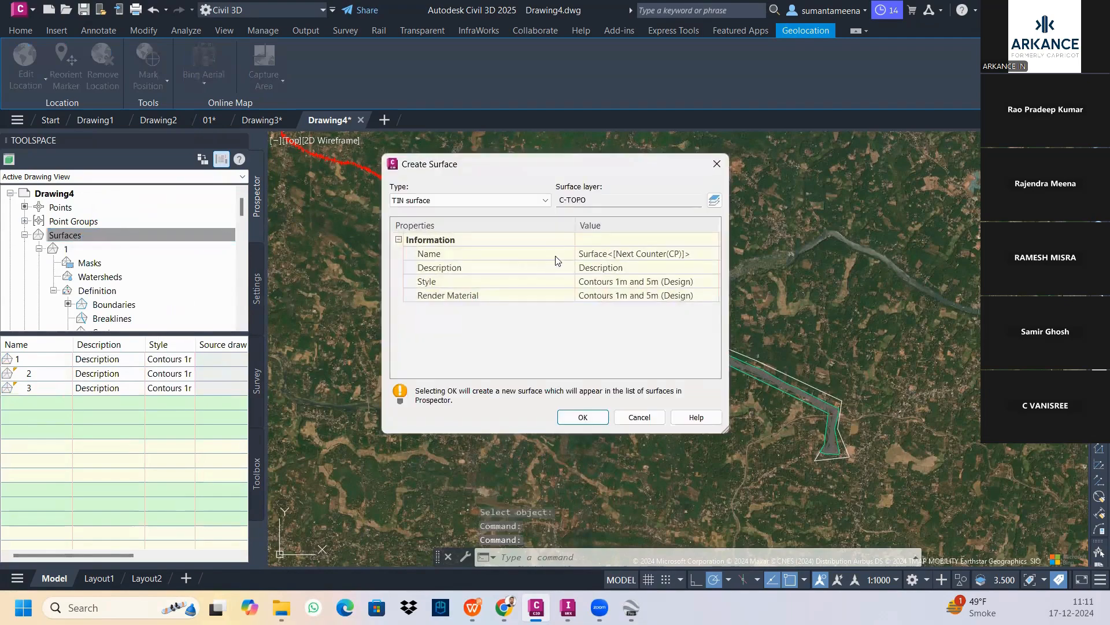
left_click(585, 255)
type("COMBINE")
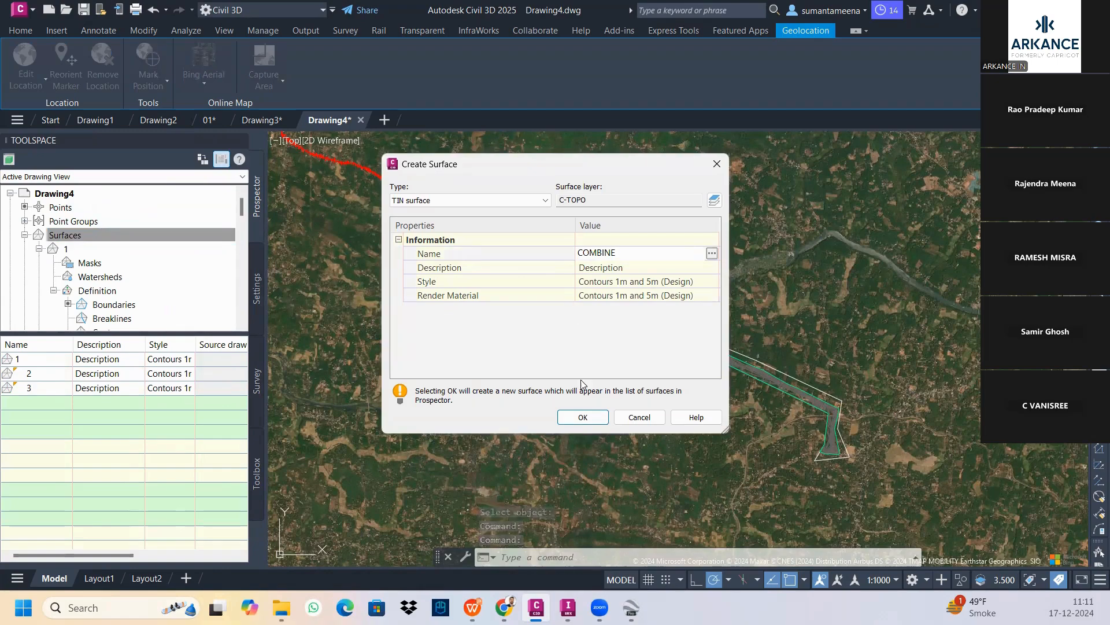
left_click(583, 417)
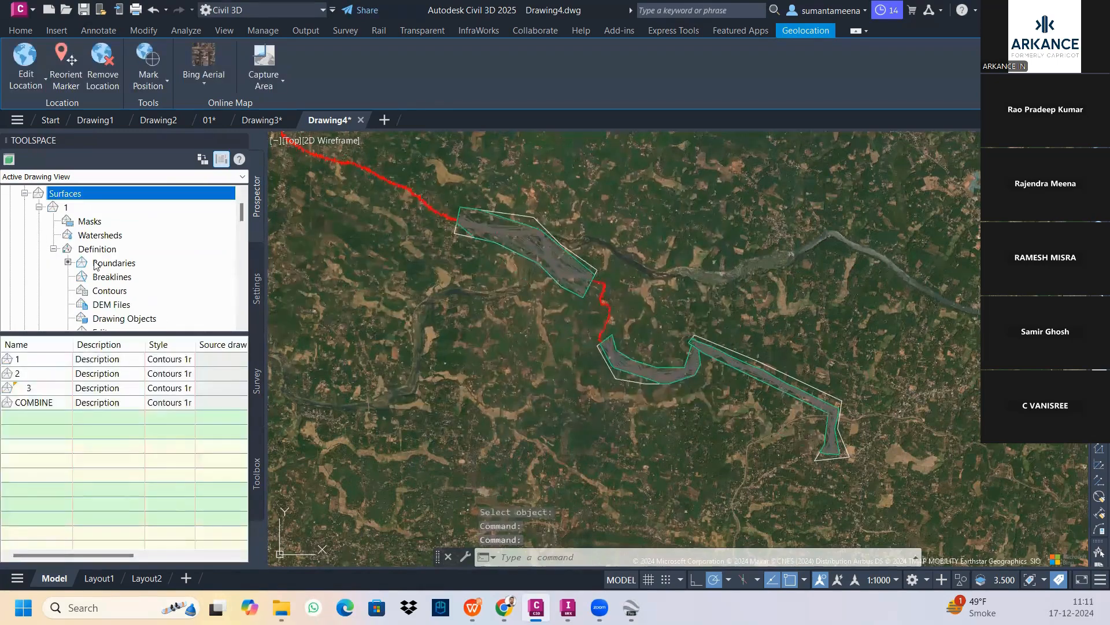
Paste surfaces 1, 2 and 3 into the COMBINE surface through the edits of its definition.
scroll(72, 225, "up", 1)
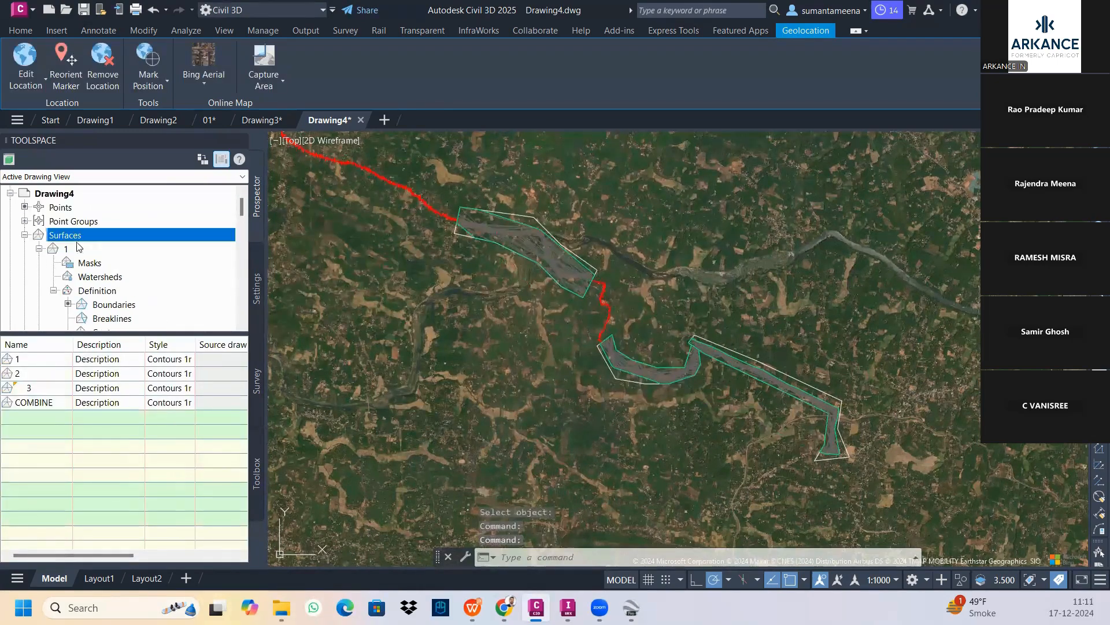
left_click(26, 236)
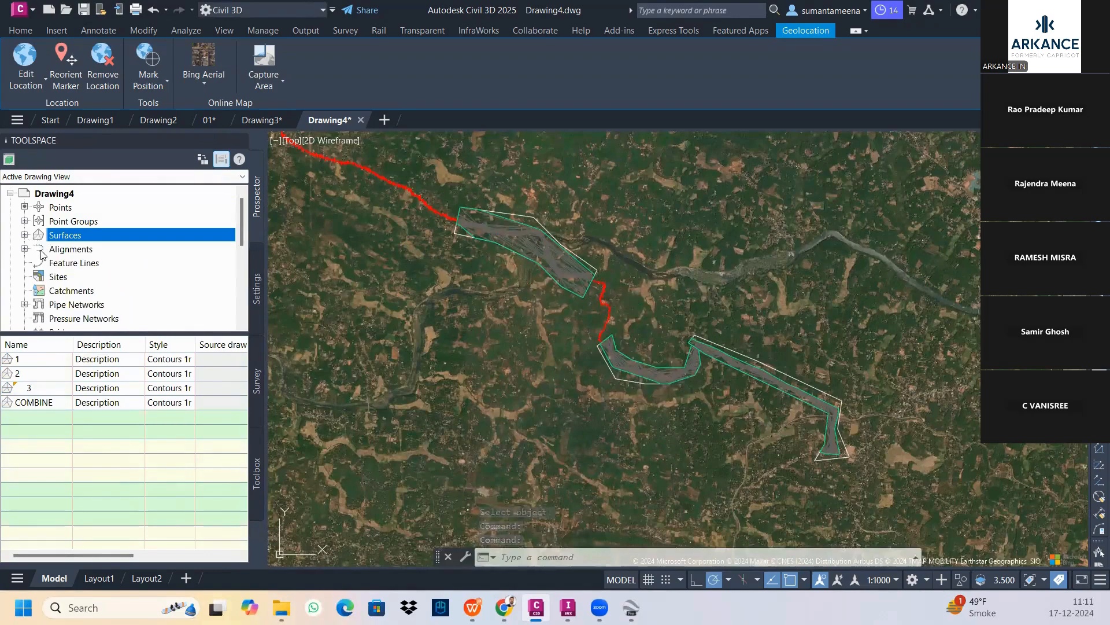
left_click(25, 236)
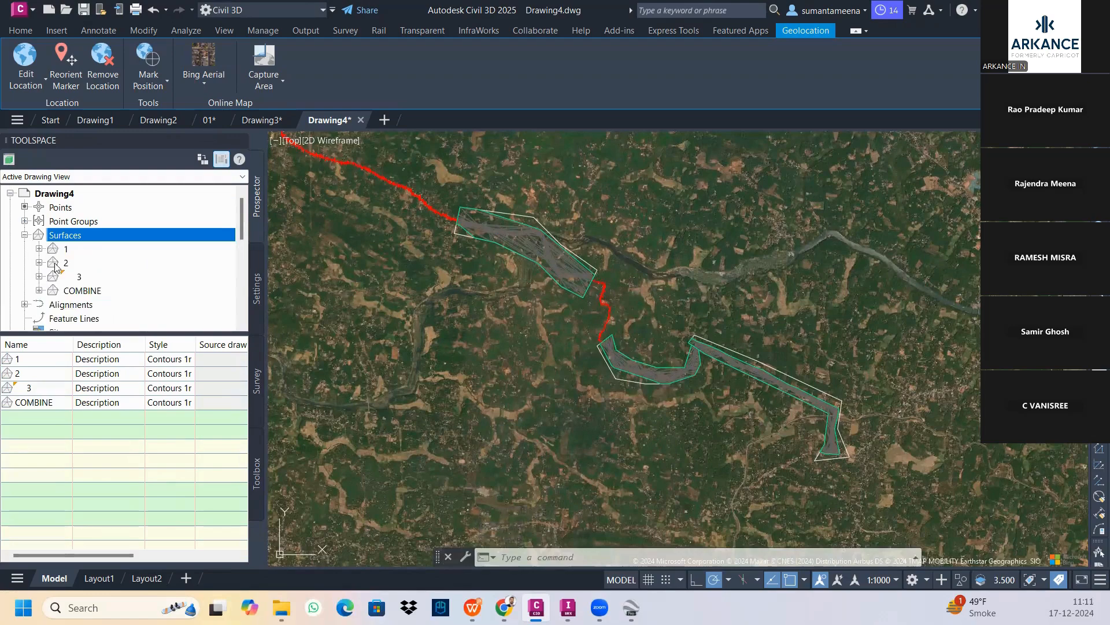
left_click(39, 290)
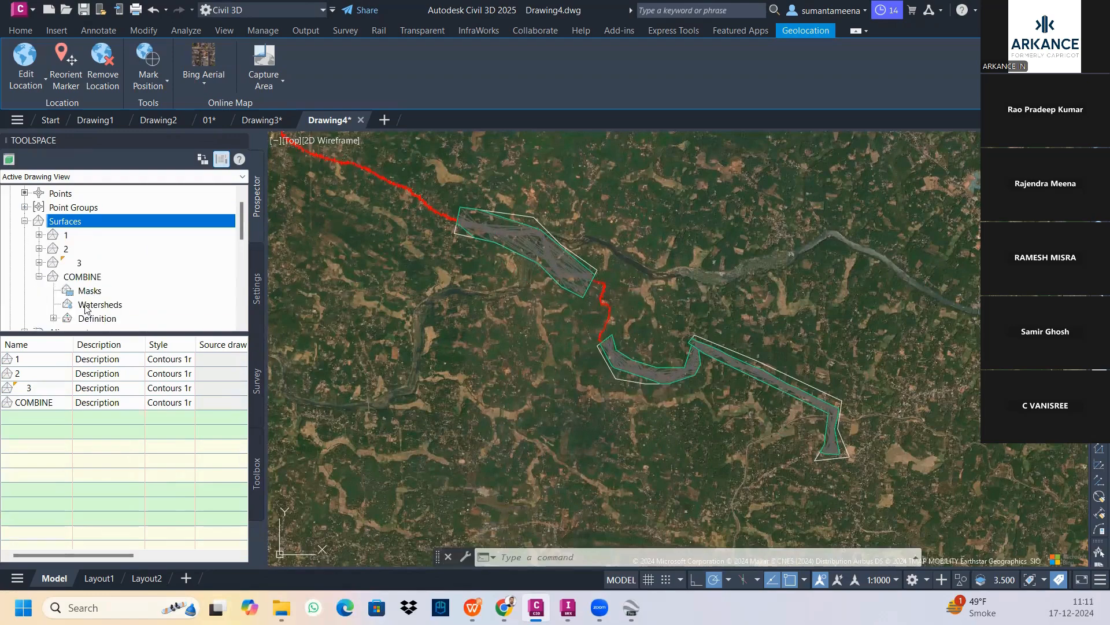
left_click(53, 318)
scroll(159, 249, "down", 2)
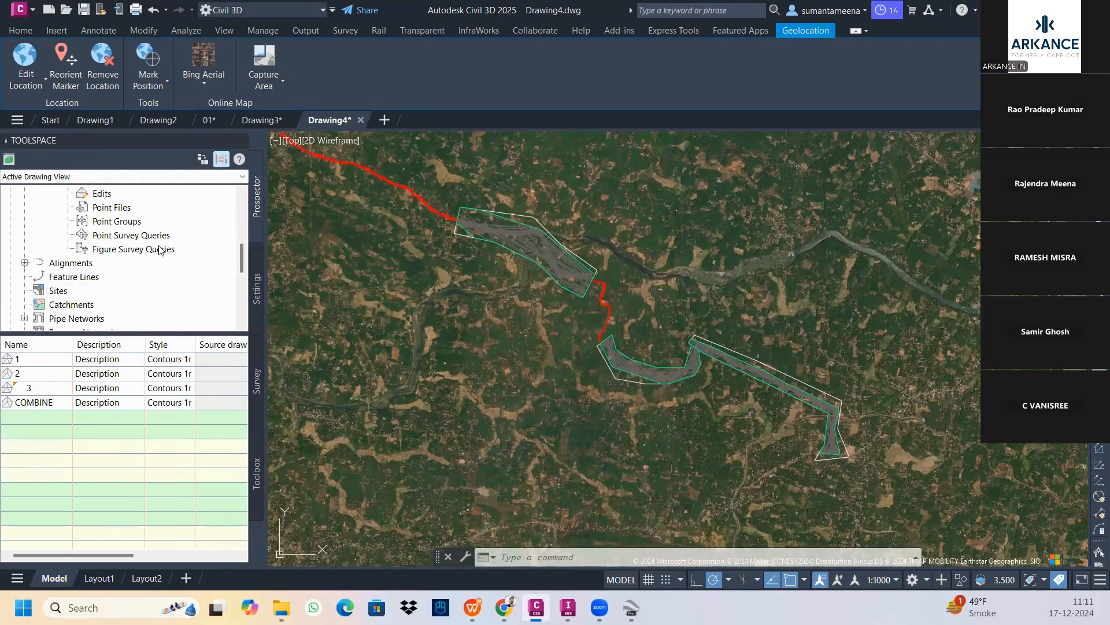
scroll(160, 249, "up", 2)
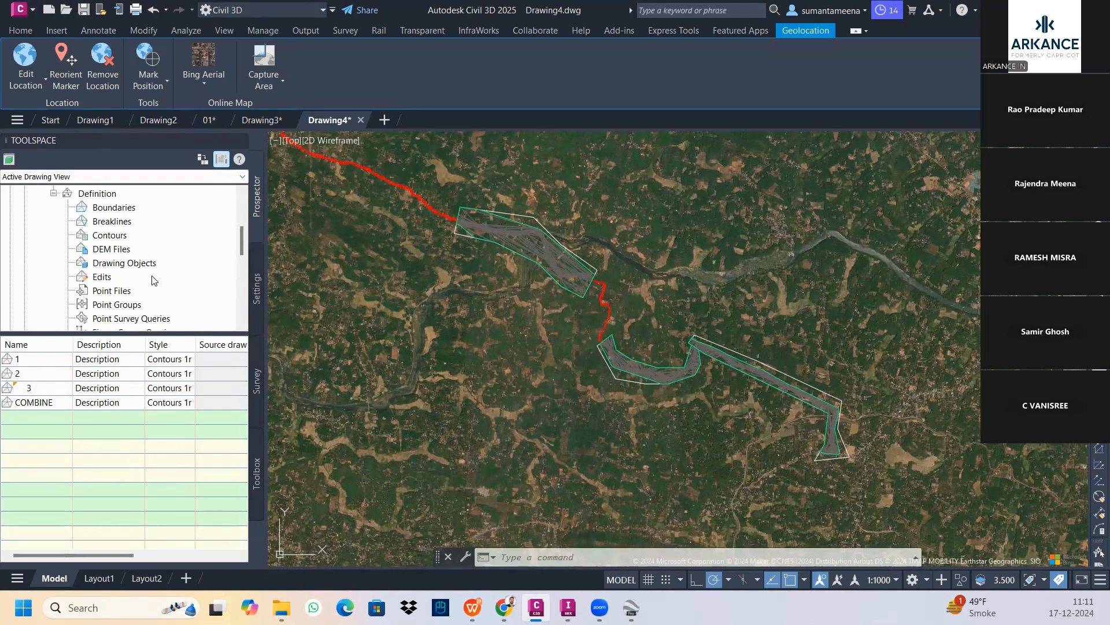
left_click(106, 278)
right_click(107, 277)
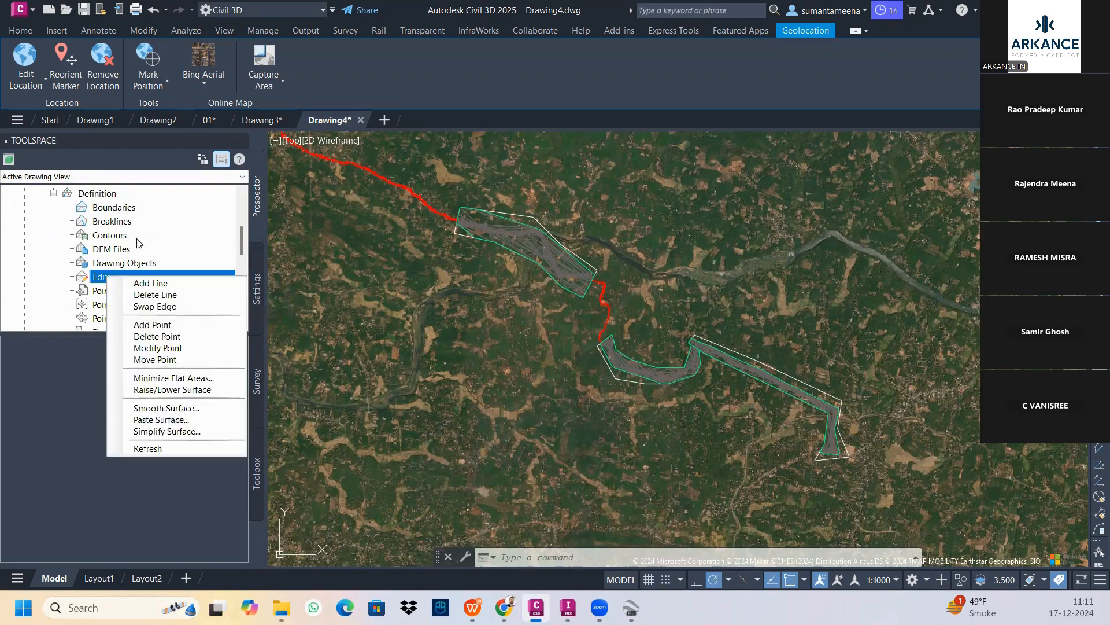
left_click(159, 419)
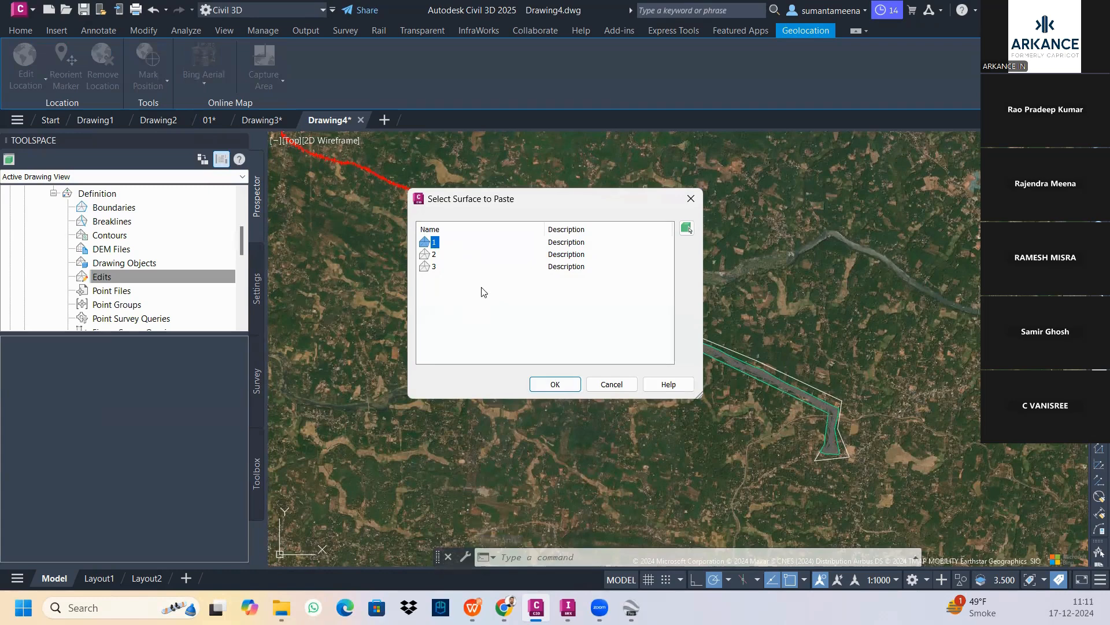
left_click_drag(472, 312, 421, 238)
left_click(545, 384)
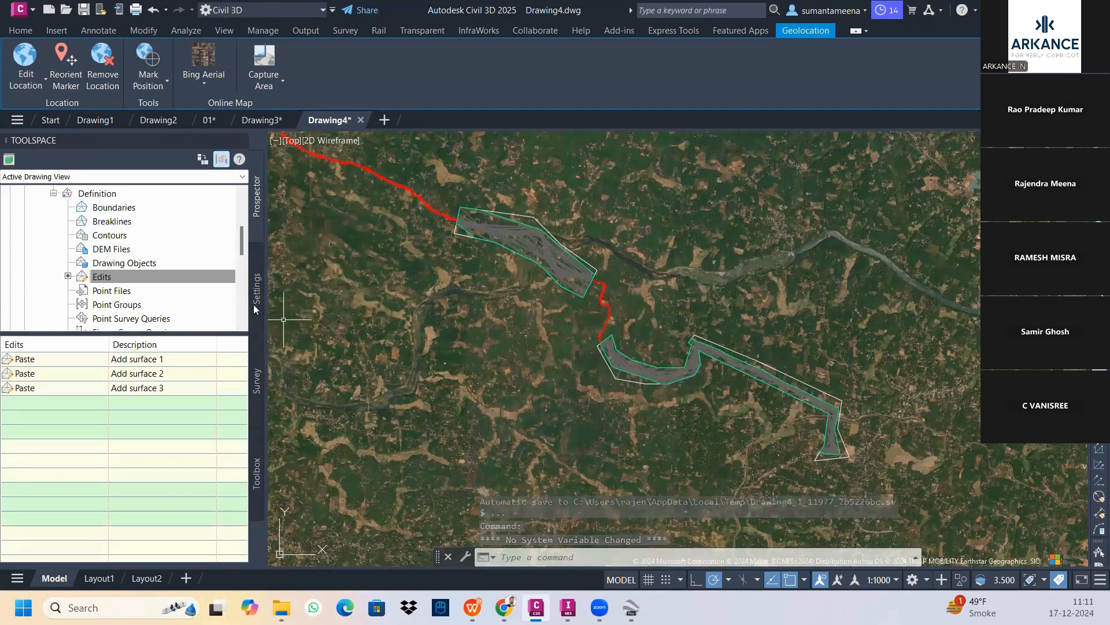
Select the COMBINE surface in the drawing and open it in the Object Viewer.
left_click(152, 250)
scroll(150, 261, "up", 3)
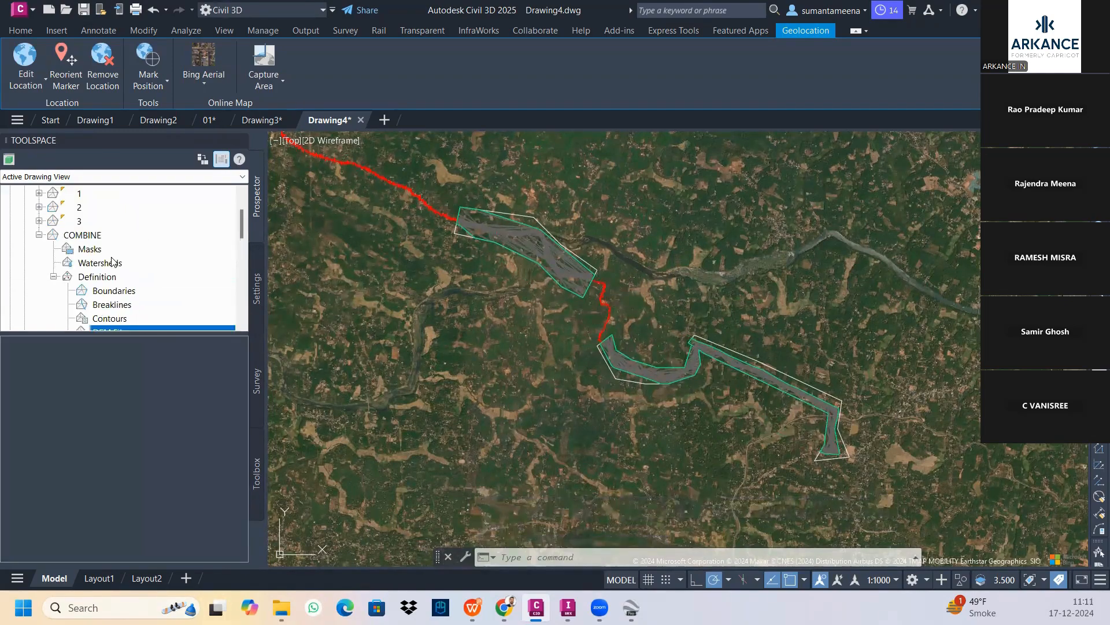
right_click(79, 277)
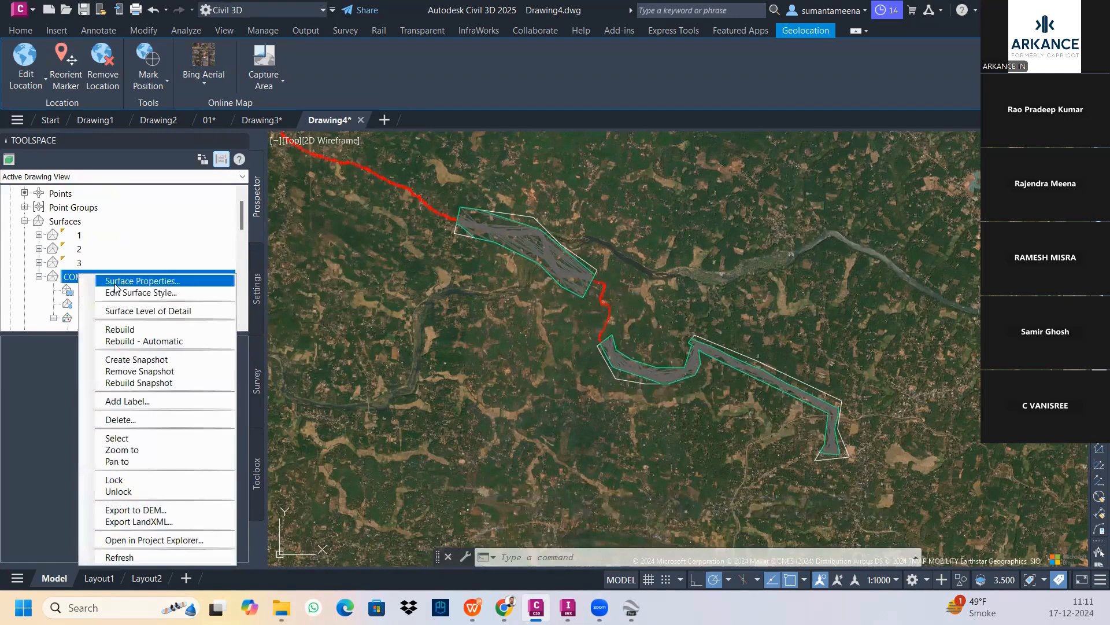
left_click(123, 437)
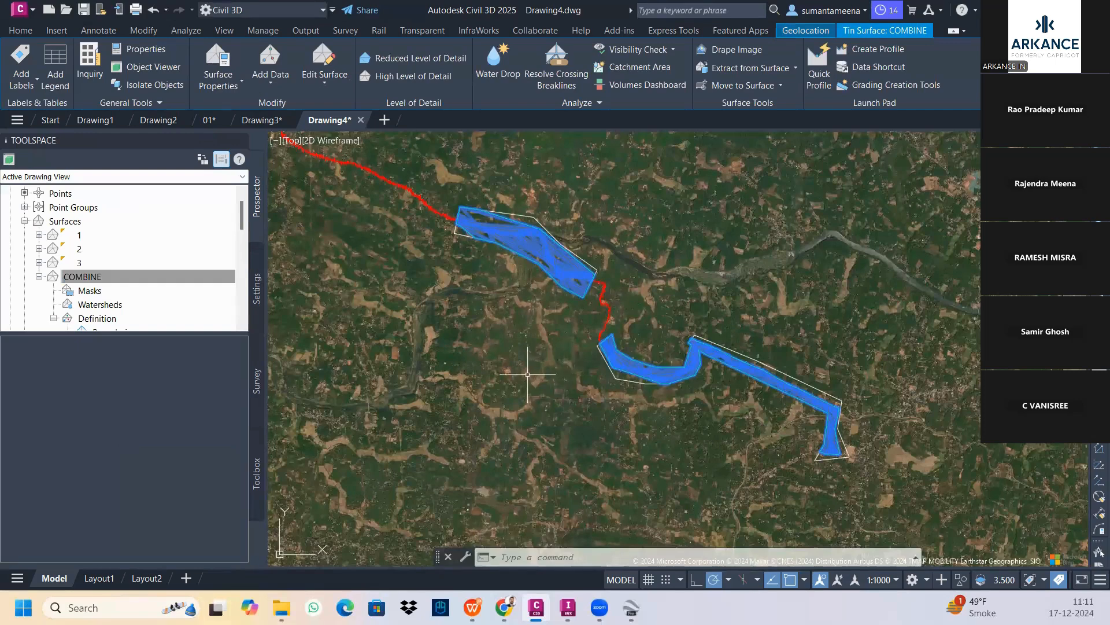
right_click(444, 358)
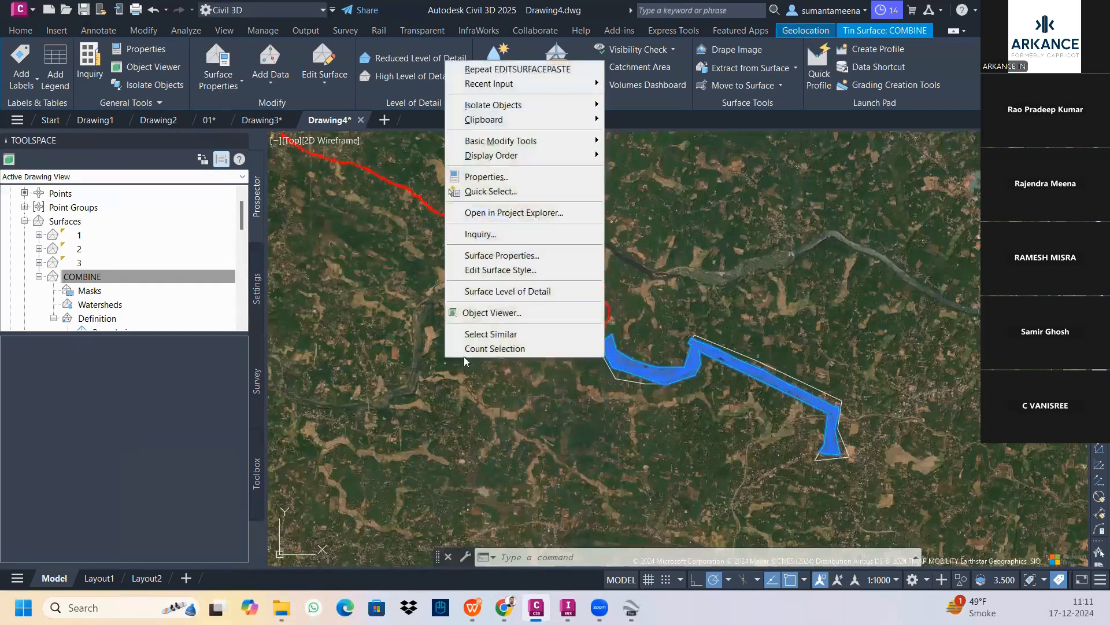
left_click(486, 313)
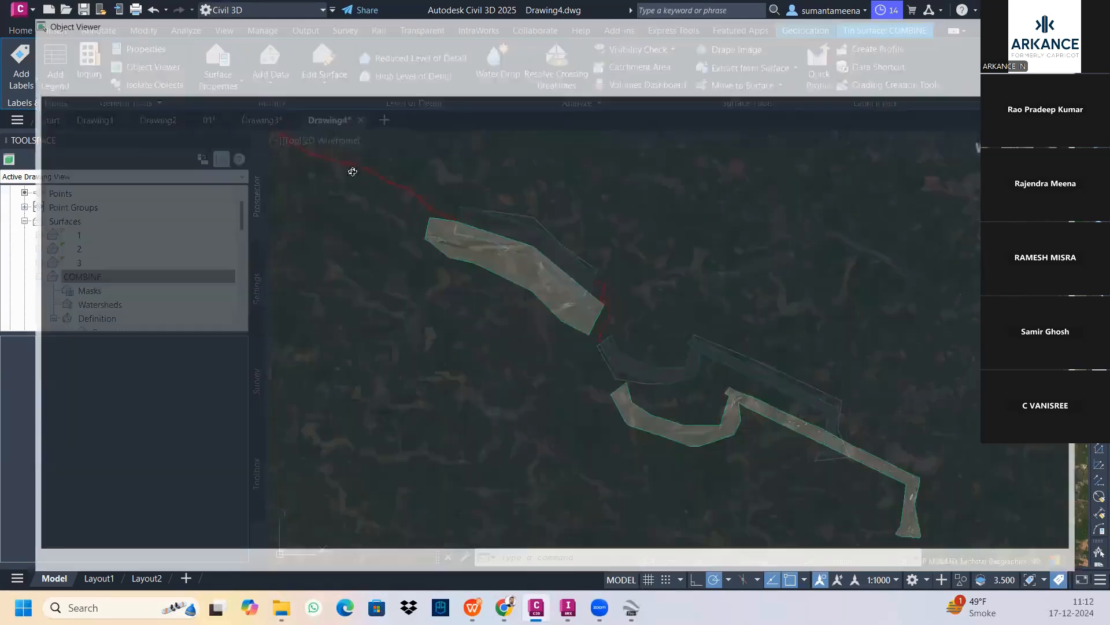
Examine the combined surface in 3D from the SW Isometric view and from other angles, and close the viewer.
left_click(312, 27)
left_click(298, 92)
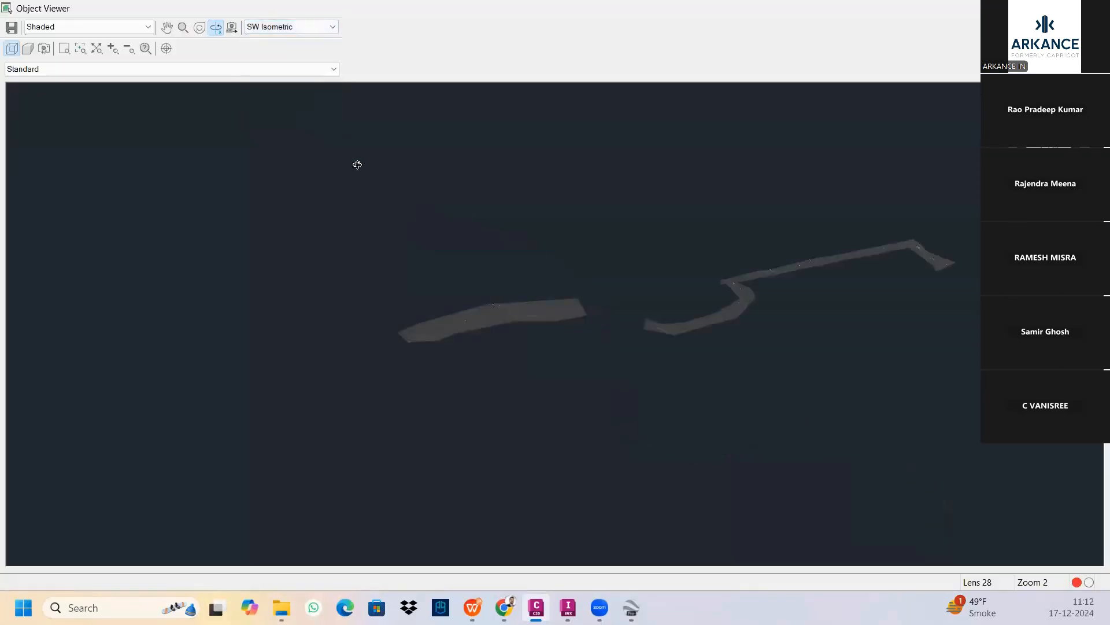
left_click_drag(642, 384, 565, 323)
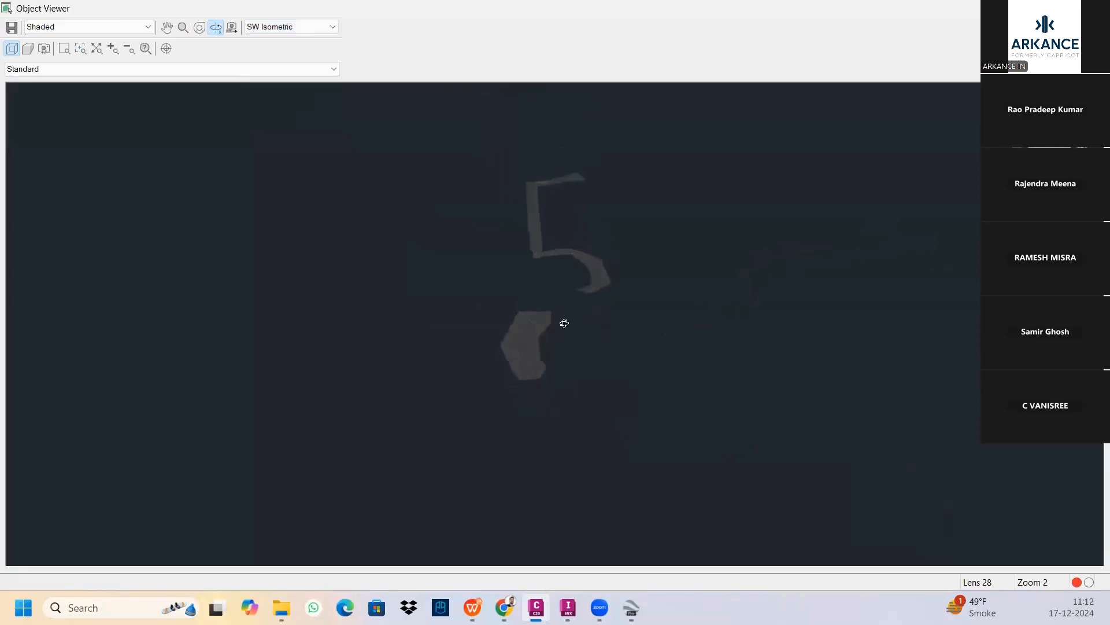
scroll(560, 303, "up", 5)
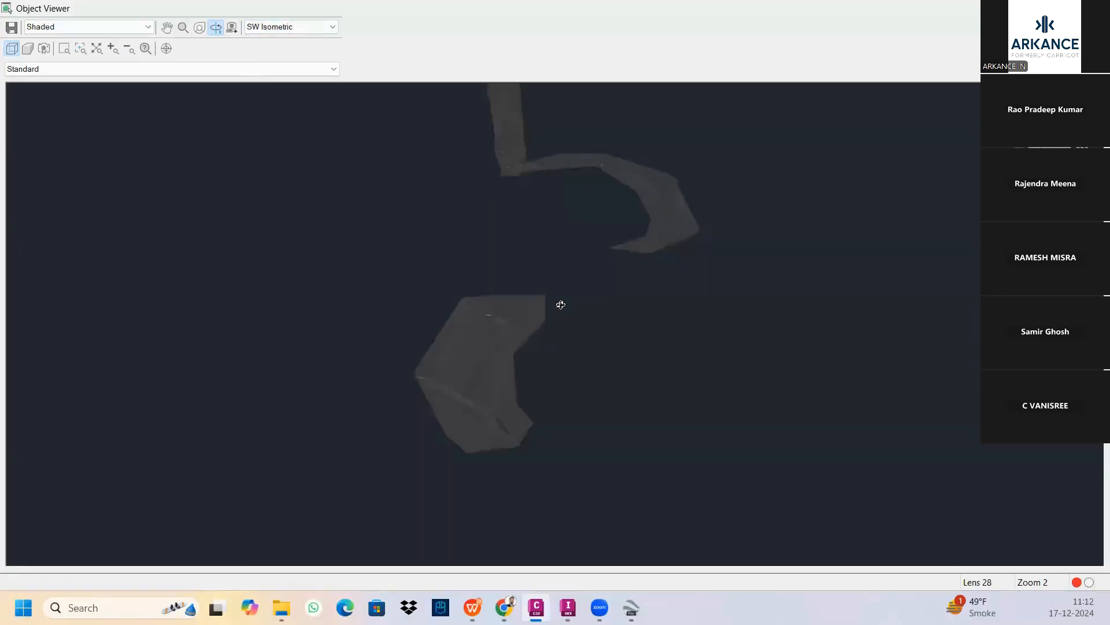
scroll(560, 304, "up", 3)
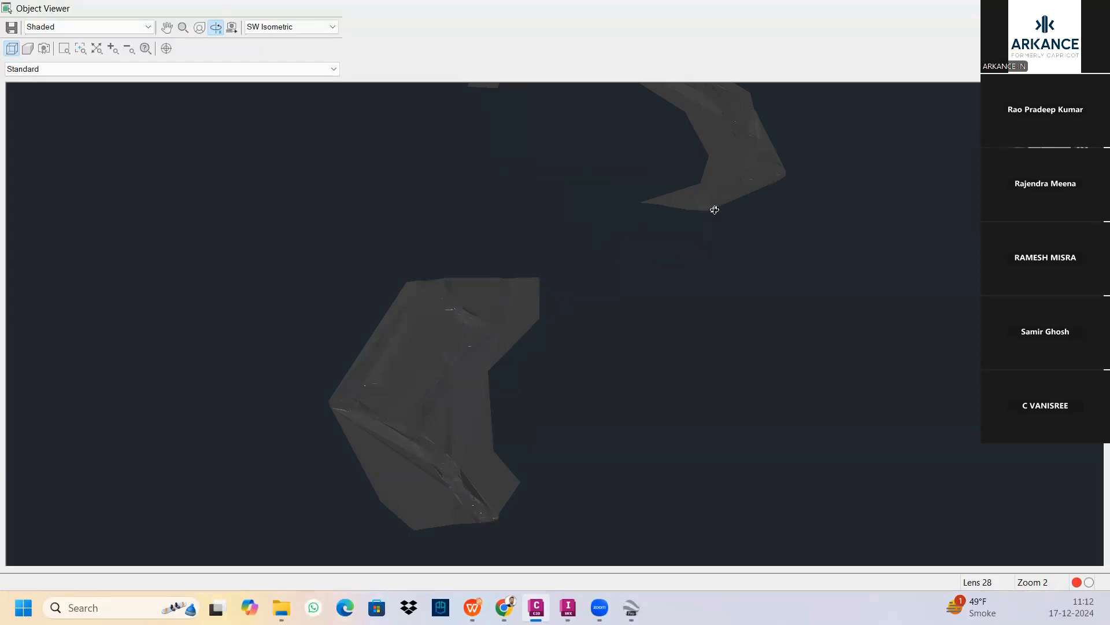
key("Escape")
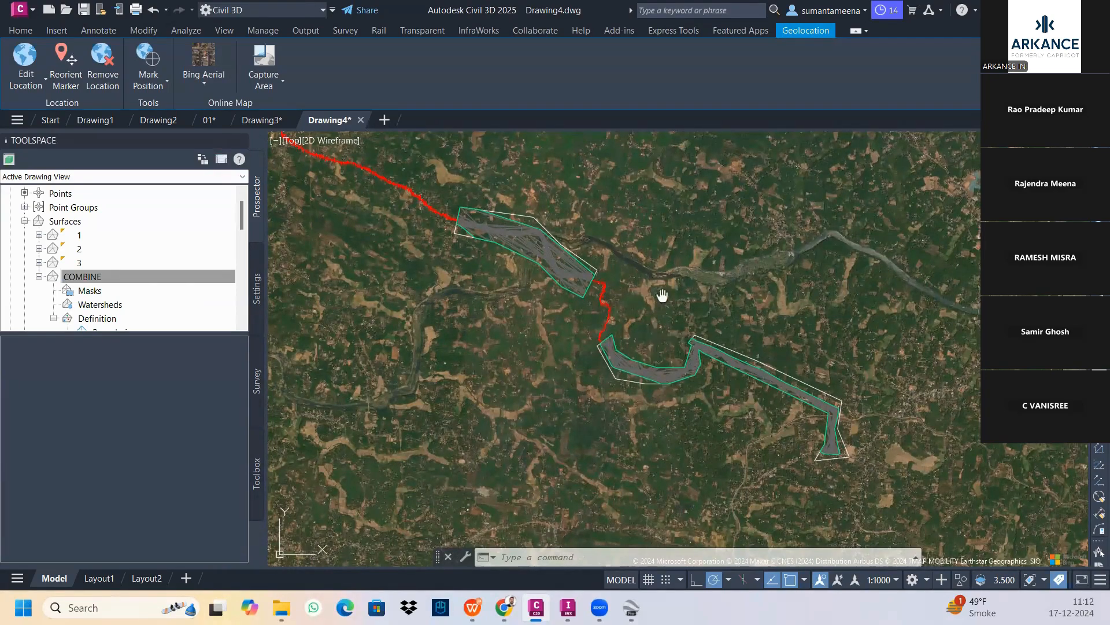
Inspect the triangulation and border of the combined surface along its southeastern stretch up to the sharp bend.
scroll(578, 278, "up", 2)
scroll(618, 364, "up", 5)
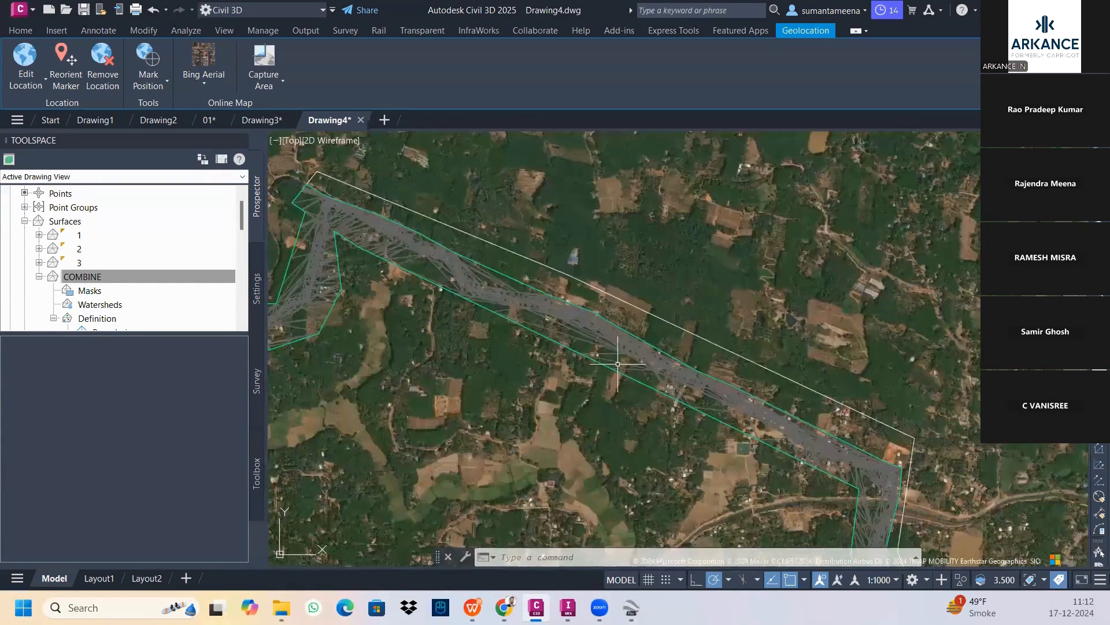
scroll(735, 326, "up", 2)
middle_click_drag(735, 327, 563, 254)
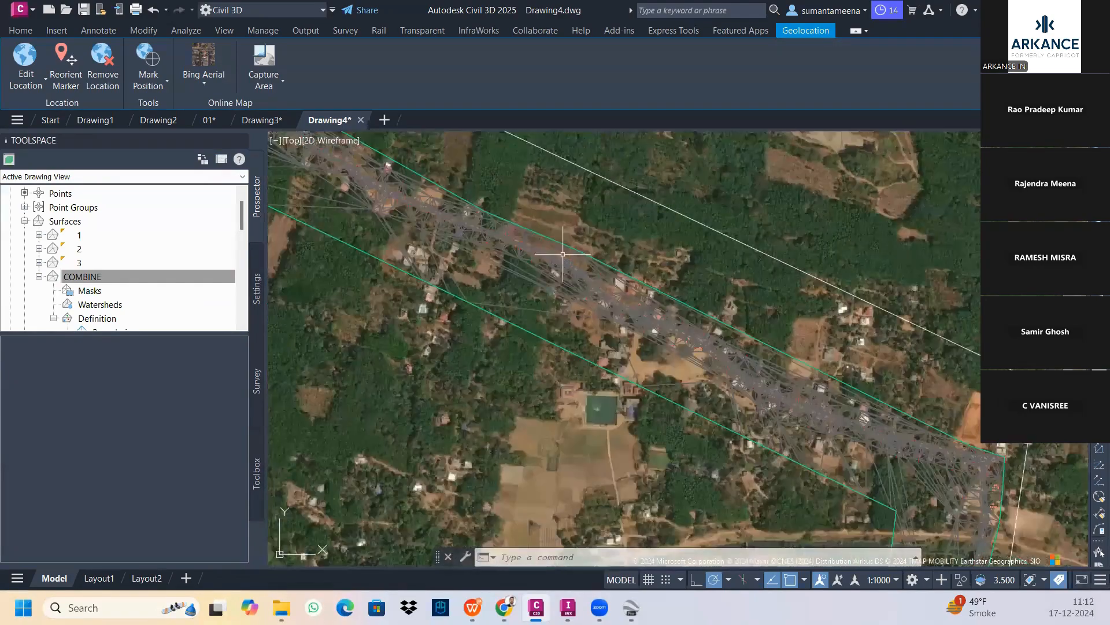
mouse_move(563, 254)
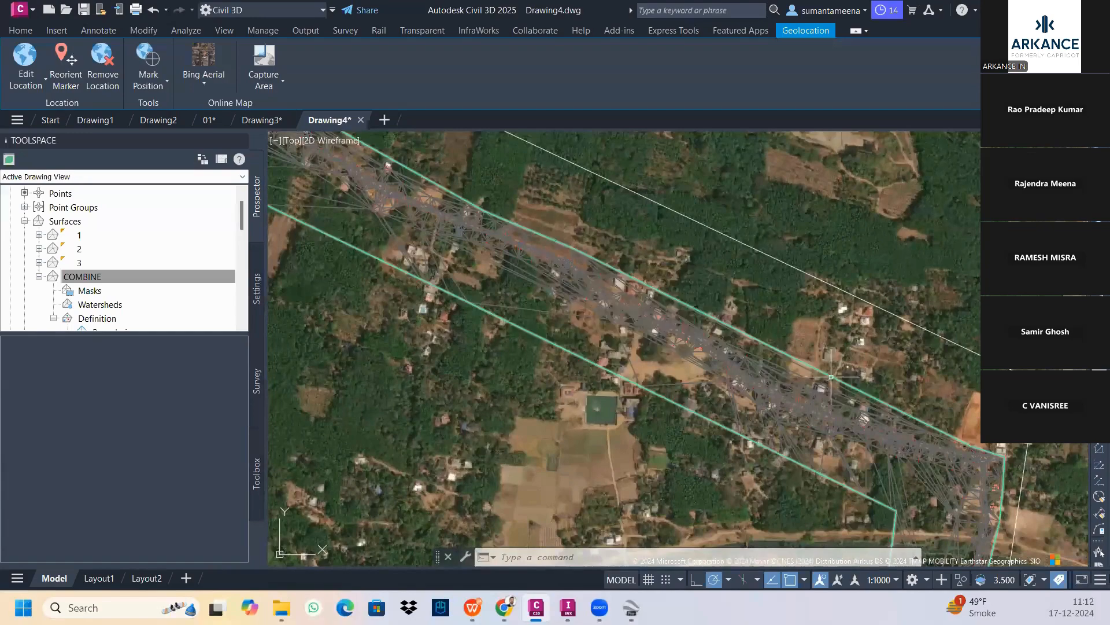
middle_click_drag(820, 372, 638, 218)
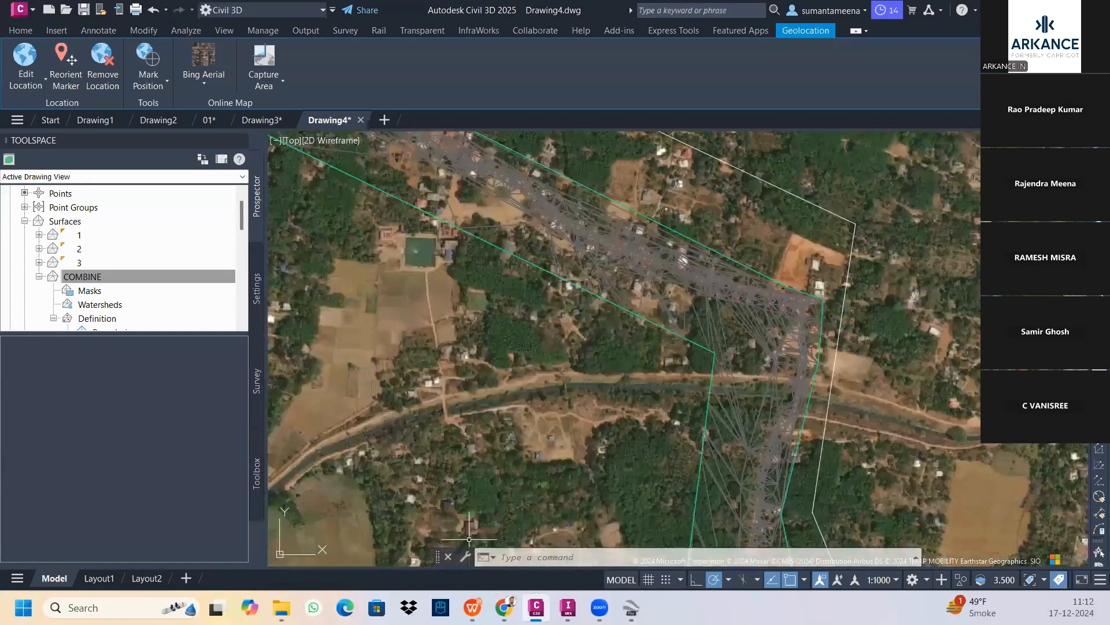
Switch to InfraWorks and examine the terrain and imagery of the VIKS model from close up and from above.
left_click(568, 608)
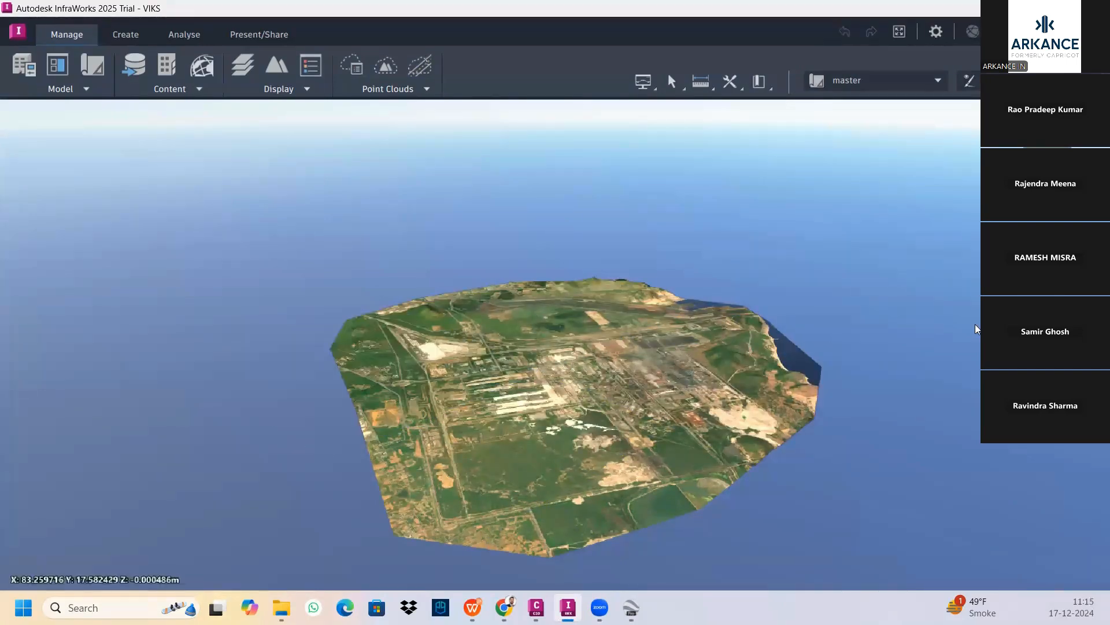
scroll(641, 442, "up", 3)
scroll(641, 442, "up", 3)
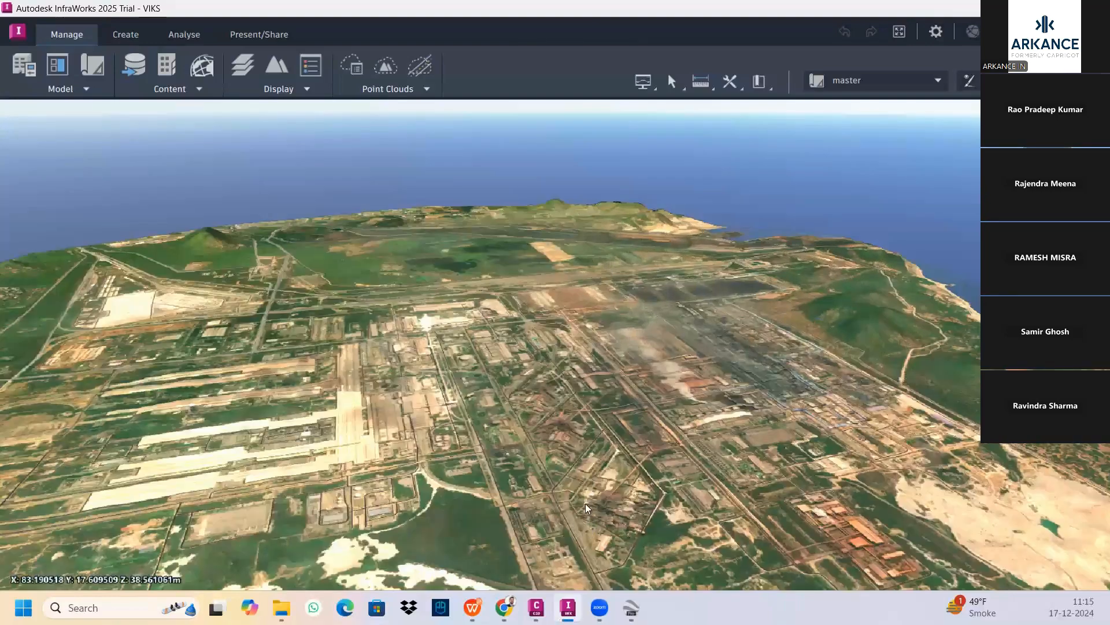
left_click_drag(586, 509, 717, 402)
scroll(583, 451, "down", 2)
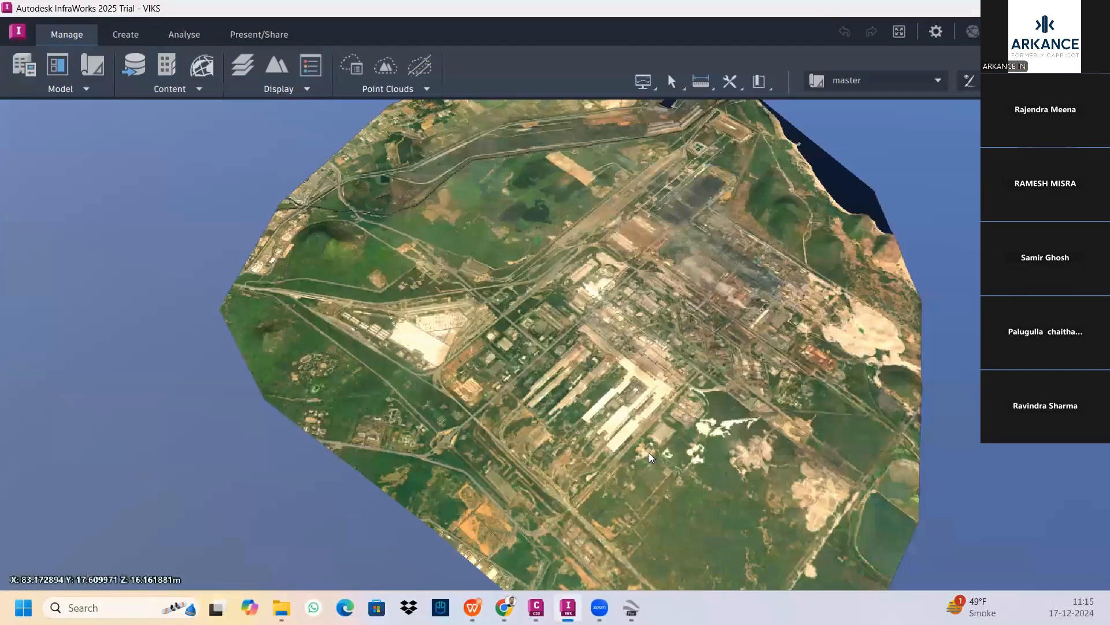
Examine the plant buildings, stockyards, canal and surrounding terrain of the VIKS model up close and from an oblique overview.
scroll(660, 403, "up", 2)
scroll(662, 404, "up", 3)
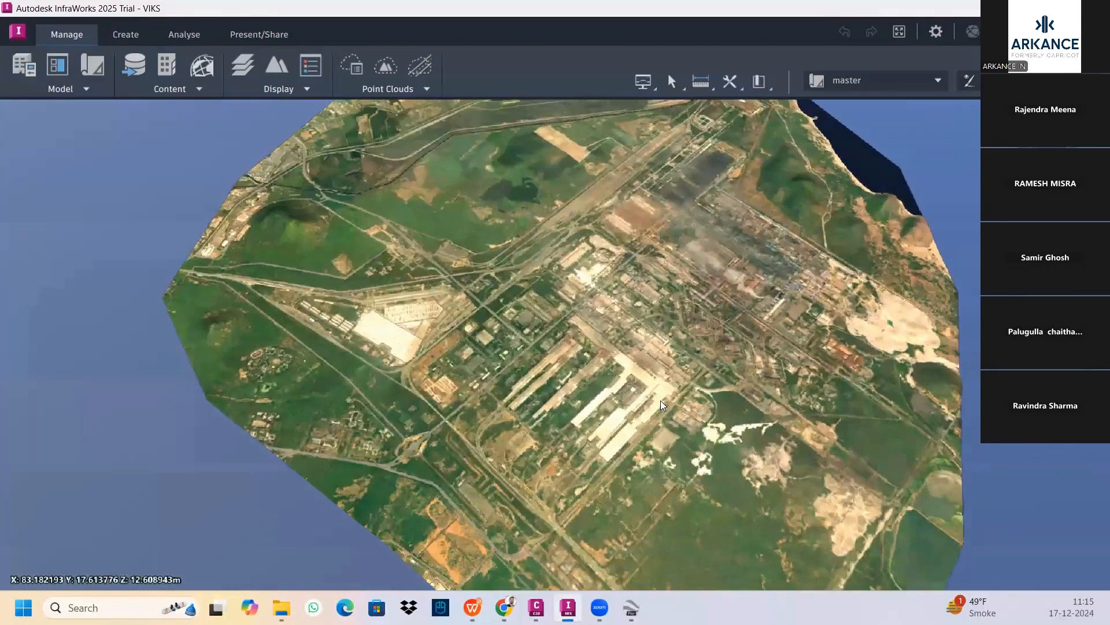
scroll(485, 473, "up", 3)
middle_click_drag(578, 379, 557, 463)
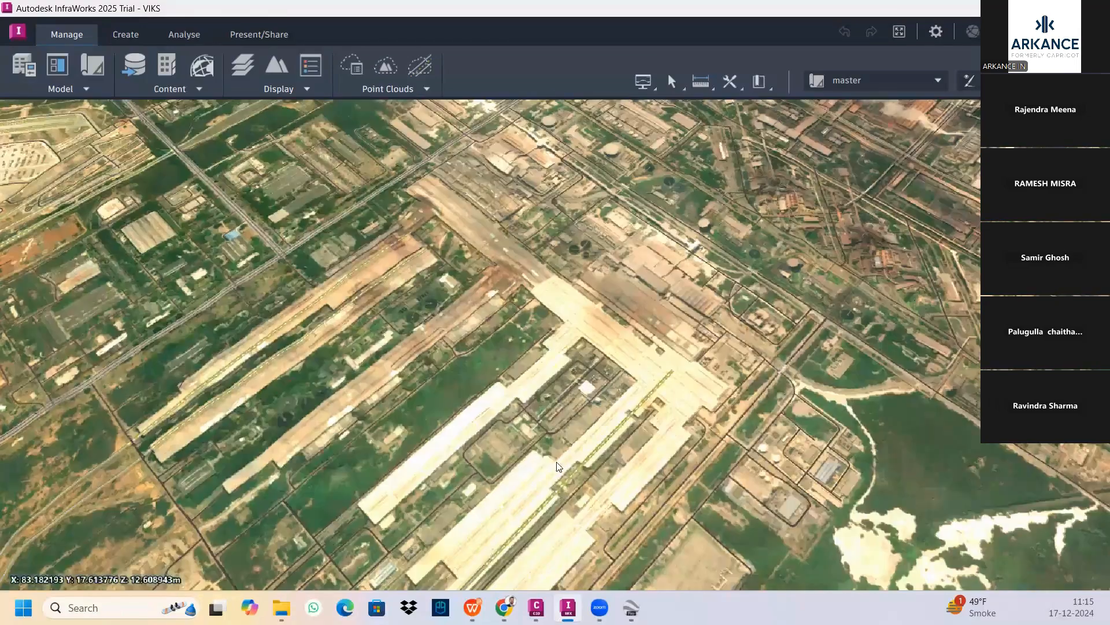
middle_click_drag(764, 297, 587, 488)
middle_click_drag(583, 428, 587, 523)
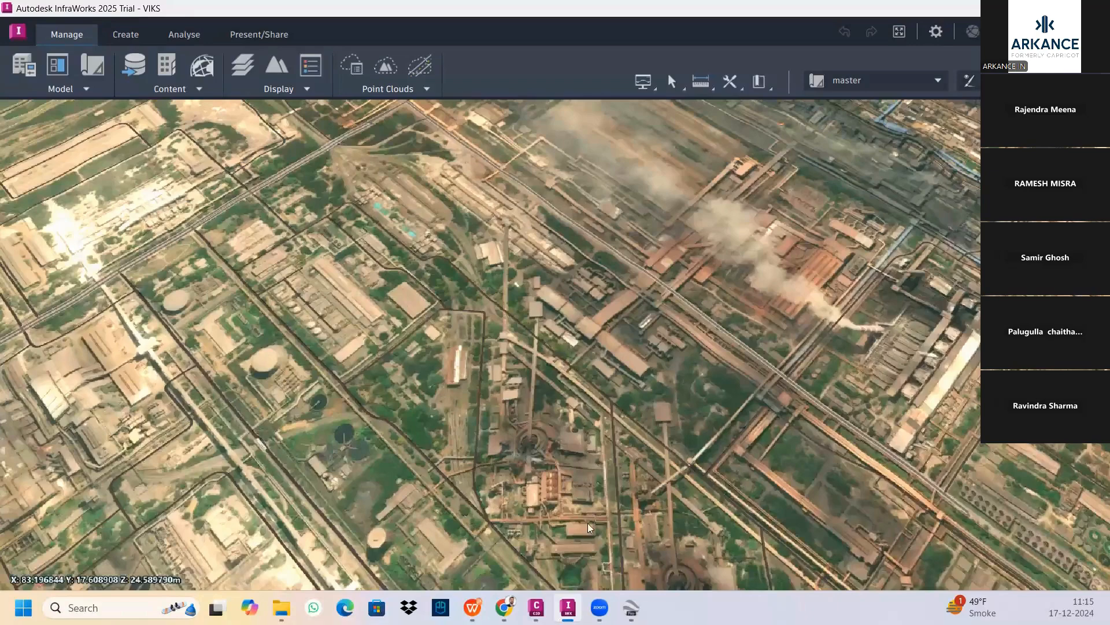
middle_click_drag(712, 399, 696, 550)
middle_click_drag(514, 307, 696, 540)
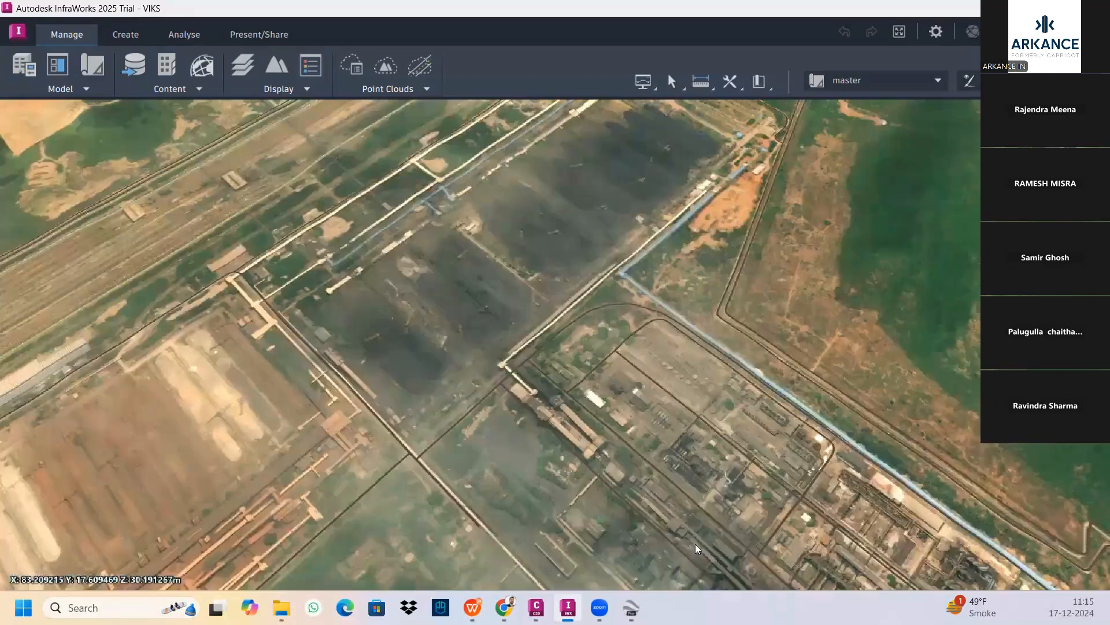
middle_click_drag(679, 136, 580, 301)
middle_click_drag(475, 191, 686, 557)
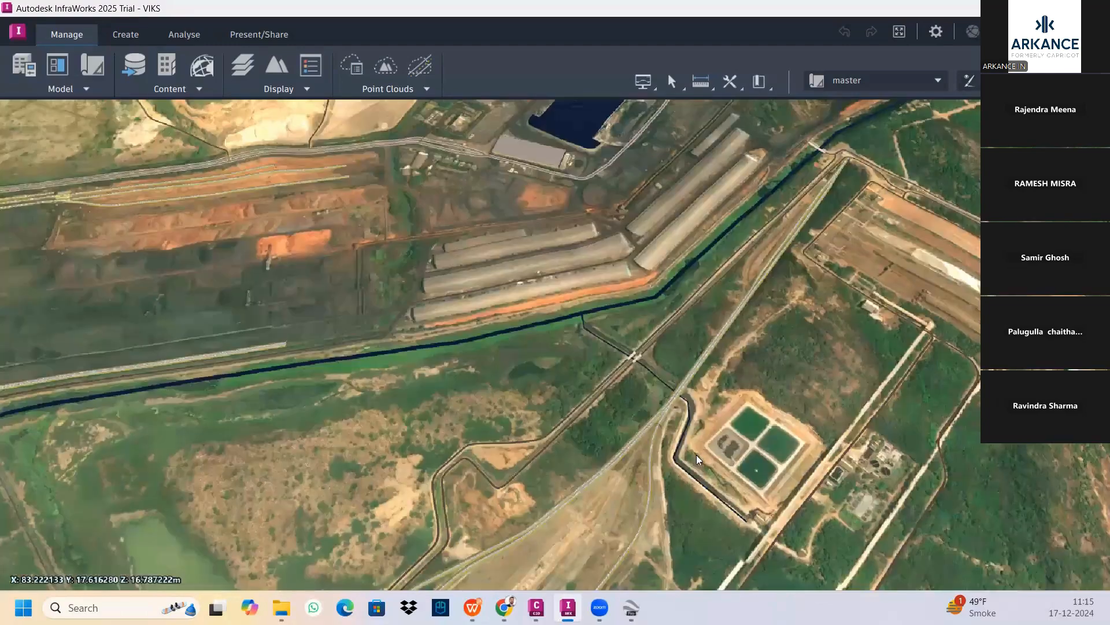
scroll(646, 435, "down", 3)
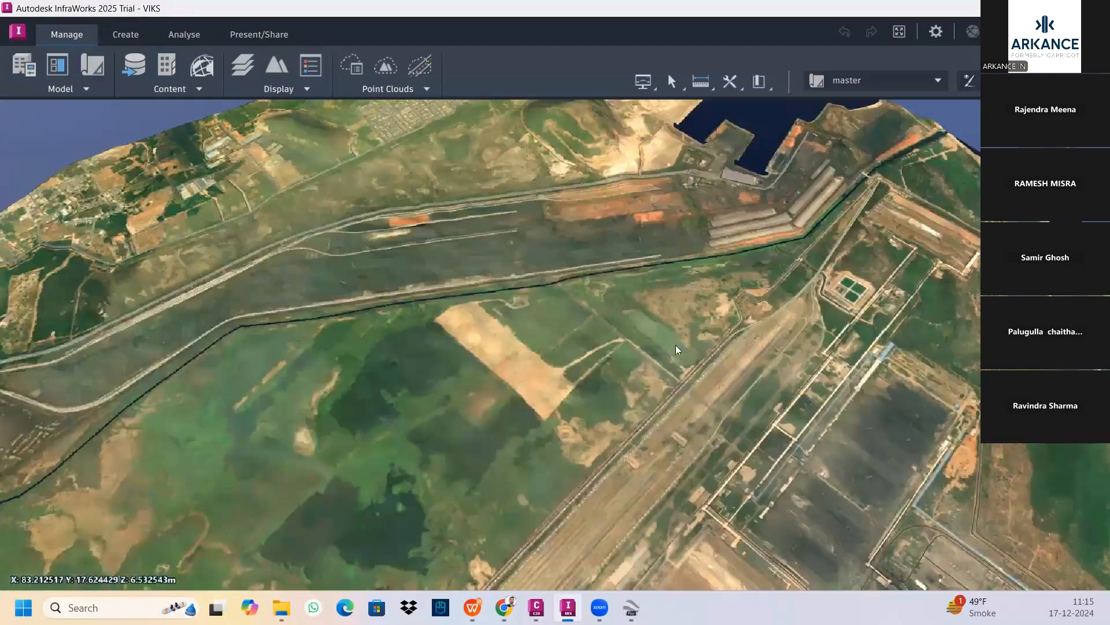
middle_click_drag(645, 351, 696, 295)
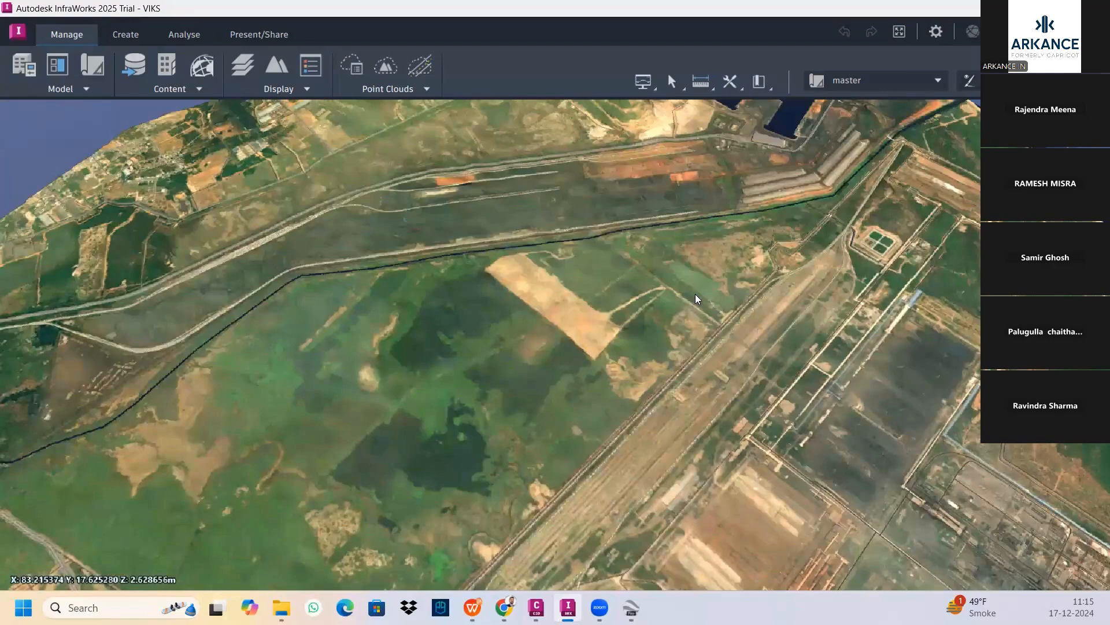
middle_click_drag(570, 421, 595, 392)
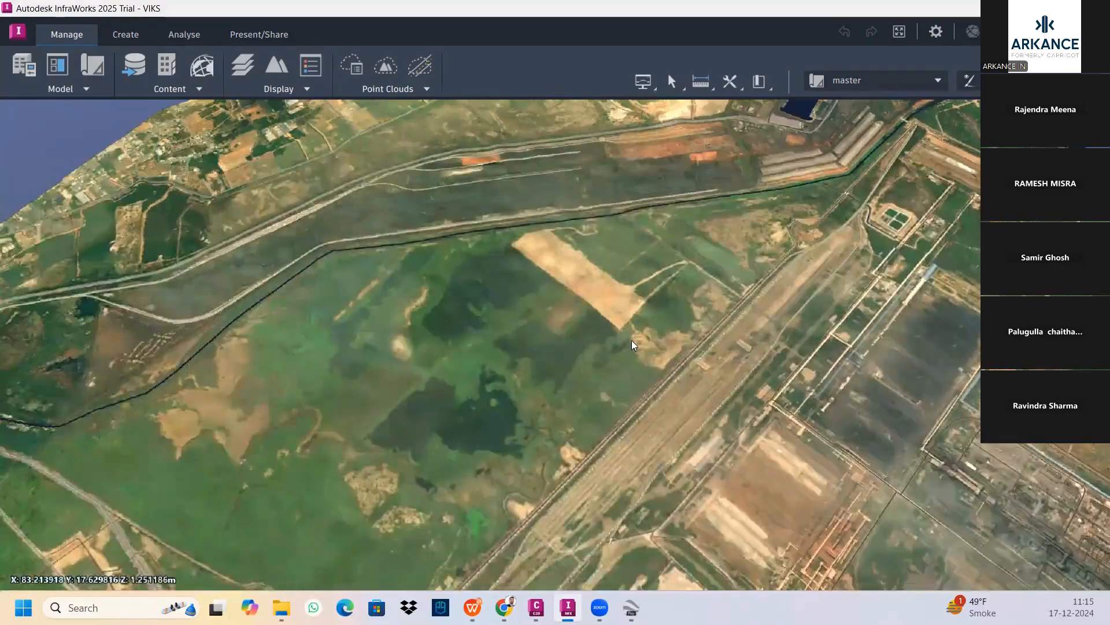
scroll(610, 313, "down", 2)
left_click_drag(600, 294, 614, 344)
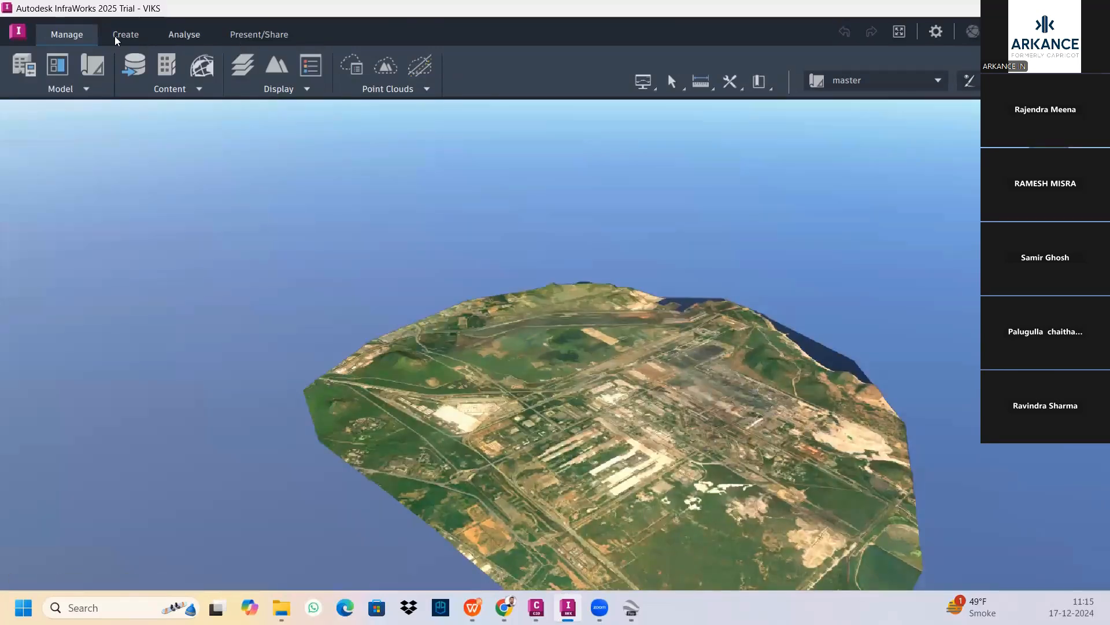
Export the entire model to an IMX file named VIKS in the sample data folder, using the UTM84-44N coordinate system.
left_click(119, 37)
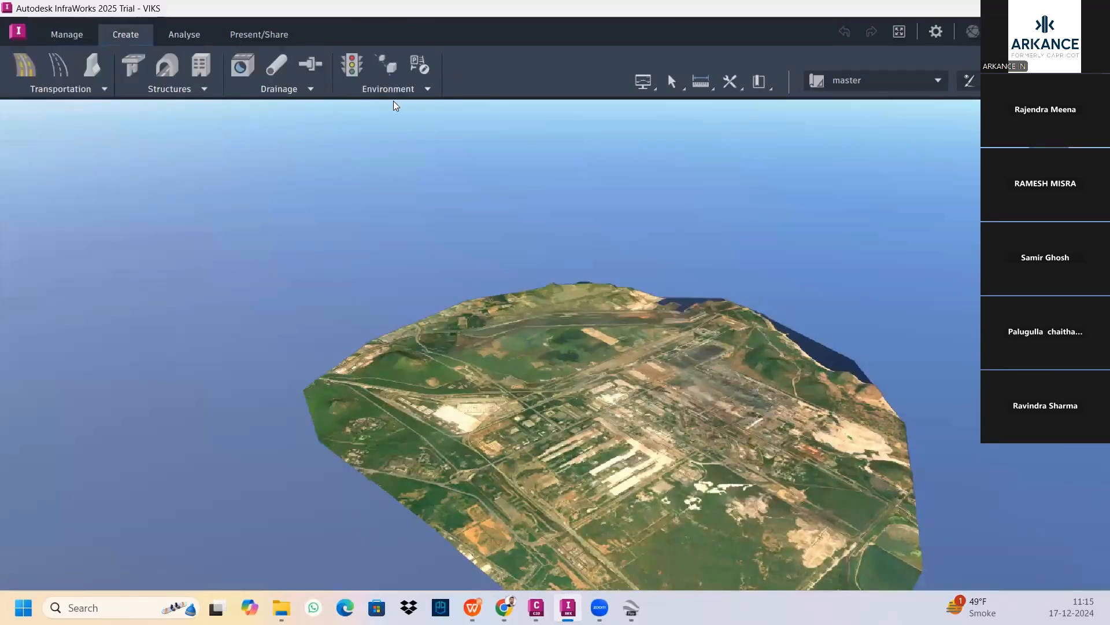
left_click(259, 34)
left_click(195, 89)
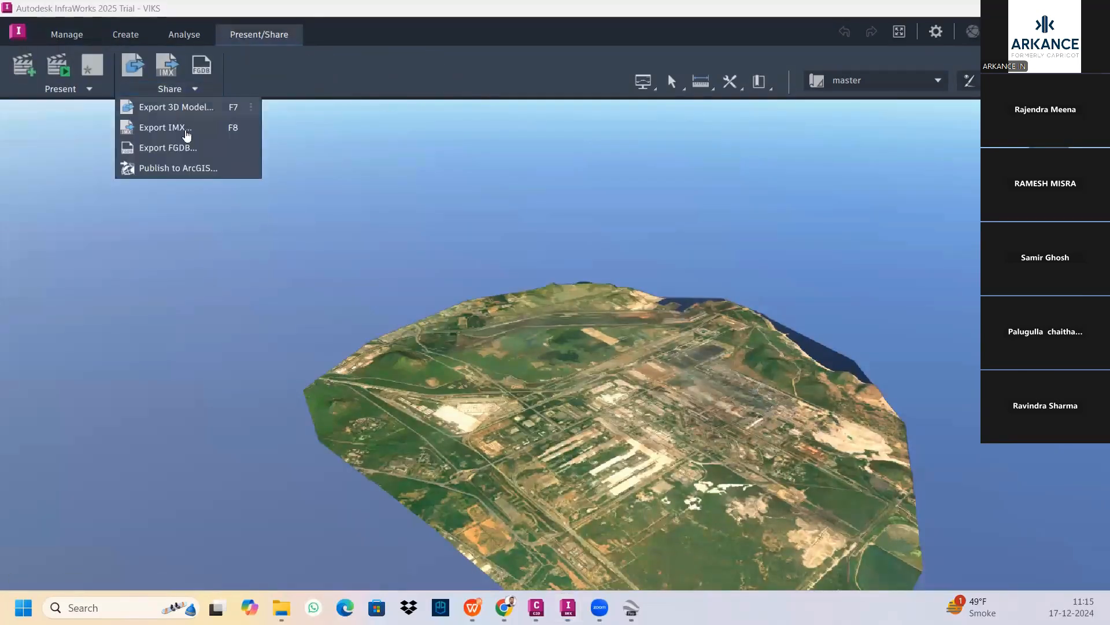
left_click(249, 133)
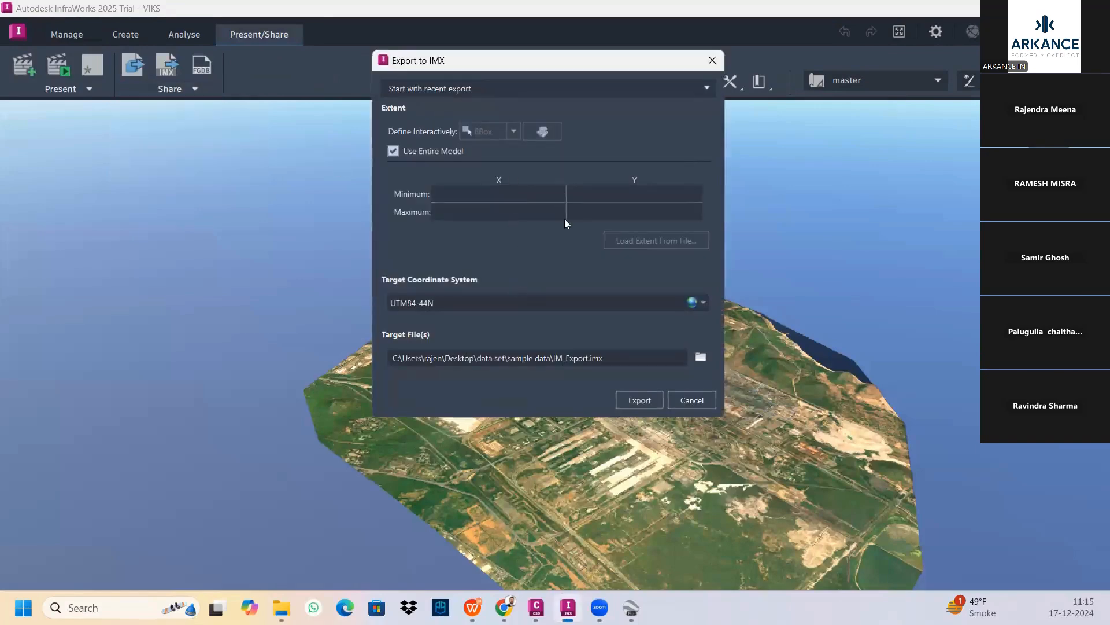
left_click(701, 355)
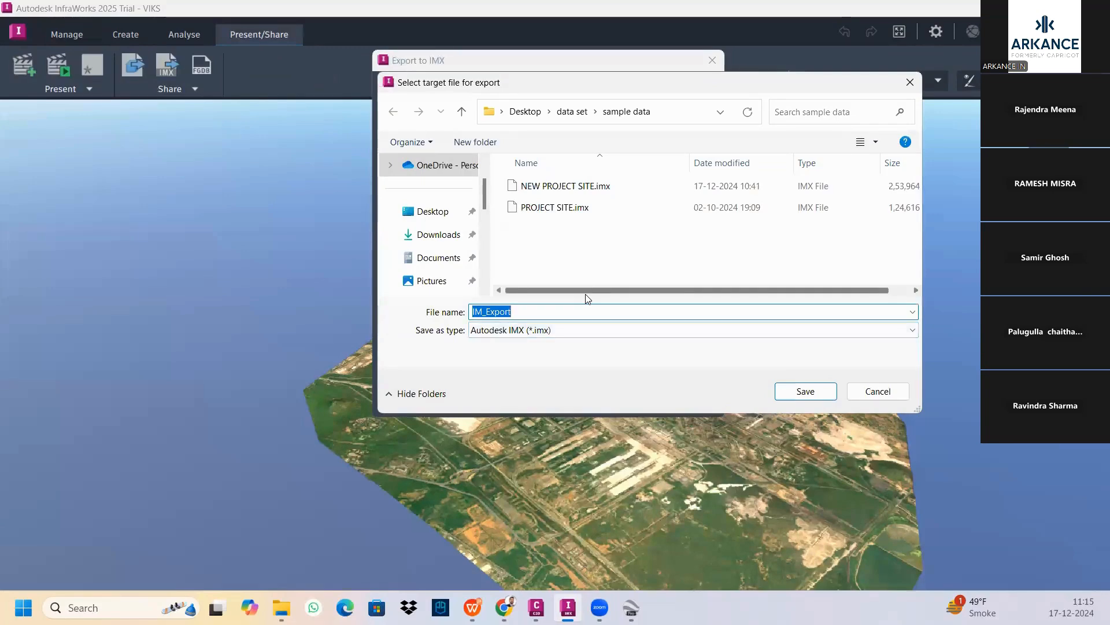
type("VIKS")
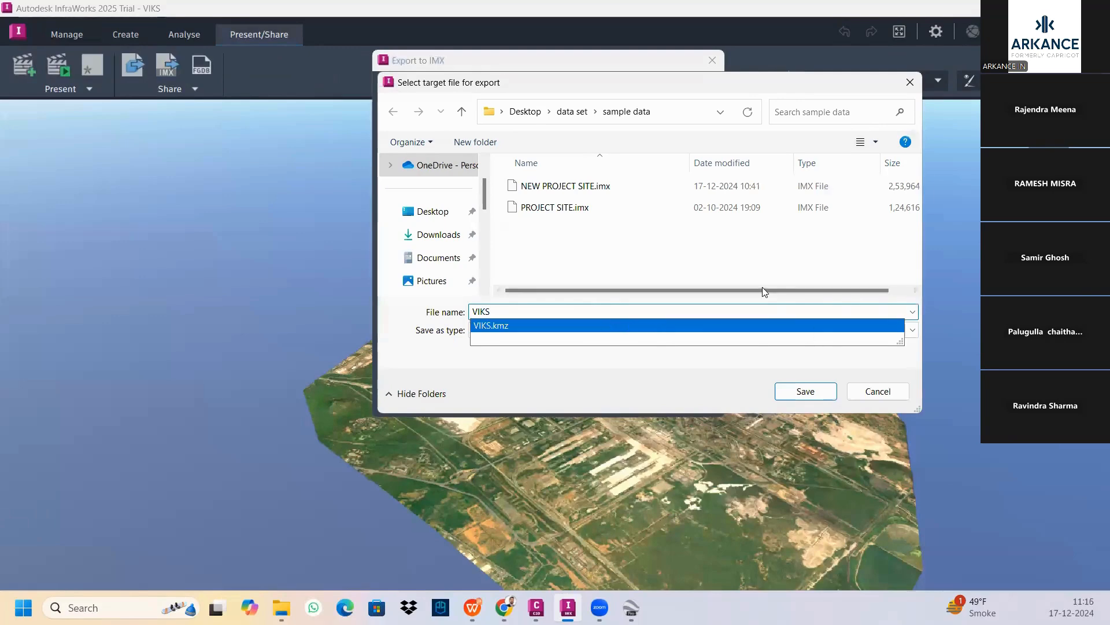
left_click(808, 392)
left_click(647, 402)
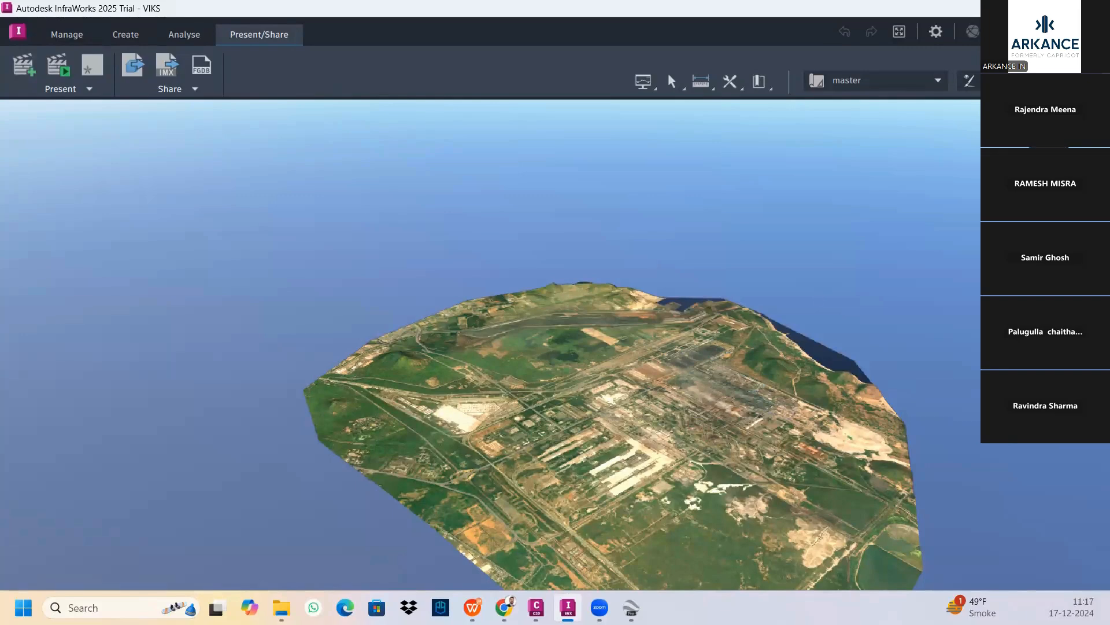
Switch to Civil 3D, start a new drawing and choose VIKS.imx from the sample data folder as the InfraWorks model to open.
key("alt+Tab")
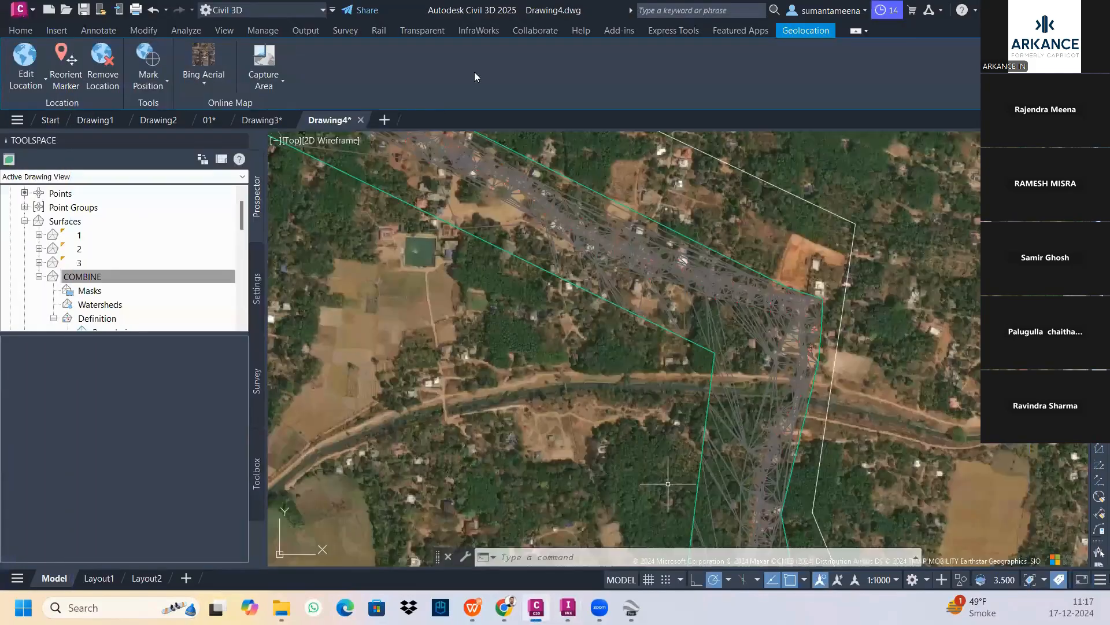
left_click(386, 118)
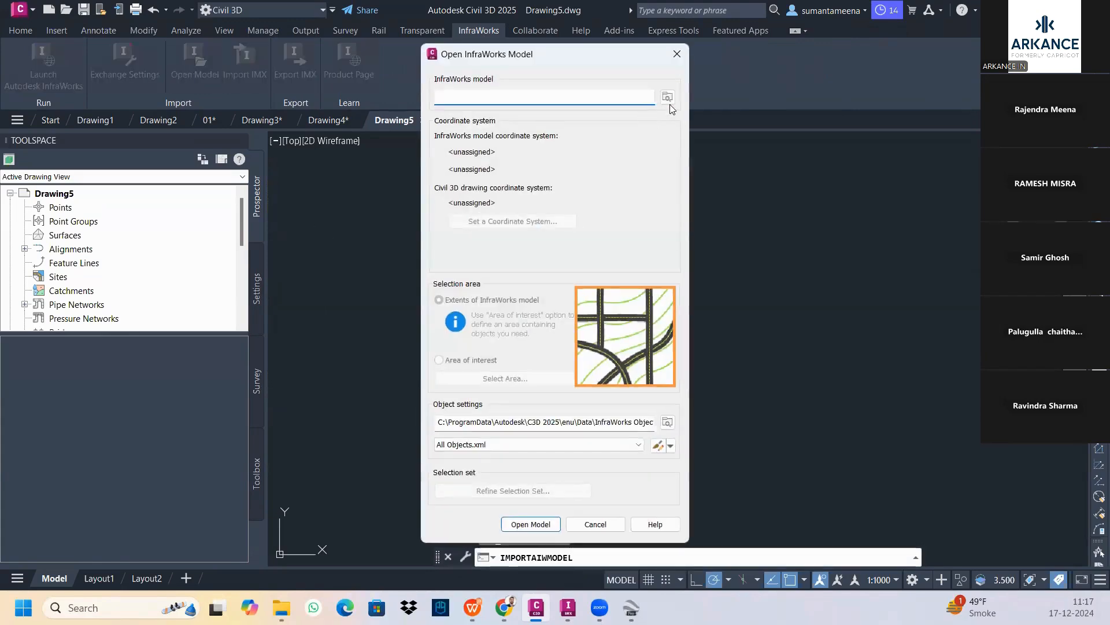
left_click(668, 97)
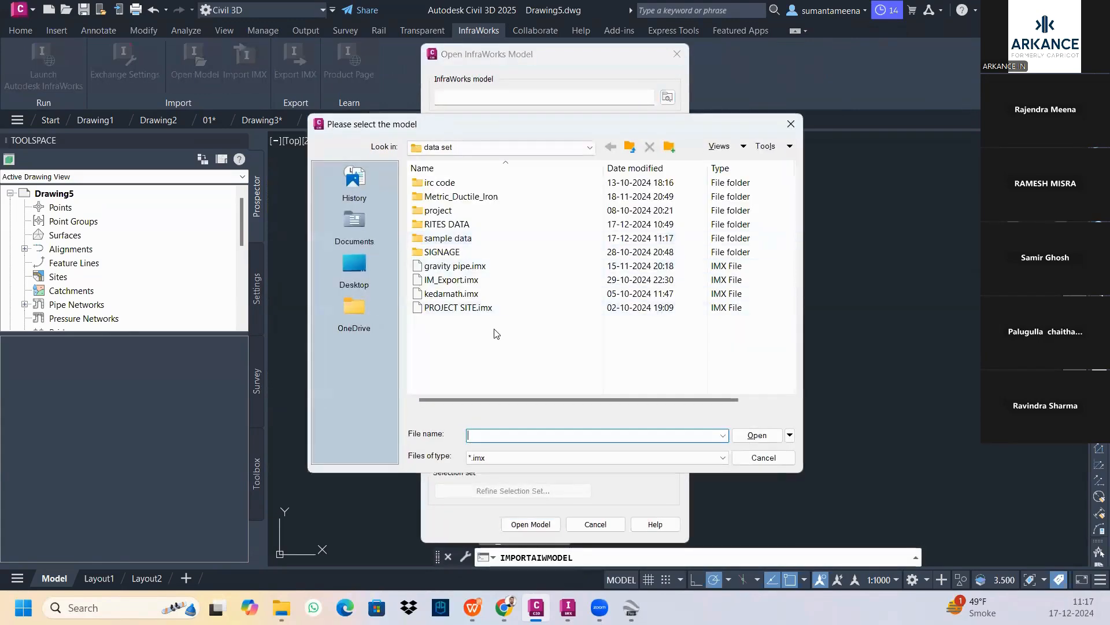
left_click(455, 239)
double_click(455, 239)
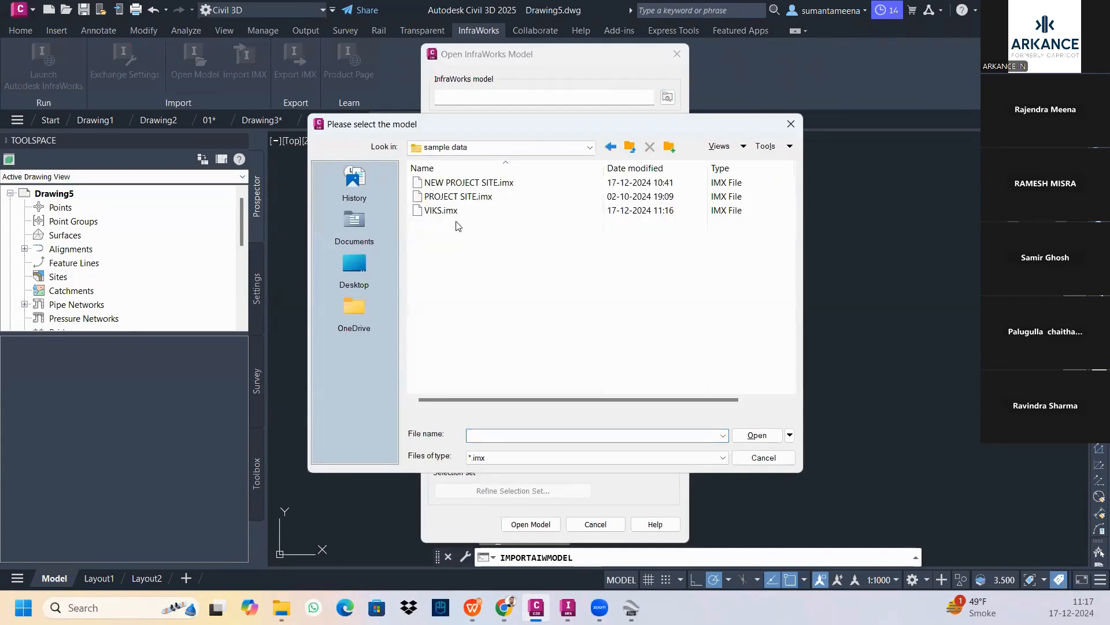
left_click(446, 211)
left_click(756, 437)
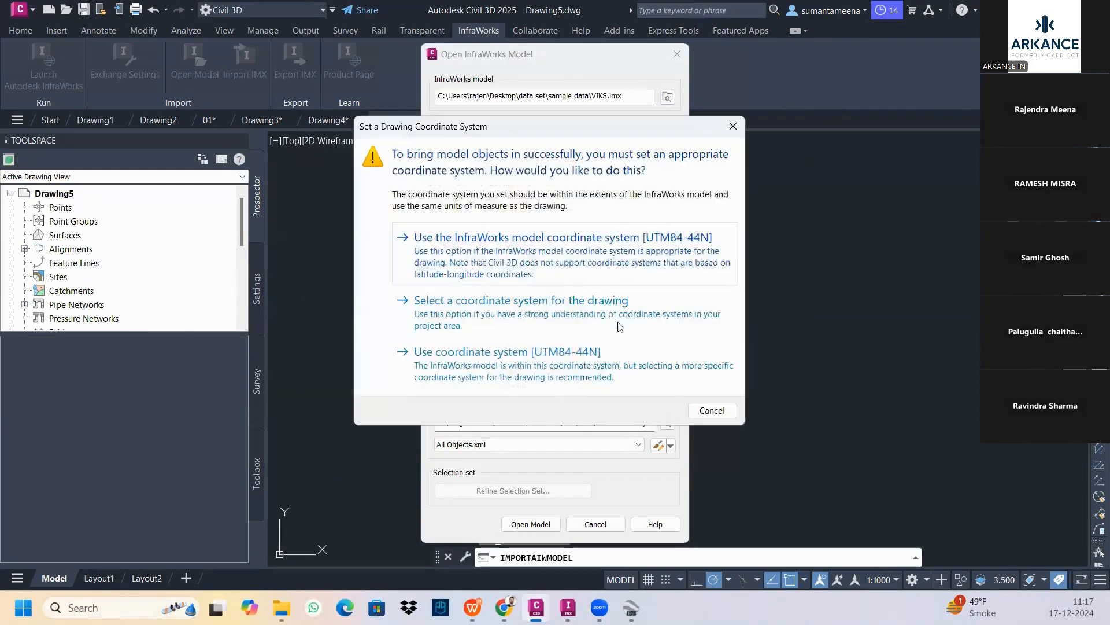
Assign the UTM84-44N coordinate system to the drawing and open the InfraWorks model in it.
left_click(585, 383)
left_click(526, 524)
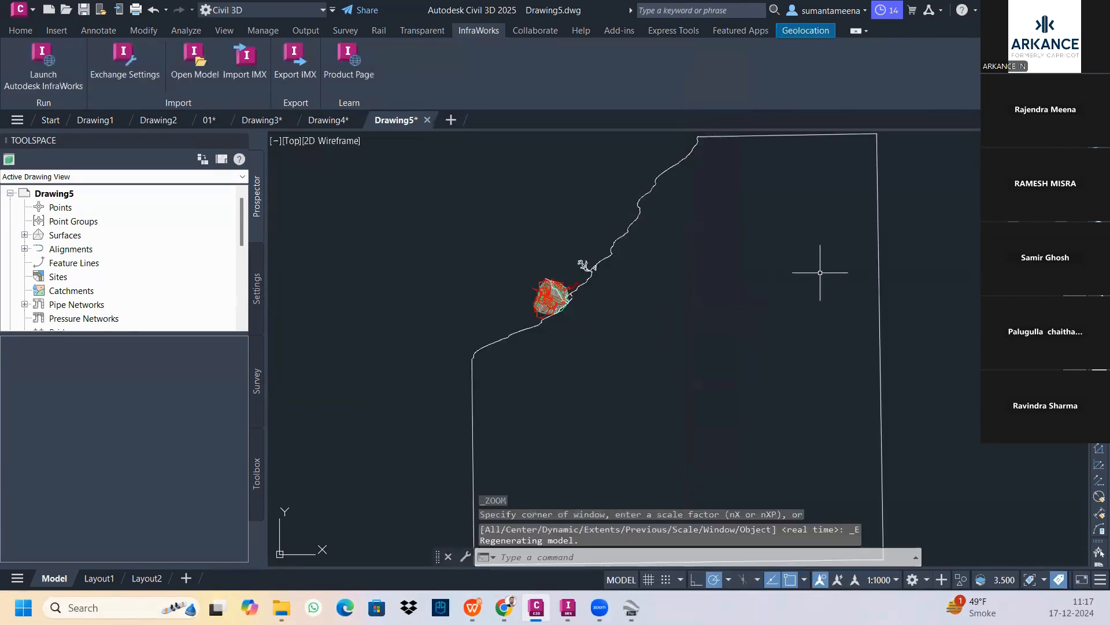
scroll(678, 236, "down", 1)
scroll(664, 363, "down", 3)
scroll(658, 351, "up", 2)
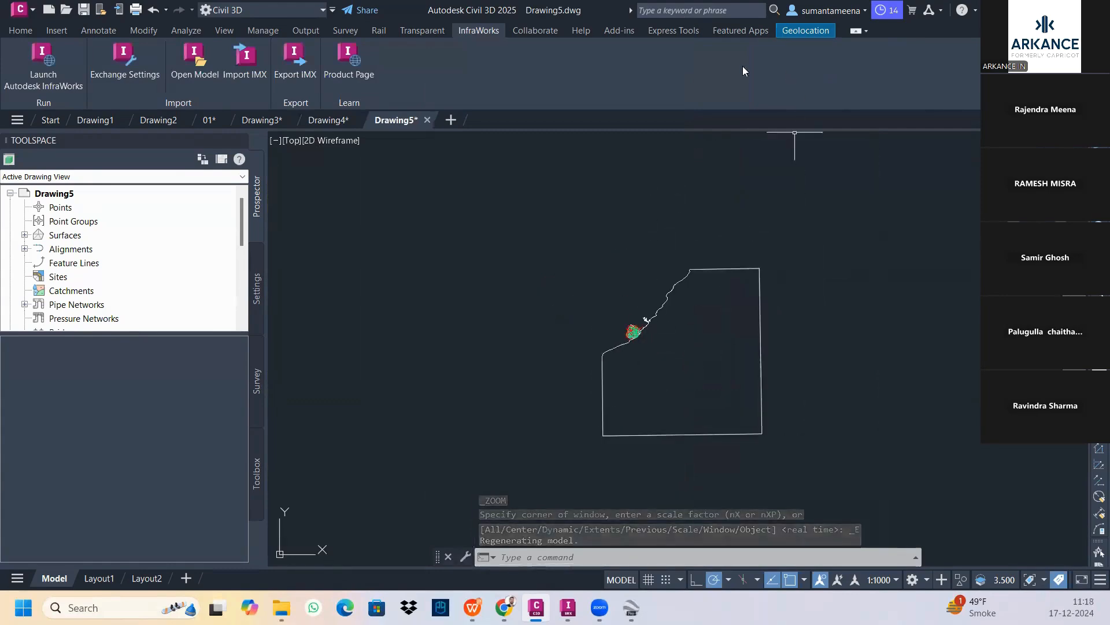
Display the Bing Aerial map behind the imported model and inspect the site along the coast up close.
left_click(806, 30)
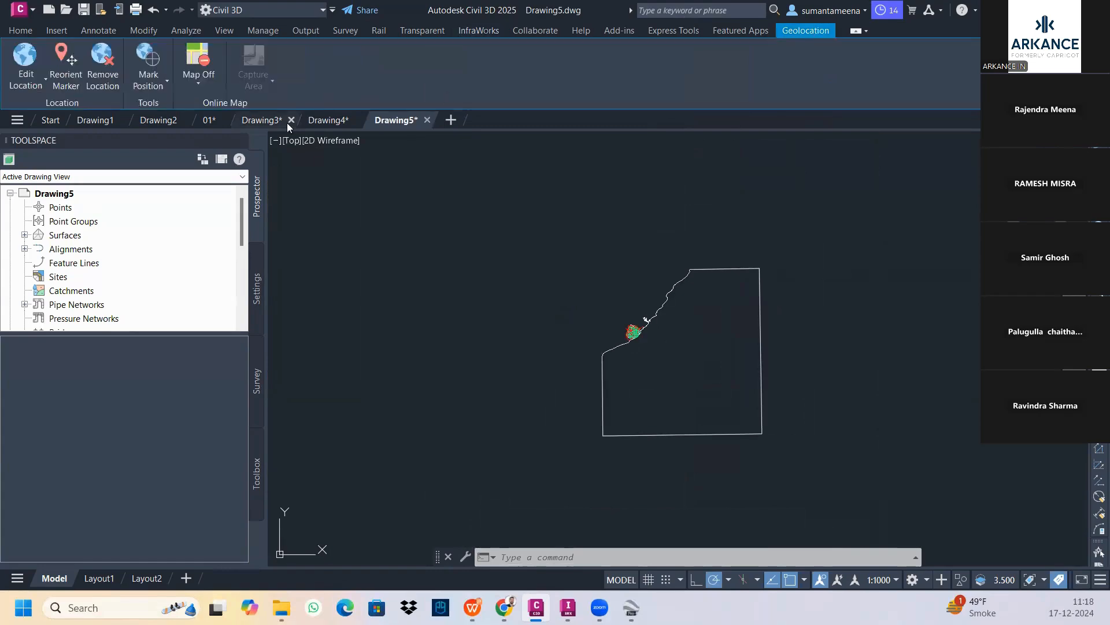
left_click(204, 84)
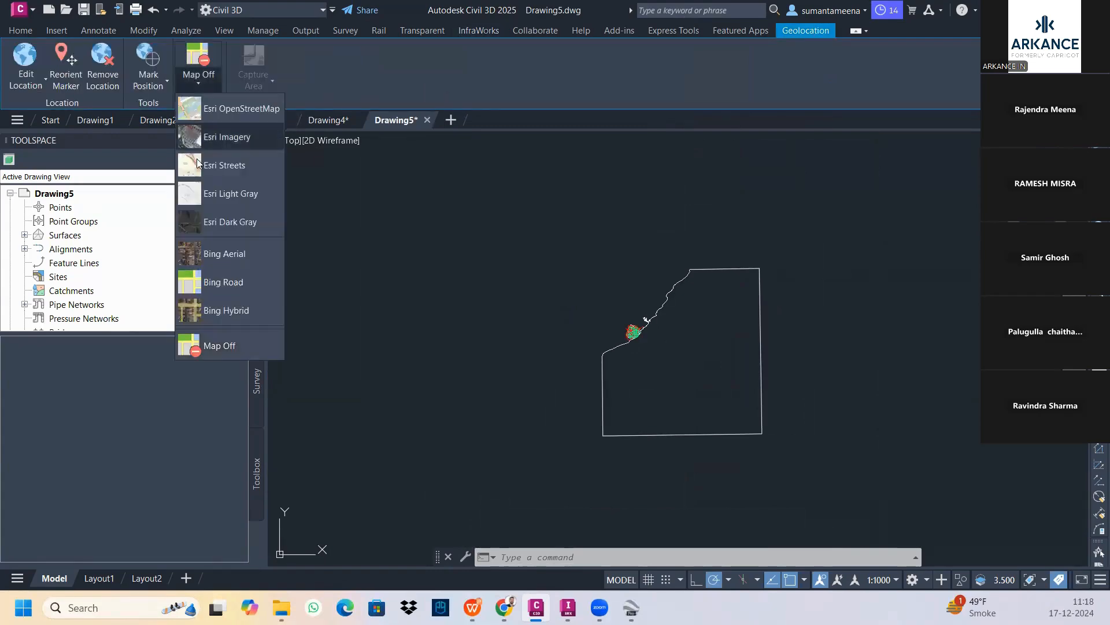
left_click(218, 252)
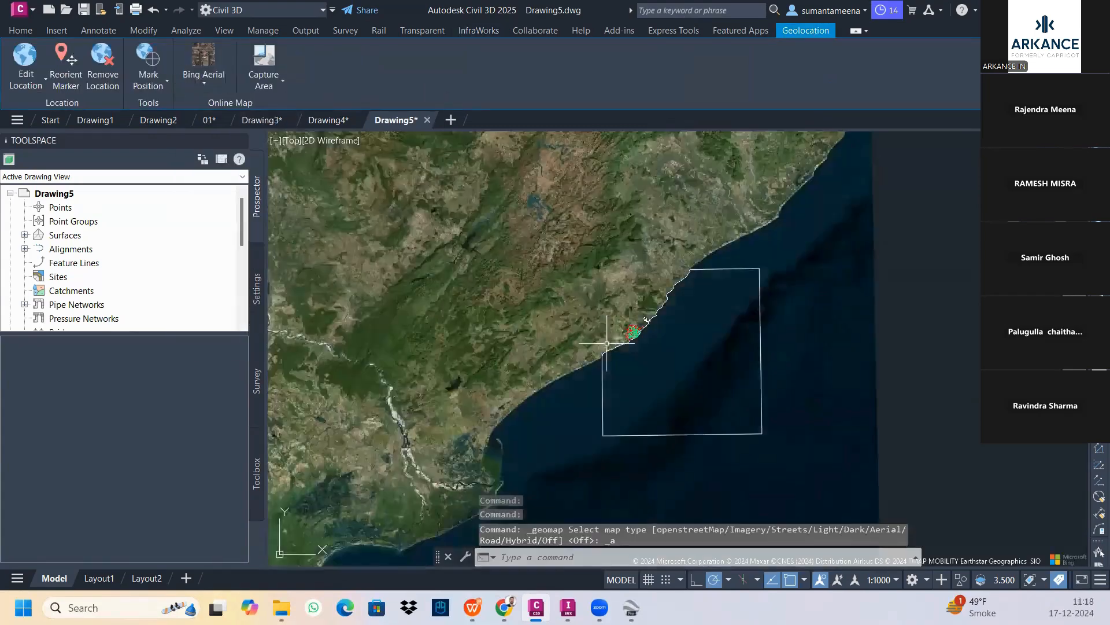
scroll(624, 339, "up", 10)
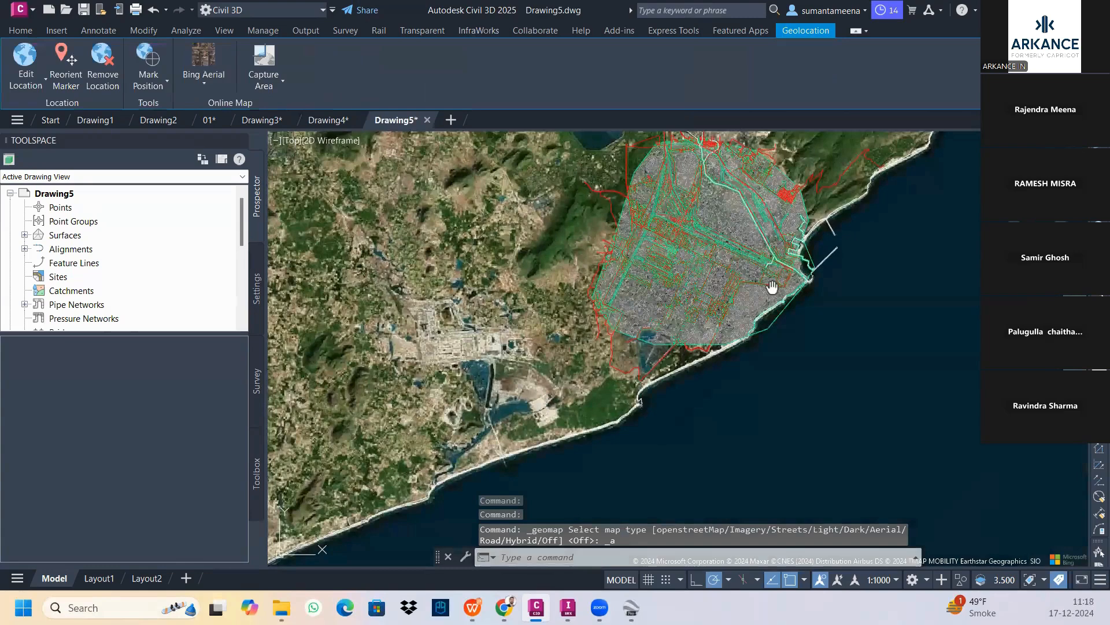
middle_click_drag(773, 286, 680, 256)
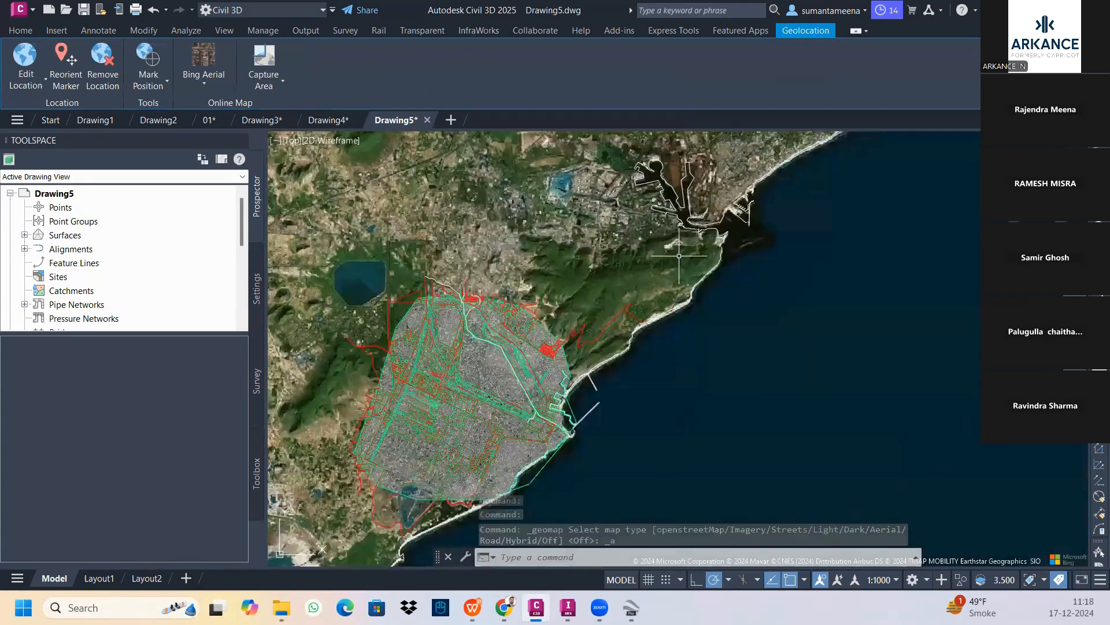
middle_click_drag(608, 339, 646, 229)
scroll(522, 291, "up", 3)
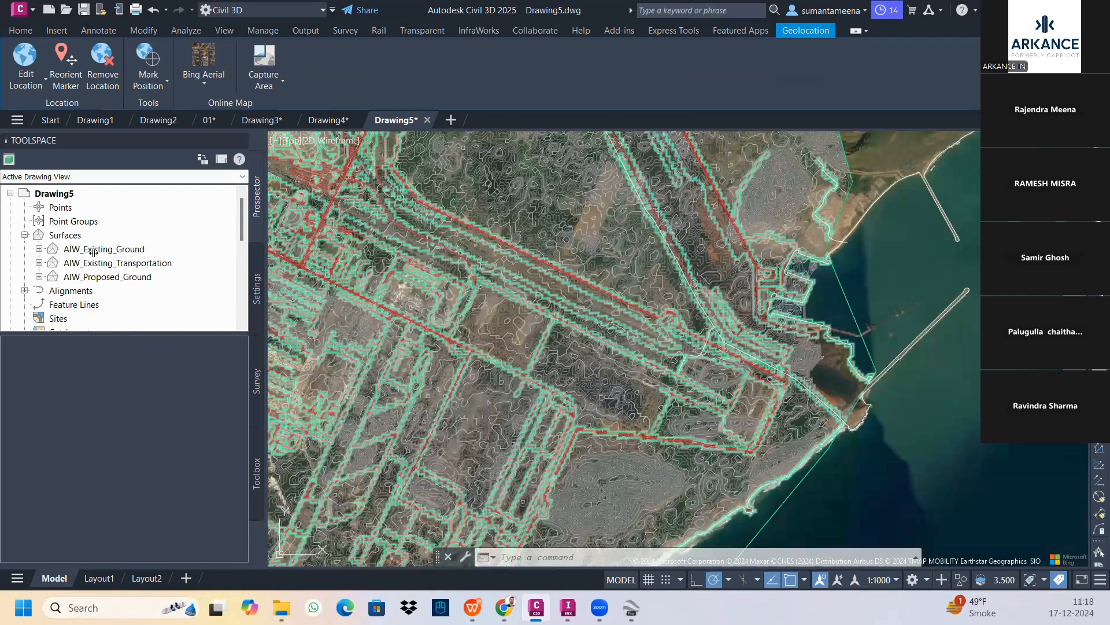
Delete the AIW_Existing_Transportation and AIW_Proposed_Ground surfaces from the drawing.
right_click(115, 264)
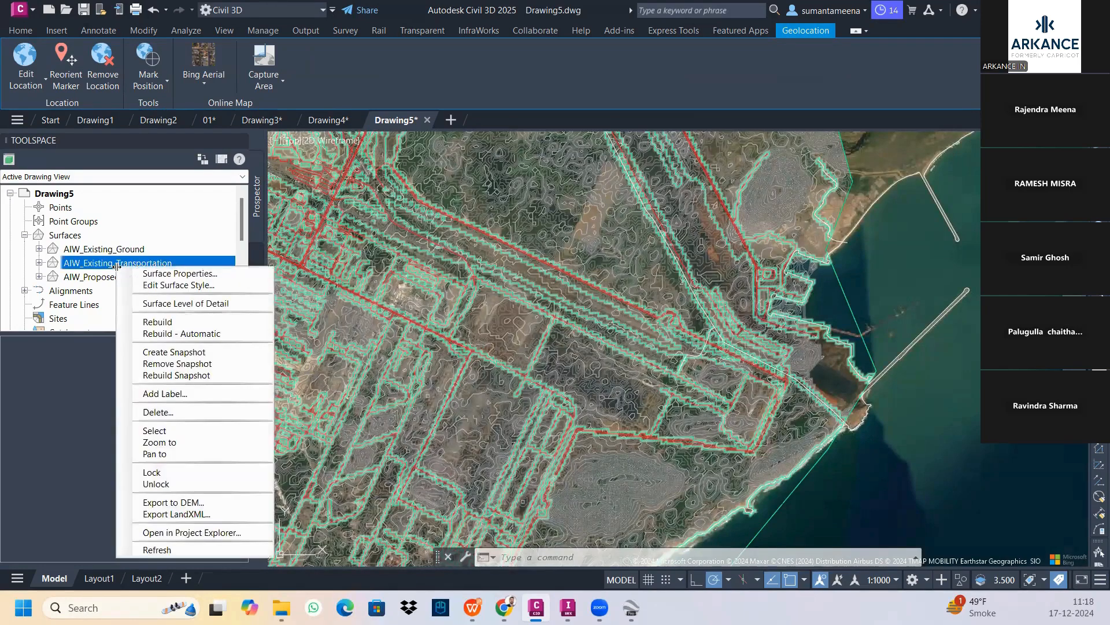
left_click(154, 412)
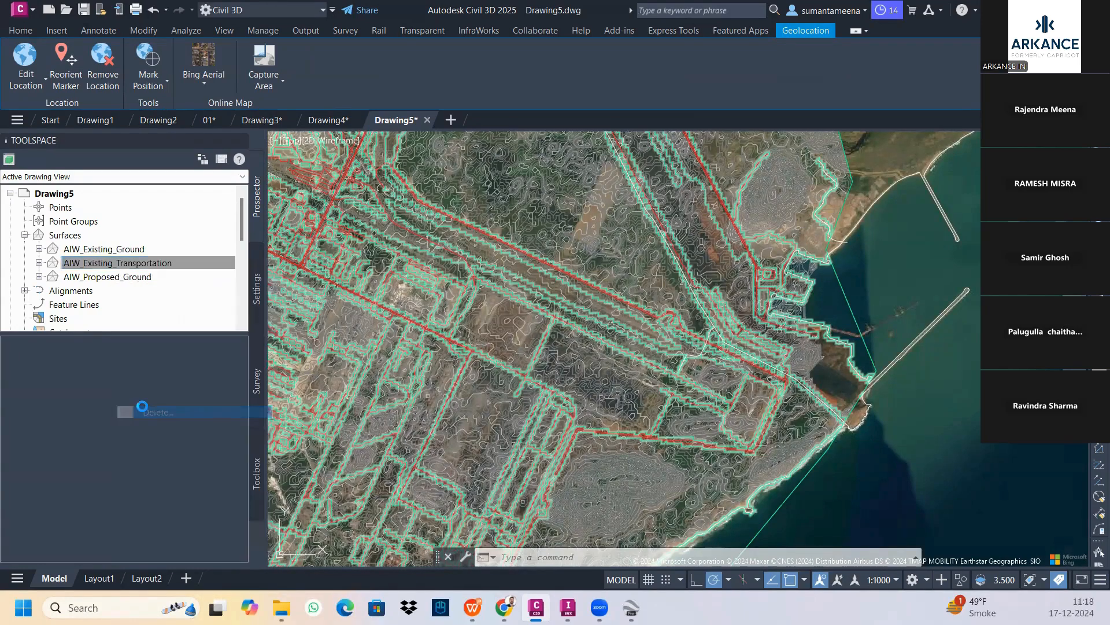
left_click(593, 336)
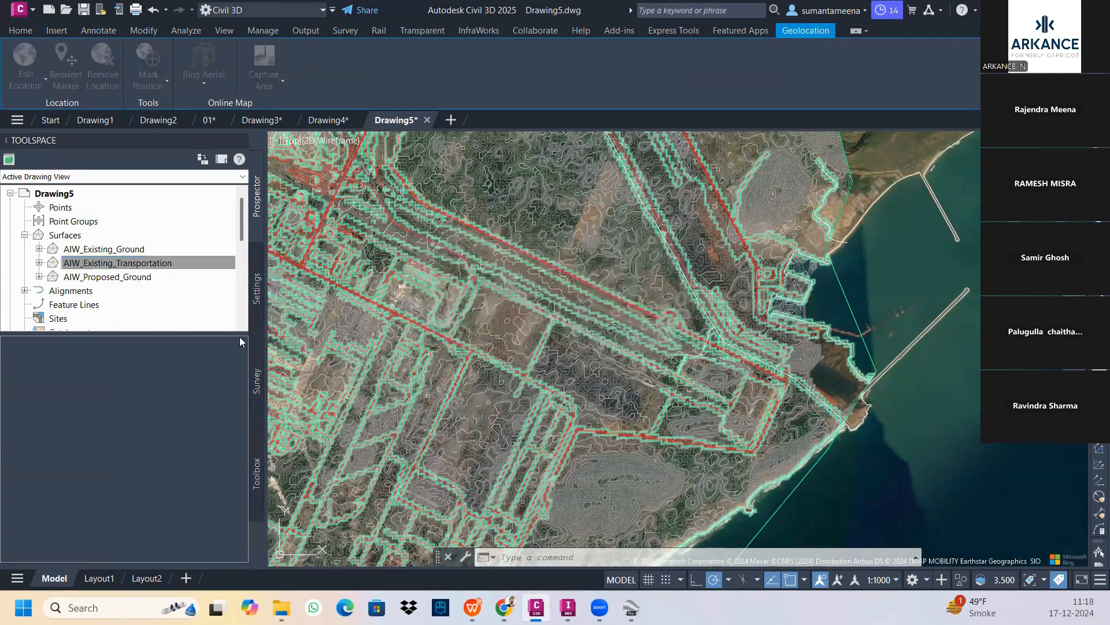
right_click(106, 266)
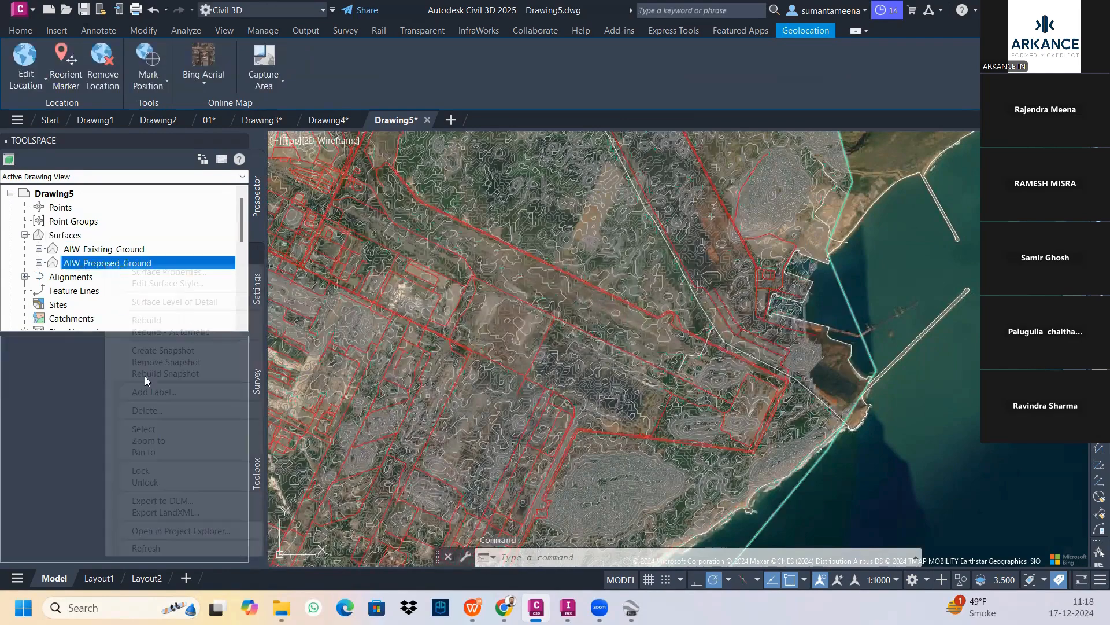
left_click(148, 411)
left_click(591, 335)
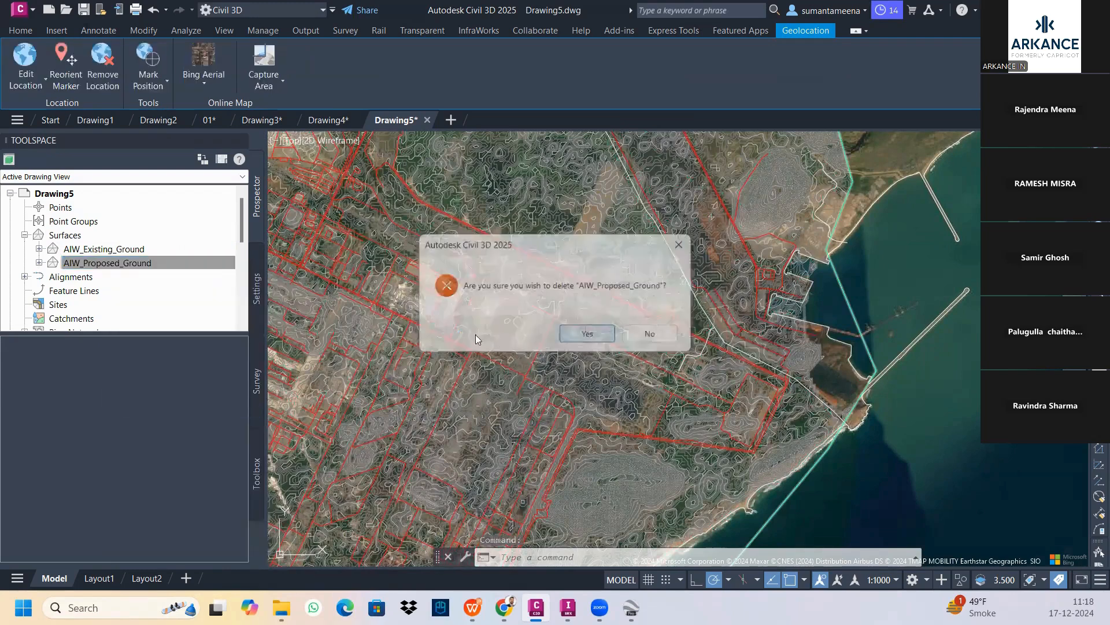
Select the AIW_Existing_Ground surface in the surface list and inspect its extent over the aerial map.
left_click(104, 249)
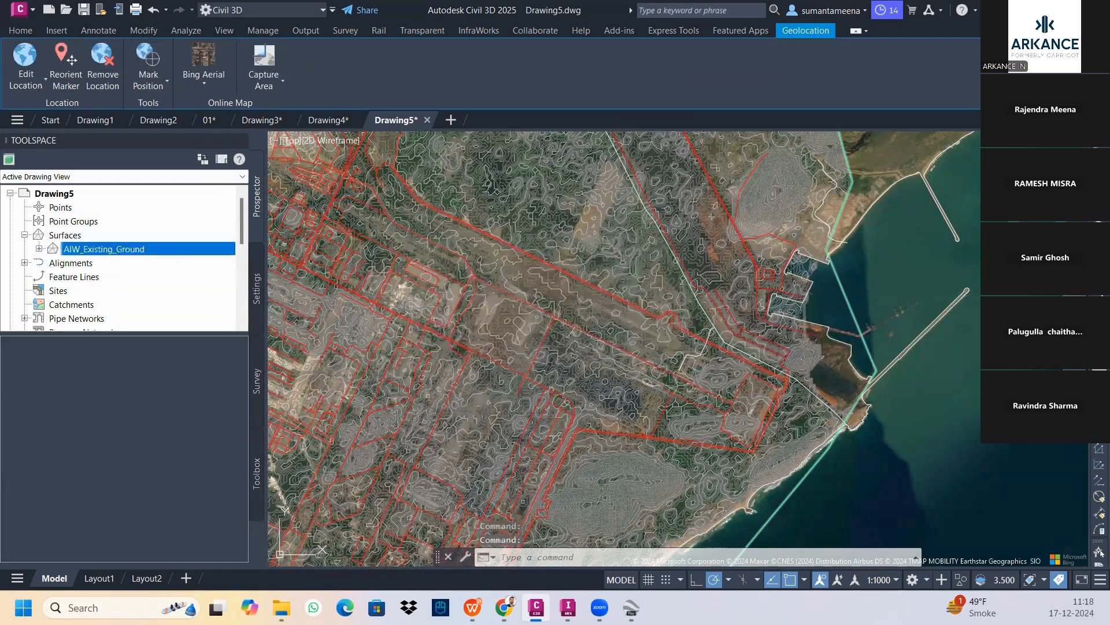
scroll(485, 301, "down", 5)
scroll(486, 301, "up", 3)
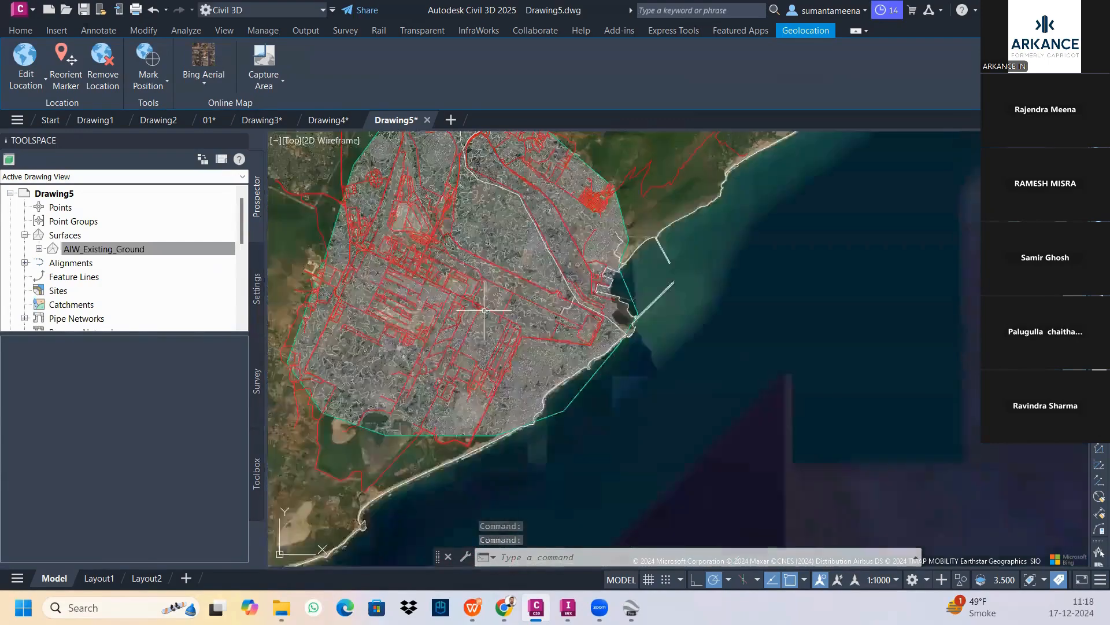
Open the AIW_Existing_Ground surface in the Object Viewer from the SW Isometric view and orbit it to examine the terrain.
scroll(484, 310, "up", 4)
key("Escape")
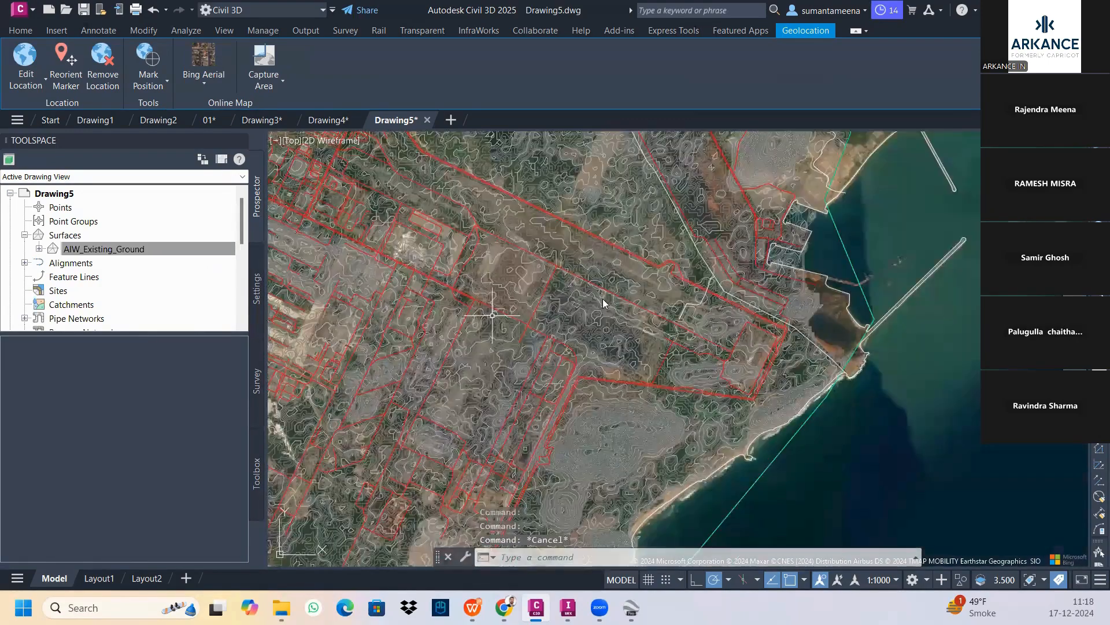
left_click(602, 298)
right_click(603, 298)
left_click(651, 253)
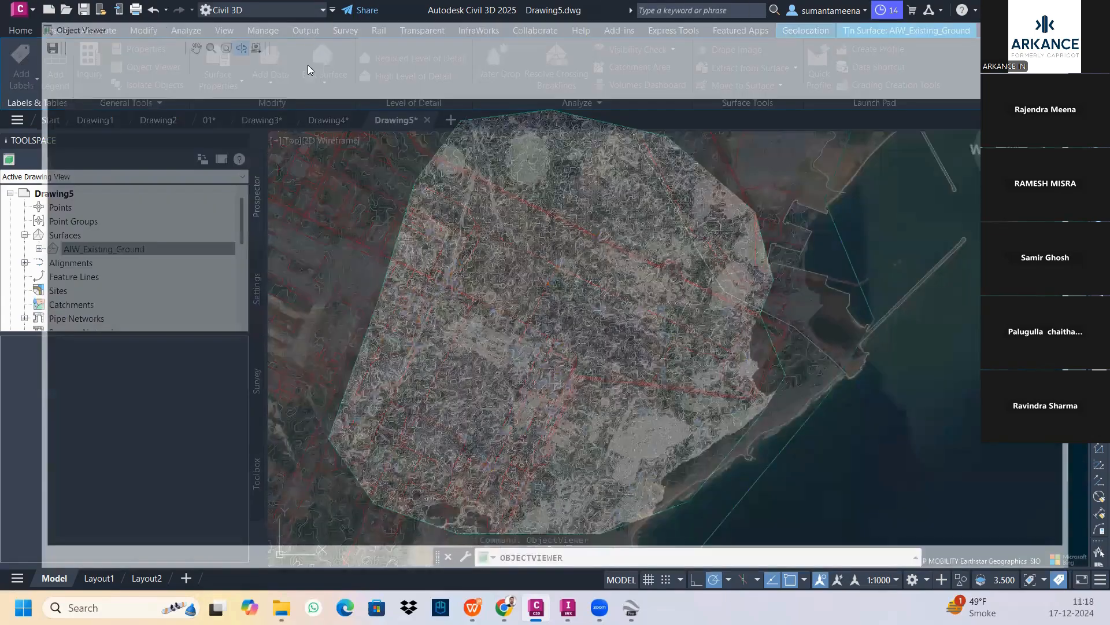
left_click(292, 26)
left_click(272, 86)
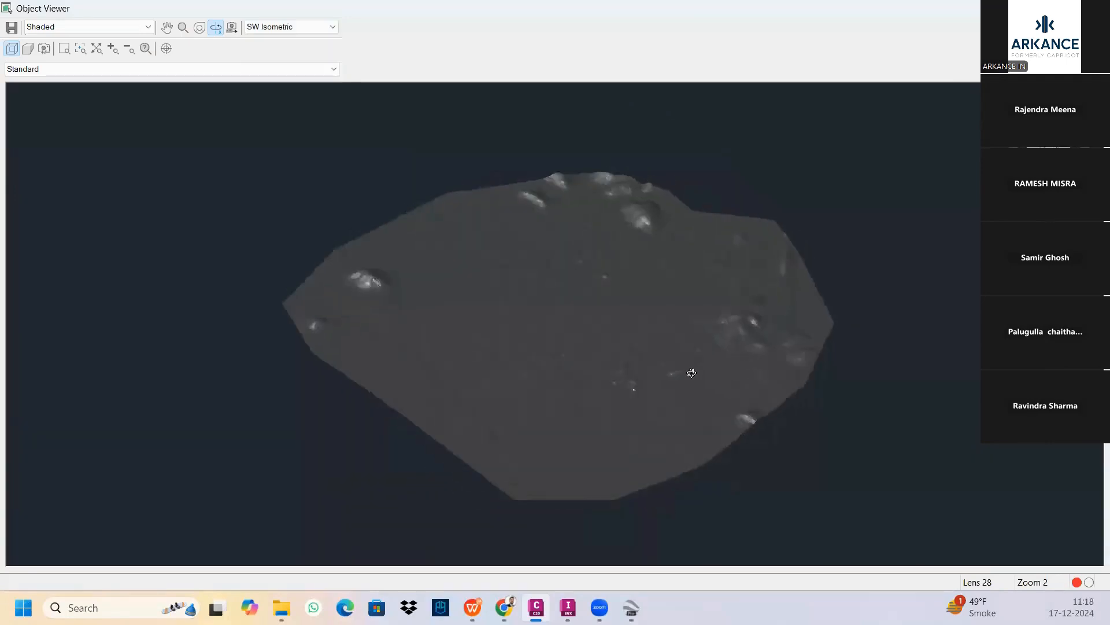
mouse_move(691, 373)
left_mouse_down()
mouse_move(706, 323)
mouse_move(533, 362)
mouse_move(725, 339)
mouse_move(736, 369)
mouse_move(619, 344)
mouse_move(471, 357)
mouse_move(474, 369)
left_mouse_up()
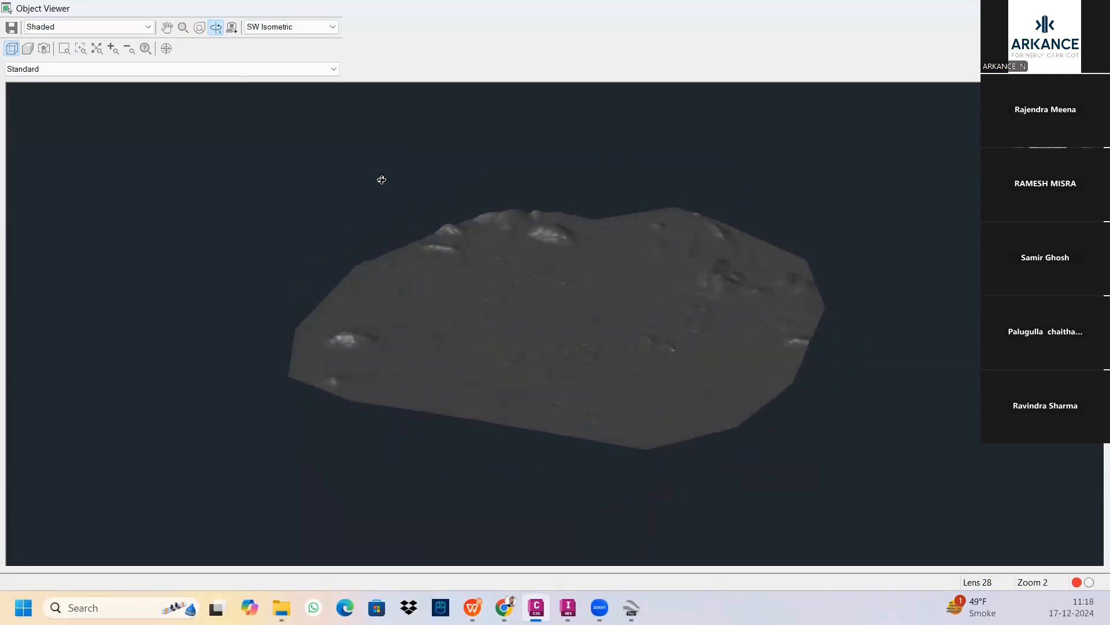
Examine the surface in the Conceptual and Shaded visual styles from another angle, and close the Object Viewer.
left_click(114, 29)
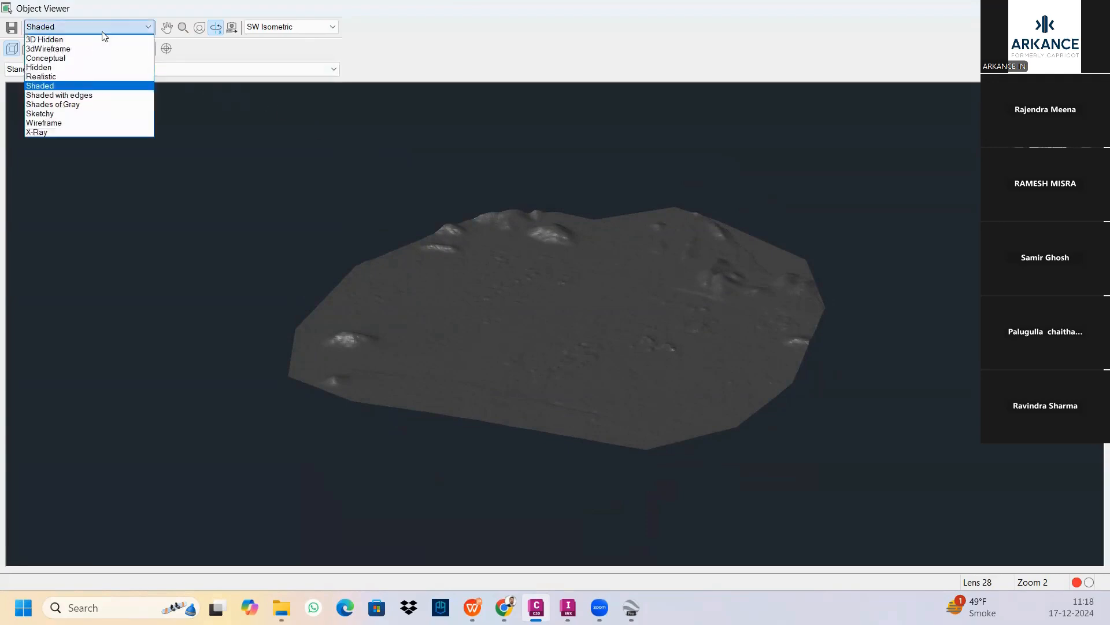
left_click(87, 79)
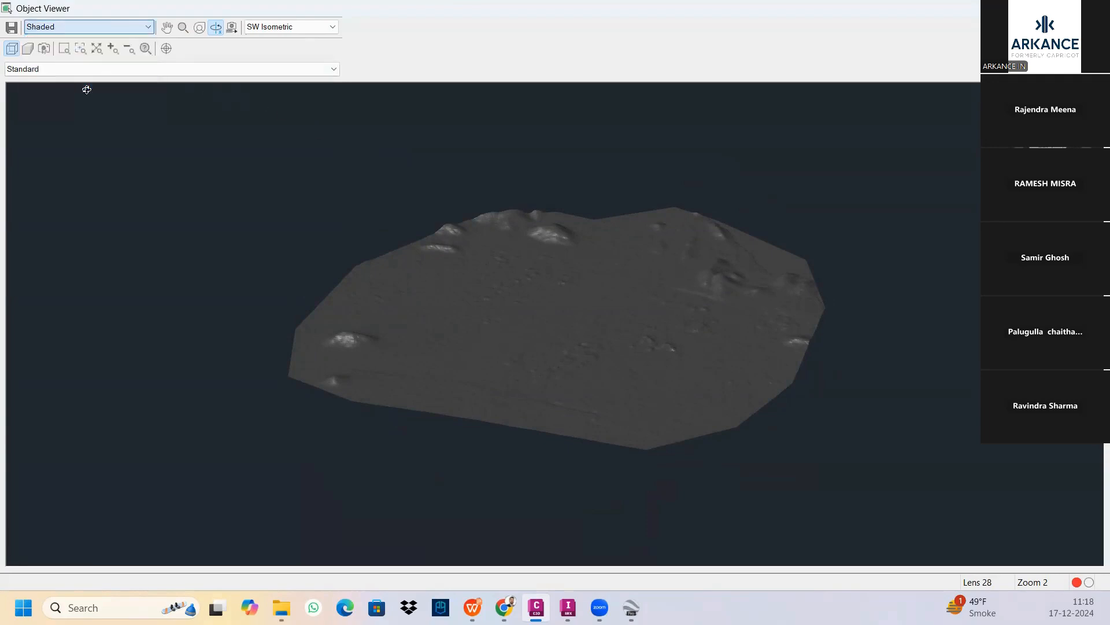
left_click(113, 29)
left_click(93, 58)
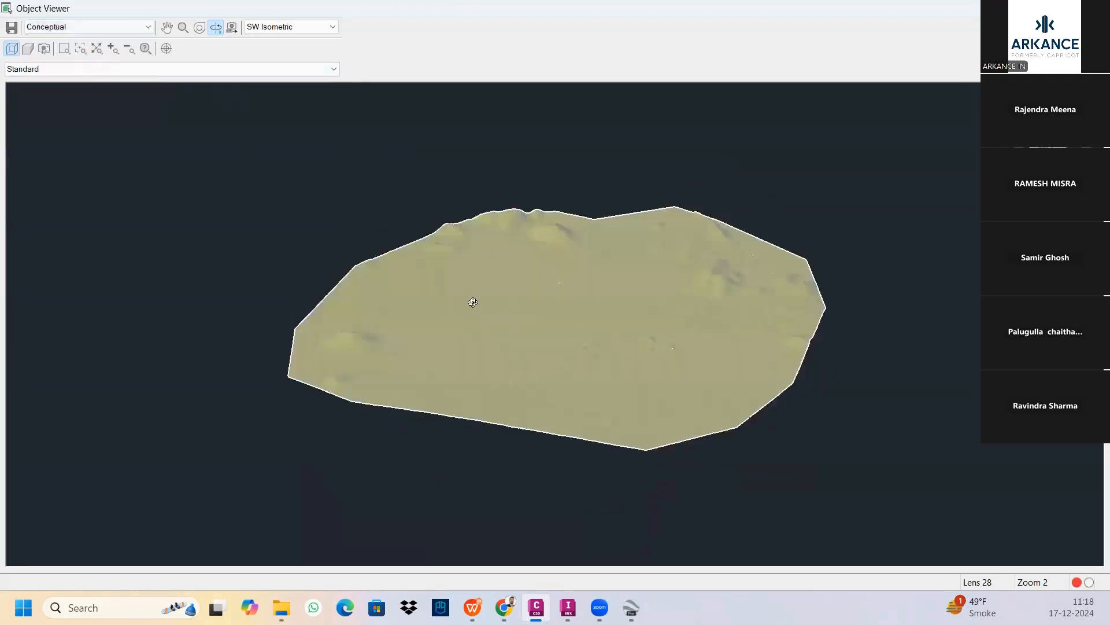
mouse_move(453, 318)
left_mouse_down()
mouse_move(603, 335)
mouse_move(568, 359)
mouse_move(483, 313)
left_mouse_up()
left_click(94, 27)
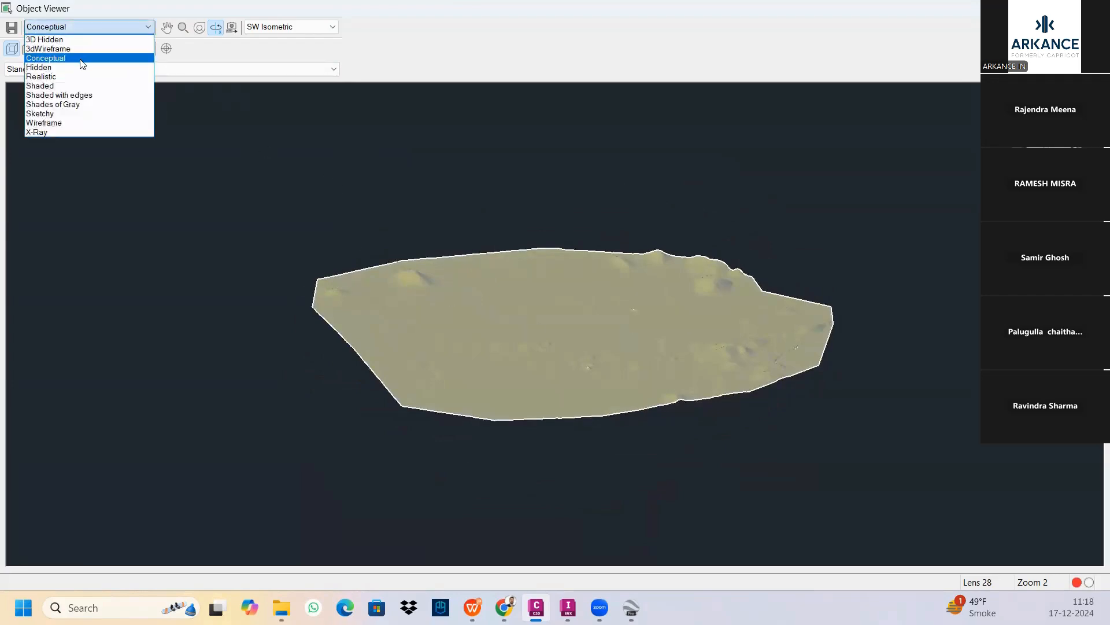
left_click(80, 61)
left_click(99, 27)
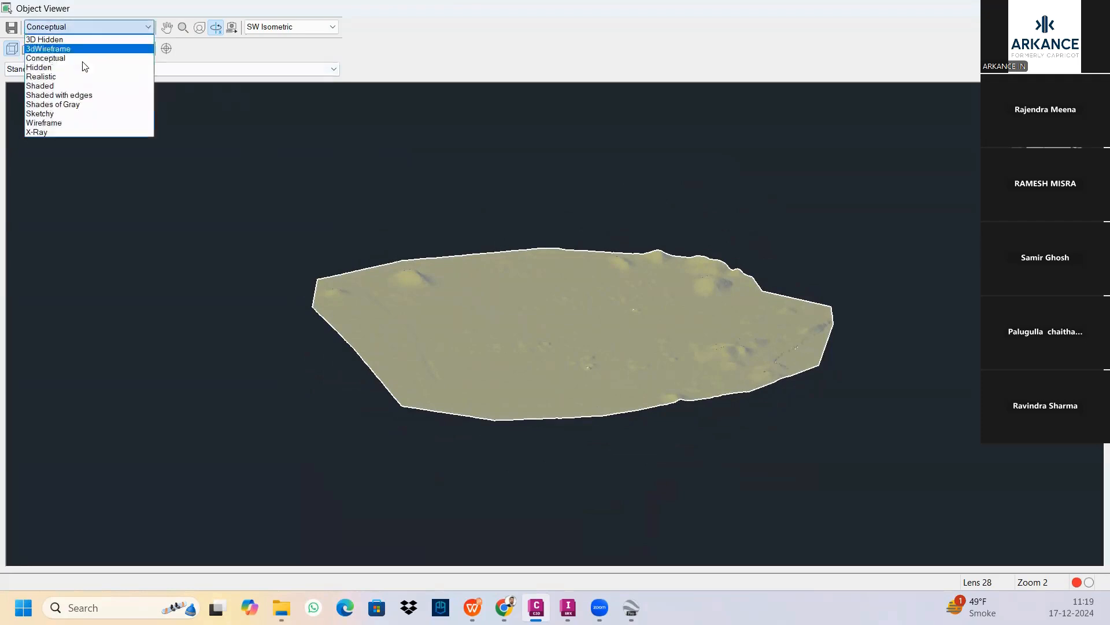
left_click(75, 90)
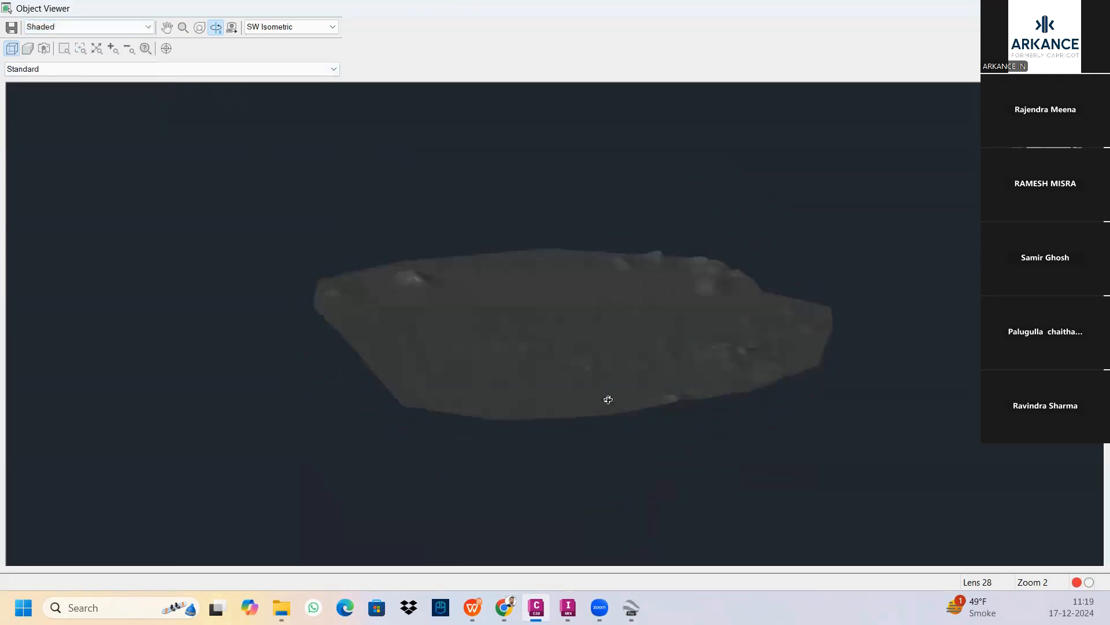
scroll(682, 357, "up", 5)
scroll(688, 358, "down", 5)
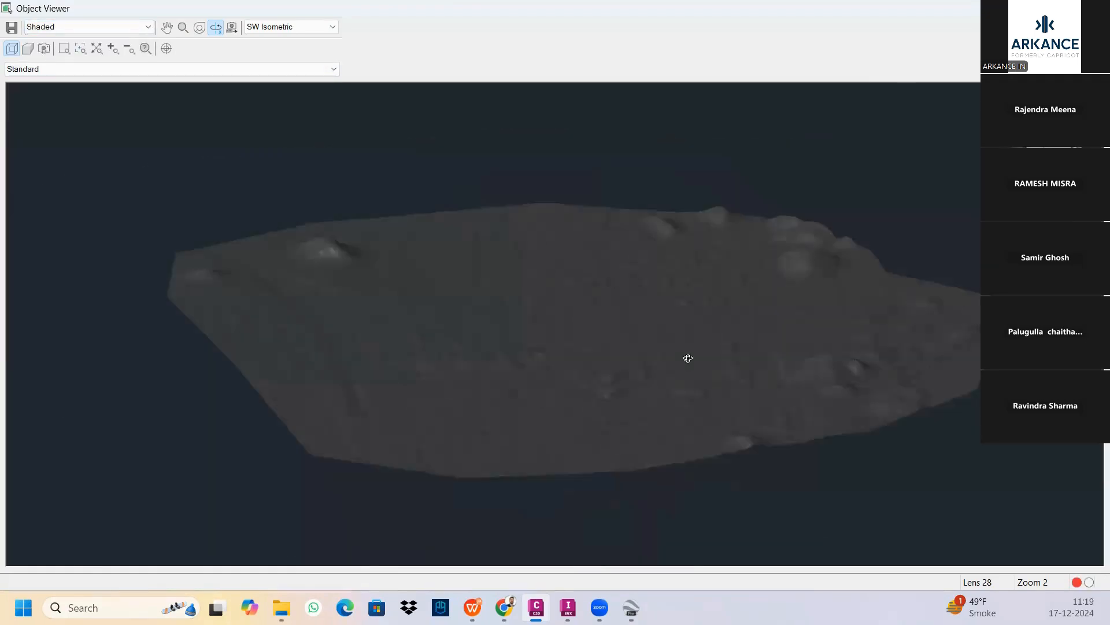
key("Escape")
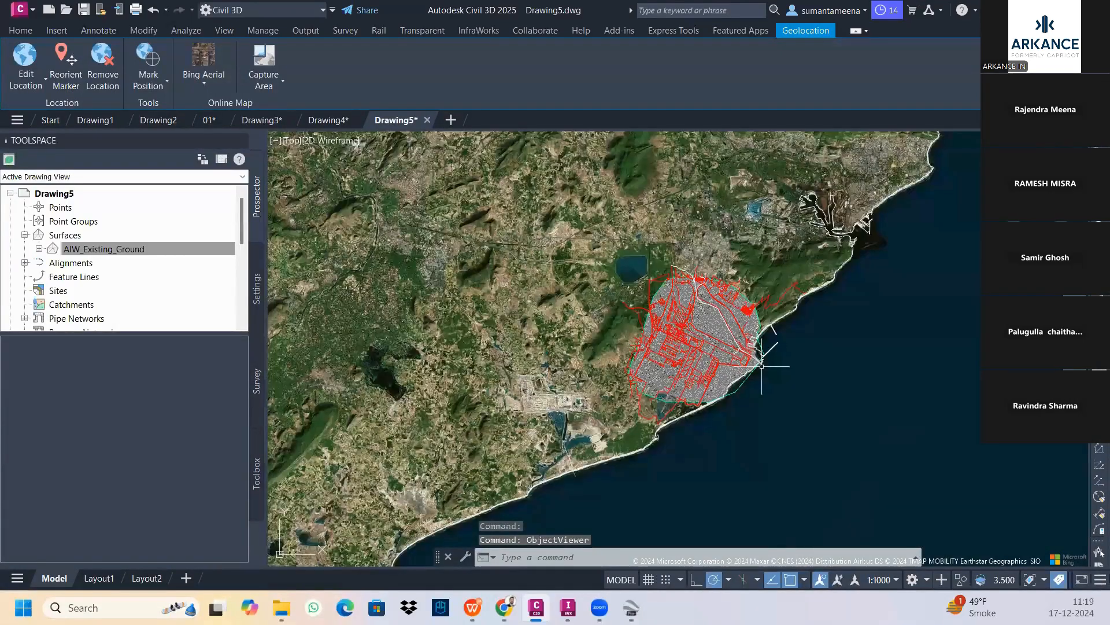
Capture a rectangular area of the Bing Aerial map that encloses the whole existing ground surface.
middle_click_drag(762, 365, 646, 340)
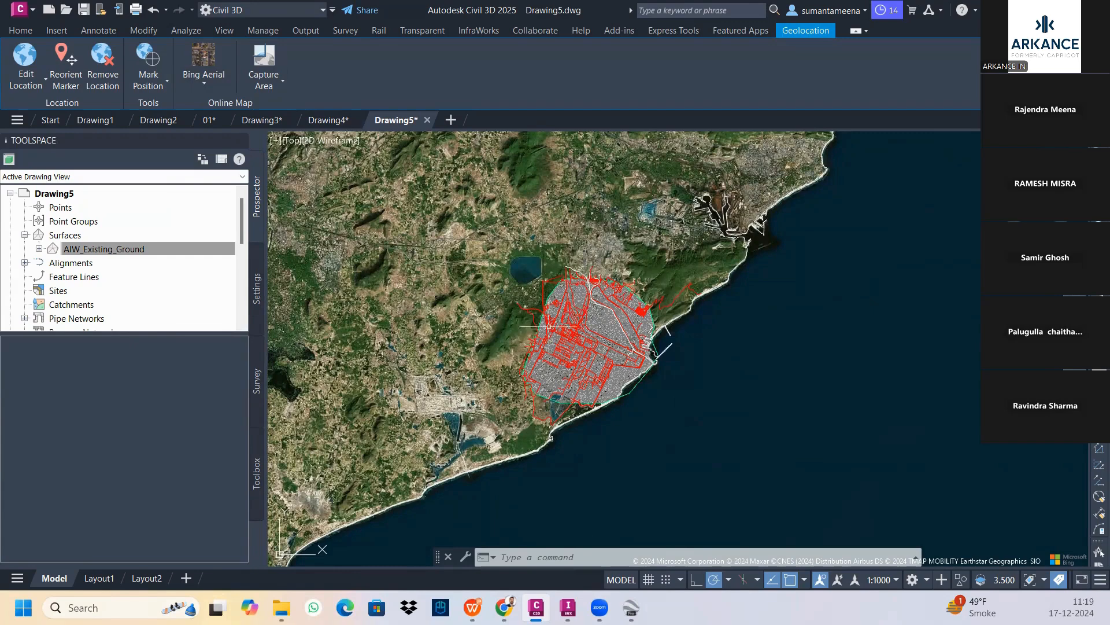
scroll(549, 327, "up", 2)
scroll(549, 327, "up", 2)
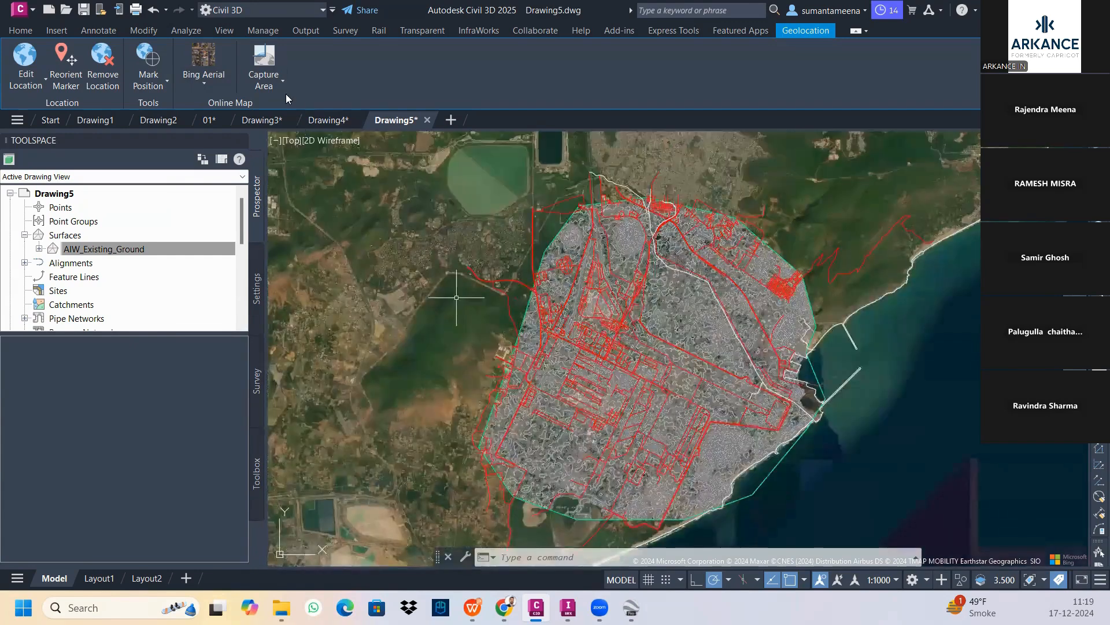
left_click(267, 74)
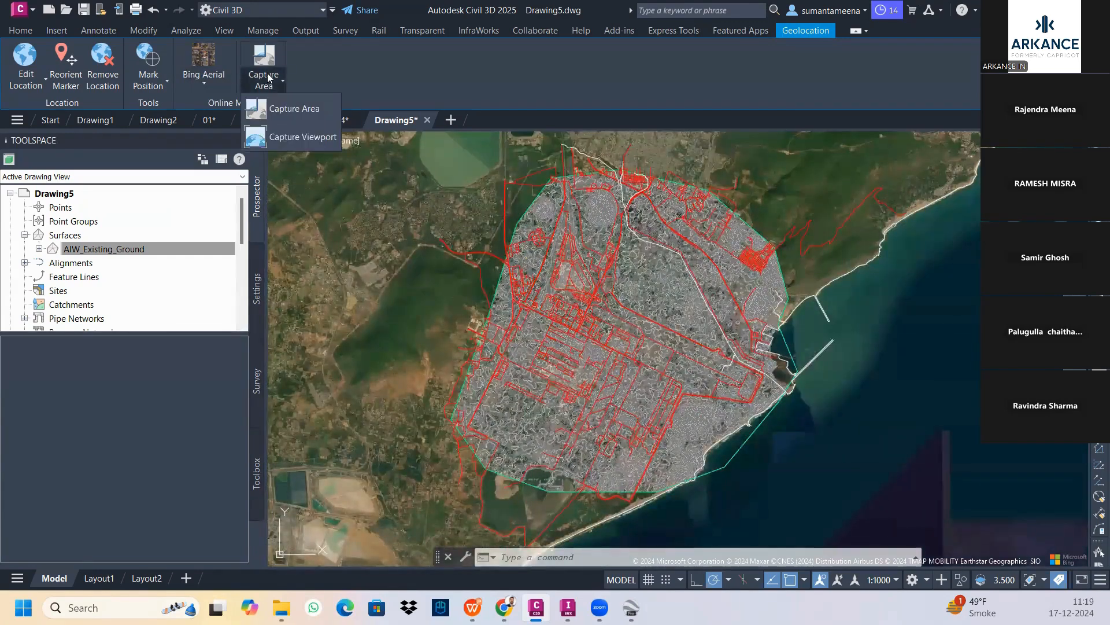
left_click(282, 110)
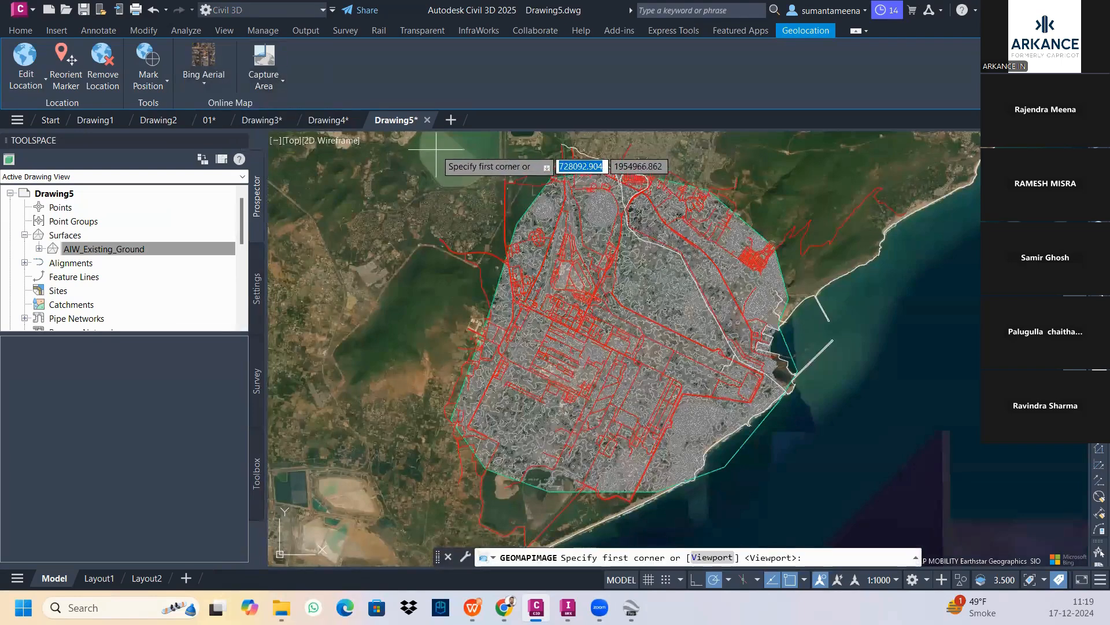
left_click(439, 143)
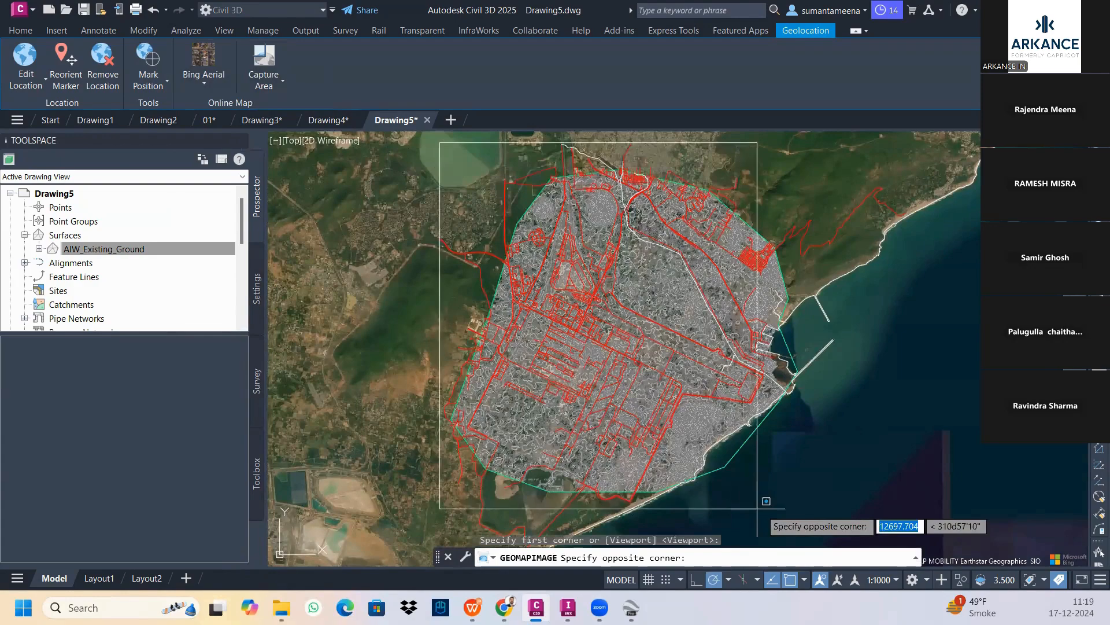
left_click(845, 508)
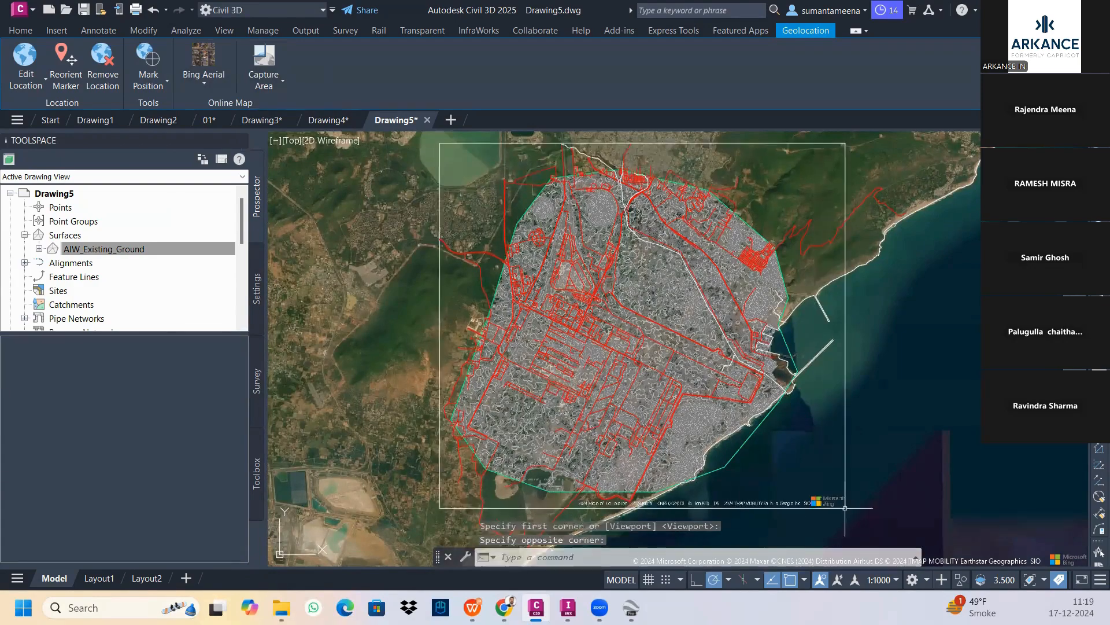
Turn off the online map and set the captured map image's resolution to Very Fine.
left_click(204, 78)
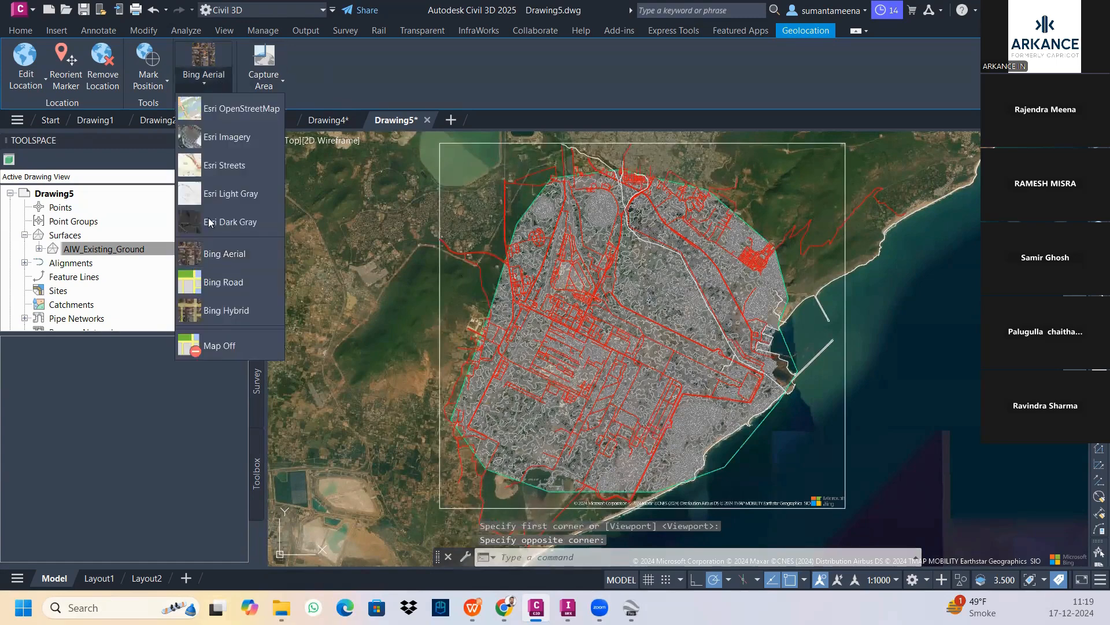
left_click(220, 345)
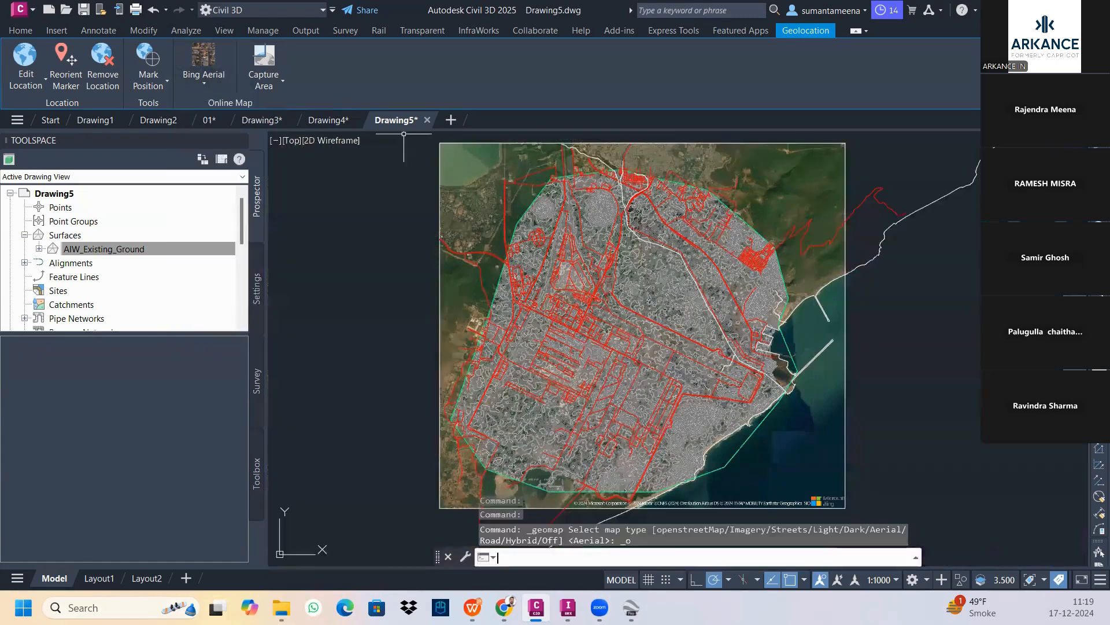
left_click(845, 318)
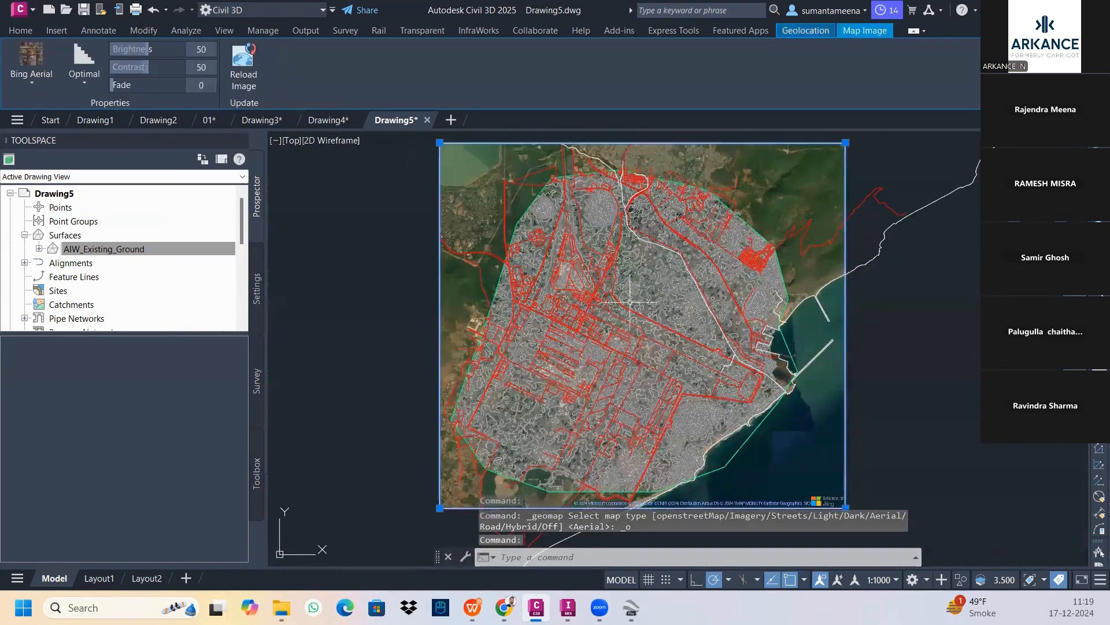
left_click(86, 80)
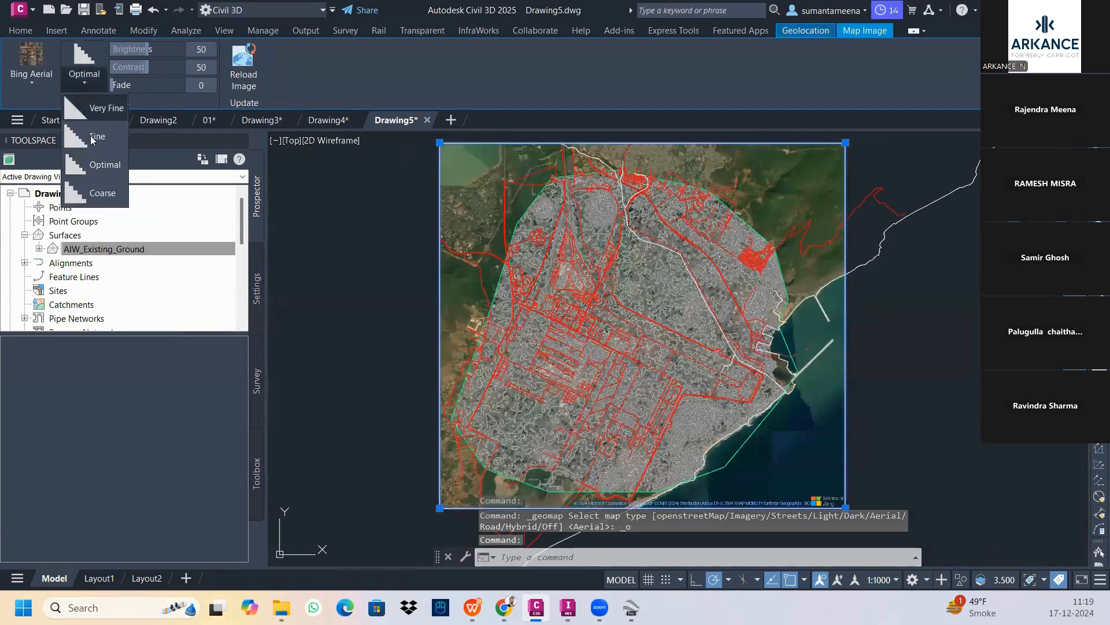
left_click(91, 157)
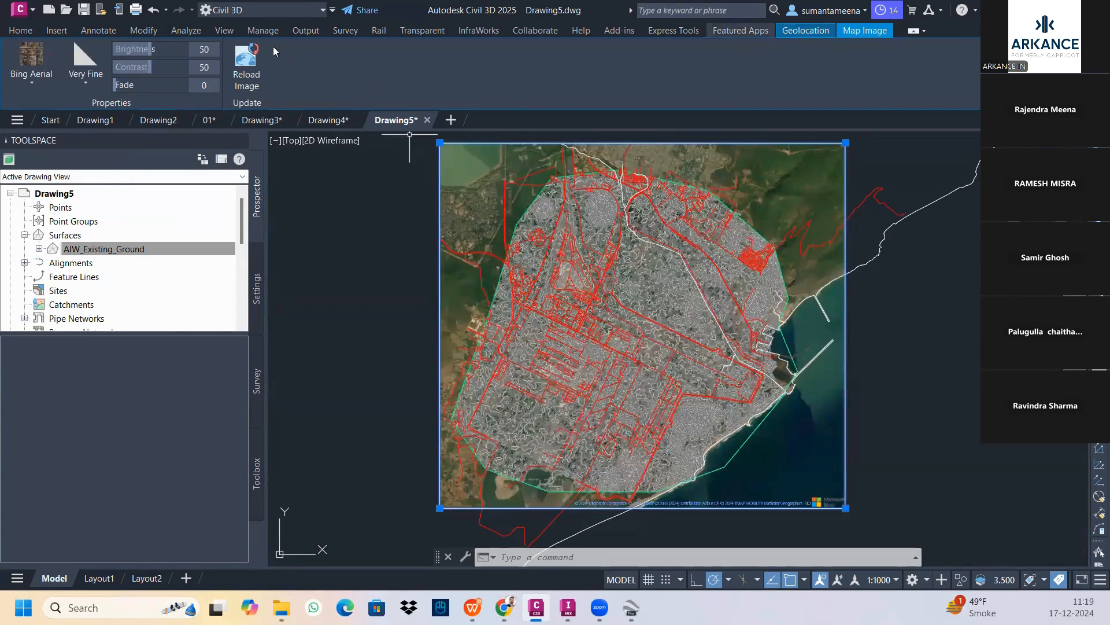
left_click(26, 30)
key("Escape")
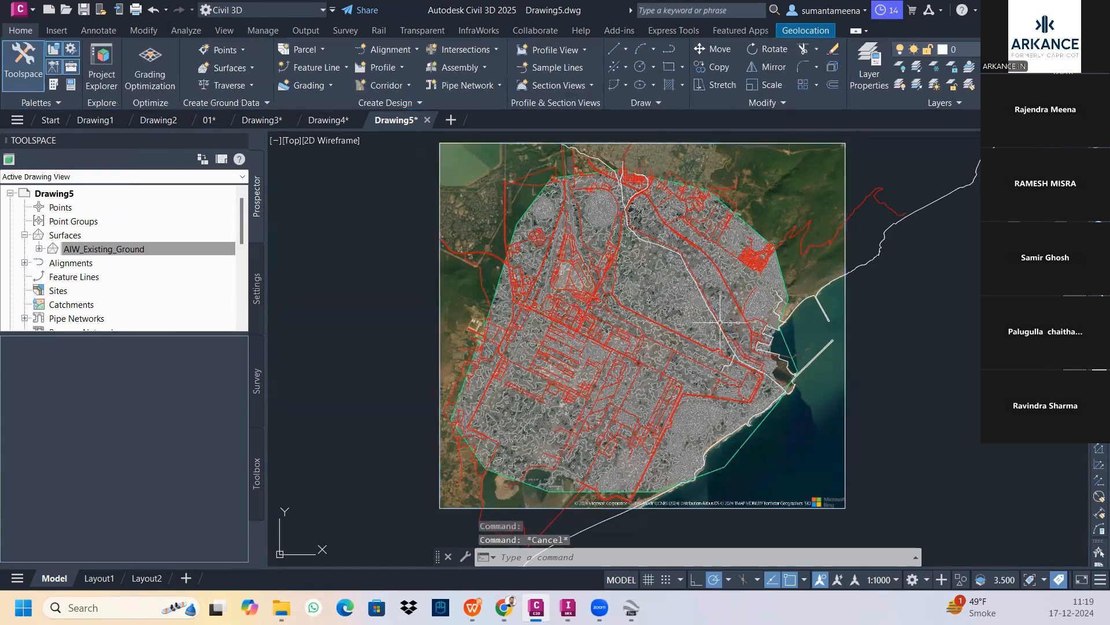
key("Escape")
Inspect the captured image's coverage along the coast and select the winding hillside road alignment to check its route.
scroll(805, 347, "down", 6)
middle_click_drag(806, 349, 587, 273)
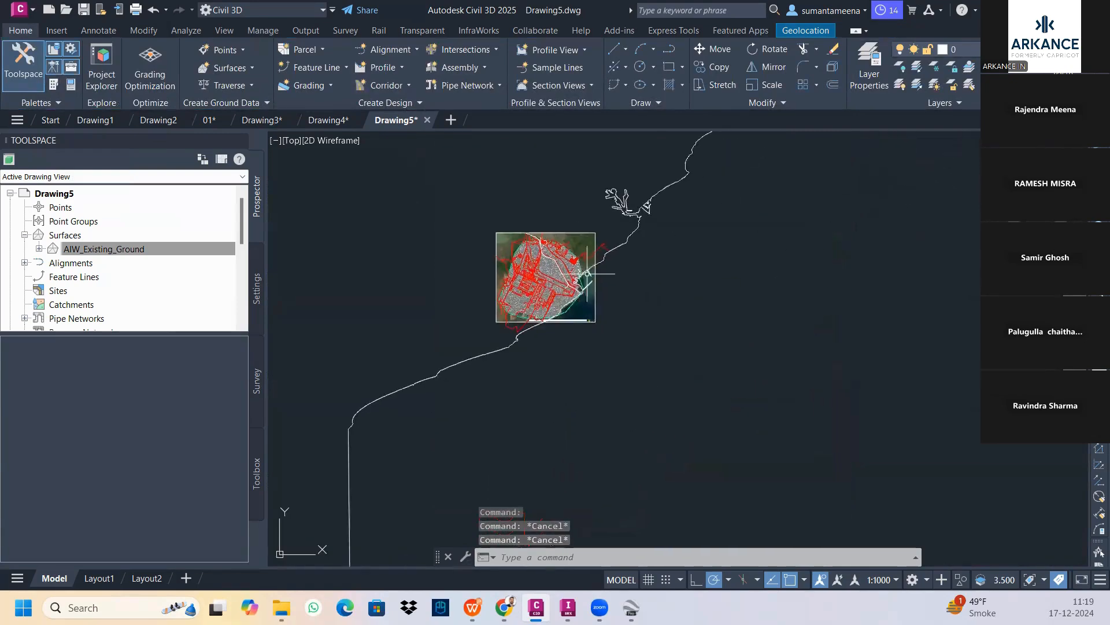
scroll(587, 274, "up", 5)
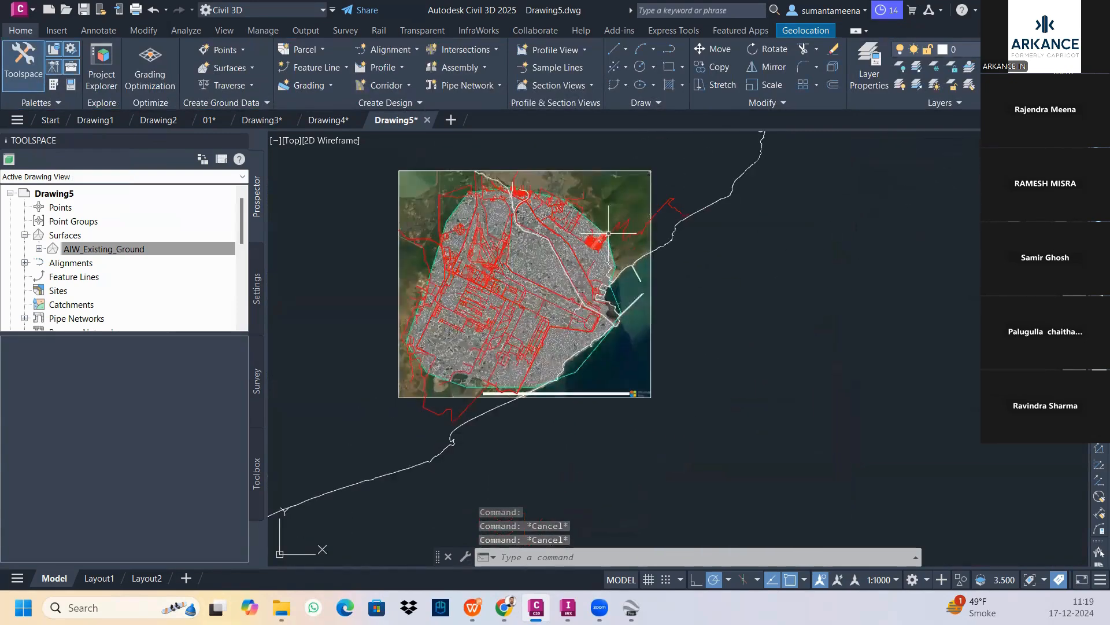
scroll(608, 234, "up", 8)
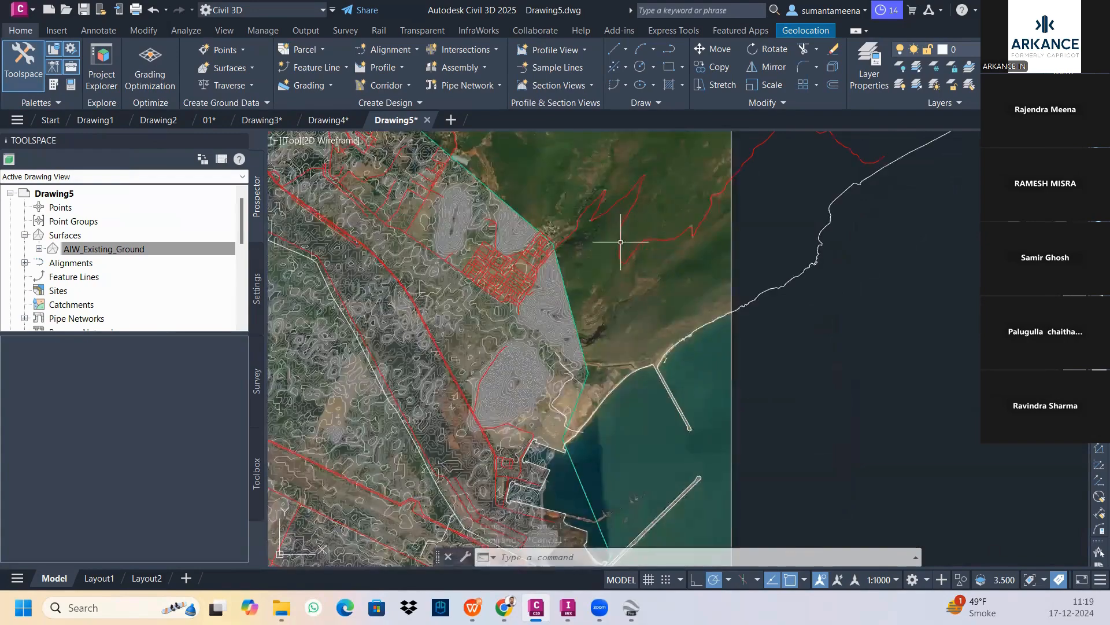
left_click(620, 242)
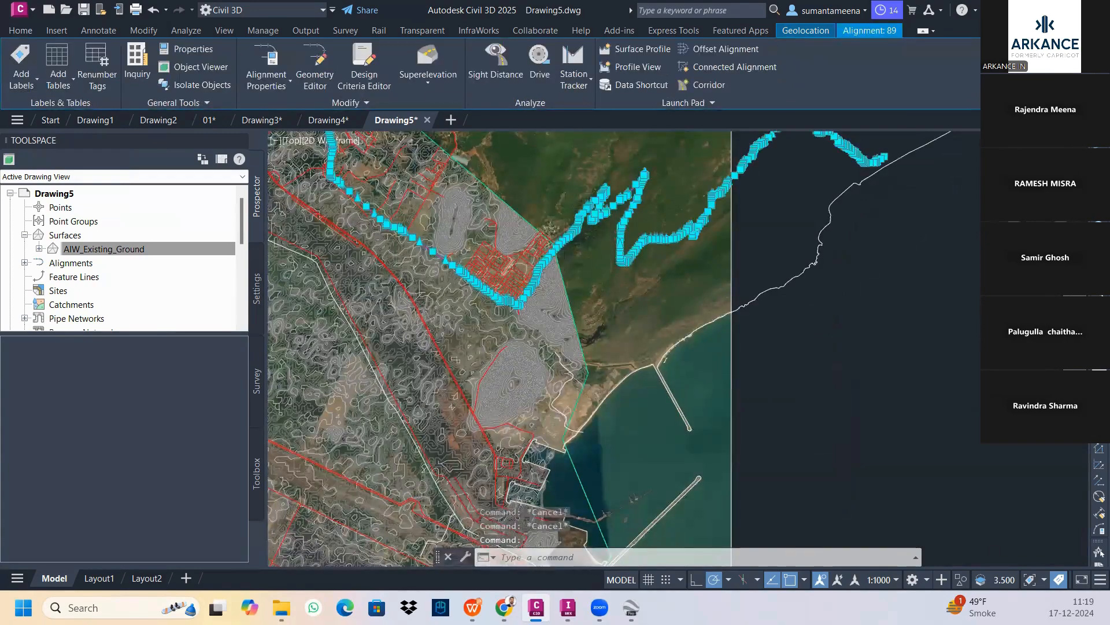
scroll(519, 248, "up", 4)
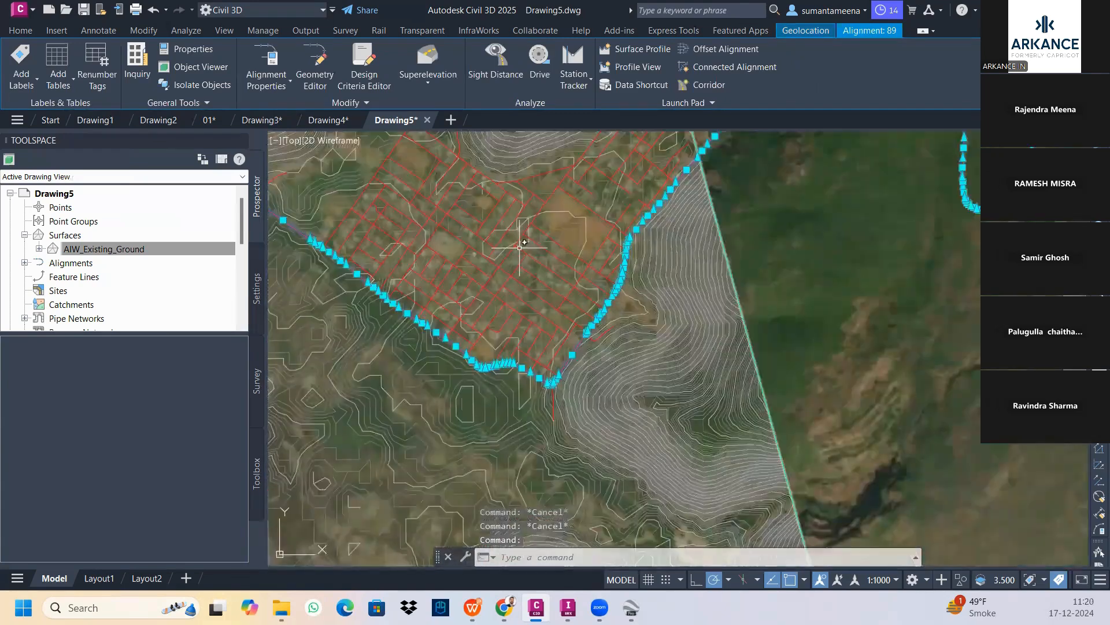
scroll(527, 251, "down", 4)
key("Escape")
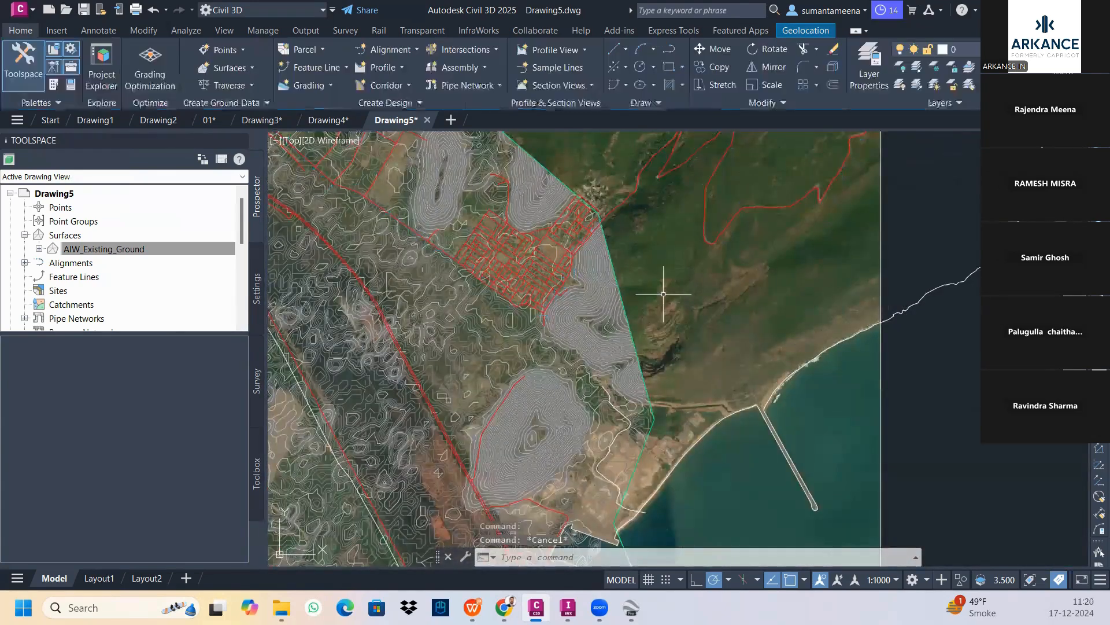
Expand the drawing's alignments and list its centerline alignments.
scroll(632, 325, "down", 3)
scroll(536, 341, "down", 3)
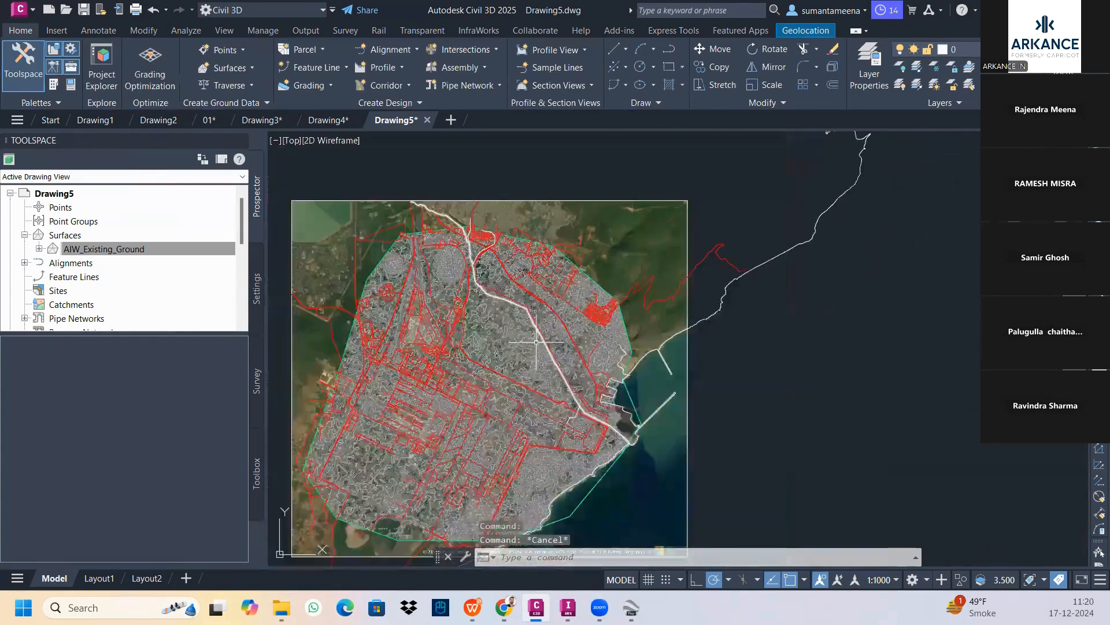
middle_click_drag(536, 342, 641, 310)
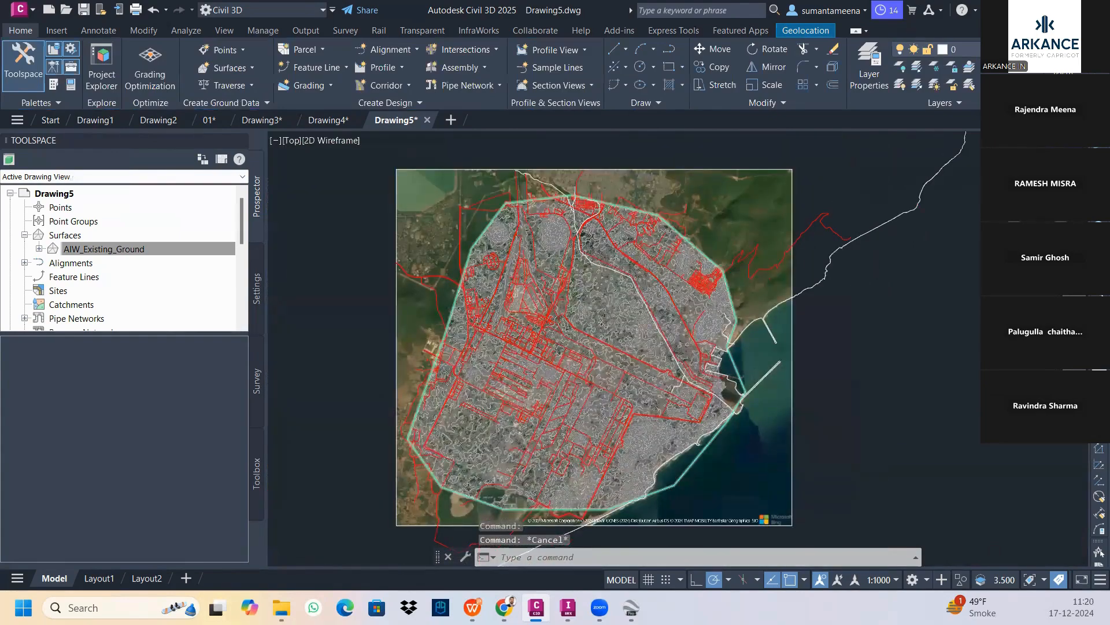
scroll(639, 286, "up", 2)
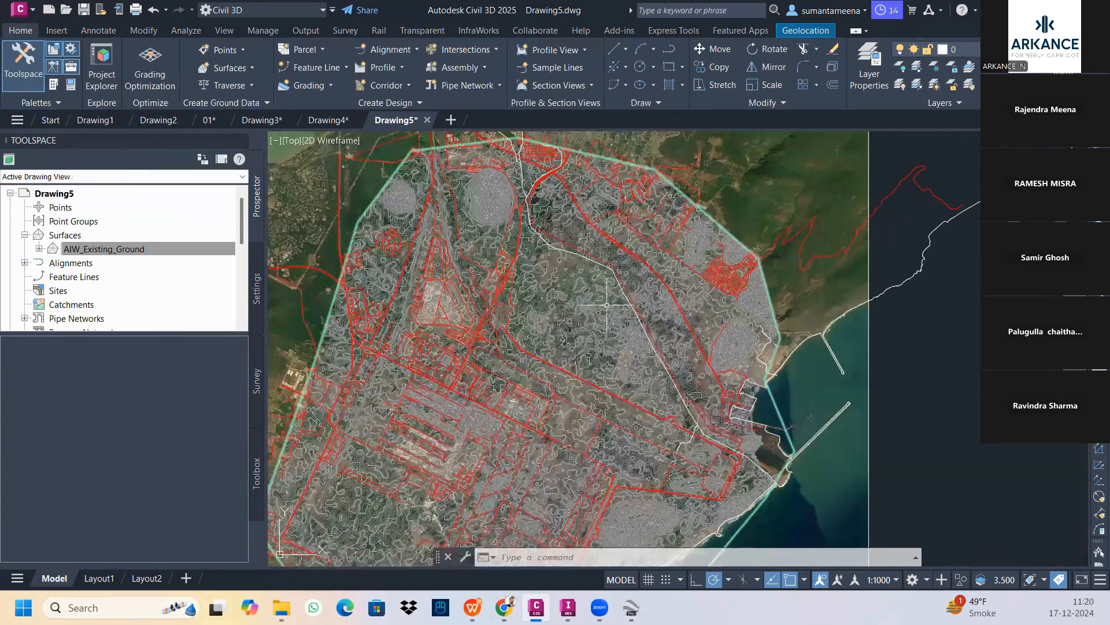
left_click(25, 263)
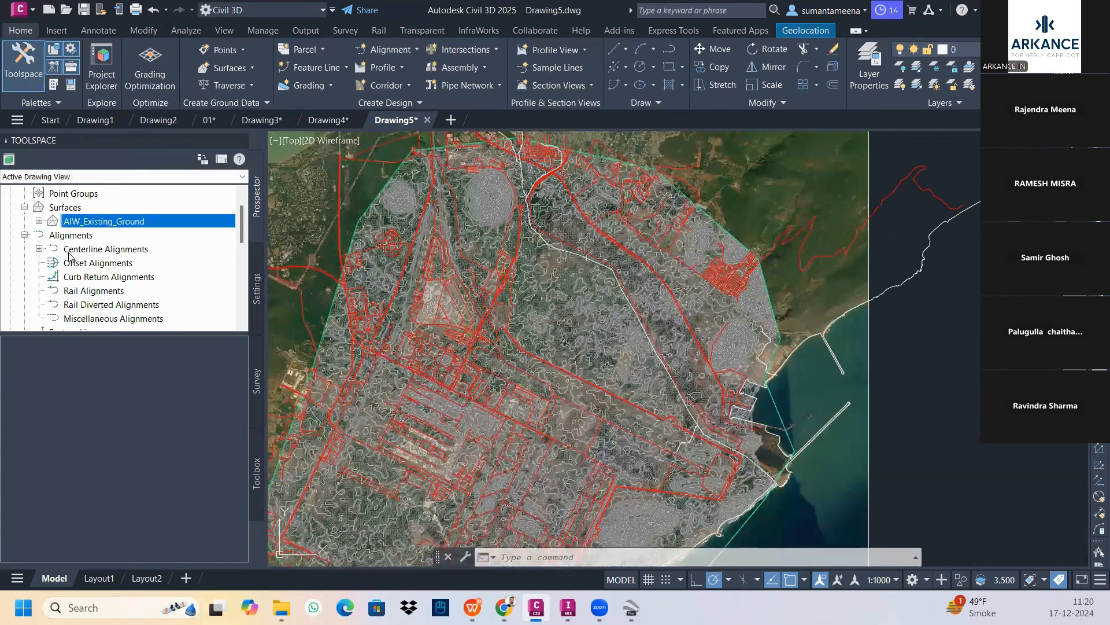
left_click(38, 250)
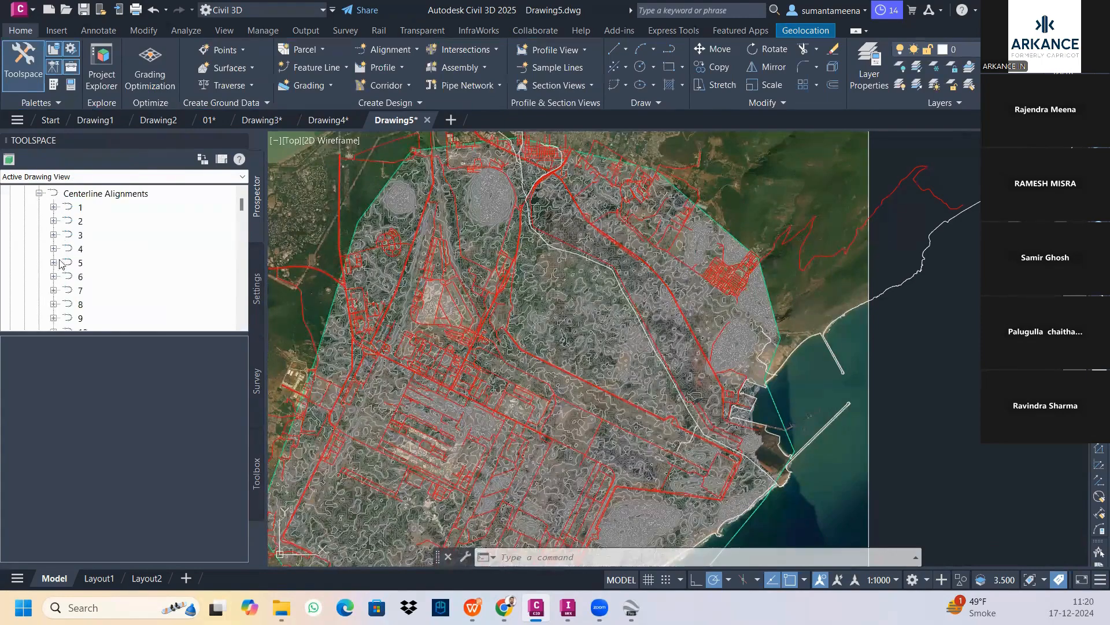
Select centerline alignment 1 from the alignment list to locate it in the drawing, and look through the remaining numbered alignments.
left_click(81, 208)
right_click(81, 211)
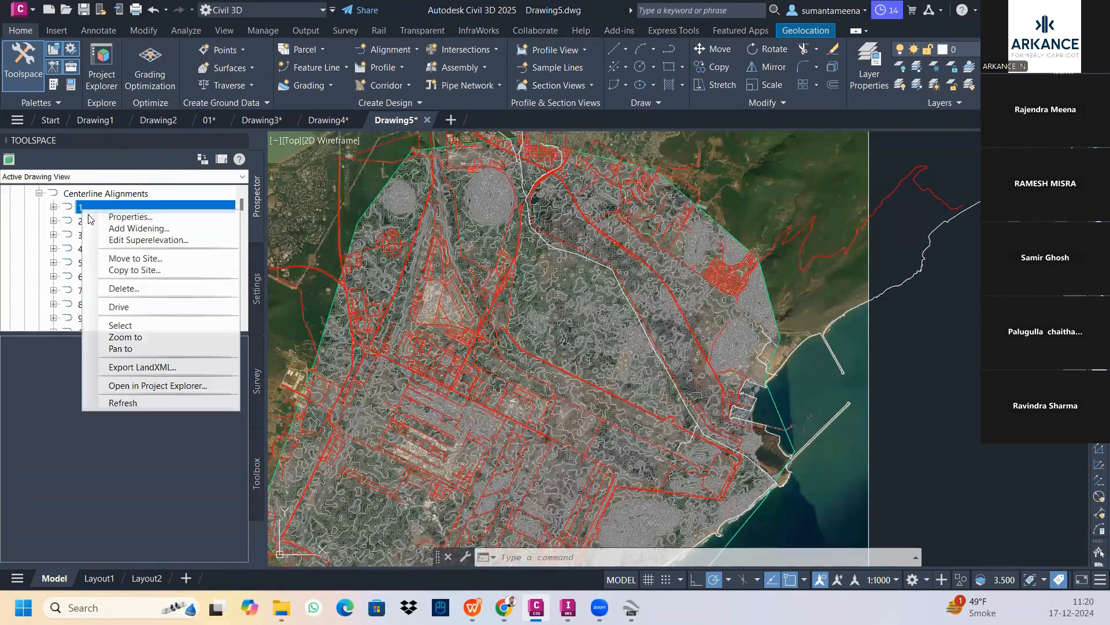
left_click(107, 325)
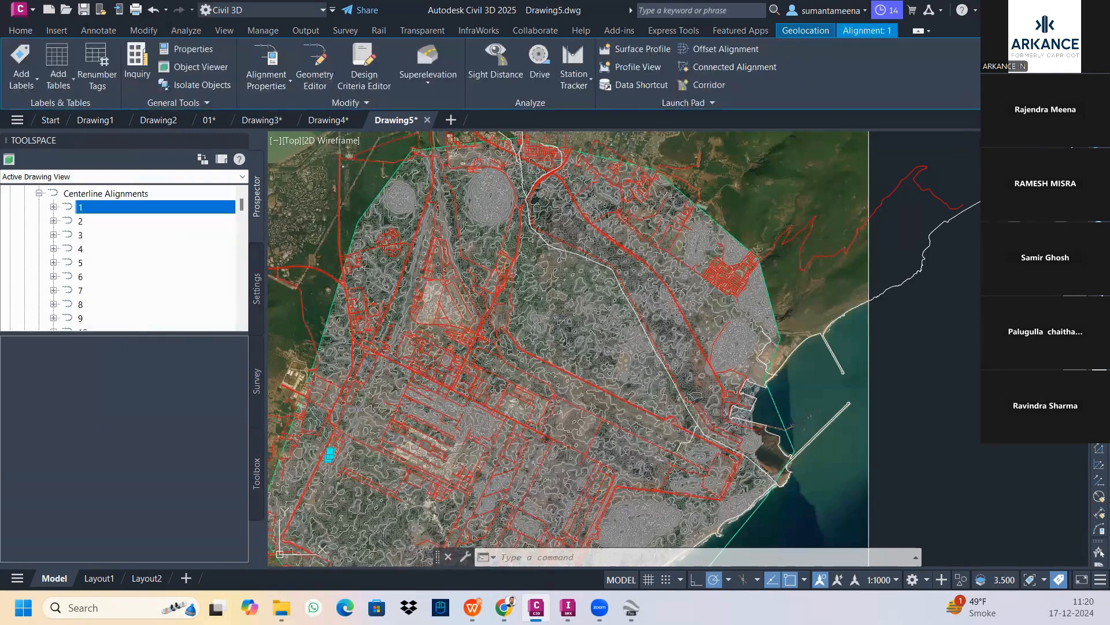
scroll(338, 470, "up", 5)
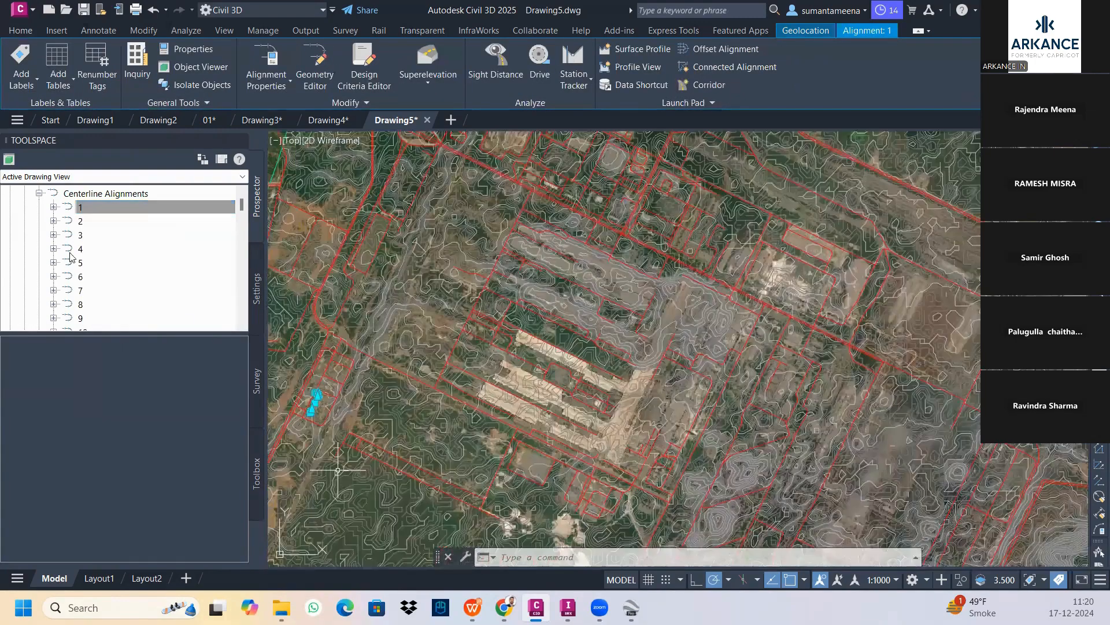
scroll(99, 273, "down", 20)
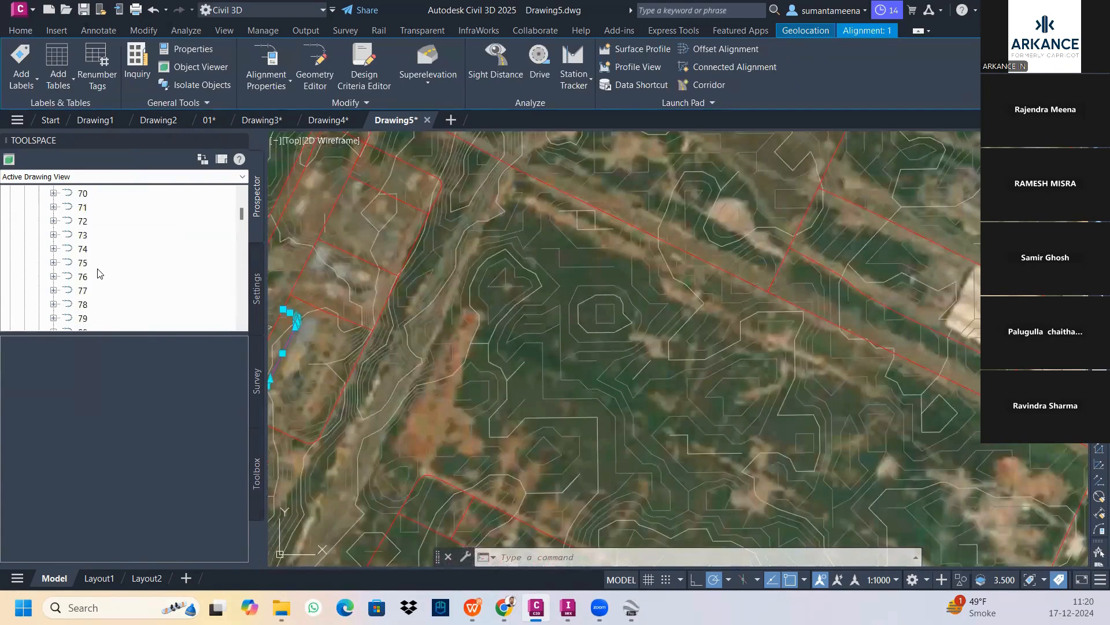
scroll(99, 273, "down", 20)
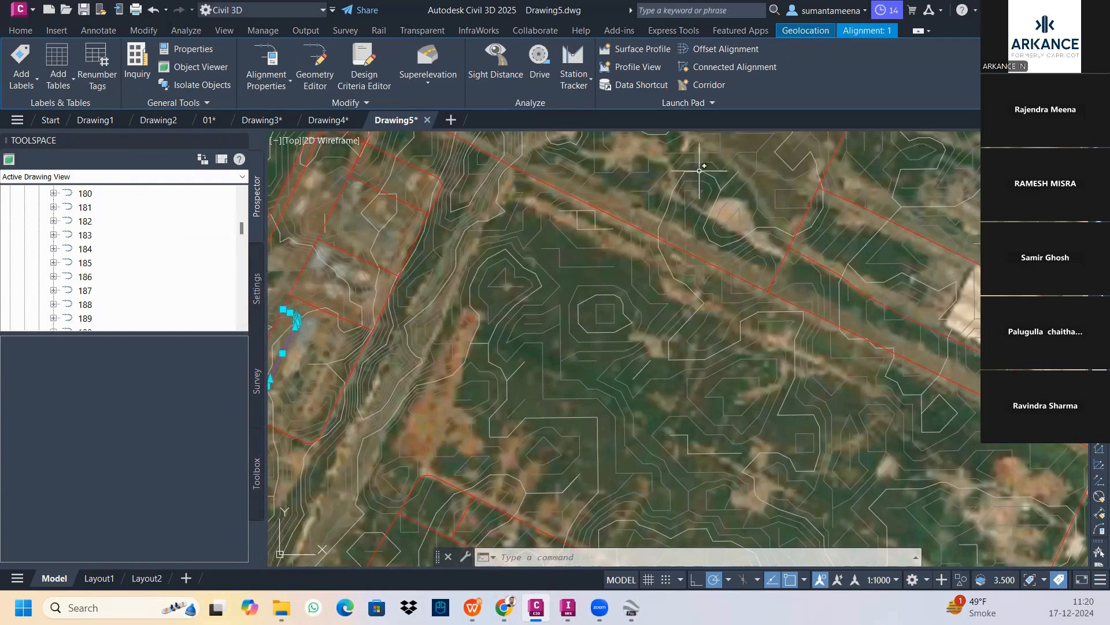
scroll(665, 228, "down", 5)
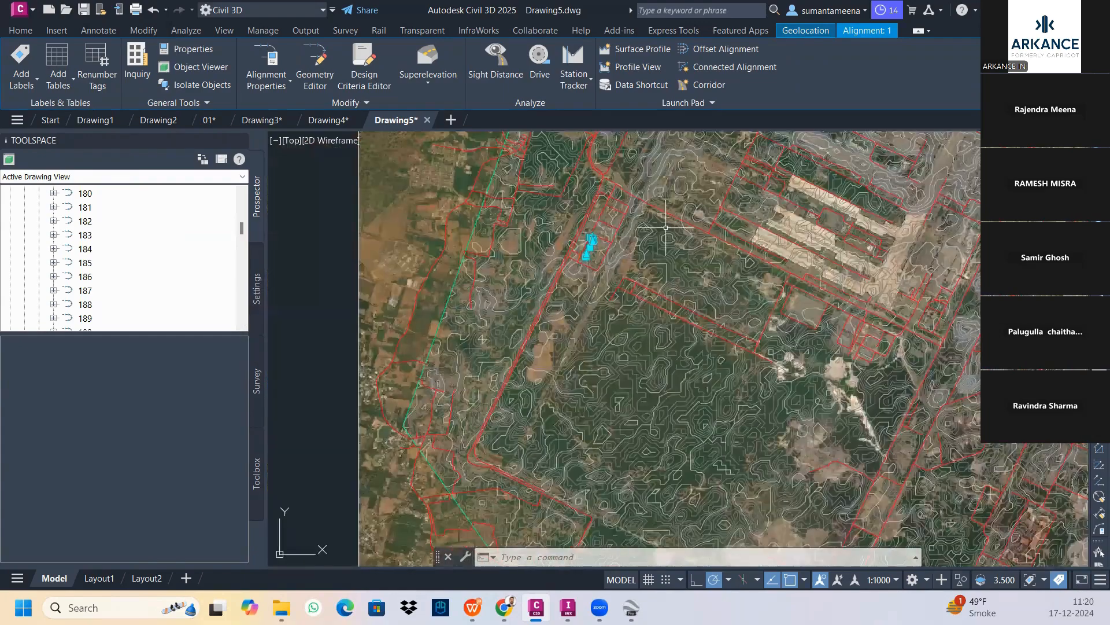
scroll(666, 227, "down", 8)
middle_click_drag(735, 222, 595, 328)
key("Escape")
key("Escape")
scroll(716, 299, "up", 4)
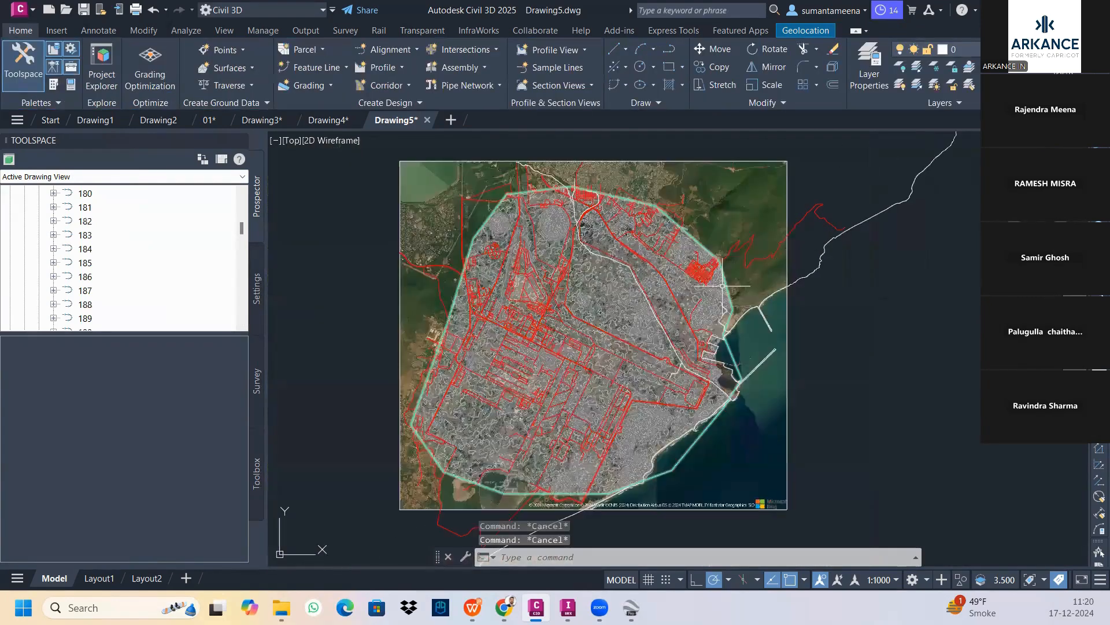
Check which surface styles are available in the properties of the AIW_Existing_Ground surface, then close them without changing the style.
mouse_move(716, 299)
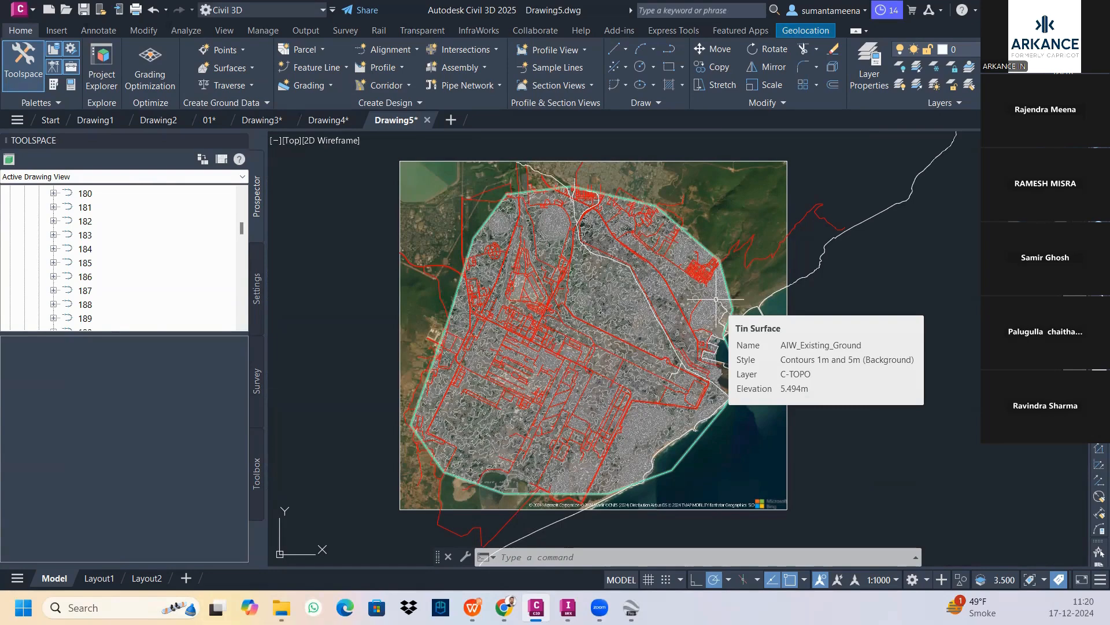
key("Escape")
right_click(730, 316)
key("Escape")
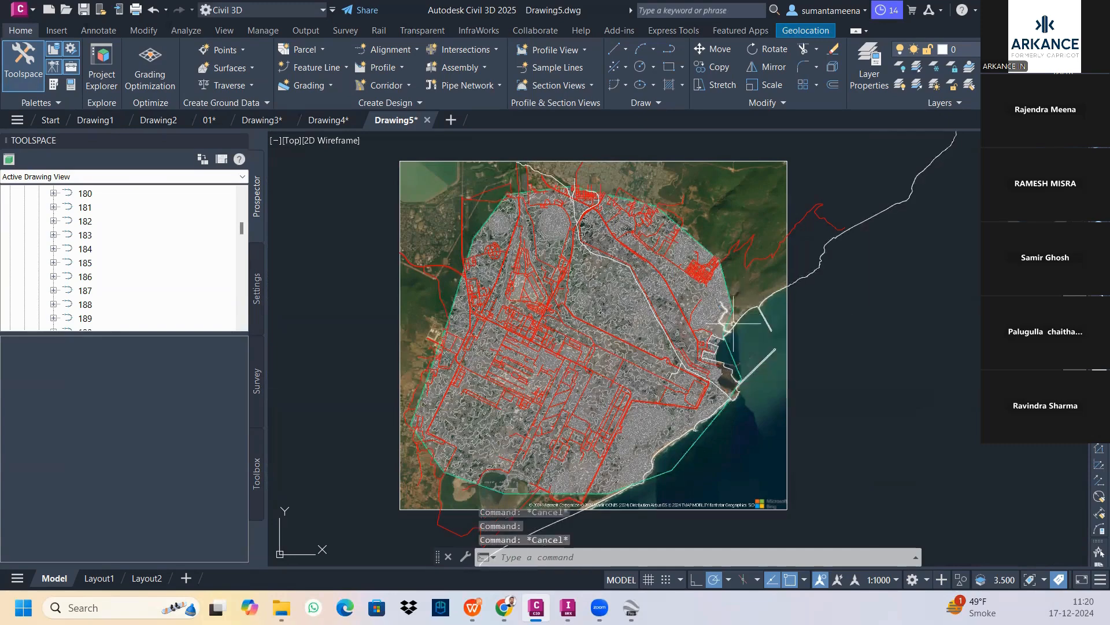
left_click(734, 333)
right_click(737, 345)
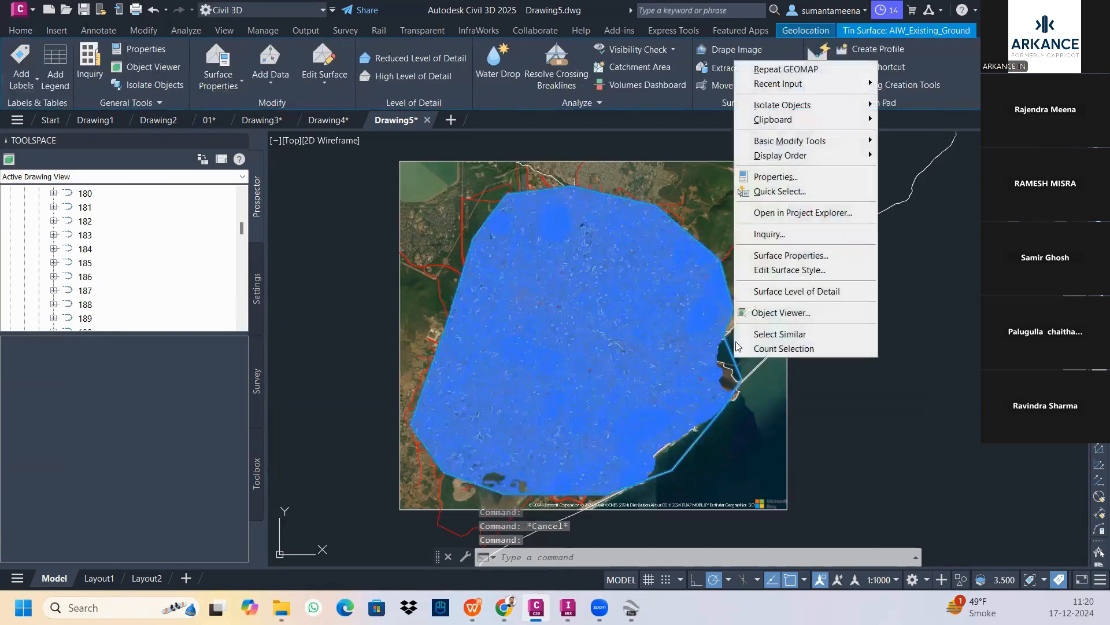
left_click(775, 255)
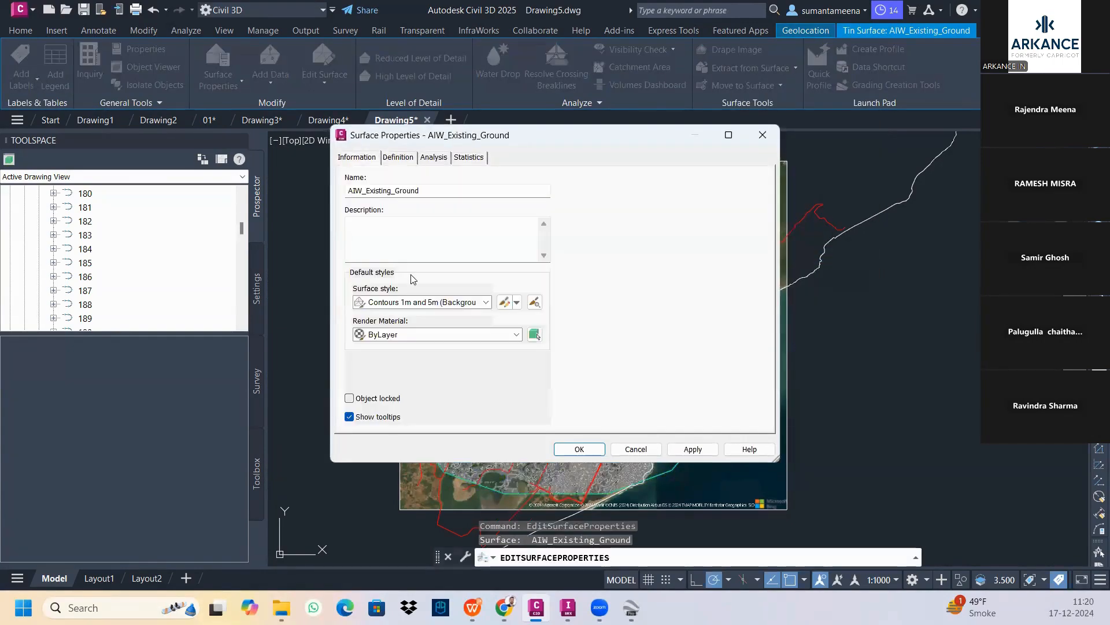
left_click(457, 302)
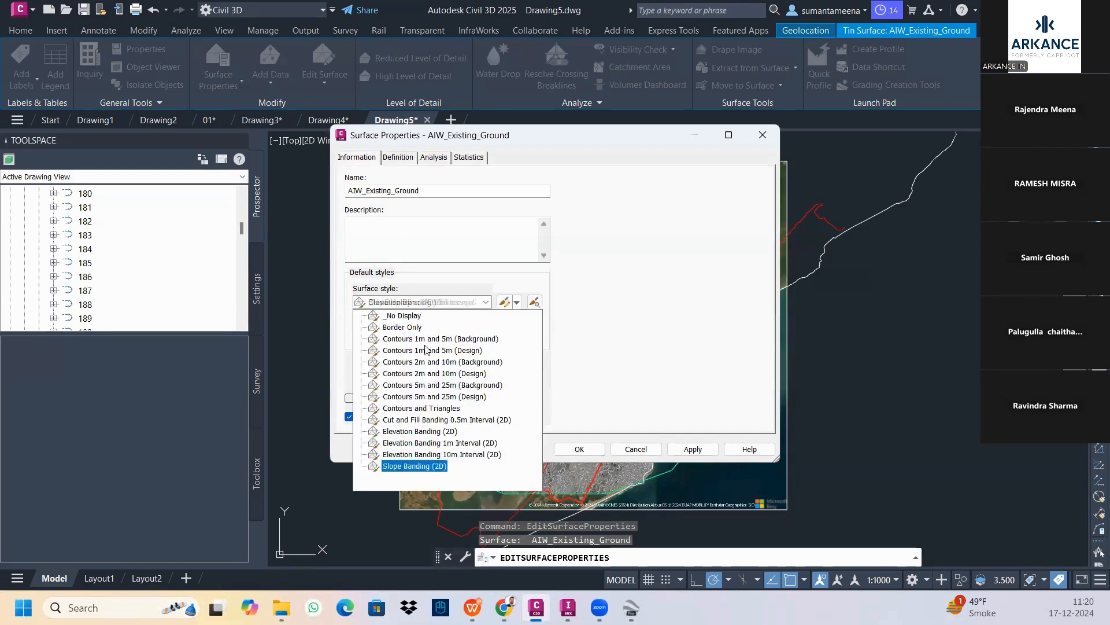
left_click(456, 339)
left_click(762, 136)
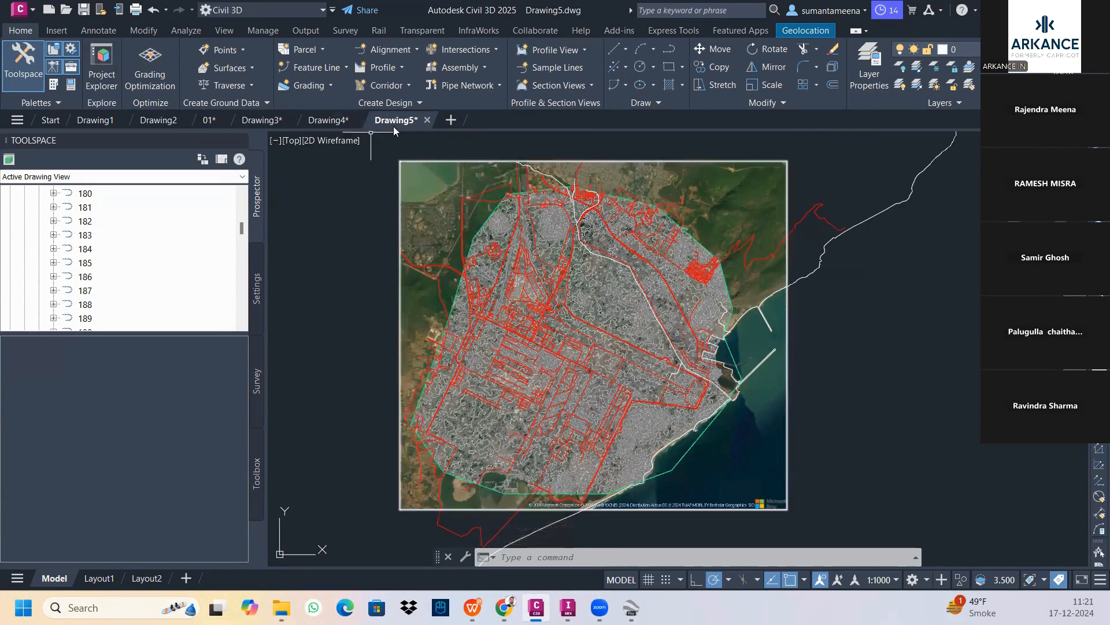
Save the drawing as VIKS in the RITES DATA folder, in AutoCAD 2018 Drawing format.
left_click(37, 11)
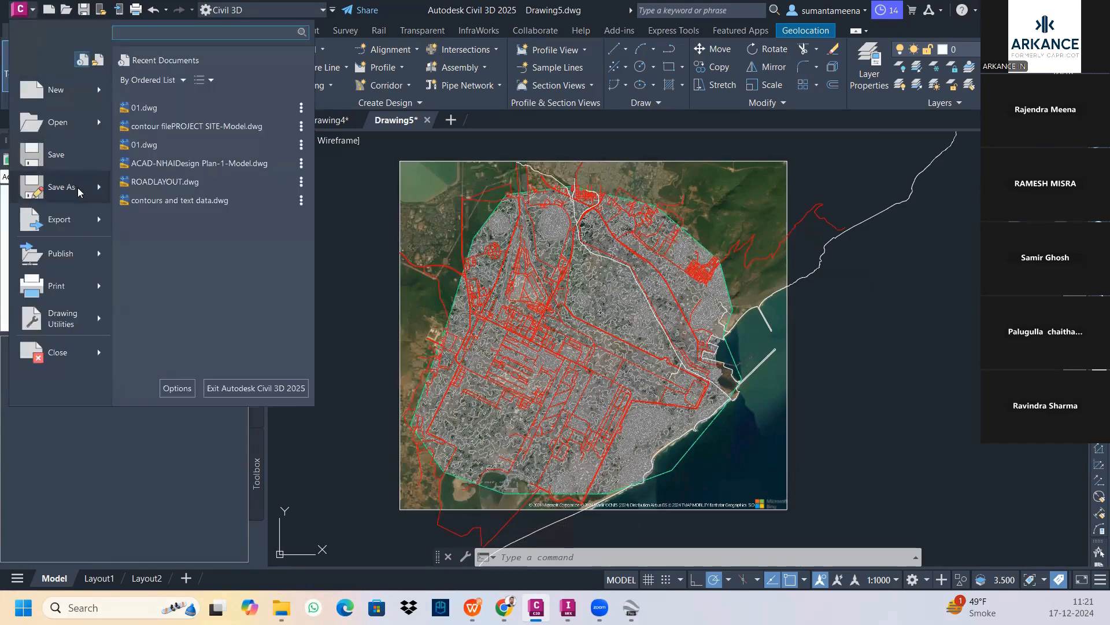
mouse_move(101, 192)
left_click(174, 100)
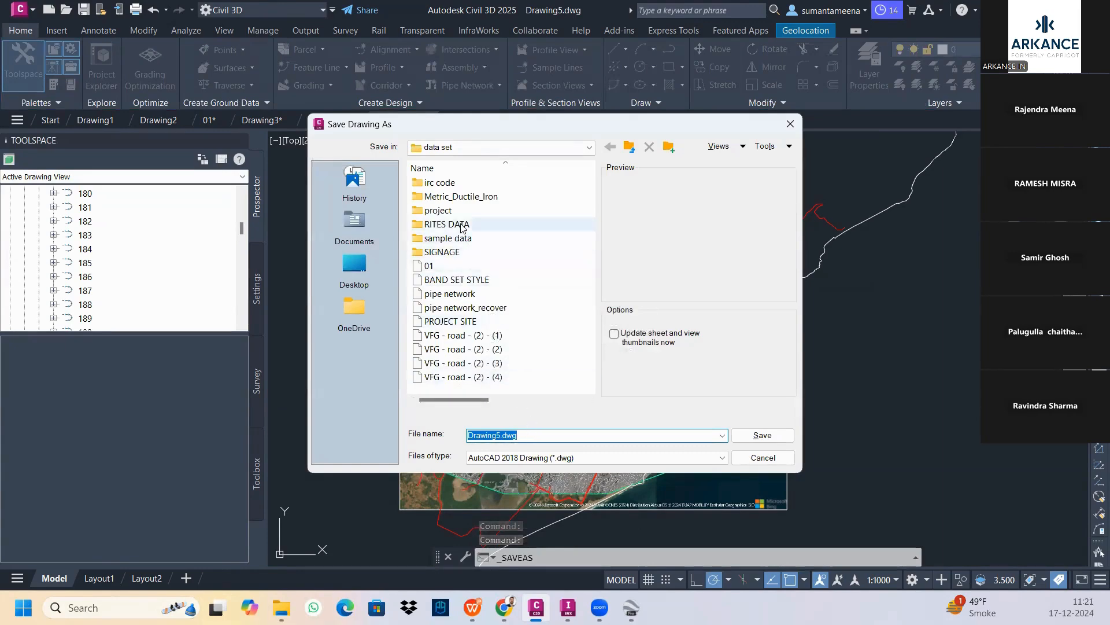
double_click(483, 224)
double_click(521, 432)
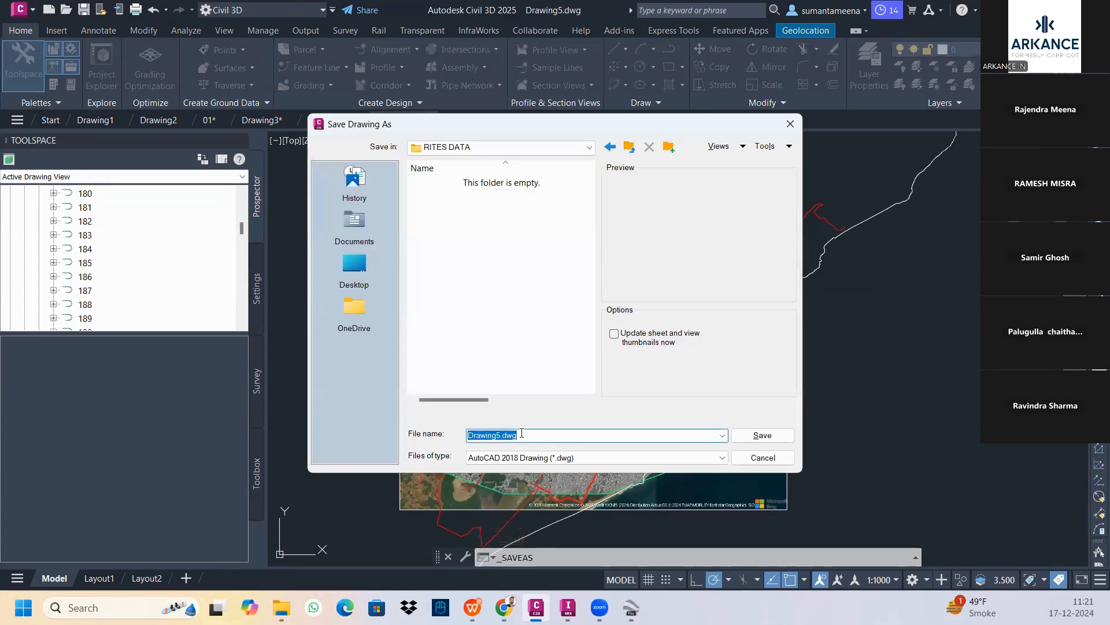
type("VIKS")
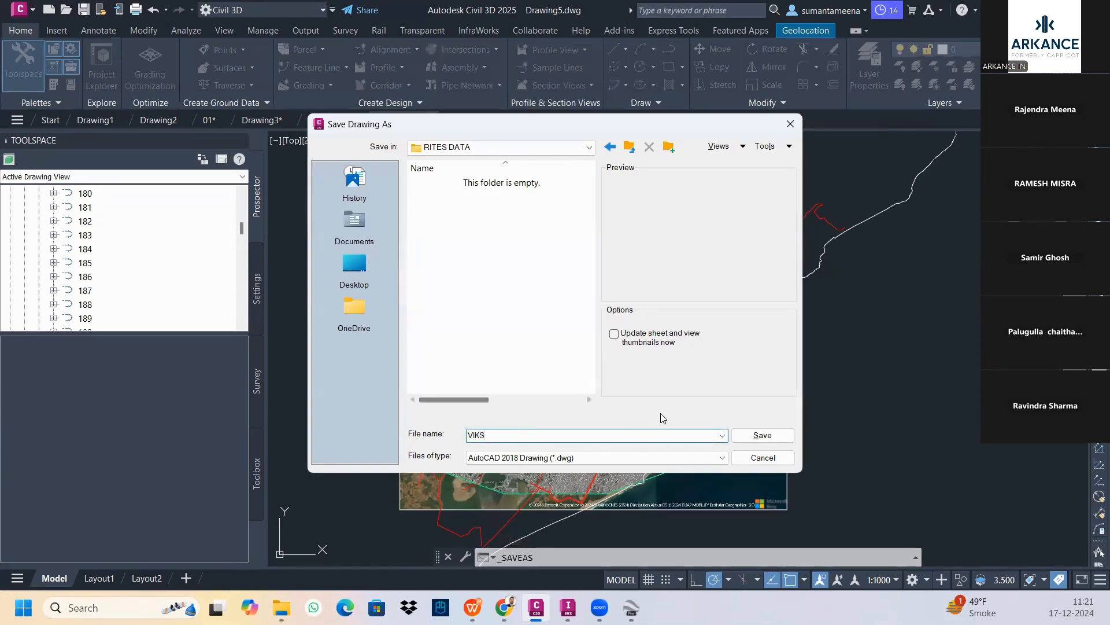
left_click(762, 435)
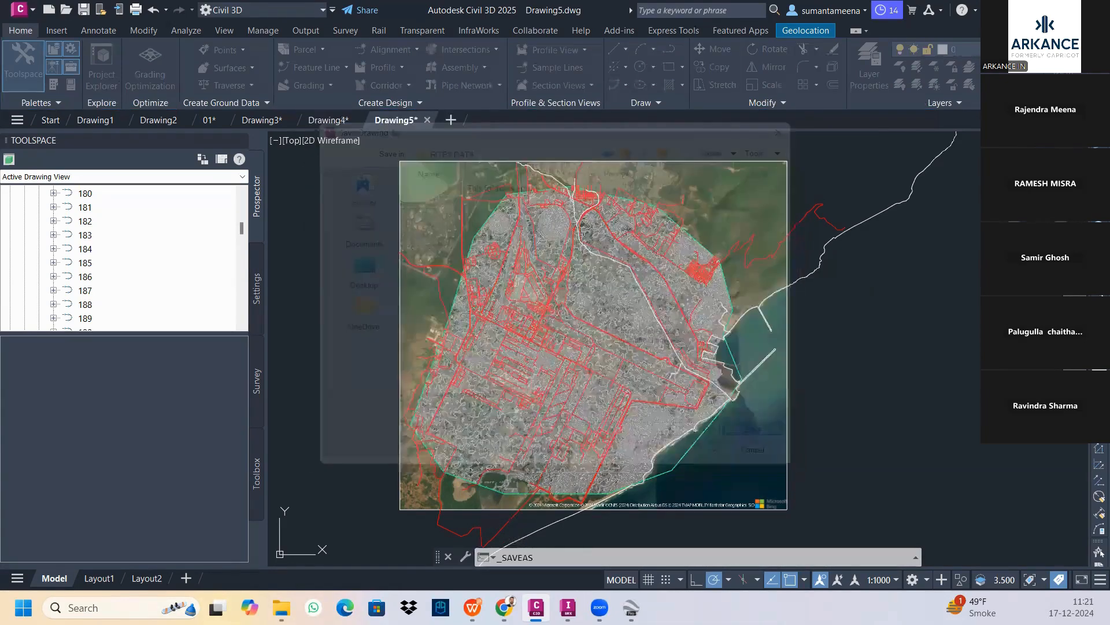
mouse_move(386, 123)
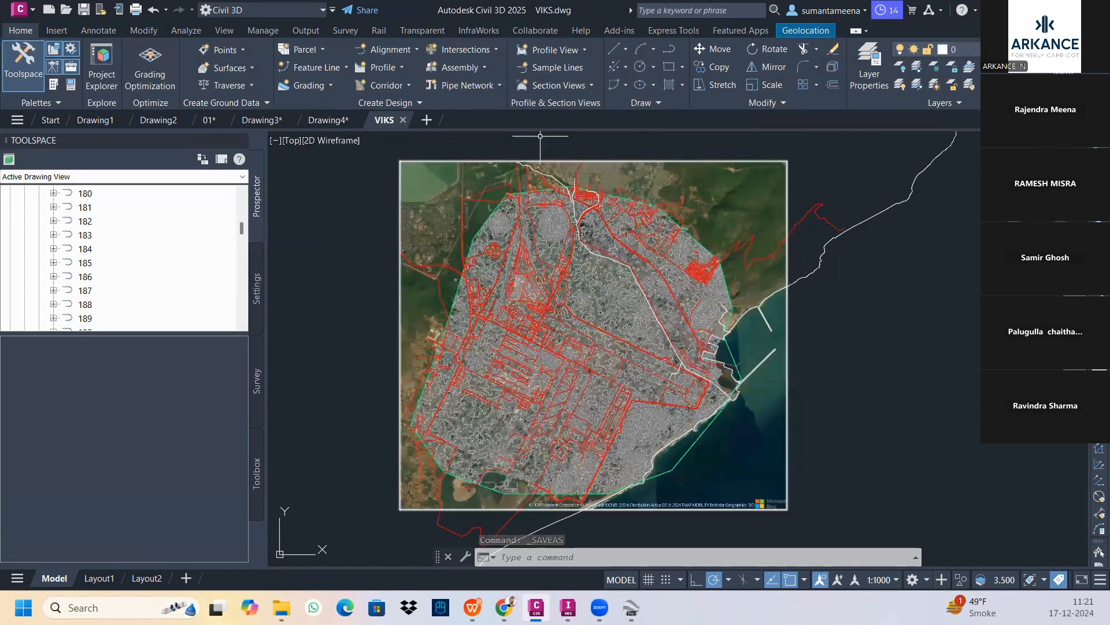
Import the Civil 3D styles and settings from the _Autodesk Civil 3D 2024 India(Metric) template in the desktop's New folder.
left_click(259, 32)
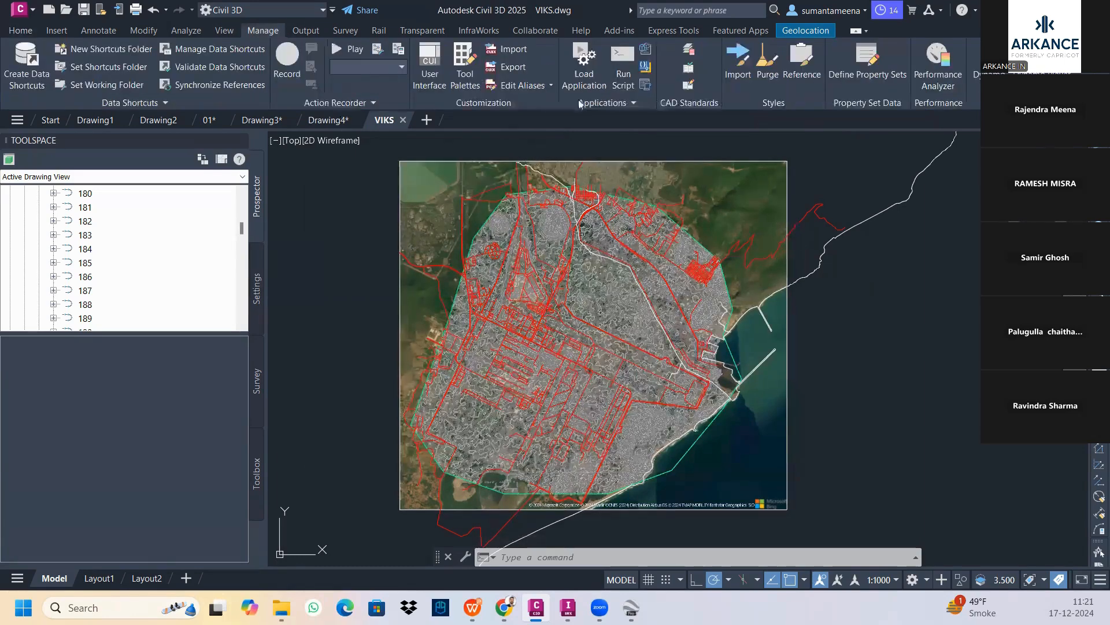
left_click(735, 69)
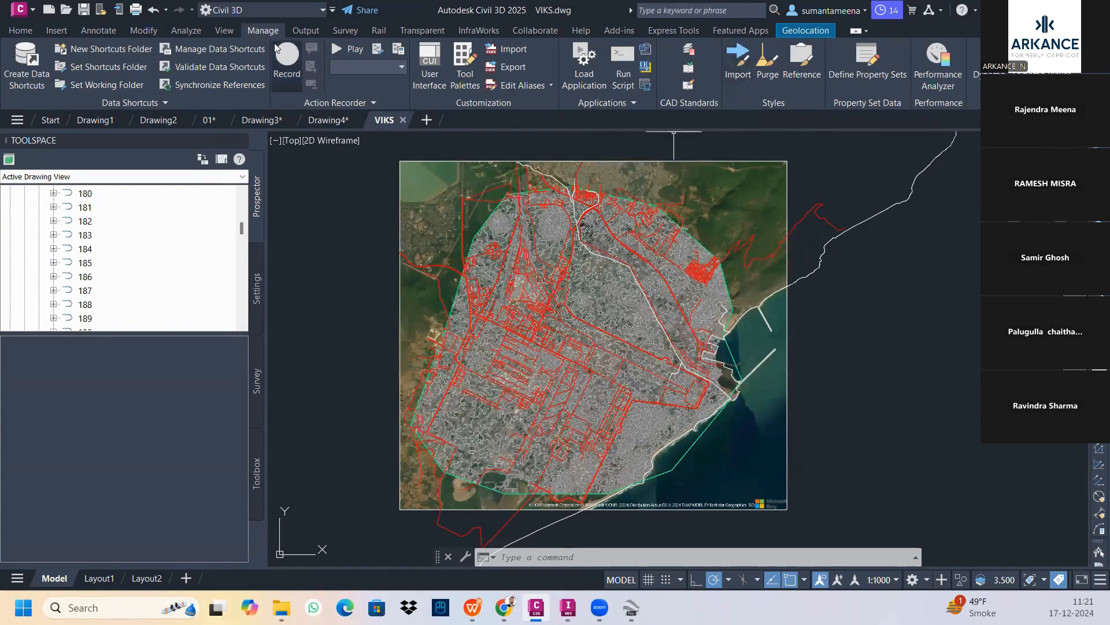
left_click(746, 62)
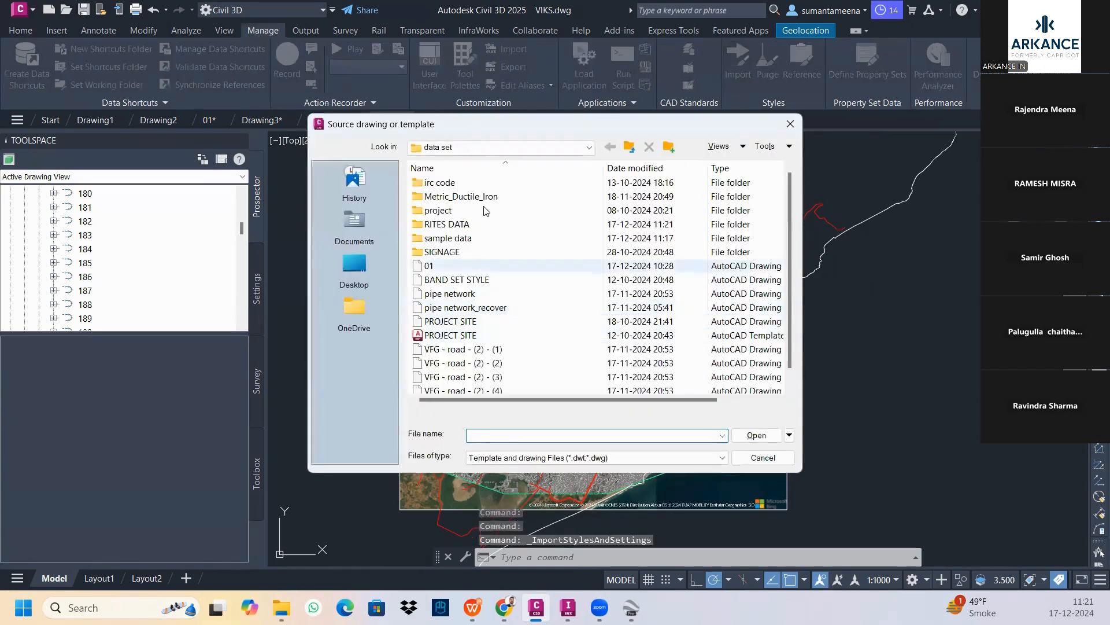
double_click(480, 239)
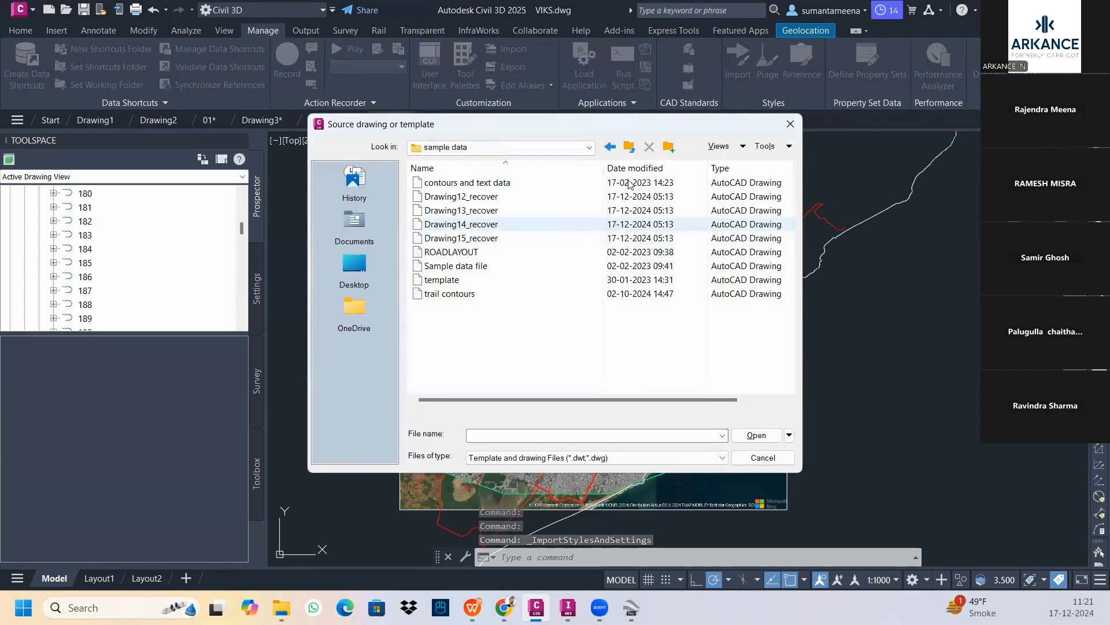
left_click(629, 147)
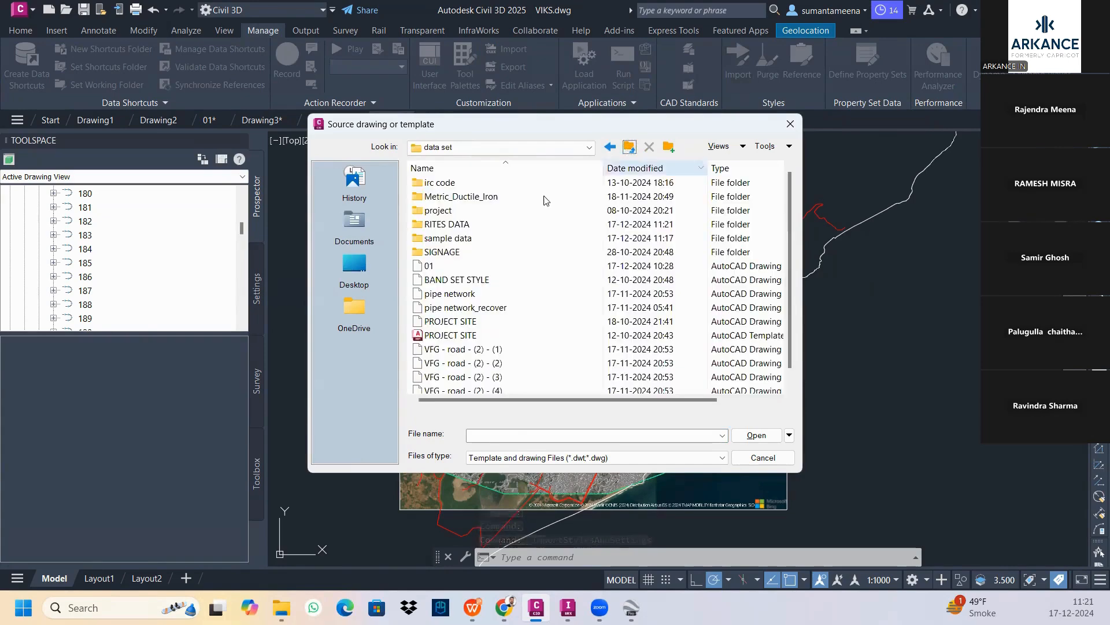
left_click(625, 149)
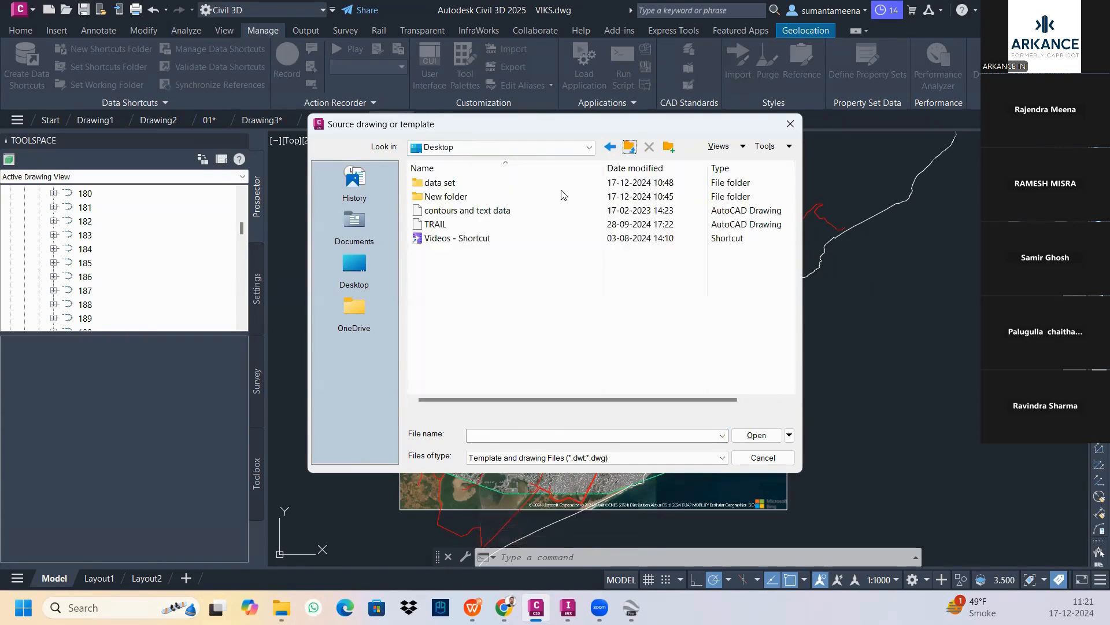
double_click(501, 197)
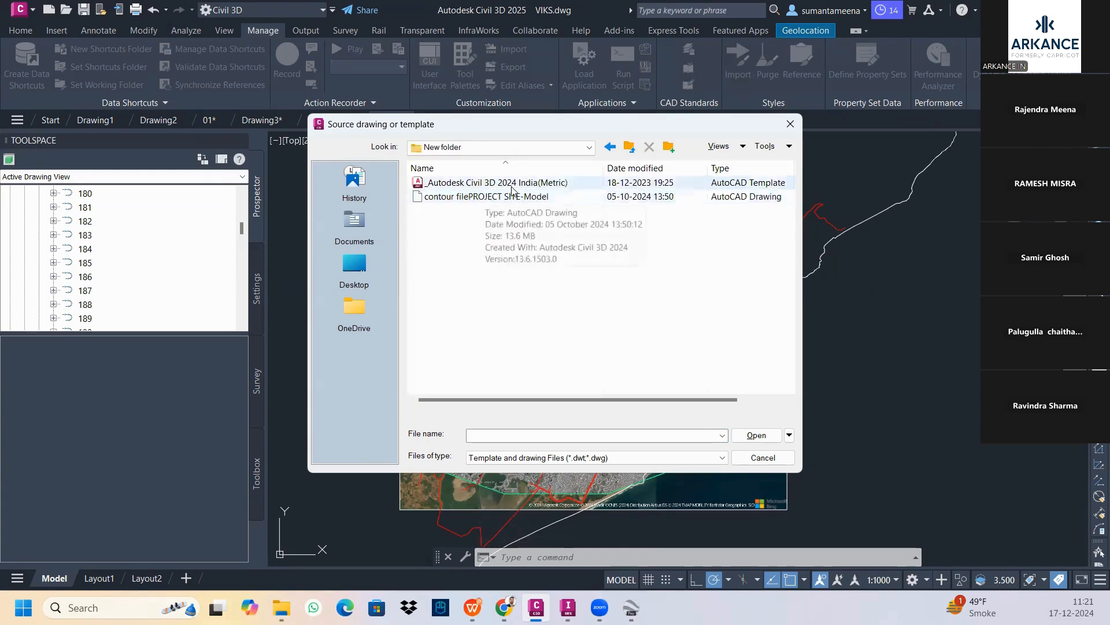
left_click(498, 187)
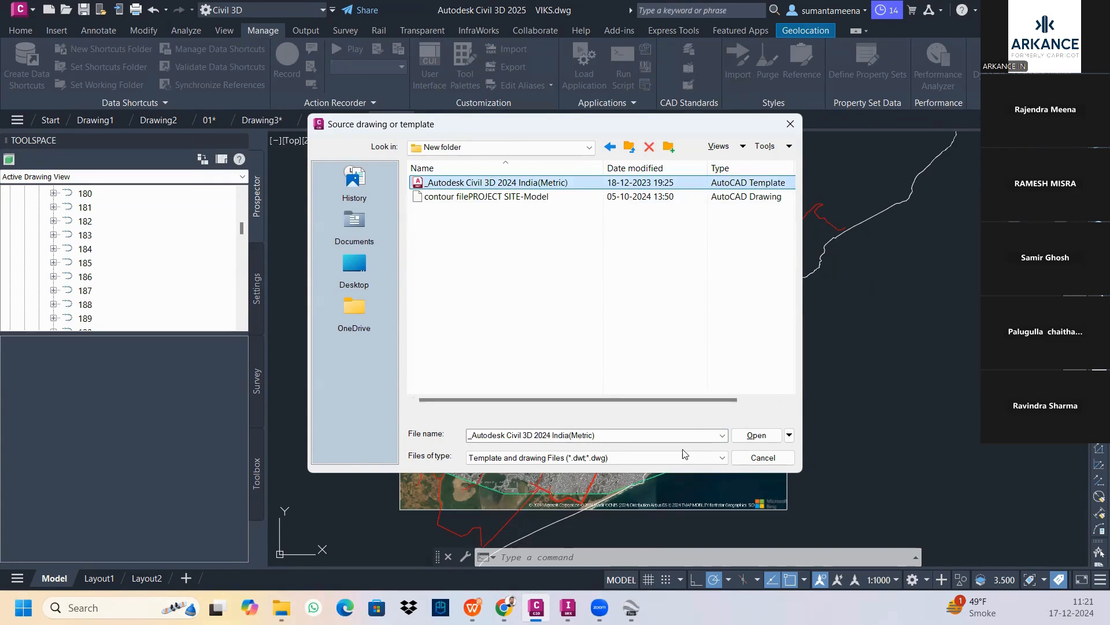
left_click(752, 436)
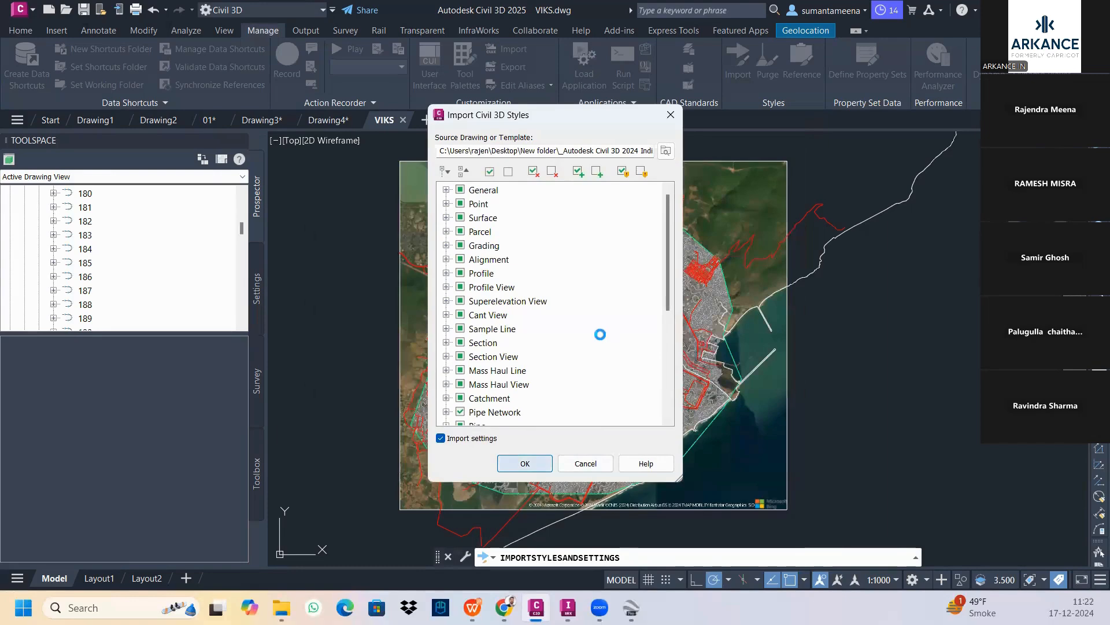
left_click(598, 336)
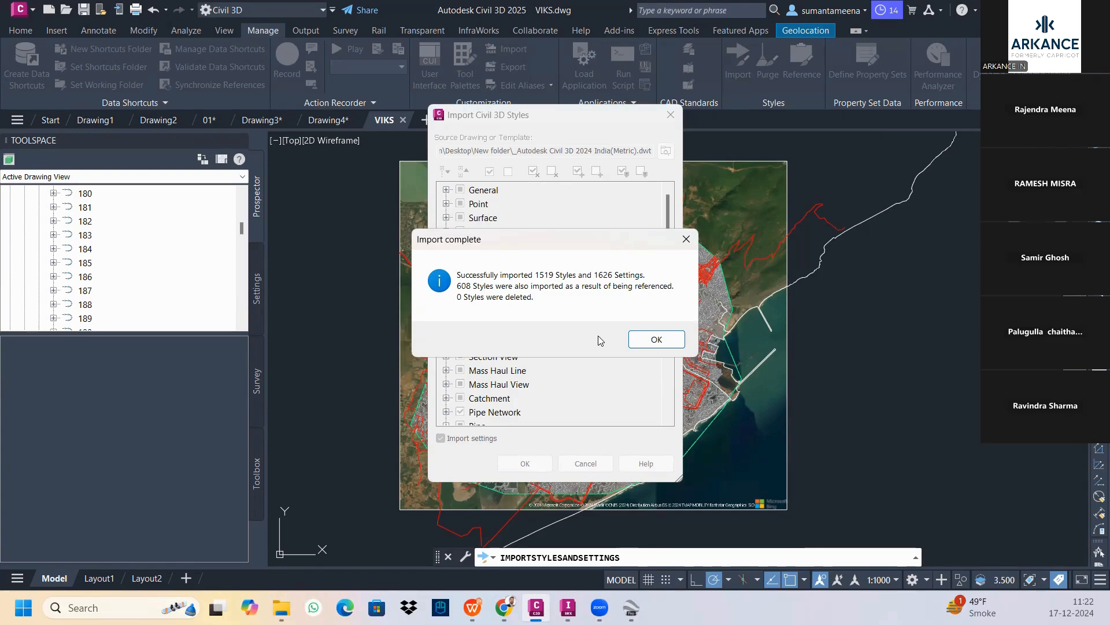
left_click(651, 339)
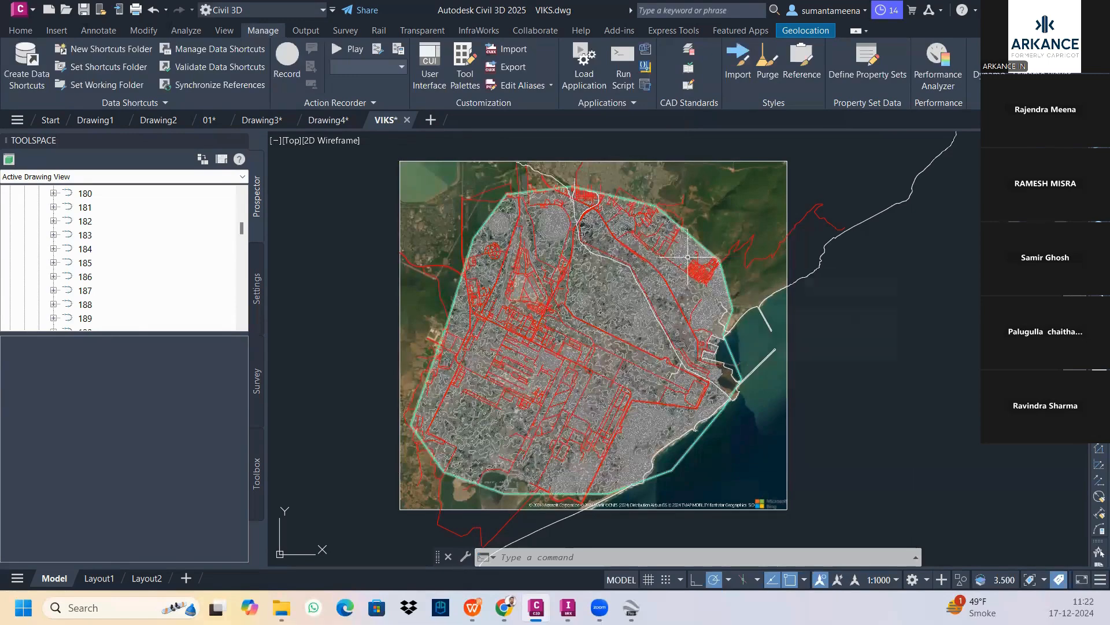
Open the surface properties of AIW_Existing_Ground and look through the available surface styles, including the imported IND_ ones.
mouse_move(688, 256)
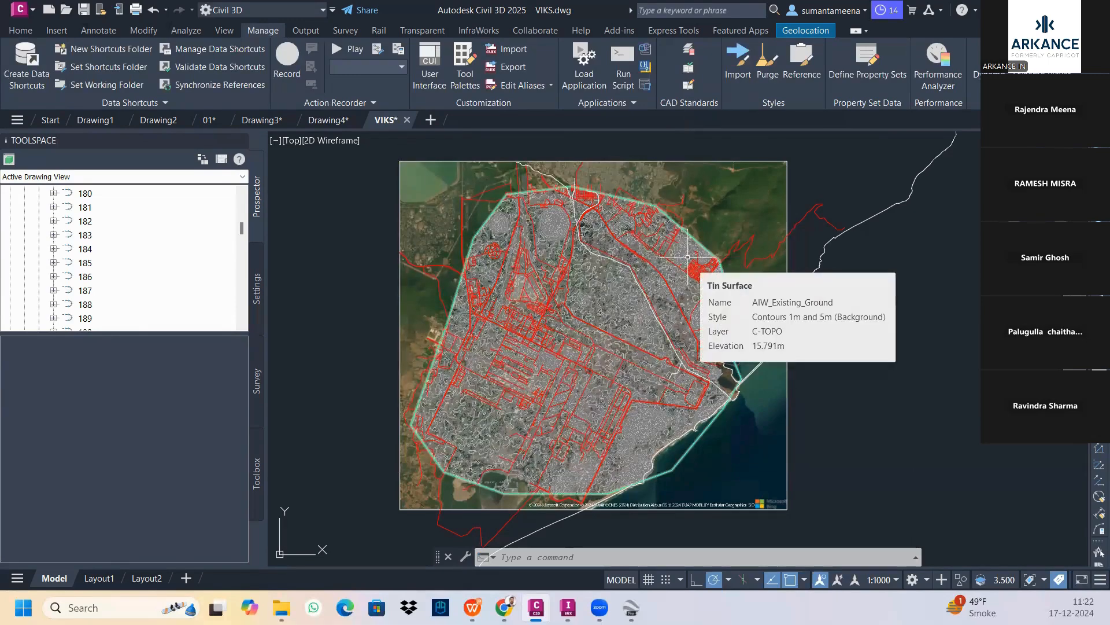
left_click(739, 369)
right_click(739, 369)
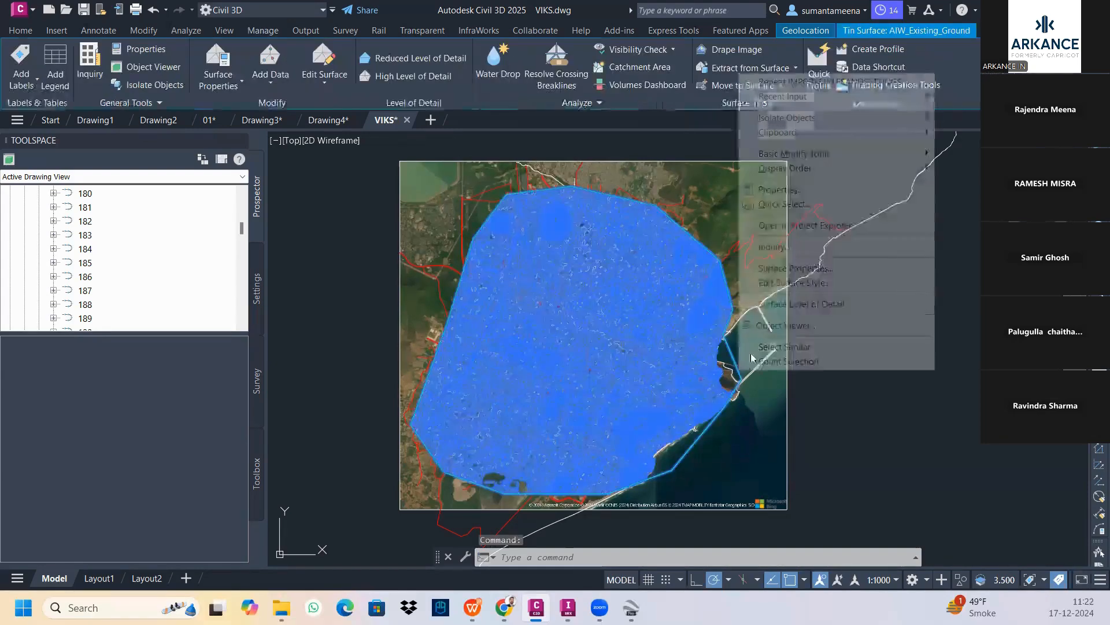
left_click(775, 268)
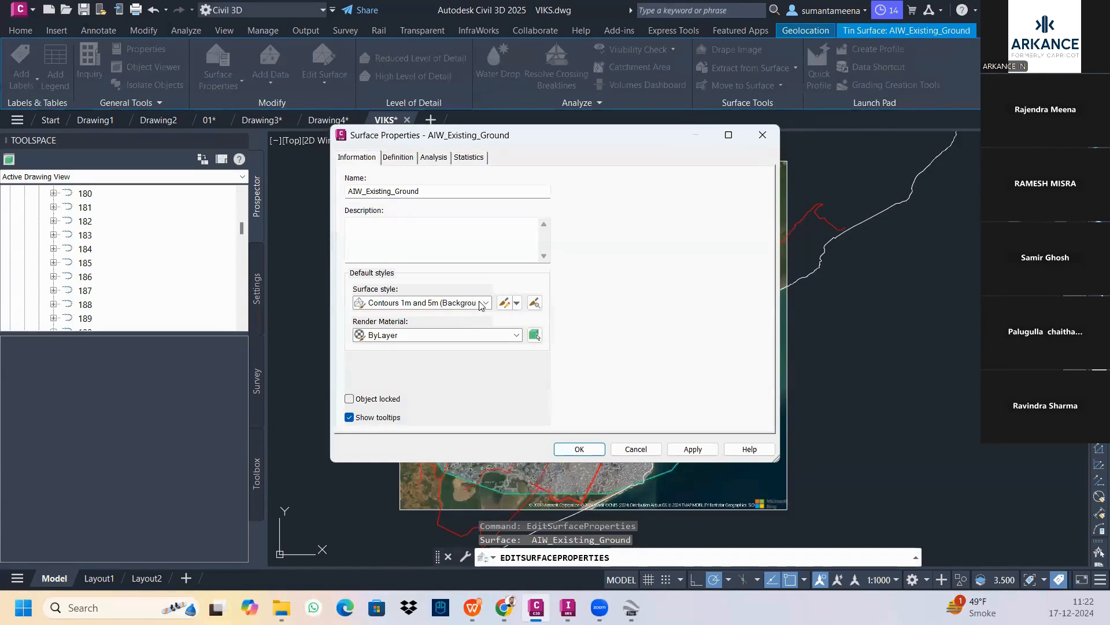
left_click(485, 303)
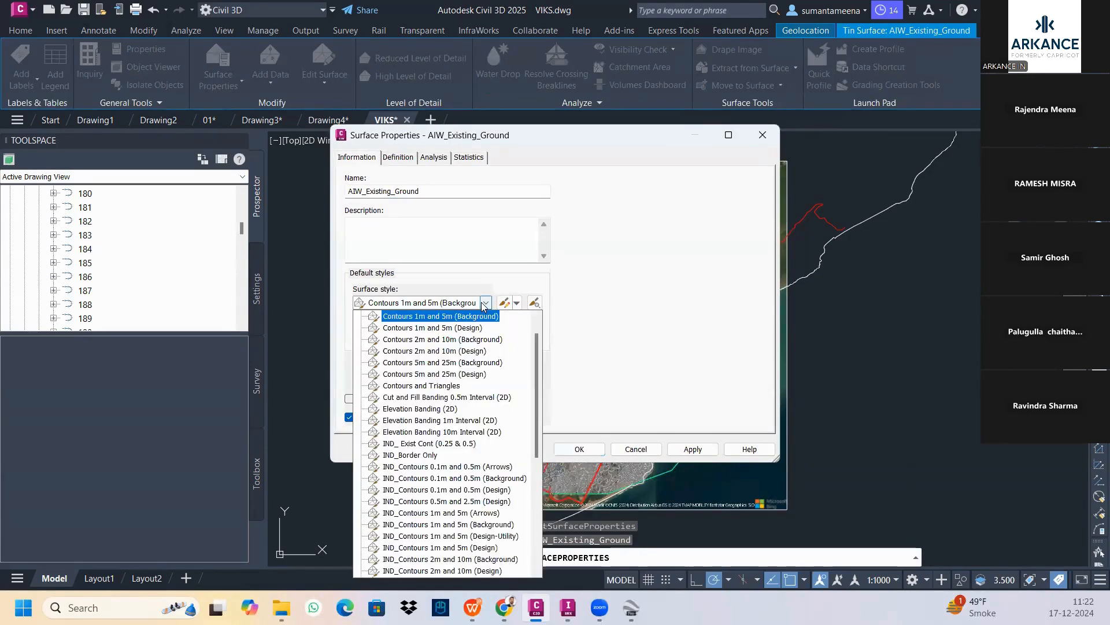
scroll(461, 377, "down", 6)
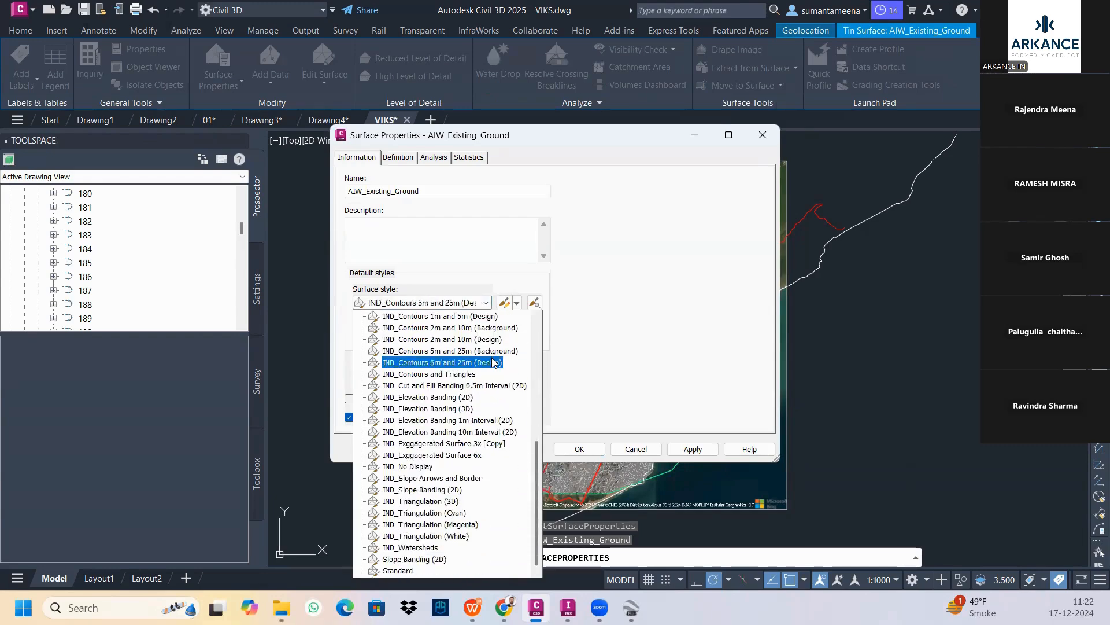
scroll(455, 489, "up", 3)
scroll(456, 489, "up", 2)
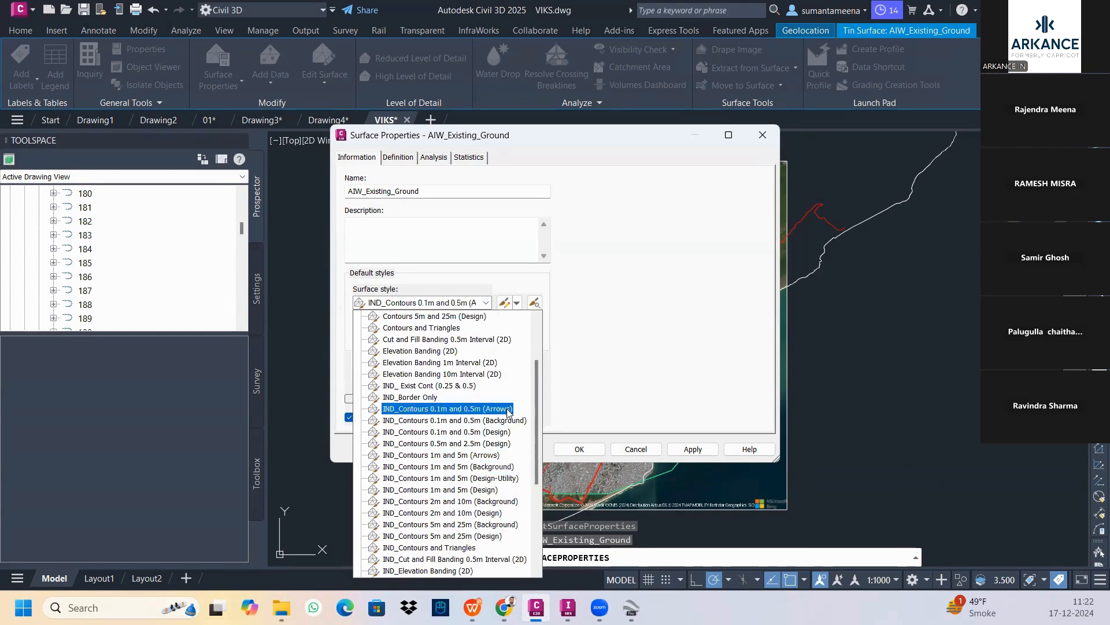
scroll(498, 434, "down", 4)
scroll(498, 435, "down", 1)
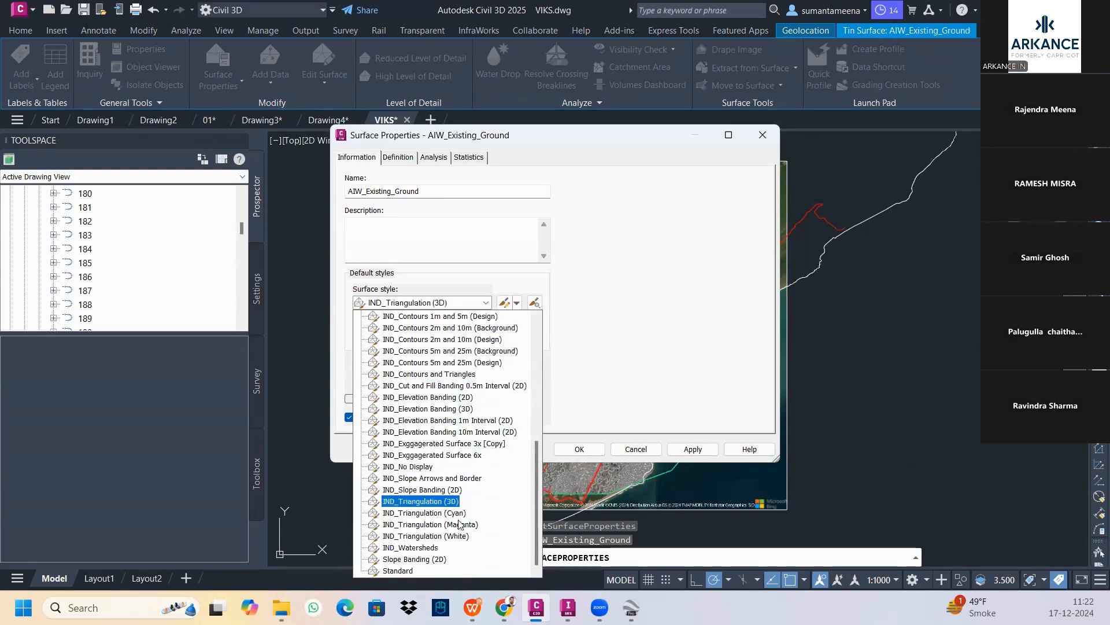
scroll(459, 511, "up", 2)
scroll(459, 511, "up", 3)
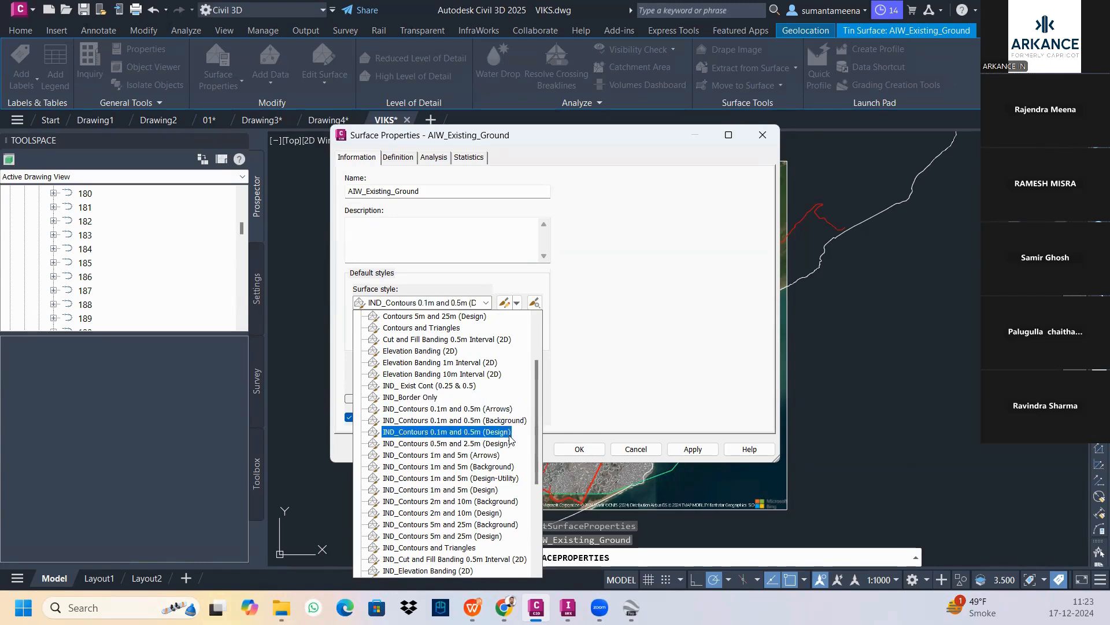
scroll(478, 450, "up", 3)
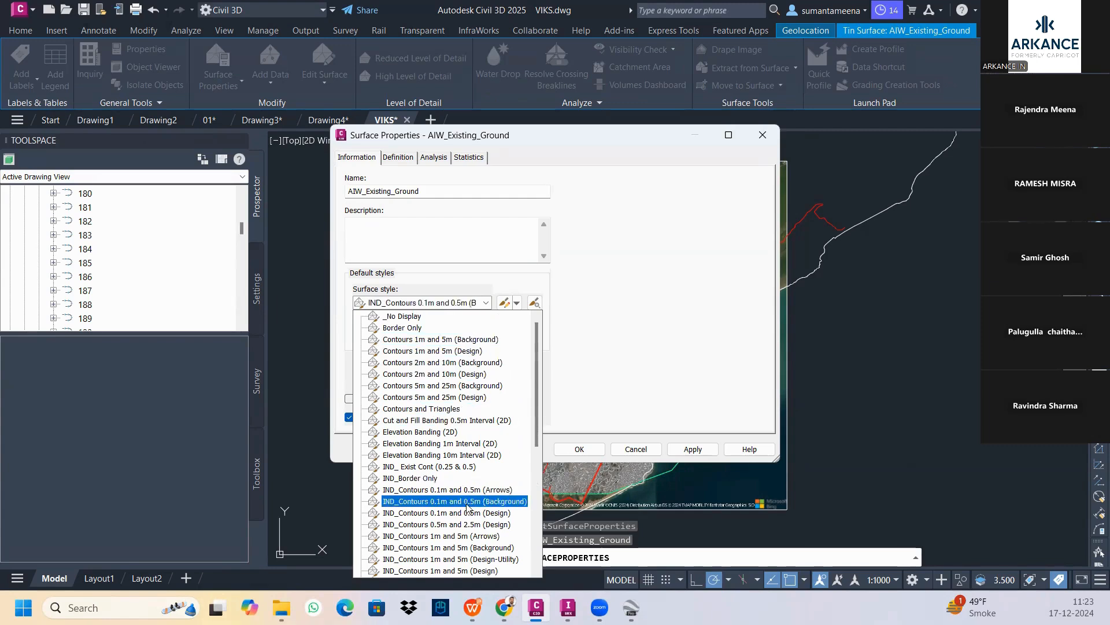
scroll(451, 509, "down", 3)
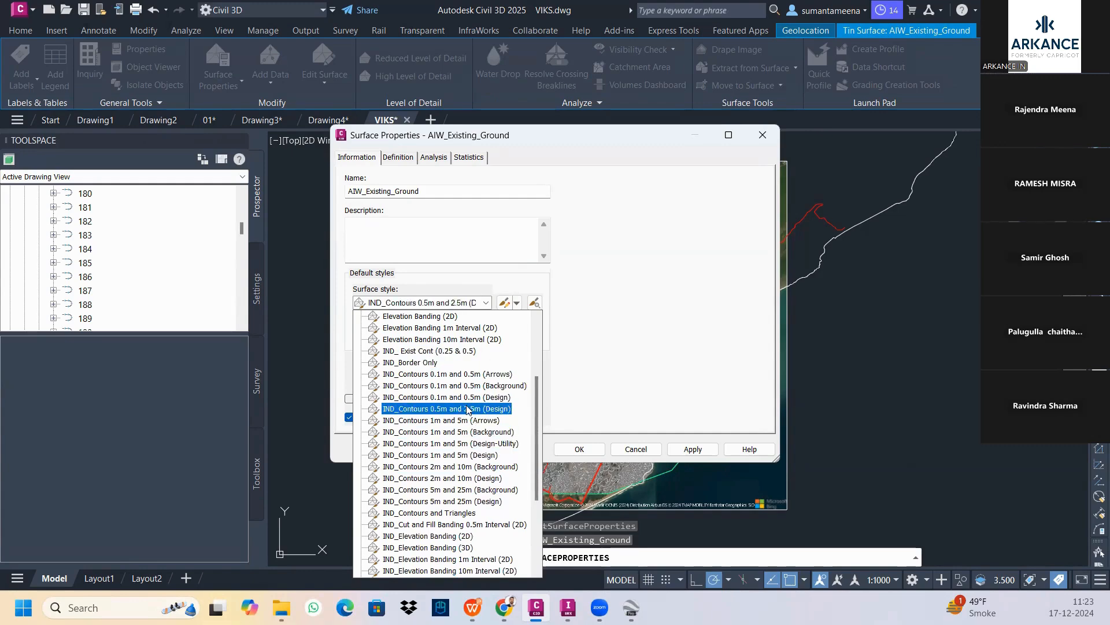
left_click(580, 306)
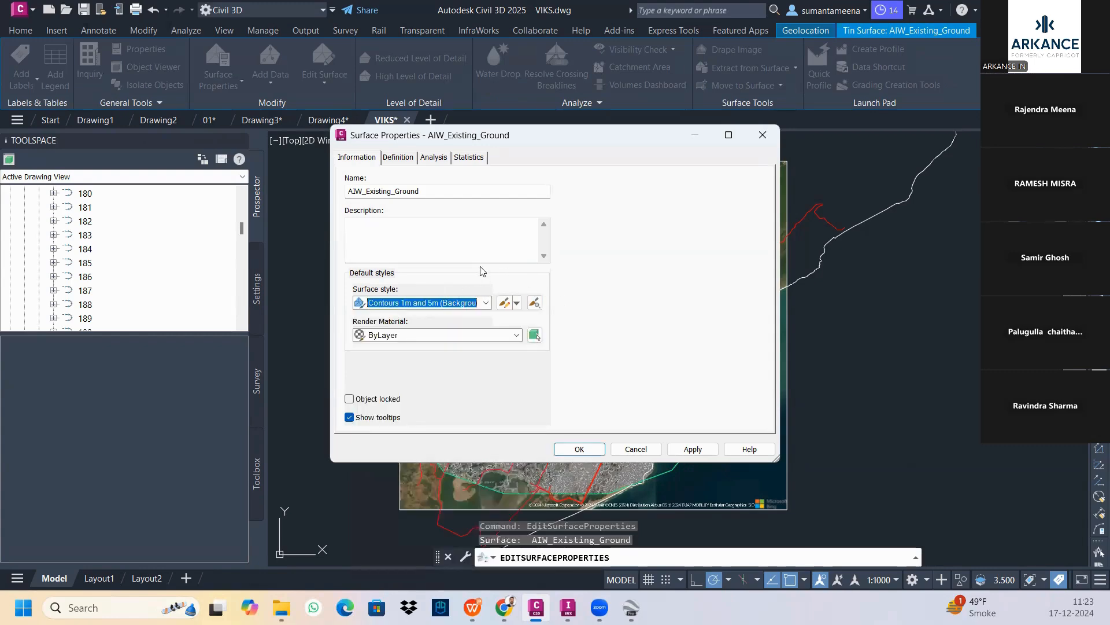
Set the surface style to Elevation Banding (2D) and run an Elevations analysis with 10 ranges.
left_click(486, 302)
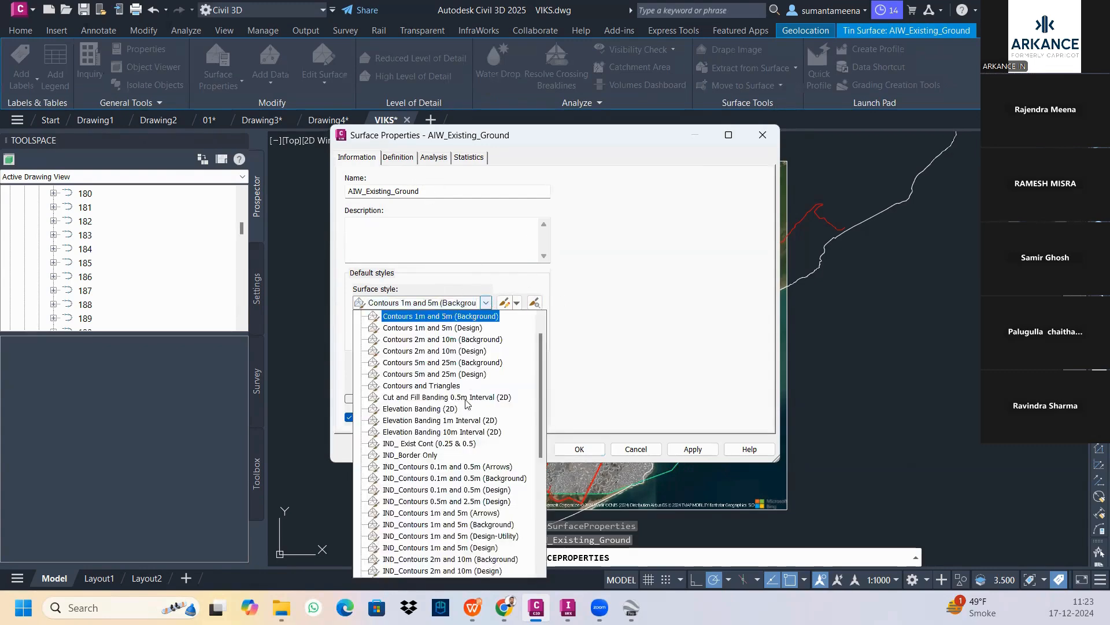
left_click(430, 413)
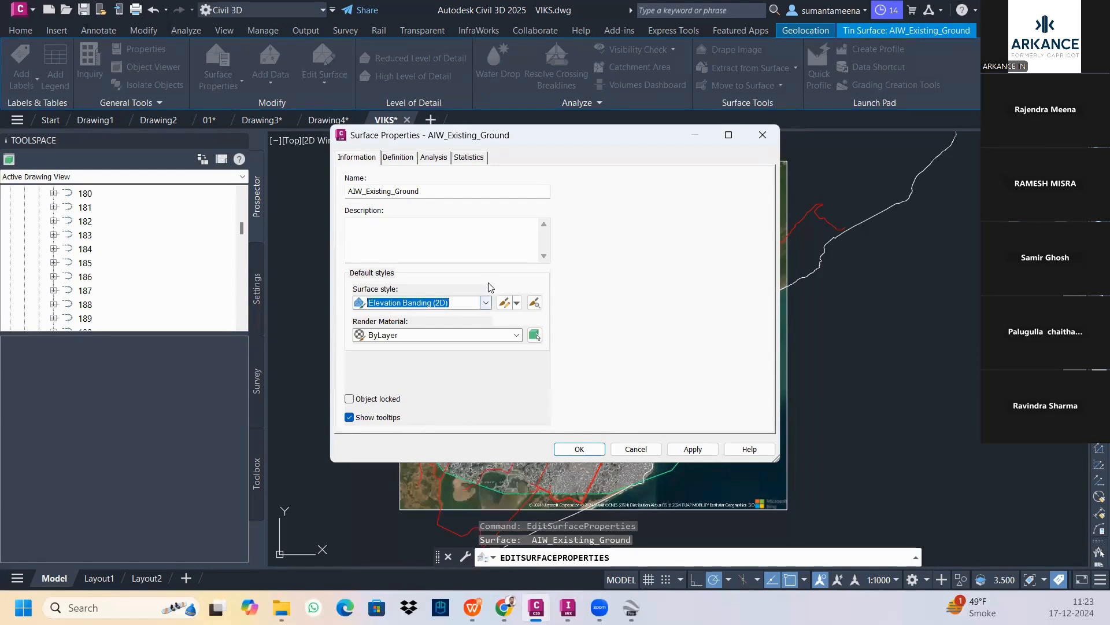
left_click(433, 158)
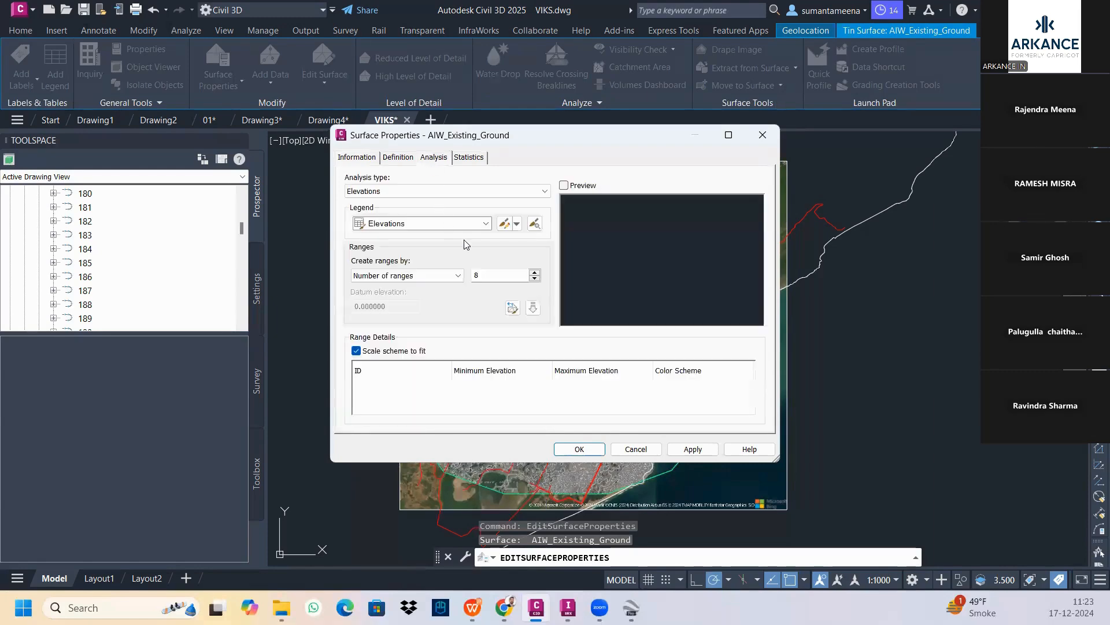
left_click(401, 192)
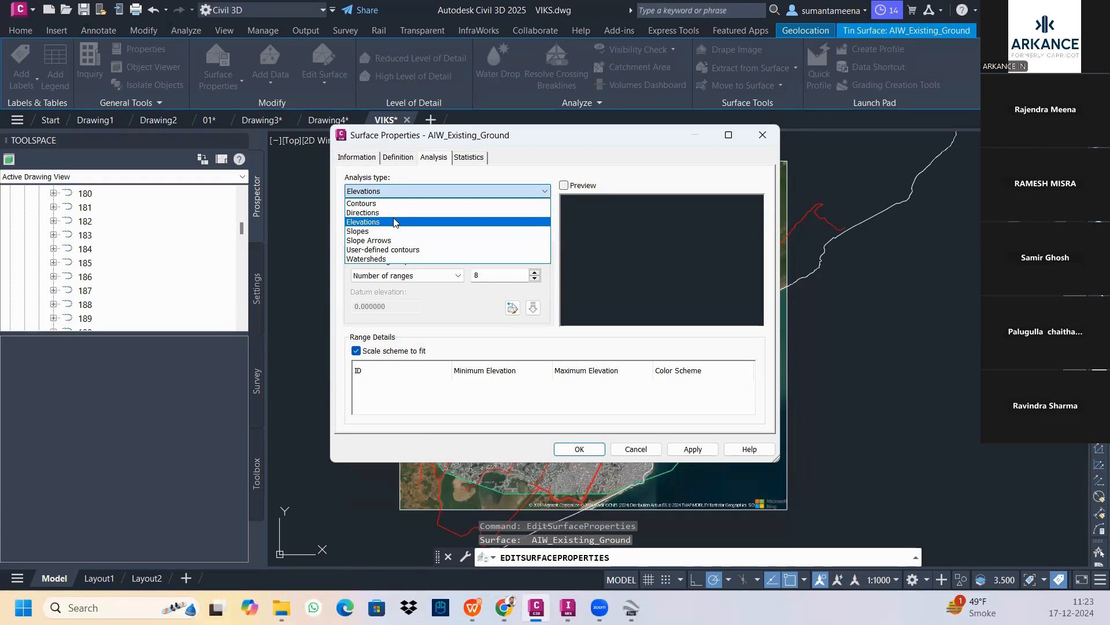
left_click(393, 222)
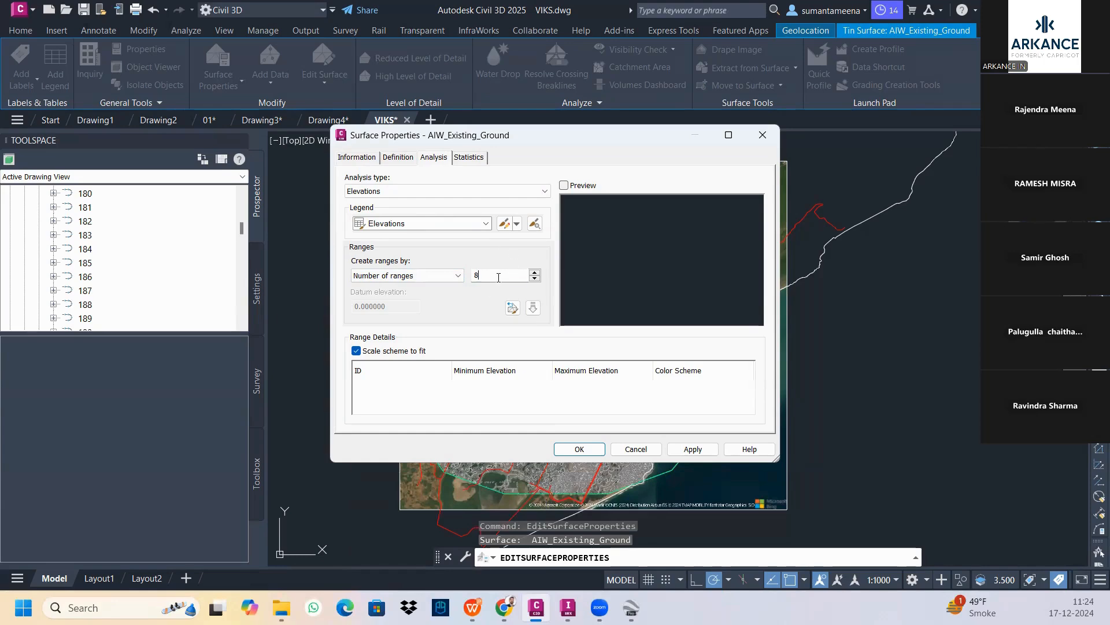
key("BackSpace")
type("10")
left_click(532, 310)
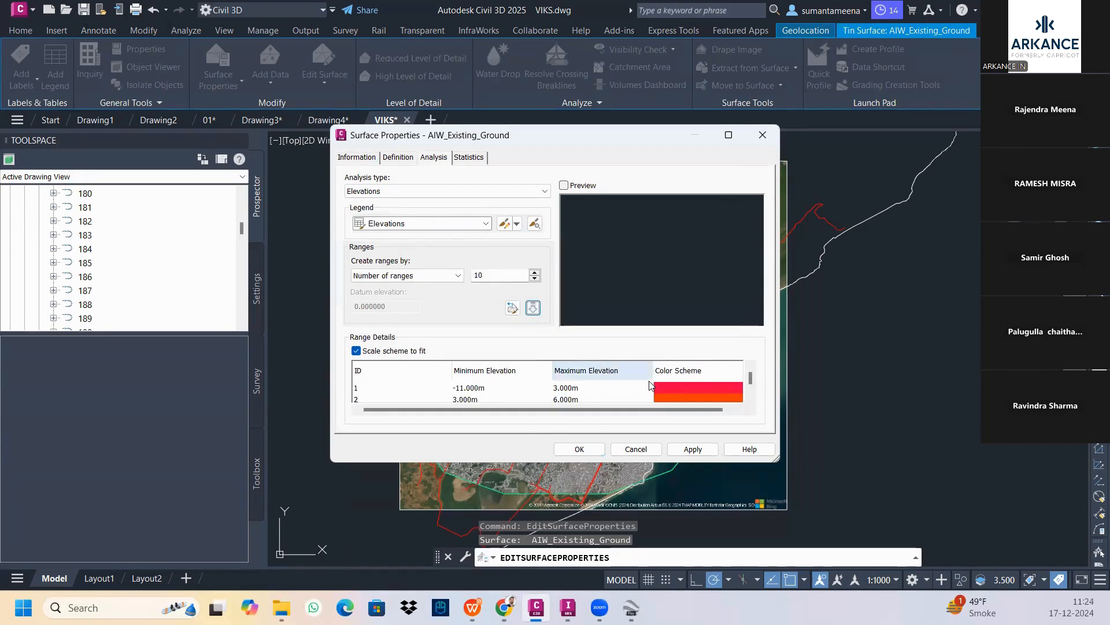
Review the minimum and maximum elevations and colours of the generated ranges, opening range 1's maximum elevation for editing.
scroll(649, 384, "down", 3)
scroll(650, 394, "up", 3)
scroll(579, 382, "down", 3)
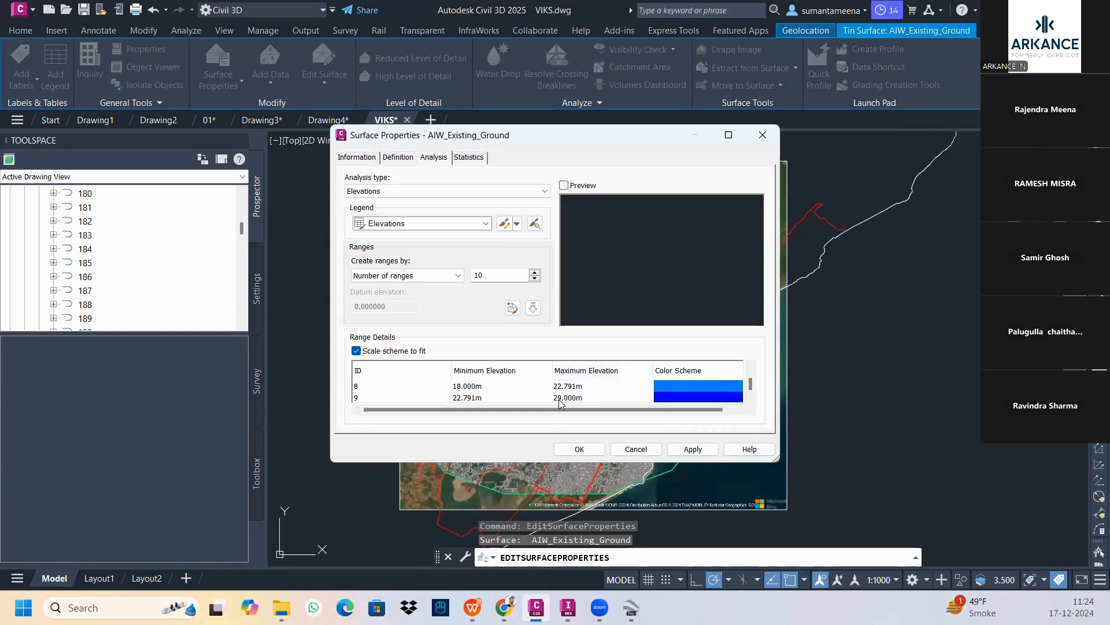
scroll(556, 404, "up", 3)
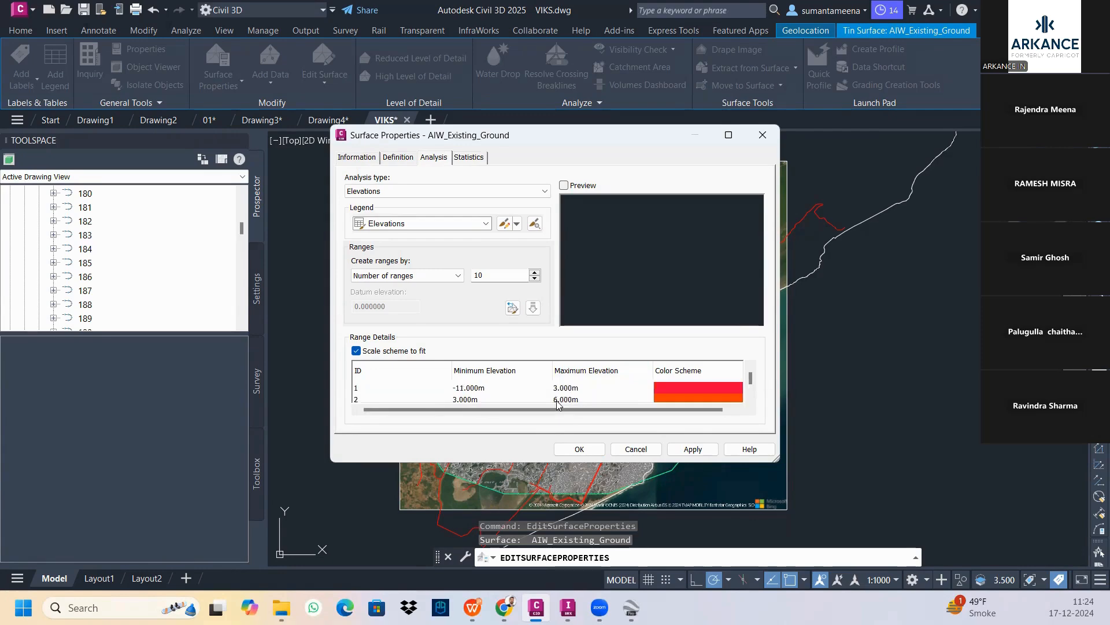
scroll(557, 402, "down", 3)
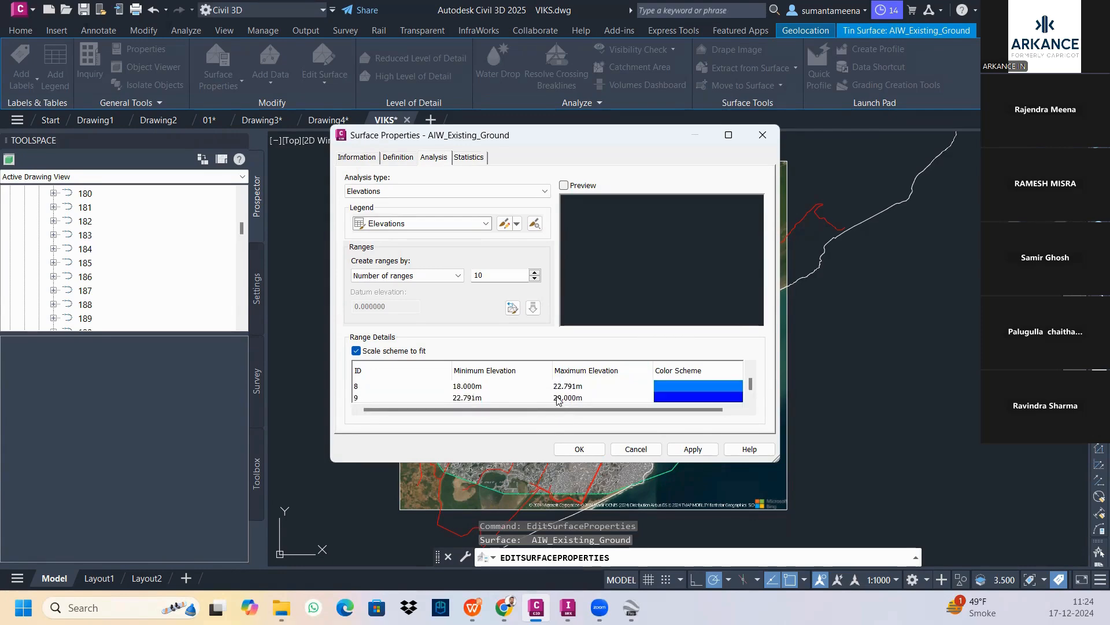
scroll(557, 400, "up", 3)
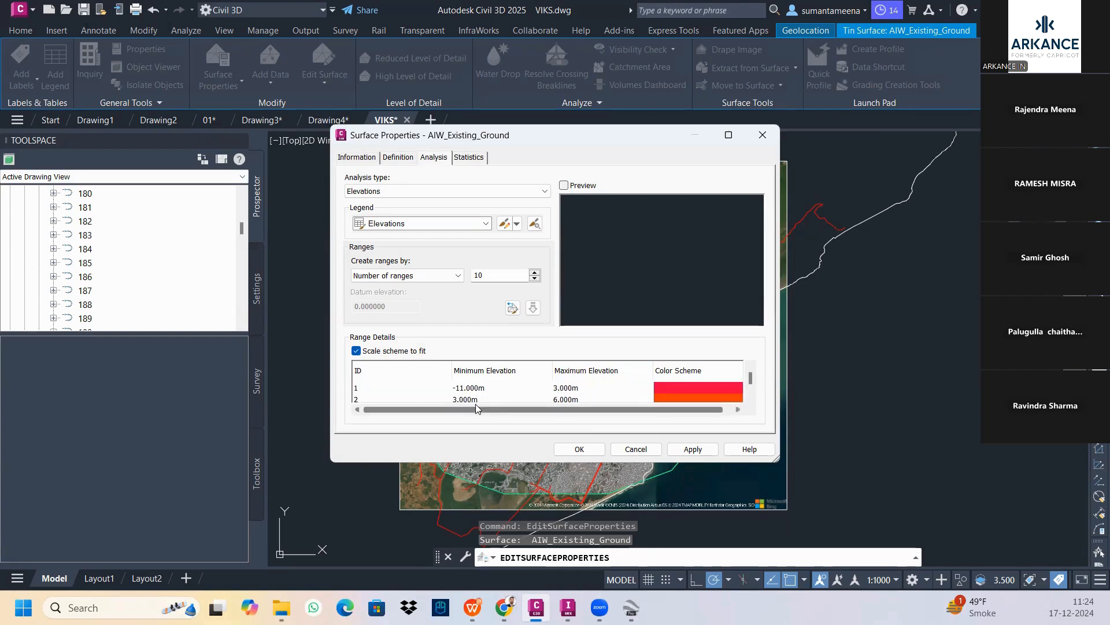
left_click(564, 388)
left_click(596, 389)
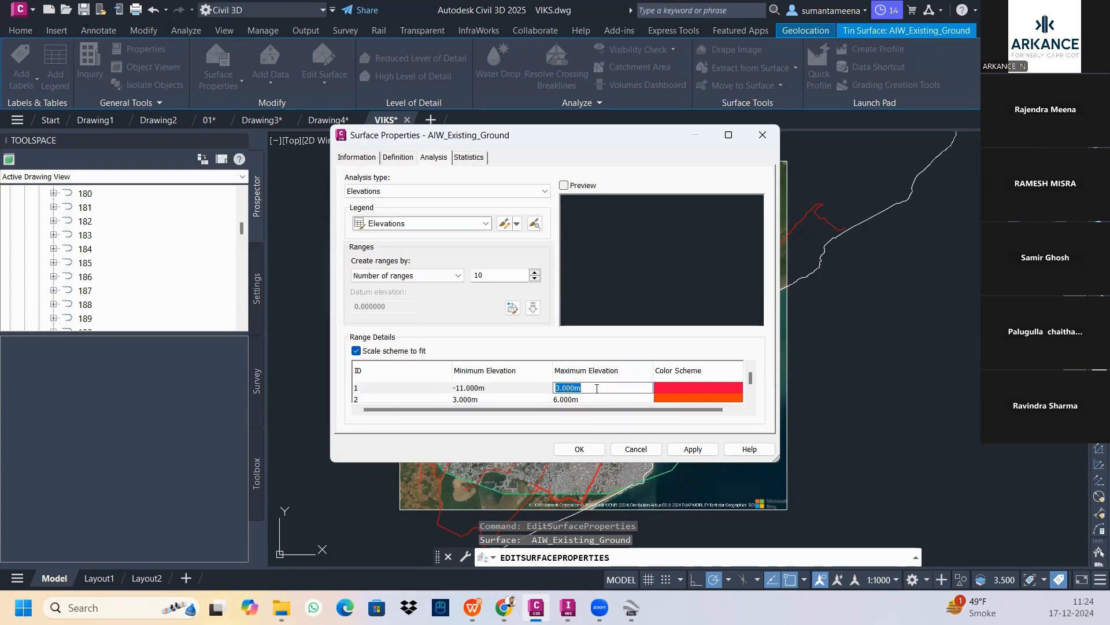
left_click(565, 388)
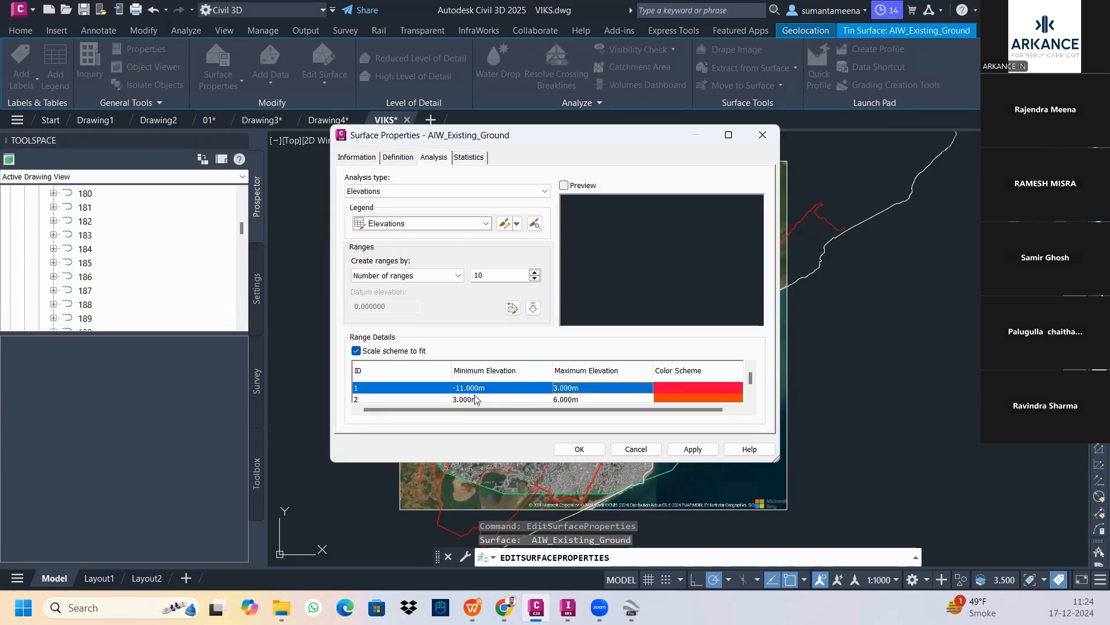
Apply the elevation banding to the AIW_Existing_Ground surface, close its properties and deselect it.
left_click(694, 450)
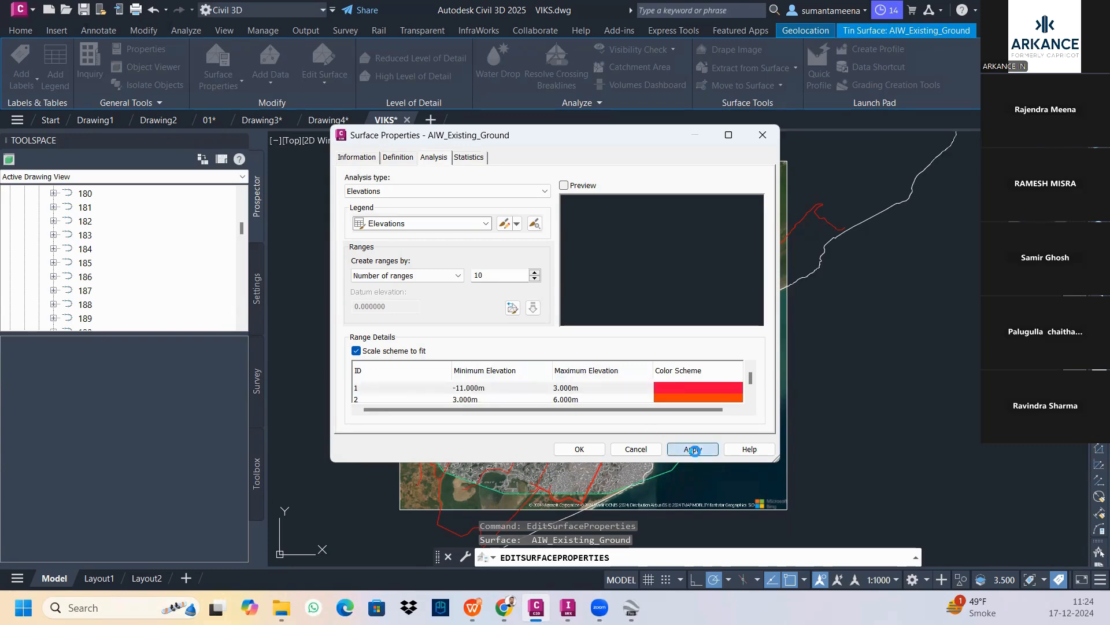
left_click(600, 453)
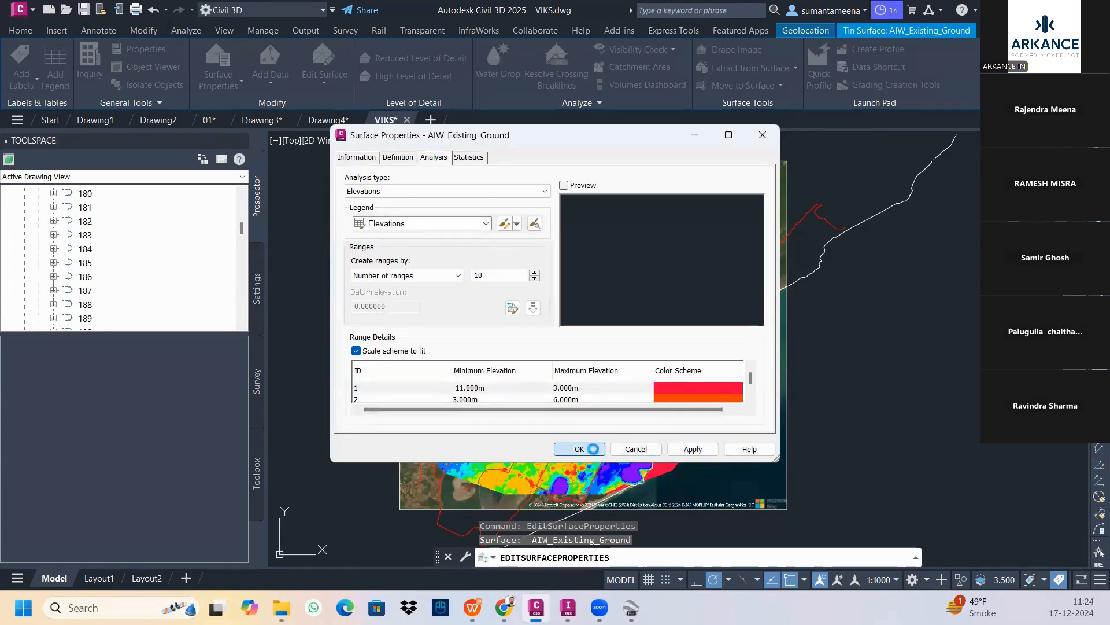
key("Escape")
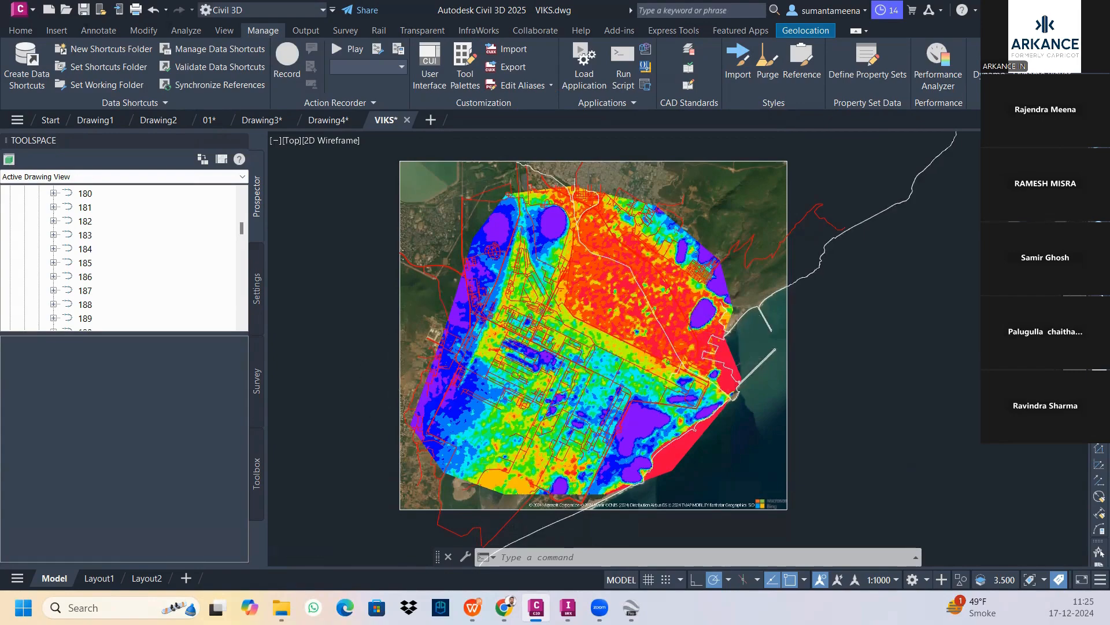
Add a dynamic Elevations legend table for the AIW_Existing_Ground surface in the empty area just east of the aerial image.
scroll(731, 357, "up", 2)
scroll(729, 353, "up", 3)
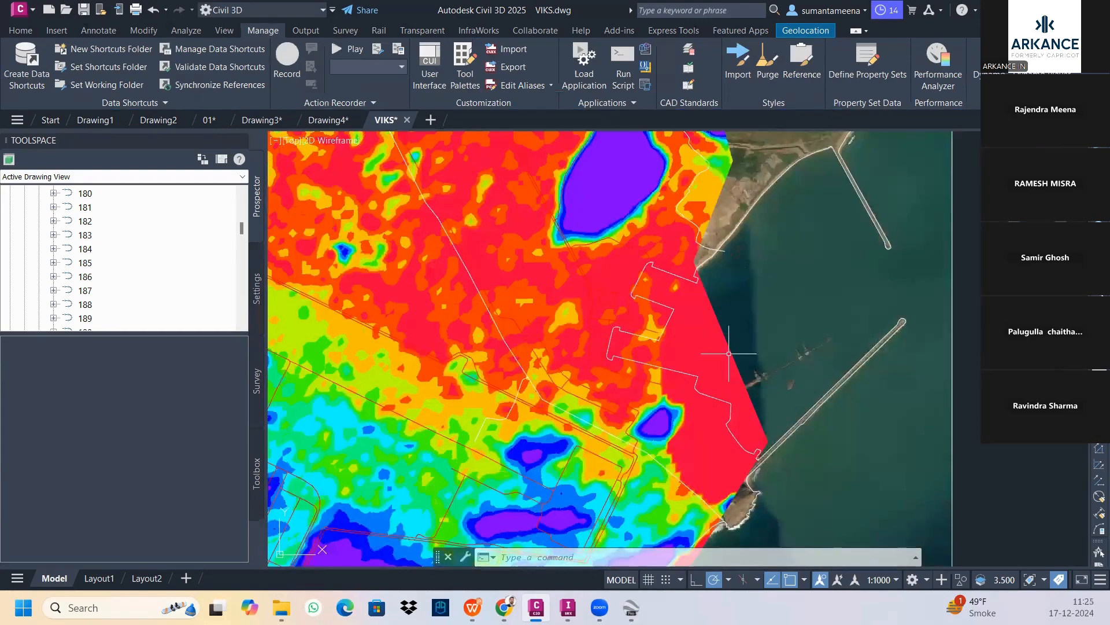
left_click(728, 353)
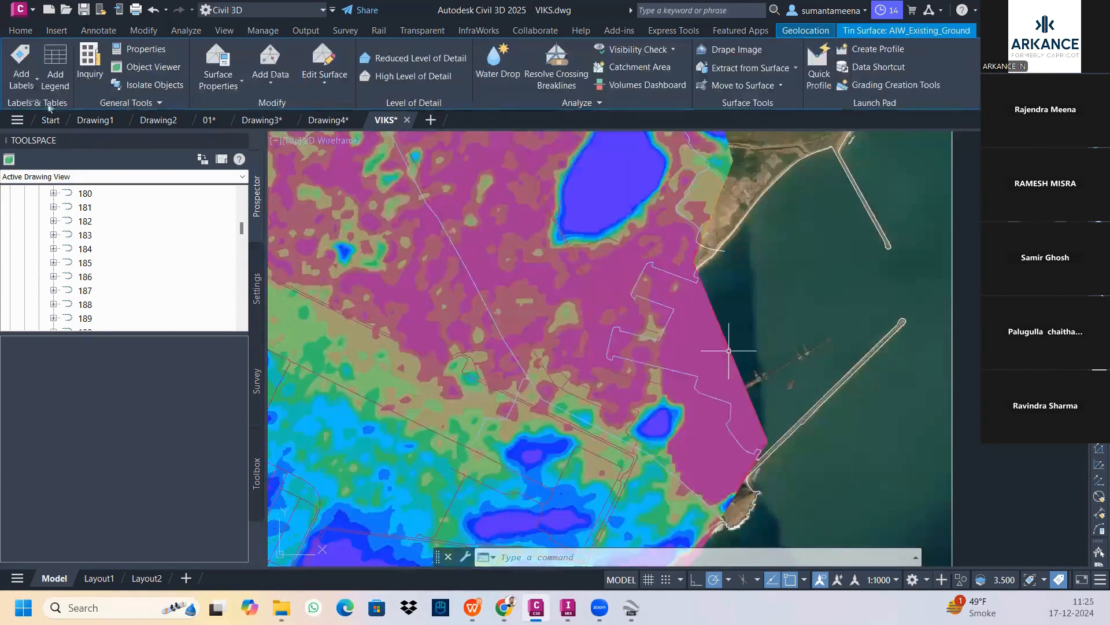
left_click(49, 80)
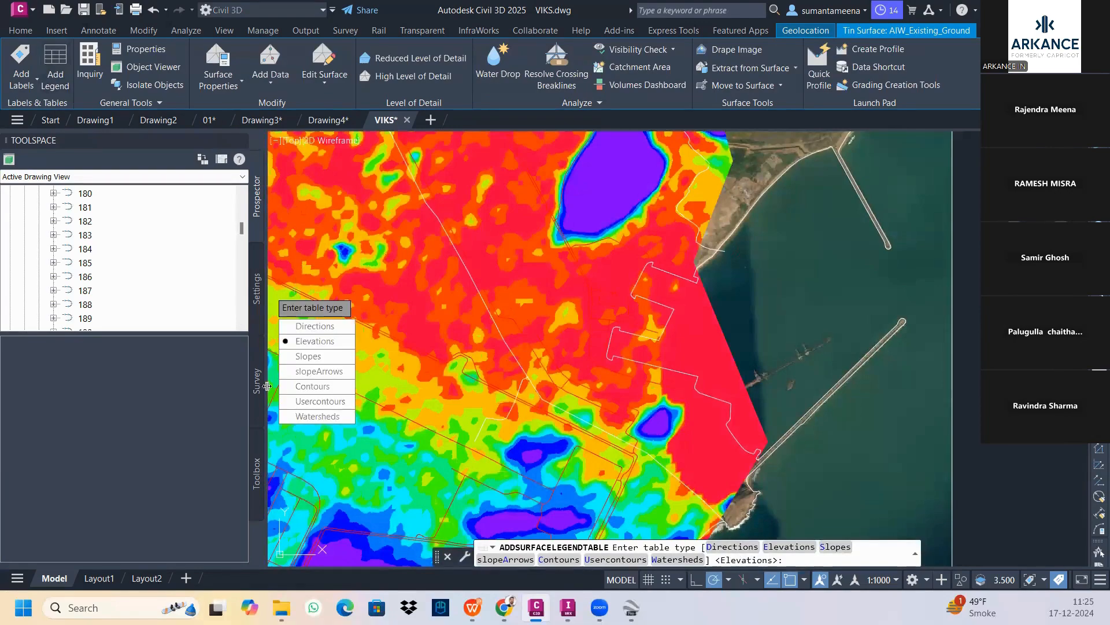
left_click(307, 342)
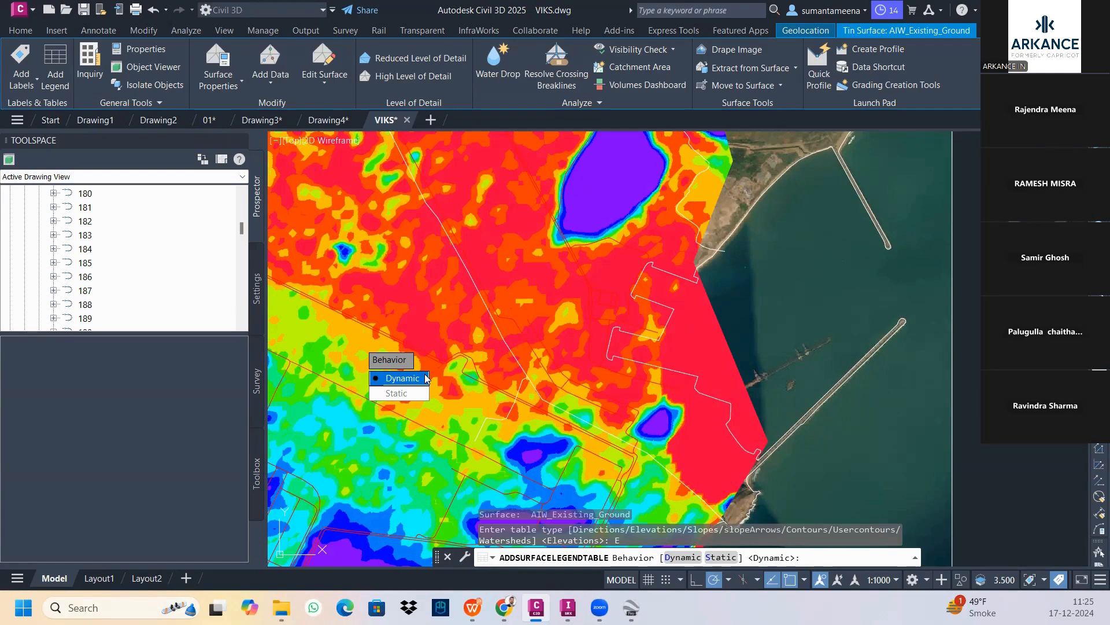
left_click(402, 379)
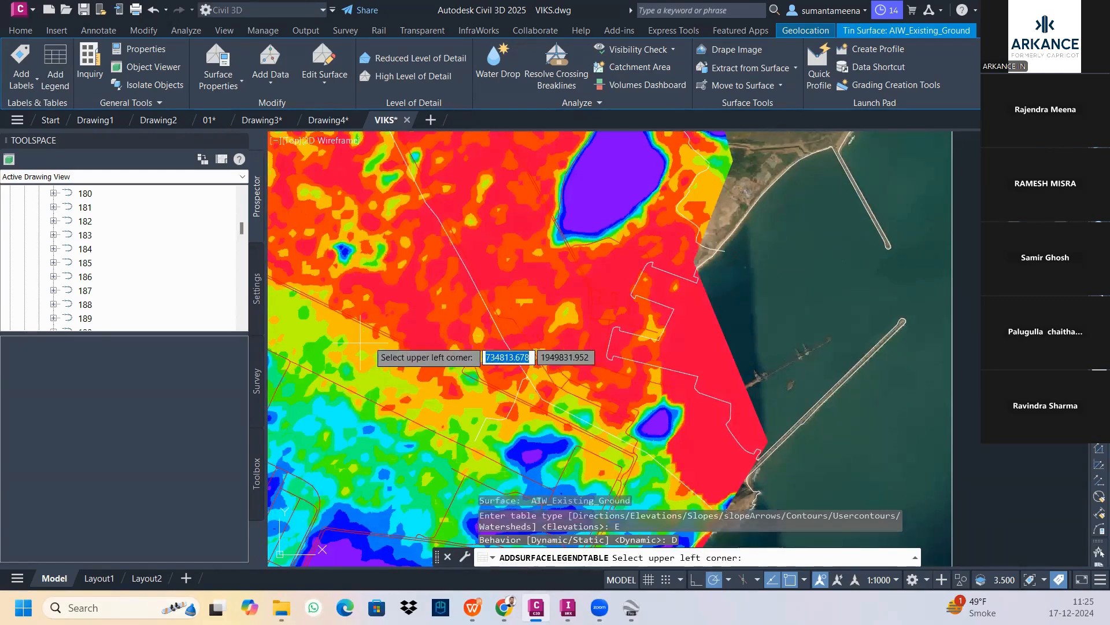
scroll(805, 289, "down", 3)
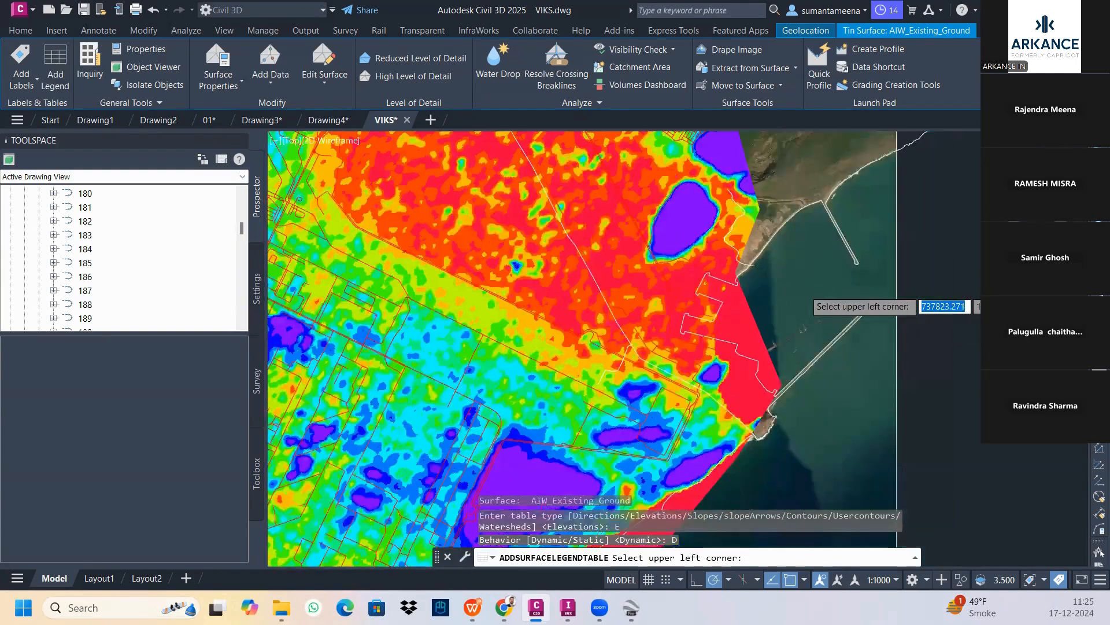
left_click(884, 287)
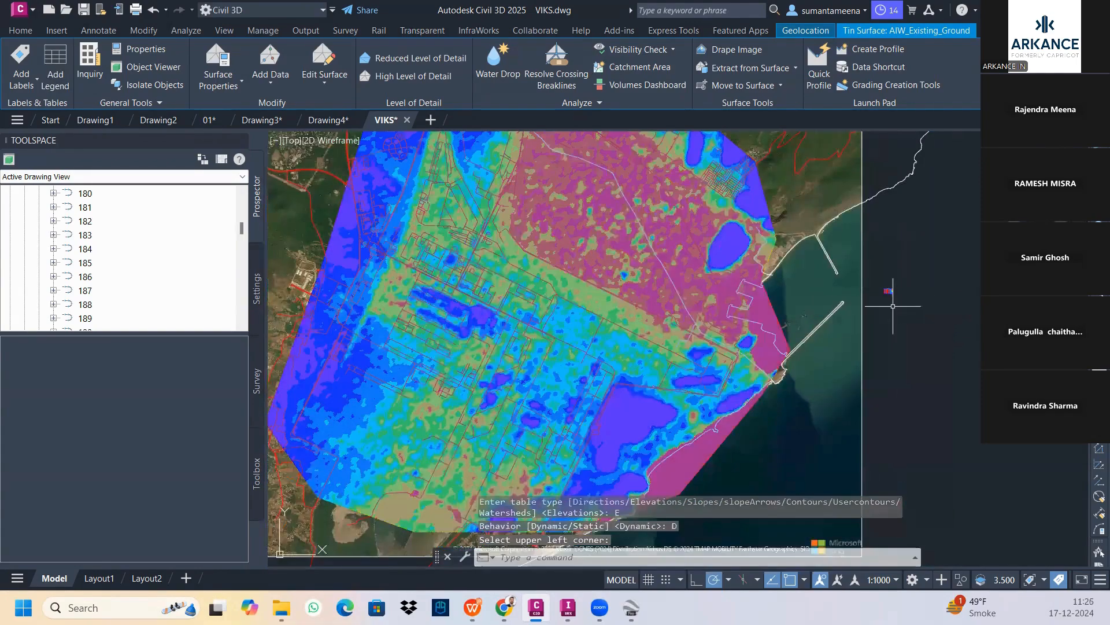
scroll(893, 306, "up", 10)
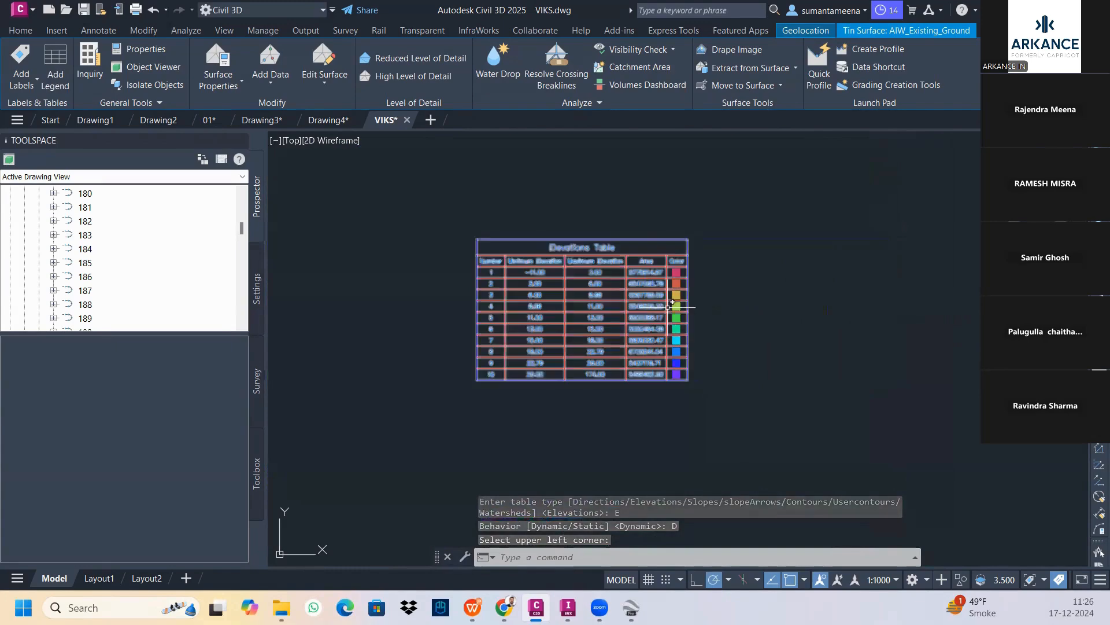
scroll(619, 284, "down", 3)
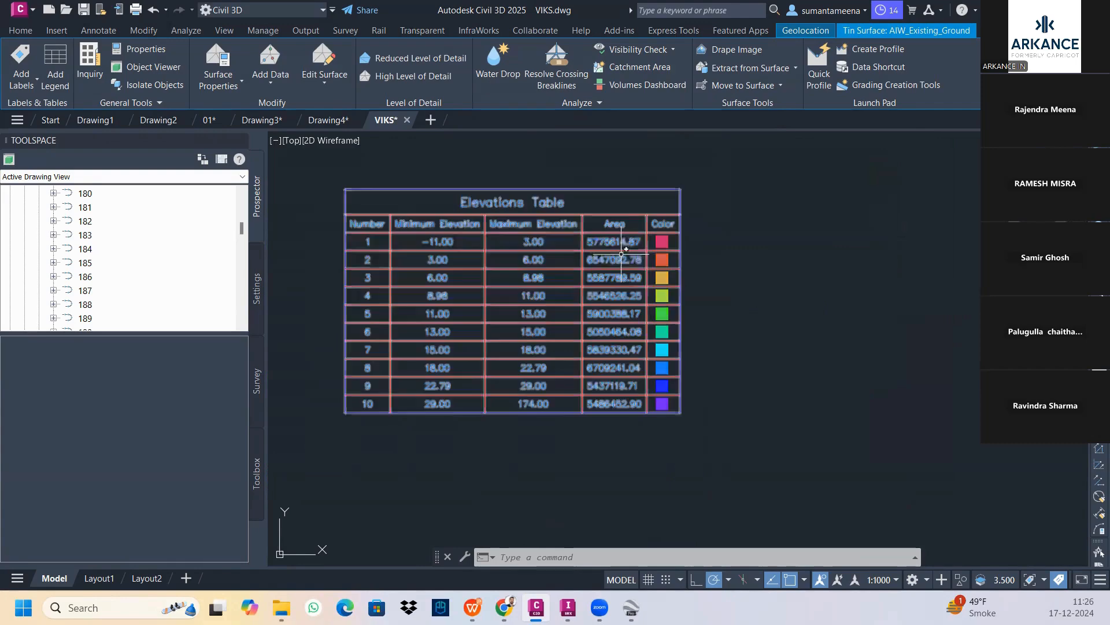
Examine the elevation ranges, areas and colours in the legend table and compare them with the banded existing ground surface.
scroll(611, 233, "up", 2)
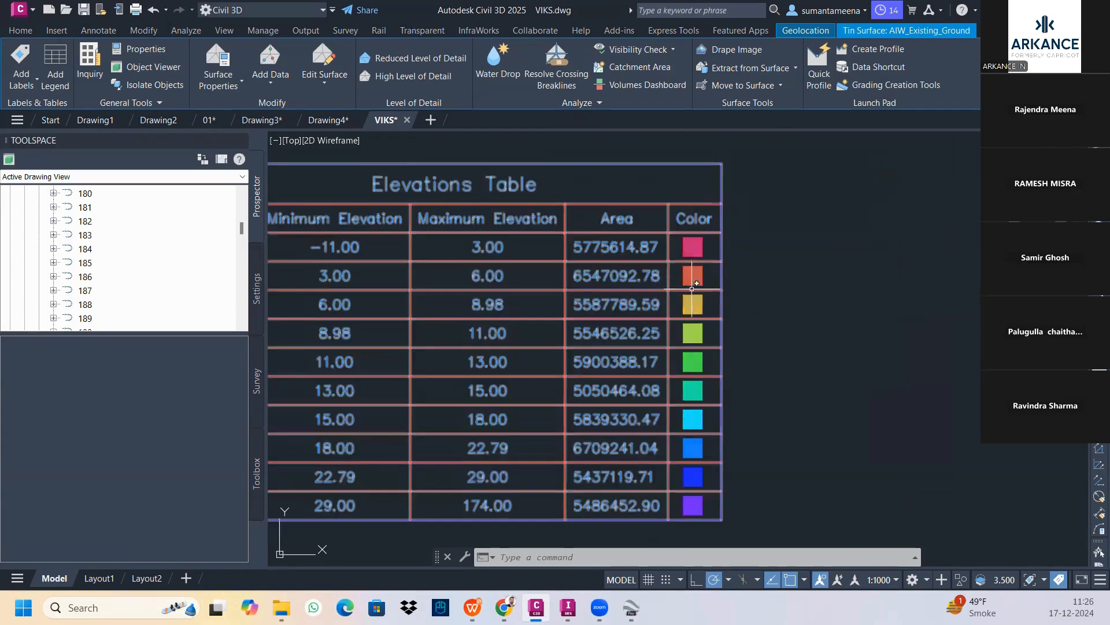
scroll(699, 263, "up", 4)
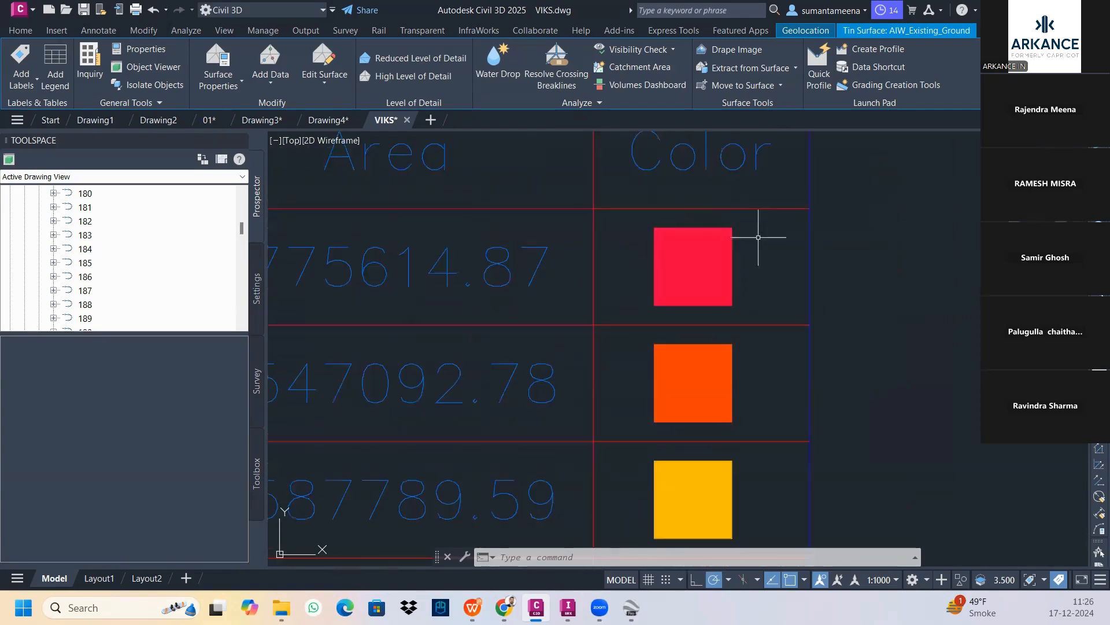
scroll(752, 237, "down", 1)
scroll(704, 271, "down", 3)
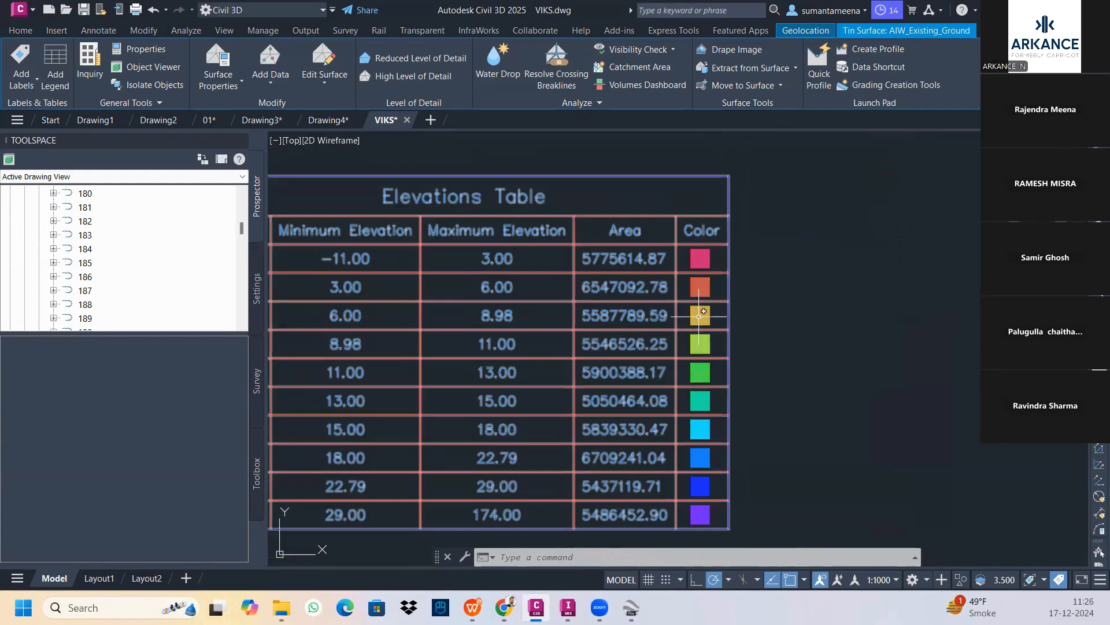
middle_click_drag(687, 336, 675, 255)
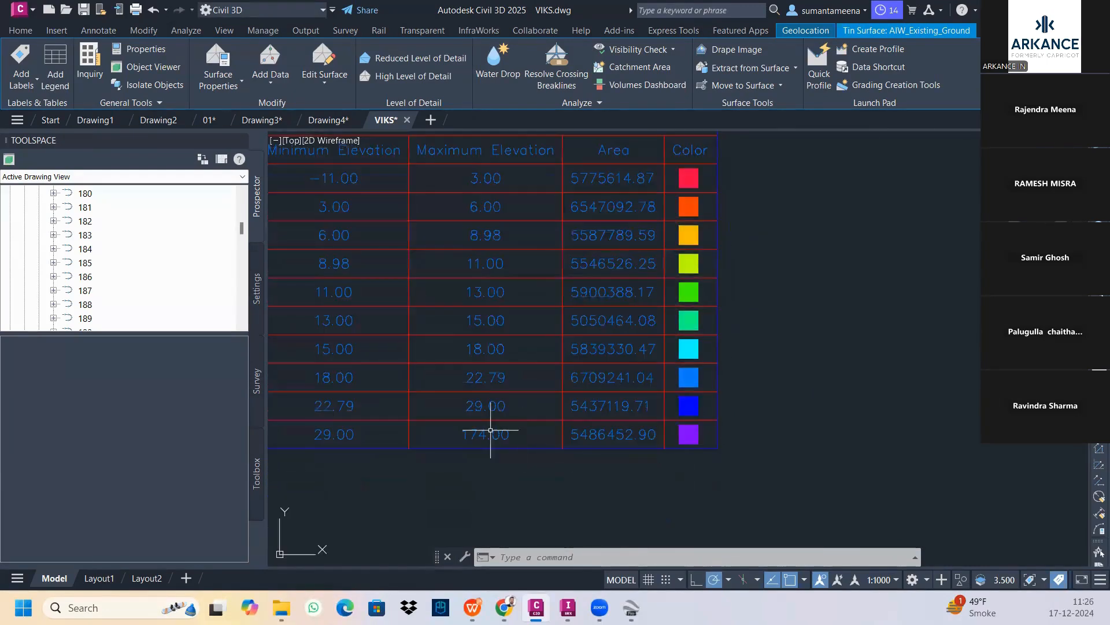
scroll(486, 405, "down", 5)
scroll(472, 383, "down", 2)
middle_click_drag(398, 375, 787, 273)
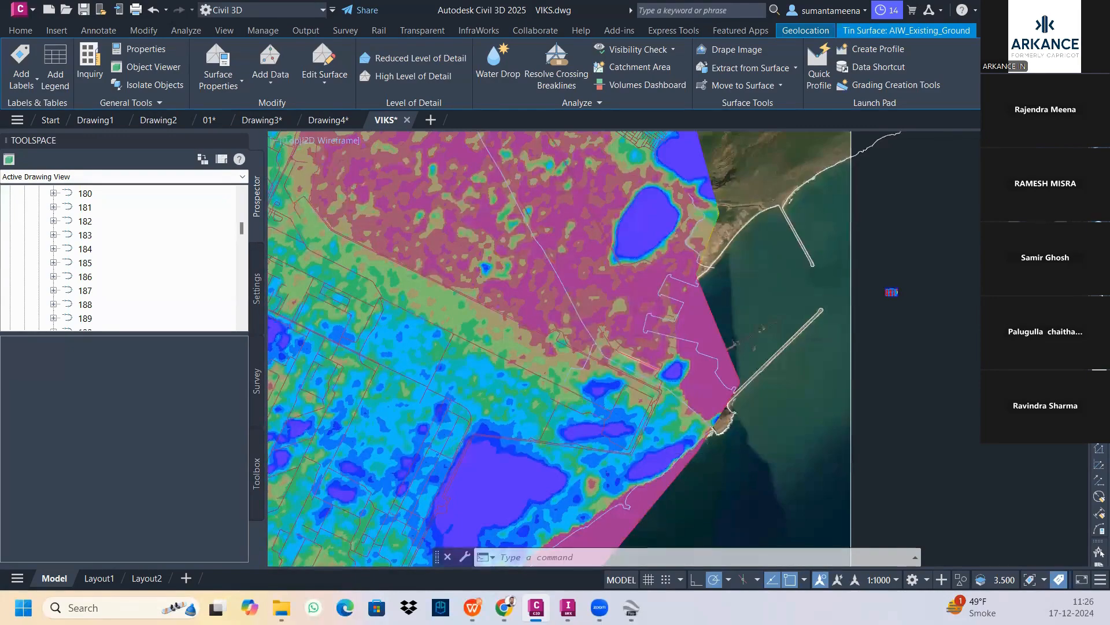
scroll(576, 415, "down", 4)
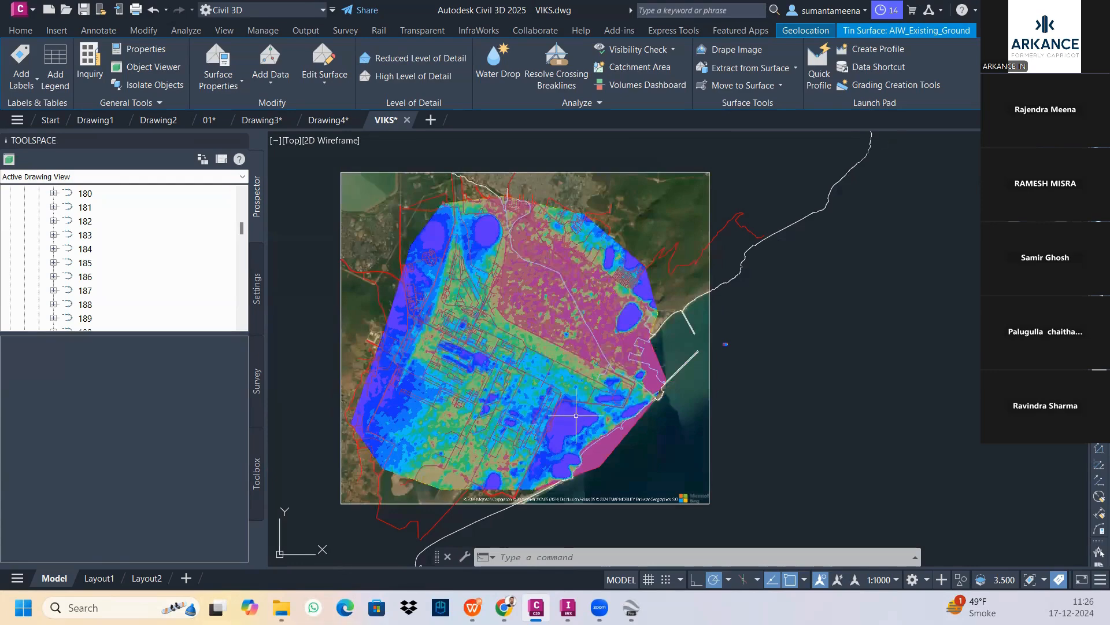
scroll(578, 283, "up", 3)
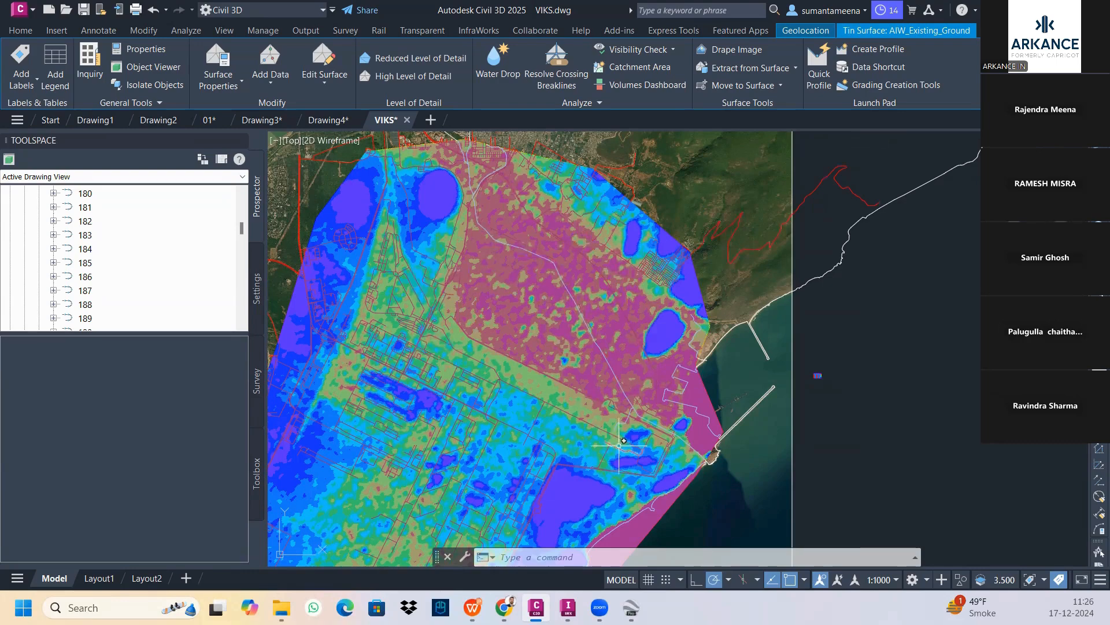
Inspect the elevation banding along the surface's eastern coastal edge, around the harbour and the road towards it.
mouse_move(650, 430)
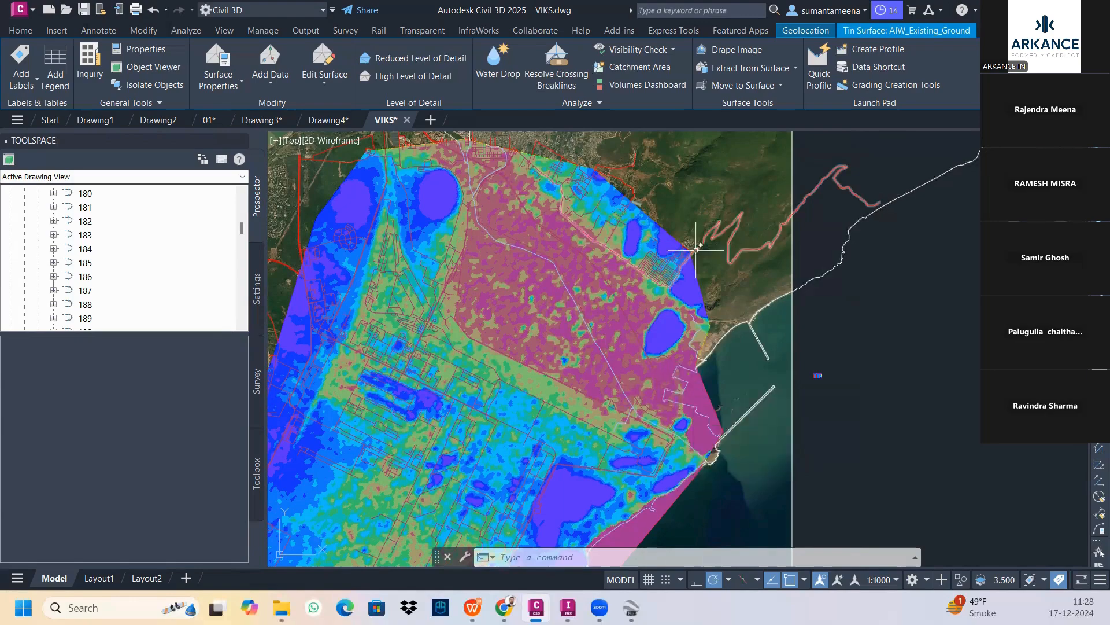
scroll(621, 387, "down", 2)
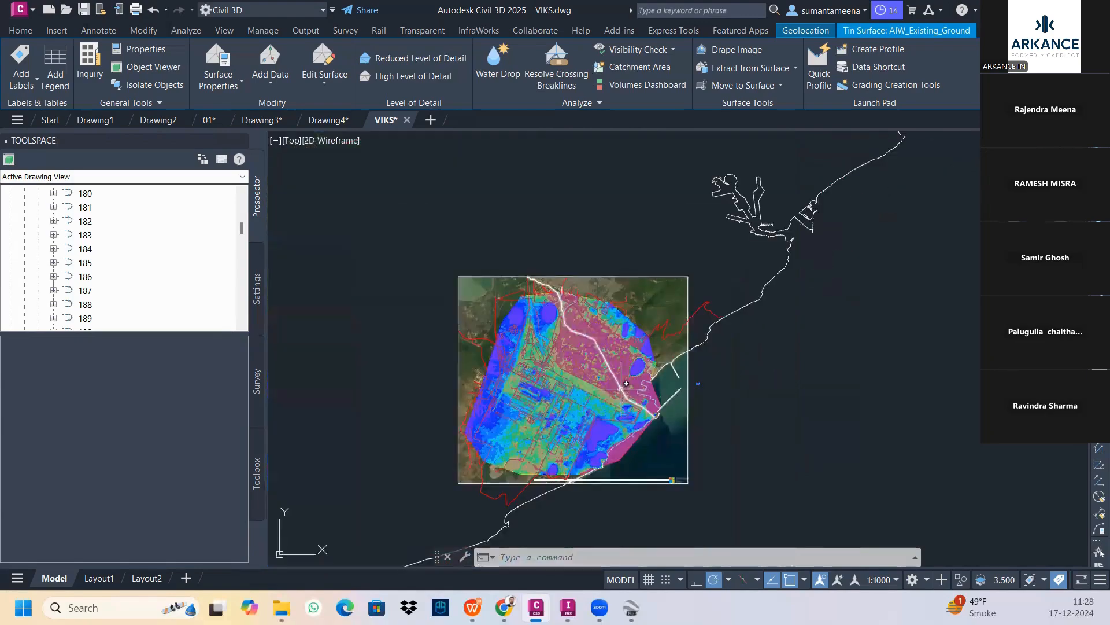
middle_click_drag(618, 385, 581, 271)
scroll(591, 285, "up", 2)
scroll(591, 286, "up", 2)
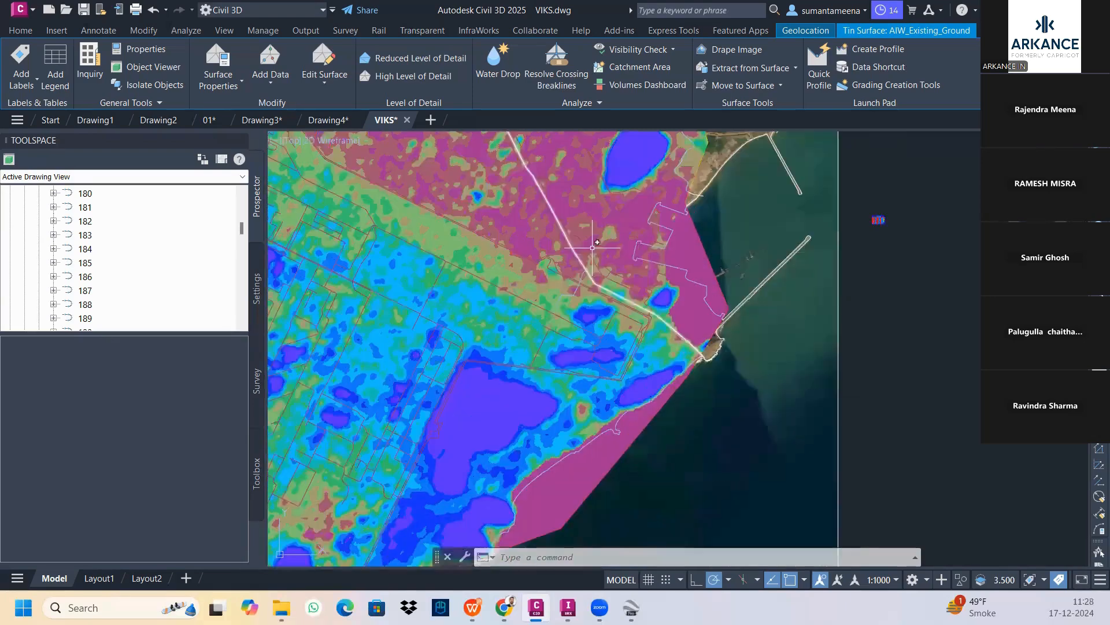
middle_click_drag(585, 225, 661, 350)
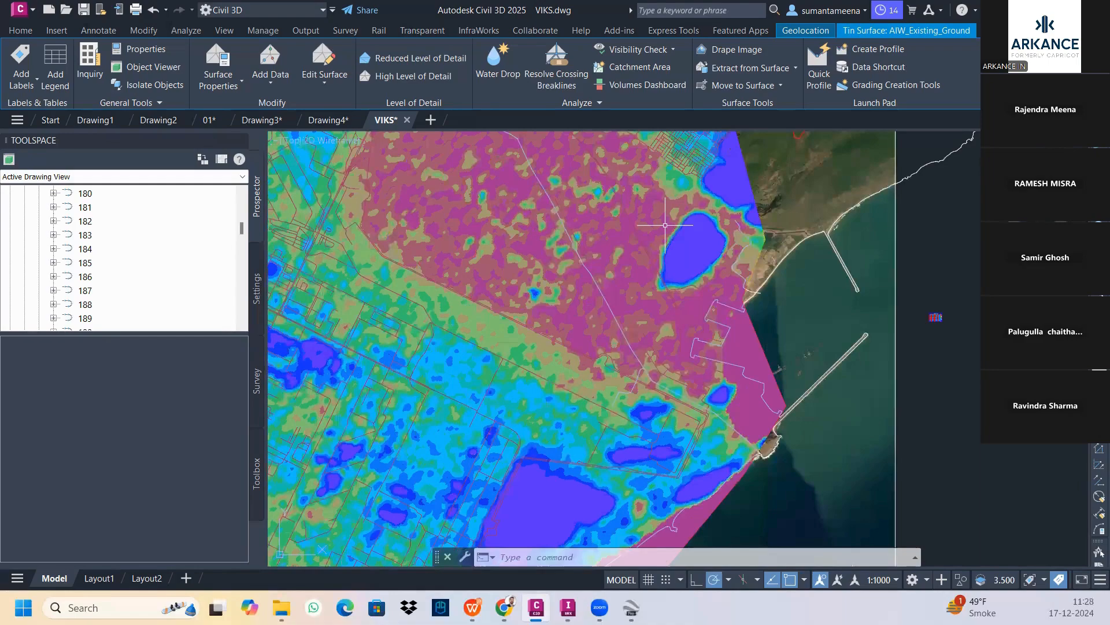
scroll(665, 225, "down", 2)
scroll(717, 248, "up", 2)
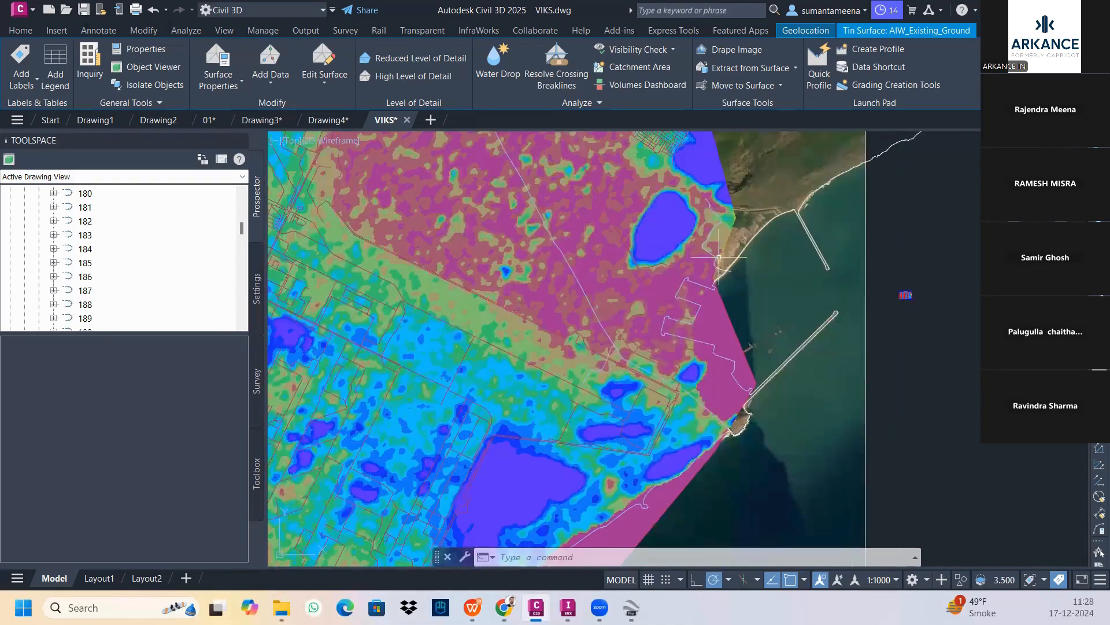
scroll(719, 257, "up", 4)
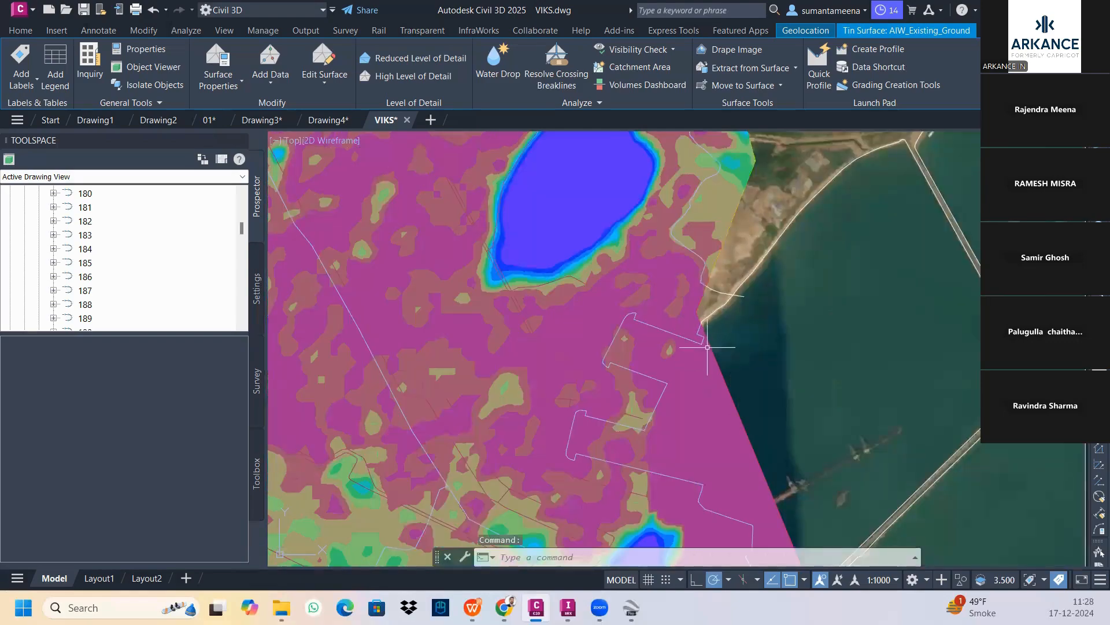
scroll(740, 399, "down", 4)
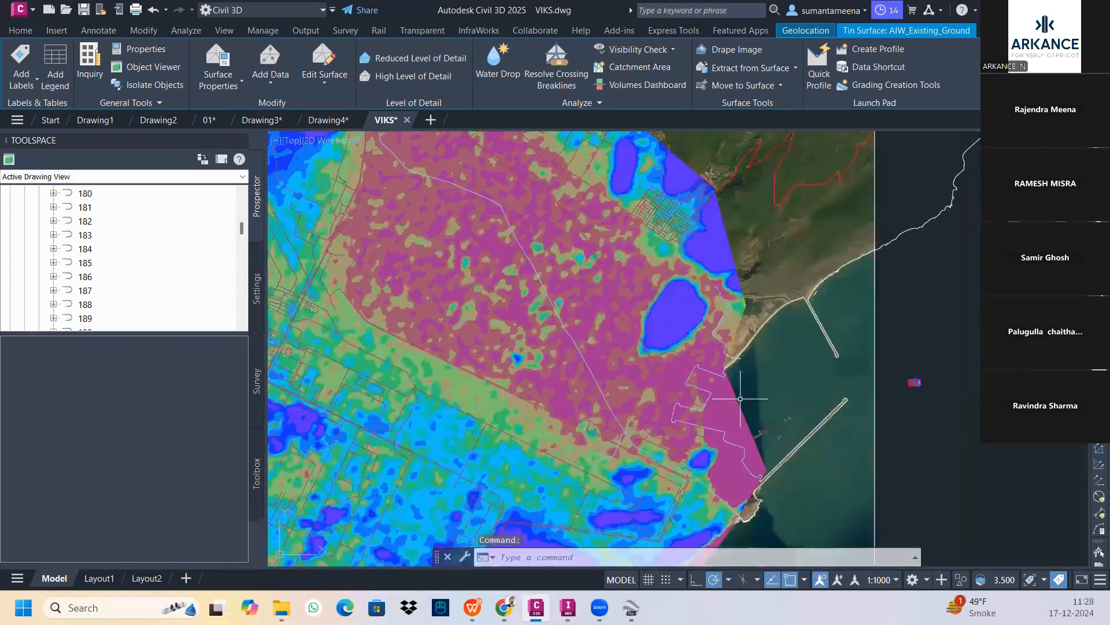
Open the surface properties of AIW_Existing_Ground and set the number of elevation analysis ranges to 5.
key("Escape")
left_click(740, 399)
right_click(740, 398)
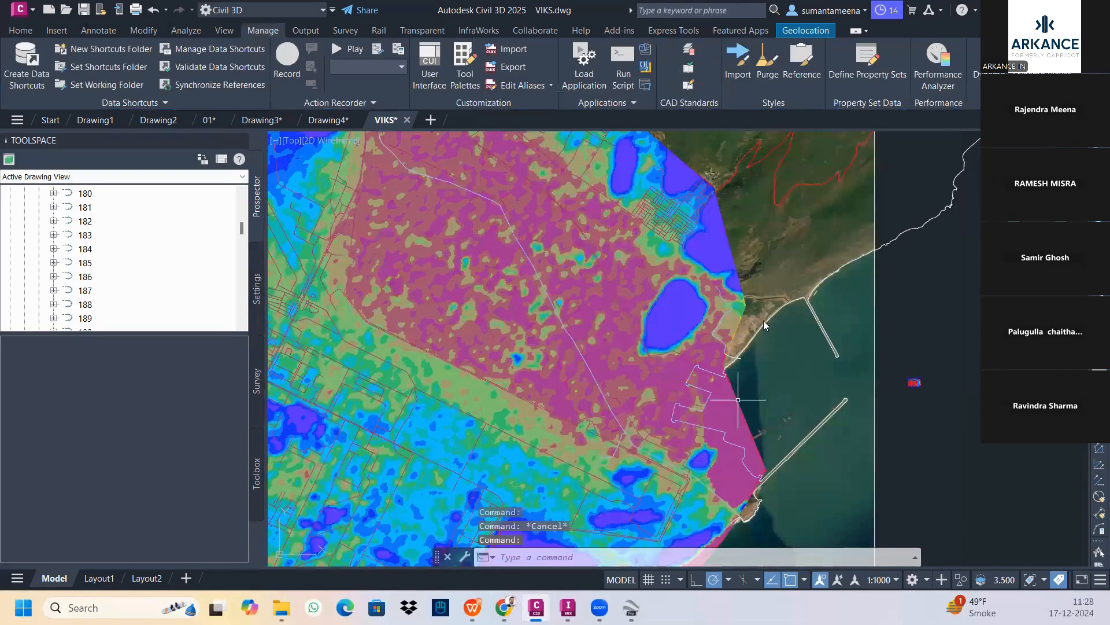
left_click(772, 299)
left_click(512, 308)
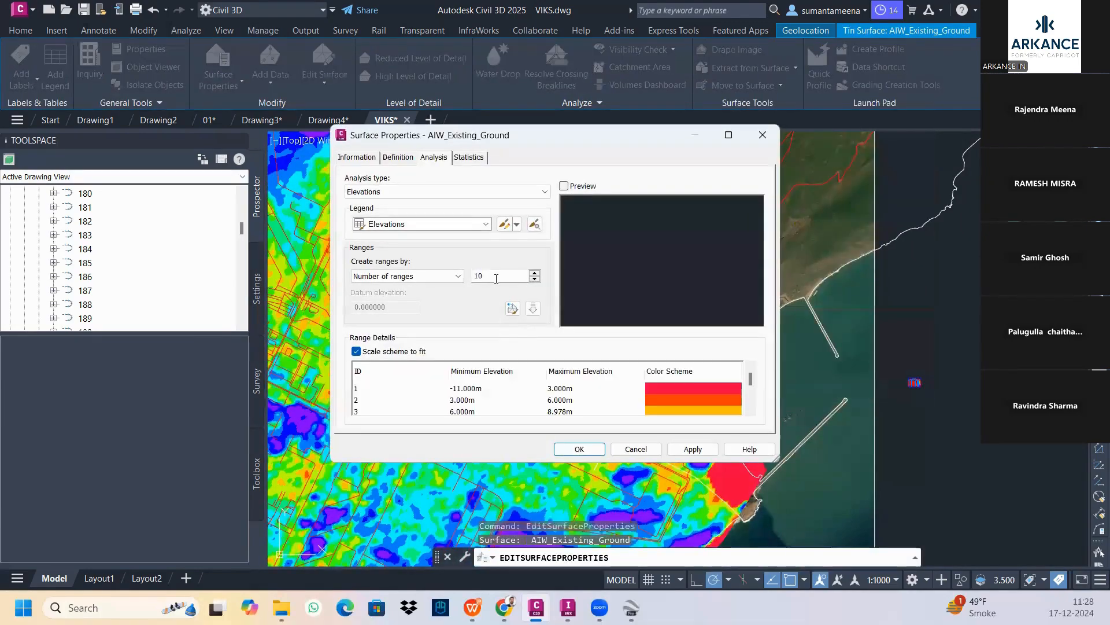
type("5")
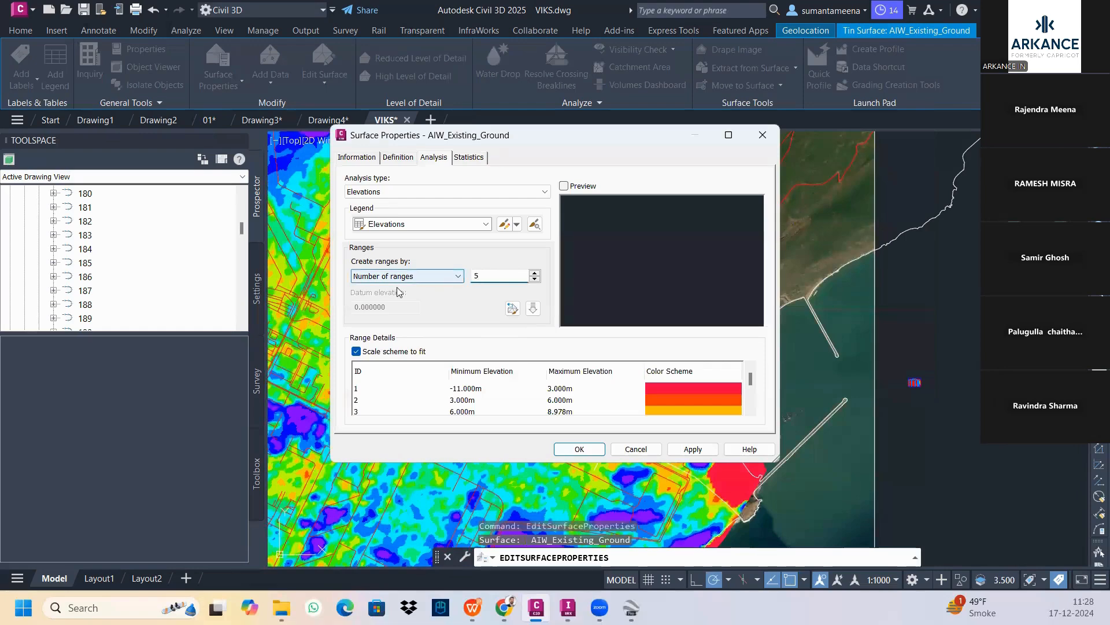
Run the elevation analysis on the AIW_Existing_Ground surface with 5 ranges and apply it.
left_click(532, 308)
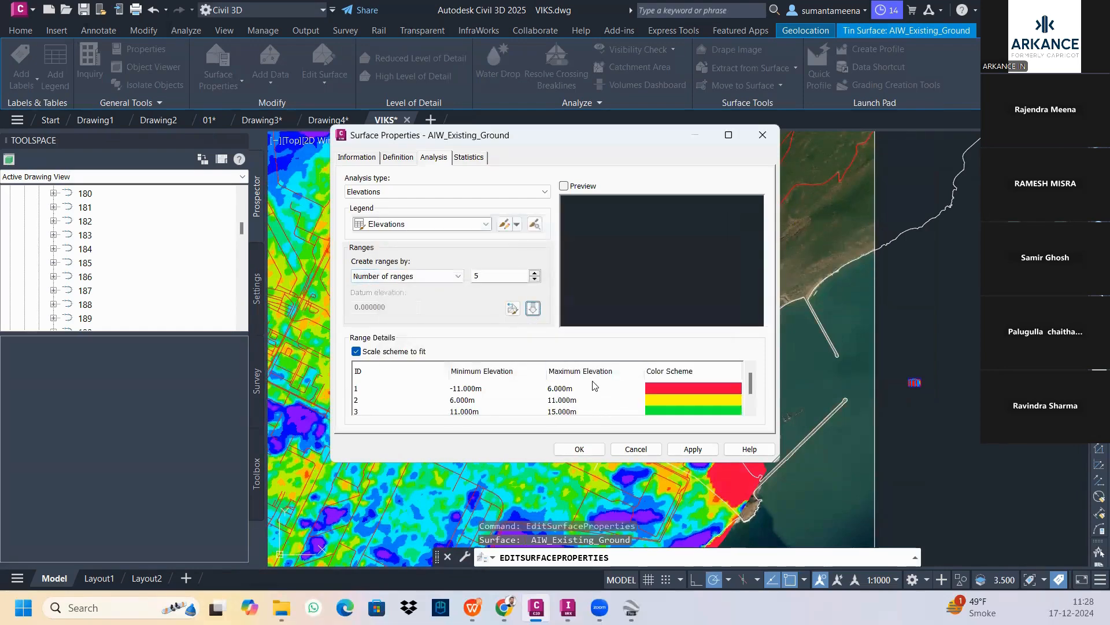
left_click(693, 450)
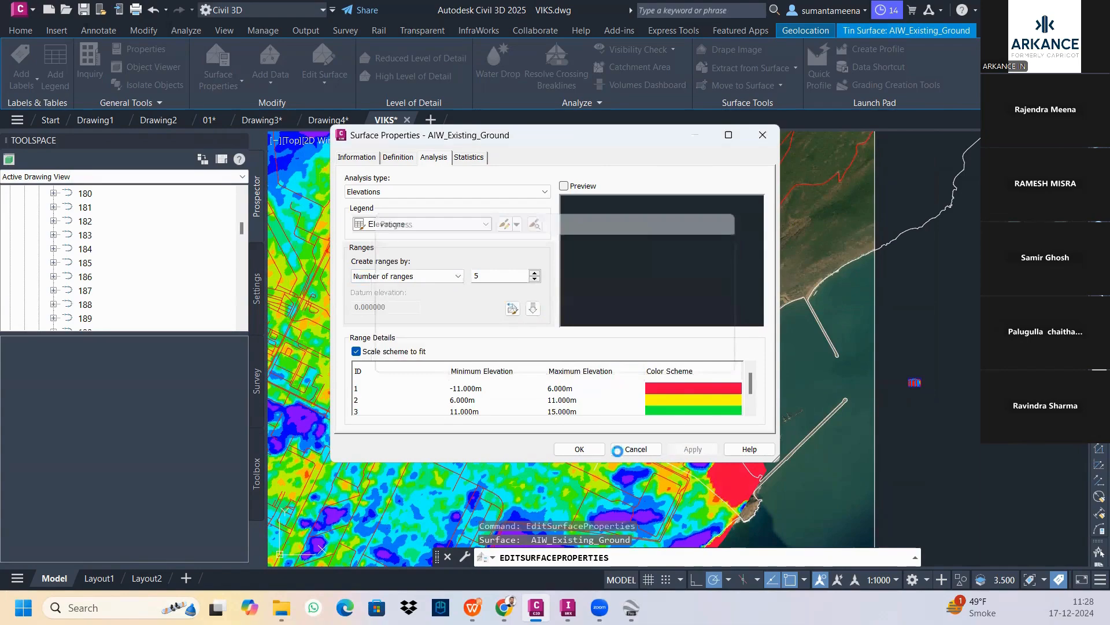
left_click(590, 452)
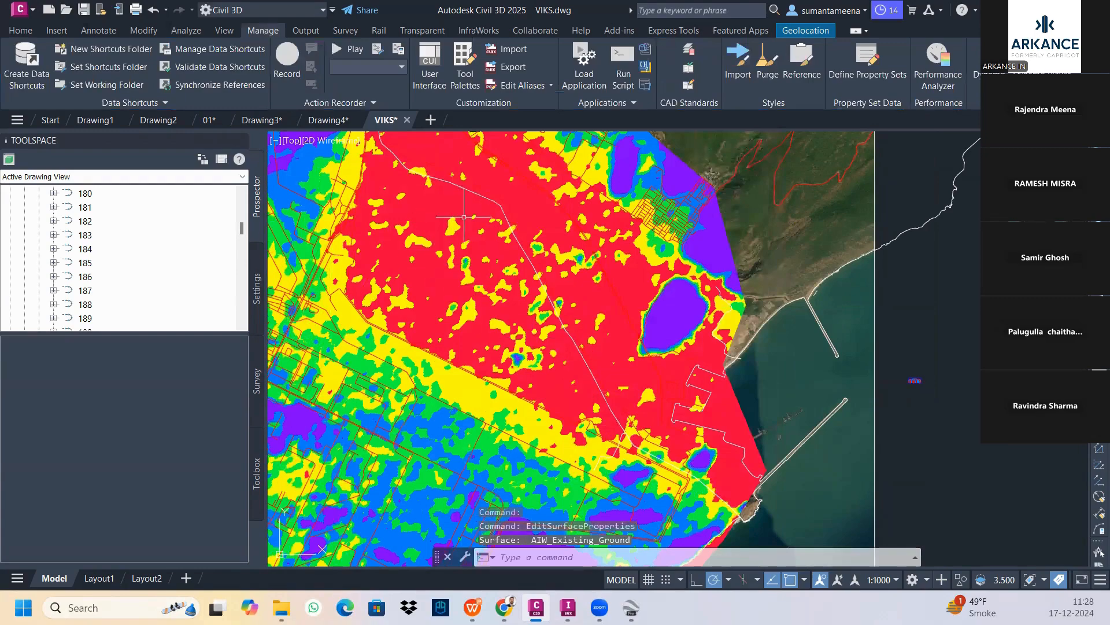
Examine the elevation bands across the surface and the Elevations Table placed east of it.
scroll(472, 233, "down", 4)
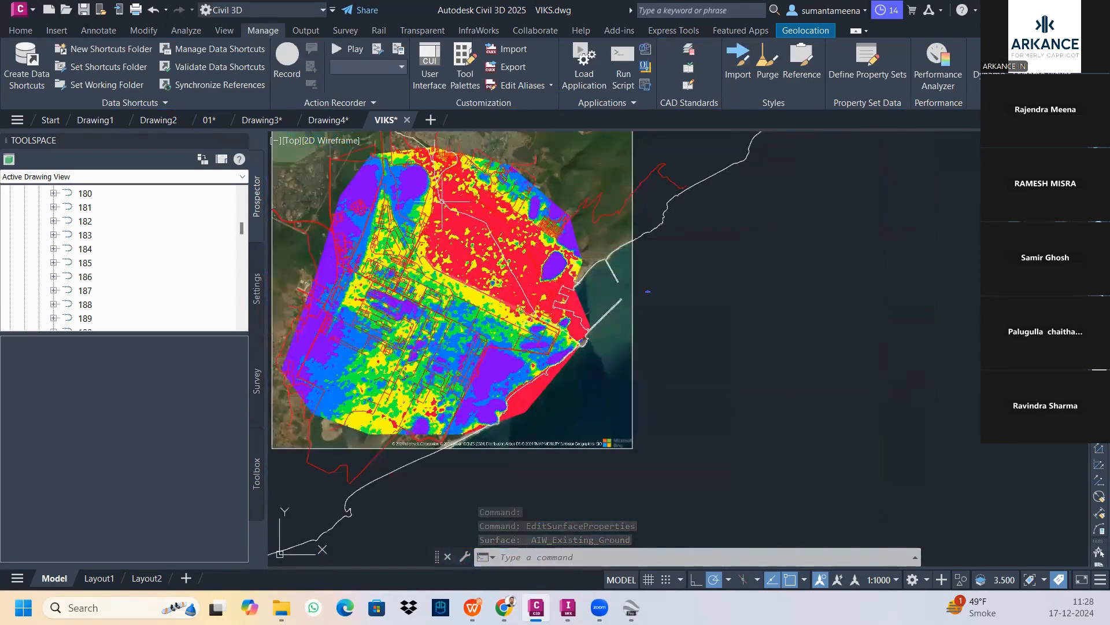
scroll(649, 295, "up", 5)
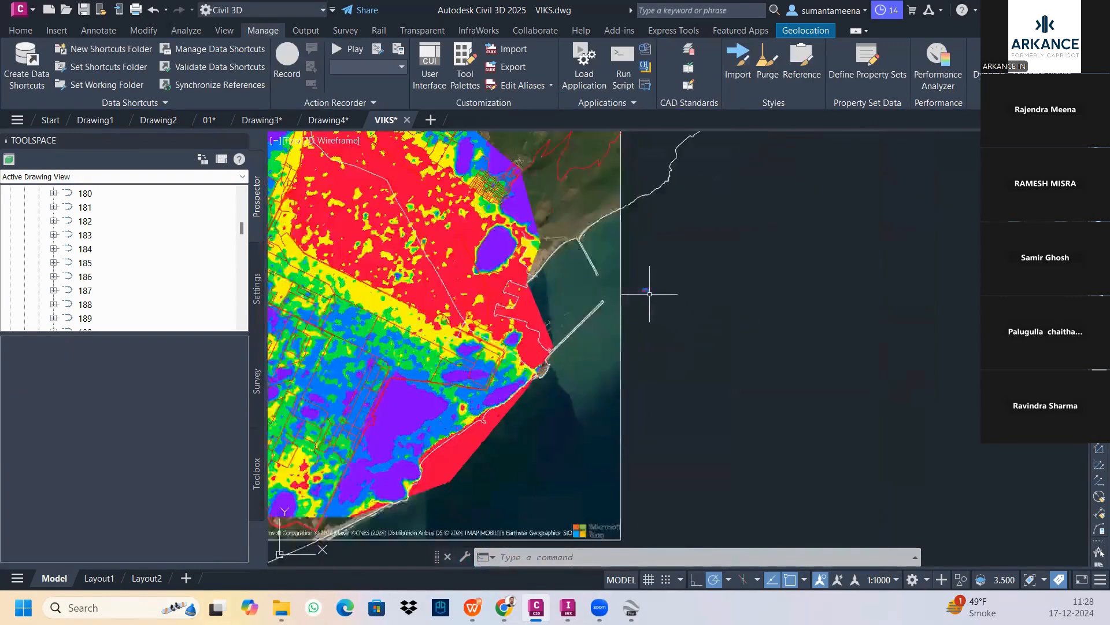
scroll(646, 294, "up", 8)
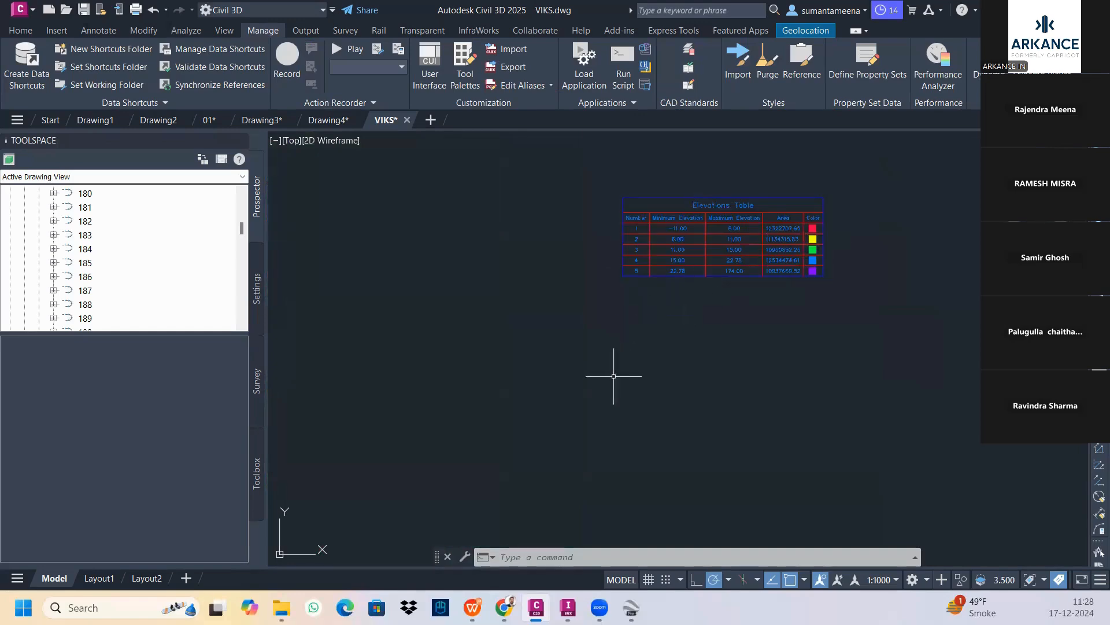
scroll(612, 377, "down", 8)
scroll(612, 377, "down", 6)
mouse_move(550, 355)
middle_mouse_down()
mouse_move(572, 342)
mouse_move(725, 326)
middle_mouse_up()
key("Escape")
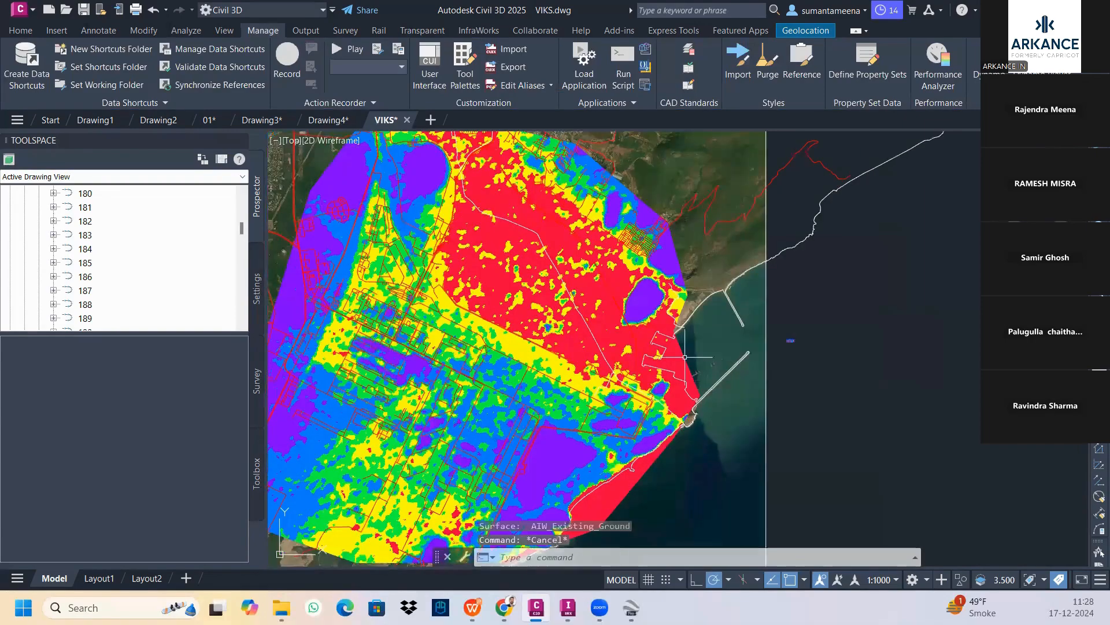
middle_click_drag(550, 277, 584, 285)
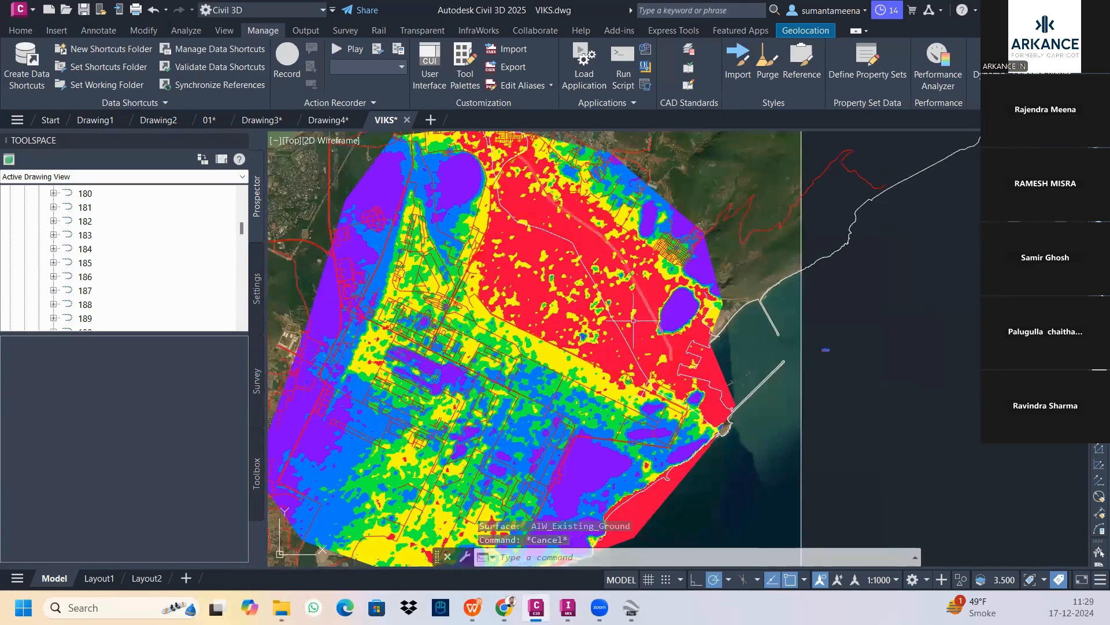
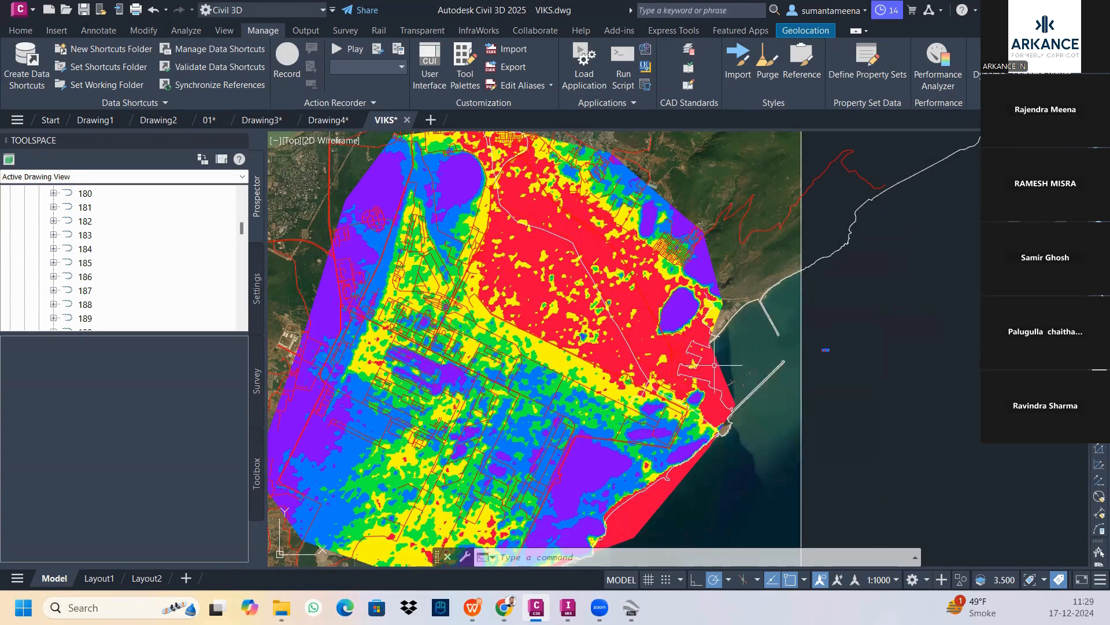
Set the surface style of AIW_Existing_Ground to IND_Slope Banding (2D) in its surface properties.
left_click(724, 372)
right_click(724, 372)
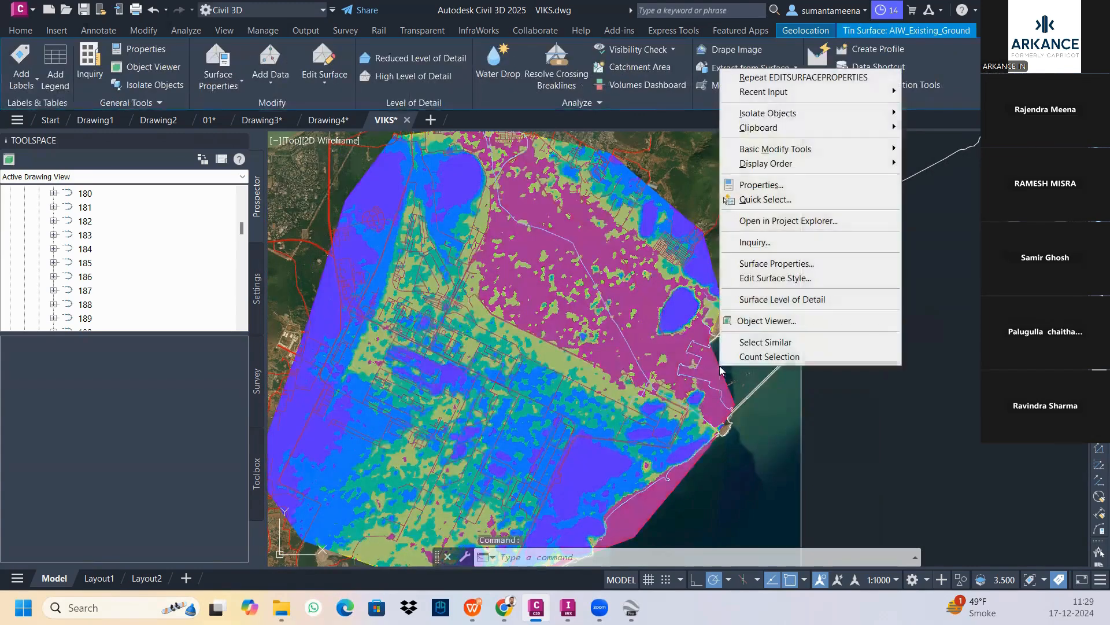
left_click(751, 263)
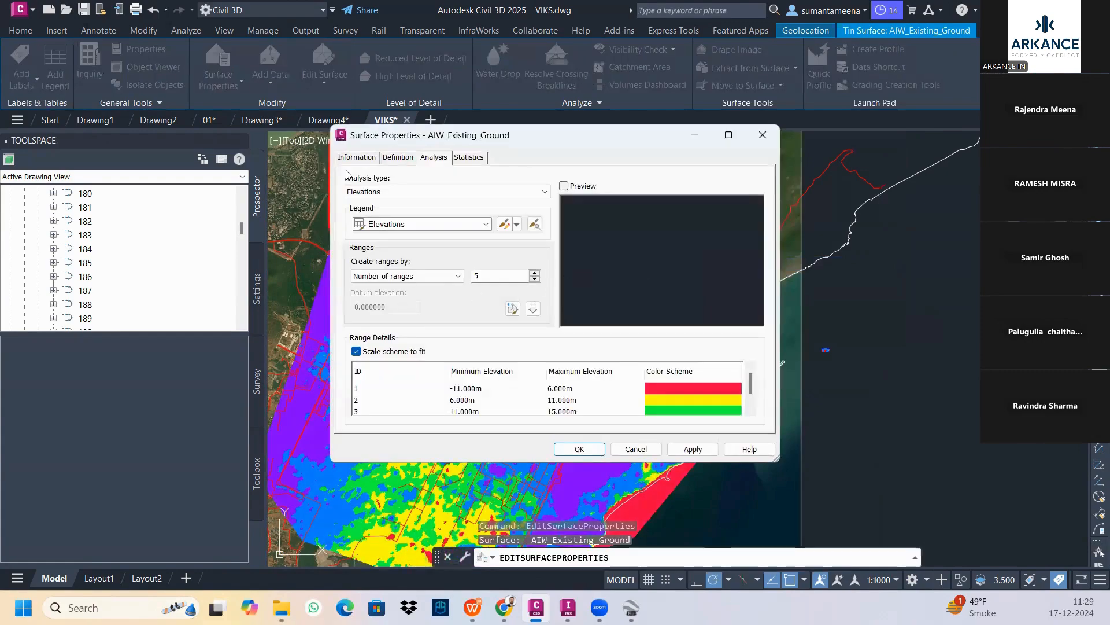
left_click(358, 158)
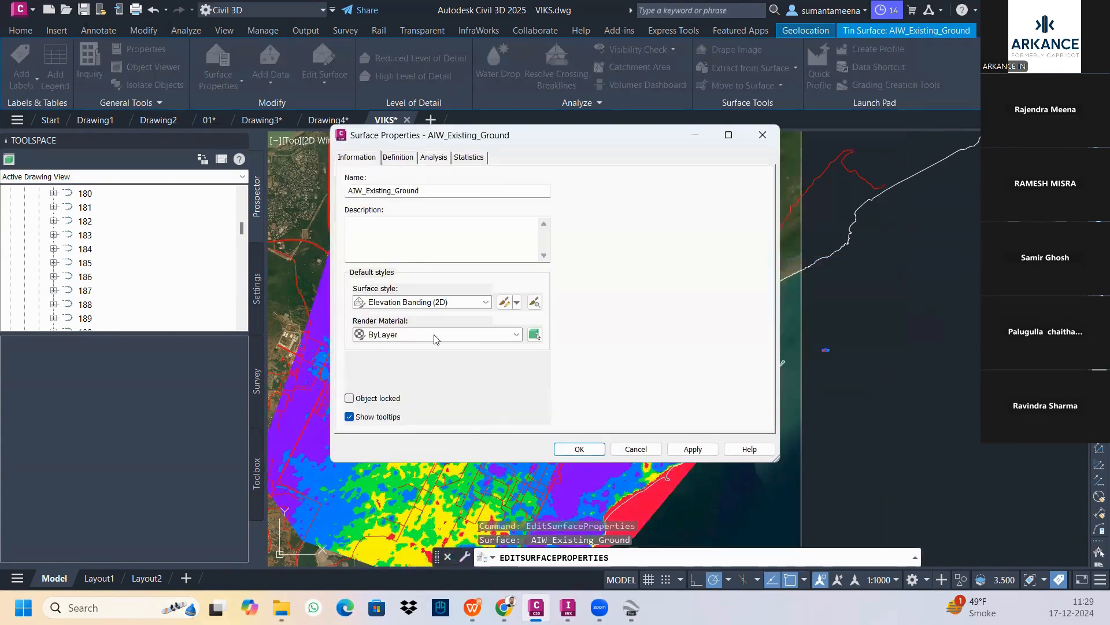
left_click(454, 306)
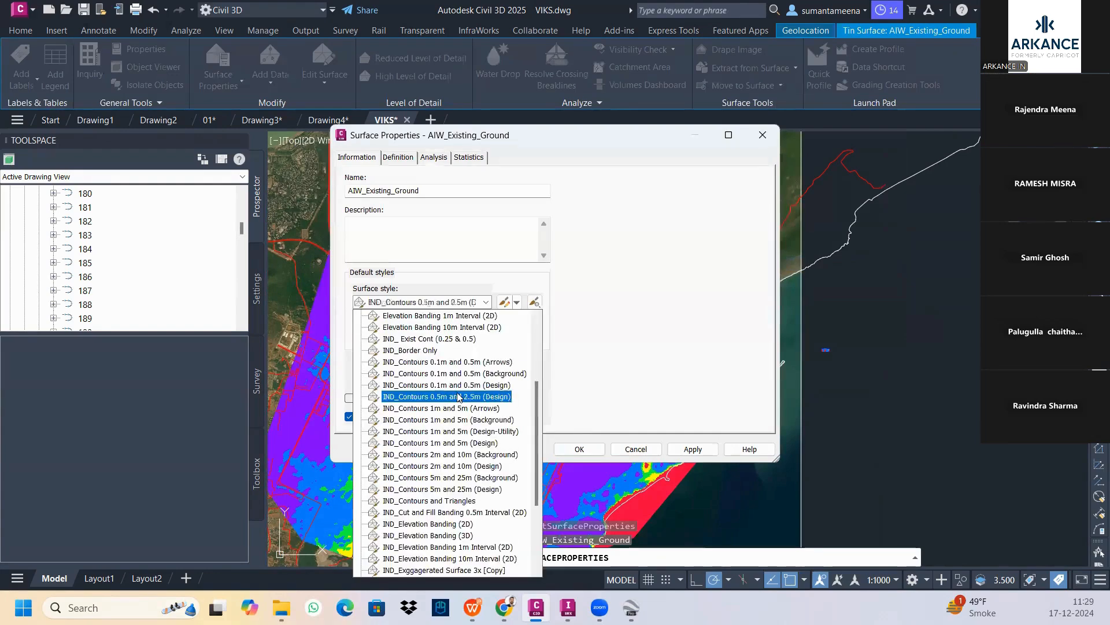
scroll(468, 443, "down", 2)
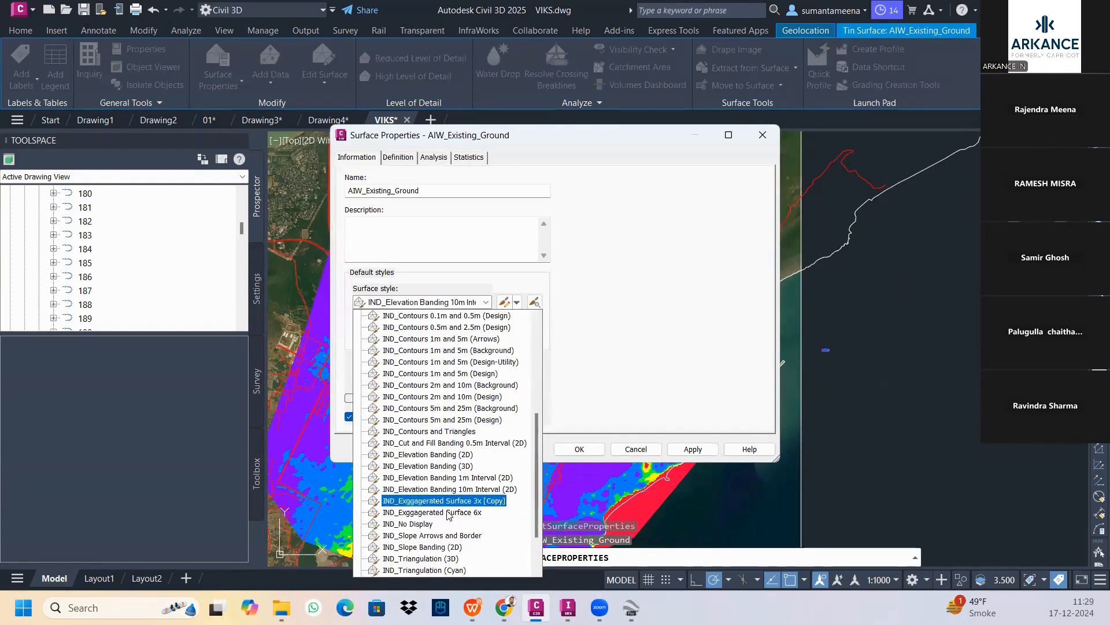
left_click(436, 547)
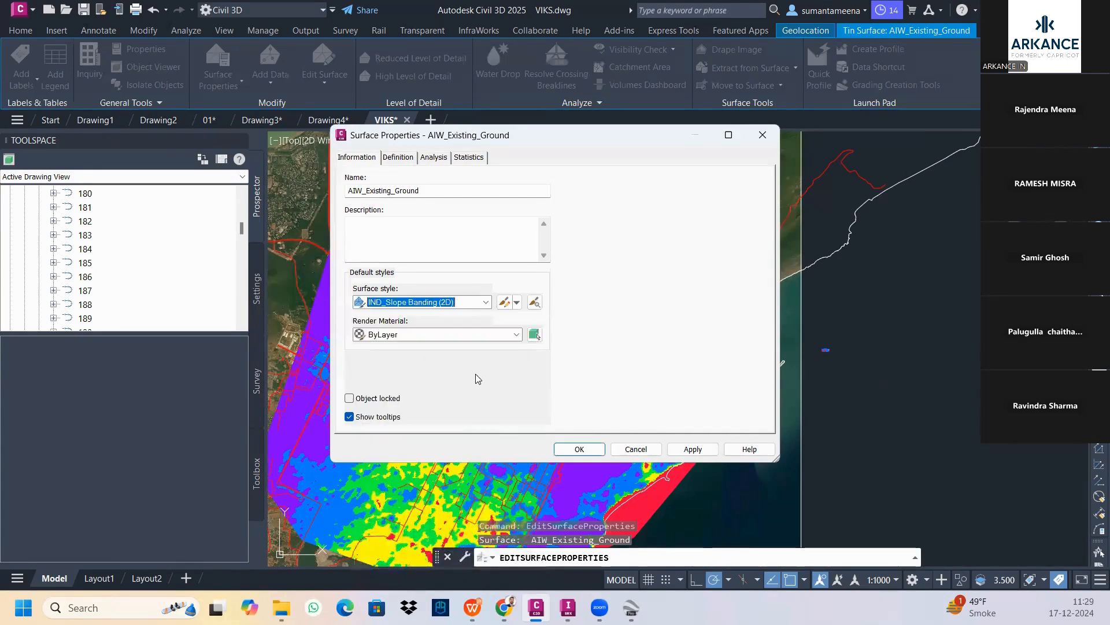
Run a Slope Arrows analysis with 10 ranges on the surface, review its range details, and apply the surface properties.
left_click(433, 157)
left_click(458, 193)
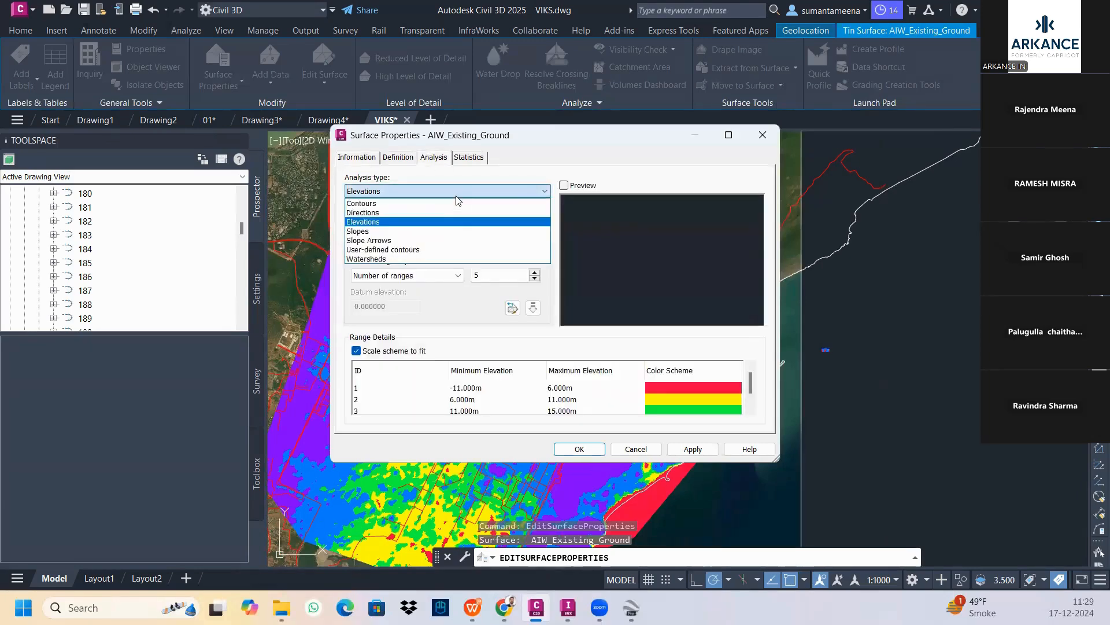
left_click(422, 240)
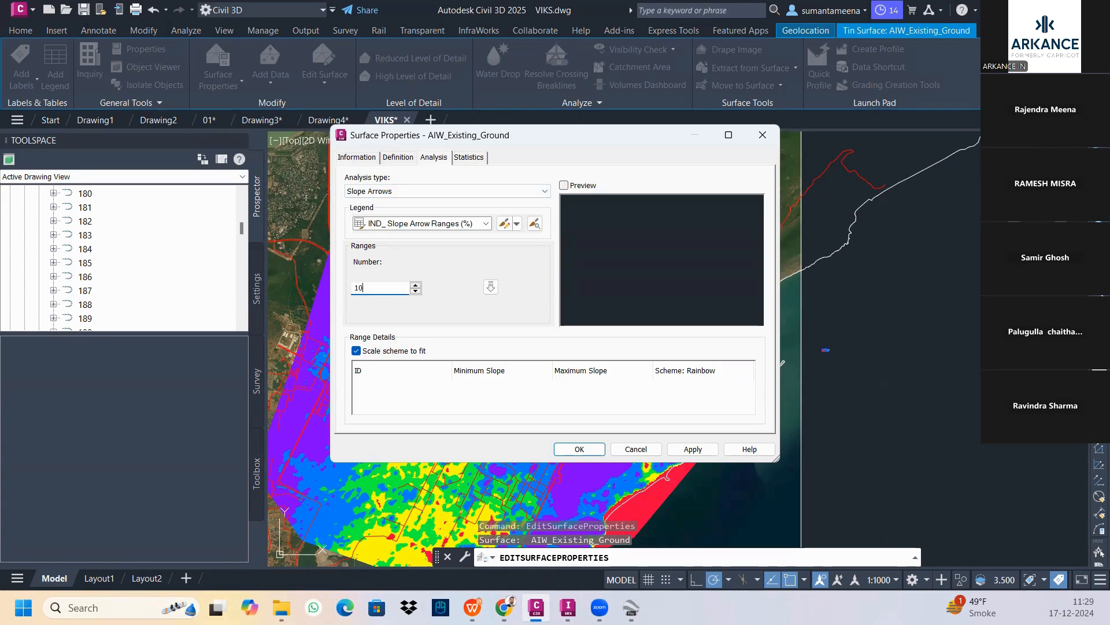
left_click(484, 289)
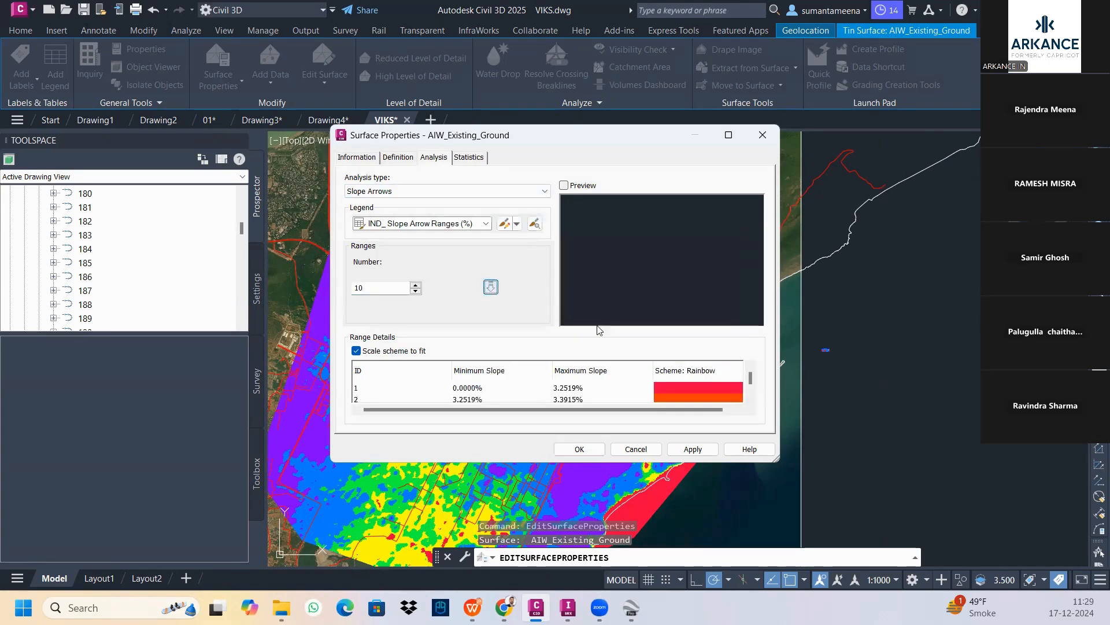
scroll(594, 397, "down", 2)
scroll(592, 394, "up", 2)
scroll(564, 403, "down", 2)
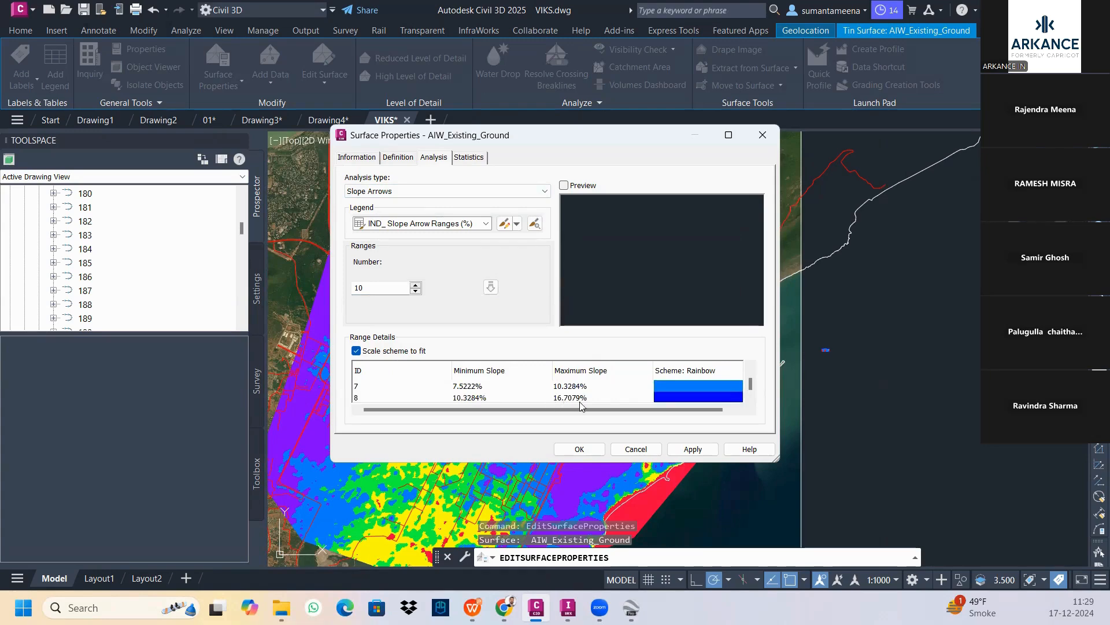
left_click(702, 453)
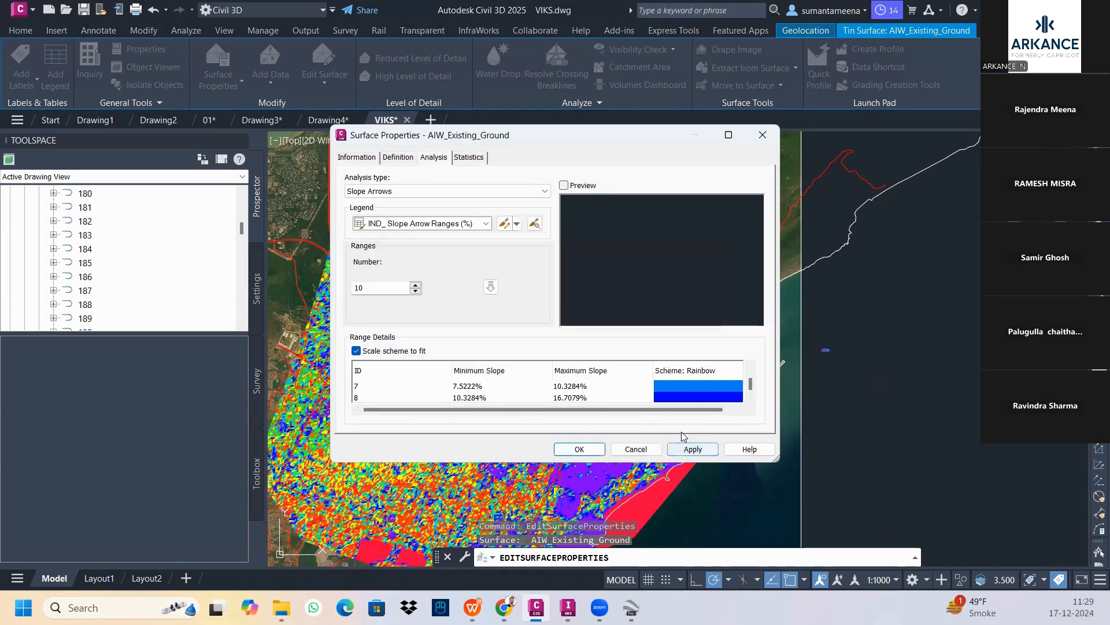
left_click(578, 449)
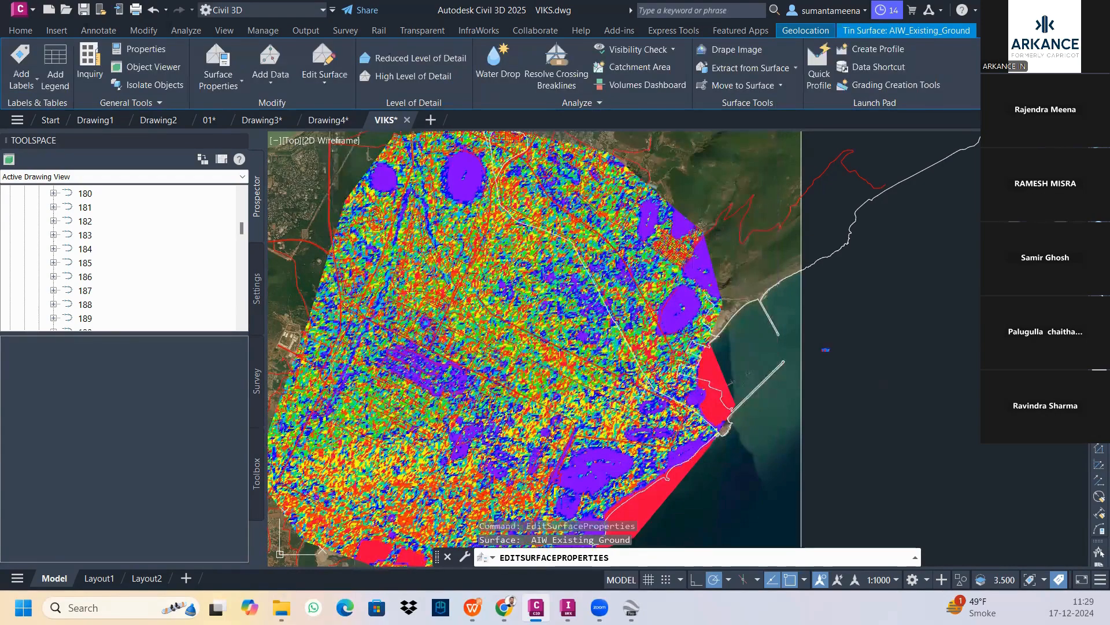
key("Escape")
Edit the IND_Slope Banding (2D) surface style's plan display to hide Slopes and show Slope Arrows.
scroll(542, 249, "up", 10)
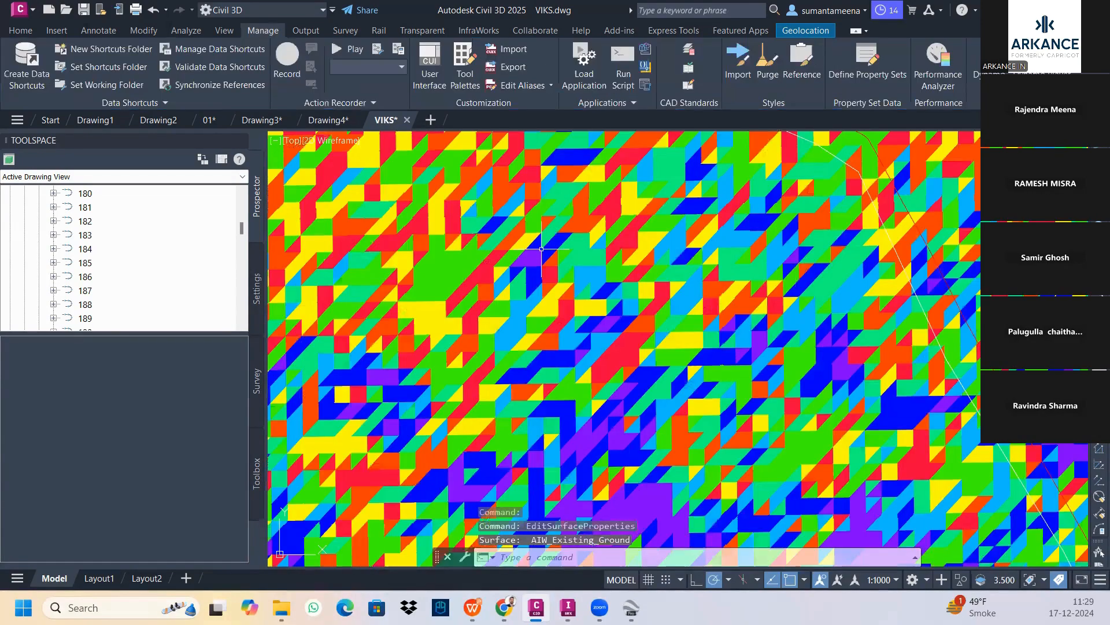
scroll(584, 347, "down", 10)
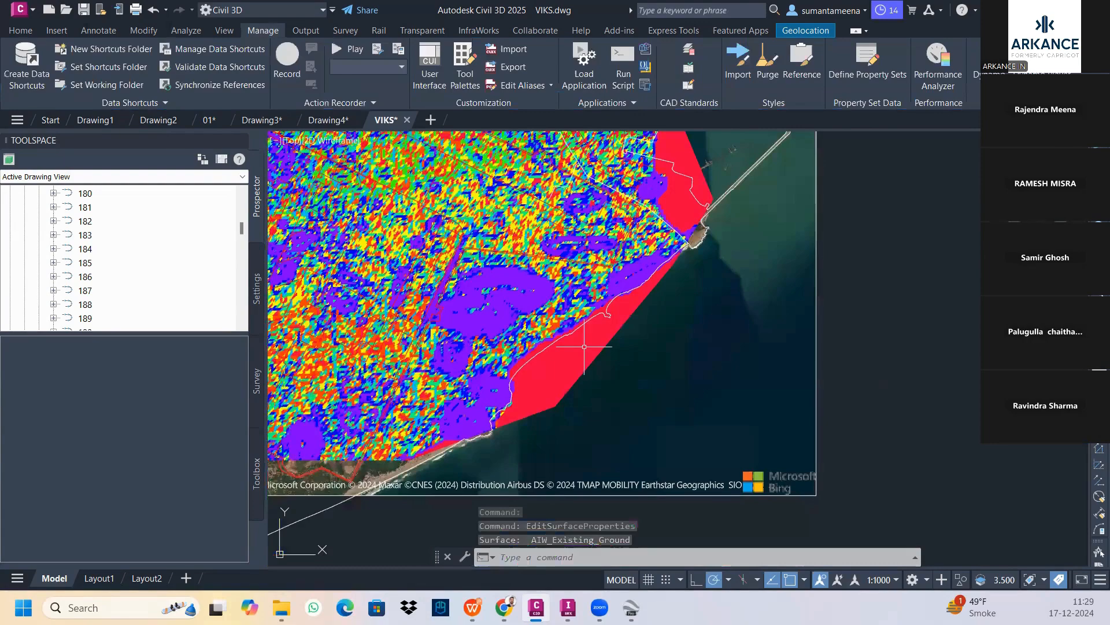
middle_click_drag(692, 251, 690, 340)
scroll(689, 340, "up", 3)
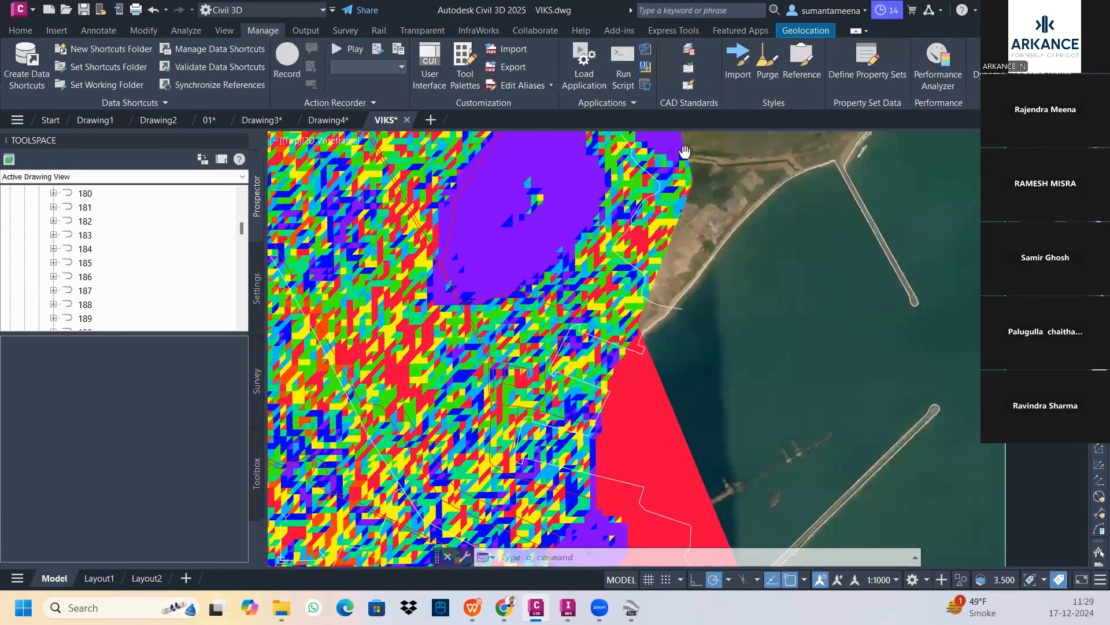
middle_click_drag(685, 152, 705, 230)
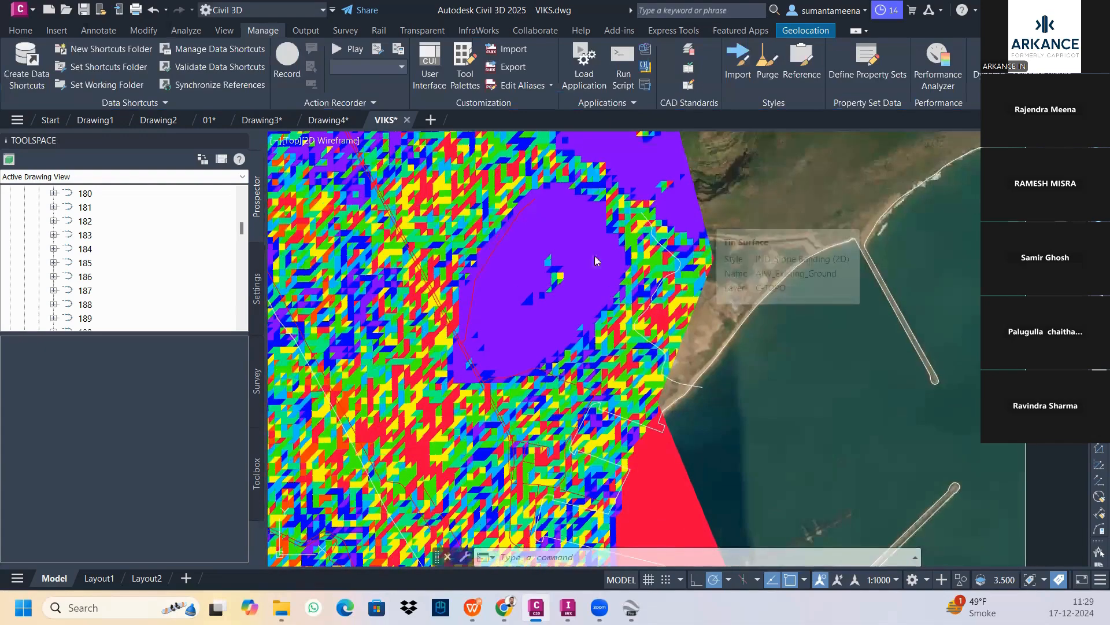
left_click(702, 216)
right_click(703, 216)
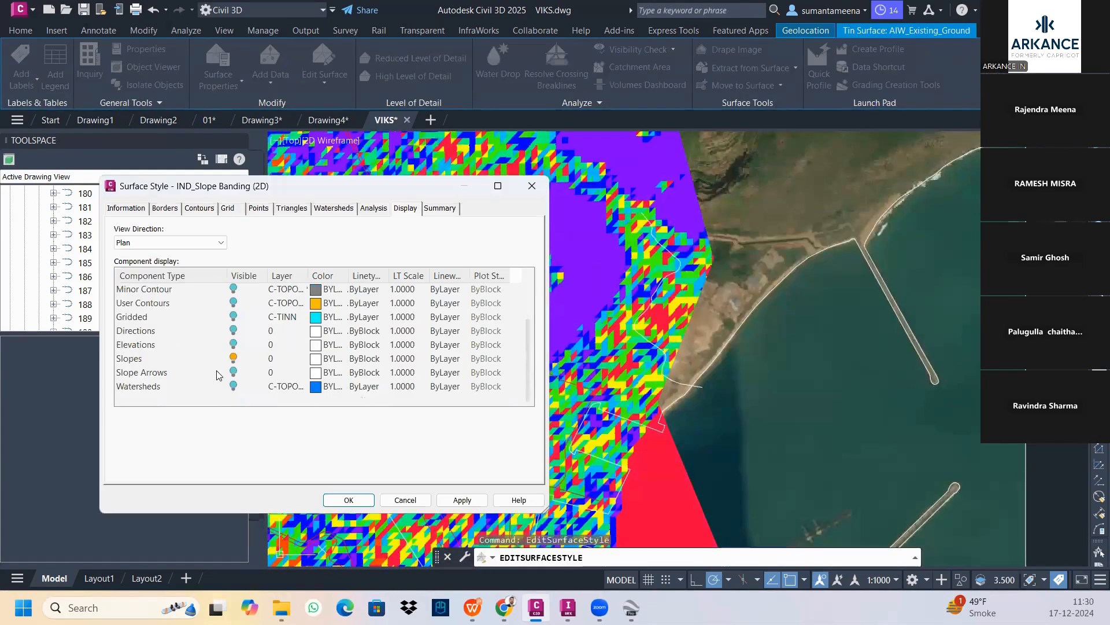
left_click(234, 356)
left_click(233, 370)
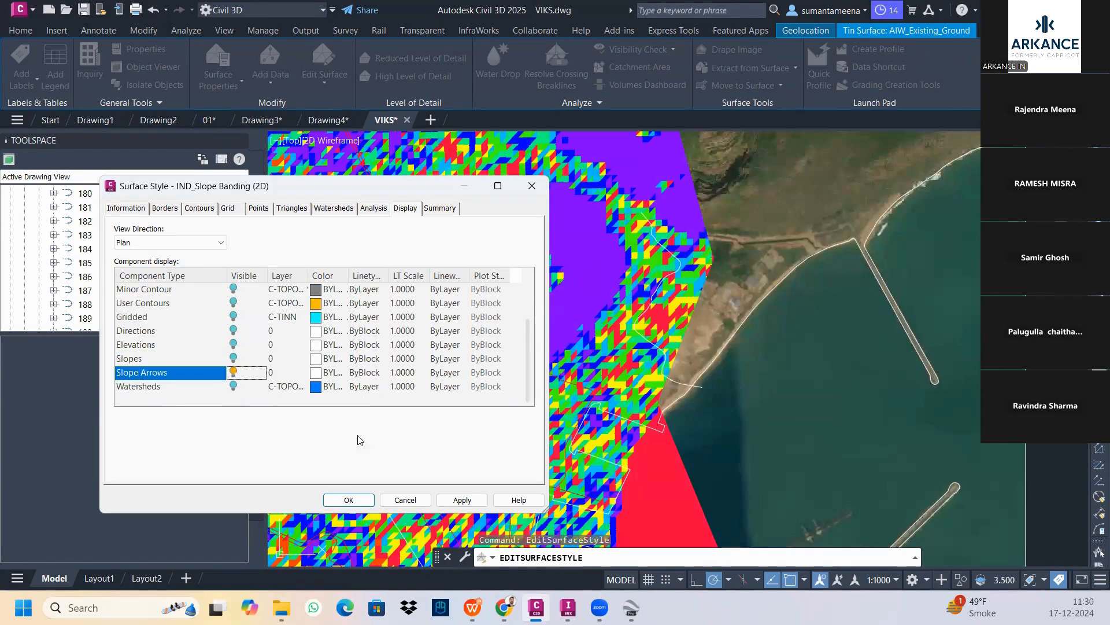
left_click(447, 498)
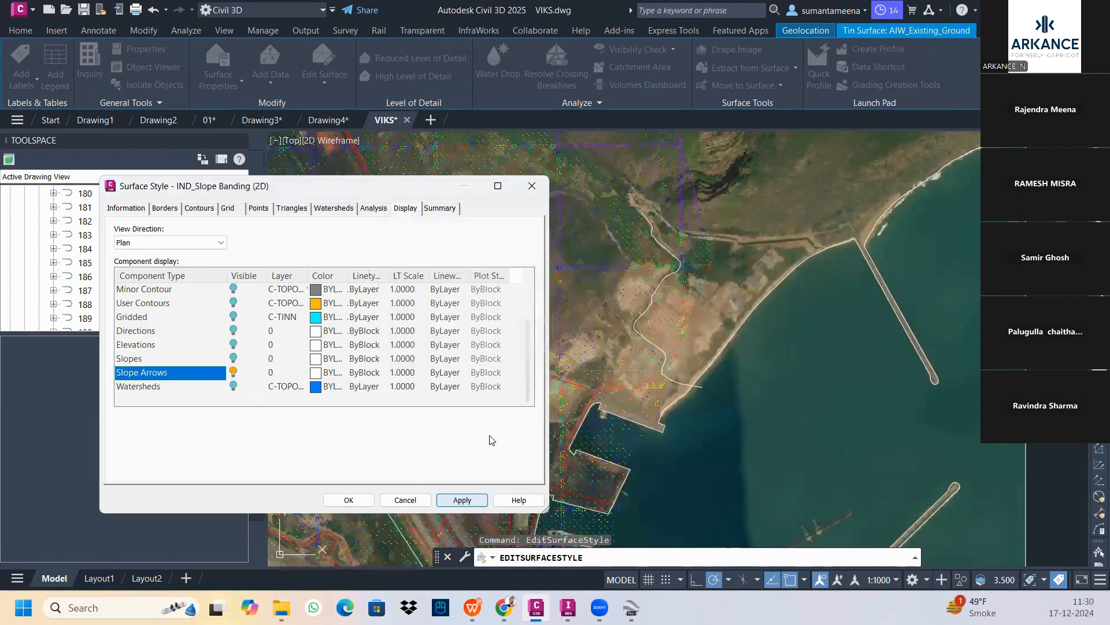
left_click(342, 501)
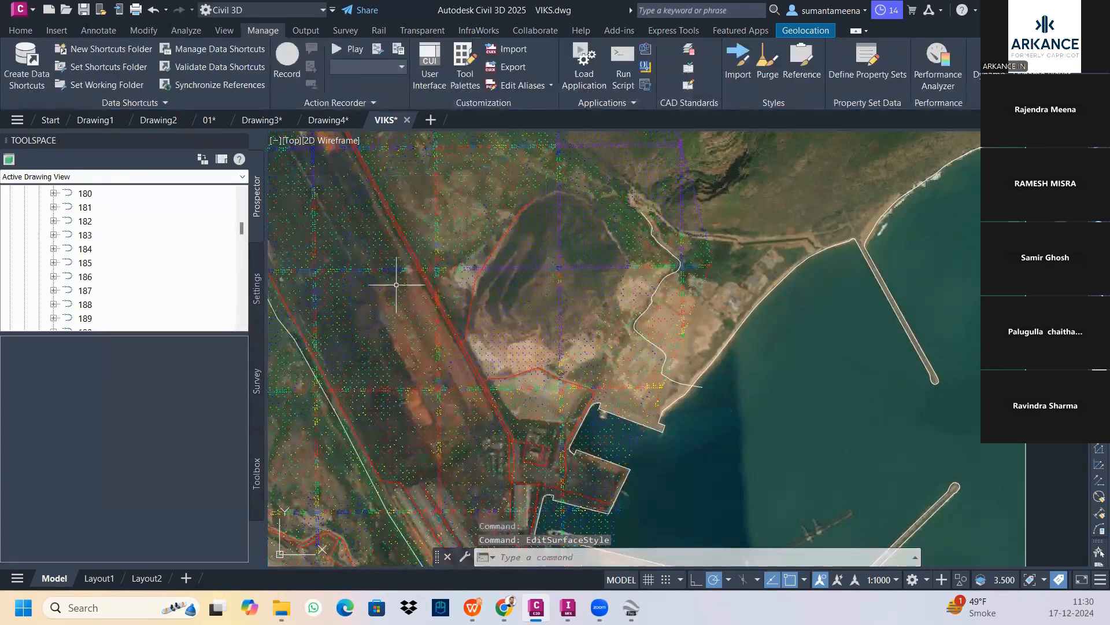
Examine the direction and colours of the slope arrows over the aerial imagery at several locations.
scroll(393, 268, "up", 4)
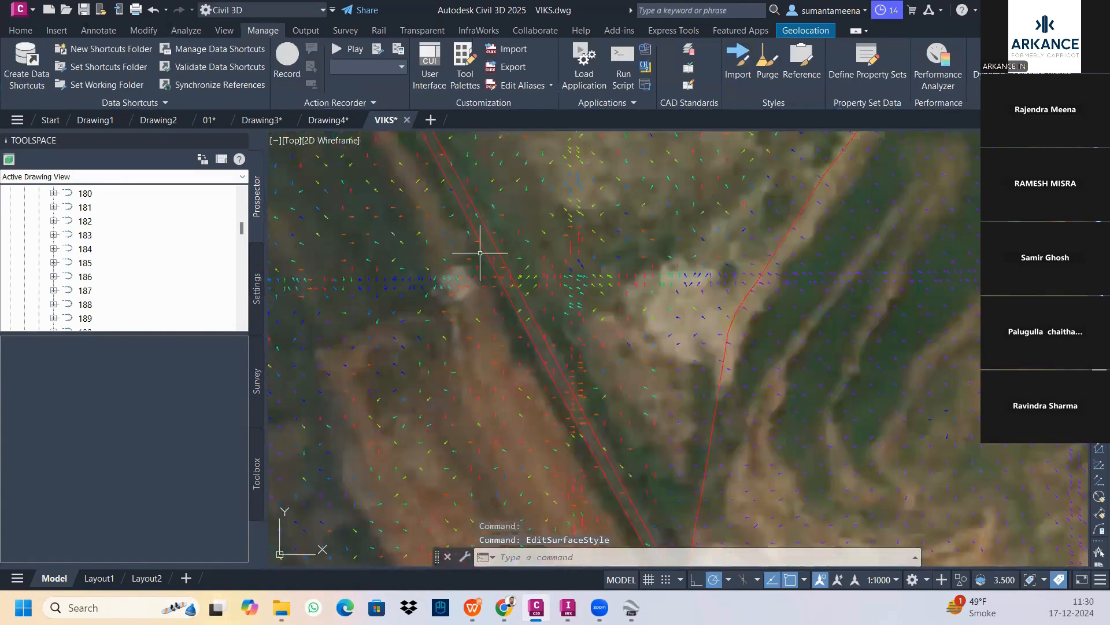
scroll(482, 202, "down", 3)
middle_click_drag(483, 202, 588, 436)
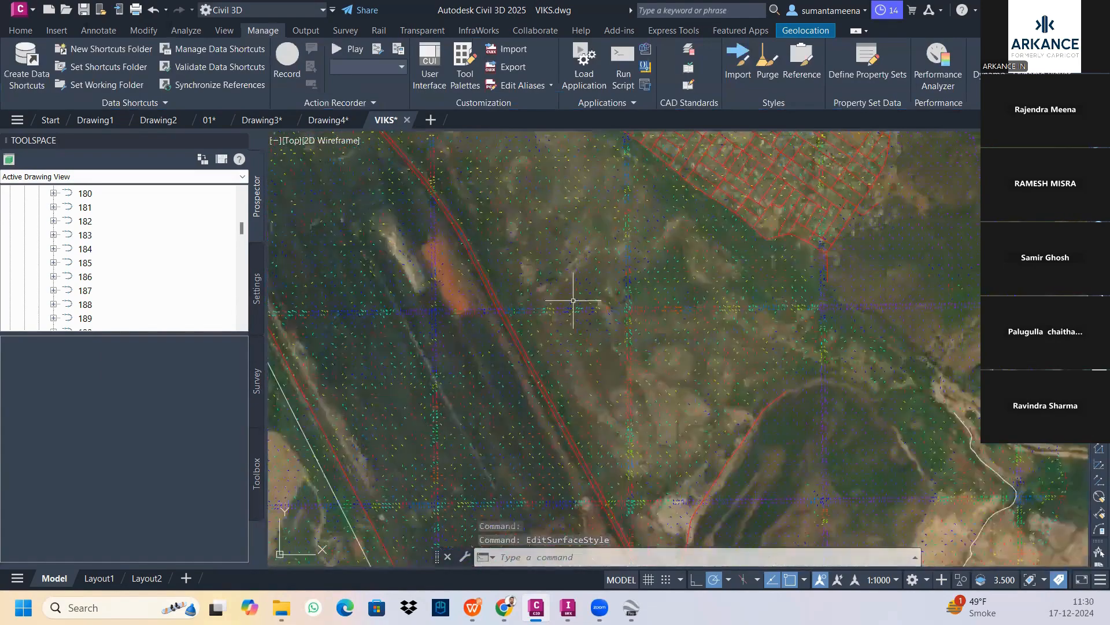
scroll(573, 300, "down", 2)
middle_click_drag(573, 300, 624, 416)
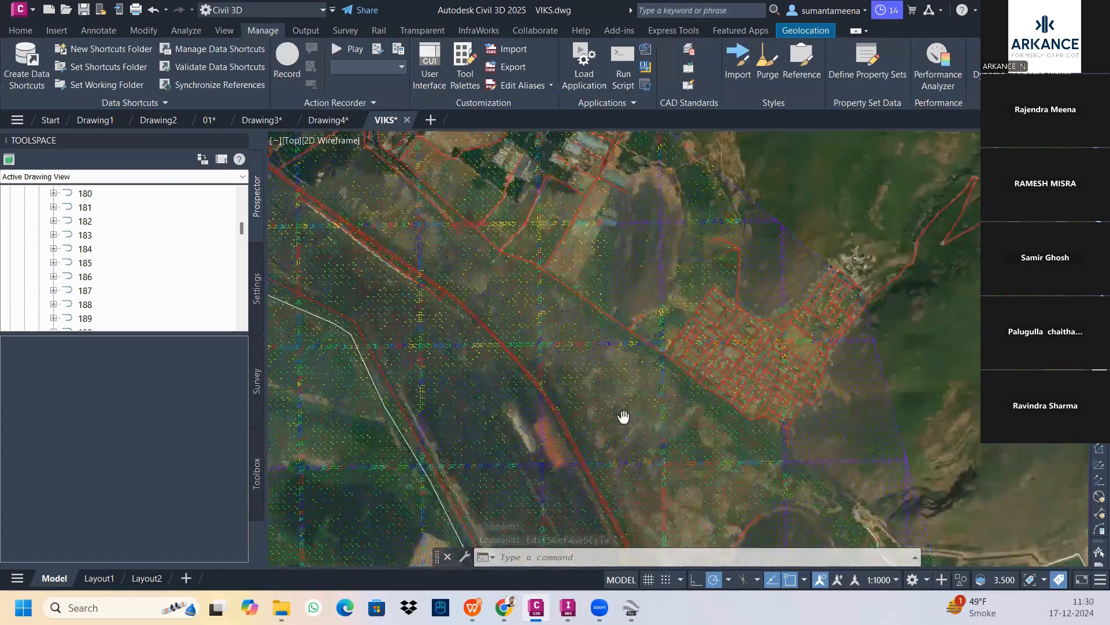
scroll(548, 370, "up", 3)
scroll(547, 371, "up", 5)
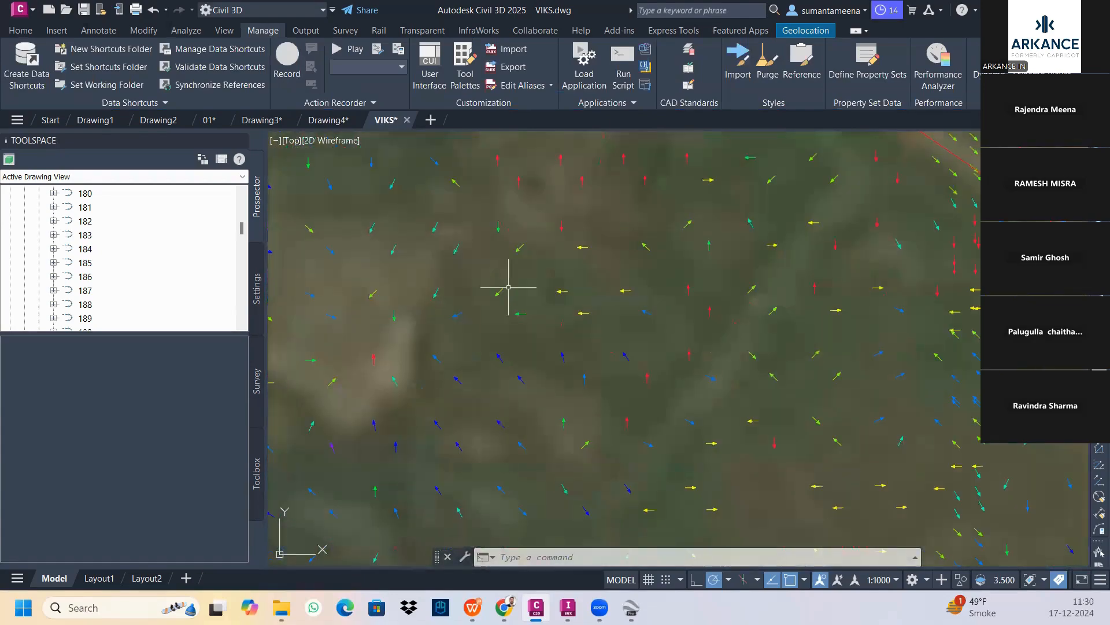
scroll(645, 248, "down", 3)
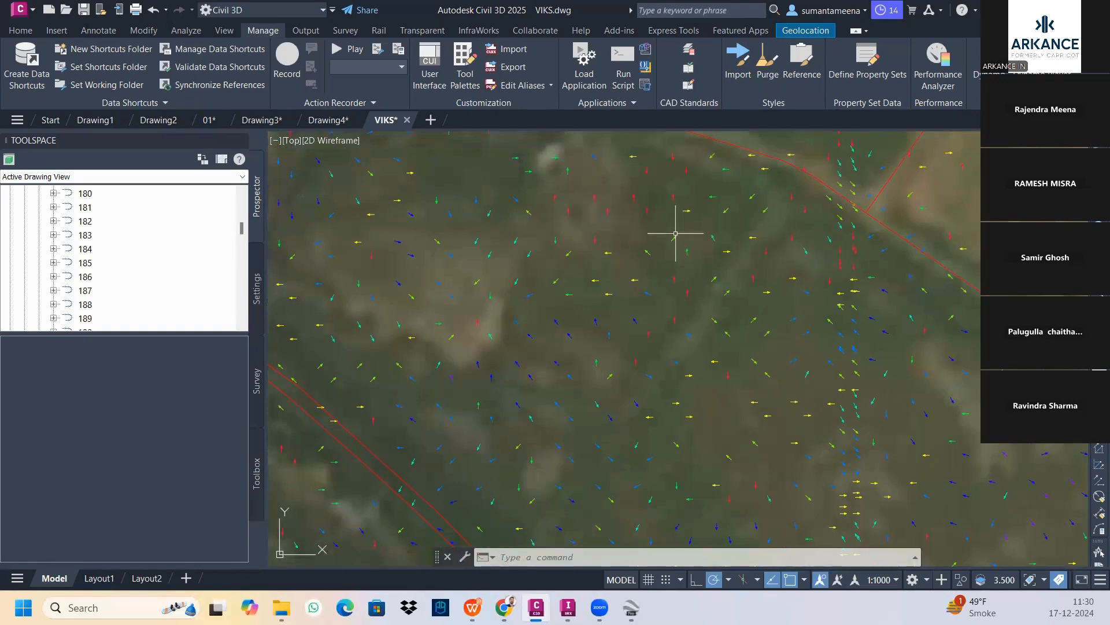
scroll(674, 233, "down", 2)
scroll(672, 233, "down", 3)
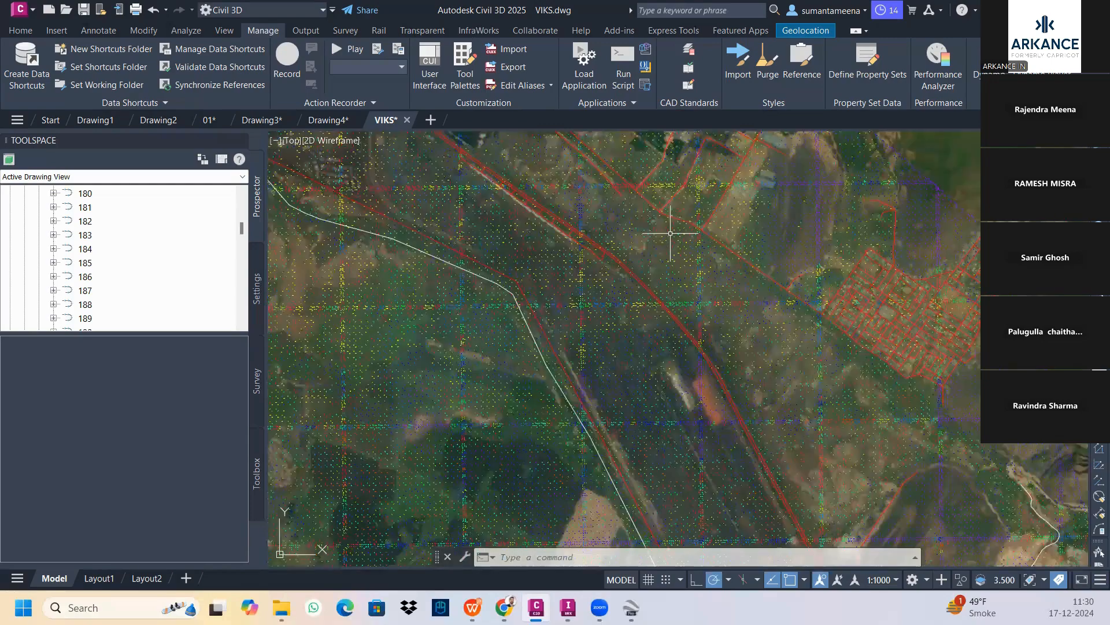
Examine the full extent of the slope arrows and the elevations legend table beside the aerial imagery.
scroll(538, 376, "down", 5)
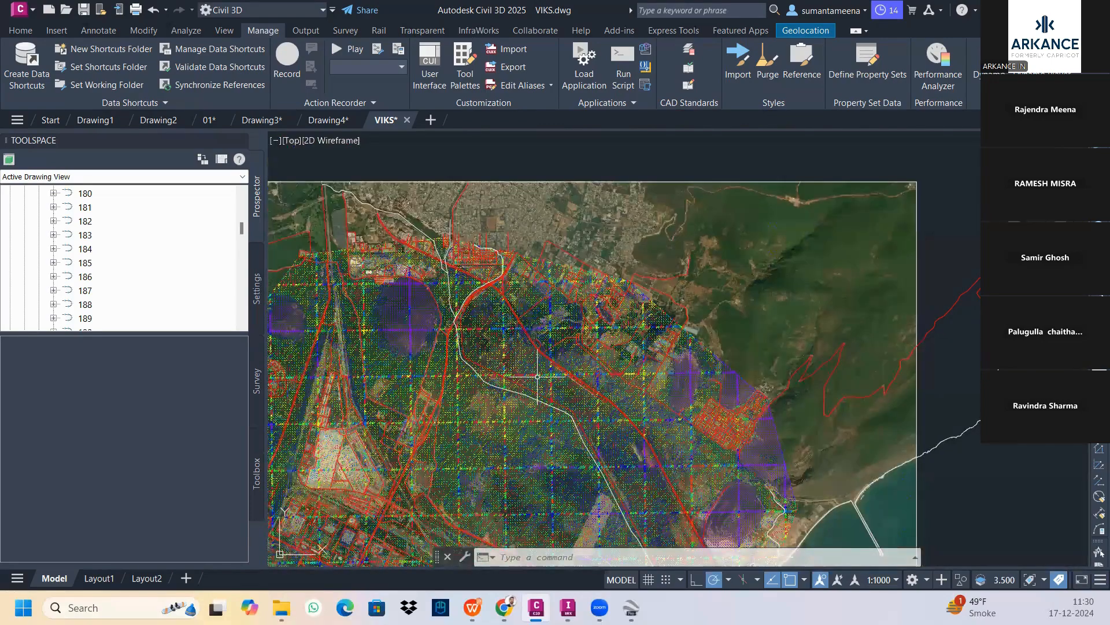
middle_click_drag(585, 487, 689, 275)
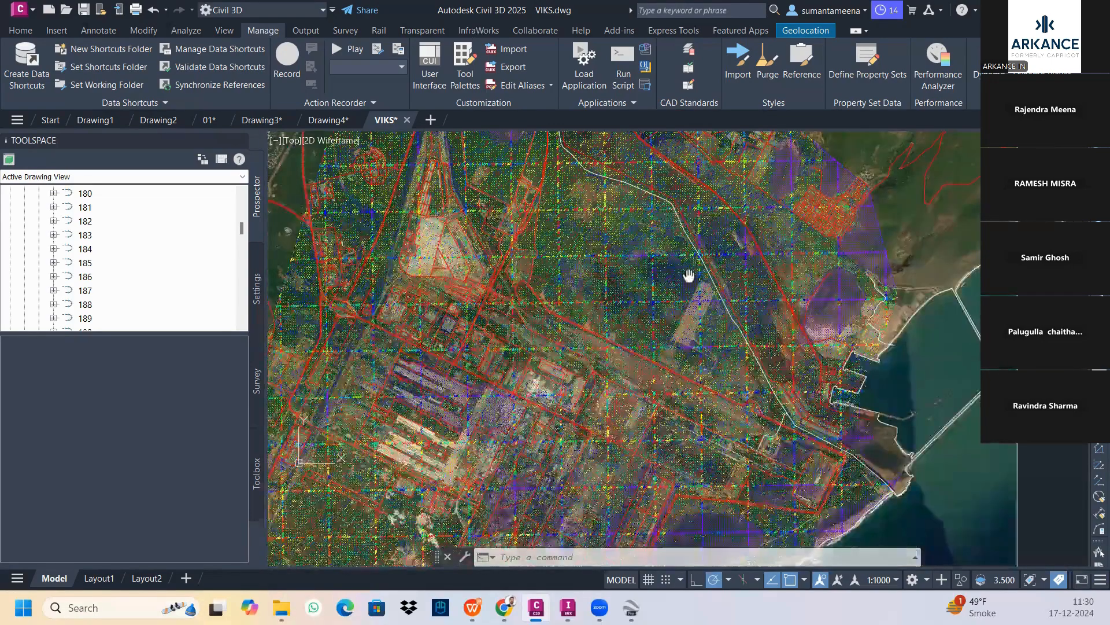
scroll(689, 275, "down", 4)
scroll(721, 337, "up", 10)
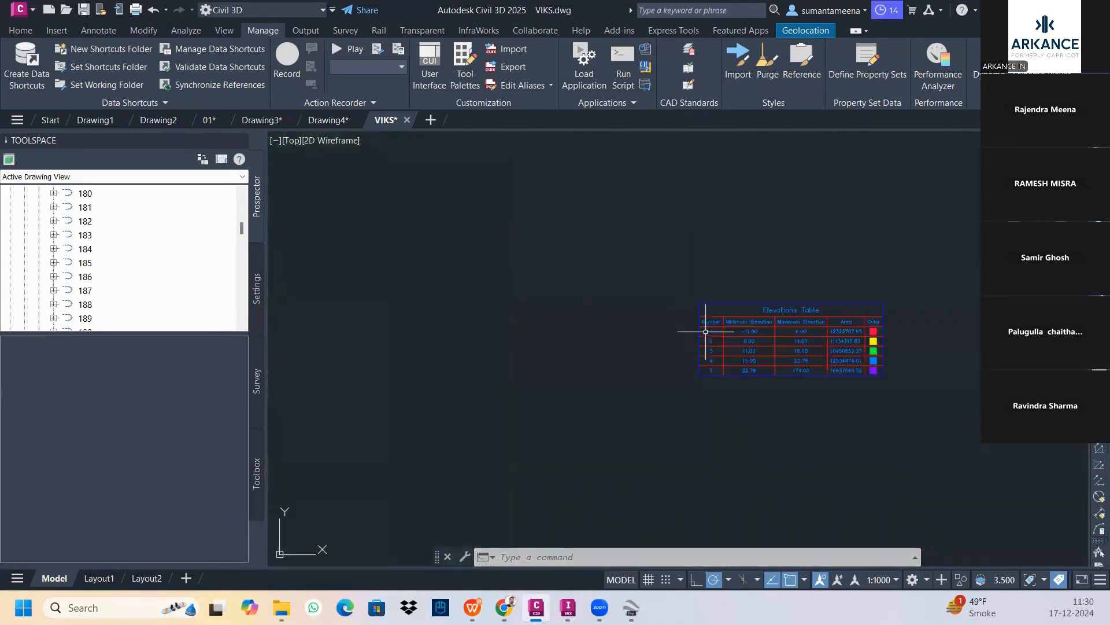
scroll(450, 310, "down", 6)
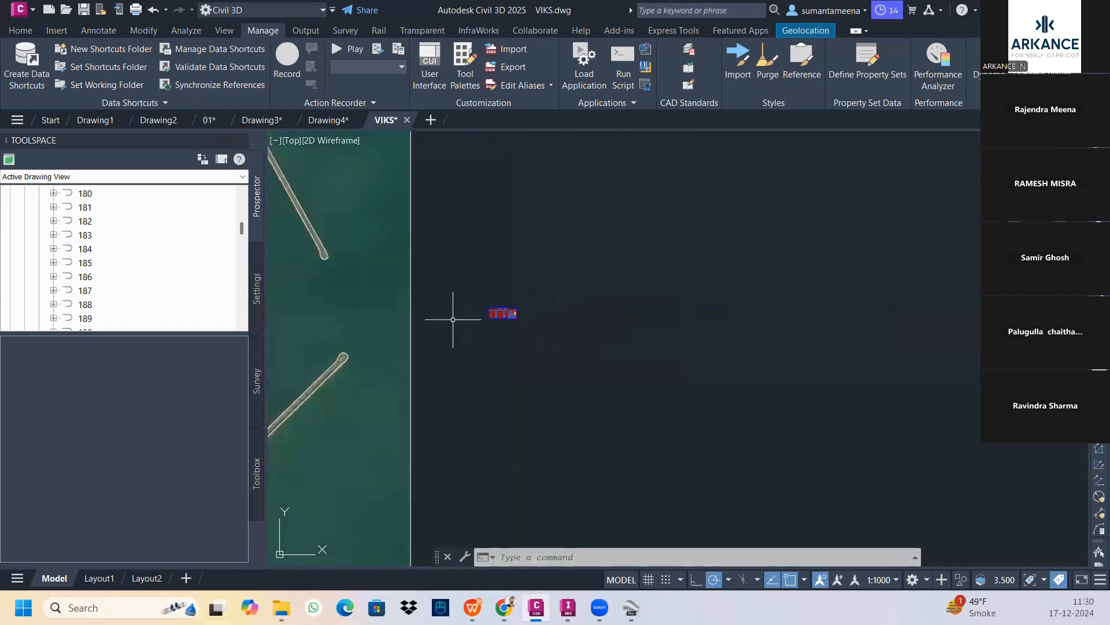
mouse_move(396, 342)
middle_mouse_down()
mouse_move(754, 273)
mouse_move(803, 238)
middle_mouse_up()
scroll(646, 409, "down", 3)
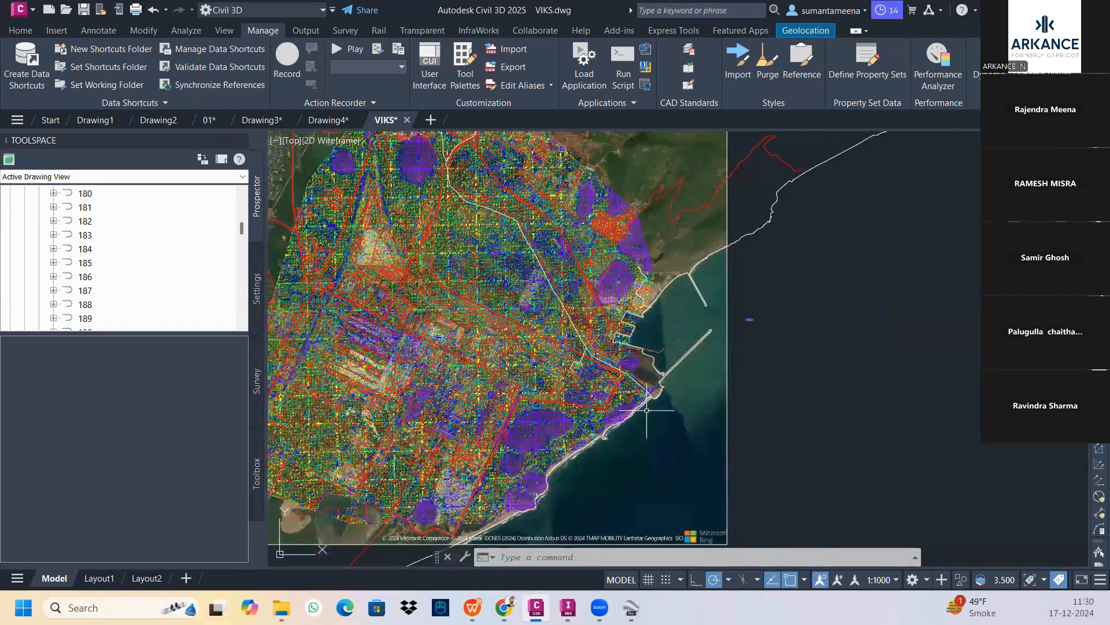
Show the Border component in the plan display of the surface's IND_Slope Banding (2D) style and apply it.
scroll(579, 446, "up", 3)
left_click(580, 396)
right_click(580, 396)
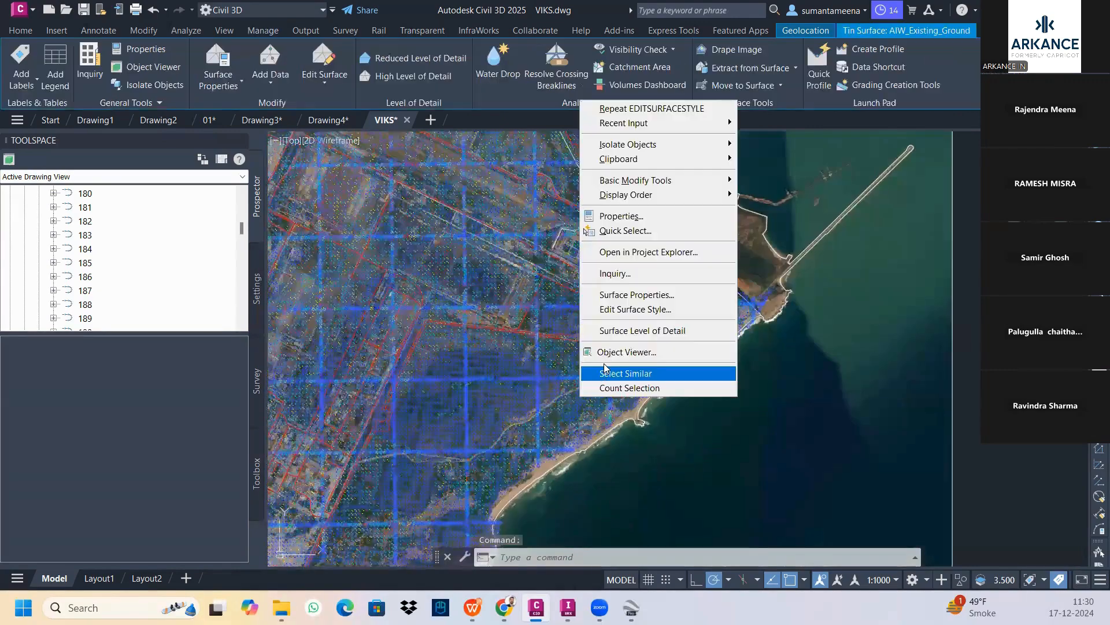
left_click(619, 309)
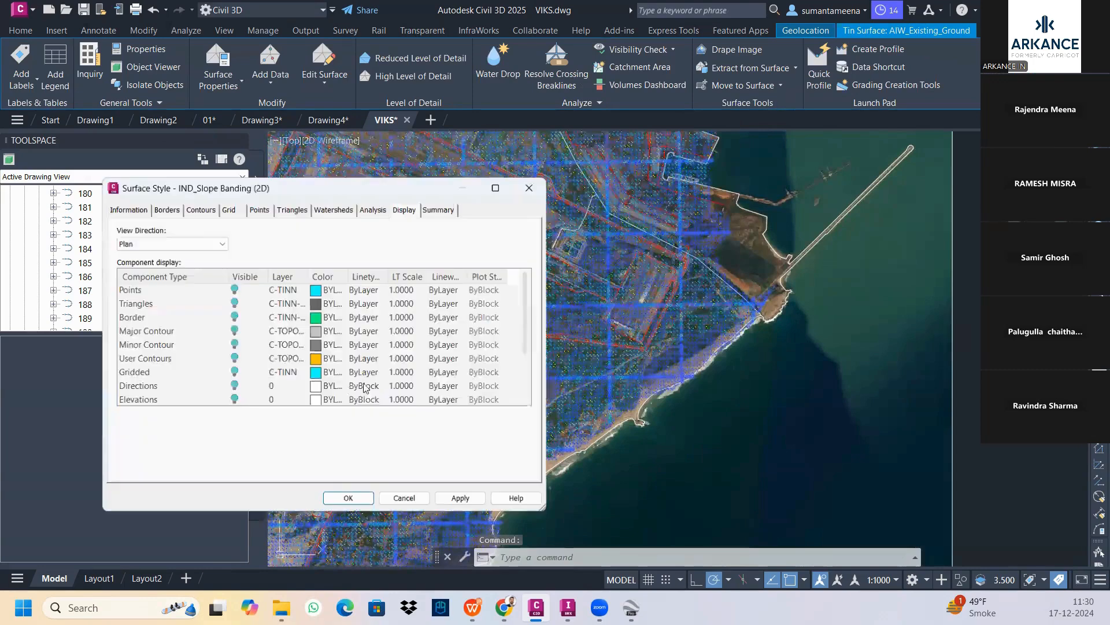
left_click(233, 316)
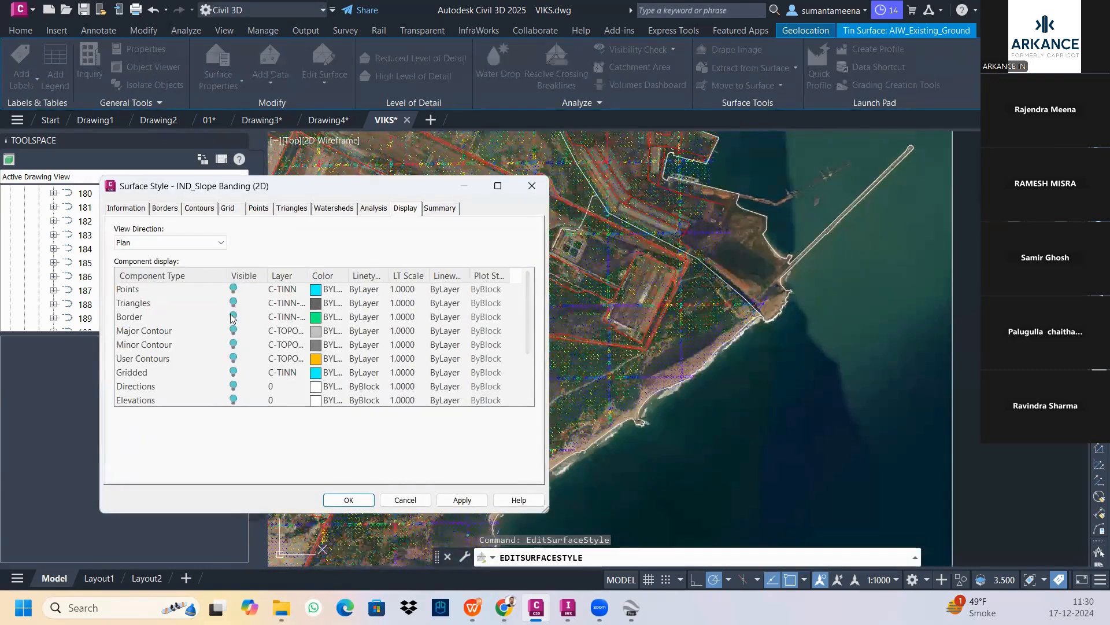
left_click(462, 500)
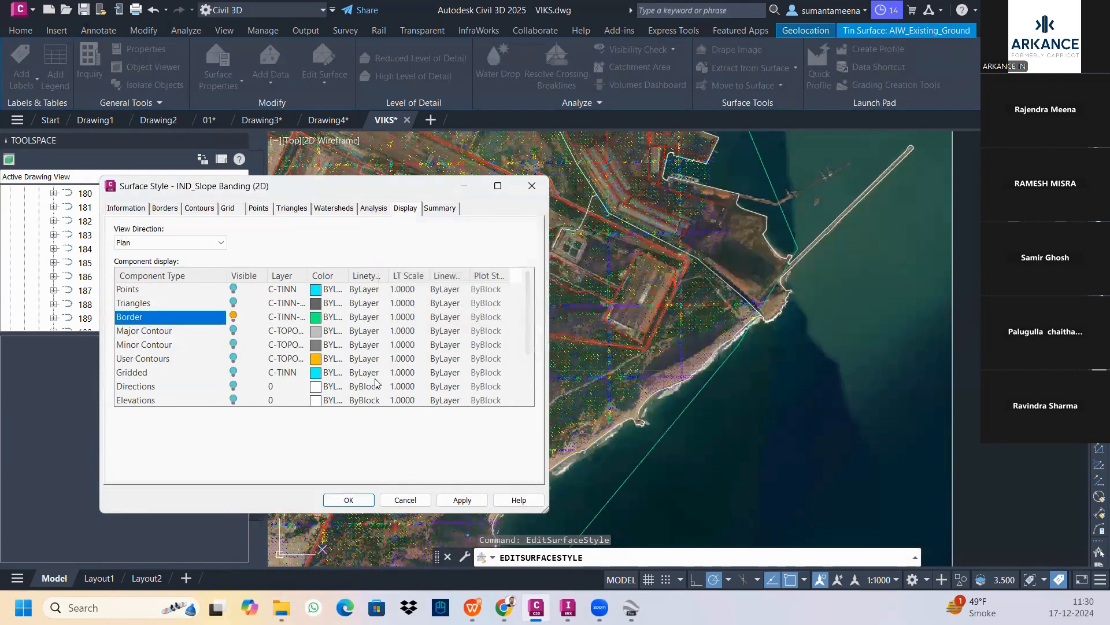
left_click(533, 185)
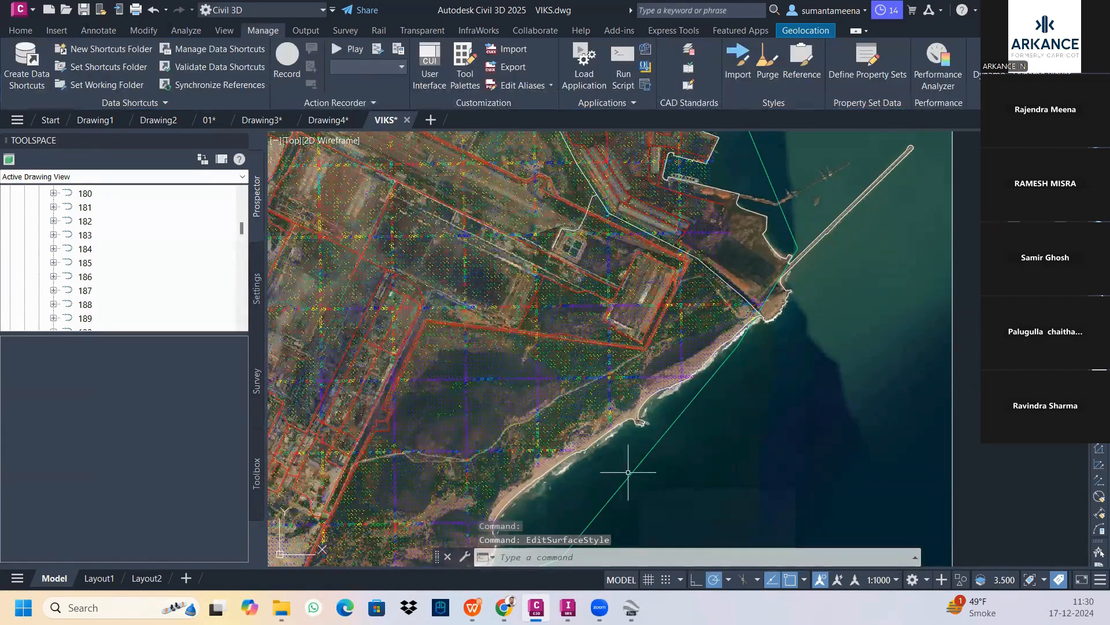
Add a dynamic slopeArrows legend table for AIW_Existing_Ground outside the imagery, near the elevations table, and check its slope ranges.
left_click(634, 468)
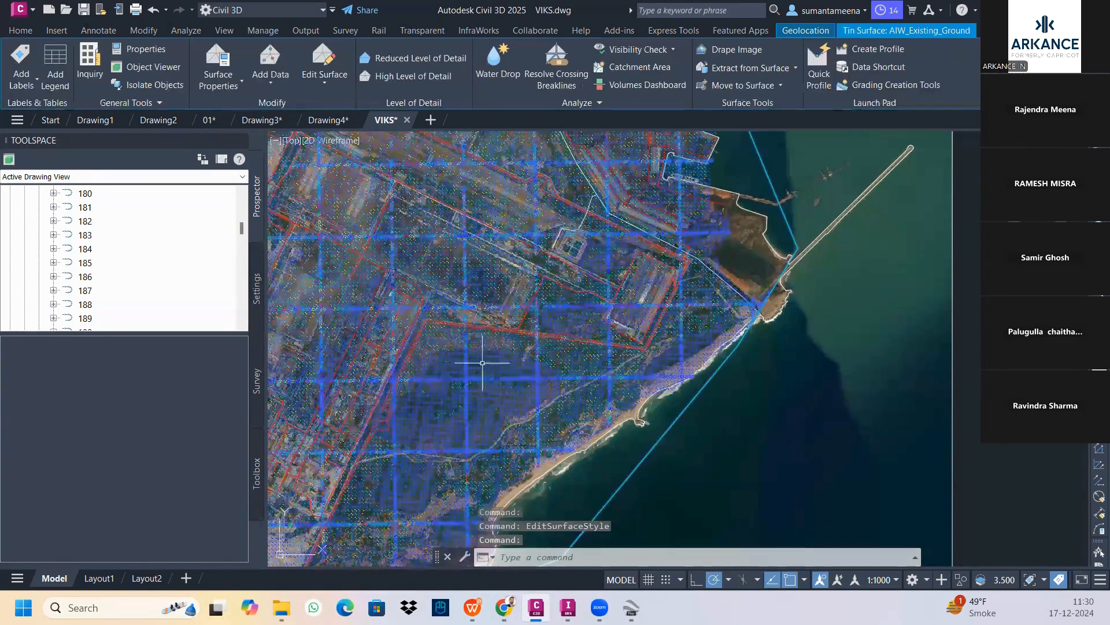
left_click(55, 76)
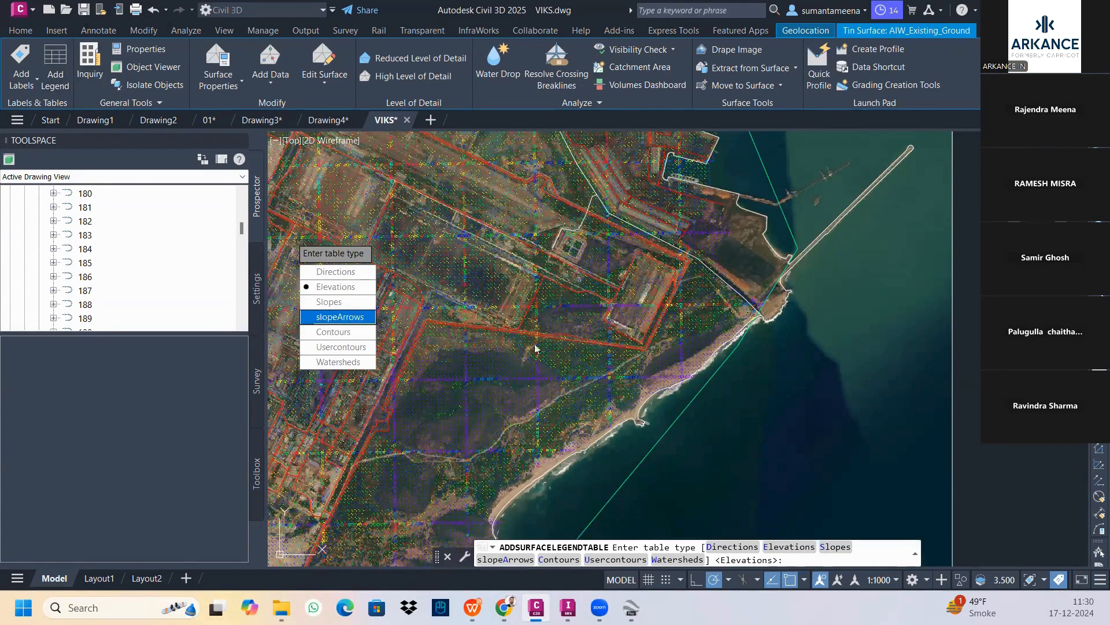
key("Return")
key("Return")
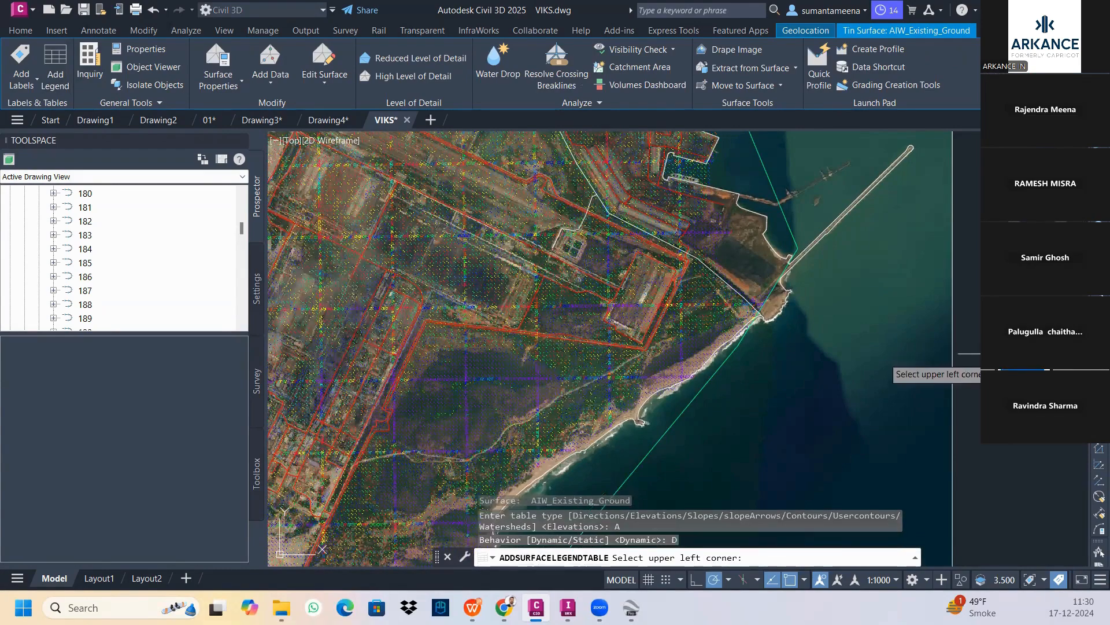
scroll(613, 377, "down", 7)
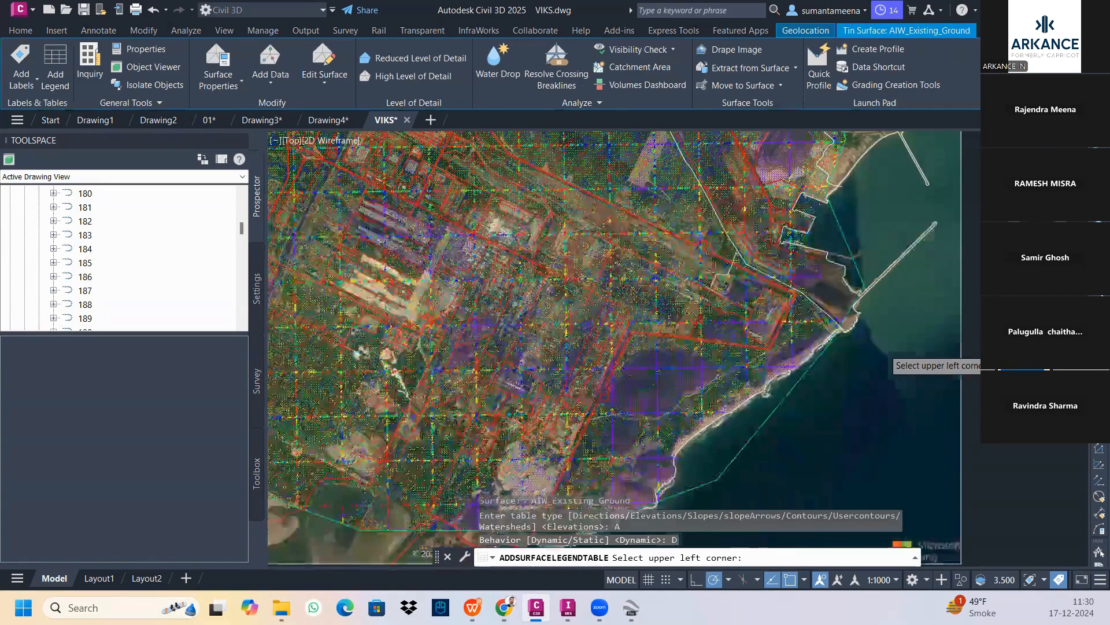
scroll(704, 315, "up", 5)
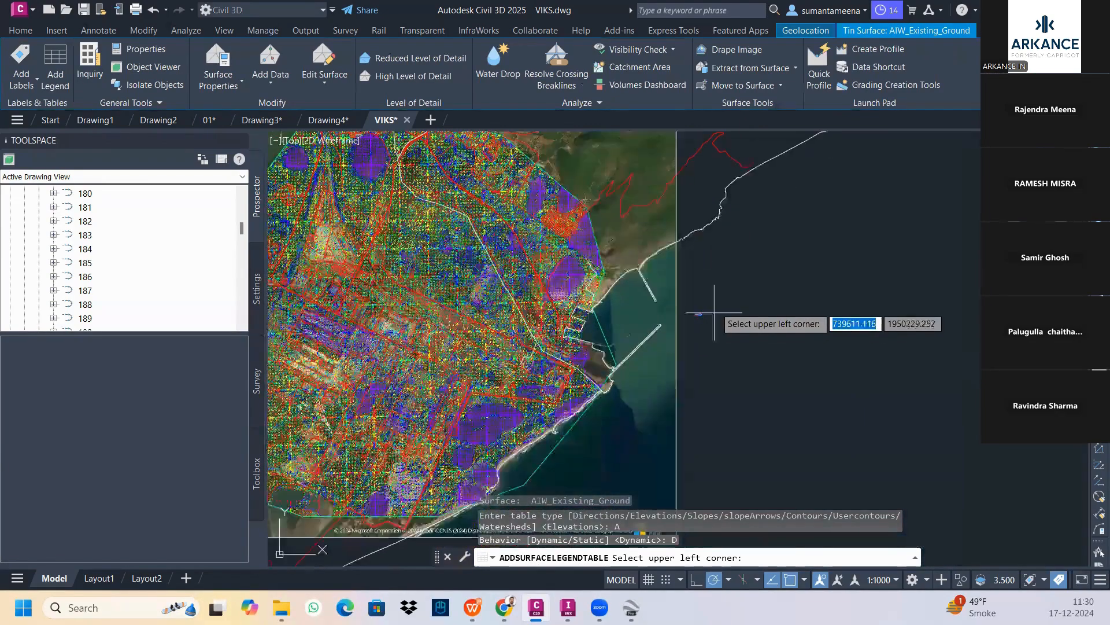
left_click(620, 380)
scroll(619, 380, "up", 4)
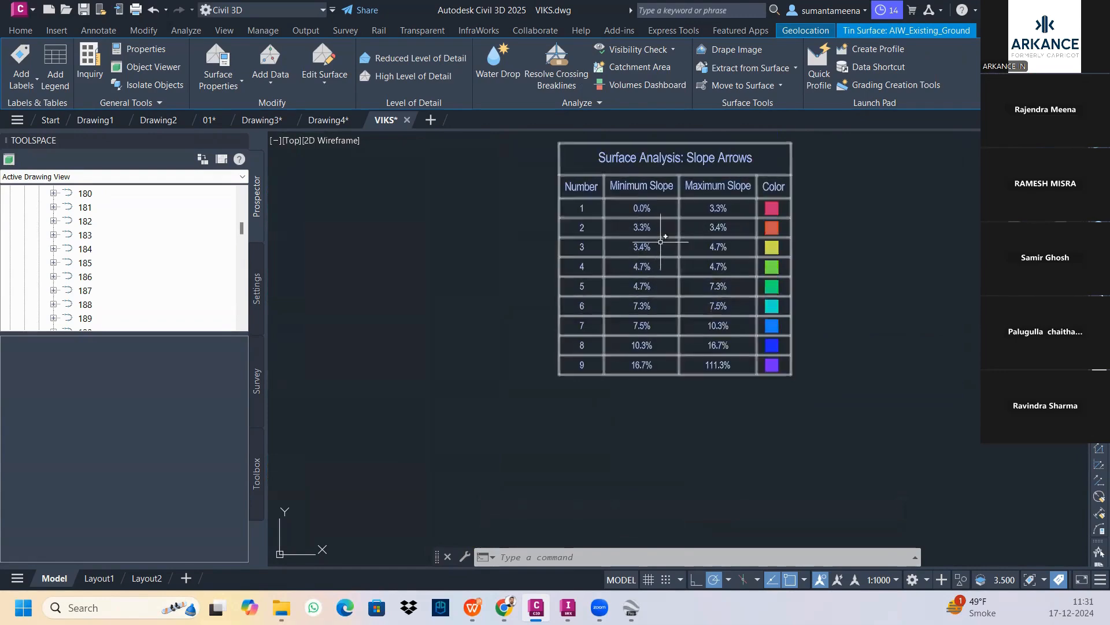
scroll(671, 301, "down", 6)
scroll(657, 325, "down", 4)
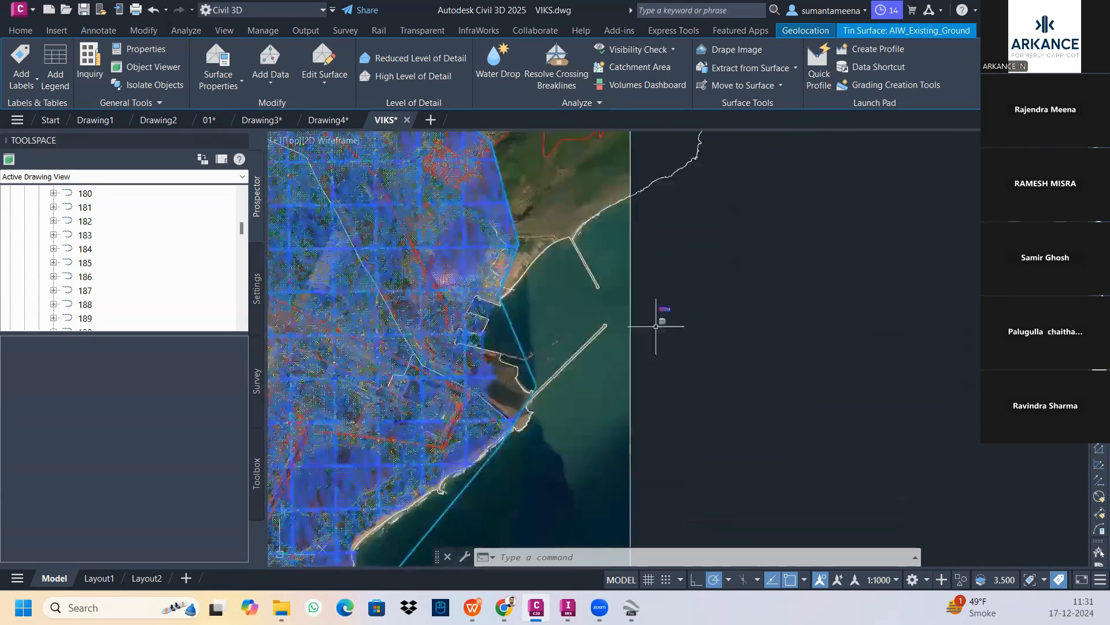
middle_click_drag(527, 319, 790, 323)
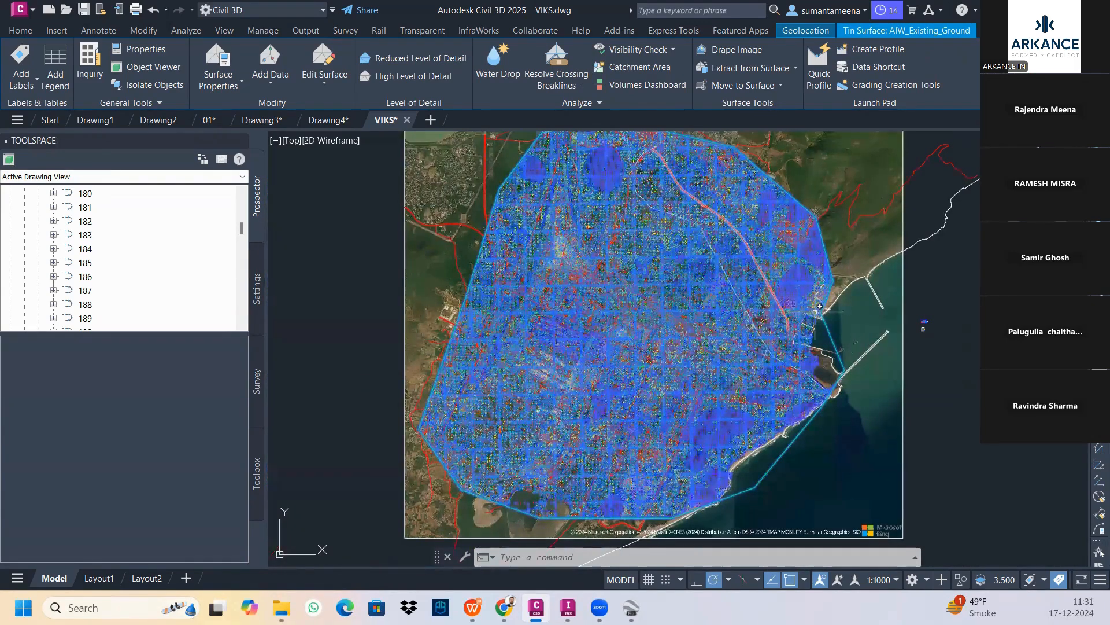
key("Escape")
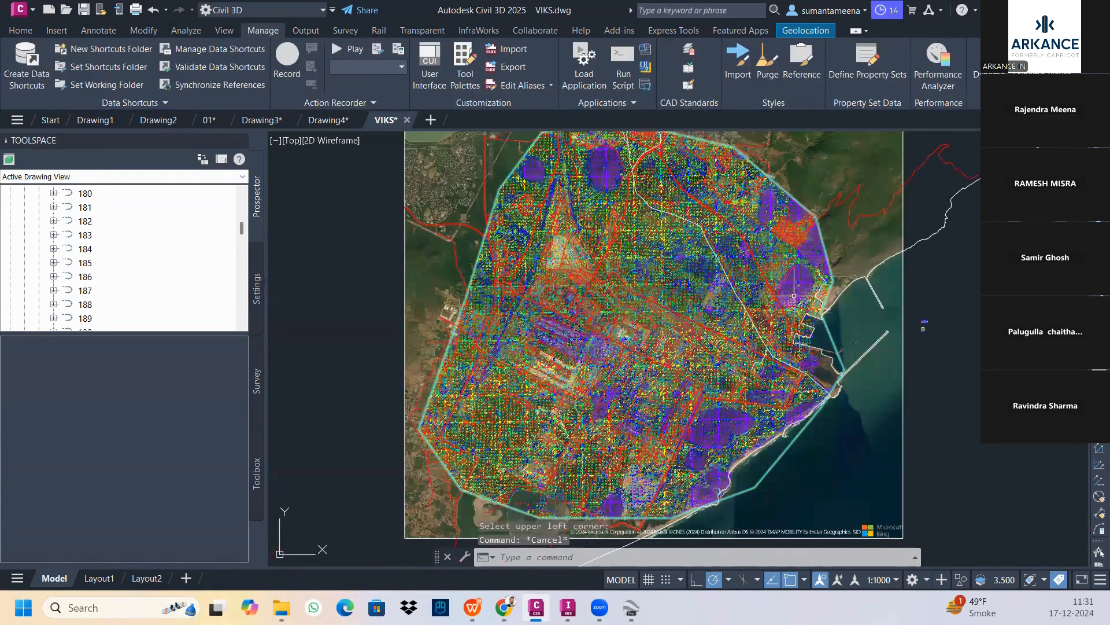
Edit the IND_Slope Banding (2D) plan display to hide Slope Arrows and show Major Contour and Minor Contour.
left_click(811, 306)
right_click(839, 278)
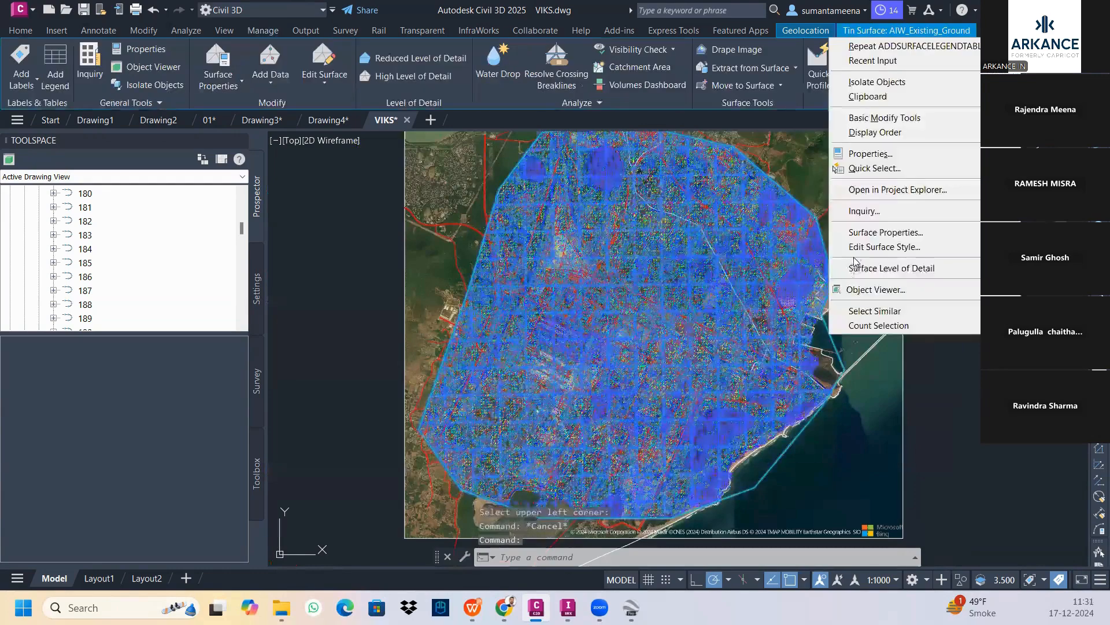
left_click(867, 246)
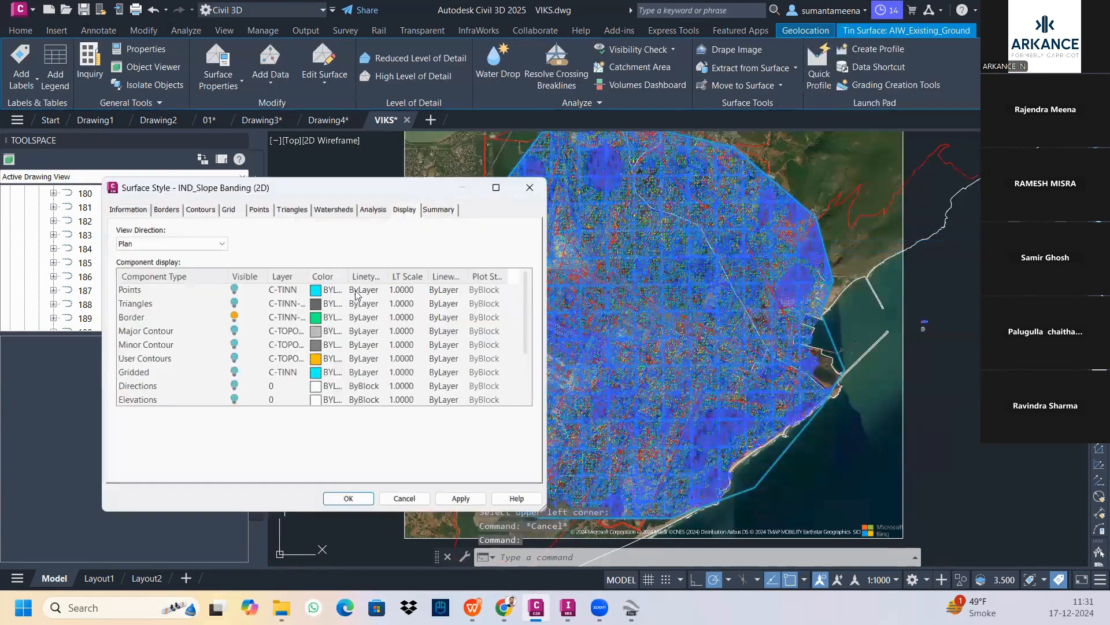
scroll(235, 373, "down", 2)
left_click(246, 375)
scroll(248, 383, "up", 2)
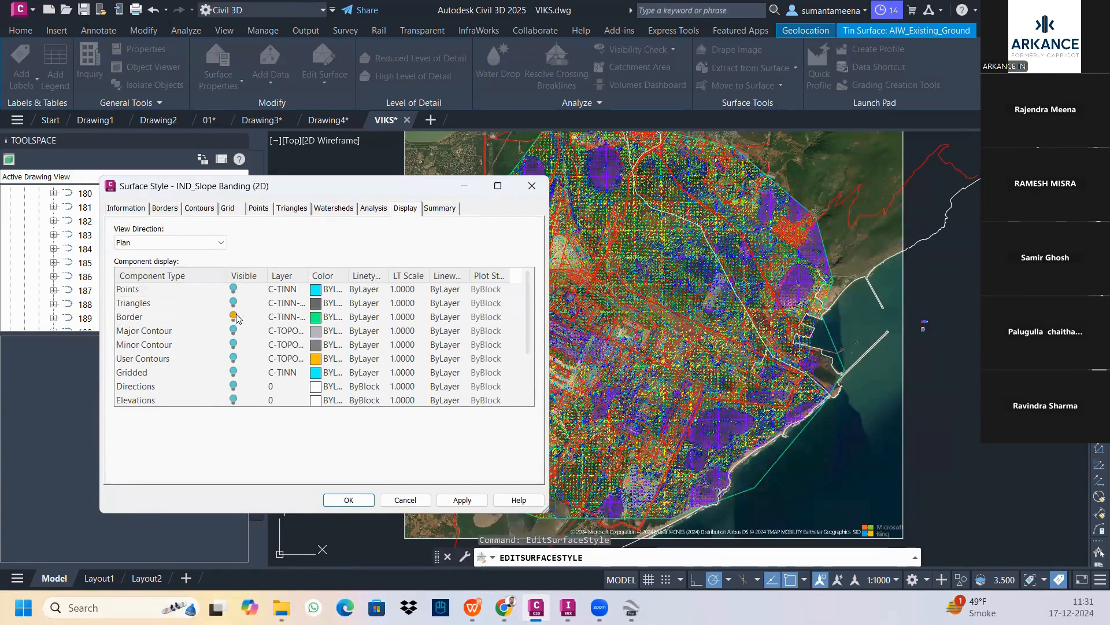
left_click(234, 336)
left_click(234, 346)
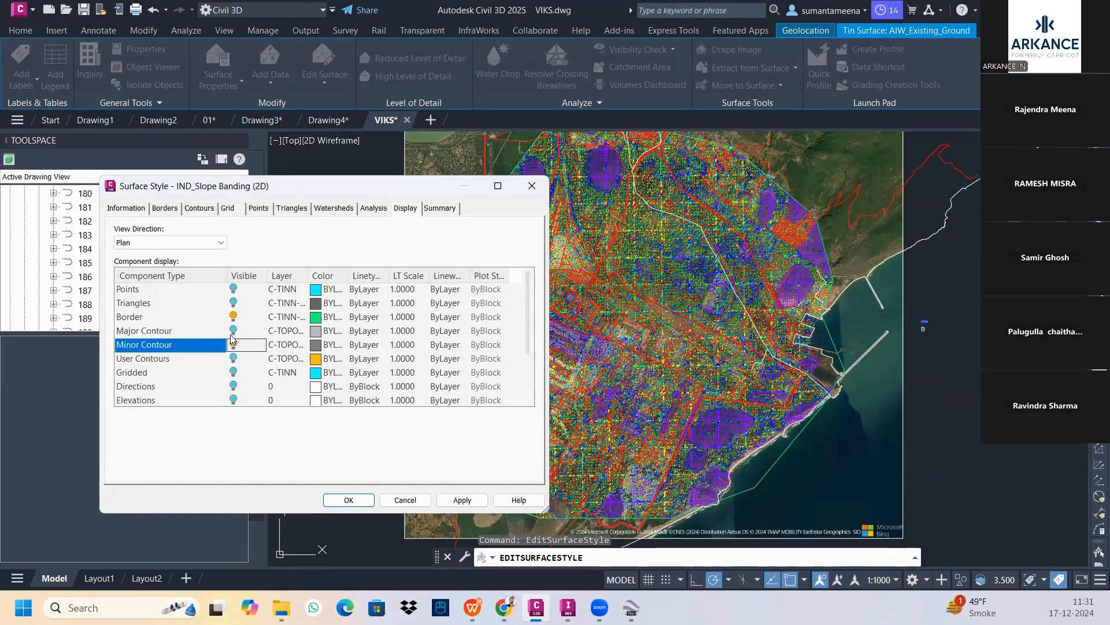
left_click(234, 335)
left_click(454, 499)
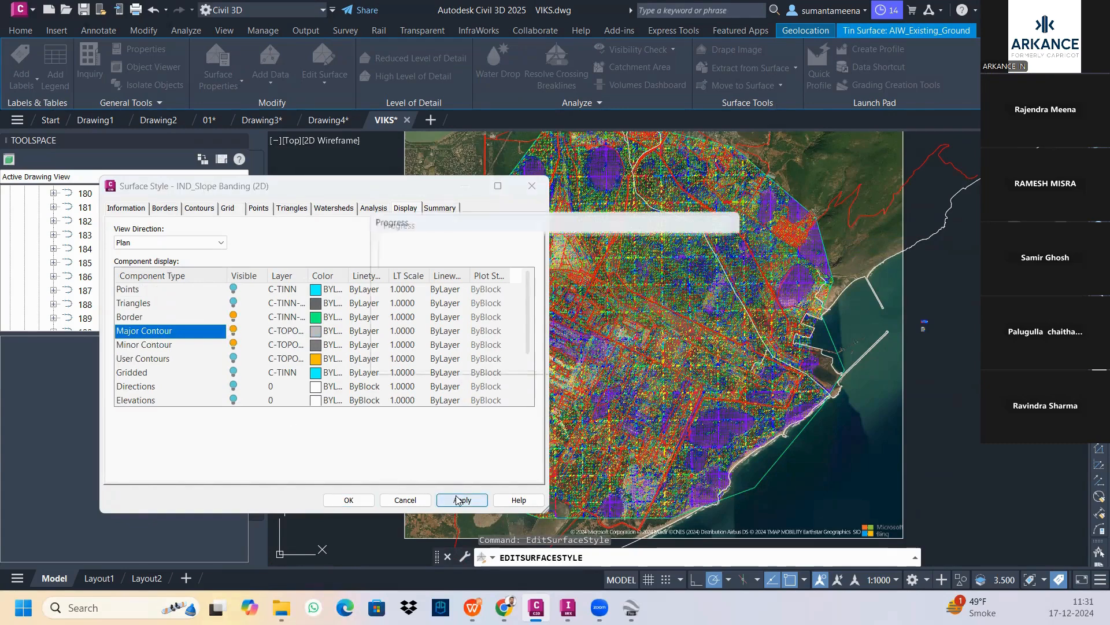
left_click(350, 500)
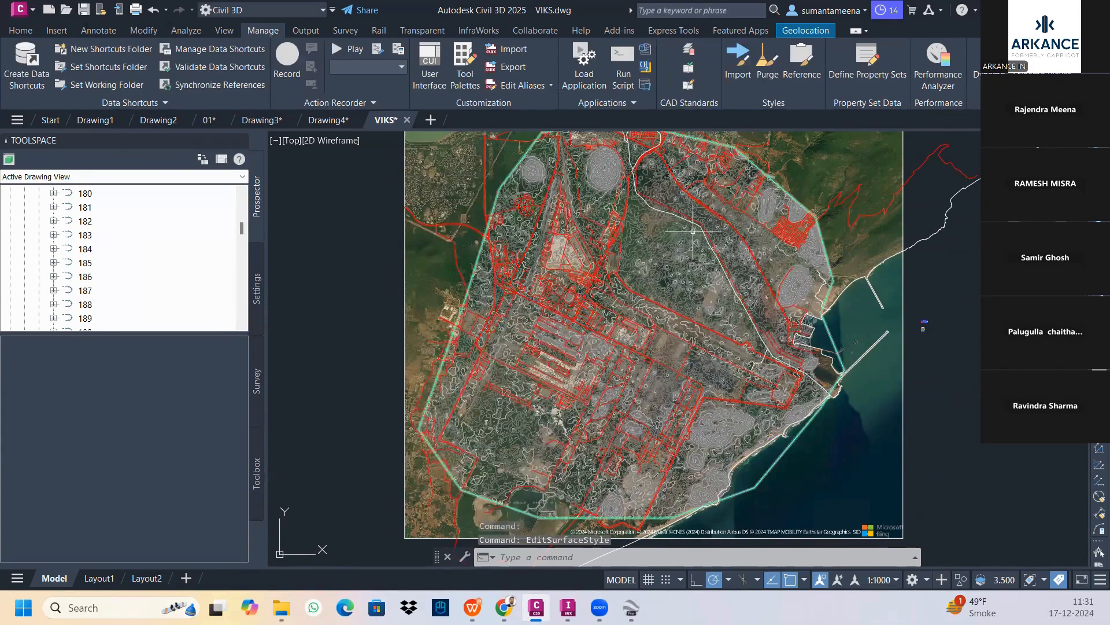
Start a Water Drop analysis on AIW_Existing_Ground with Place Marker at Start Point set to Yes and 2D Polyline paths.
scroll(693, 231, "up", 5)
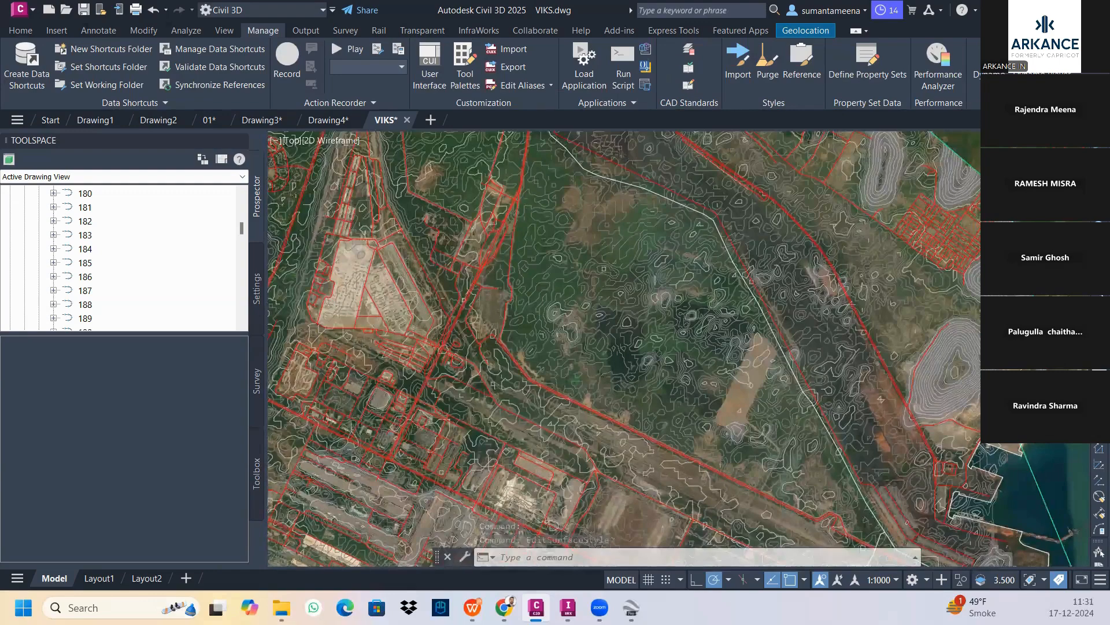
scroll(689, 249, "down", 2)
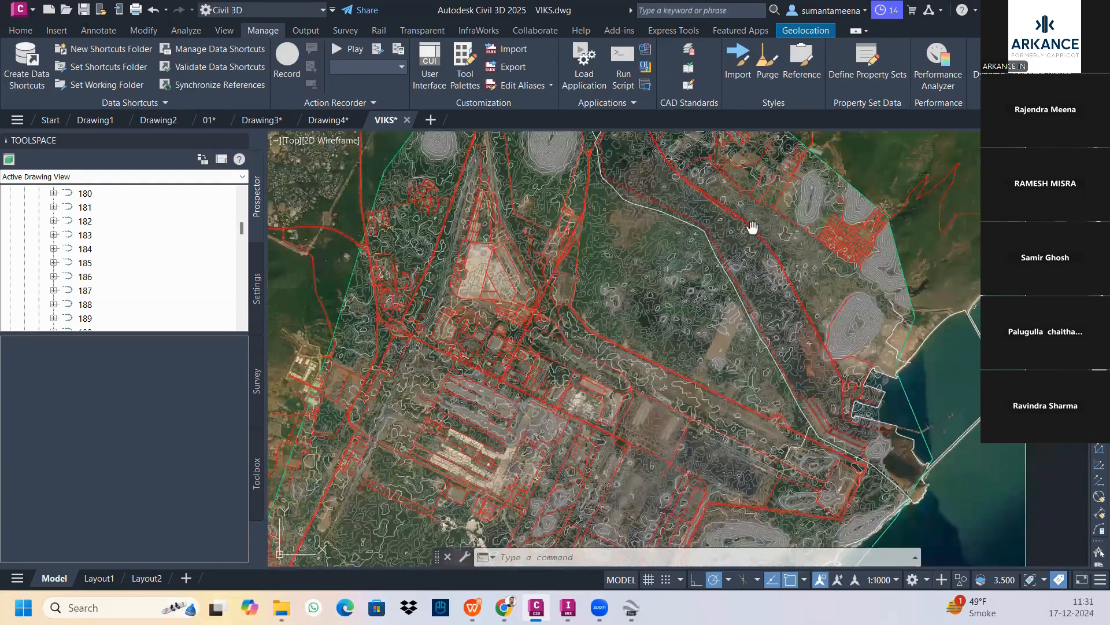
middle_click_drag(752, 227, 650, 262)
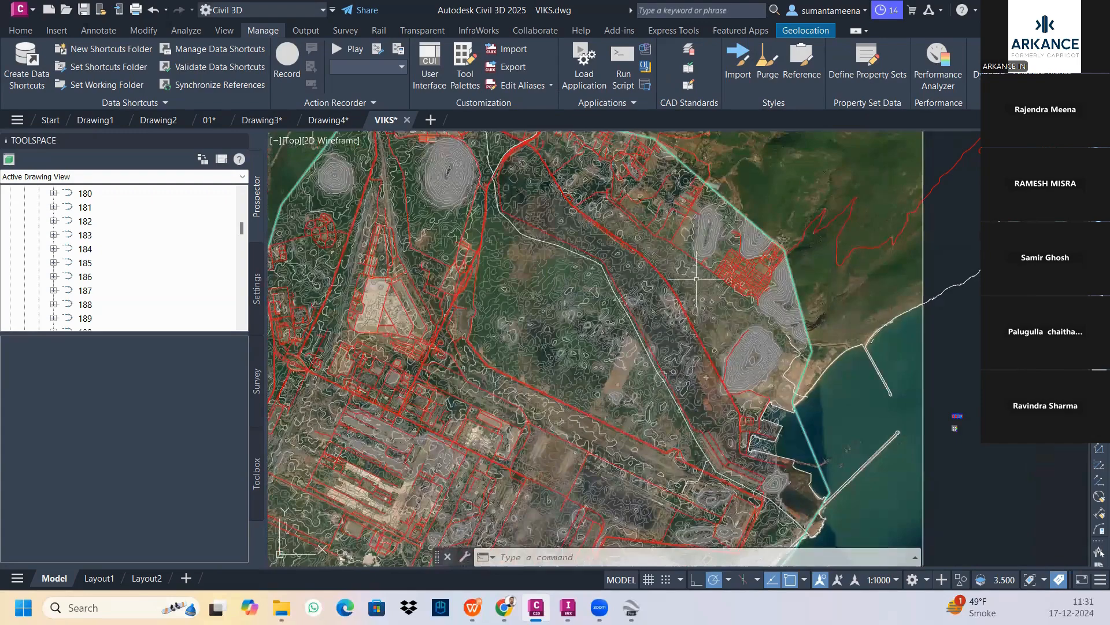
left_click(696, 279)
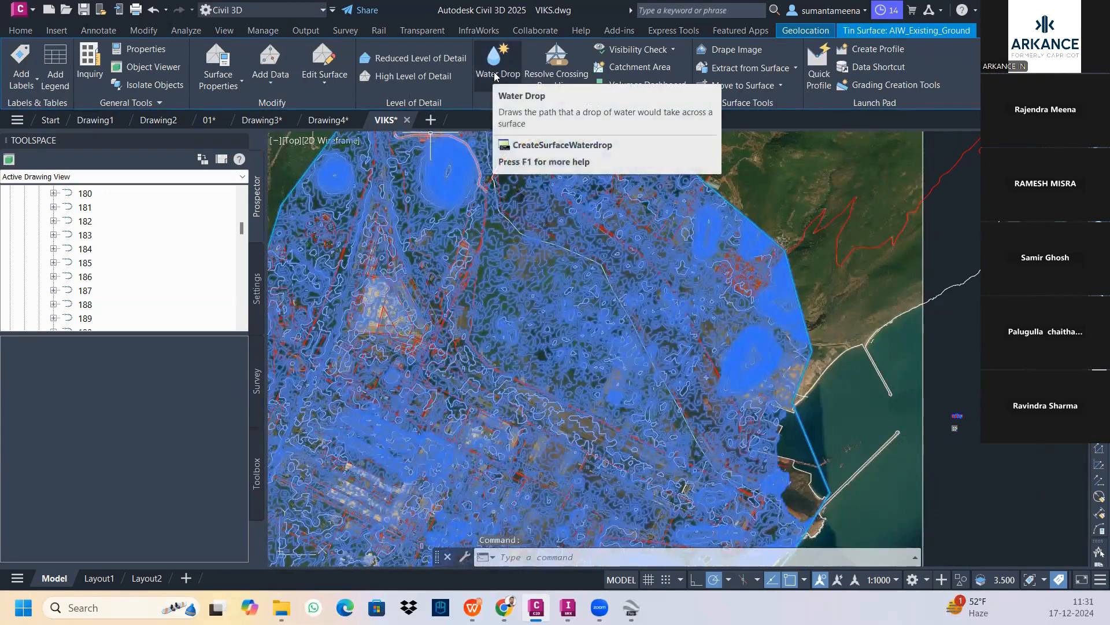
left_click(495, 64)
left_click(600, 312)
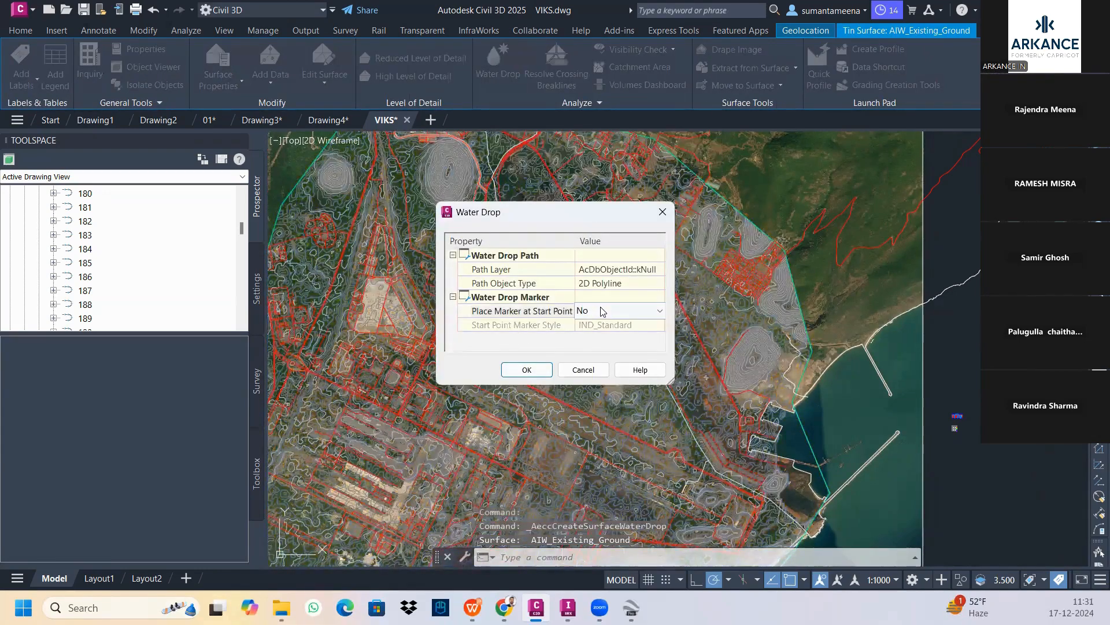
left_click(604, 333)
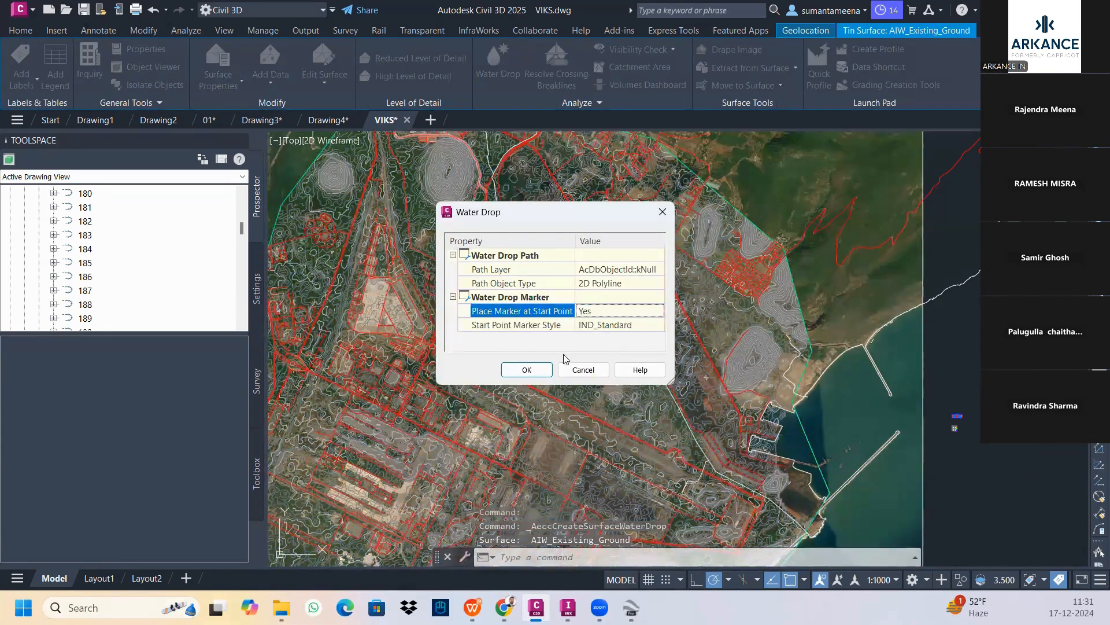
left_click(538, 372)
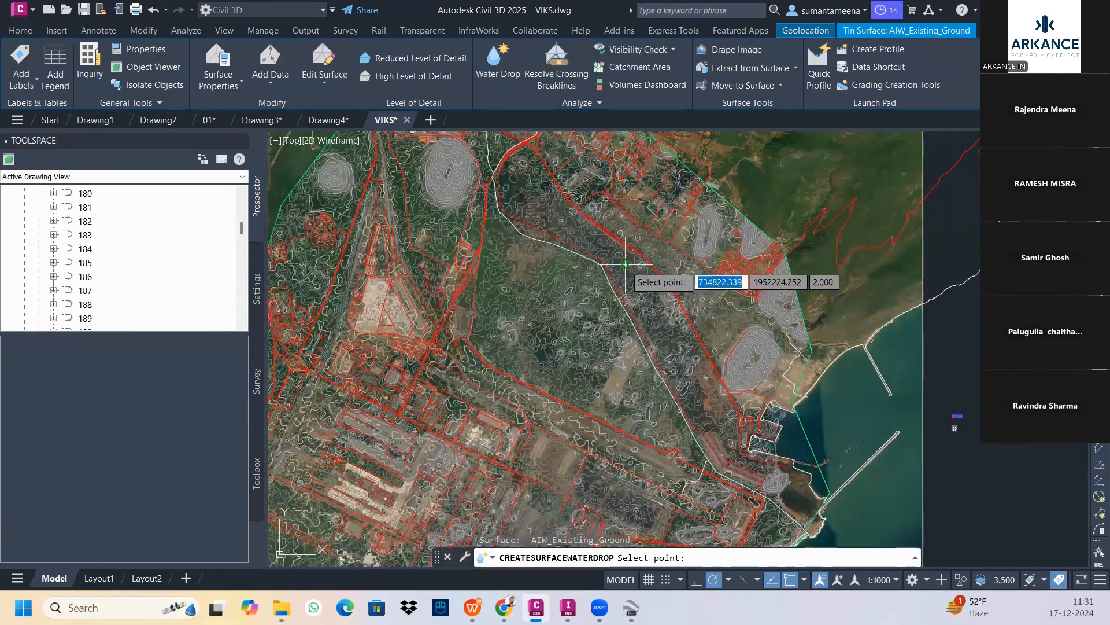
Trace water drop paths from several start points among the contours near the bend in the white and red lines.
scroll(625, 264, "up", 3)
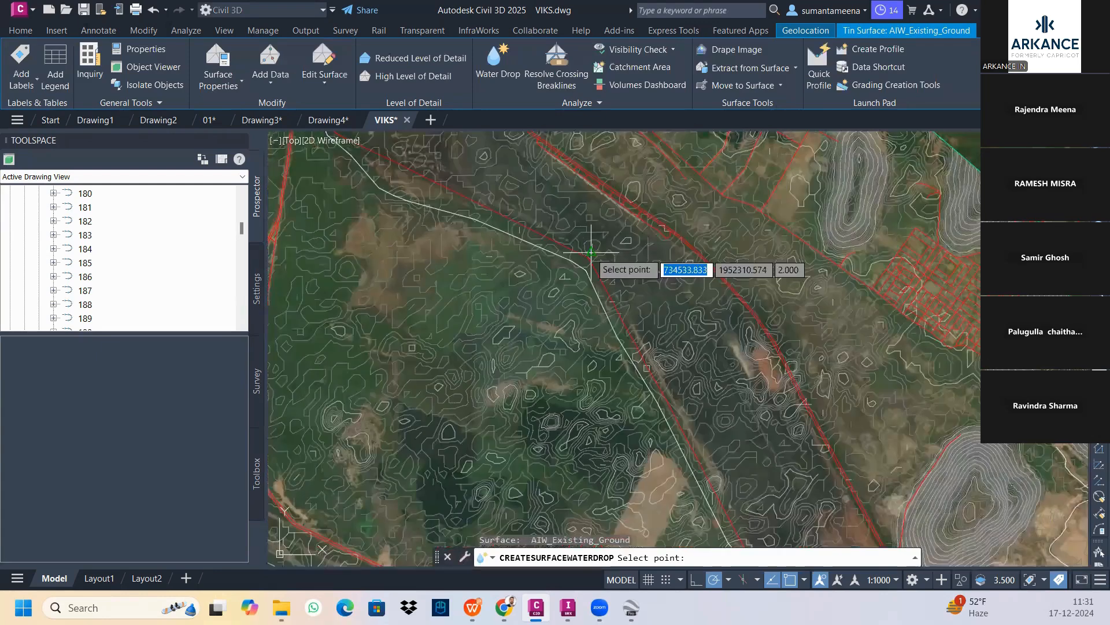
left_click(593, 214)
left_click(594, 216)
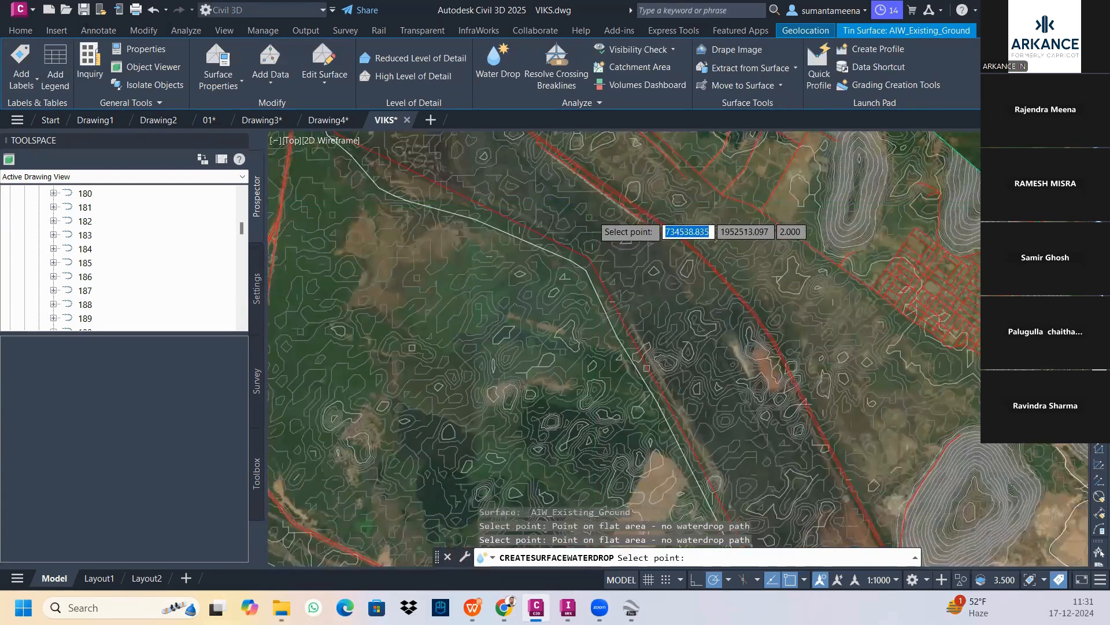
scroll(592, 220, "up", 1)
scroll(592, 220, "up", 2)
left_click(591, 228)
left_click(620, 343)
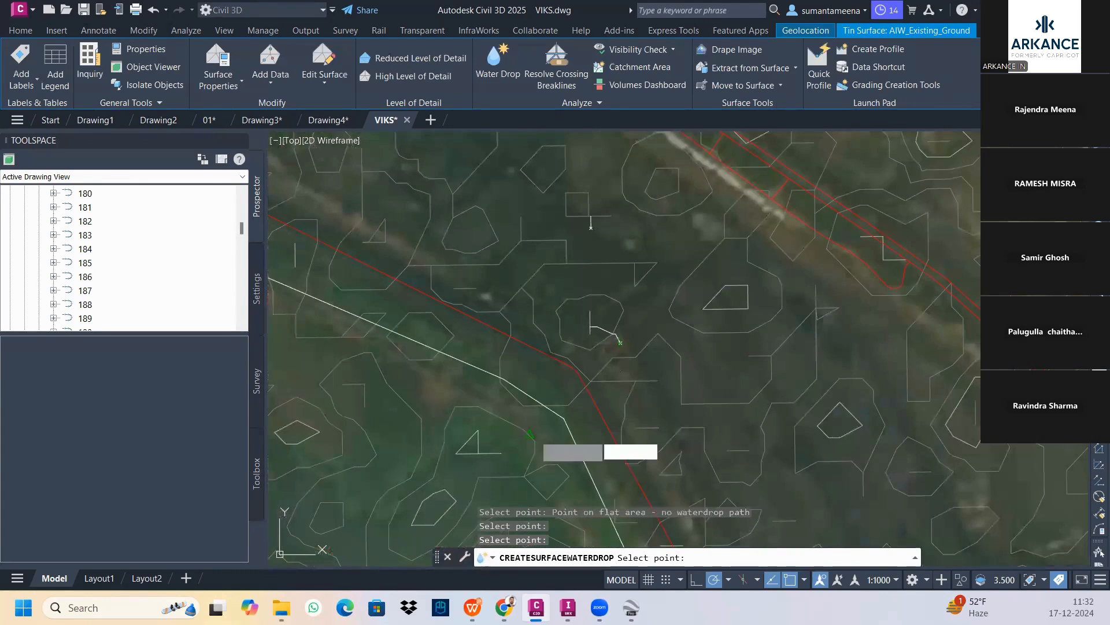
Trace more water drop paths from start points spread between the white line's bend and the double red lines to its northeast.
left_click(529, 435)
left_click(527, 357)
left_click(558, 314)
left_click(486, 411)
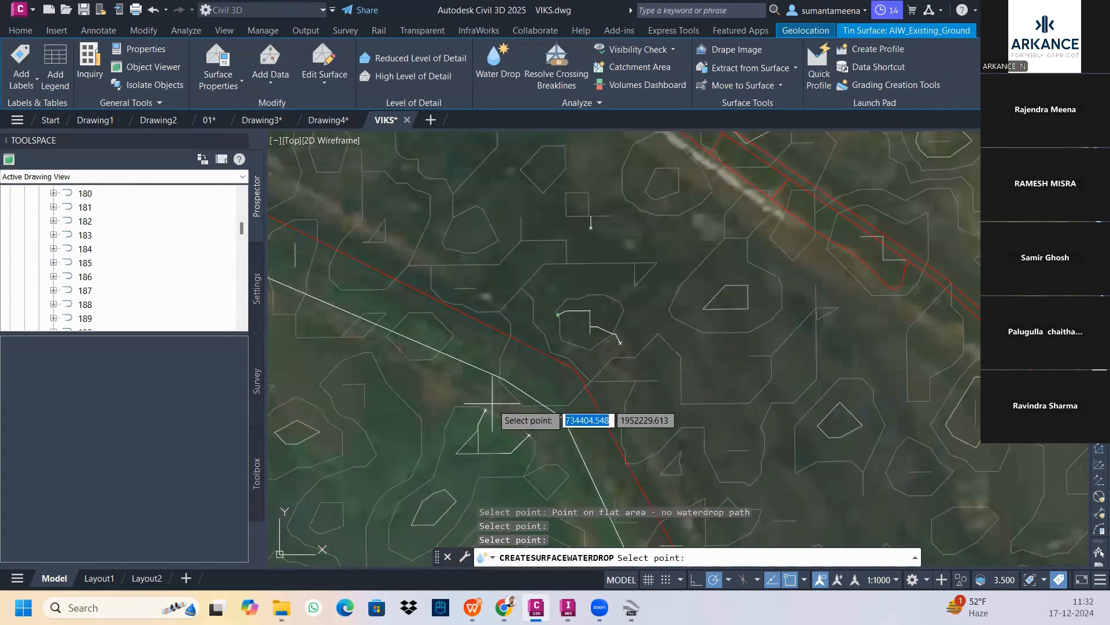
left_click(558, 294)
left_click(635, 275)
left_click(703, 253)
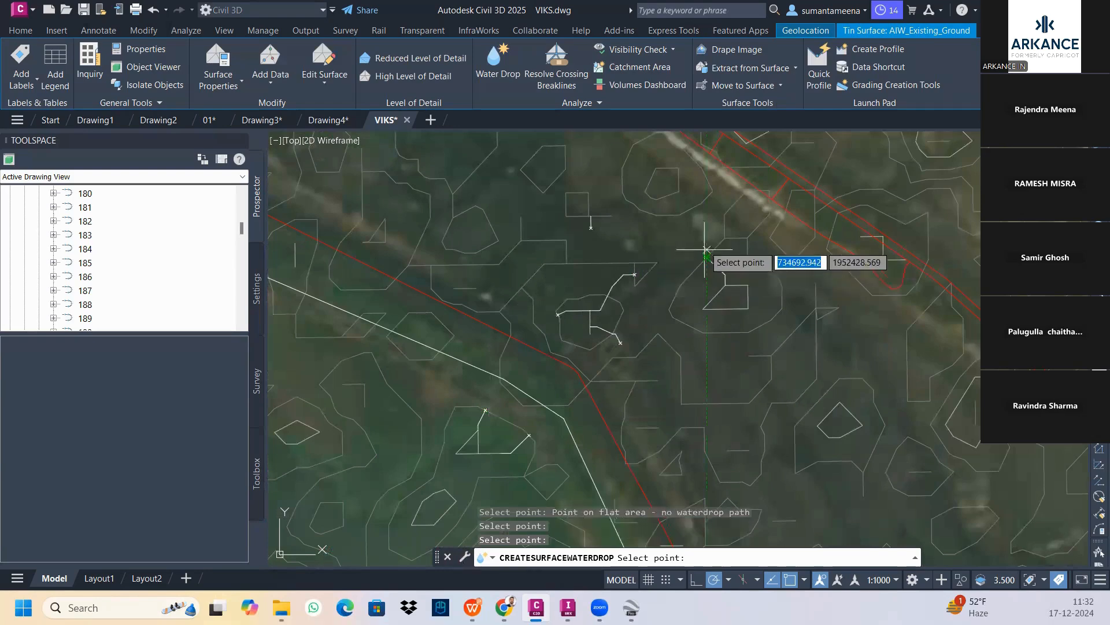
left_click(658, 282)
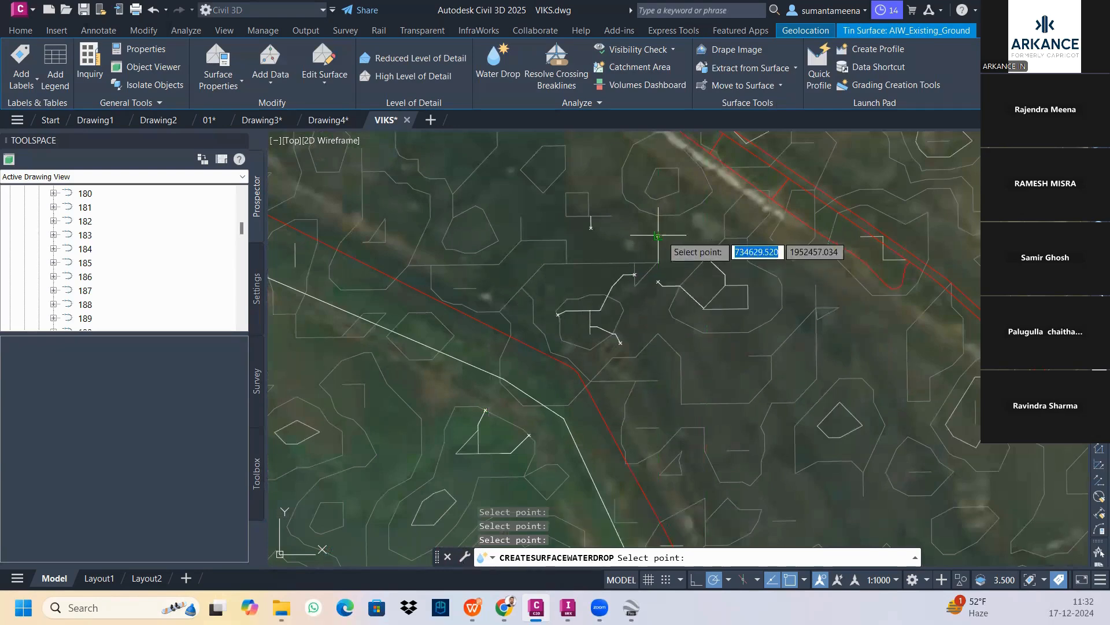
left_click(658, 236)
left_click(642, 223)
left_click(702, 363)
left_click(816, 296)
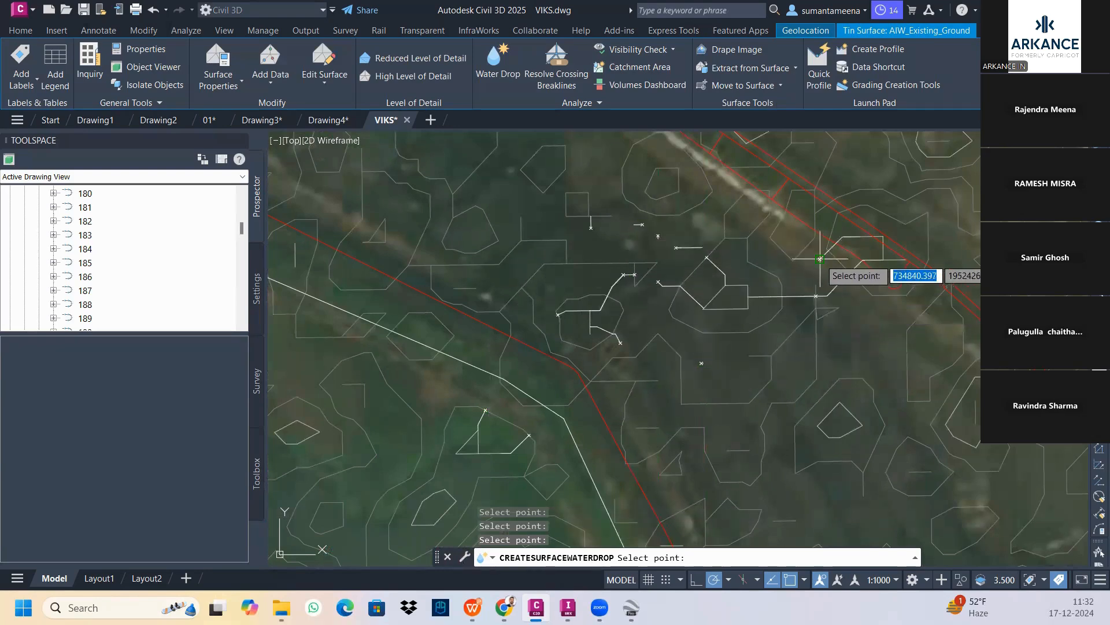
left_click(820, 259)
left_click(849, 209)
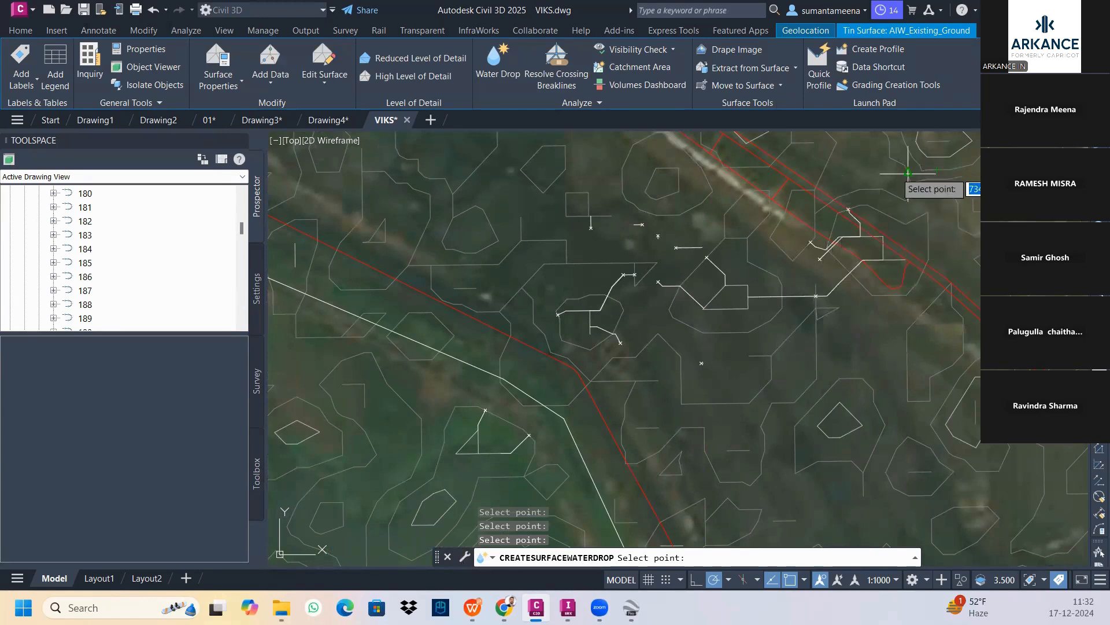
left_click(897, 169)
left_click(937, 169)
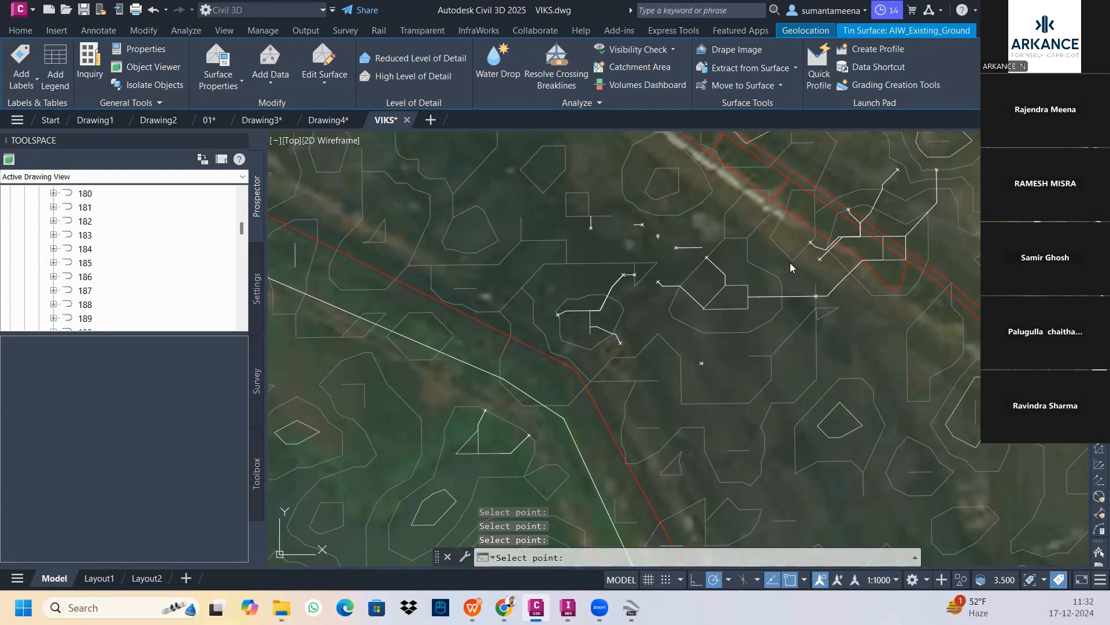
Orbit the drawing into a custom 3D view and return it to the Top view.
middle_click_drag(765, 292, 753, 328, "shift")
scroll(743, 303, "down", 8)
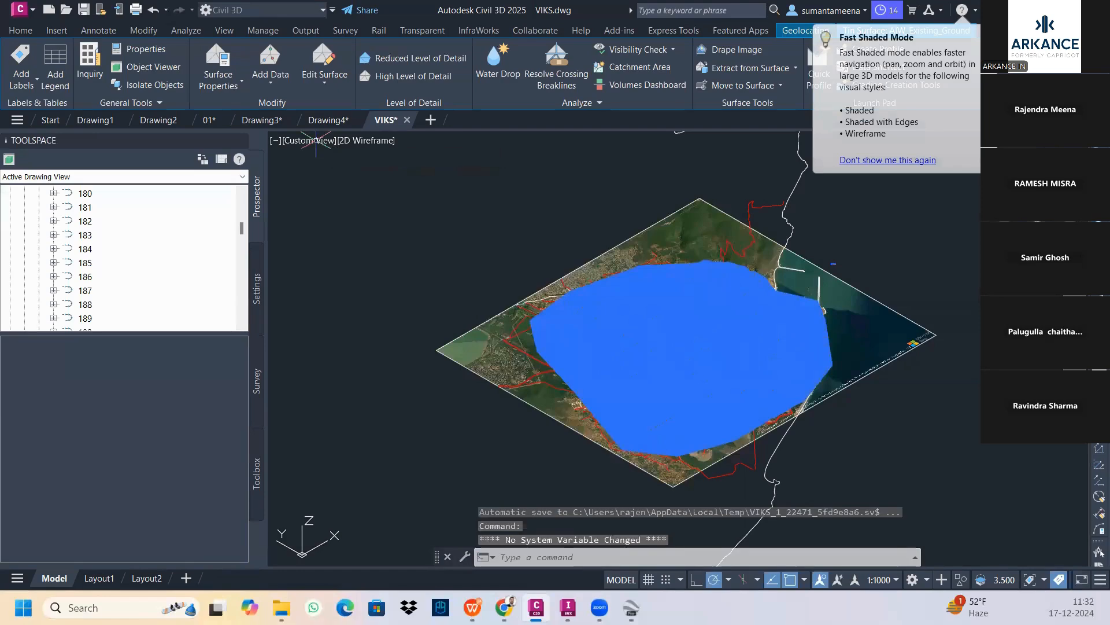
key("Escape")
left_click(311, 141)
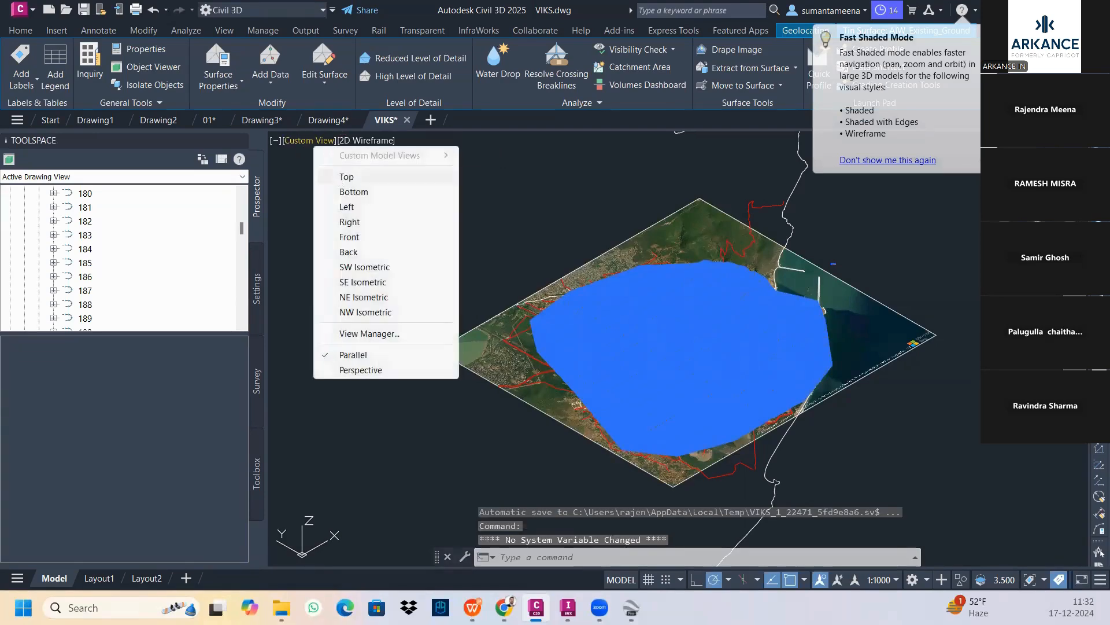
left_click(347, 177)
Start a Water Drop analysis on AIW_Existing_Ground near the large hill by the coast, with Place Marker at Start Point set to Yes.
scroll(576, 294, "up", 8)
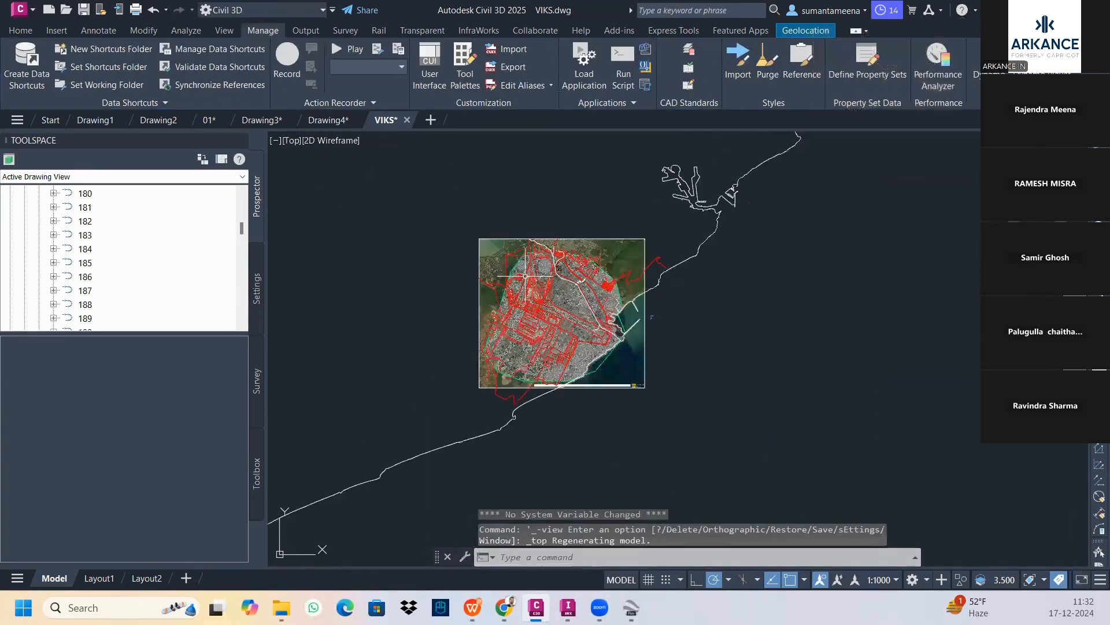
scroll(590, 295, "up", 5)
middle_click_drag(763, 343, 618, 302)
scroll(617, 309, "up", 2)
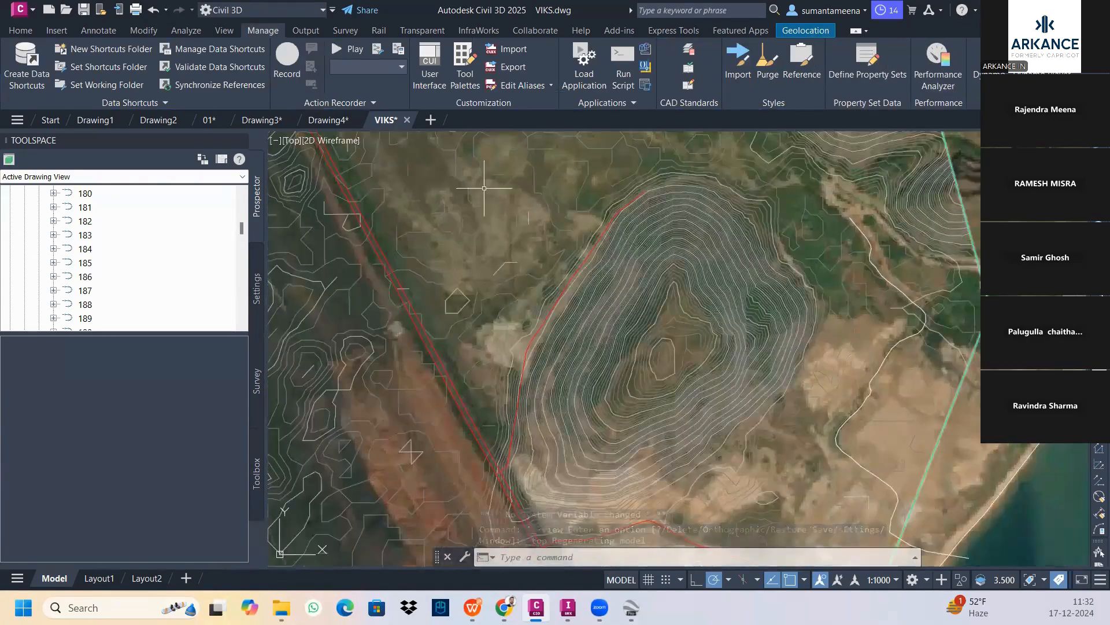
key("Escape")
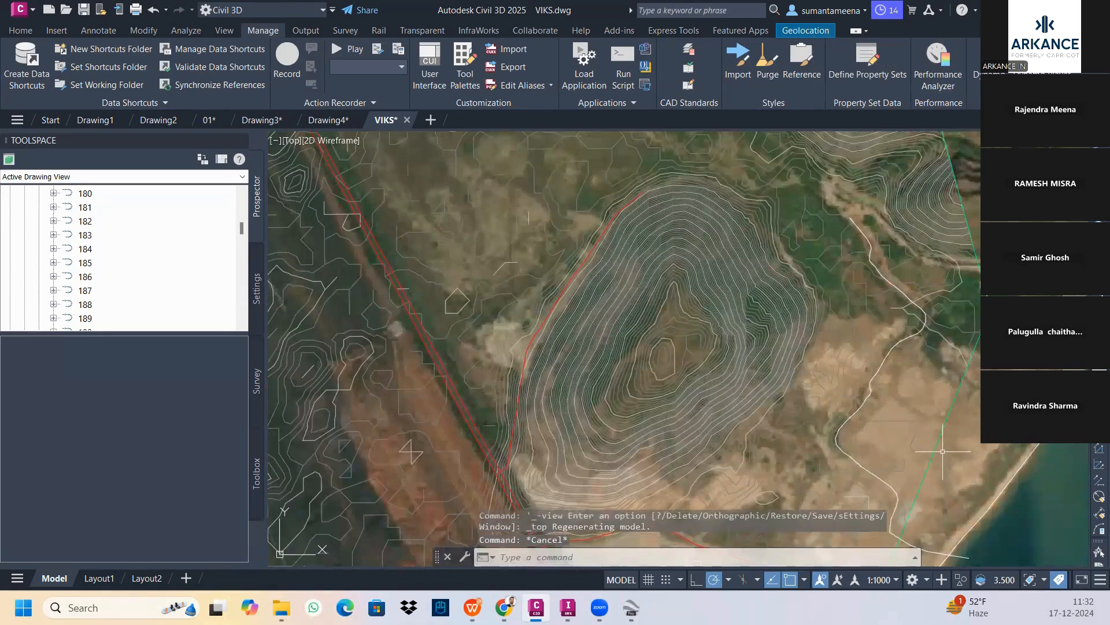
left_click(937, 446)
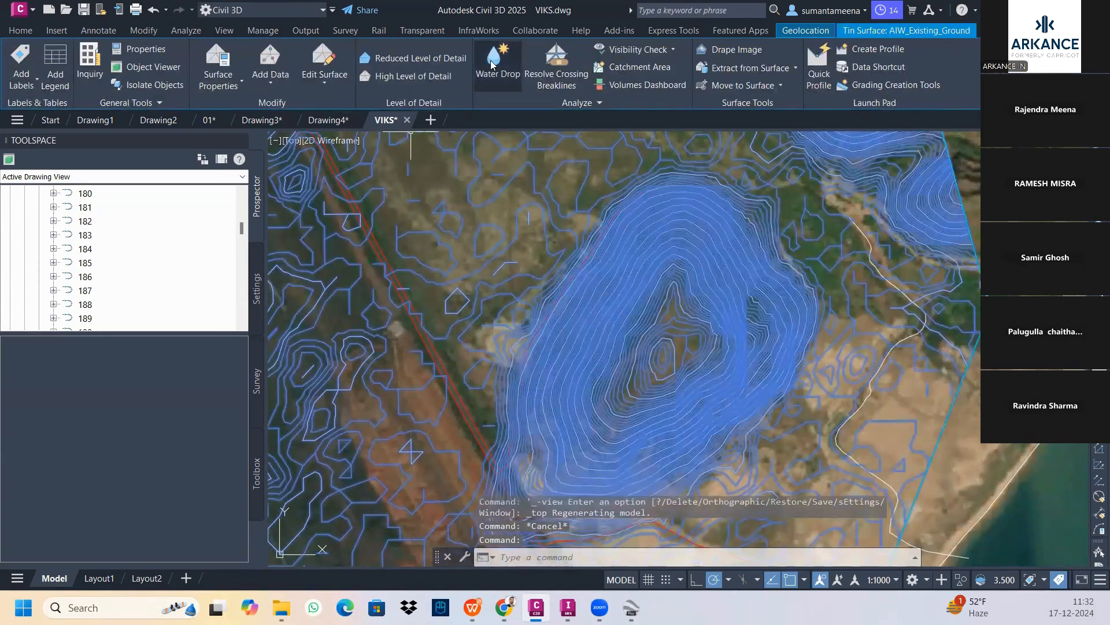
left_click(601, 315)
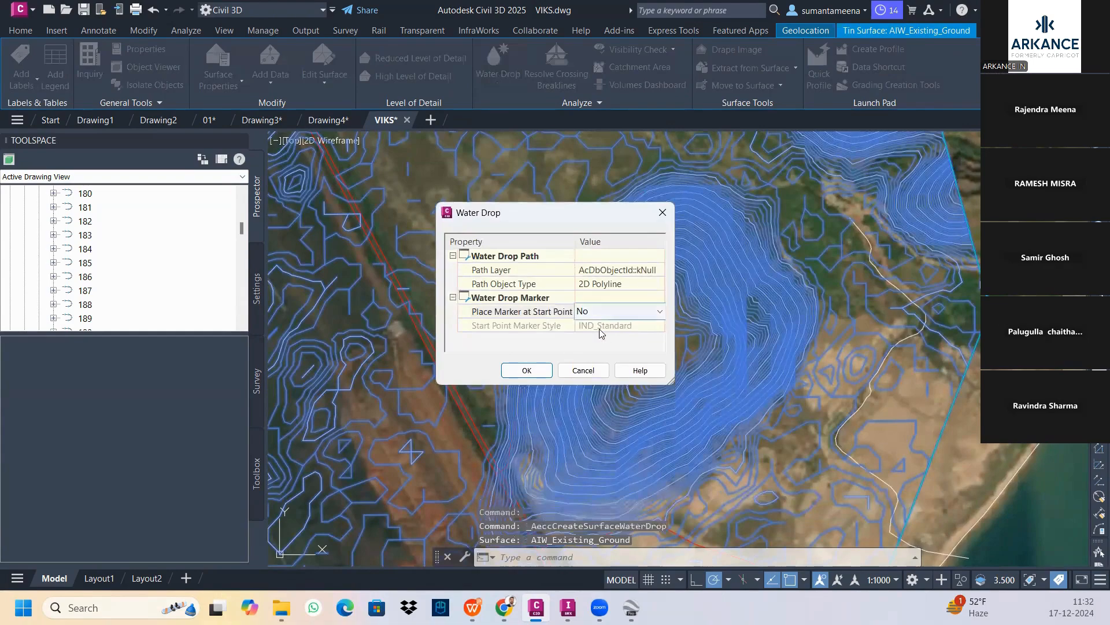
left_click(600, 312)
left_click(602, 330)
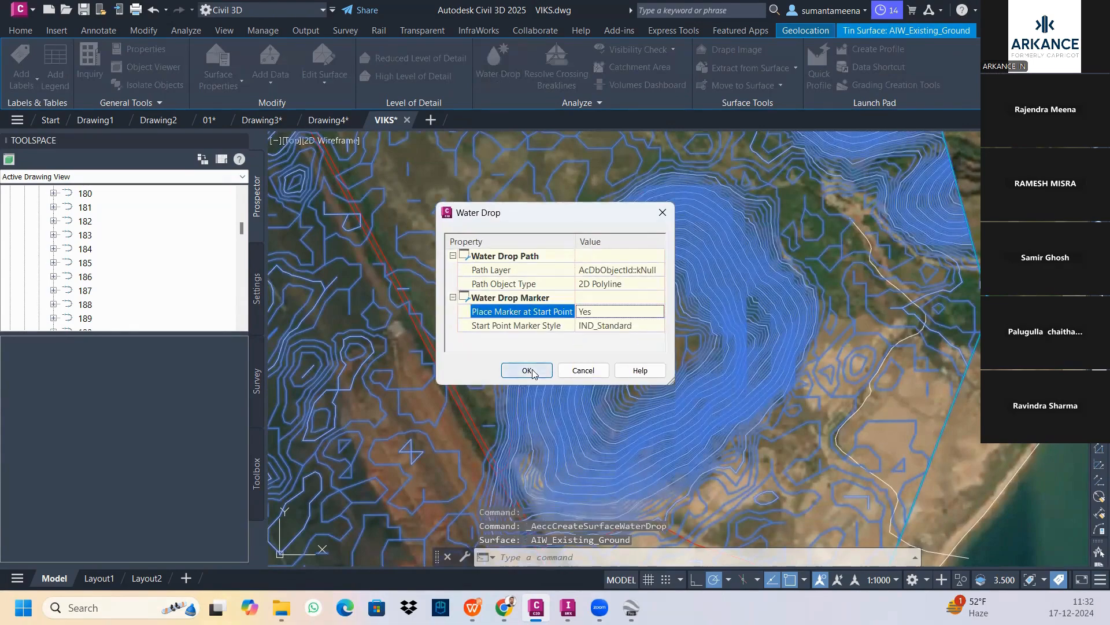
left_click(526, 370)
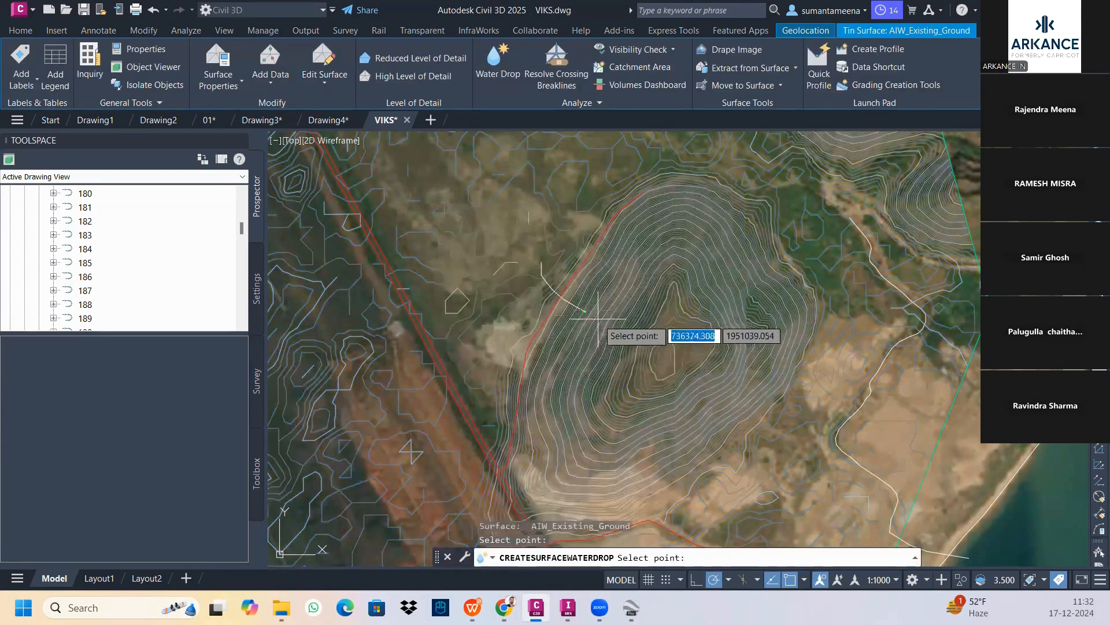
Trace water drop paths from several start points on the western slope and foot of the large coastal hill.
left_click(612, 295)
left_click(636, 236)
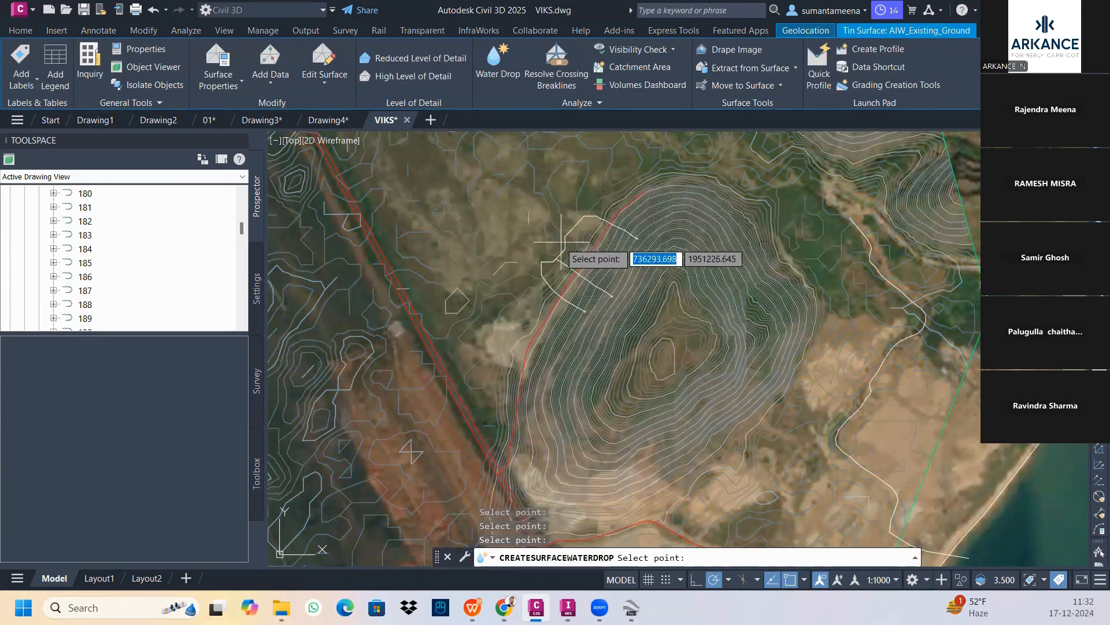
left_click(546, 242)
left_click(528, 253)
left_click(533, 277)
left_click(550, 352)
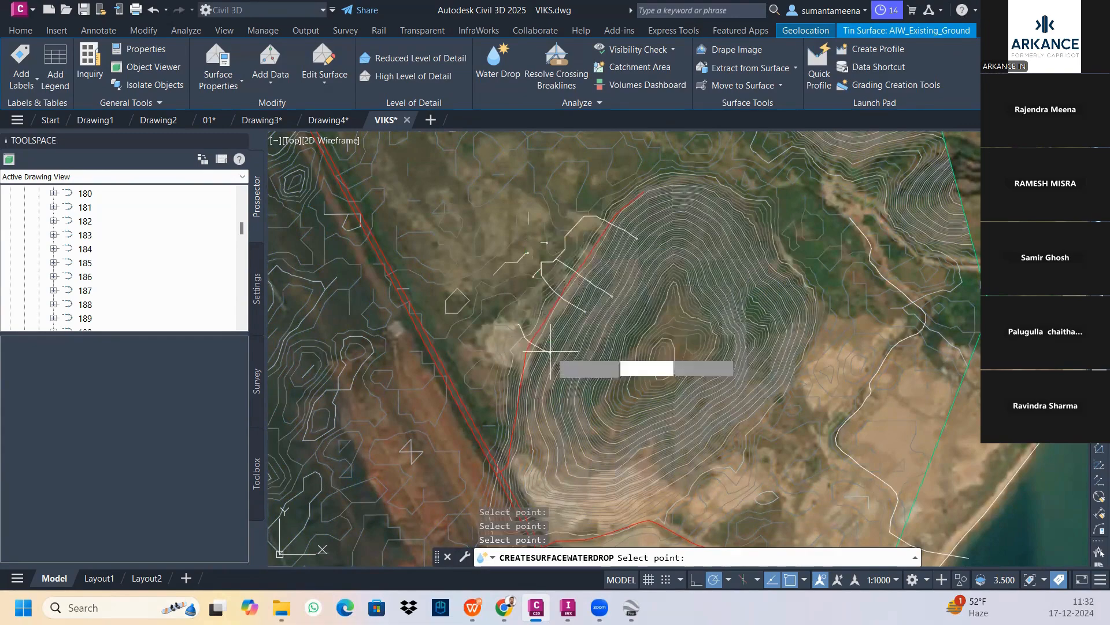
left_click(591, 380)
left_click(600, 344)
left_click(625, 299)
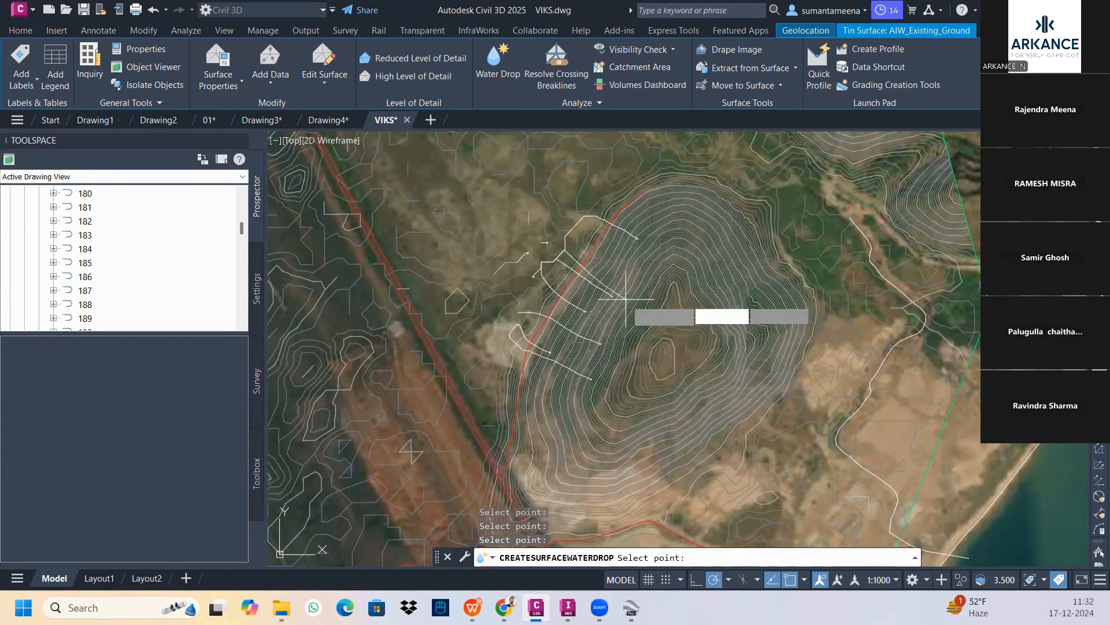
left_click(670, 234)
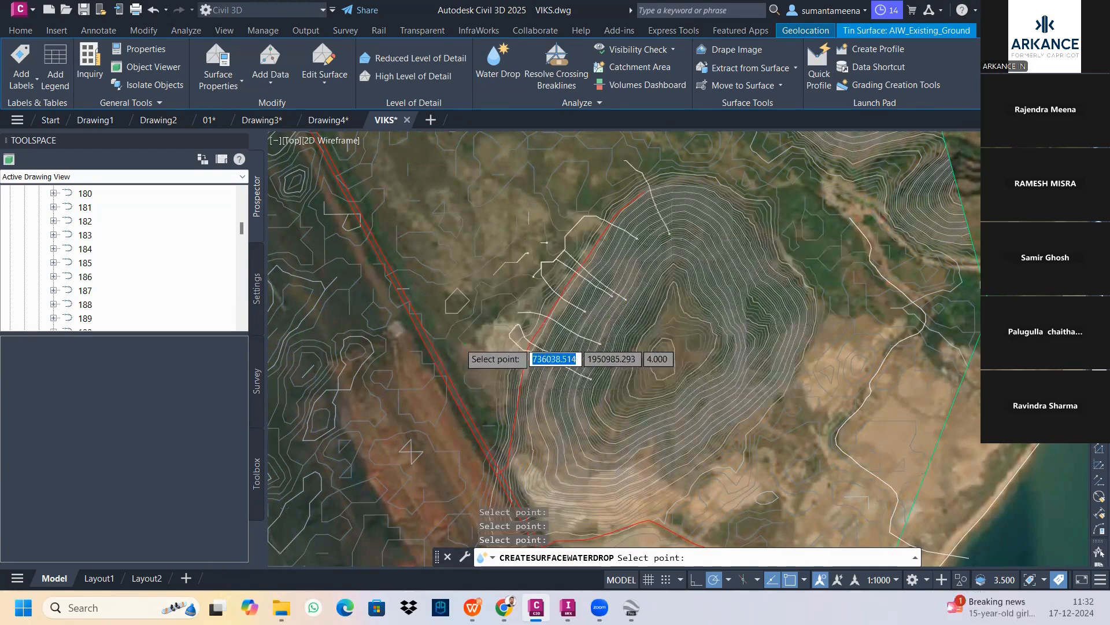
End the Water Drop analysis and examine the traced paths between the coastal hill and the white and red lines.
scroll(456, 342, "down", 6)
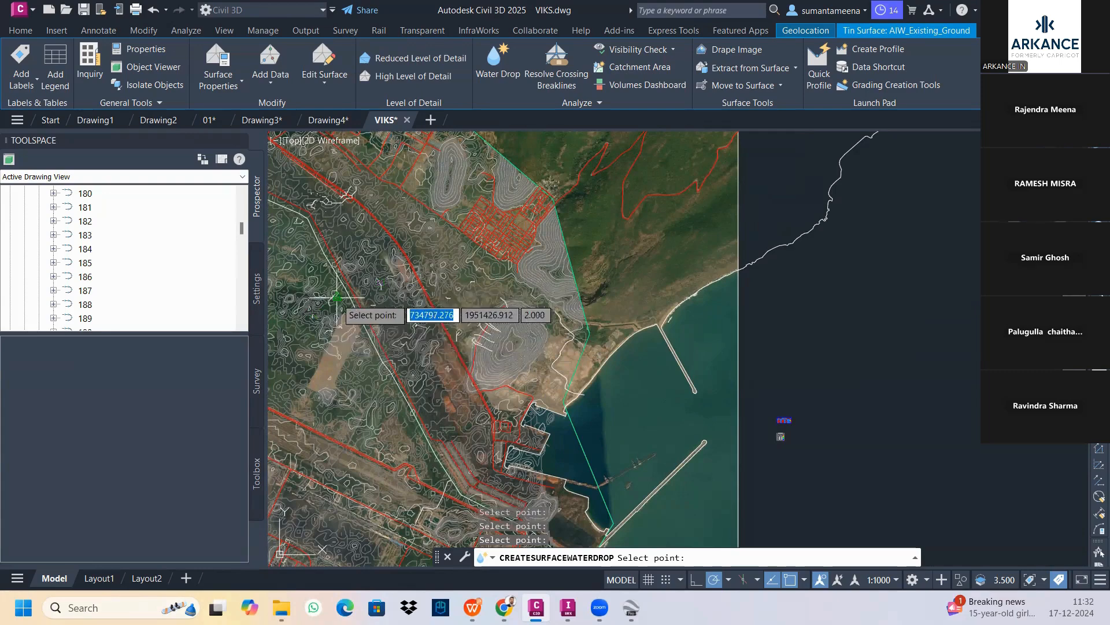
scroll(337, 298, "up", 5)
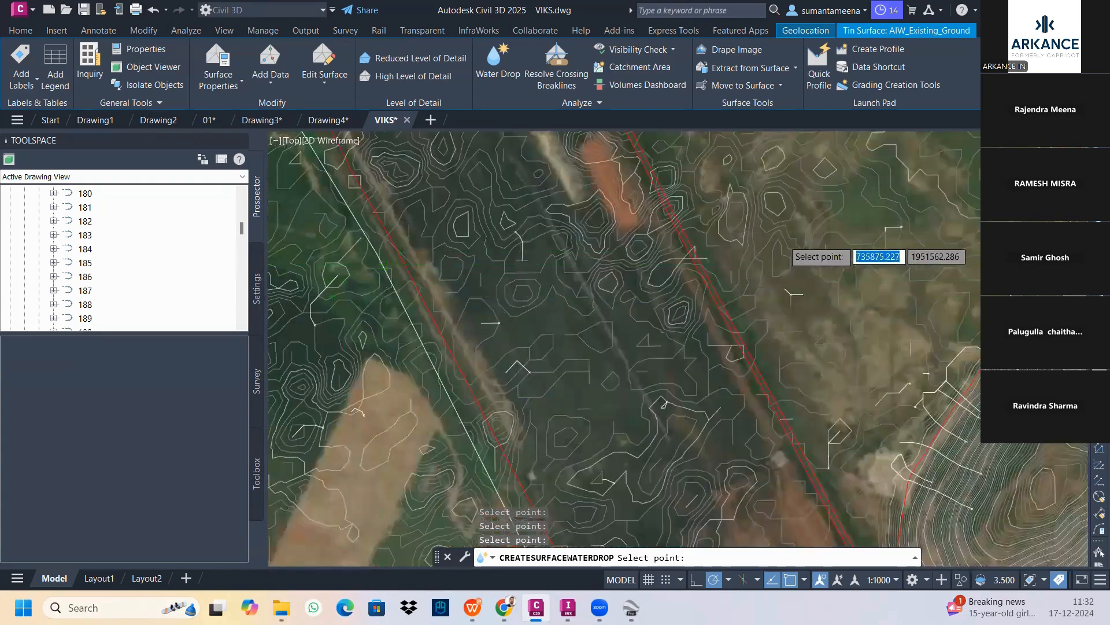
scroll(803, 243, "down", 5)
key("Escape")
scroll(822, 289, "down", 2)
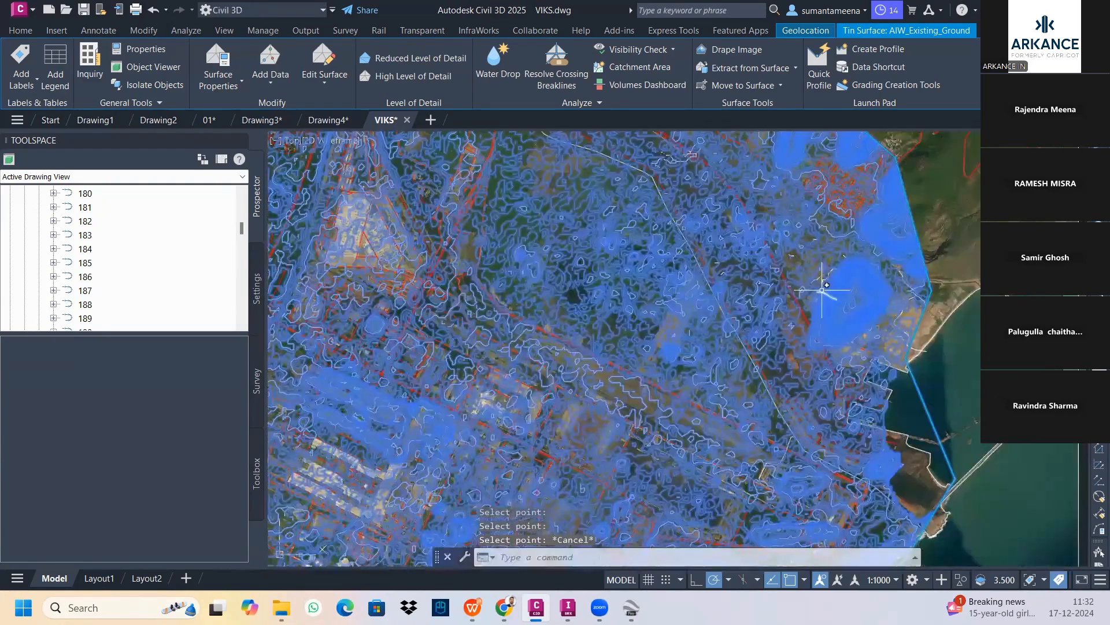
key("Escape")
scroll(821, 289, "up", 3)
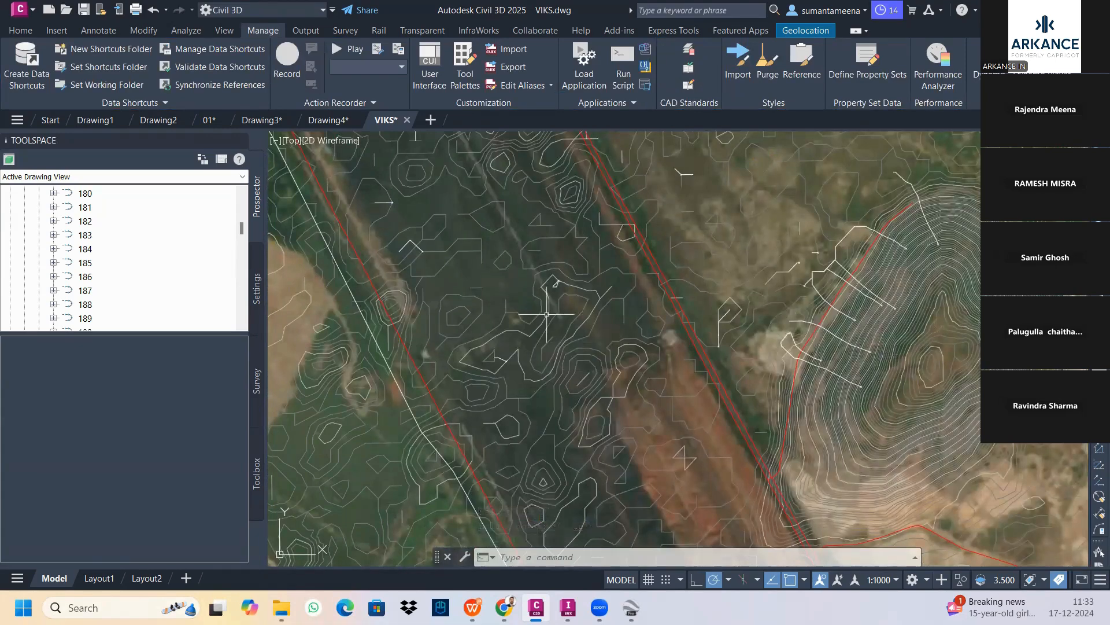
scroll(541, 312, "down", 10)
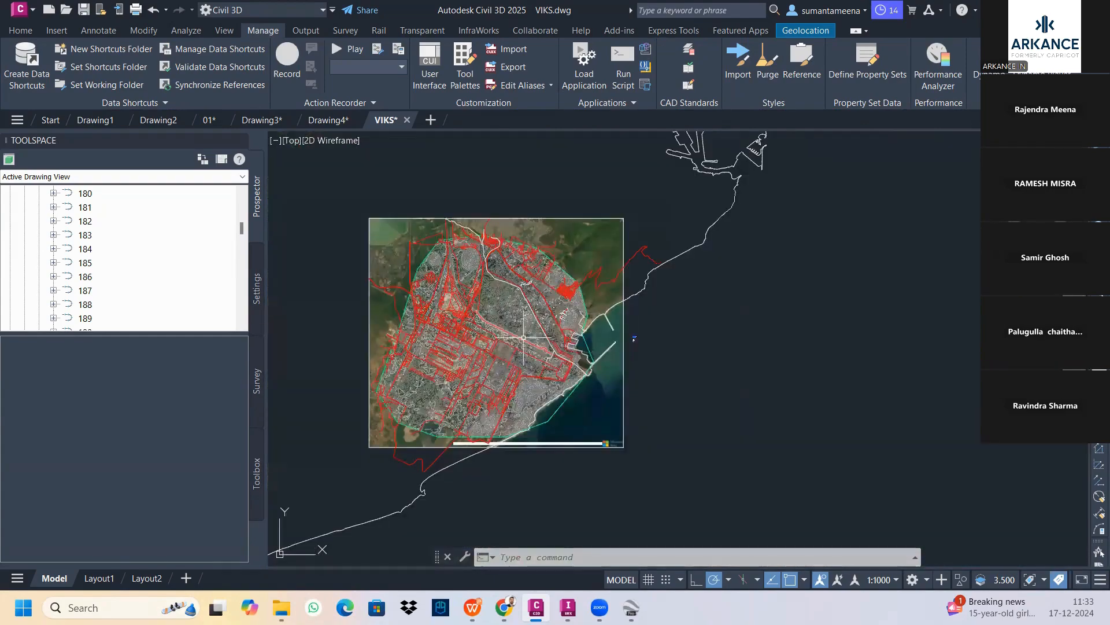
scroll(523, 337, "up", 2)
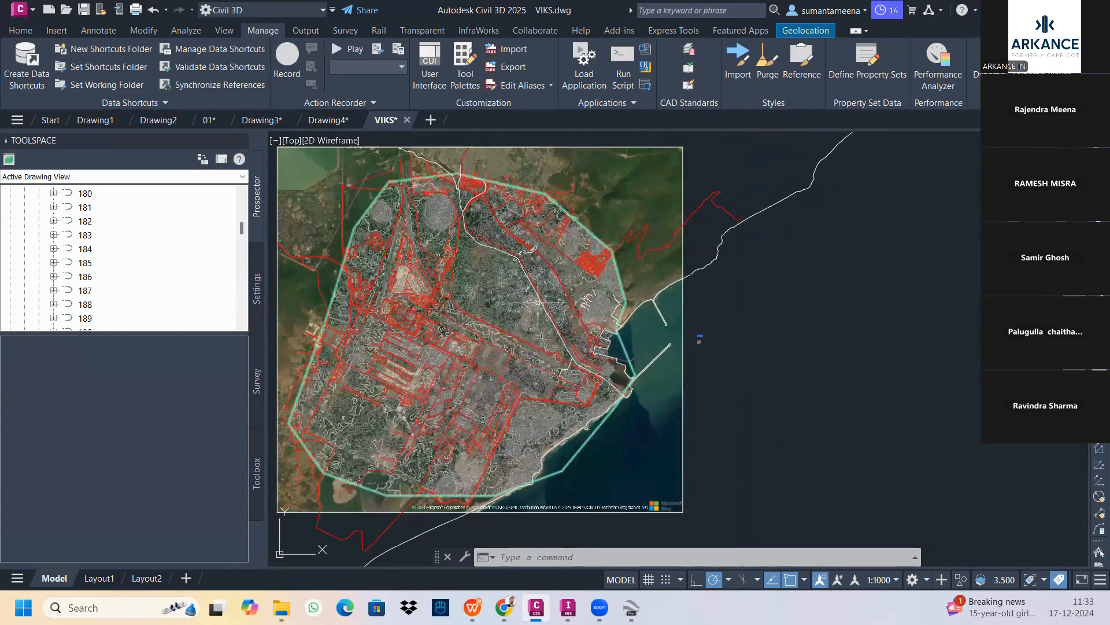
scroll(419, 240, "up", 3)
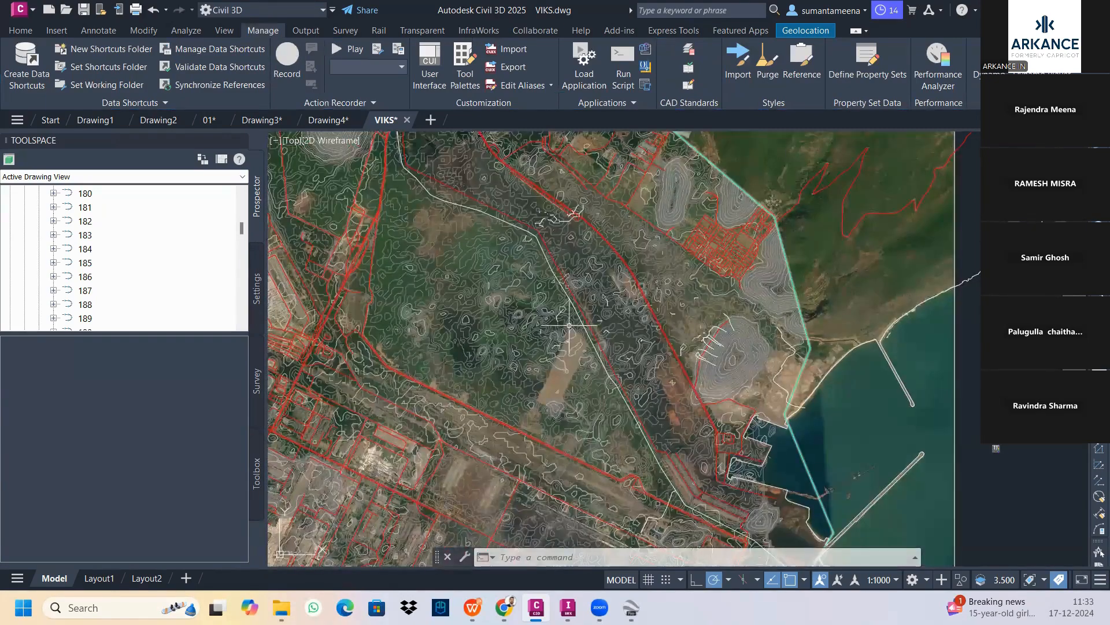
Open the surface properties of AIW_Existing_Ground and set its surface style to IND_Watersheds.
scroll(570, 326, "down", 3)
key("Escape")
key("Escape")
left_click(668, 377)
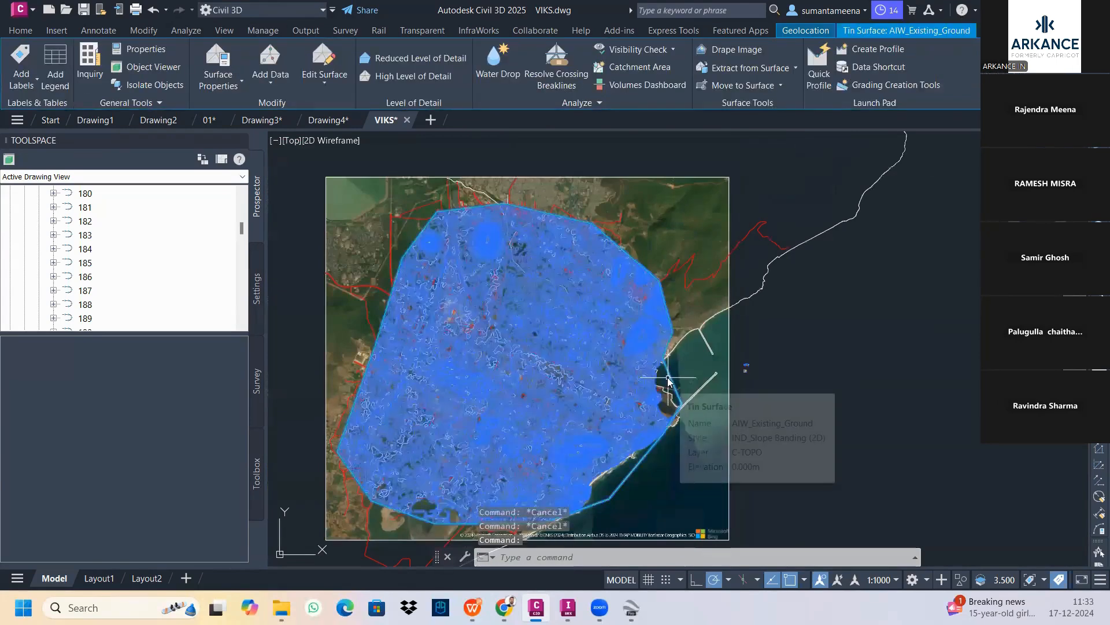
right_click(669, 378)
left_click(702, 276)
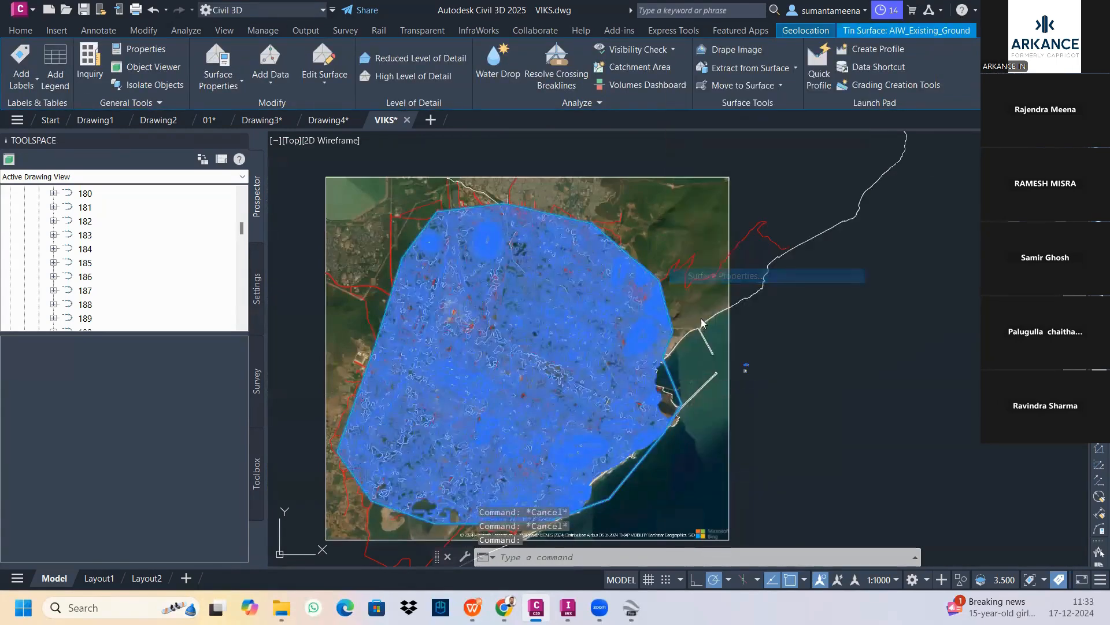
left_click(350, 157)
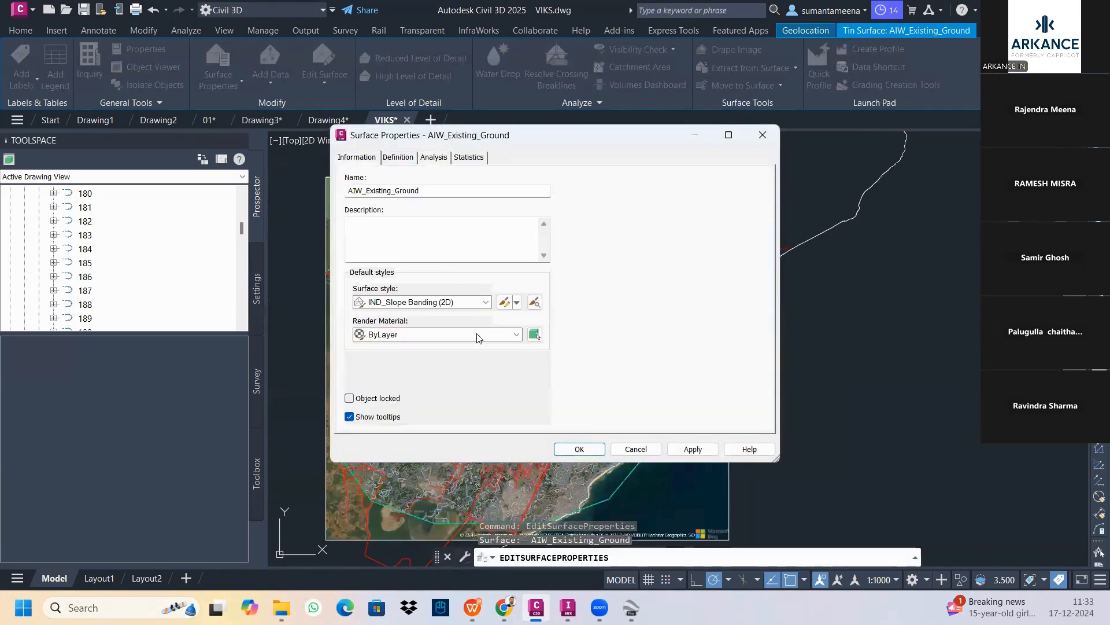
left_click(484, 303)
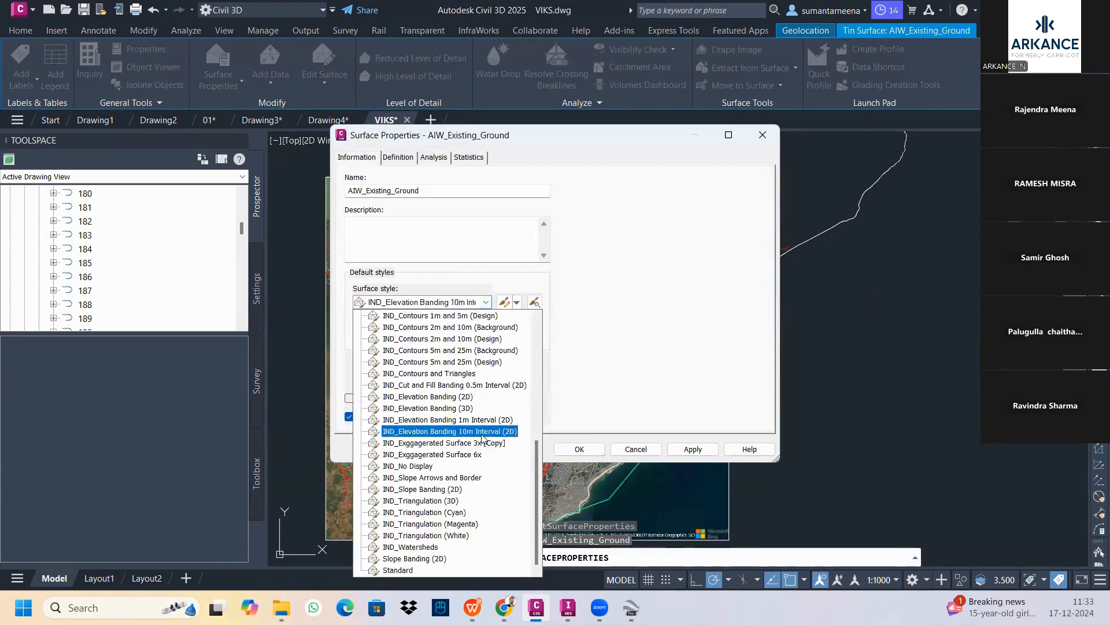
left_click(411, 546)
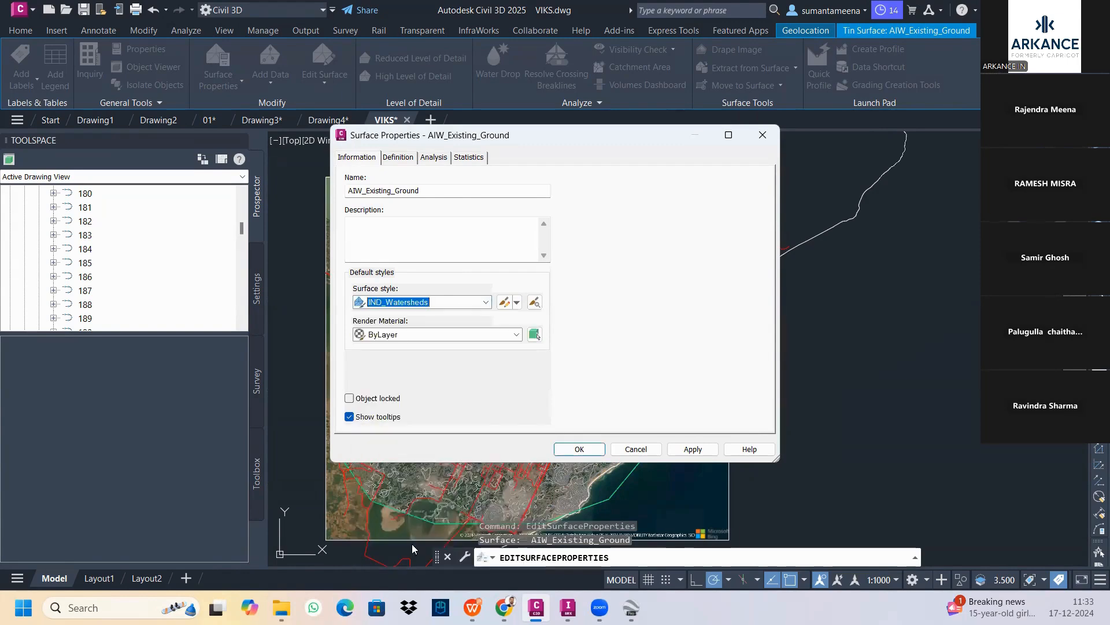
Run a Watersheds analysis with the IND_Subcatchment Description legend and apply it to the surface.
left_click(433, 157)
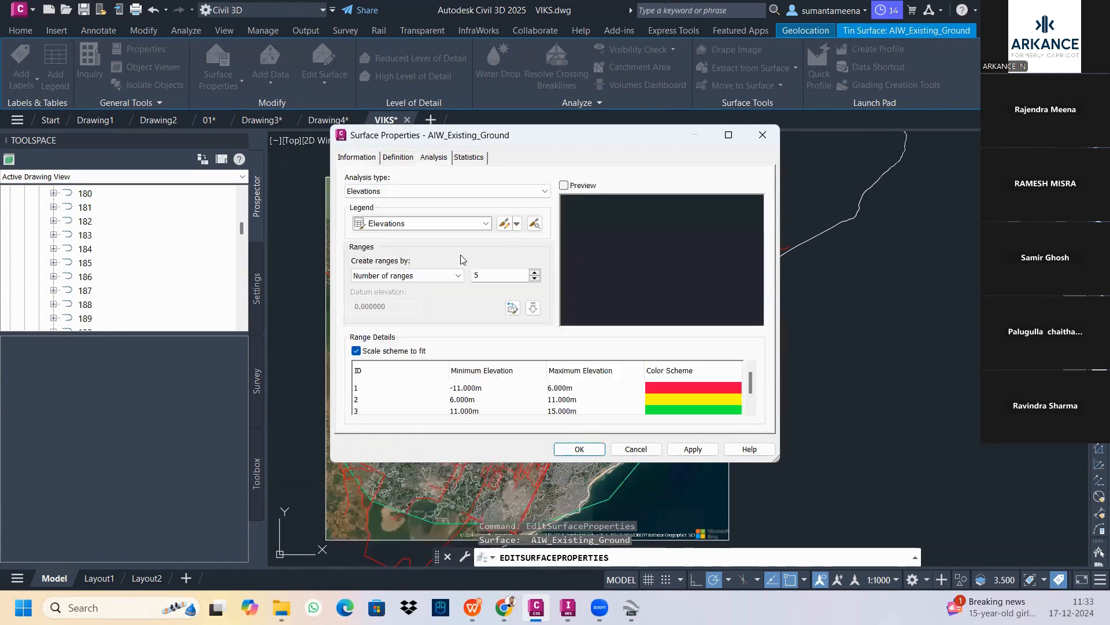
left_click(475, 192)
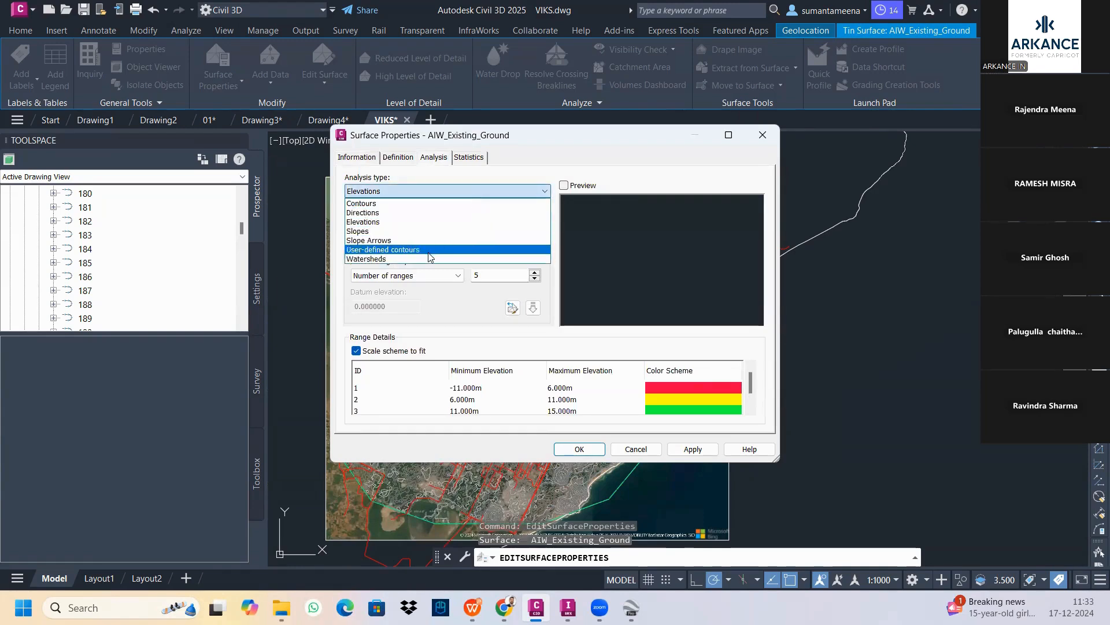
left_click(399, 259)
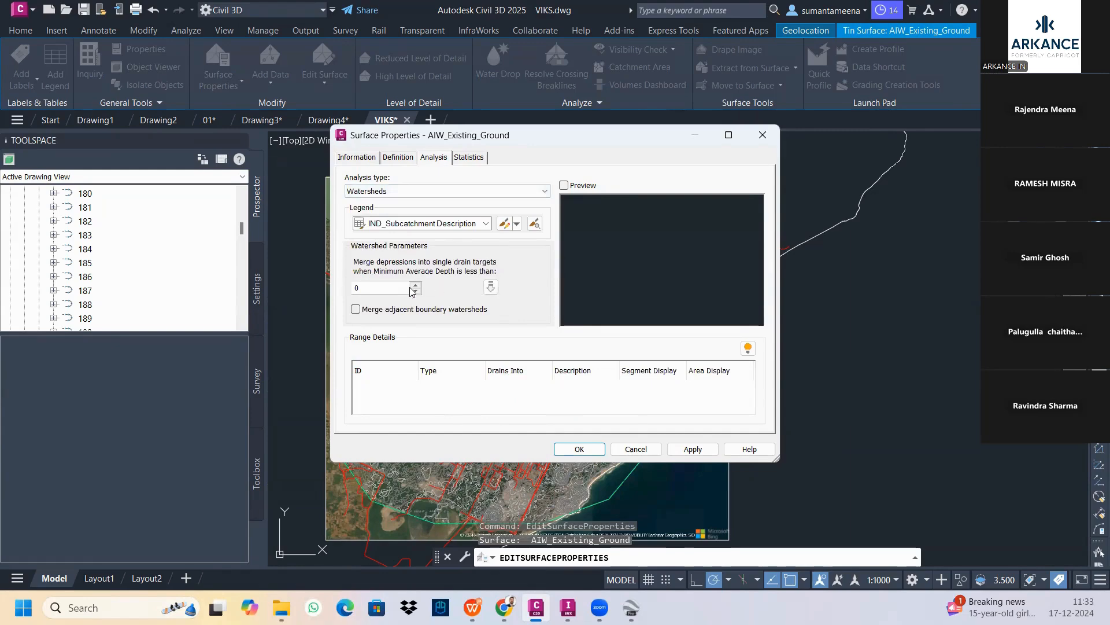
left_click(490, 287)
left_click(692, 450)
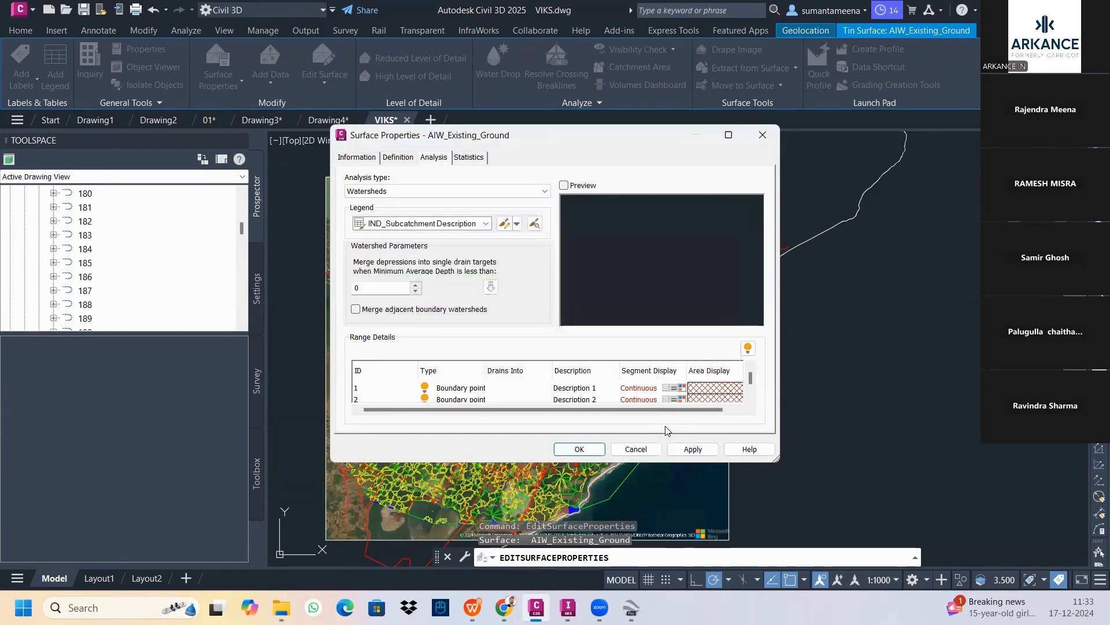
Close the surface properties and examine the watershed boundaries around the large hill near the surface's northern edge.
left_click(596, 446)
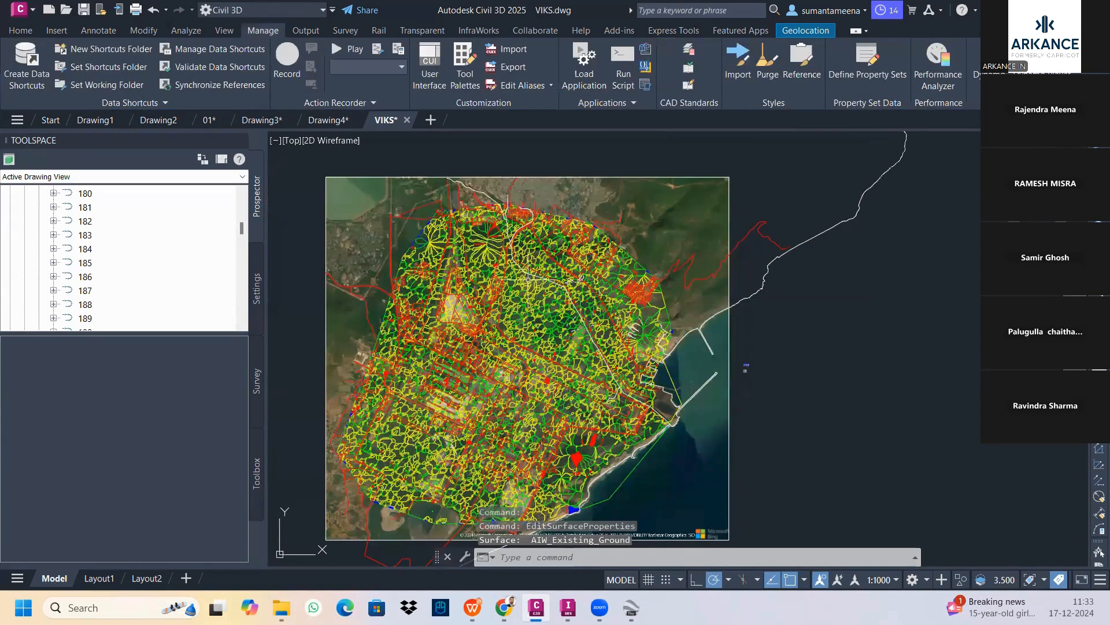
scroll(528, 279, "up", 2)
scroll(528, 279, "up", 4)
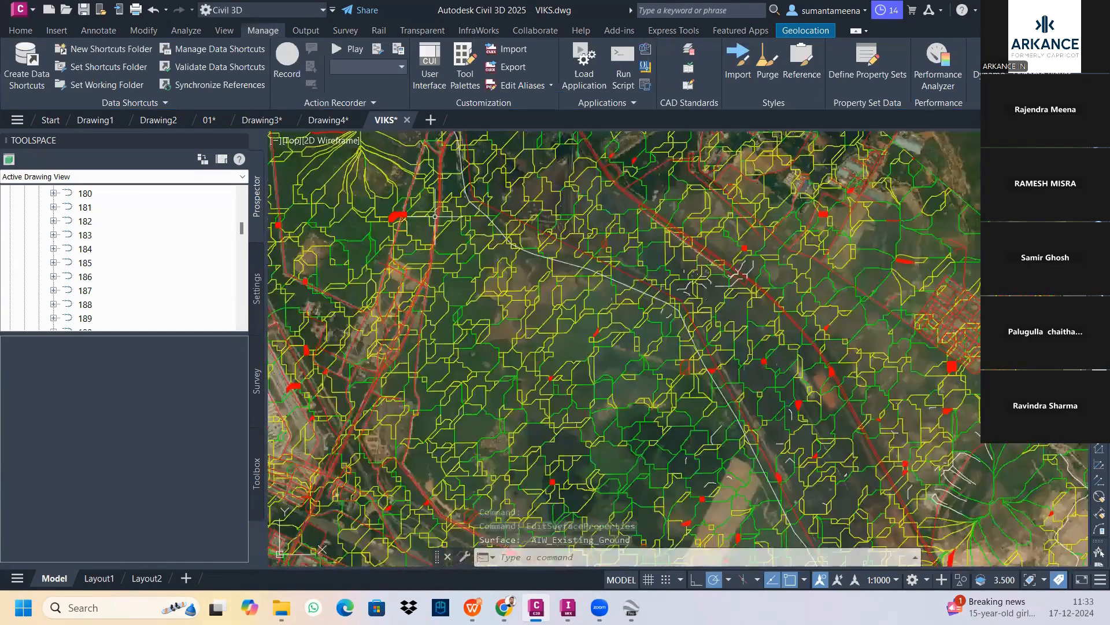
scroll(529, 335, "up", 5)
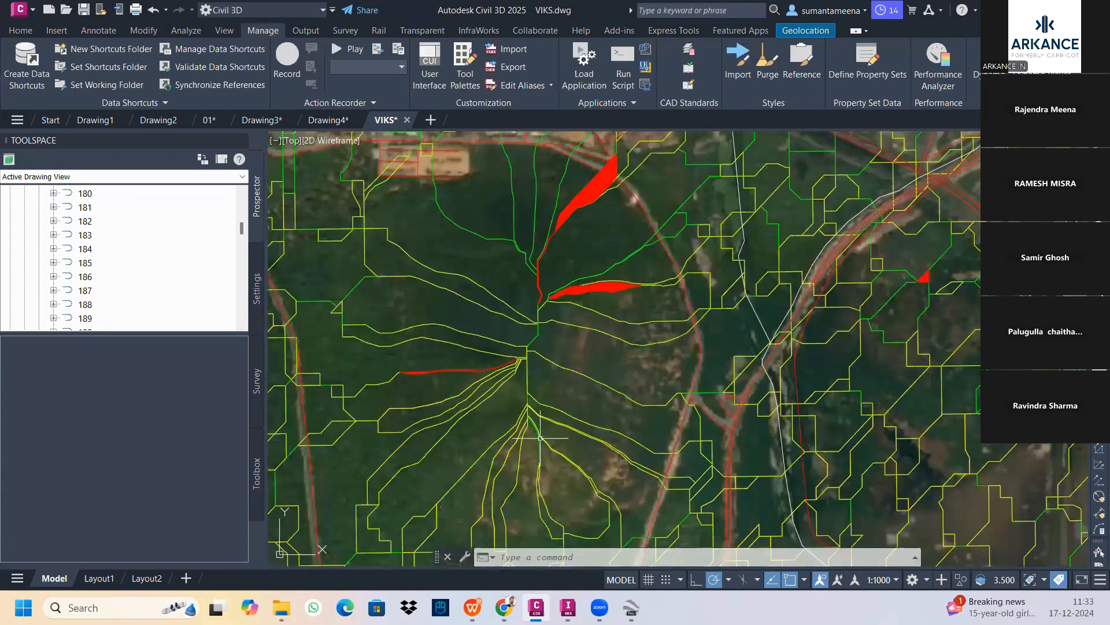
scroll(555, 357, "down", 2)
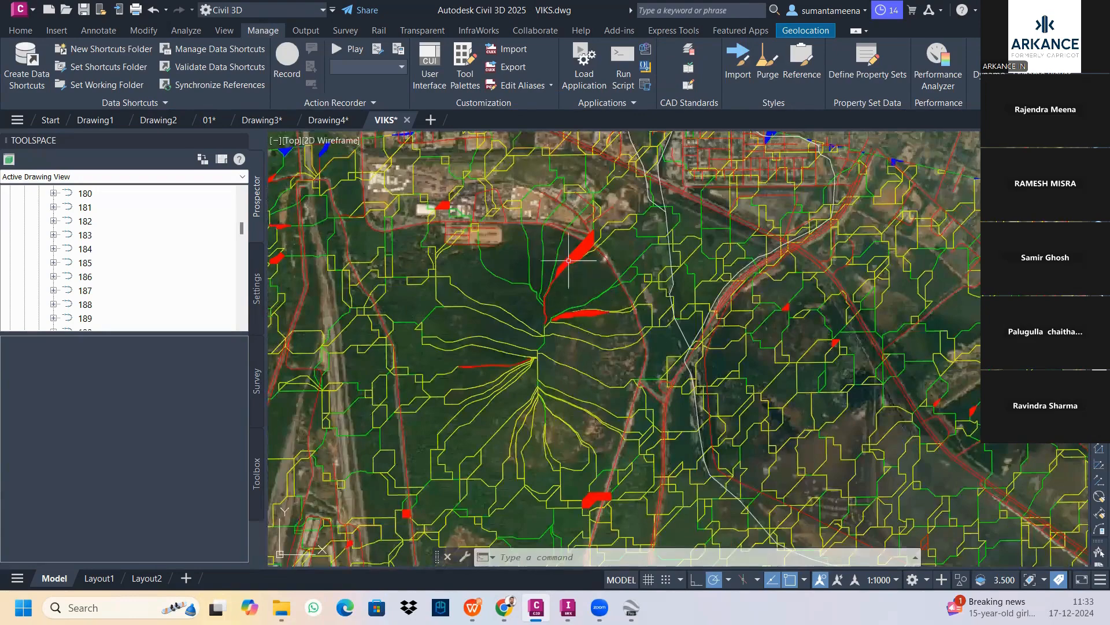
scroll(565, 268, "down", 2)
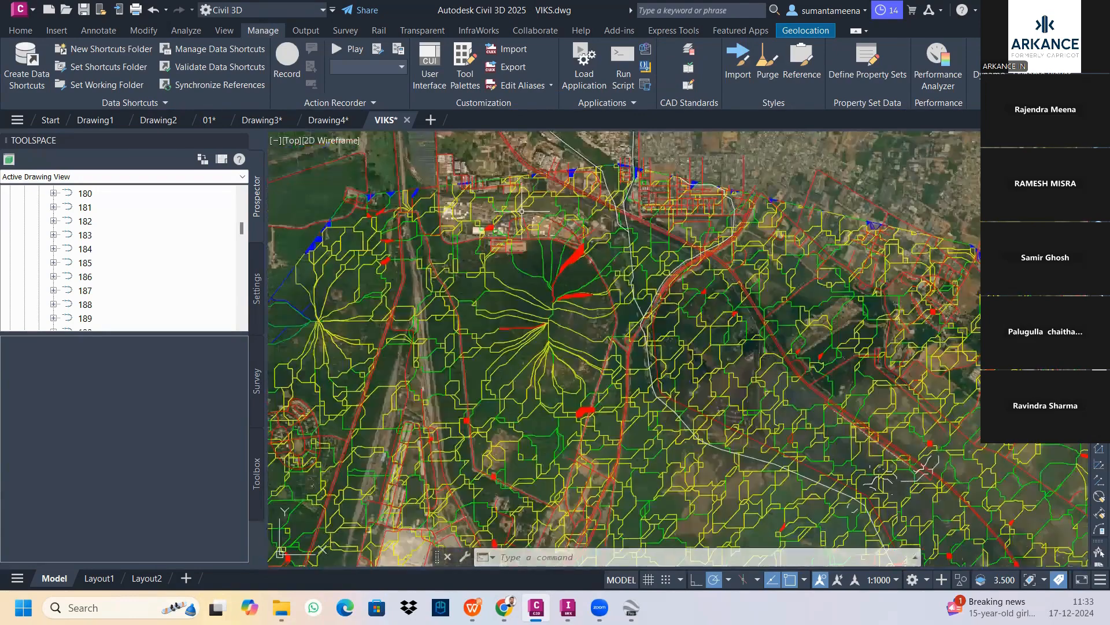
Start a Water Drop analysis on the AIW_Existing_Ground surface with 2D polyline paths and an IND_Standard marker at each start point.
left_click(488, 180)
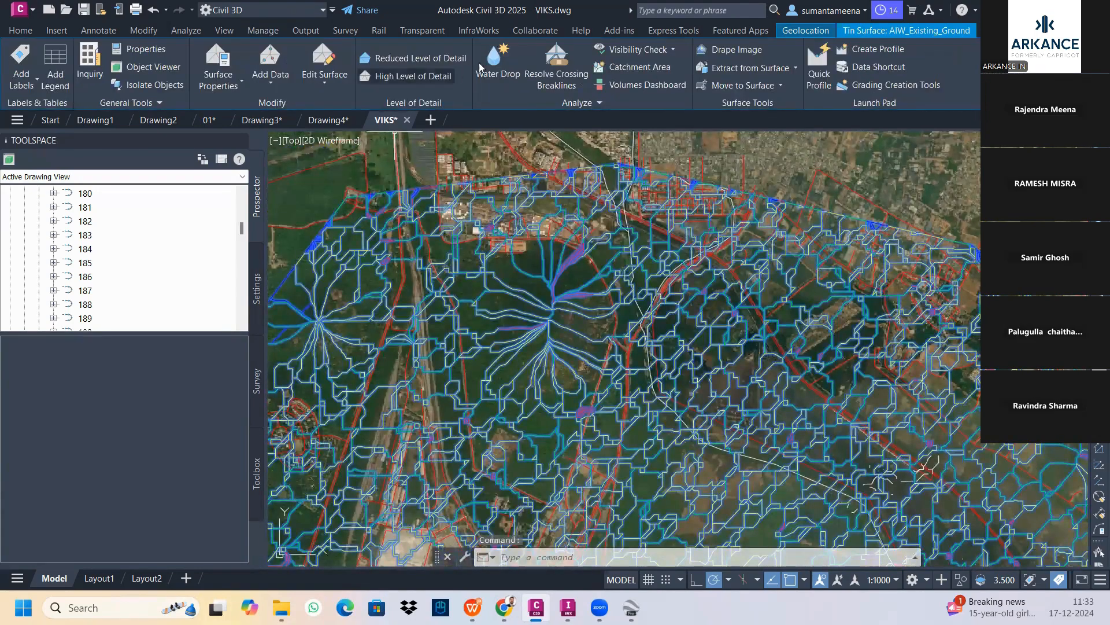
left_click(500, 67)
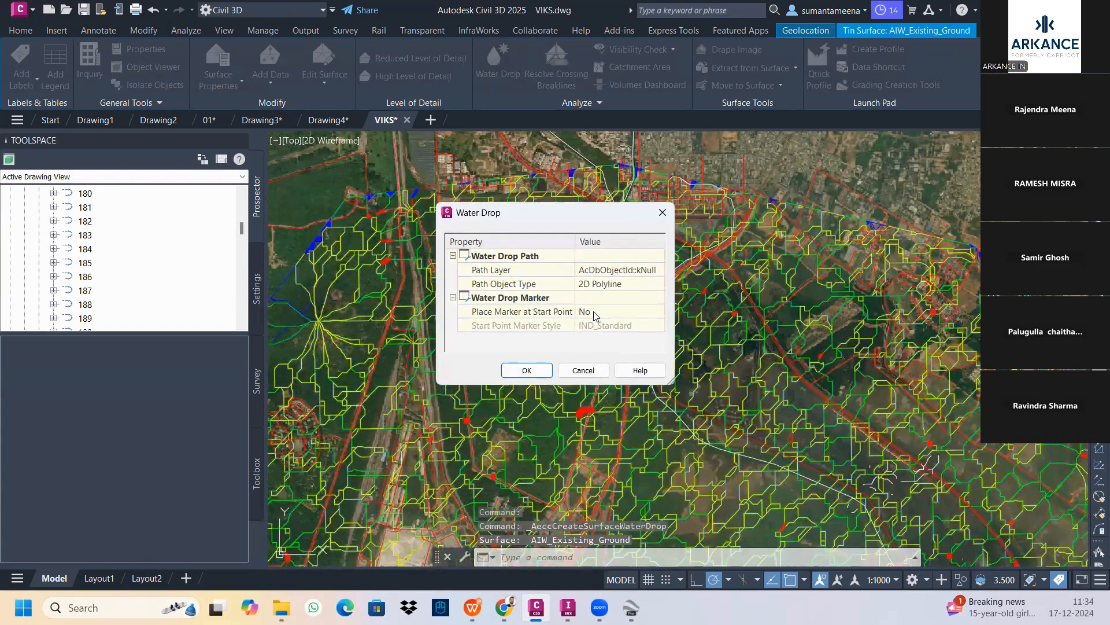
left_click(594, 315)
left_click(595, 315)
left_click(597, 337)
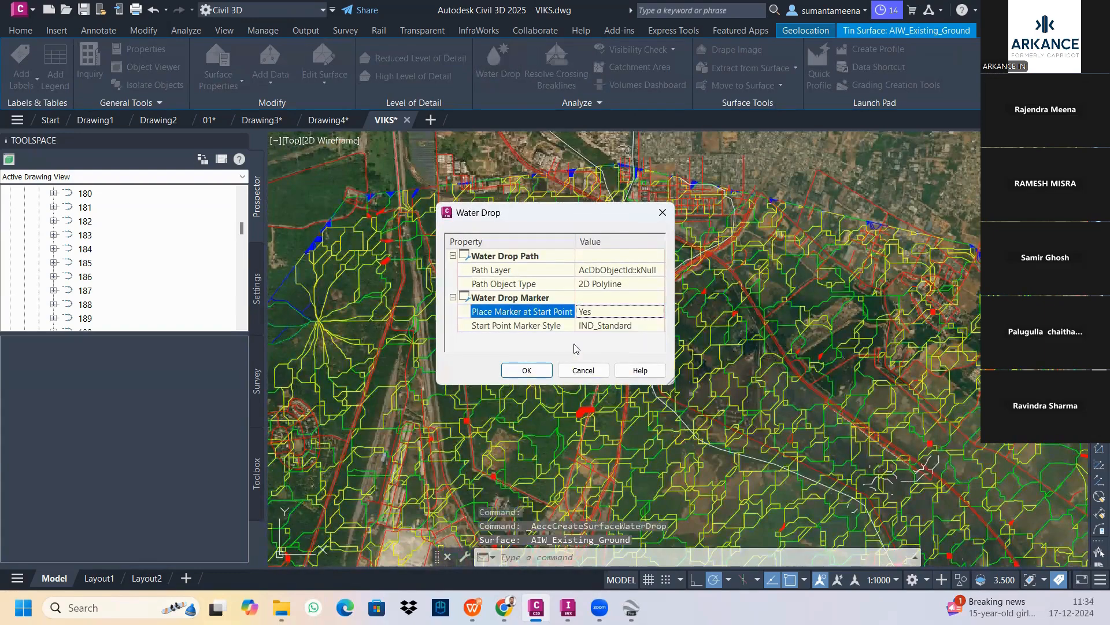
left_click(527, 369)
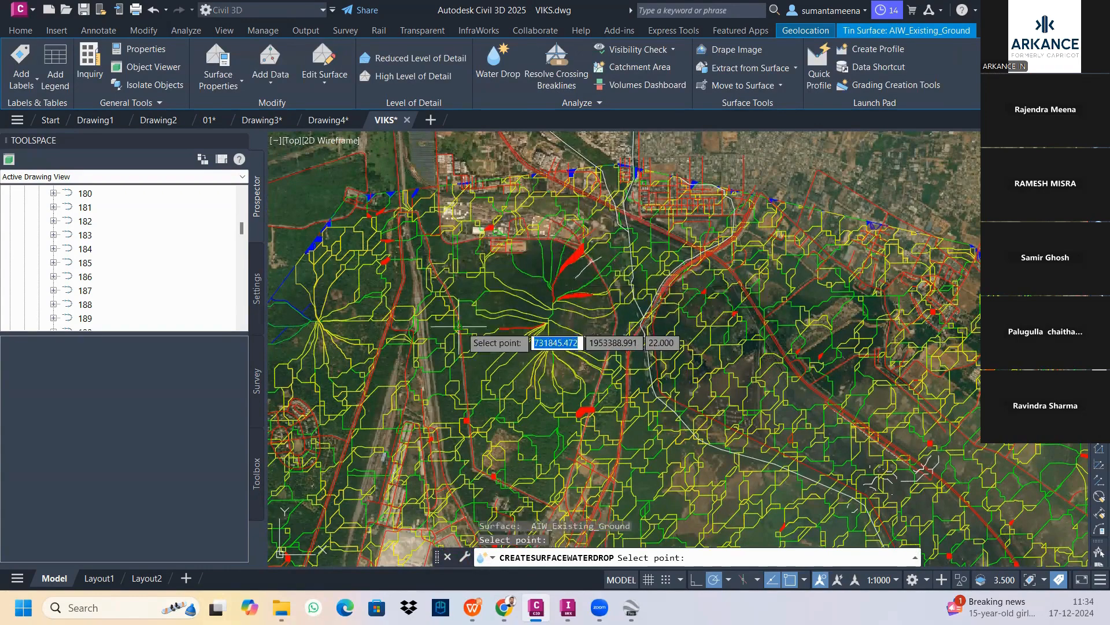
Trace water drop paths on the northeastern slope of the northern hill, end the analysis and turn object snap off.
left_click(562, 286)
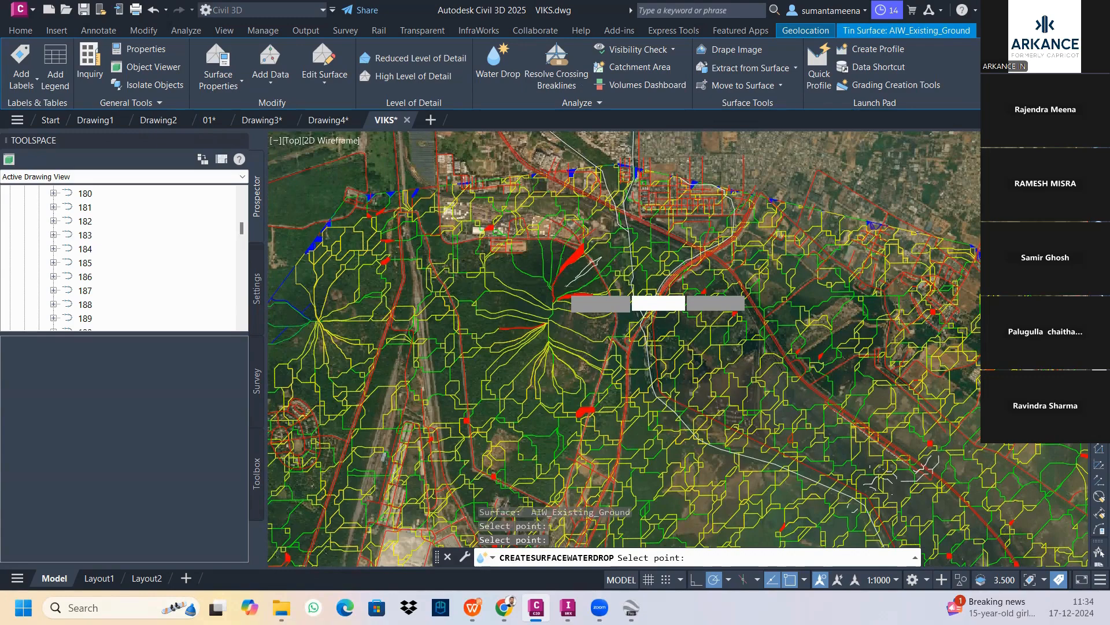
key("Escape")
scroll(558, 295, "up", 2)
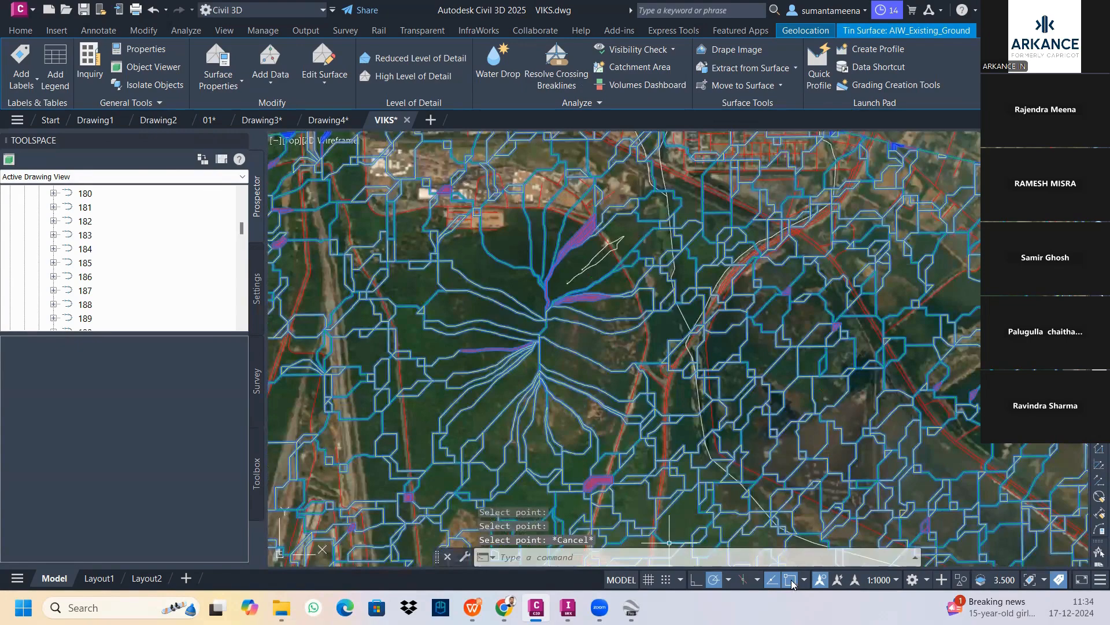
left_click(790, 579)
key("Escape")
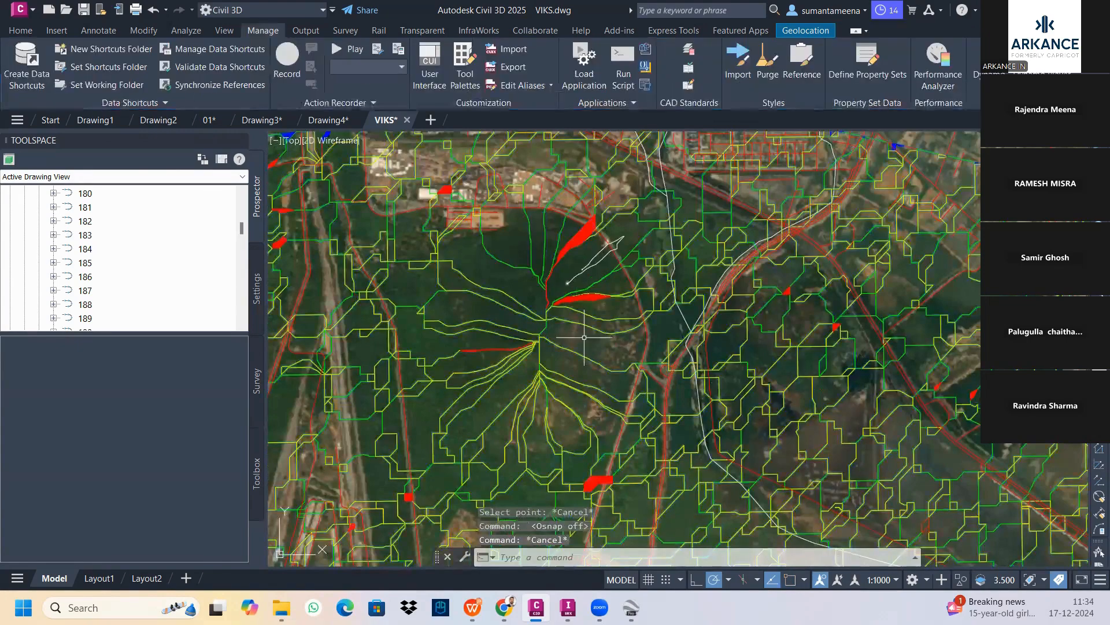
Examine the traced drop paths against the watershed boundaries on the northern hill and the watersheds south of it.
scroll(584, 337, "down", 2)
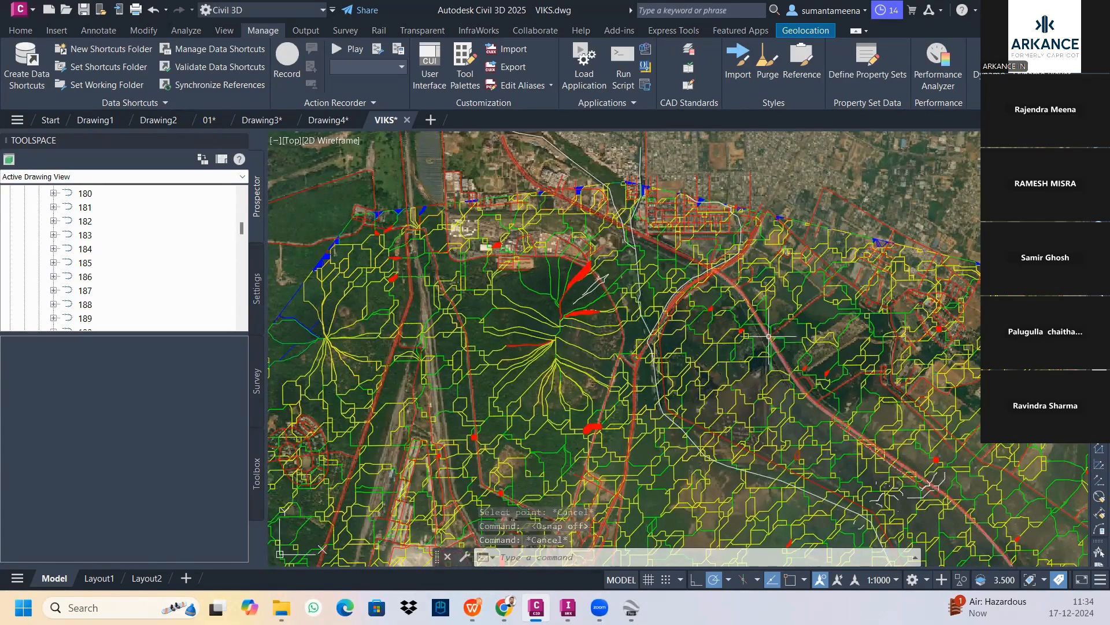
scroll(549, 318, "up", 3)
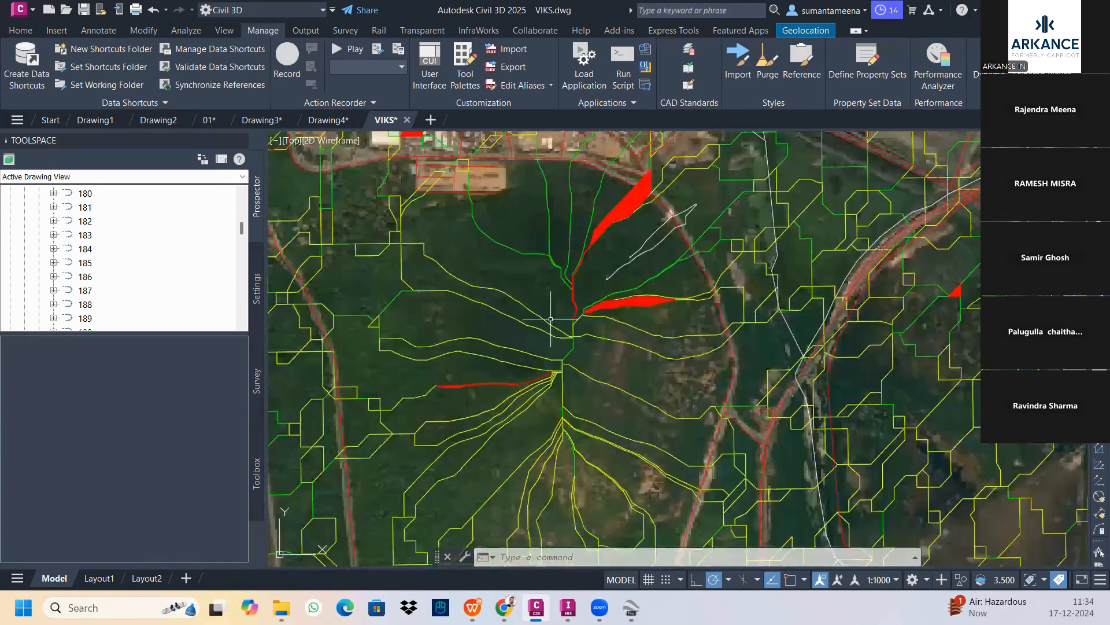
scroll(561, 356, "up", 2)
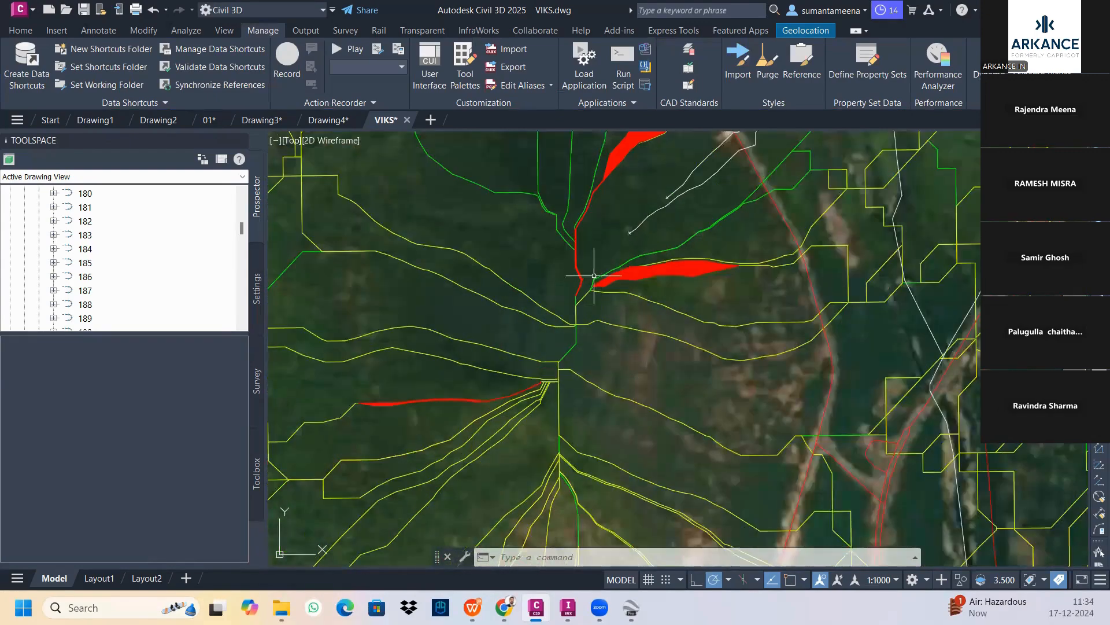
scroll(598, 251, "down", 2)
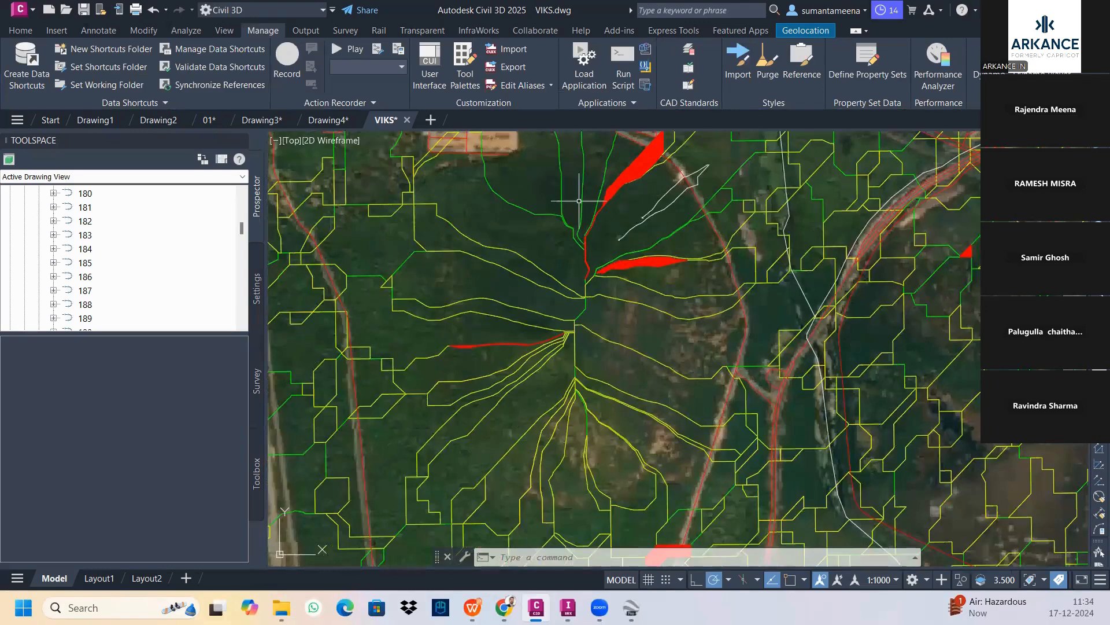
scroll(579, 201, "down", 3)
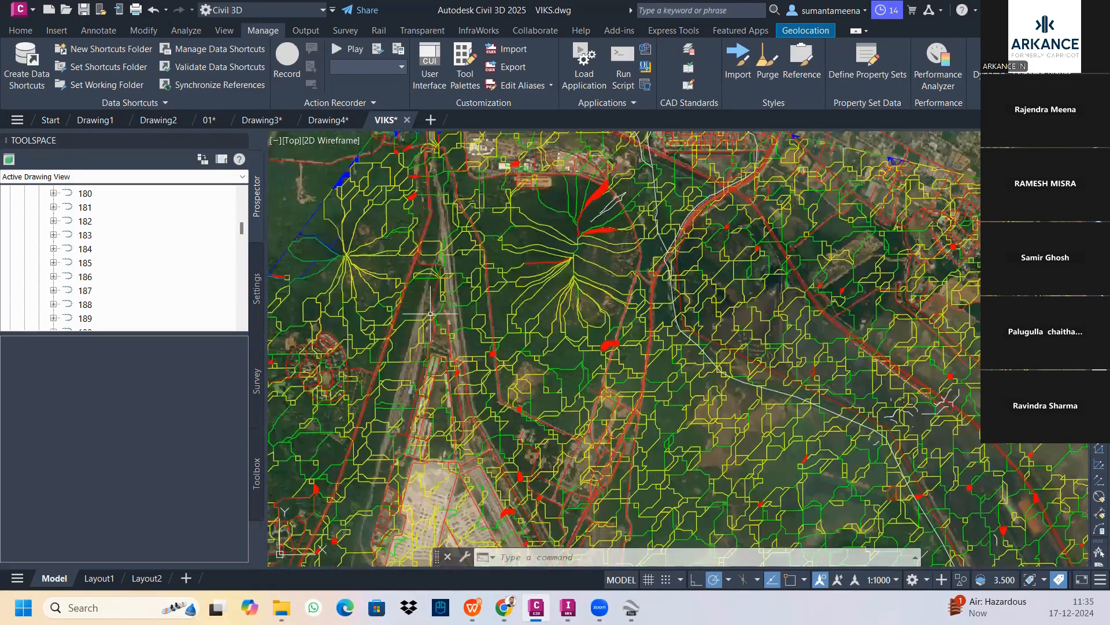
scroll(439, 330, "down", 2)
scroll(447, 351, "down", 2)
middle_click_drag(459, 385, 429, 255)
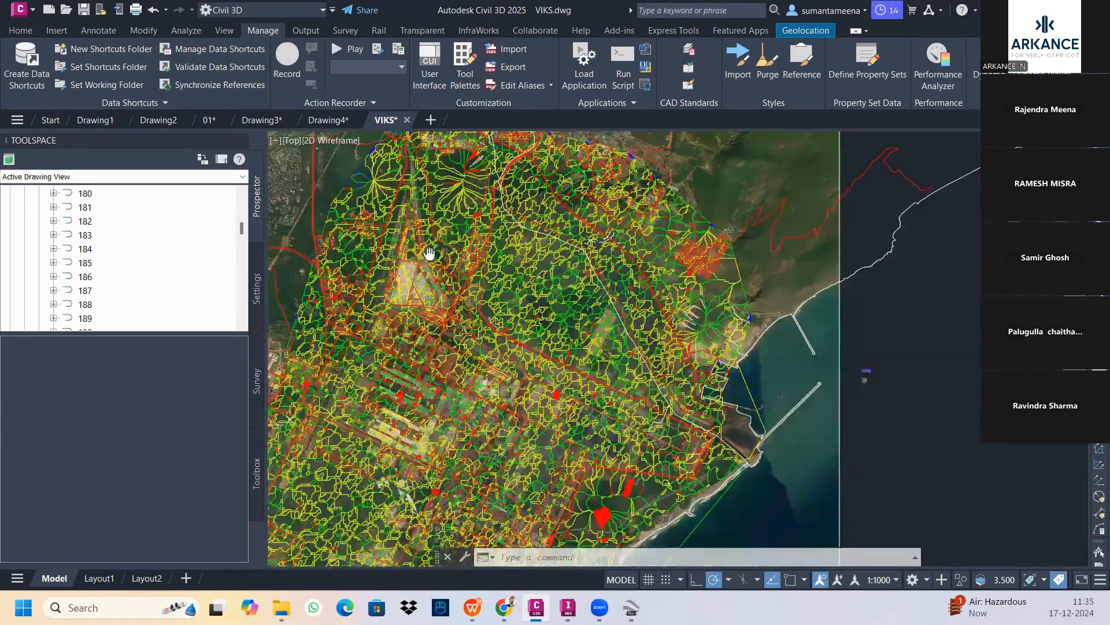
middle_click_drag(442, 362, 447, 306)
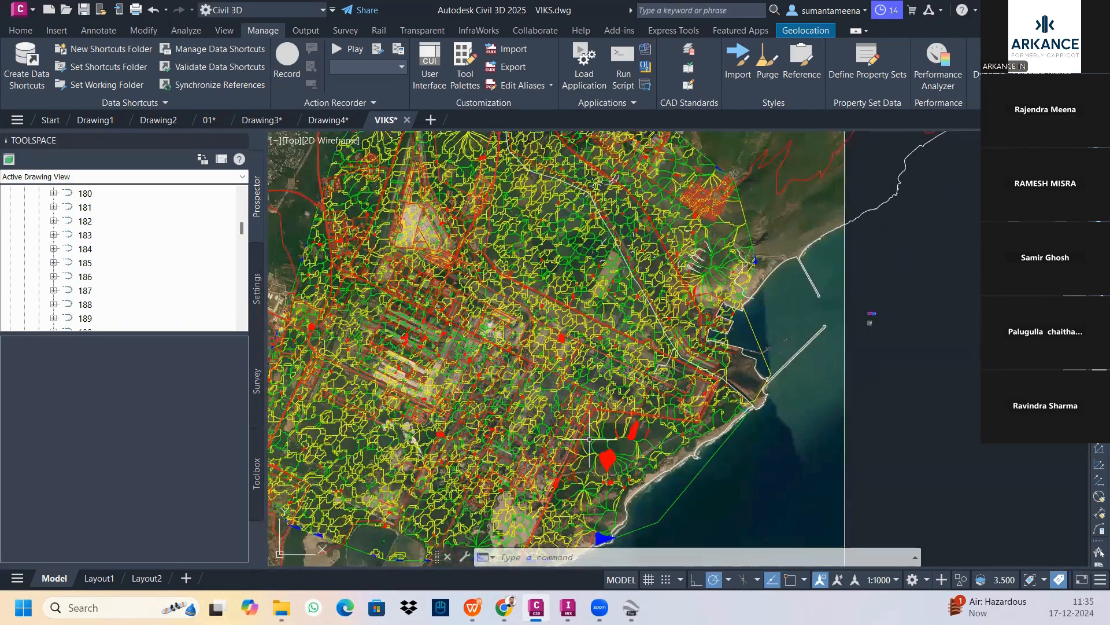
Examine the watersheds at the southern coastal hill and around the drop paths between the white and red lines inland.
scroll(612, 468, "up", 2)
scroll(611, 468, "up", 2)
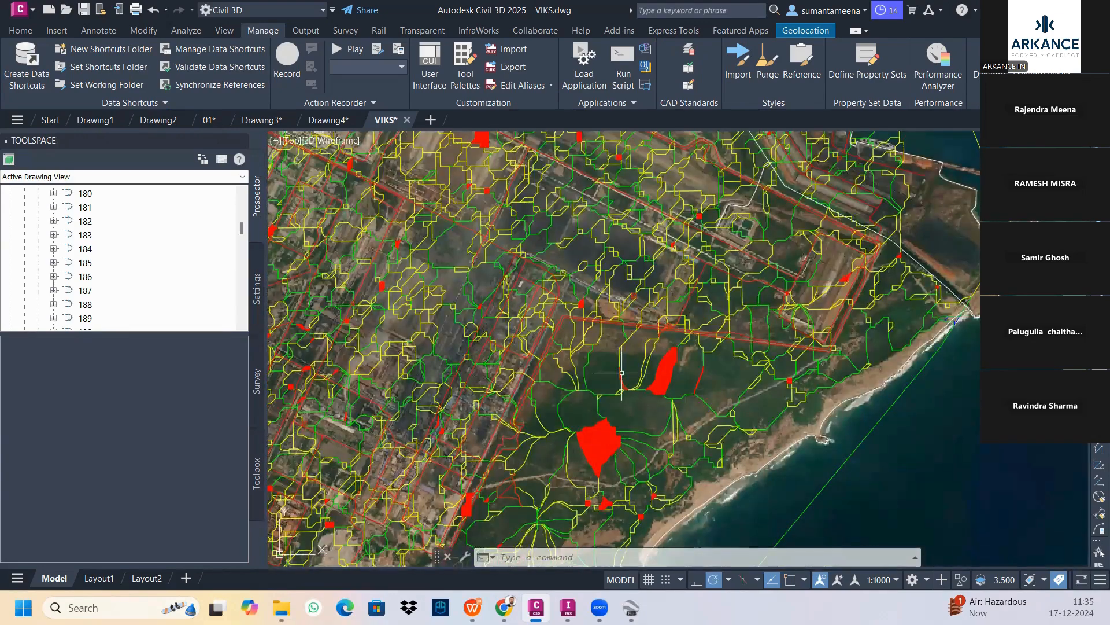
scroll(621, 373, "down", 6)
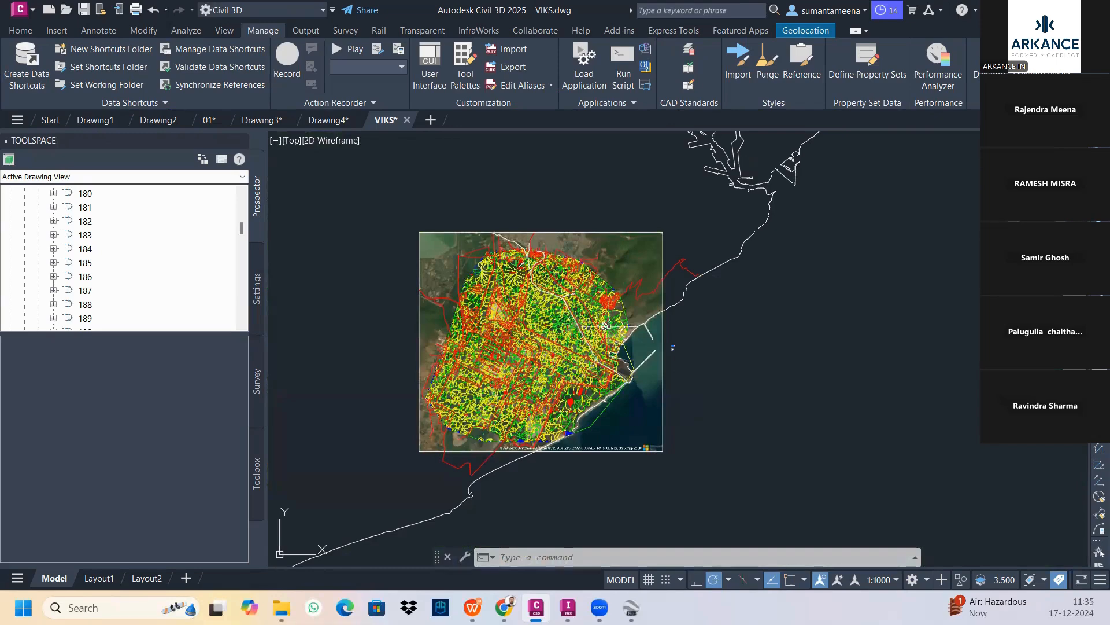
scroll(611, 321, "up", 2)
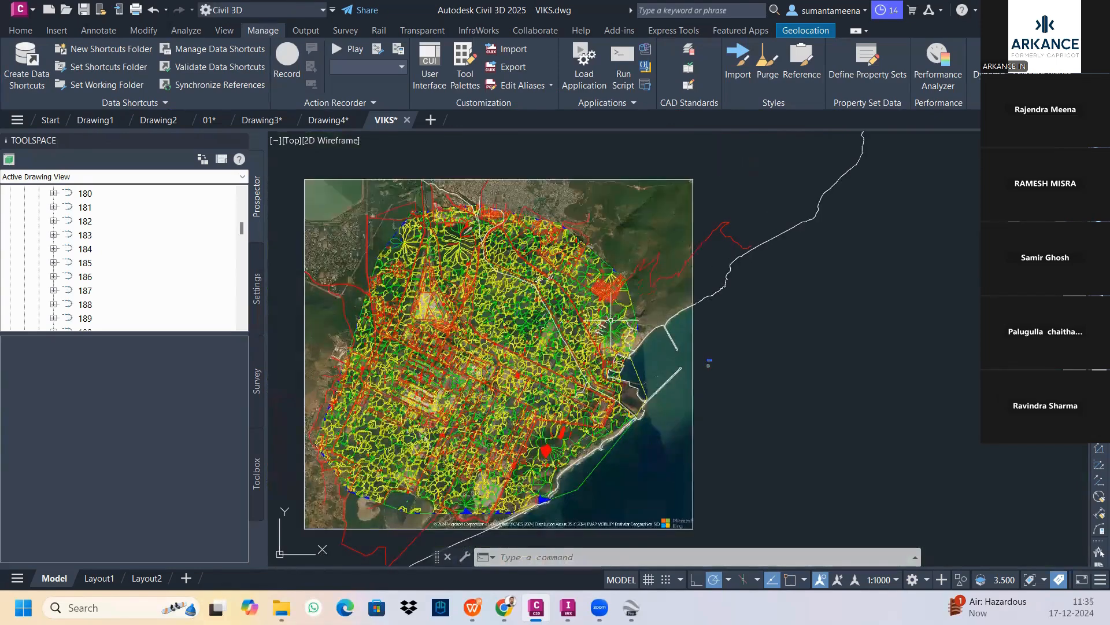
scroll(612, 320, "up", 2)
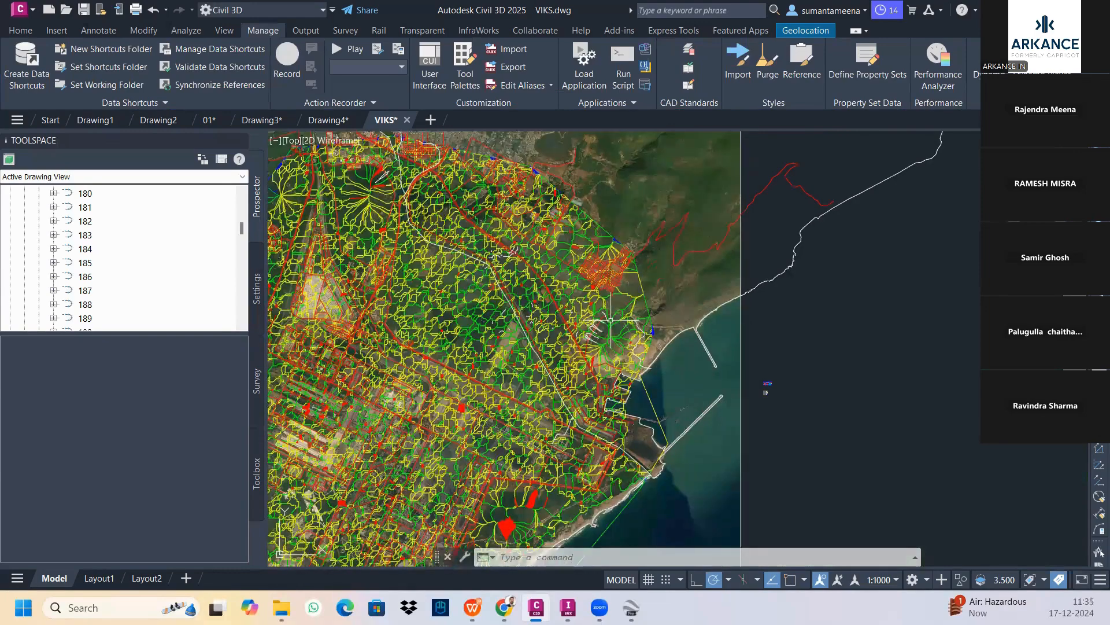
scroll(507, 257, "up", 2)
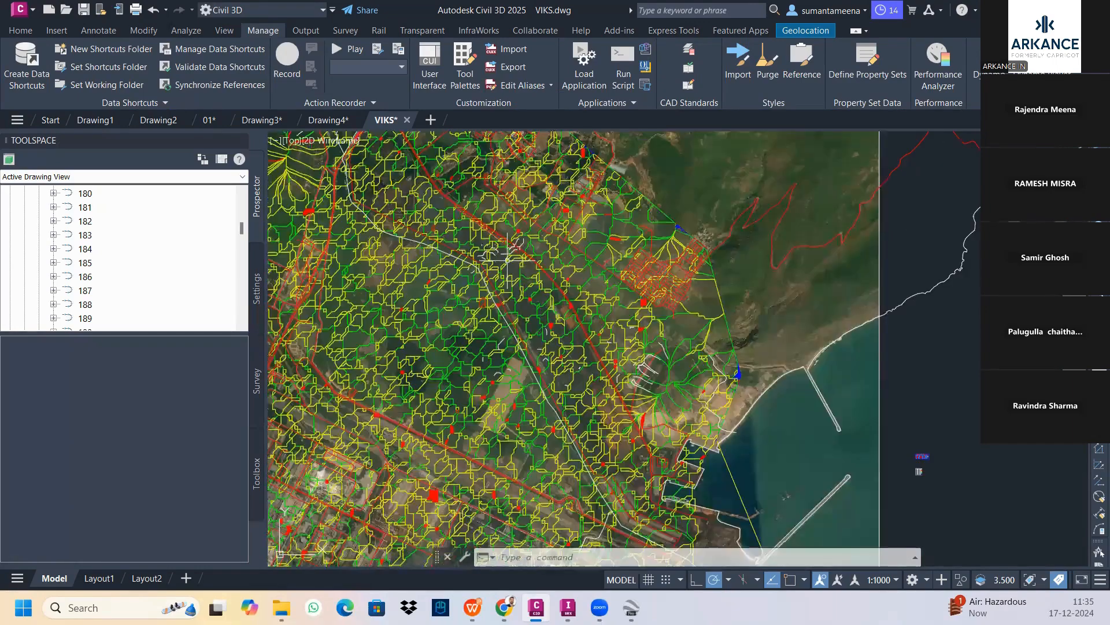
scroll(530, 237, "up", 4)
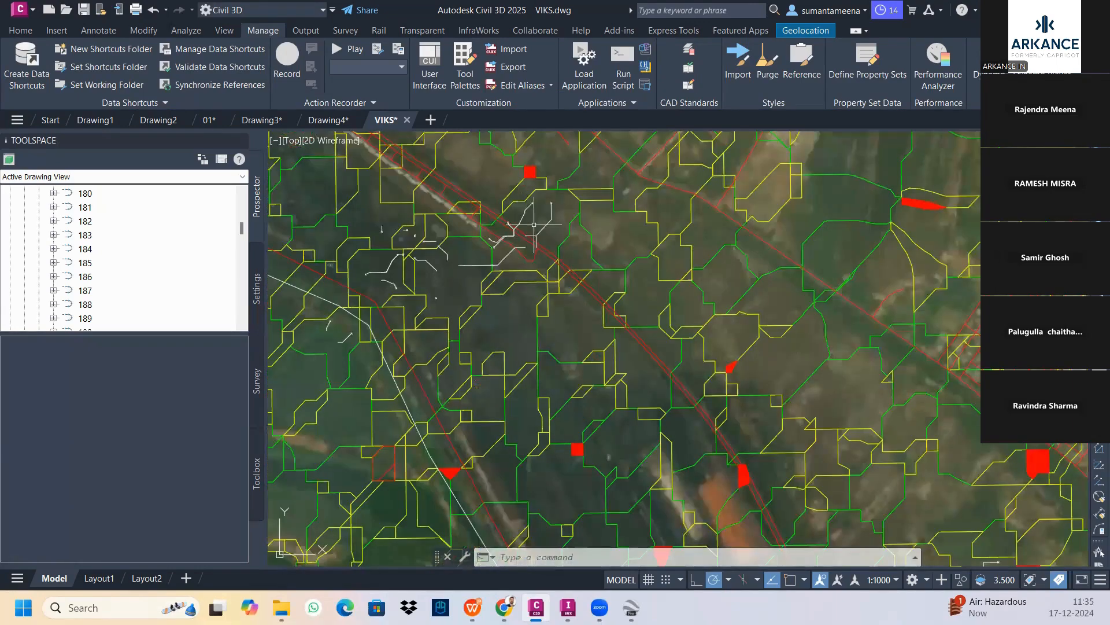
scroll(538, 254, "down", 4)
scroll(538, 258, "down", 1)
middle_click_drag(419, 214, 528, 201)
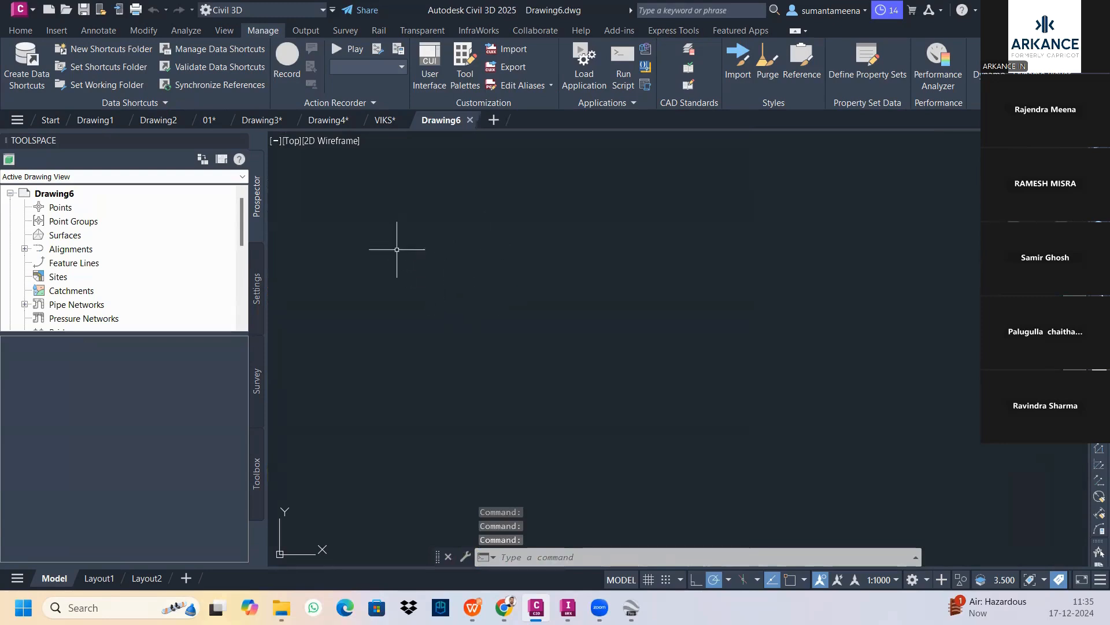
In a new drawing, choose kedarnath.imx from the data set folder as the InfraWorks model and use its UTM84-44N coordinate system.
left_click(461, 31)
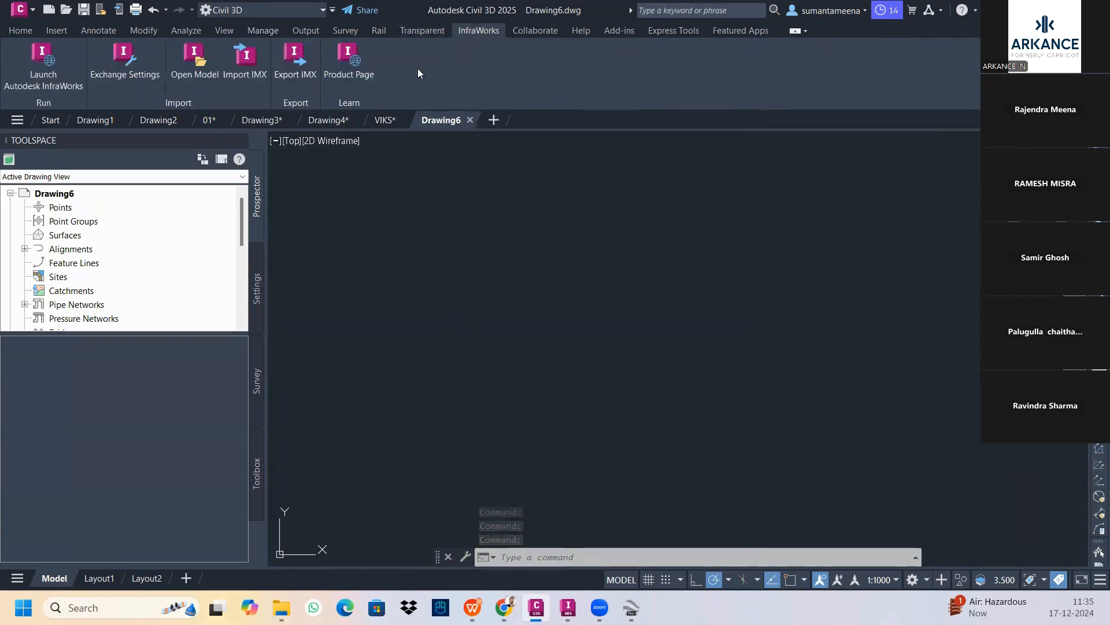
left_click(180, 66)
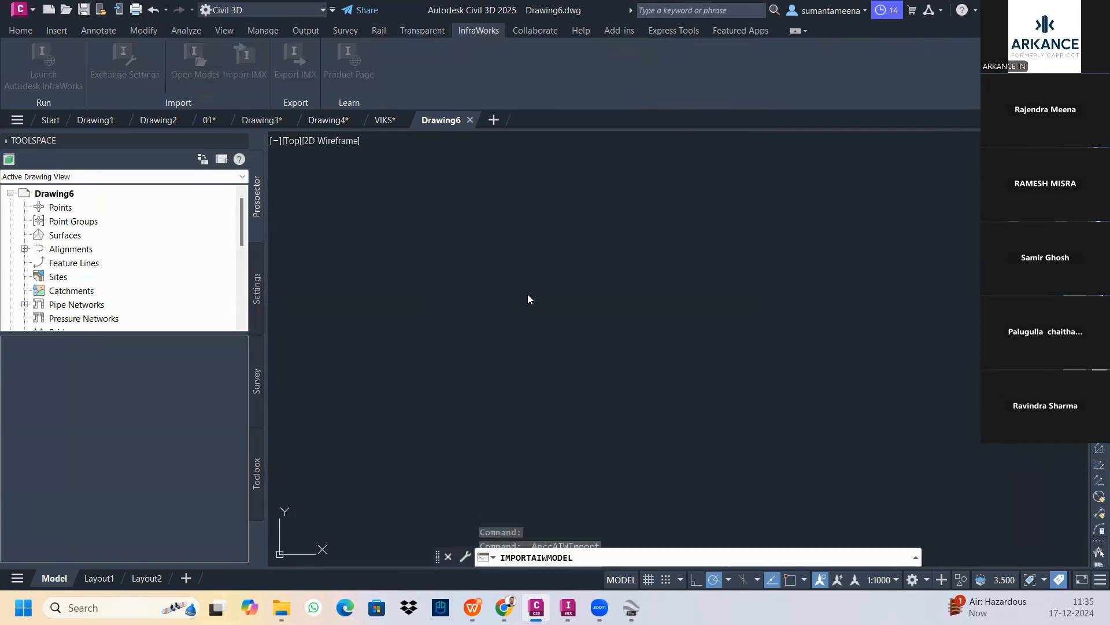
left_click(669, 96)
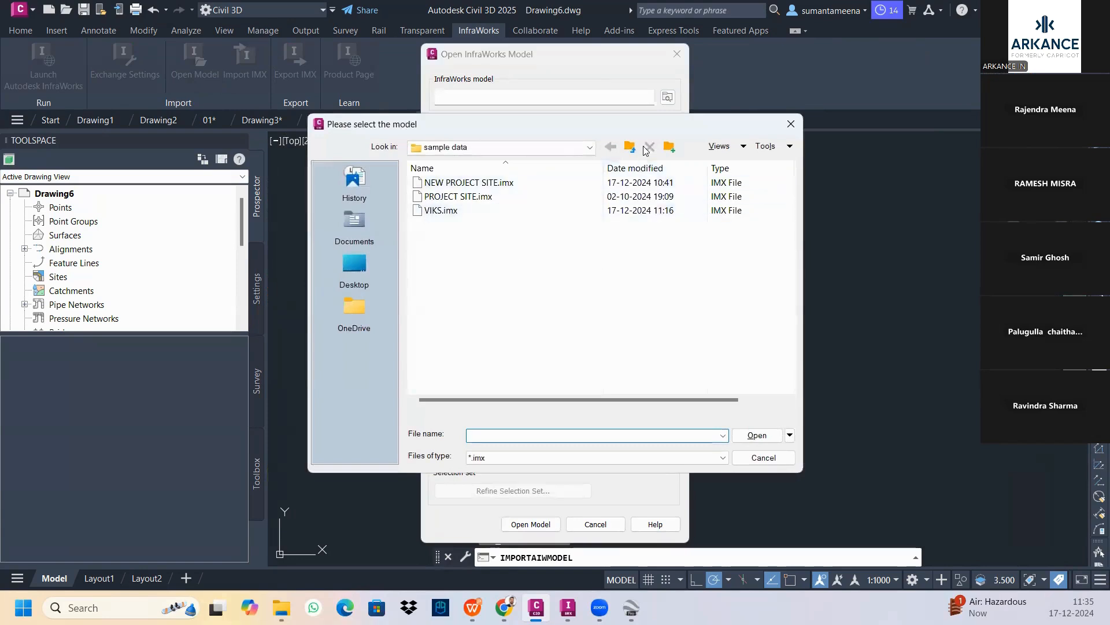
left_click(631, 147)
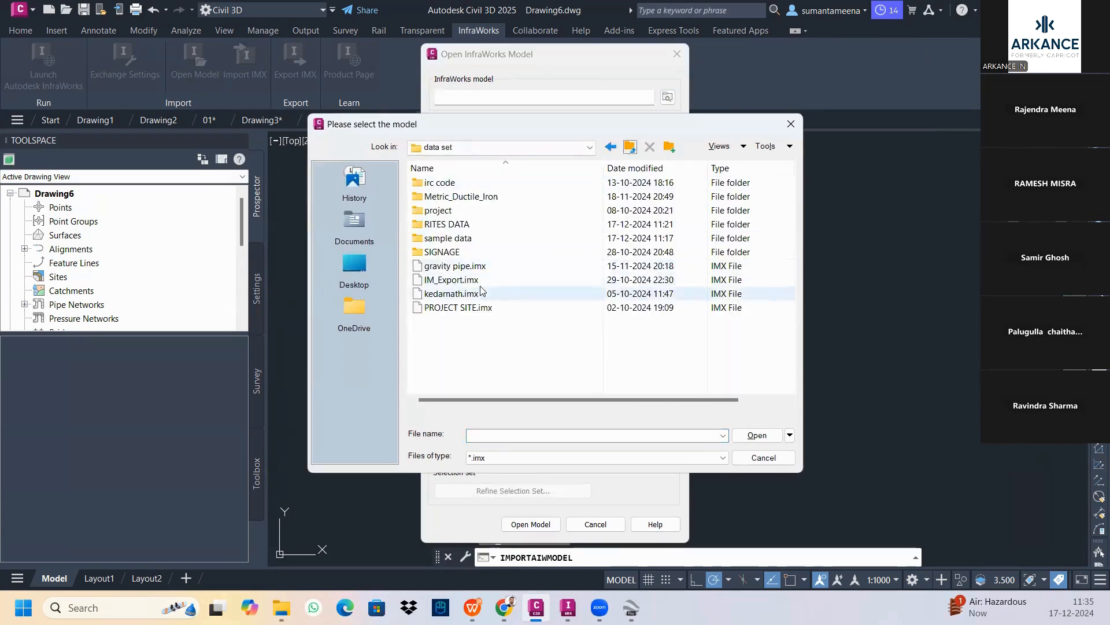
left_click(463, 293)
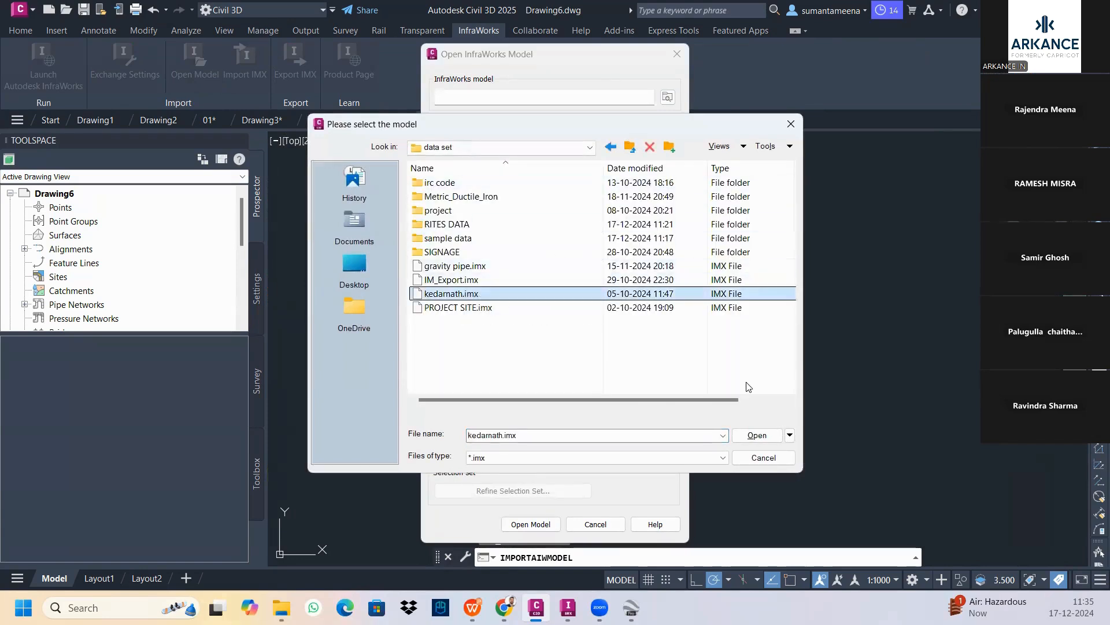
left_click(756, 435)
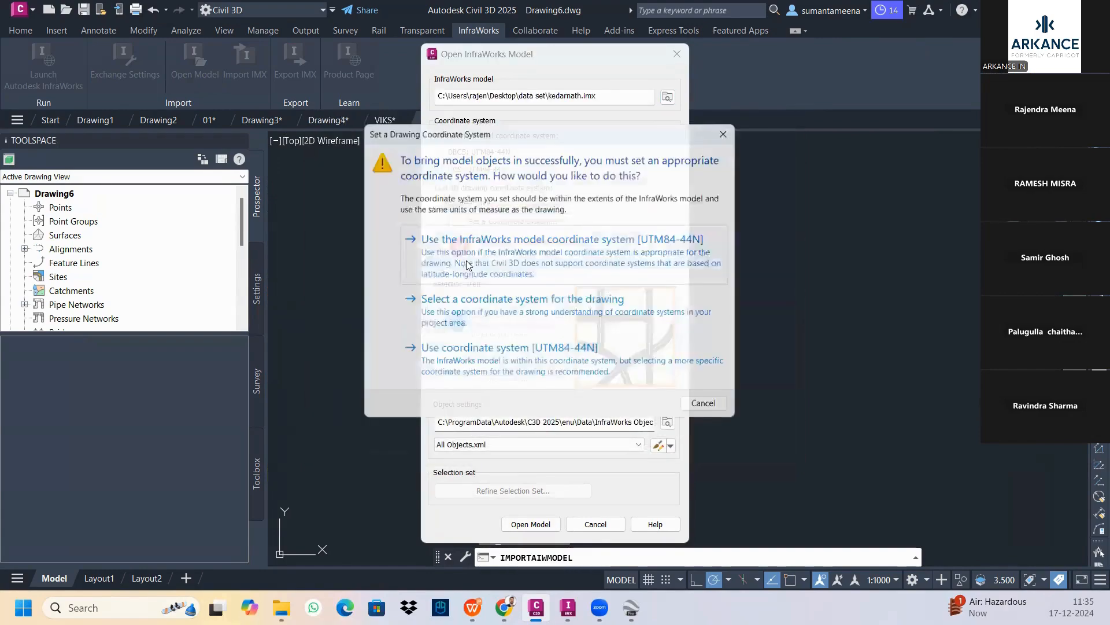
Refine the InfraWorks selection set to leave out the AIW_Existing_Transportation and AIW_Proposed_Ground terrain surfaces.
left_click(513, 490)
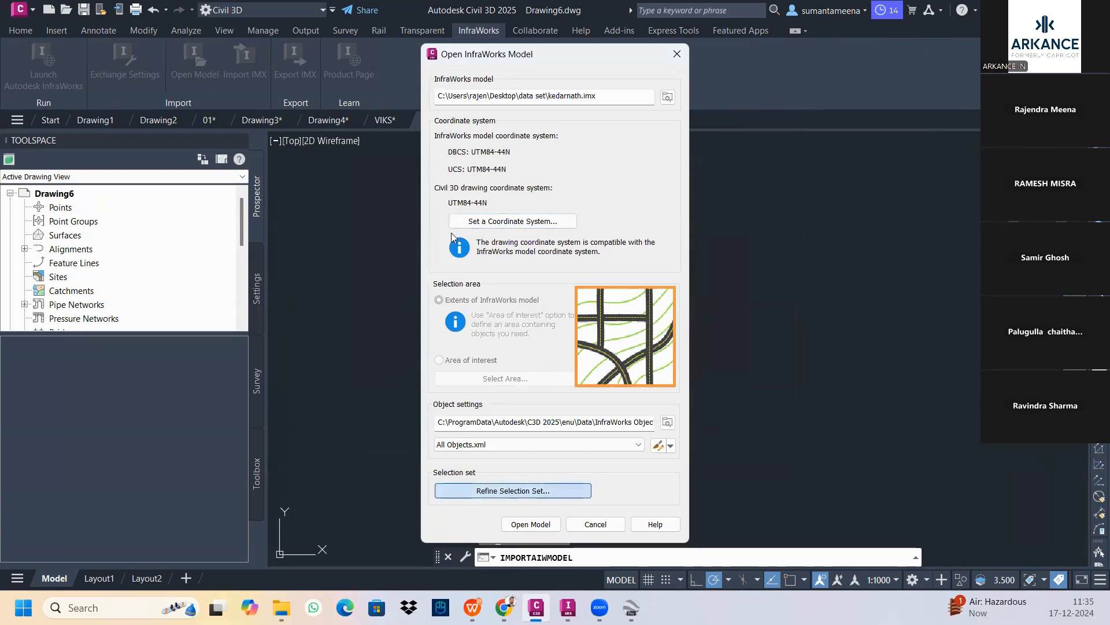
left_click(474, 216)
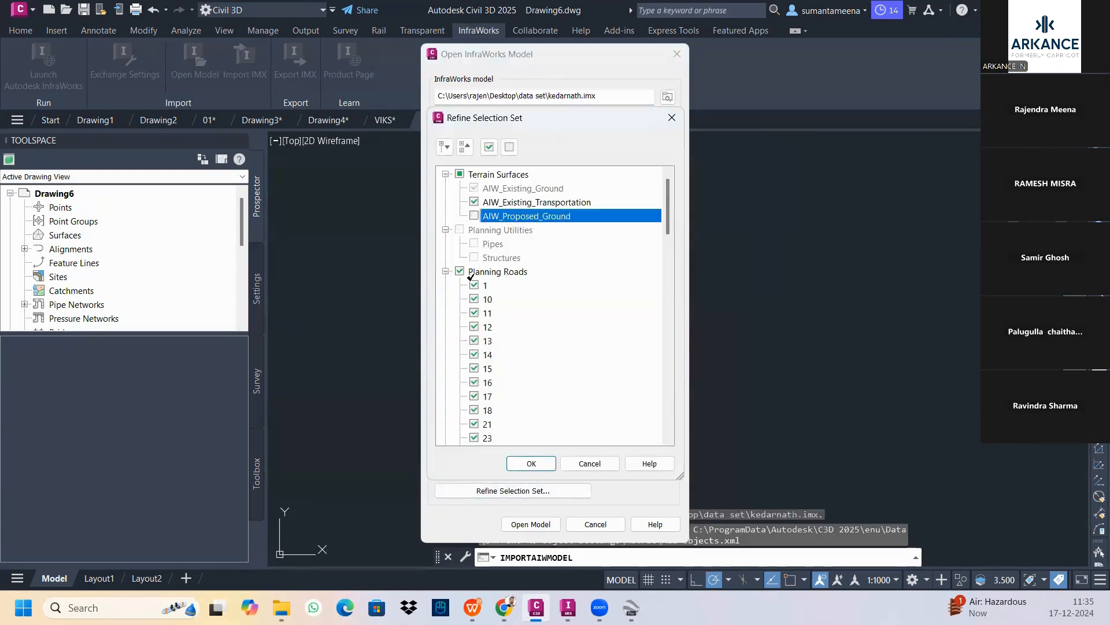
left_click(474, 202)
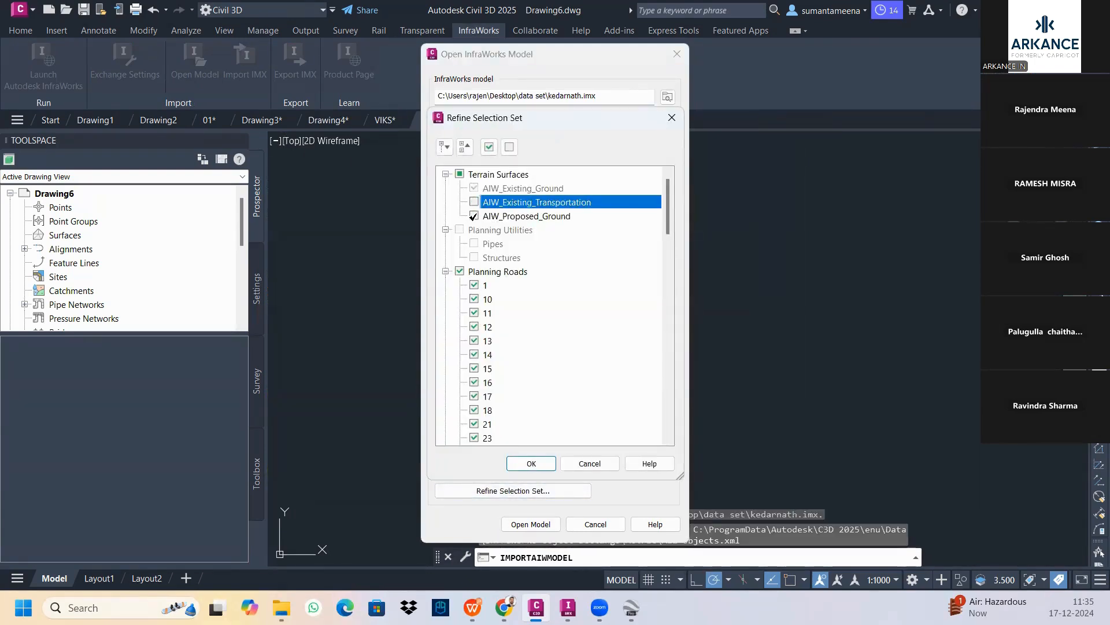
left_click(474, 216)
Exclude the planning roads, component roads, water areas and bridges from the InfraWorks selection set.
left_click(460, 271)
scroll(526, 295, "down", 10)
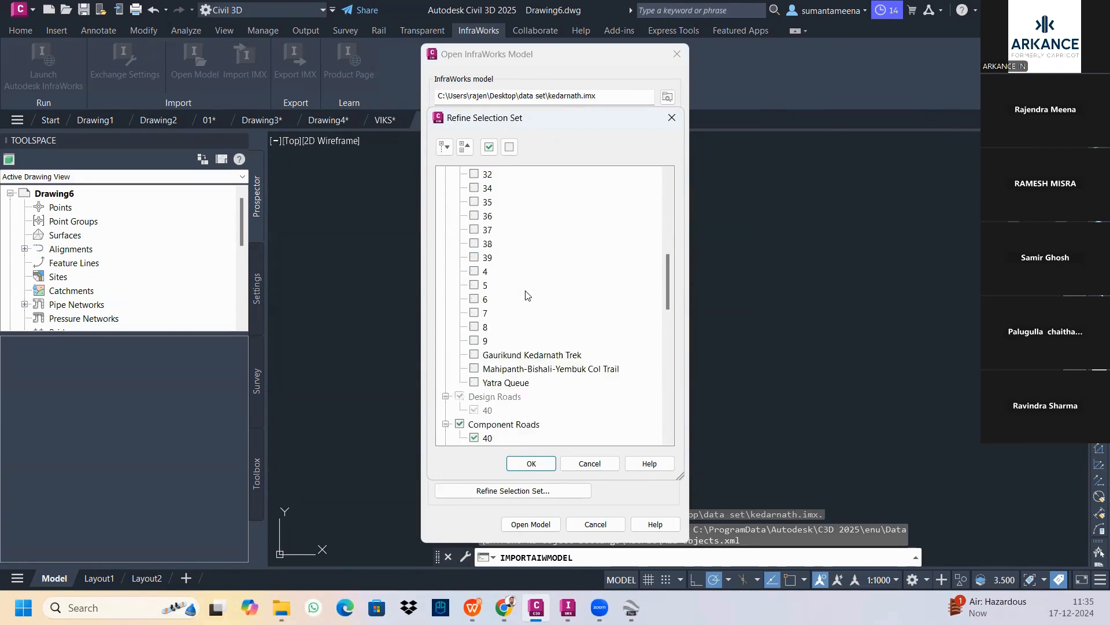
left_click(461, 257)
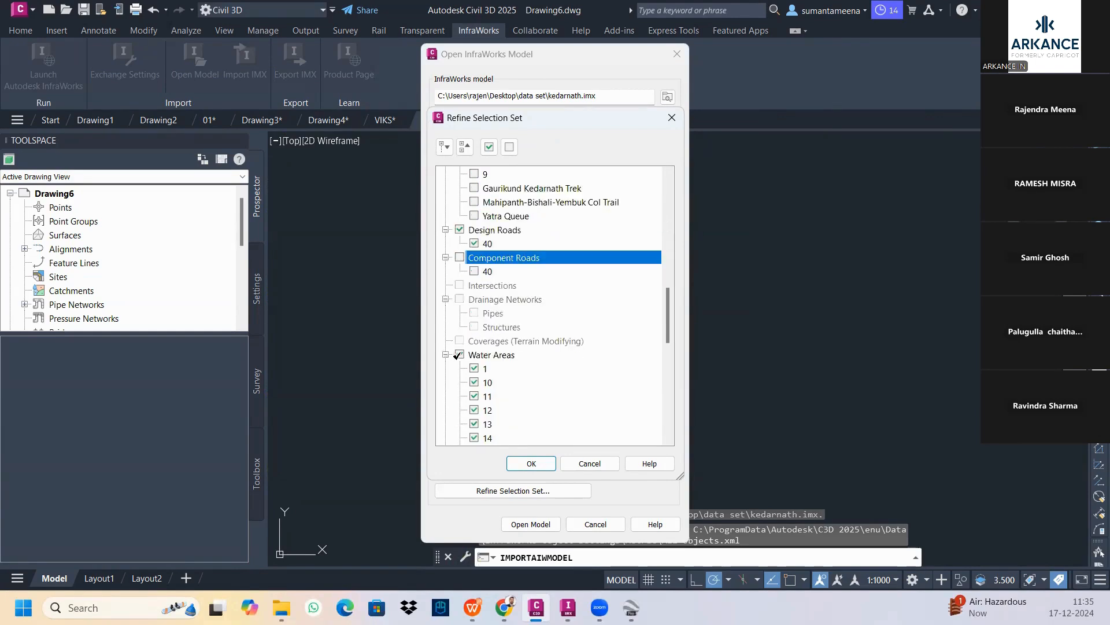
left_click(458, 355)
scroll(501, 371, "down", 10)
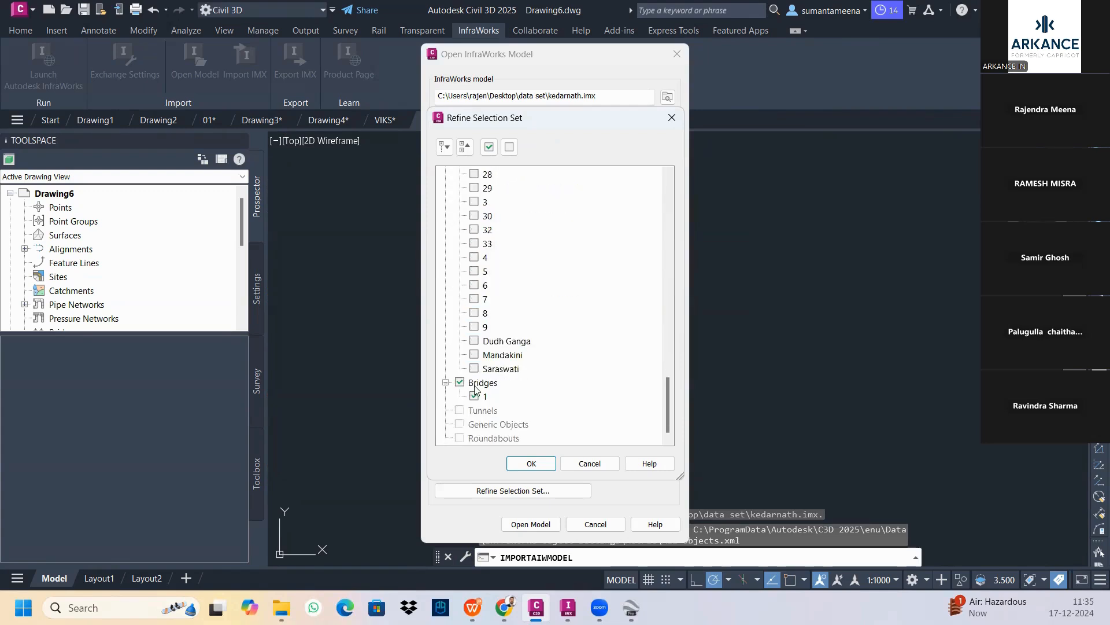
left_click(460, 382)
scroll(468, 353, "up", 10)
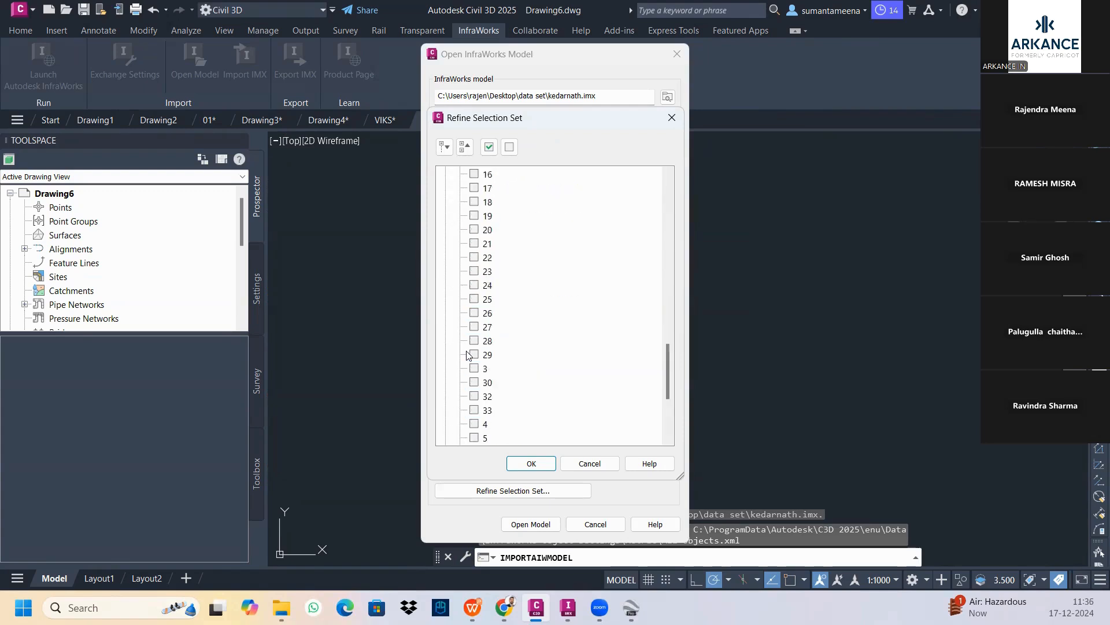
Include the water areas again, accept the refined selection set and open the kedarnath model in the drawing.
left_click(460, 326)
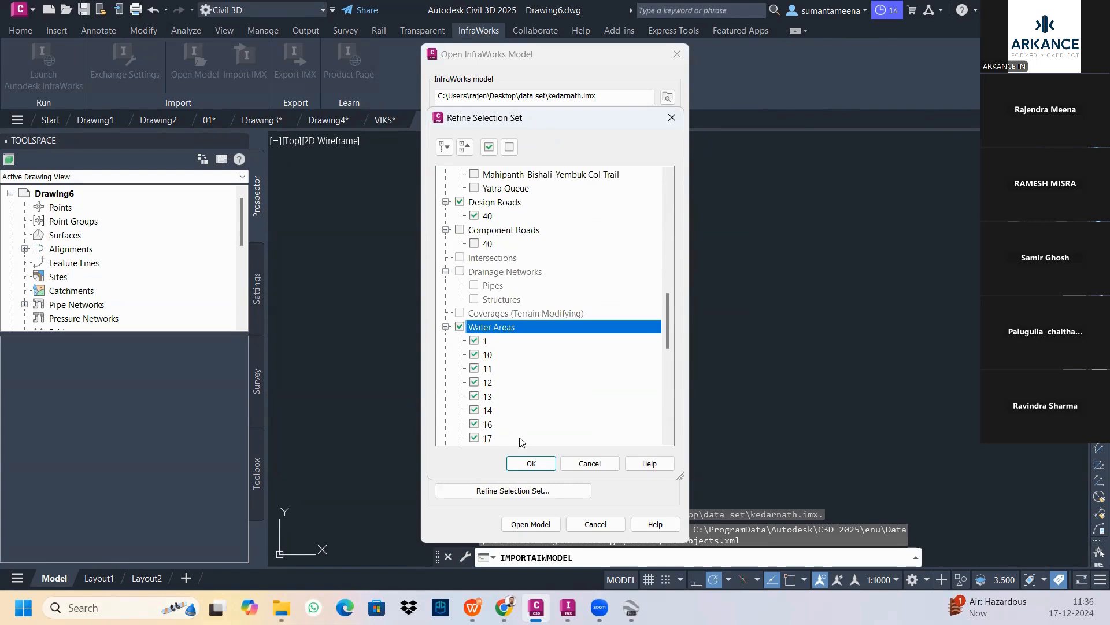
left_click(531, 464)
left_click(531, 524)
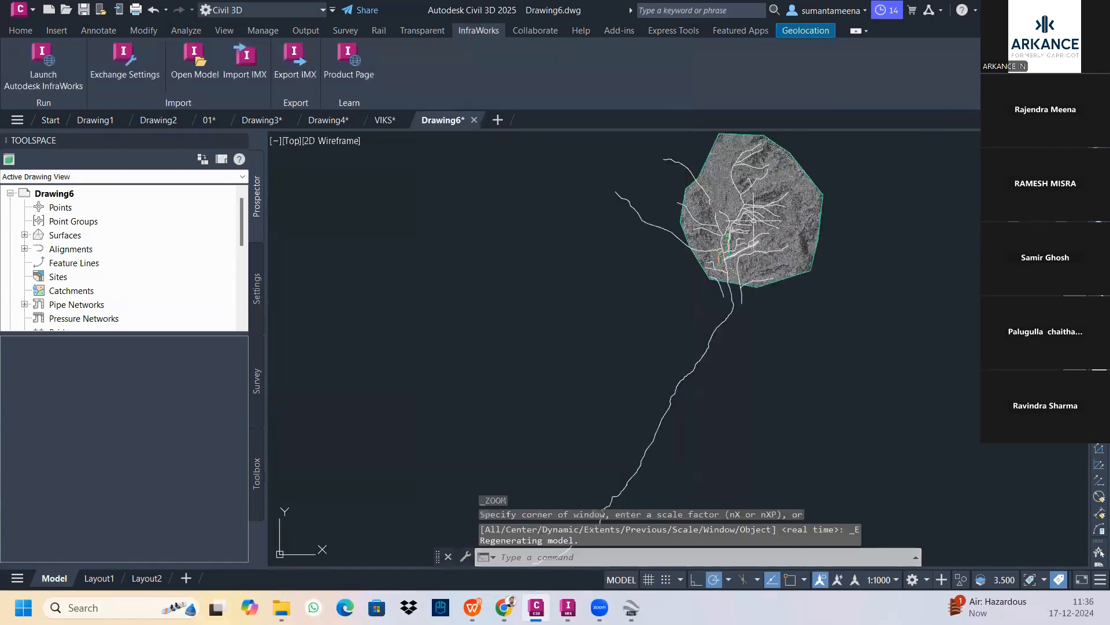
Select the AIW_Existing_Ground surface and review the surface style in its properties without applying a change.
scroll(572, 341, "up", 3)
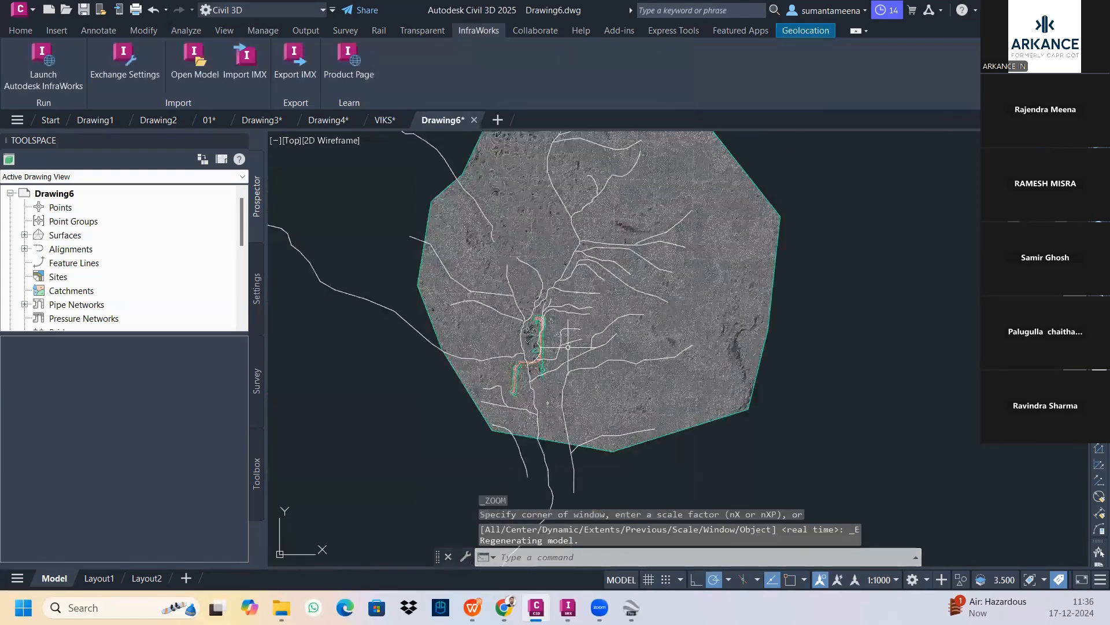
scroll(568, 347, "up", 3)
scroll(553, 346, "up", 2)
left_click(518, 298)
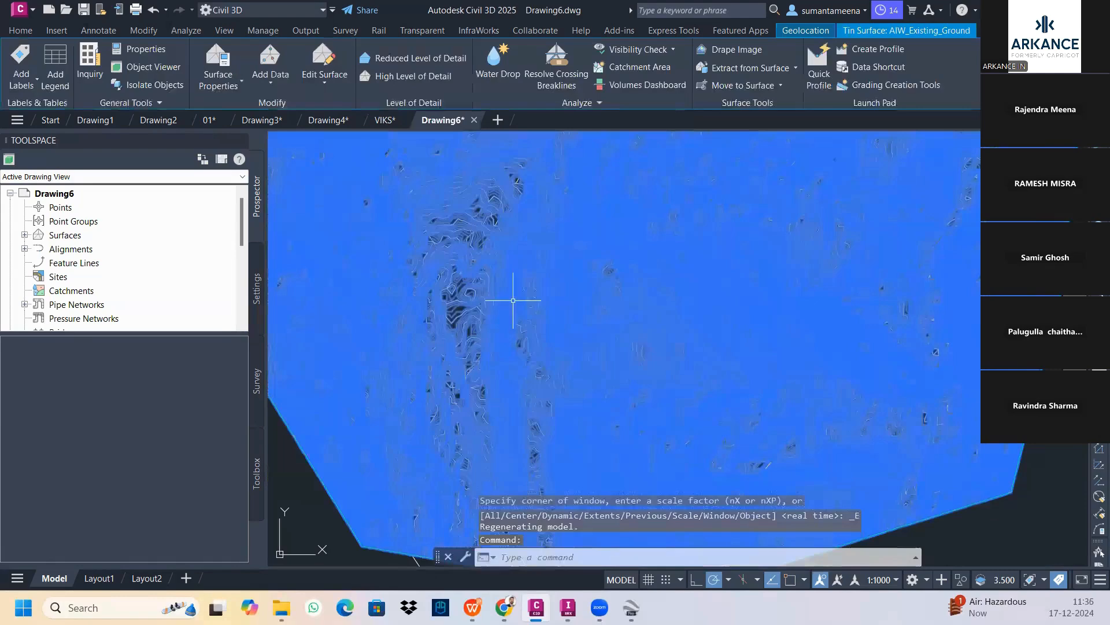
right_click(527, 287)
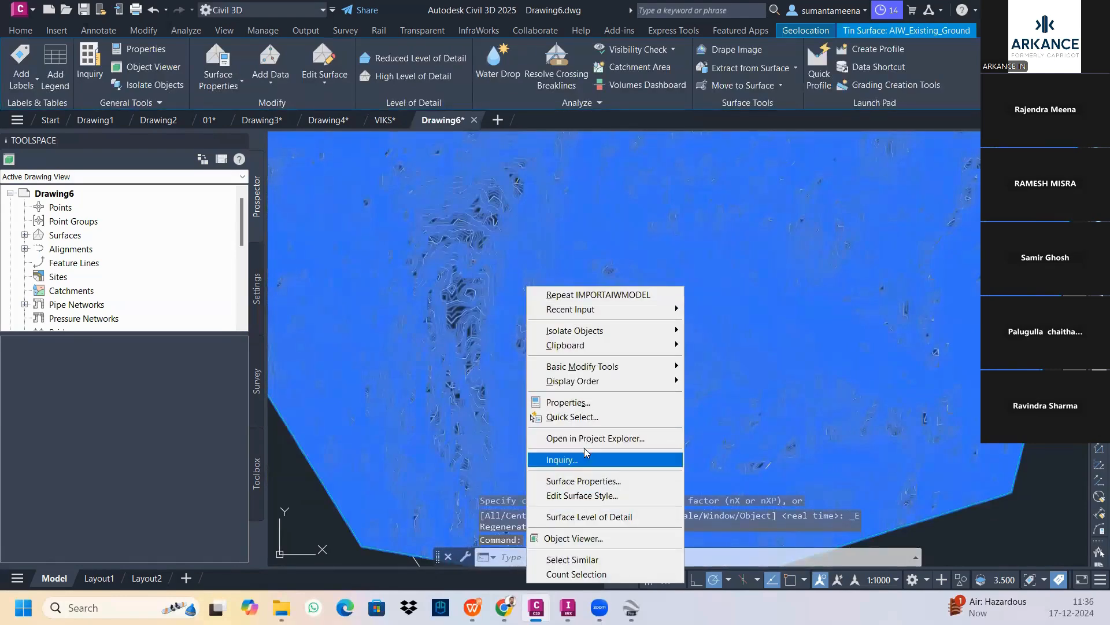
left_click(583, 481)
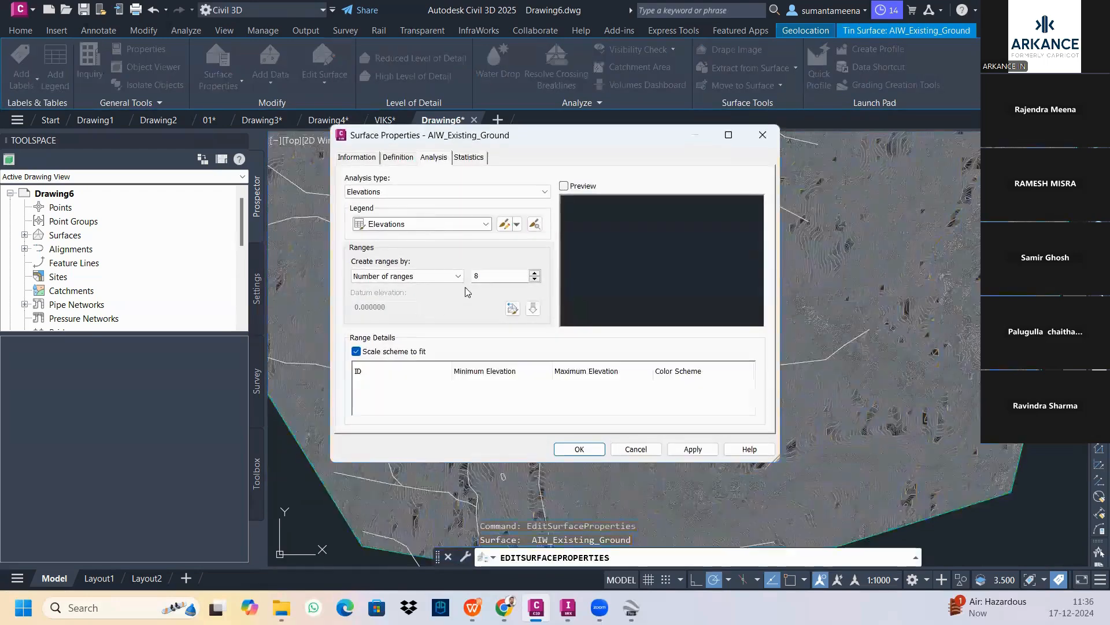
left_click(359, 159)
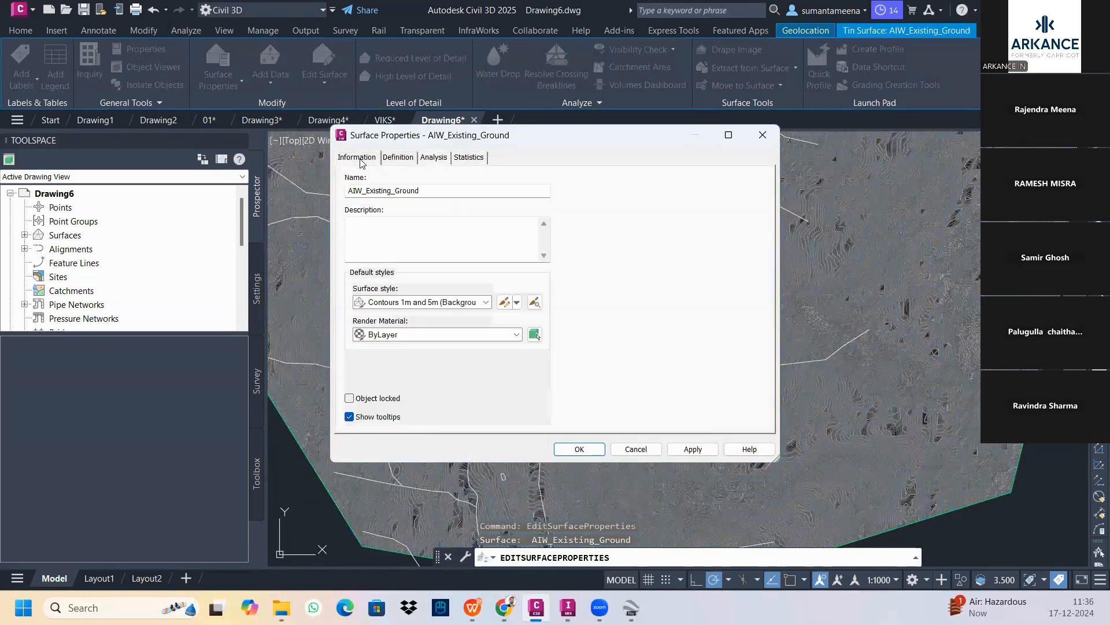
left_click(427, 301)
left_click(427, 317)
left_click(758, 135)
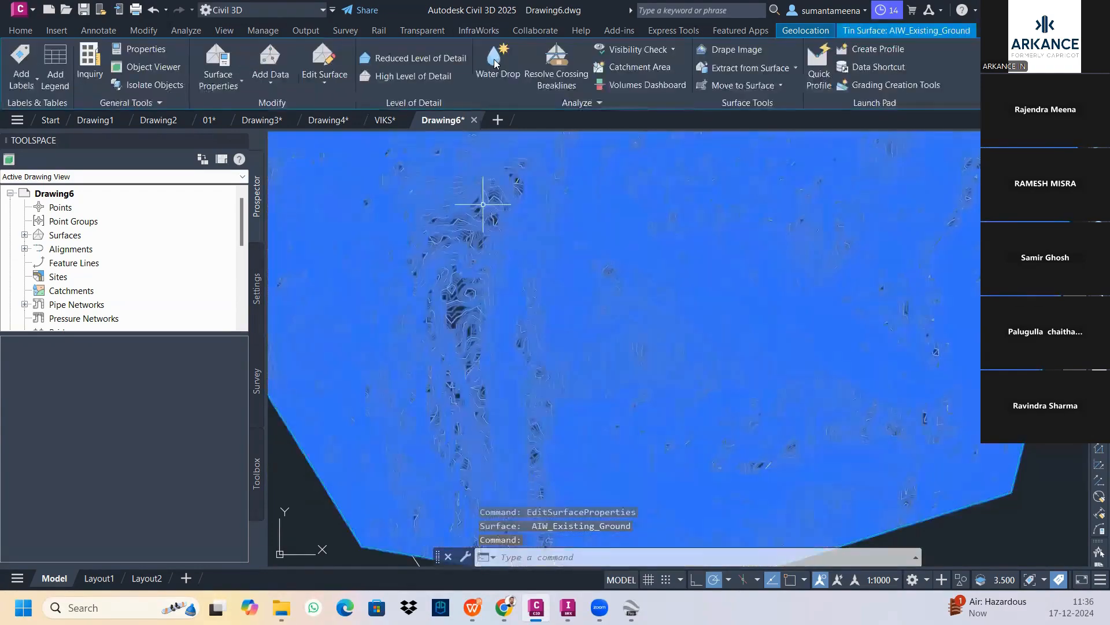
Set up a Water Drop analysis on AIW_Existing_Ground with 2D polyline paths and a marker placed at each start point.
left_click(498, 64)
left_click(591, 315)
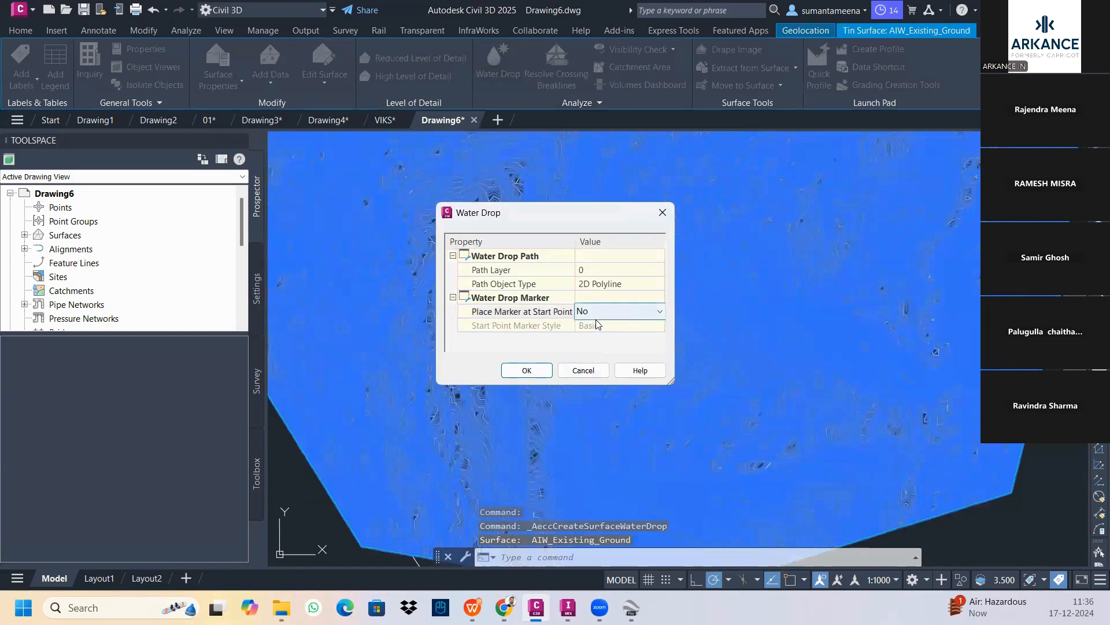
left_click(598, 315)
left_click(596, 338)
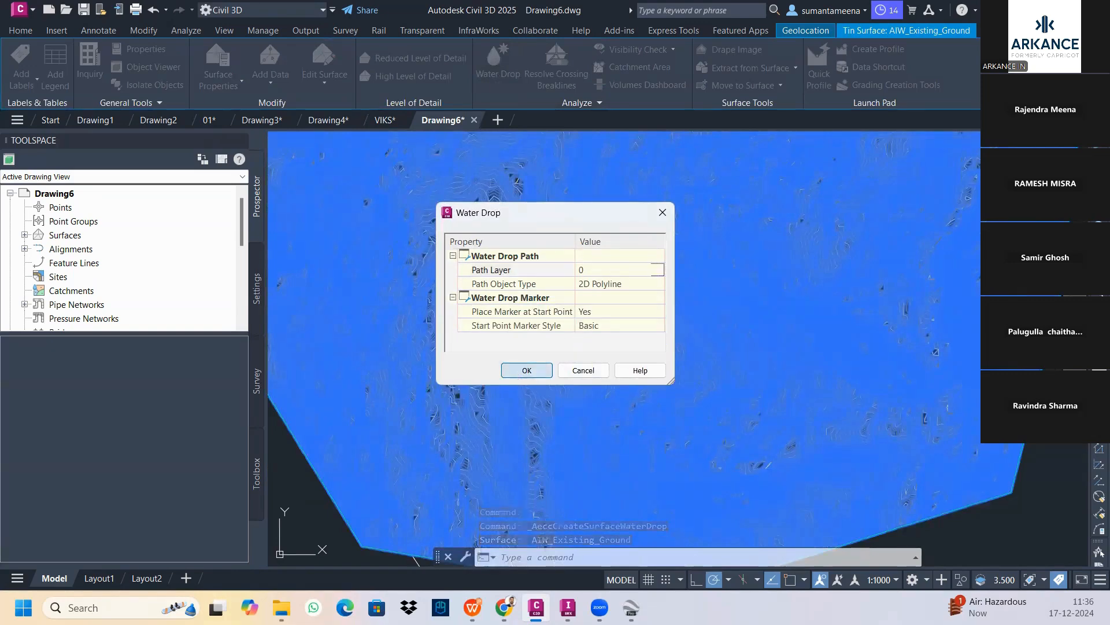
left_click(527, 370)
Trace water drop paths from many points on the slope just east of the road corridor, and end the analysis.
scroll(485, 342, "up", 2)
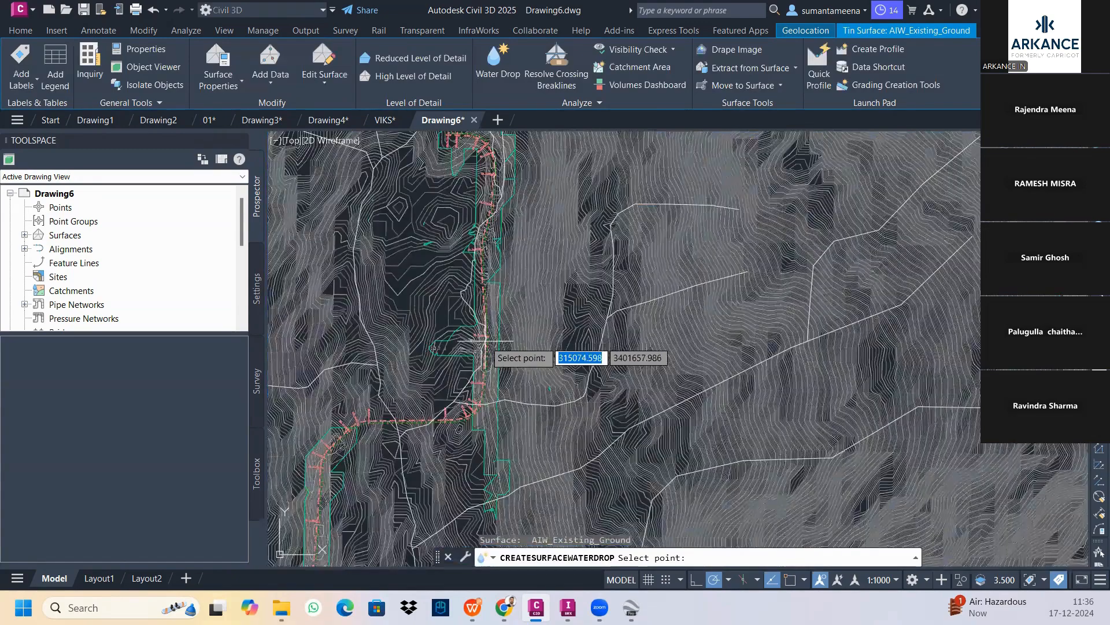
left_click(519, 269)
left_click(507, 258)
left_click(517, 244)
left_click(518, 230)
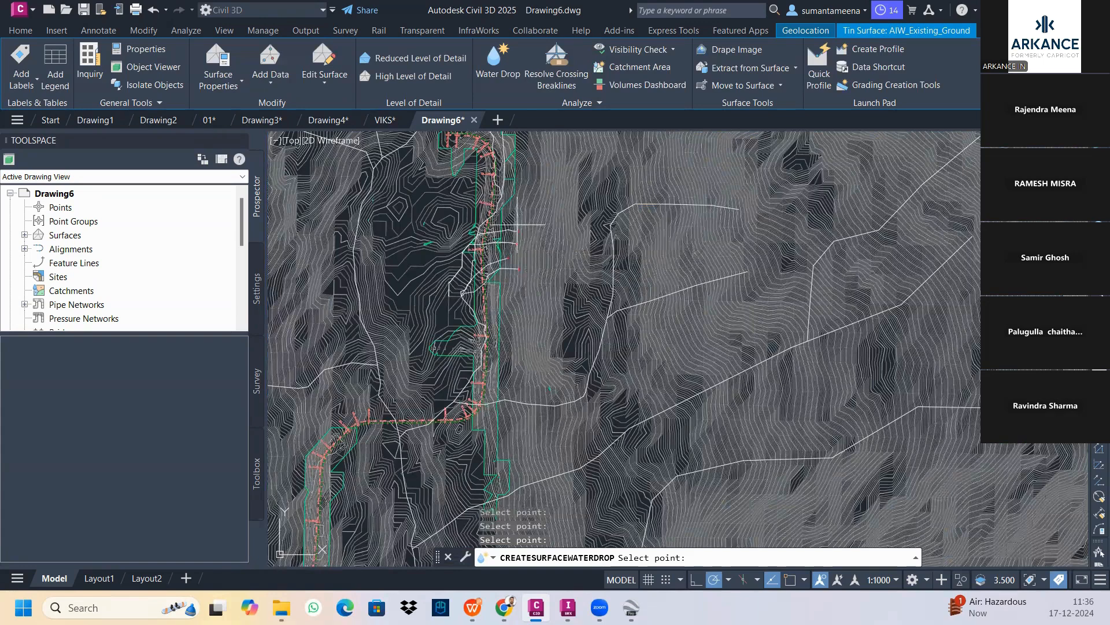
left_click(518, 209)
left_click(510, 285)
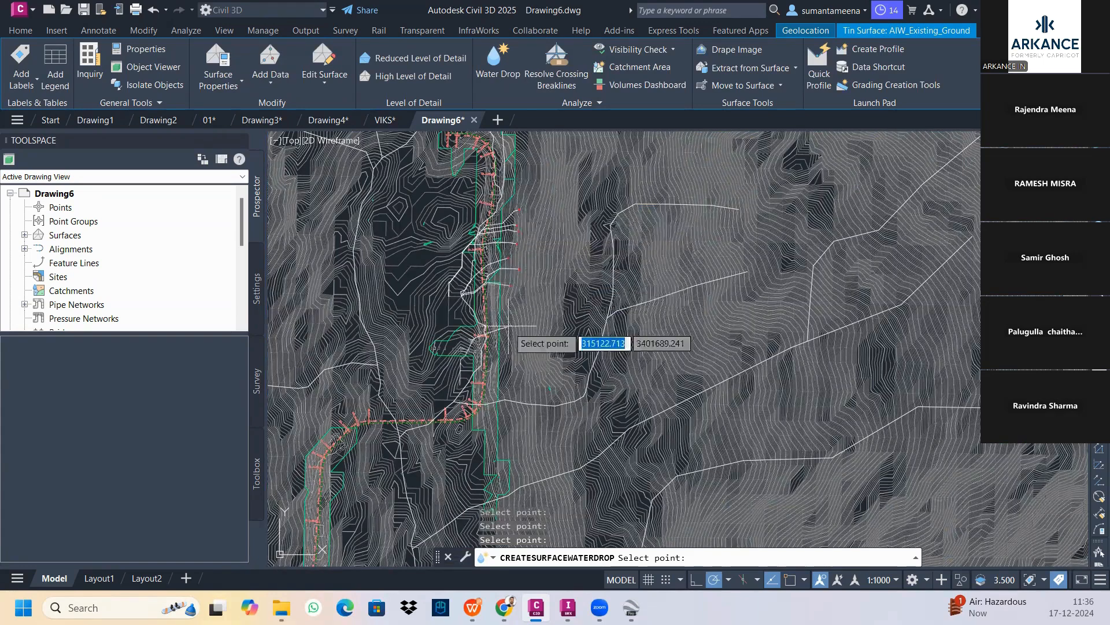
left_click(508, 326)
left_click(515, 299)
left_click(527, 261)
left_click(535, 217)
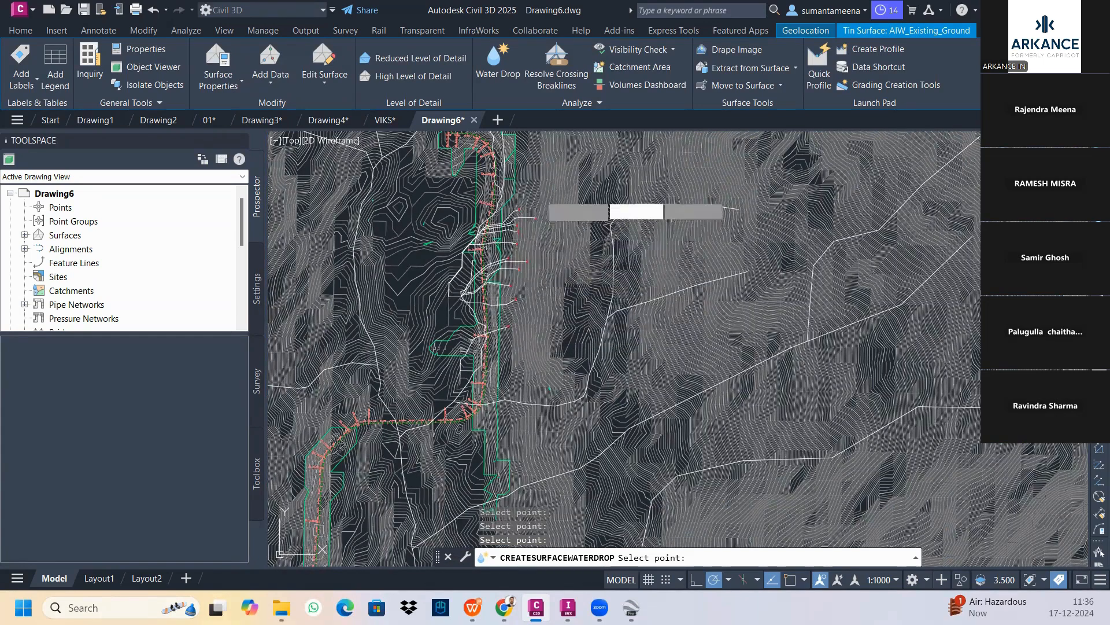
left_click(540, 195)
left_click(555, 213)
left_click(554, 259)
left_click(560, 282)
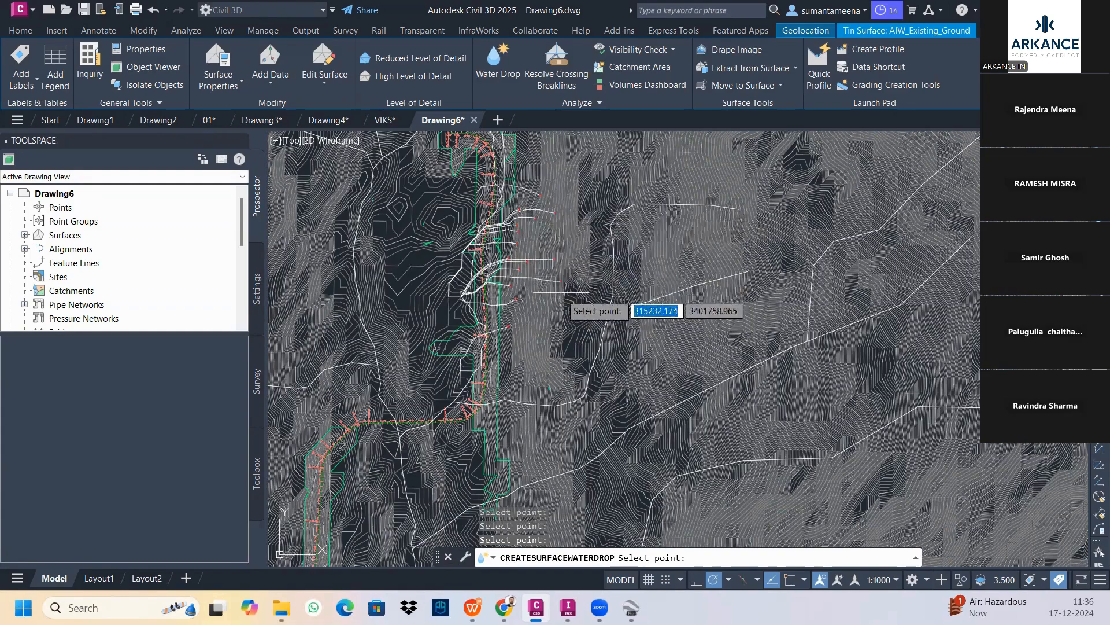
left_click(560, 311)
left_click(561, 250)
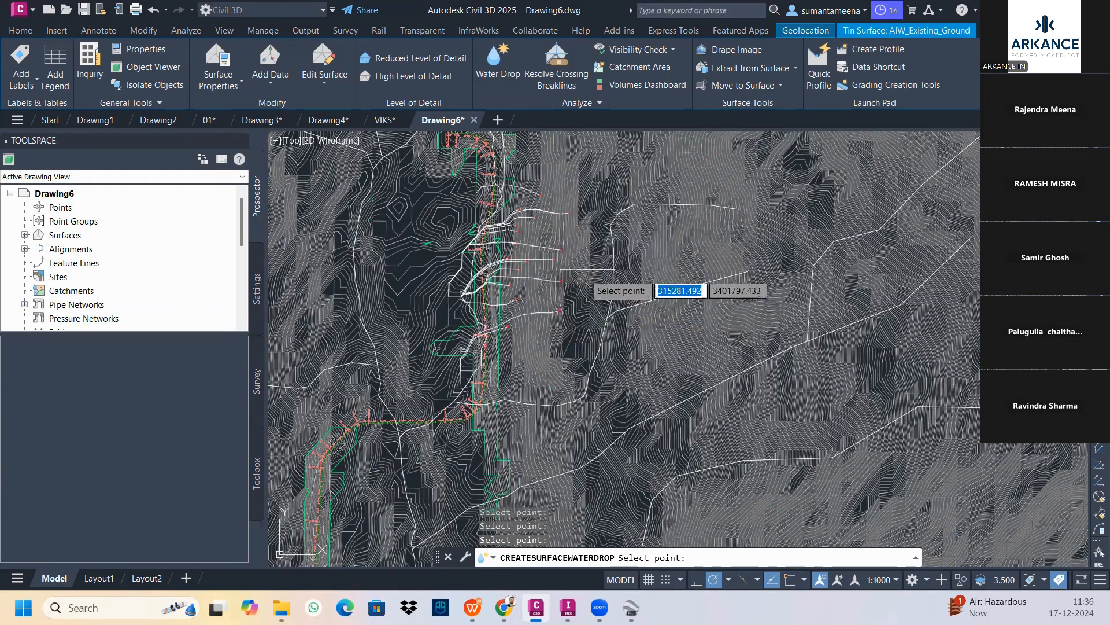
key("Escape")
key("Escape")
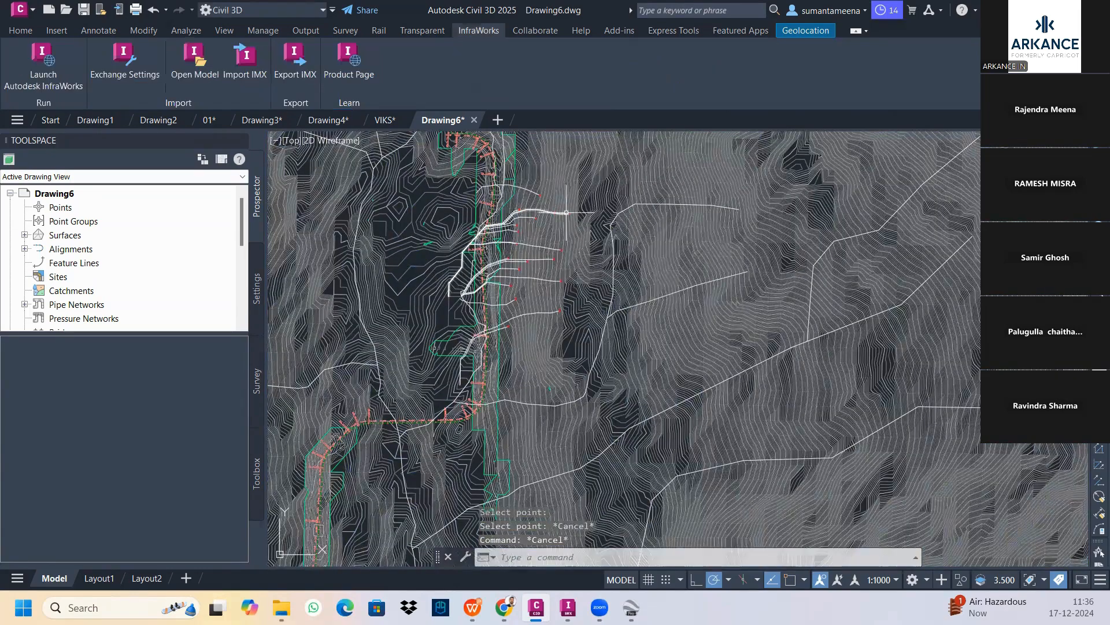
Run Water Drop again on the existing ground, tracing paths down both sides of the stream west of the corridor, and end it.
scroll(566, 212, "up", 2)
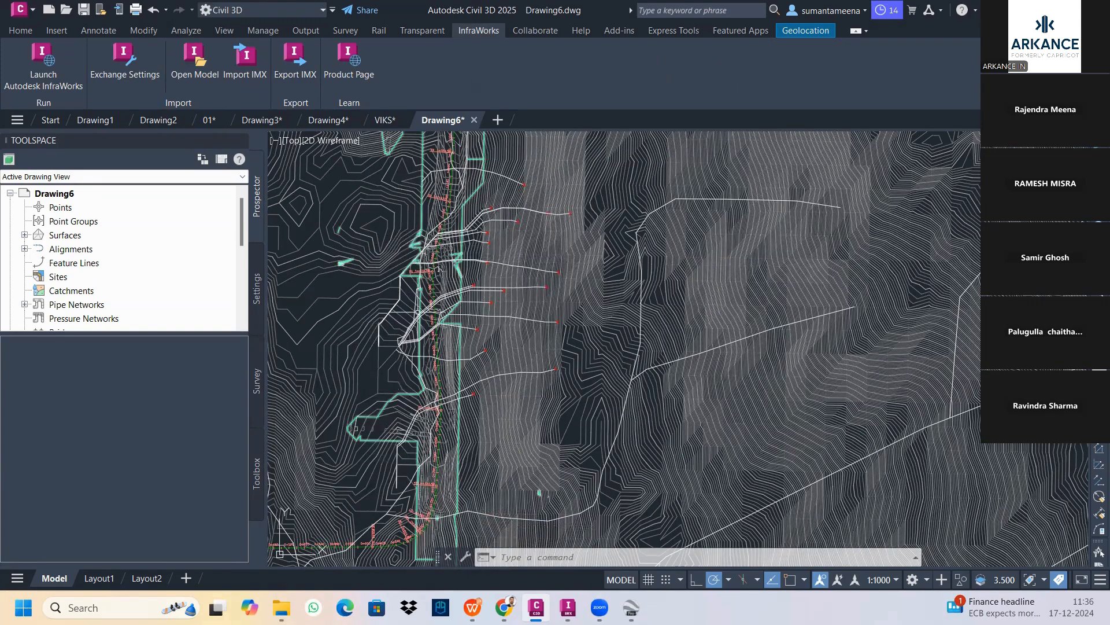
scroll(425, 301, "up", 2)
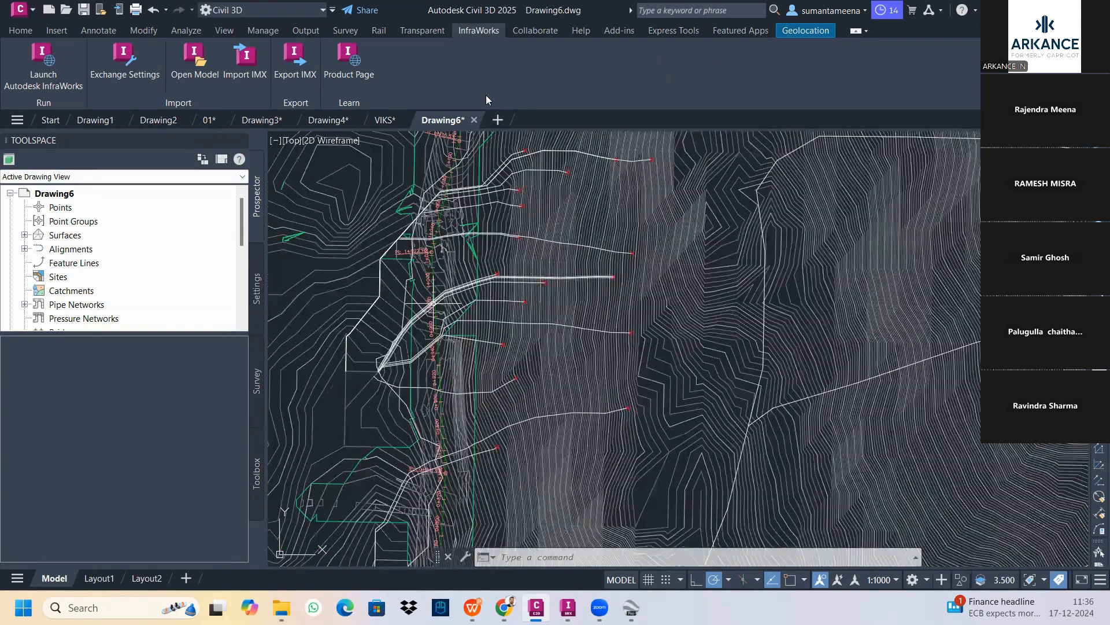
left_click(826, 255)
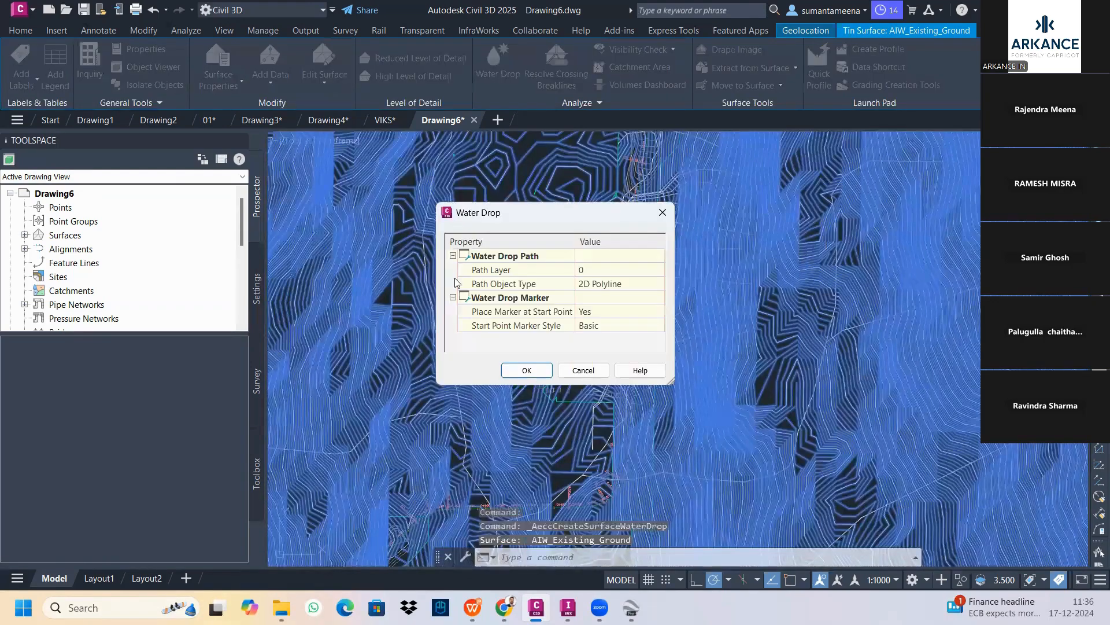
key("Return")
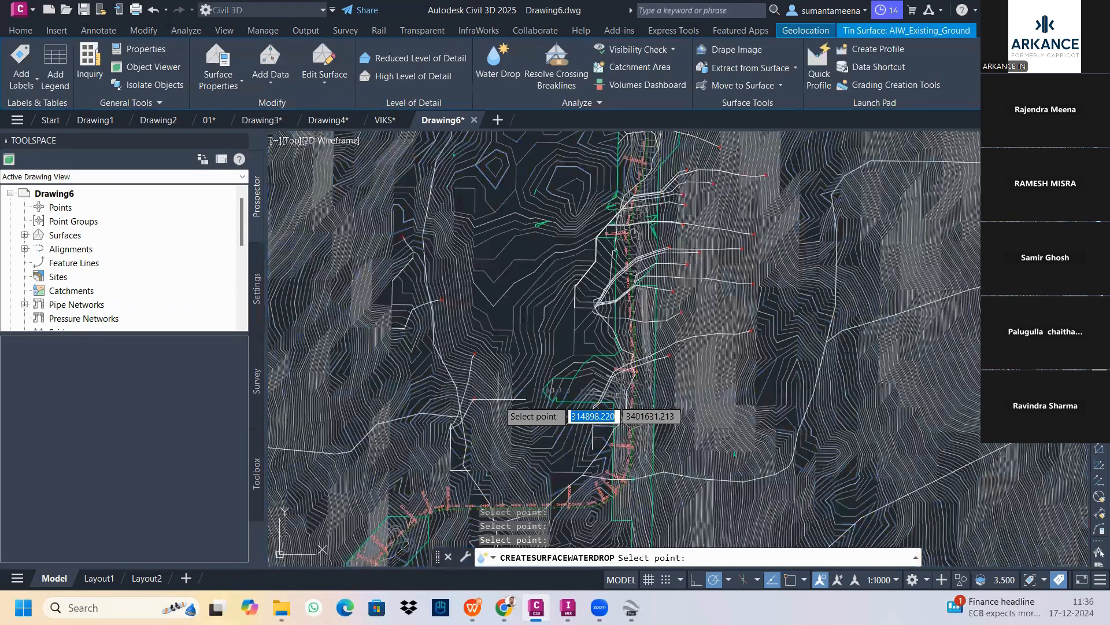
left_click(509, 373)
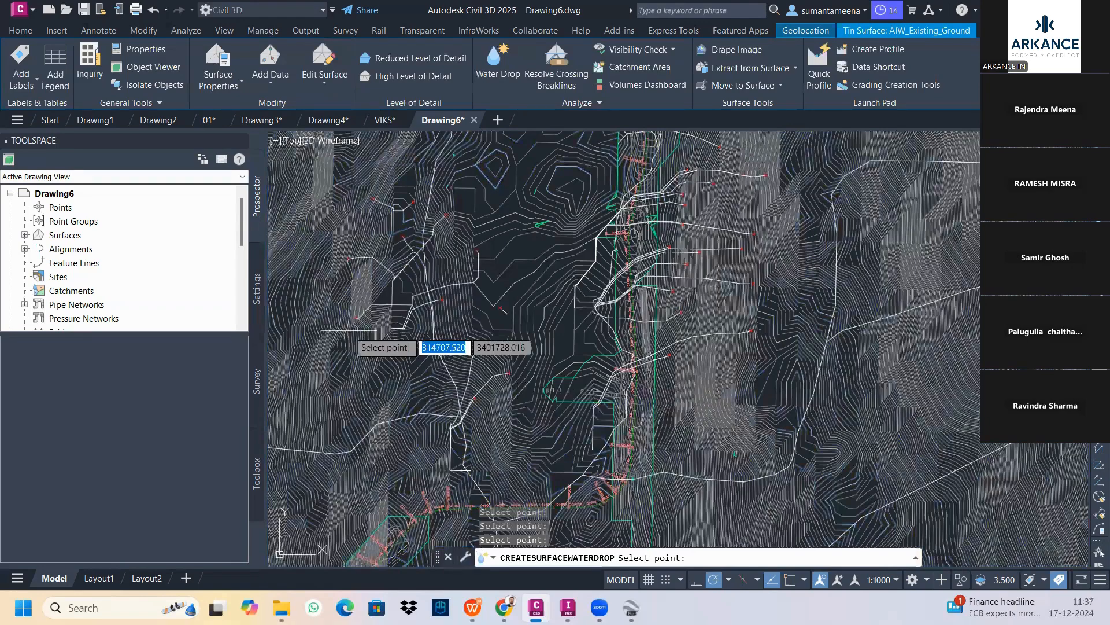
left_click(345, 340)
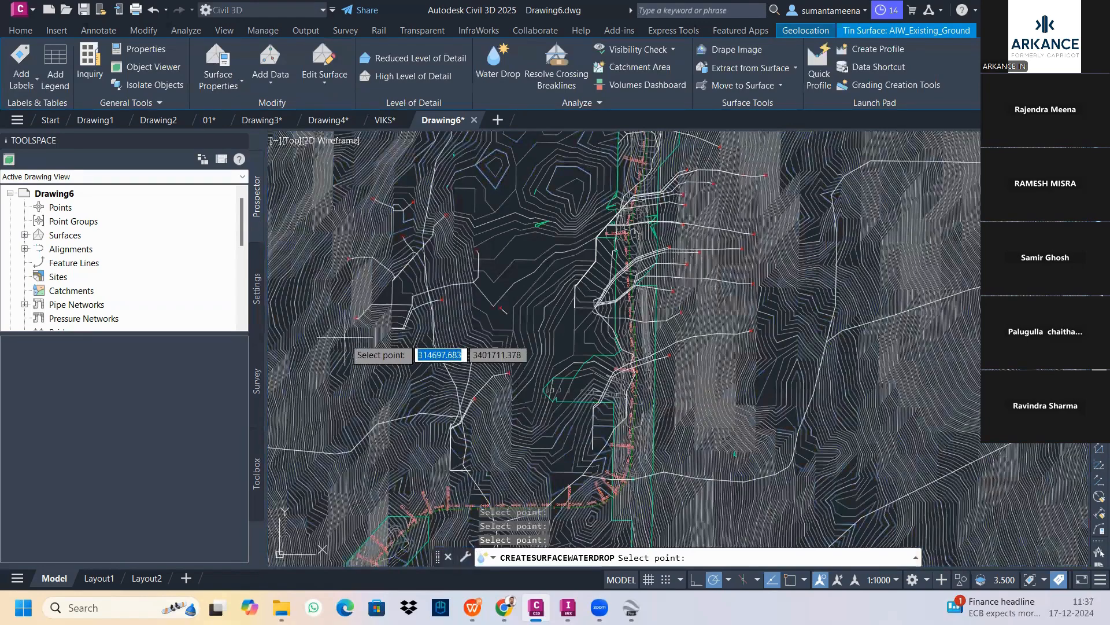
left_click(339, 389)
left_click(357, 399)
left_click(396, 447)
left_click(396, 331)
left_click(353, 266)
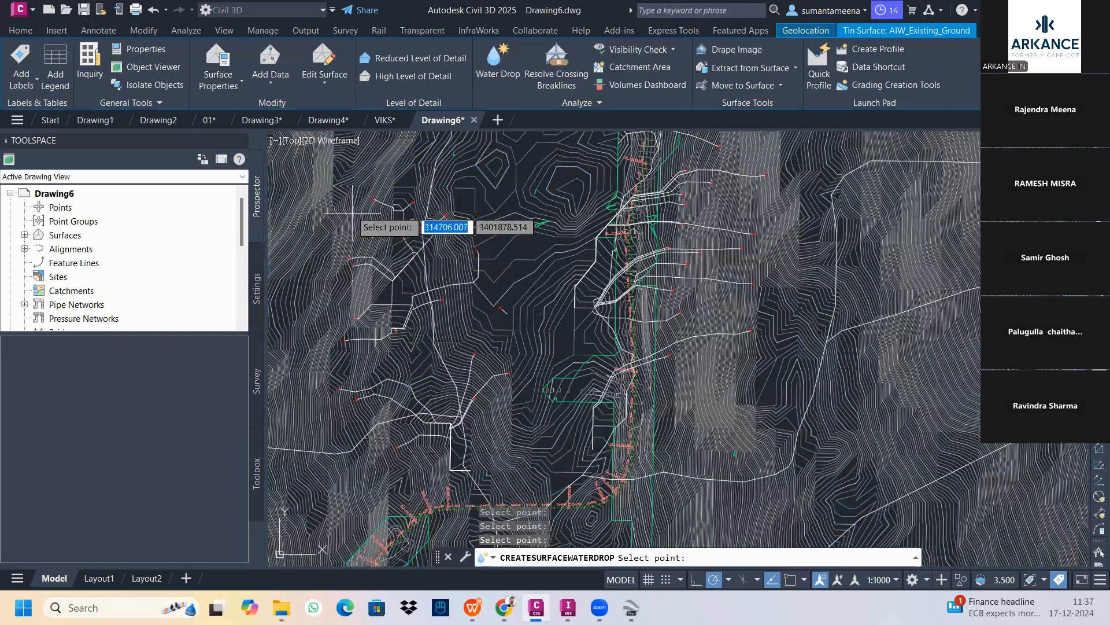
key("Escape")
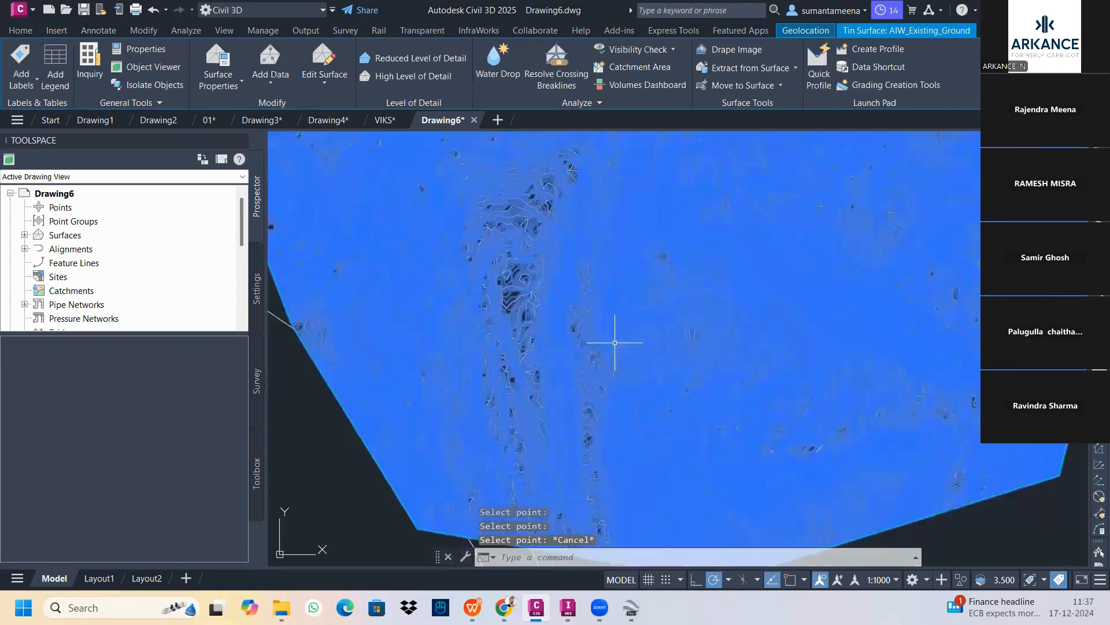
key("Escape")
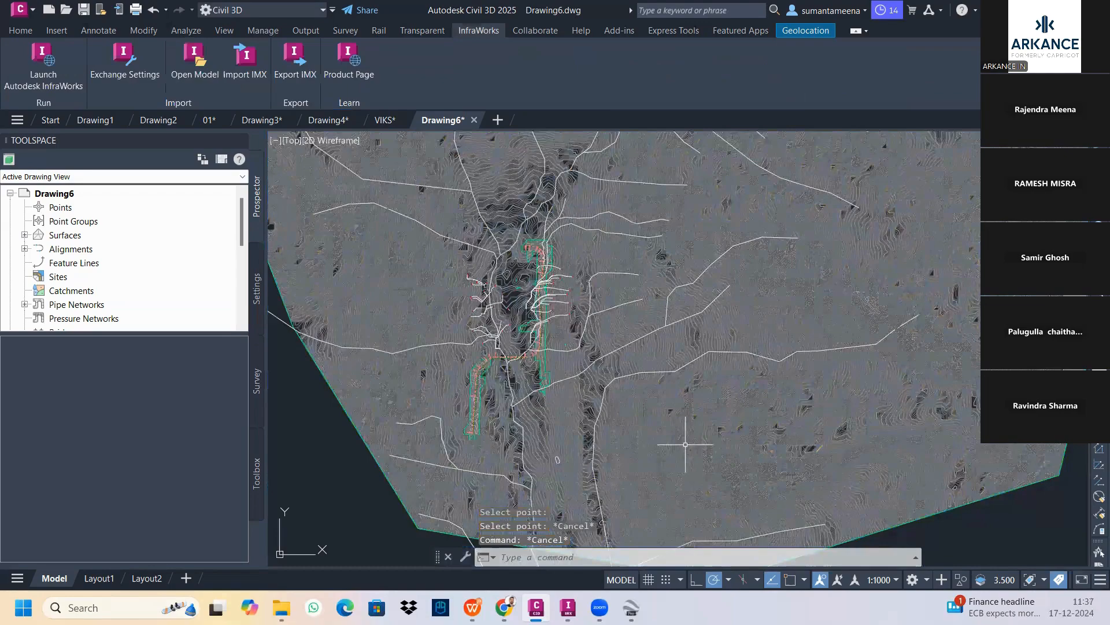
Hide the major and minor contours in the surface style of AIW_Existing_Ground and apply the change.
left_click(924, 522)
right_click(924, 522)
left_click(940, 428)
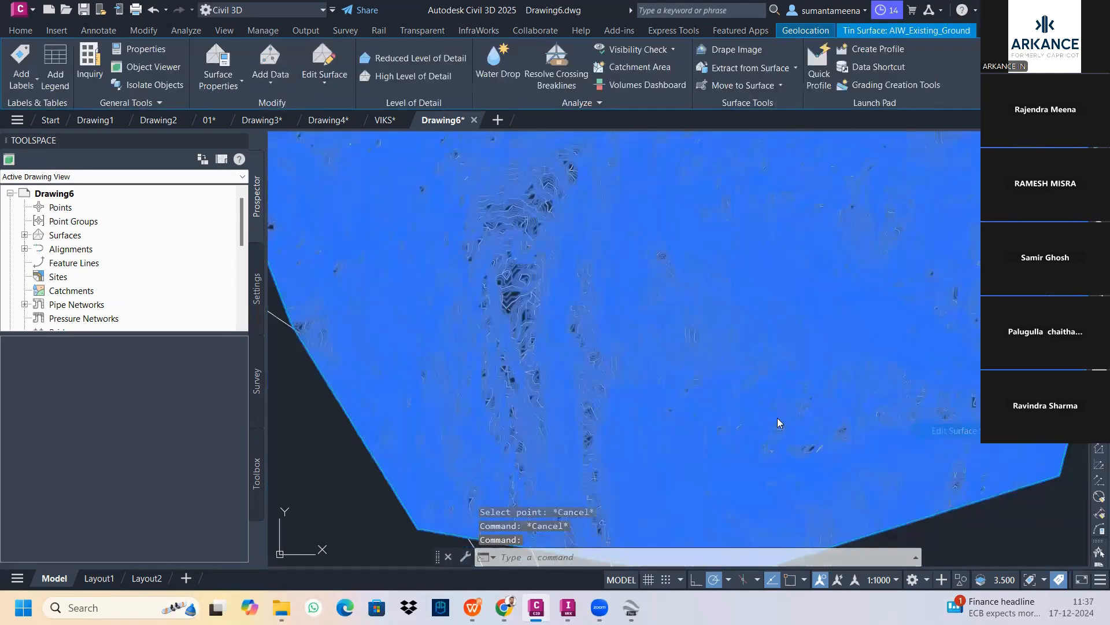
left_click(234, 344)
left_click(233, 330)
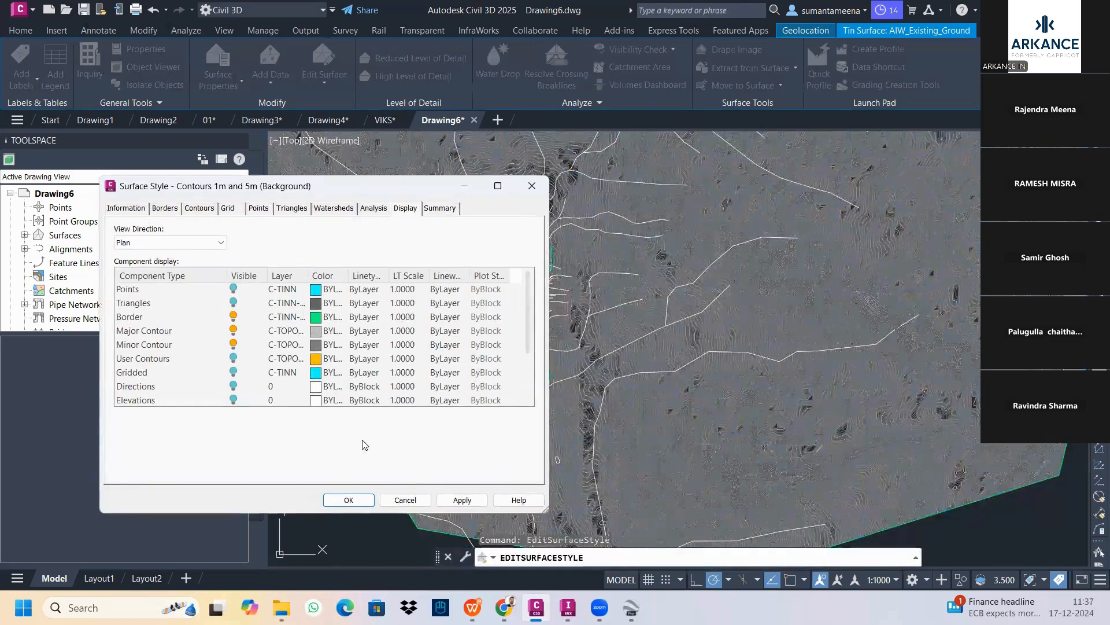
left_click(462, 500)
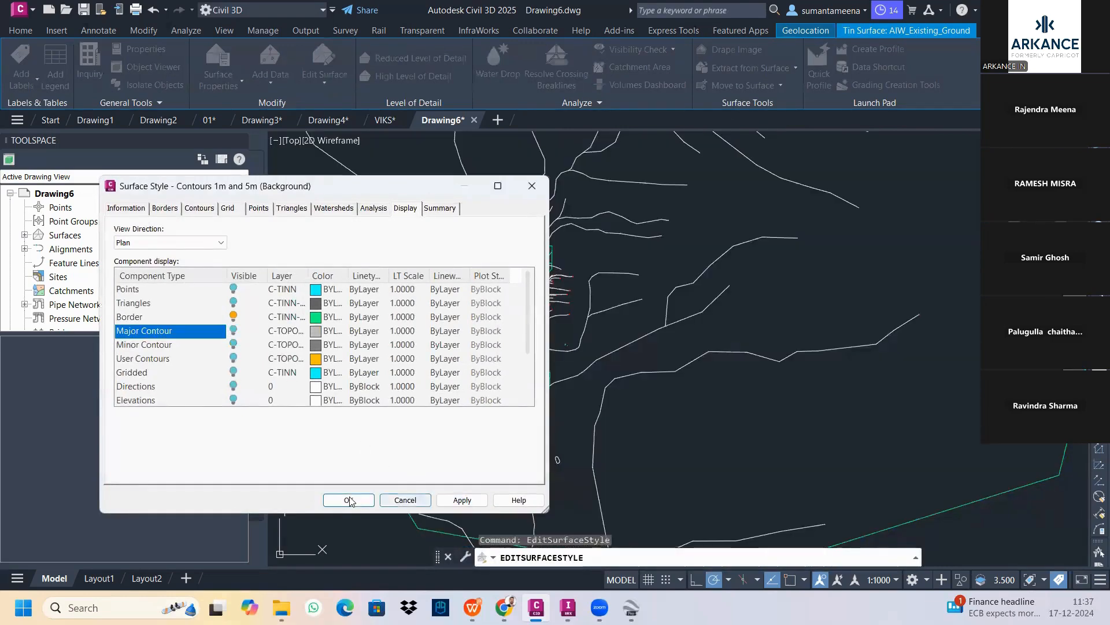
left_click(356, 498)
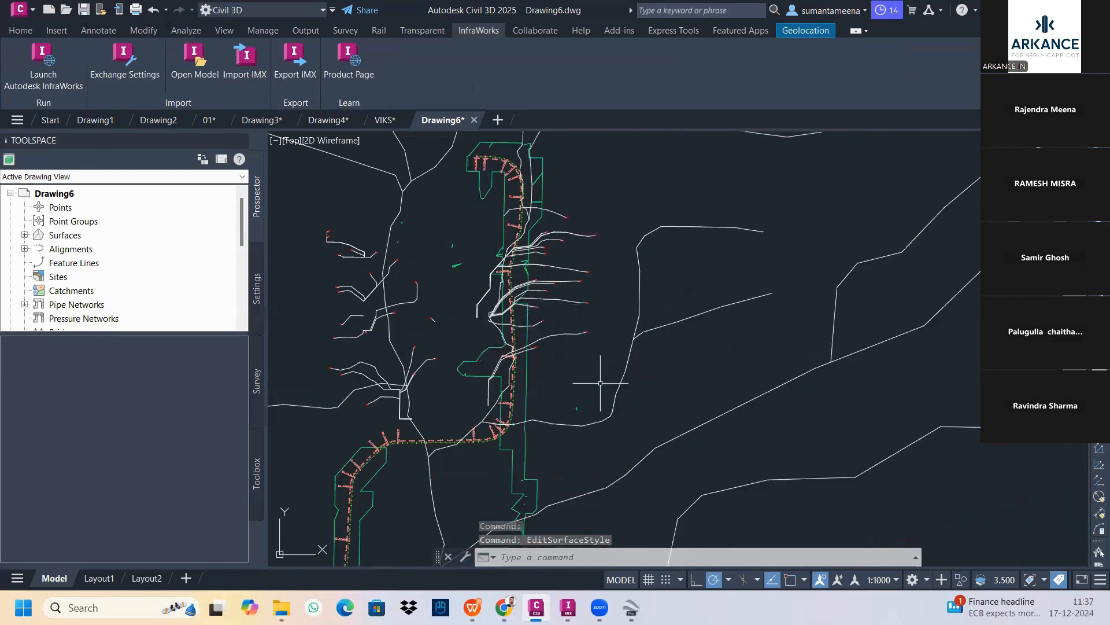
Examine the water drop paths around the road corridor and the watershed display over the aerial image in the VIKS drawing.
scroll(555, 241, "up", 2)
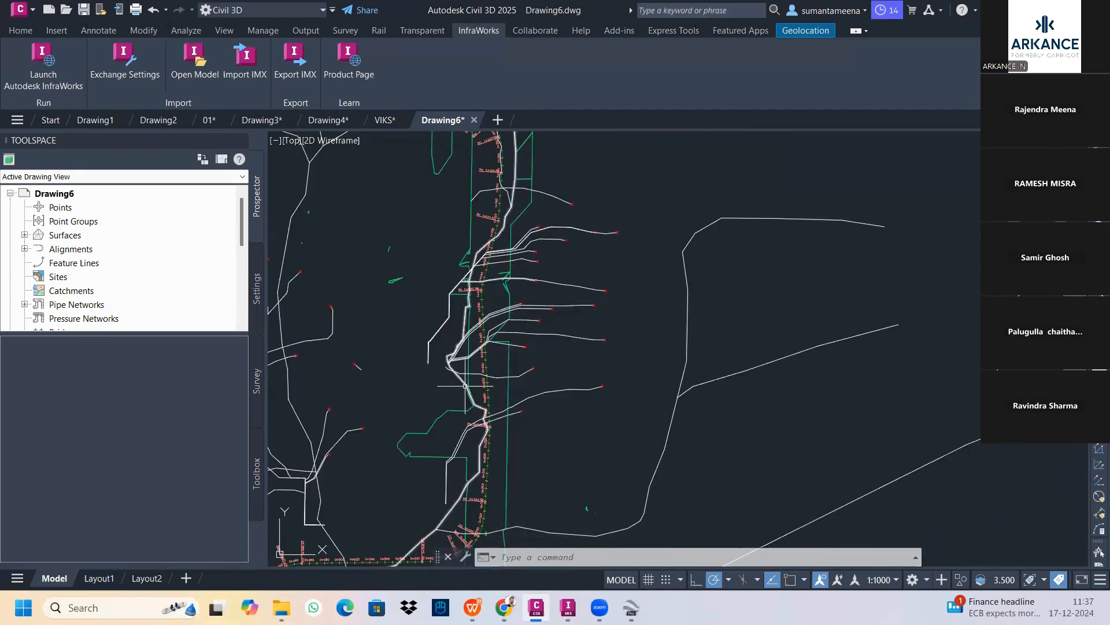
scroll(437, 391, "down", 2)
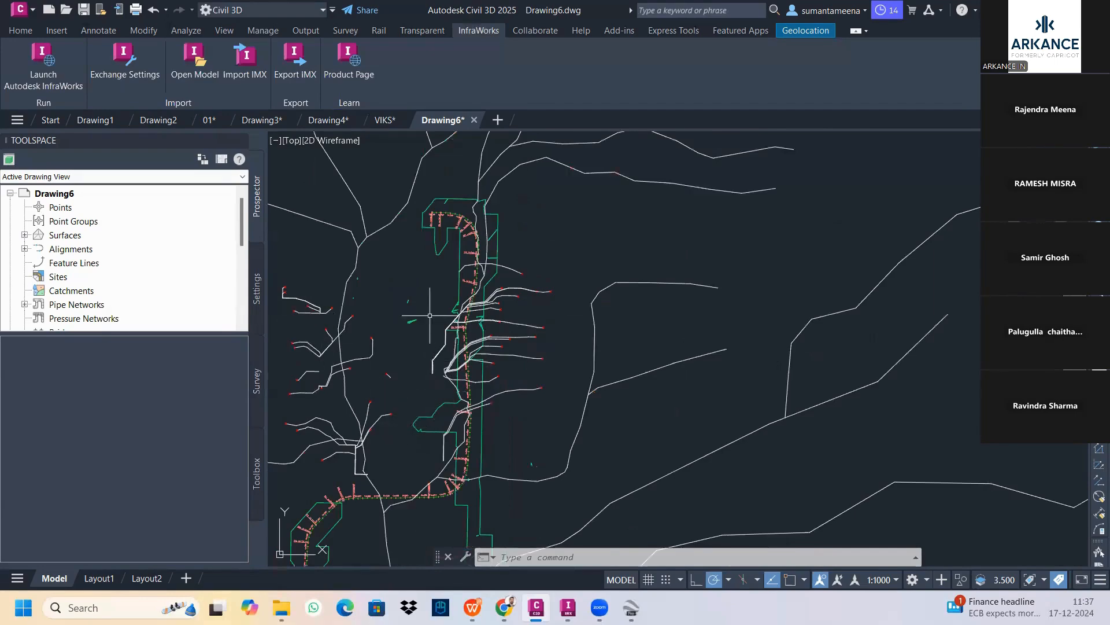
scroll(437, 302, "down", 3)
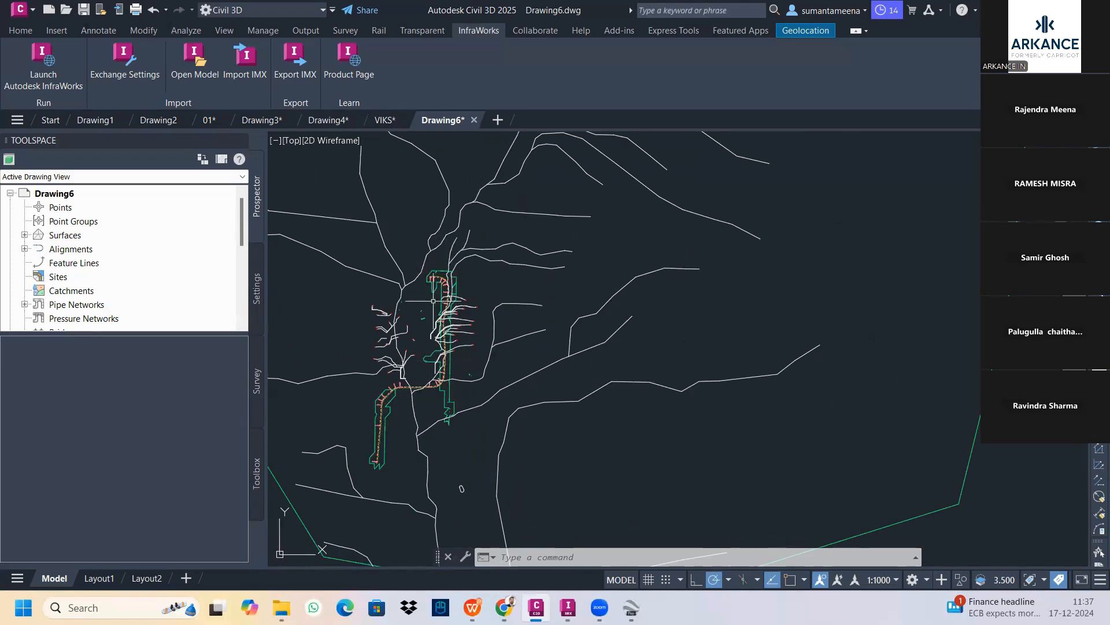
left_click(384, 120)
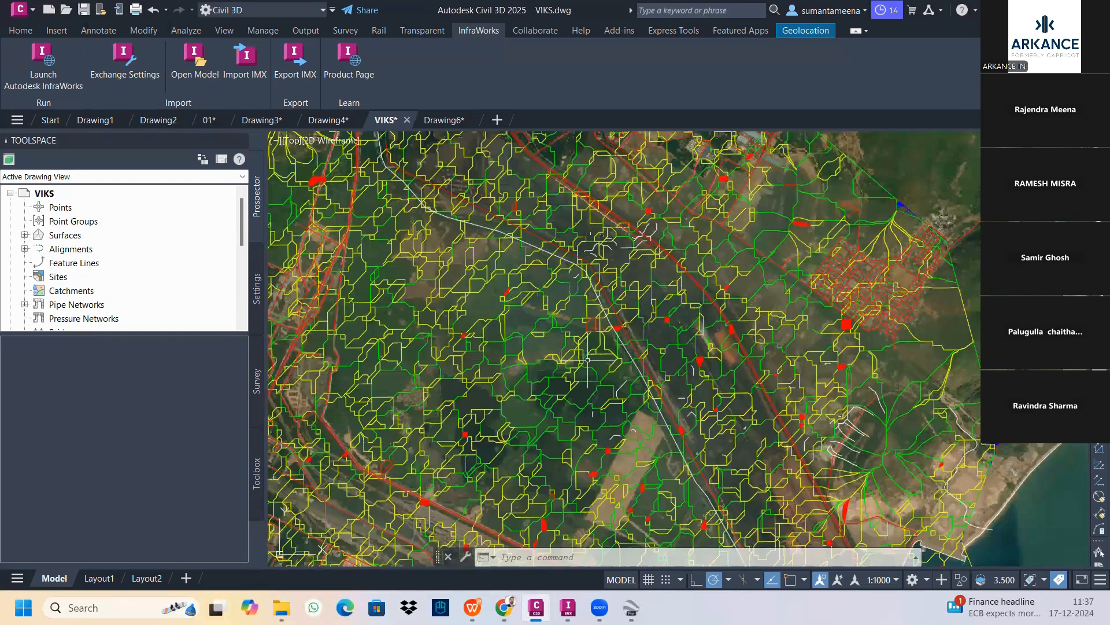
scroll(587, 360, "down", 2)
scroll(553, 292, "down", 6)
key("Escape")
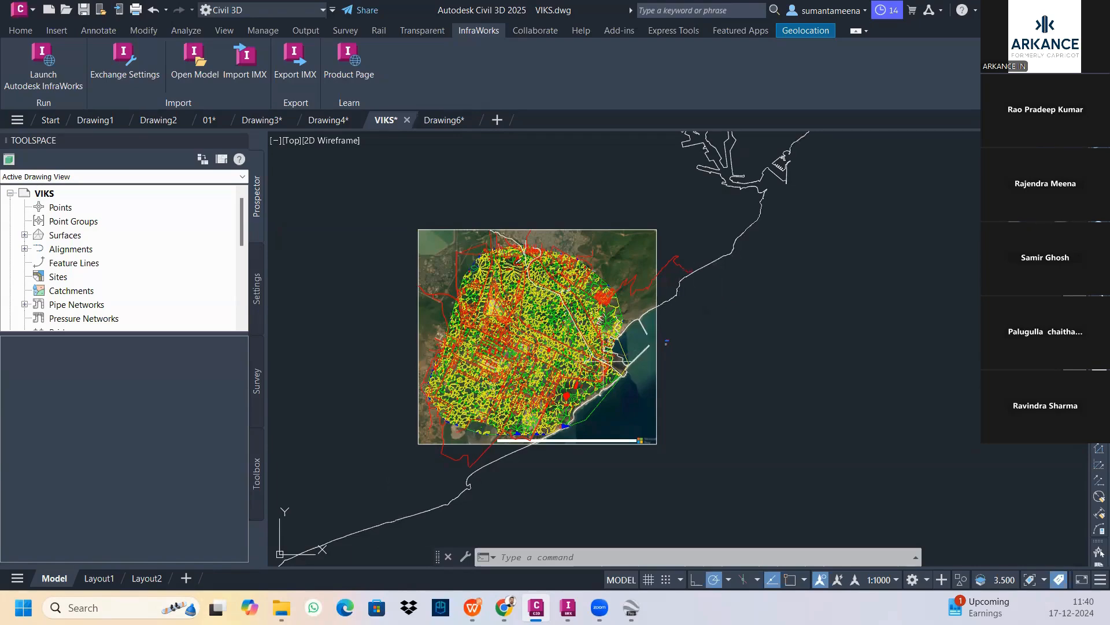
scroll(550, 297, "up", 2)
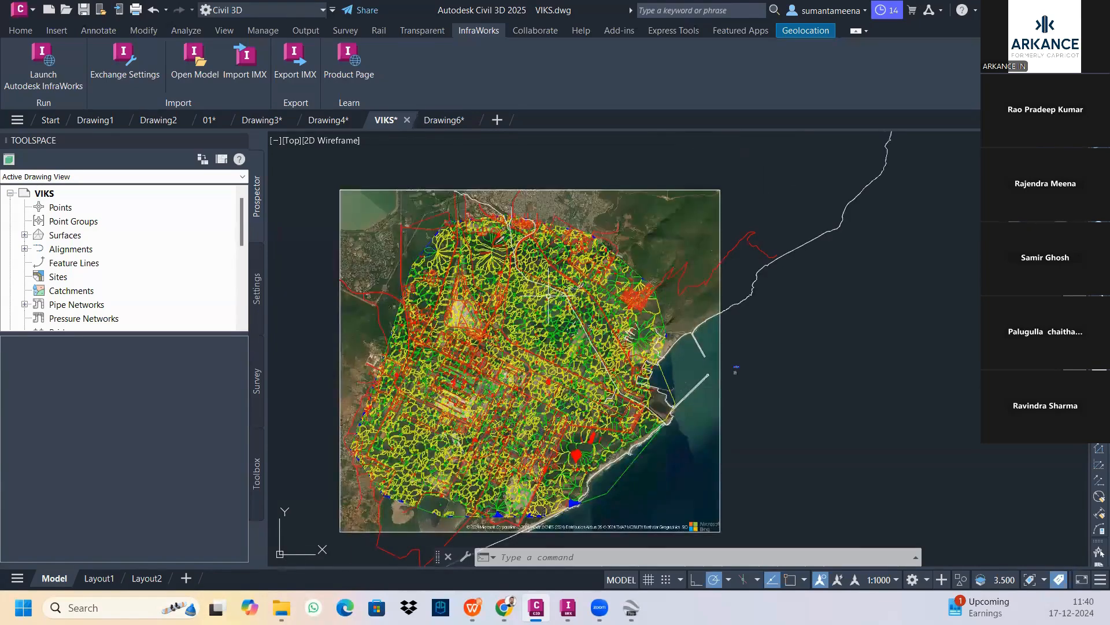
scroll(576, 309, "up", 4)
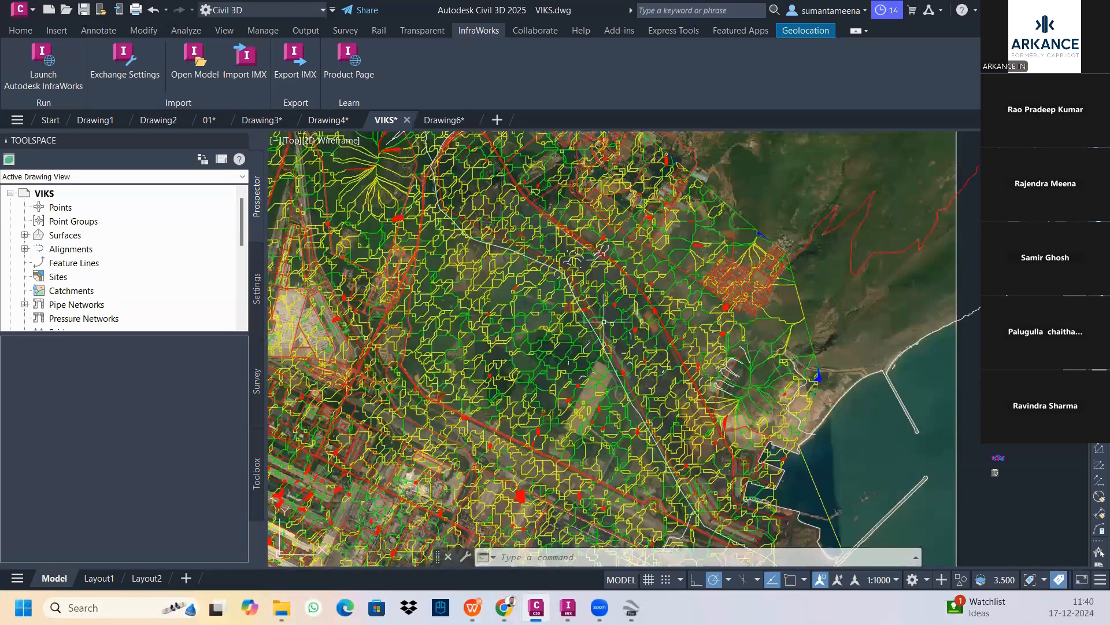
middle_click_drag(603, 321, 621, 176)
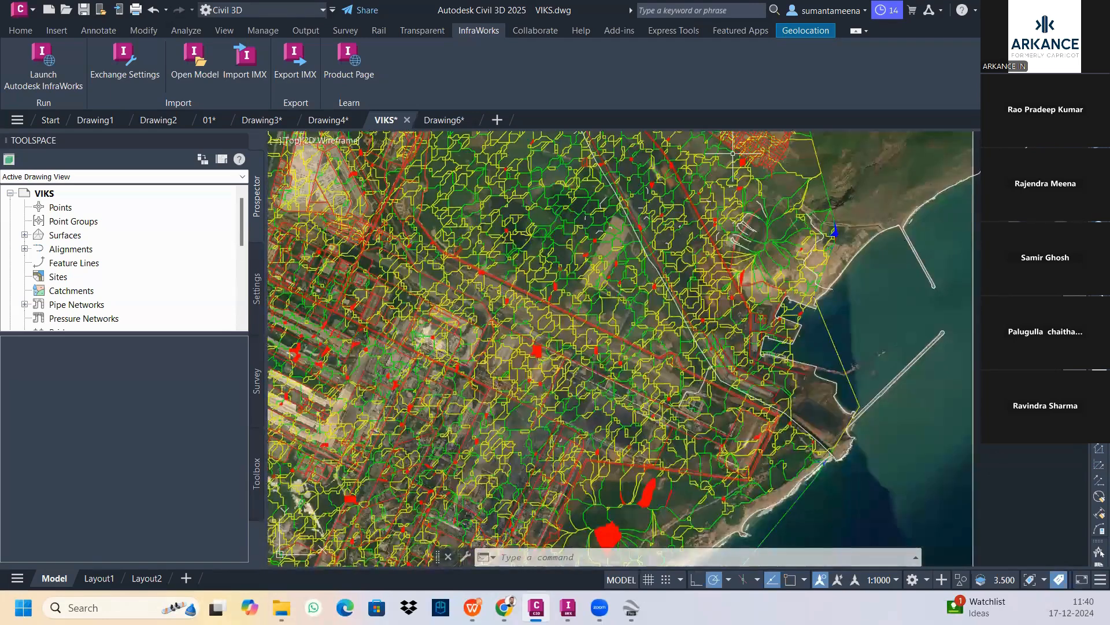
mouse_move(815, 376)
middle_mouse_down()
mouse_move(838, 357)
mouse_move(841, 289)
middle_mouse_up()
left_click(813, 433)
right_click(813, 433)
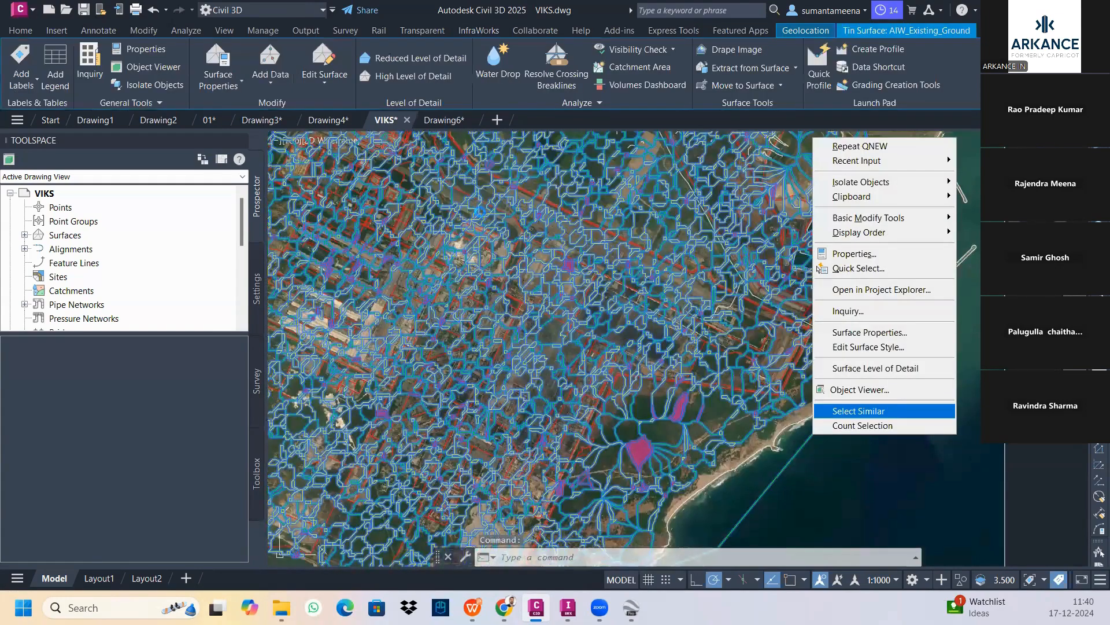
left_click(445, 120)
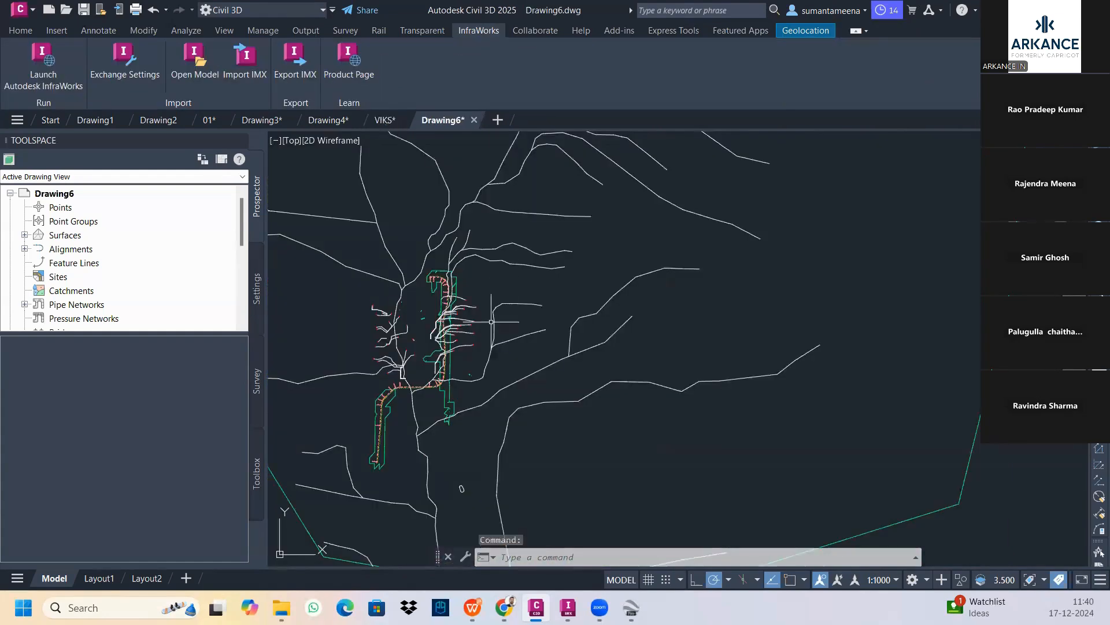
scroll(669, 384, "down", 3)
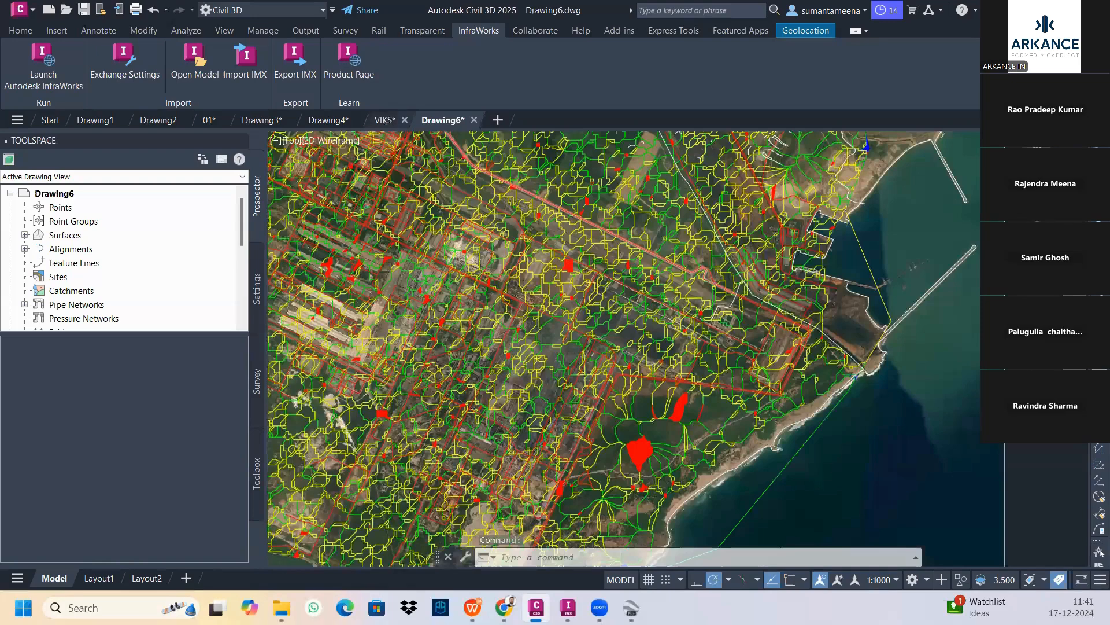
left_click(384, 120)
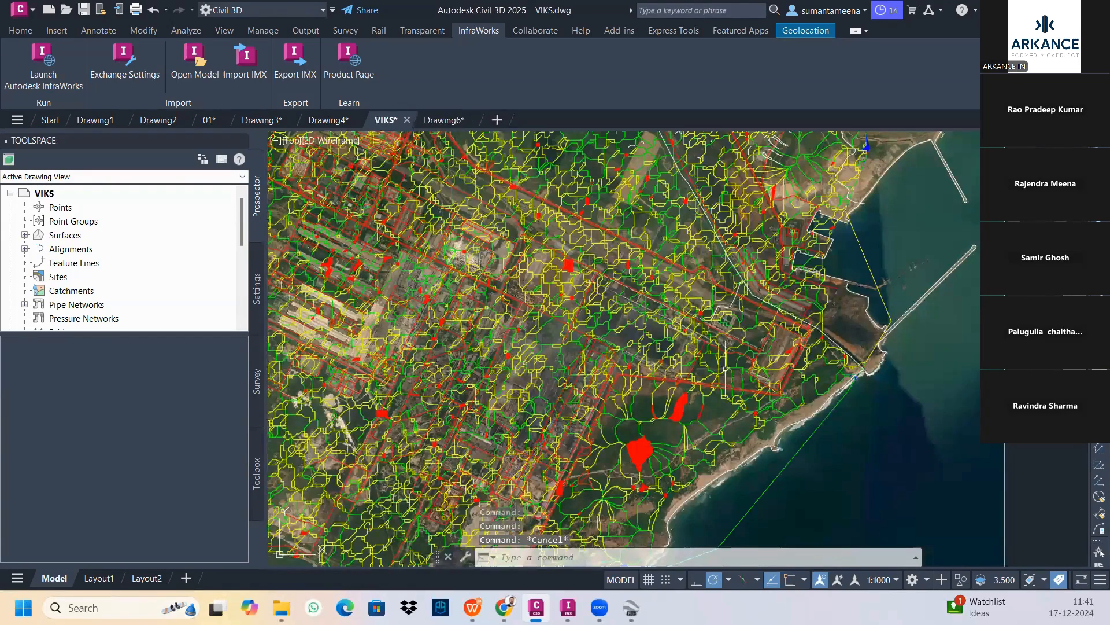
Make the border, major contours and minor contours visible in the IND_Watersheds style of the VIKS existing ground surface, and apply it.
left_click(725, 368)
right_click(739, 470)
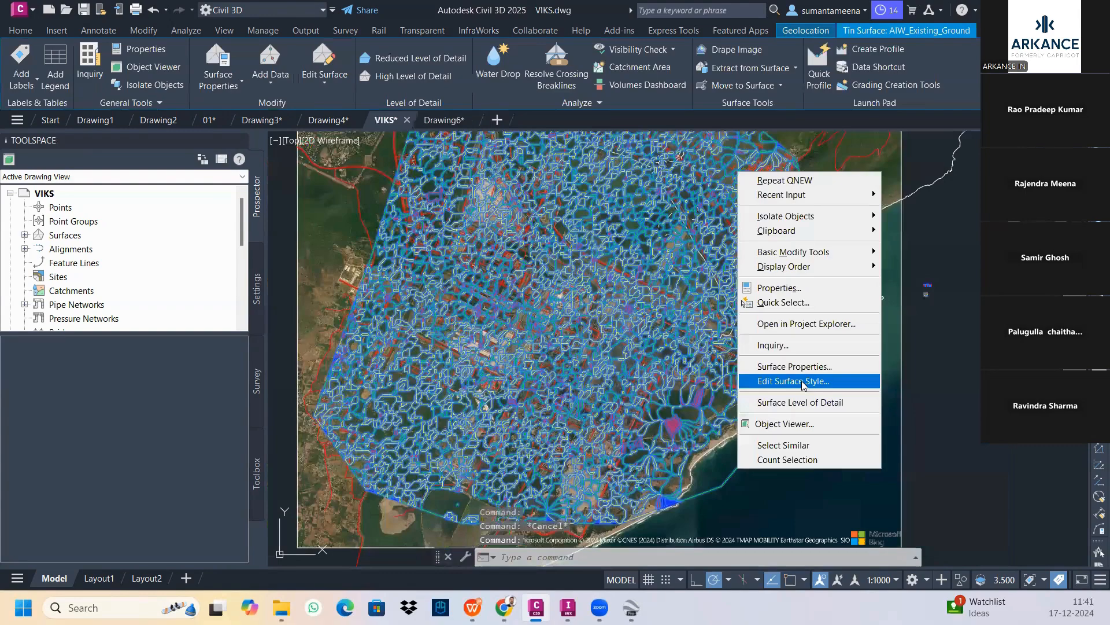
left_click(803, 381)
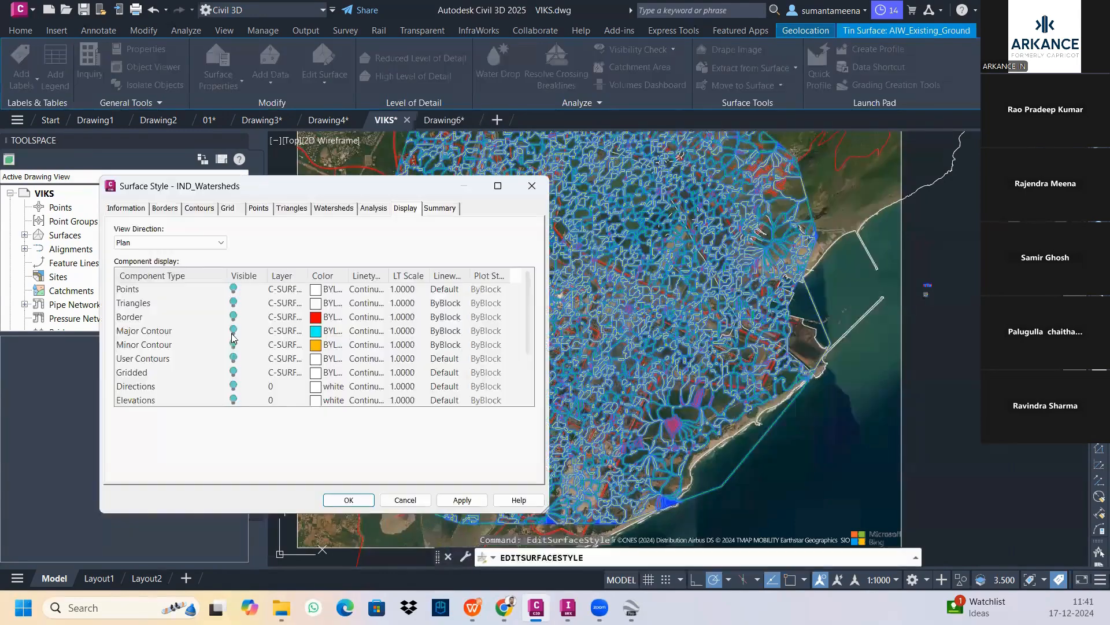
left_click(233, 344)
left_click(233, 330)
left_click(233, 316)
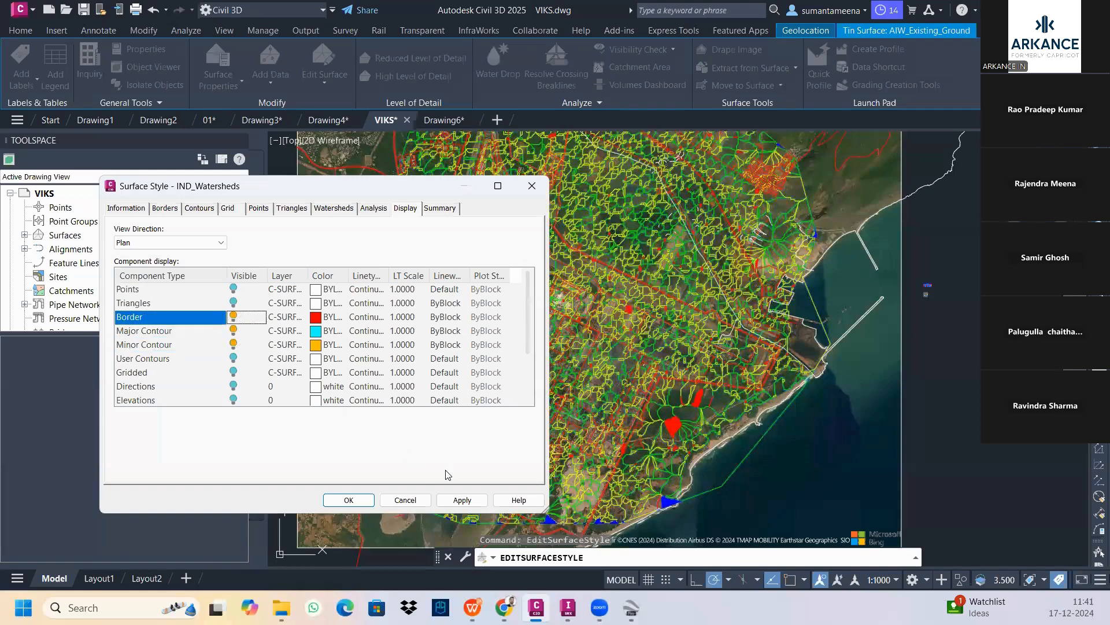
left_click(462, 500)
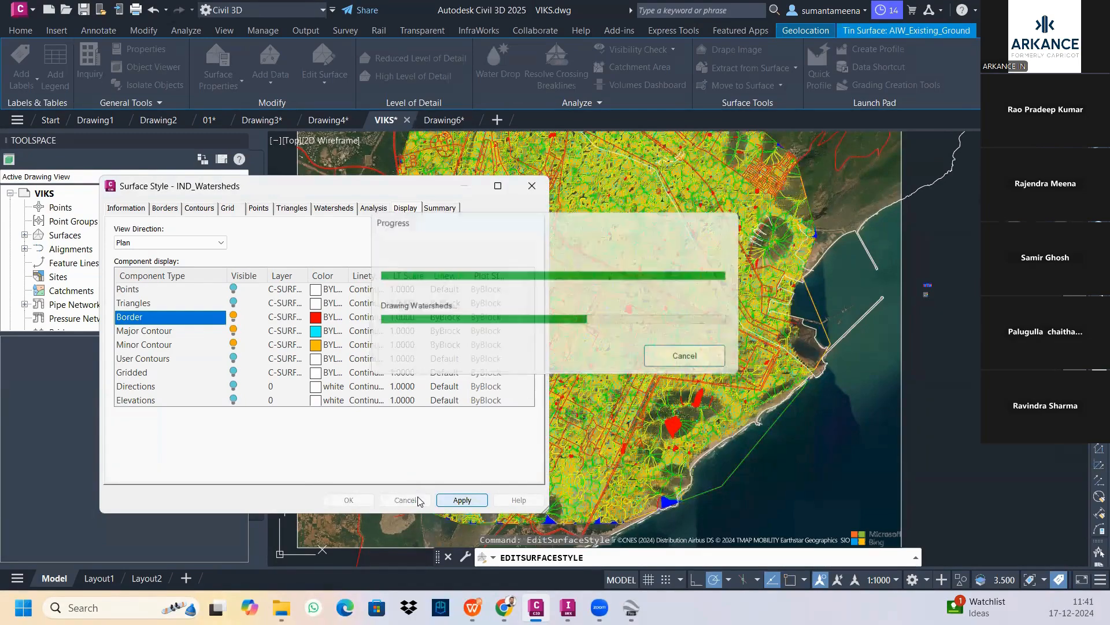
left_click(349, 500)
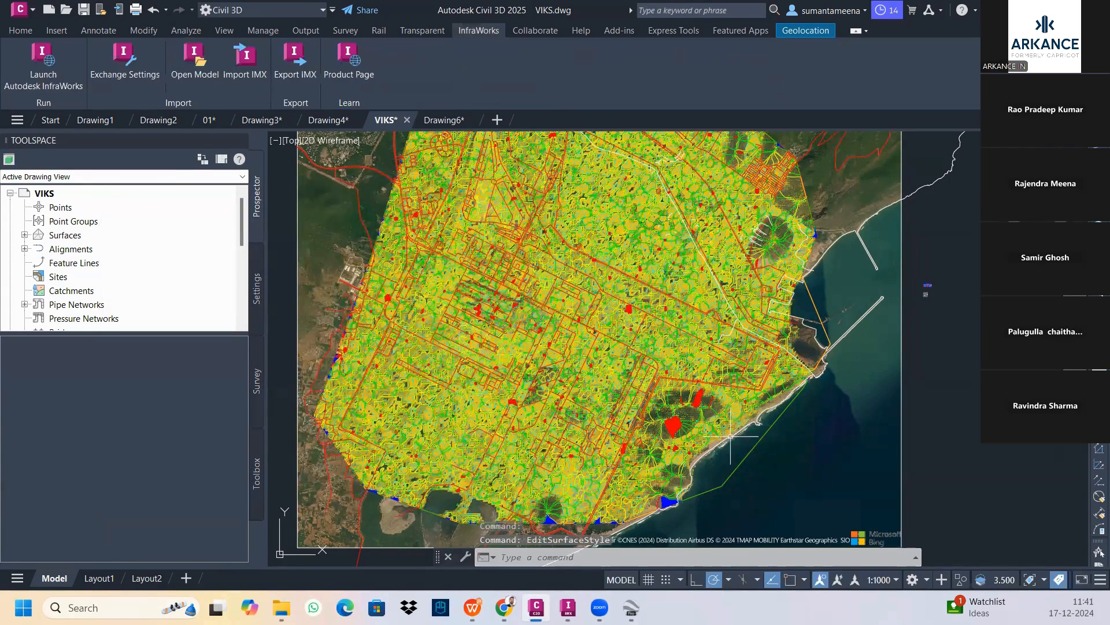
Examine the contours and watershed areas of the VIKS existing ground near the coast and across the whole site.
scroll(731, 434, "up", 8)
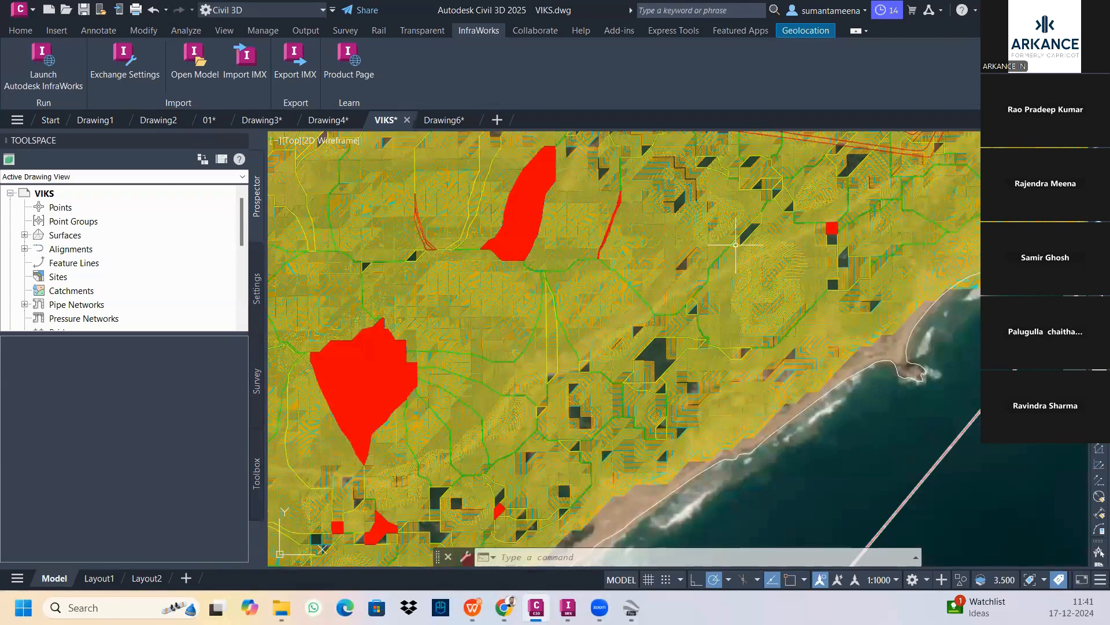
scroll(736, 245, "down", 2)
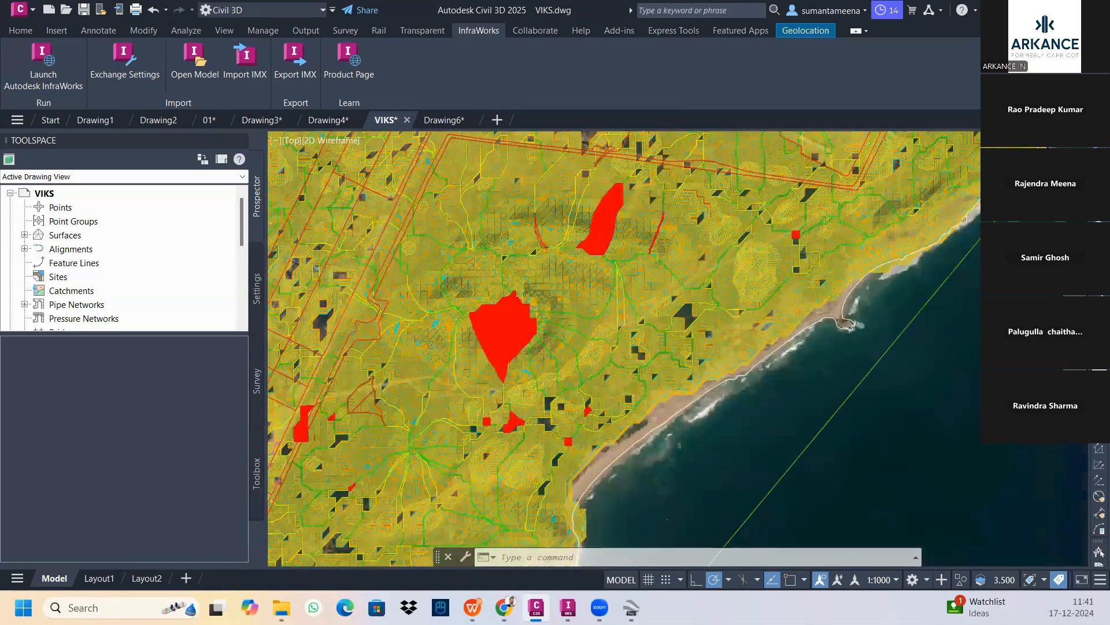
scroll(733, 383, "down", 3)
mouse_move(679, 223)
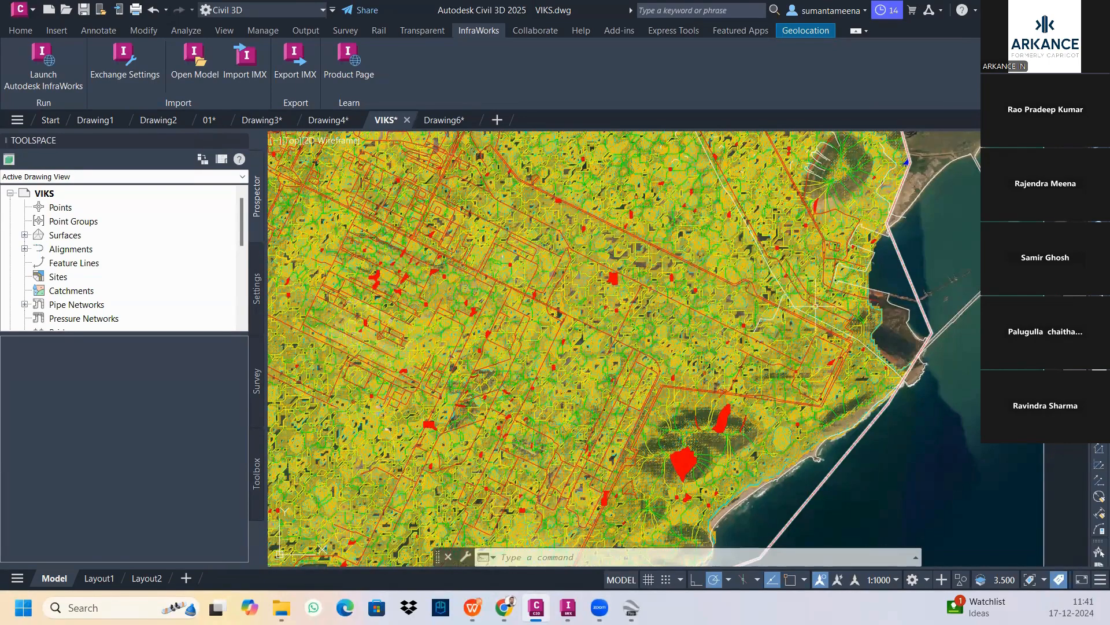
scroll(816, 305, "down", 5)
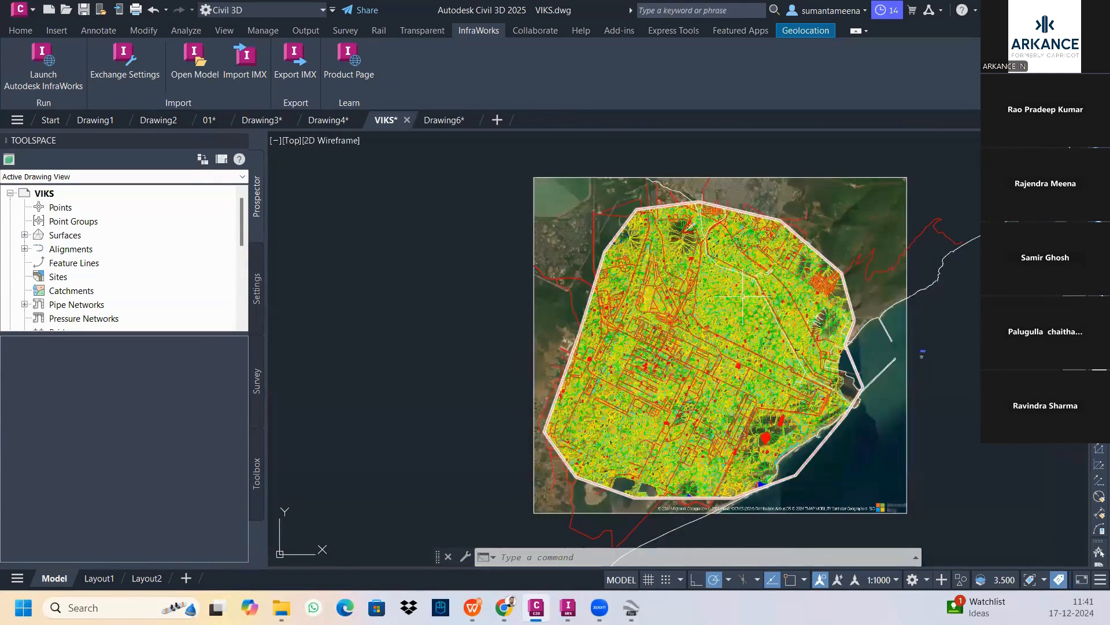
scroll(743, 297, "up", 4)
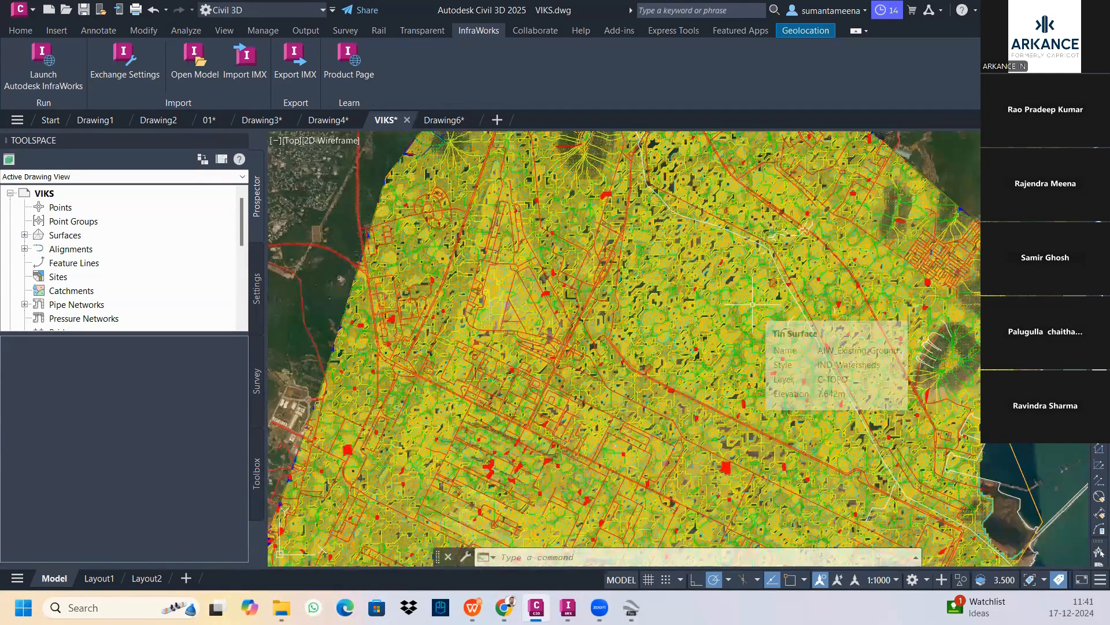
scroll(740, 294, "up", 2)
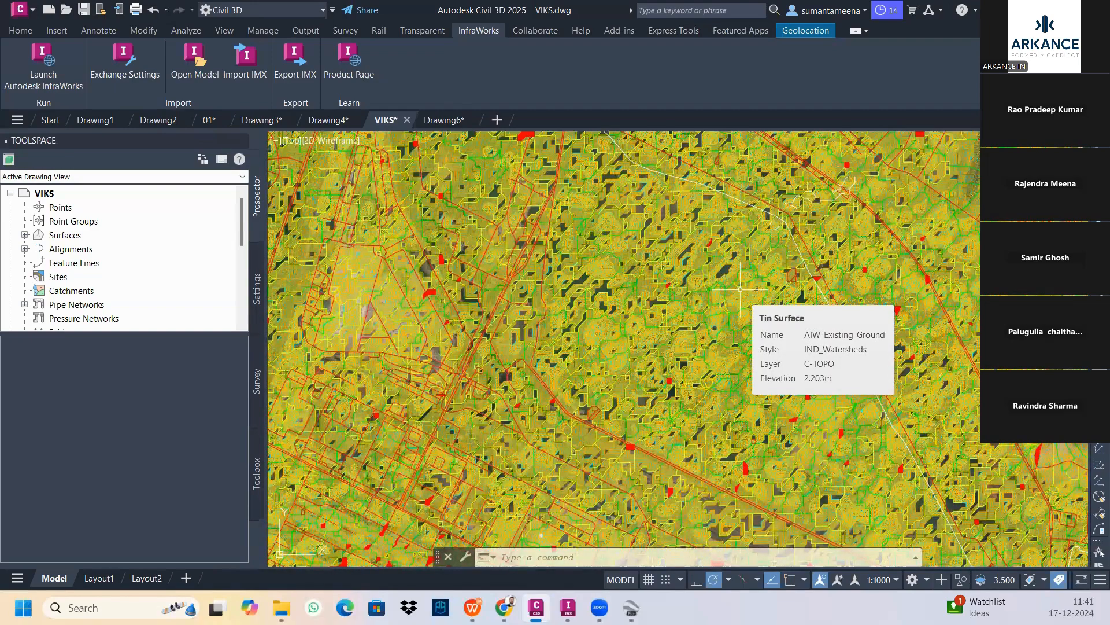
Start adding labels to the AIW_Existing_Ground surface and set the label type to Spot Elevation.
scroll(740, 289, "down", 8)
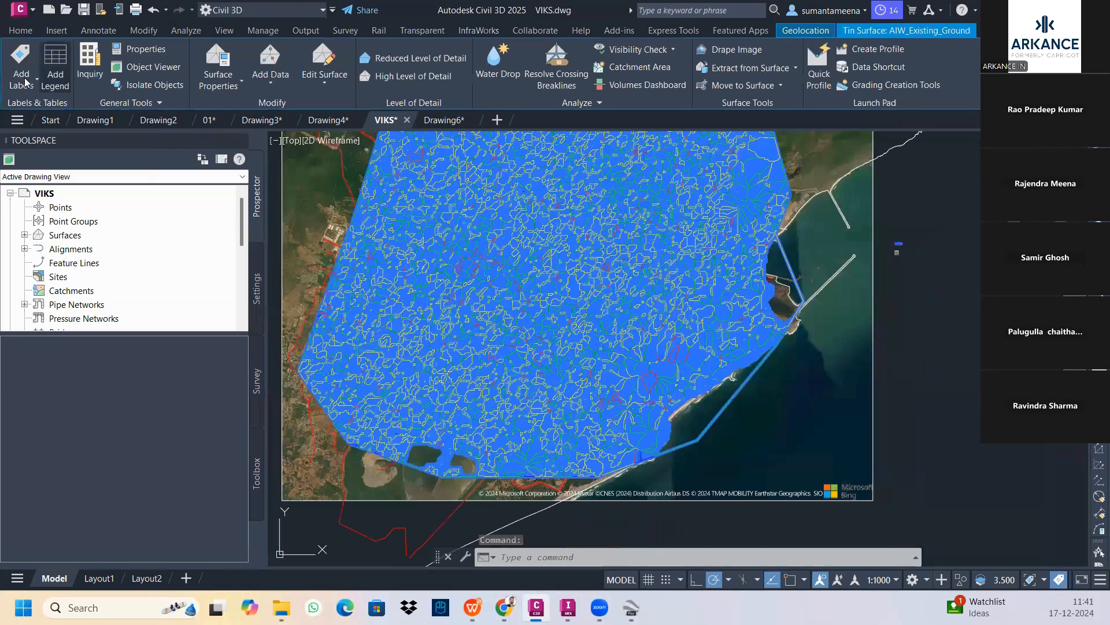
left_click(24, 84)
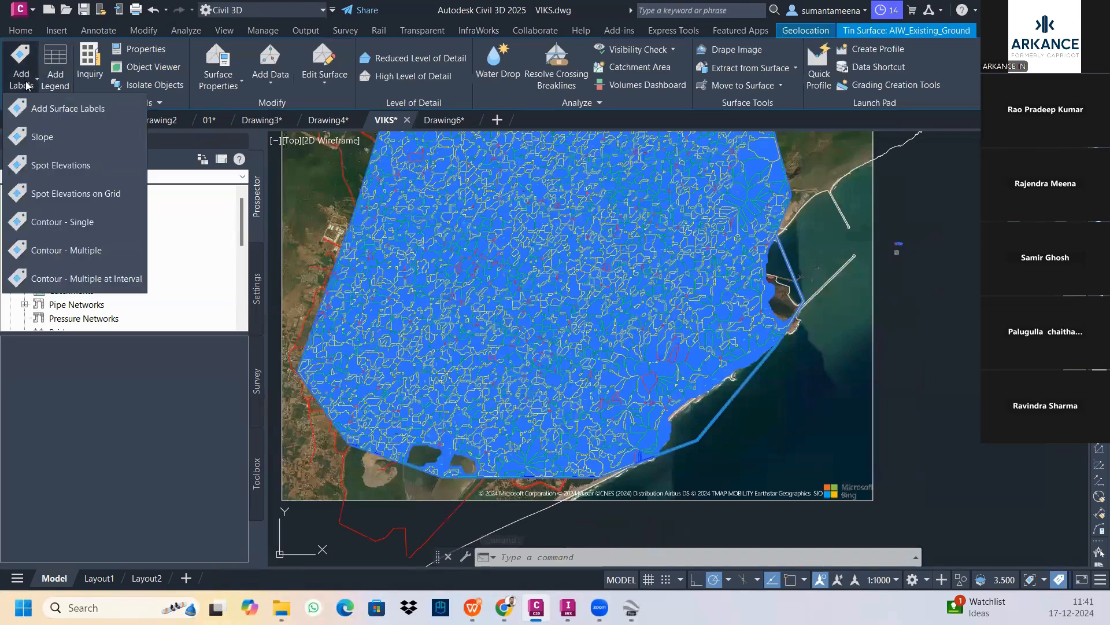
left_click(49, 110)
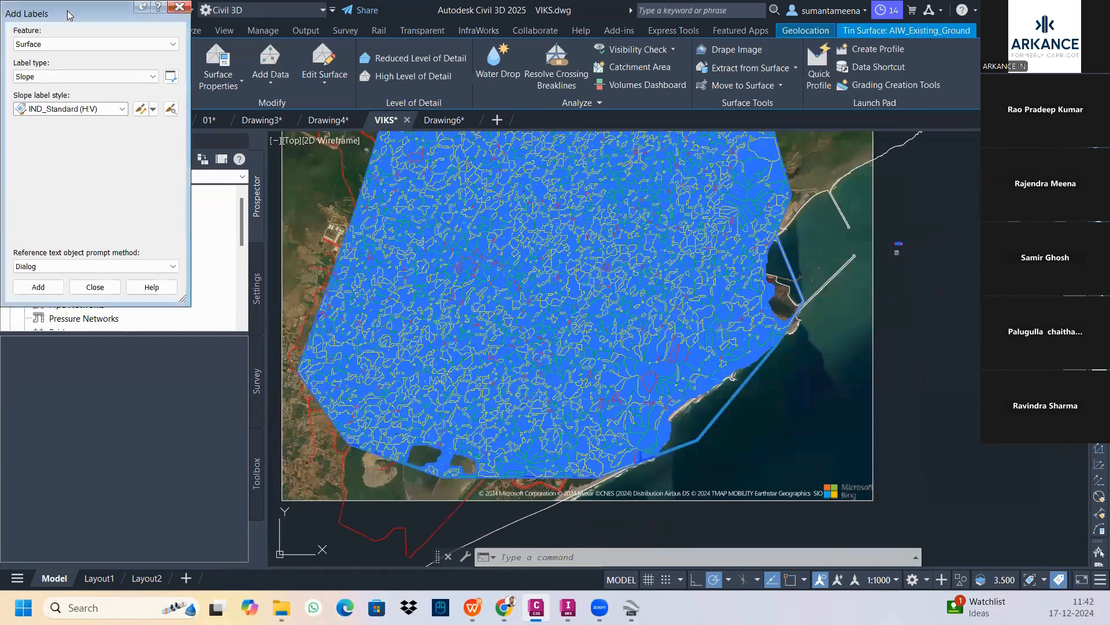
left_click_drag(67, 11, 306, 151)
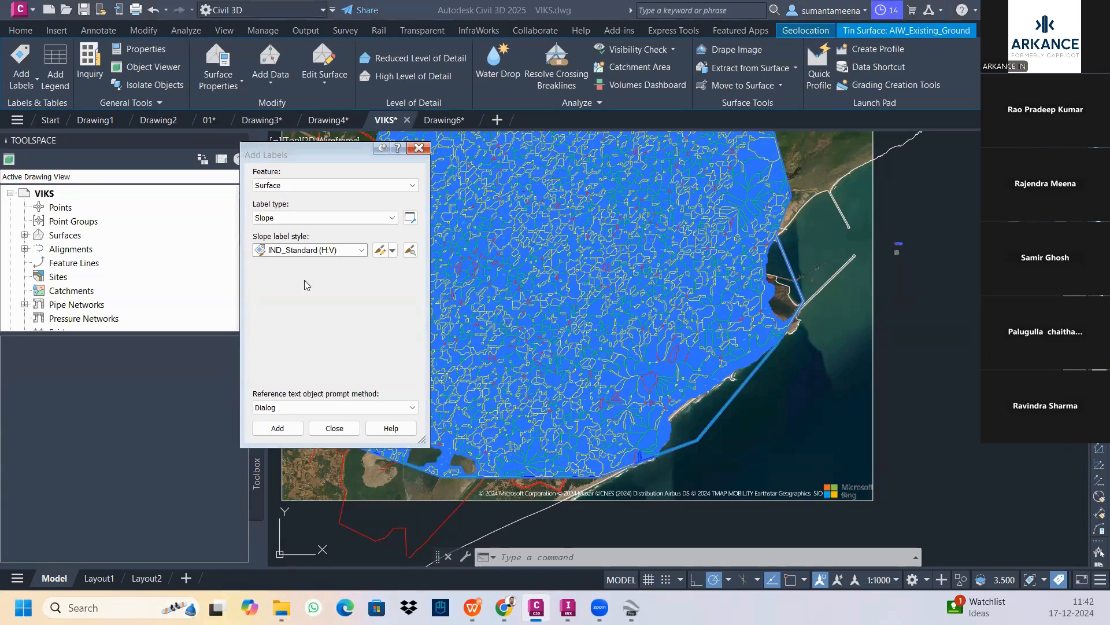
left_click(361, 251)
left_click(348, 211)
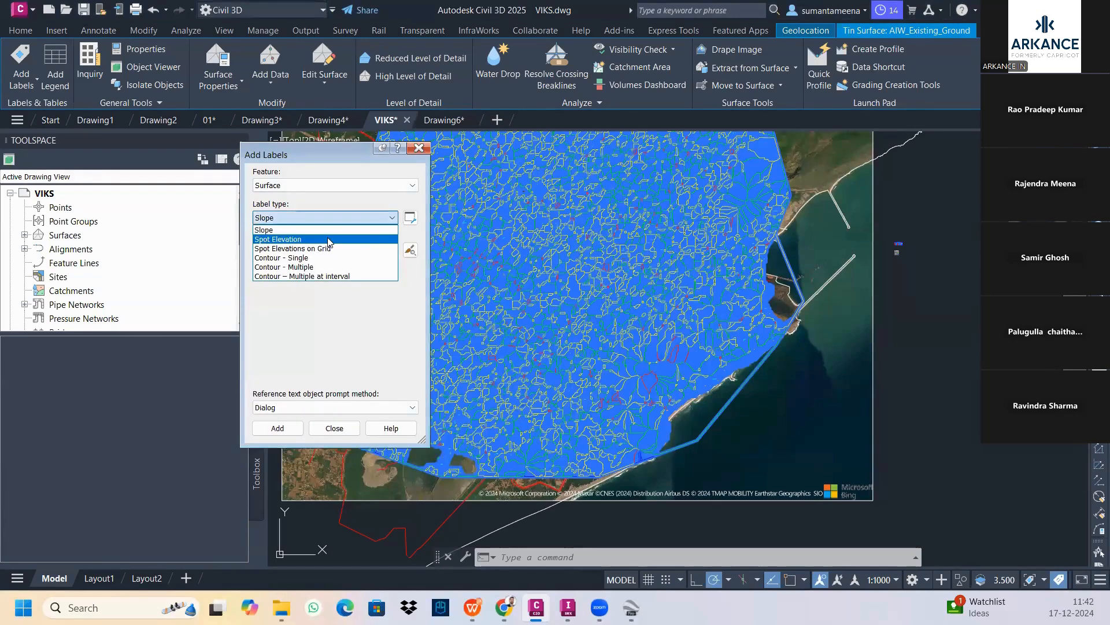
left_click(328, 239)
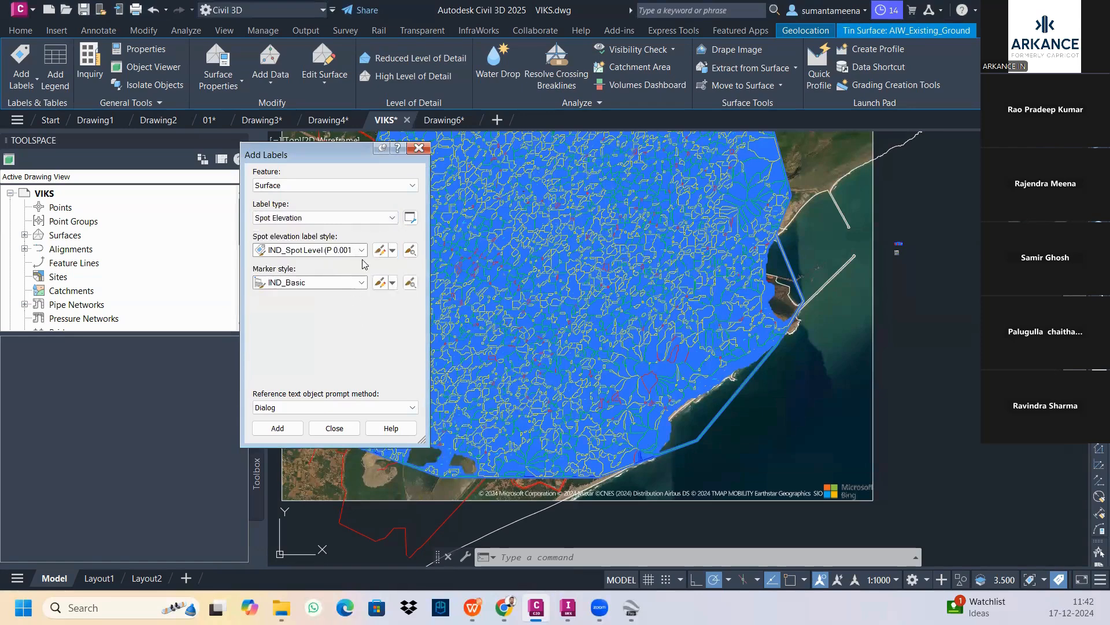
Set the spot elevation label style to Elevation Only, with IND_Basic as the marker style.
left_click(365, 253)
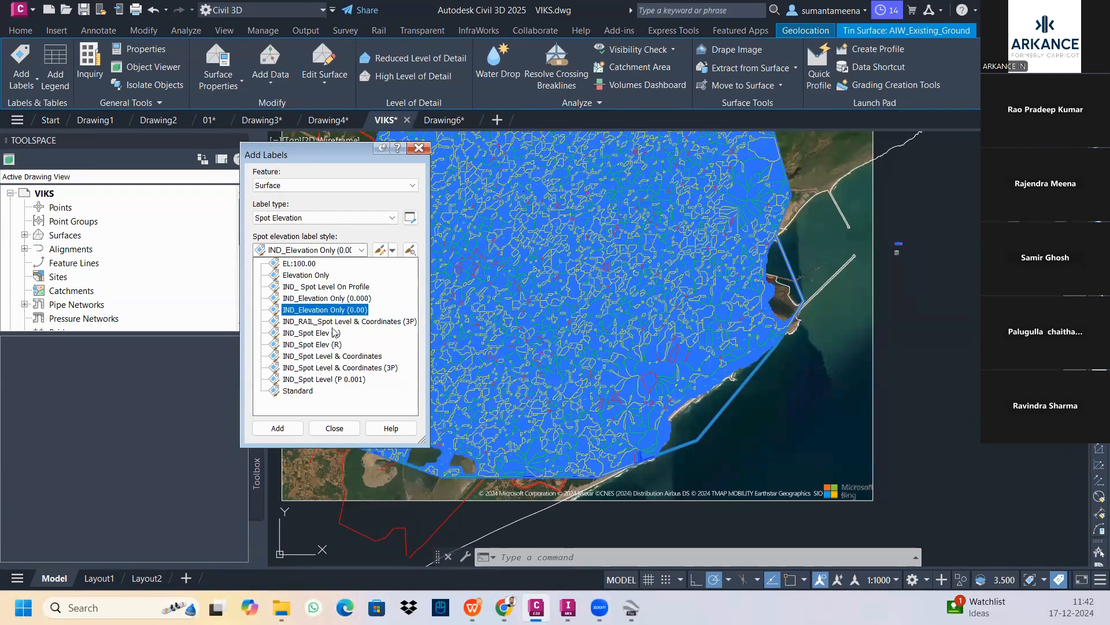
left_click(323, 276)
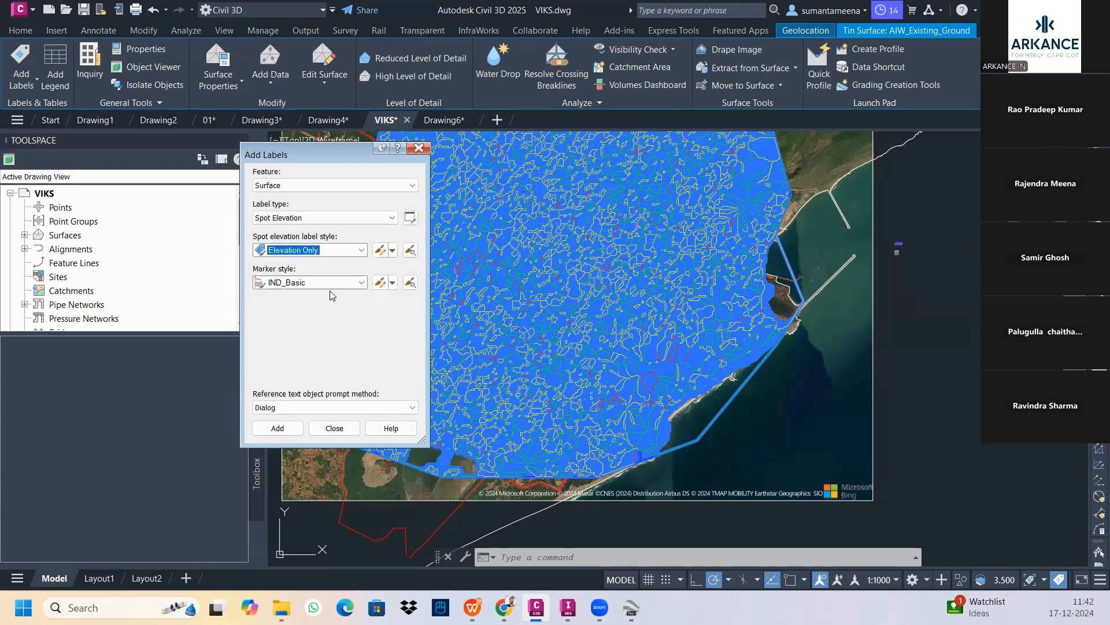
left_click(362, 282)
left_click(287, 300)
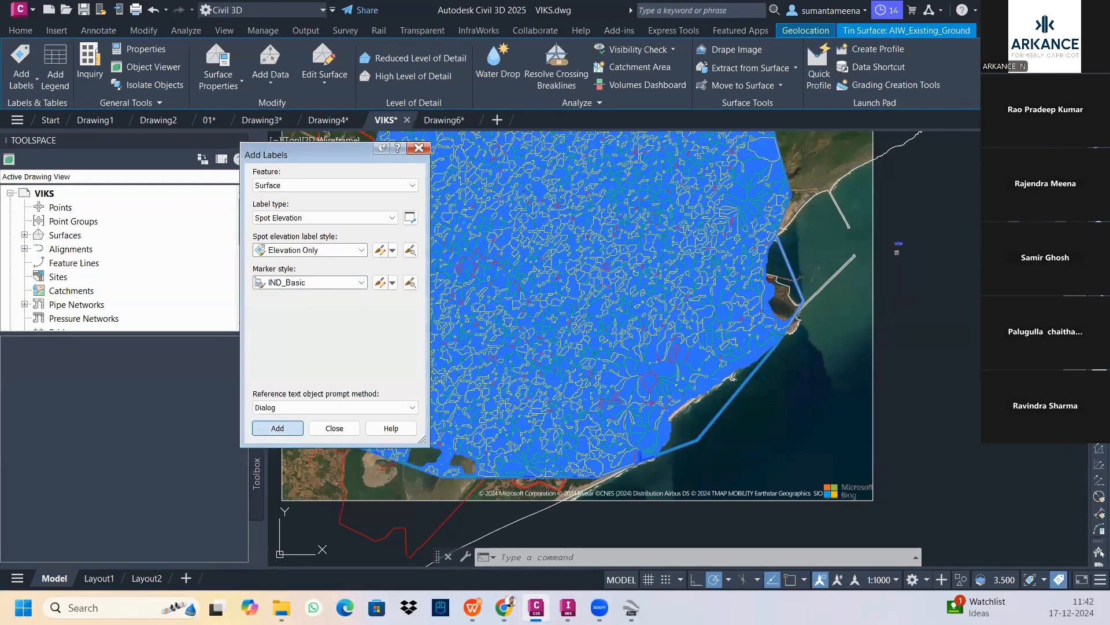
Place a spot elevation label on the contours just northeast of the long diagonal road.
left_click(277, 428)
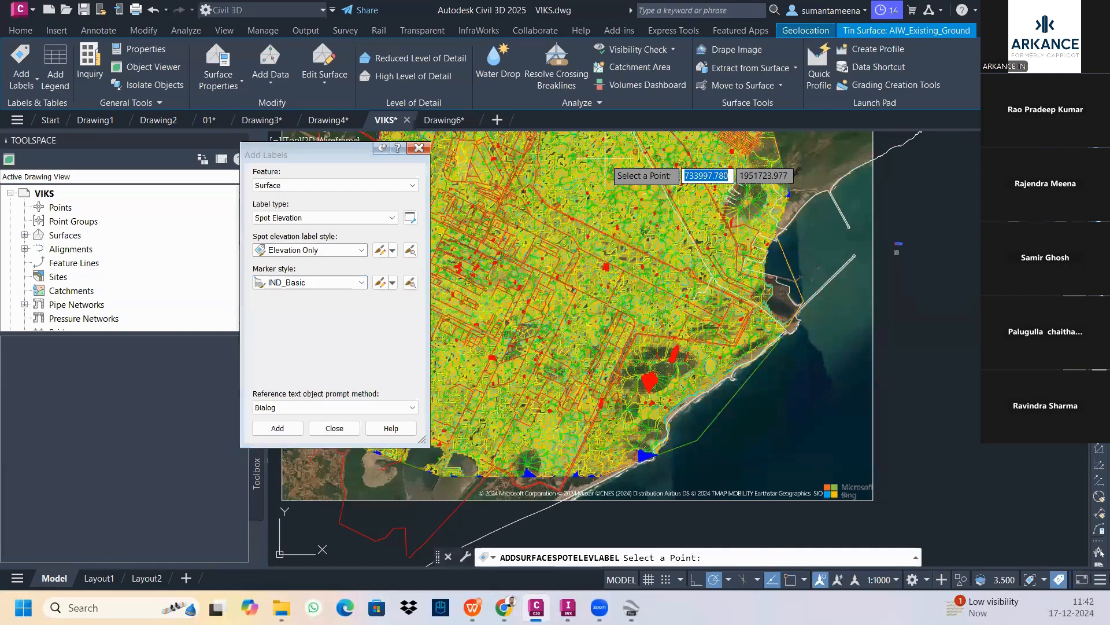
scroll(535, 185, "up", 4)
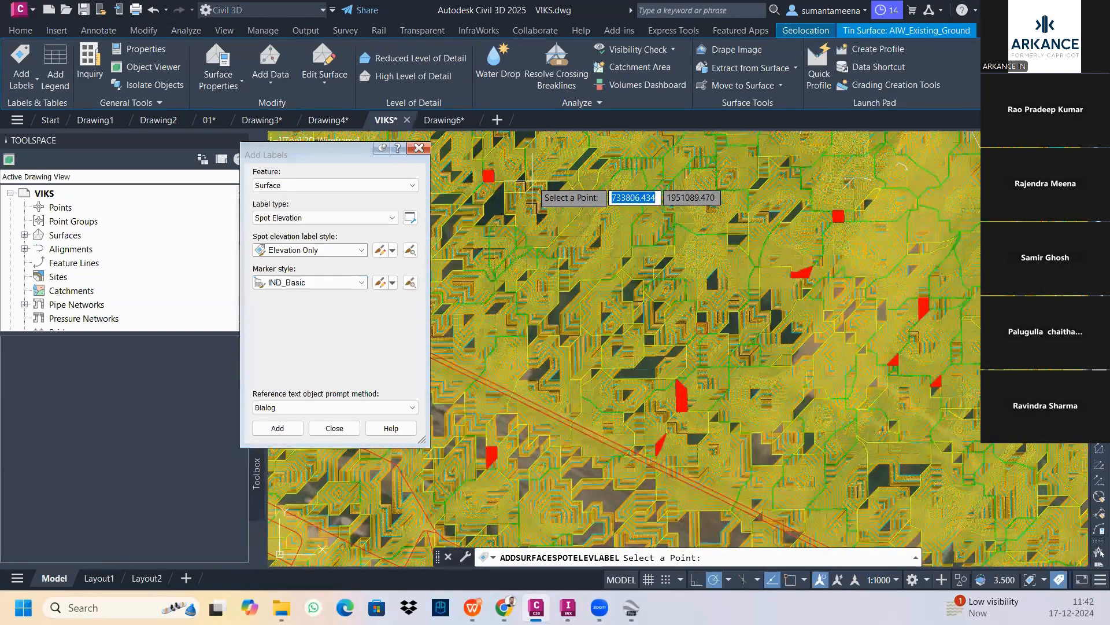
scroll(534, 185, "up", 5)
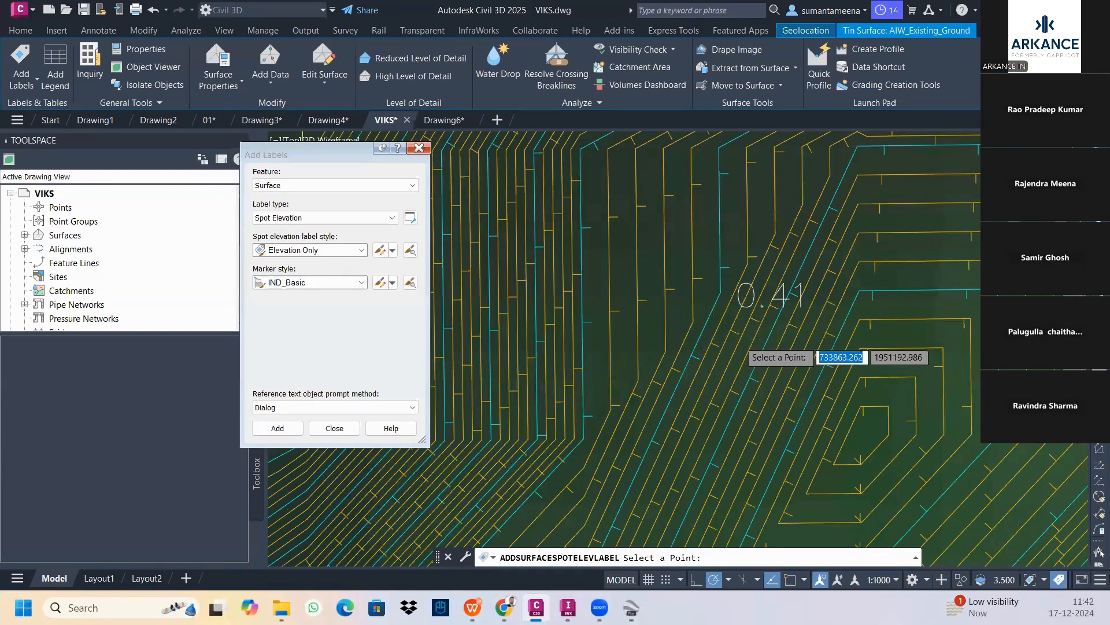
scroll(741, 339, "down", 2)
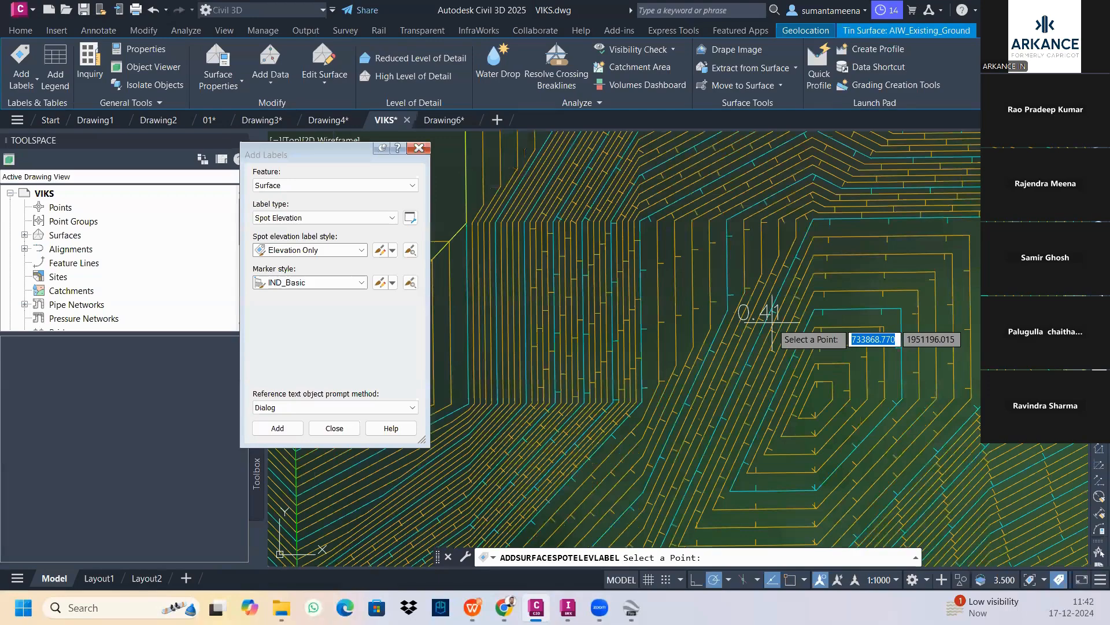
scroll(772, 322, "down", 5)
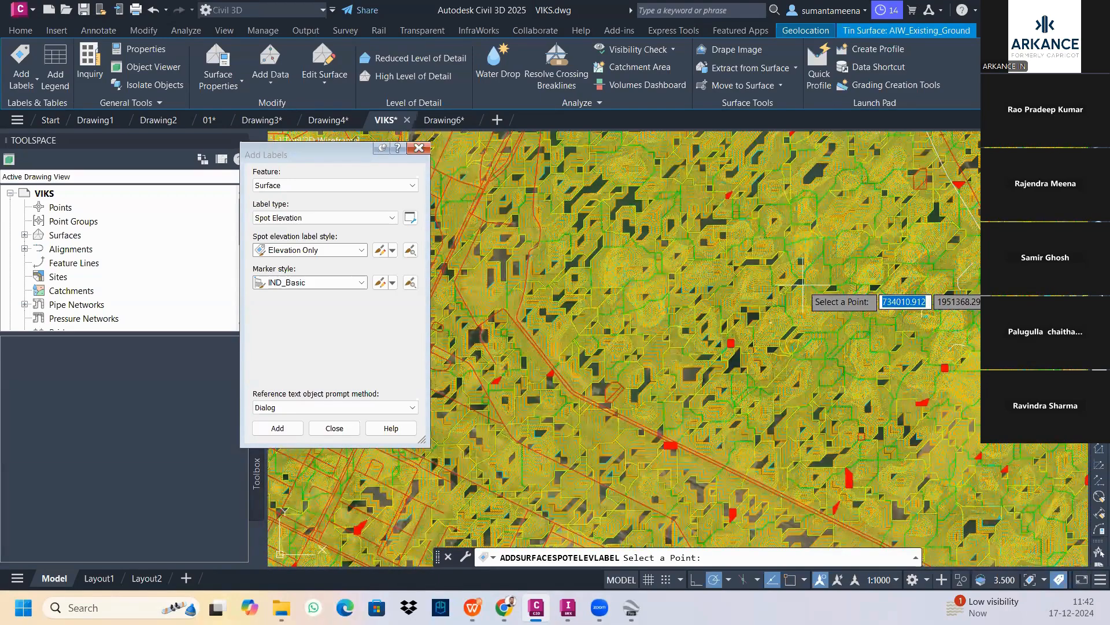
Place another spot elevation label on the surface further east of the first one, and finish adding labels.
scroll(754, 320, "up", 3)
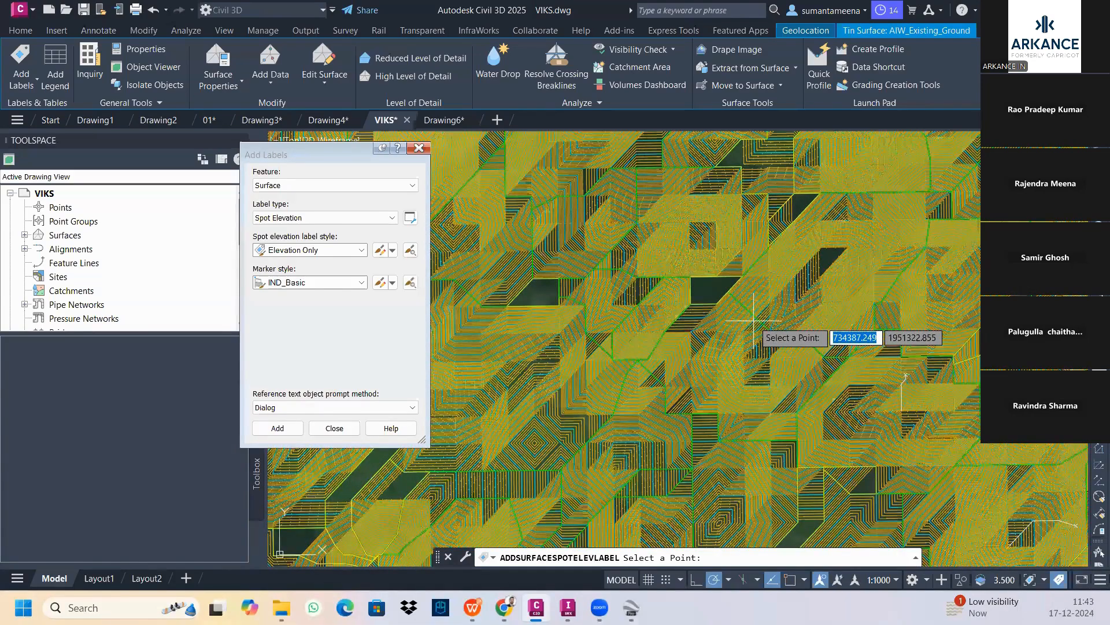
scroll(754, 319, "up", 3)
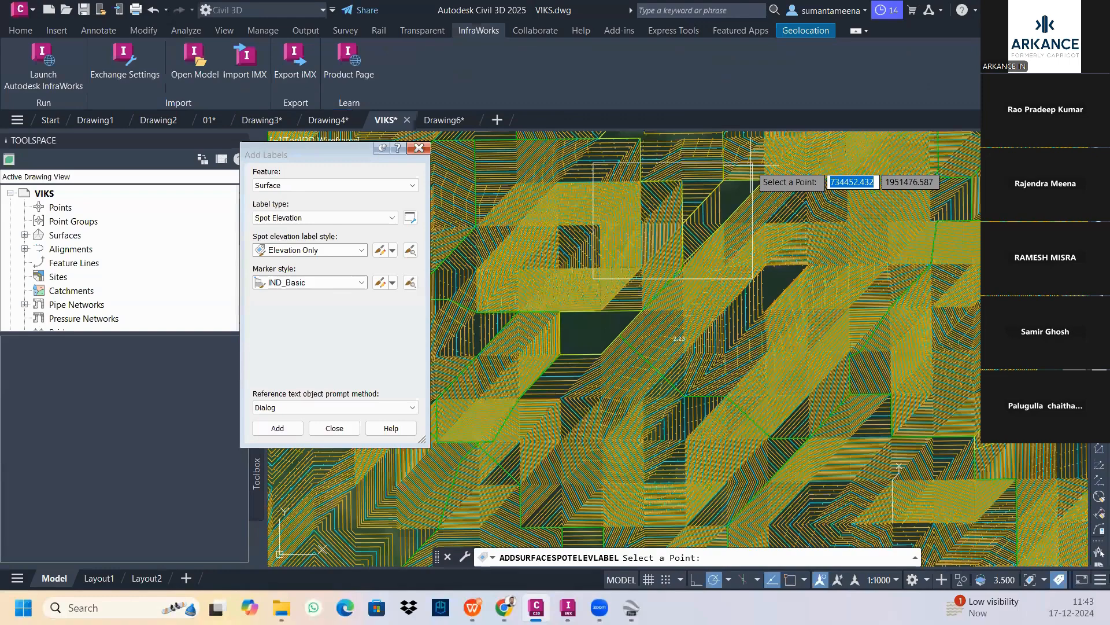
scroll(751, 166, "up", 4)
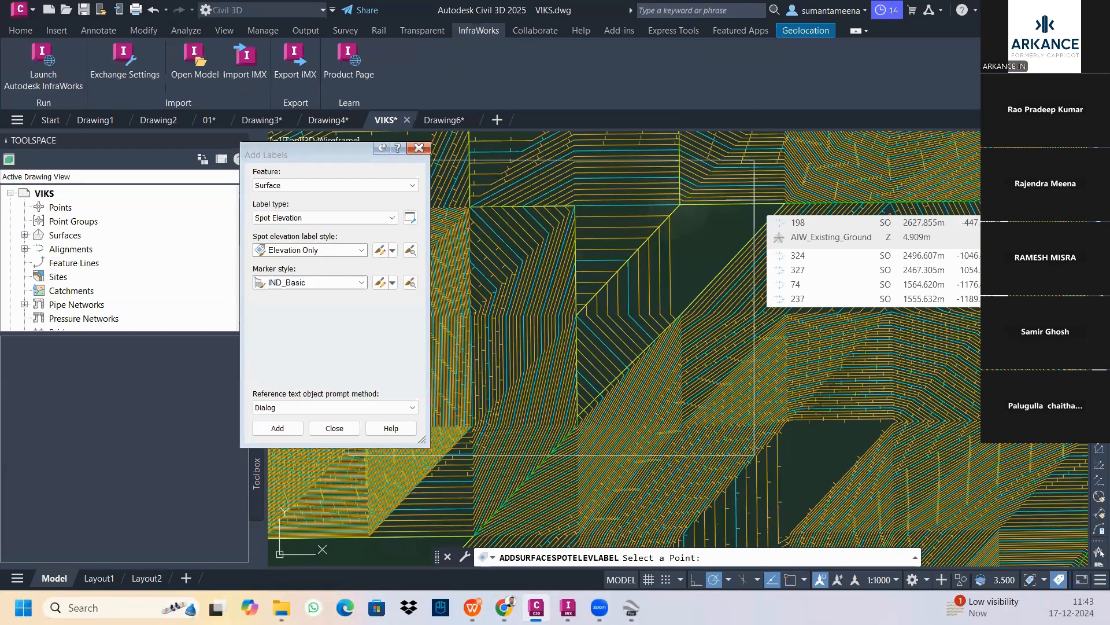
scroll(754, 200, "down", 3)
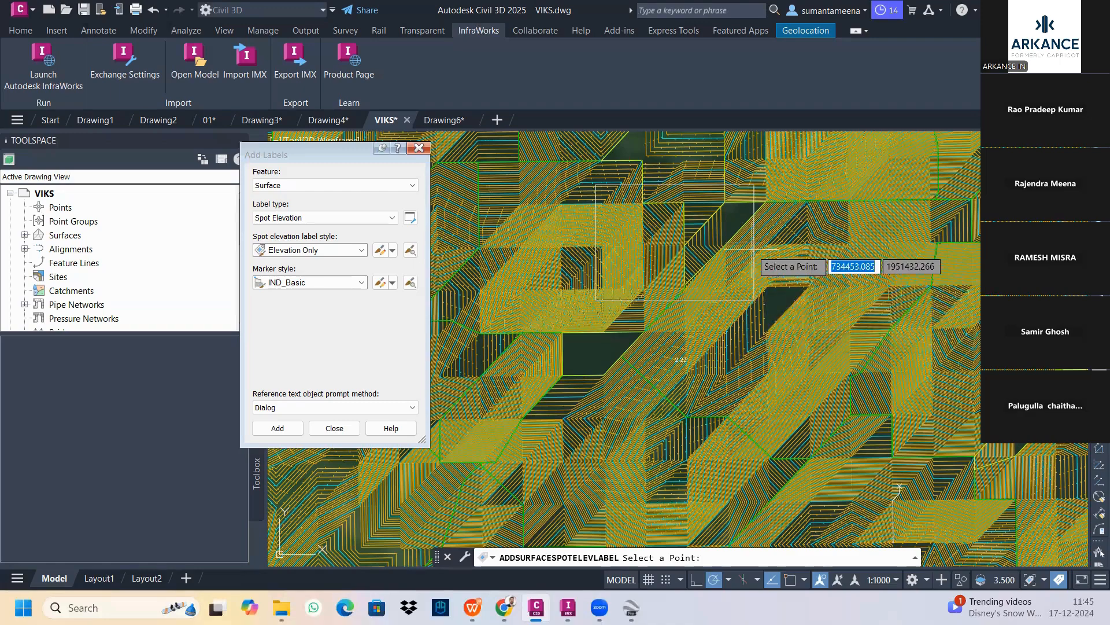
scroll(751, 250, "down", 5)
scroll(740, 250, "down", 5)
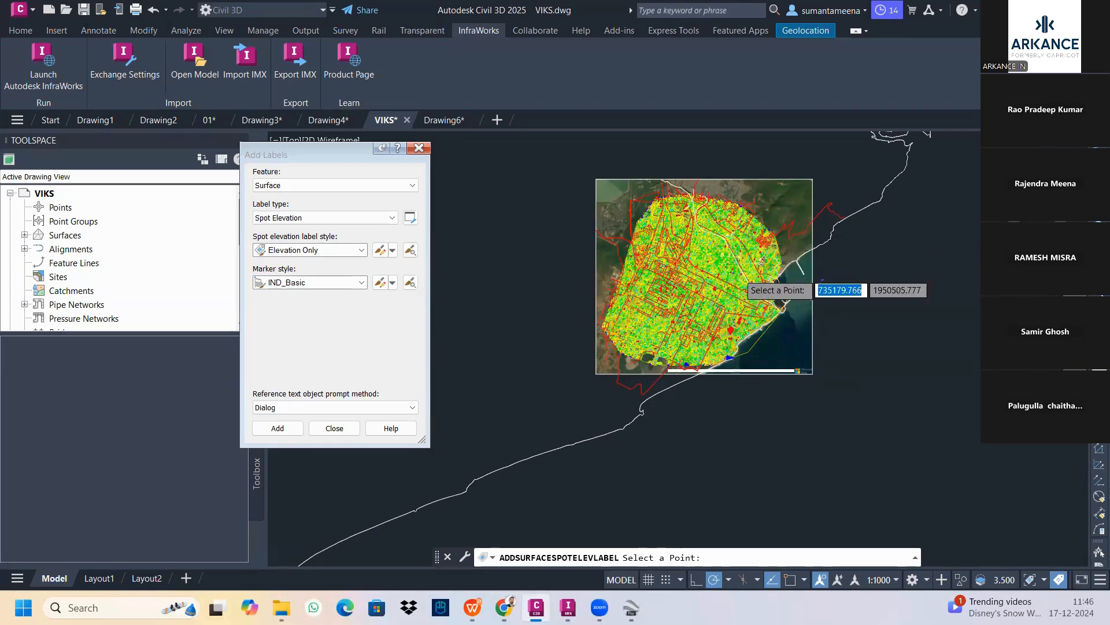
scroll(742, 277, "up", 2)
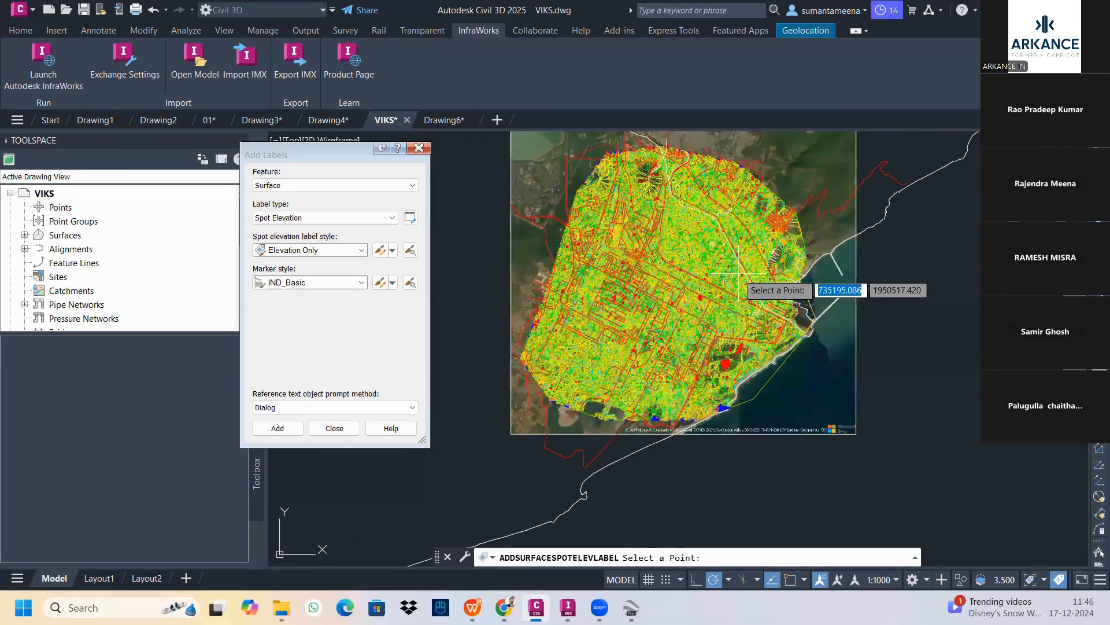
scroll(739, 274, "up", 2)
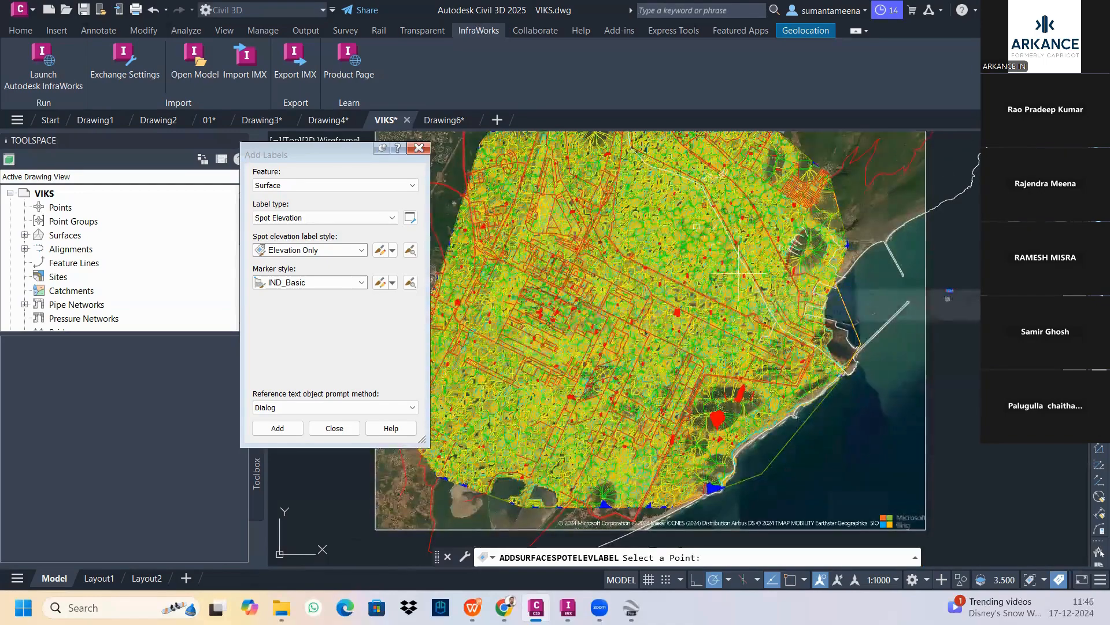
left_click(418, 147)
scroll(955, 296, "up", 6)
key("Escape")
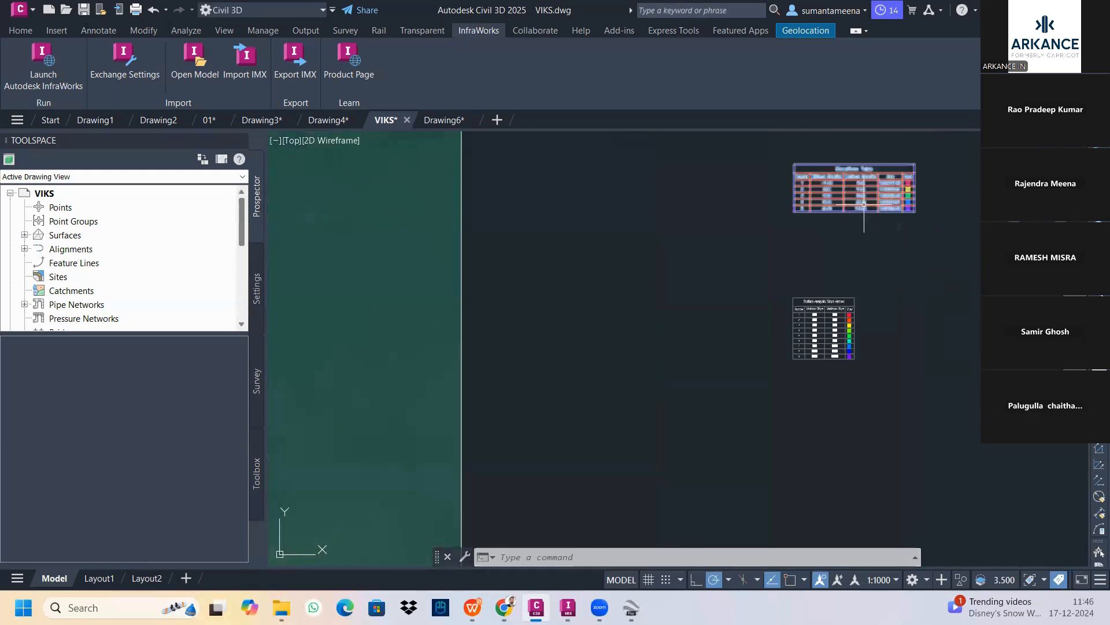
Examine the elevation ranges and areas in the Elevations Table beside the site and compare them with the whole surface.
scroll(863, 206, "up", 1)
scroll(792, 308, "up", 4)
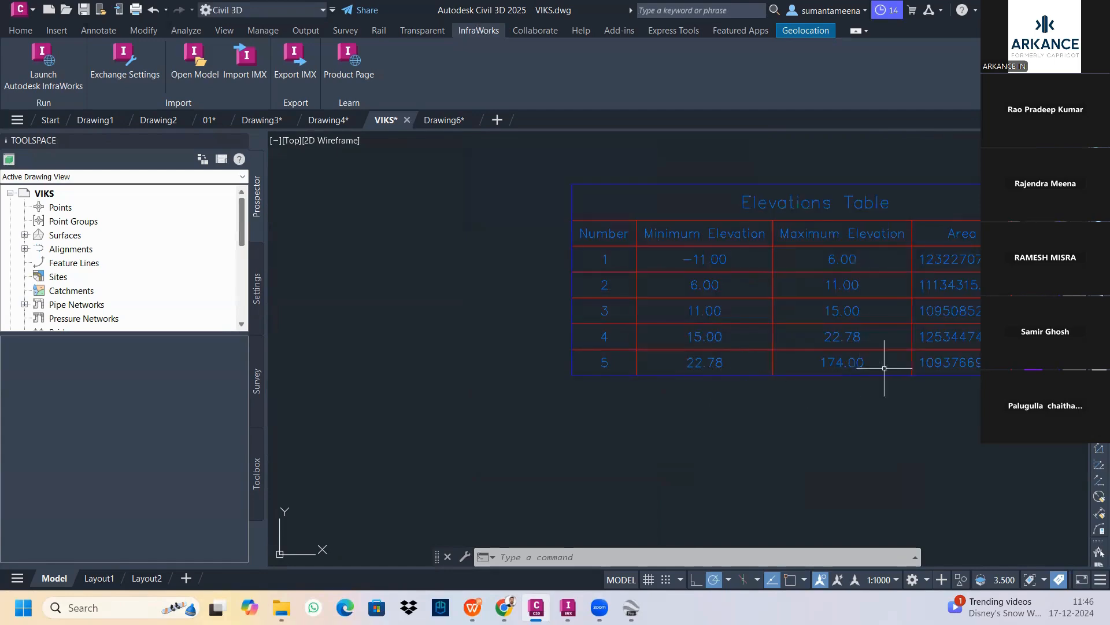
scroll(665, 373, "down", 5)
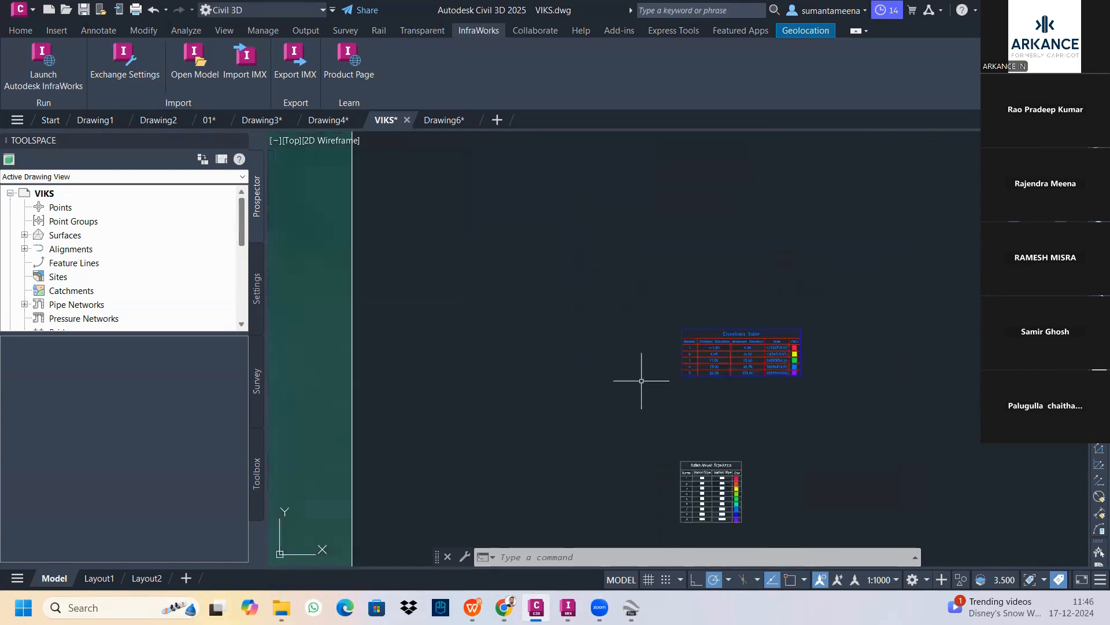
mouse_move(582, 384)
middle_mouse_down()
mouse_move(673, 387)
mouse_move(1073, 342)
middle_mouse_up()
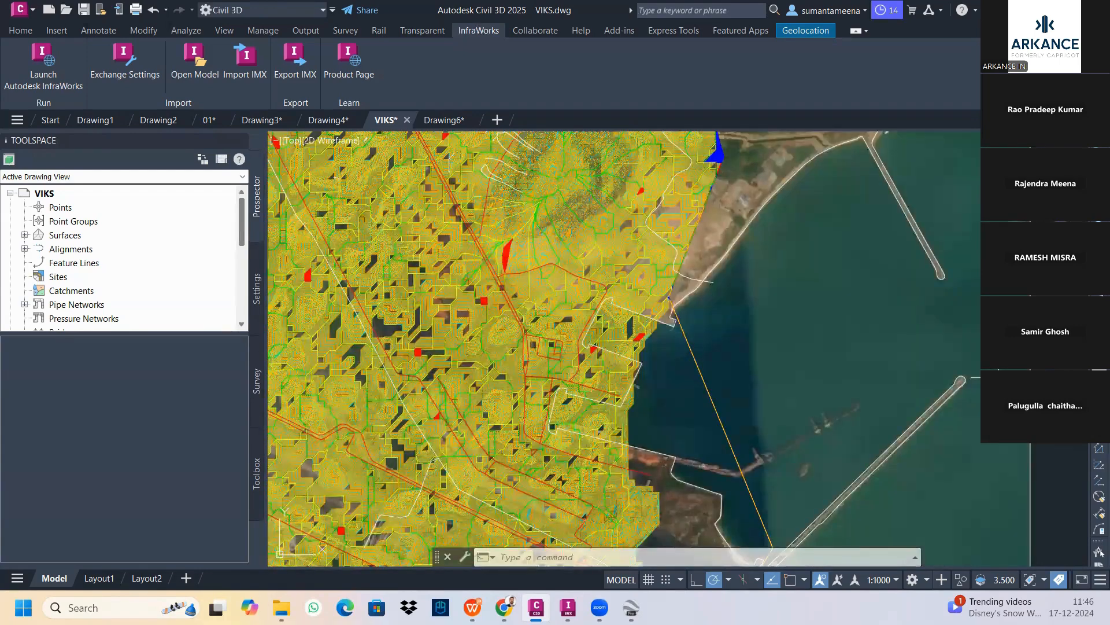
scroll(572, 504, "down", 1)
middle_click_drag(573, 504, 738, 299)
scroll(737, 299, "down", 6)
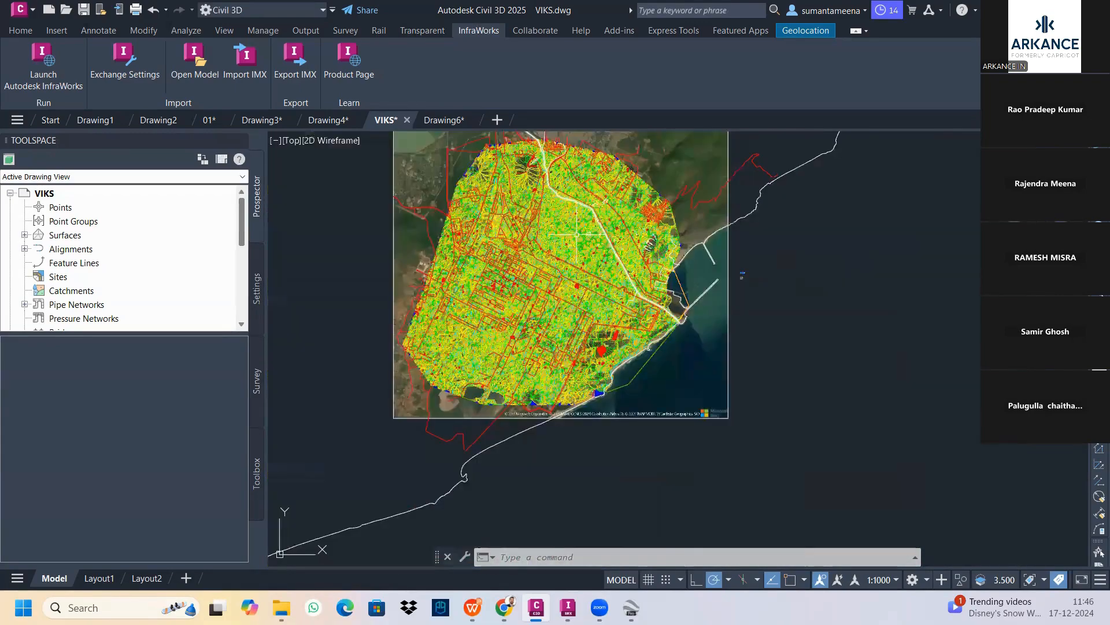
scroll(743, 277, "up", 10)
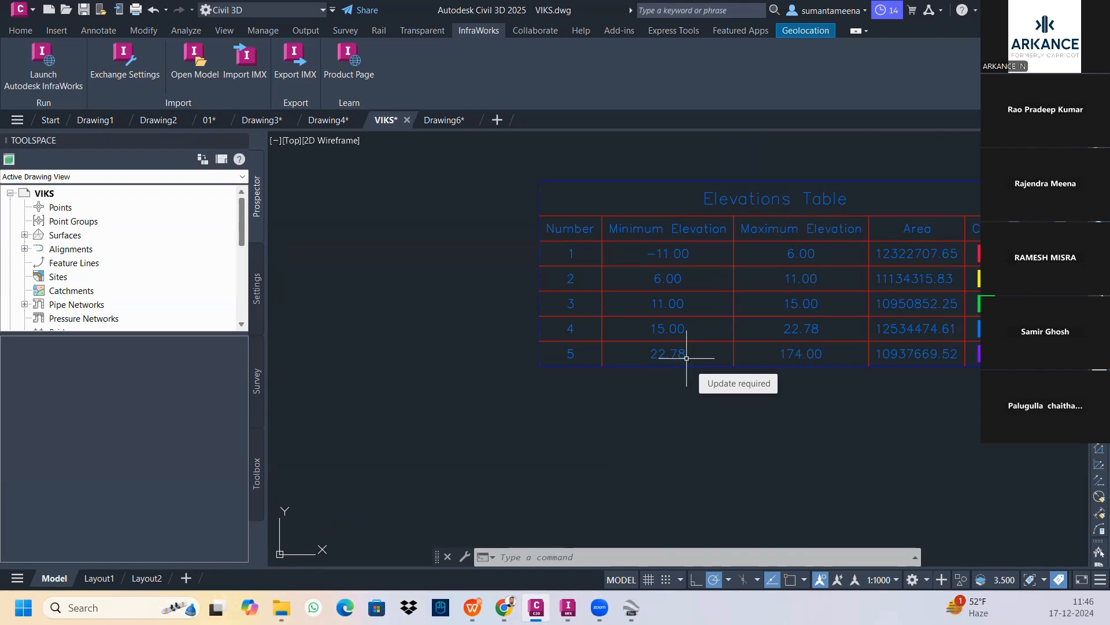
scroll(628, 304, "down", 5)
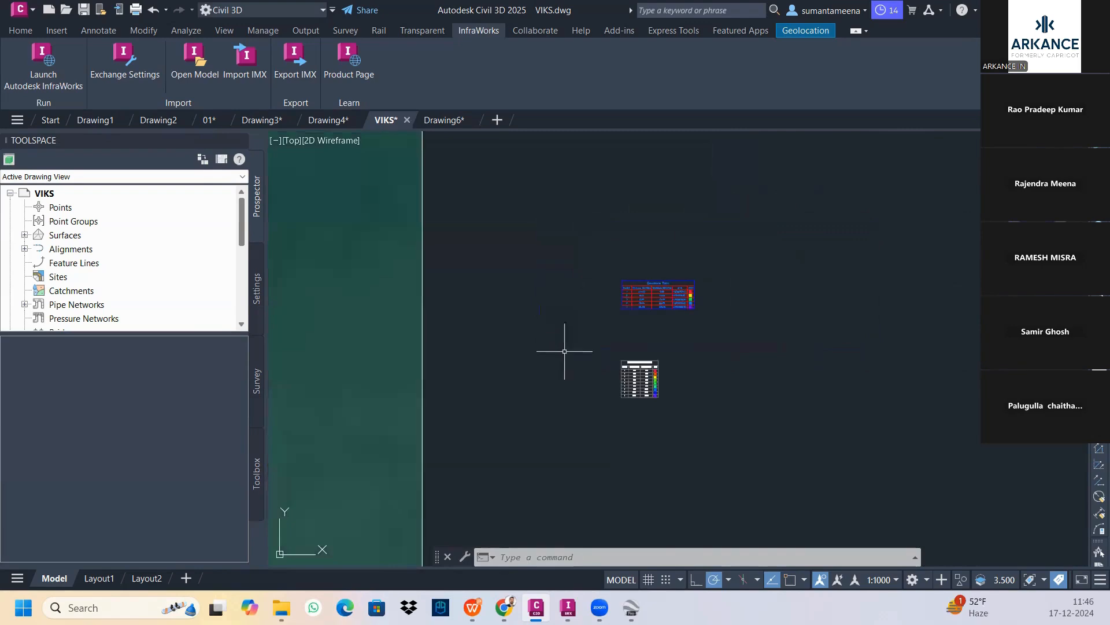
Examine the red and blue watershed areas around the hills and along the coast of the VIKS existing ground.
mouse_move(435, 441)
middle_mouse_down()
mouse_move(470, 397)
mouse_move(700, 374)
middle_mouse_up()
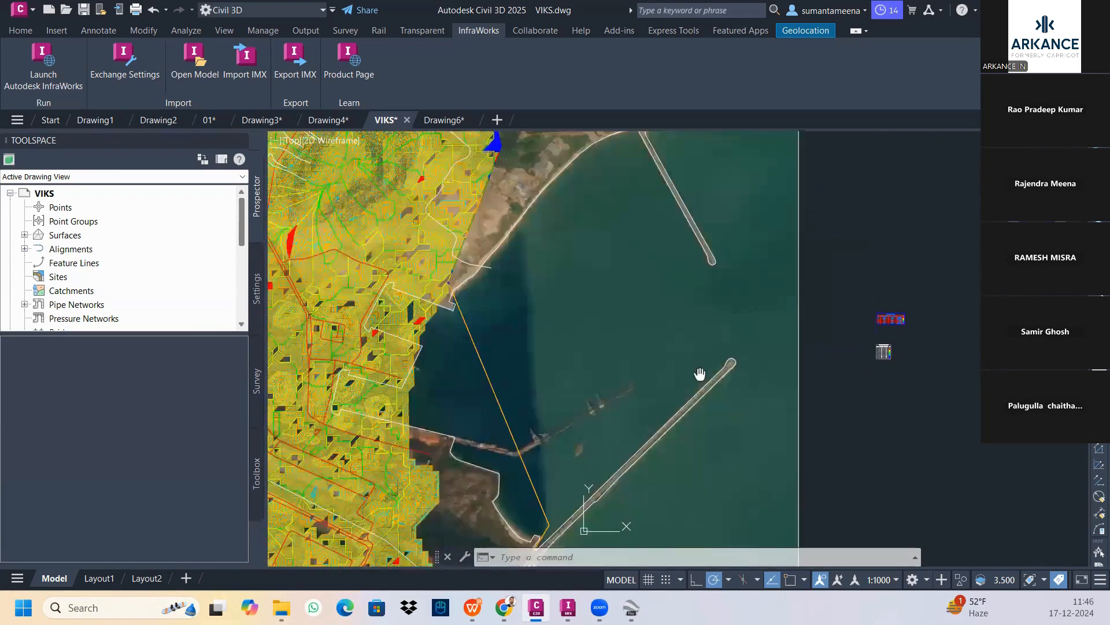
scroll(581, 372, "down", 4)
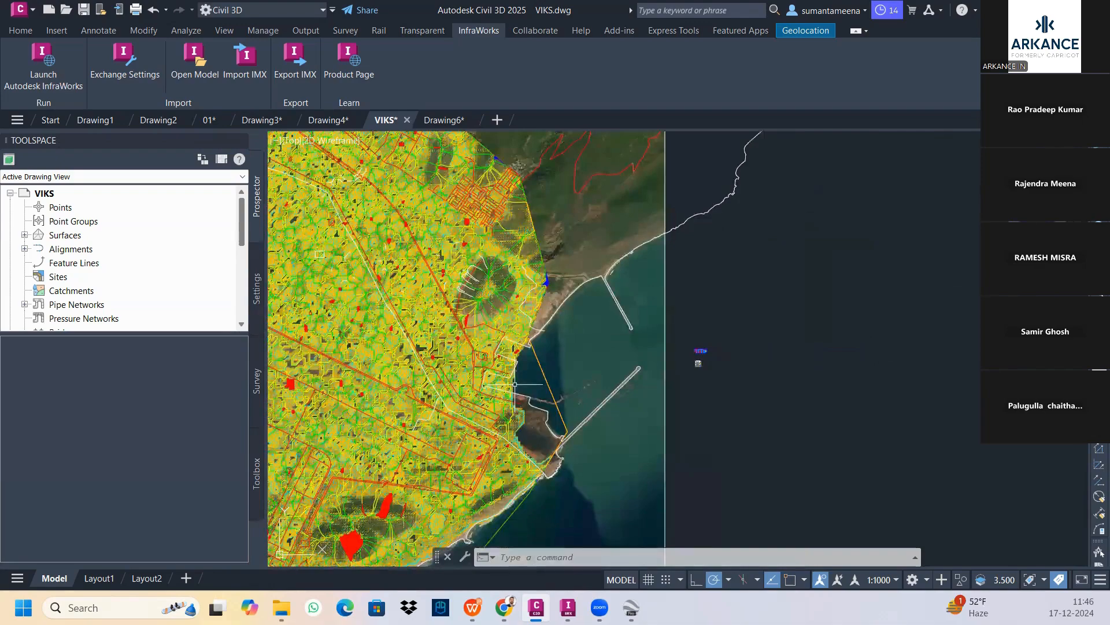
middle_click_drag(515, 383, 744, 292)
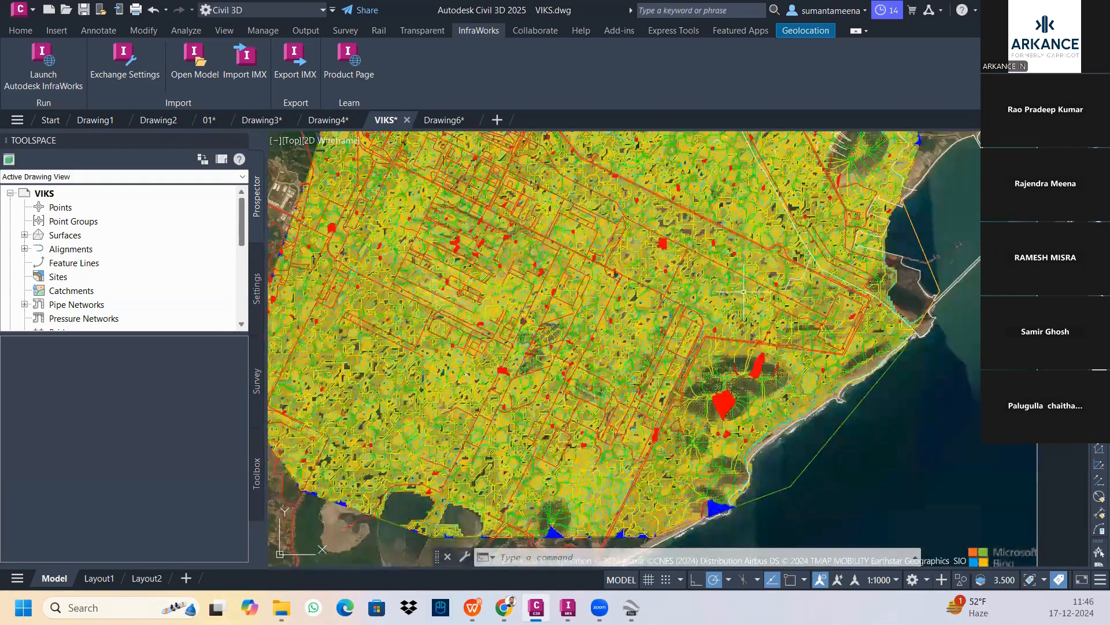
scroll(727, 446, "up", 4)
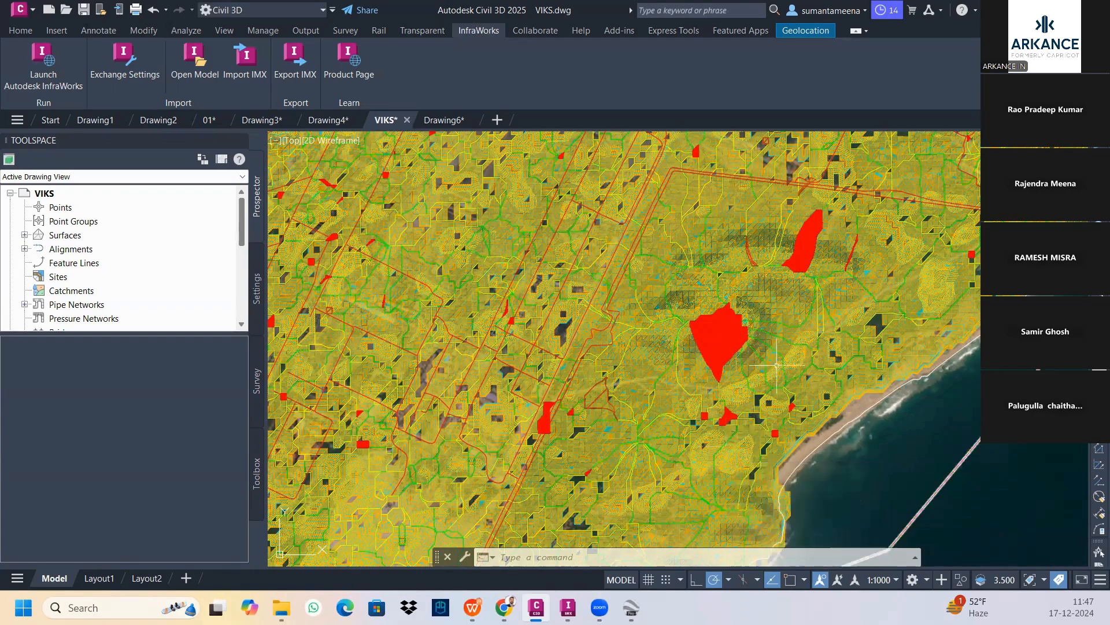
scroll(776, 367, "down", 4)
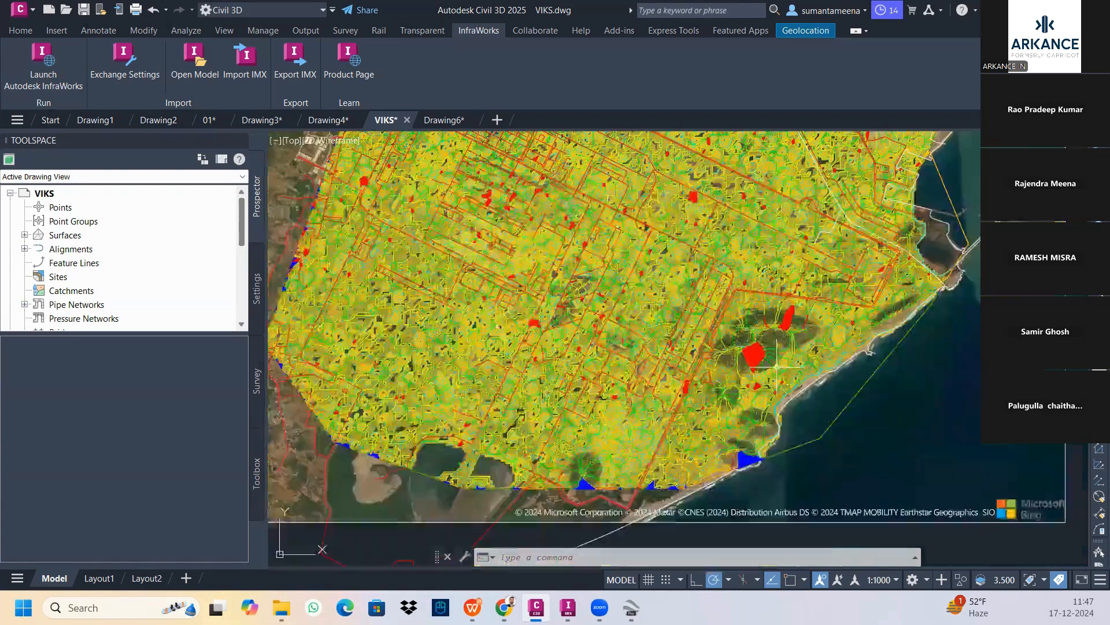
scroll(717, 431, "down", 2)
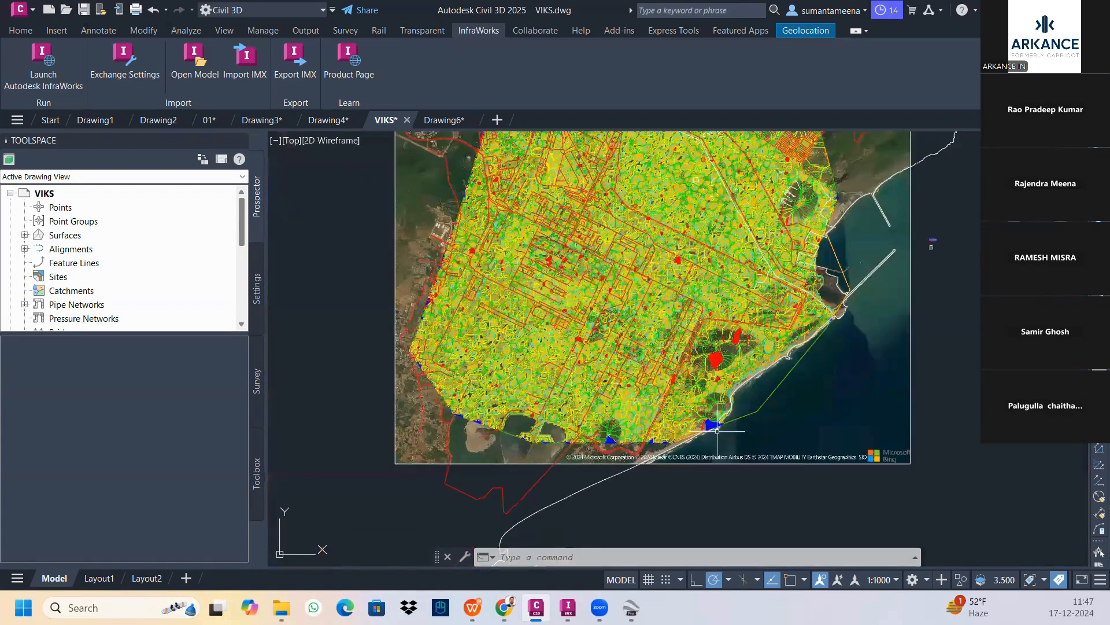
scroll(717, 431, "up", 5)
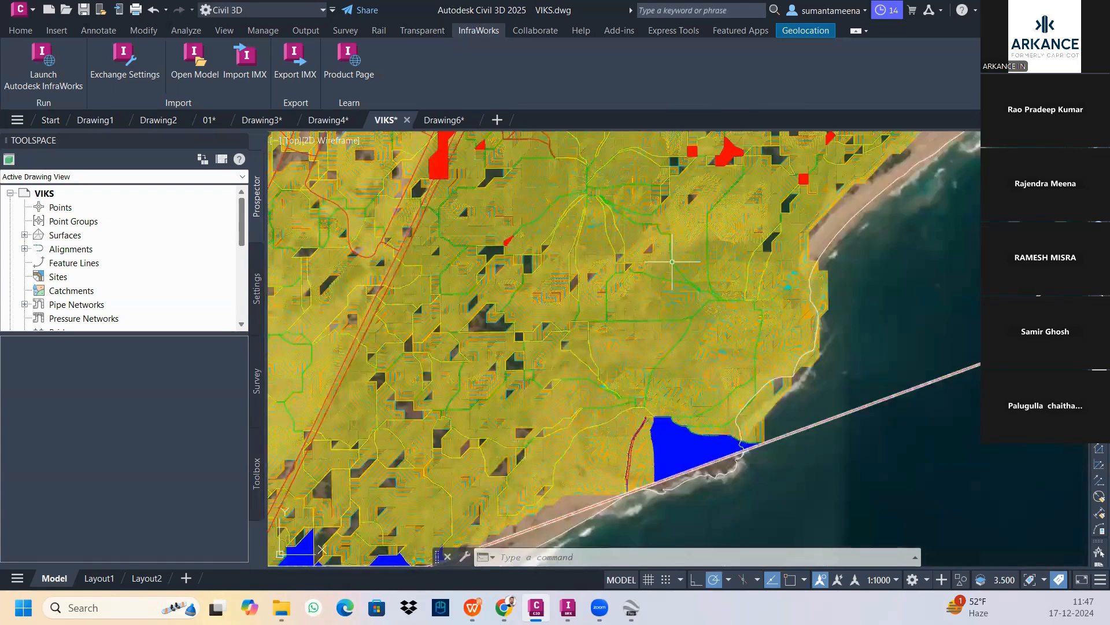
Examine the existing ground's watersheds and contours inland around the diagonal roads and at the drawn white rectangle.
scroll(672, 261, "up", 2)
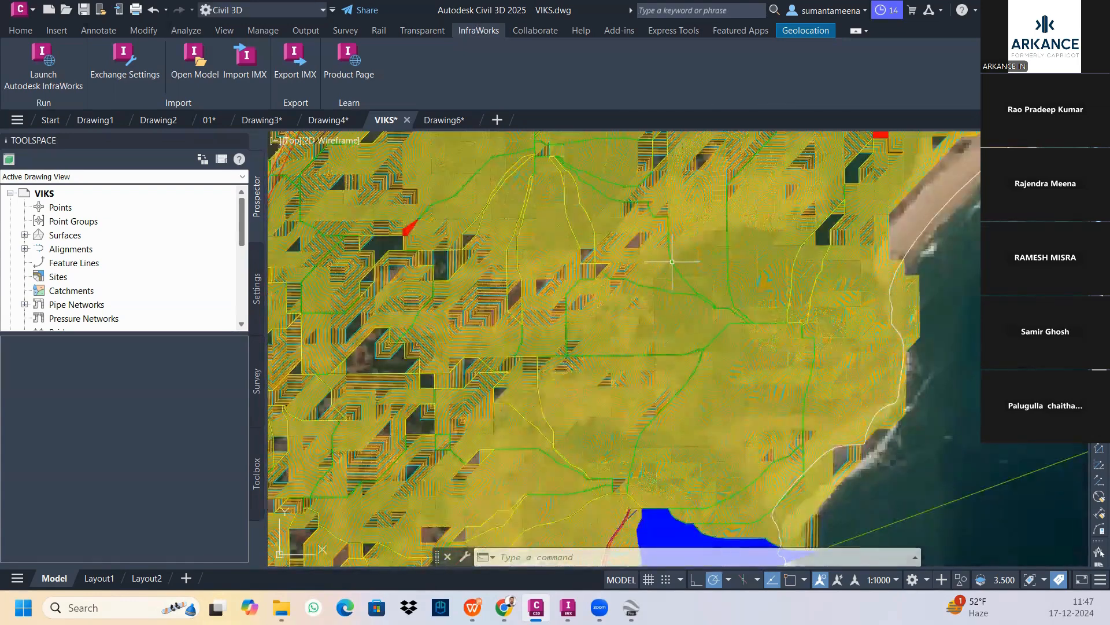
middle_click_drag(672, 261, 677, 327)
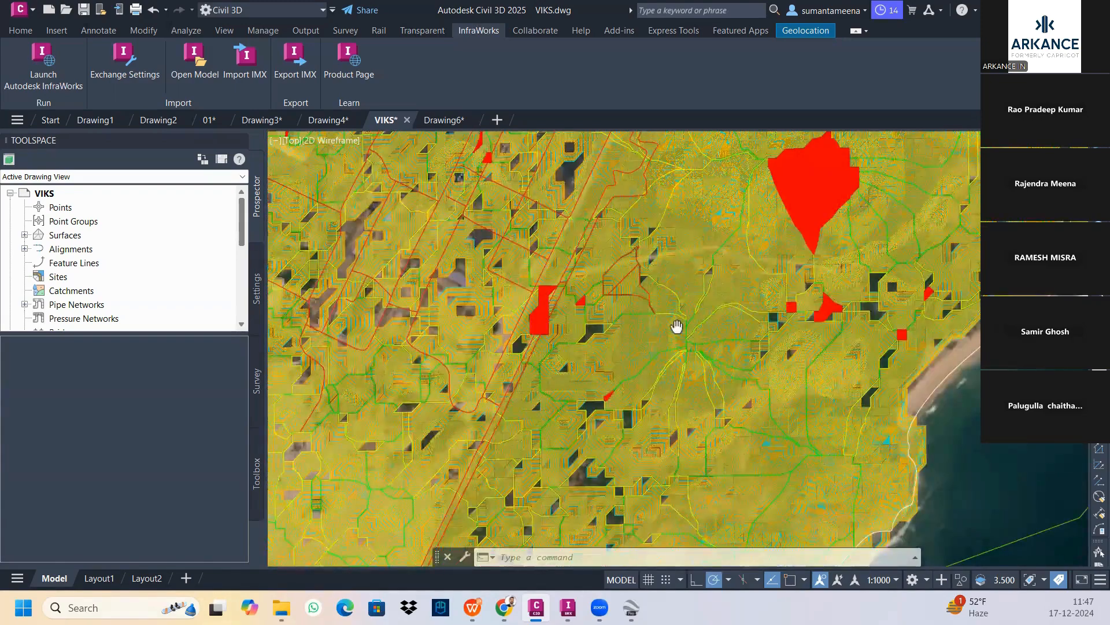
scroll(722, 270, "up", 3)
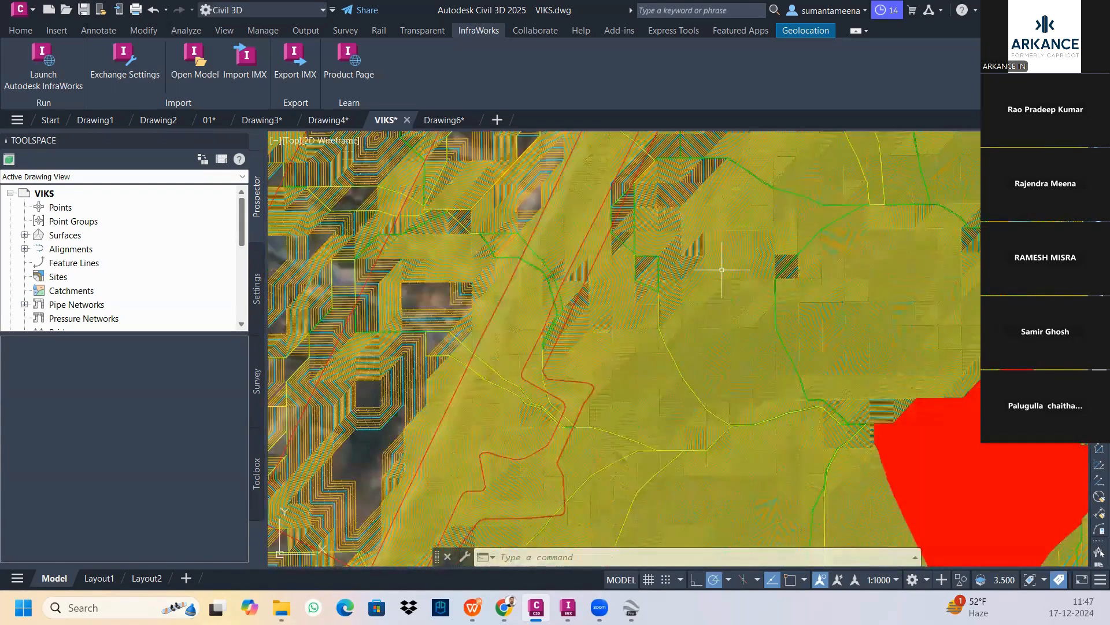
scroll(718, 379, "down", 2)
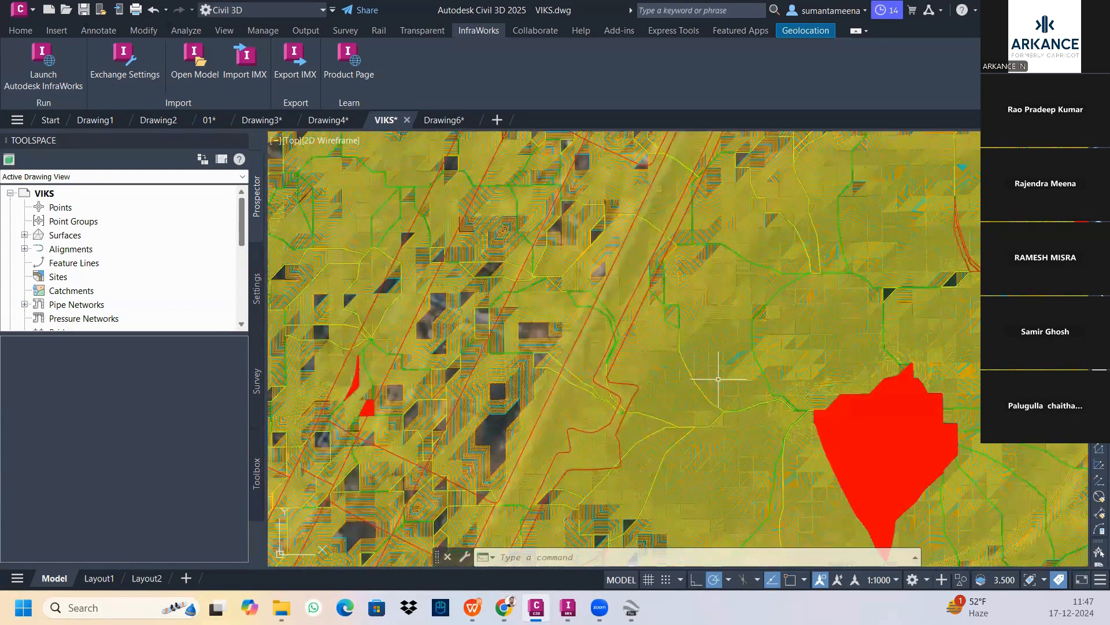
scroll(718, 379, "down", 5)
middle_click_drag(718, 378, 650, 267)
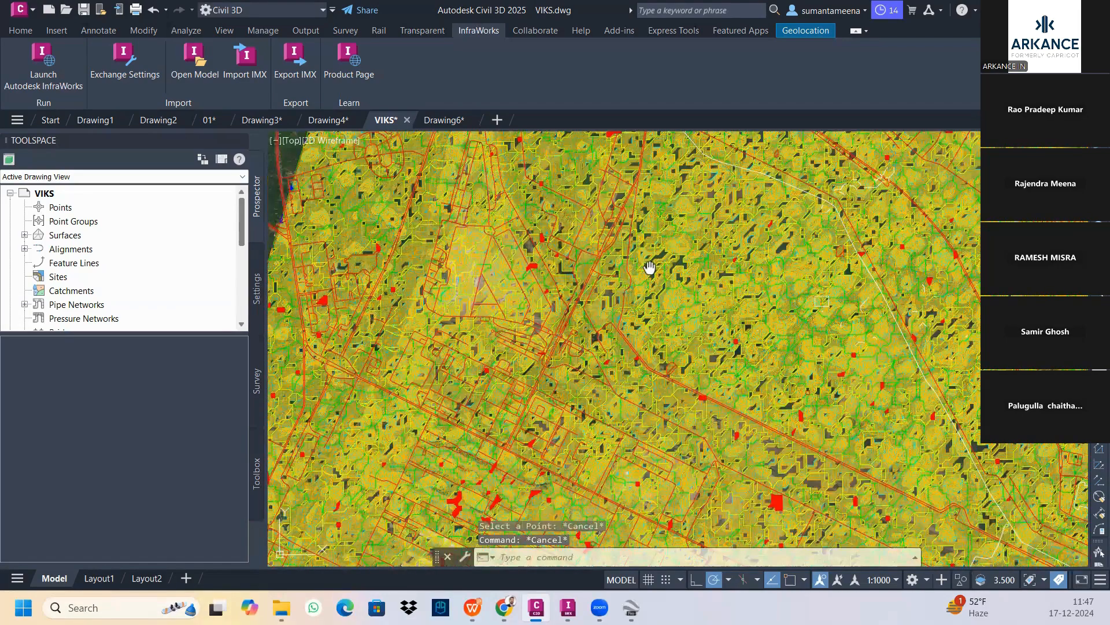
scroll(717, 372, "up", 10)
key("Escape")
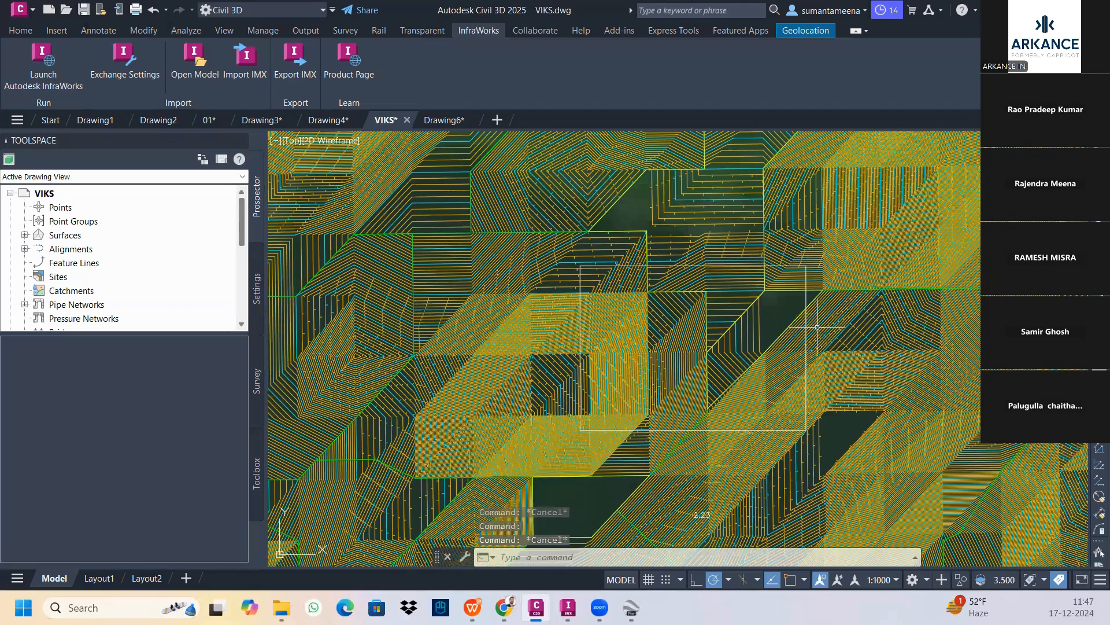
Start adding surface spot elevation labels with the Elevation Only label style and the IND_Basic marker style.
left_click(15, 34)
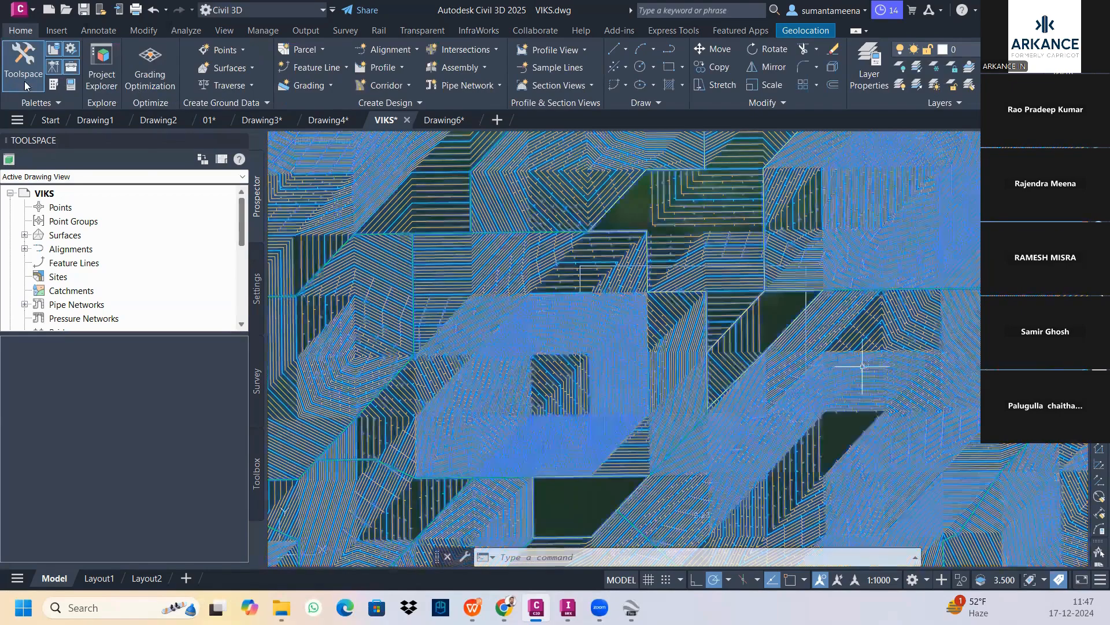
left_click(18, 78)
left_click(48, 110)
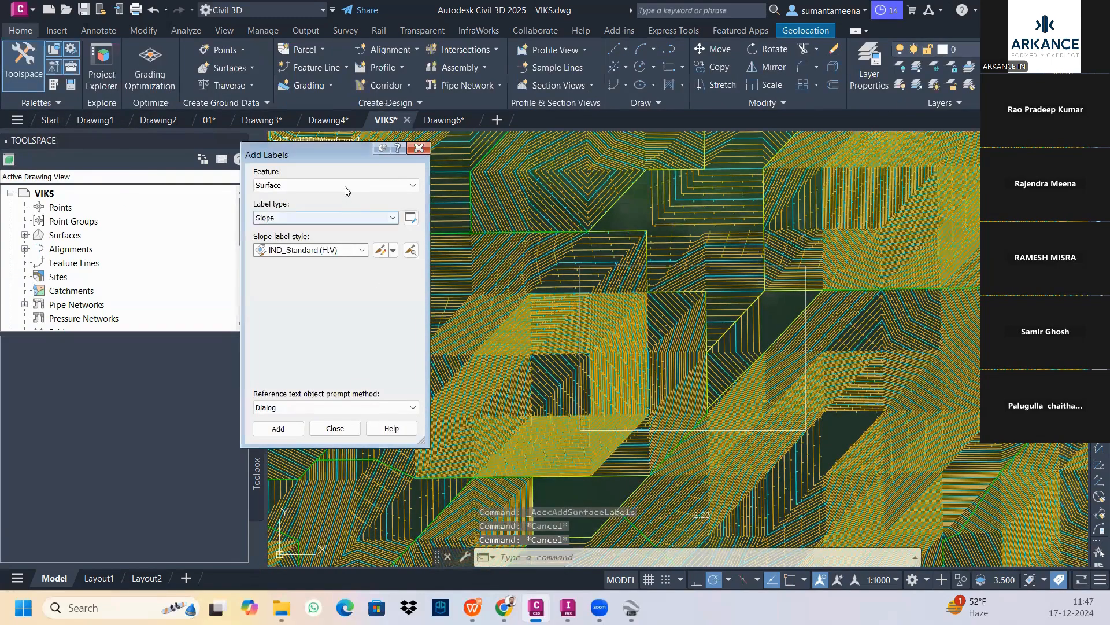
left_click(345, 185)
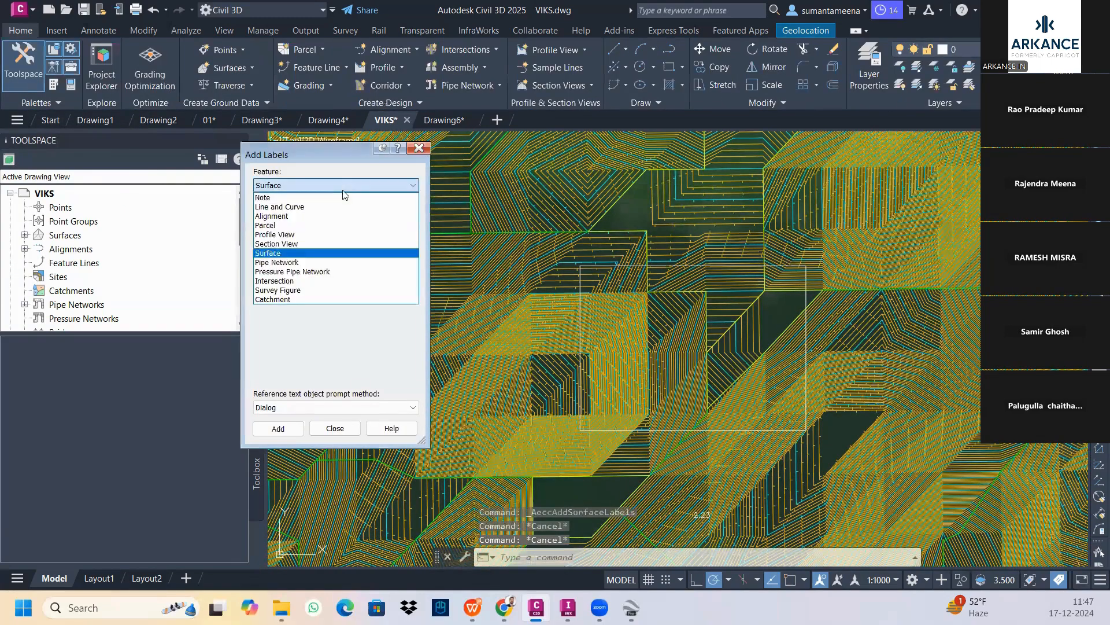
left_click(320, 225)
key("Down")
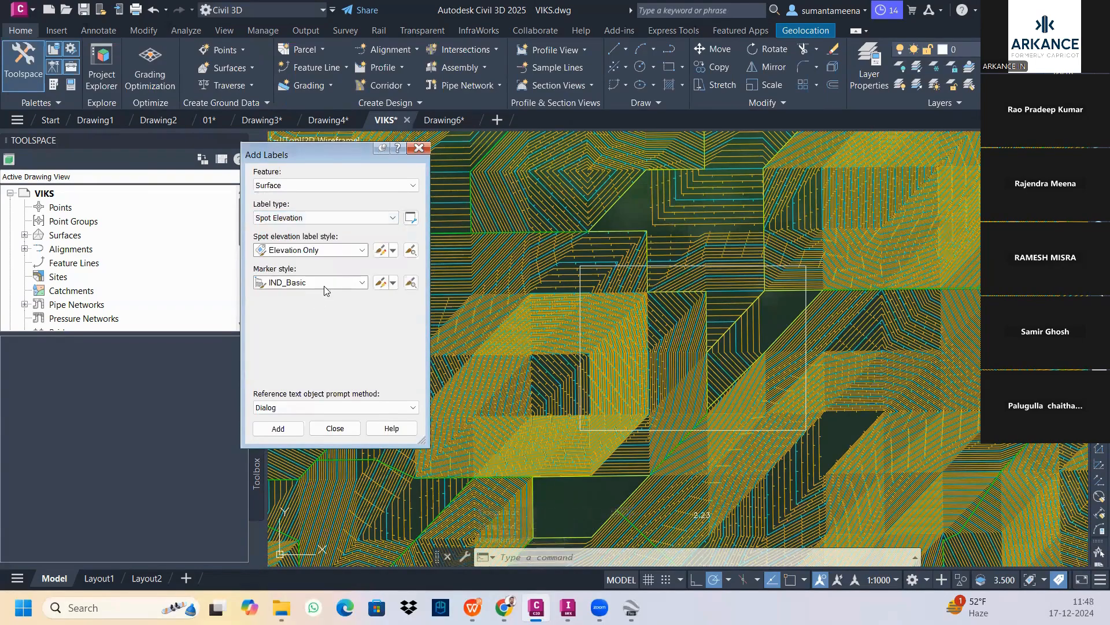
left_click(278, 428)
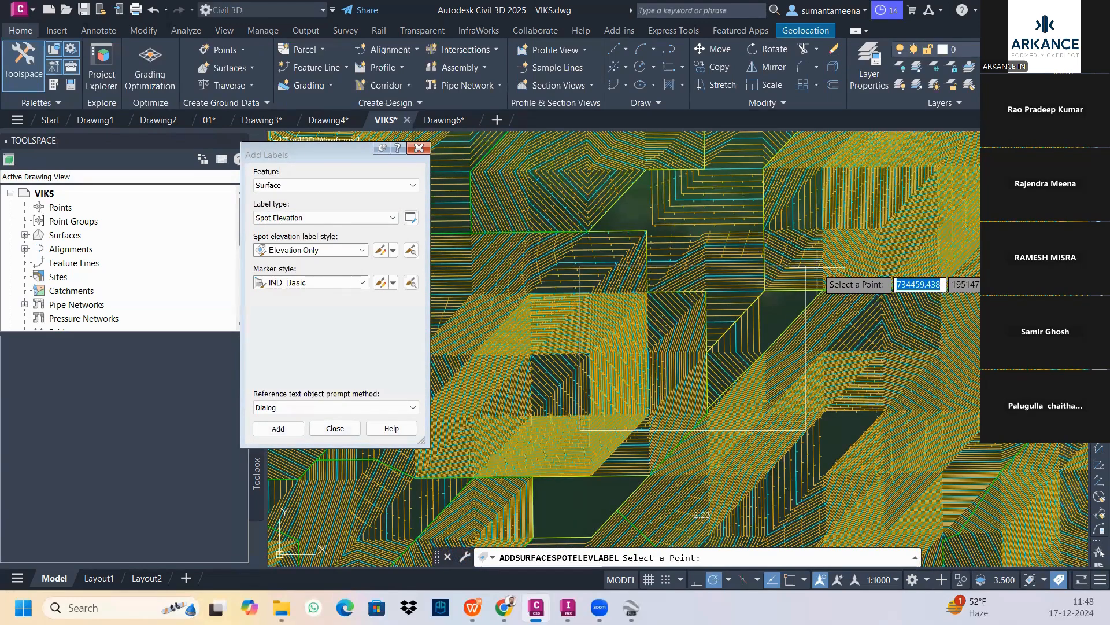
Place spot elevation labels at the four corners of the white rectangle and finish adding labels.
scroll(818, 269, "up", 2)
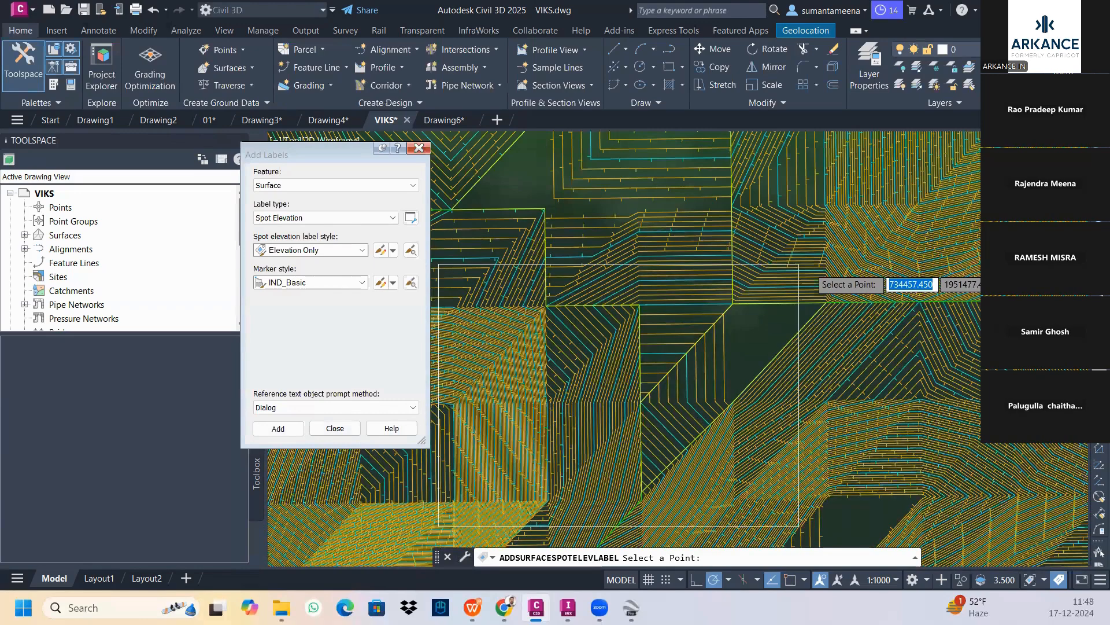
scroll(812, 269, "up", 2)
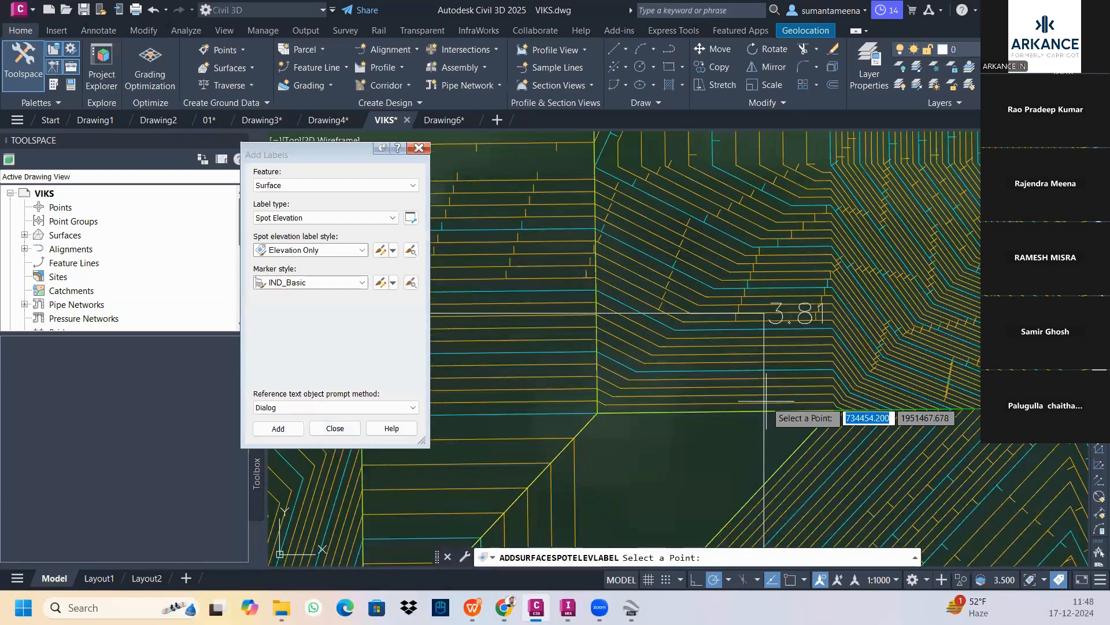
scroll(767, 466, "down", 3)
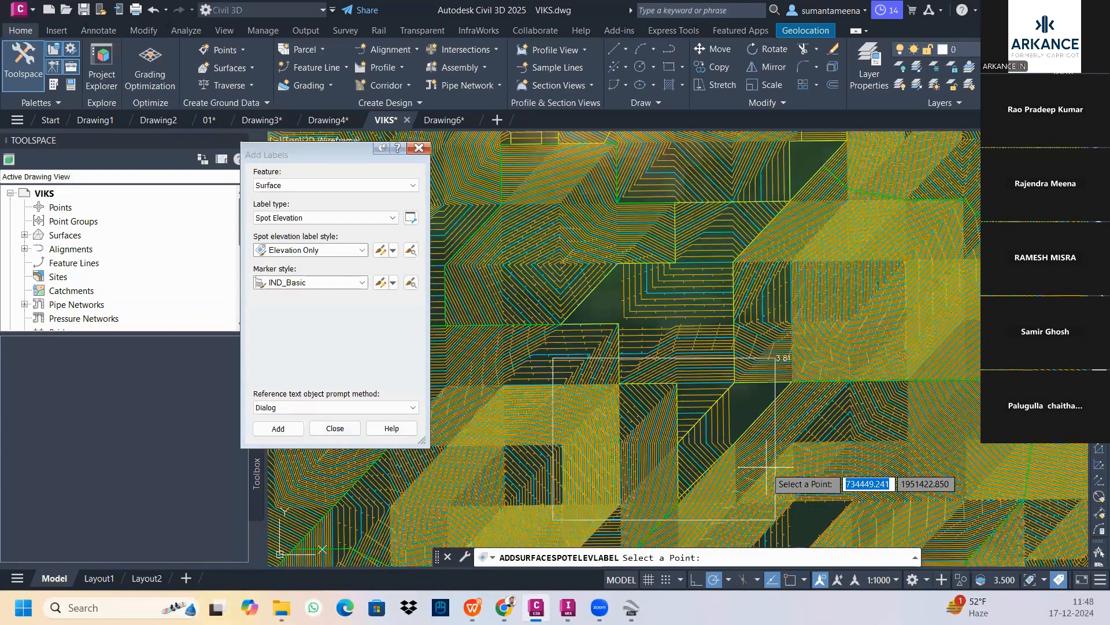
scroll(767, 466, "up", 3)
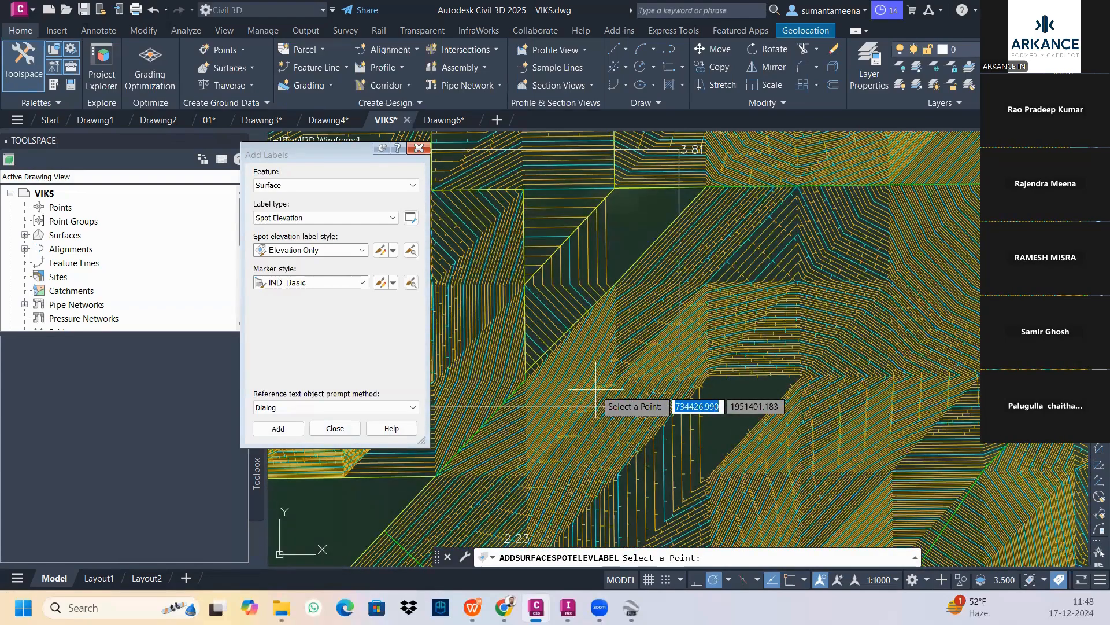
middle_click_drag(596, 389, 843, 384)
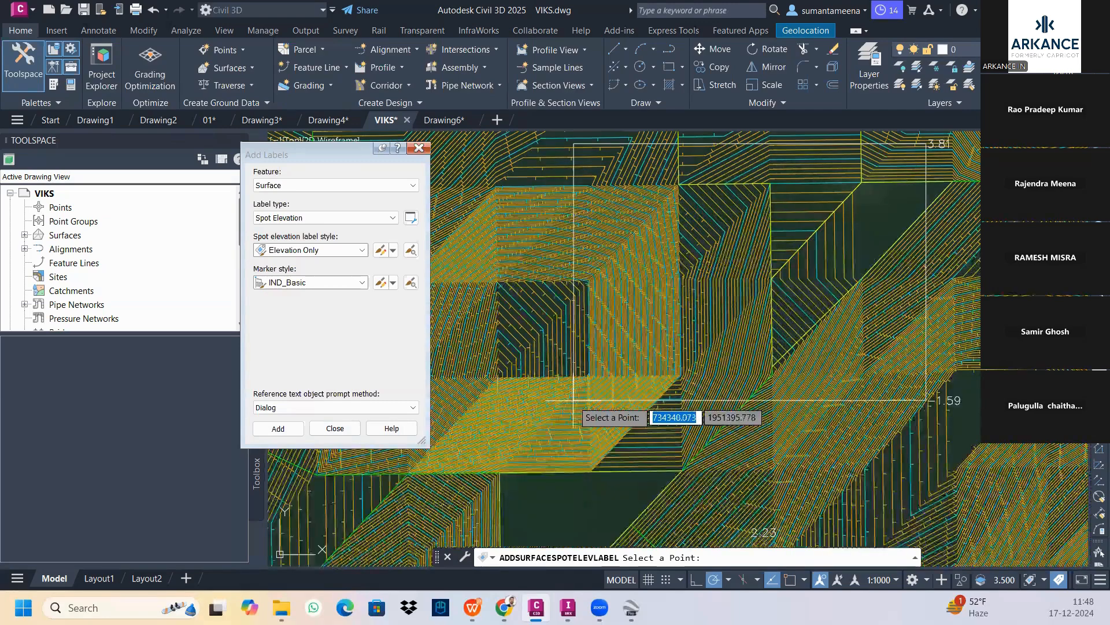
middle_click_drag(574, 144, 596, 235)
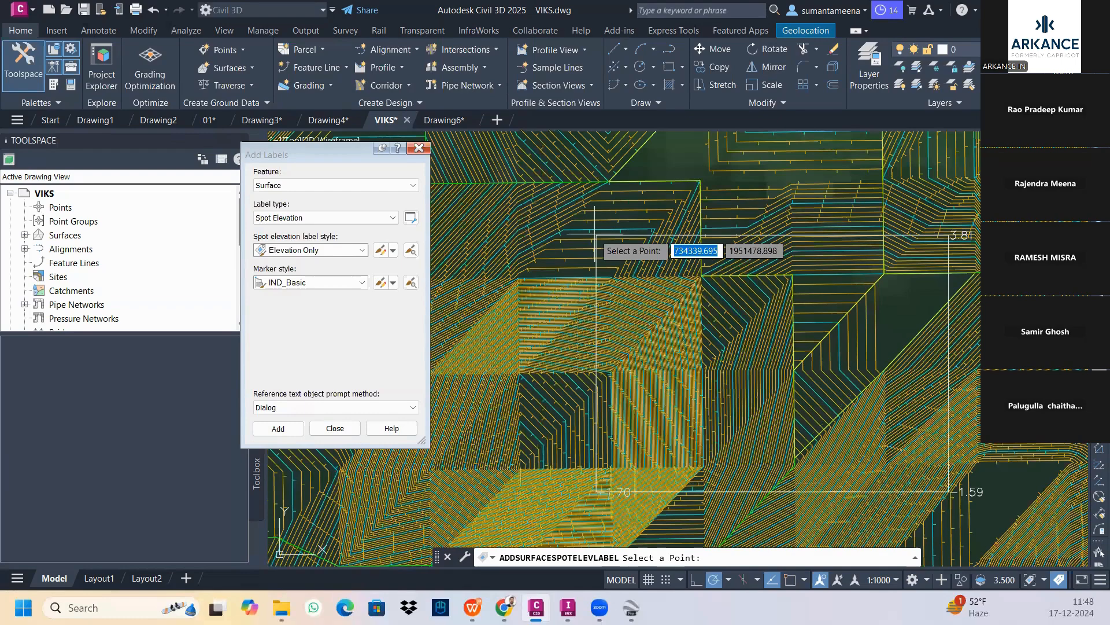
left_click(596, 235)
key("Return")
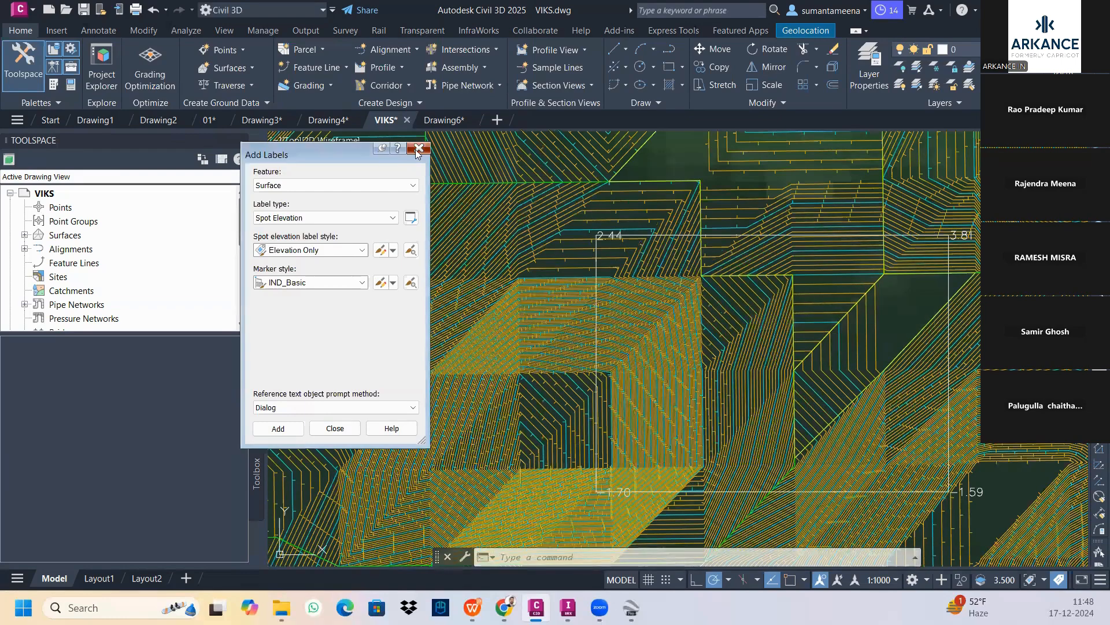
key("Escape")
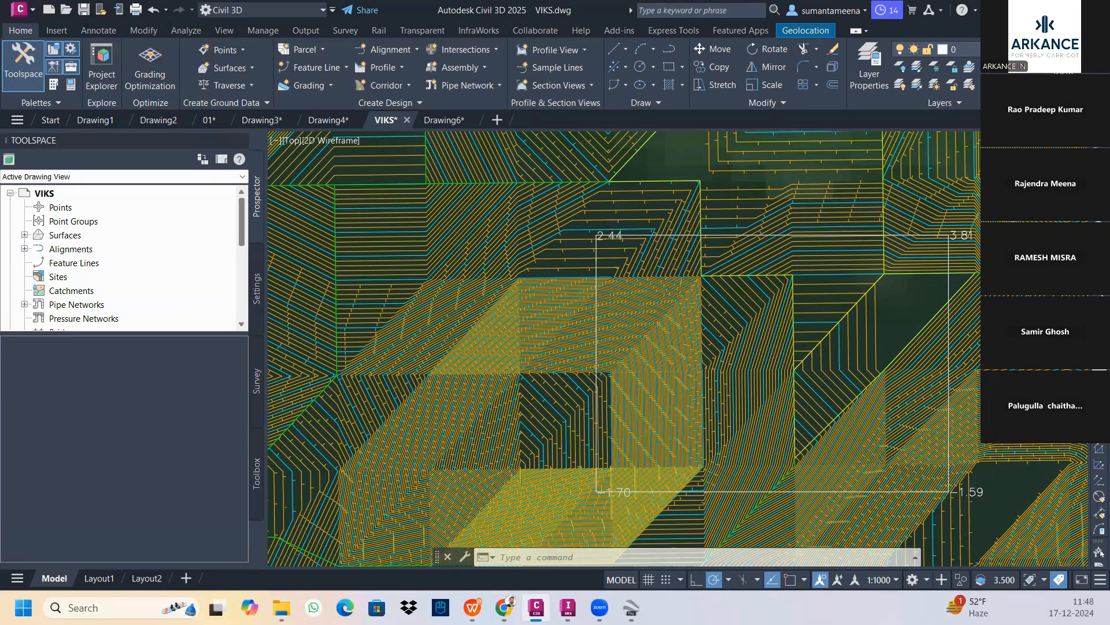
Start adding surface slope labels with the IND_Percent style, using the One-point option.
scroll(798, 359, "down", 2)
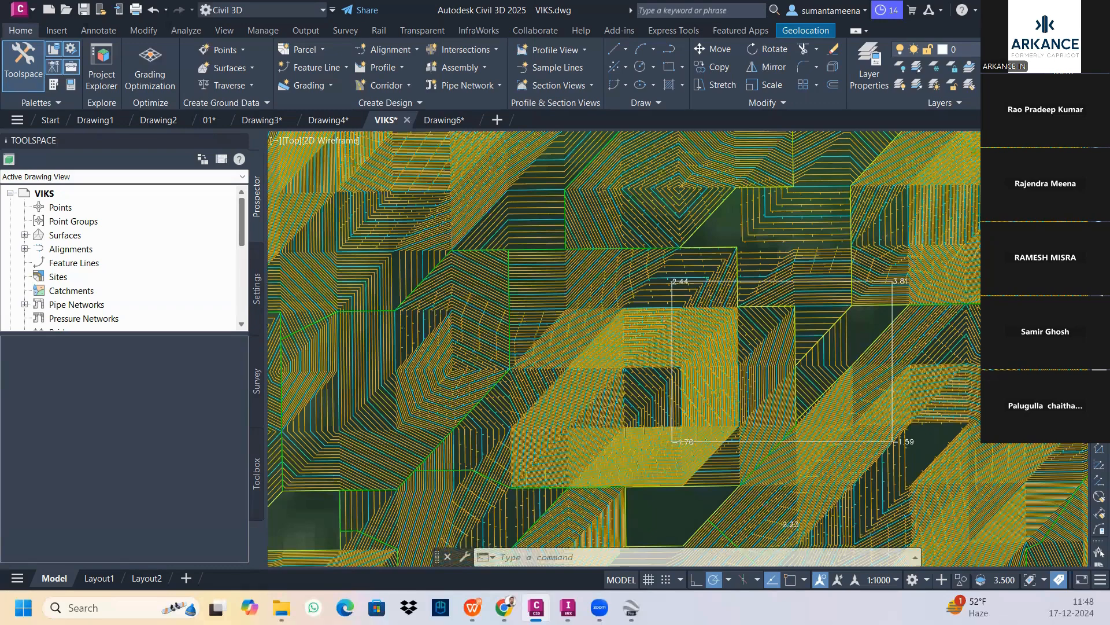
scroll(515, 357, "down", 2)
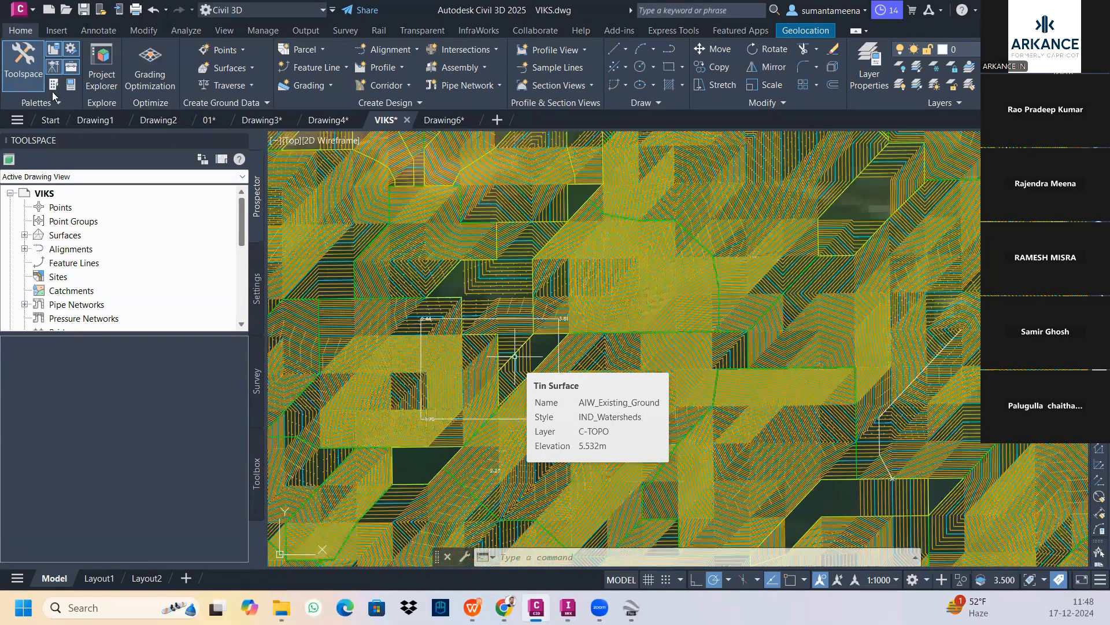
middle_click_drag(515, 356, 636, 304)
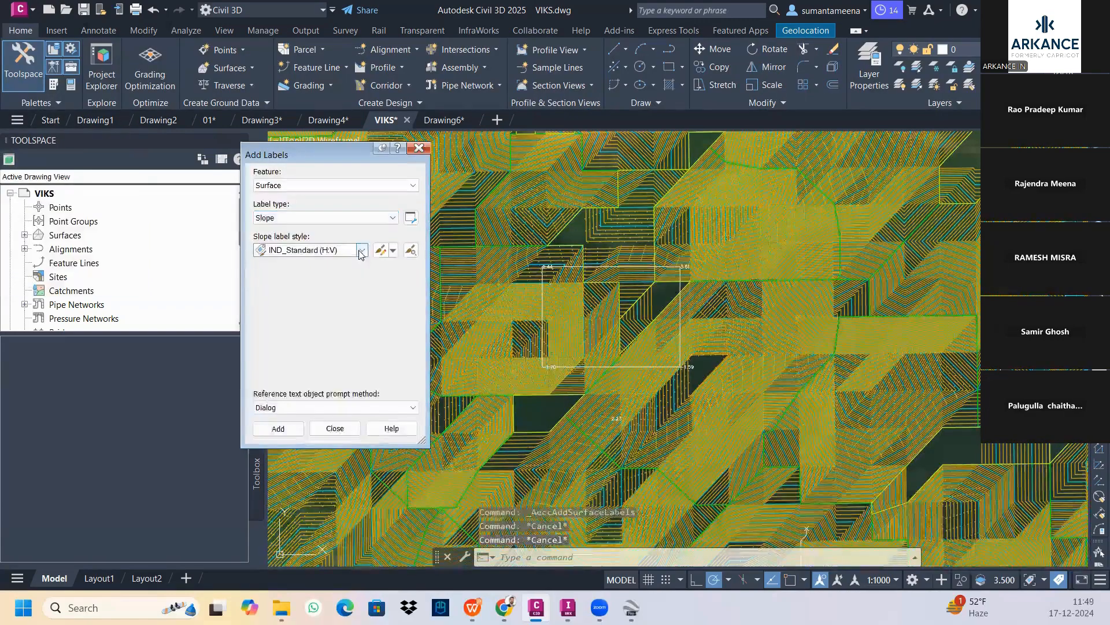
left_click(360, 251)
left_click(304, 287)
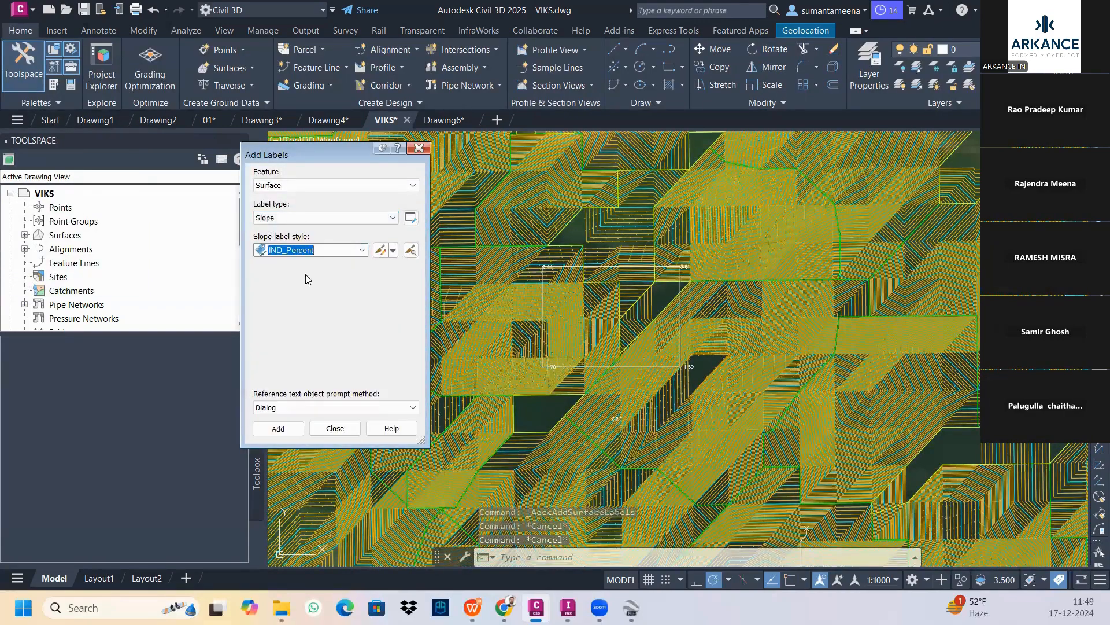
left_click(284, 435)
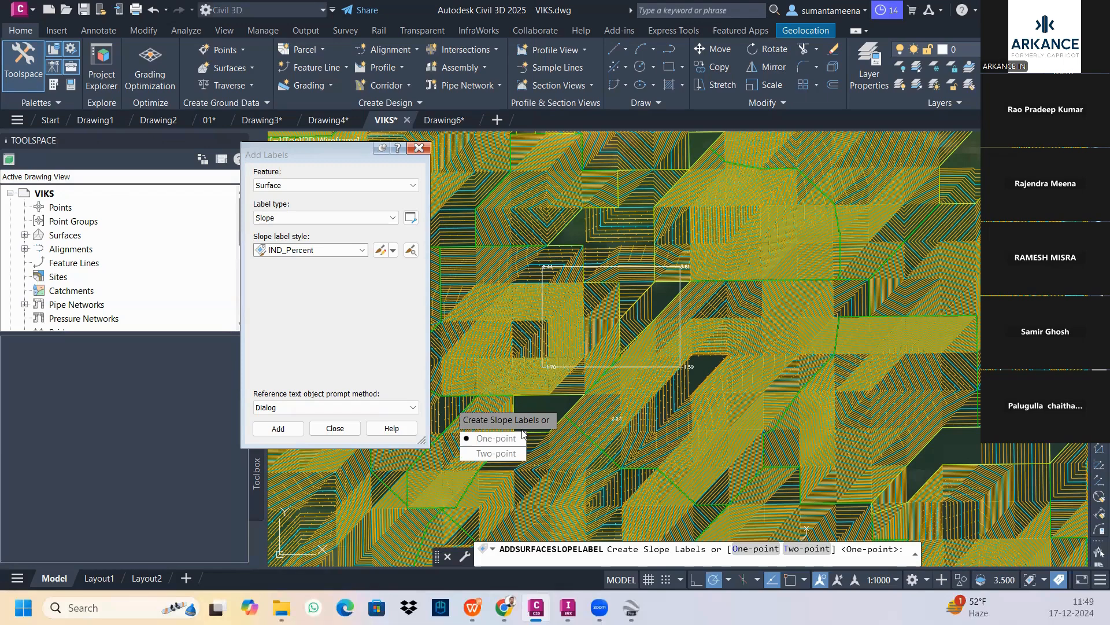
left_click(519, 439)
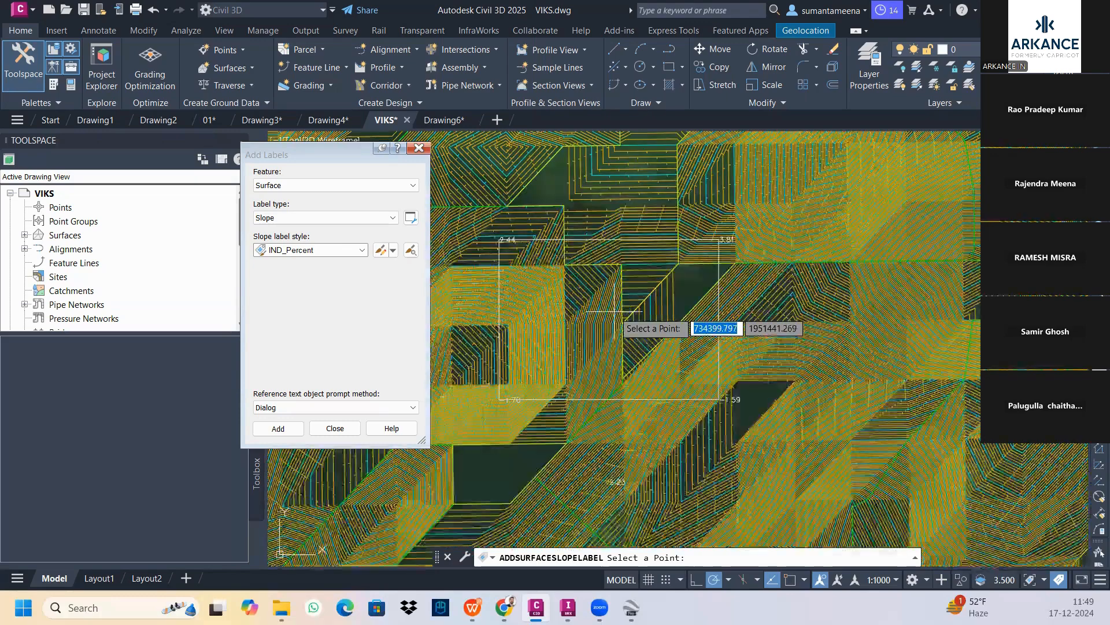
Place one-point percent slope labels on the differently sloping contour faces inside the white rectangle.
scroll(626, 392, "up", 5)
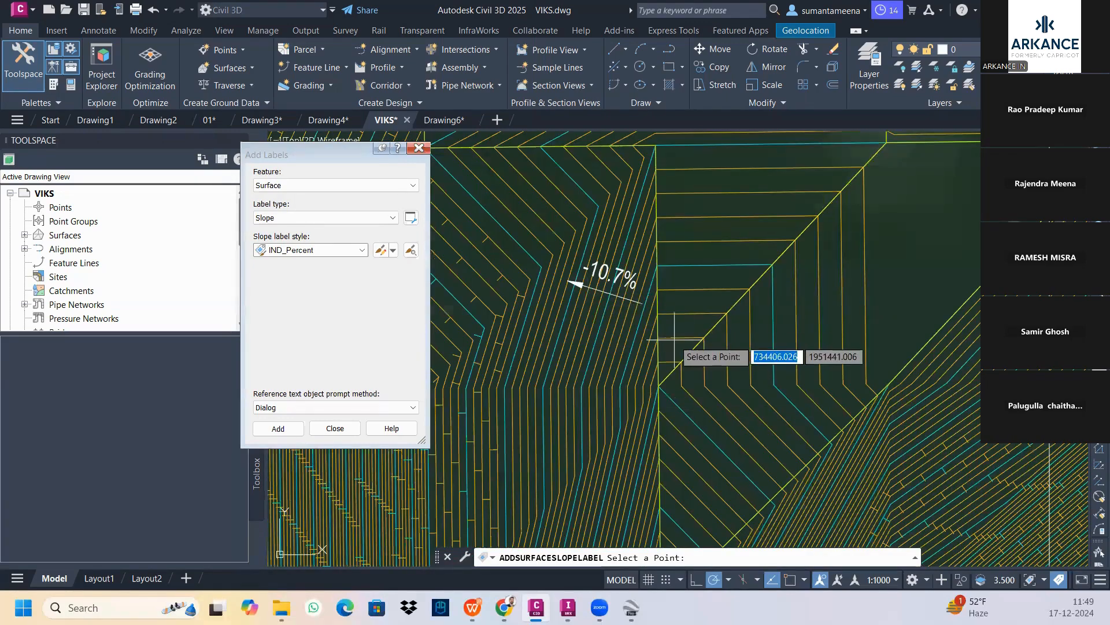
scroll(674, 339, "down", 2)
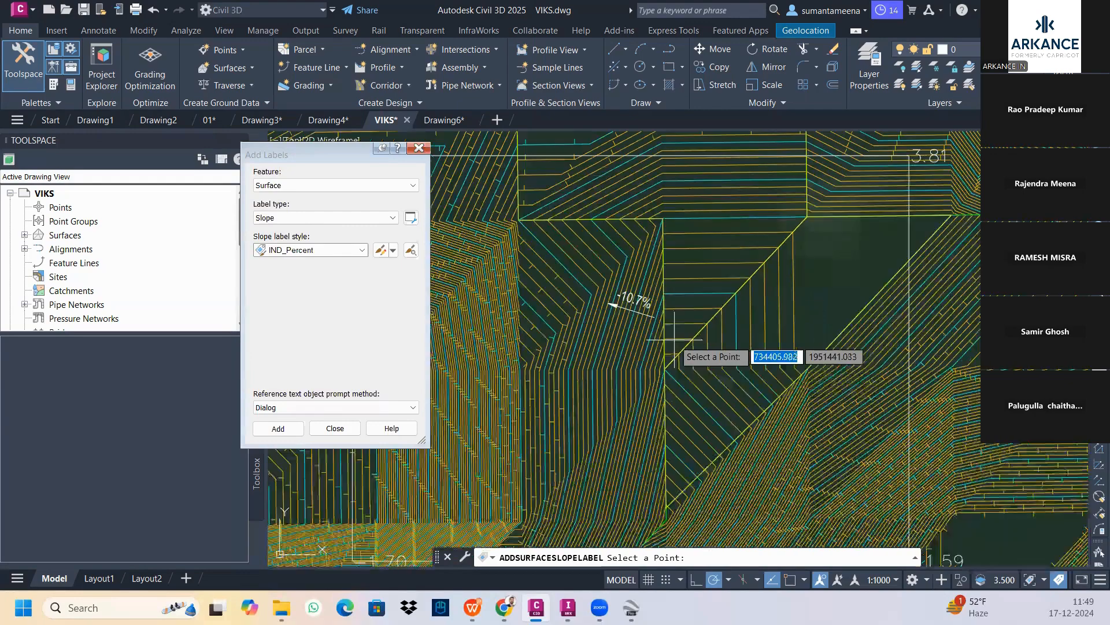
left_click(707, 400)
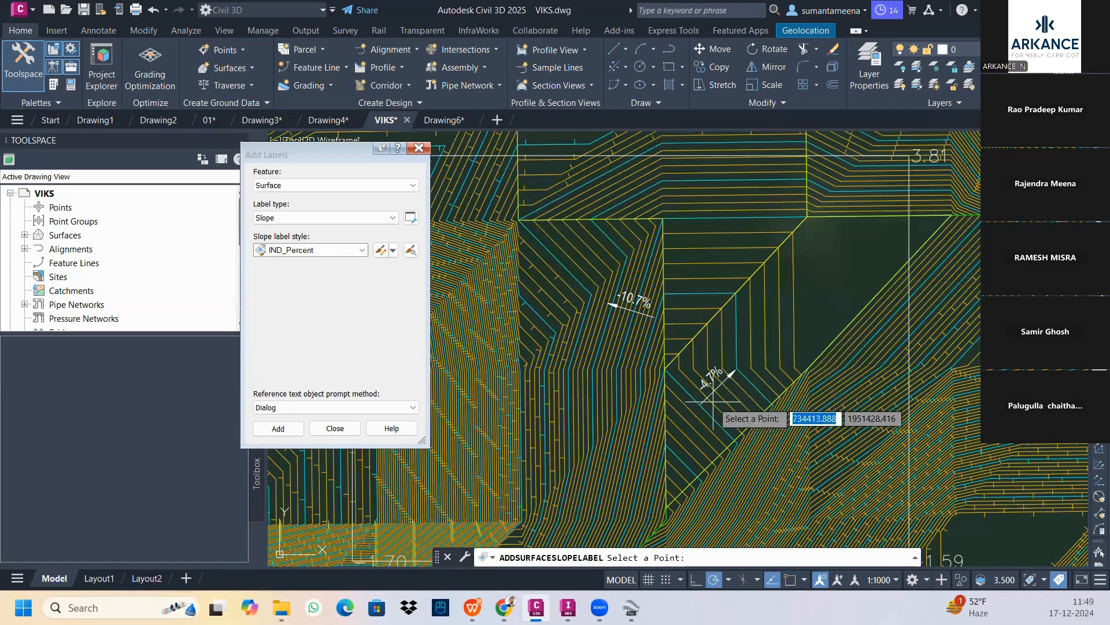
middle_click_drag(623, 375, 657, 280)
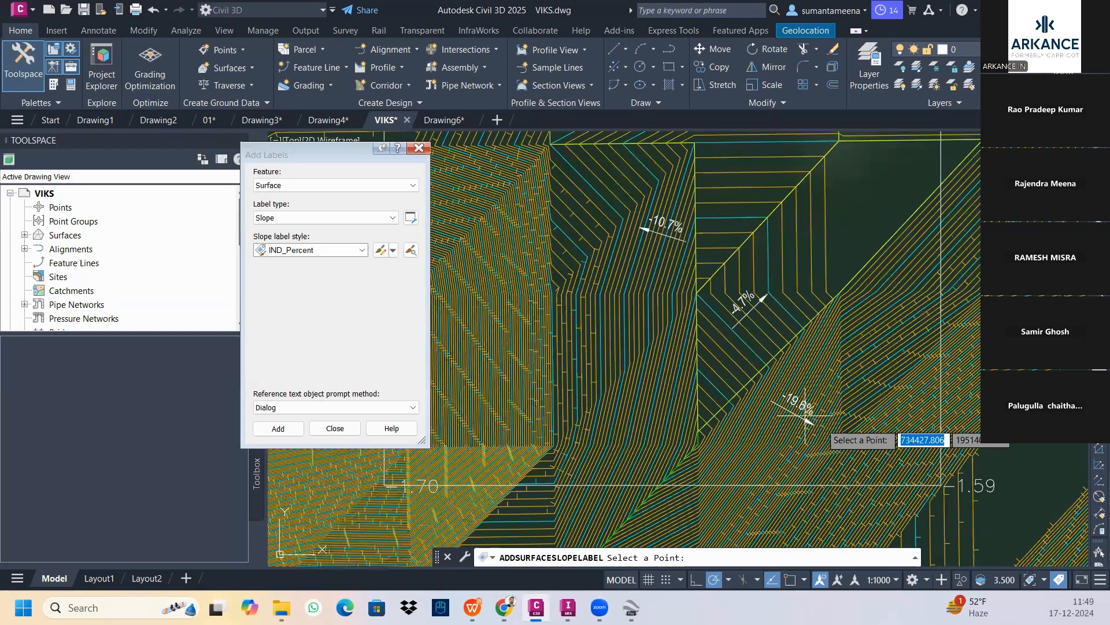
scroll(806, 421, "up", 2)
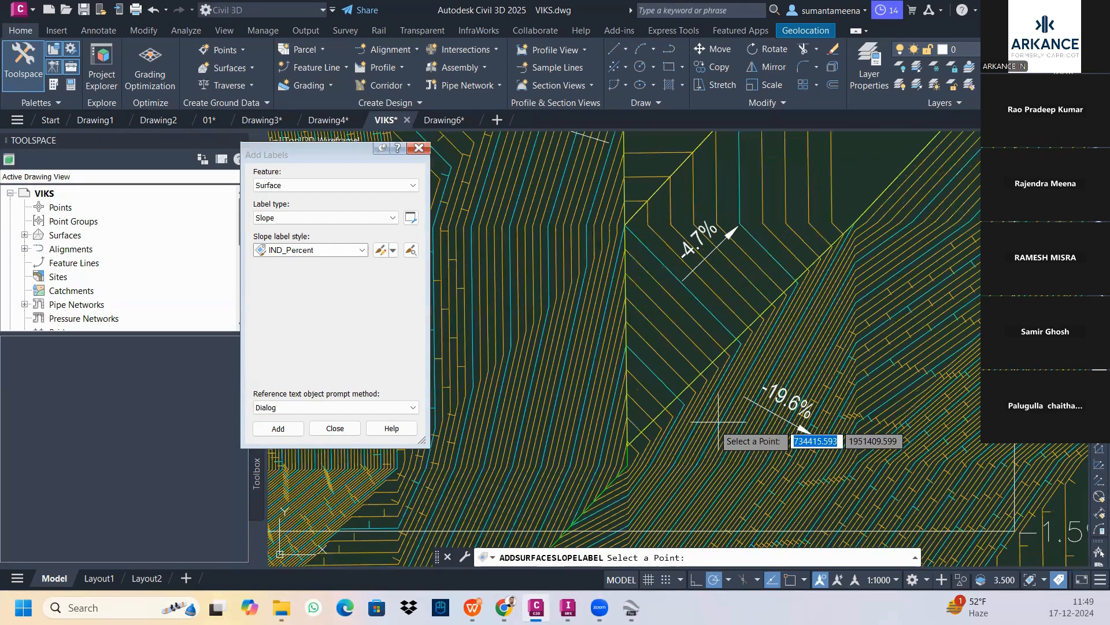
scroll(719, 421, "down", 2)
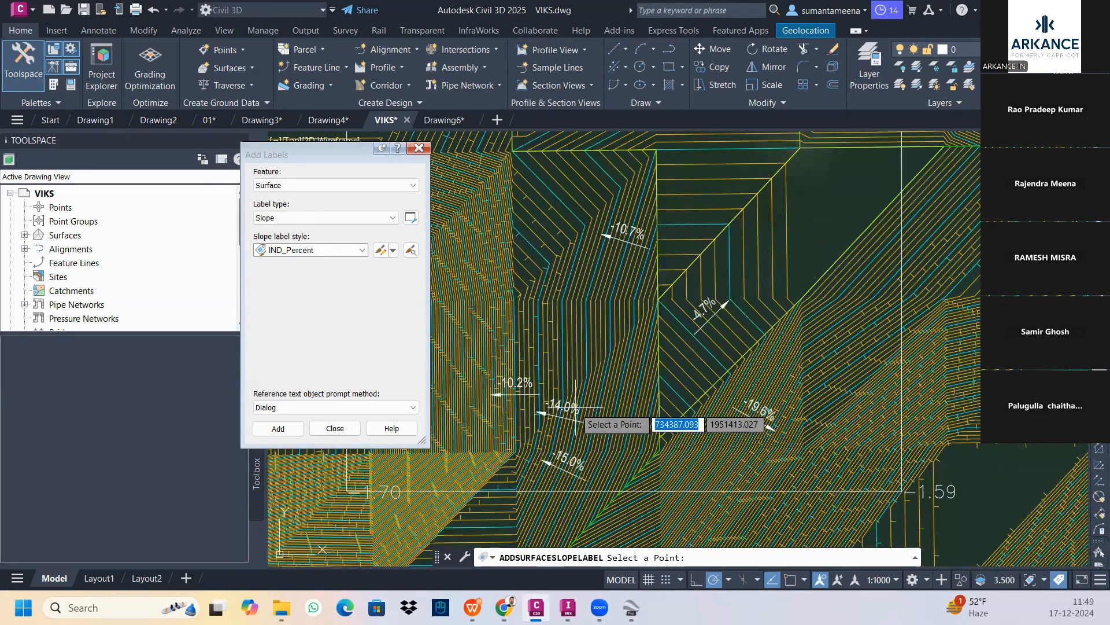
middle_click_drag(577, 408, 577, 407)
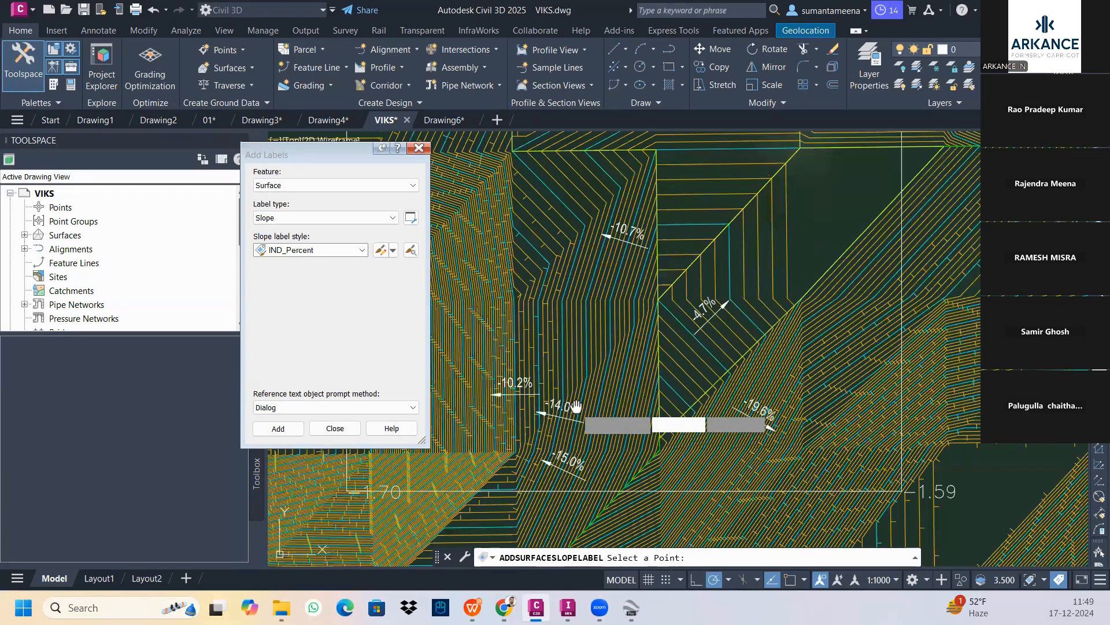
middle_click_drag(576, 407, 625, 368)
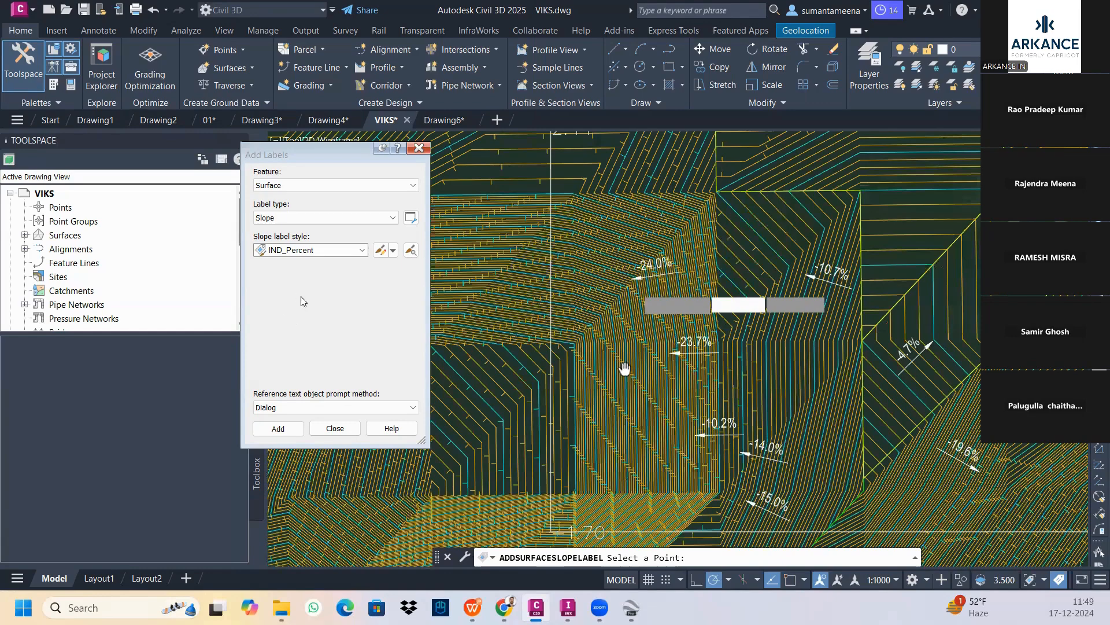
Start adding IND_Percent surface slope labels with the Two-point option and place one vertically downward across the contours near the rectangle's upper middle.
left_click(278, 429)
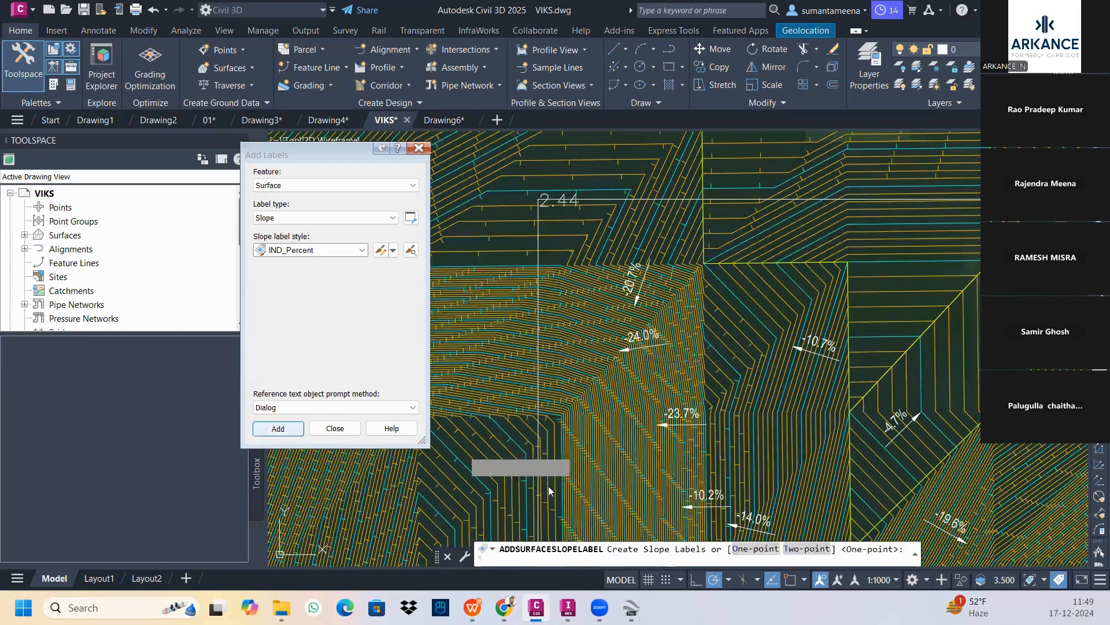
key("Down")
key("Down")
key("Return")
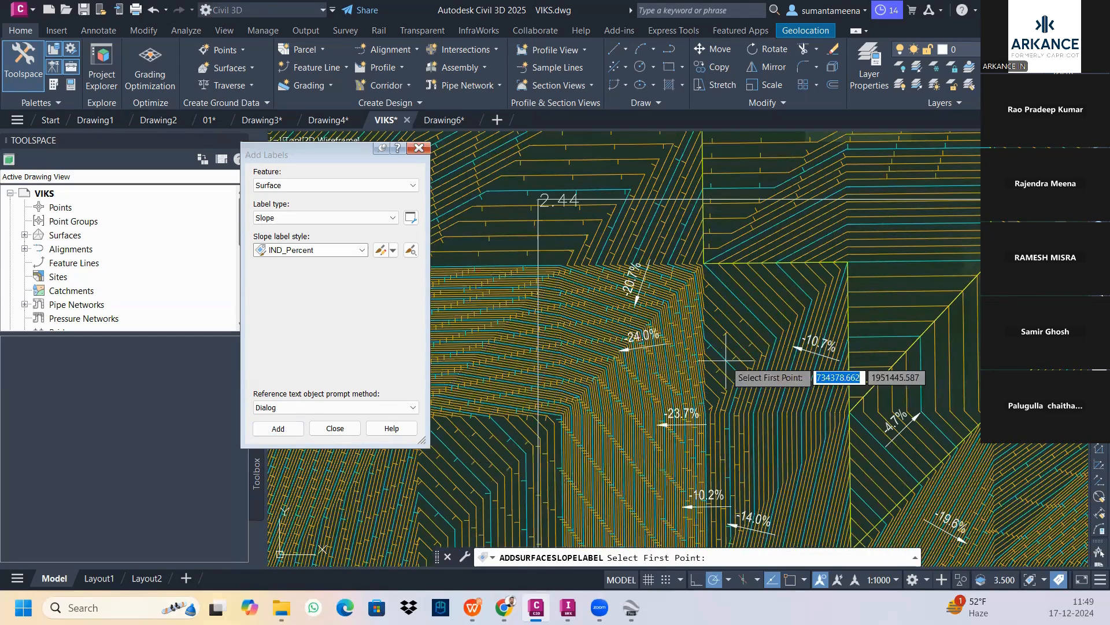
left_click(742, 232)
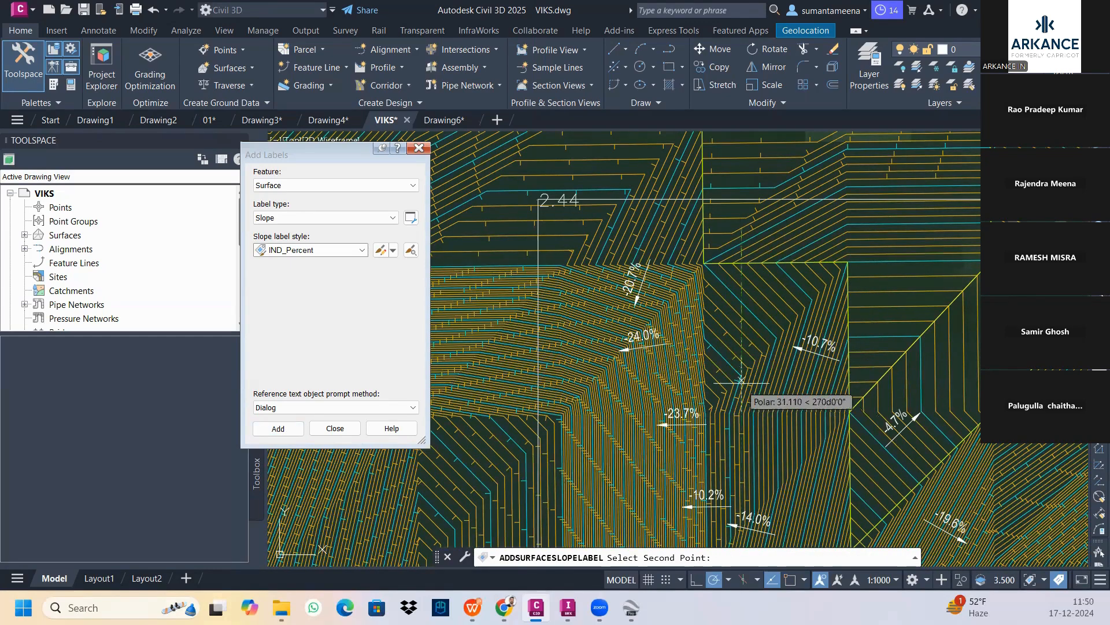
left_click(741, 396)
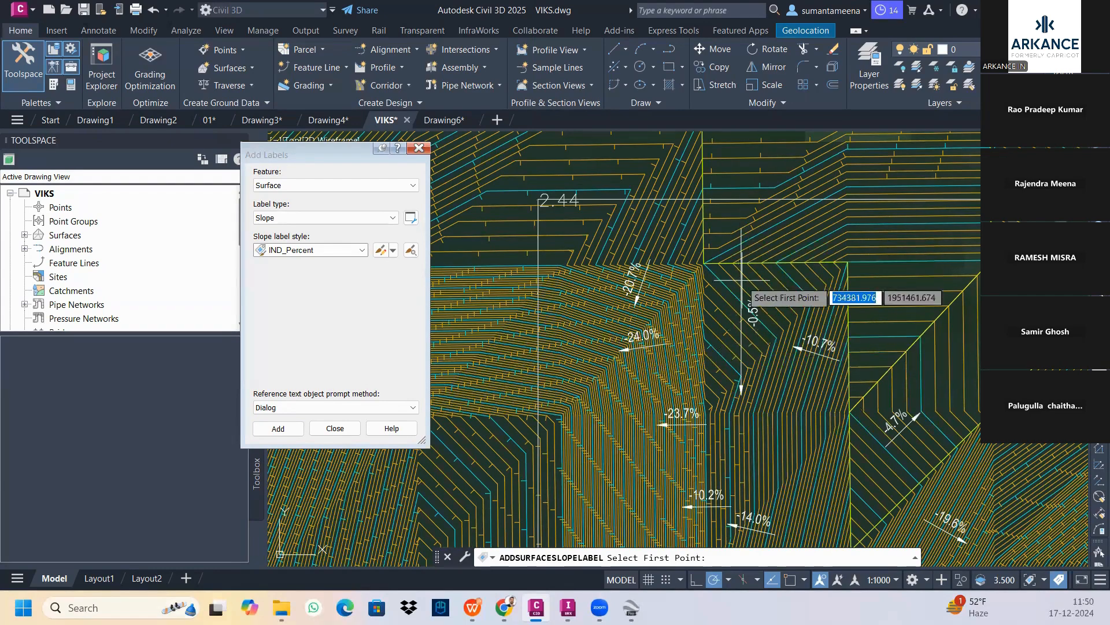
Place opposing vertical two-point slope labels, one downward and one upward, near the white rectangle's eastern side and finish adding them.
mouse_move(924, 311)
middle_mouse_down()
mouse_move(822, 308)
mouse_move(530, 251)
middle_mouse_up()
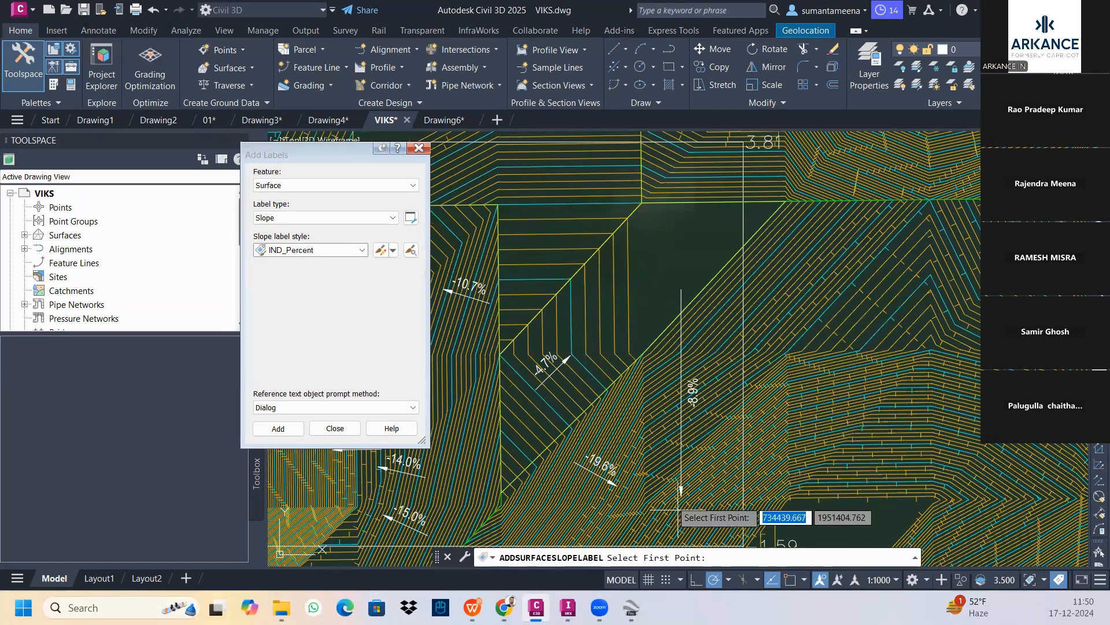
left_click(654, 509)
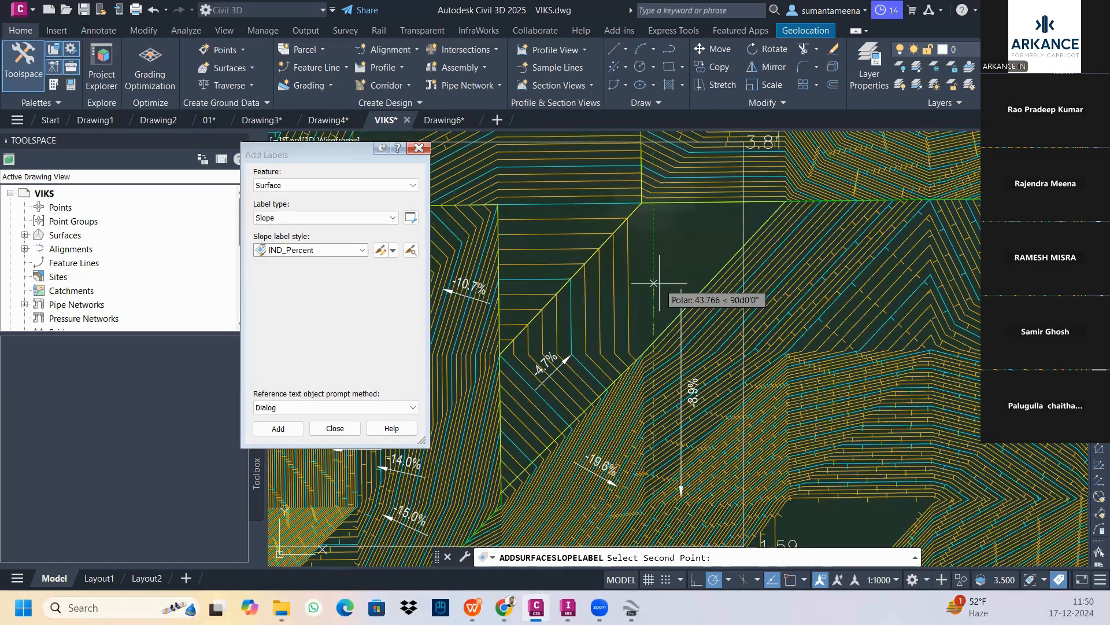
left_click(654, 283)
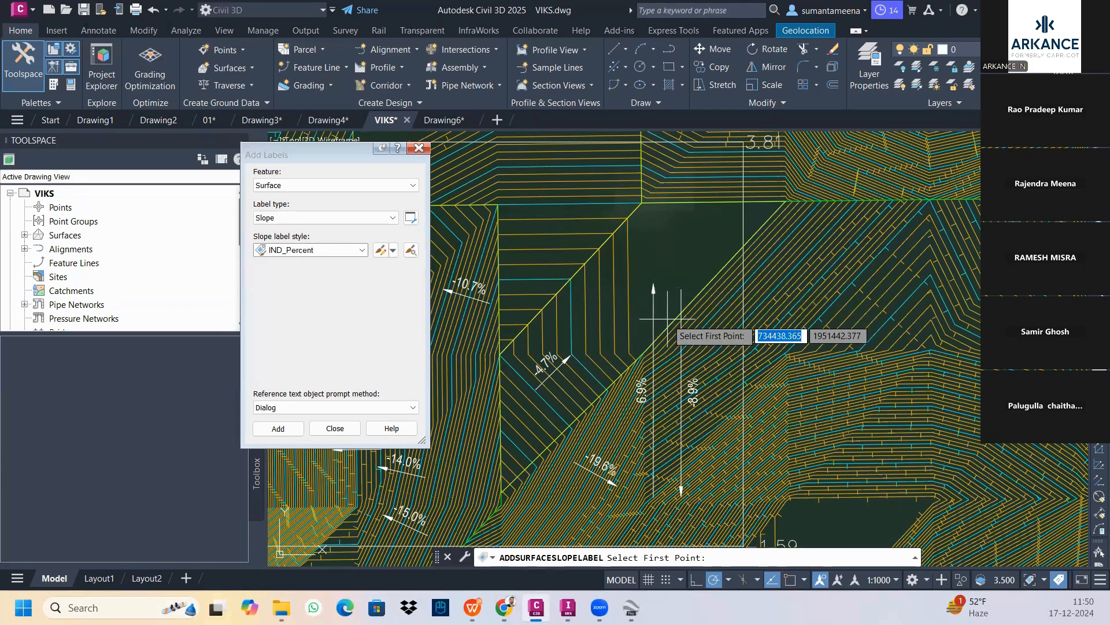
key("Escape")
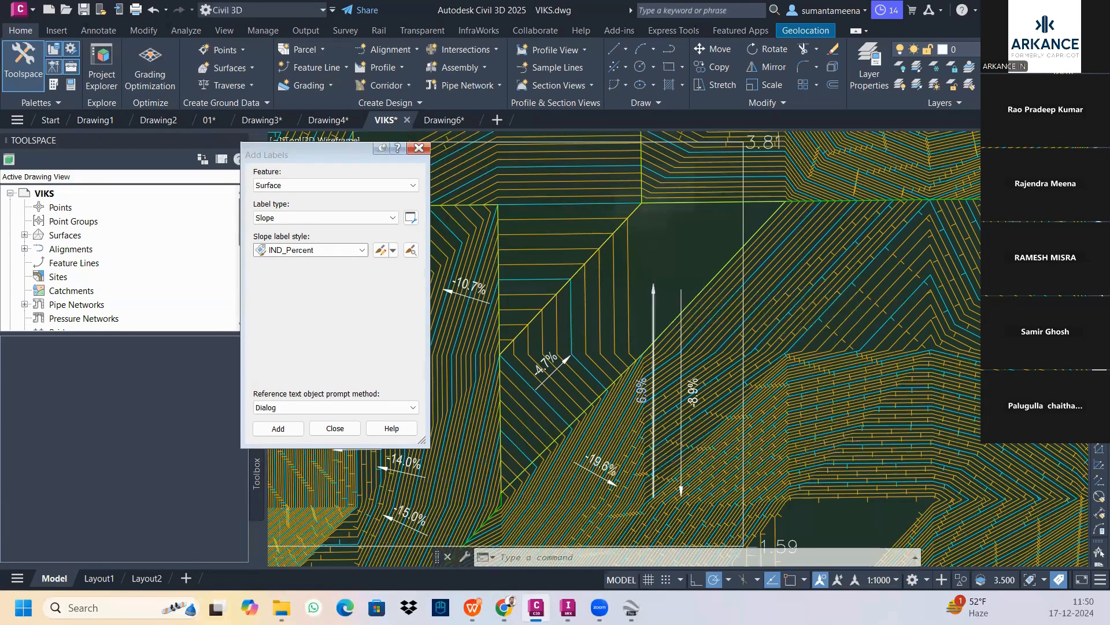
Add Contour - Single surface labels to several individual contour lines, spaced up the sloping face beside the green watershed line.
scroll(642, 321, "down", 7)
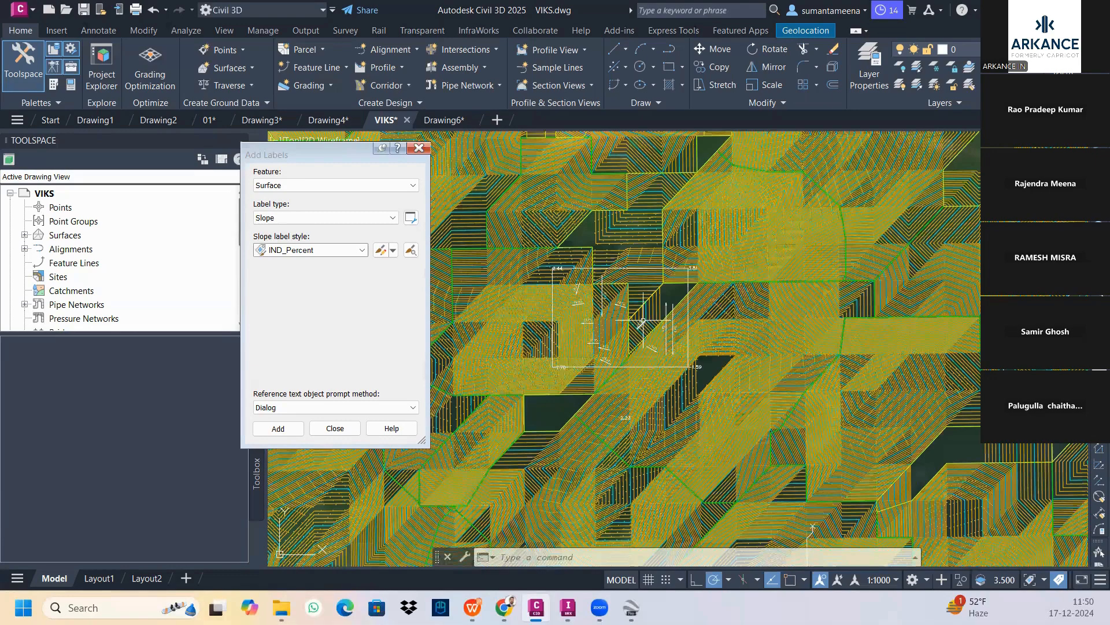
scroll(642, 322, "down", 8)
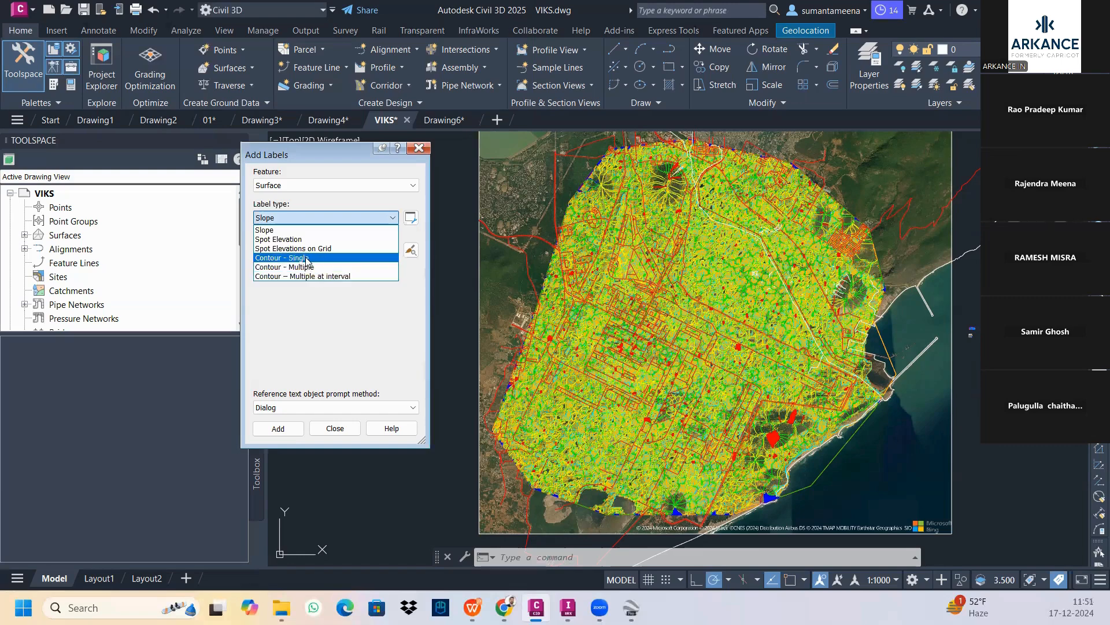
left_click(306, 258)
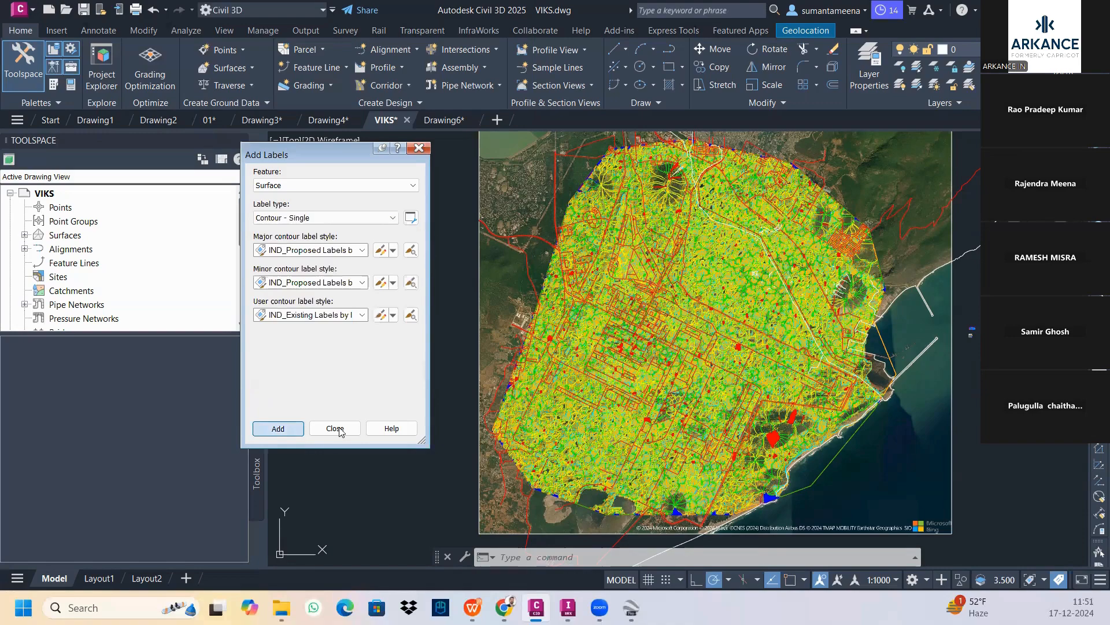
key("Return")
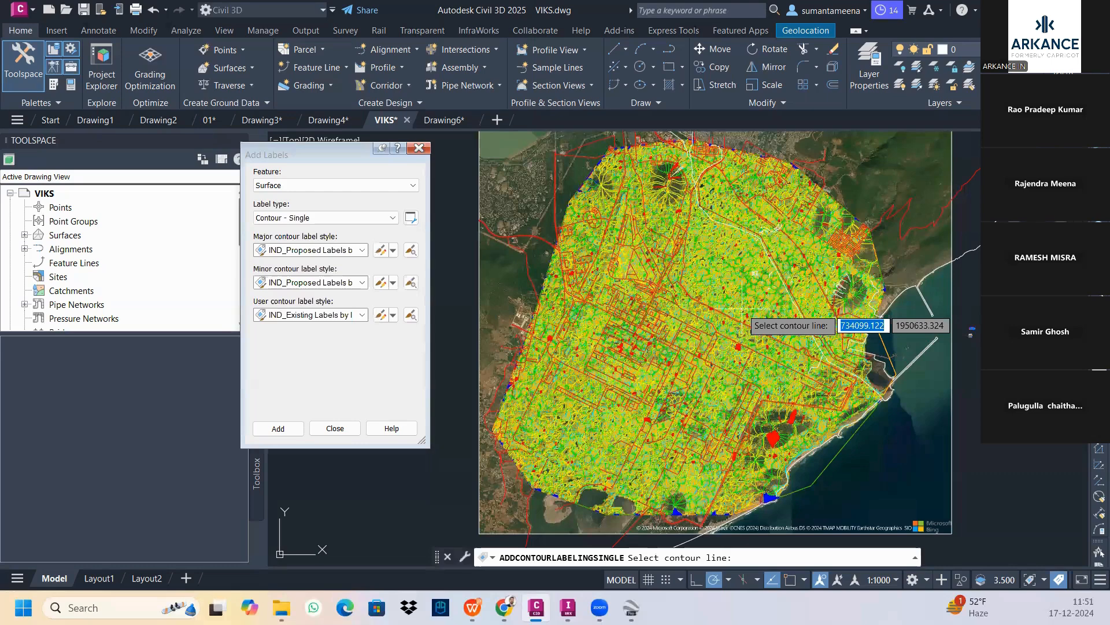
scroll(743, 308, "up", 10)
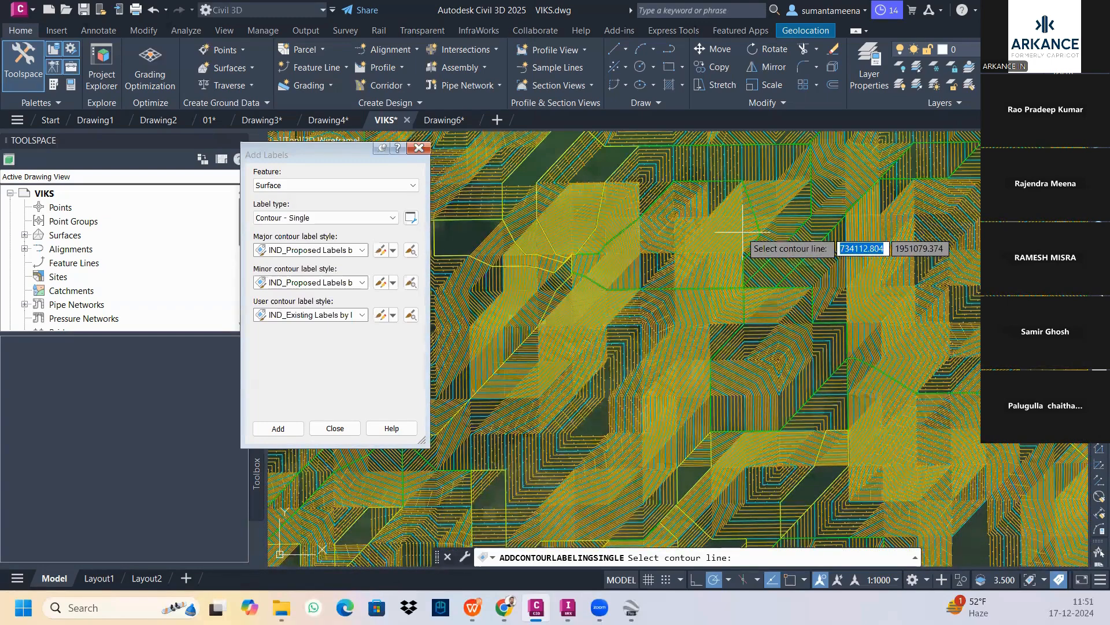
scroll(743, 232, "up", 8)
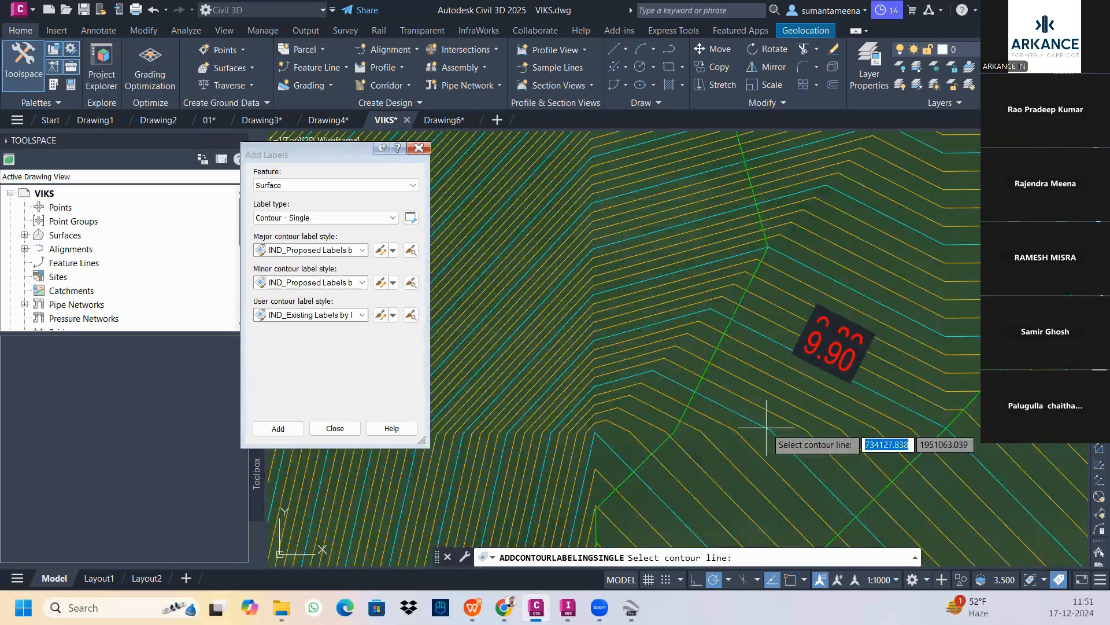
left_click(767, 428)
left_click(869, 267)
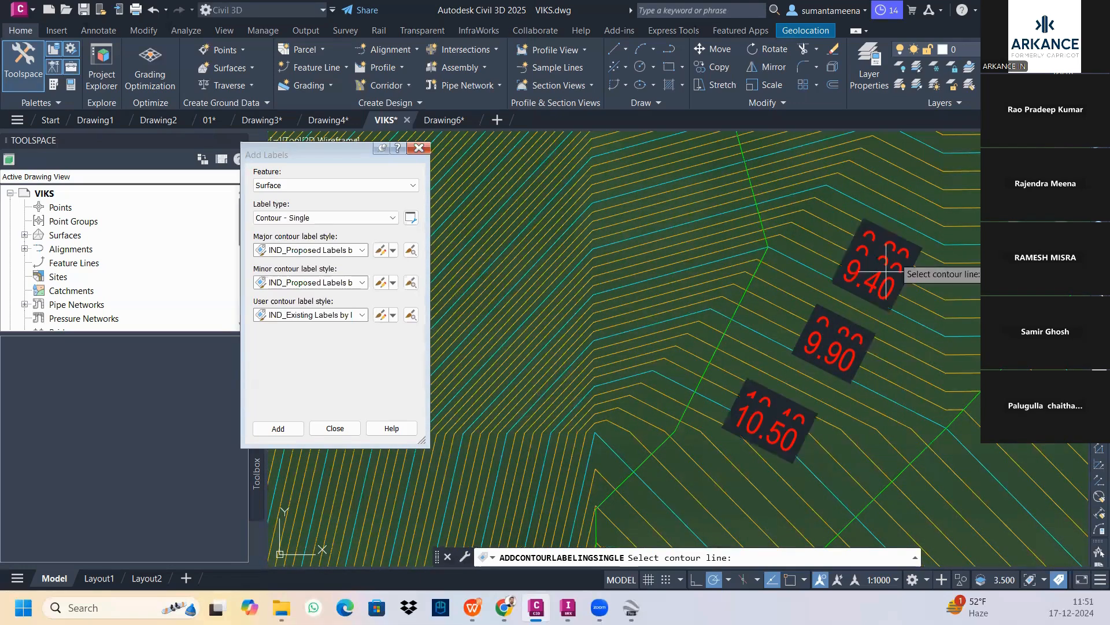
left_click(909, 188)
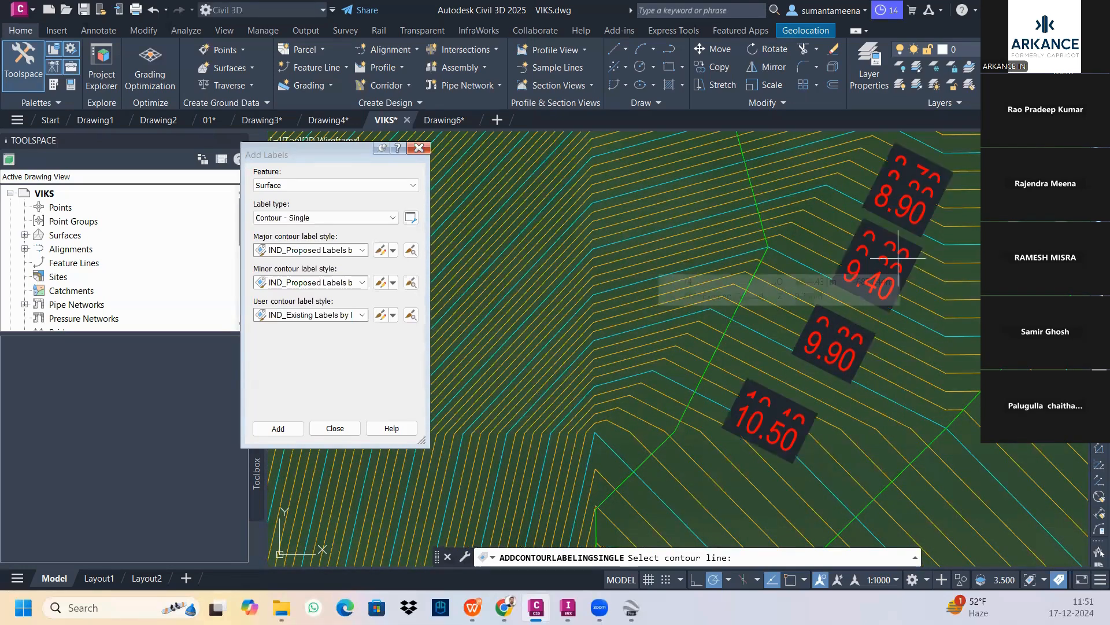
Add Contour - Multiple surface labels along a vertical line drawn across a run of contours.
left_click(342, 218)
left_click(307, 266)
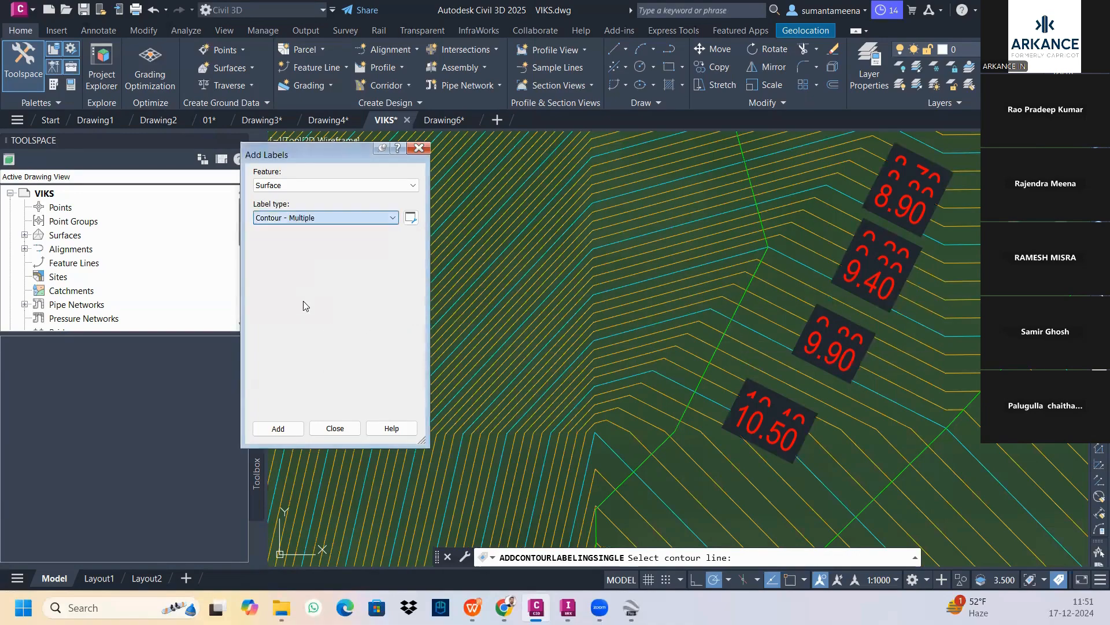
left_click(279, 428)
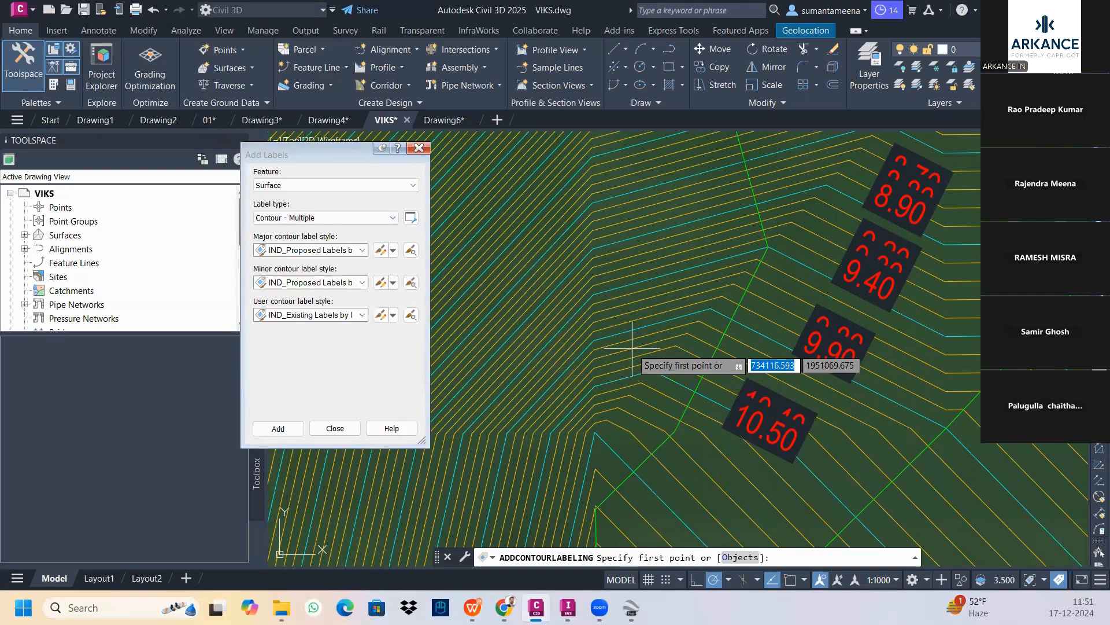
scroll(636, 353, "down", 5)
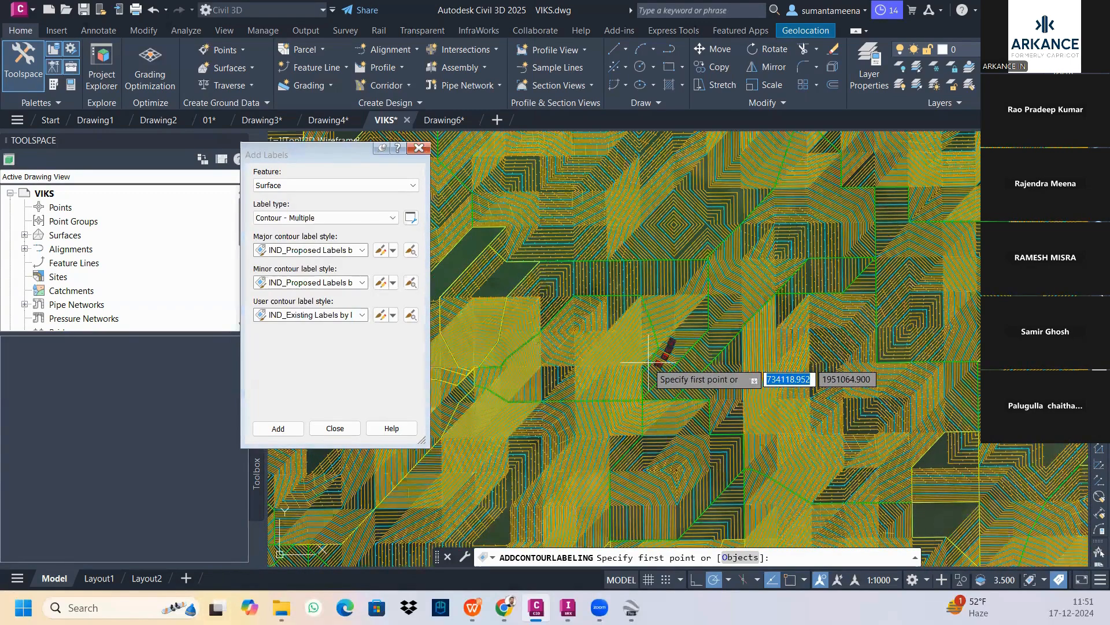
left_click(648, 363)
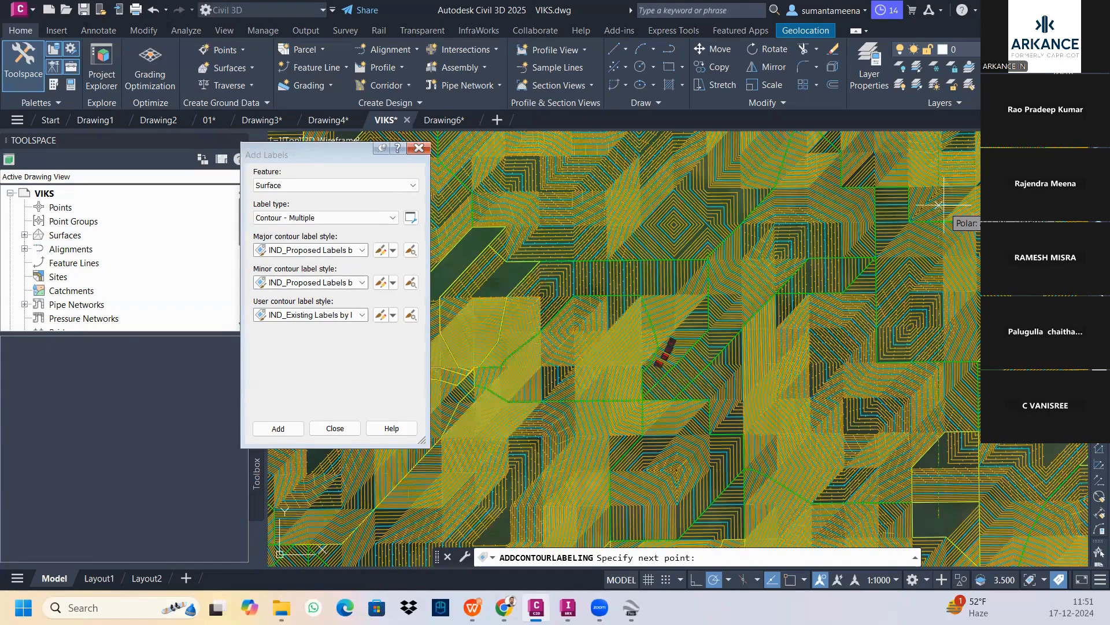
scroll(937, 243, "up", 5)
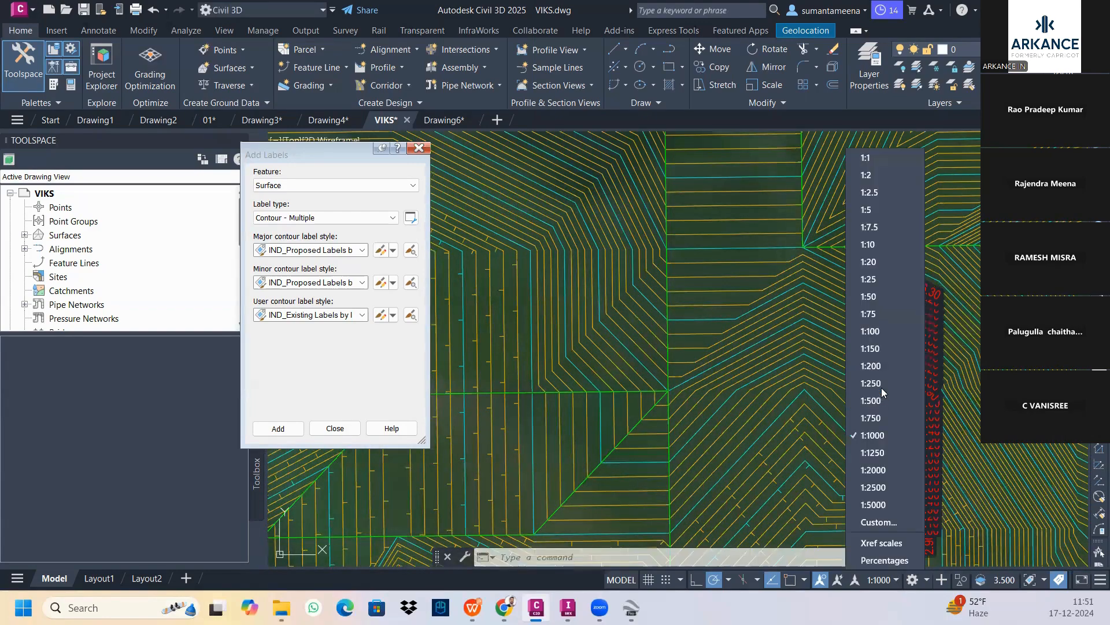
Set the annotation scale to 1:250 and check the row of contour labels for legibility.
left_click(881, 388)
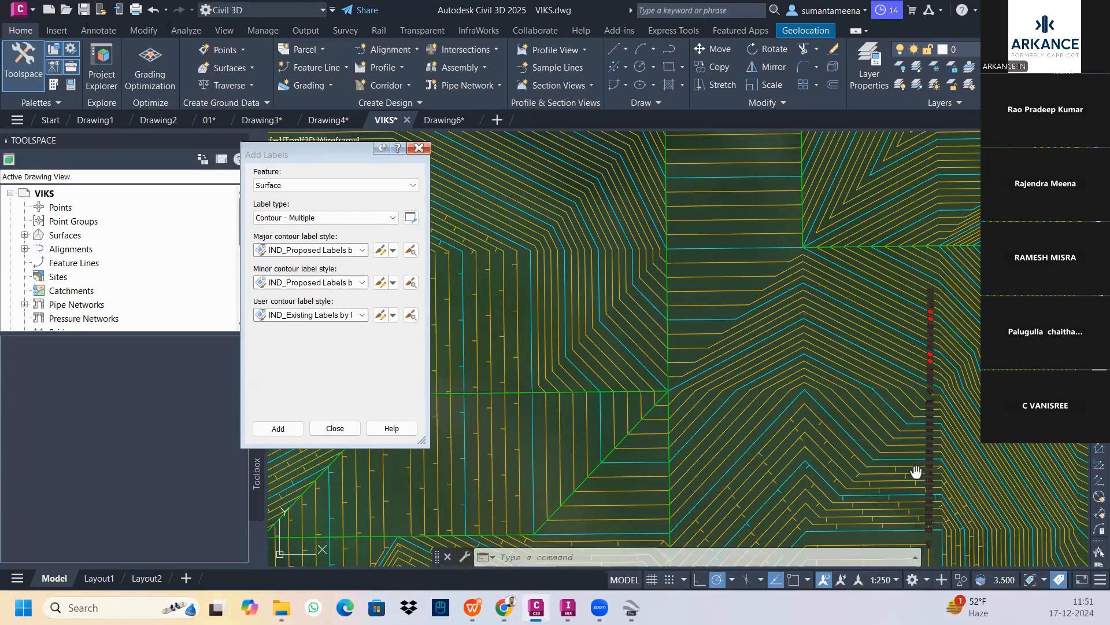
middle_click_drag(916, 471, 654, 367)
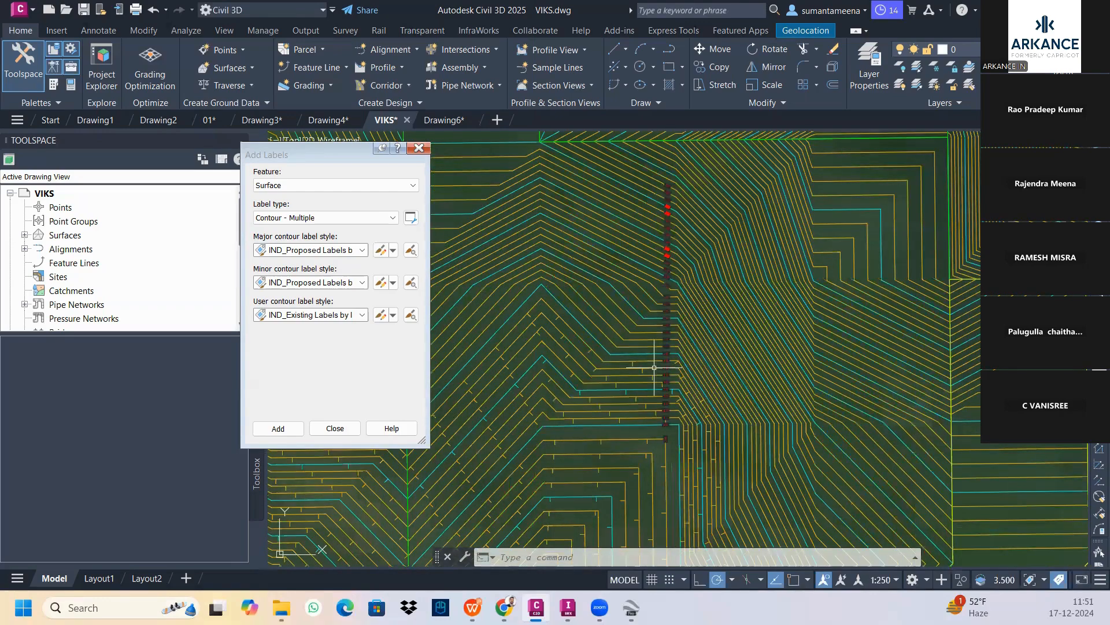
scroll(654, 367, "up", 5)
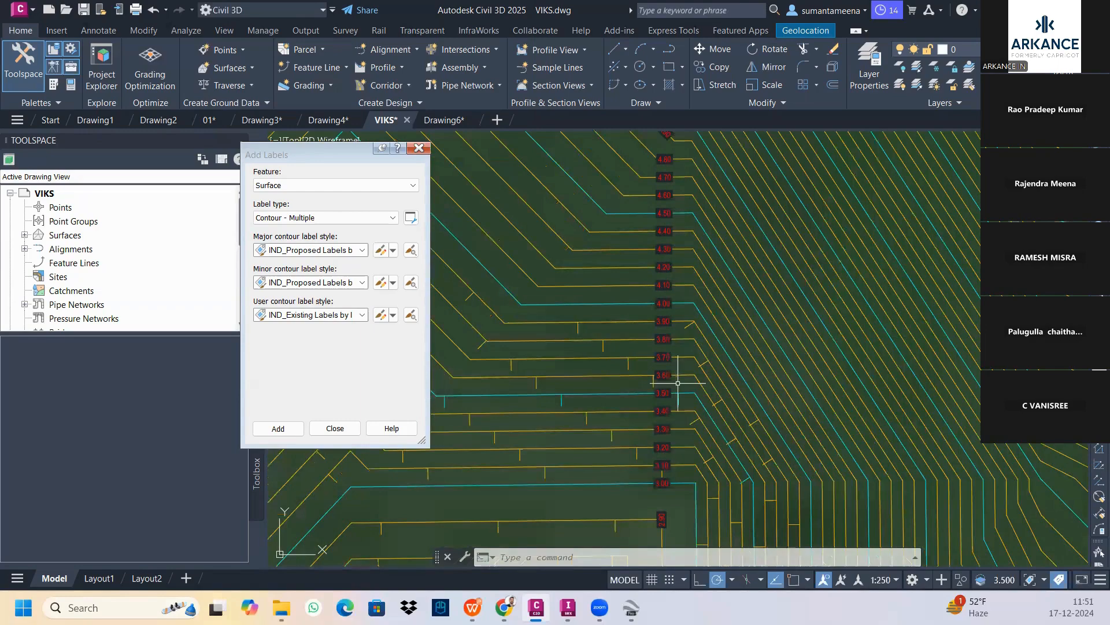
scroll(677, 383, "down", 3)
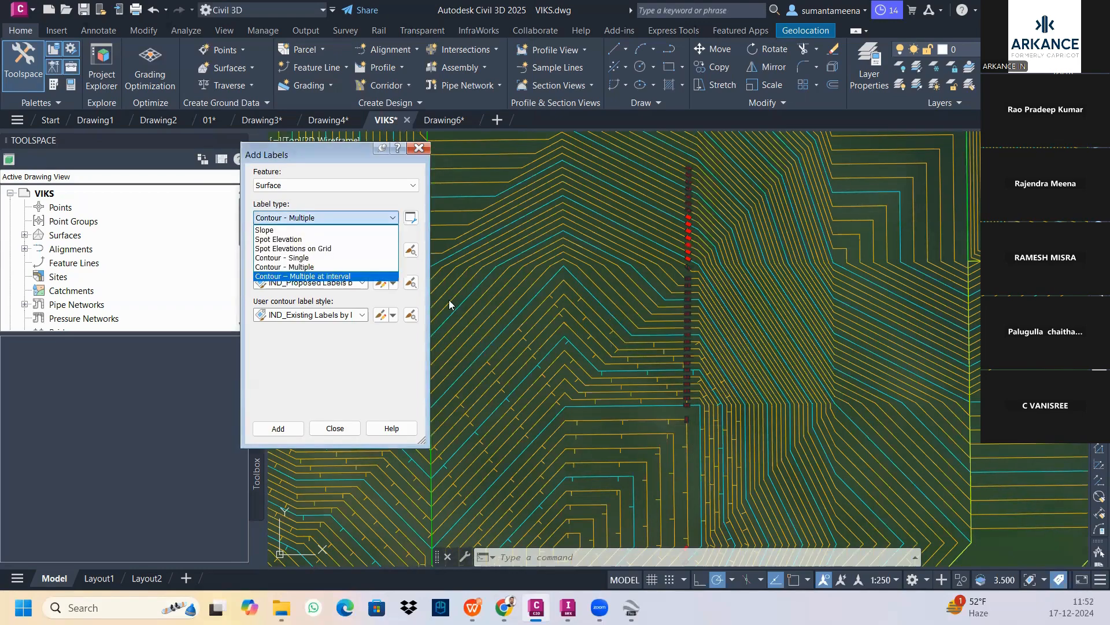
Add Contour – Multiple at interval labels along a line picked across the surface, with an interval of 500 along each contour.
left_click(349, 276)
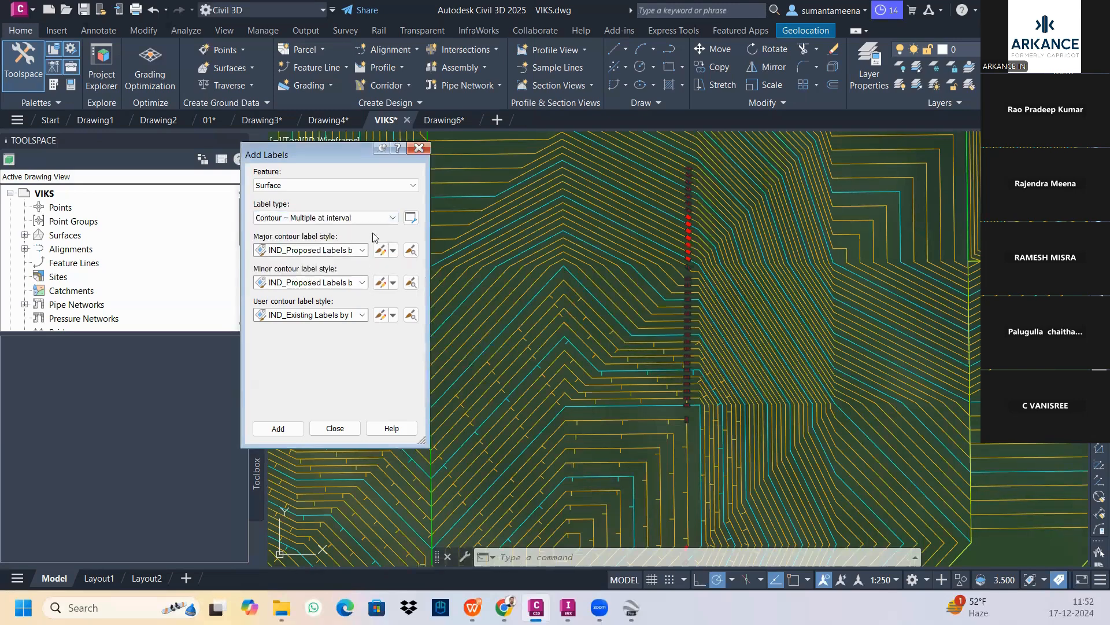
left_click(279, 428)
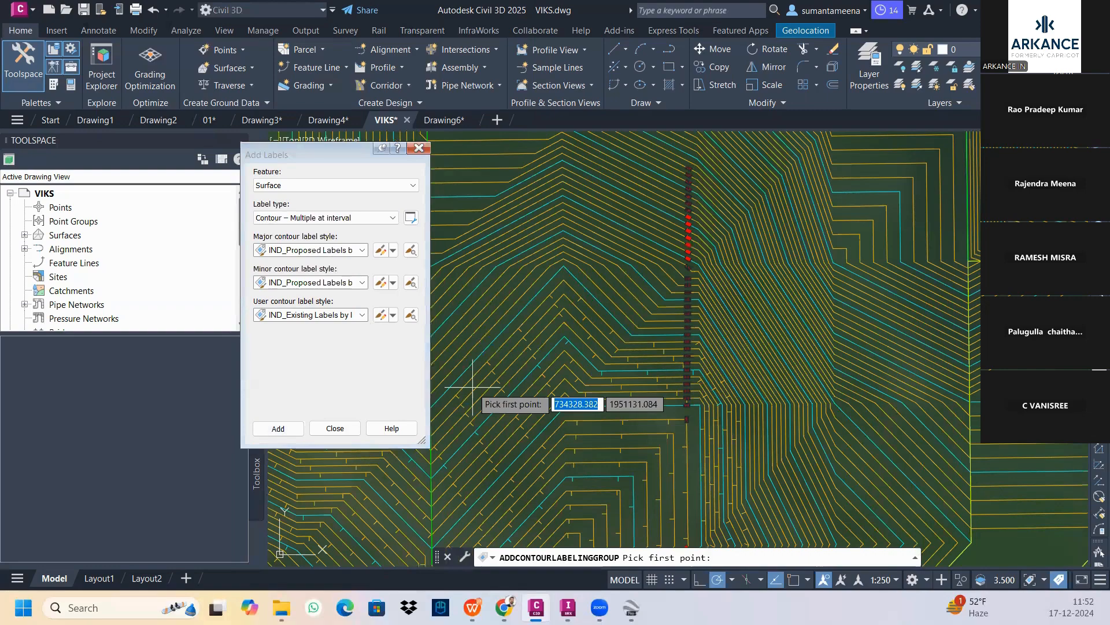
scroll(473, 386, "down", 10)
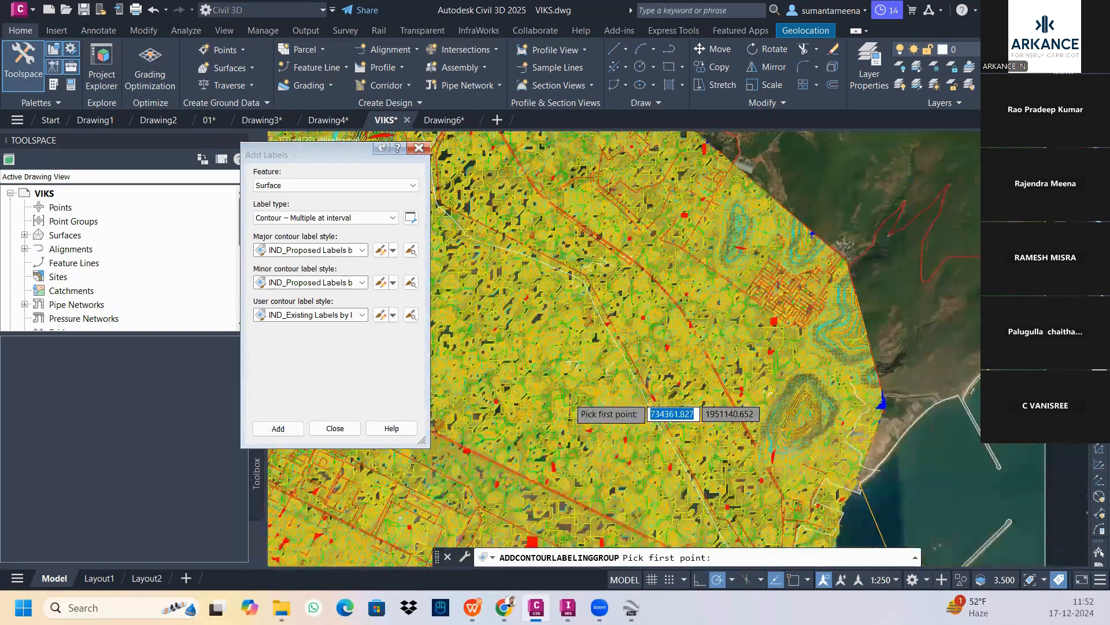
scroll(692, 233, "down", 7)
left_click(655, 203)
left_click(685, 228)
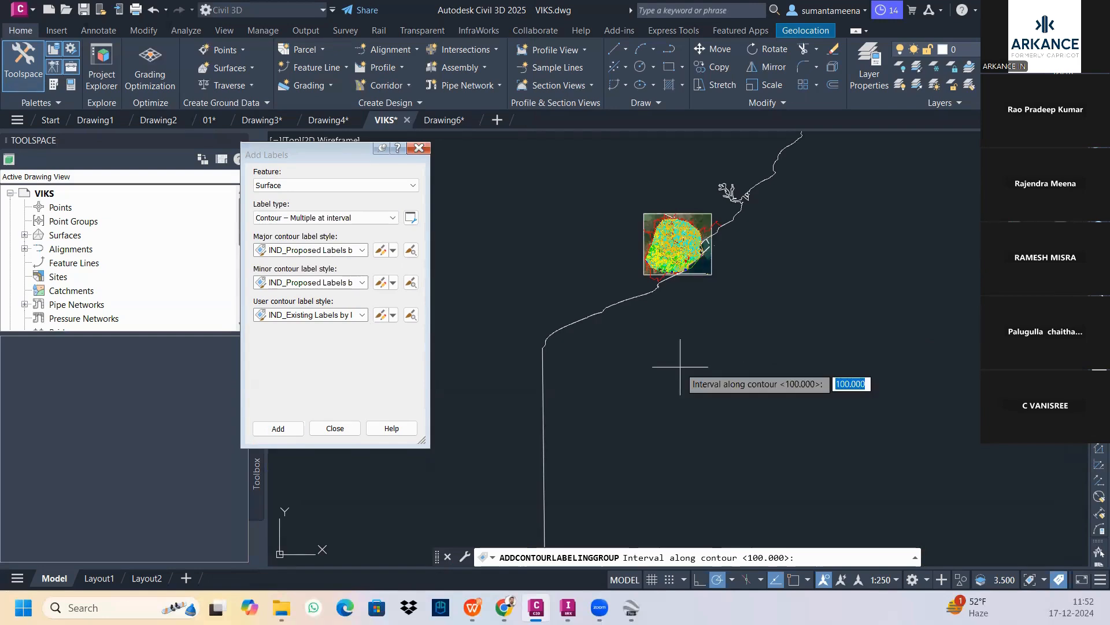
type("500")
key("Return")
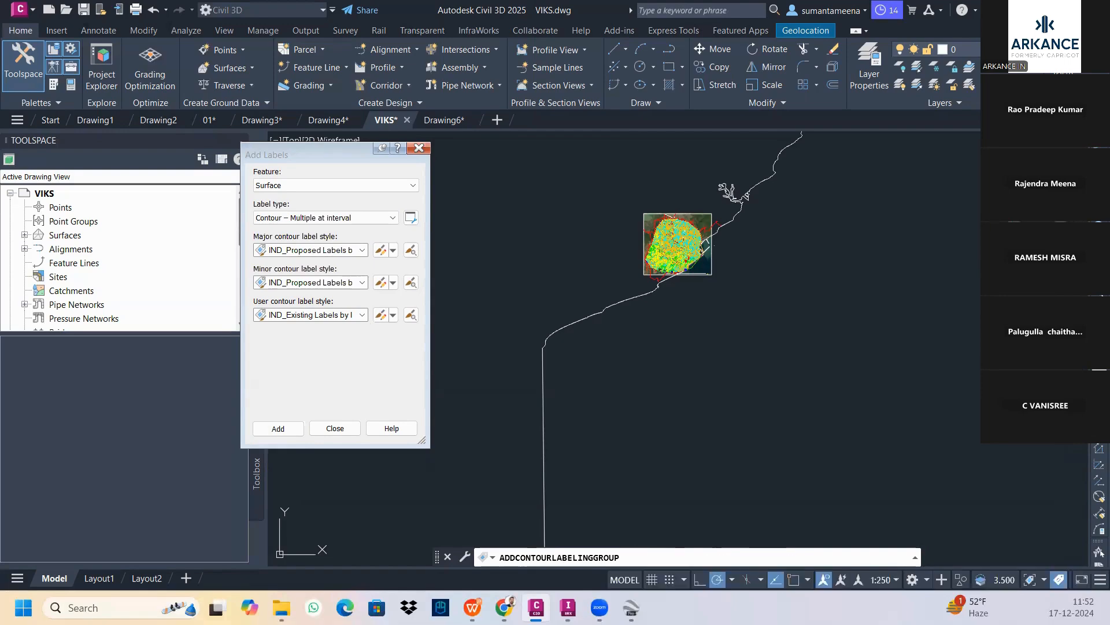
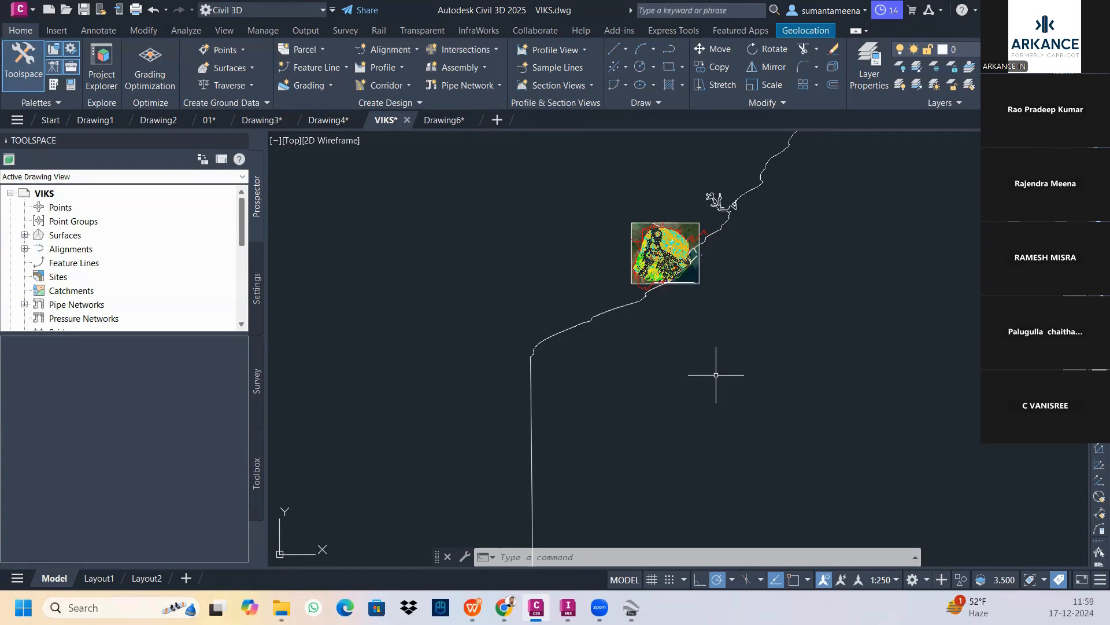
Examine the interval labels on the surface contours up close and turn on object snap.
scroll(666, 255, "up", 2)
scroll(668, 255, "up", 2)
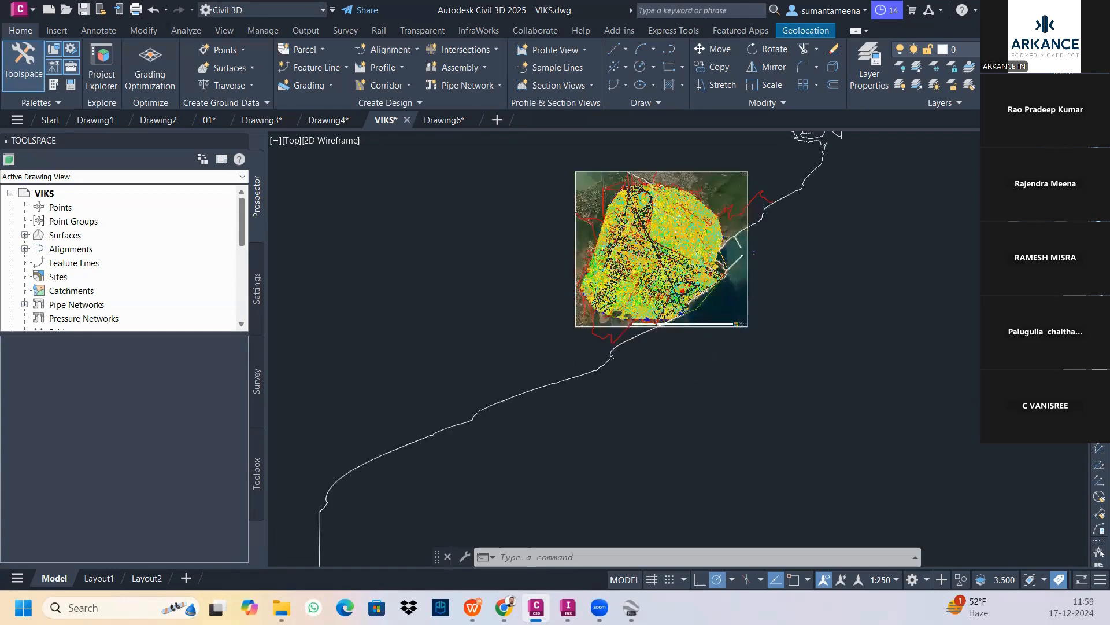
scroll(667, 257, "up", 8)
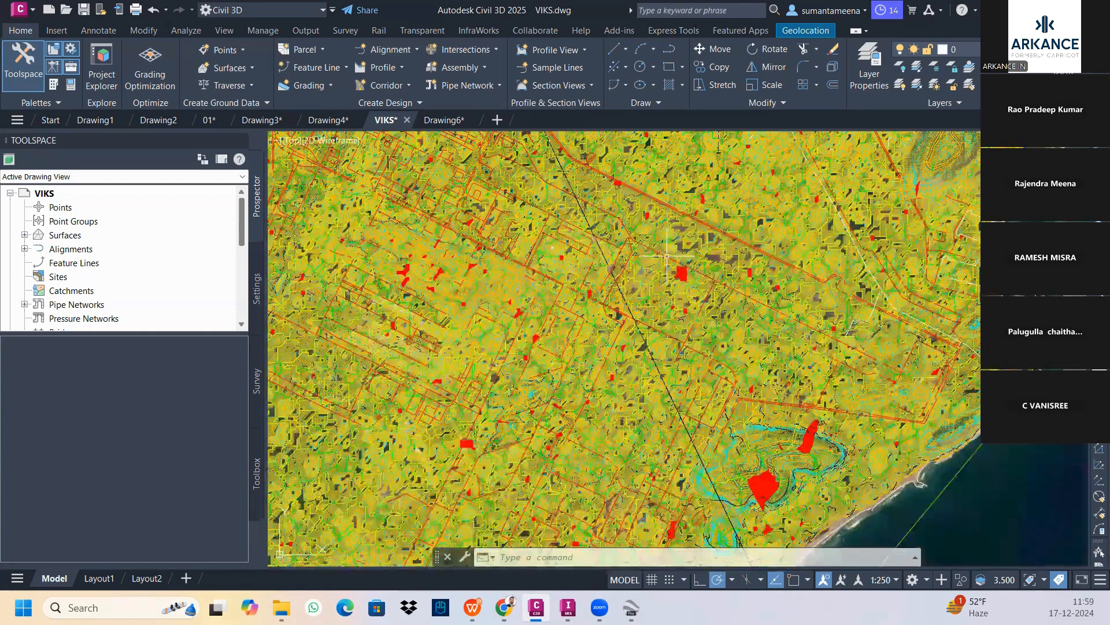
scroll(667, 256, "up", 5)
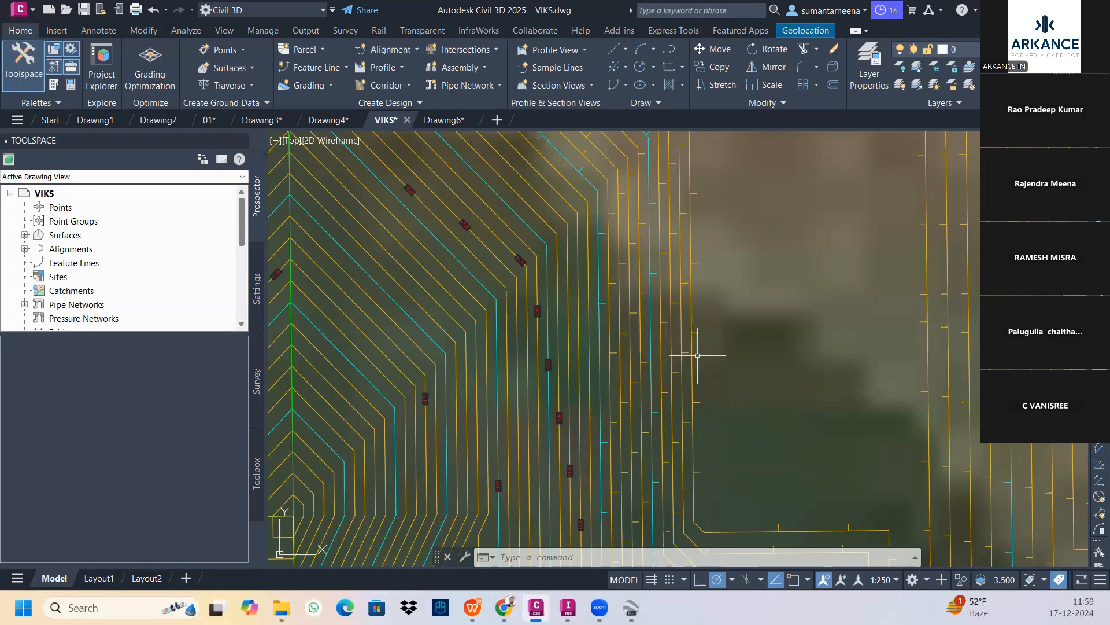
left_click(795, 579)
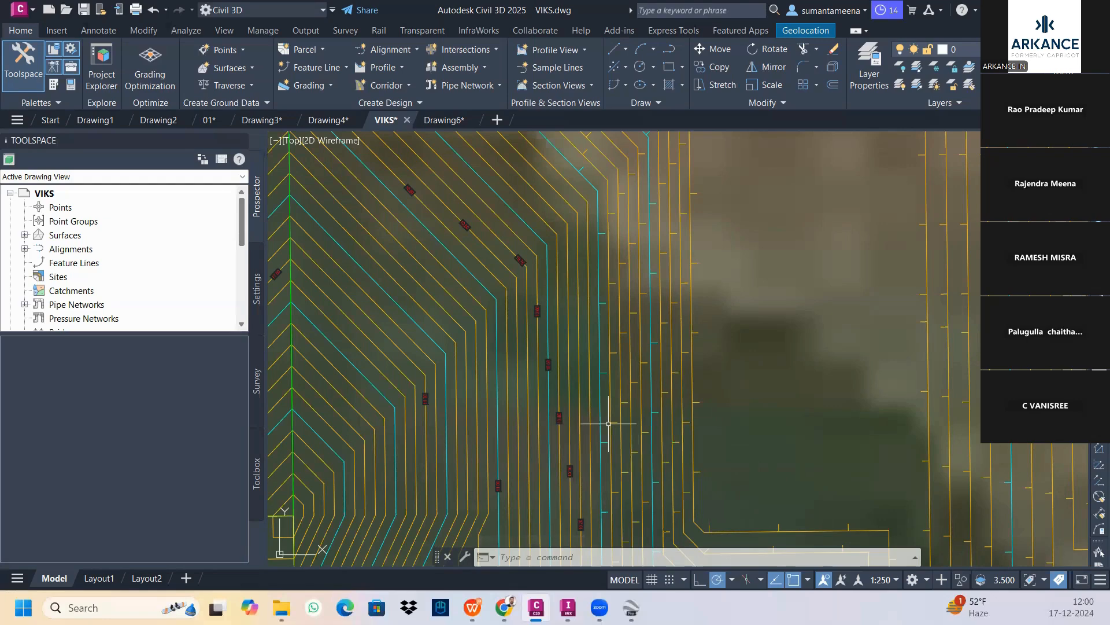
Turn off object snap and bring the whole existing ground surface back into view.
left_click(798, 579)
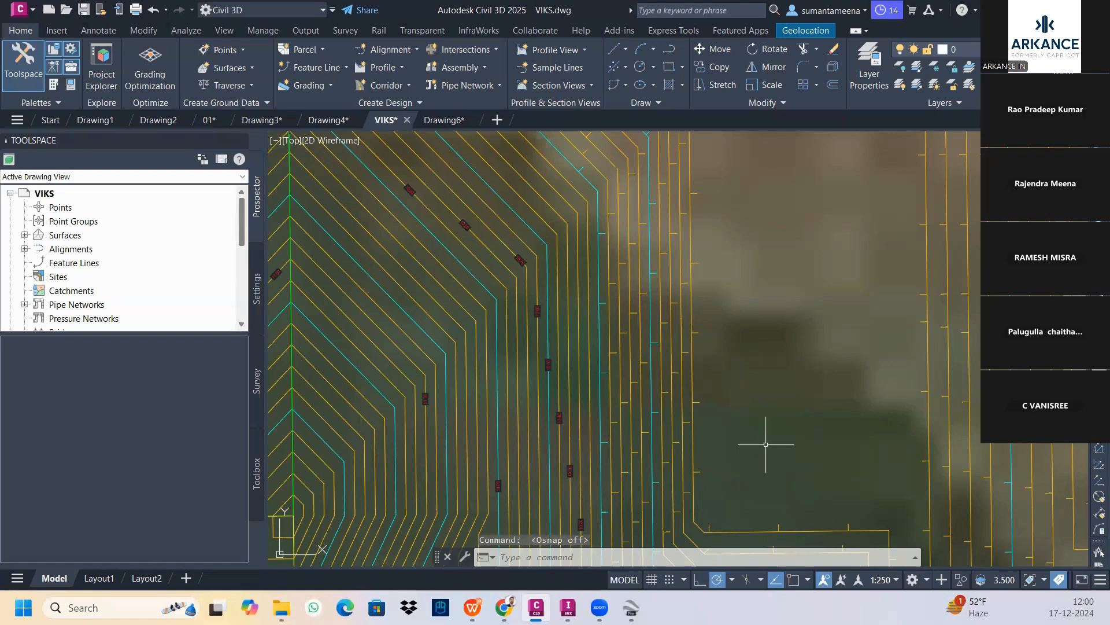
scroll(766, 445, "down", 2)
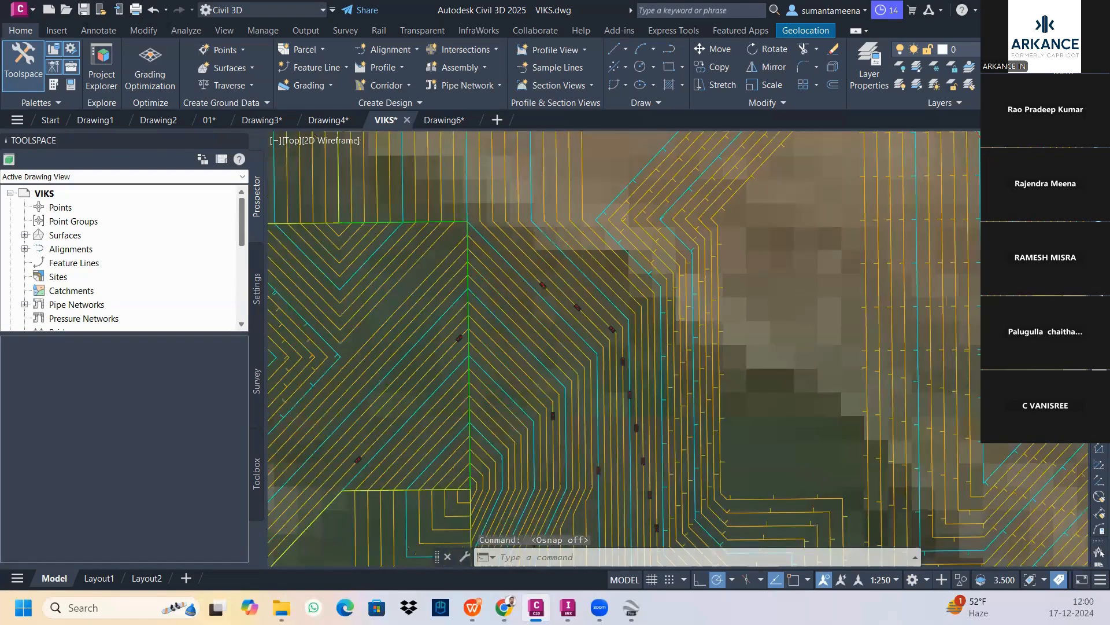
scroll(745, 421, "down", 10)
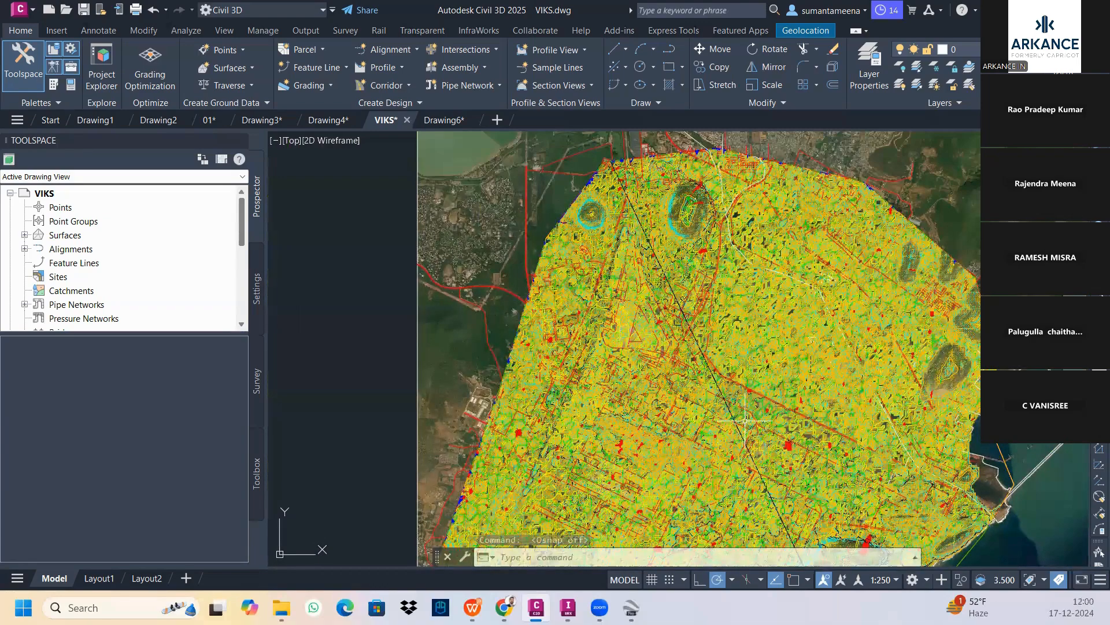
middle_click_drag(745, 421, 694, 305)
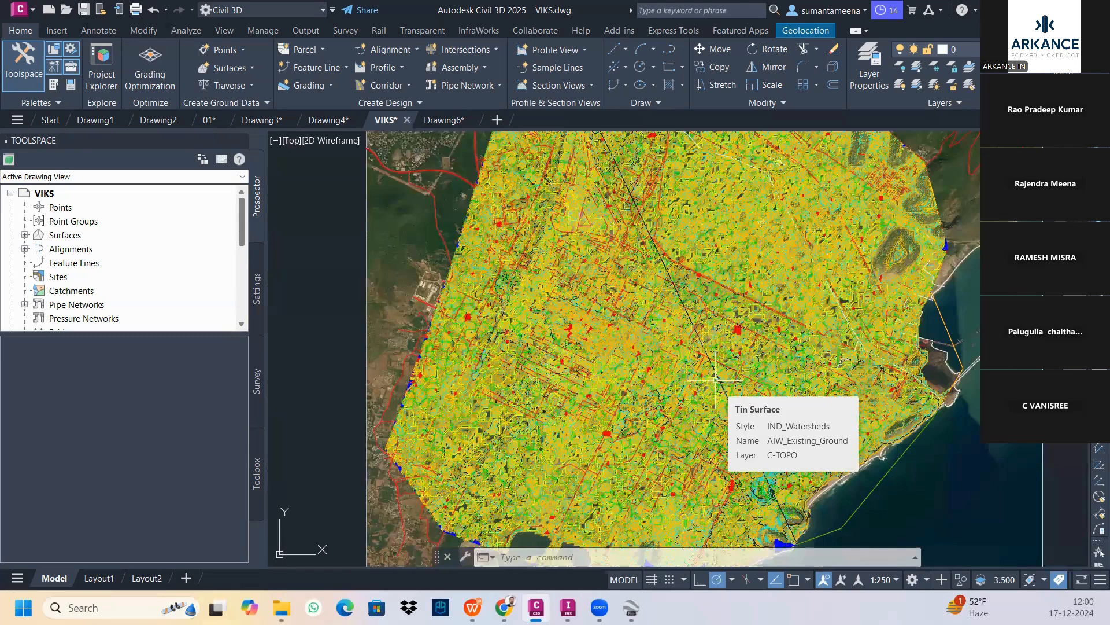
Find and select the Data Shortcuts collection to review its surfaces, alignments, networks and corridors.
scroll(69, 295, "down", 4)
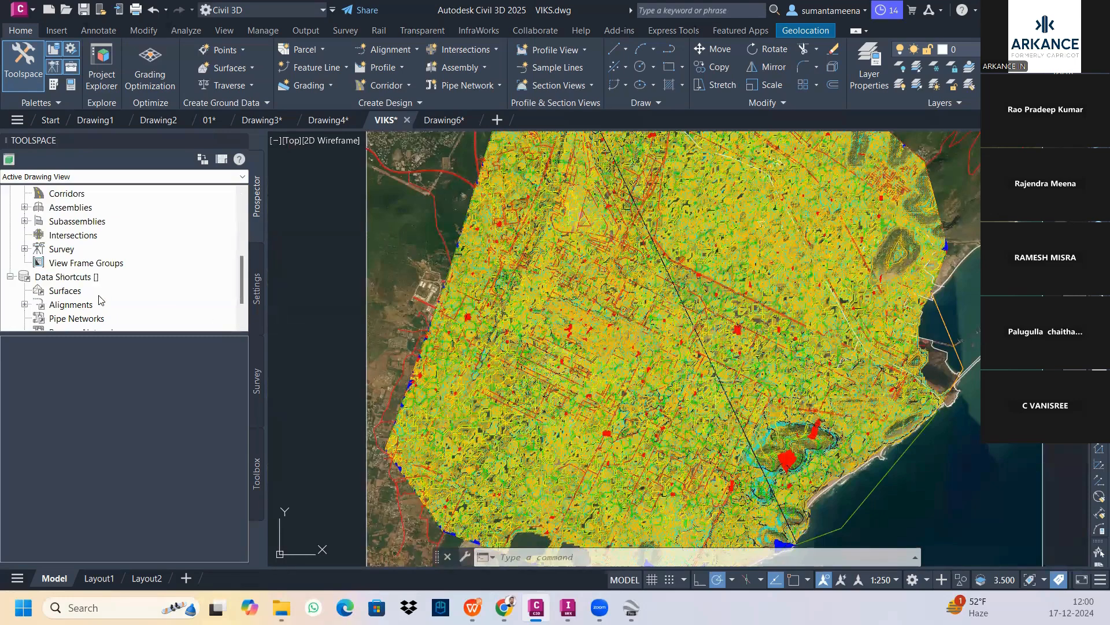
scroll(35, 237, "down", 1)
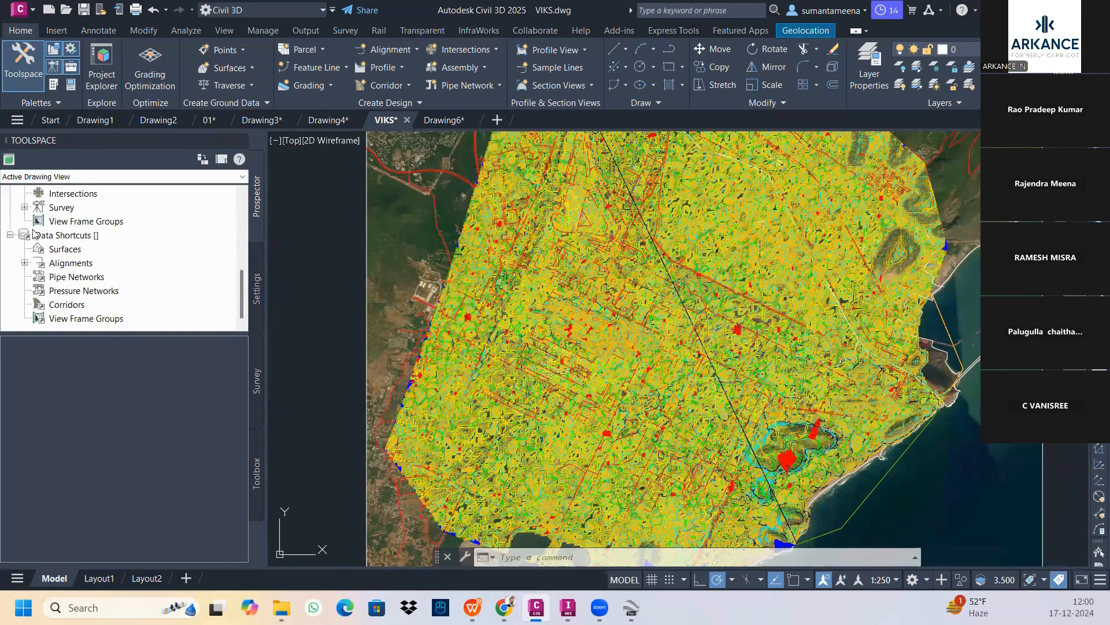
left_click(83, 235)
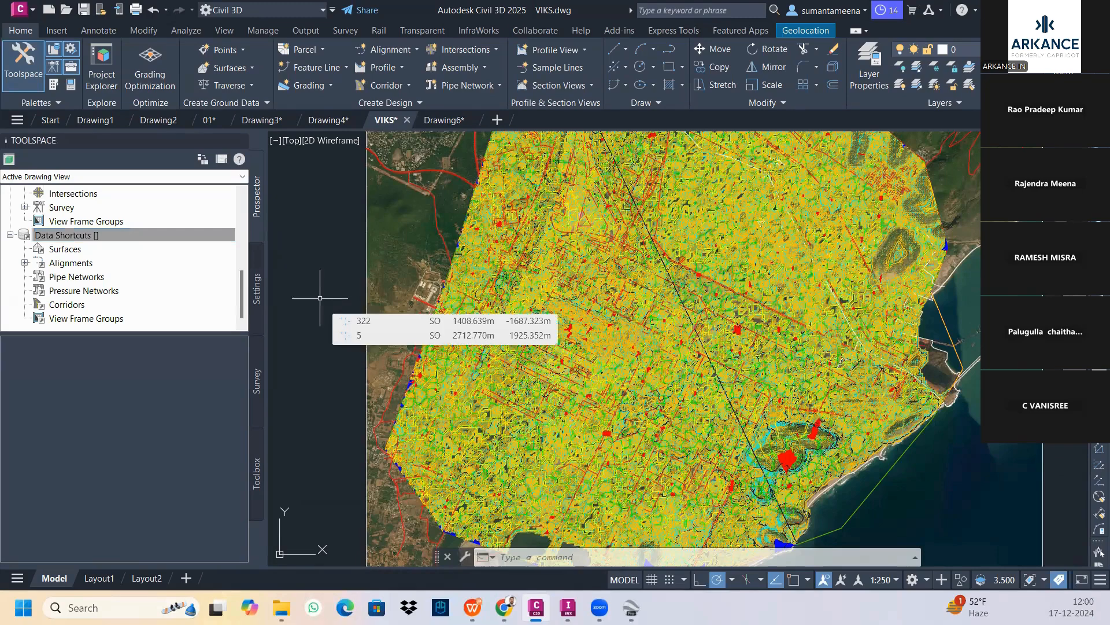
Examine the contour labels placed at intervals in several areas of the existing ground surface.
middle_click_drag(648, 375, 604, 363)
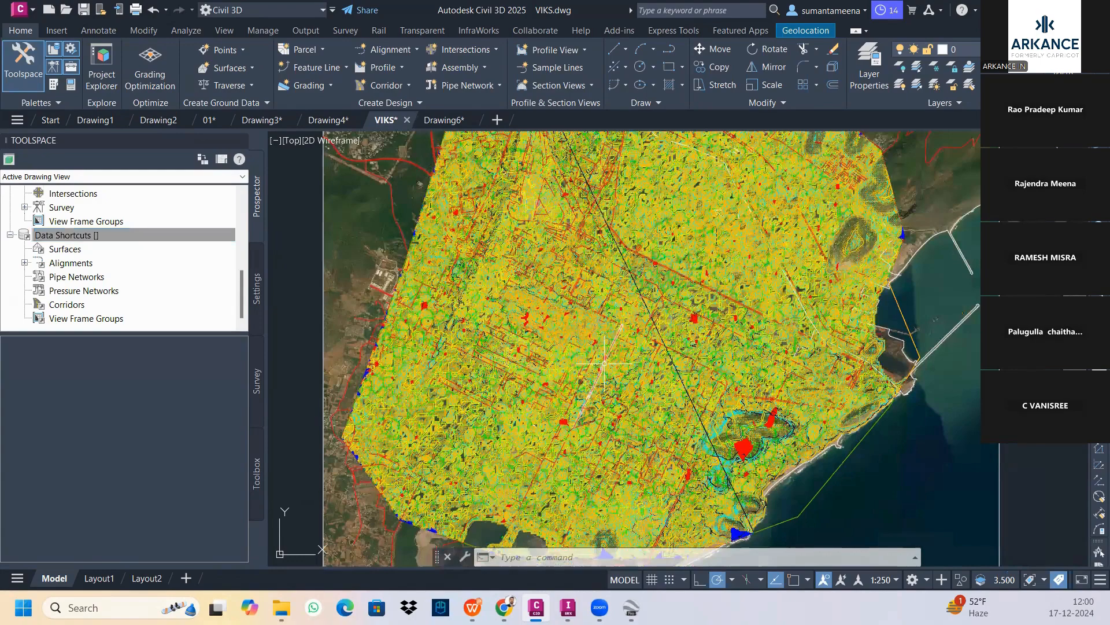
scroll(691, 302, "up", 10)
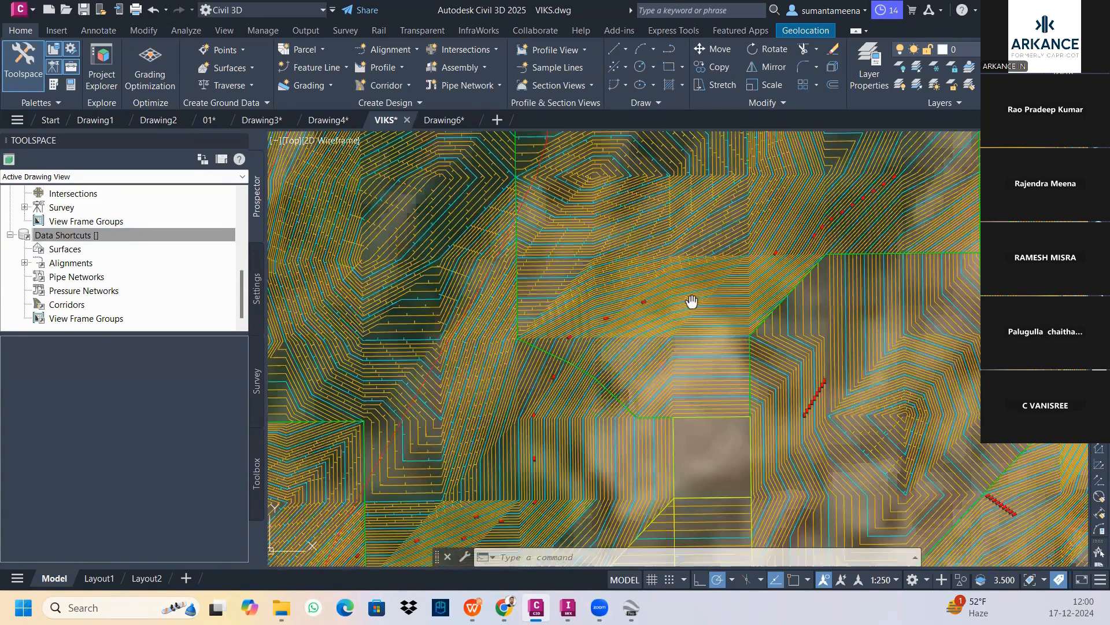
scroll(692, 302, "down", 10)
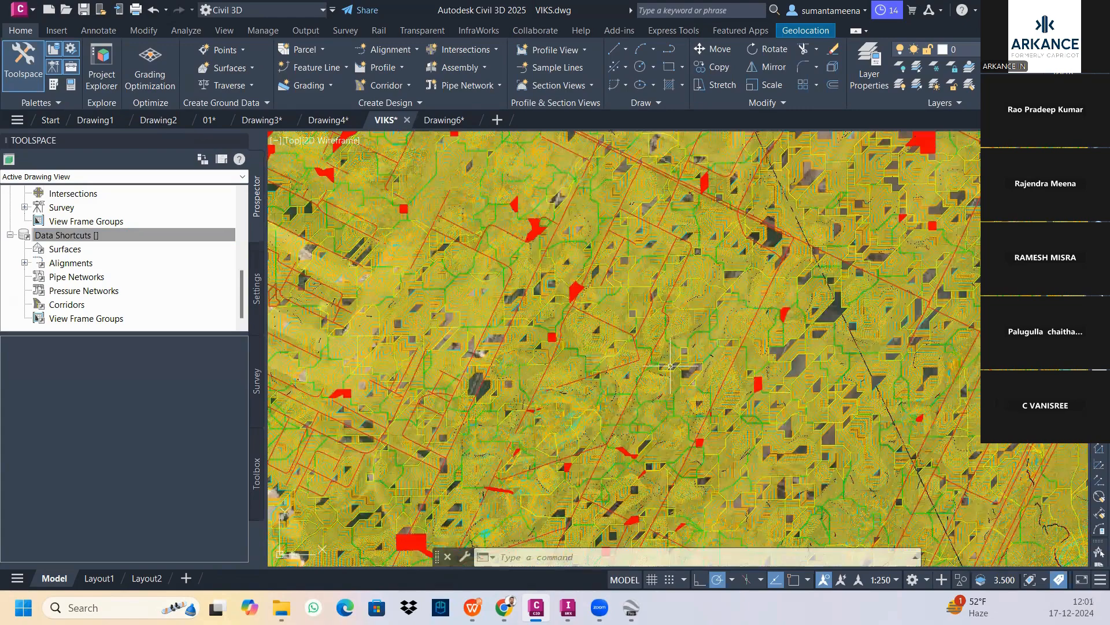
scroll(671, 366, "up", 6)
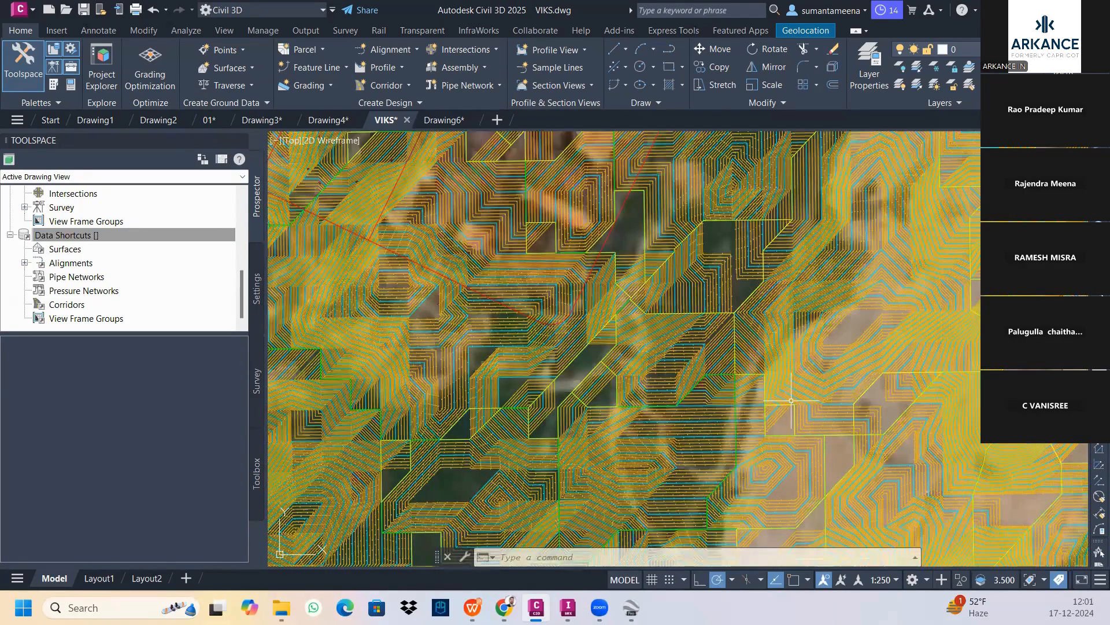
scroll(566, 291, "up", 5)
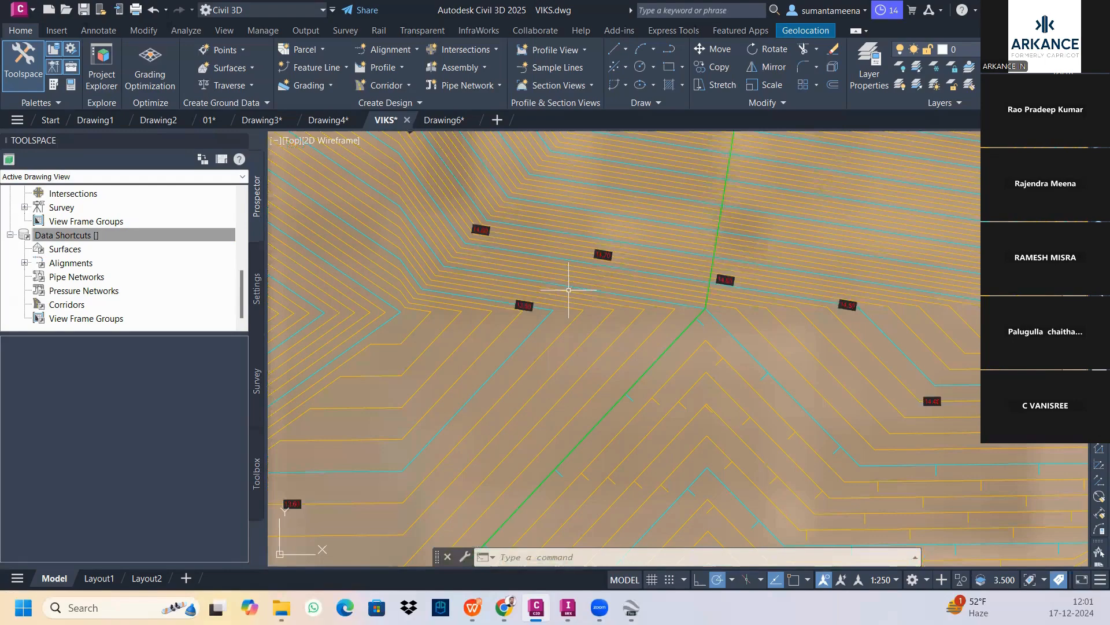
scroll(569, 289, "down", 3)
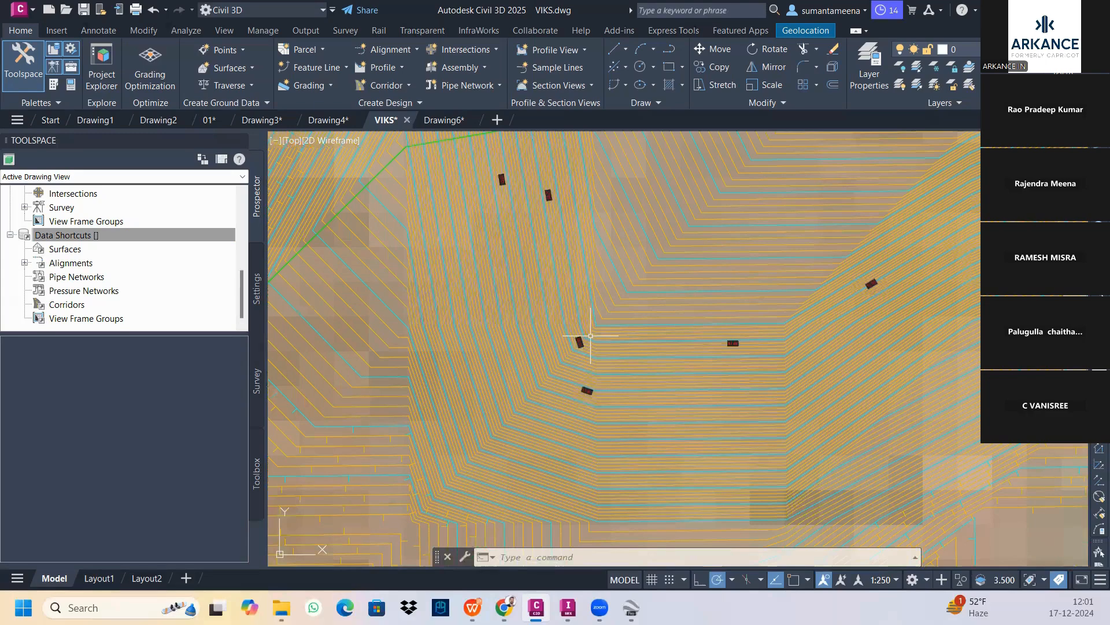
scroll(590, 355, "up", 4)
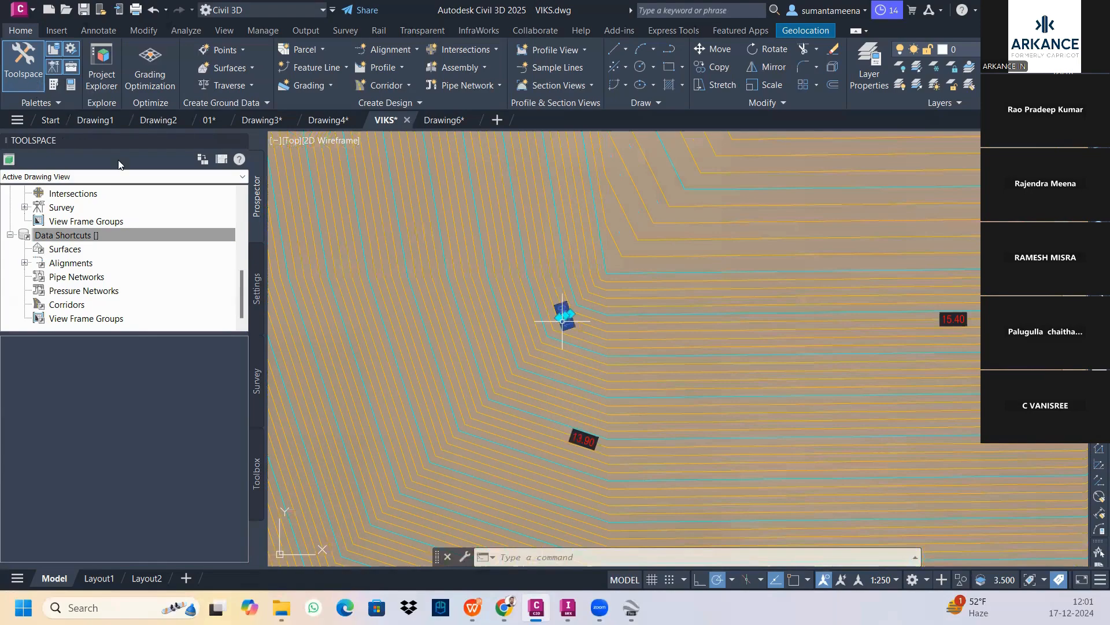
scroll(680, 338, "down", 5)
key("Escape")
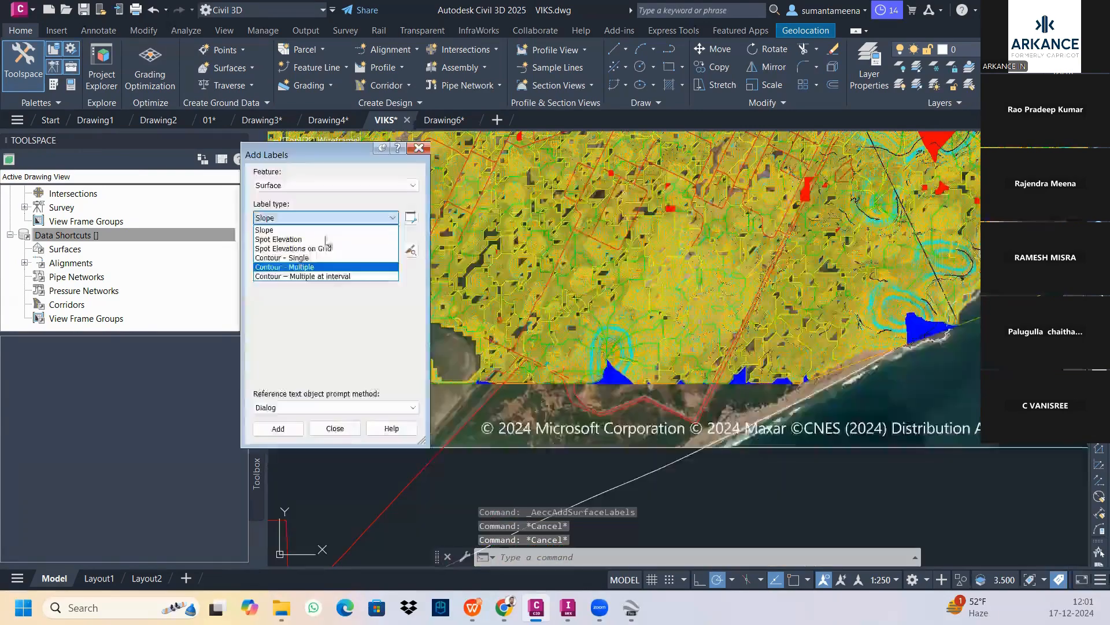
Inspect the Surface Elevation text contents of the IND_Proposed Labels by layer major contour style for Contour – Multiple at interval labels, and exit the label setup.
left_click(302, 275)
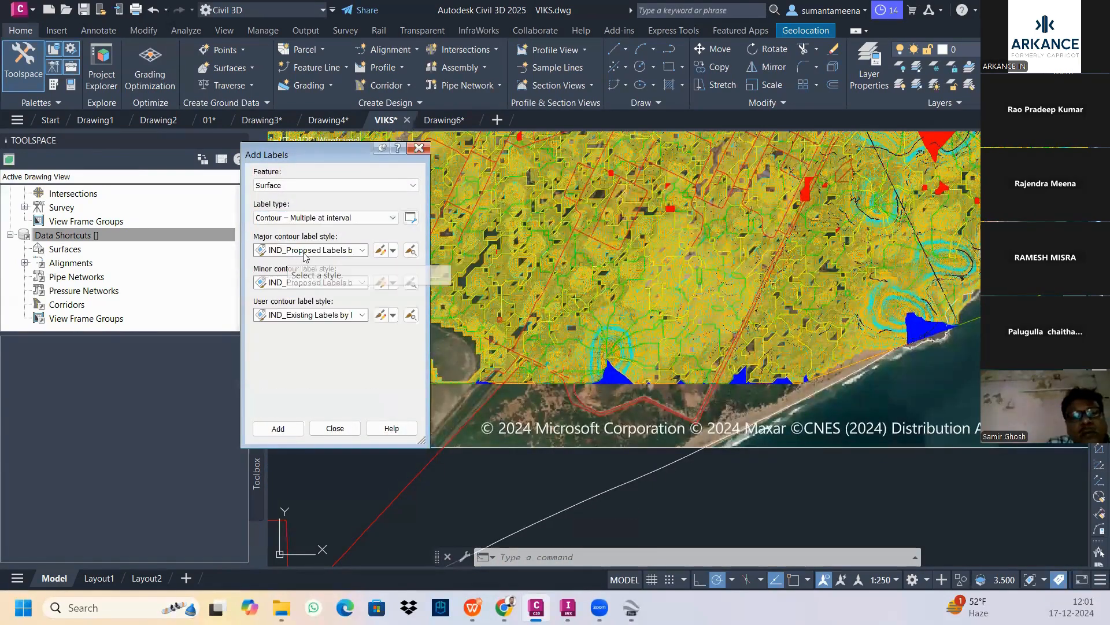
left_click(380, 251)
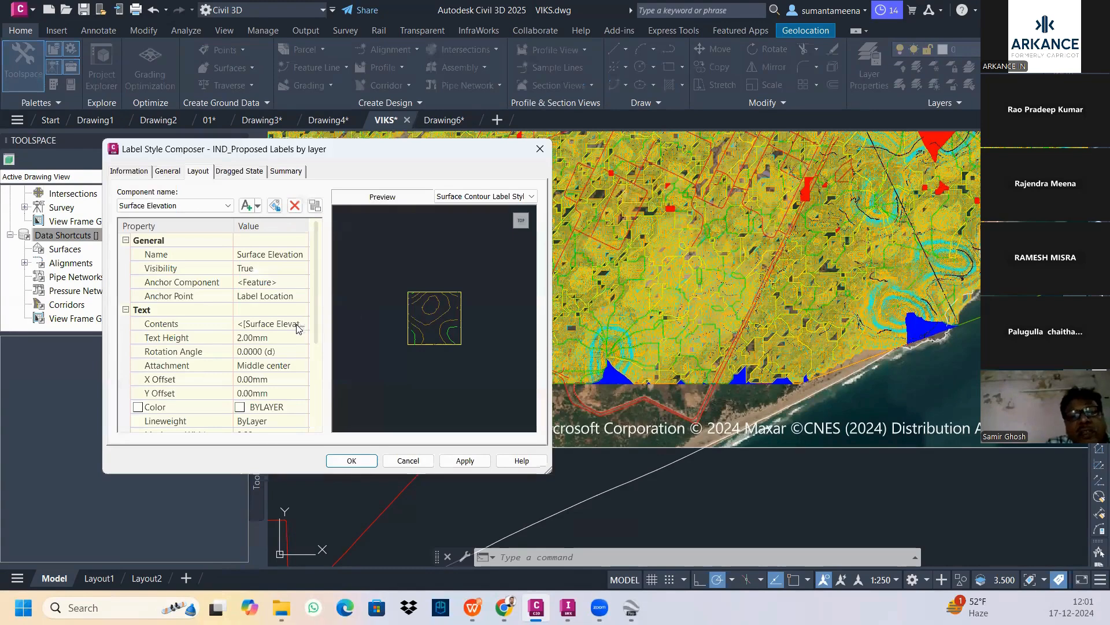
left_click(301, 327)
left_click(303, 324)
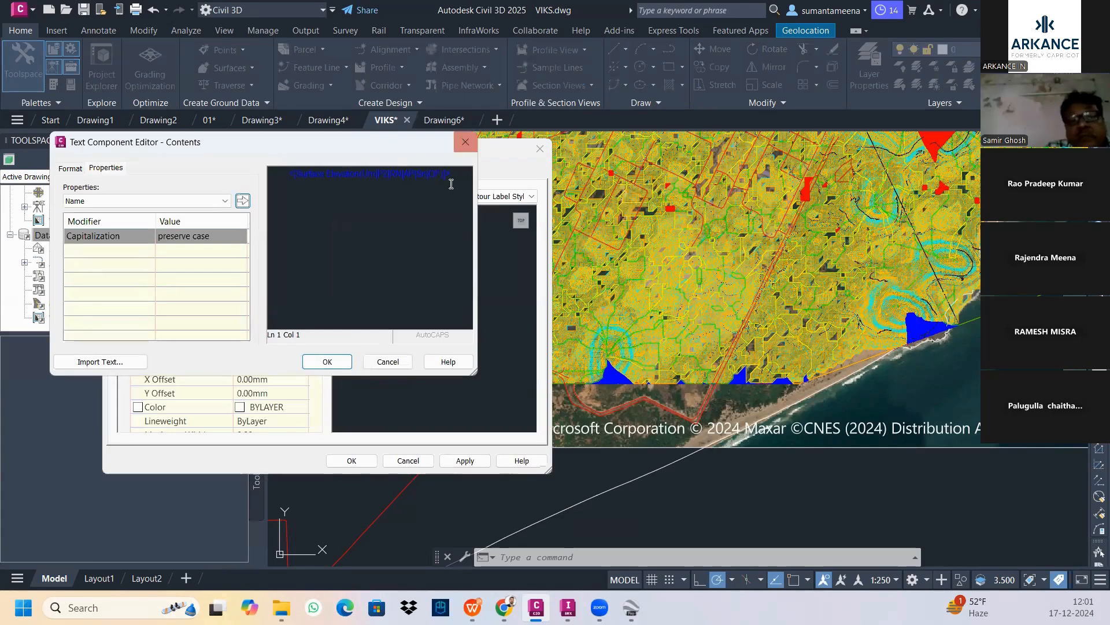
left_click_drag(454, 174, 297, 179)
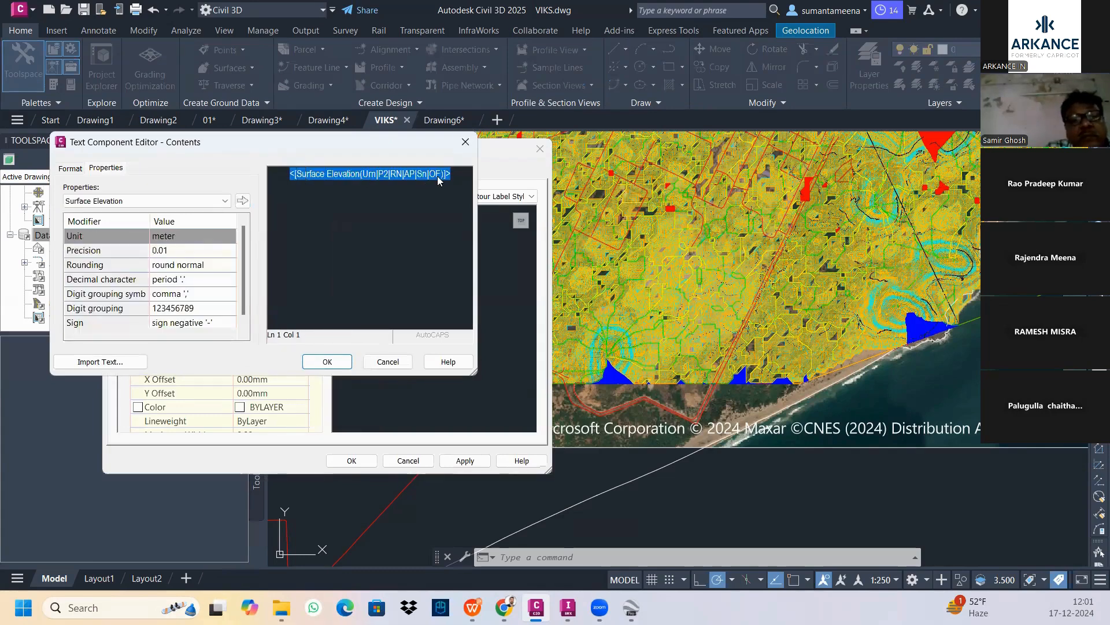
left_click(466, 141)
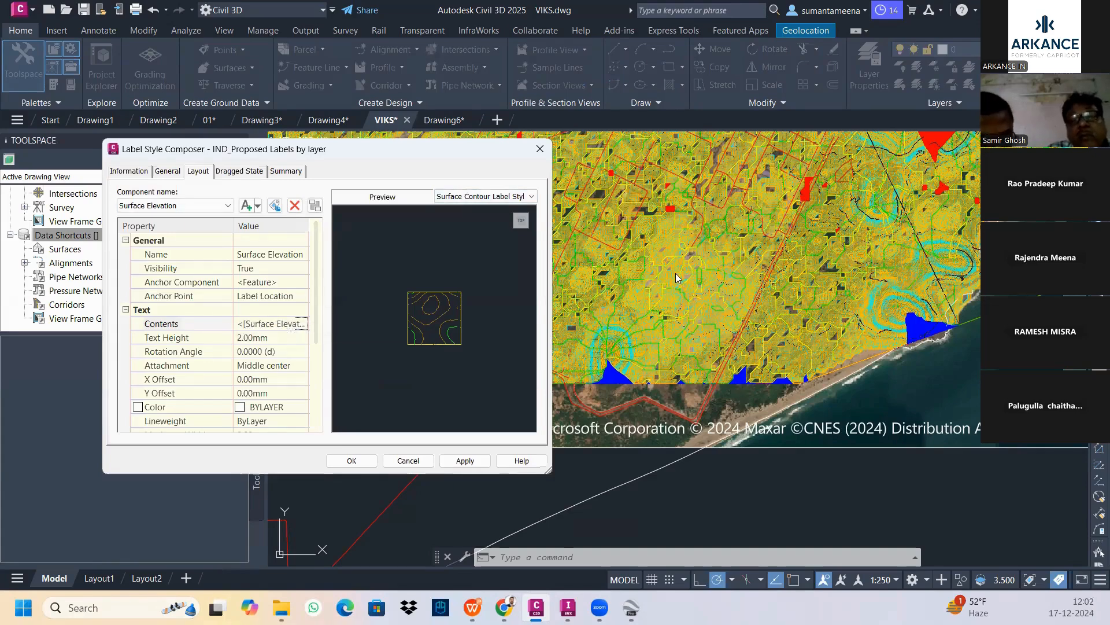
left_click(540, 149)
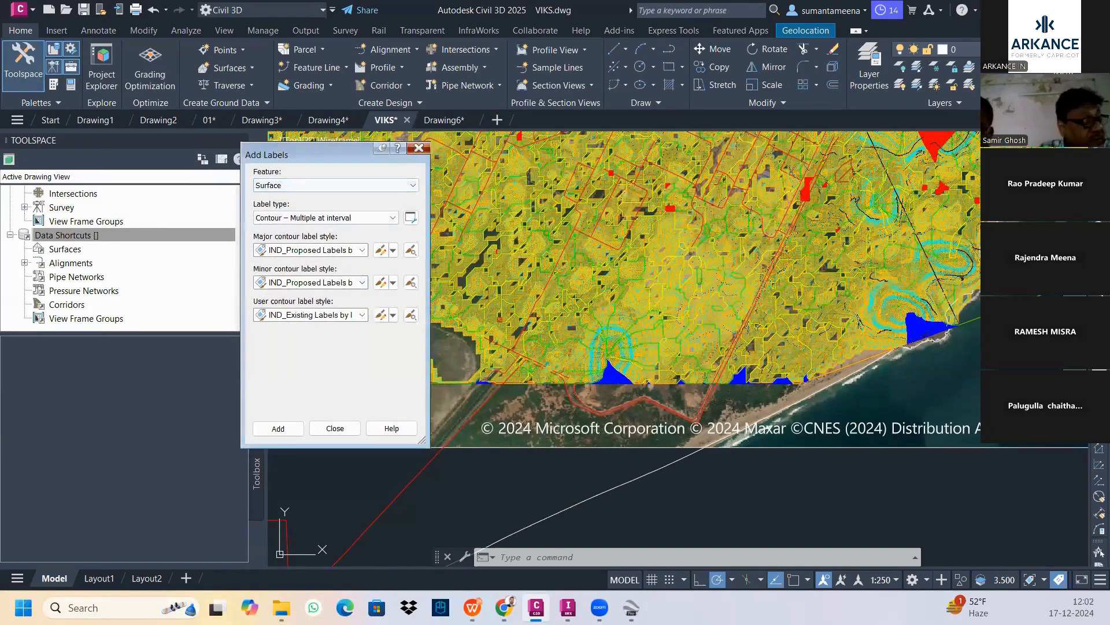
left_click(417, 149)
mouse_move(444, 281)
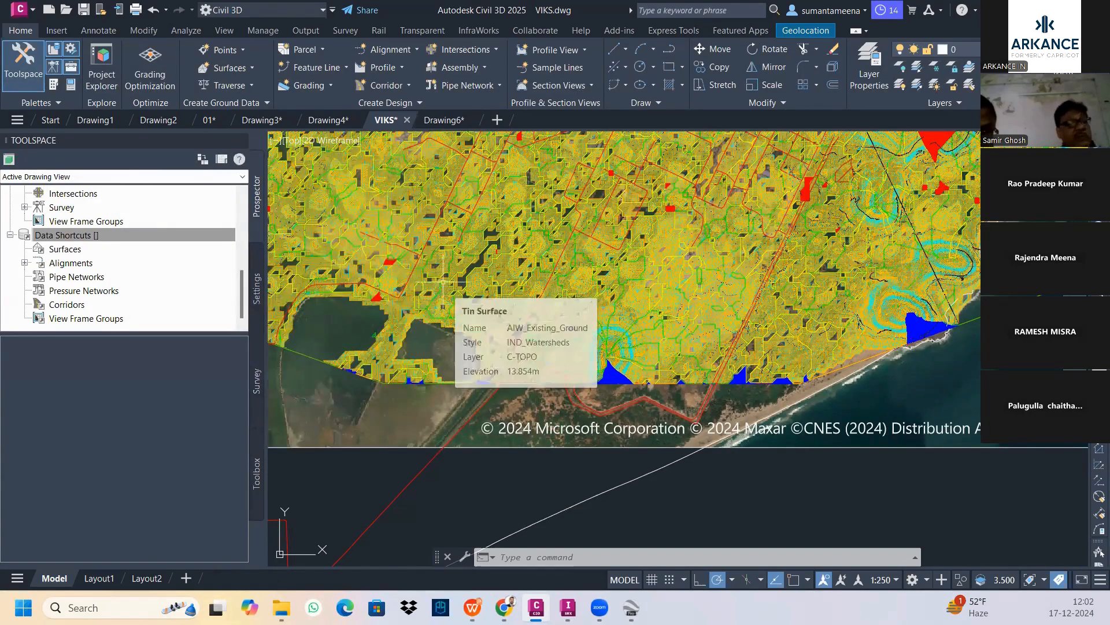